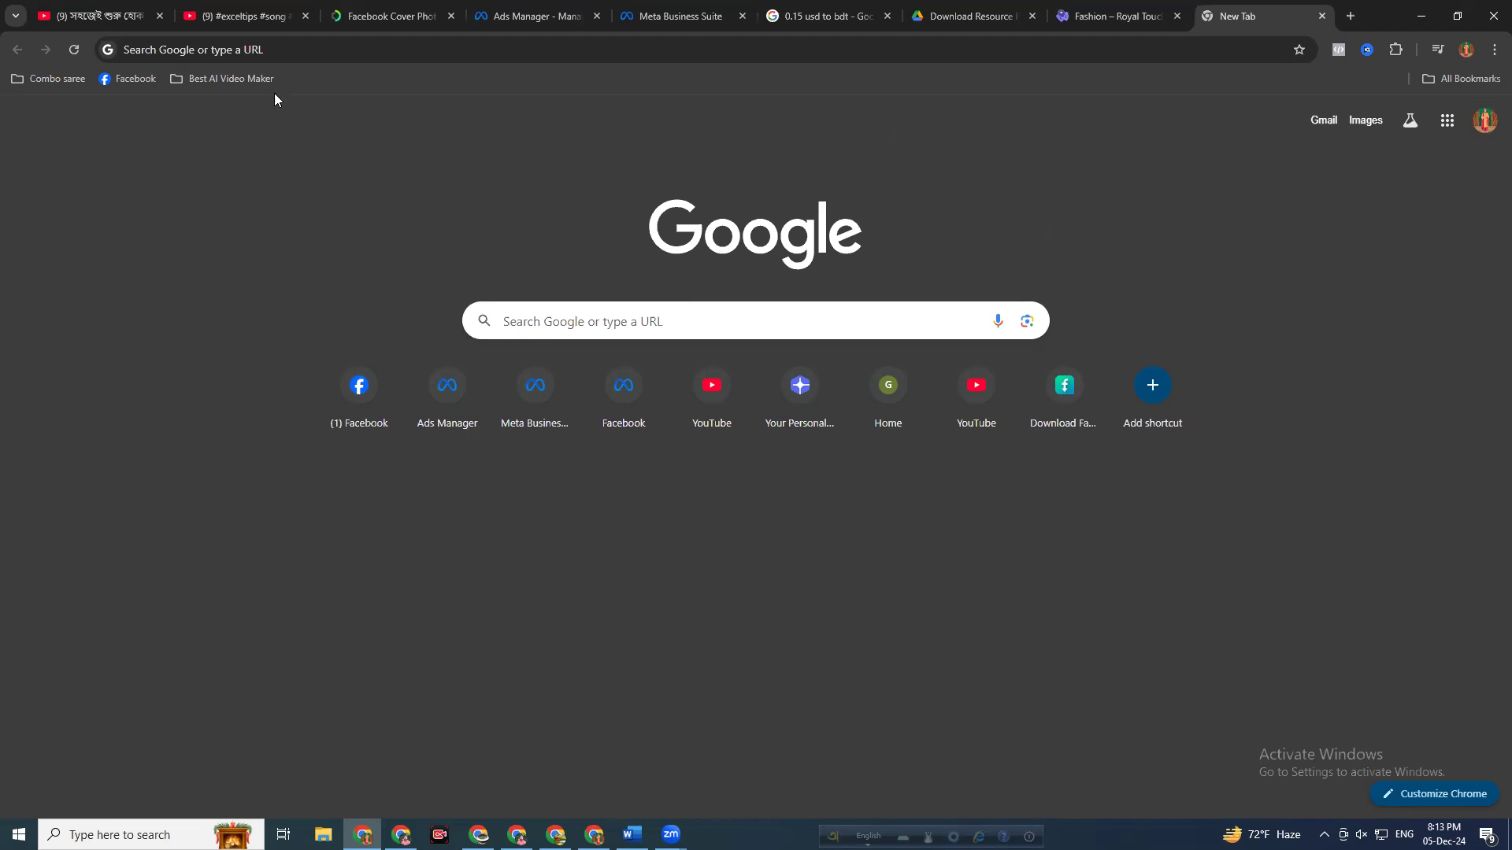
# Open the canva.com home page in the empty browser tab
pyautogui.click(268, 52)
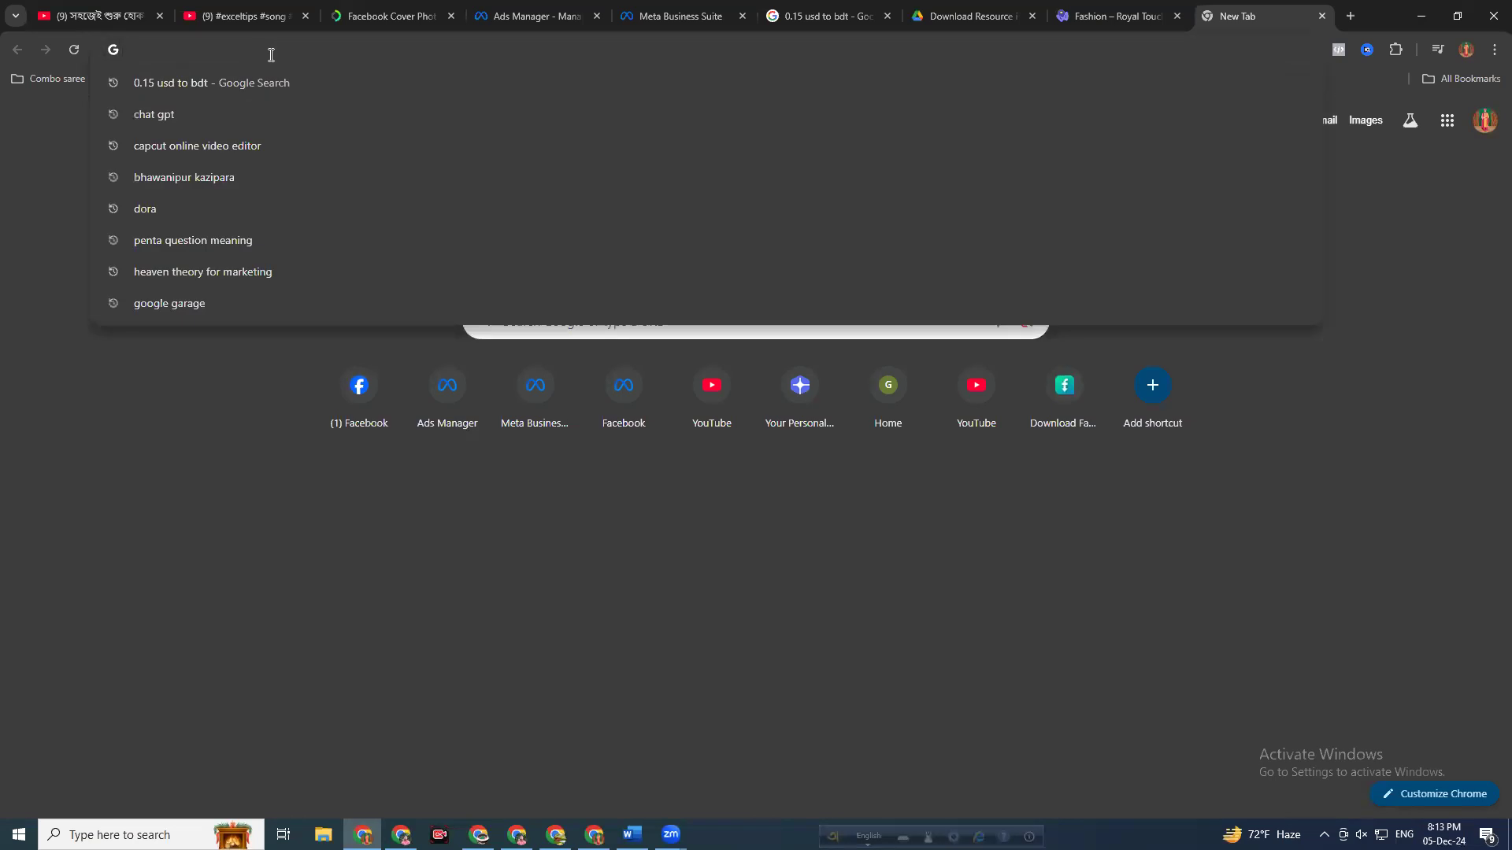
pyautogui.write('canva')
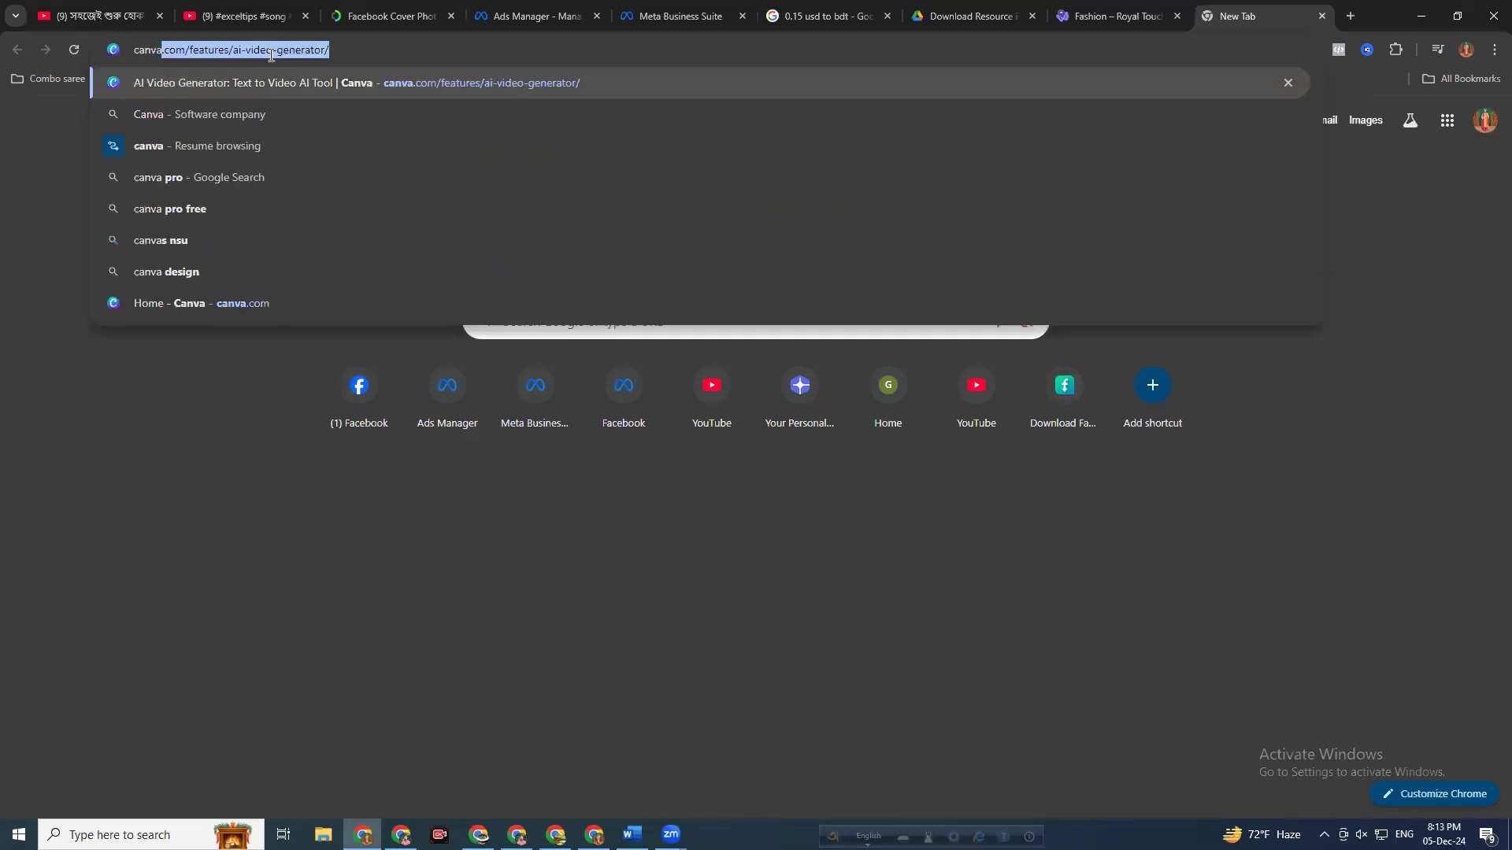
pyautogui.write('.com/feature')
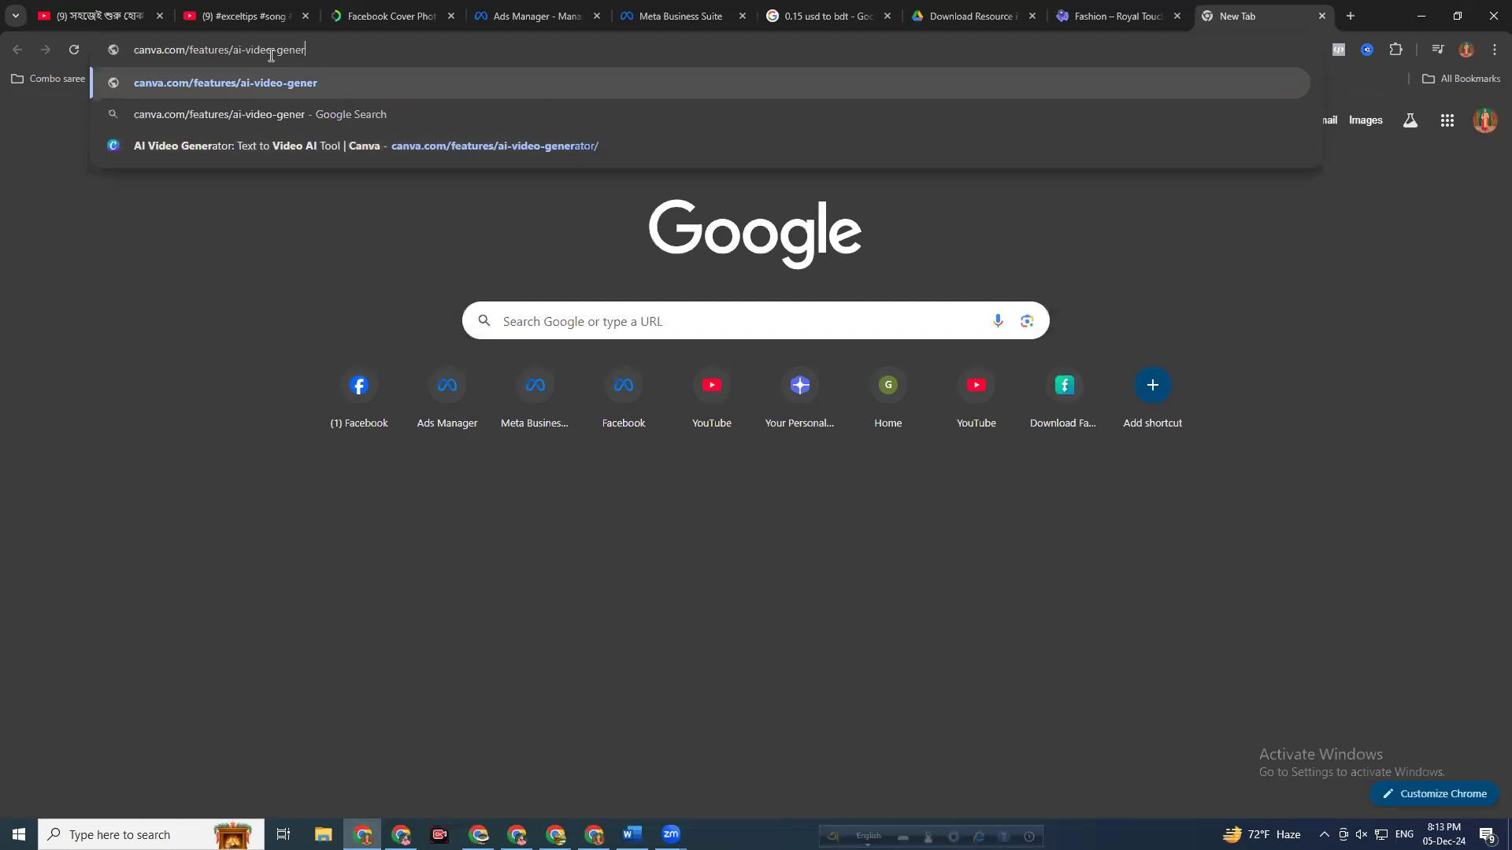
pyautogui.press('BackSpace')
pyautogui.press('BackSpace')
pyautogui.press('BackSpace')
pyautogui.press('BackSpace')
pyautogui.press('BackSpace')
pyautogui.press('BackSpace')
pyautogui.press('BackSpace')
pyautogui.press('BackSpace')
pyautogui.press('Return')
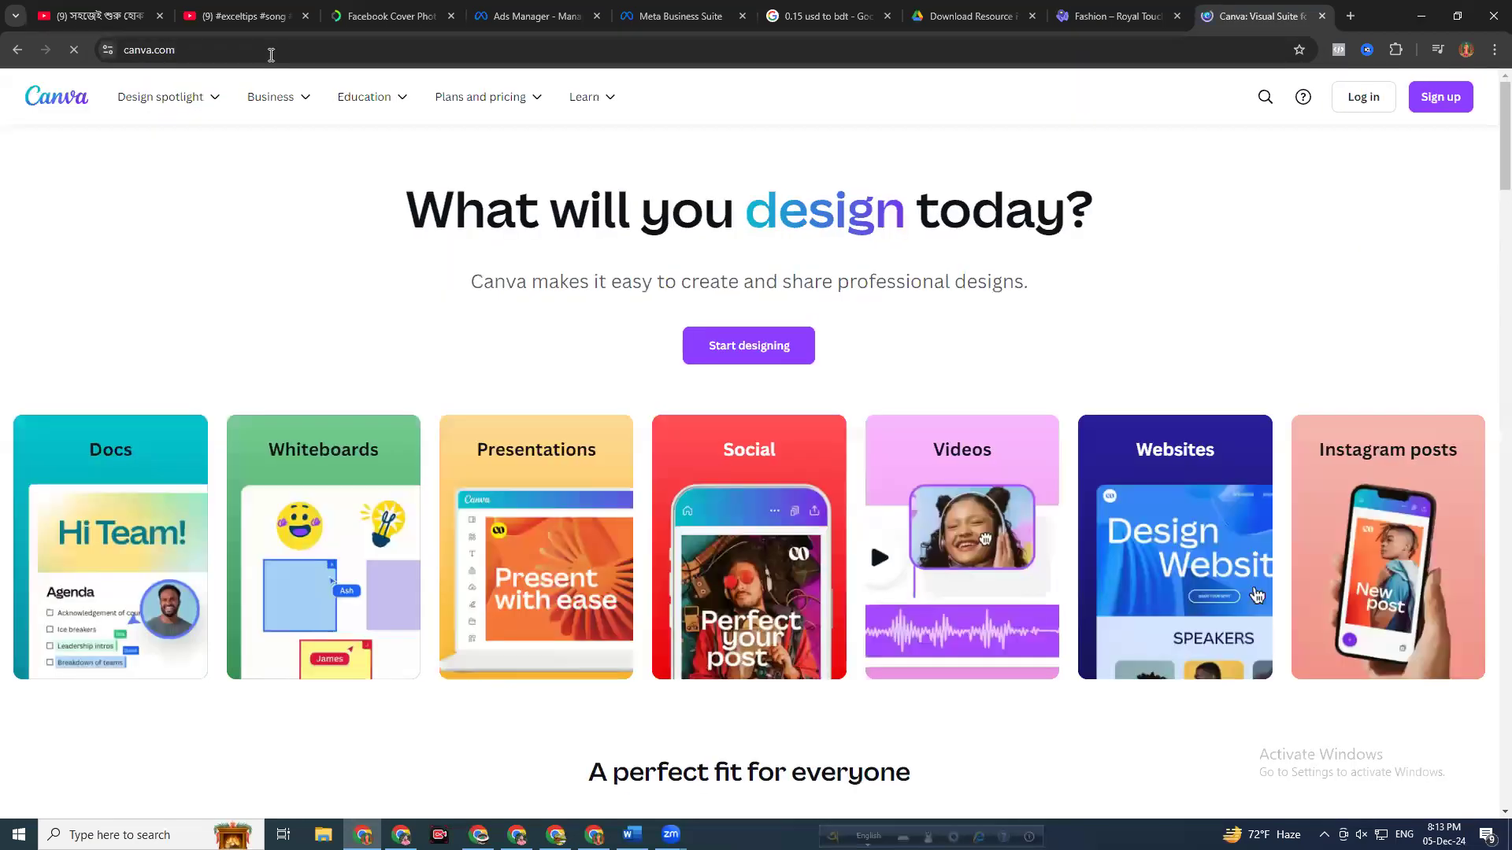
# Start logging in to Canva with the saved Google account
pyautogui.click(1352, 107)
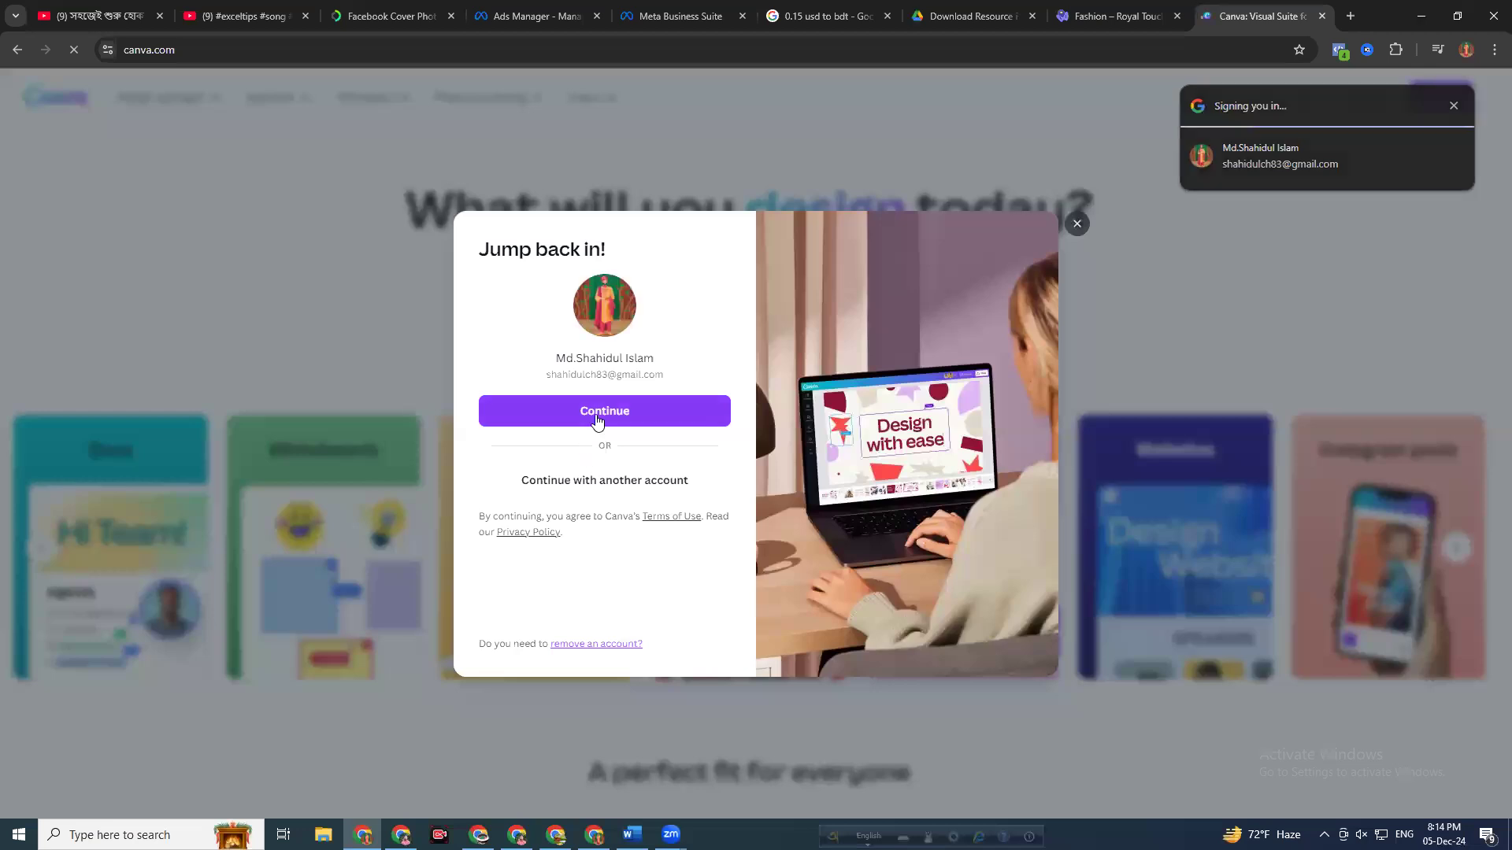
pyautogui.click(594, 413)
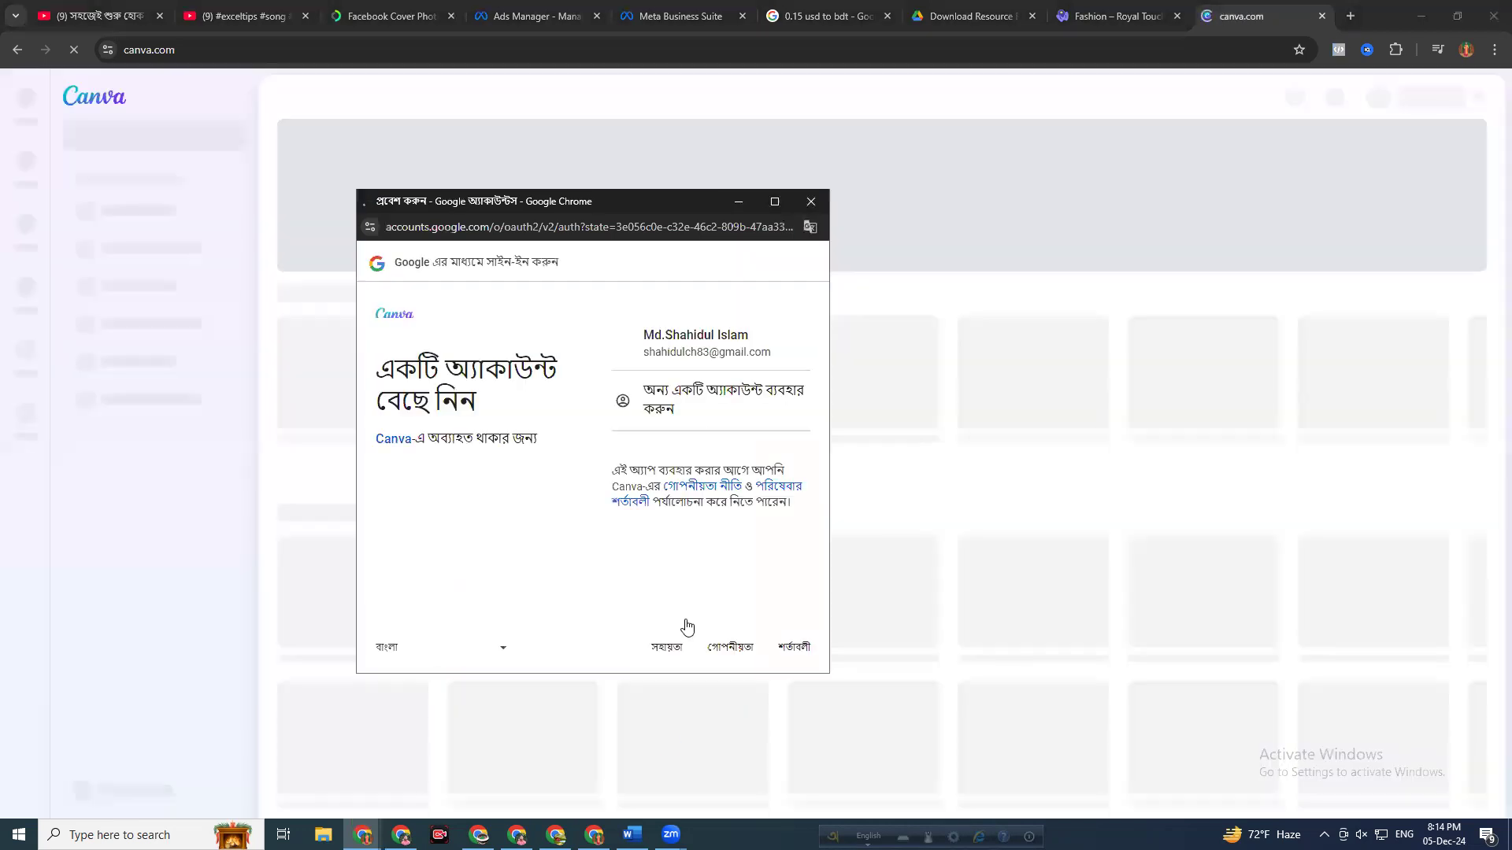
pyautogui.click(674, 354)
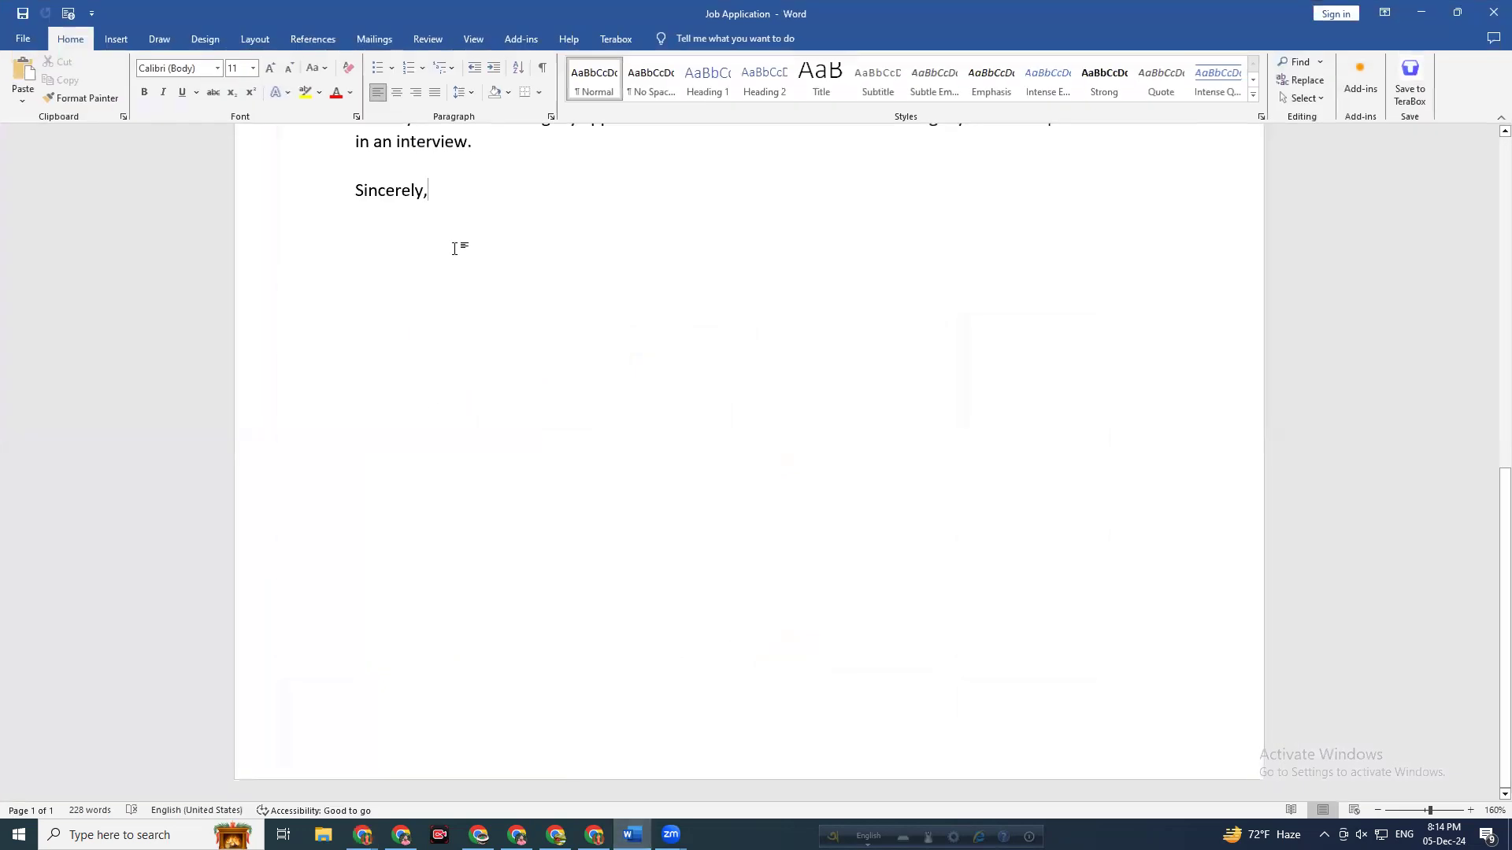
# Switch to Word, add a new page after the closing "Sincerely," of the Job Application document, and enter "Design" on it
pyautogui.press('Return')
pyautogui.press('Return')
pyautogui.press('Return')
pyautogui.hotkey('ctrl', 'Return')
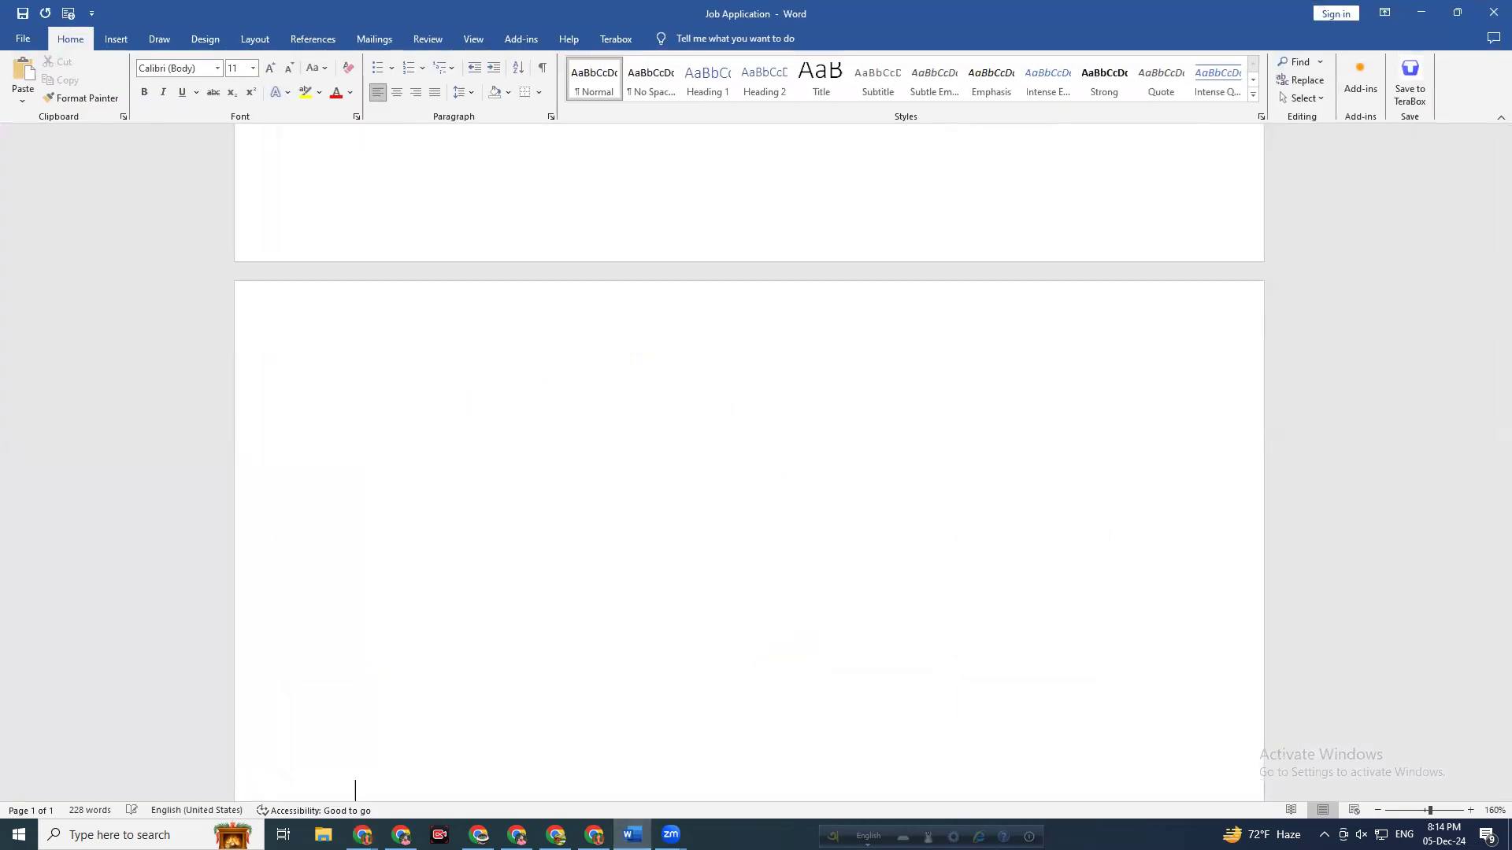
pyautogui.write('DE')
pyautogui.press('BackSpace')
pyautogui.write('esign')
pyautogui.click(632, 834)
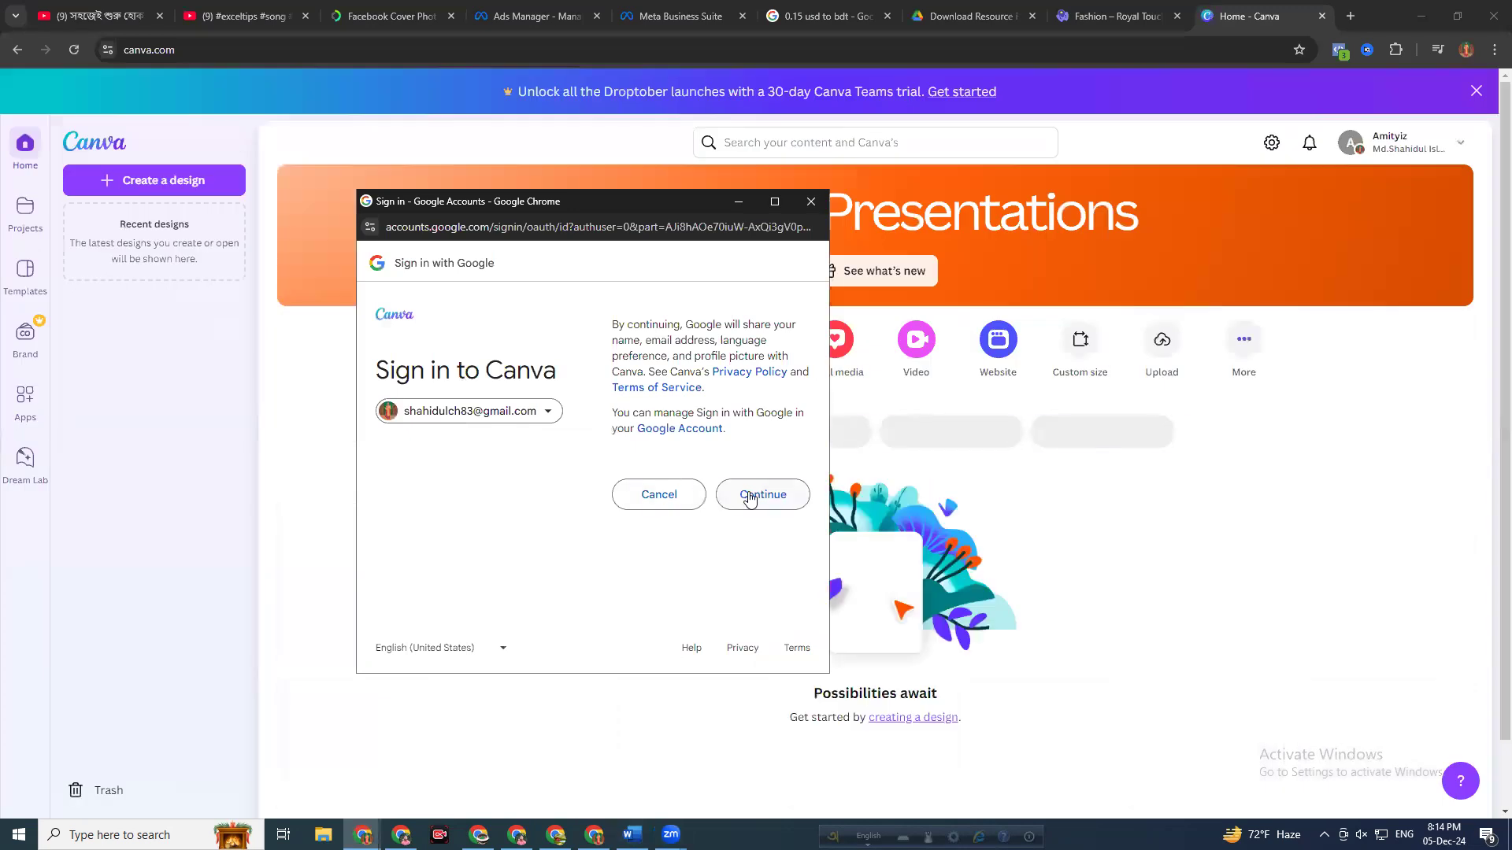
# Approve the Google sign-in to Canva in Chrome and move Word's taskbar entry in front of the screen recorder's
pyautogui.click(749, 496)
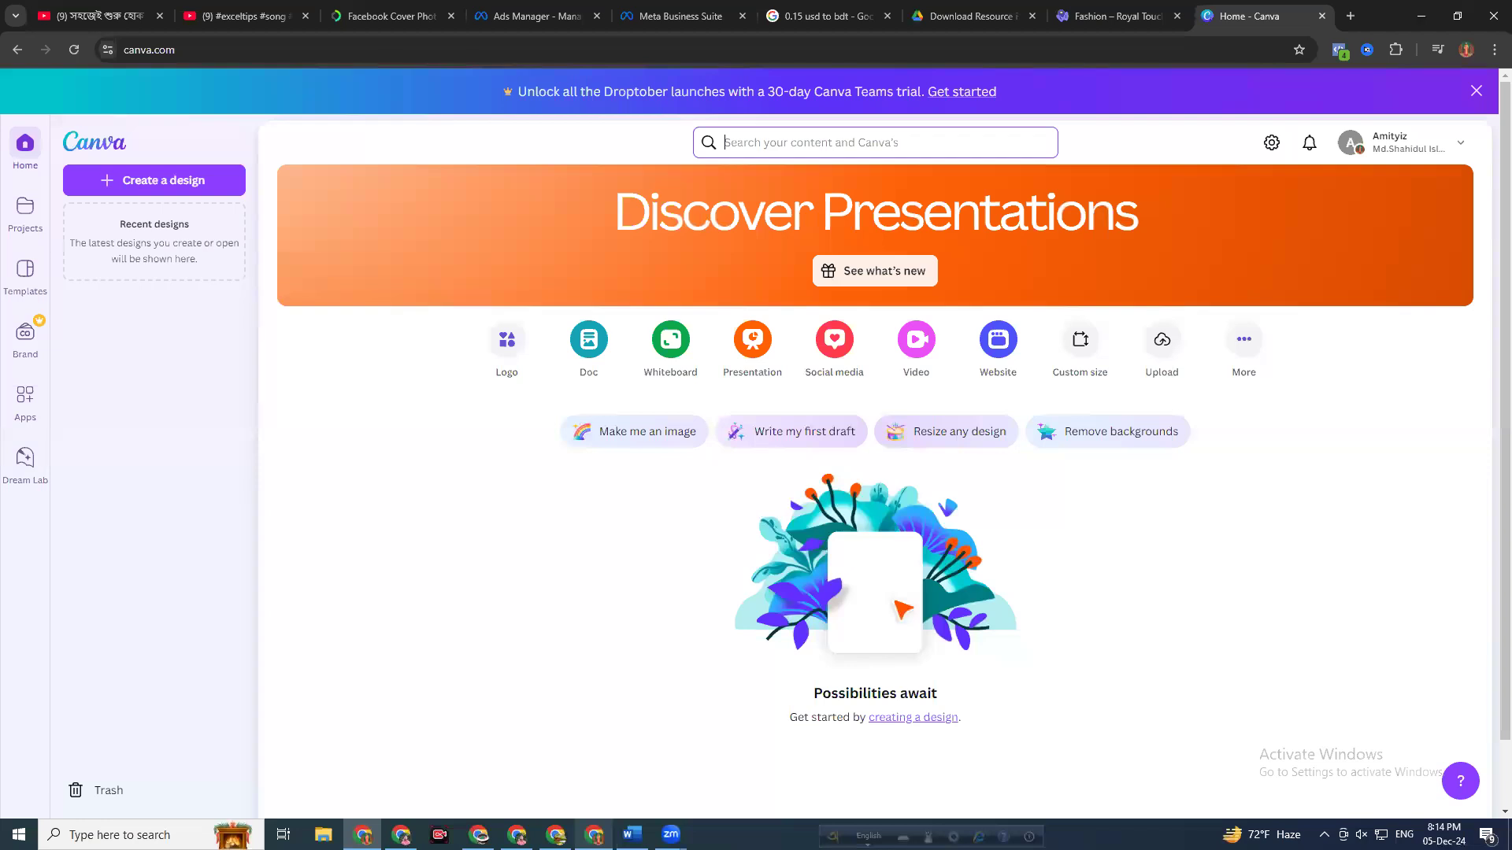
pyautogui.moveTo(631, 835); pyautogui.dragTo(439, 835)
pyautogui.hotkey('alt', 'Tab')
pyautogui.hotkey('alt', 'Tab')
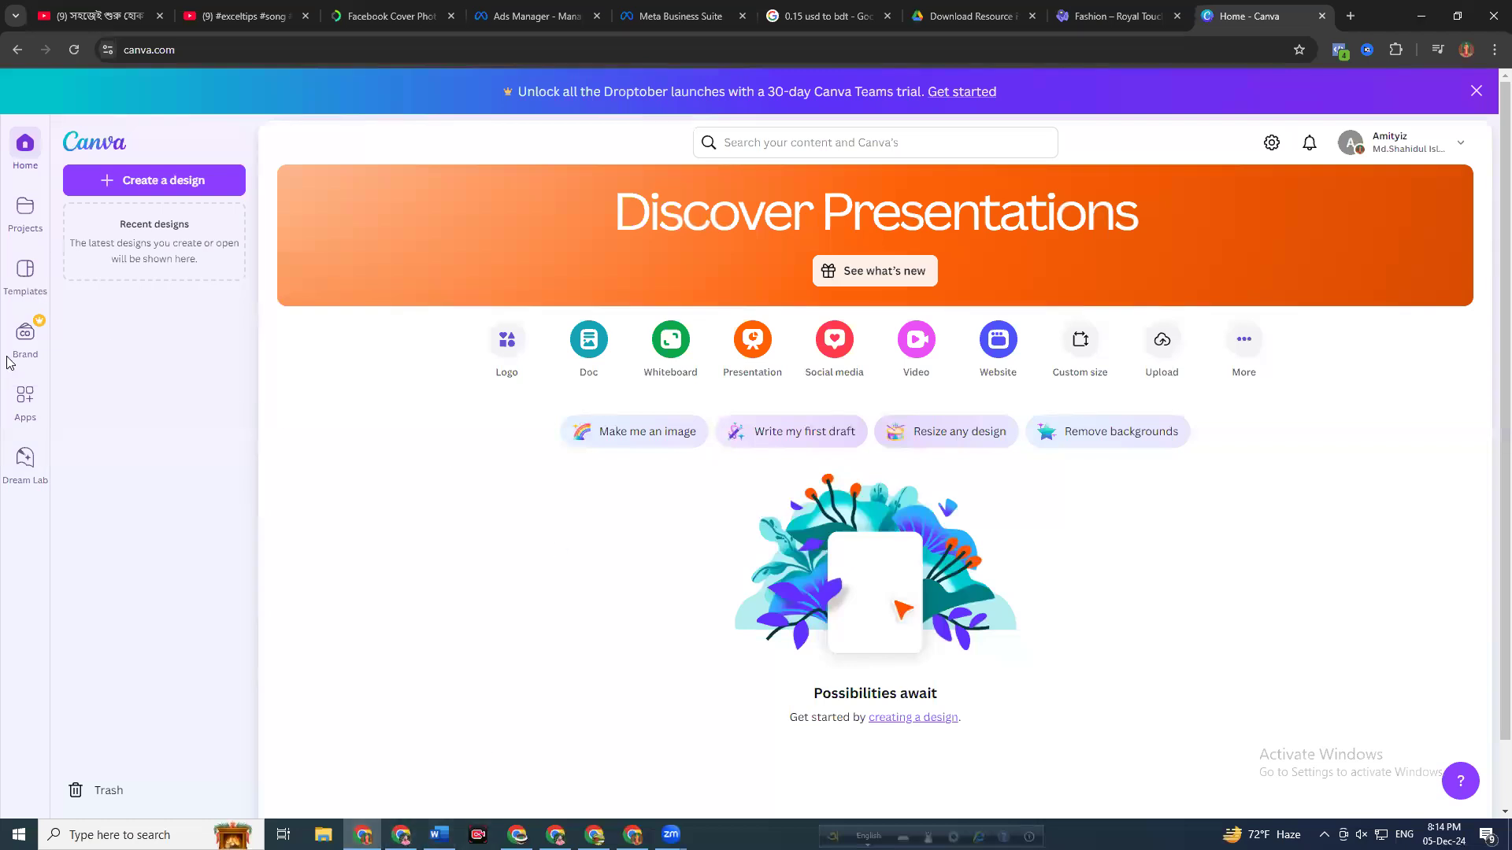
# Search Canva for "facebook ads video" and look over the matching templates
pyautogui.click(729, 139)
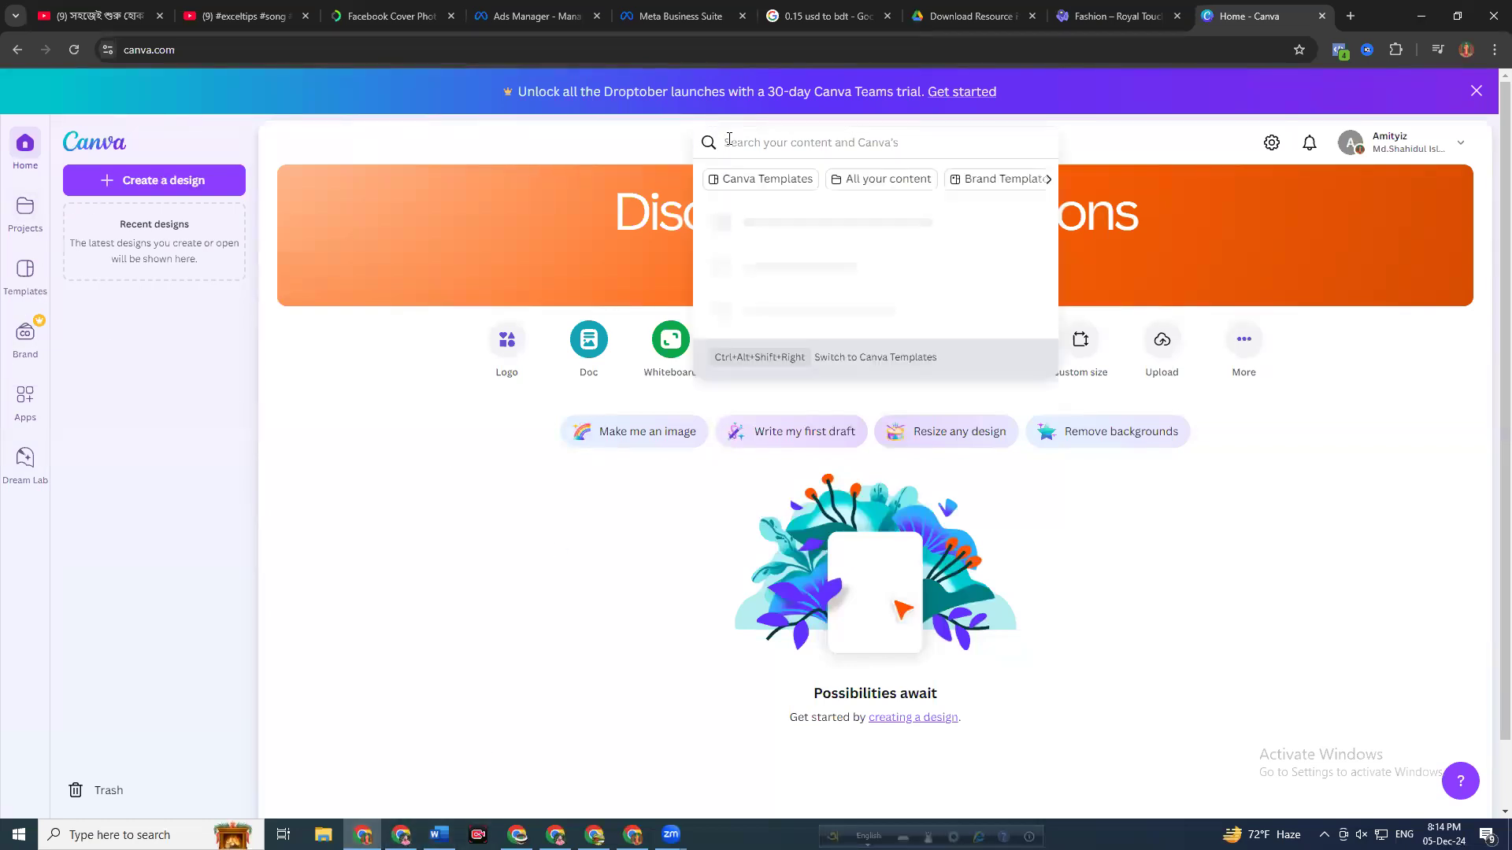
pyautogui.write('faceboo')
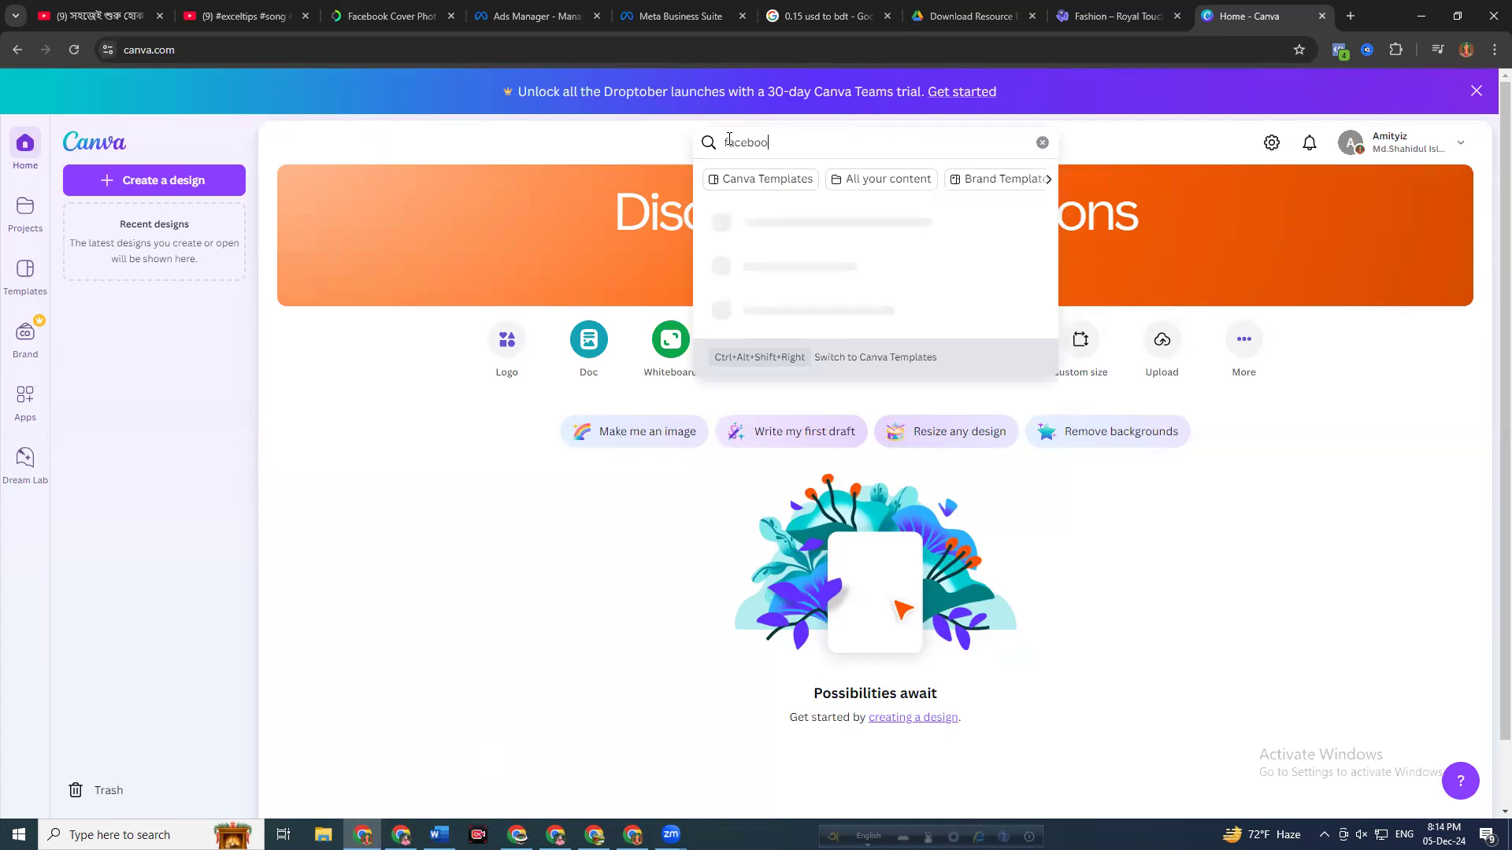
pyautogui.write('k ads video')
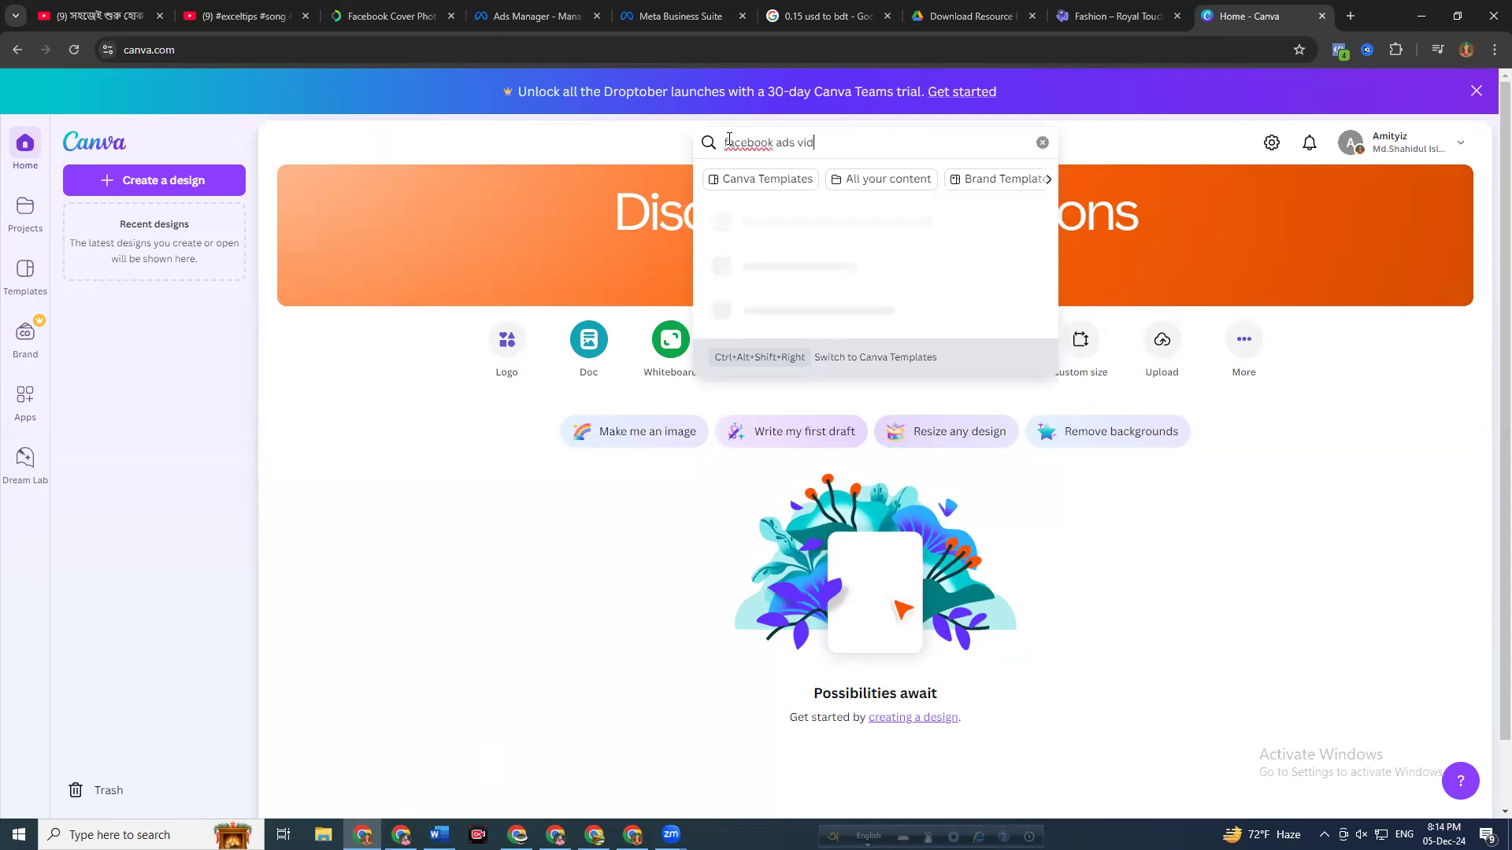
pyautogui.press('Return')
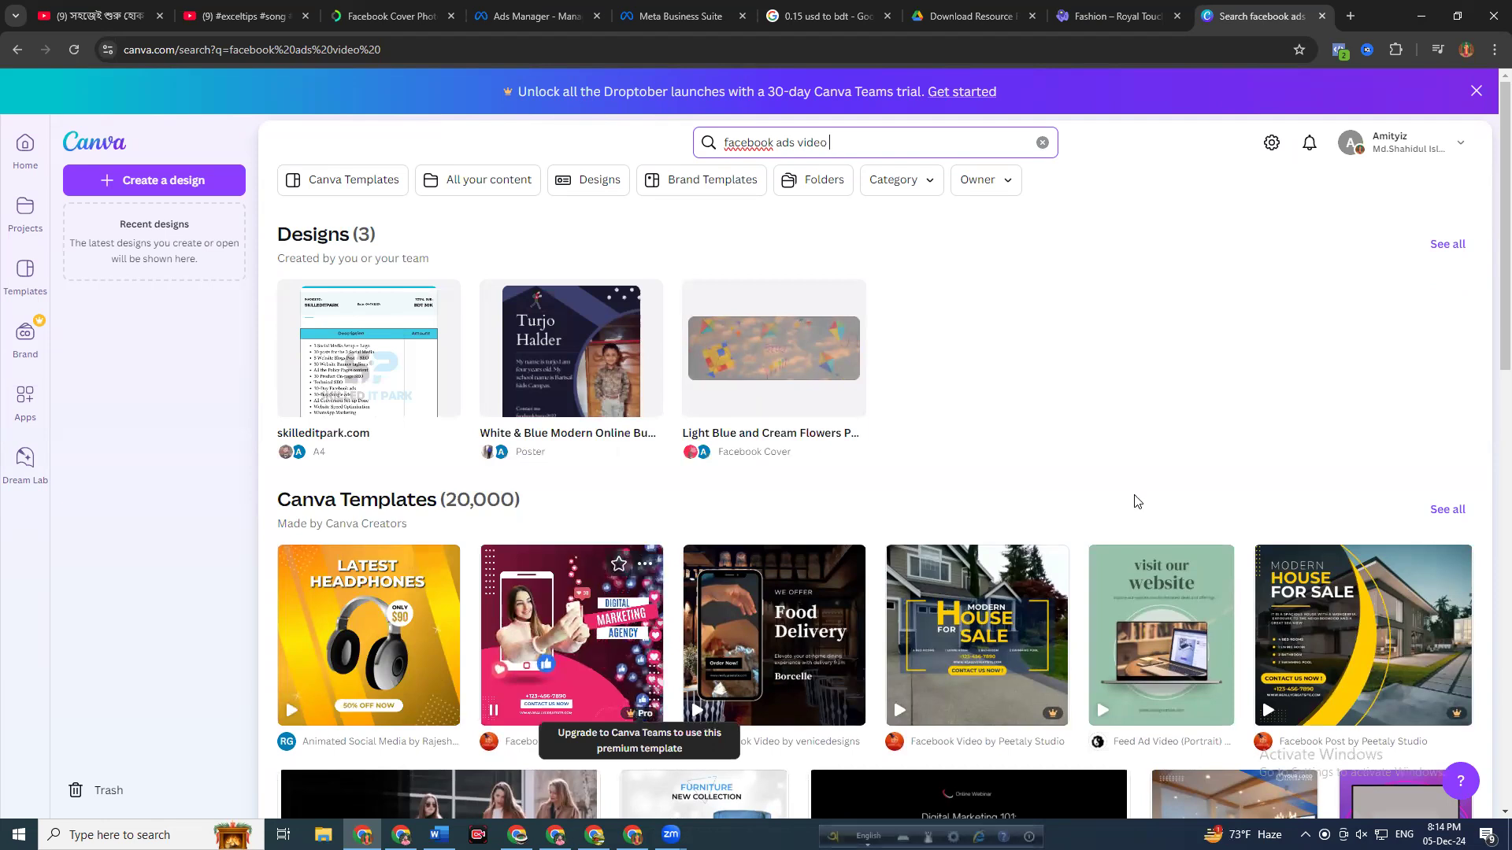
pyautogui.scroll(-1, 1173, 563)
pyautogui.scroll(-1, 1260, 535)
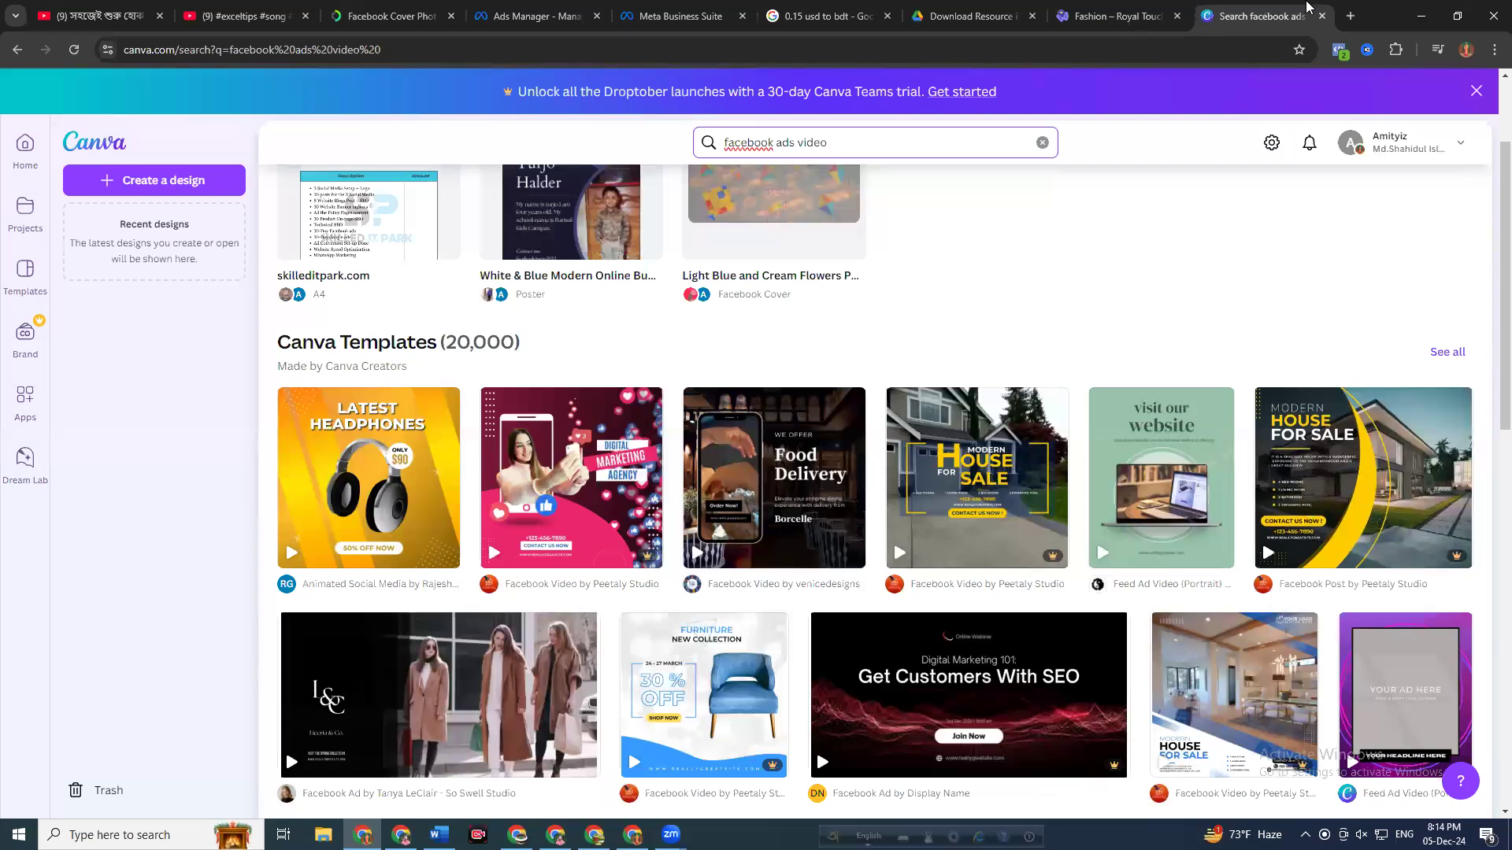
# Open facebook.com in a new browser tab
pyautogui.hotkey('ctrl', 't')
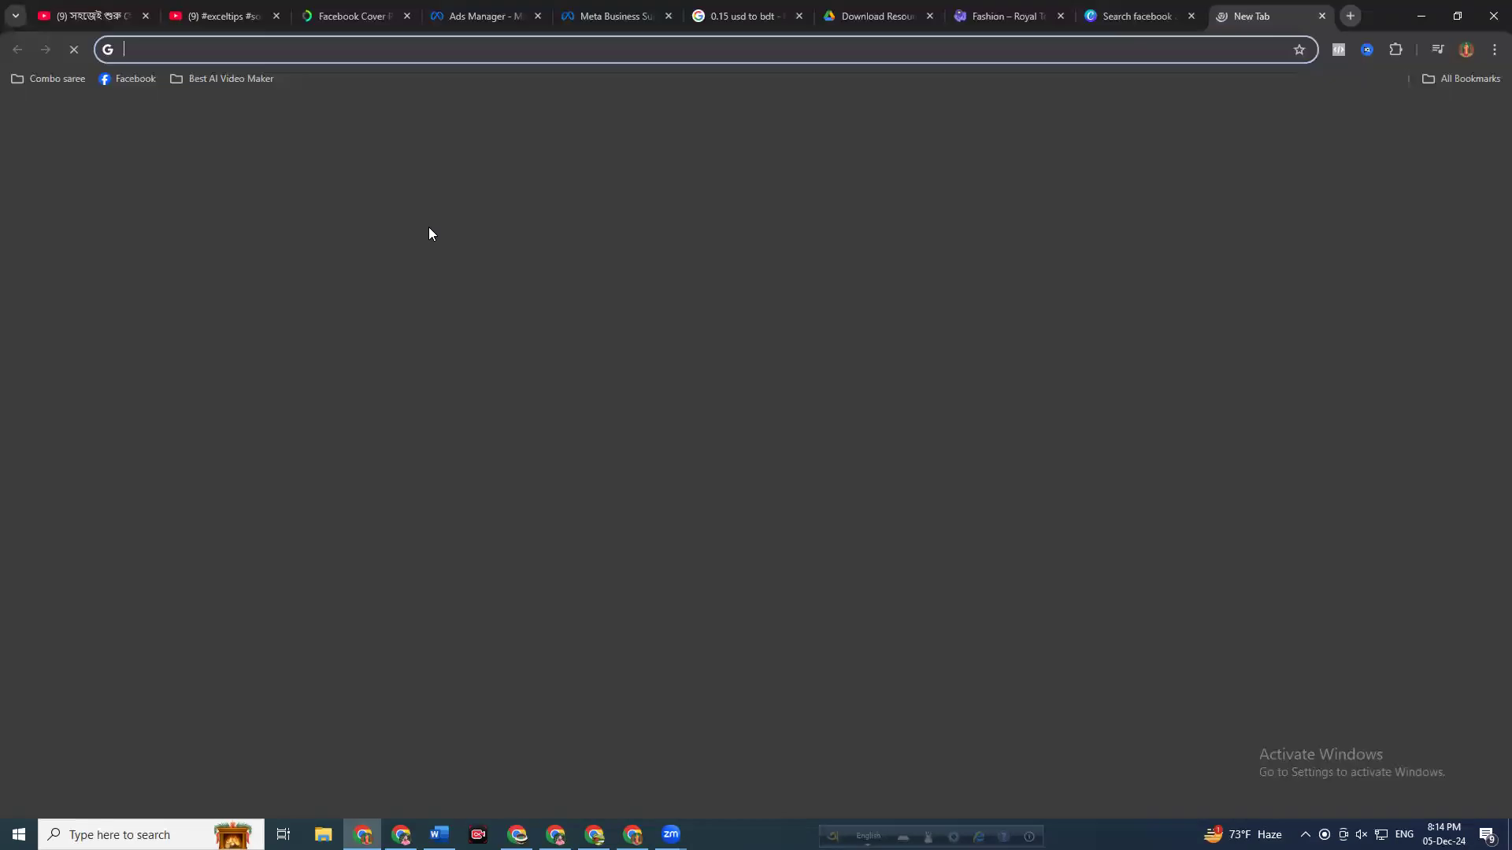
pyautogui.write('fa')
pyautogui.press('Return')
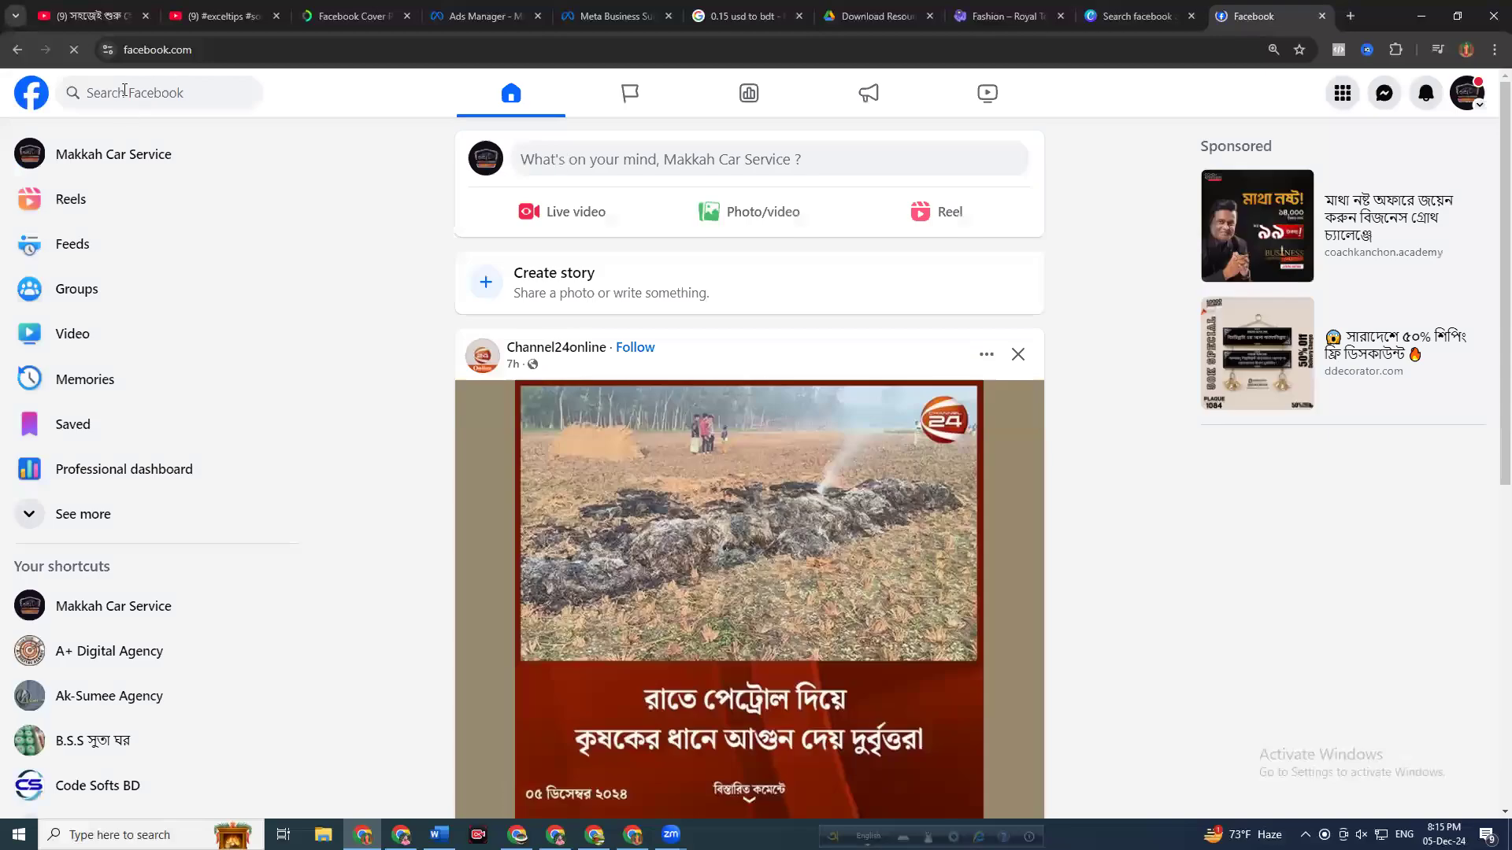
# Search Facebook for "khan builders" and look through the results for the company's page
pyautogui.click(124, 92)
pyautogui.write('k')
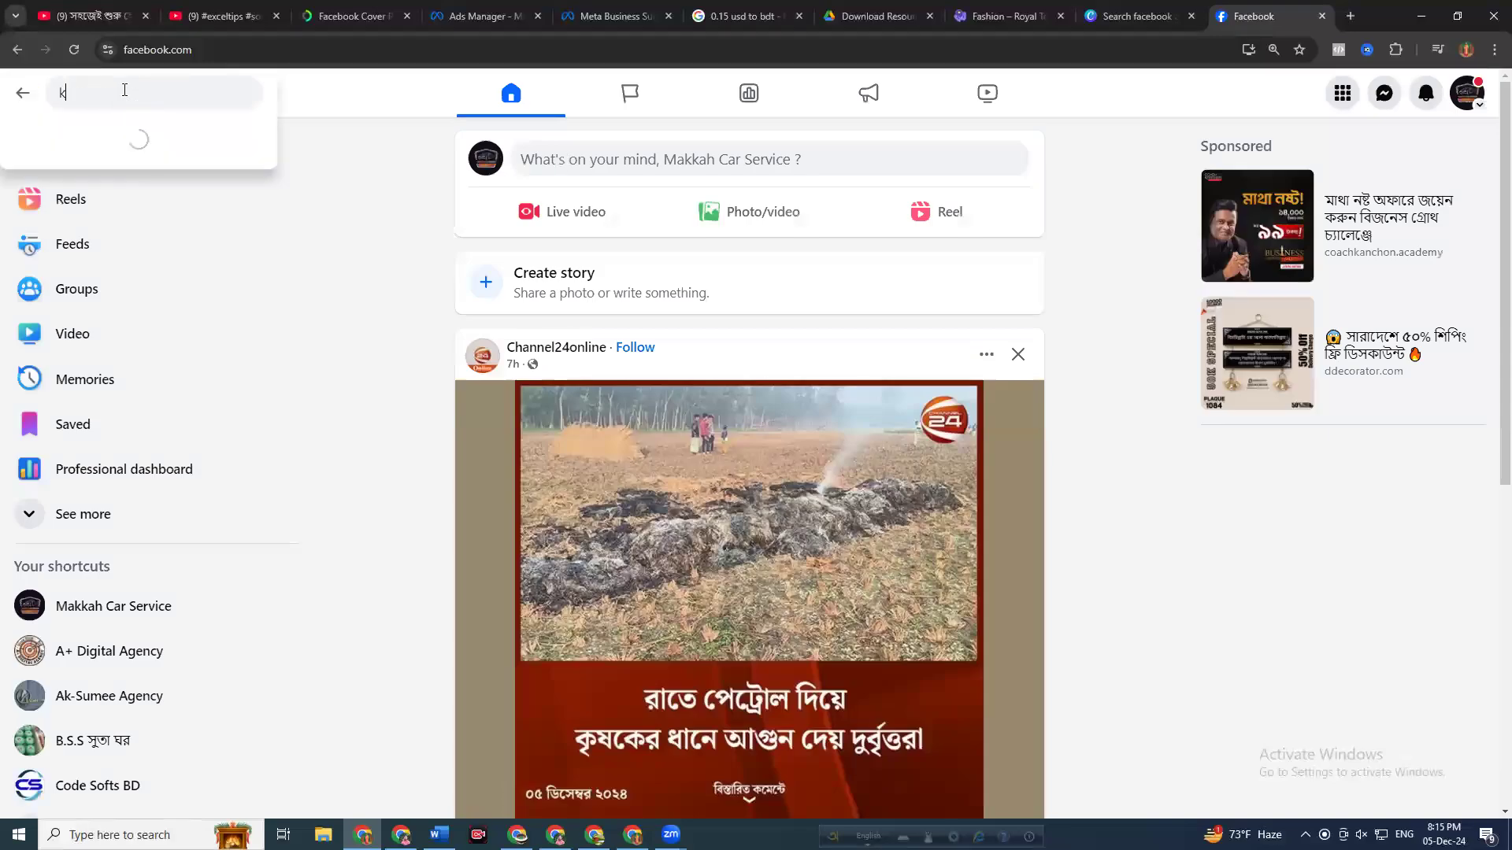
pyautogui.write('han buil')
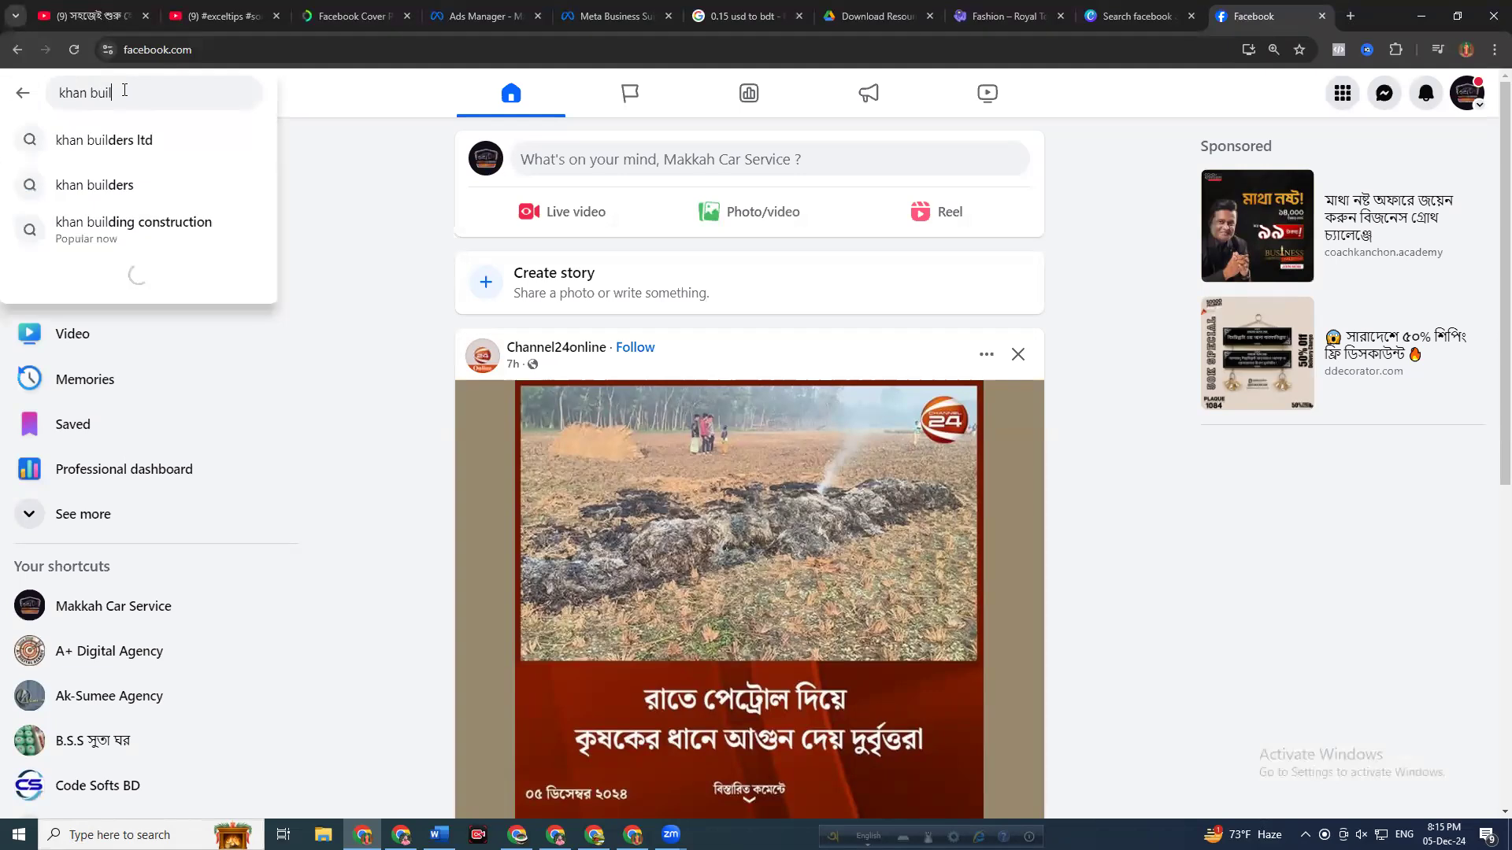
pyautogui.press('Down')
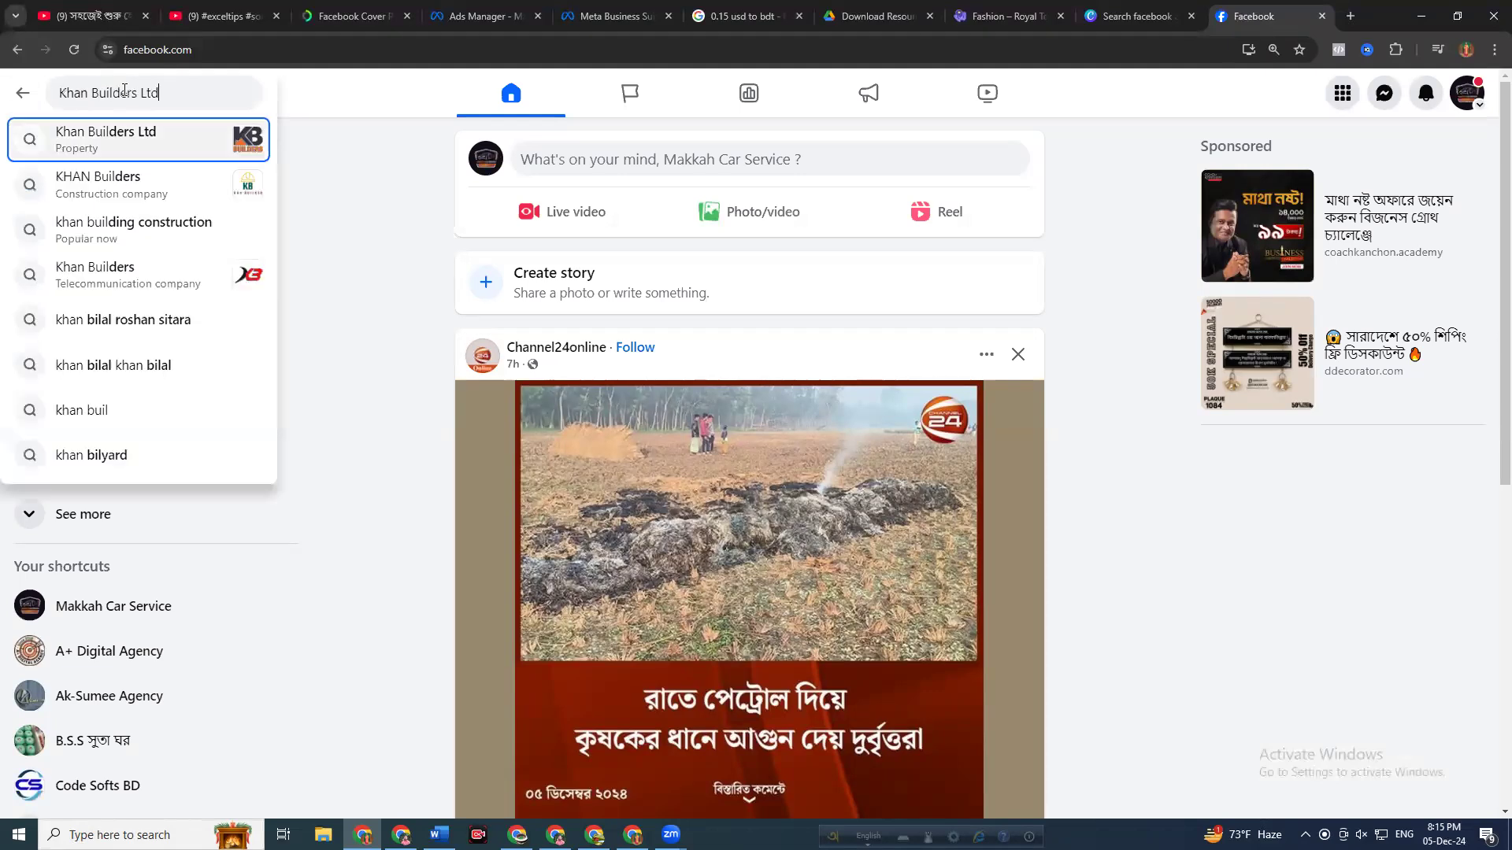
pyautogui.press('Down')
pyautogui.press('Return')
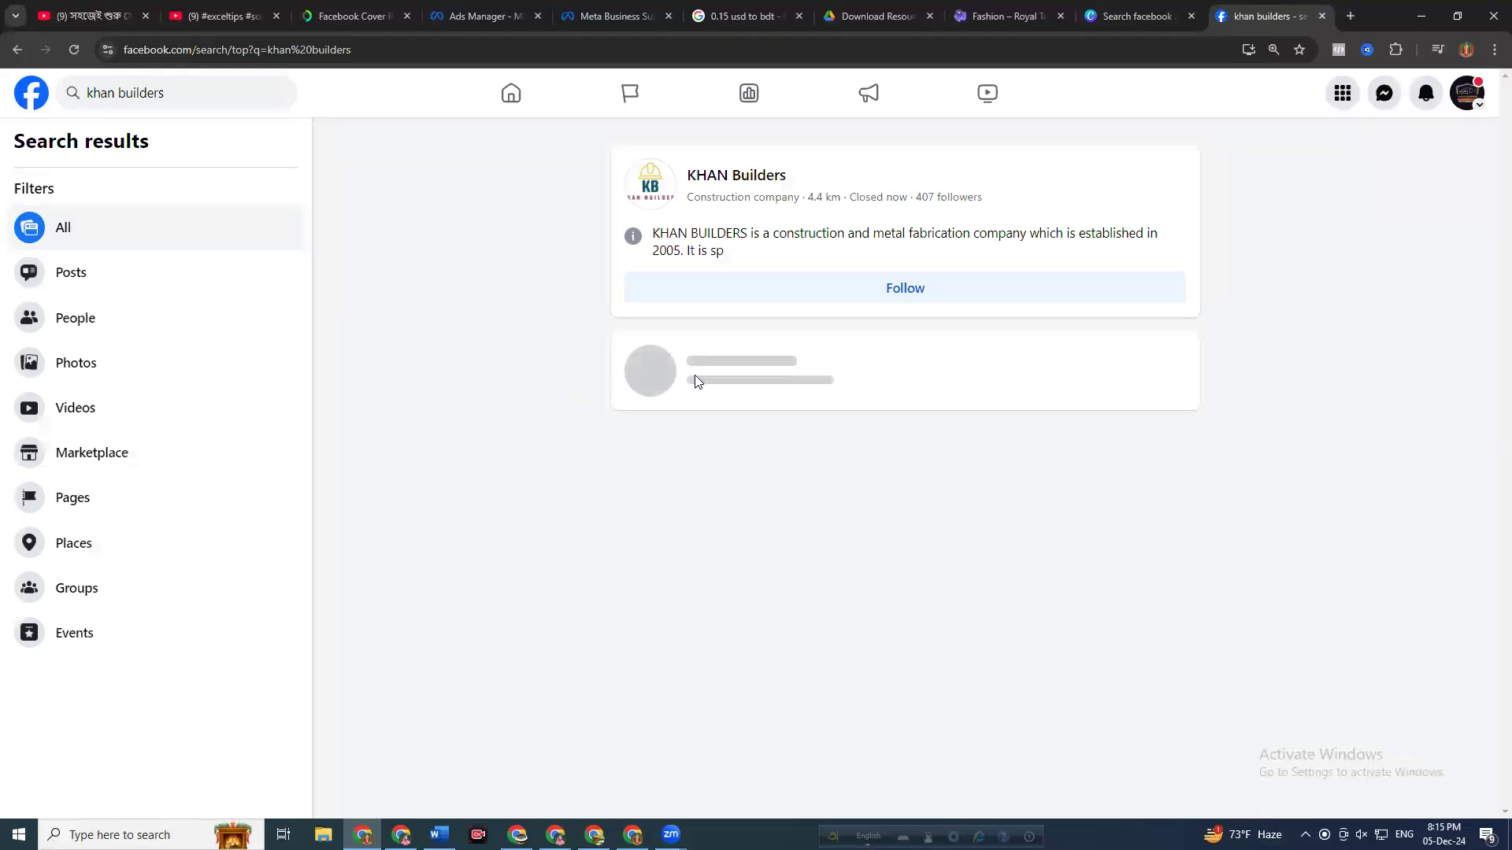
pyautogui.scroll(-5, 507, 400)
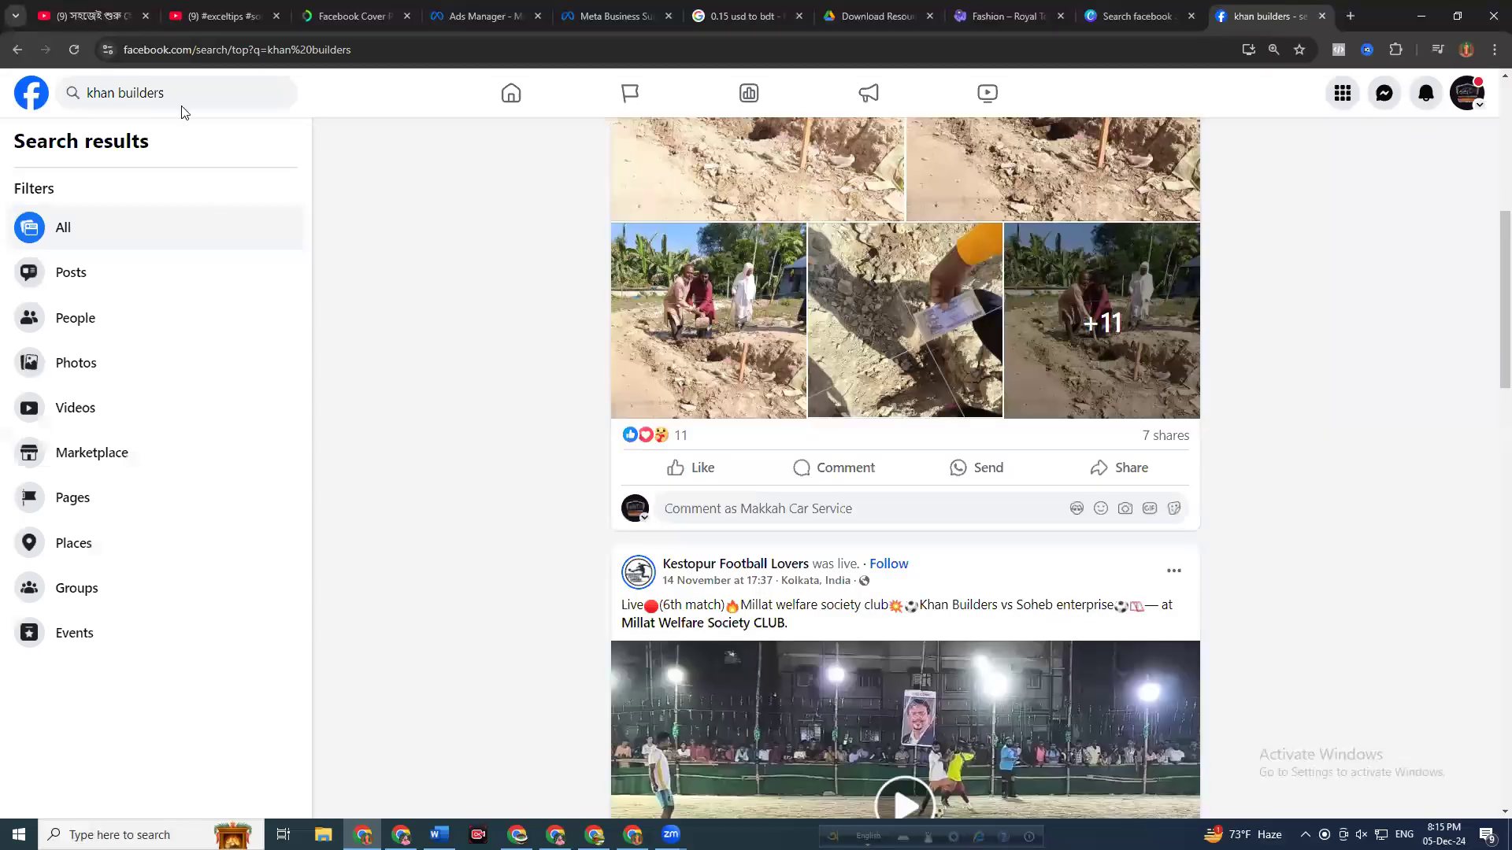
pyautogui.click(187, 101)
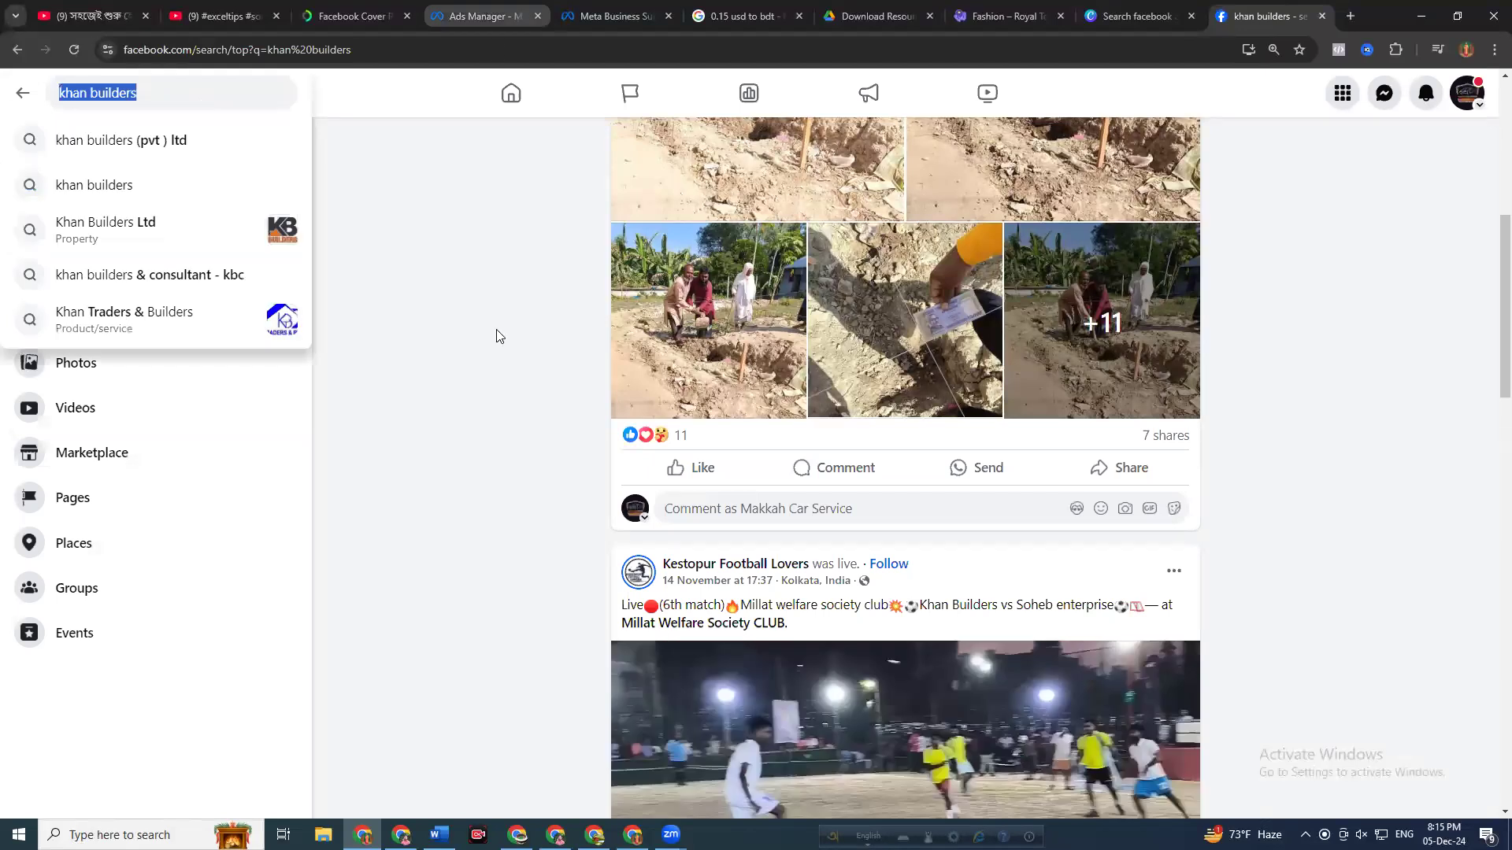
# In Ads Manager, clear the selected-ad filter and preview the completed ad whose ad set targets Rajshahi and Rangpur
pyautogui.hotkey('ctrl', '4')
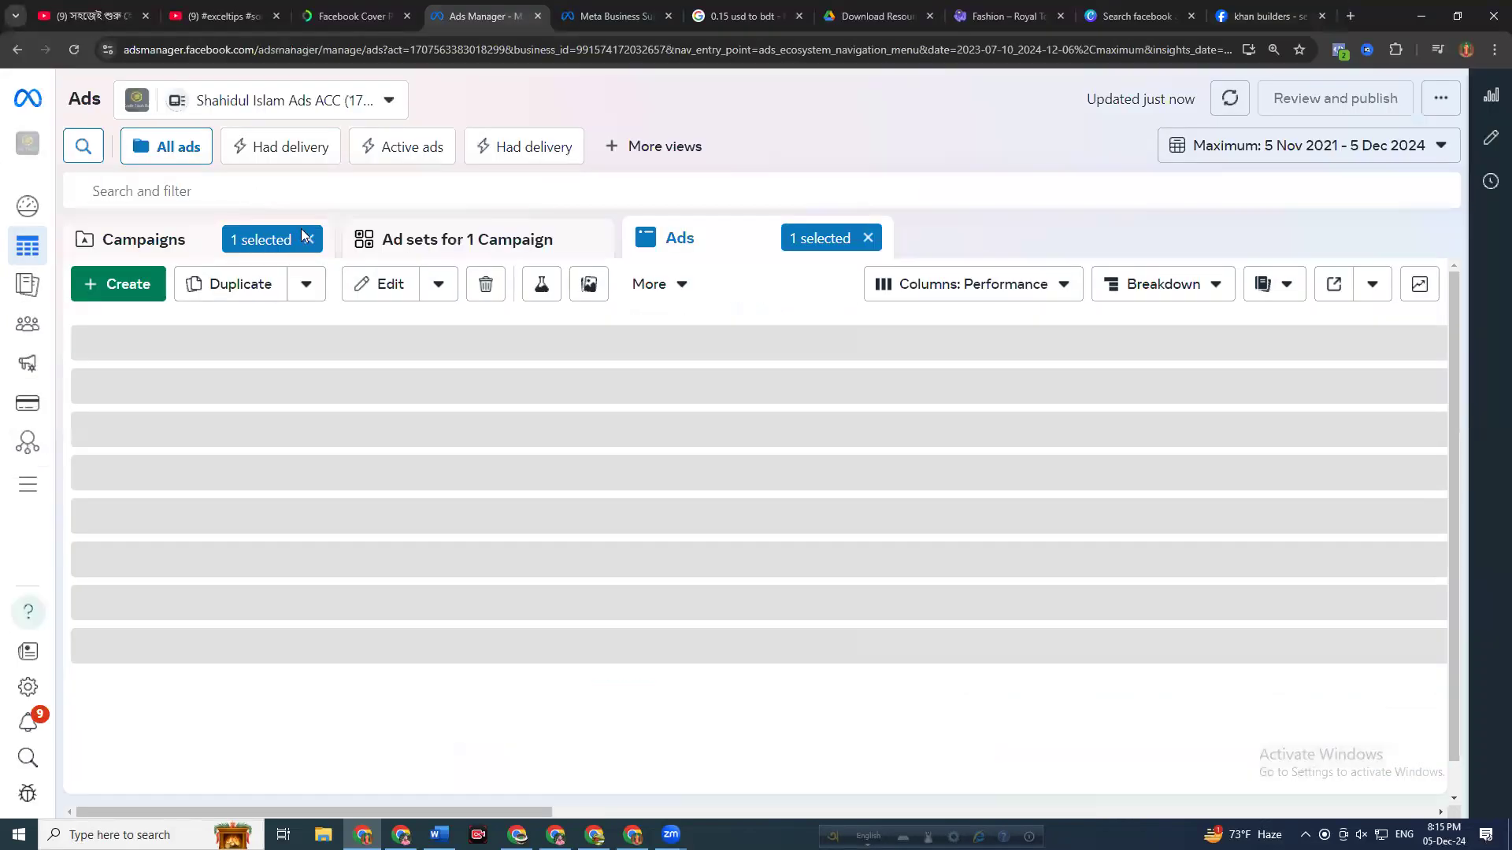
pyautogui.click(869, 240)
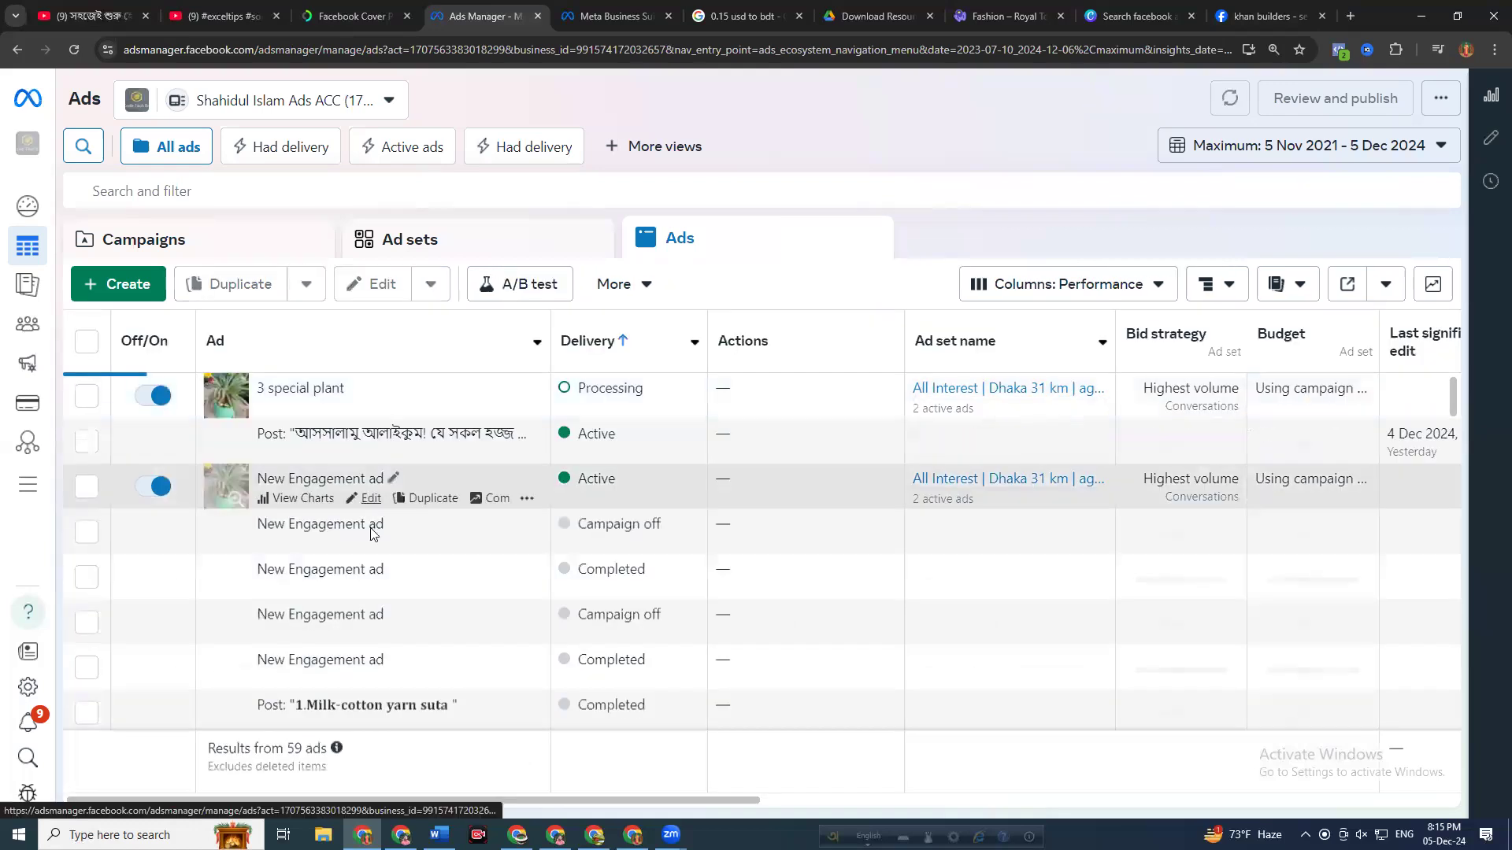
pyautogui.scroll(-3, 236, 477)
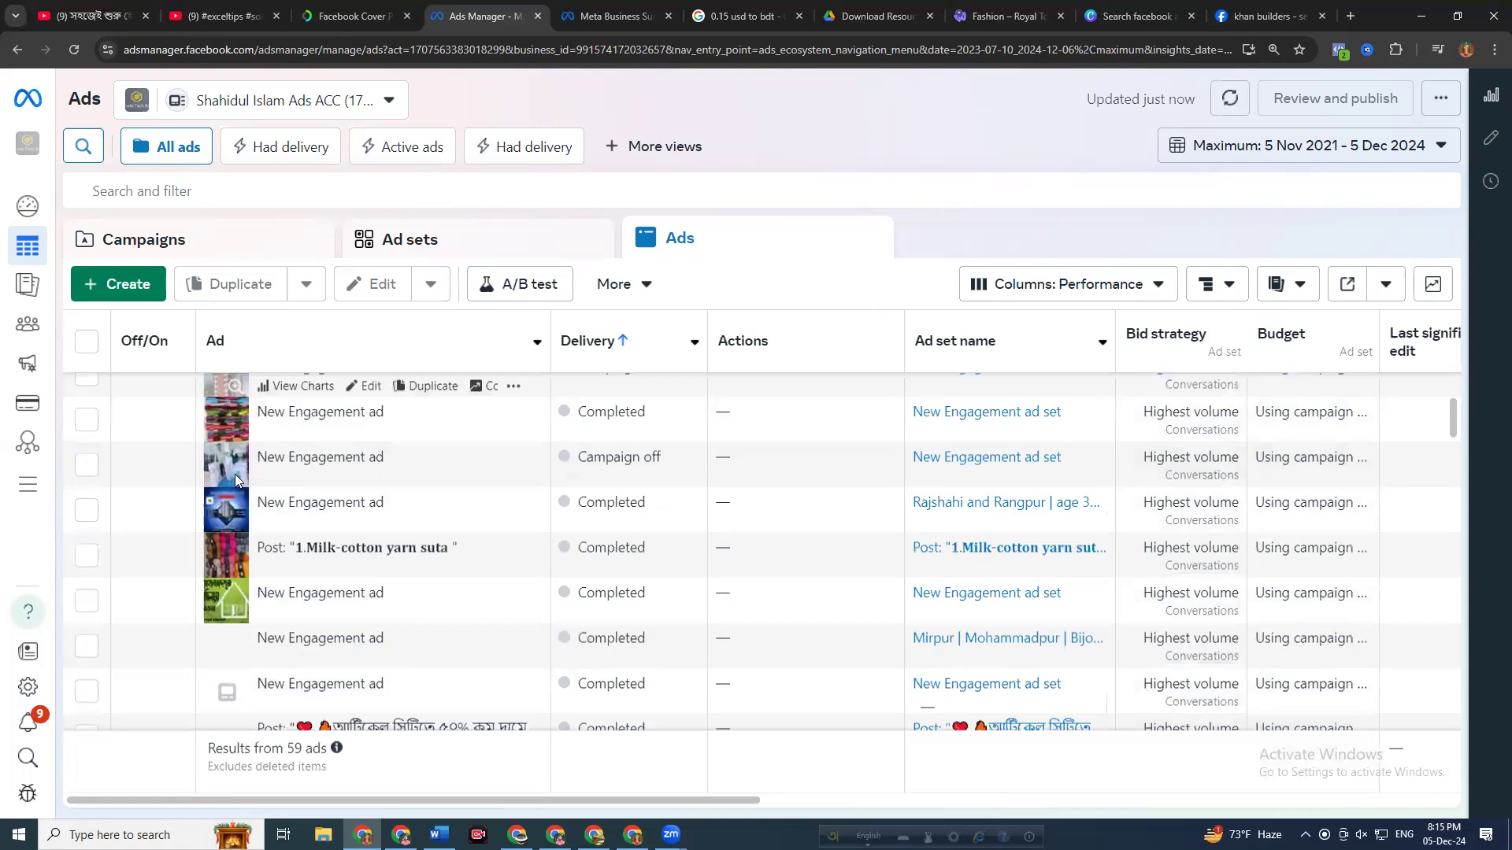
pyautogui.scroll(-2, 229, 430)
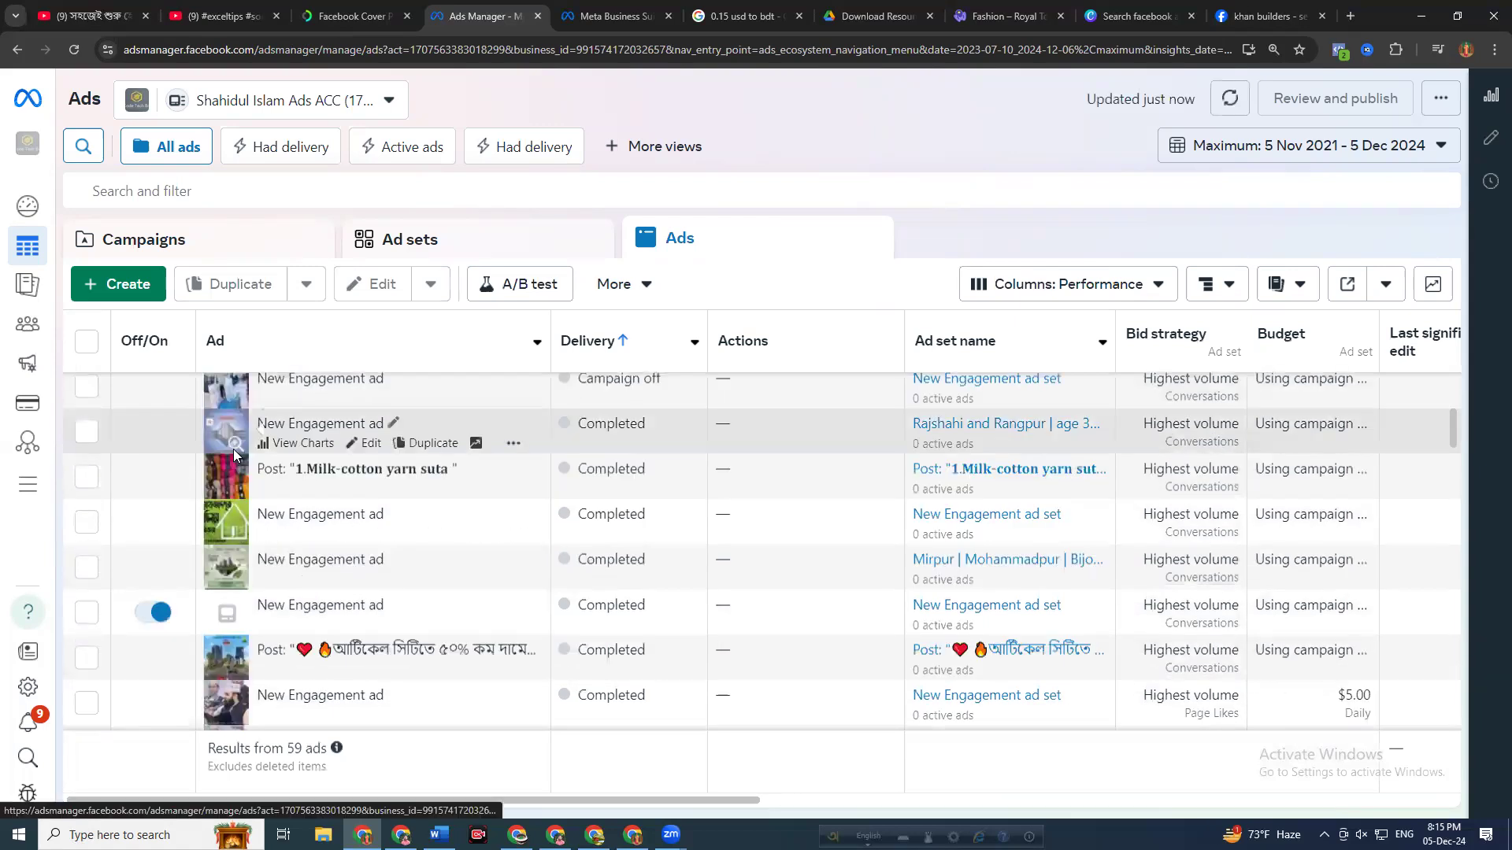
pyautogui.moveTo(238, 437)
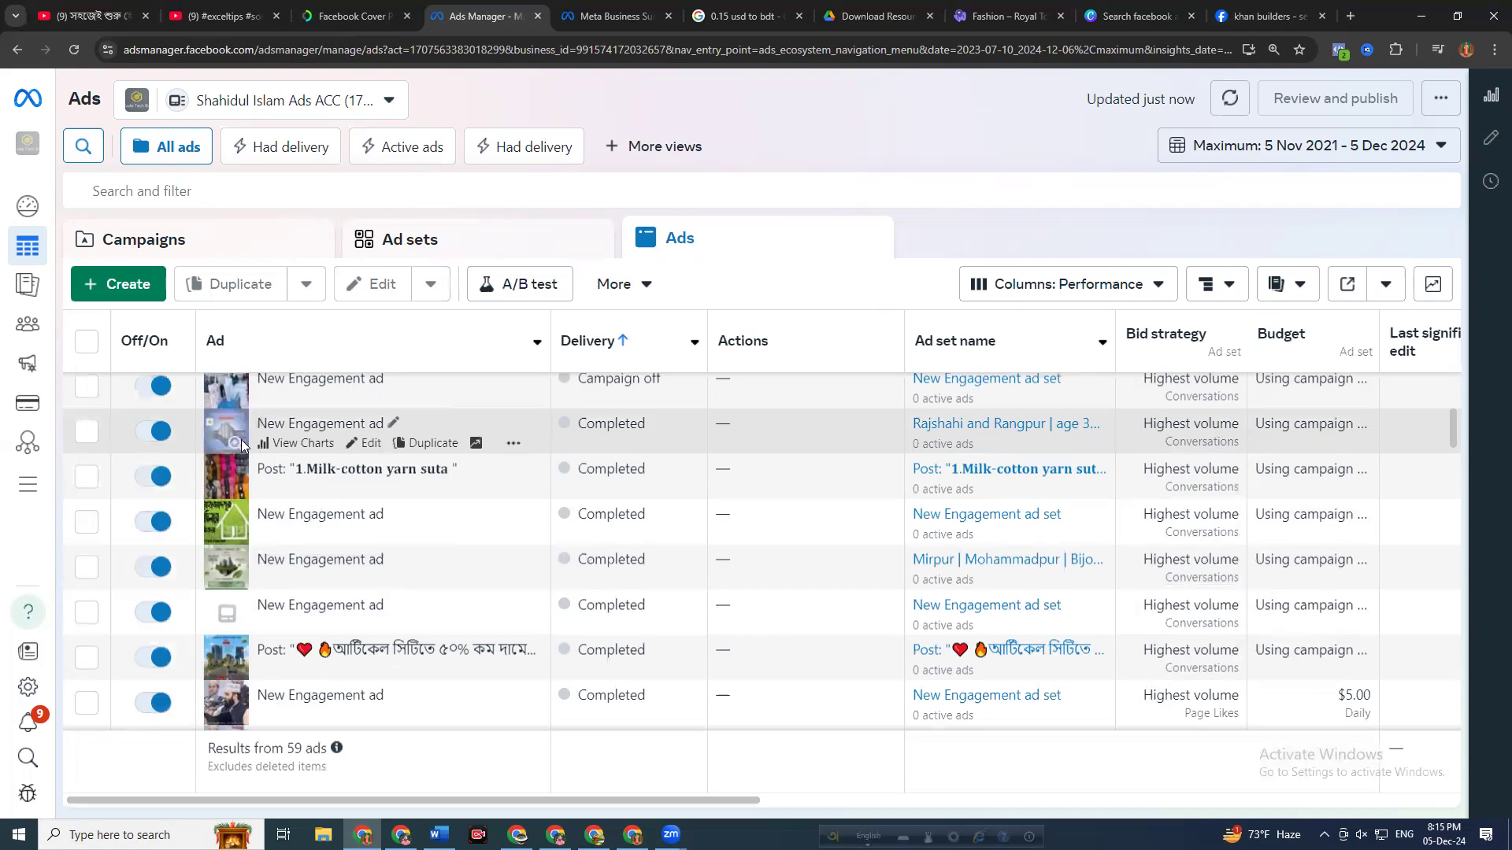
pyautogui.click(228, 445)
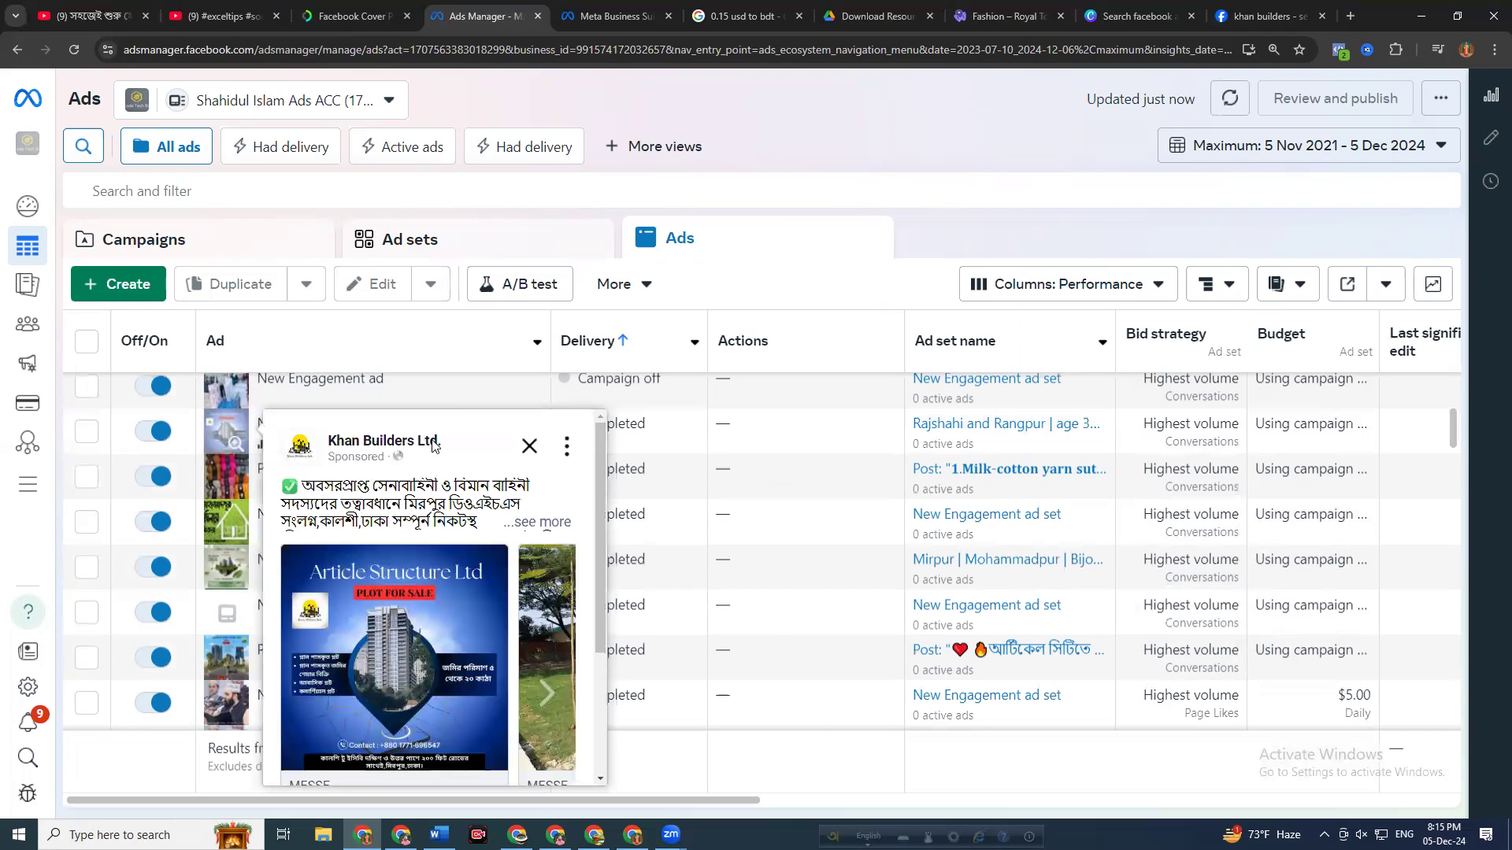
# Return to the Facebook tab, search for "khan builders ltd" and open the Khan Builders Ltd. page
pyautogui.click(1232, 23)
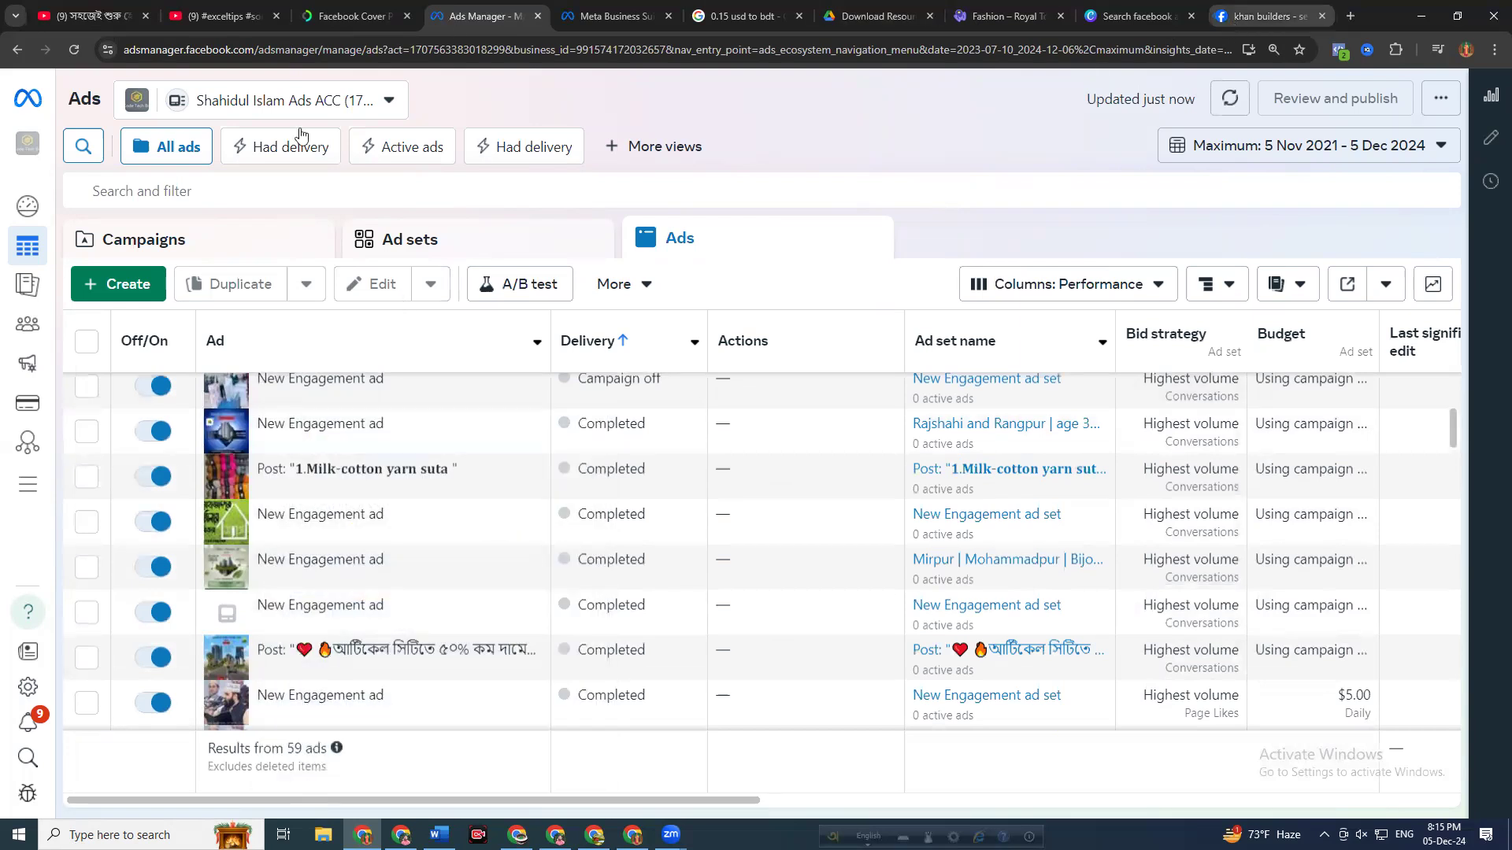
pyautogui.click(153, 95)
pyautogui.click(153, 95)
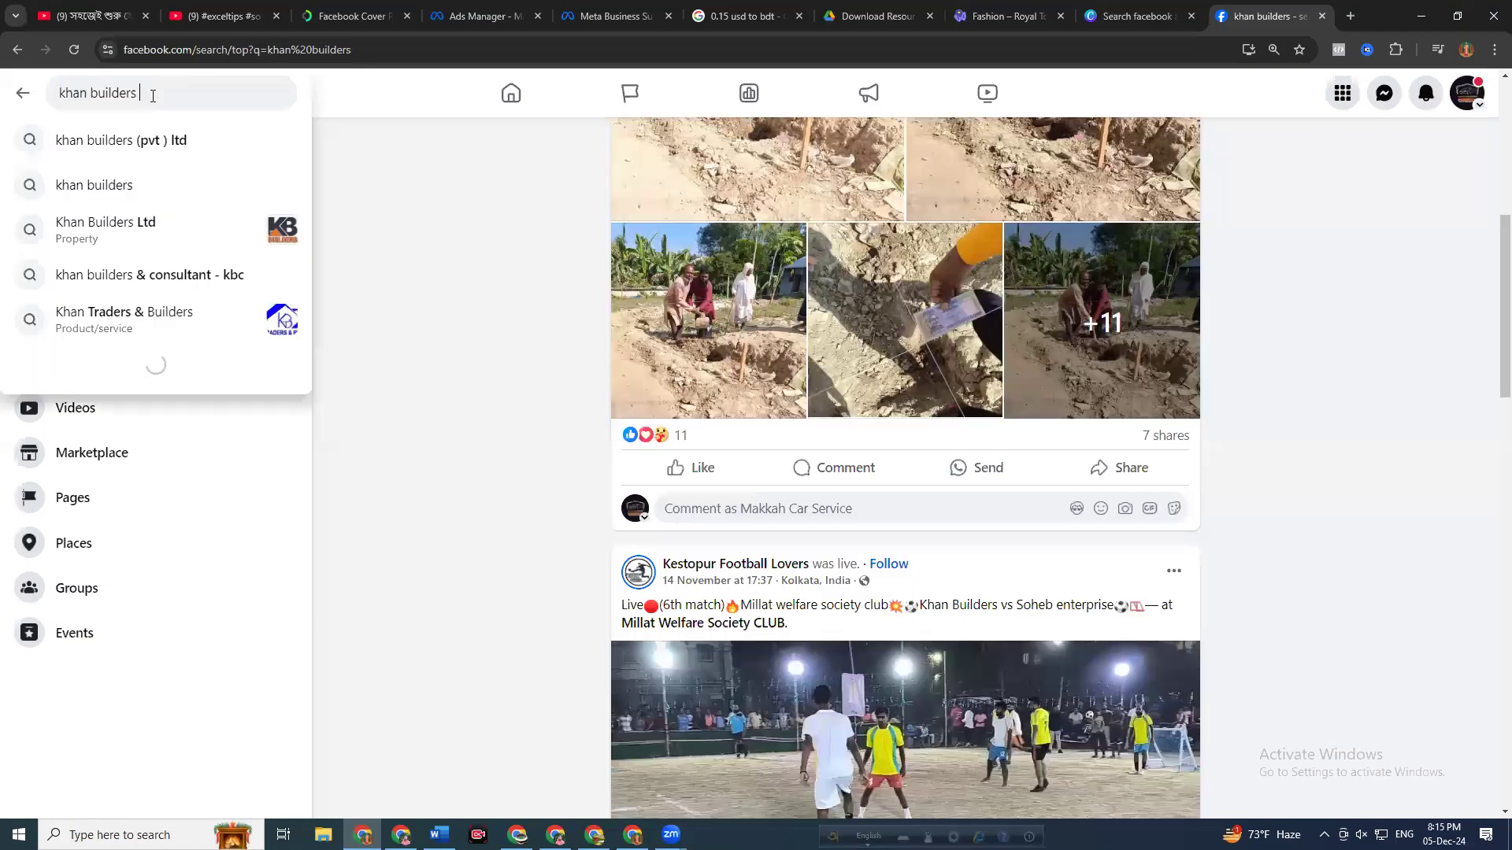
pyautogui.write('ltd')
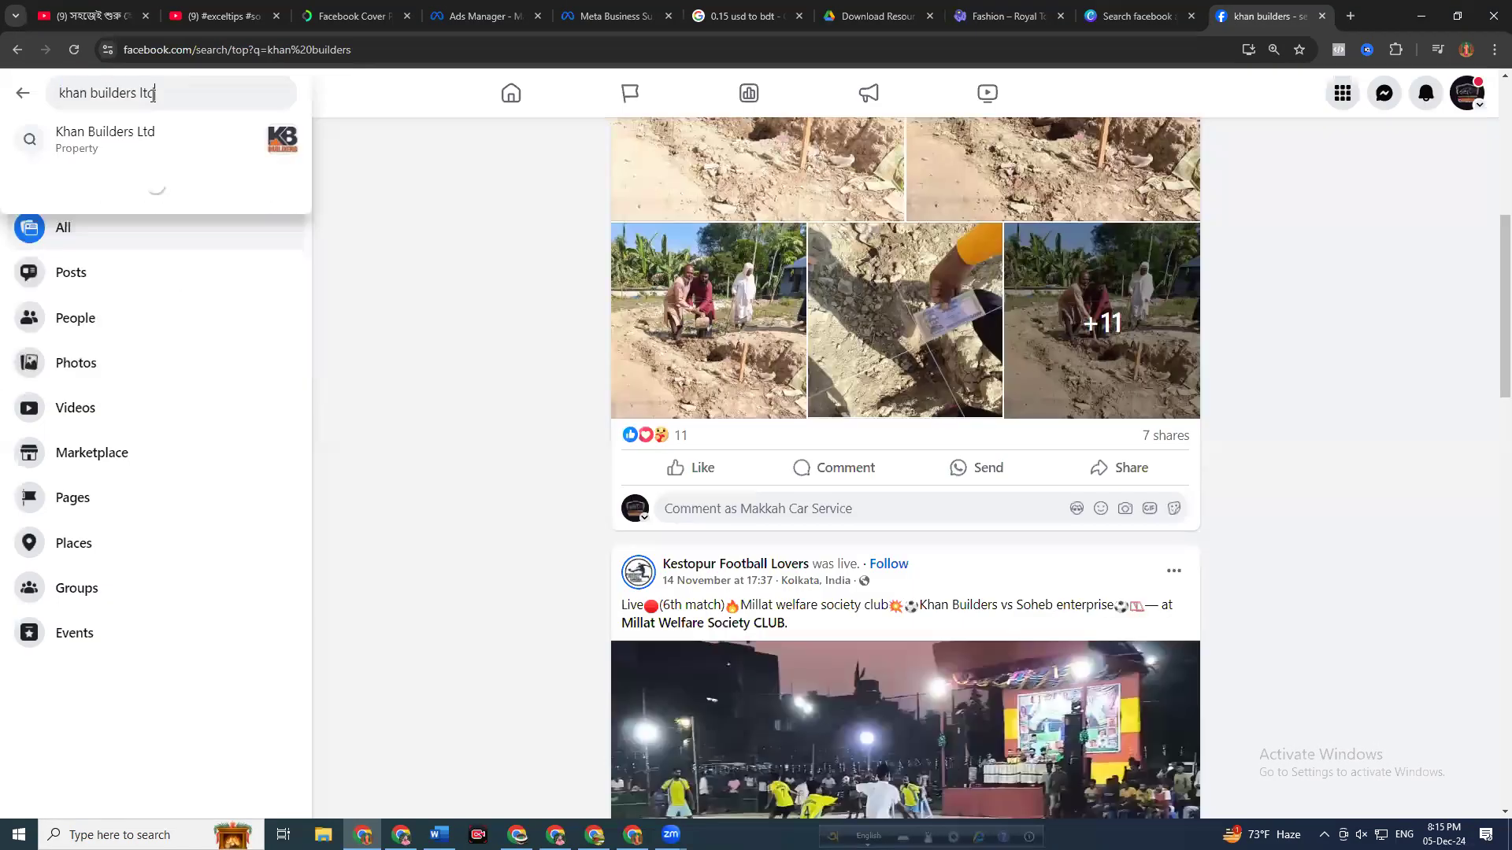
pyautogui.press('Return')
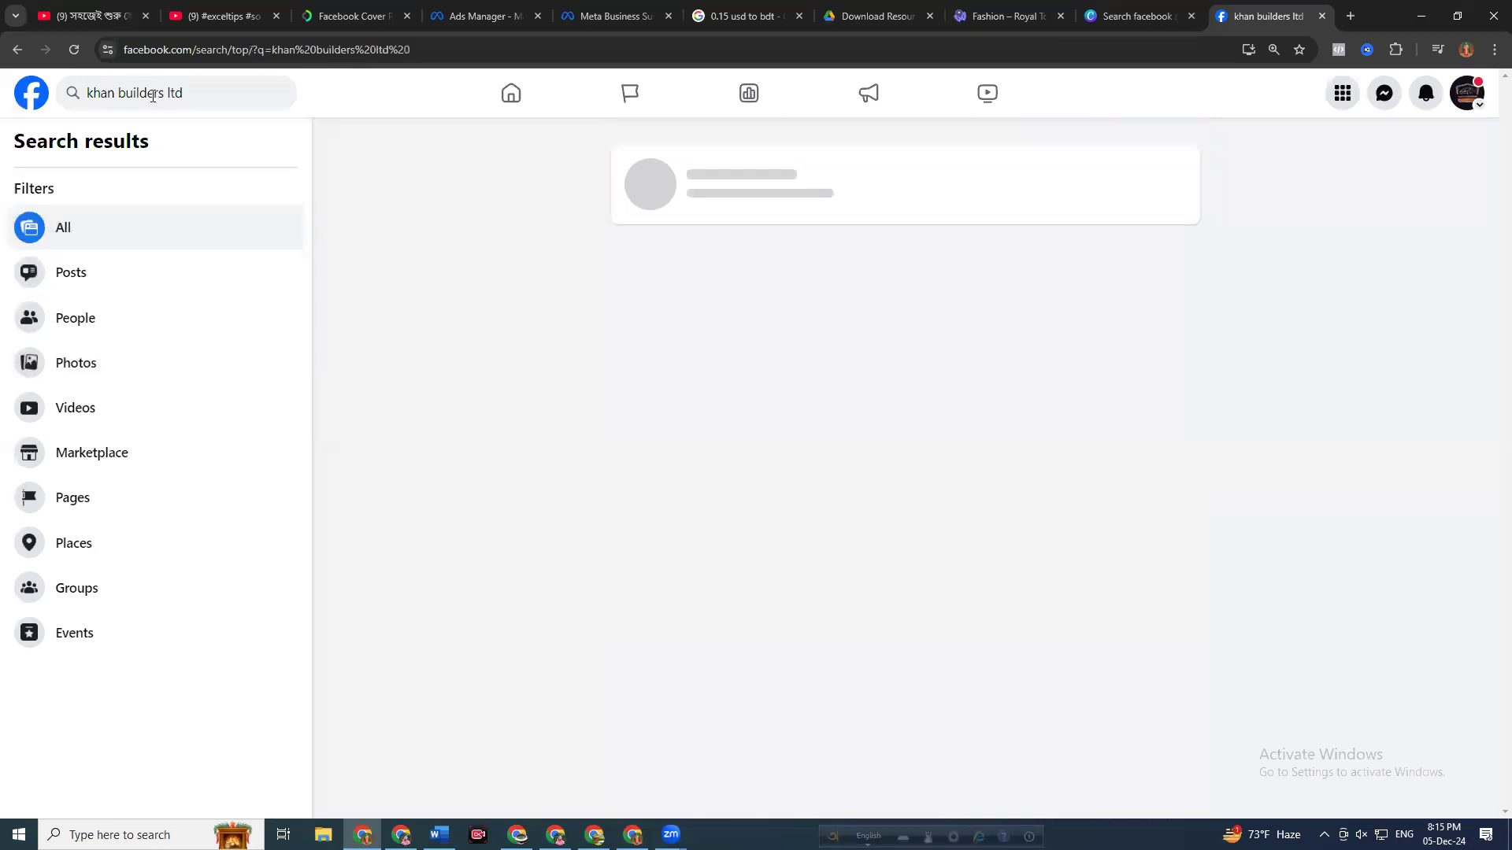
pyautogui.click(705, 182)
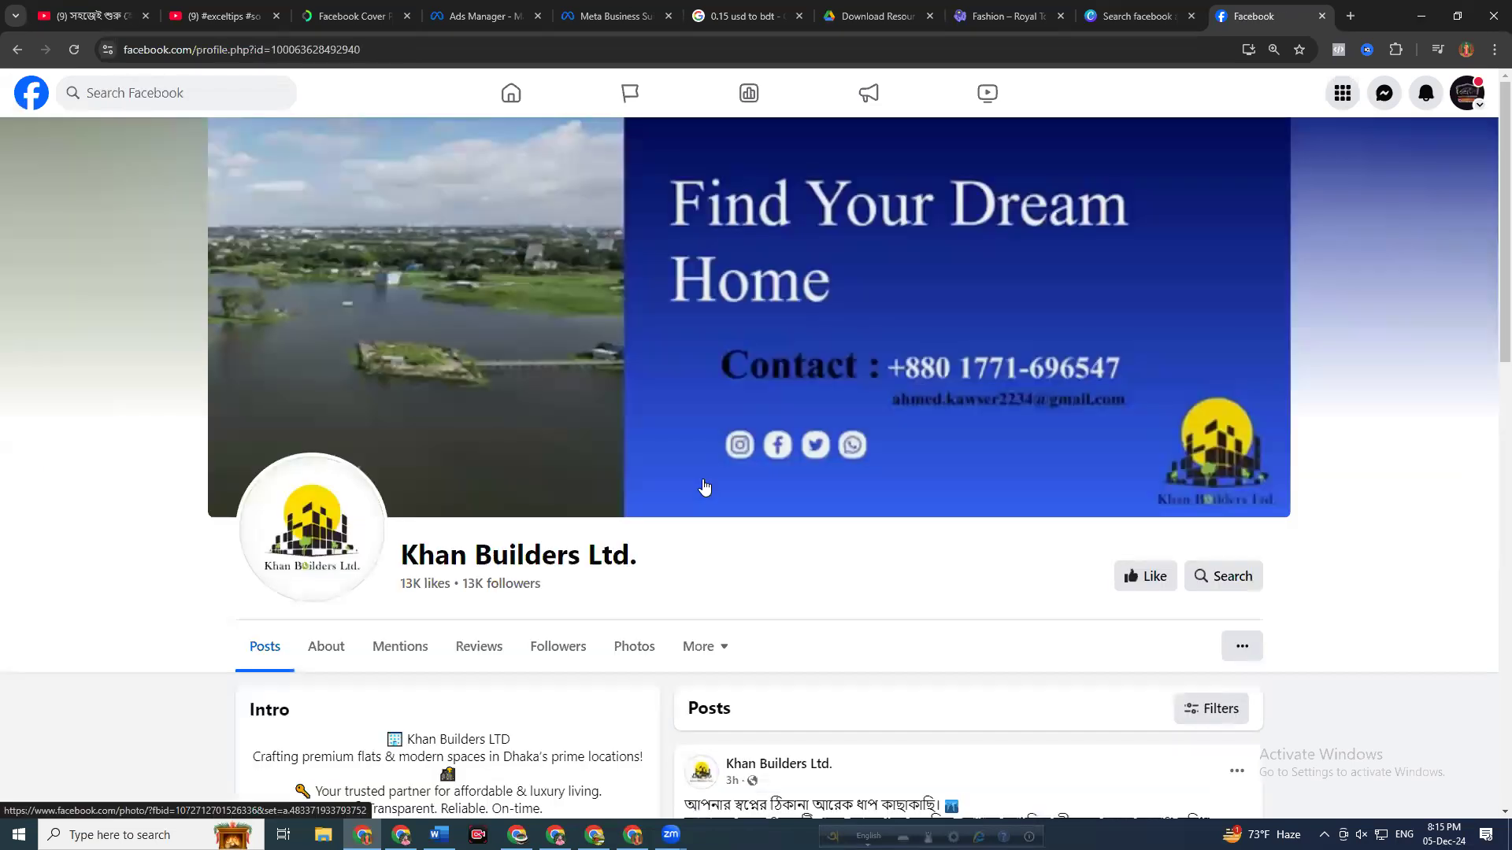
# Examine the ad videos and image posts on the Khan Builders Ltd. page, from the newest back to the 22 November posts
pyautogui.scroll(-10, 726, 513)
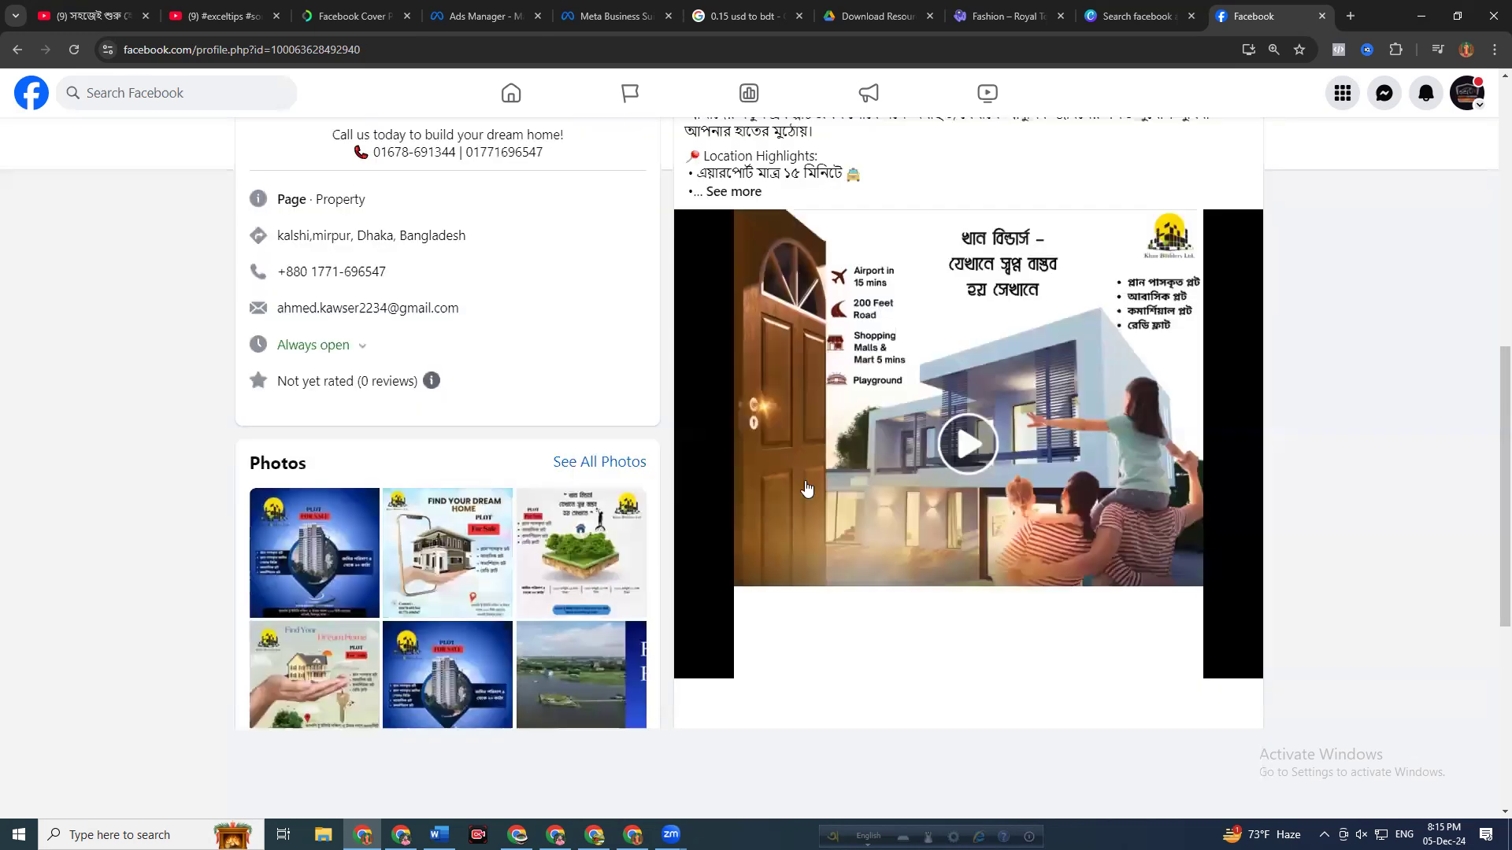
pyautogui.scroll(1, 1021, 403)
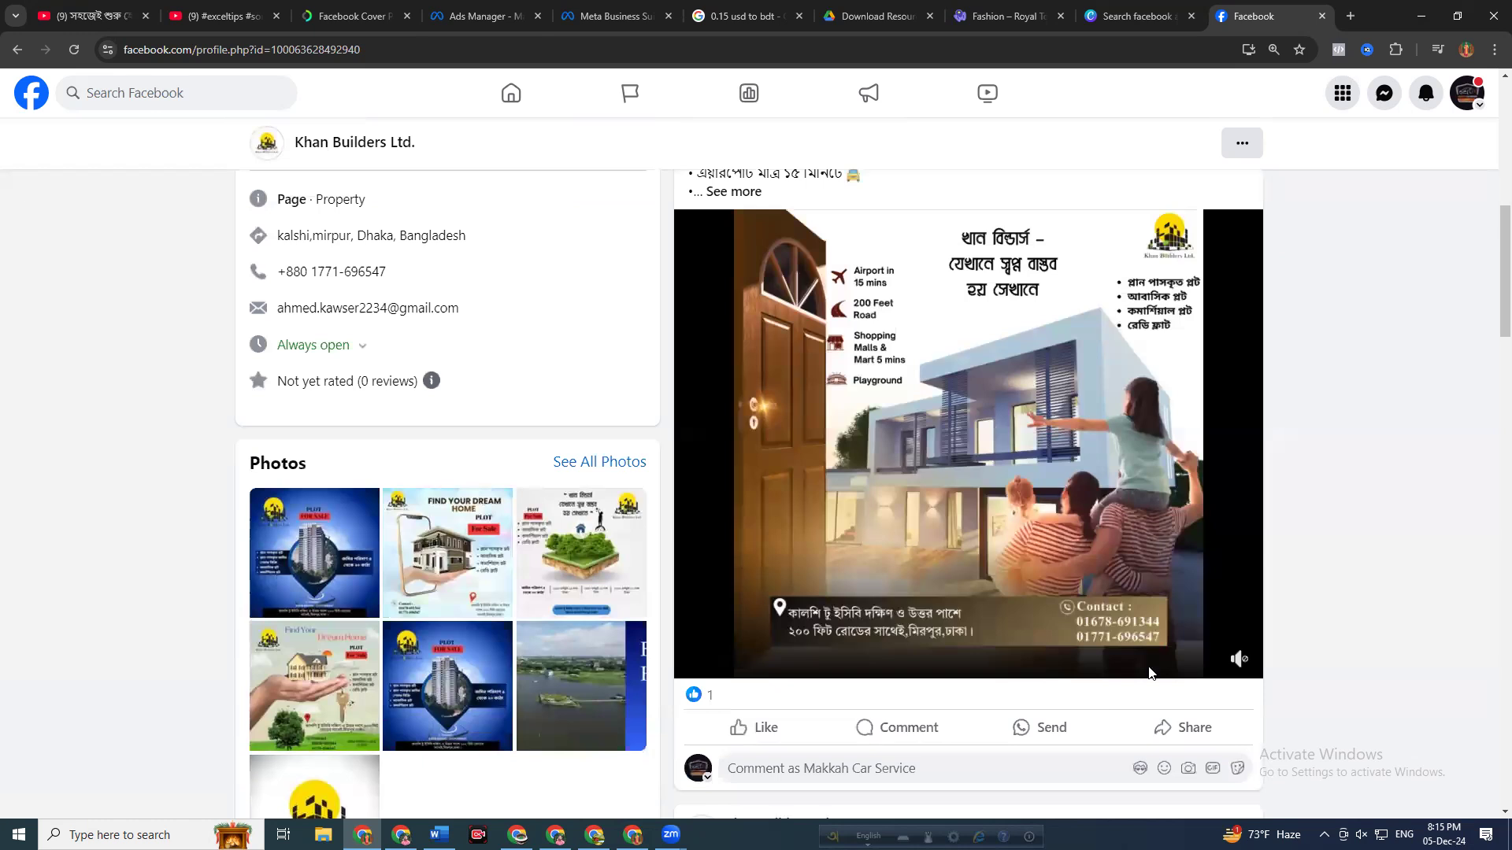
pyautogui.scroll(1, 1152, 555)
pyautogui.scroll(-4, 1152, 554)
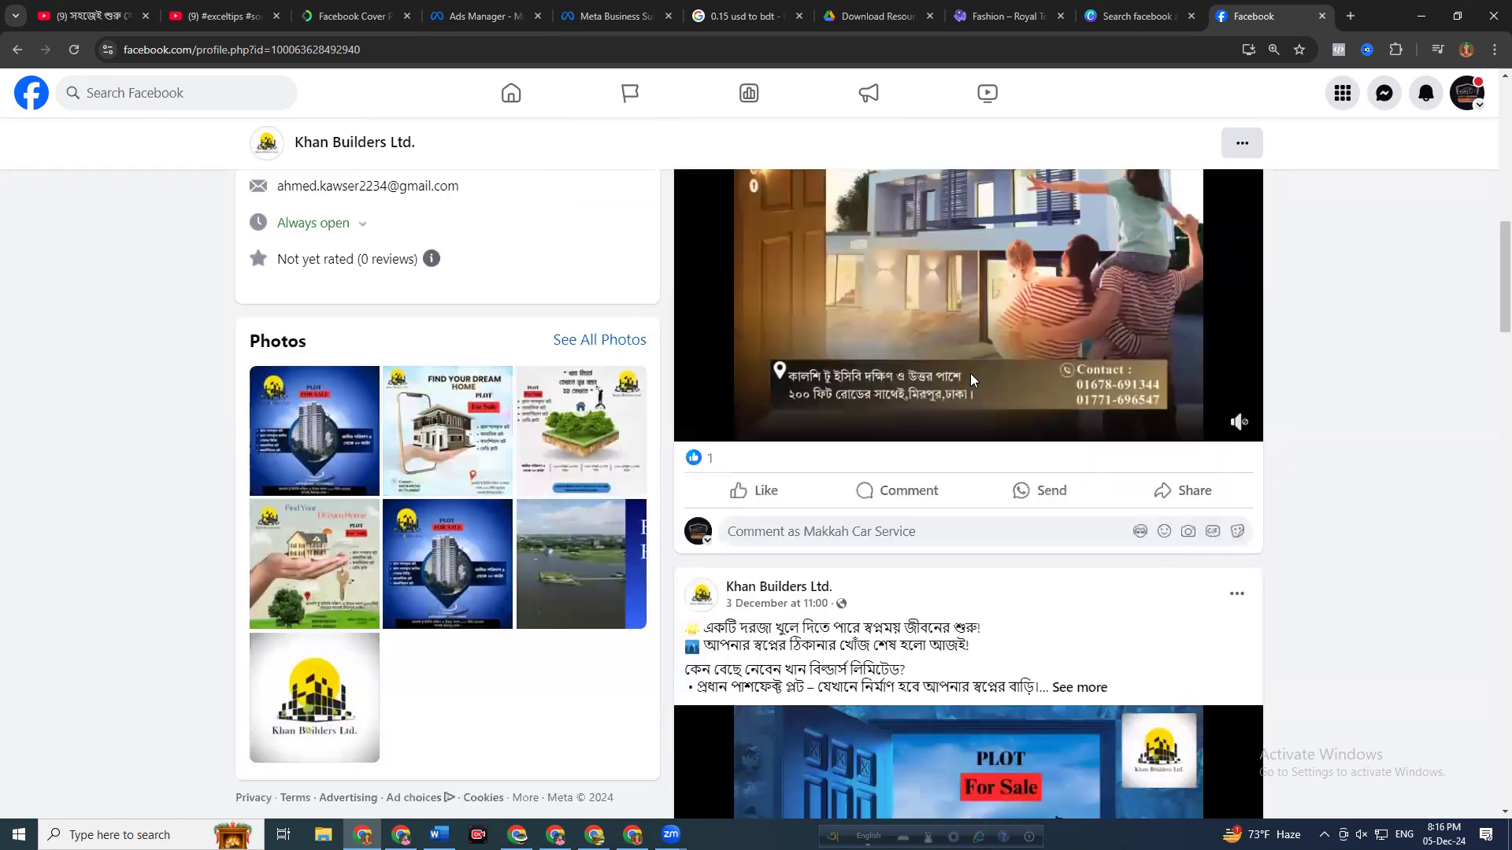
pyautogui.scroll(-2, 1150, 489)
pyautogui.scroll(-3, 1027, 553)
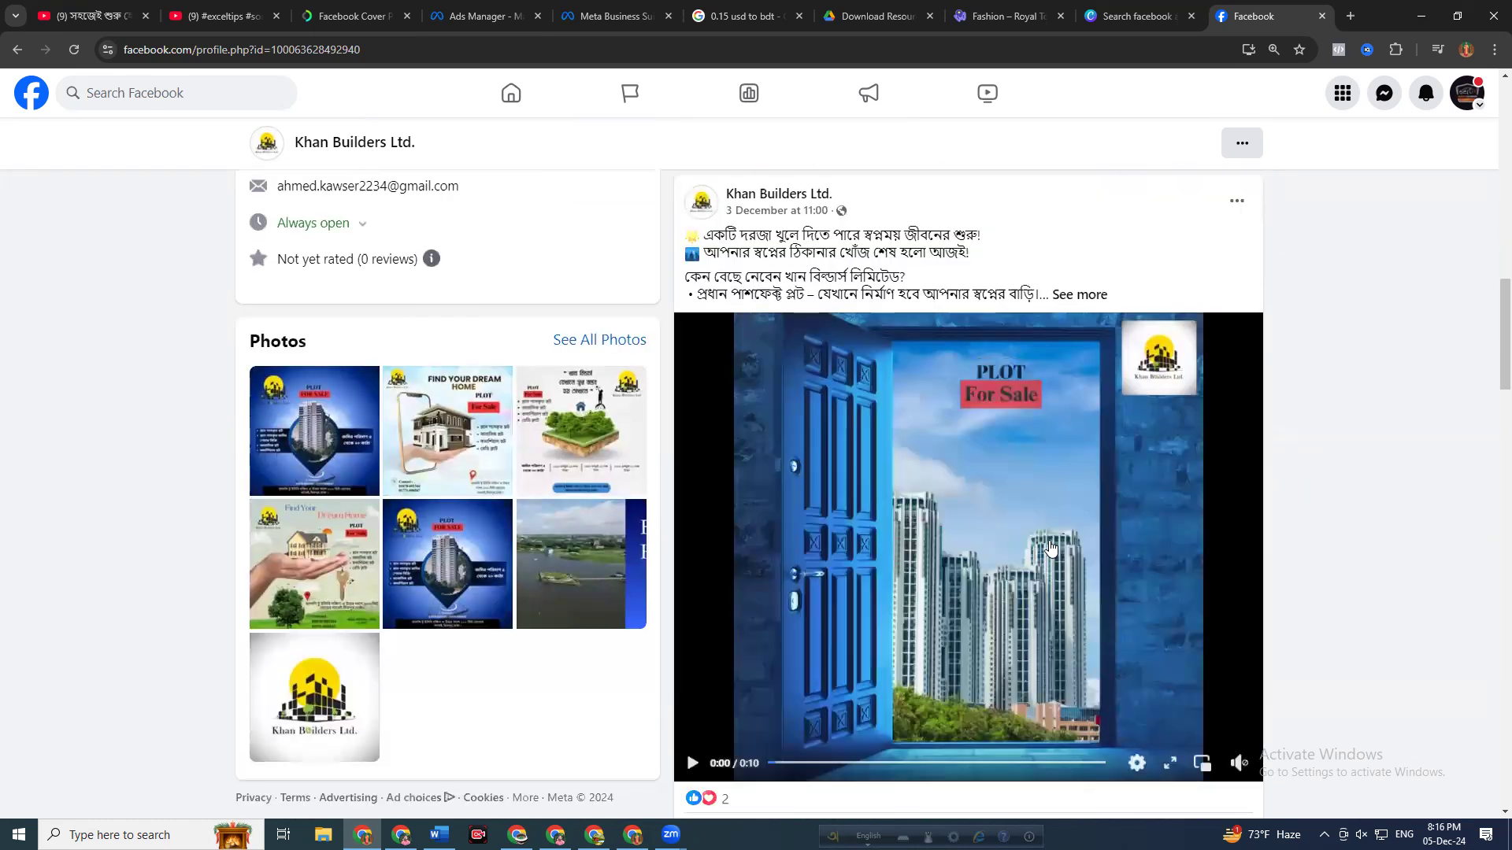
pyautogui.scroll(-1, 1020, 512)
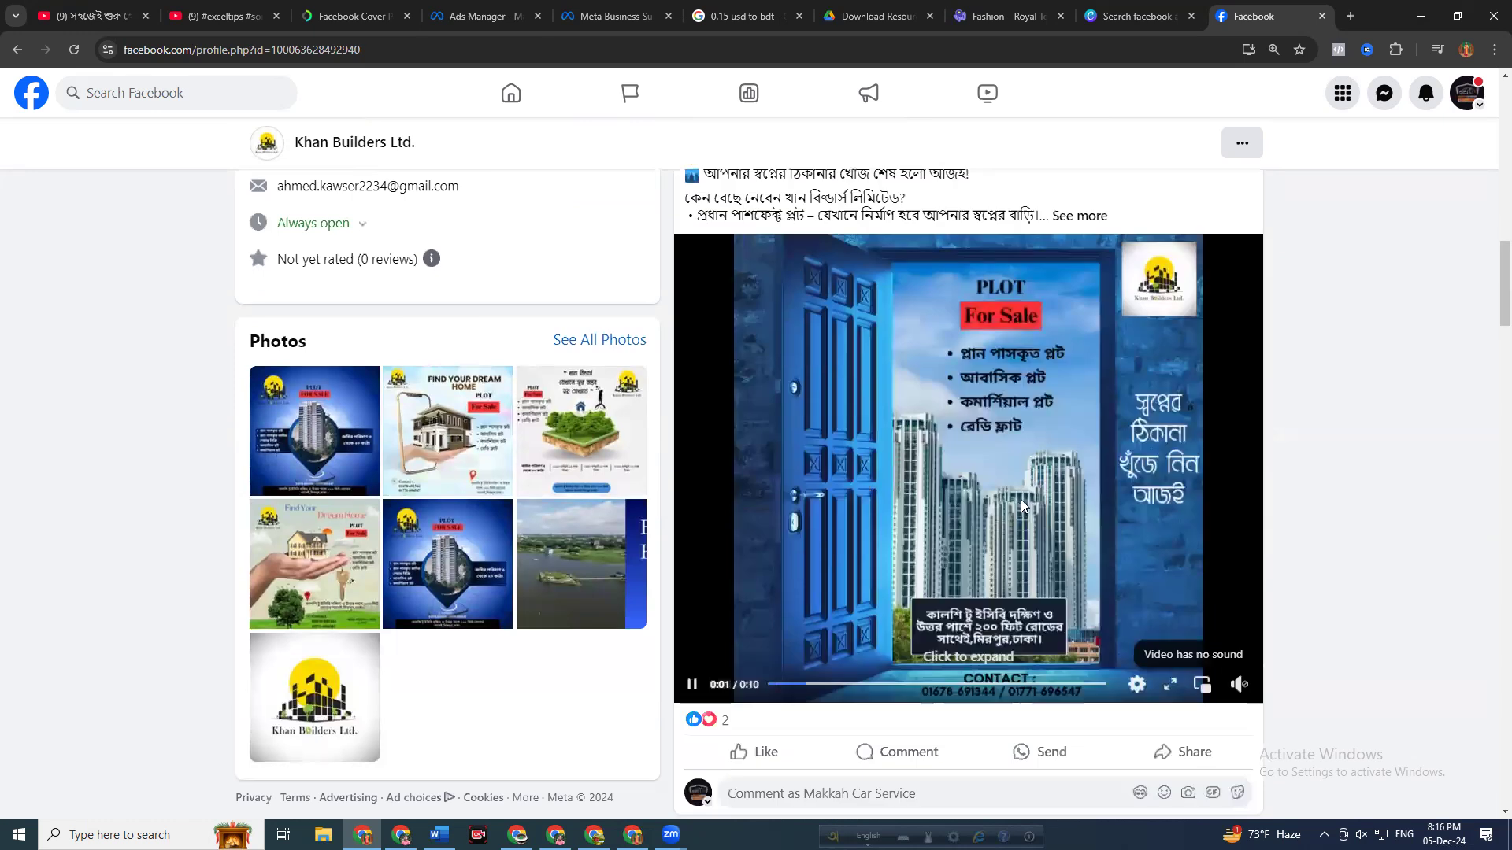
pyautogui.scroll(-6, 1022, 508)
pyautogui.scroll(-7, 1069, 562)
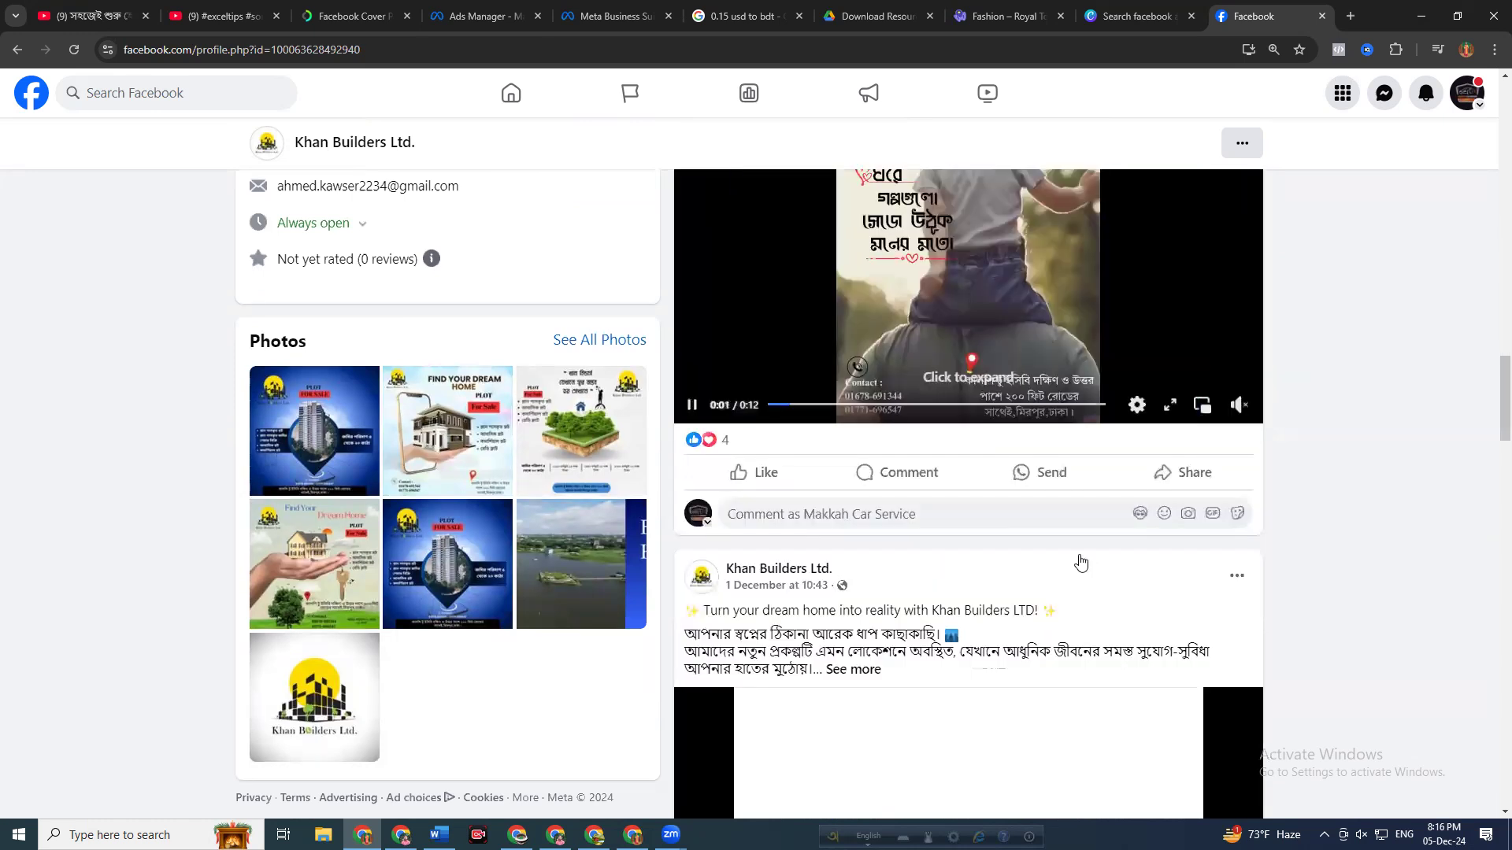
pyautogui.scroll(-5, 982, 523)
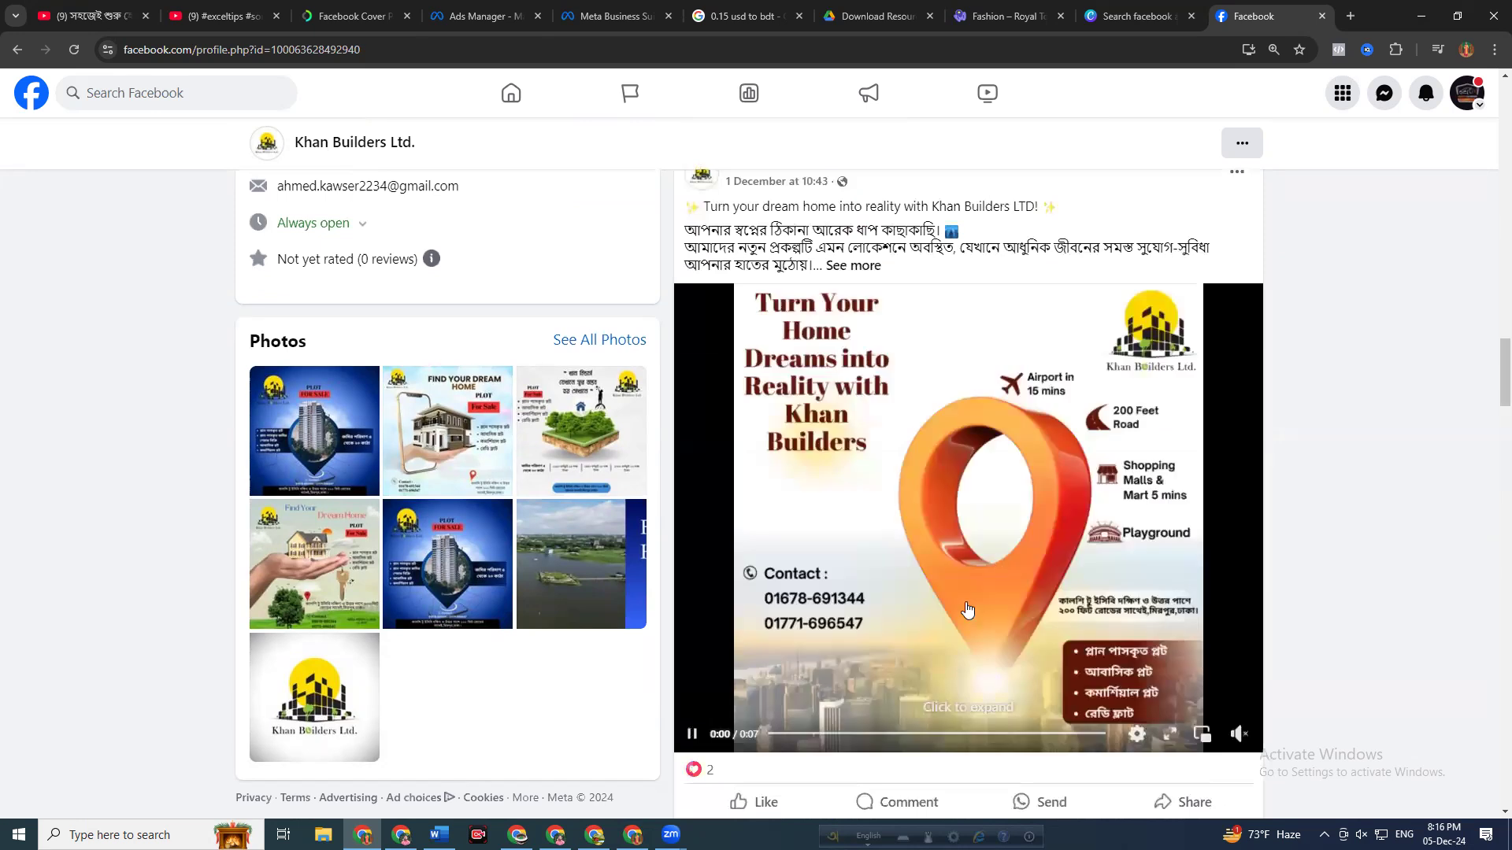
pyautogui.scroll(-6, 971, 601)
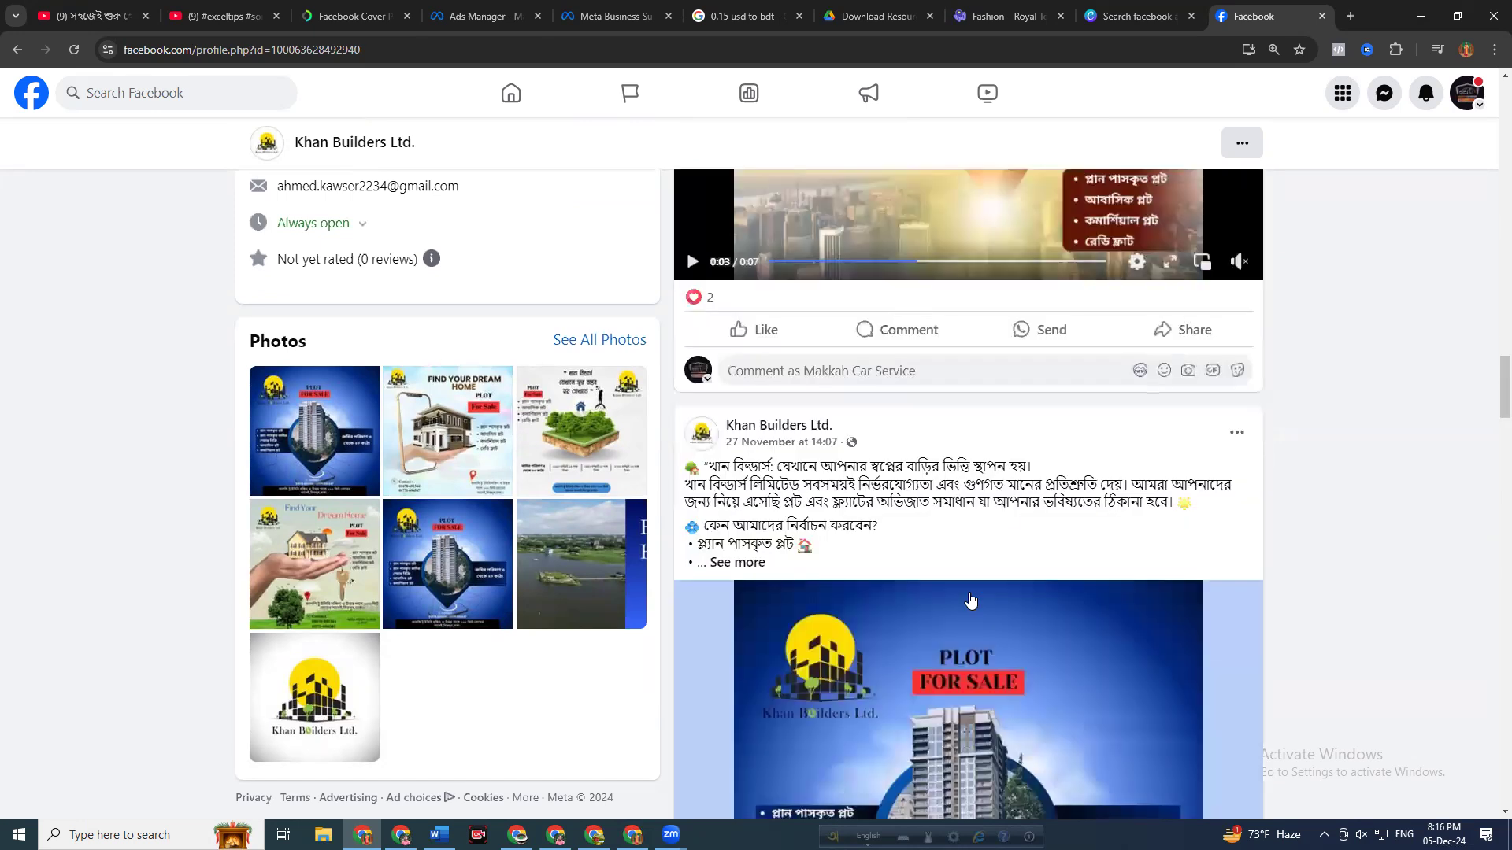
pyautogui.scroll(-3, 976, 559)
pyautogui.scroll(-3, 948, 415)
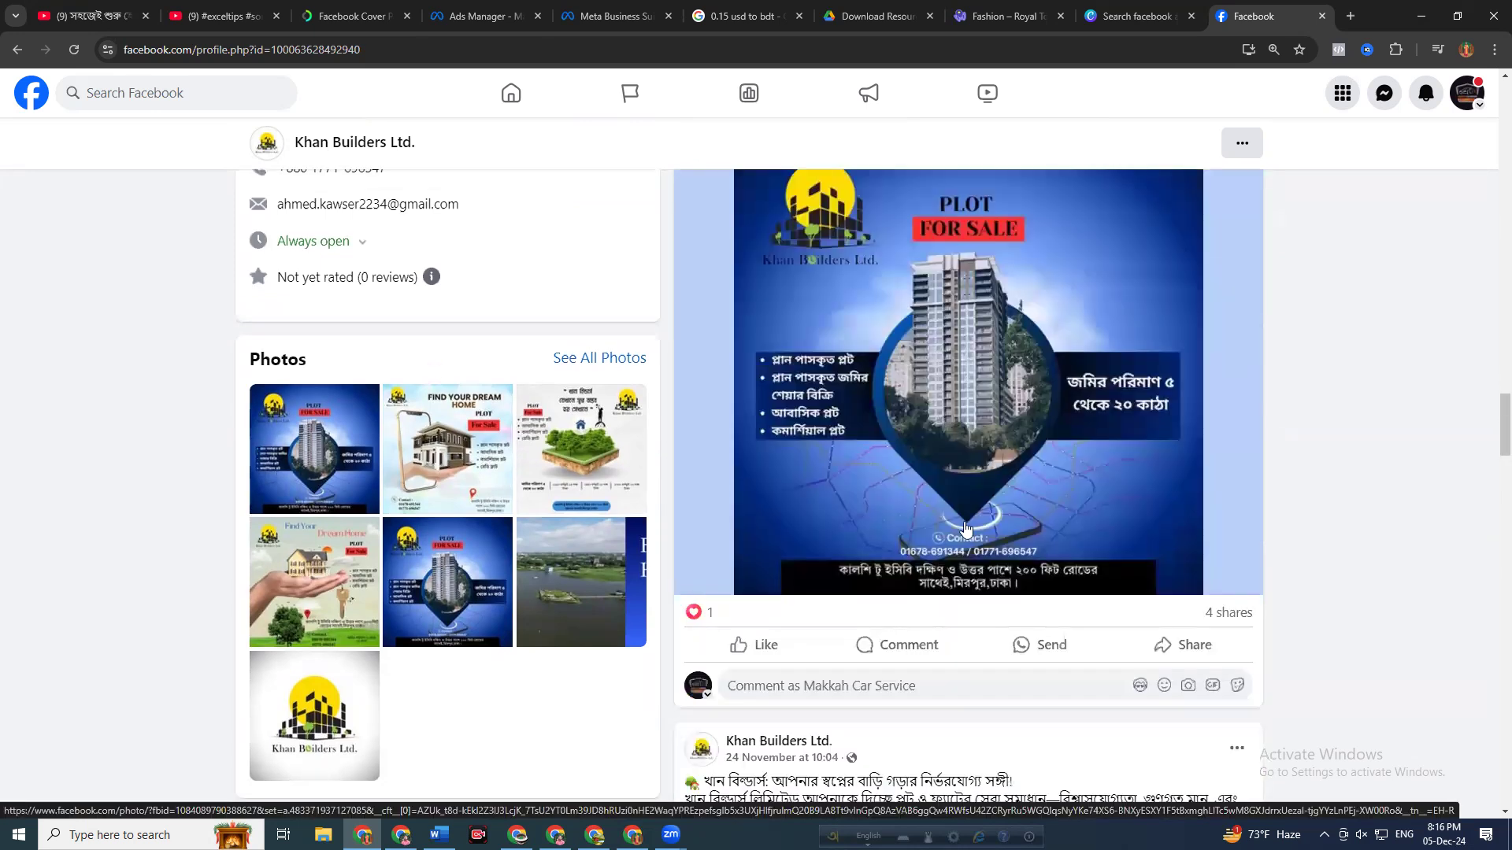
pyautogui.scroll(-7, 960, 524)
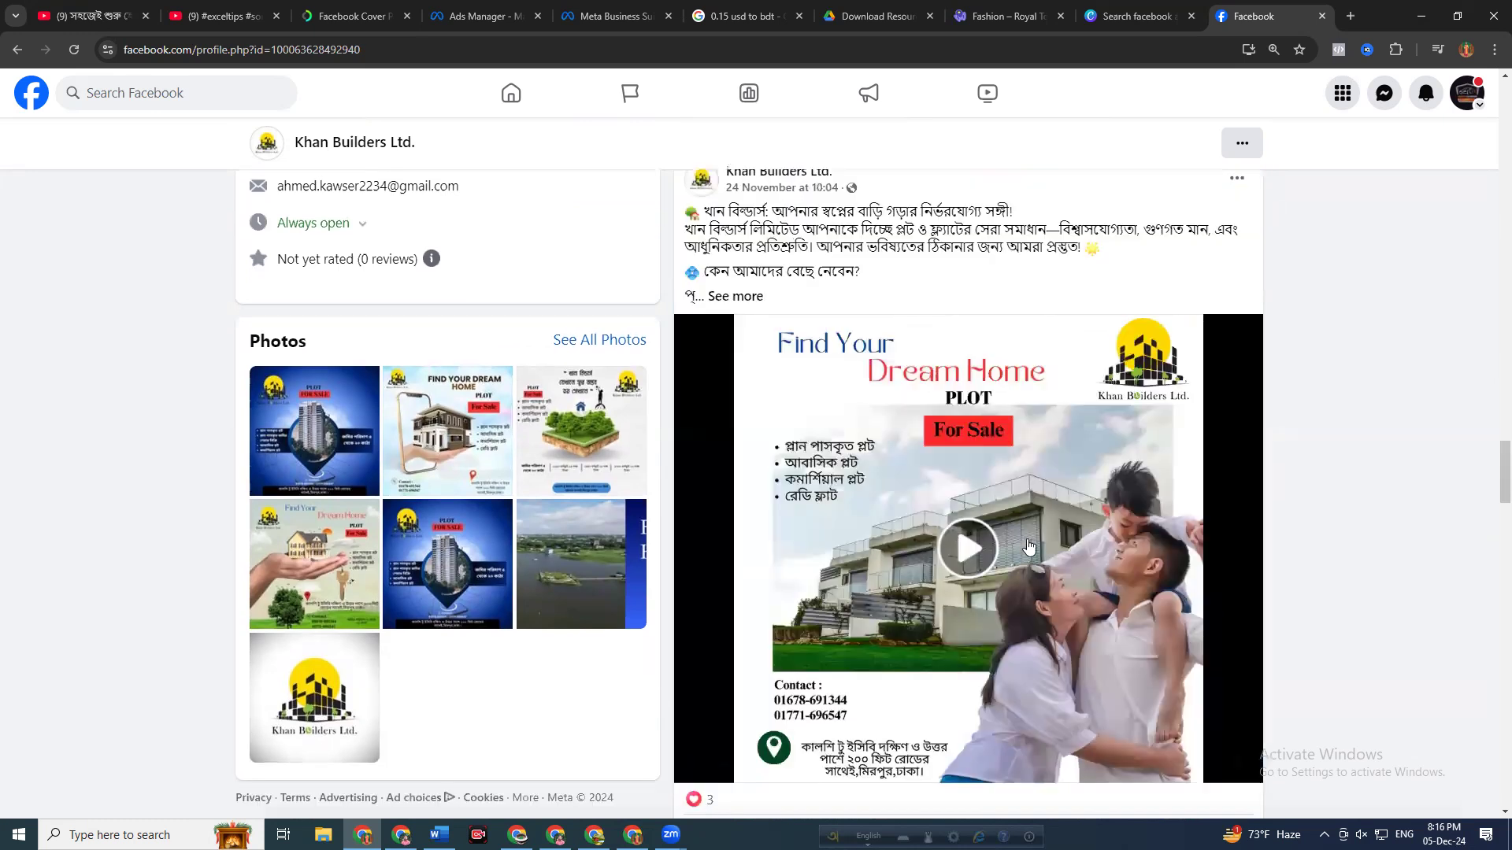
pyautogui.scroll(-3, 936, 494)
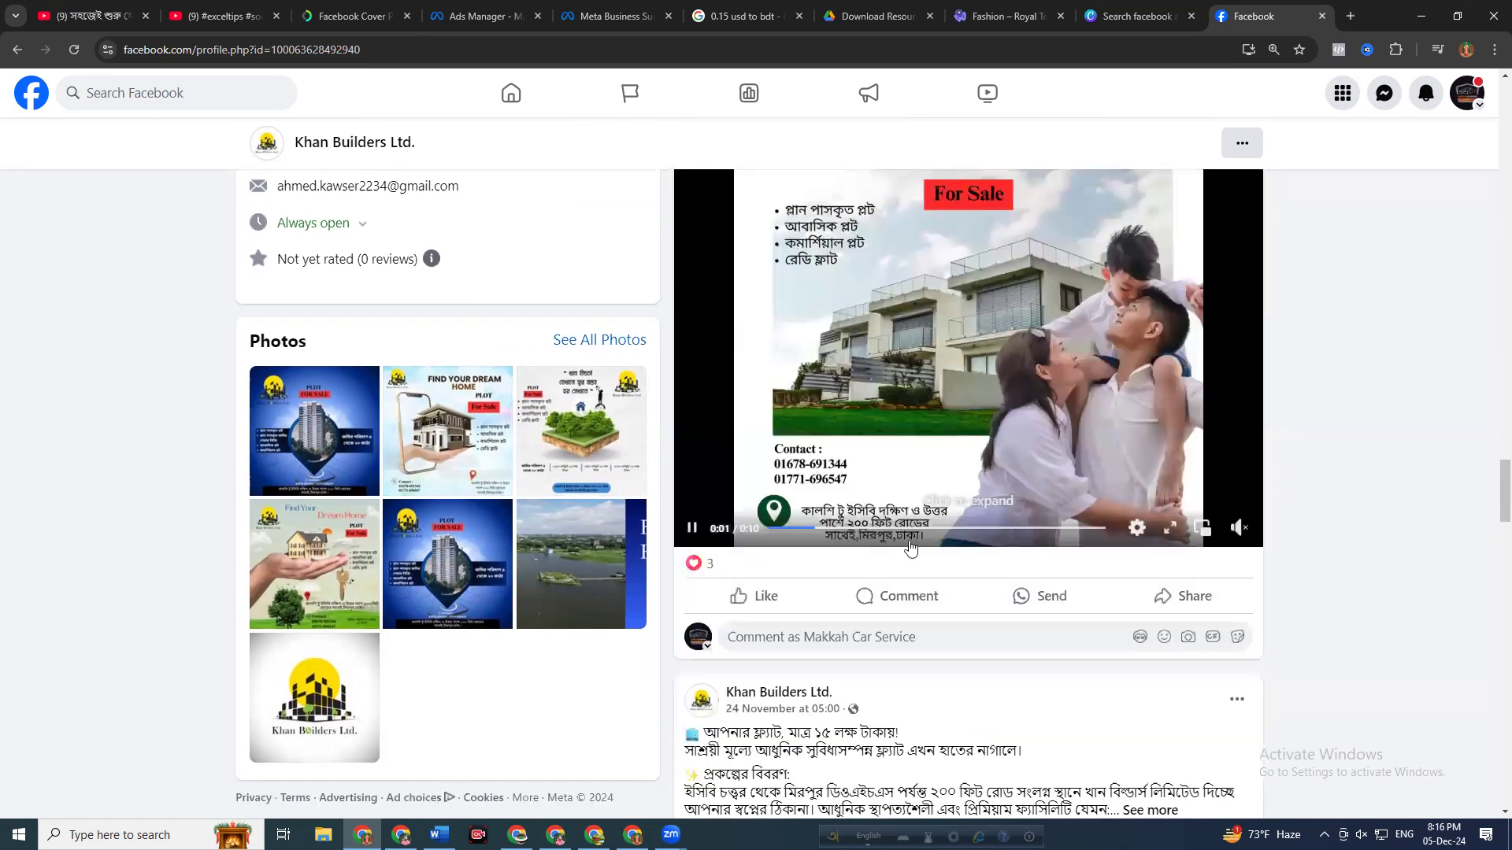
pyautogui.scroll(-1, 907, 426)
pyautogui.scroll(-4, 930, 448)
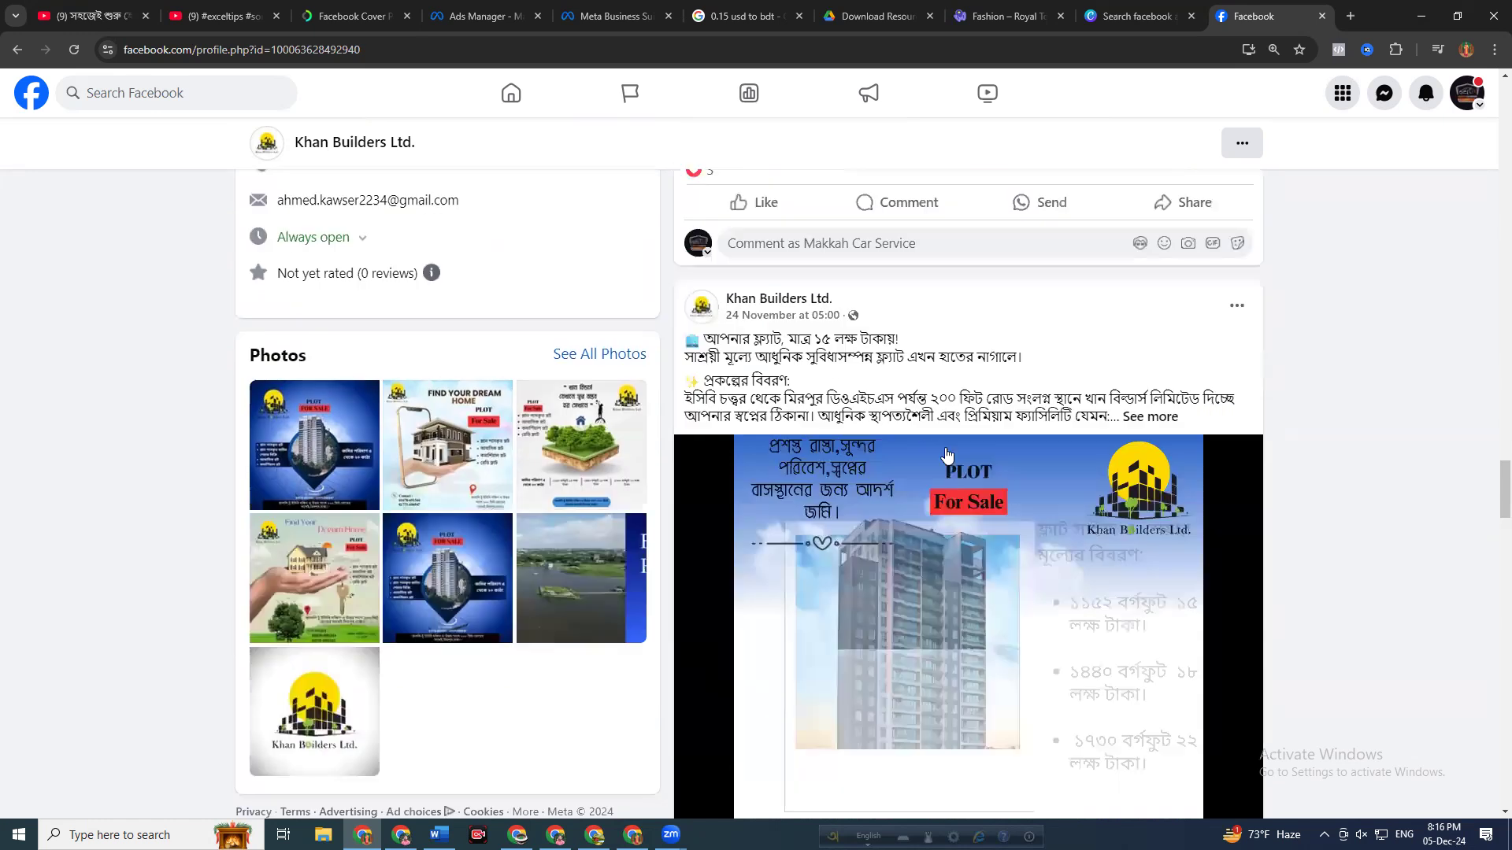
pyautogui.scroll(-2, 1118, 460)
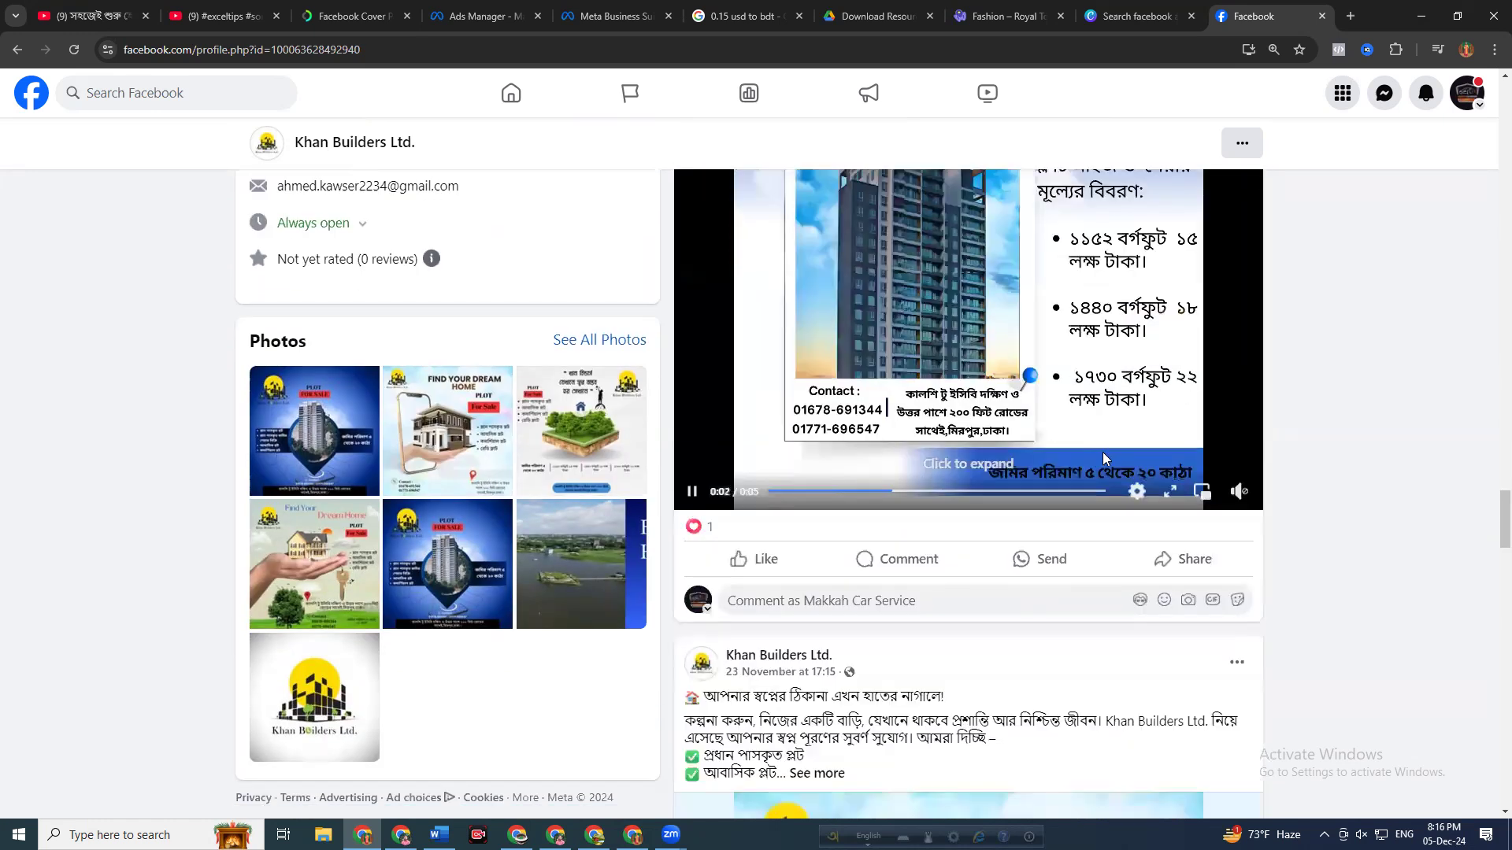
pyautogui.scroll(-6, 990, 400)
pyautogui.scroll(1, 1151, 543)
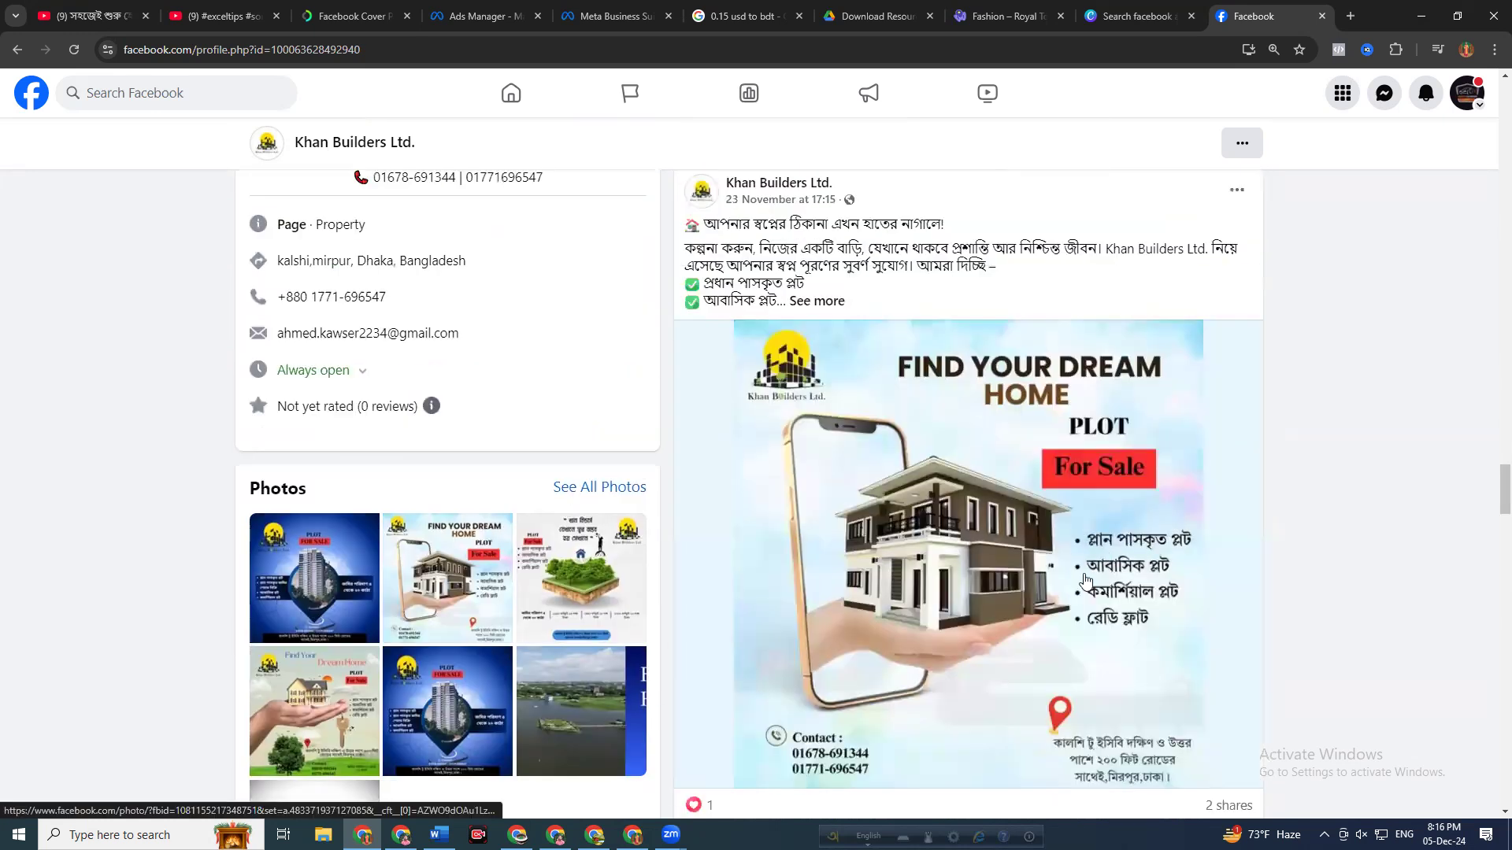
pyautogui.scroll(-5, 1086, 580)
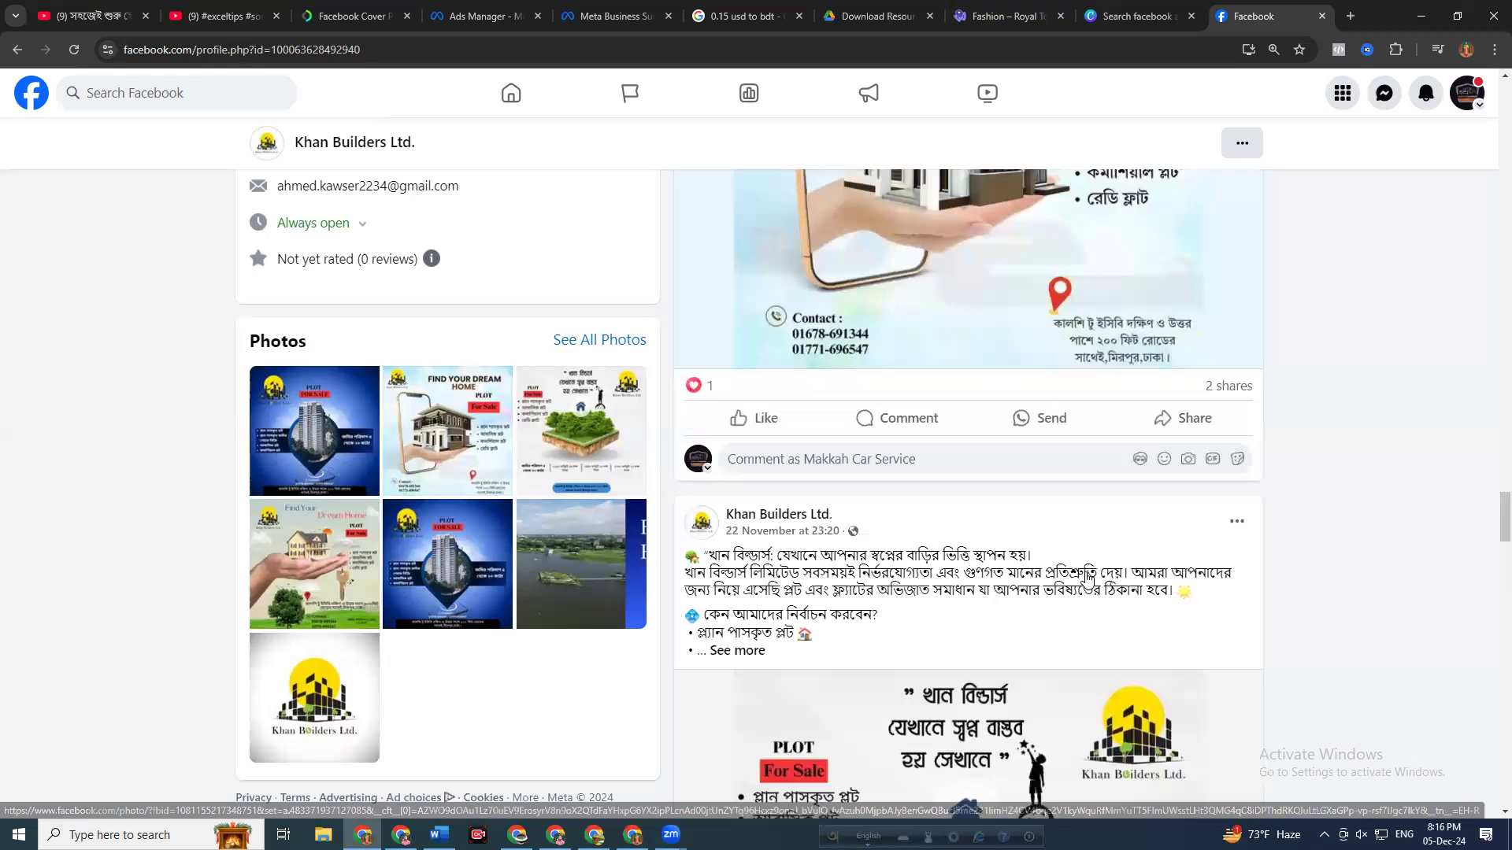
pyautogui.scroll(-9, 1086, 578)
pyautogui.scroll(-1, 1002, 567)
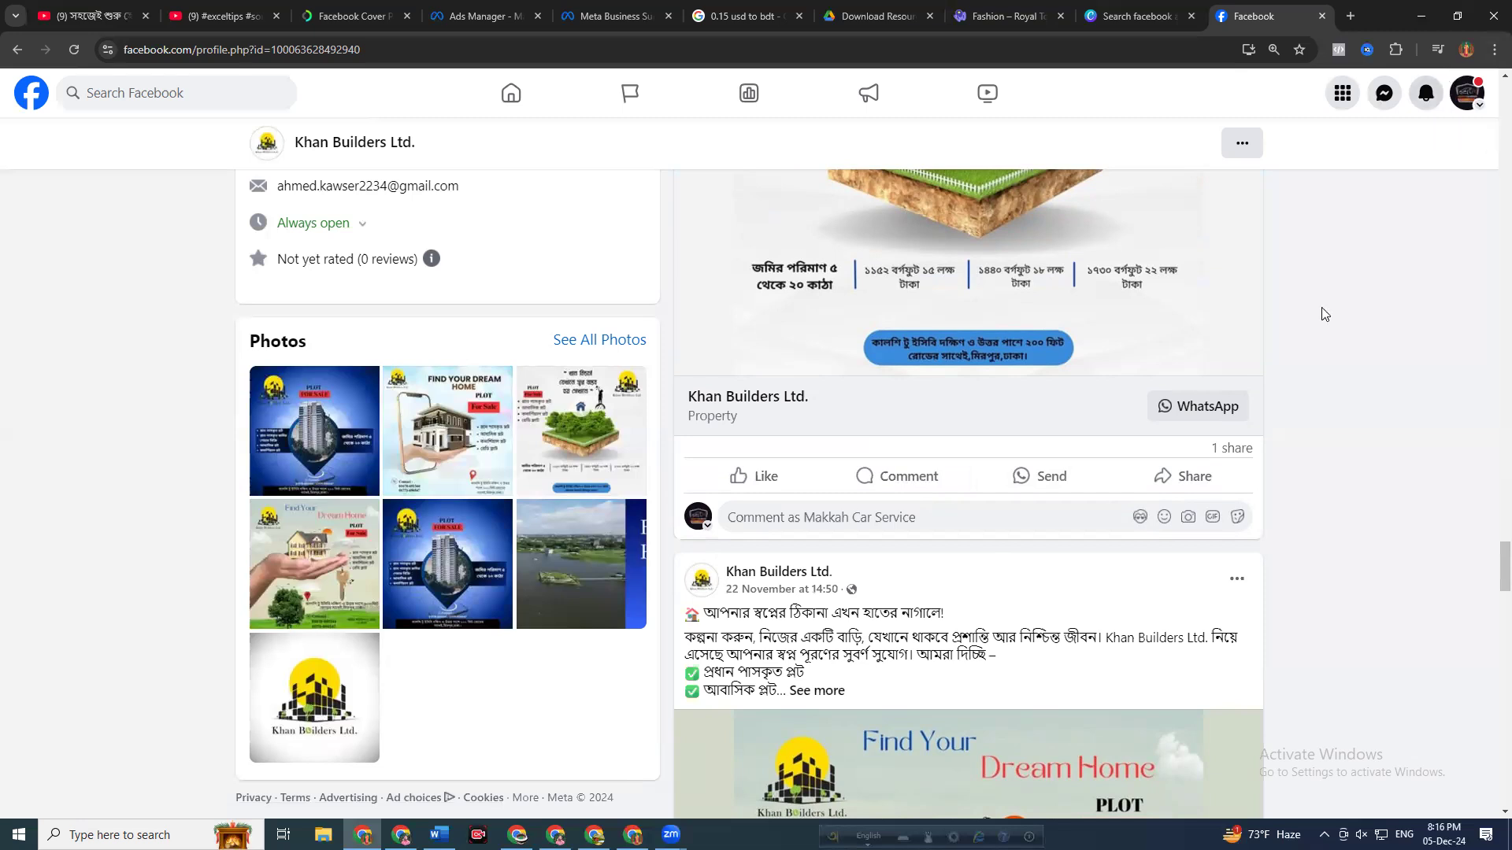
pyautogui.scroll(-4, 1320, 447)
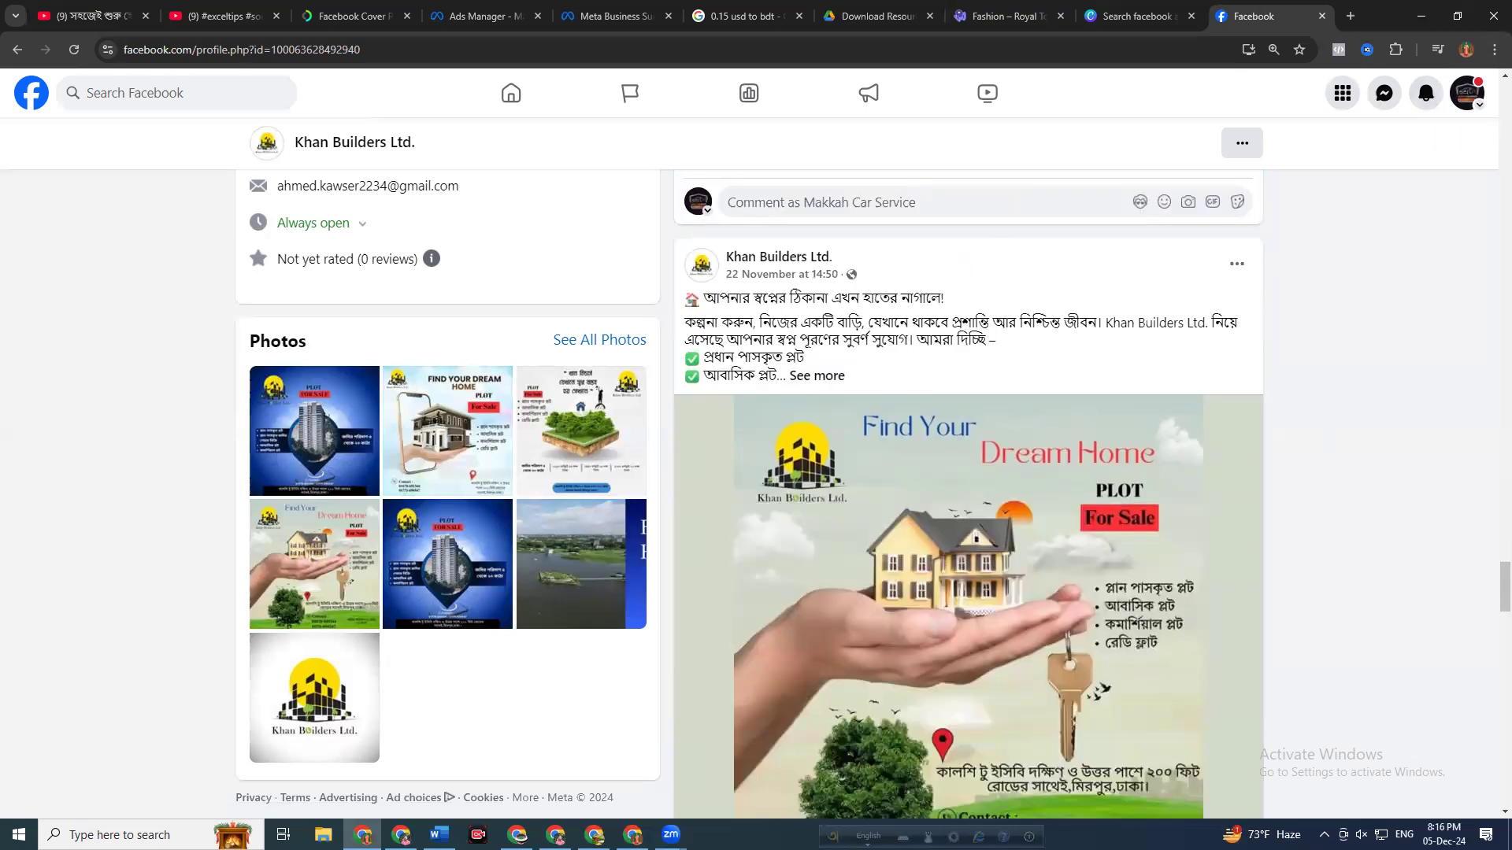
# Look through the Downloads folder in File Explorer for reference material, then close the window
pyautogui.click(323, 834)
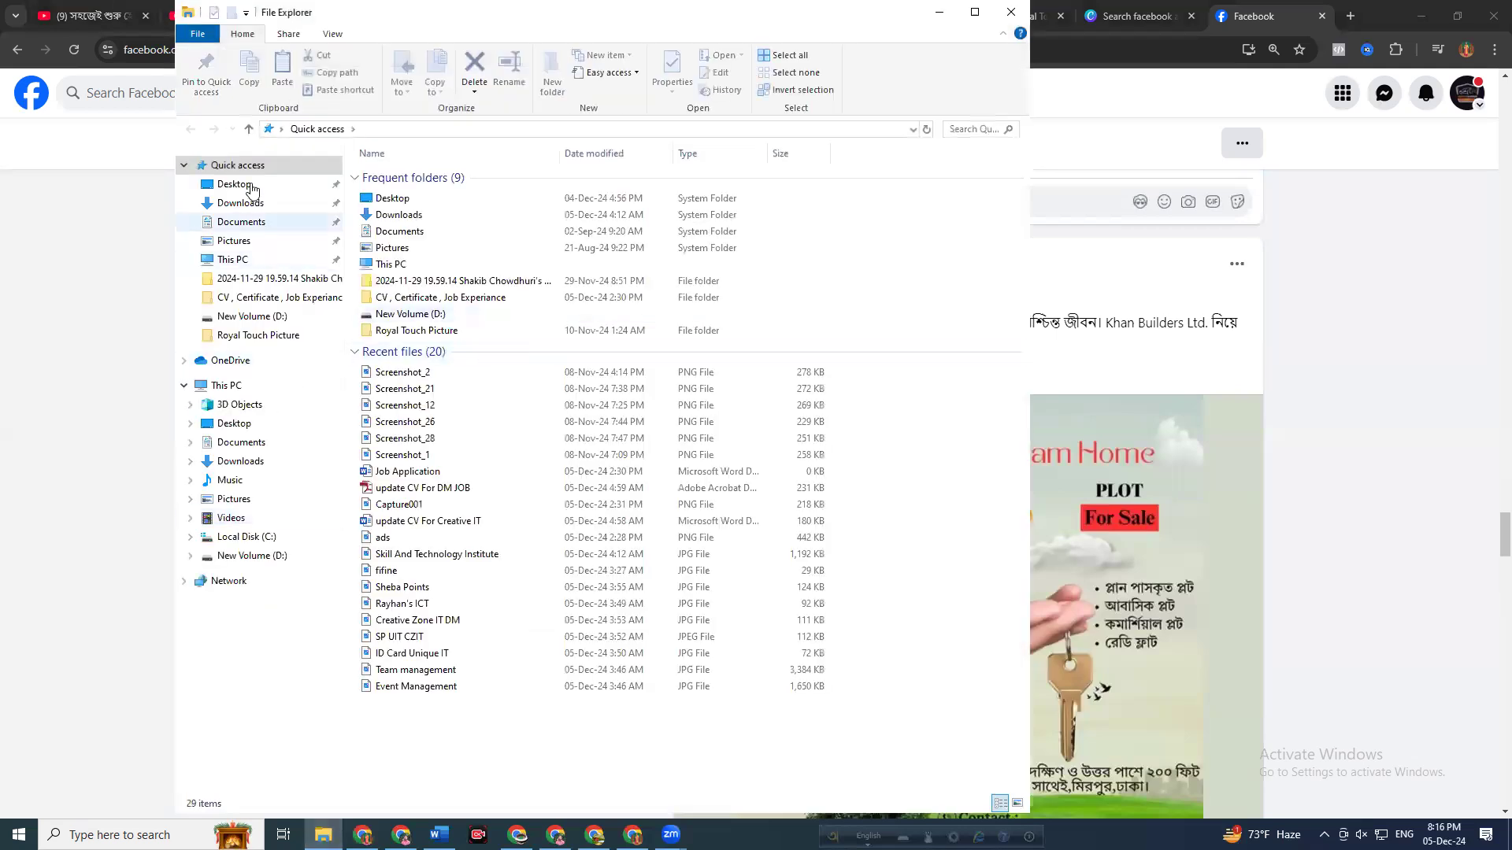
pyautogui.click(241, 203)
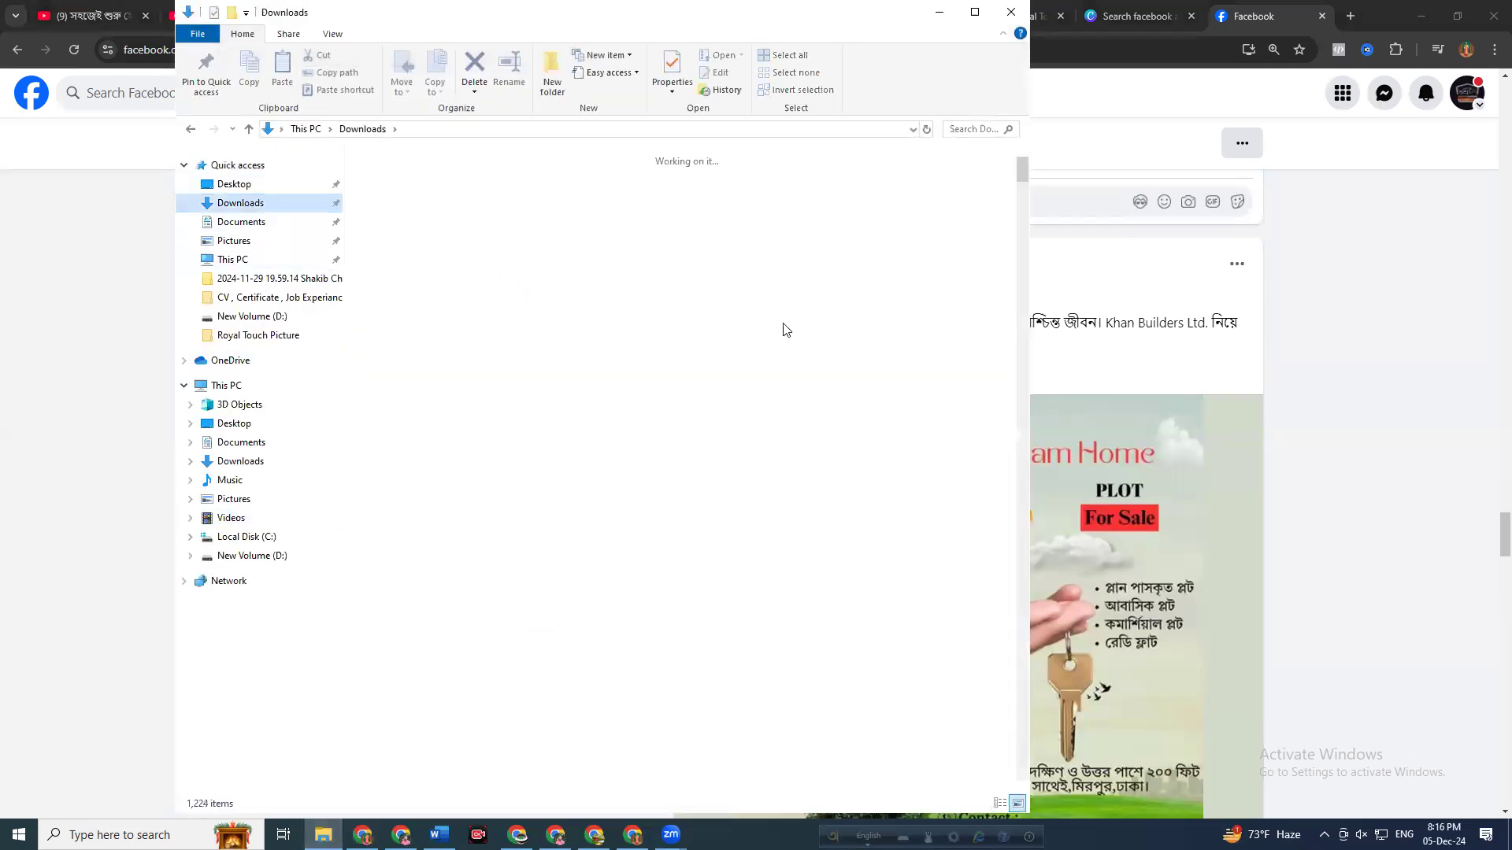
pyautogui.scroll(-5, 824, 496)
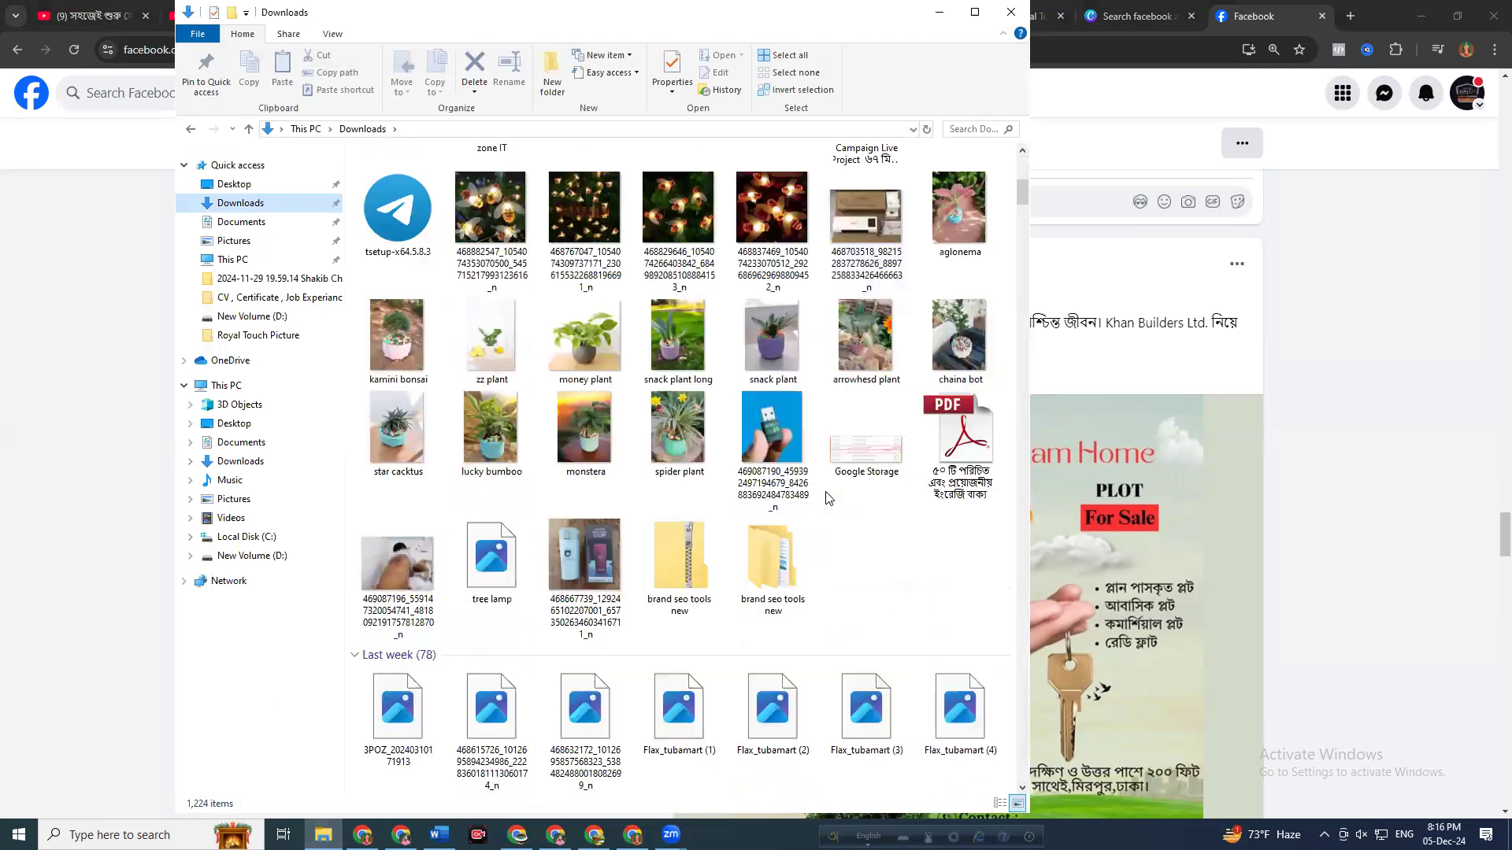
pyautogui.scroll(-5, 826, 500)
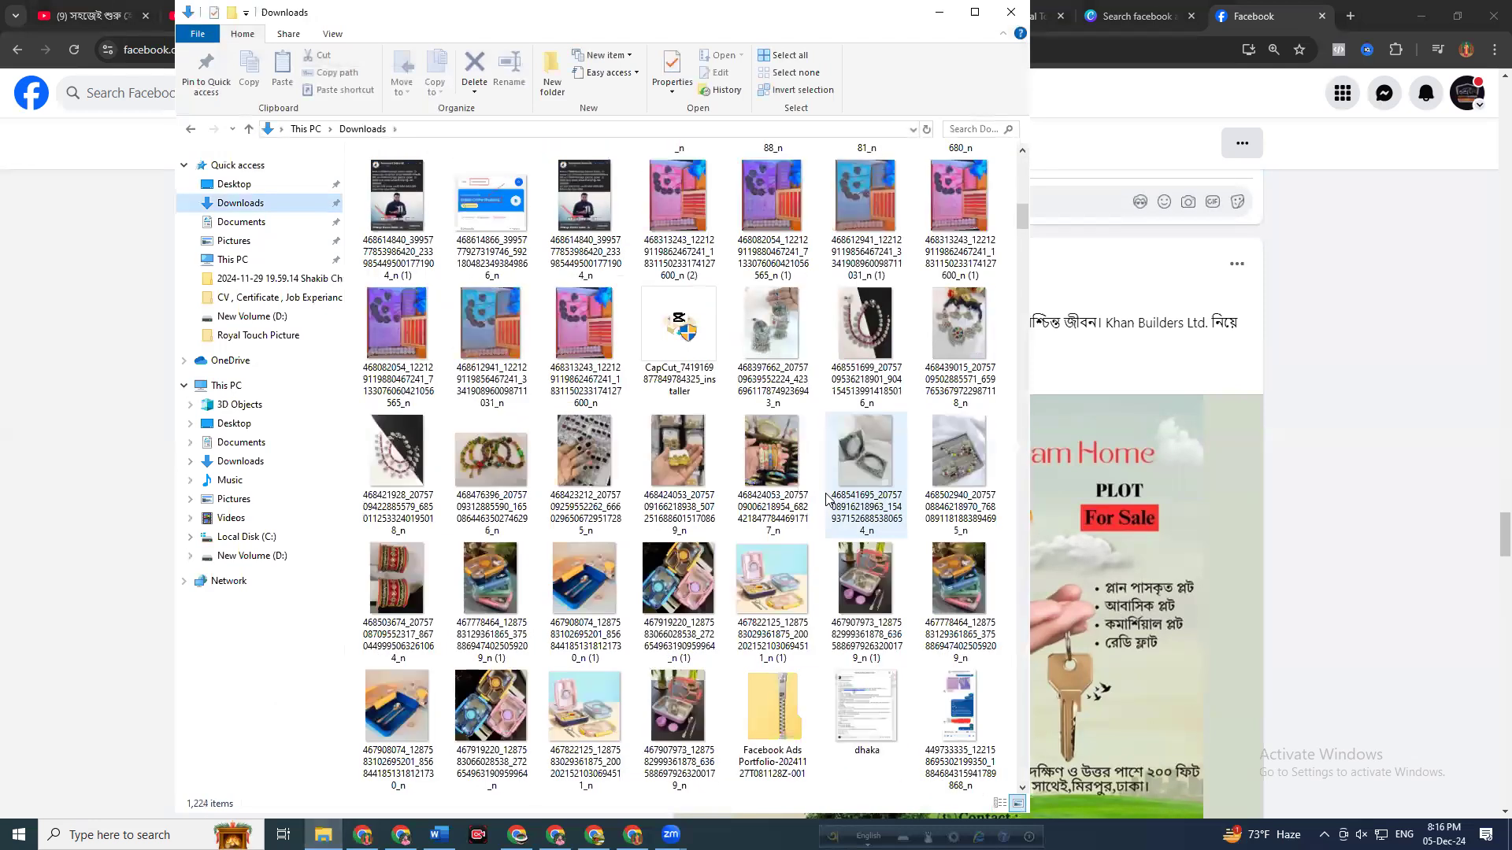
pyautogui.scroll(-4, 827, 498)
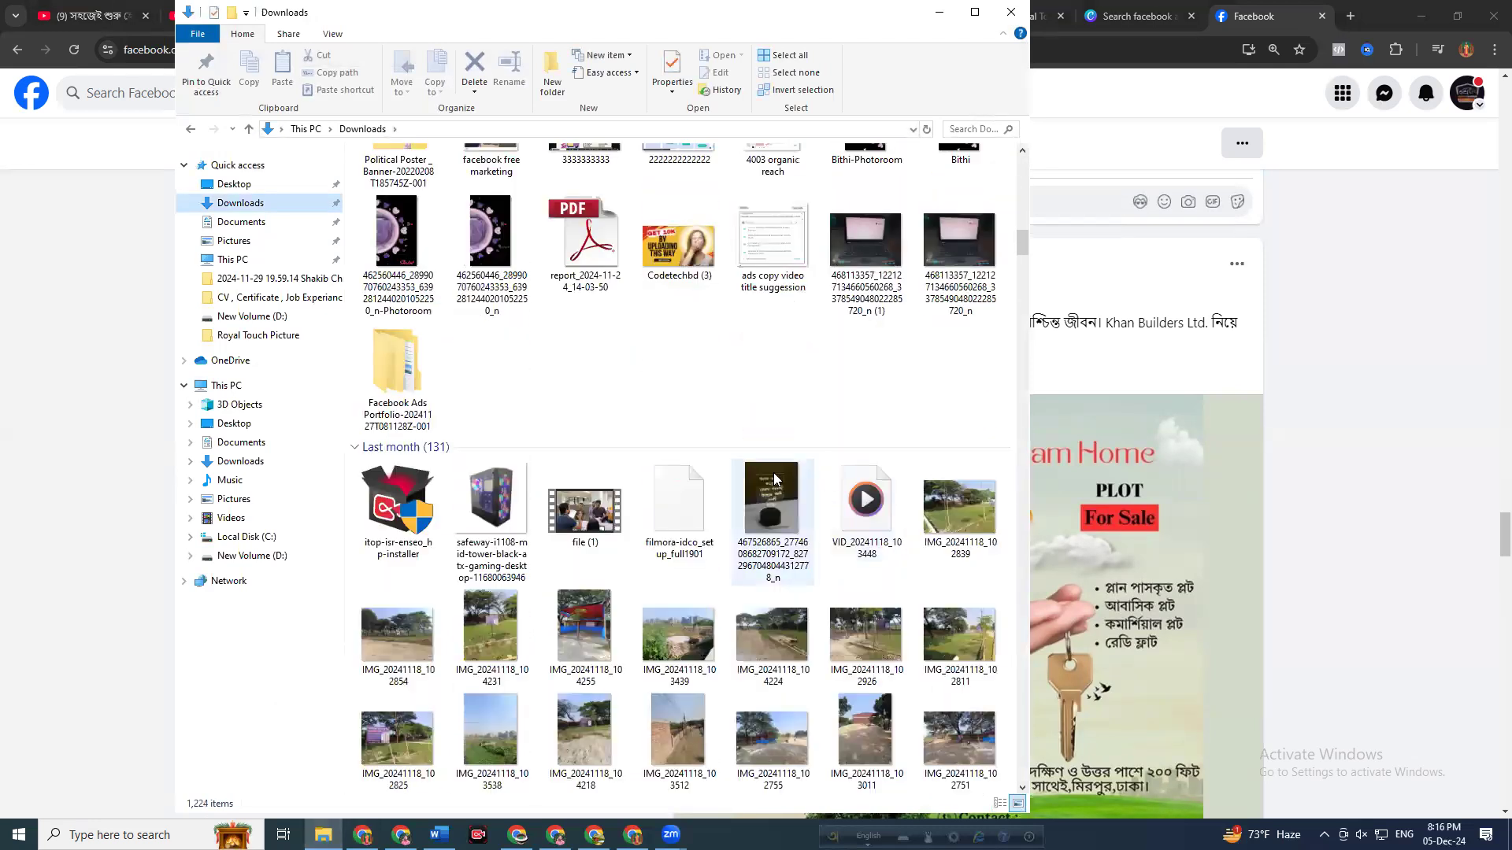
pyautogui.scroll(3, 674, 258)
pyautogui.scroll(10, 672, 299)
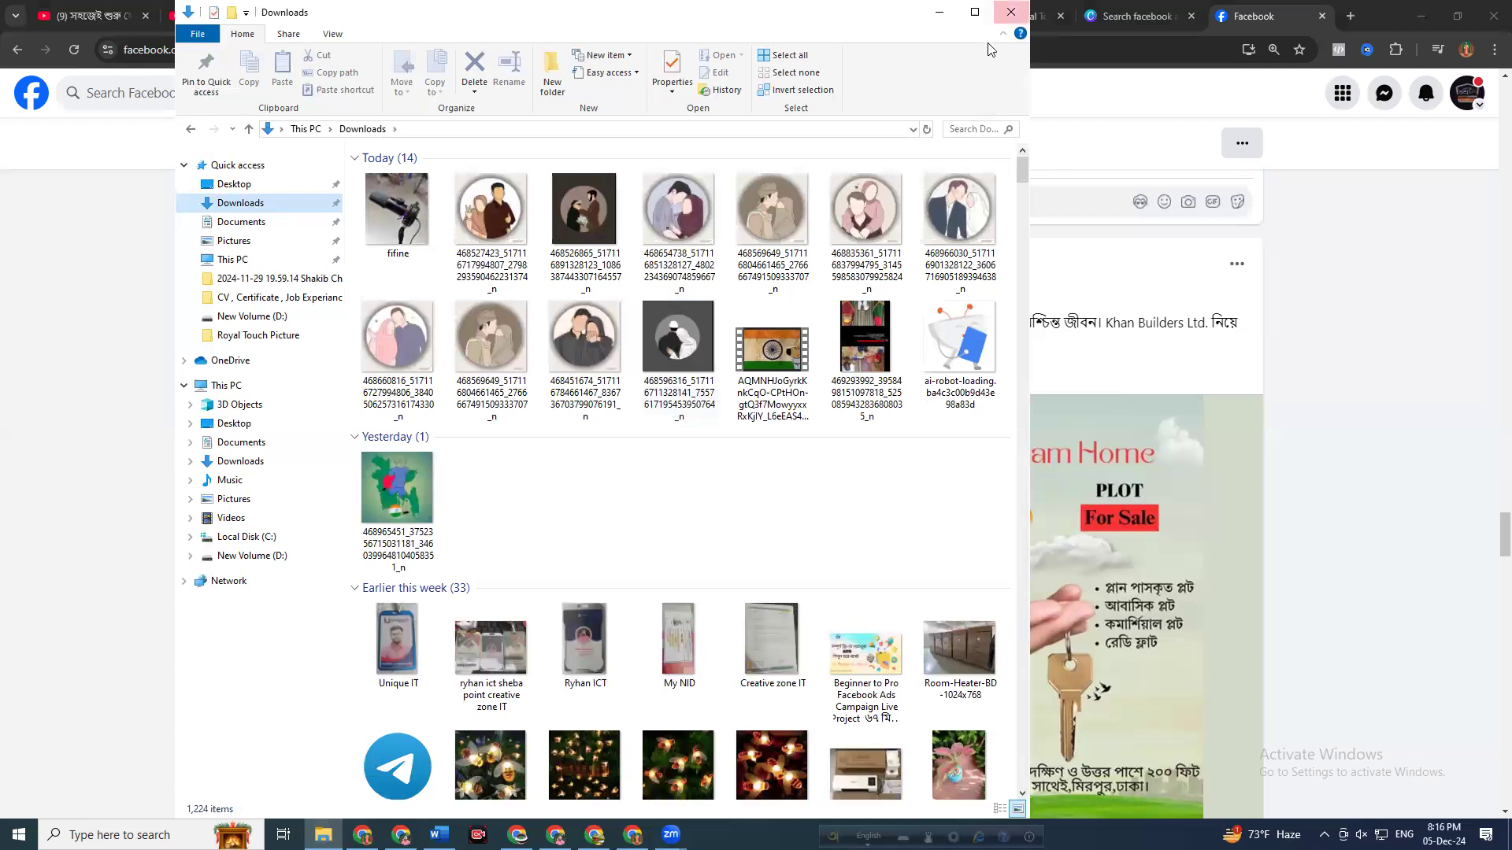
pyautogui.click(1001, 9)
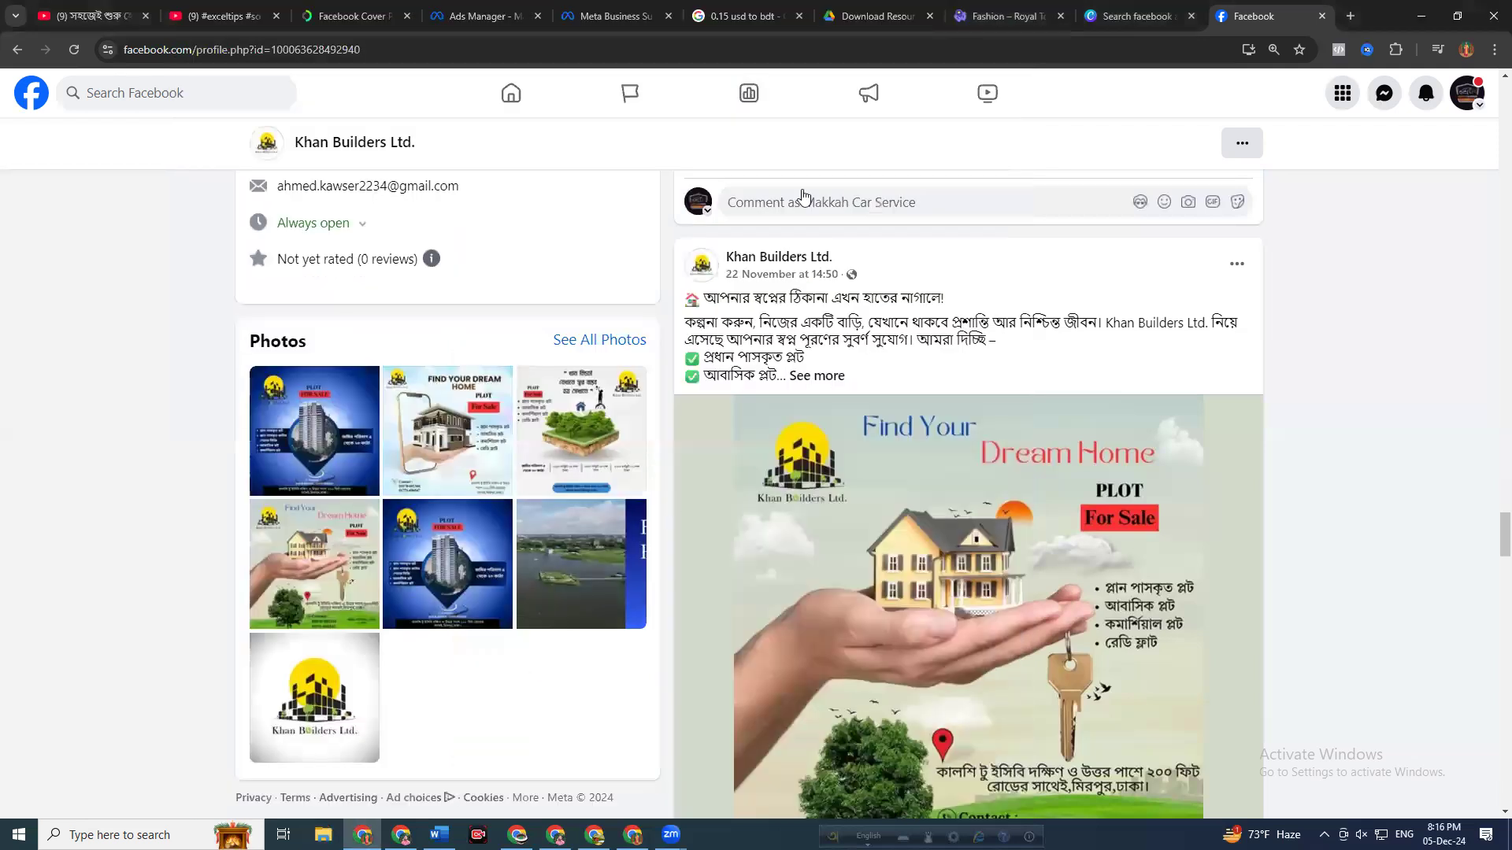
# Switch back to Canva, shorten the template search to "facebook ads" and look through the results
pyautogui.click(1129, 3)
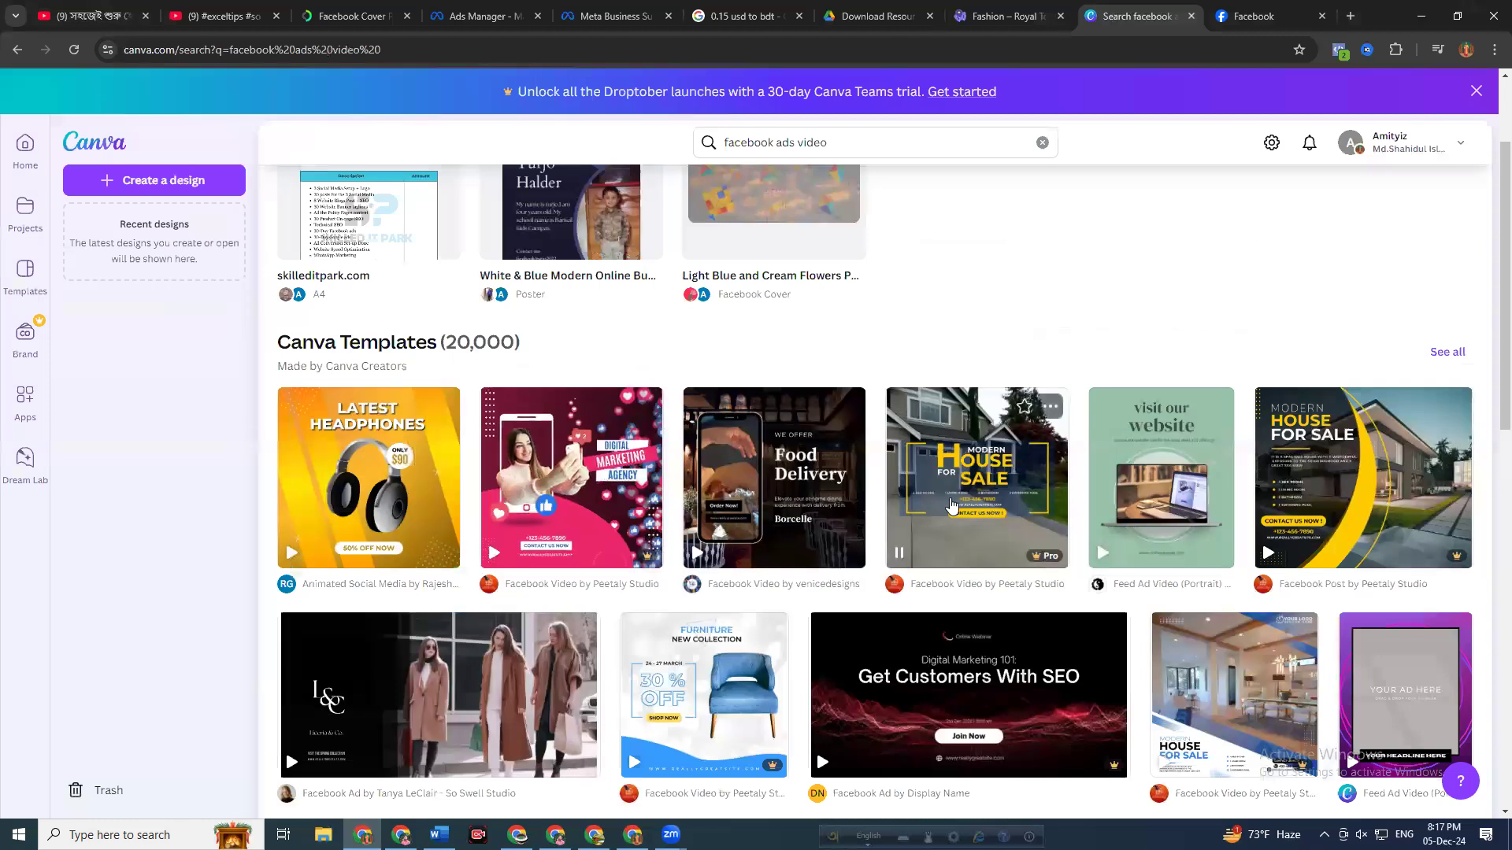
pyautogui.scroll(2, 795, 150)
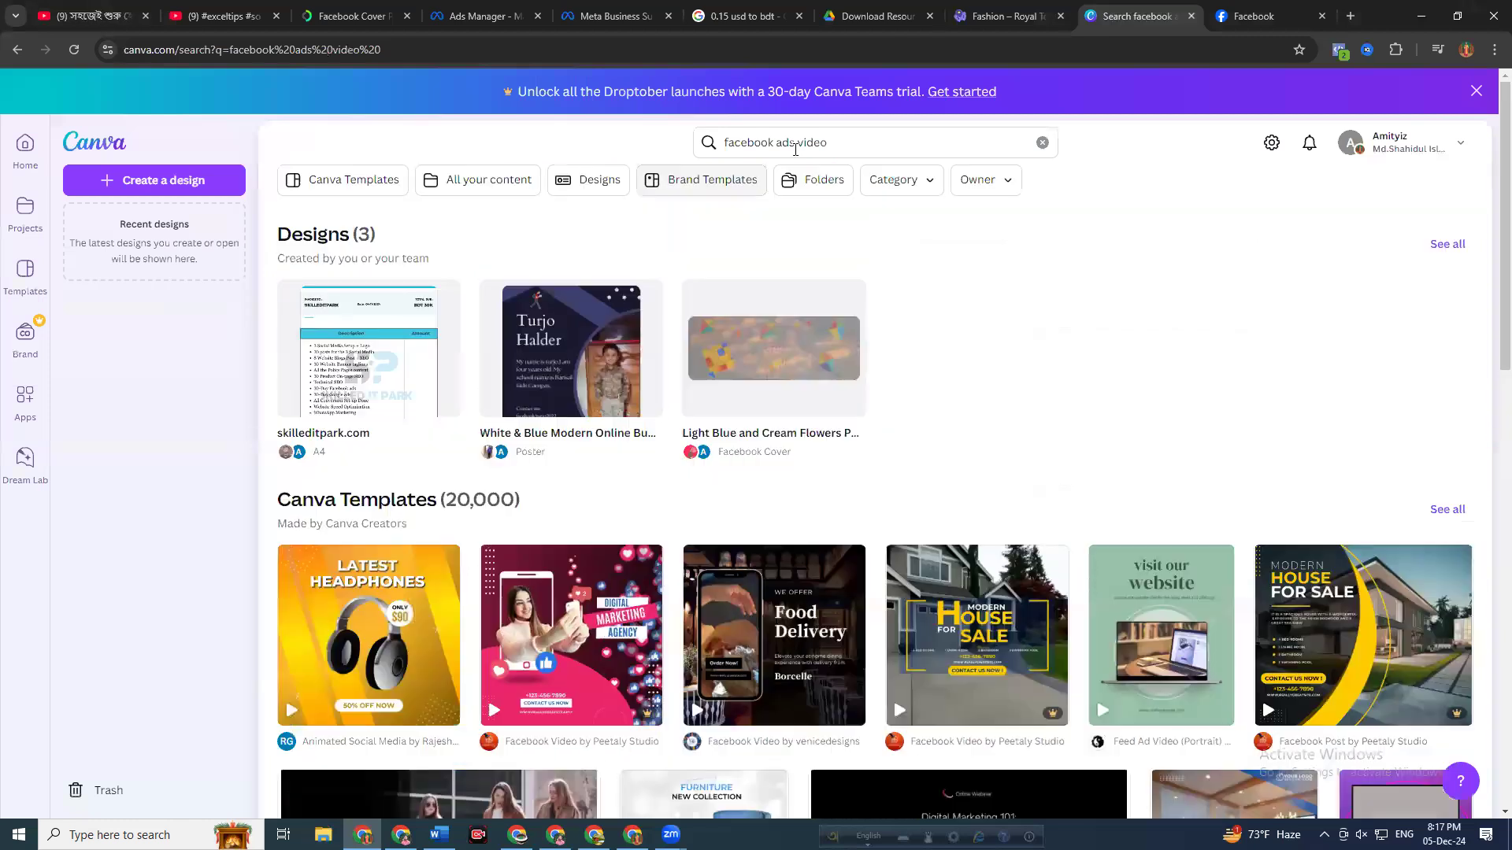
pyautogui.moveTo(776, 141); pyautogui.dragTo(826, 142)
pyautogui.doubleClick(800, 142)
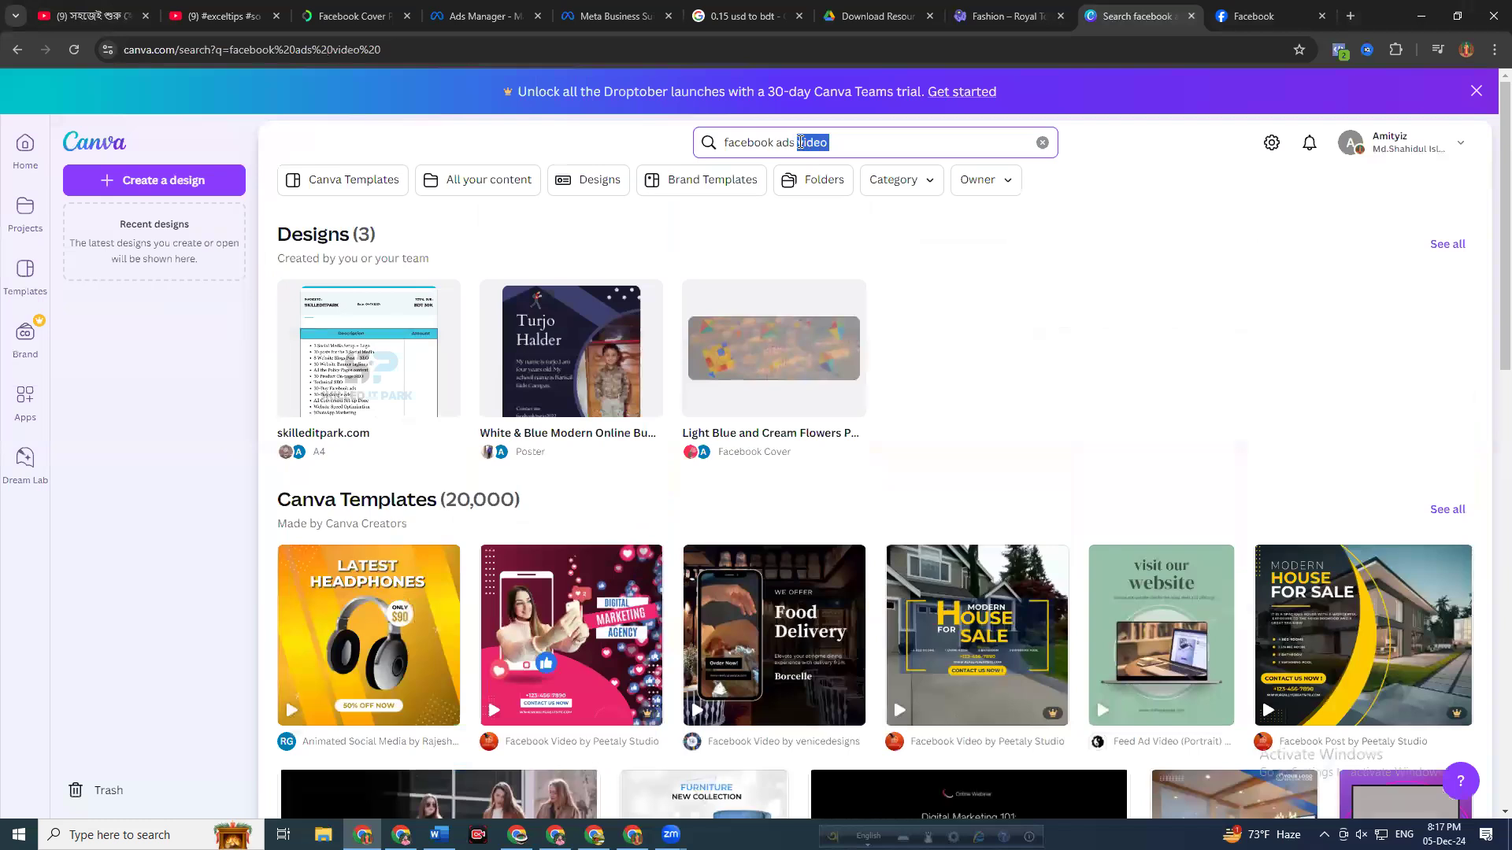
pyautogui.press('BackSpace')
pyautogui.press('Return')
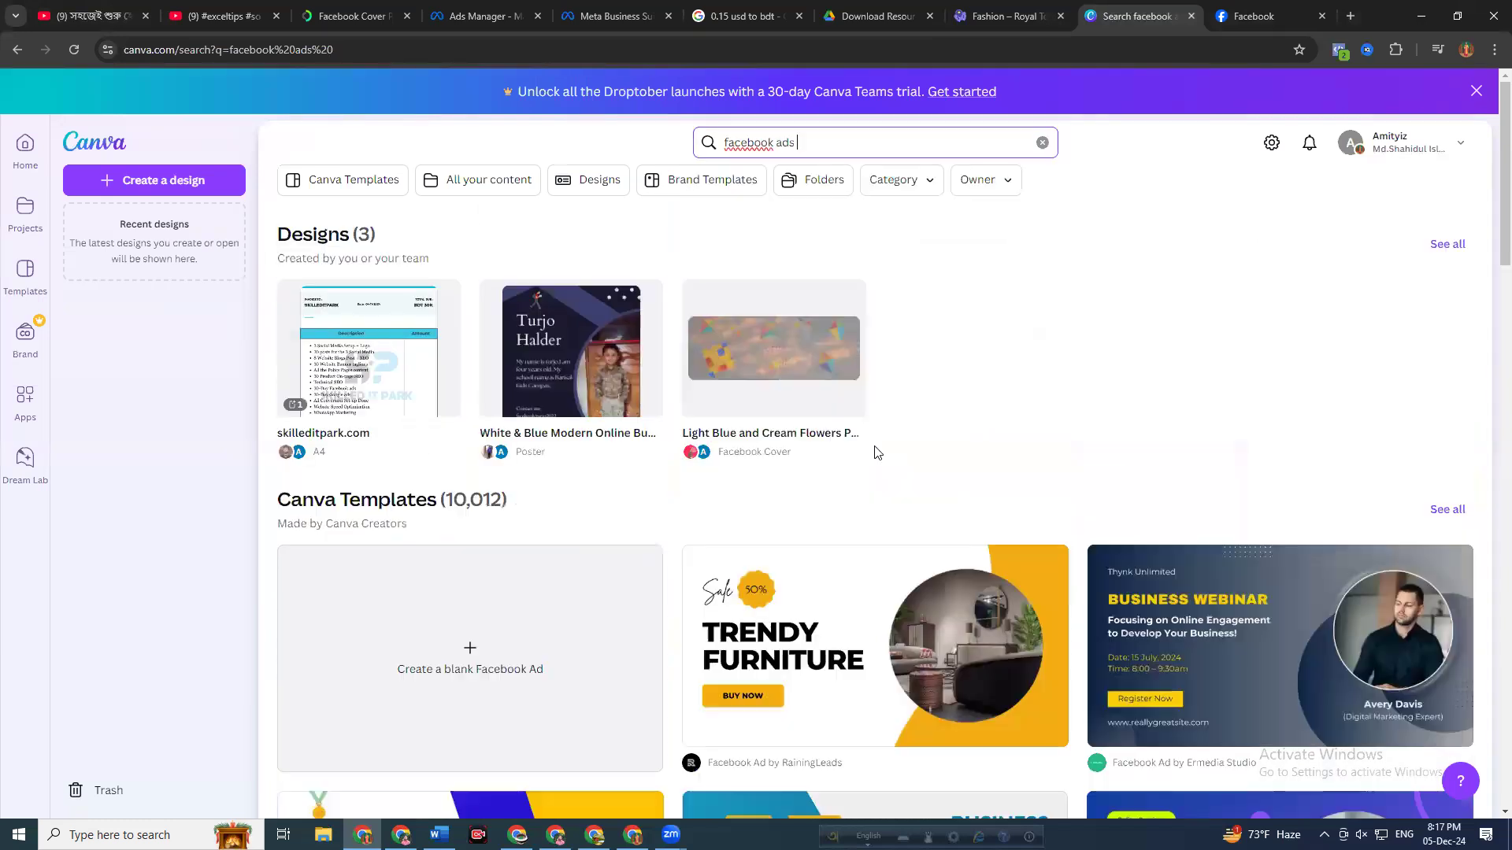
pyautogui.scroll(-3, 906, 512)
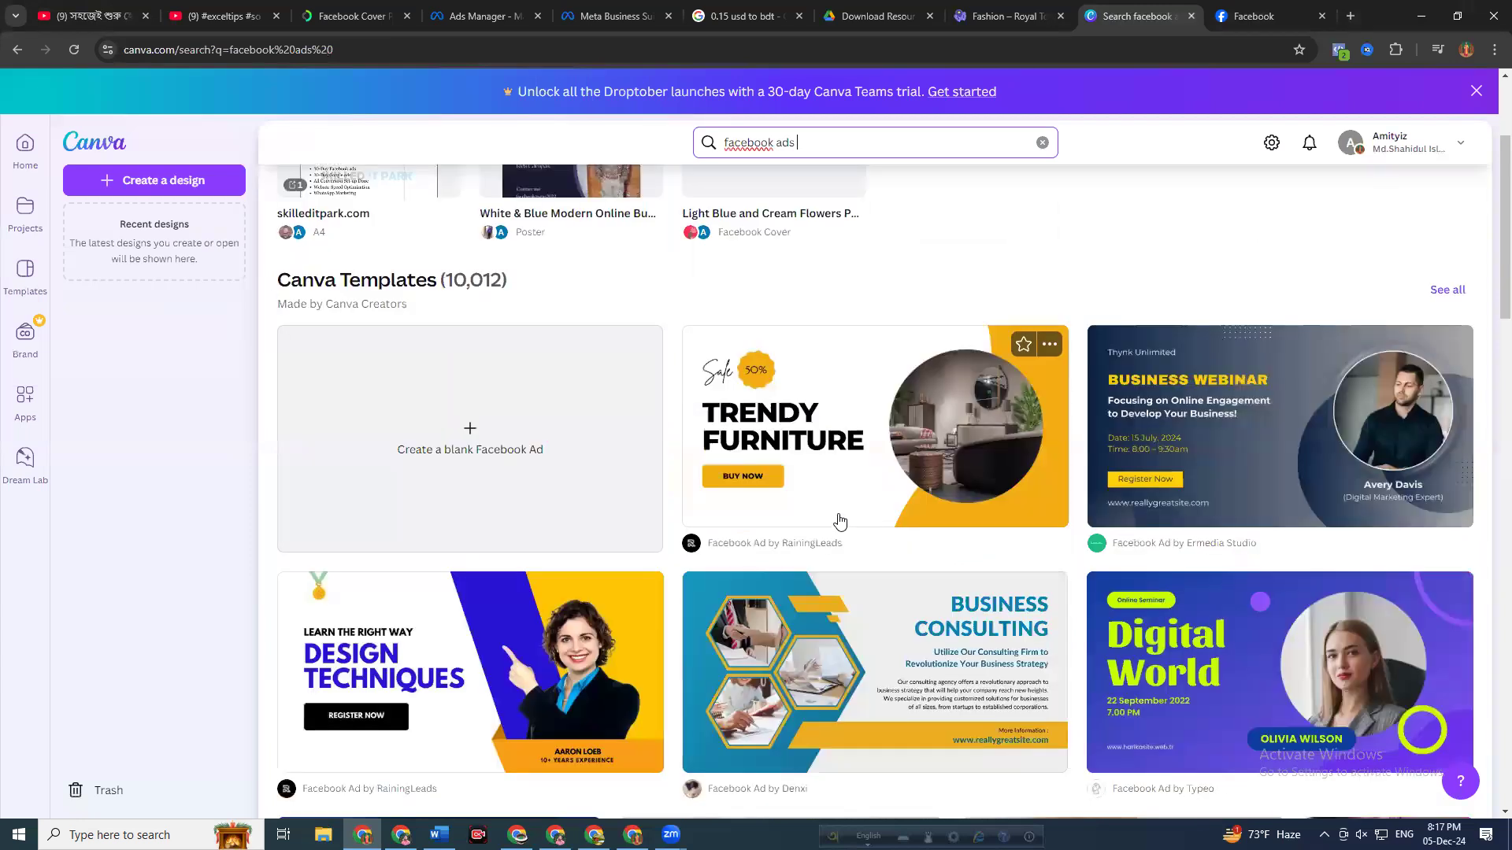
pyautogui.scroll(-5, 839, 520)
pyautogui.scroll(10, 592, 327)
# Extend the template search to "facebook ads post design" and browse the templates it returns
pyautogui.click(817, 136)
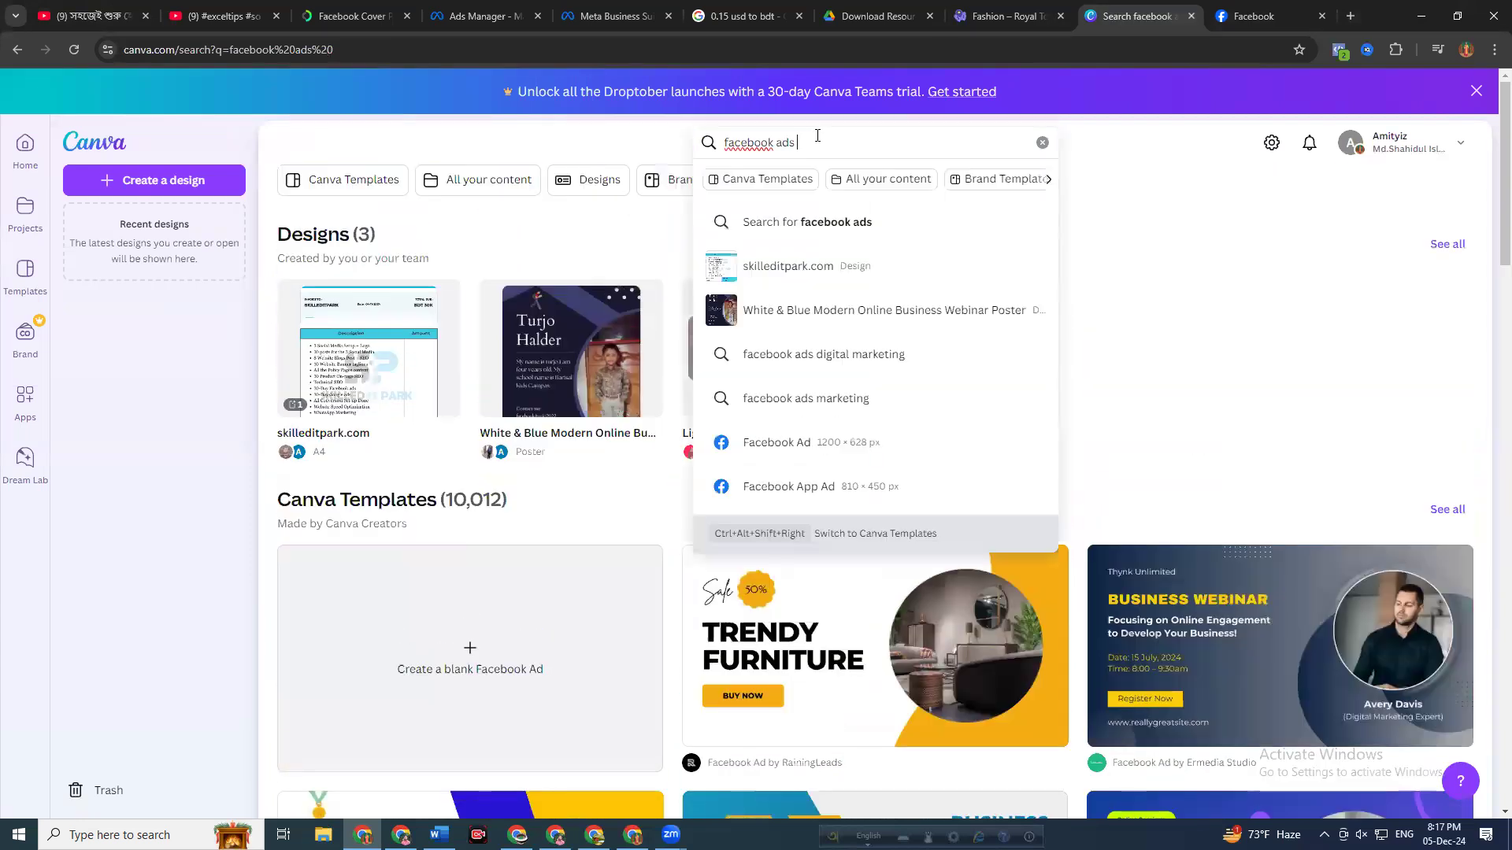
pyautogui.write('p')
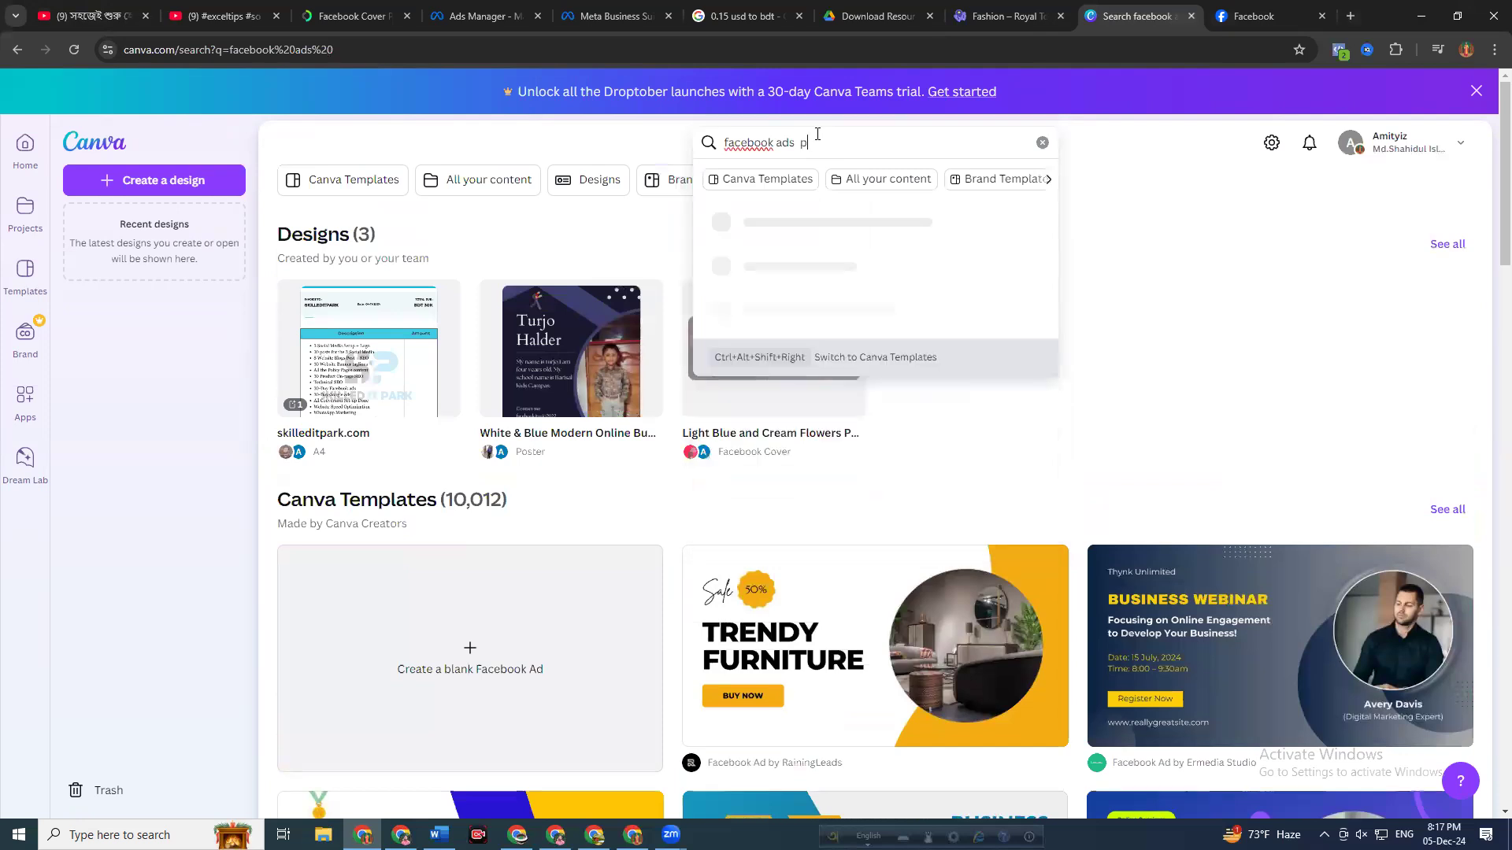
pyautogui.write('ody')
pyautogui.press('BackSpace')
pyautogui.press('BackSpace')
pyautogui.write('ost design')
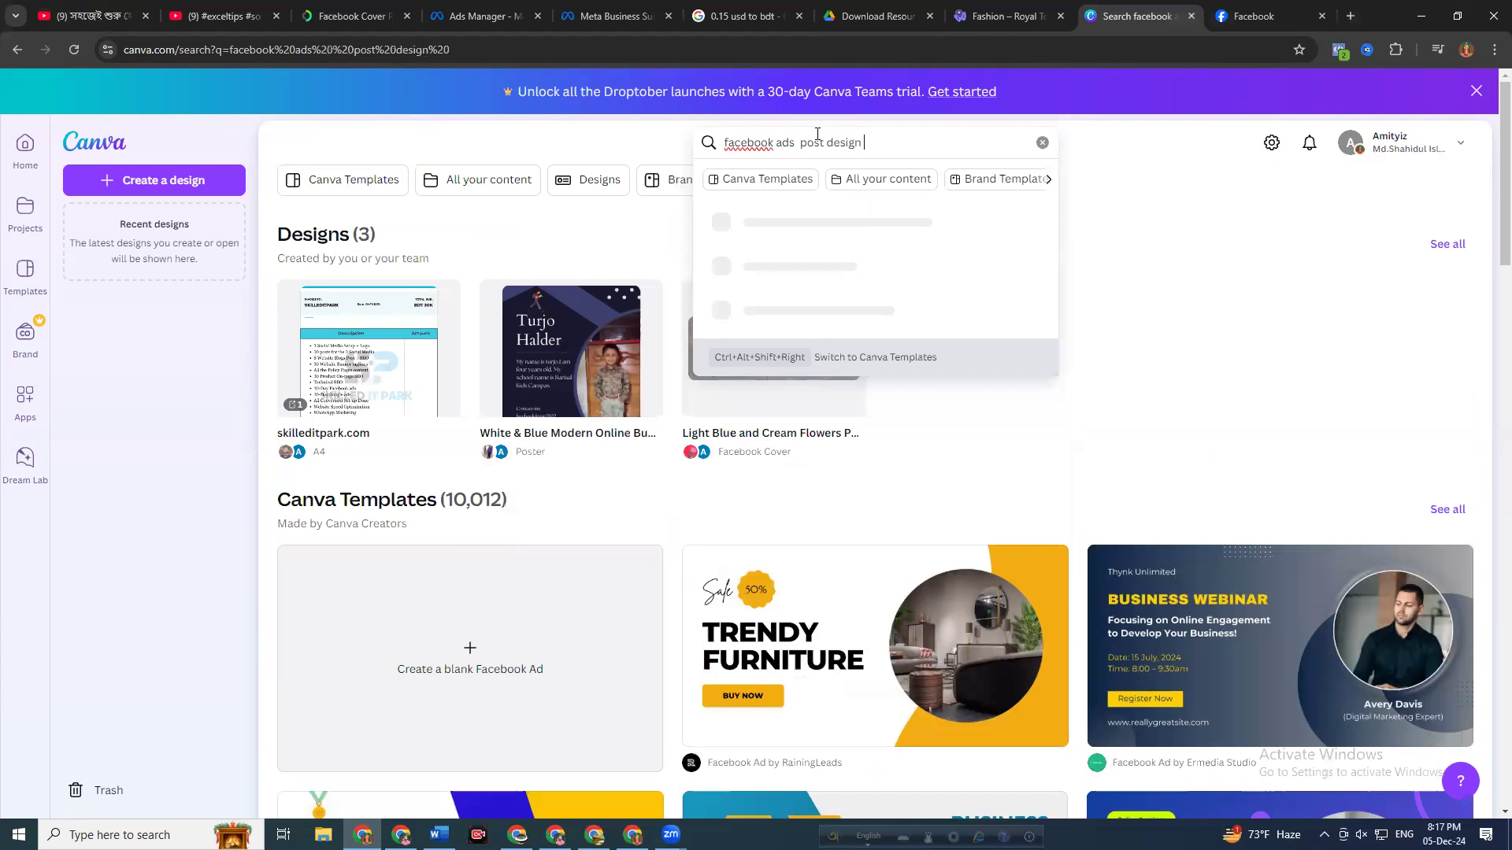
pyautogui.press('Return')
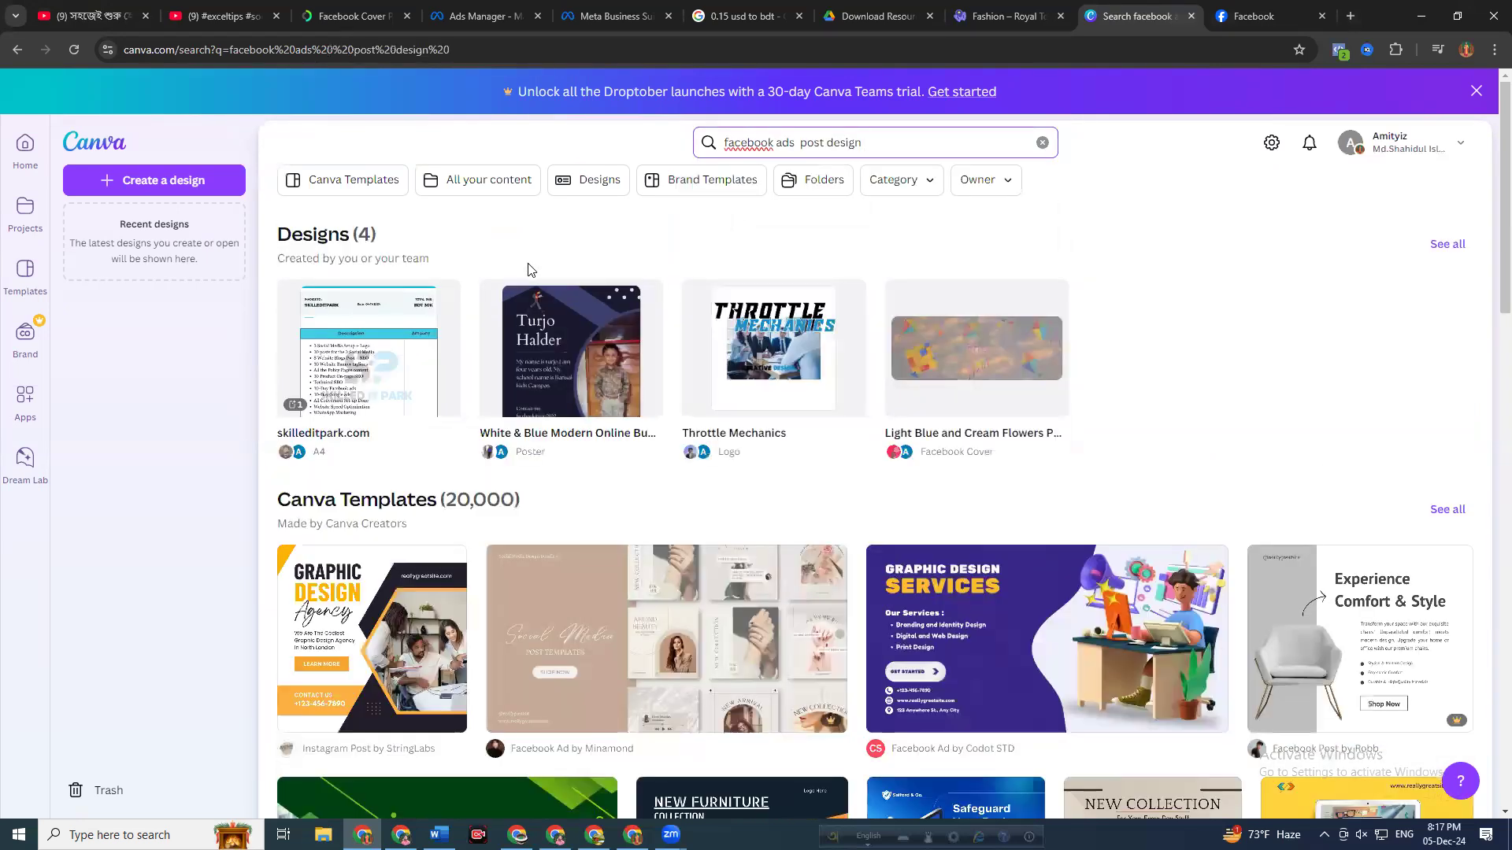
pyautogui.scroll(-1, 528, 303)
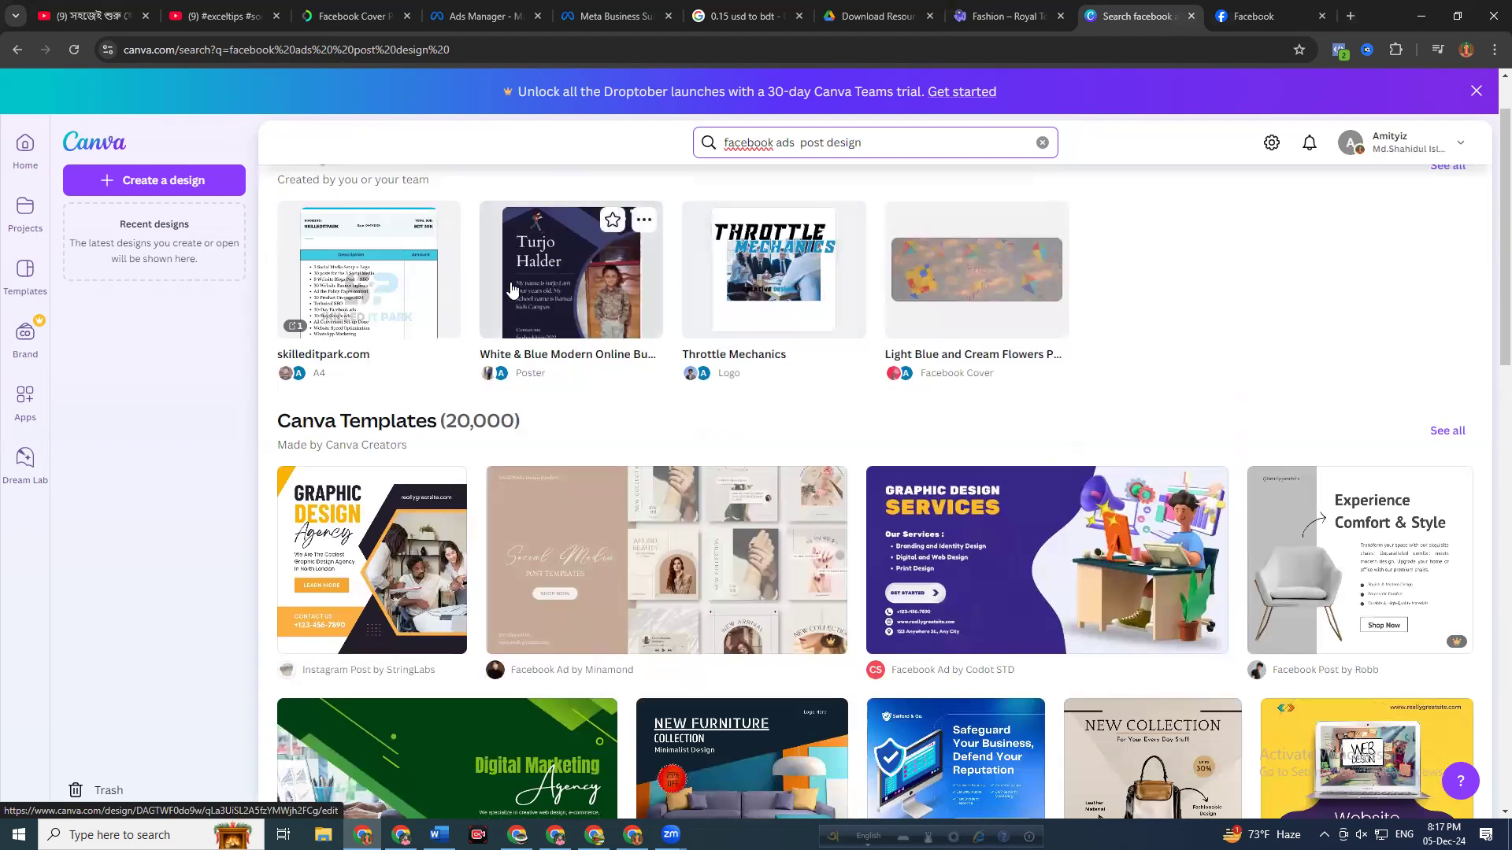
pyautogui.scroll(-4, 887, 398)
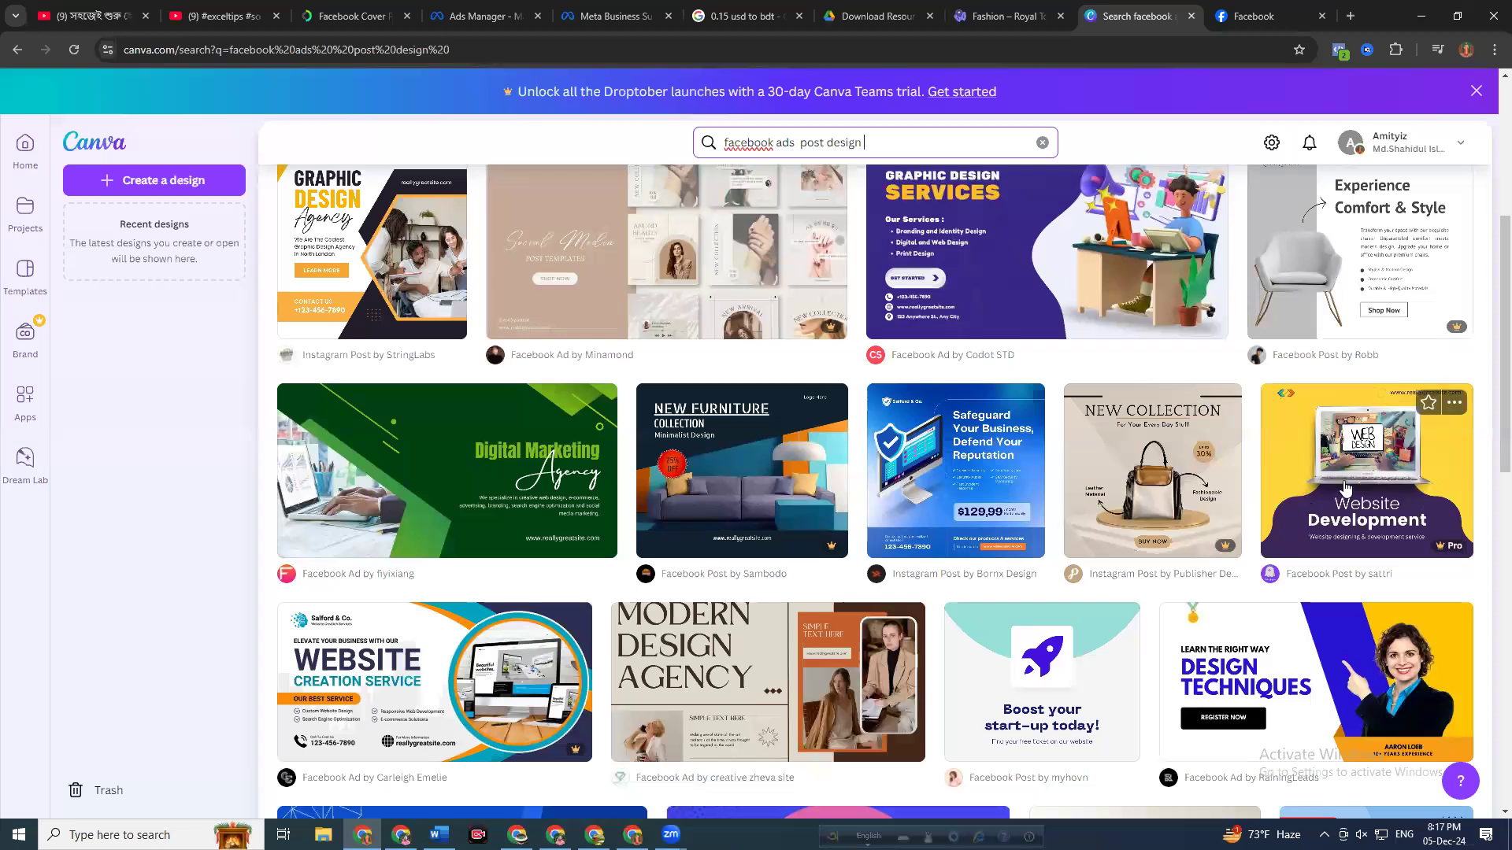
# Preview the Website Development template and the similar Website Creation Service template, close the preview and browse the remaining "facebook ads post design" results
pyautogui.scroll(-2, 1356, 508)
pyautogui.scroll(3, 1327, 504)
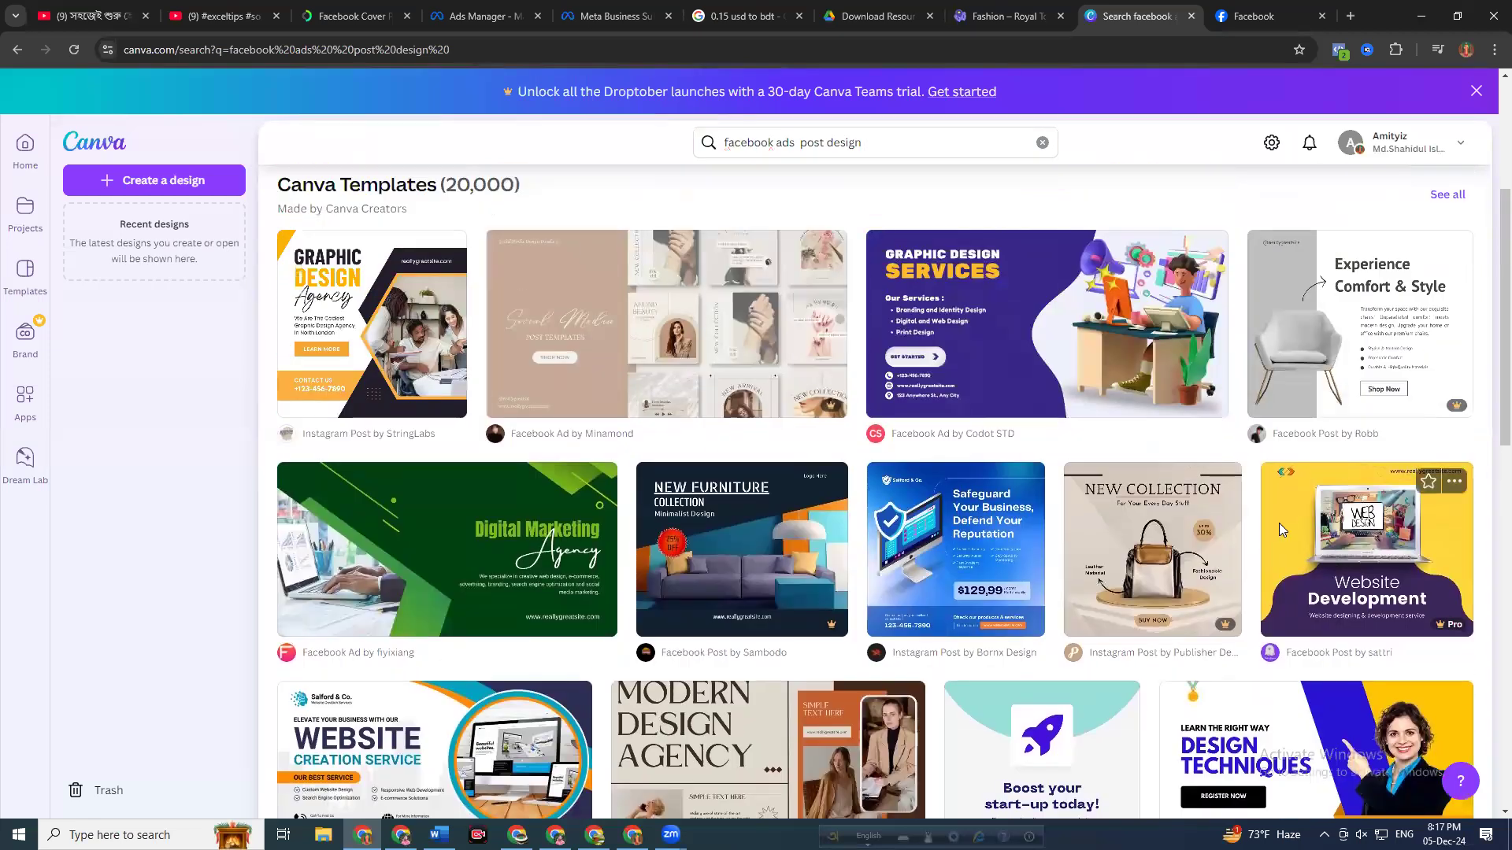
pyautogui.click(1279, 523)
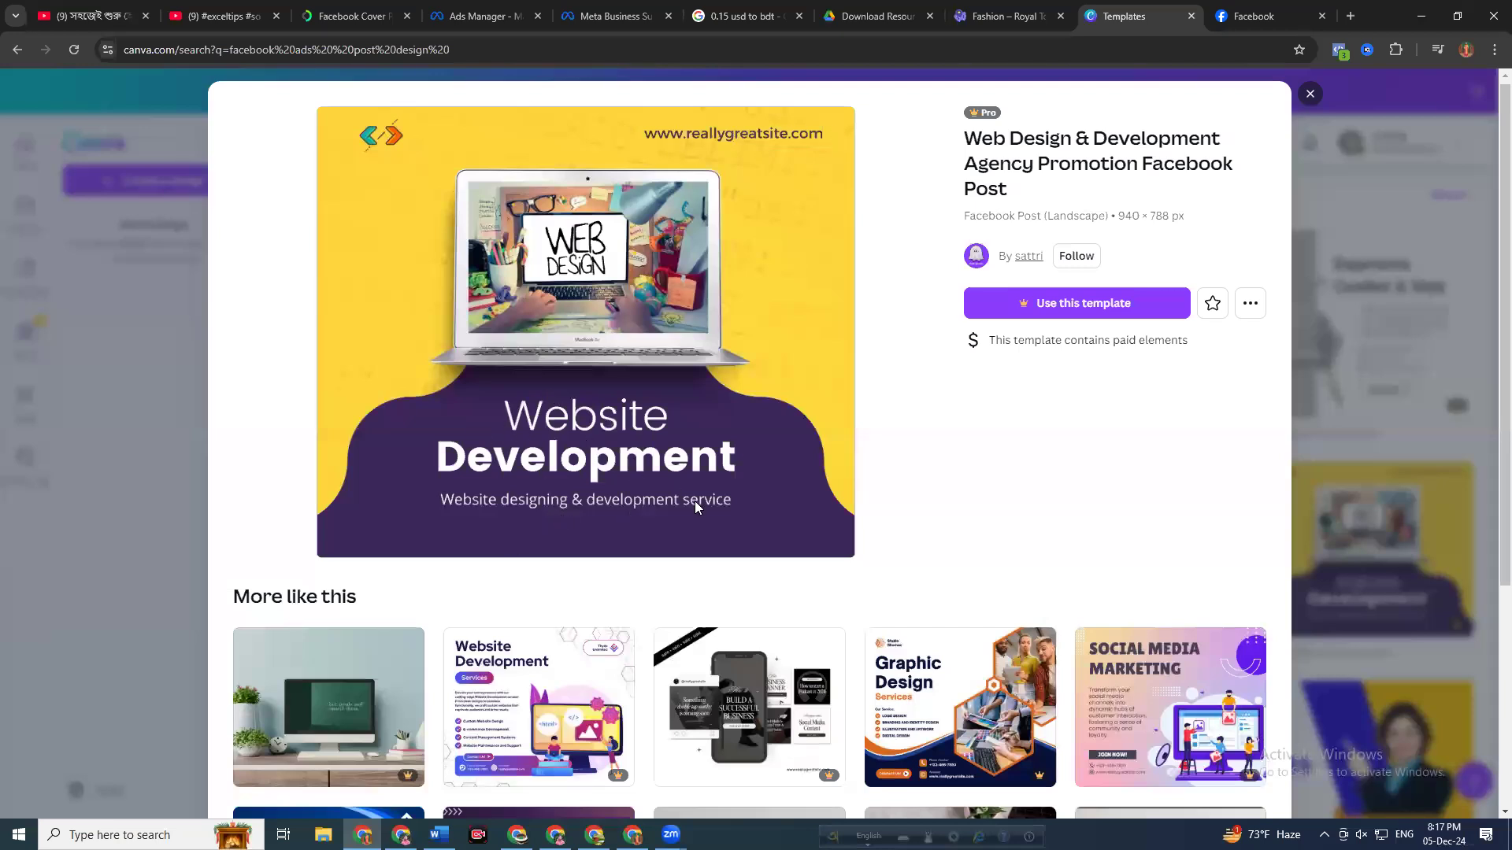
pyautogui.scroll(-2, 696, 505)
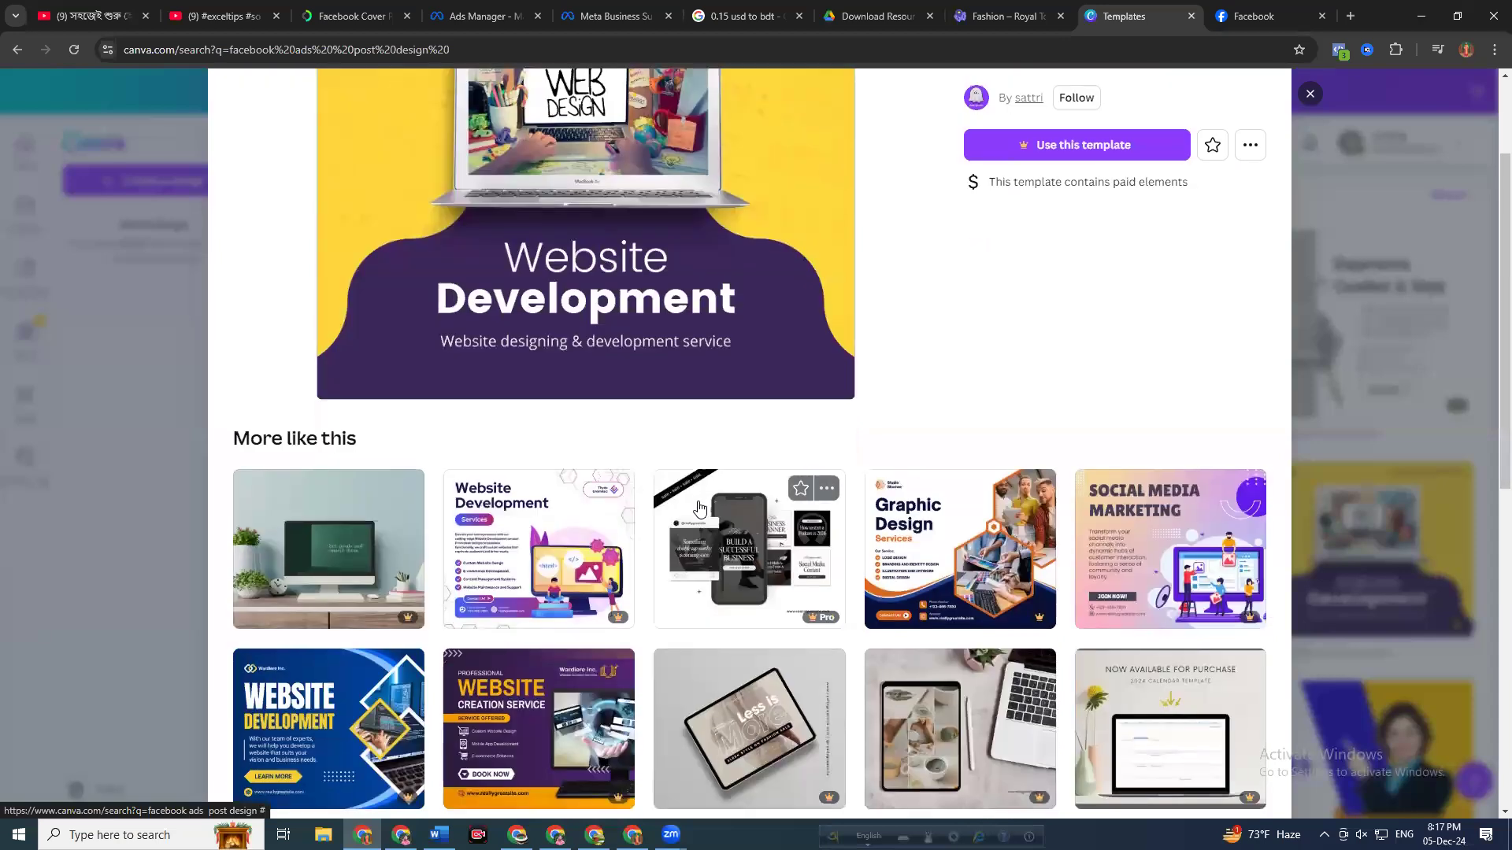
pyautogui.scroll(-3, 699, 506)
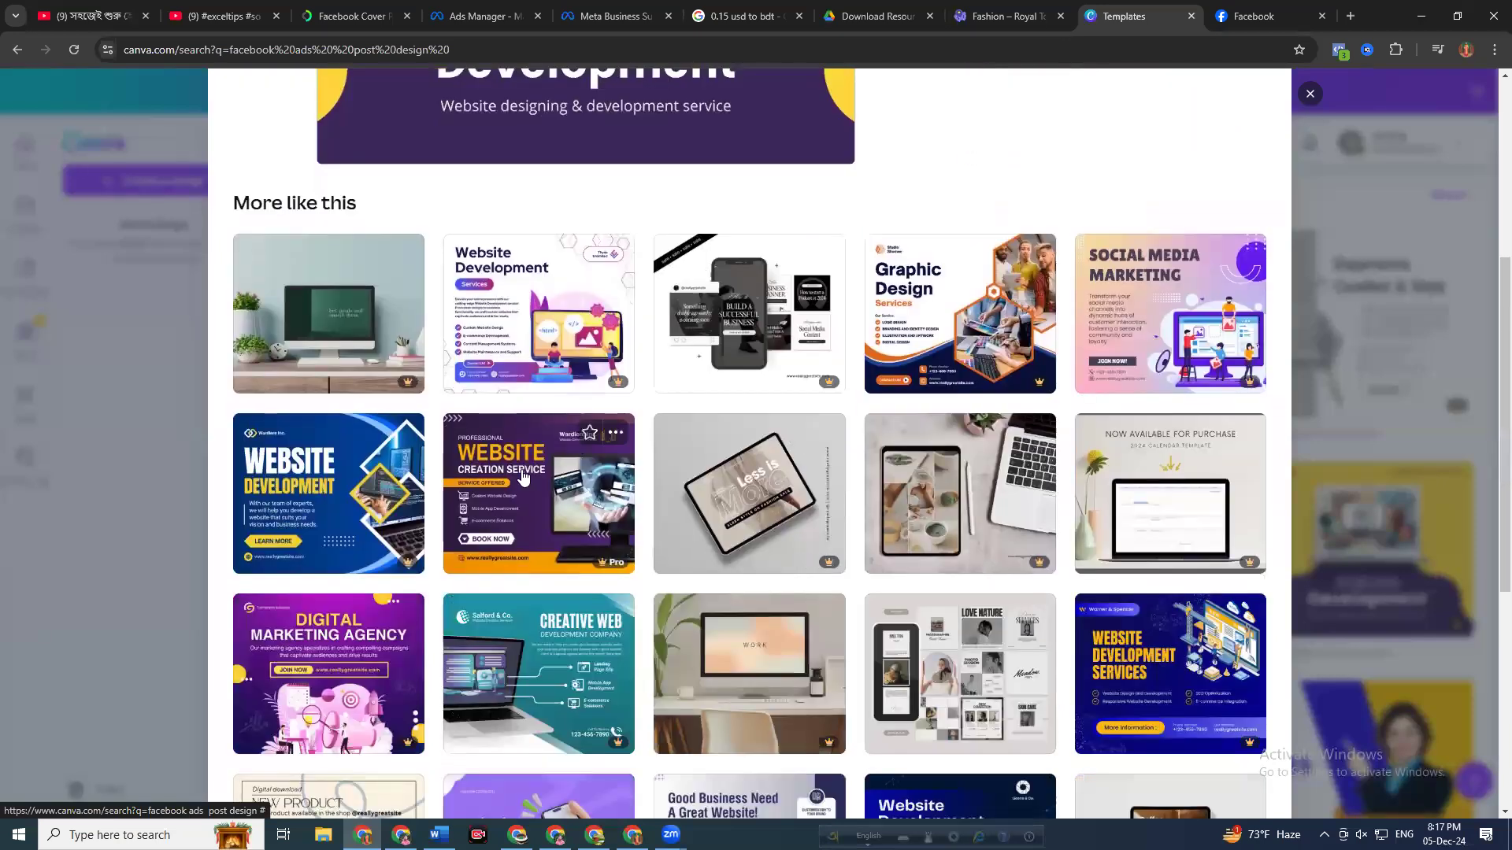
pyautogui.click(523, 476)
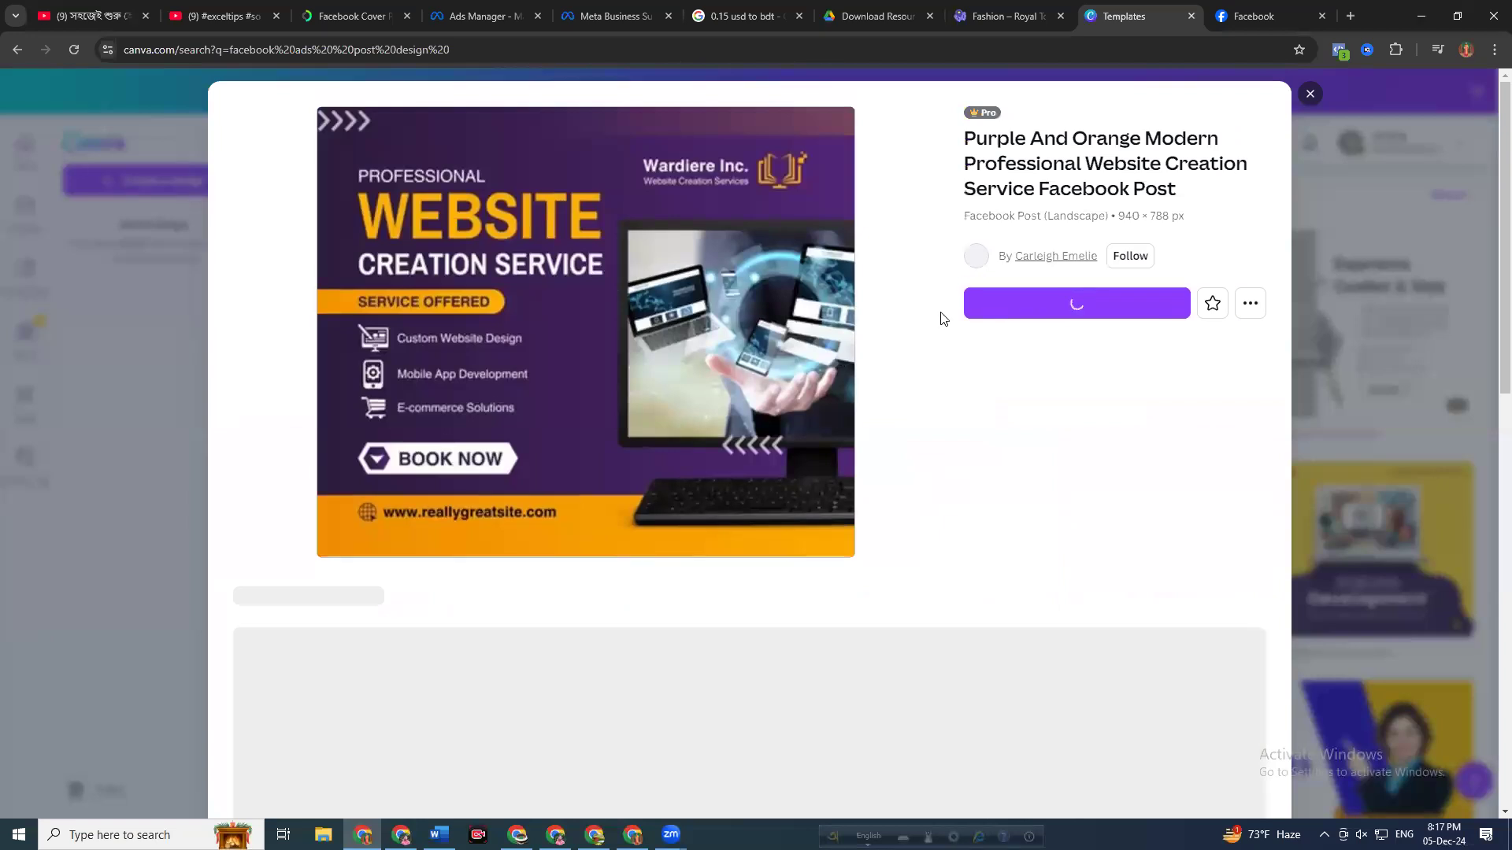
pyautogui.click(1303, 95)
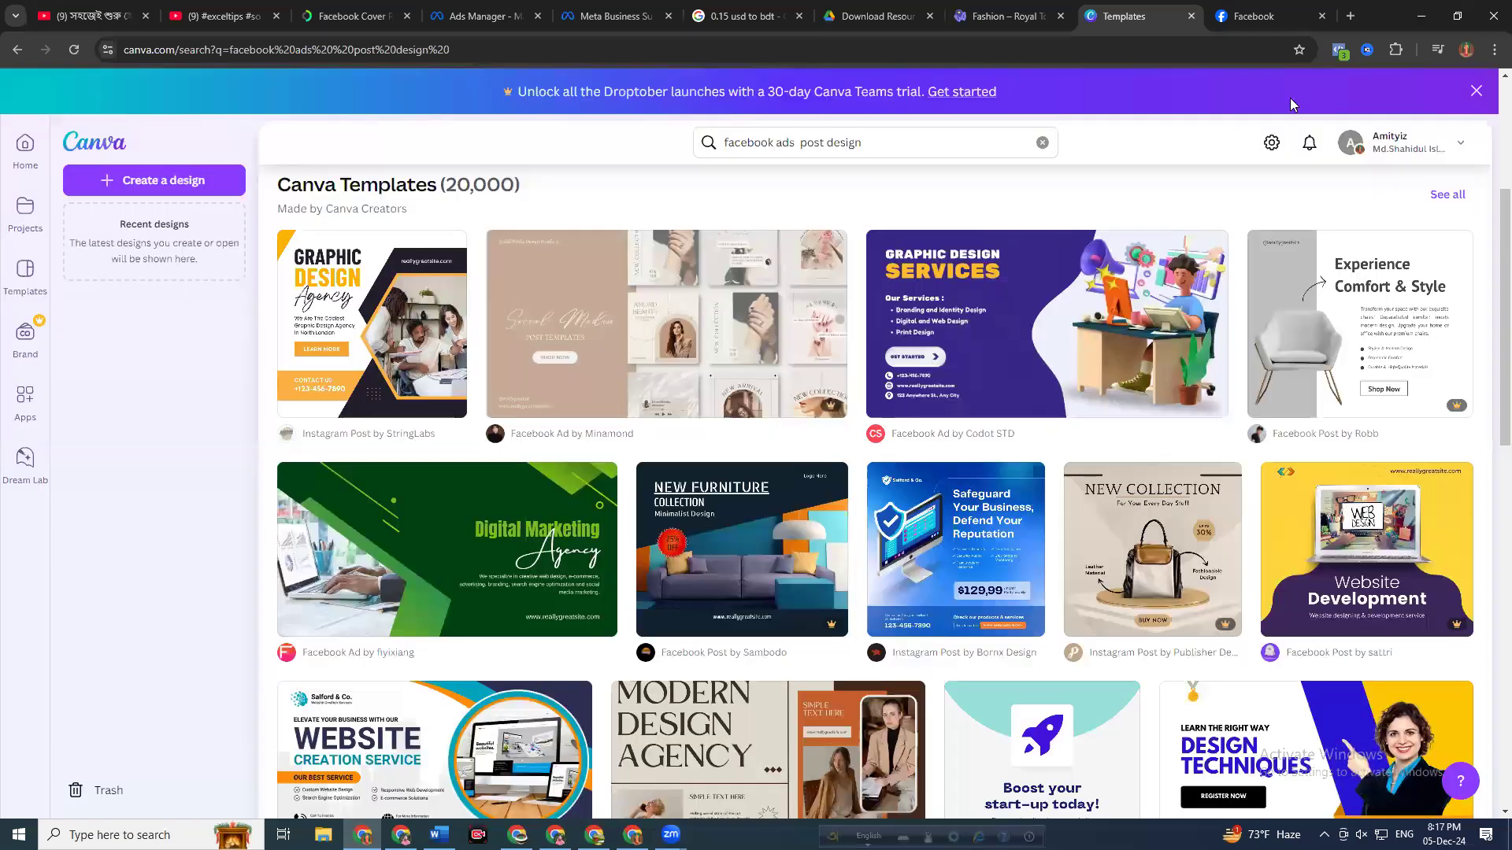
pyautogui.scroll(-3, 693, 508)
pyautogui.scroll(-5, 693, 508)
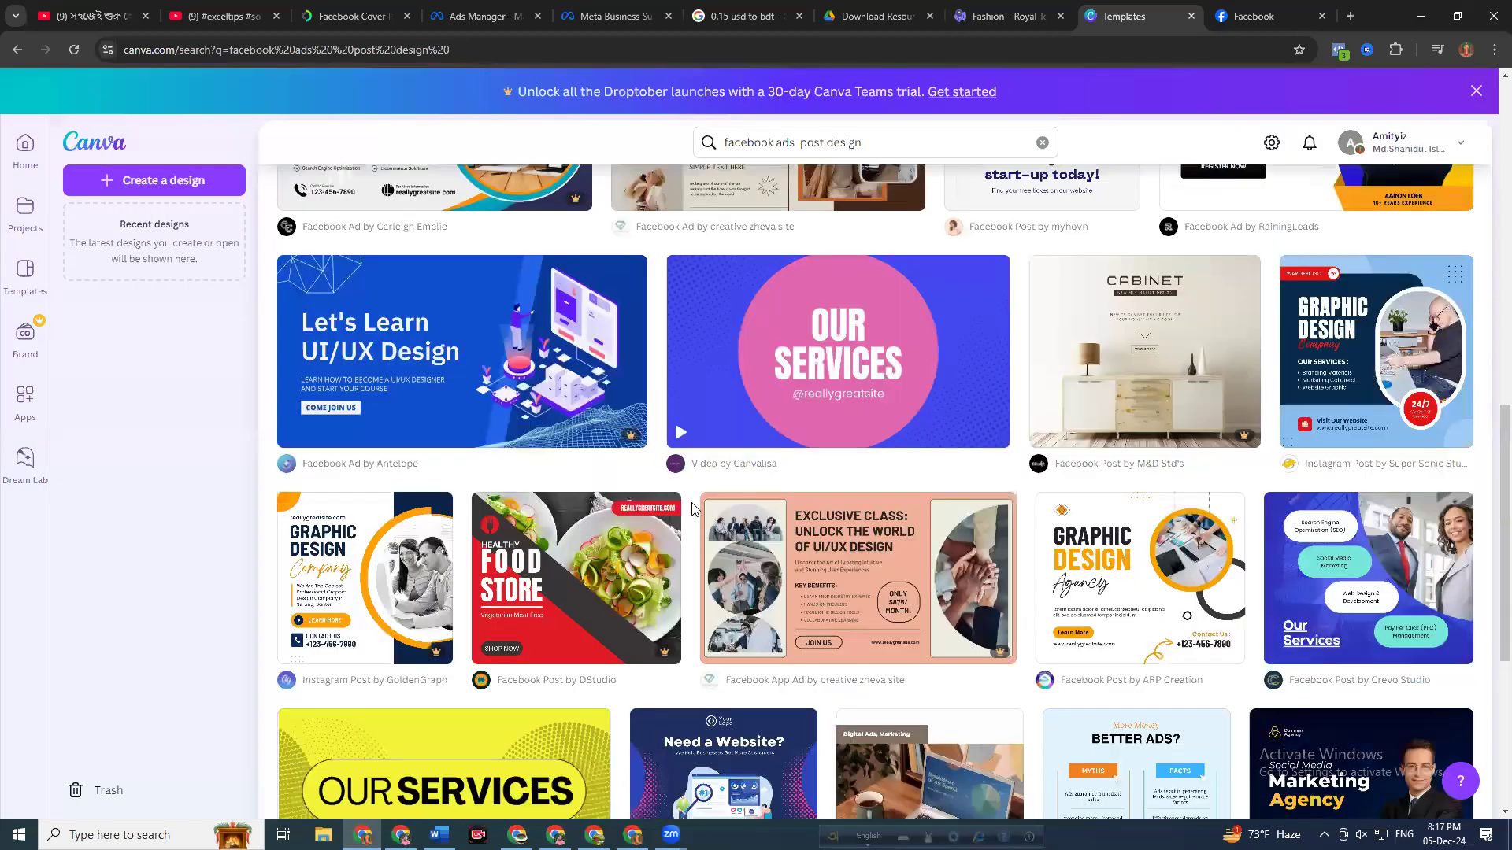
pyautogui.scroll(-3, 693, 508)
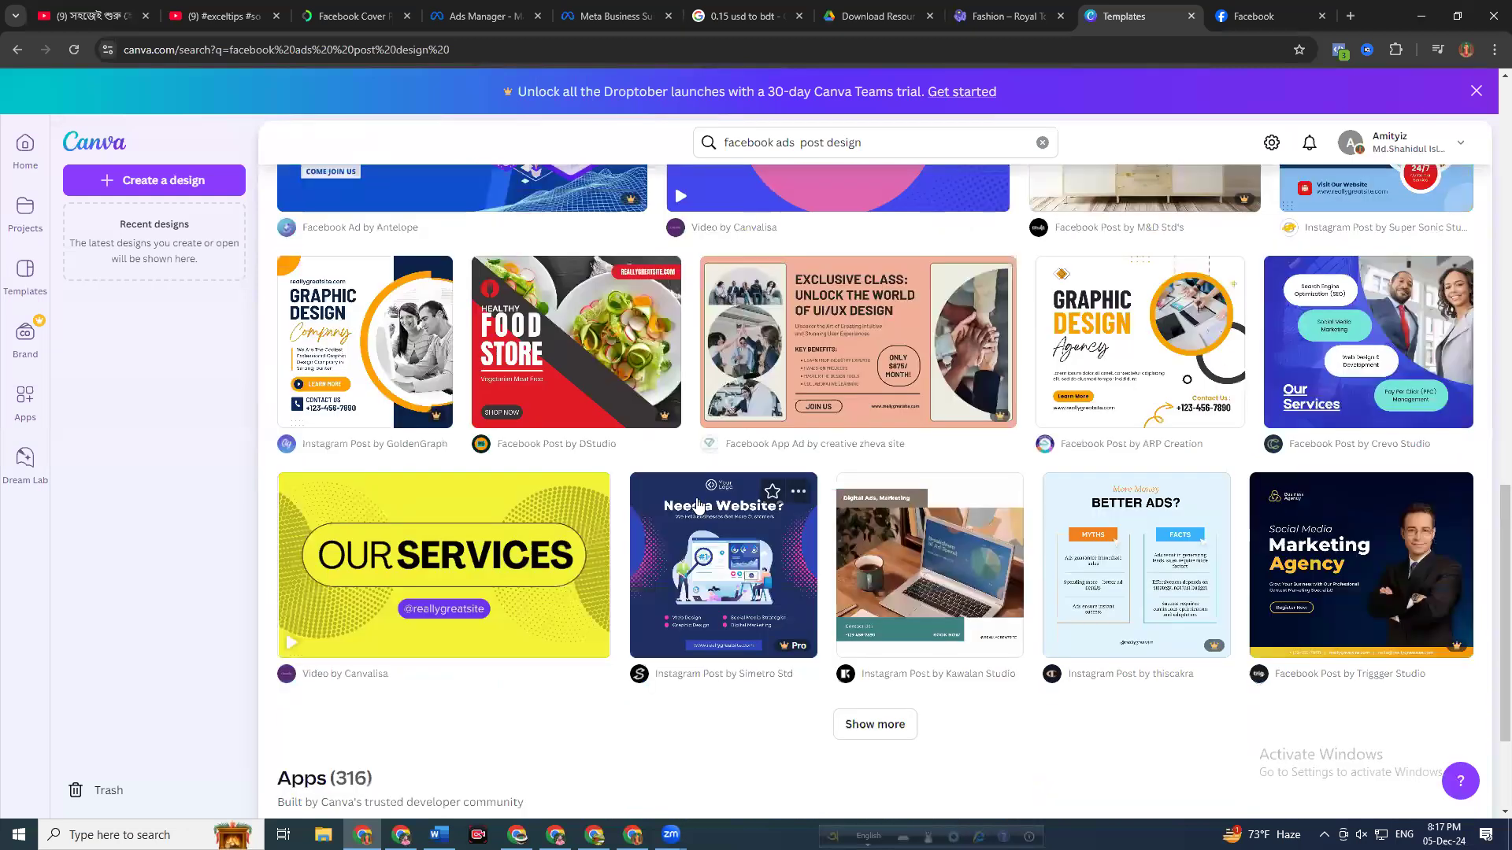
pyautogui.scroll(9, 693, 508)
pyautogui.scroll(2, 763, 232)
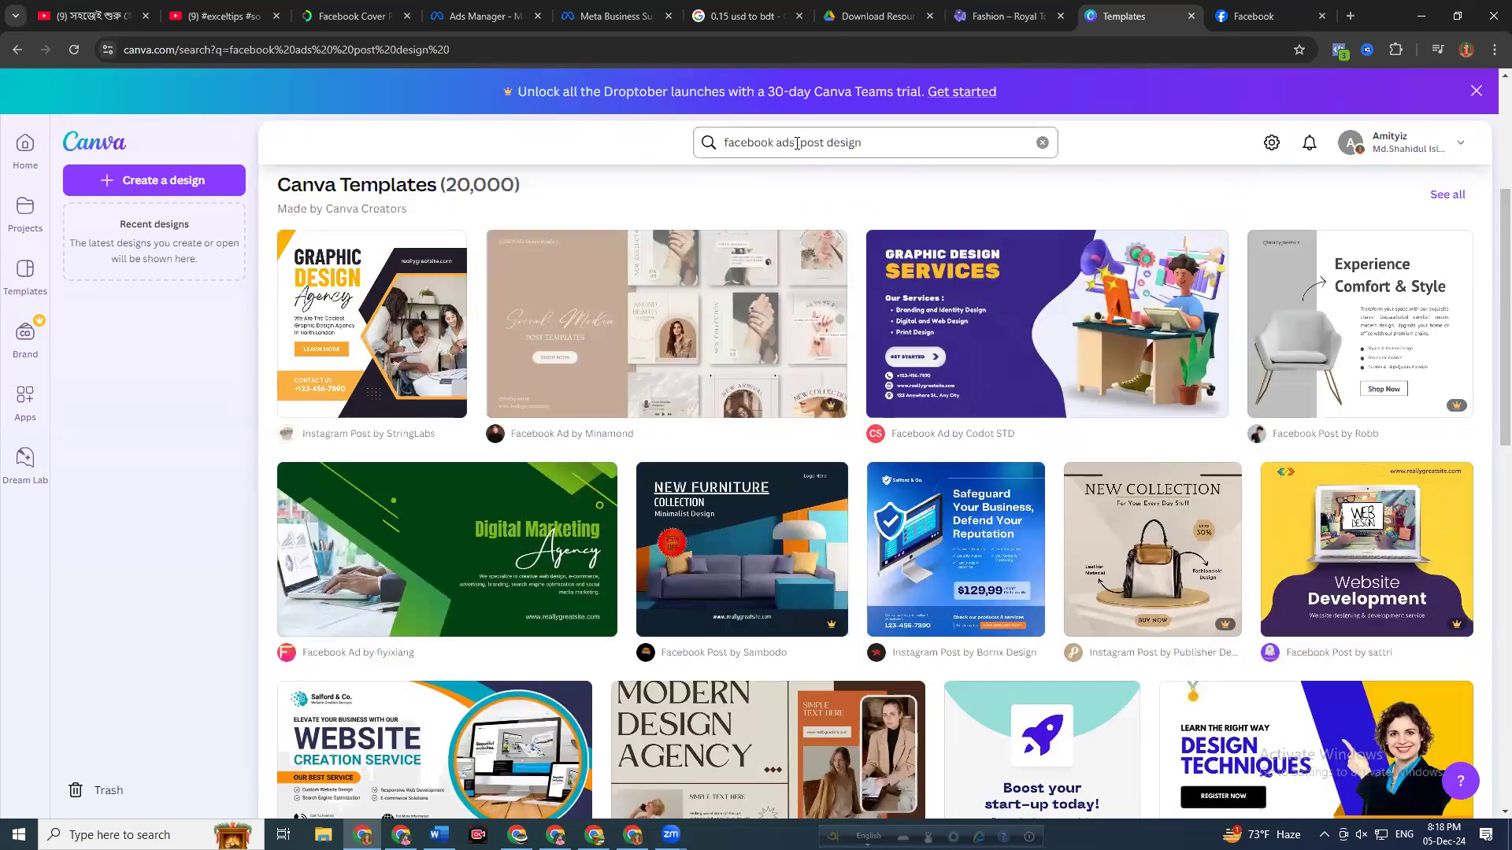
# Replace "facebook" with "real estate" in the template search and search for "real estate ads post design"
pyautogui.moveTo(796, 143); pyautogui.dragTo(648, 146)
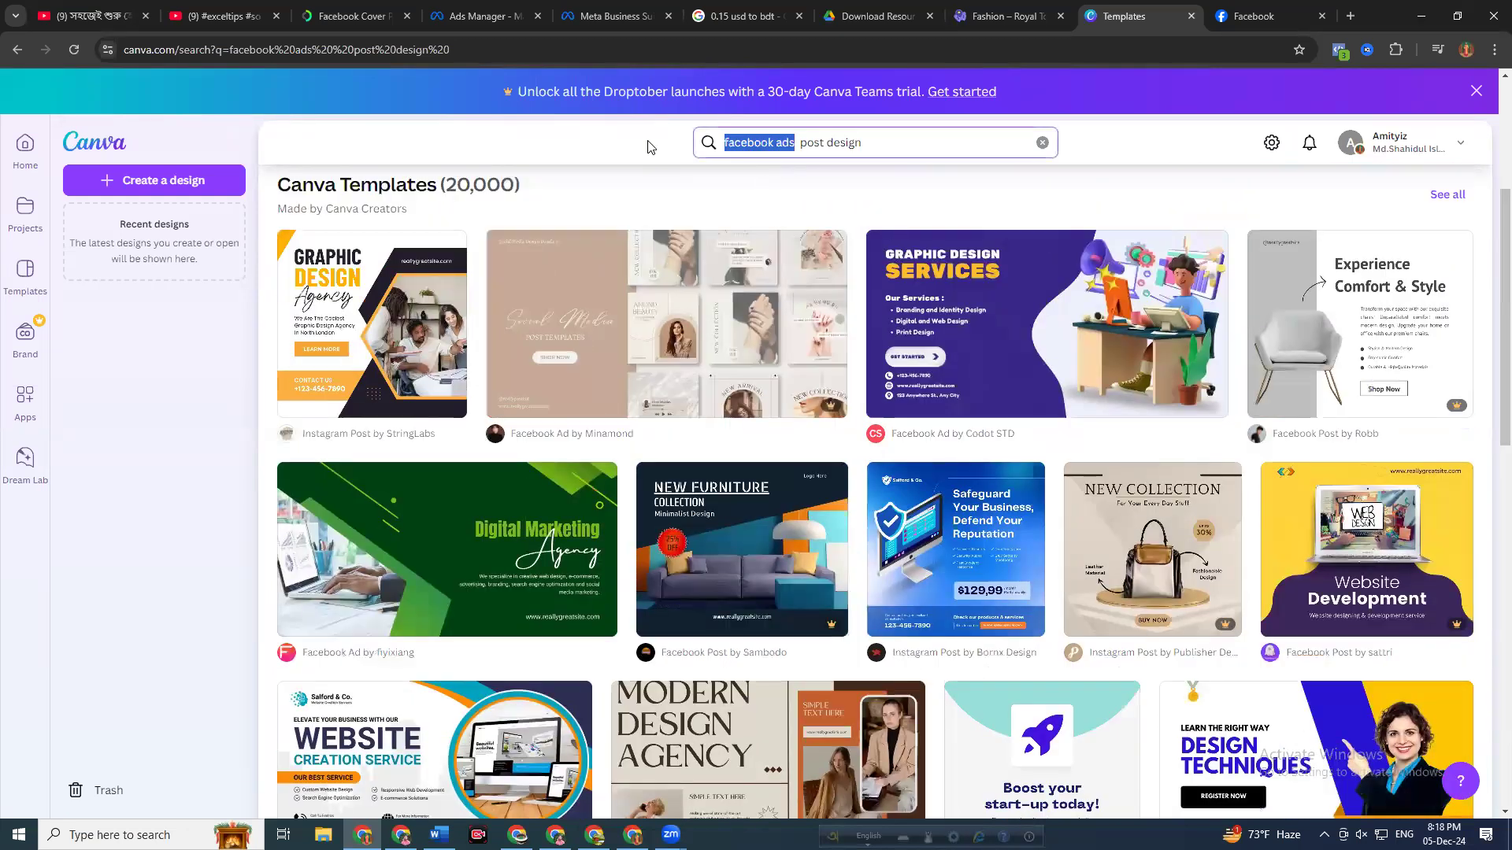
pyautogui.click(779, 143)
pyautogui.hotkey('ctrl', 'shift', 'Left')
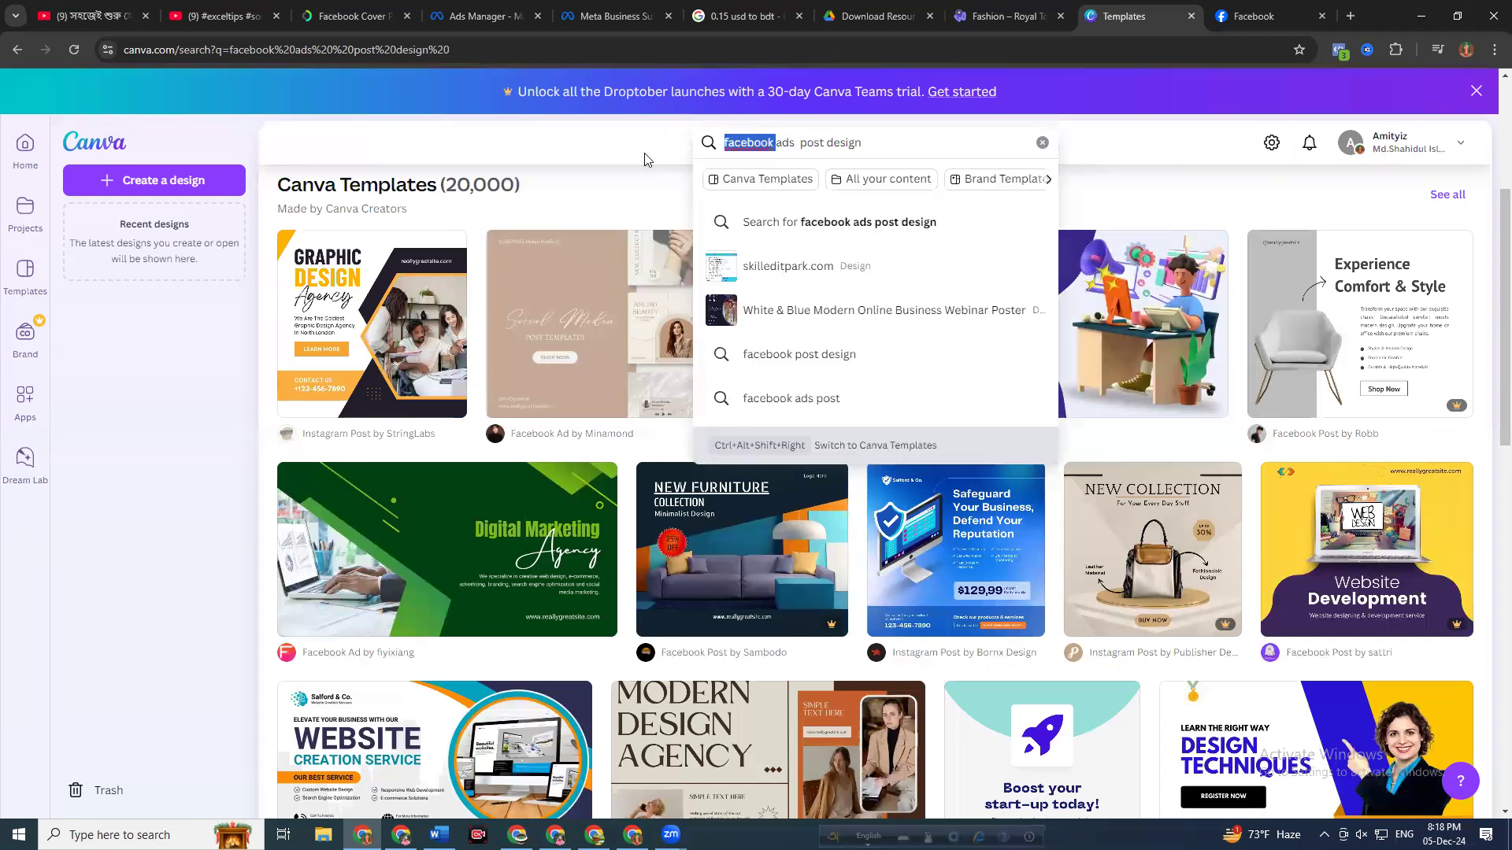
pyautogui.write('real e')
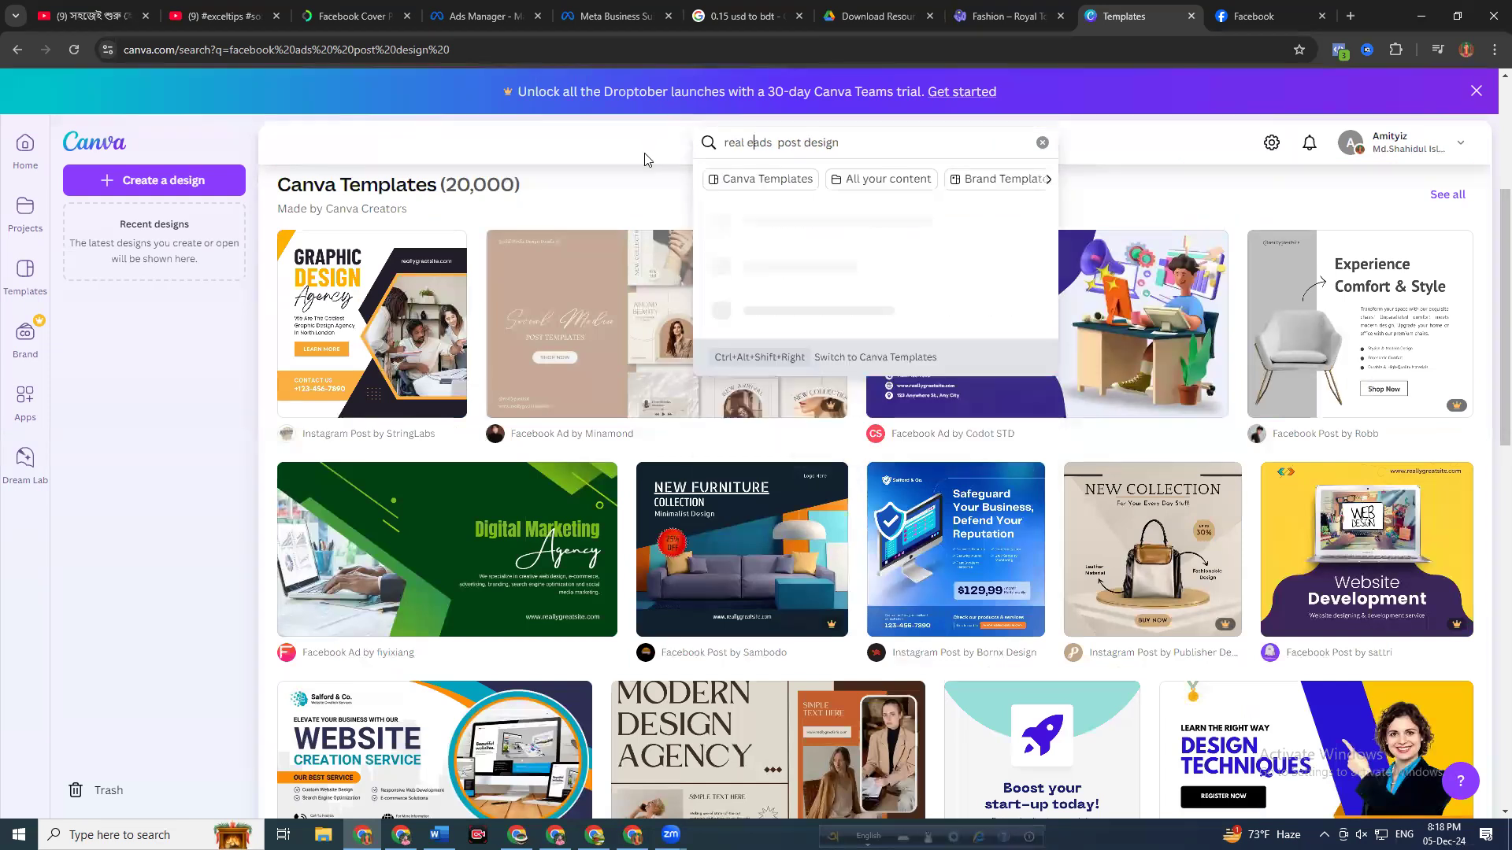
pyautogui.write('state')
pyautogui.press('Return')
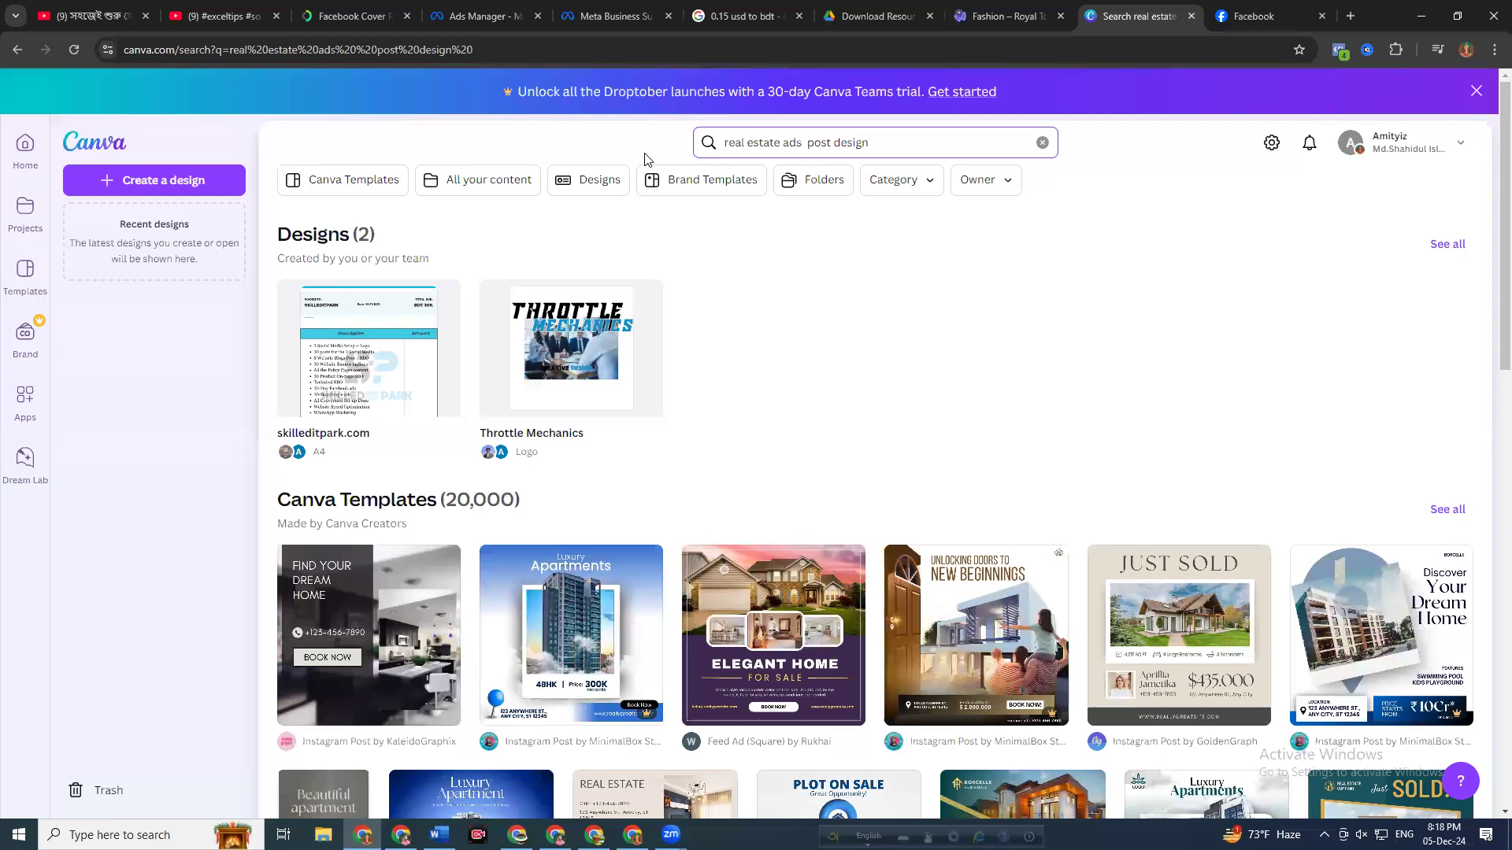
# Preview the blue and white Luxury Apartments template and look through all the similar real estate templates listed under it
pyautogui.click(541, 654)
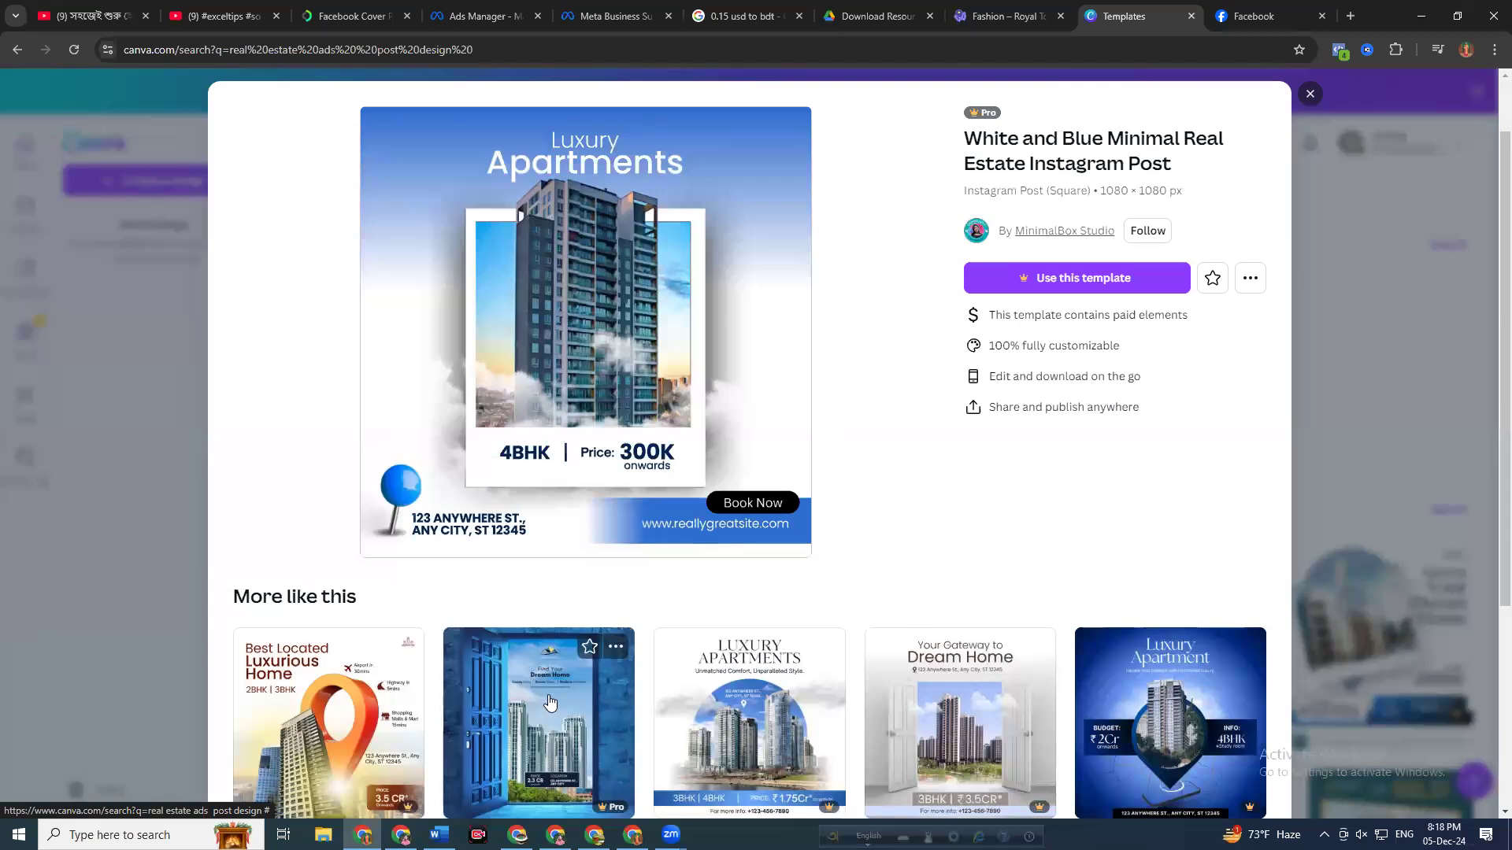
pyautogui.scroll(-1, 536, 652)
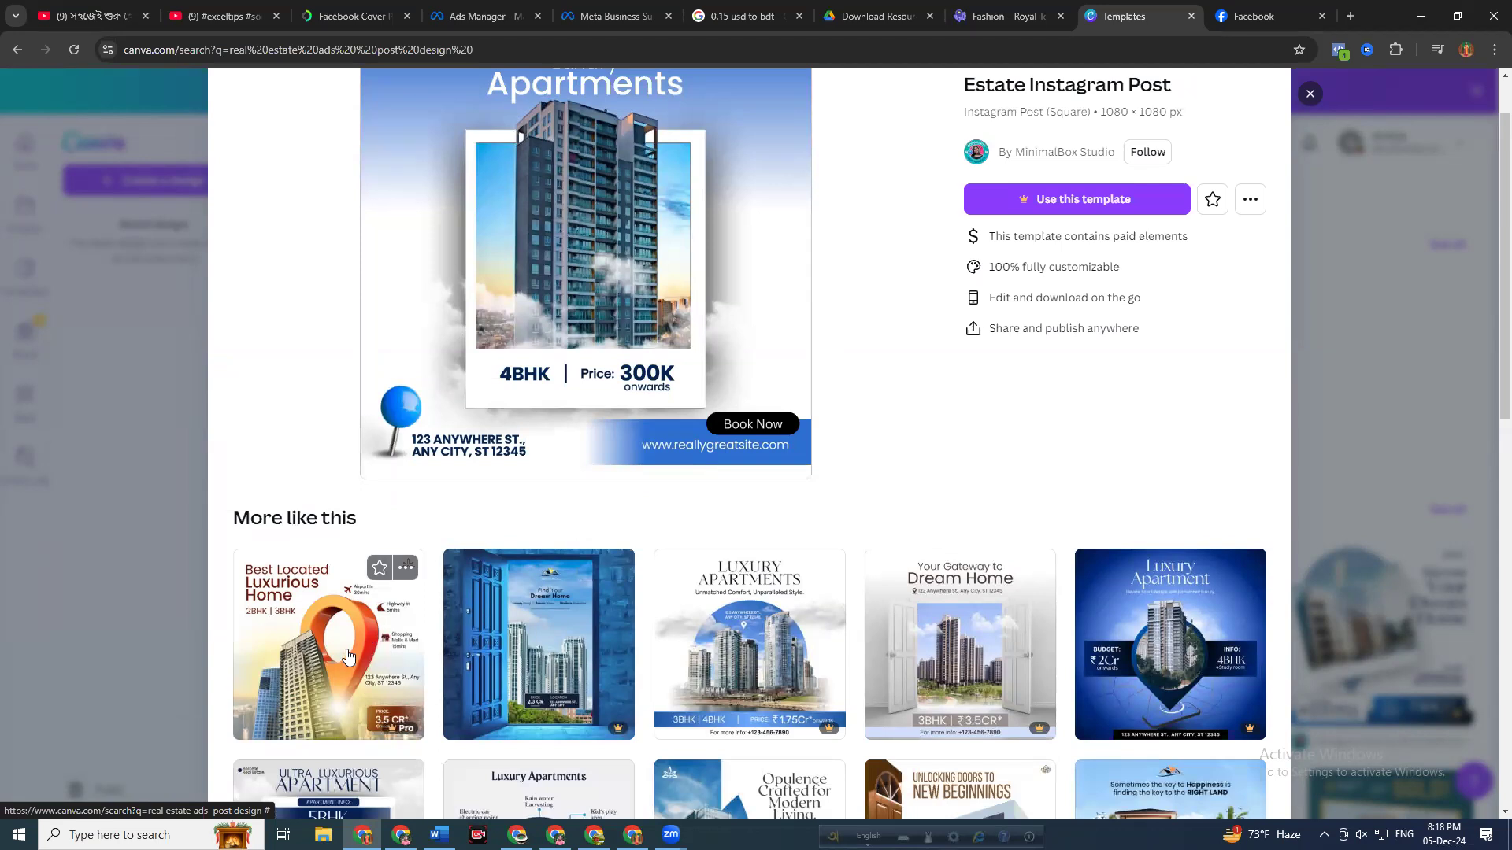
pyautogui.scroll(-4, 354, 652)
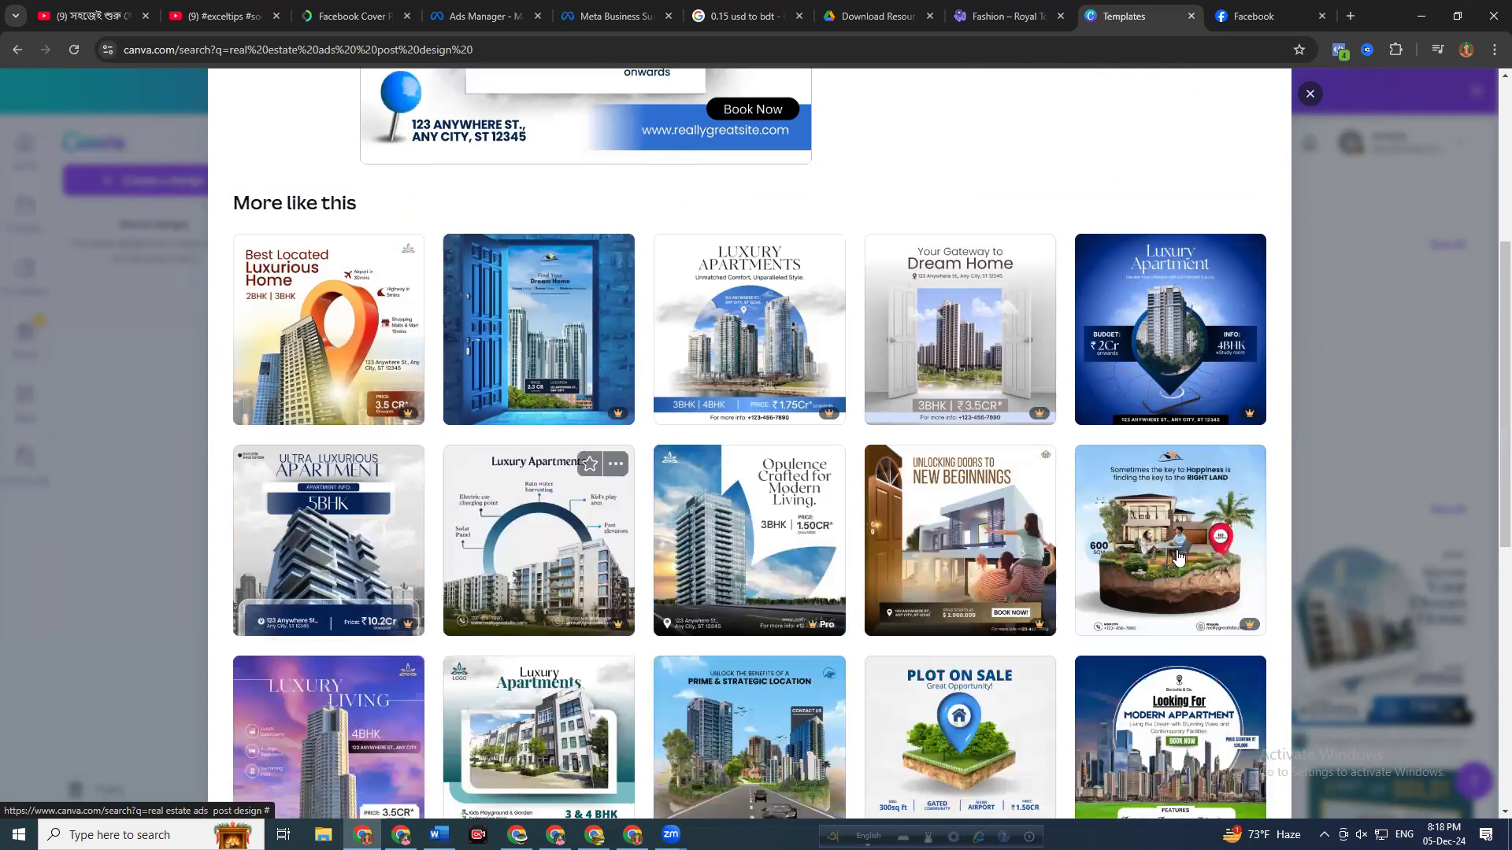
pyautogui.scroll(-1, 1108, 559)
pyautogui.scroll(-2, 552, 510)
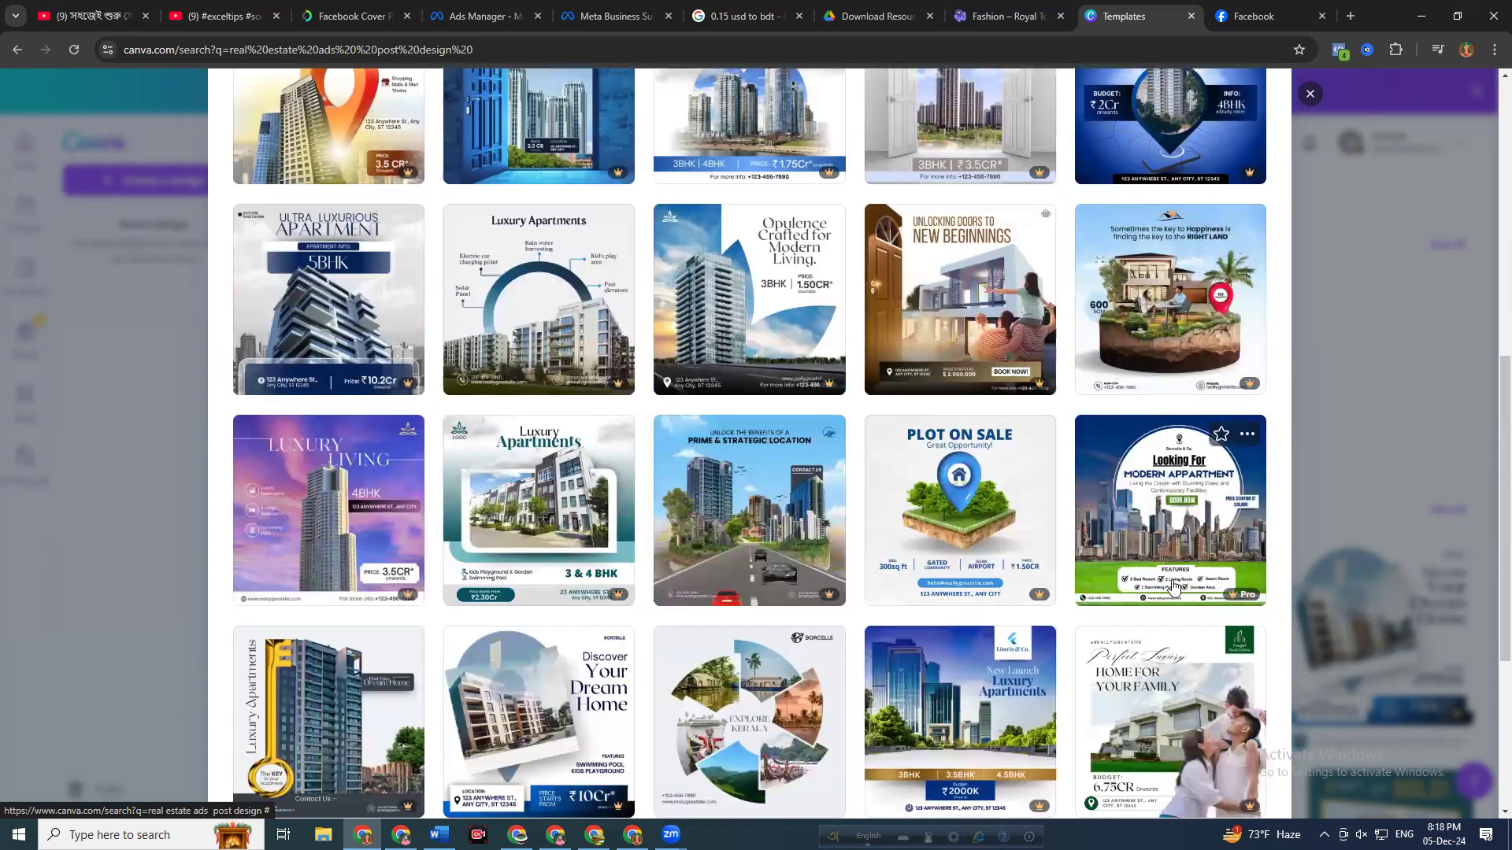
pyautogui.scroll(-2, 646, 578)
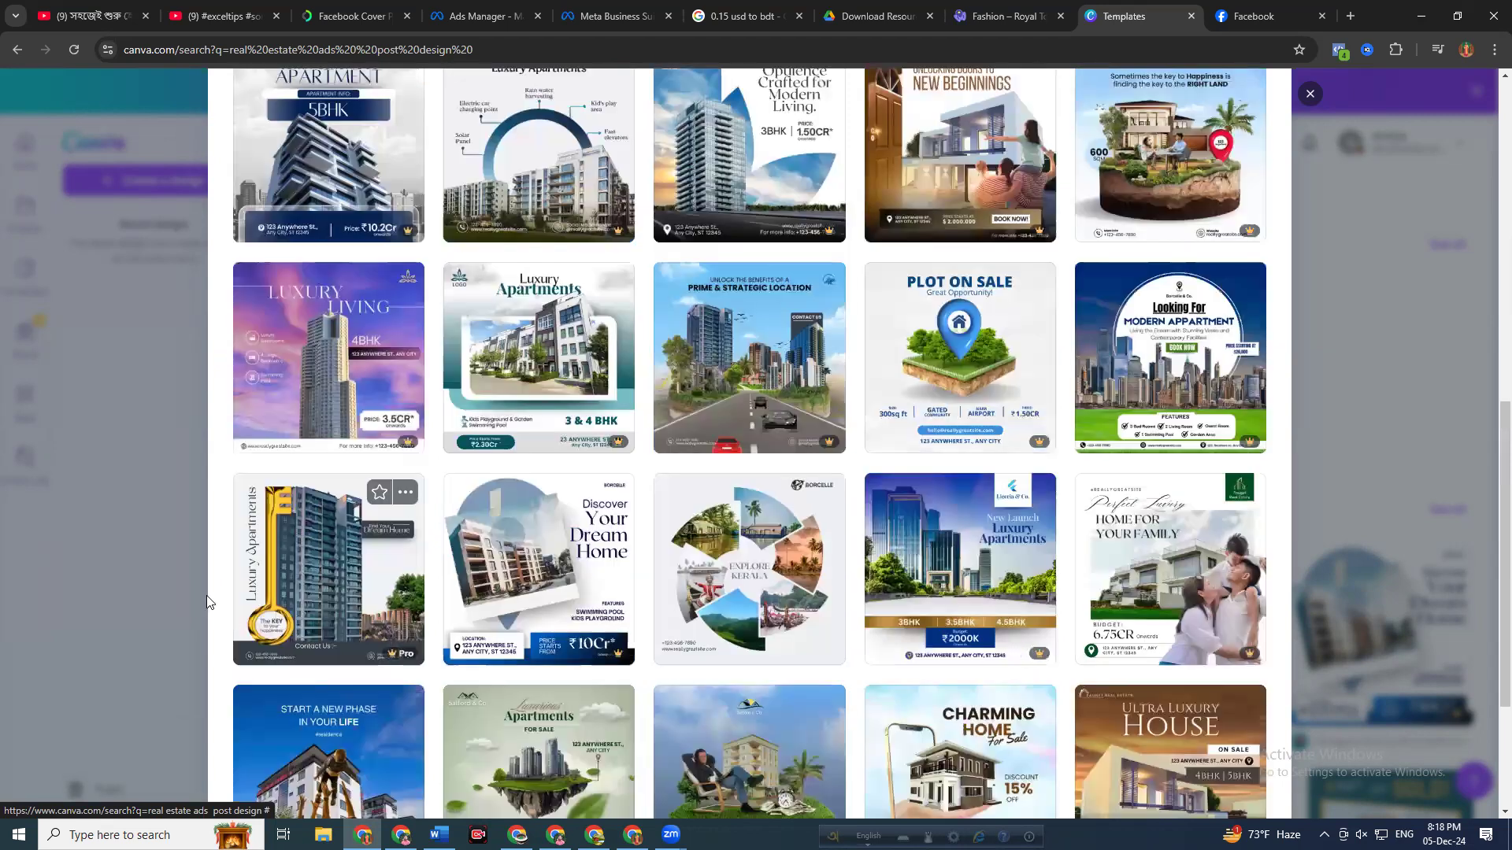
pyautogui.scroll(-2, 283, 551)
pyautogui.scroll(-1, 526, 549)
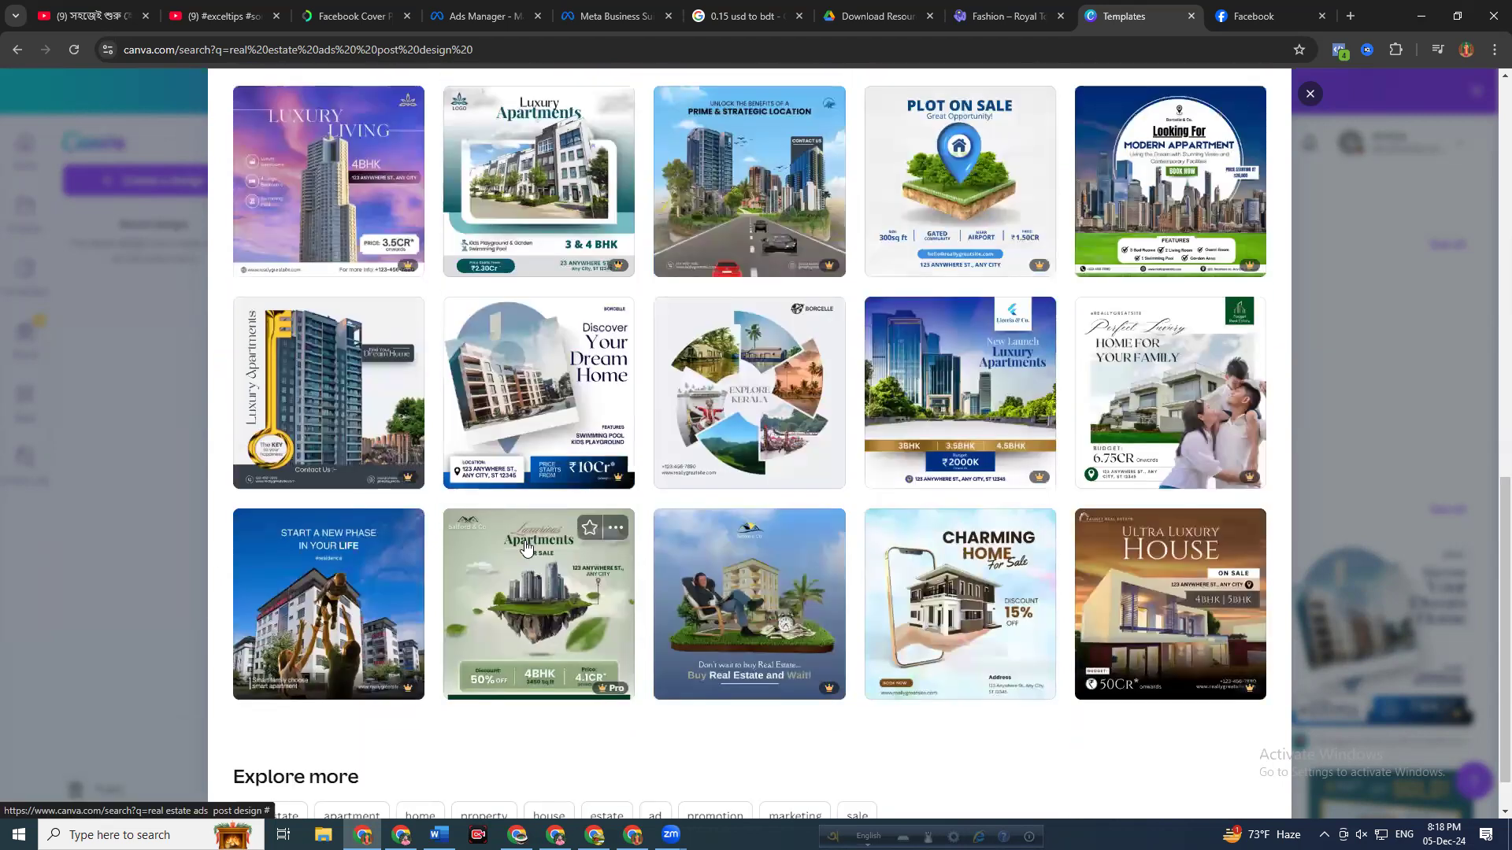
pyautogui.scroll(-1, 526, 549)
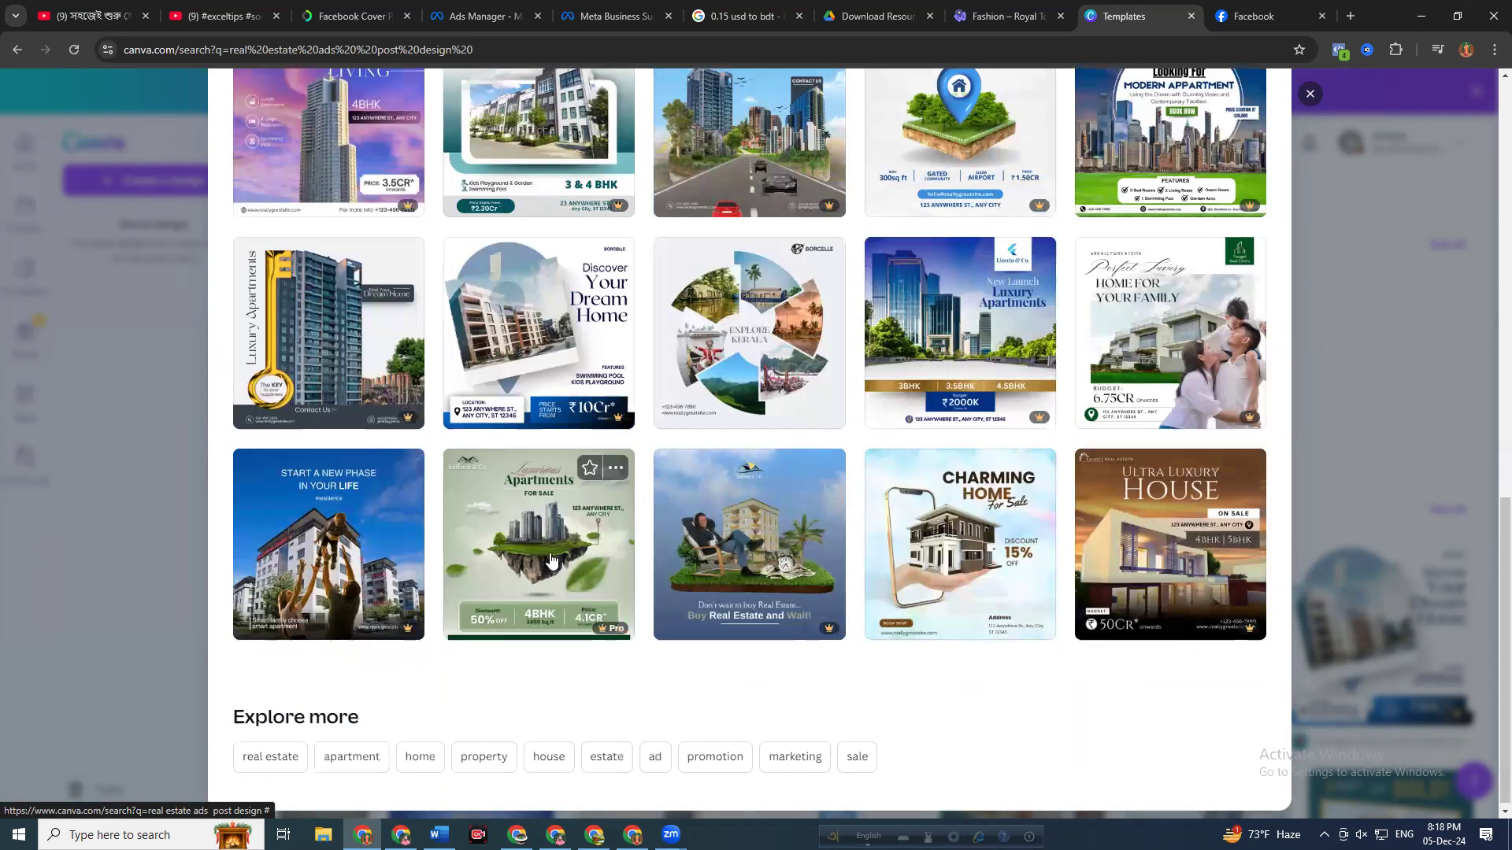
# Switch to the Khan Builders Ltd. Facebook page and compare its plot-sale posts from 22 November back to the oldest one
pyautogui.click(1255, 17)
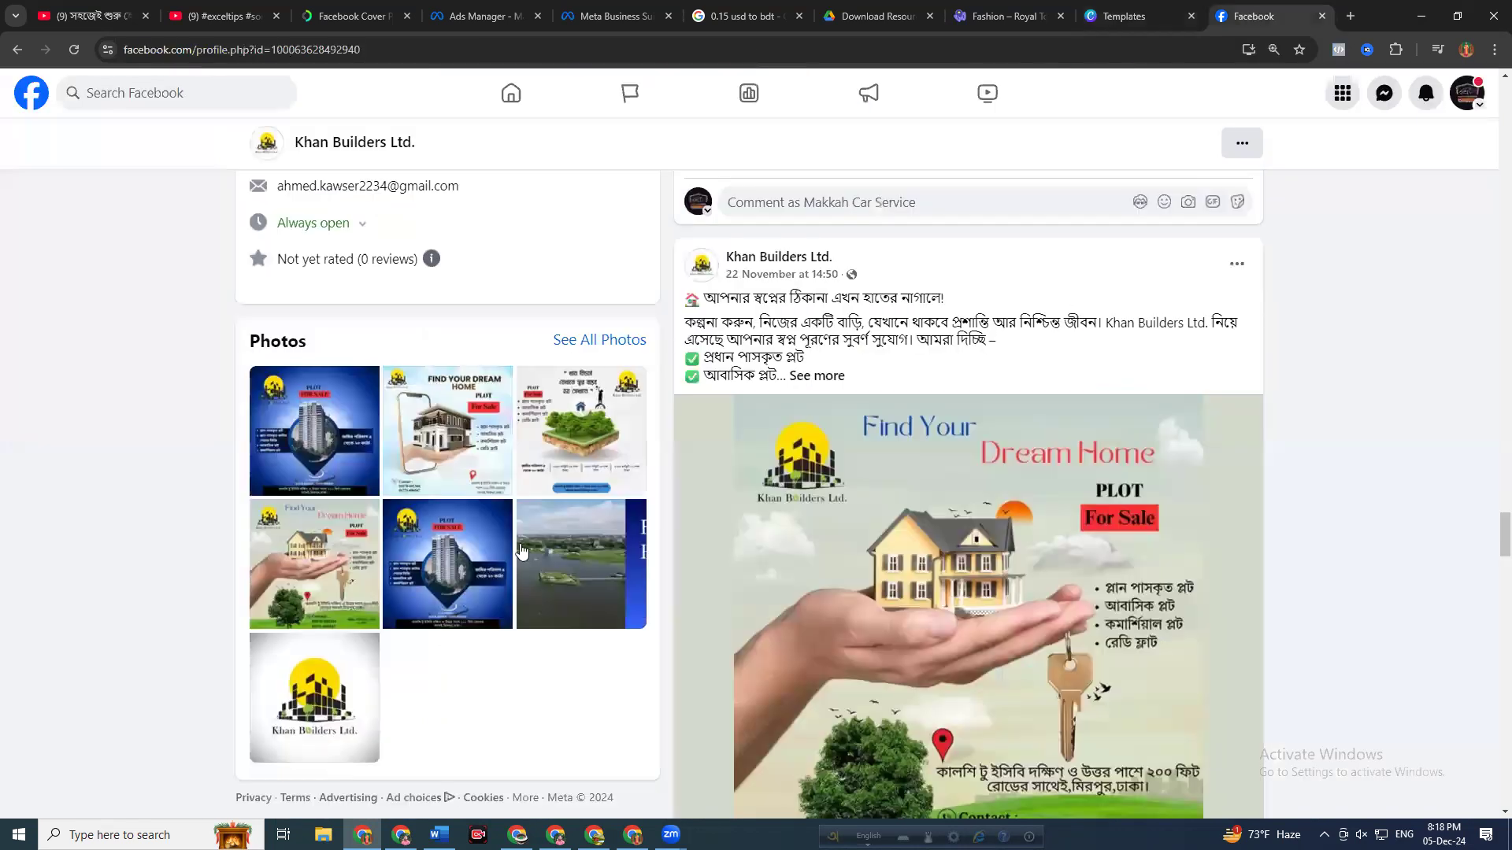
pyautogui.scroll(-8, 1183, 584)
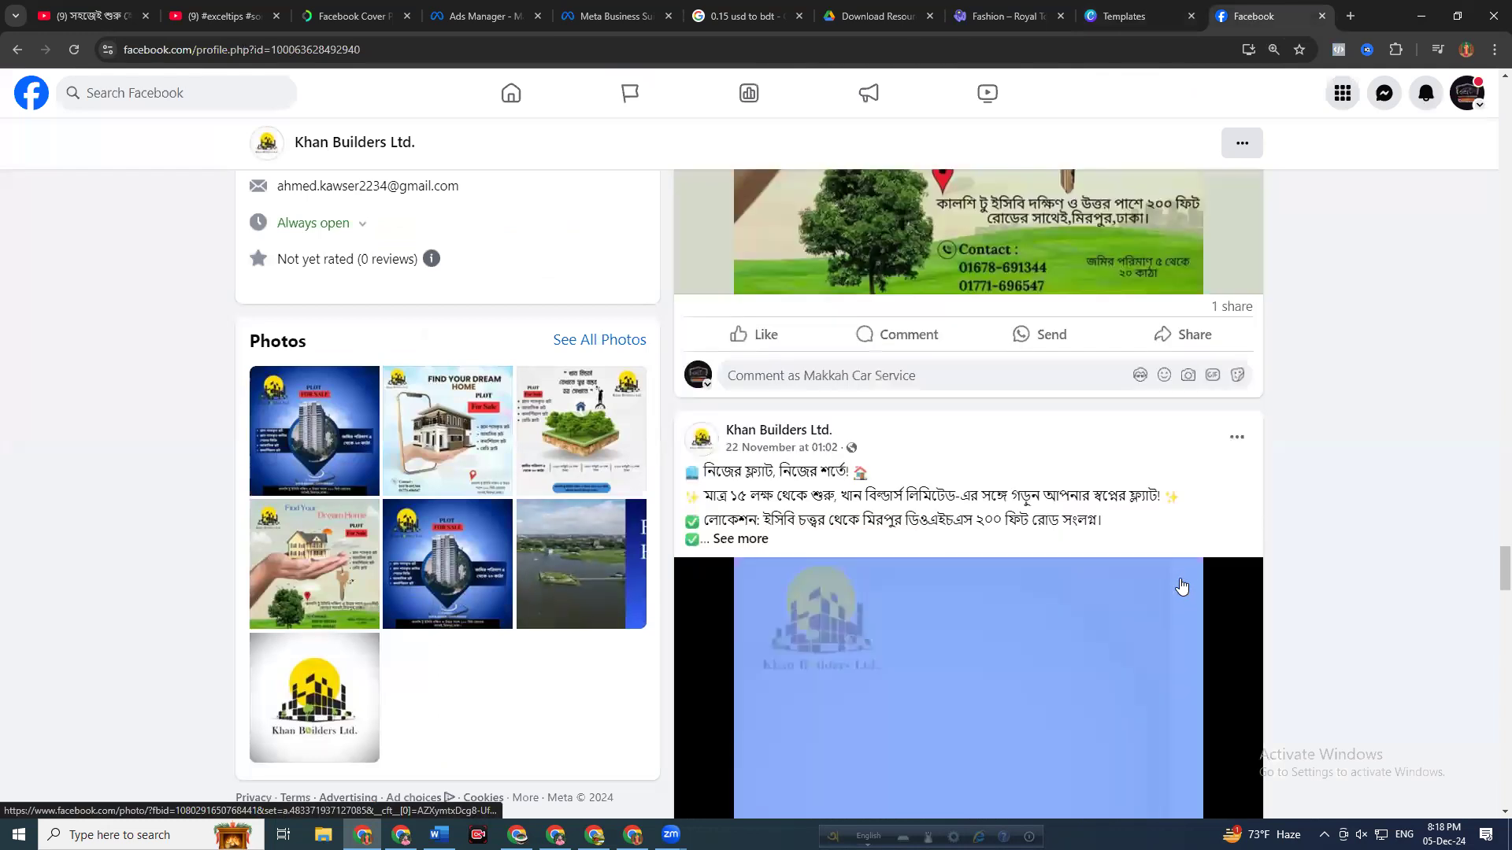
pyautogui.scroll(-10, 1071, 622)
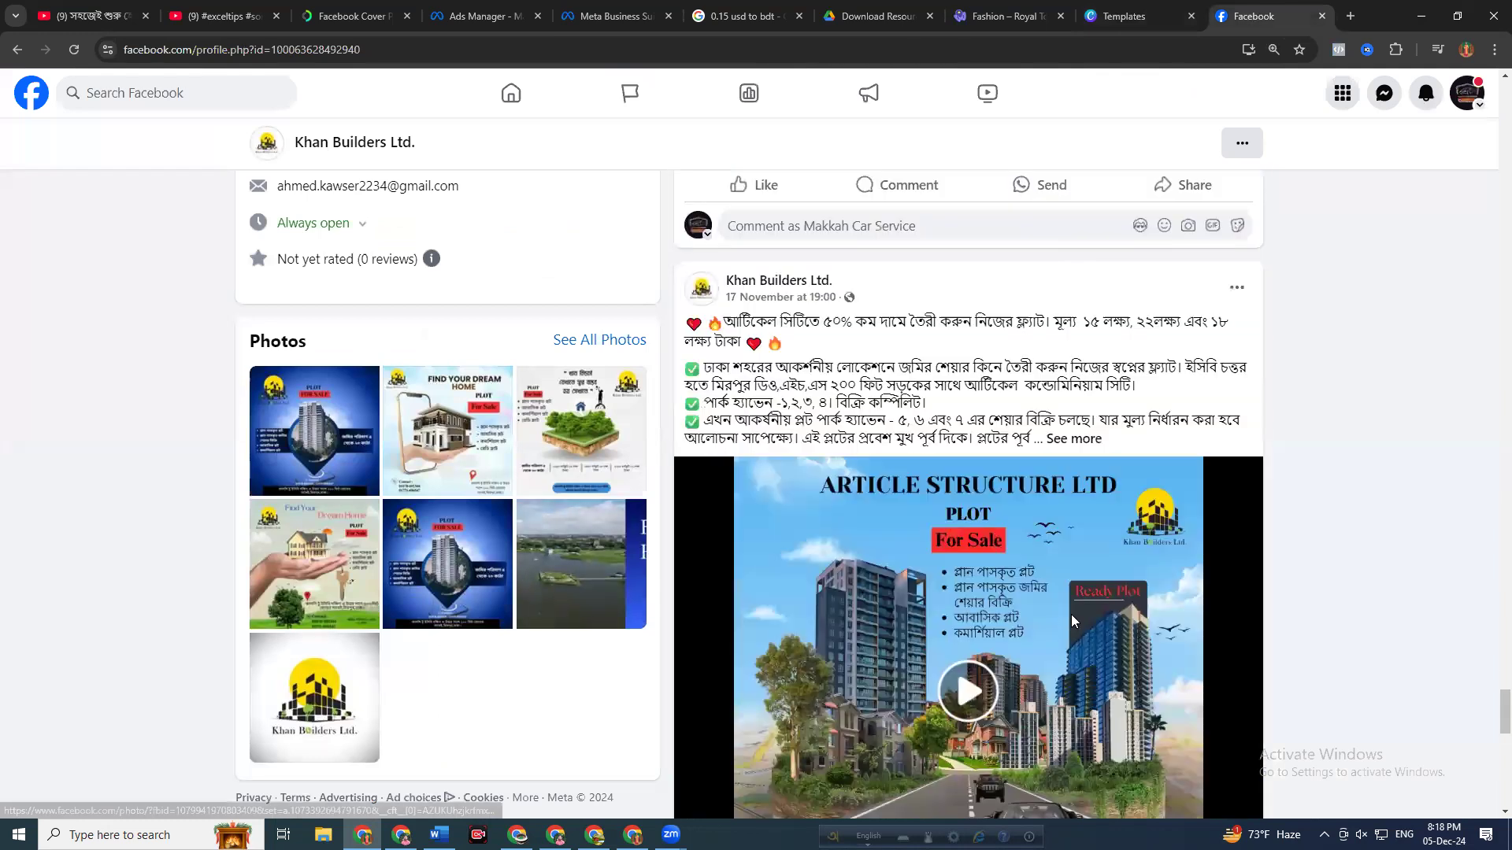
pyautogui.scroll(-5, 1055, 622)
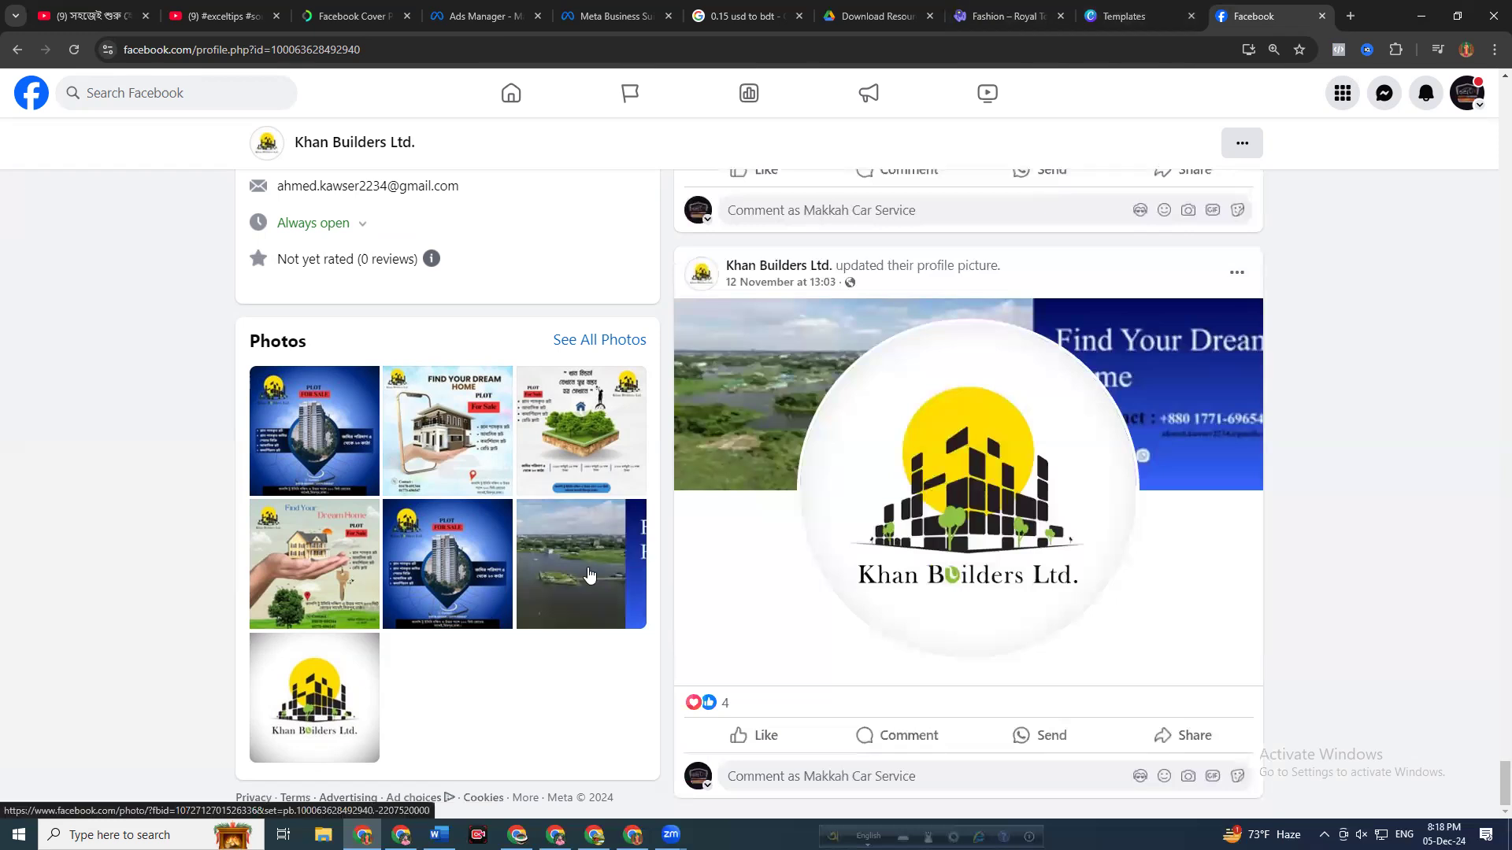
pyautogui.scroll(4, 845, 515)
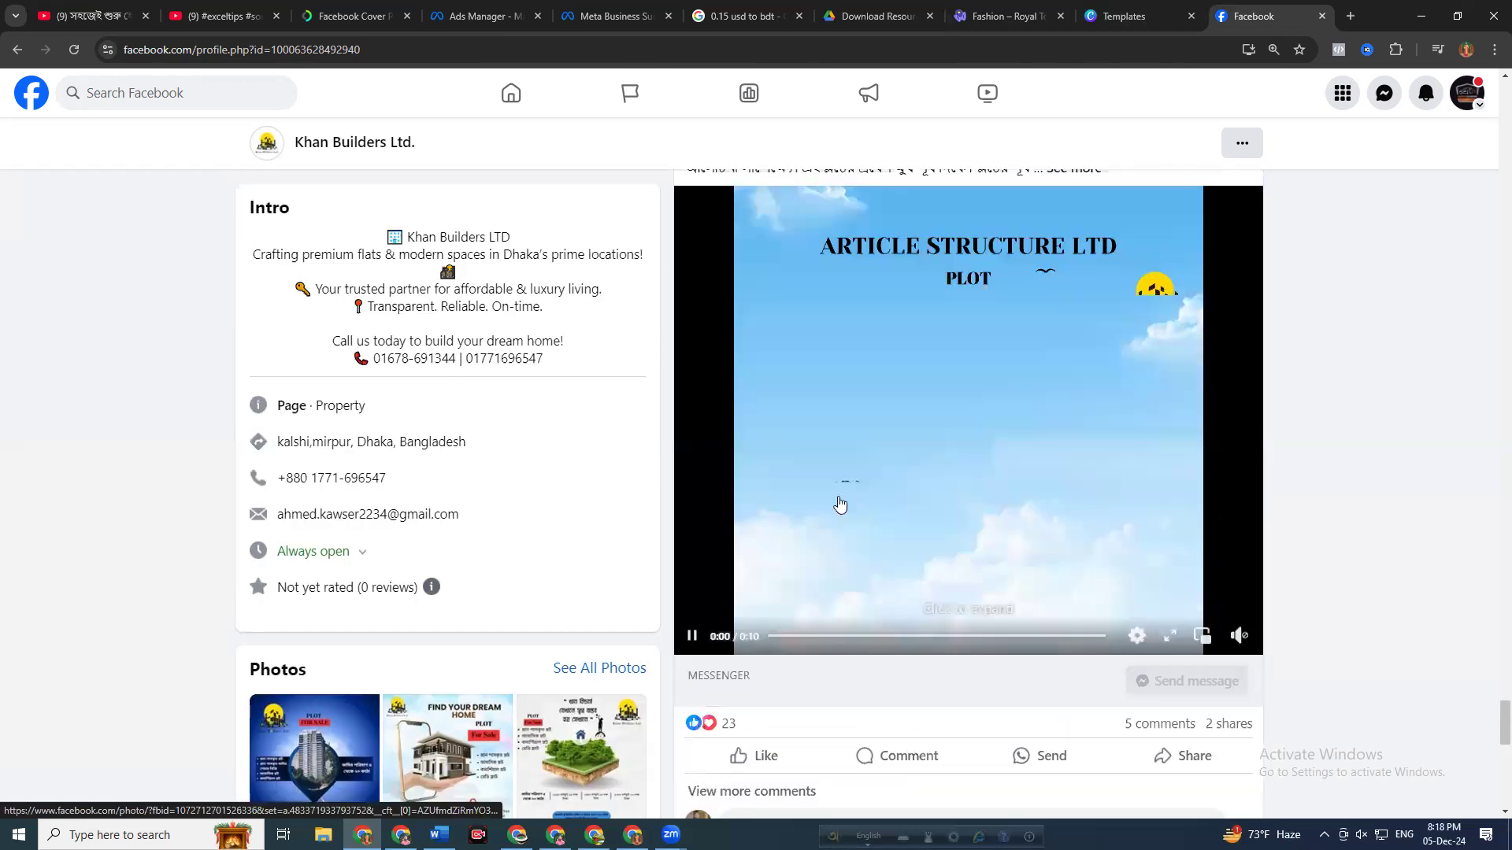
pyautogui.scroll(15, 839, 504)
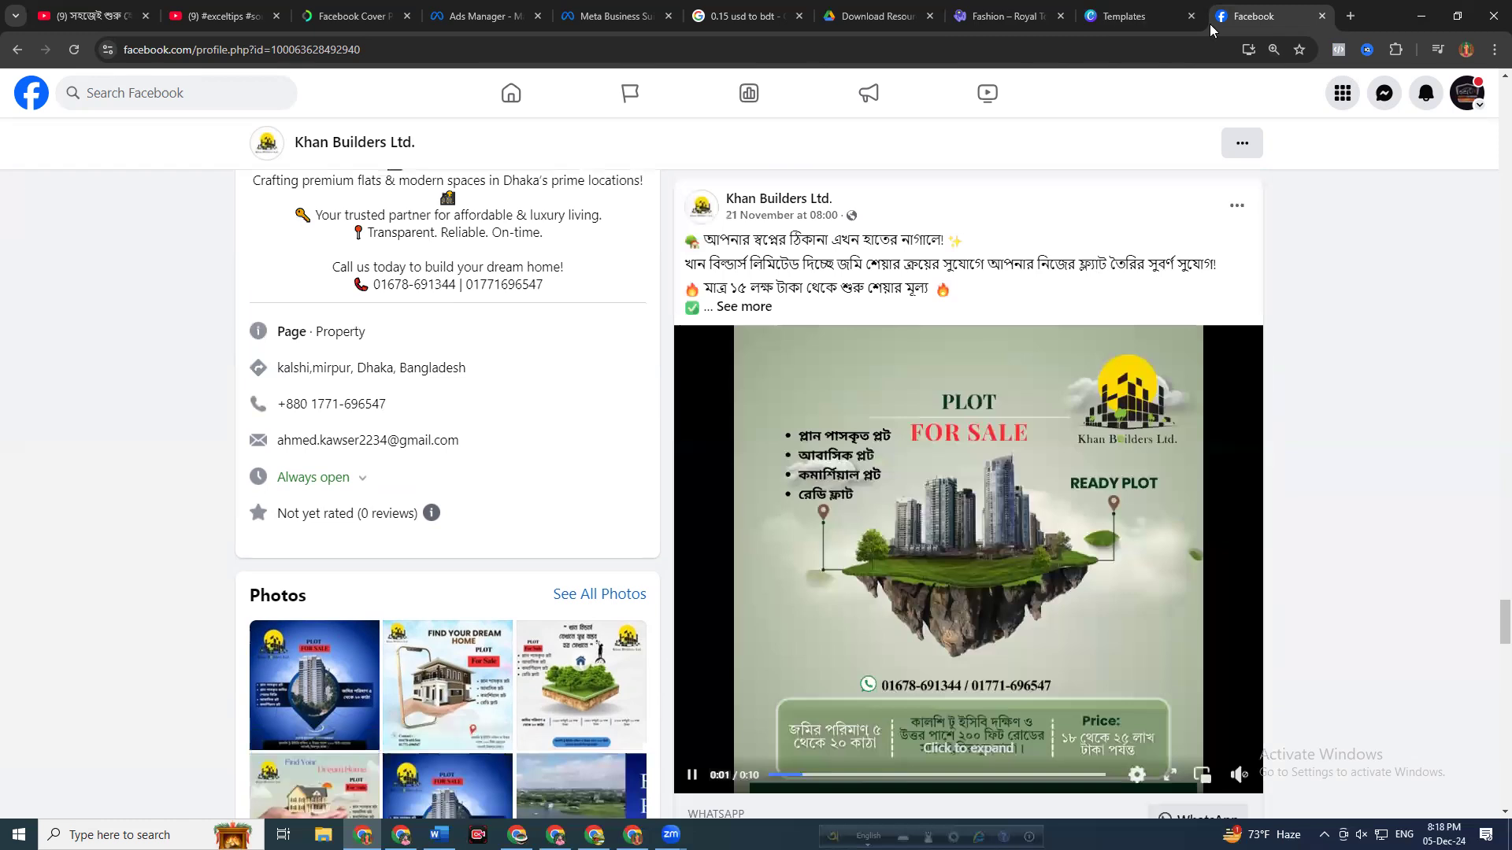
# Return to Canva, close the template preview, search for "air pod ads post design" and browse the results
pyautogui.click(1124, 18)
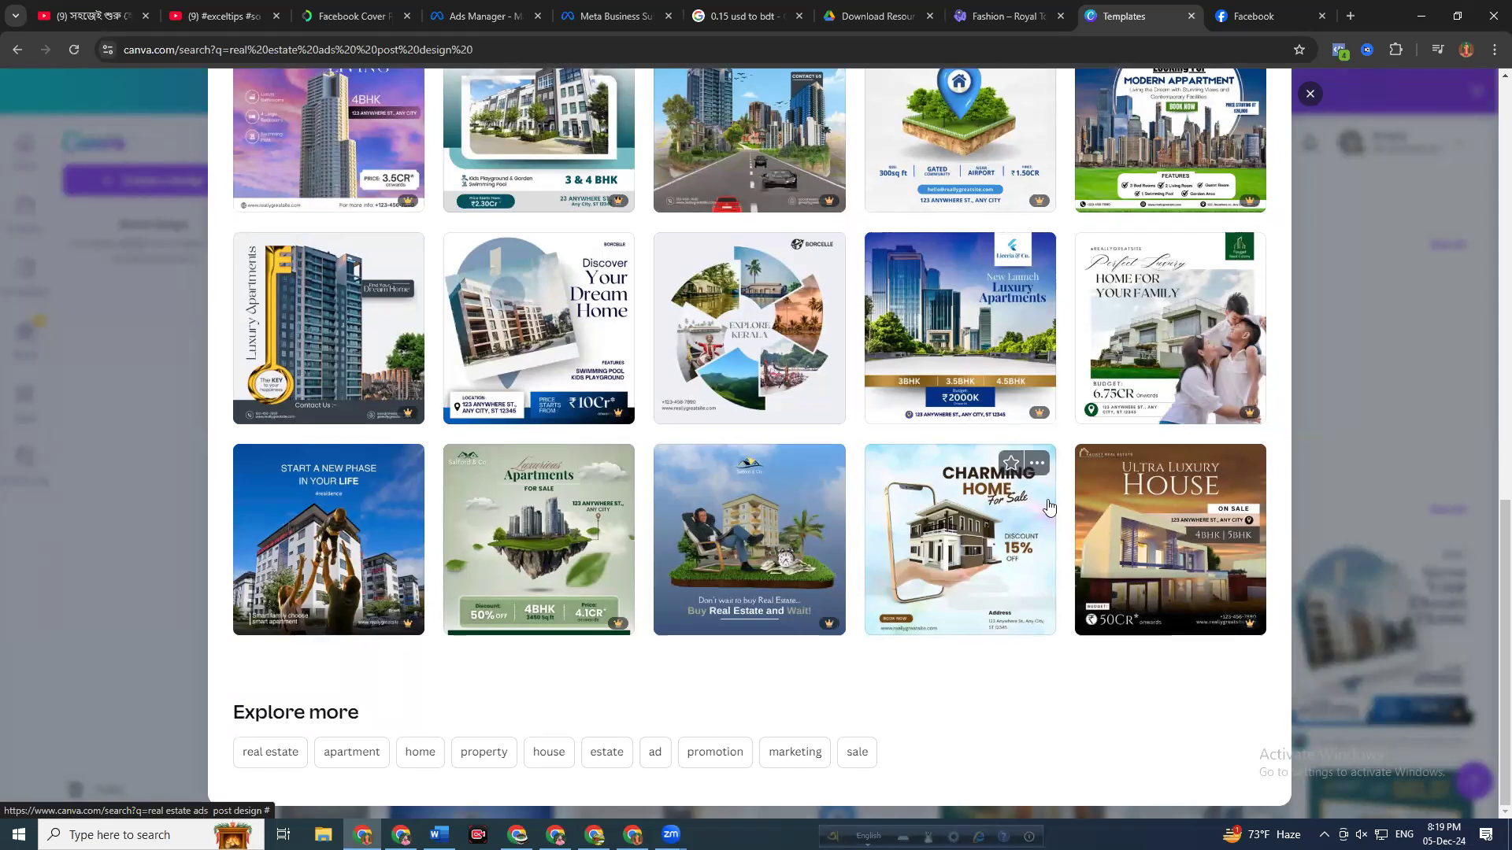
pyautogui.click(1310, 93)
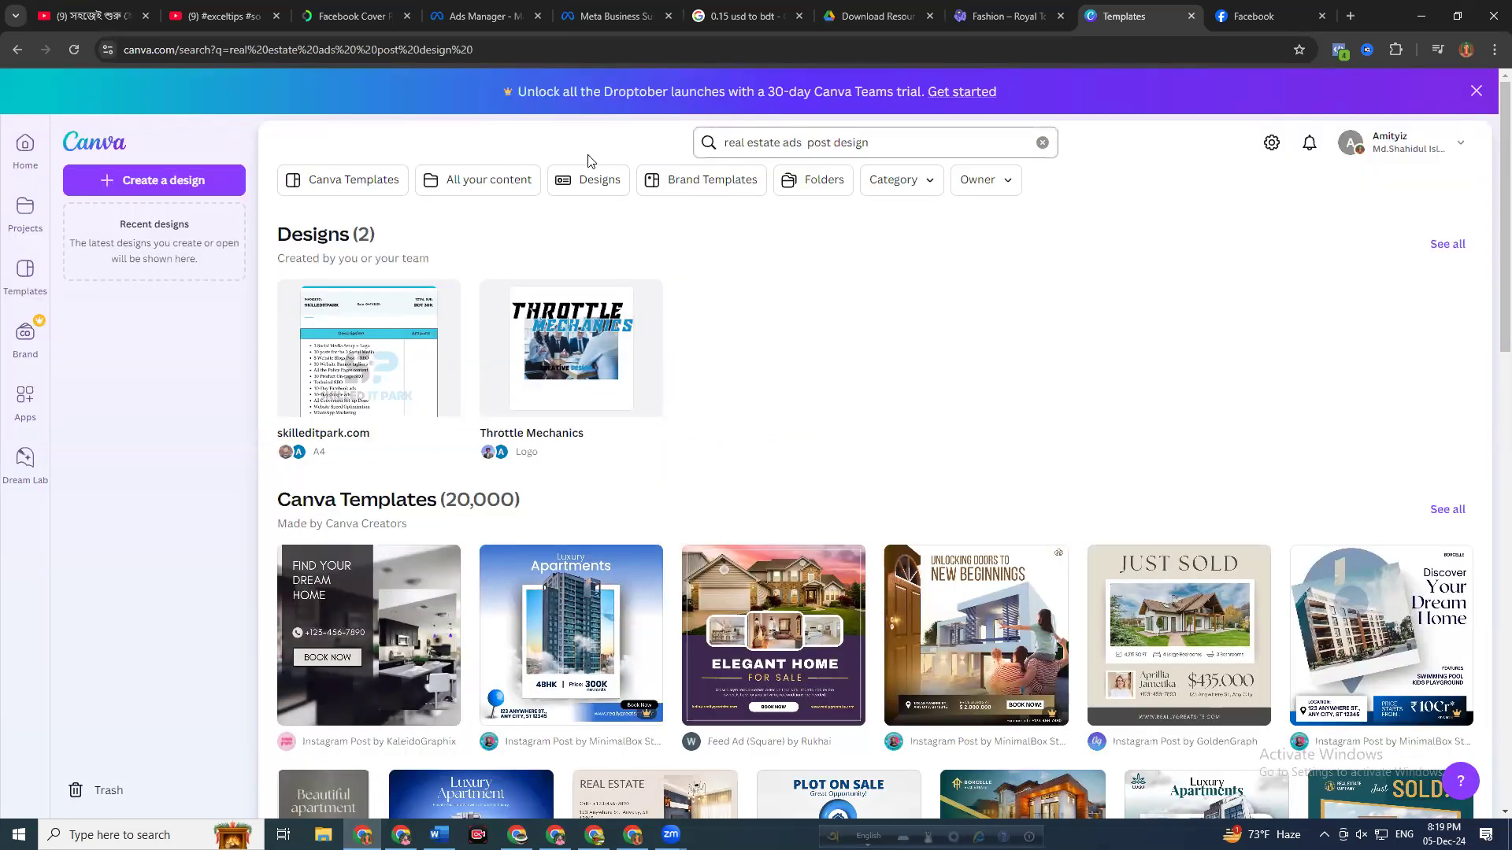
pyautogui.moveTo(780, 143); pyautogui.dragTo(587, 162)
pyautogui.write('air pod')
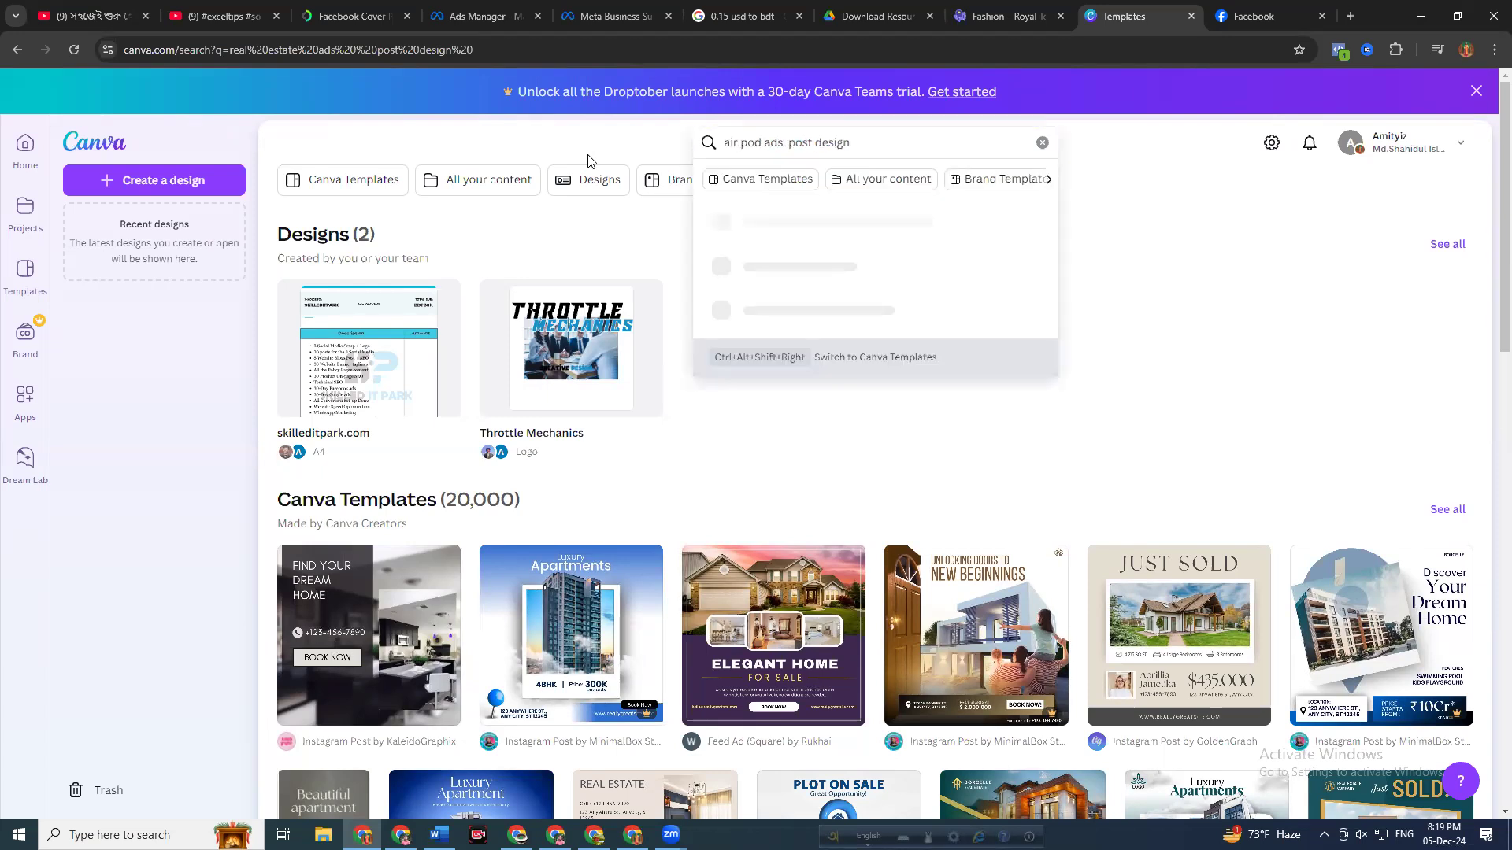
pyautogui.press('Return')
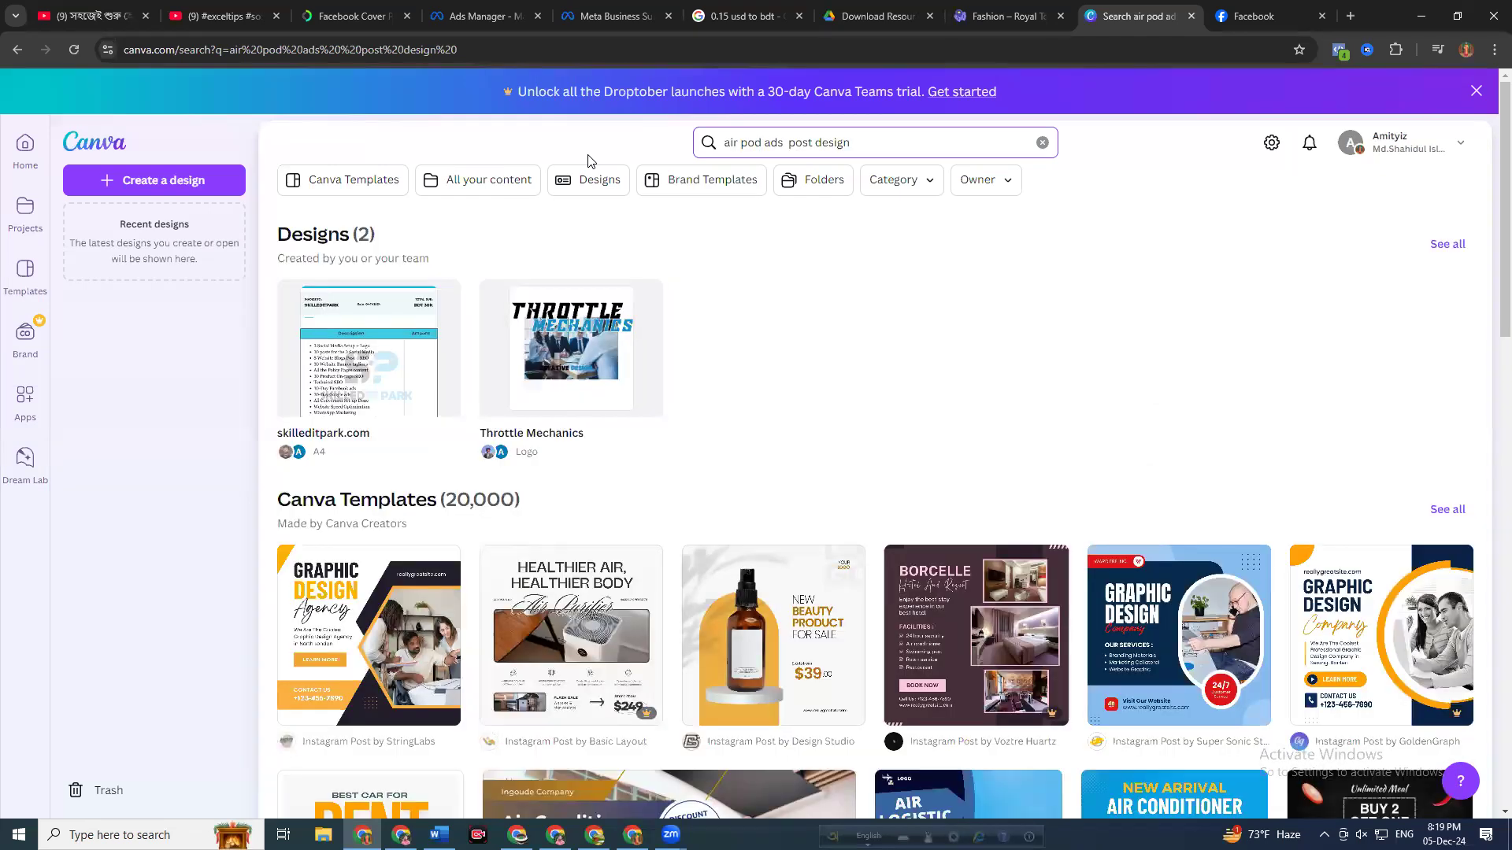
pyautogui.scroll(-3, 851, 355)
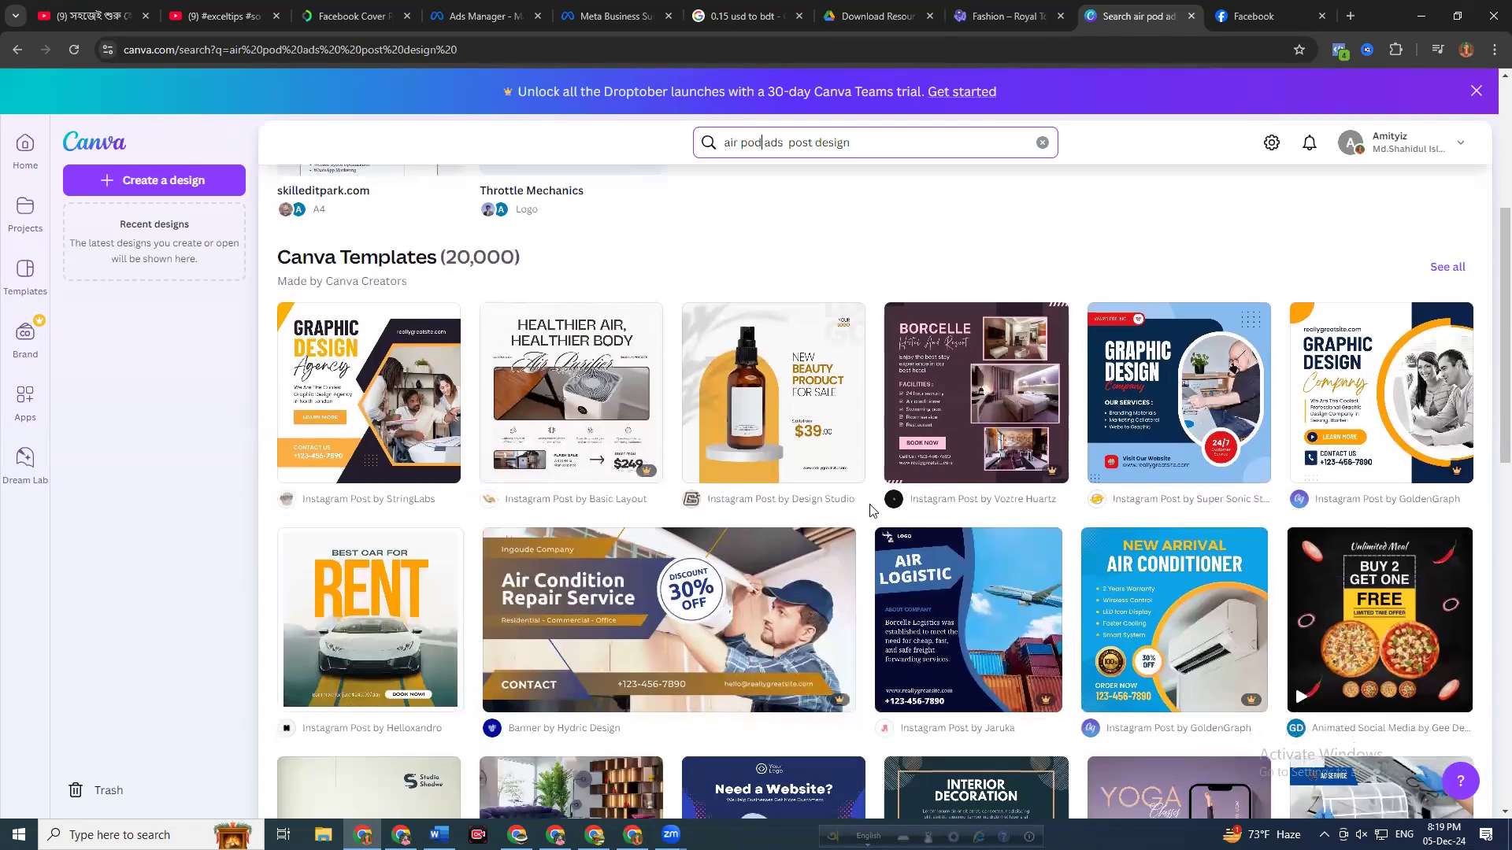
pyautogui.scroll(-9, 870, 510)
pyautogui.scroll(10, 788, 289)
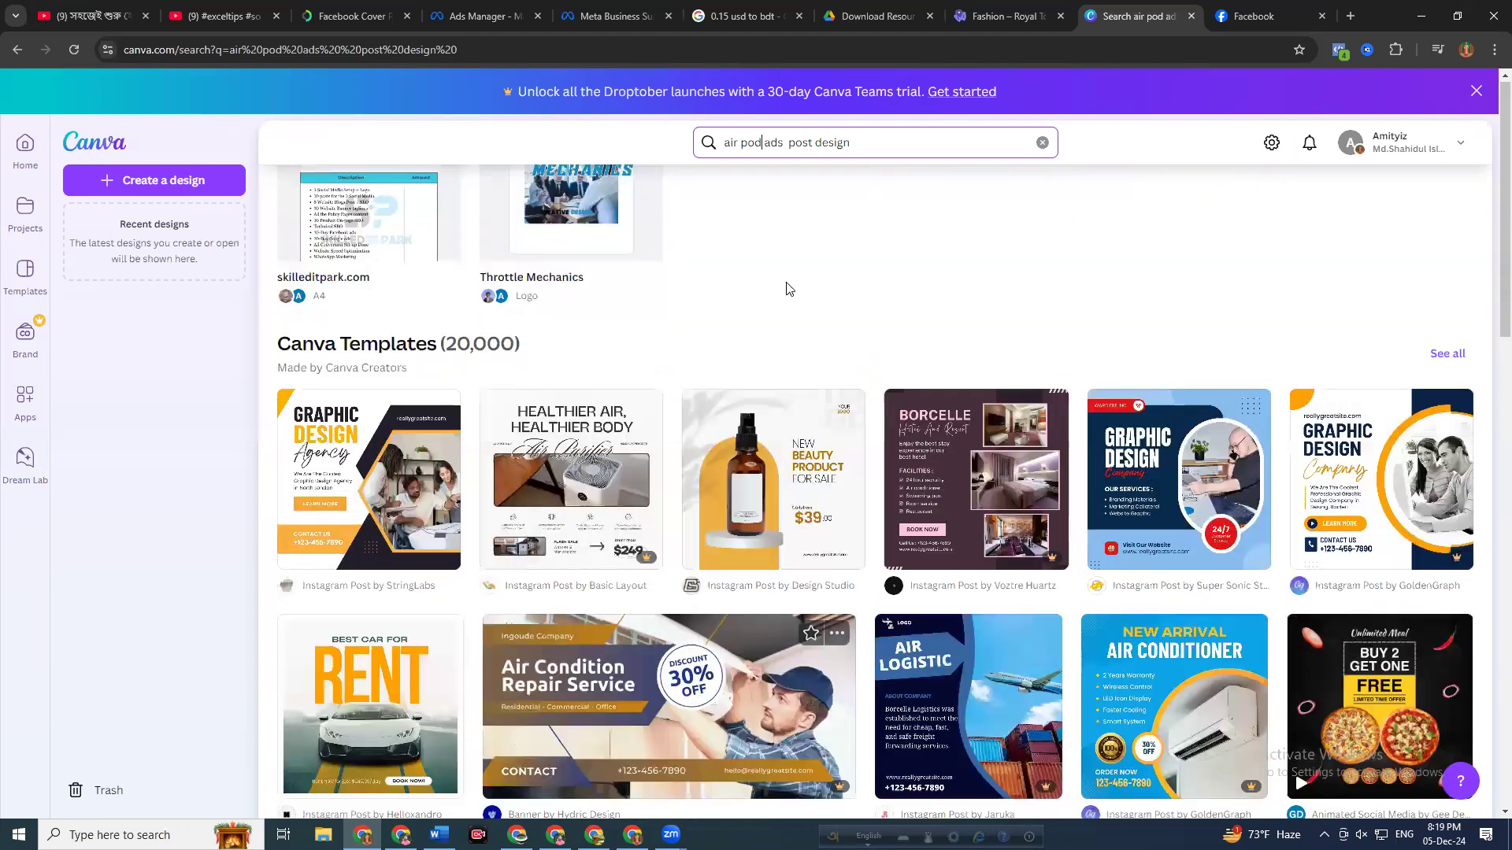
pyautogui.scroll(2, 788, 289)
# Correct the search to "airpod ads post design" and look through the templates it returns
pyautogui.click(743, 145)
pyautogui.press('BackSpace')
pyautogui.press('Return')
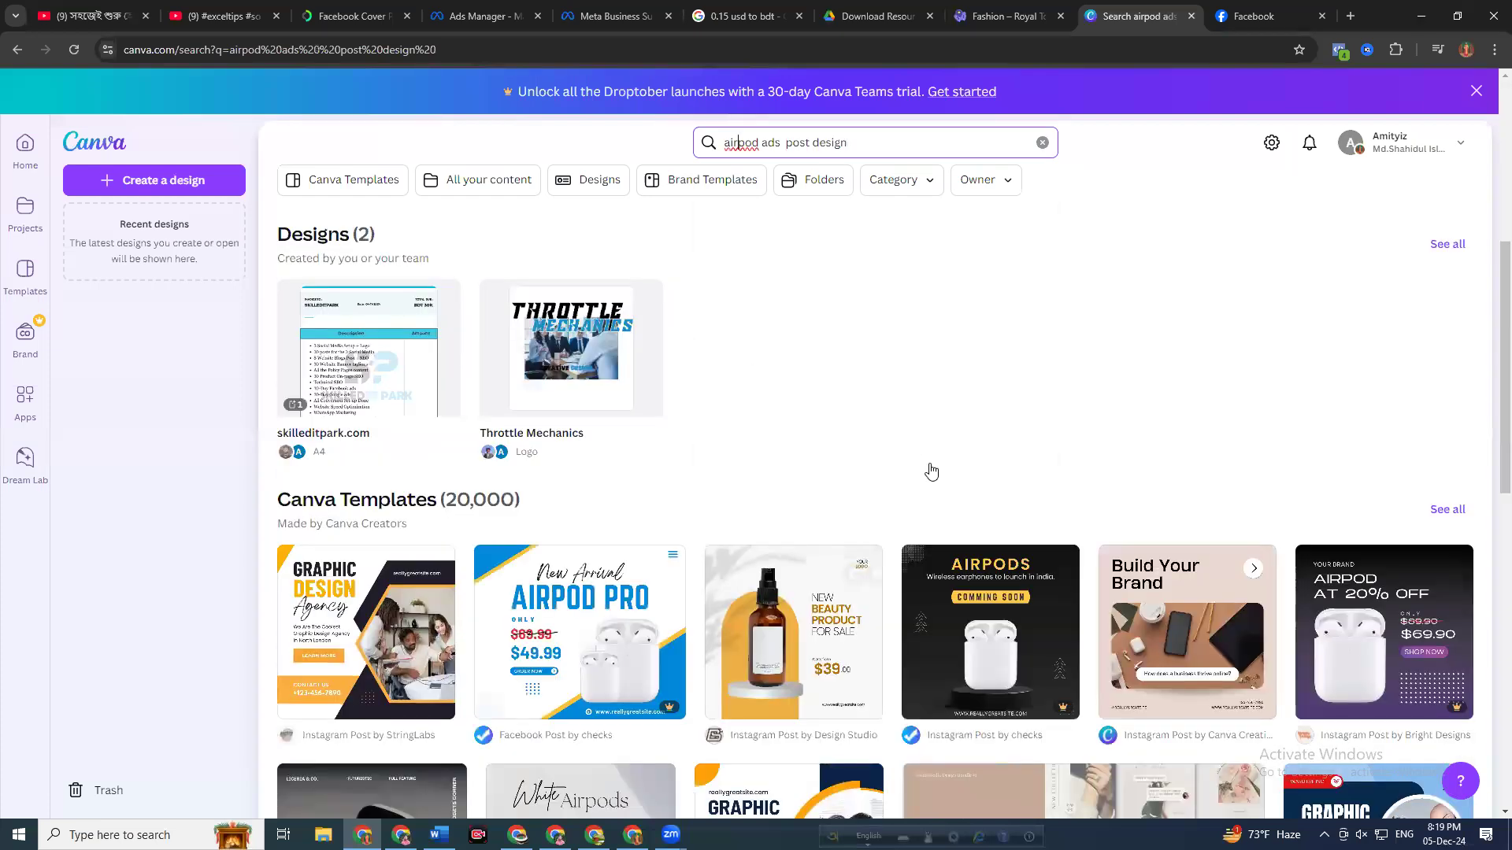
pyautogui.scroll(-5, 937, 449)
pyautogui.scroll(5, 953, 401)
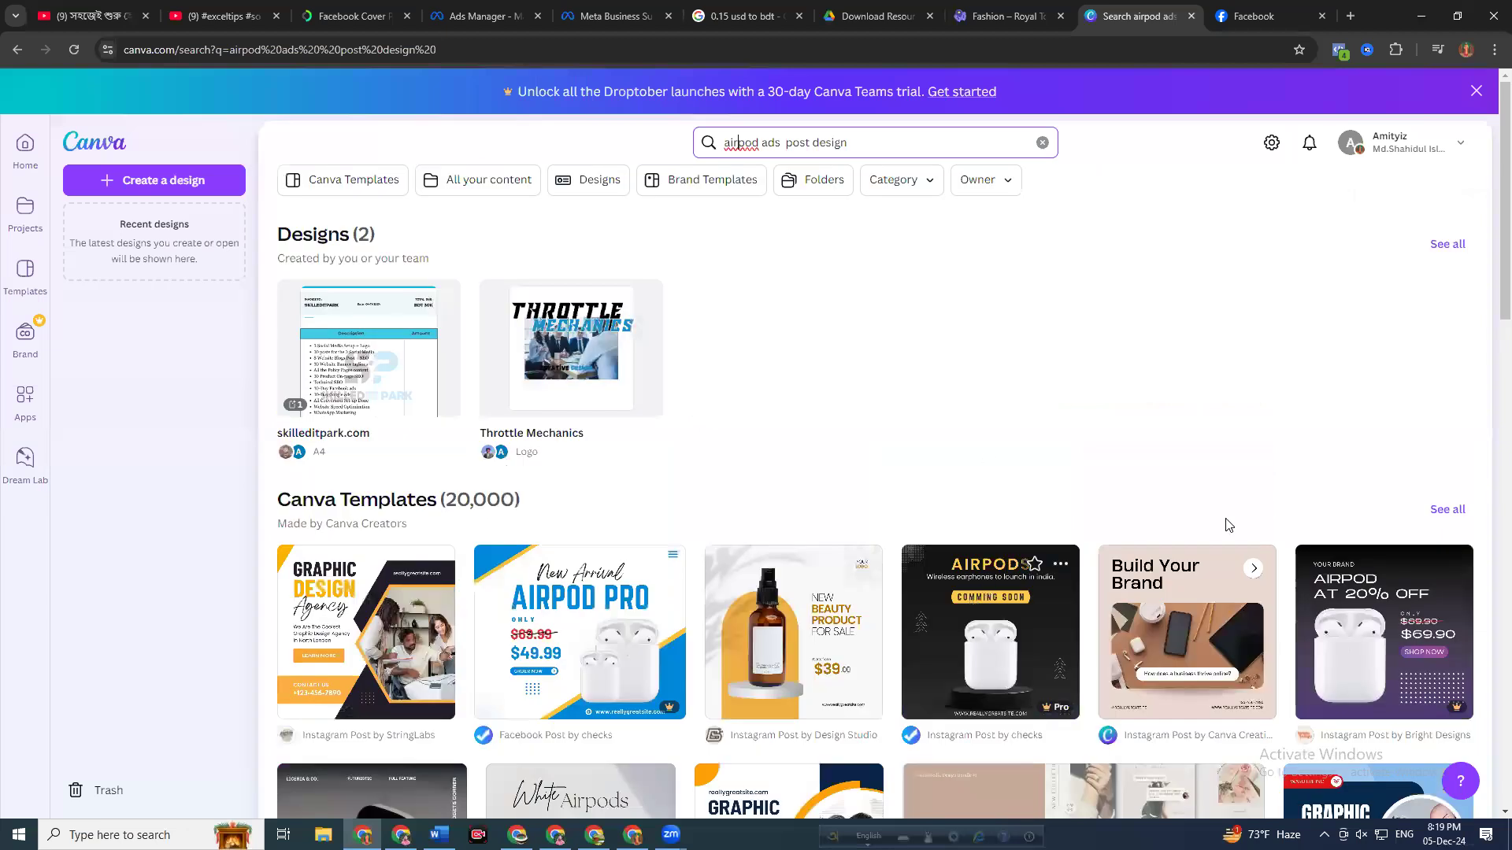
pyautogui.scroll(-3, 1171, 515)
pyautogui.scroll(-7, 1137, 516)
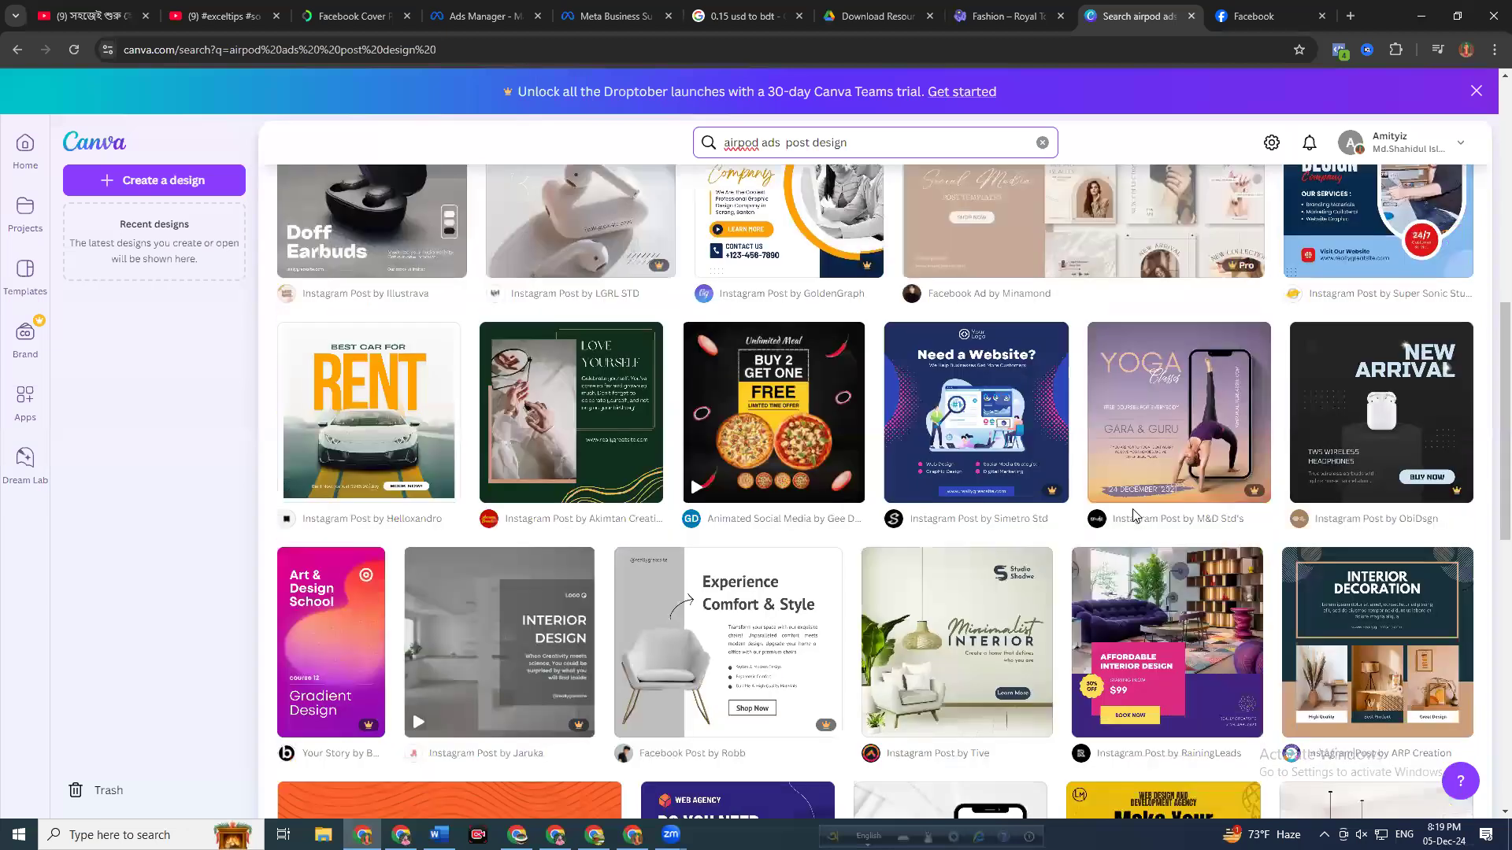
# Look through the remaining AirPods ad templates and the Magic Design suggestions beneath them
pyautogui.scroll(-1, 1310, 474)
pyautogui.scroll(-1, 968, 568)
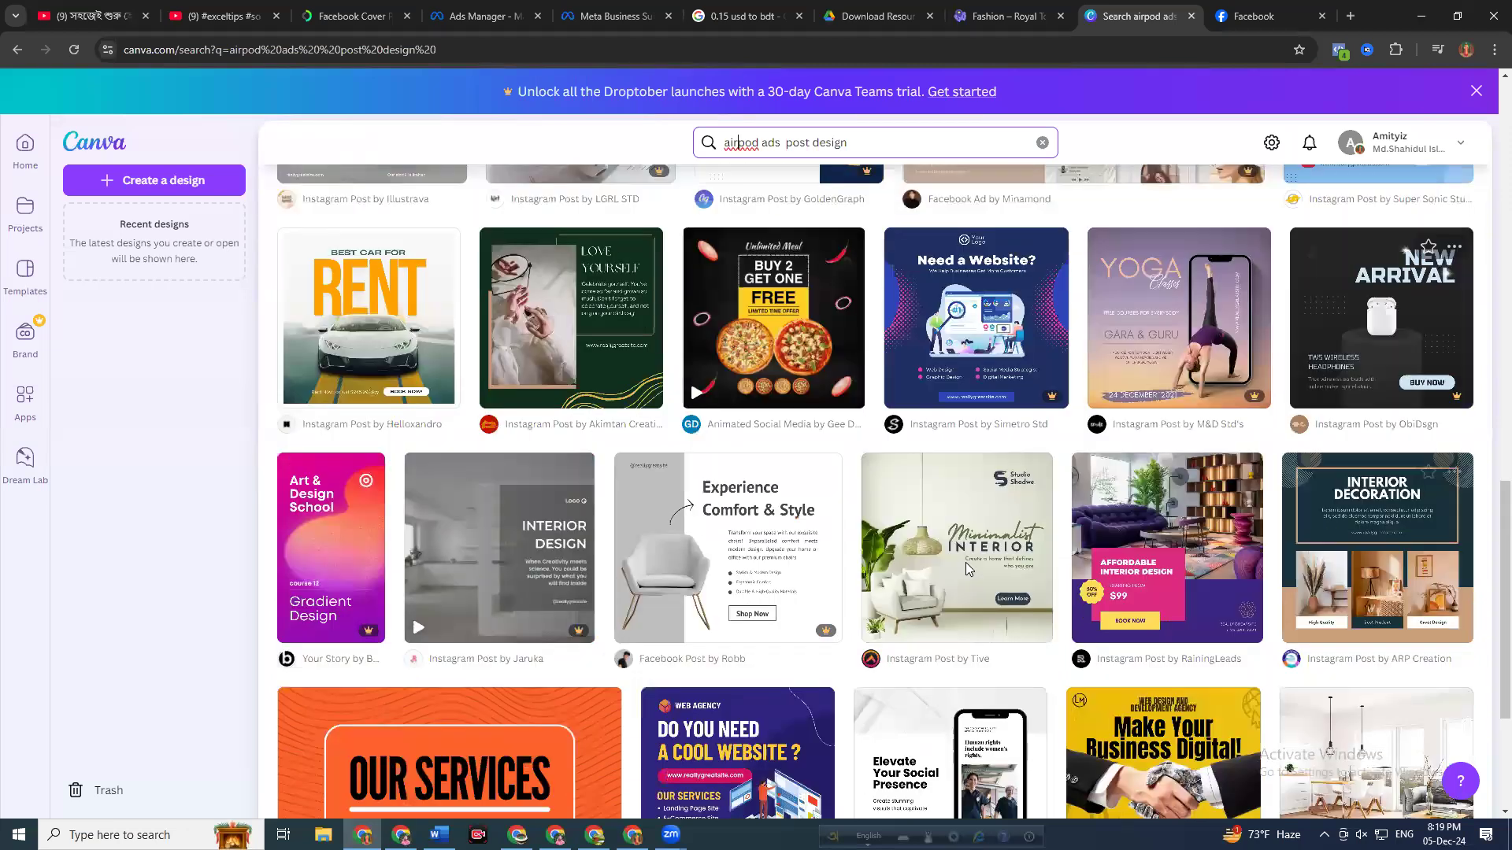
pyautogui.scroll(-5, 892, 536)
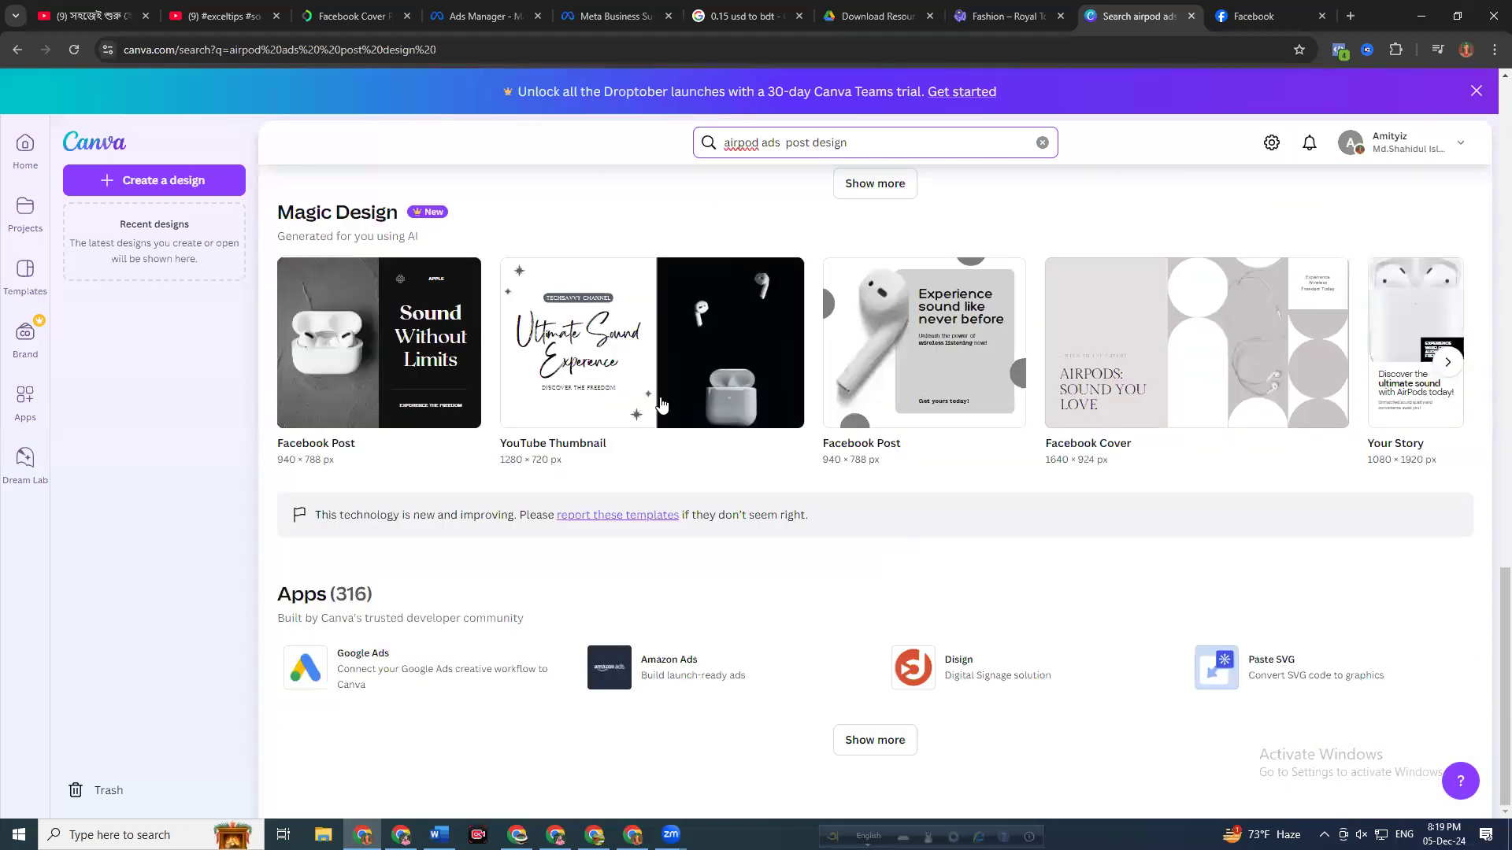
pyautogui.scroll(5, 693, 272)
# Change the search to "saree ads post design"
pyautogui.moveTo(758, 142); pyautogui.dragTo(693, 143)
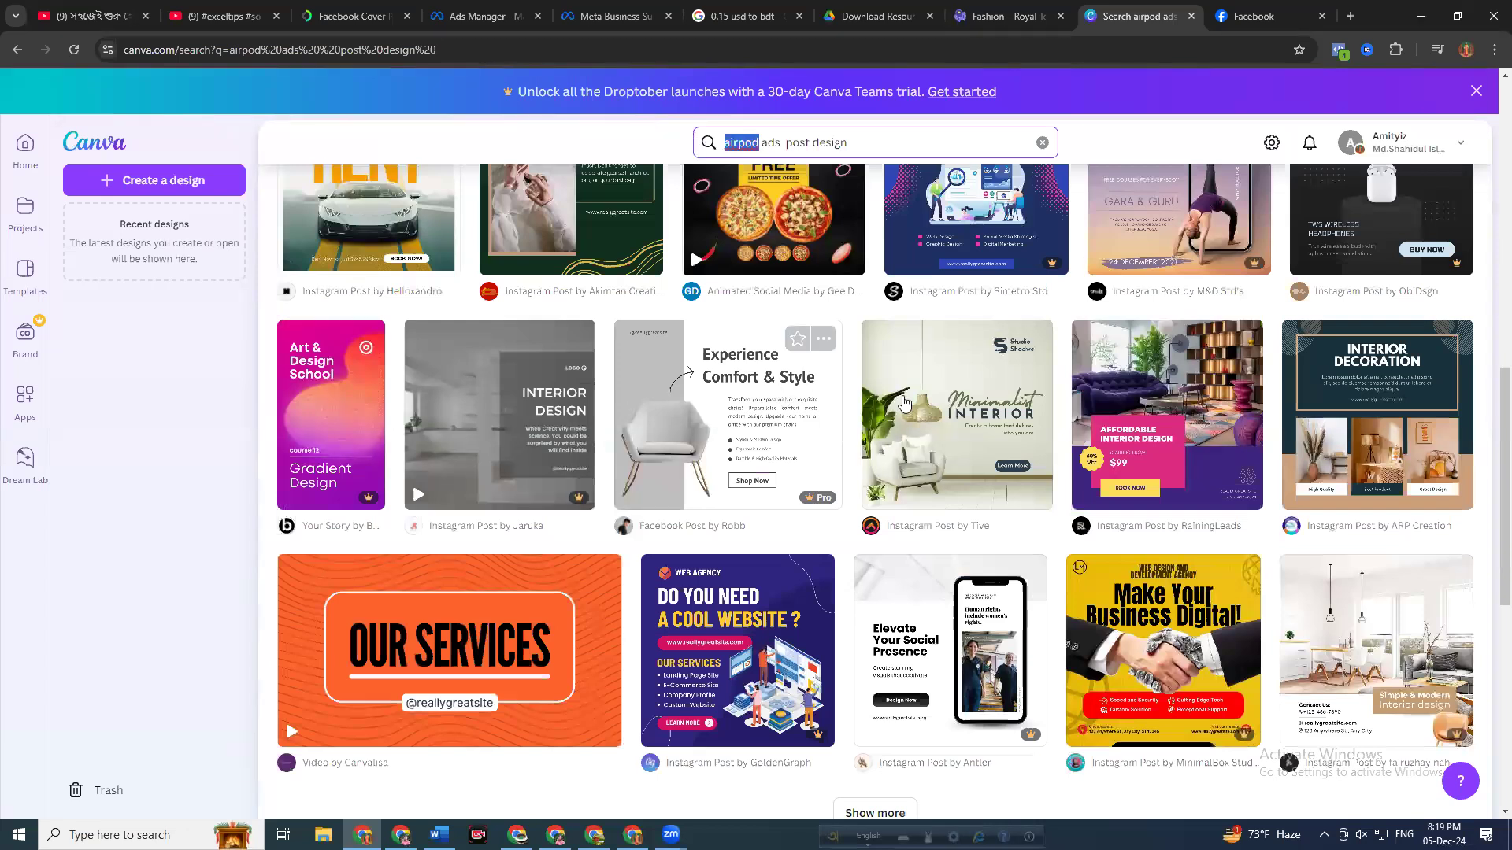
pyautogui.scroll(8, 725, 518)
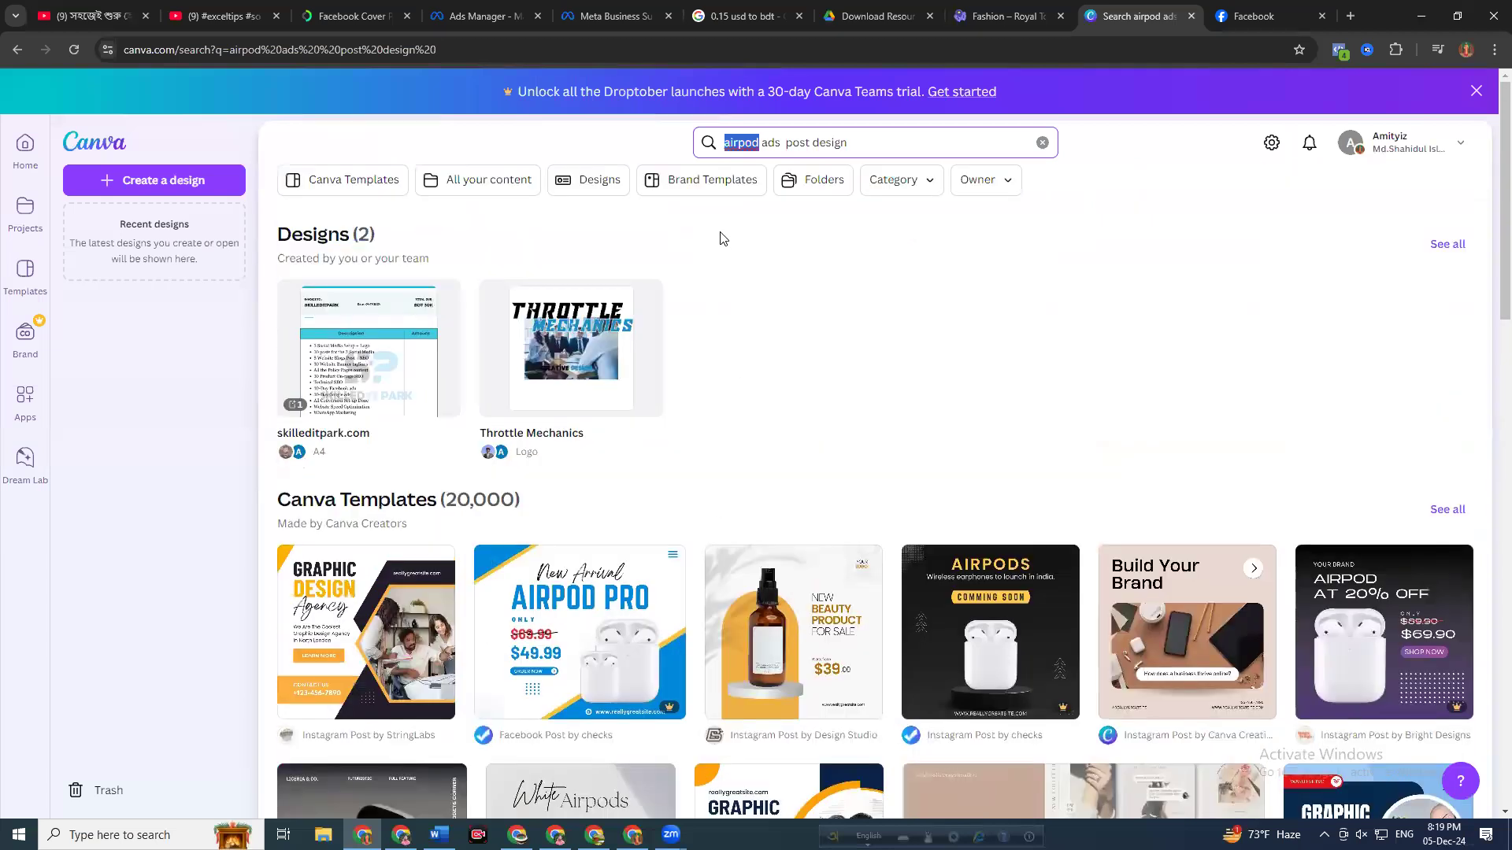
pyautogui.write('saree')
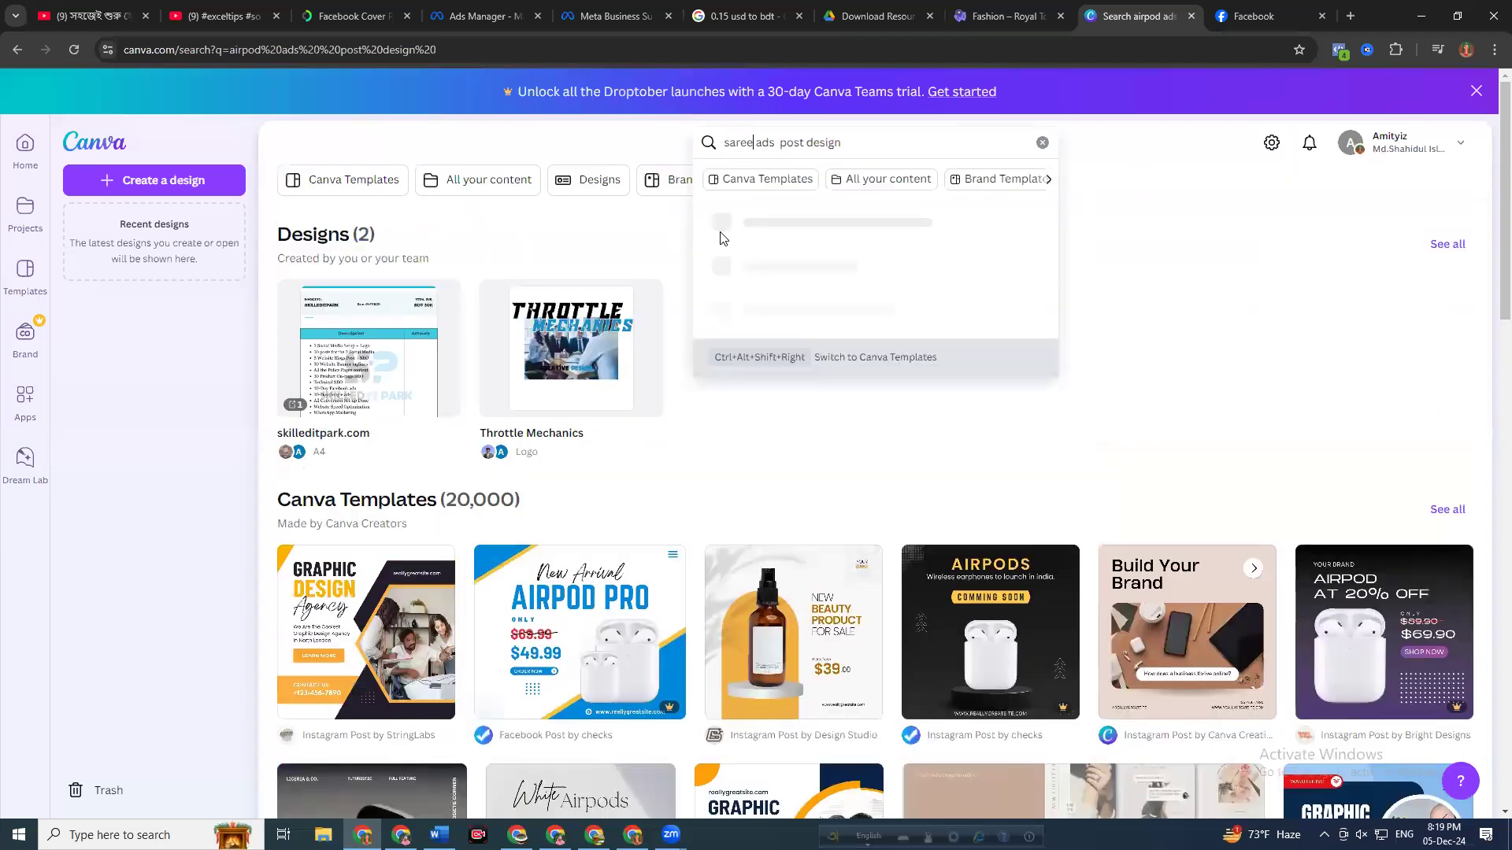
pyautogui.press('Return')
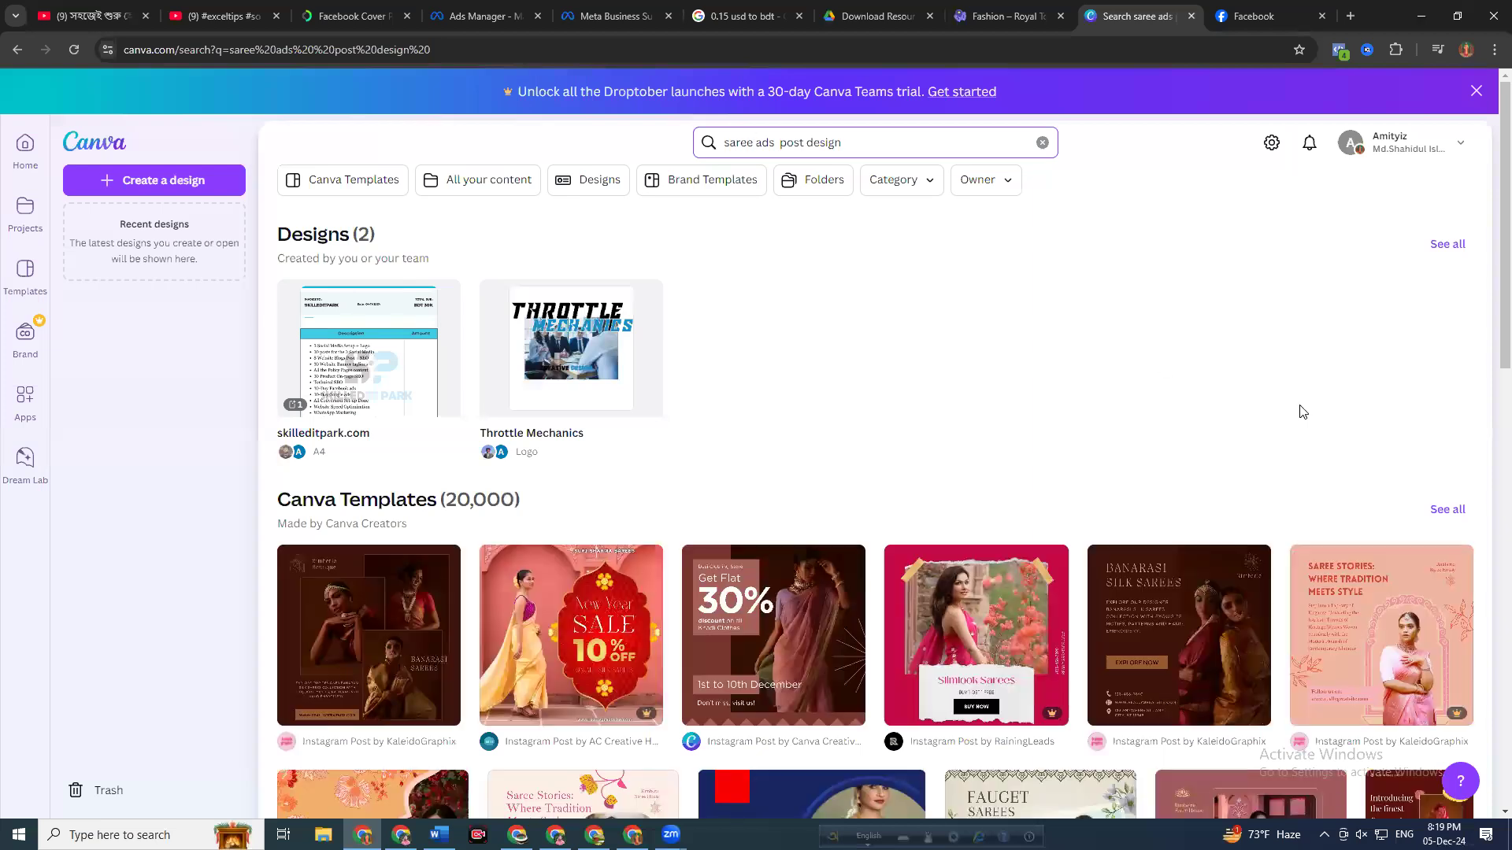
# Examine the saree ad post templates and the Magic Design suggestions listed under them
pyautogui.scroll(-3, 797, 496)
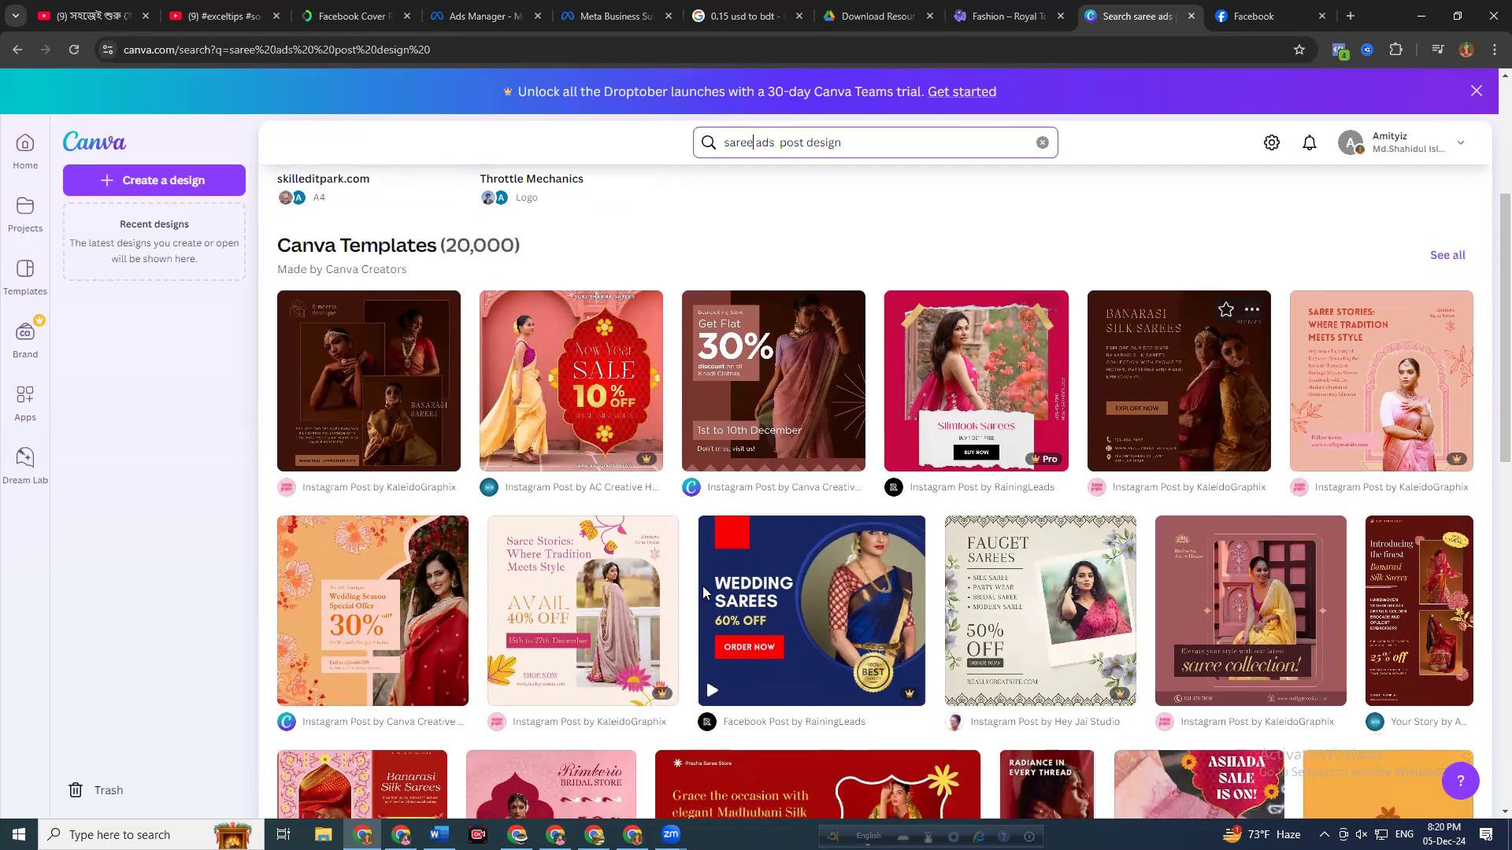
pyautogui.scroll(-1, 702, 586)
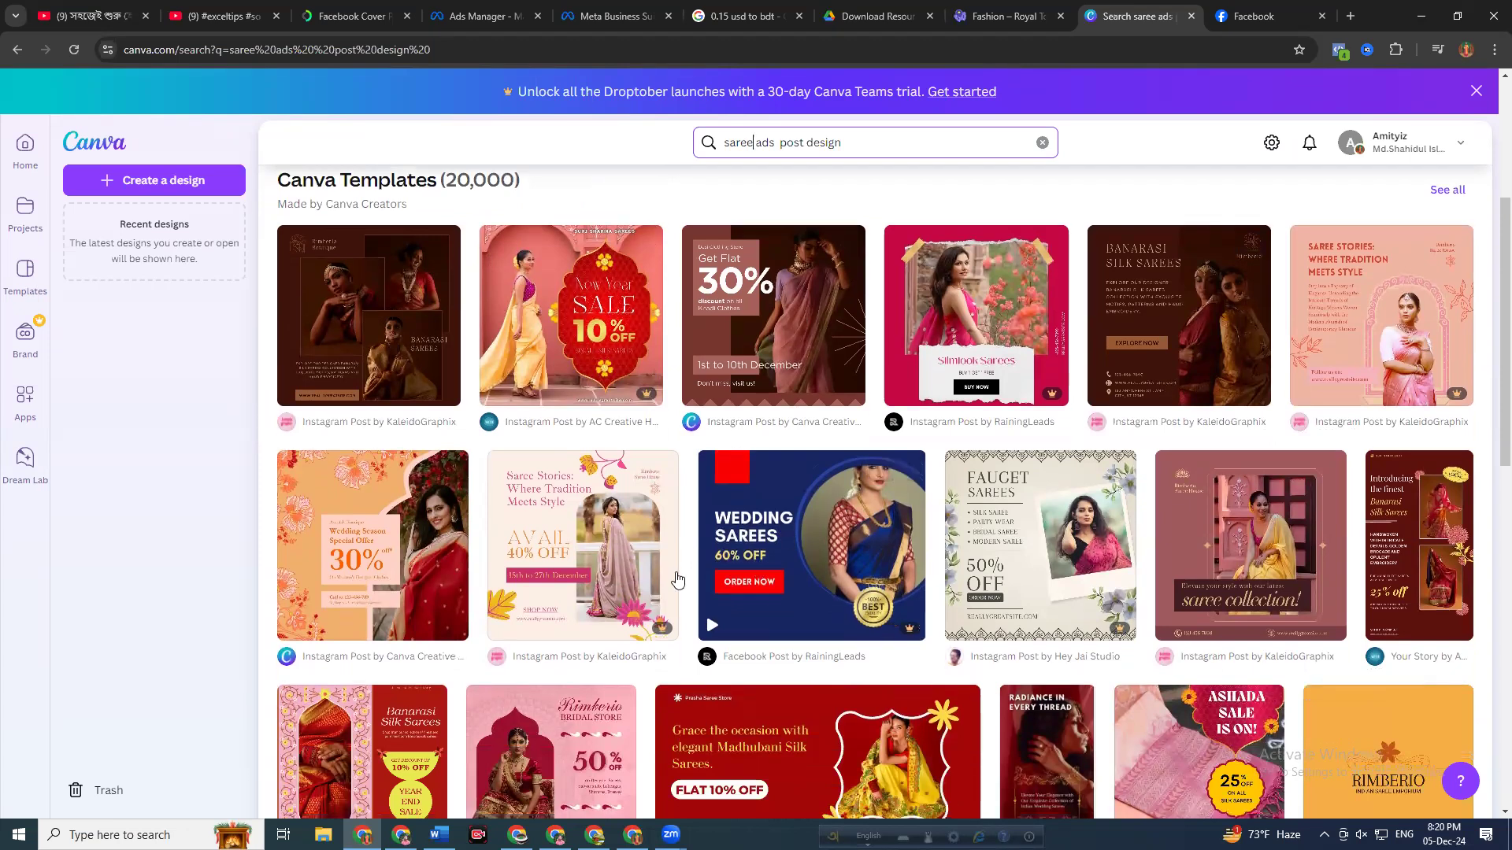
pyautogui.scroll(-8, 685, 575)
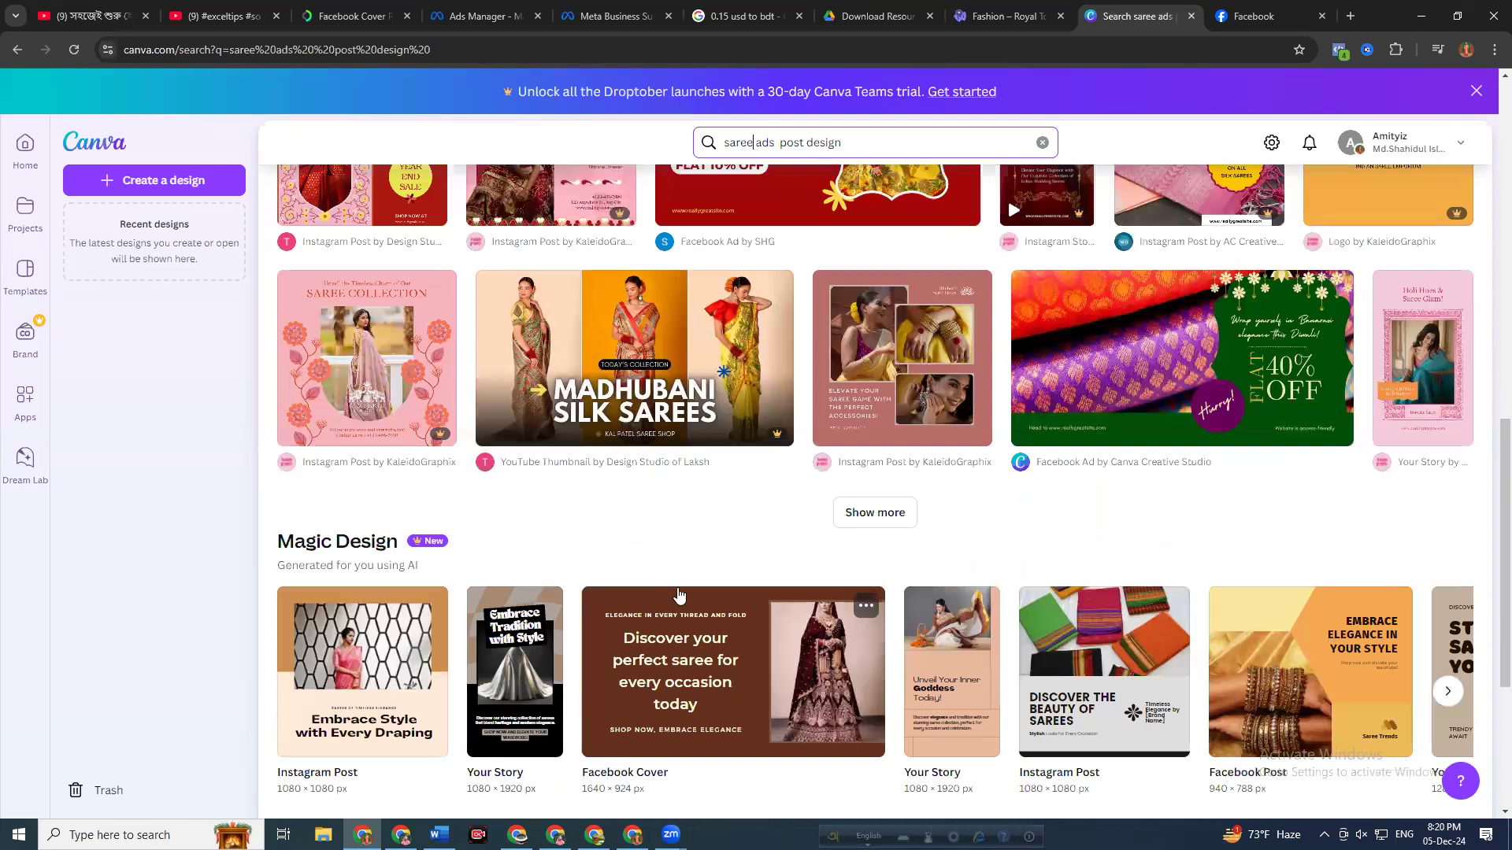
pyautogui.scroll(-4, 582, 610)
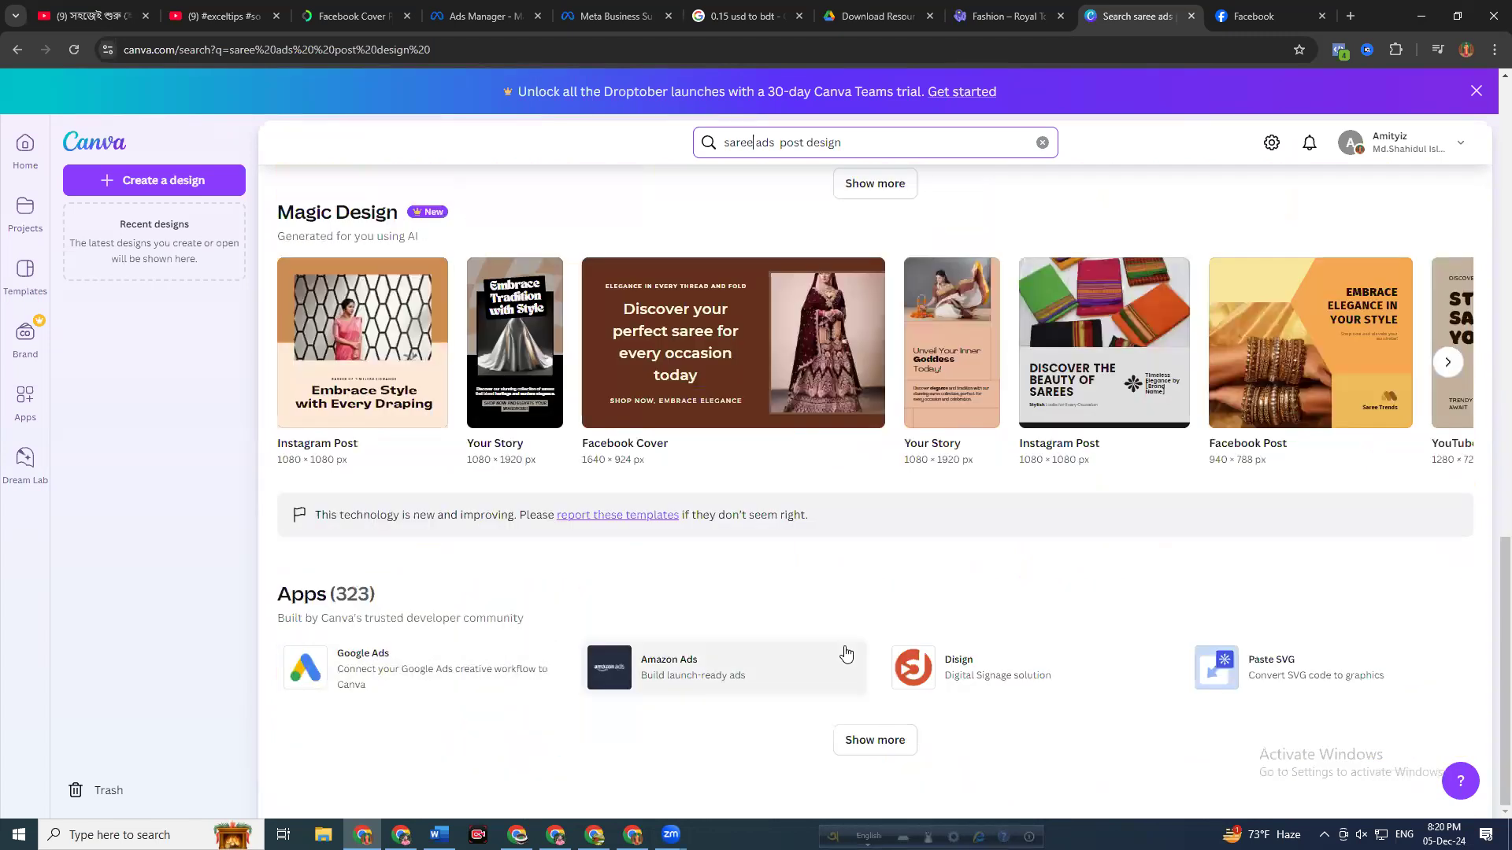
pyautogui.scroll(4, 737, 650)
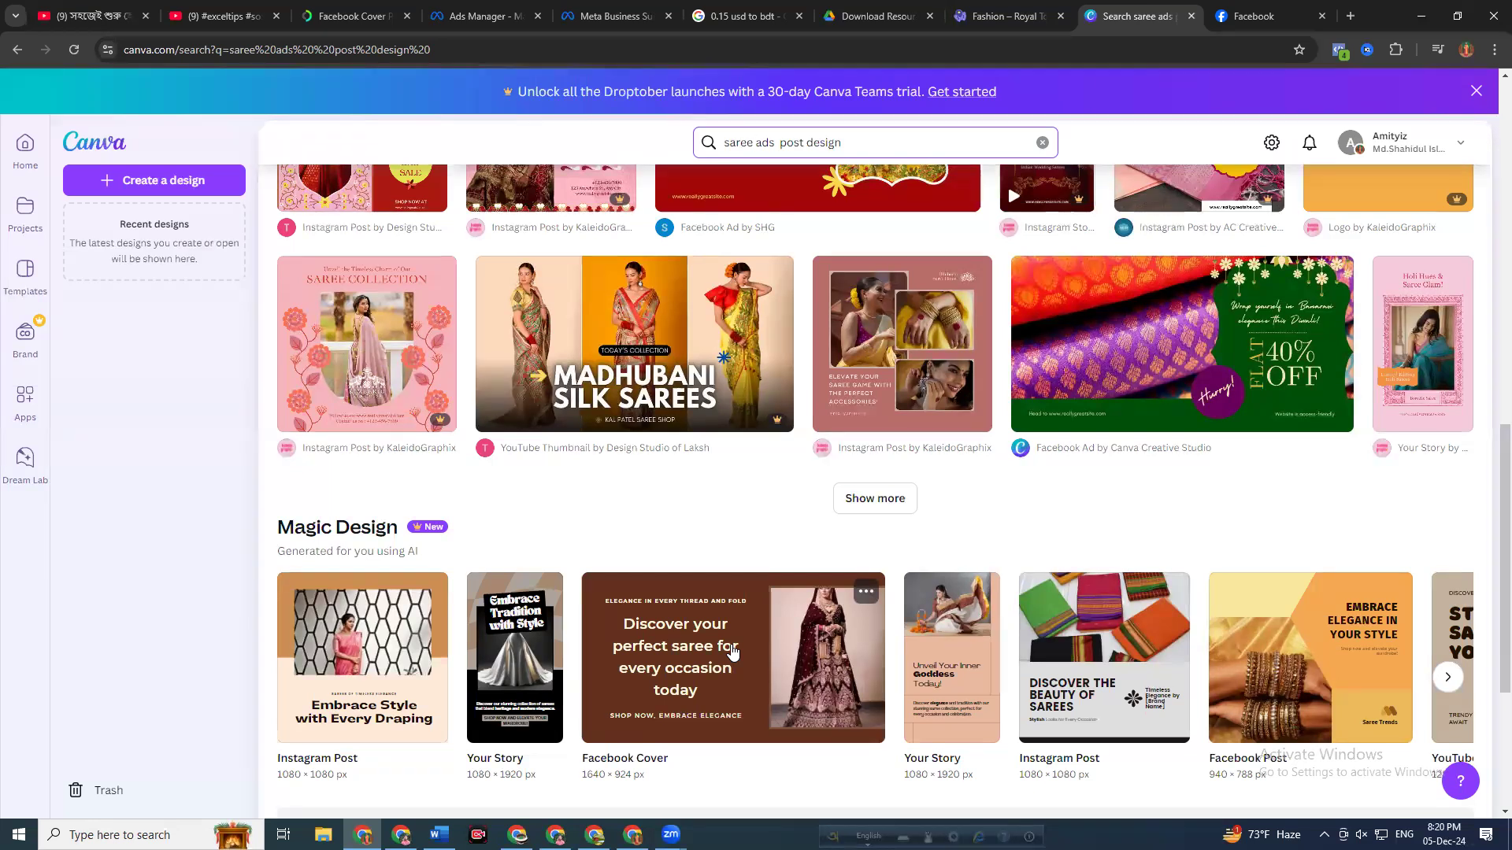
pyautogui.scroll(-4, 577, 747)
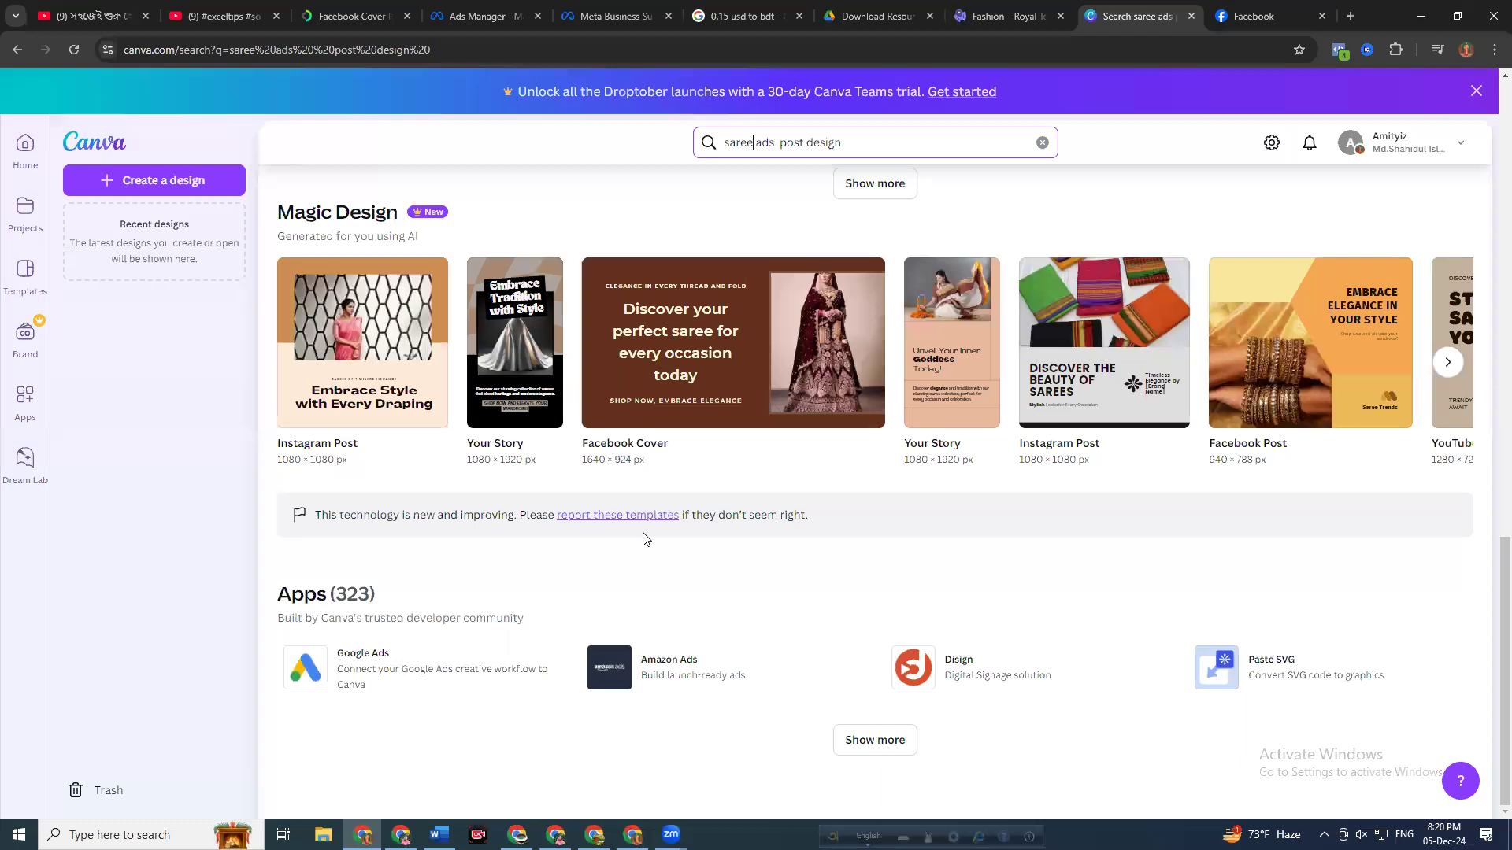
pyautogui.scroll(7, 630, 520)
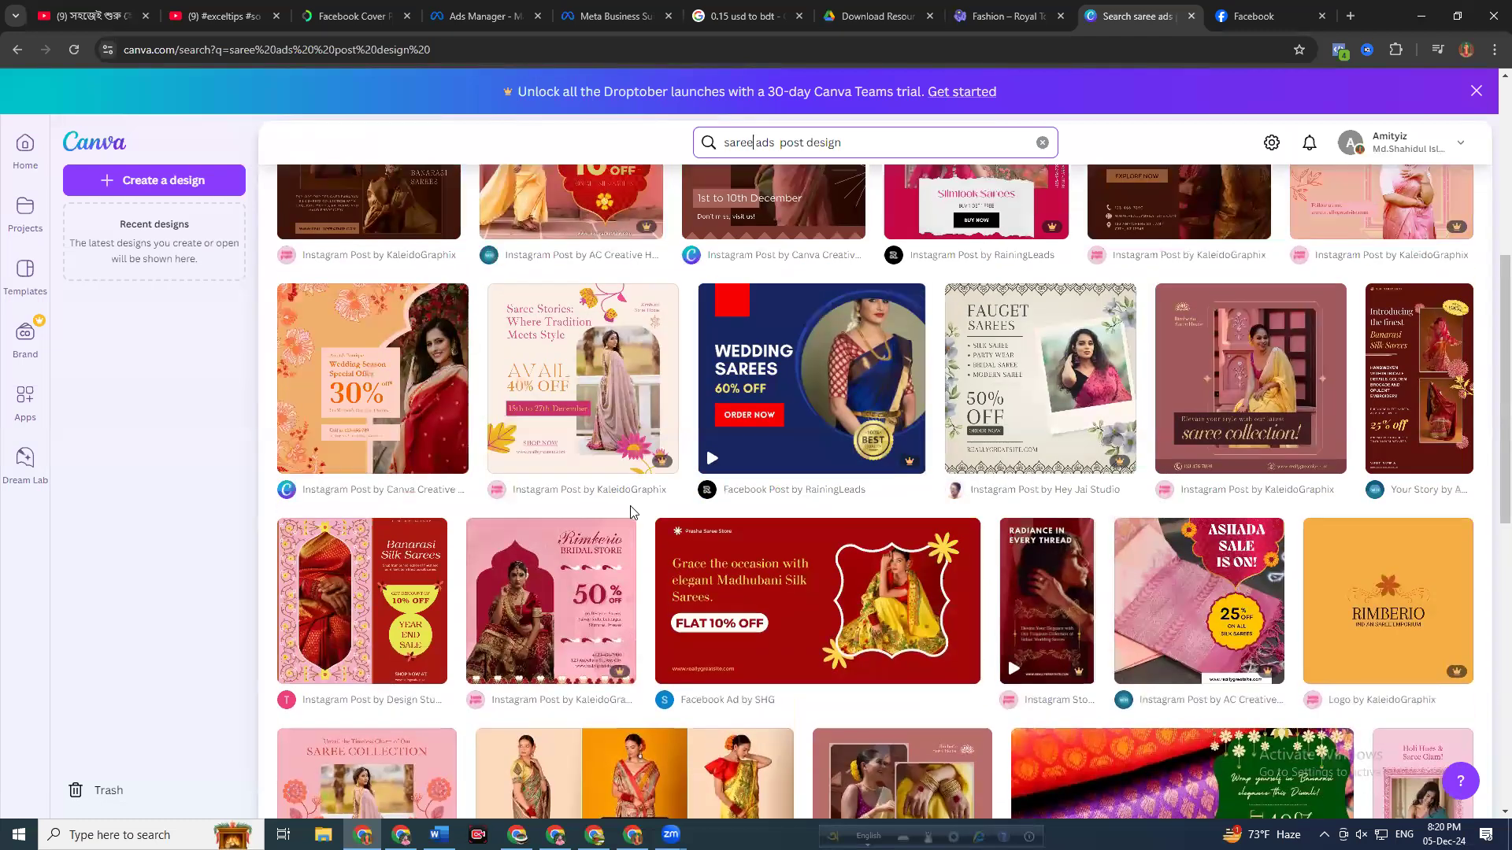
pyautogui.scroll(6, 629, 512)
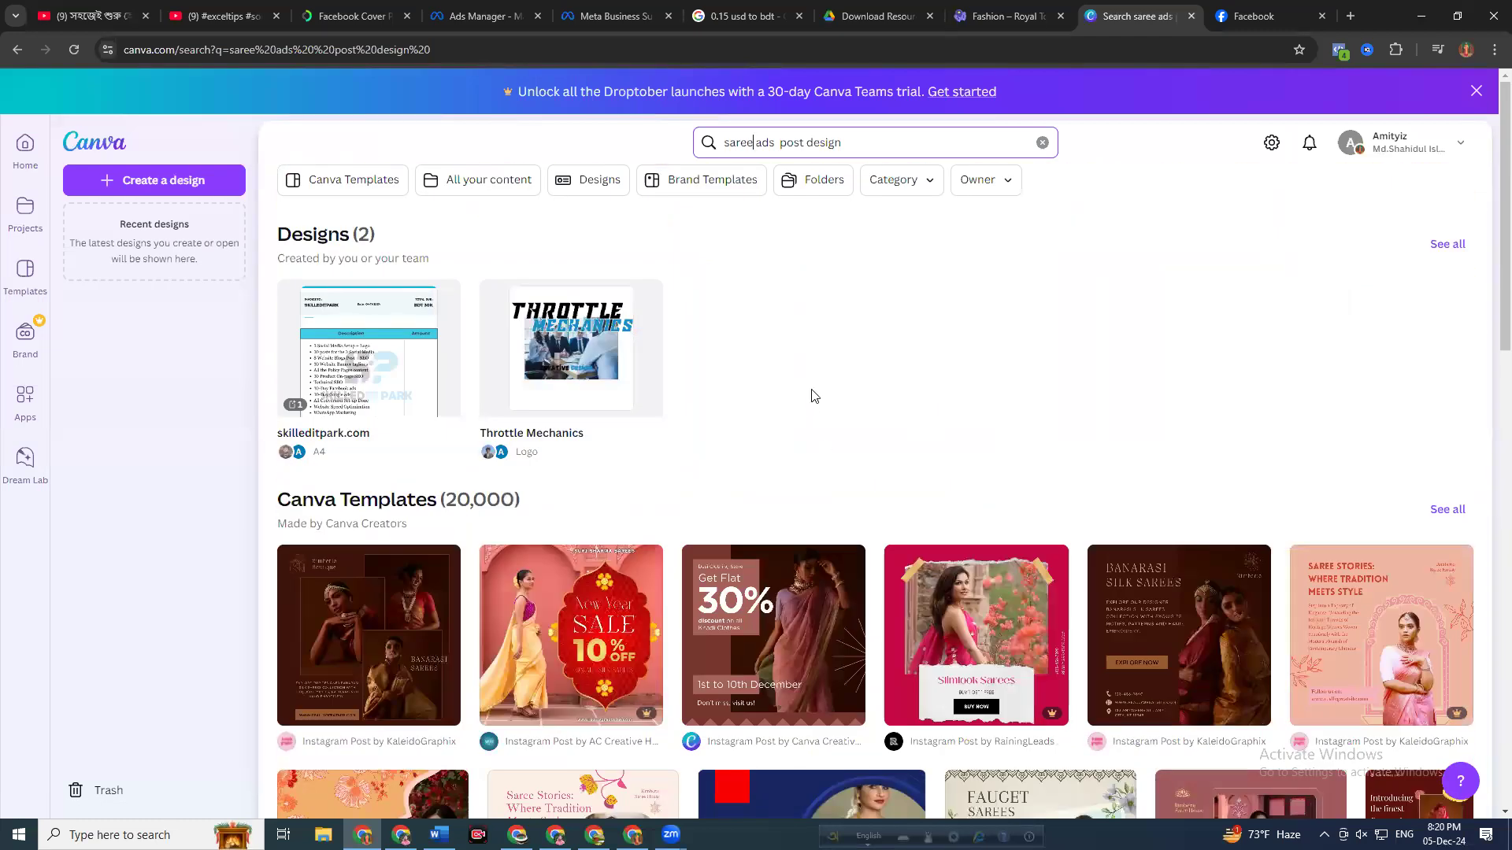
# Change the search to "threepices ads post design" and browse the templates it returns
pyautogui.click(761, 146)
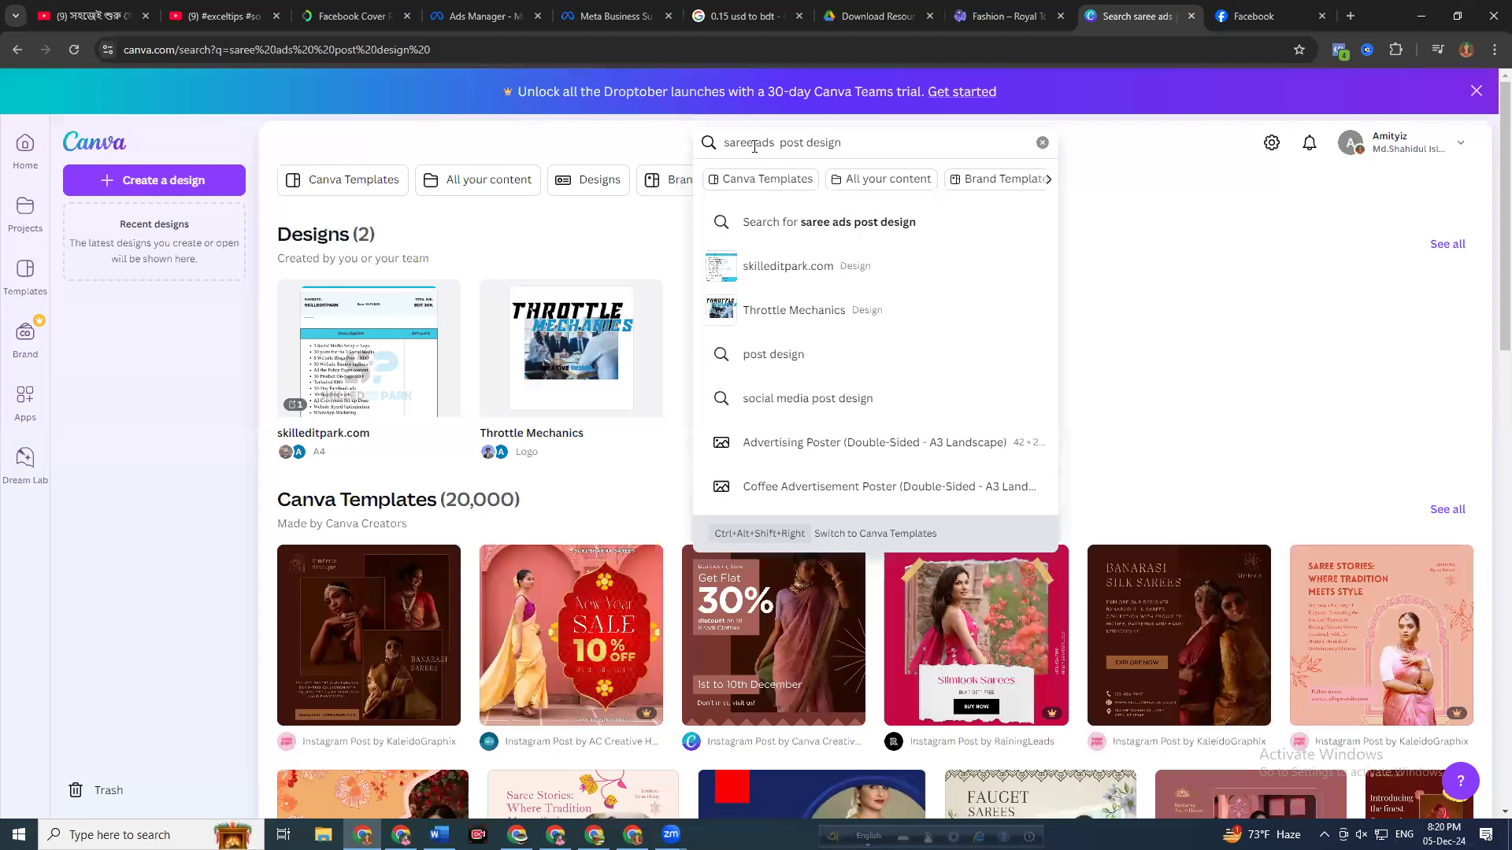
pyautogui.doubleClick(745, 147)
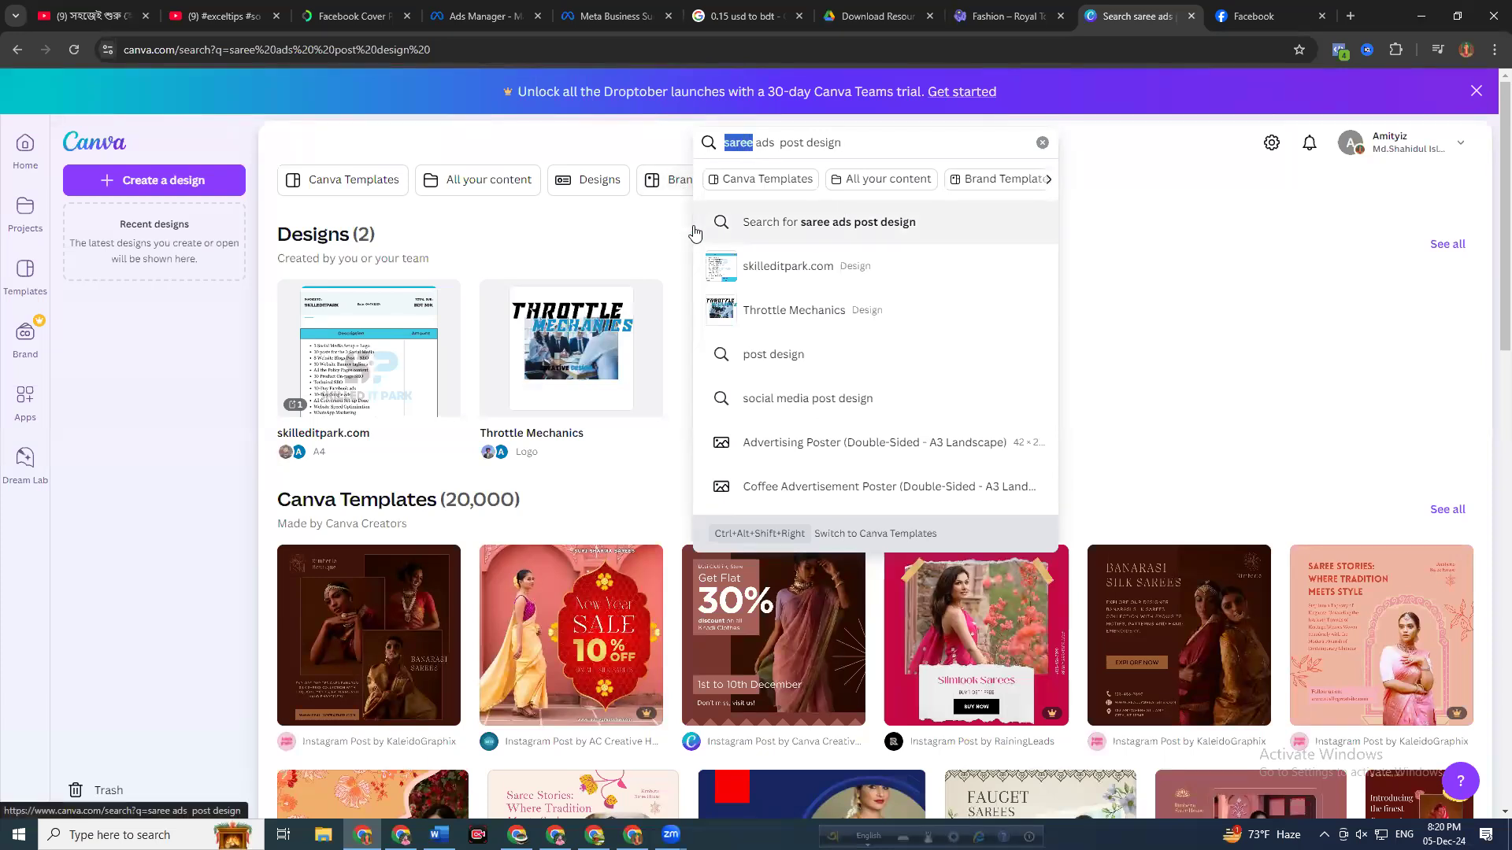
pyautogui.press('BackSpace')
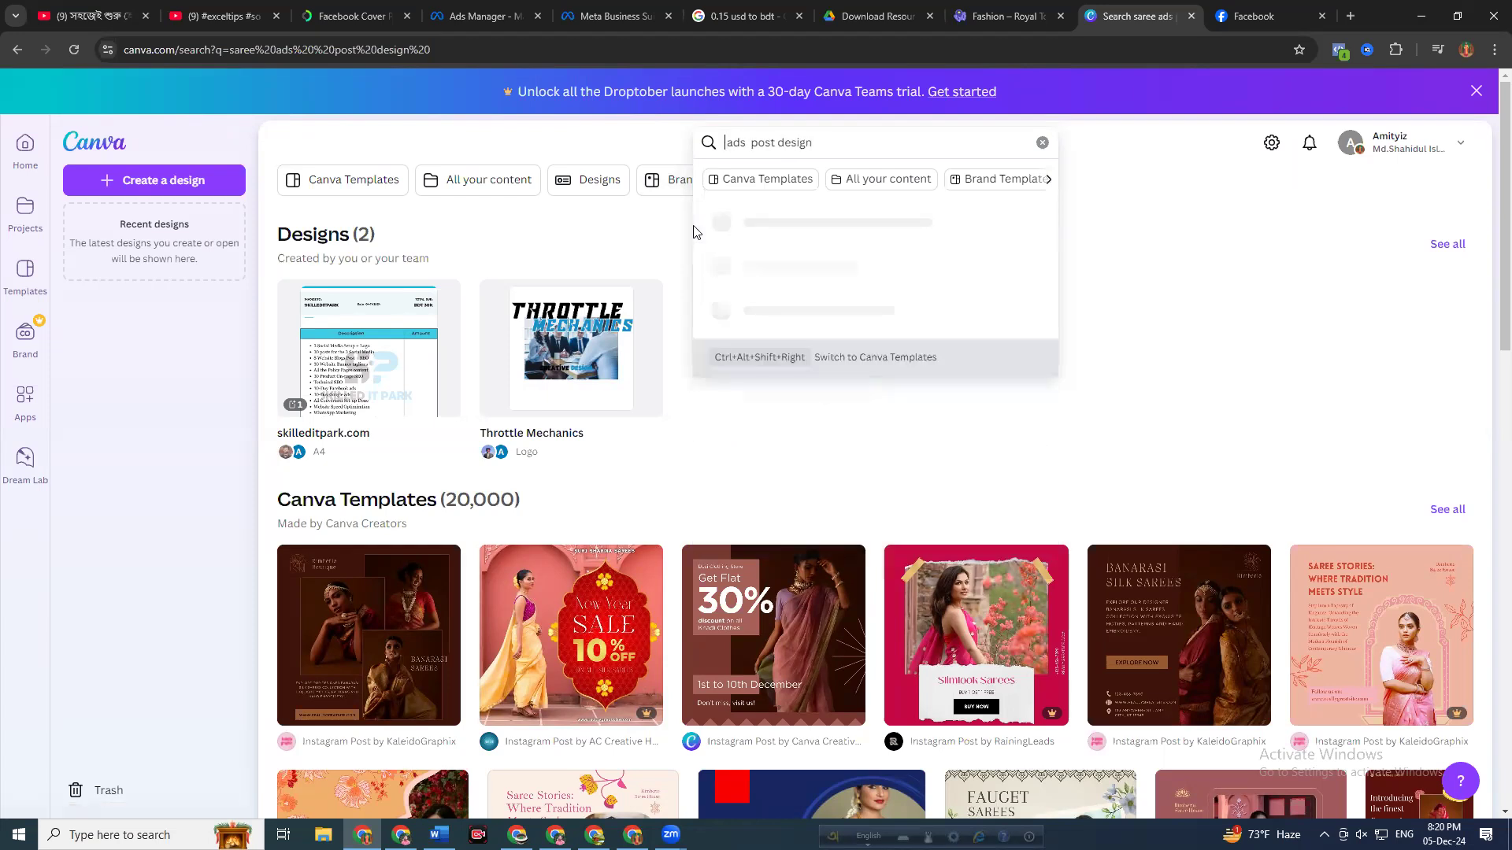
pyautogui.write('three')
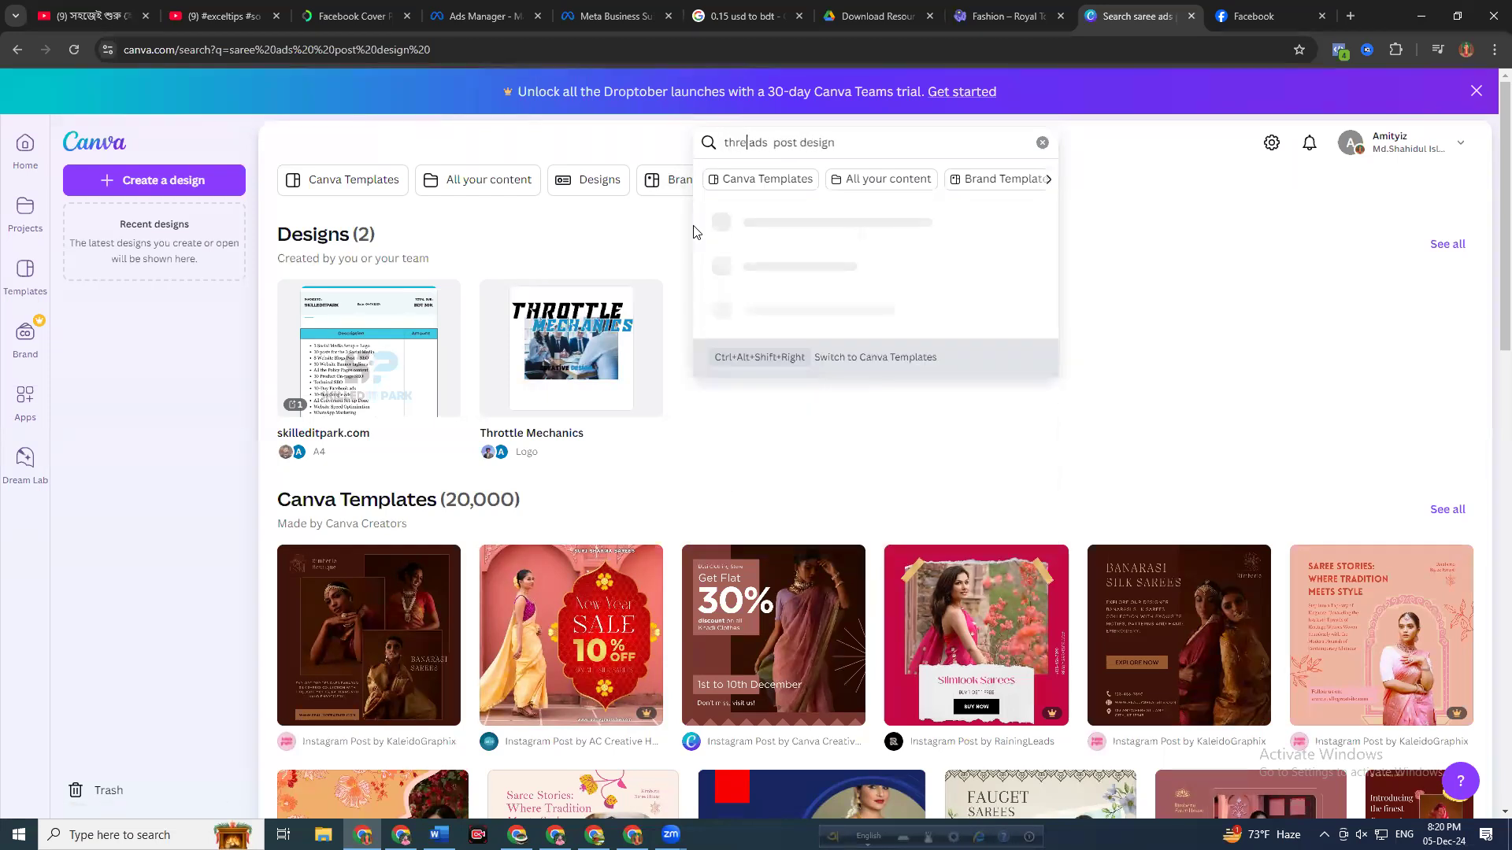
pyautogui.press('Return')
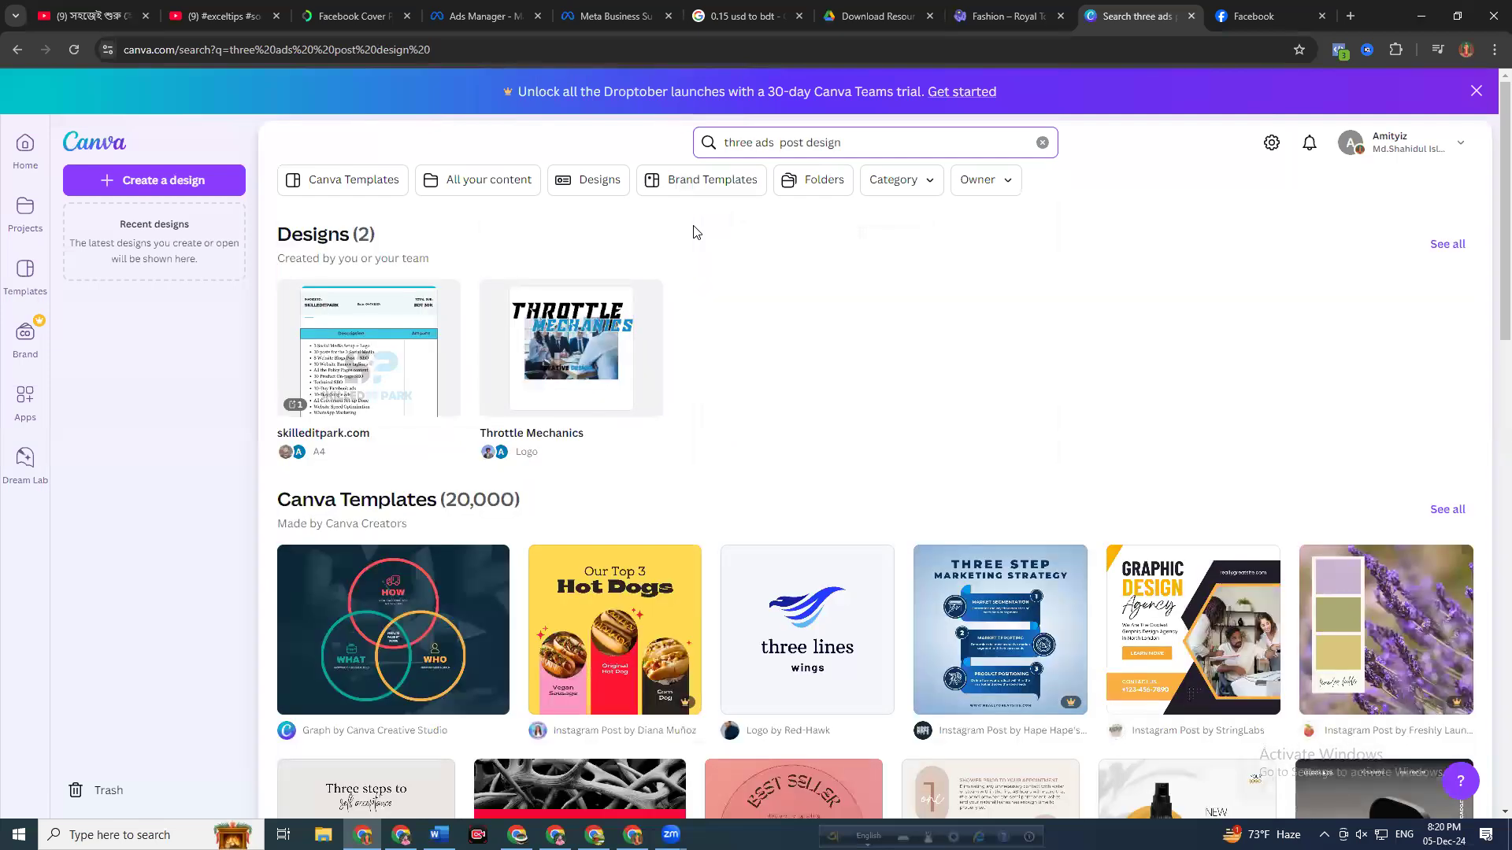
pyautogui.write('pices')
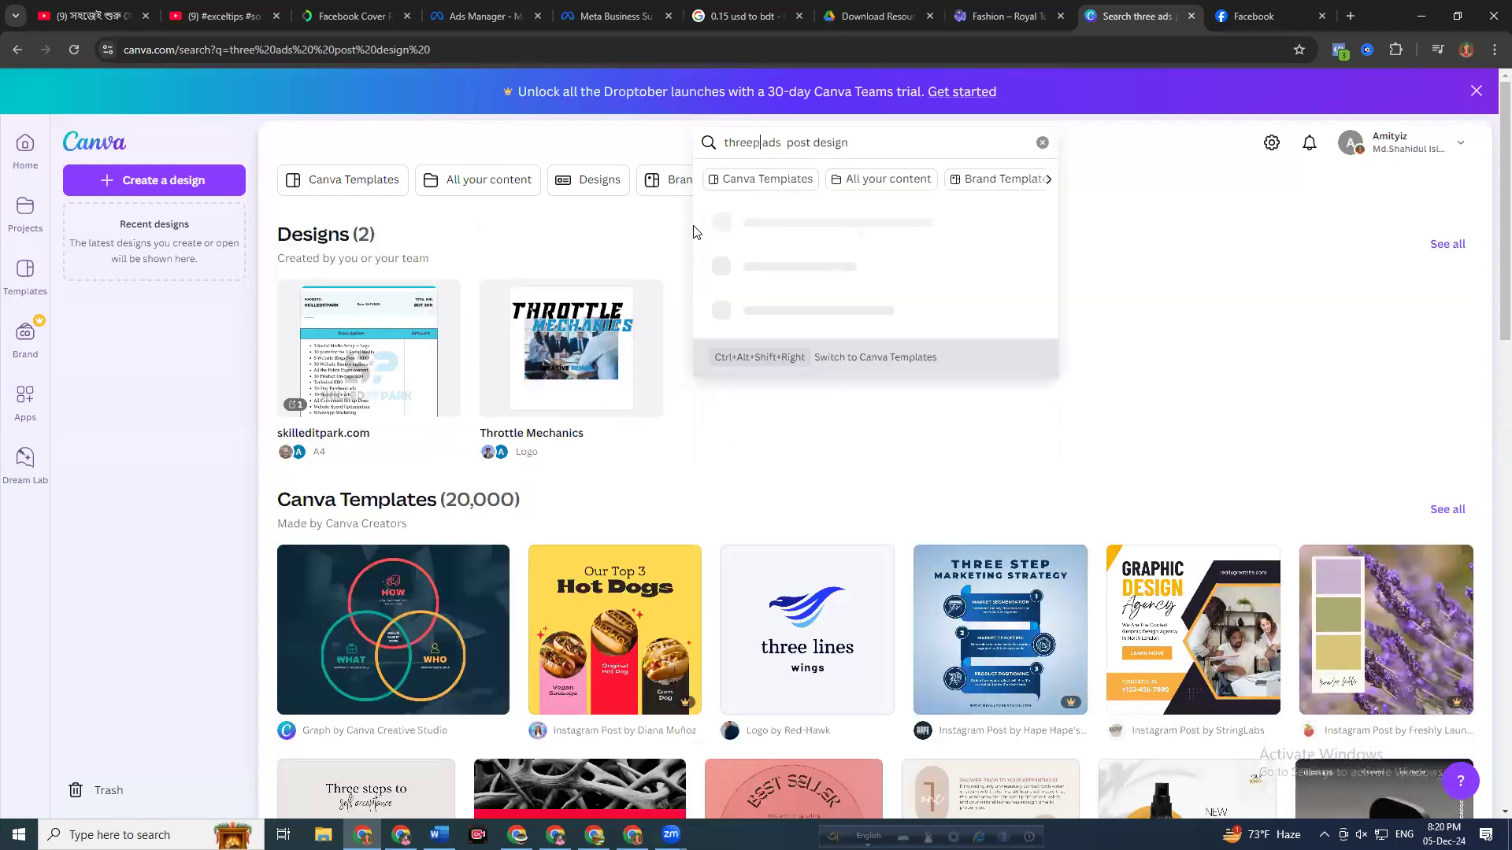
pyautogui.press('Return')
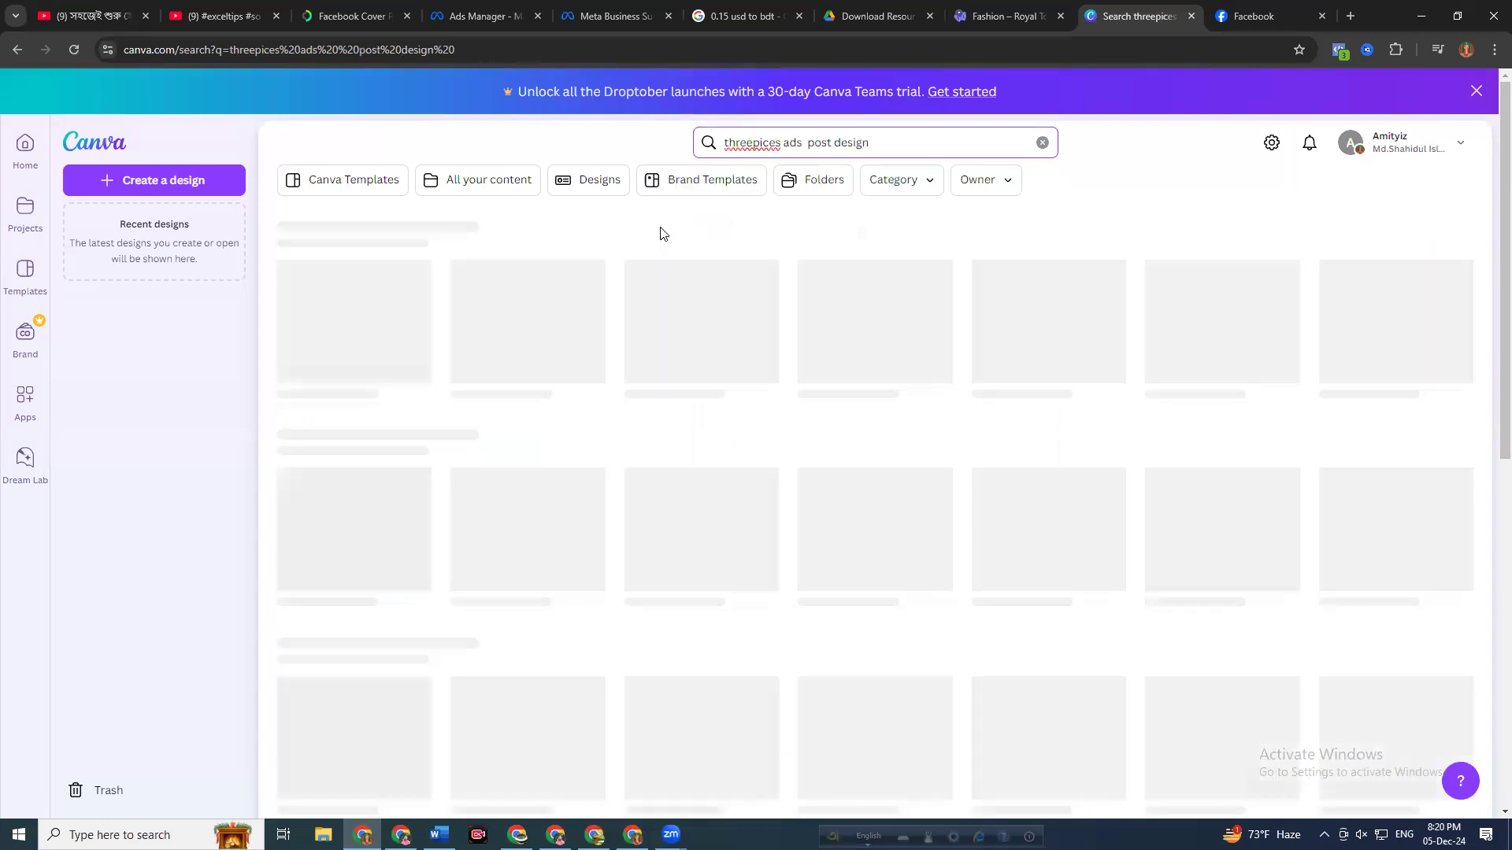
pyautogui.scroll(-10, 937, 445)
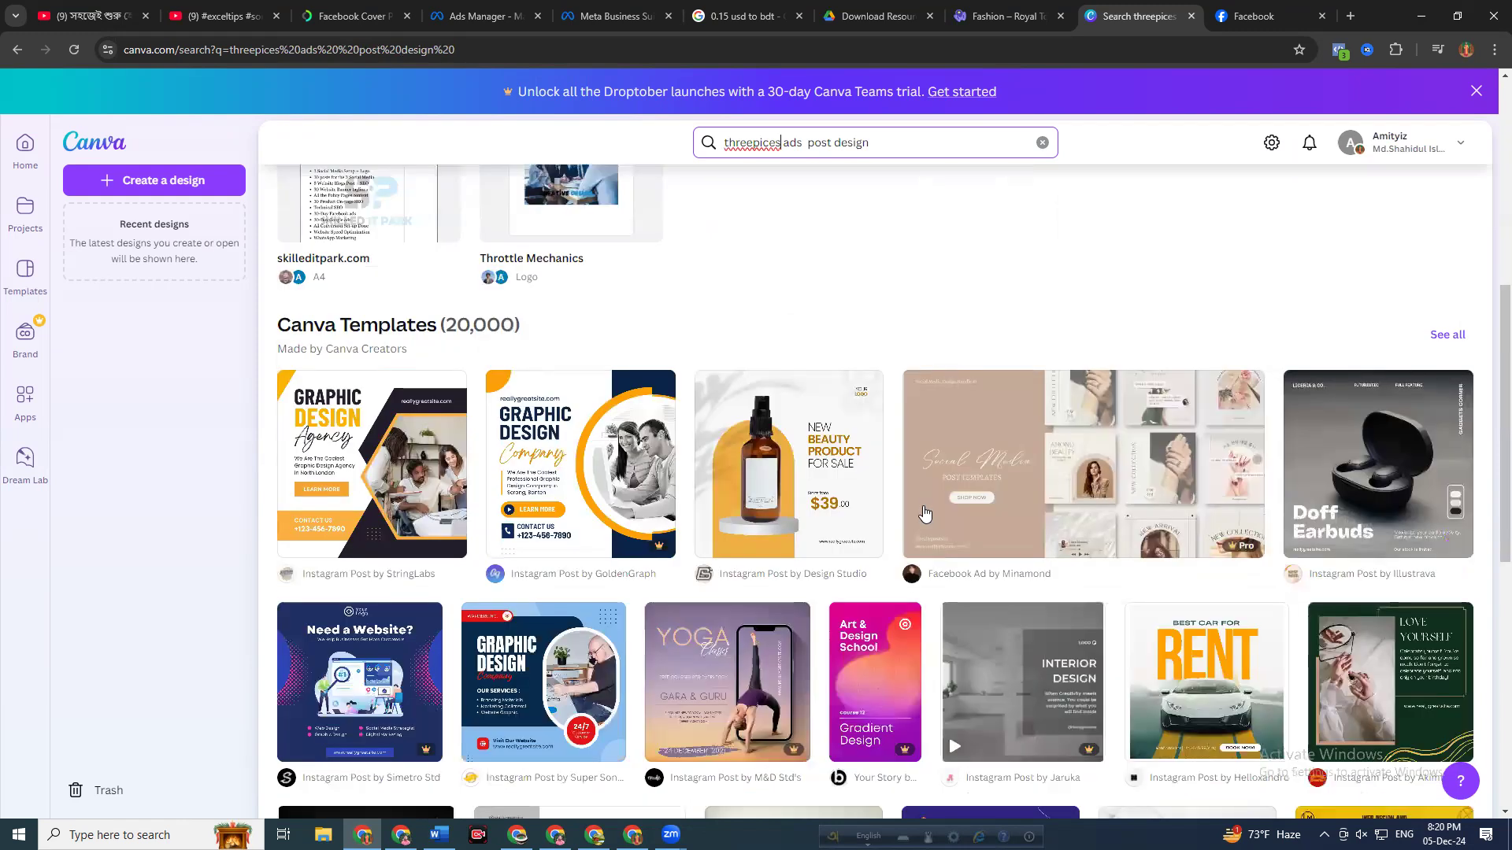
pyautogui.scroll(3, 747, 412)
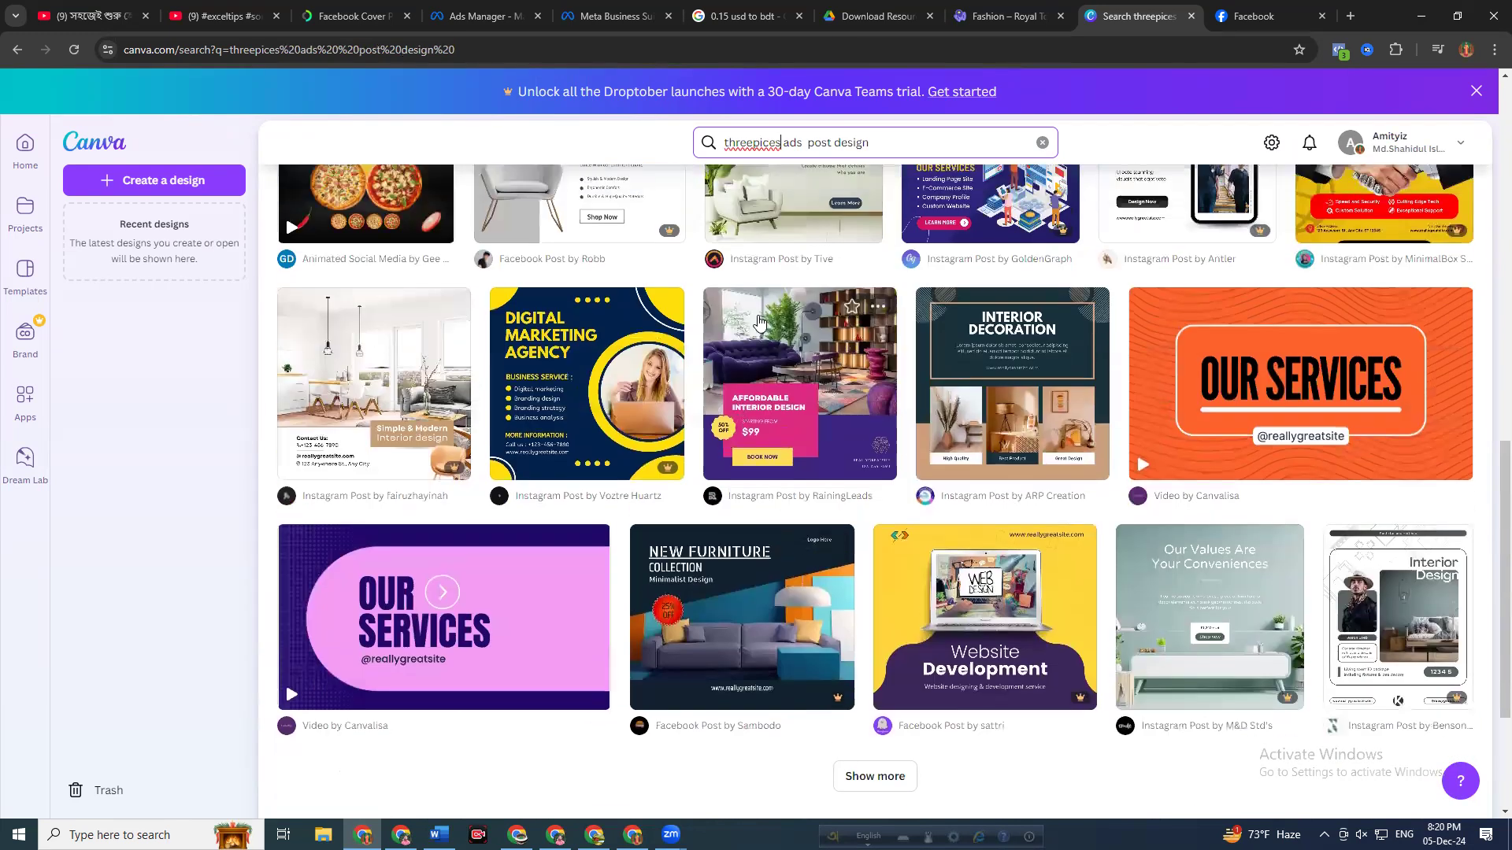
pyautogui.scroll(-3, 858, 511)
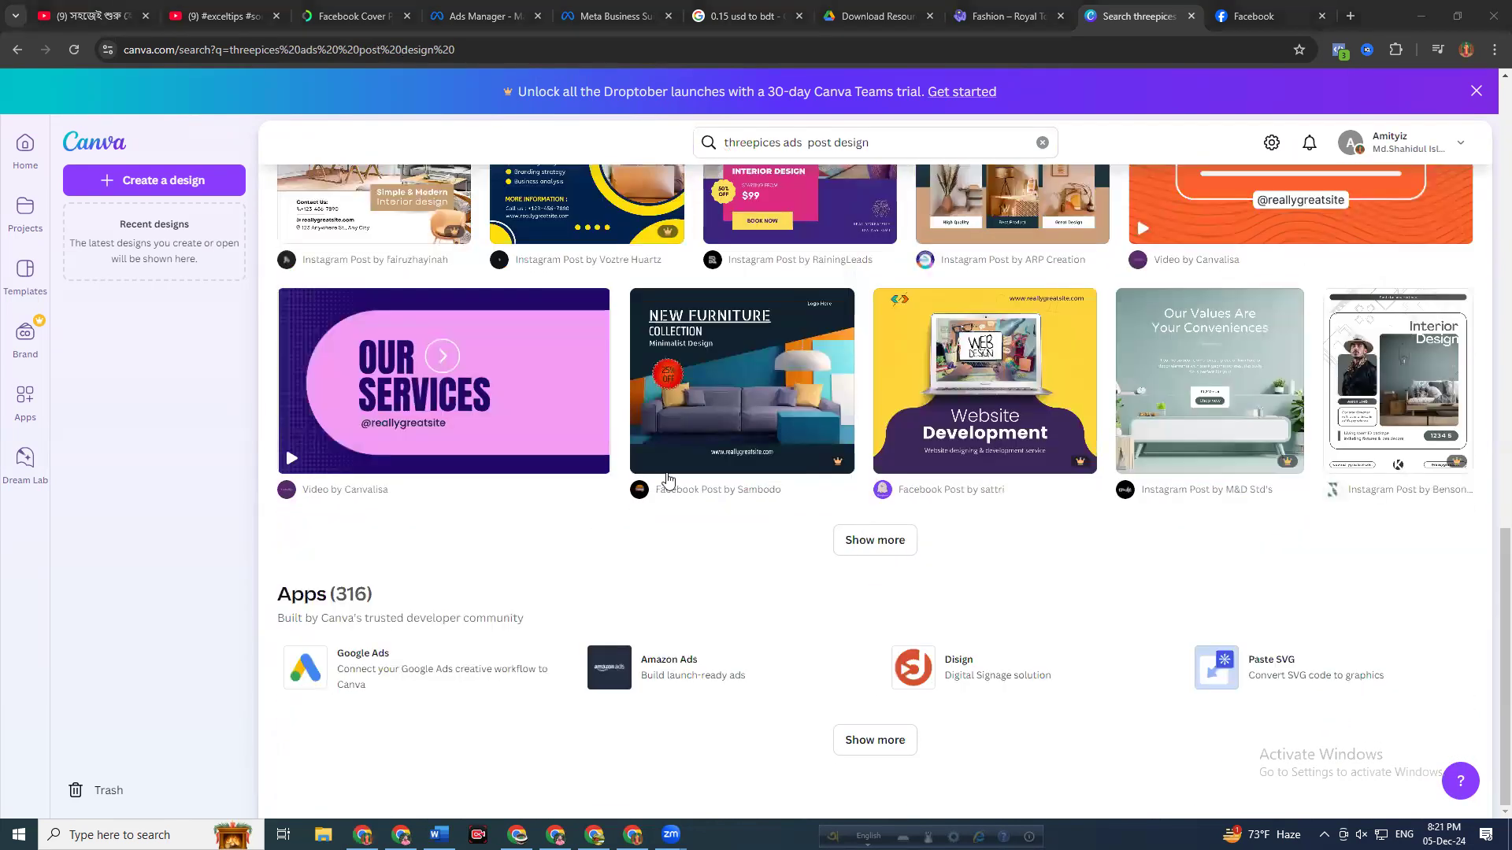
pyautogui.scroll(10, 668, 478)
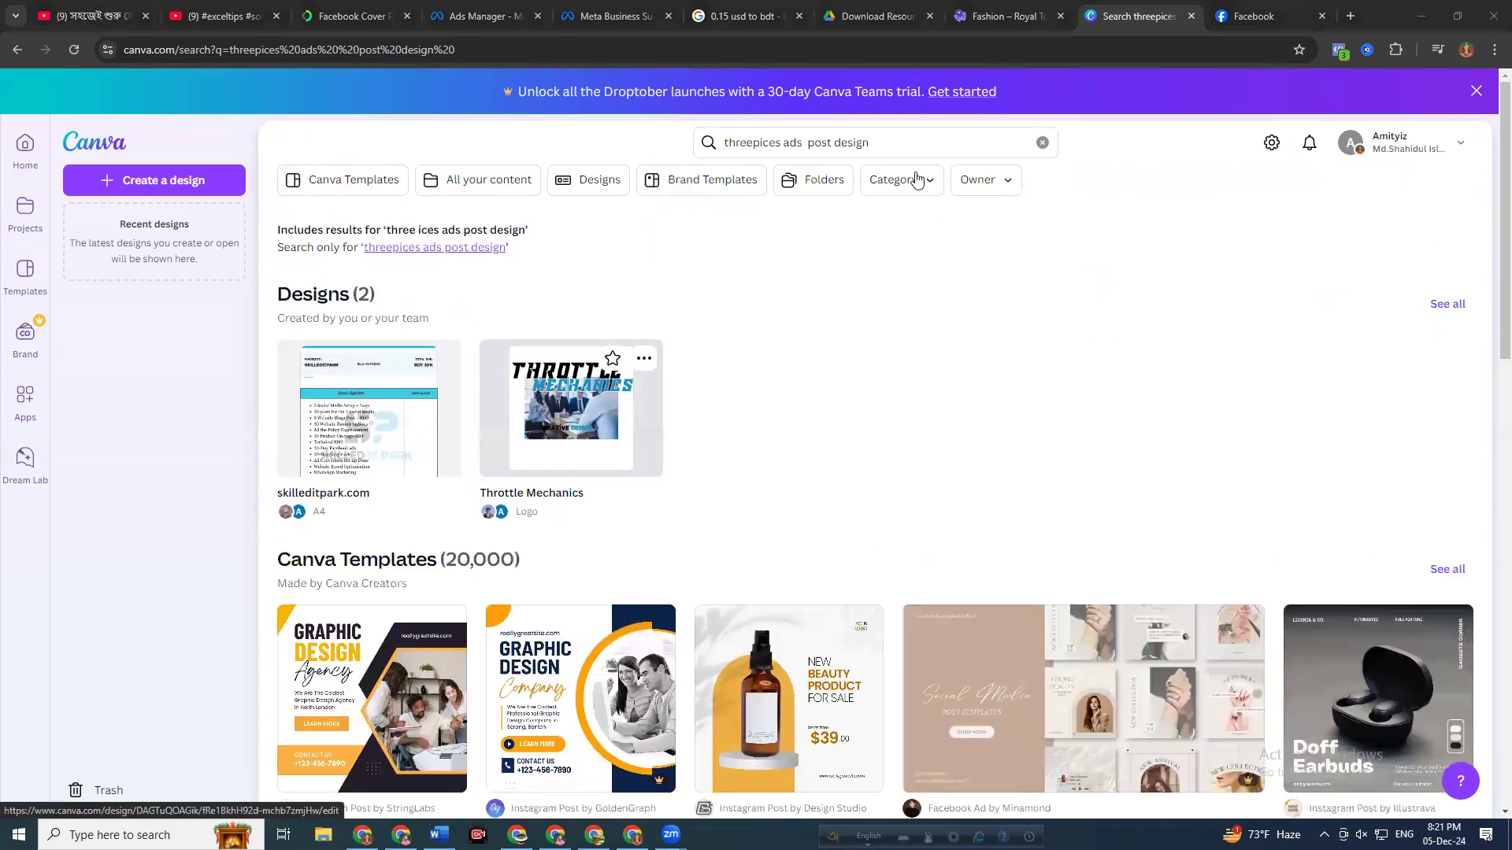
# Change the search to "cake ads post design" and look through the cake templates
pyautogui.click(771, 142)
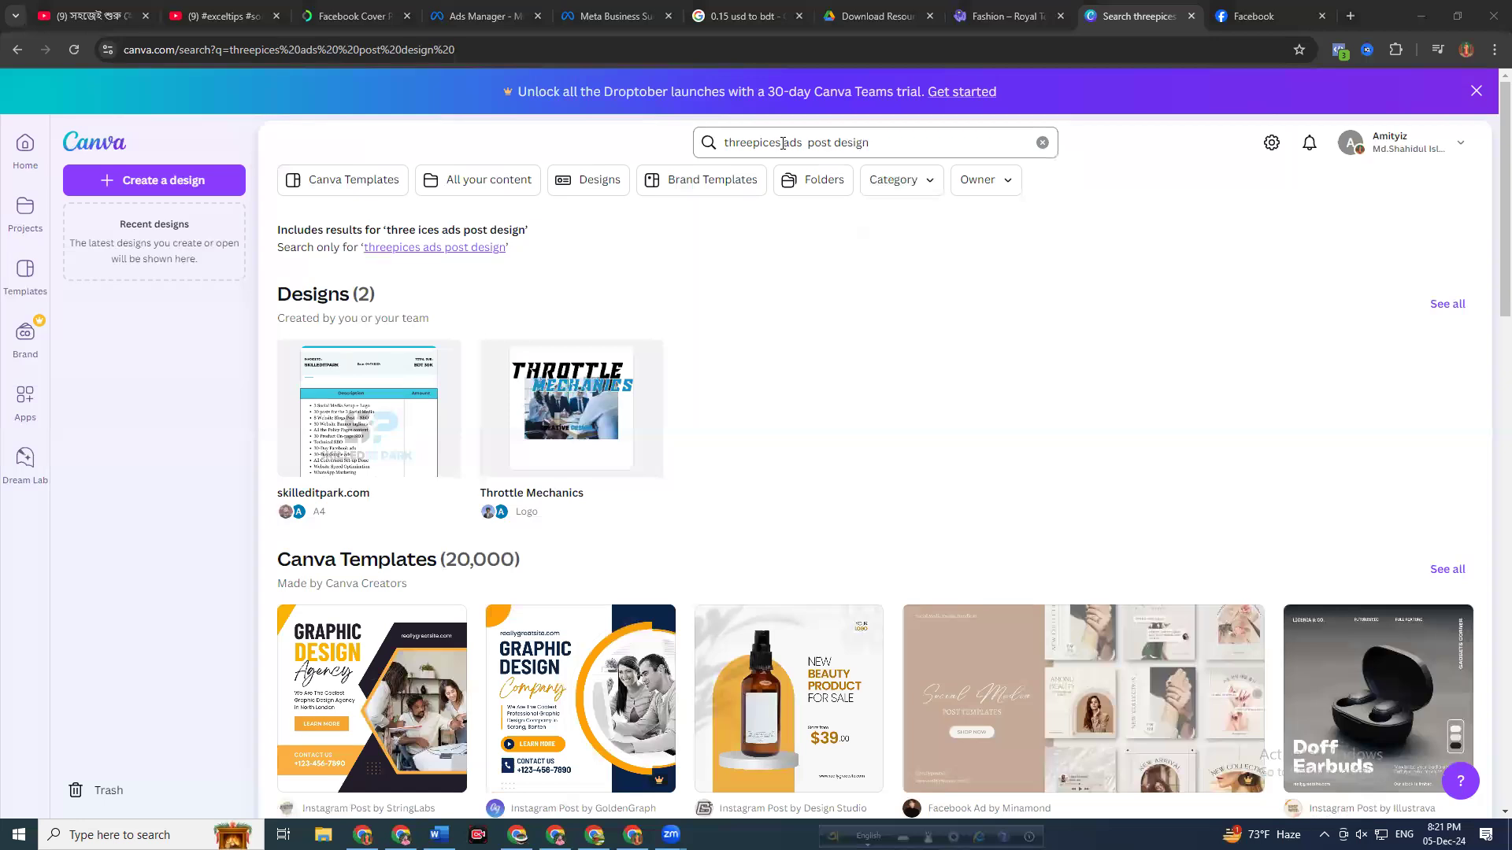
pyautogui.moveTo(781, 143); pyautogui.dragTo(713, 144)
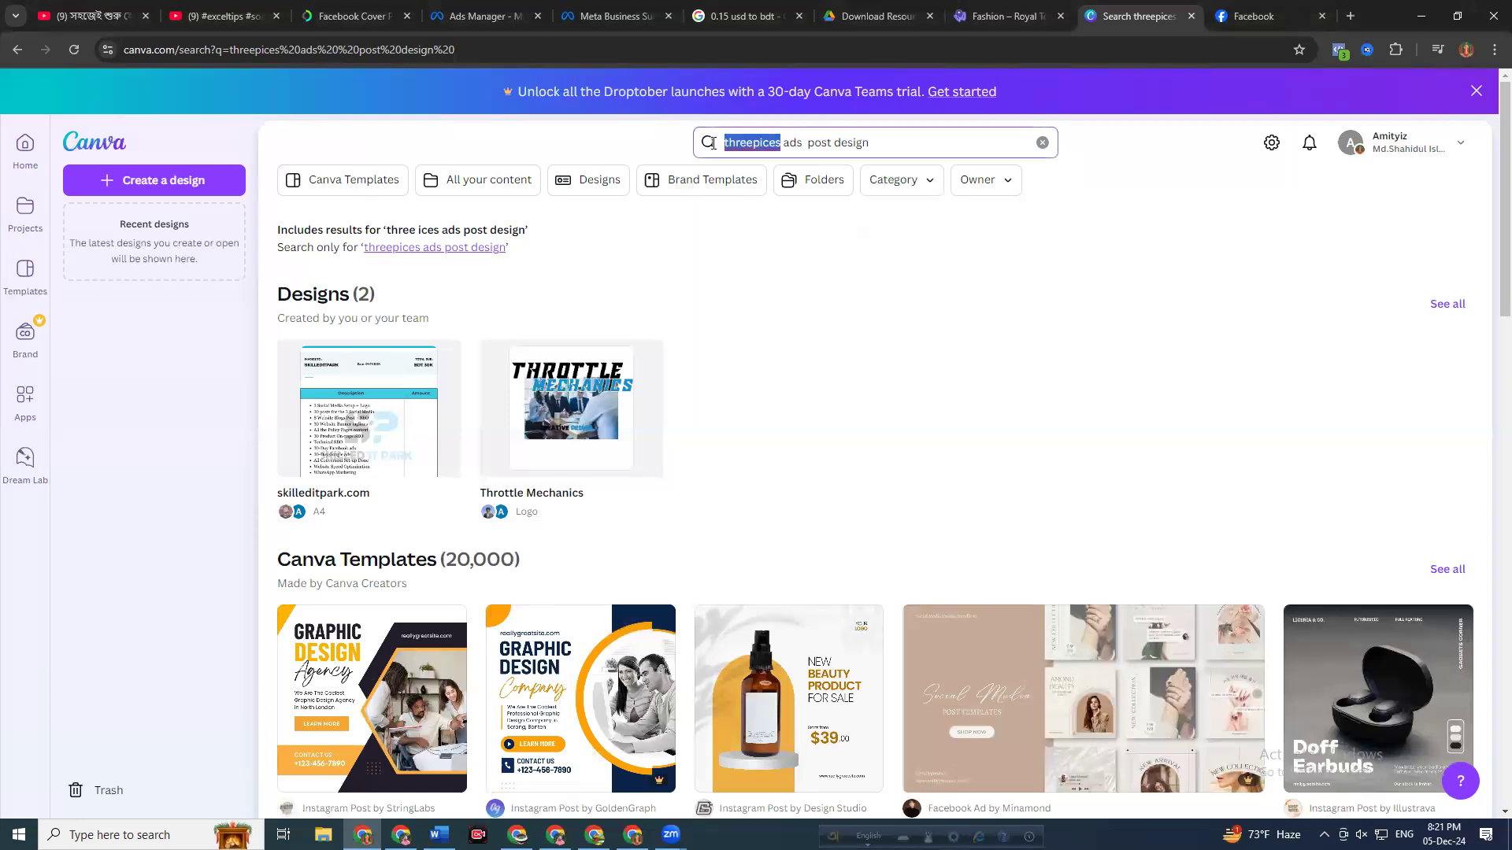
pyautogui.write('cake')
pyautogui.press('Return')
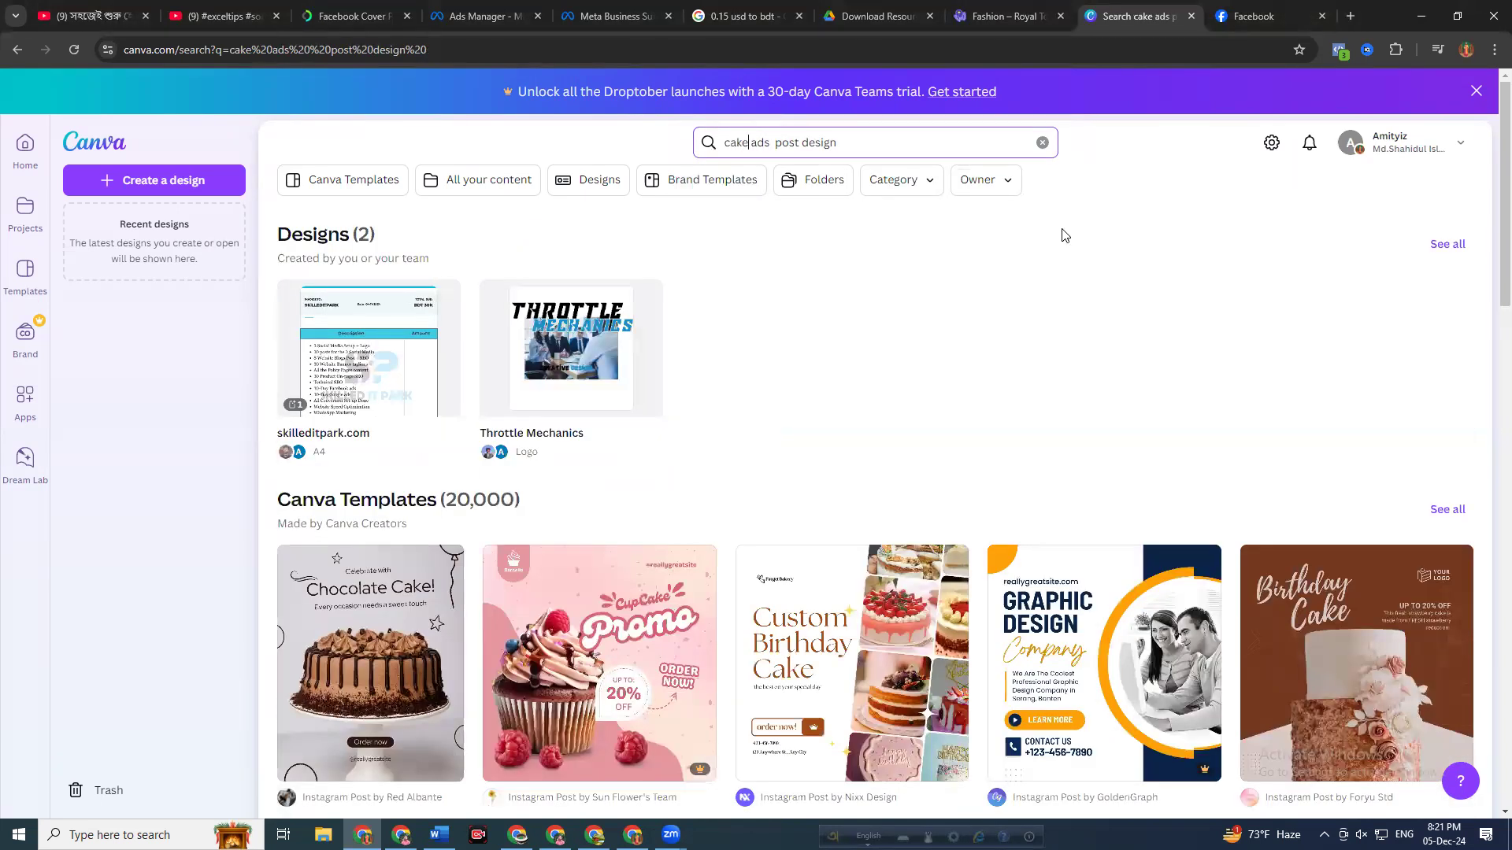
pyautogui.scroll(-4, 344, 477)
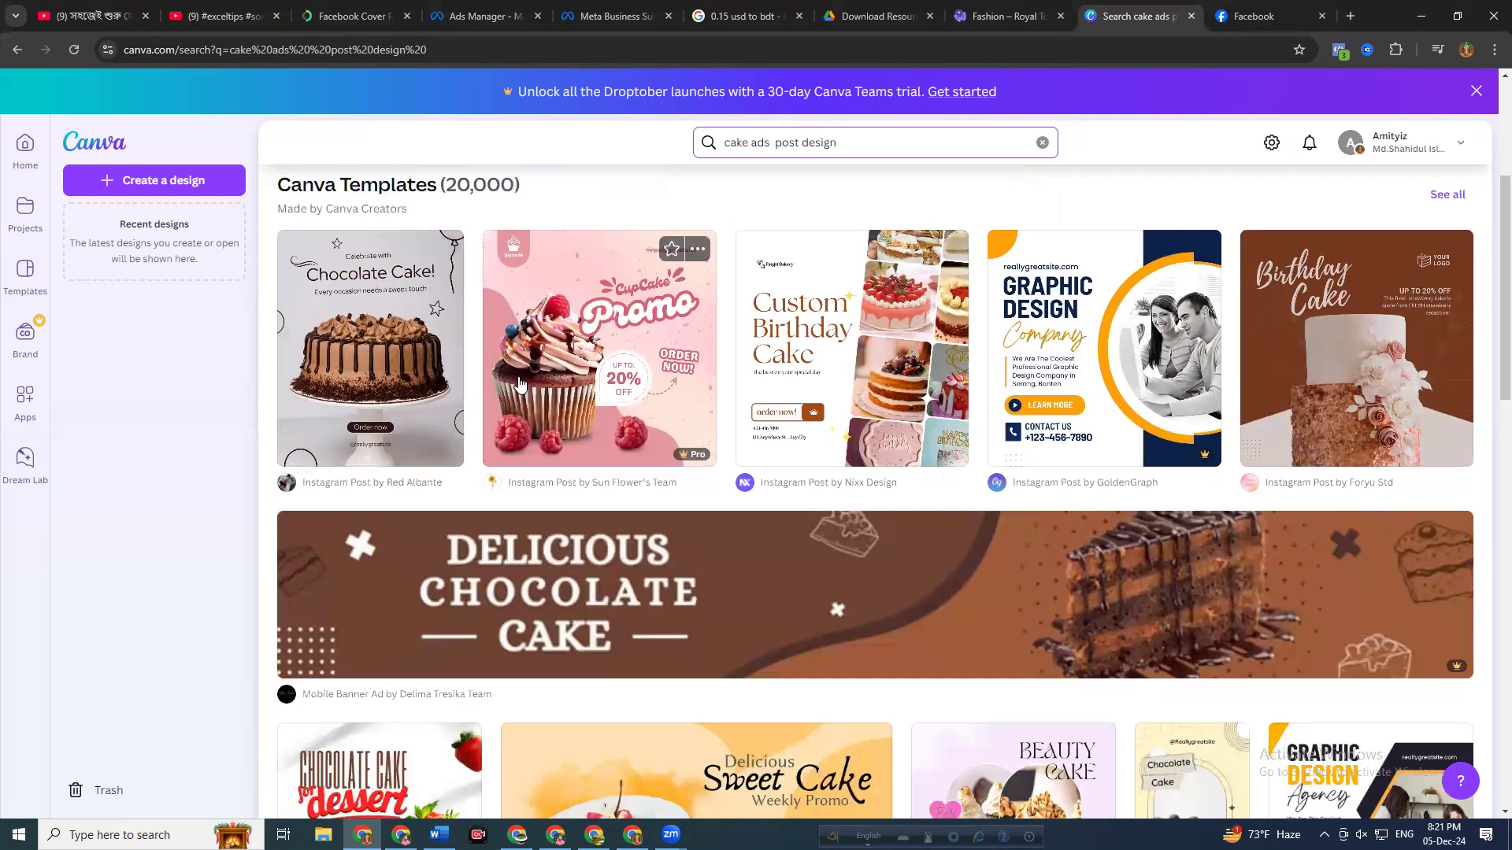
pyautogui.scroll(-1, 526, 372)
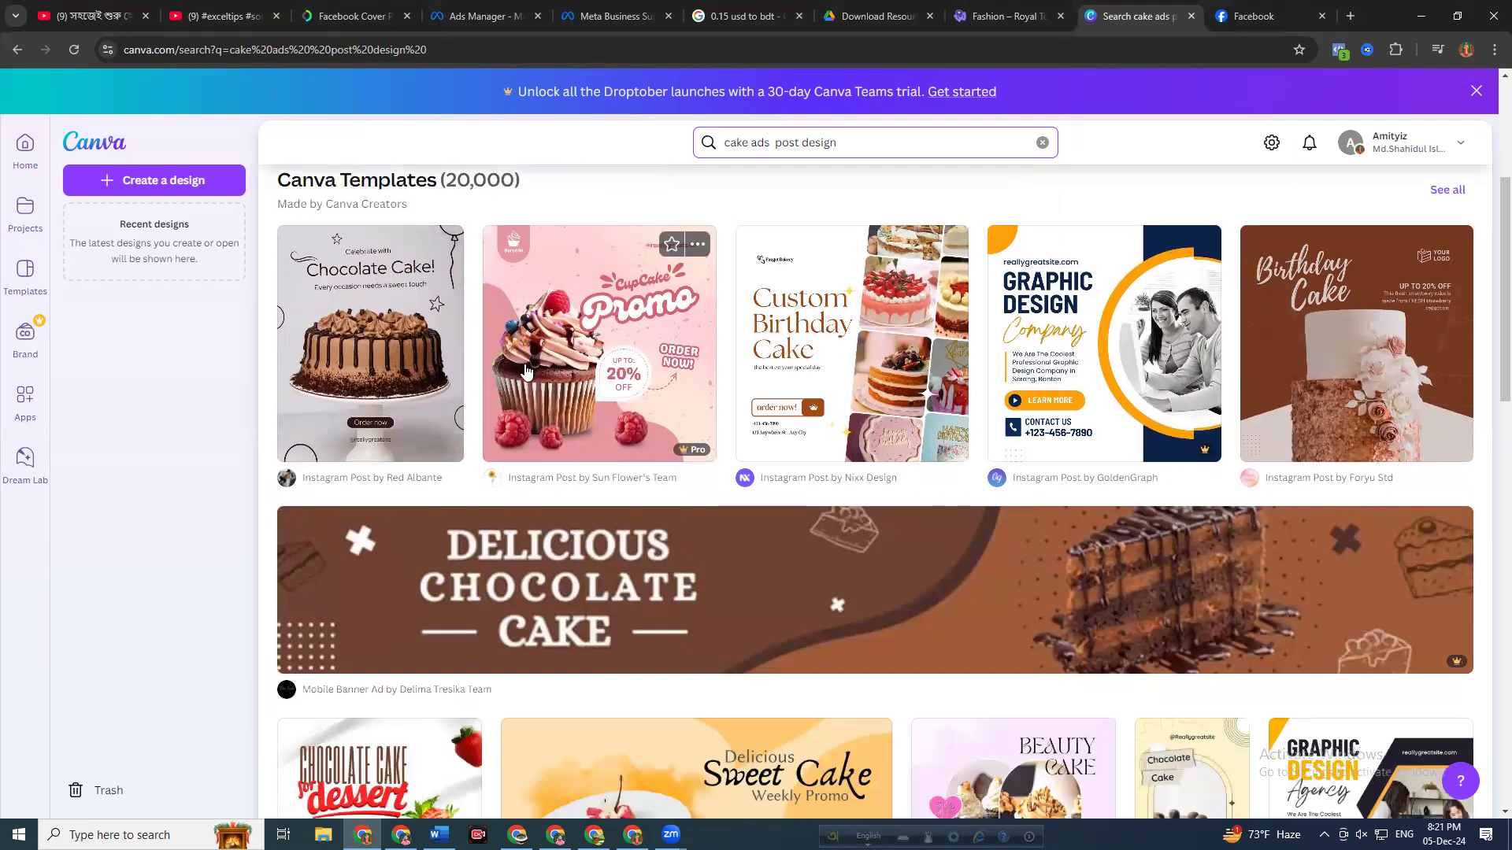
pyautogui.scroll(-4, 526, 372)
pyautogui.scroll(-2, 396, 416)
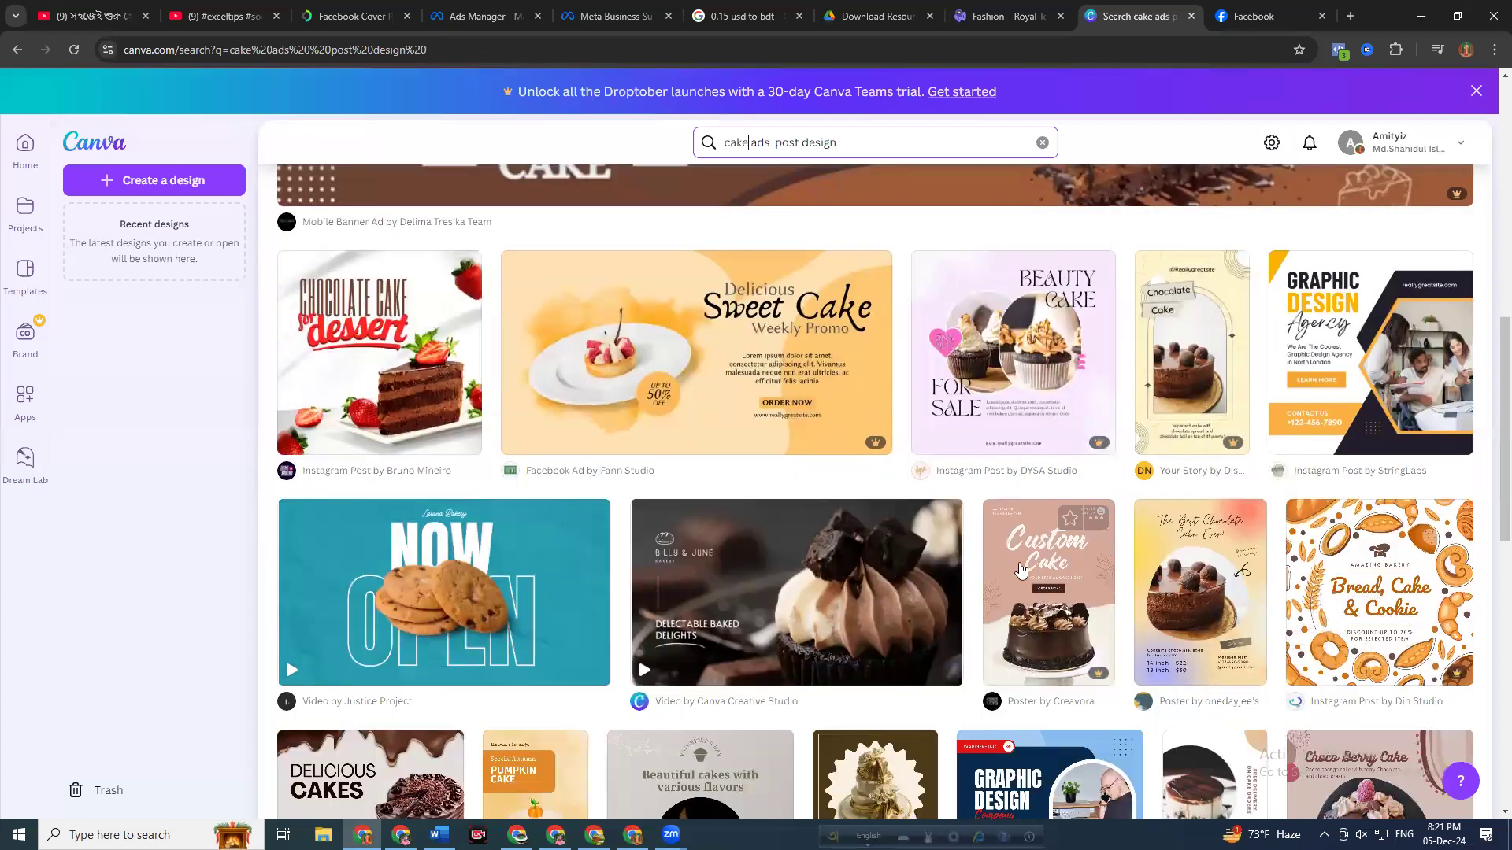
# Preview the Pink Cute Cake Sale Ad Instagram Post, look through its similar templates, and return to the cake search results
pyautogui.click(1002, 389)
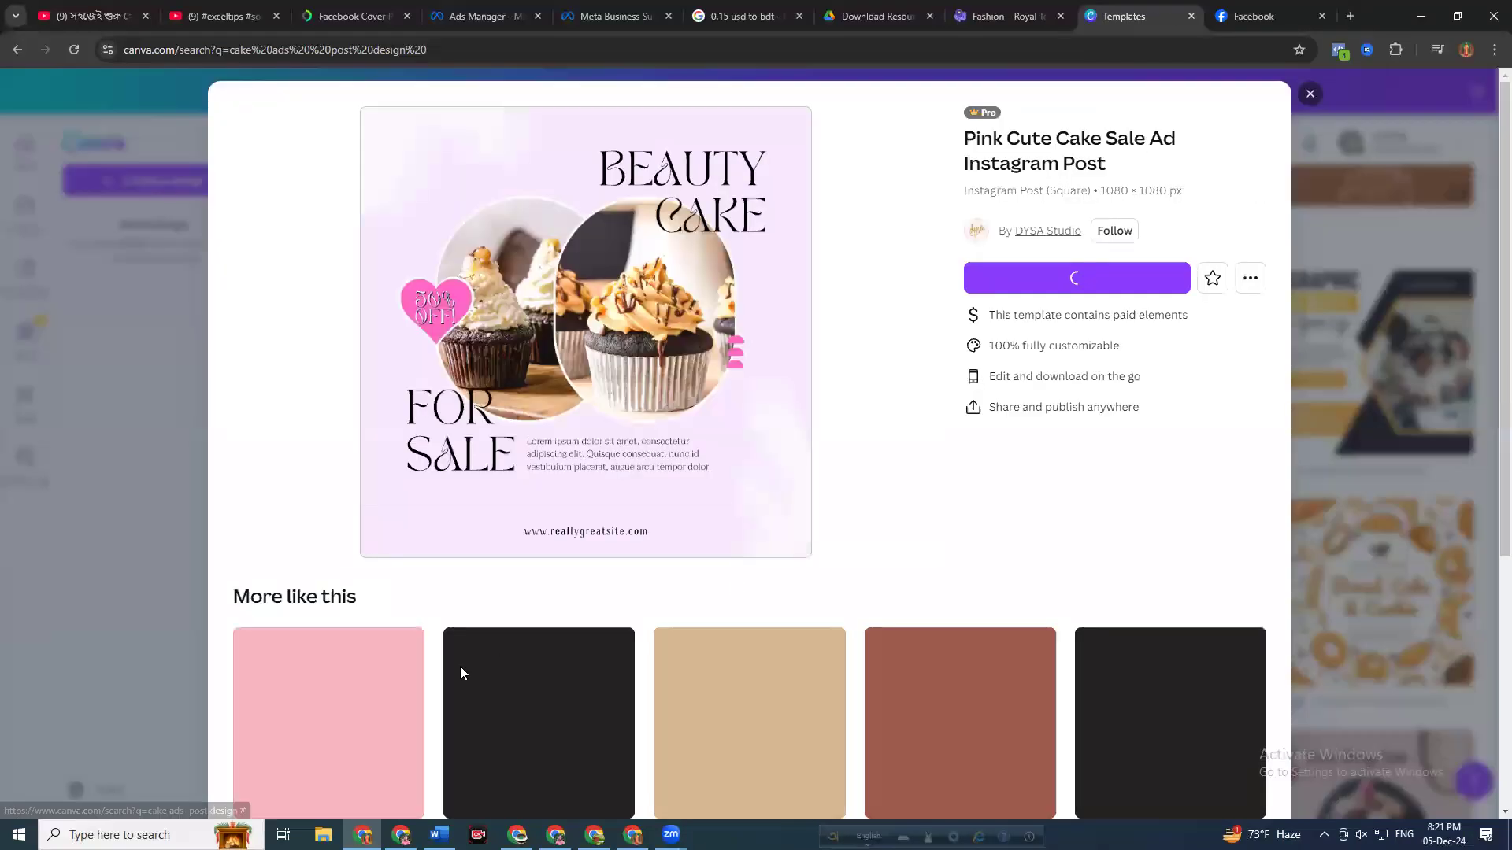
pyautogui.scroll(-2, 1126, 582)
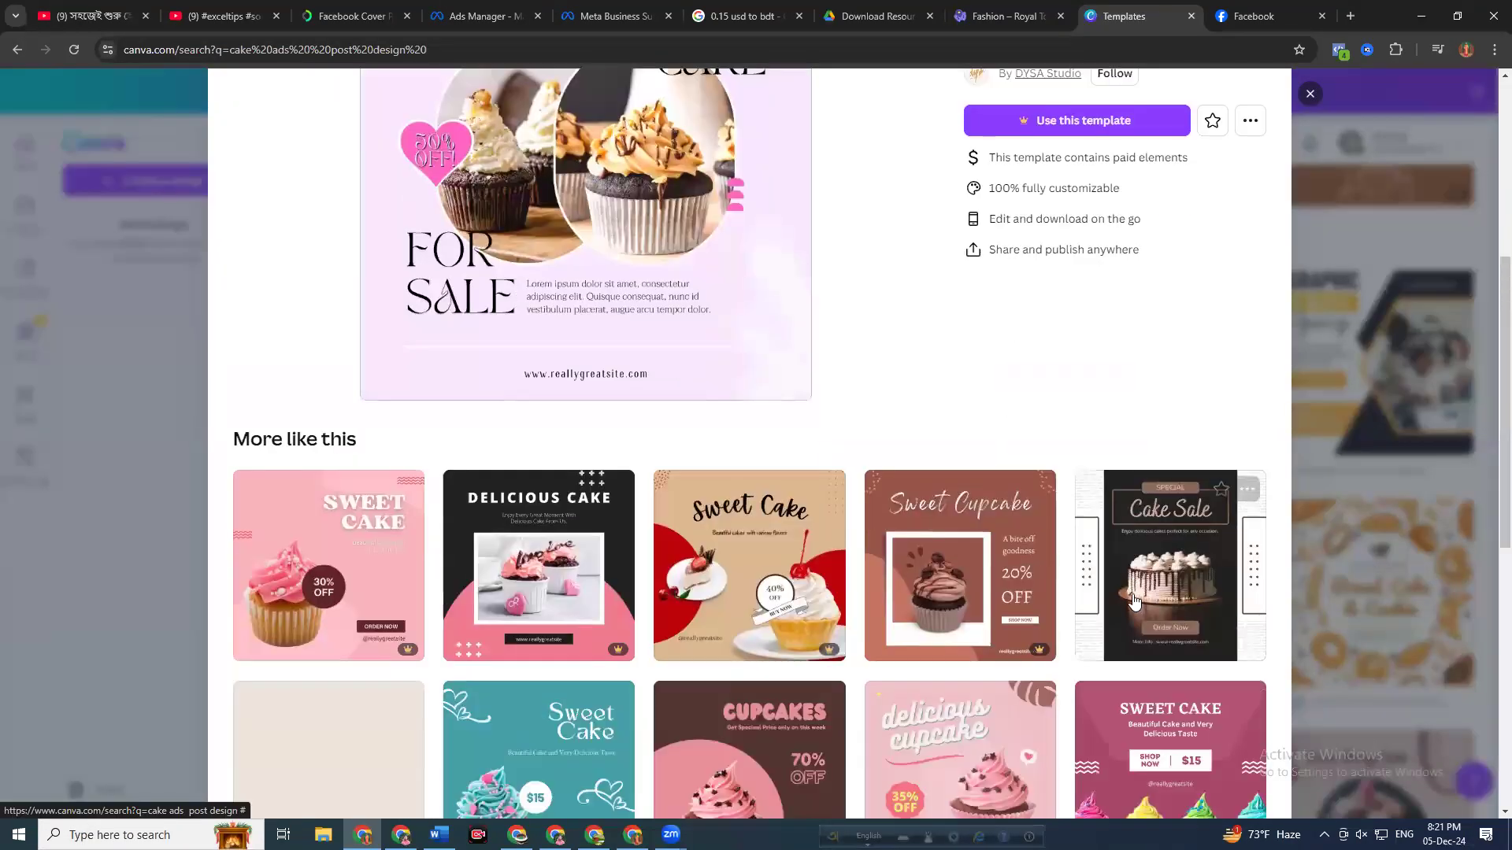
pyautogui.scroll(-7, 1133, 603)
pyautogui.scroll(-5, 1068, 500)
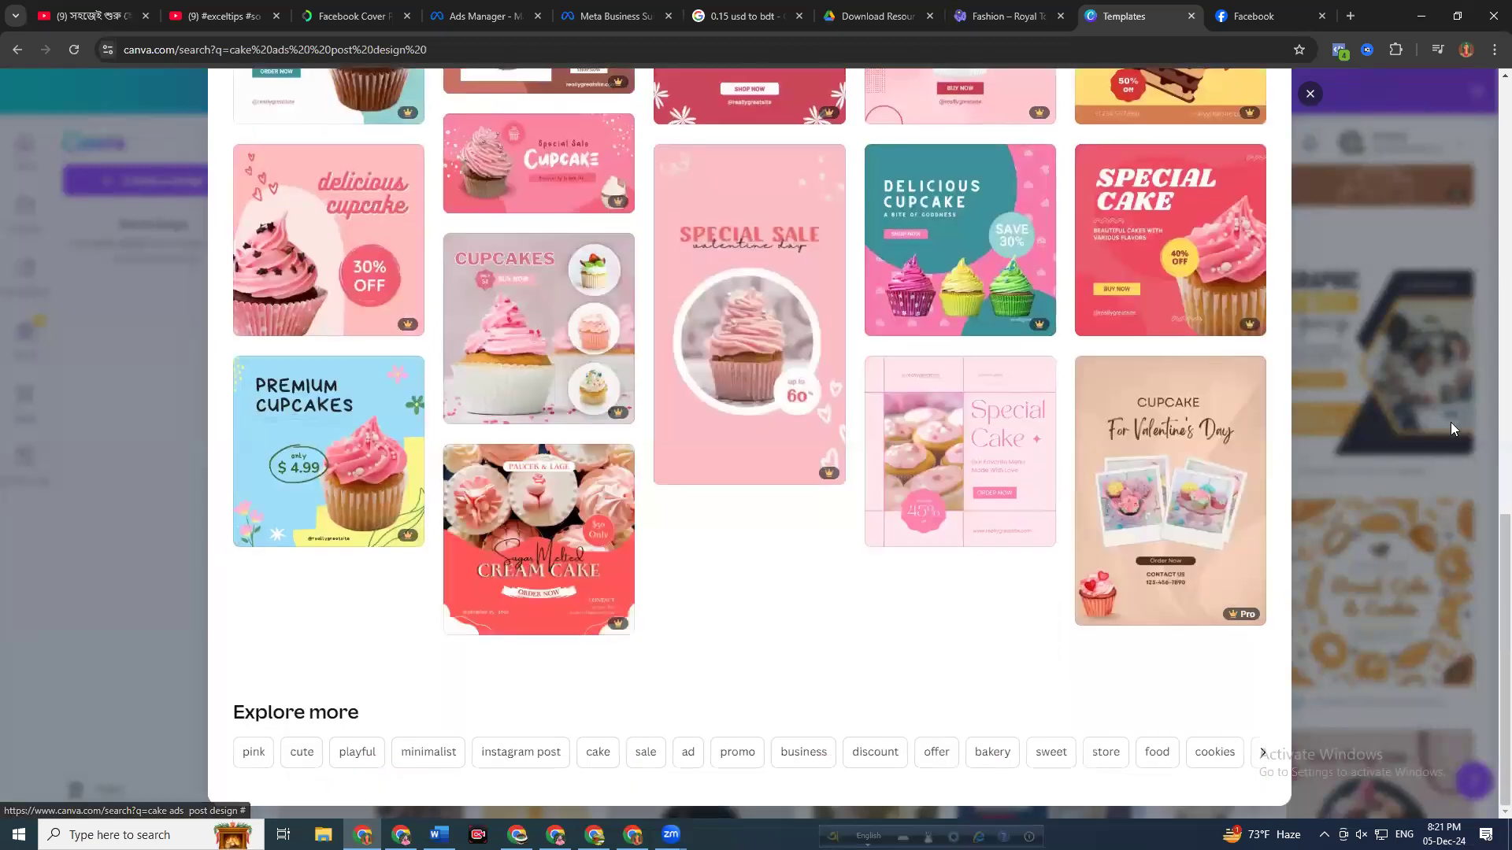
pyautogui.click(1360, 395)
pyautogui.scroll(-4, 796, 563)
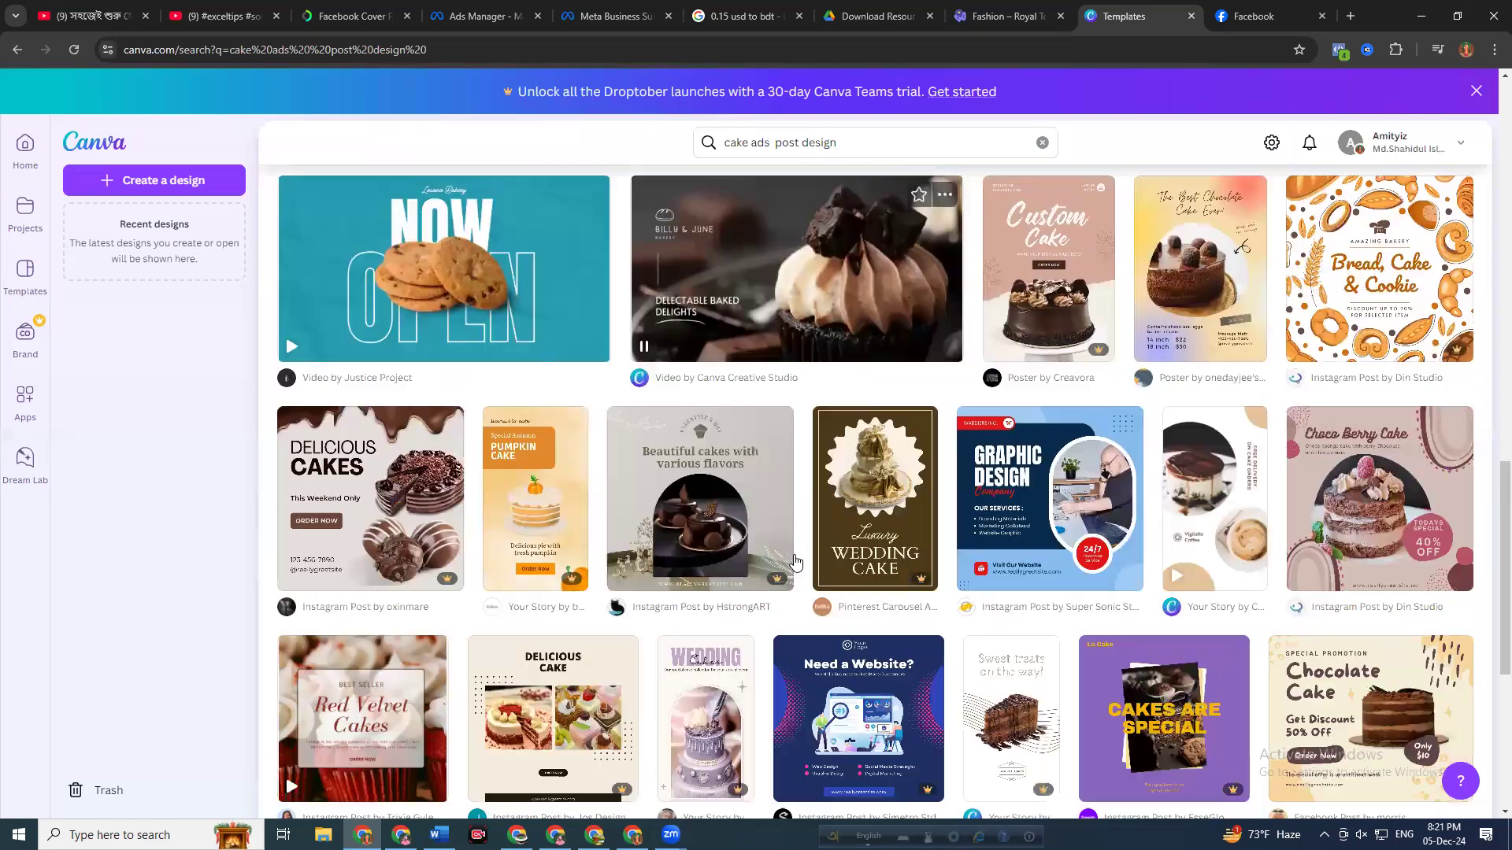
# Change the template search to "cpa marketing ads post design"
pyautogui.scroll(-10, 798, 549)
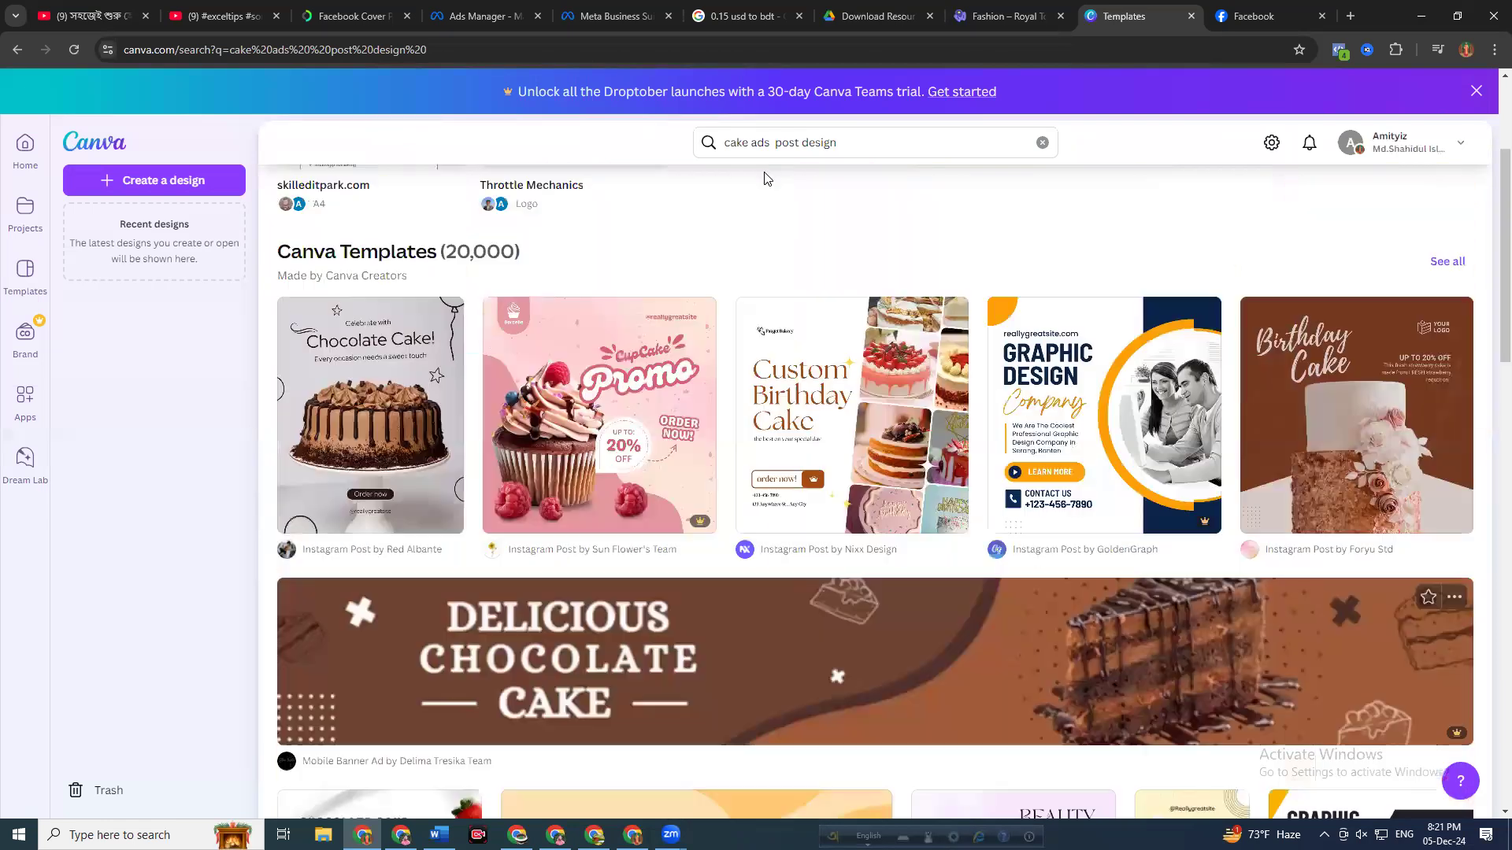
pyautogui.moveTo(748, 143); pyautogui.dragTo(650, 151)
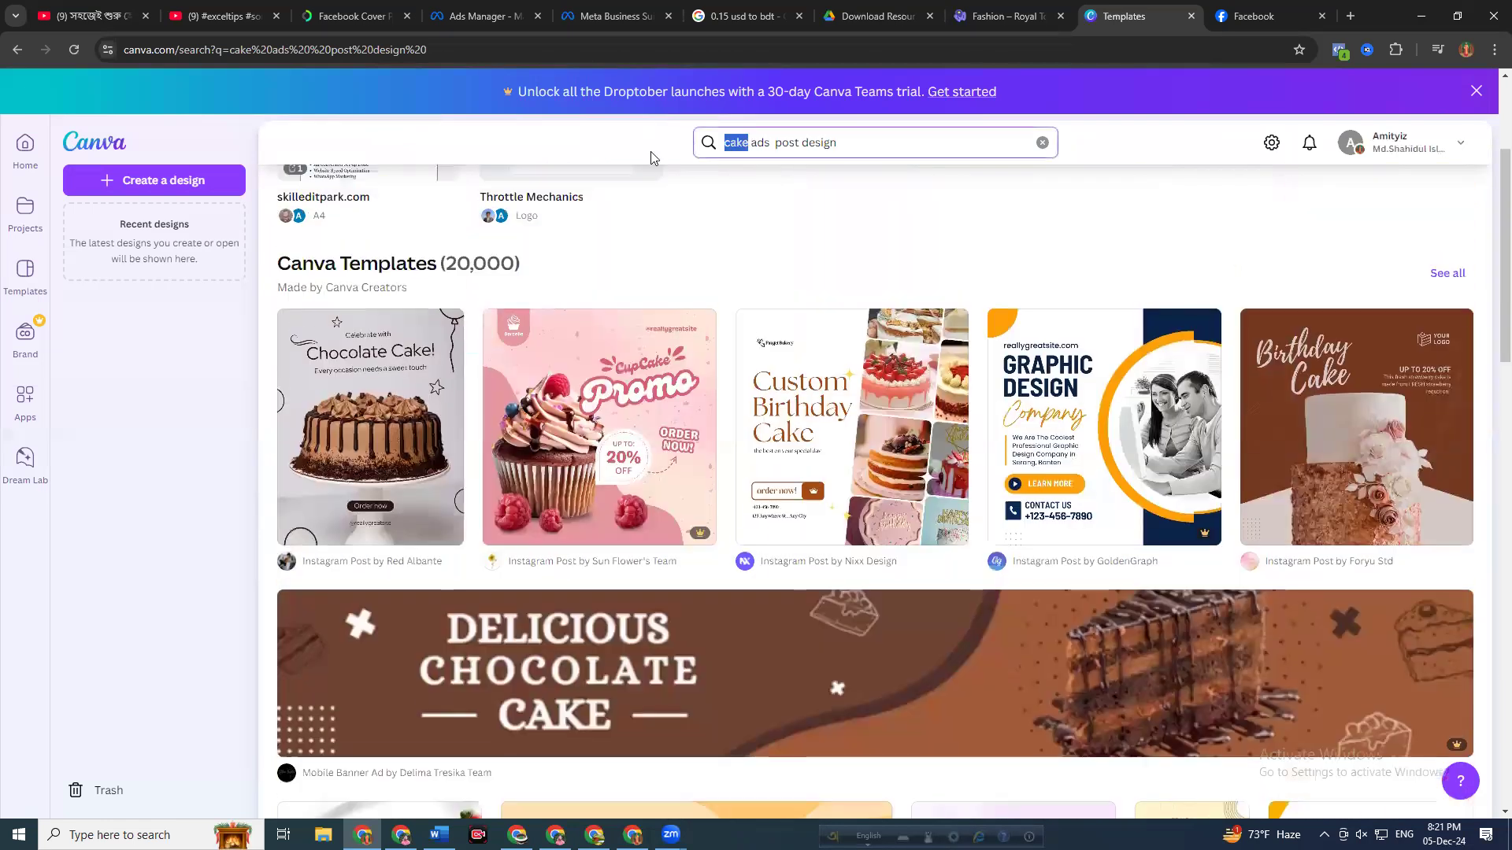
pyautogui.write('cpa m')
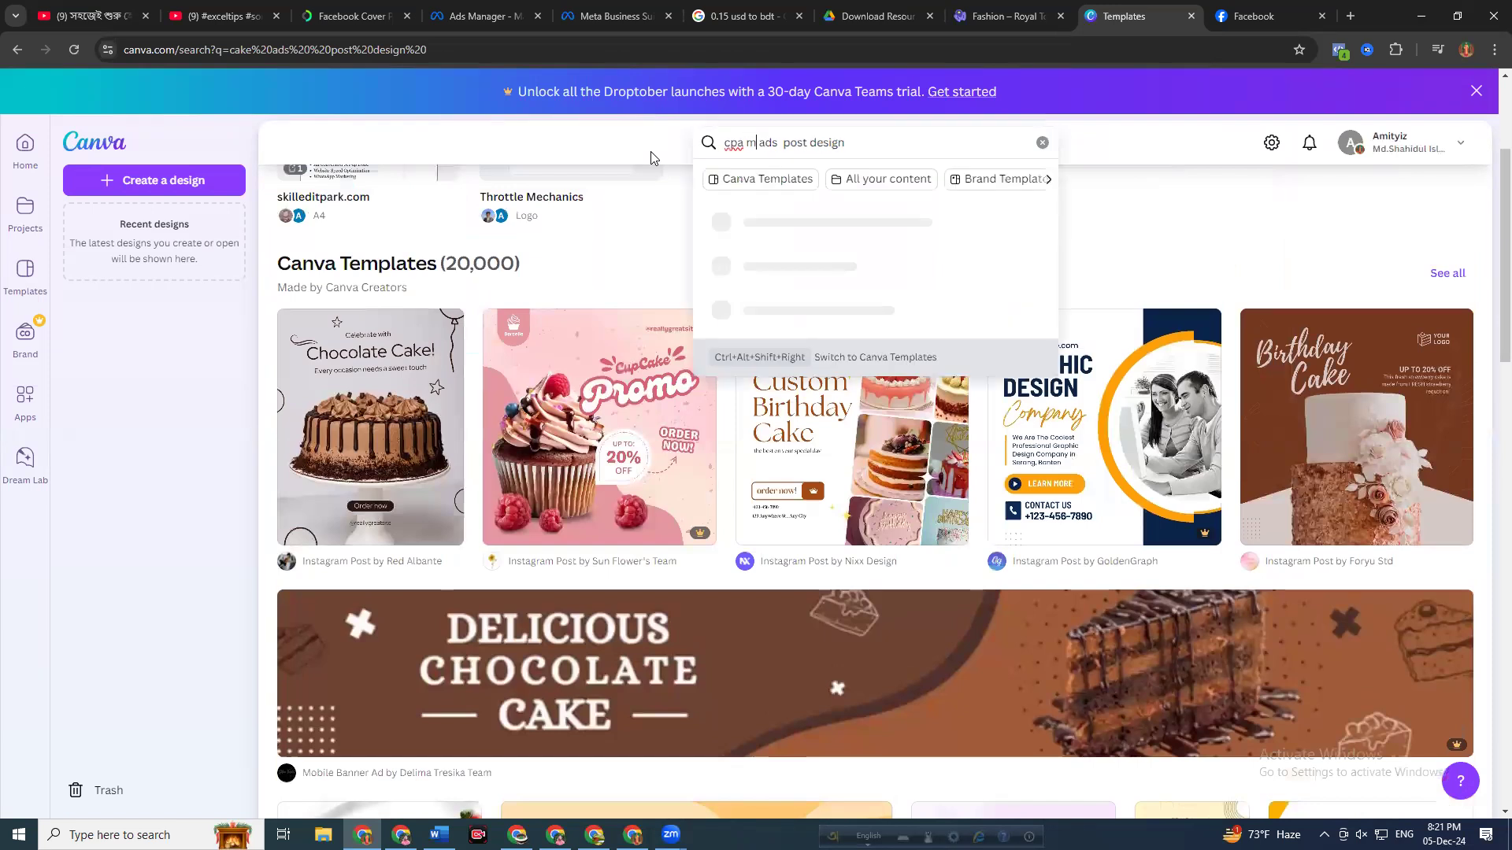
pyautogui.write('arketin')
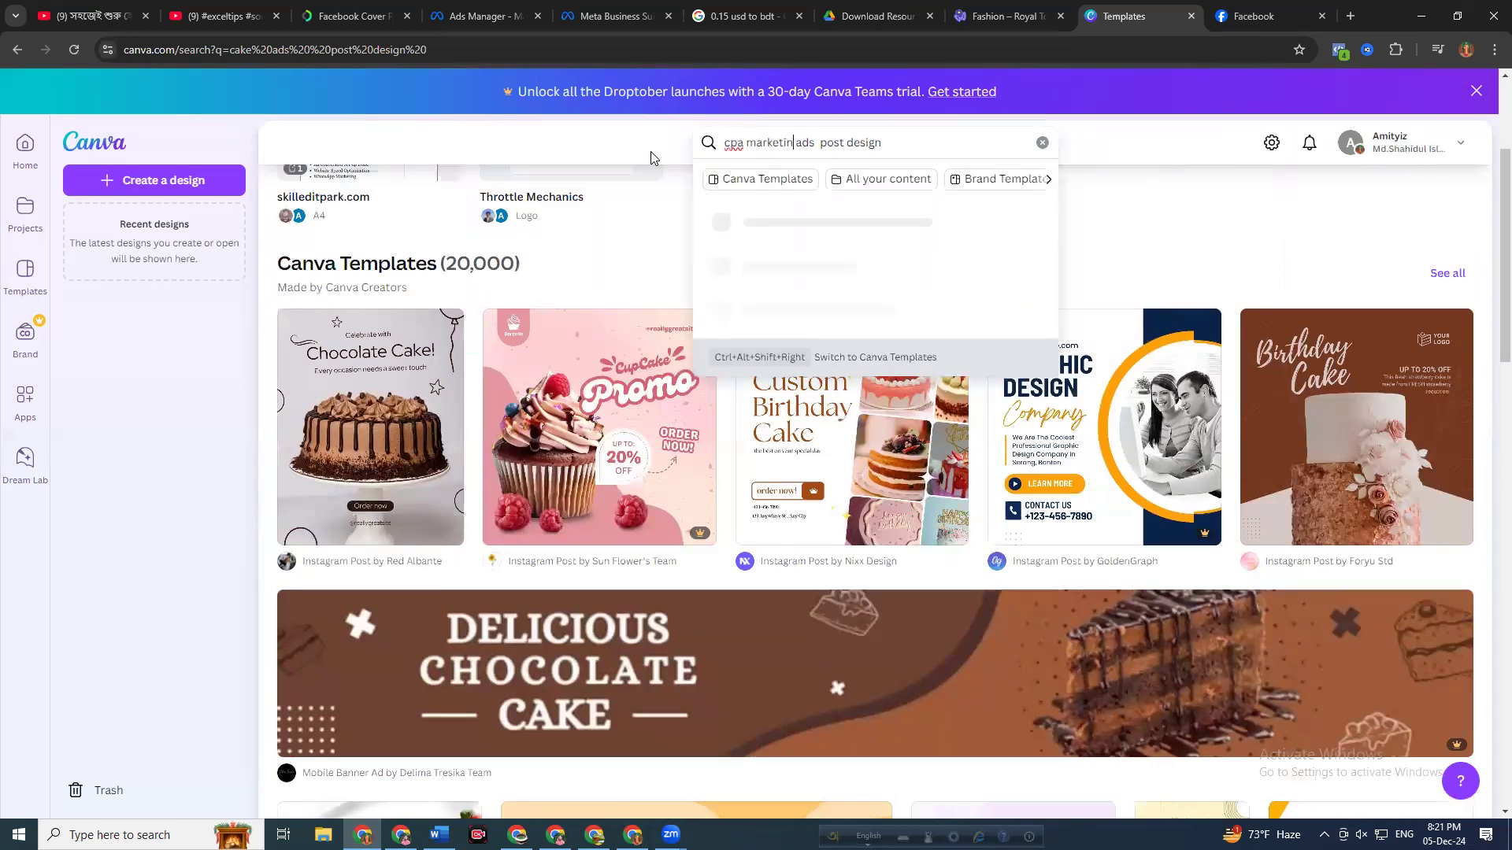
pyautogui.press('Return')
pyautogui.write('g')
pyautogui.press('Return')
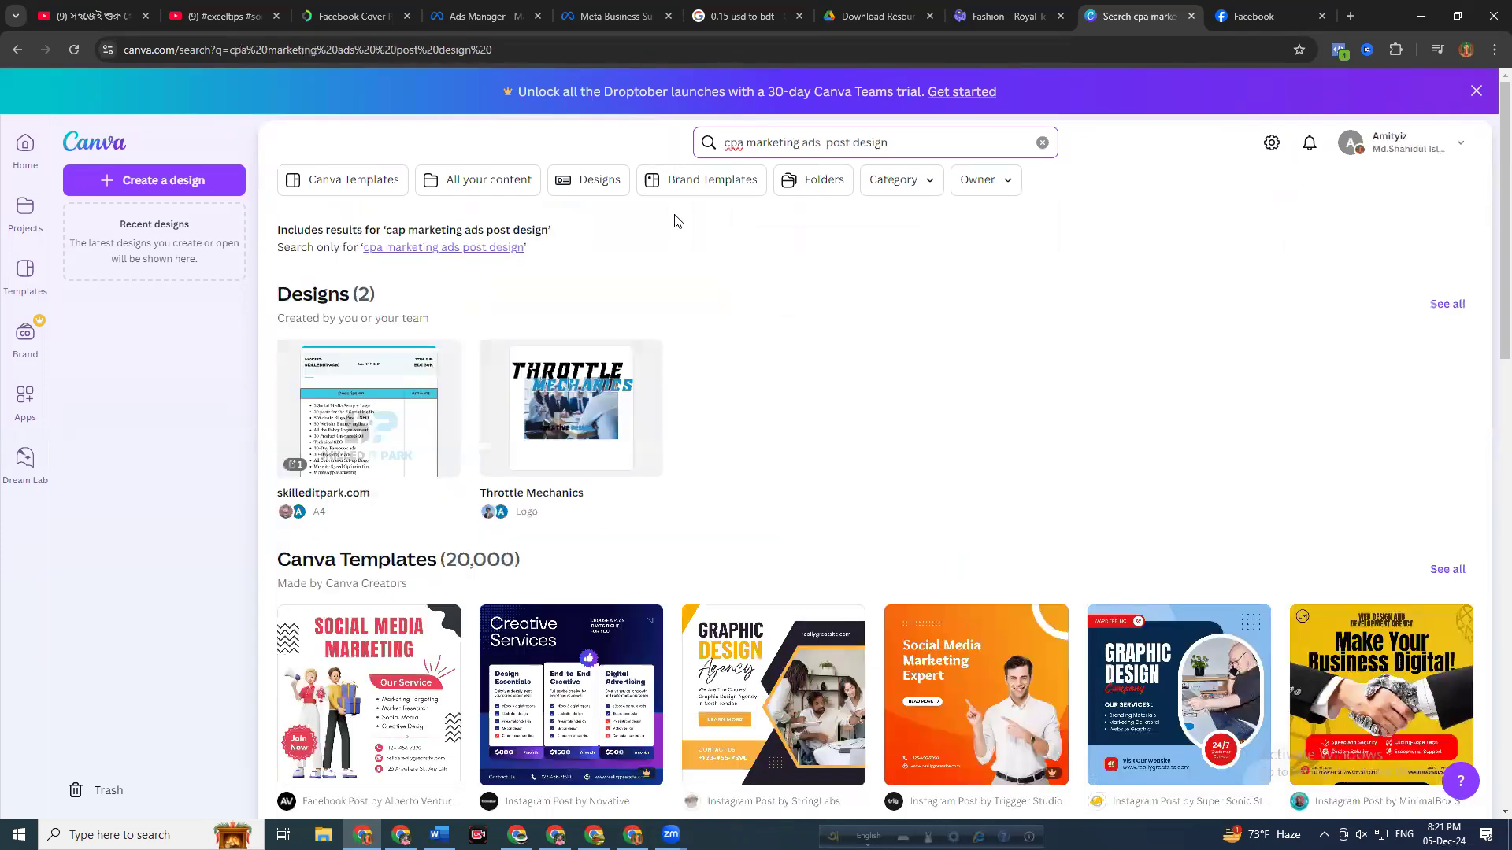
# Browse the social media, digital marketing and agency ad templates returned for the CPA marketing search
pyautogui.scroll(-1, 1011, 406)
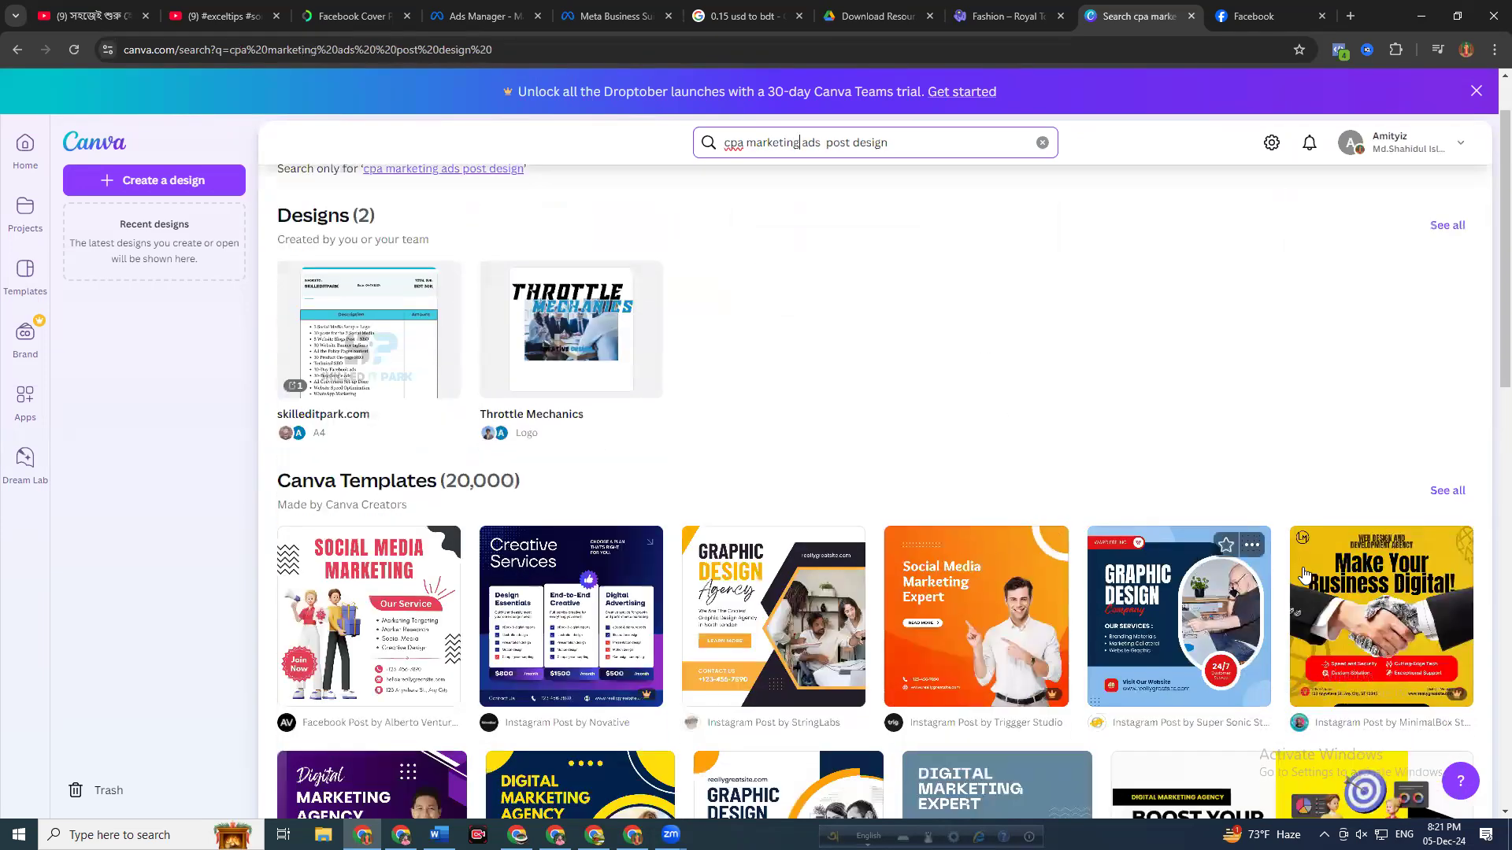
pyautogui.scroll(-2, 417, 696)
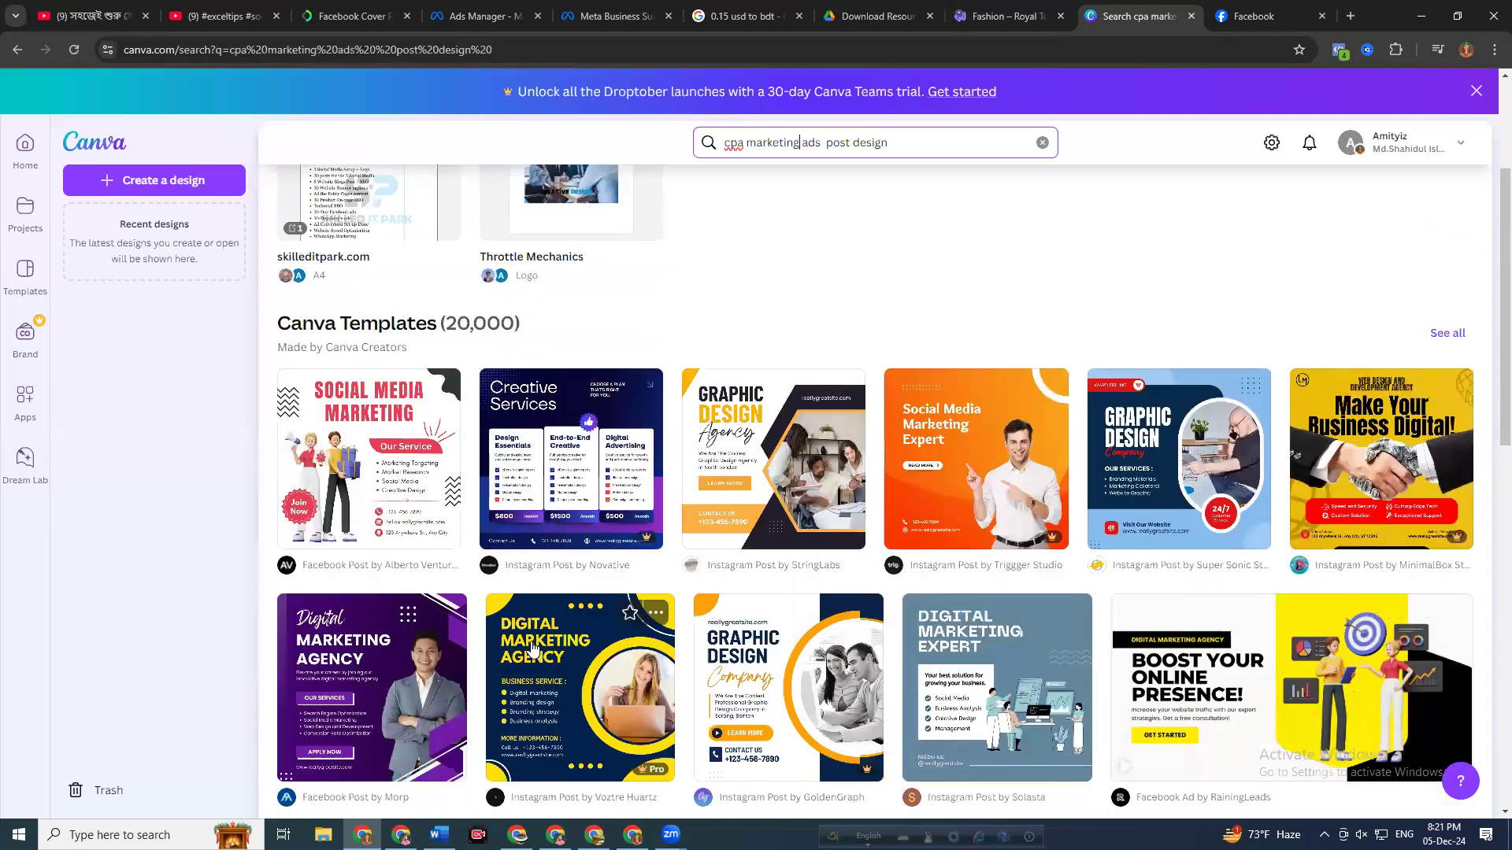
pyautogui.scroll(-1, 1047, 526)
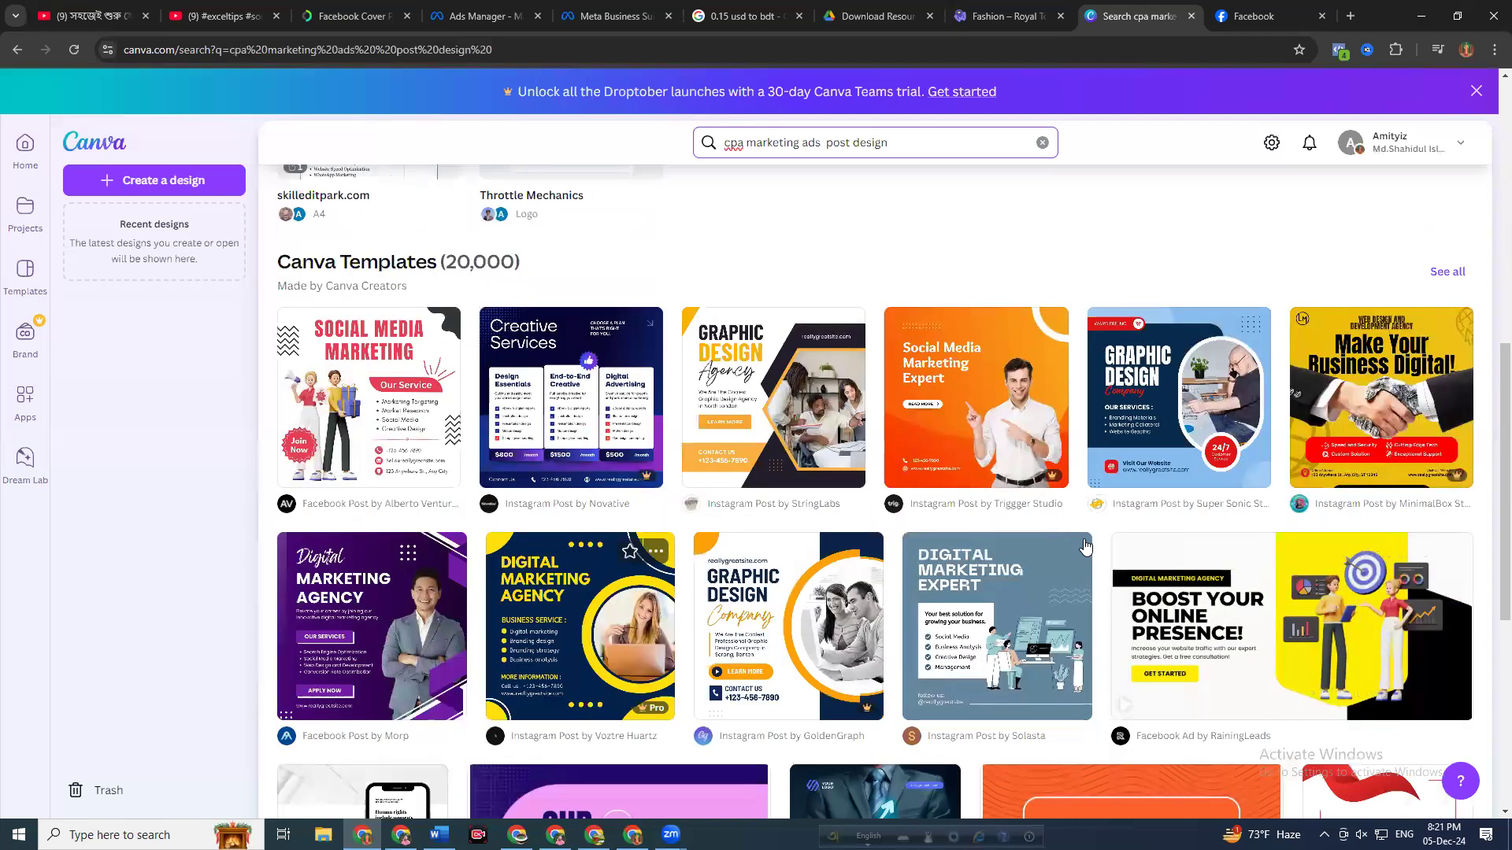
pyautogui.scroll(-1, 1047, 526)
pyautogui.scroll(-4, 1384, 425)
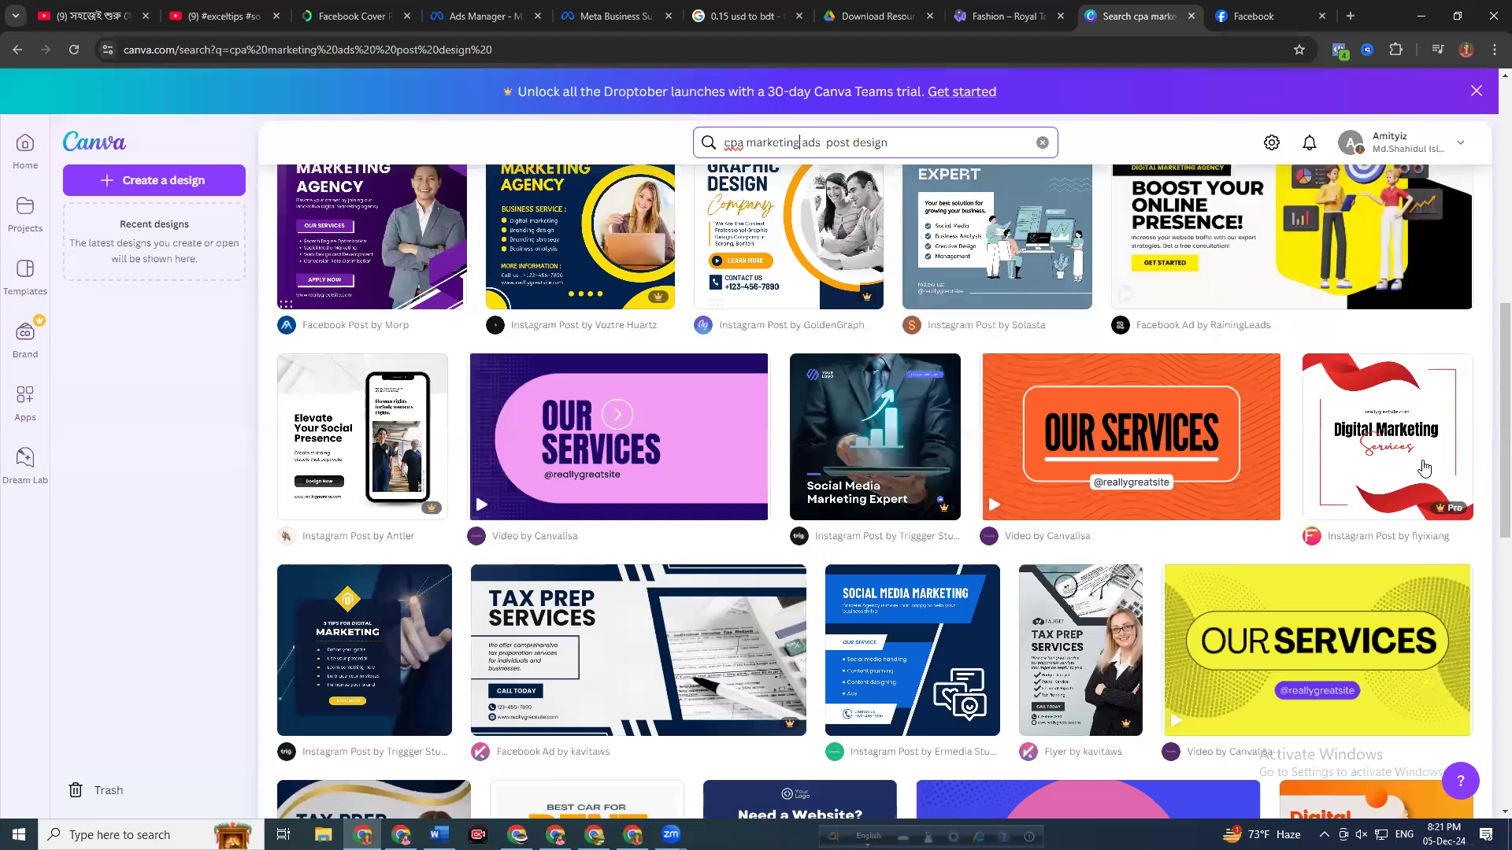
pyautogui.scroll(-2, 560, 646)
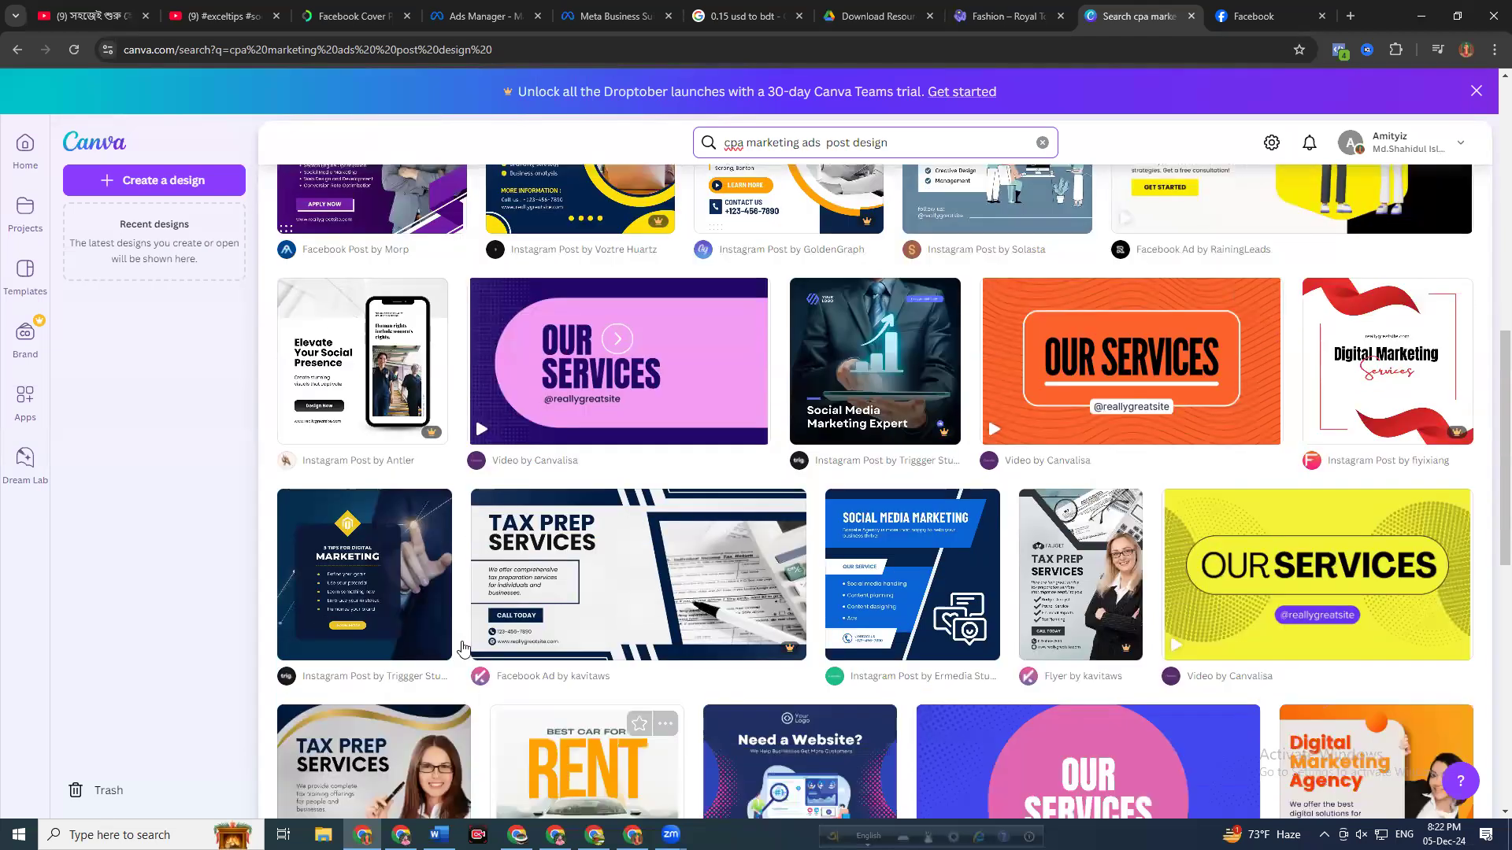
pyautogui.scroll(-1, 561, 645)
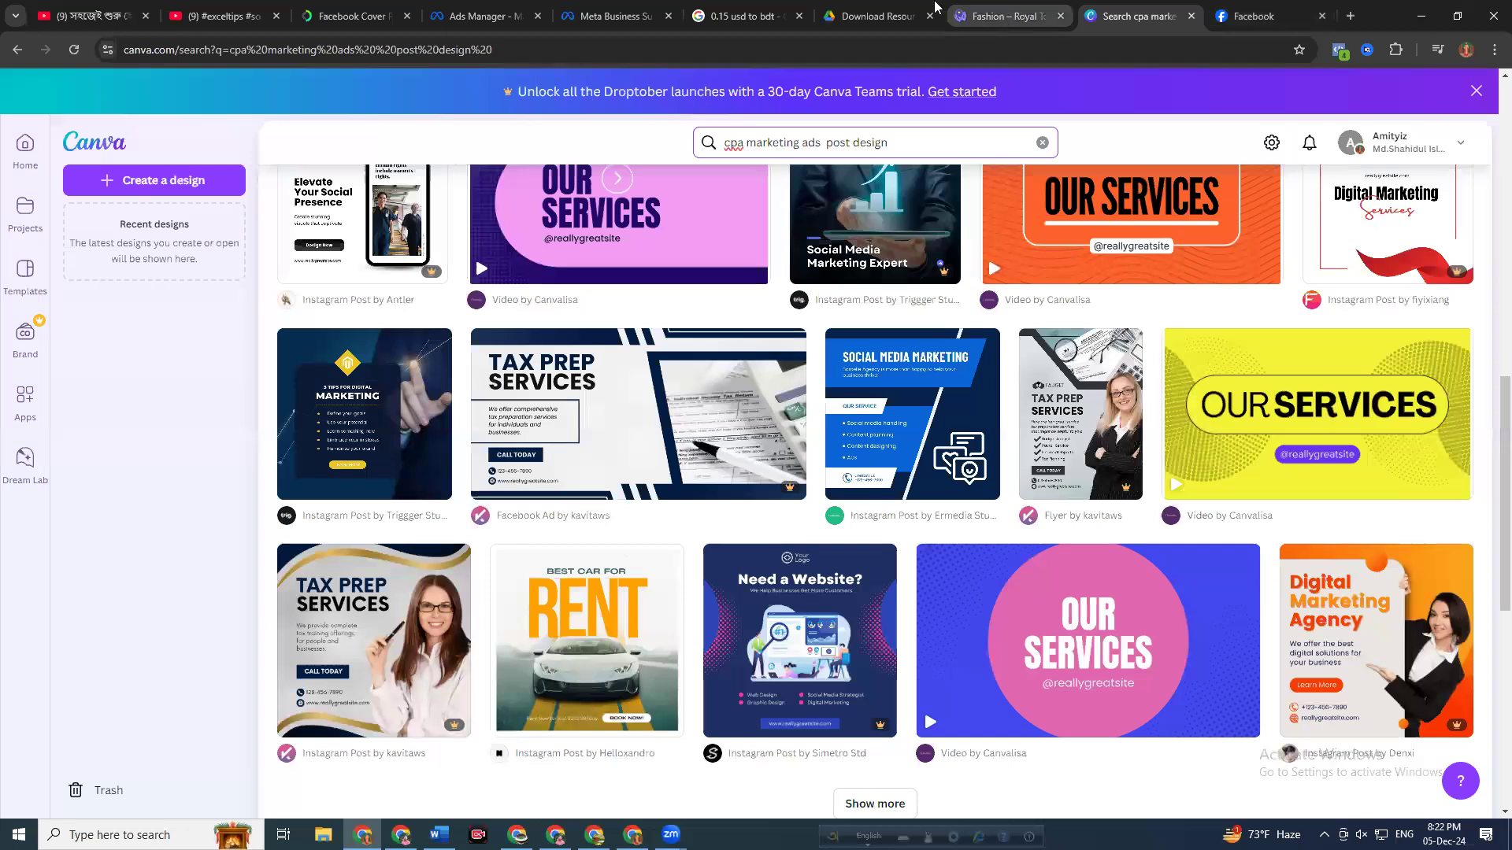
# Switch to Meta Business Suite and change the active business asset from Vushorgo to the Makkah Car Service page
pyautogui.click(484, 16)
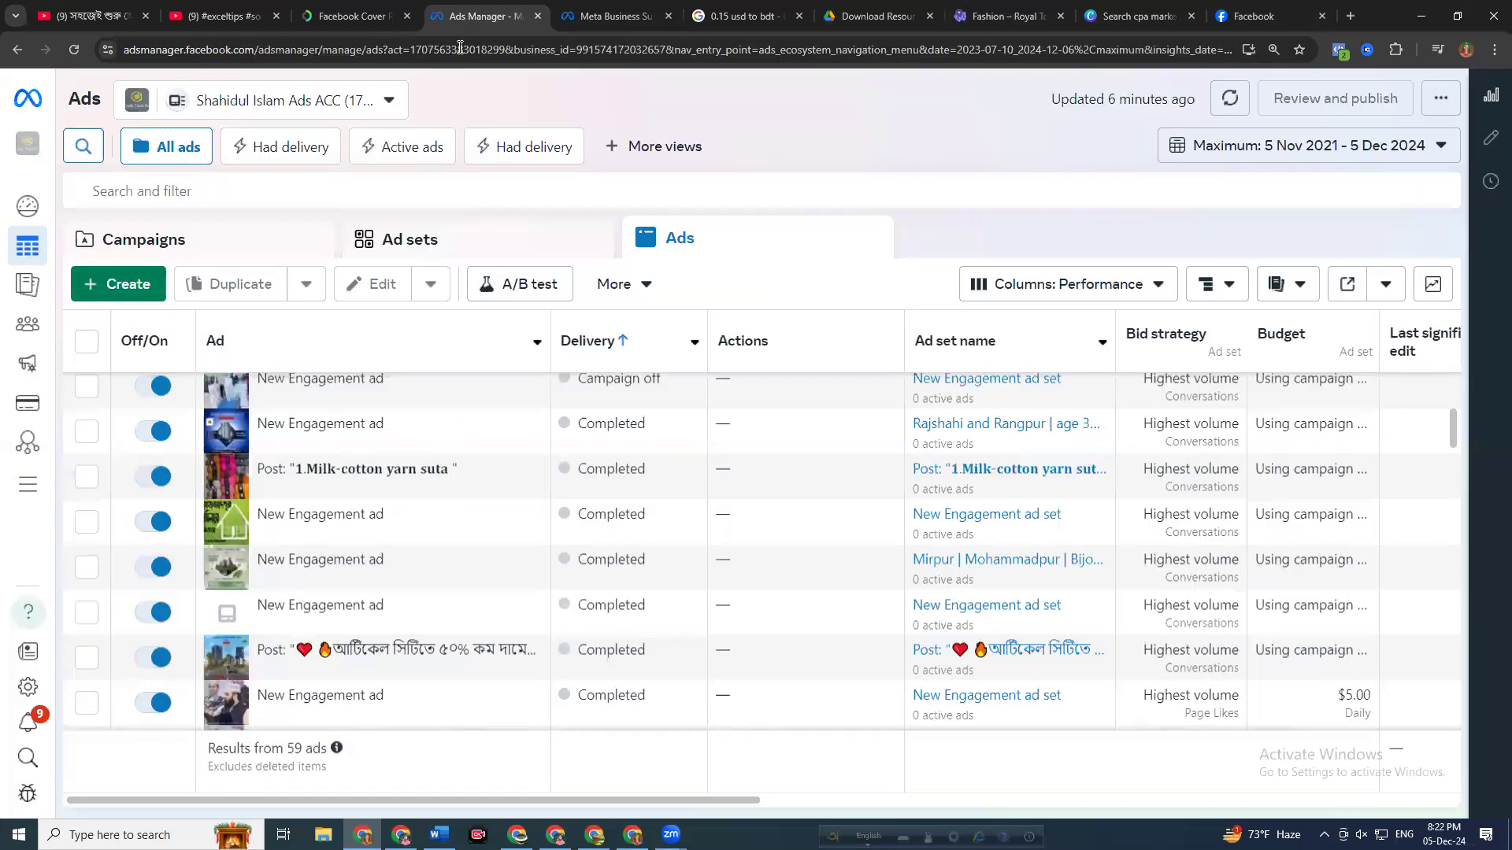
pyautogui.click(583, 9)
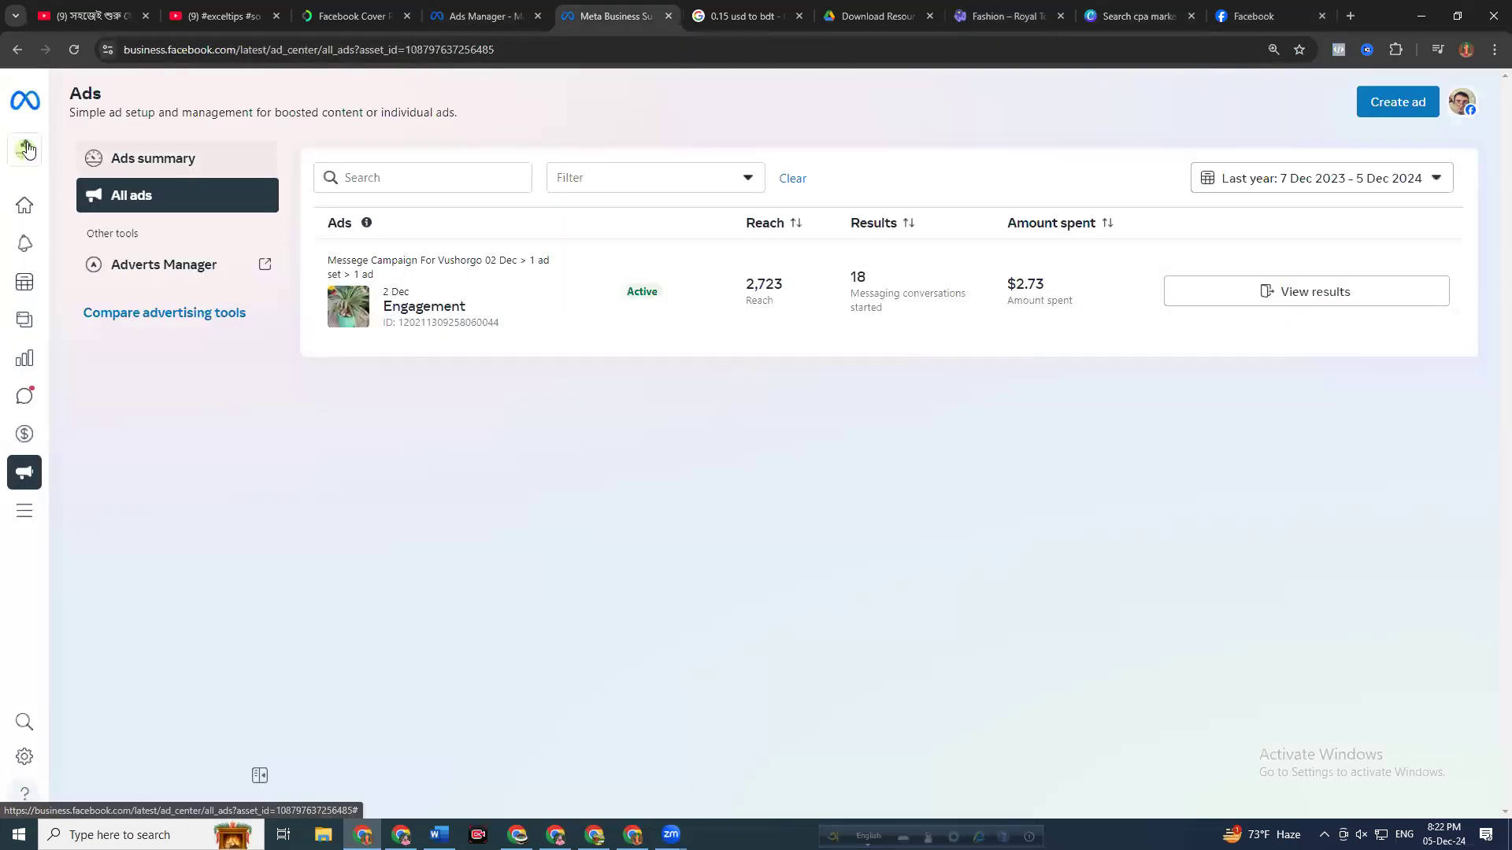
pyautogui.click(28, 150)
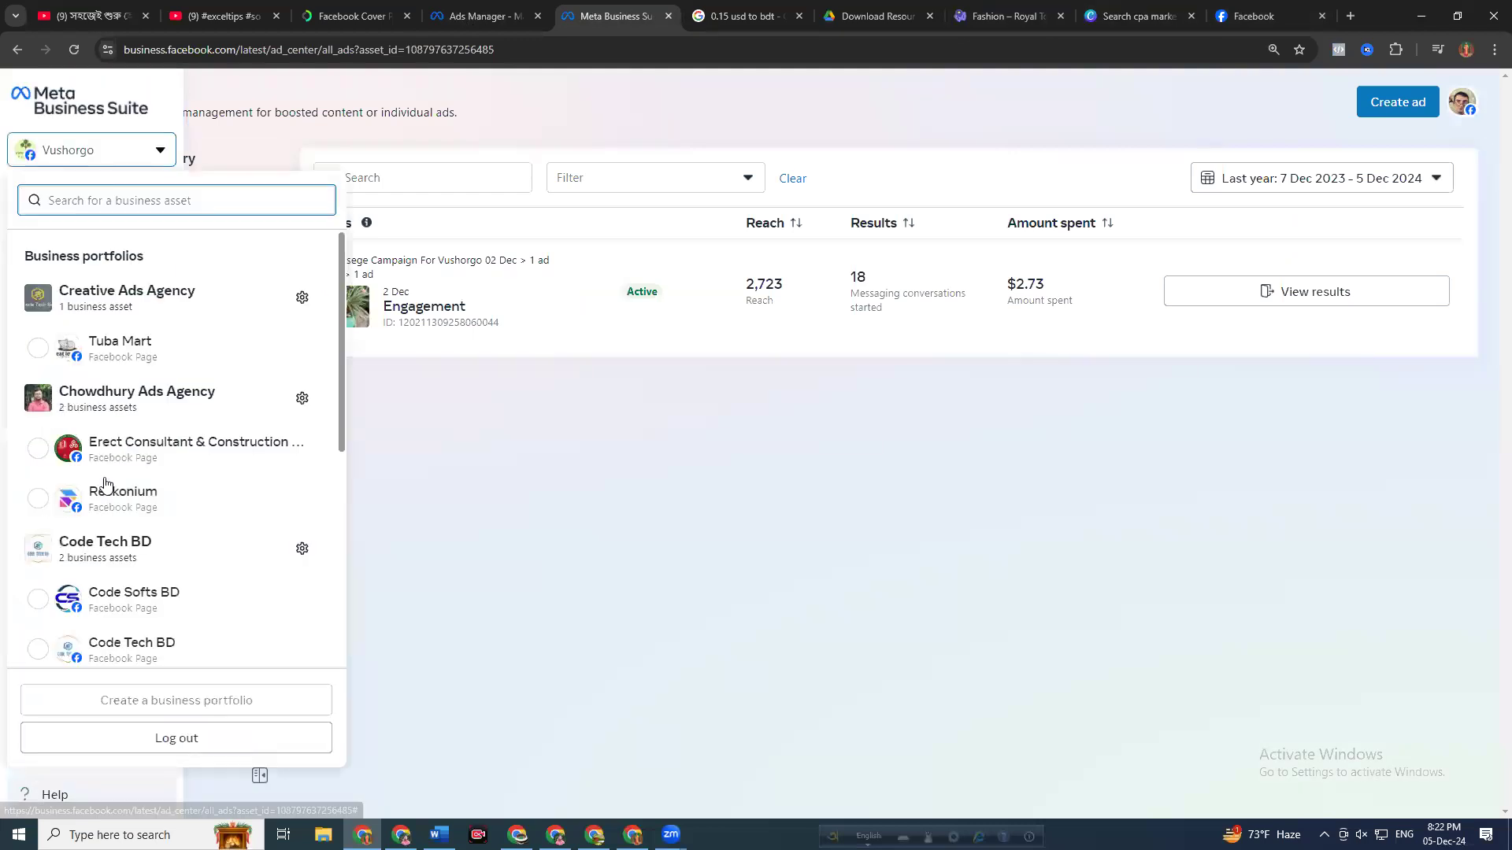
pyautogui.scroll(-2, 141, 535)
pyautogui.scroll(-3, 158, 472)
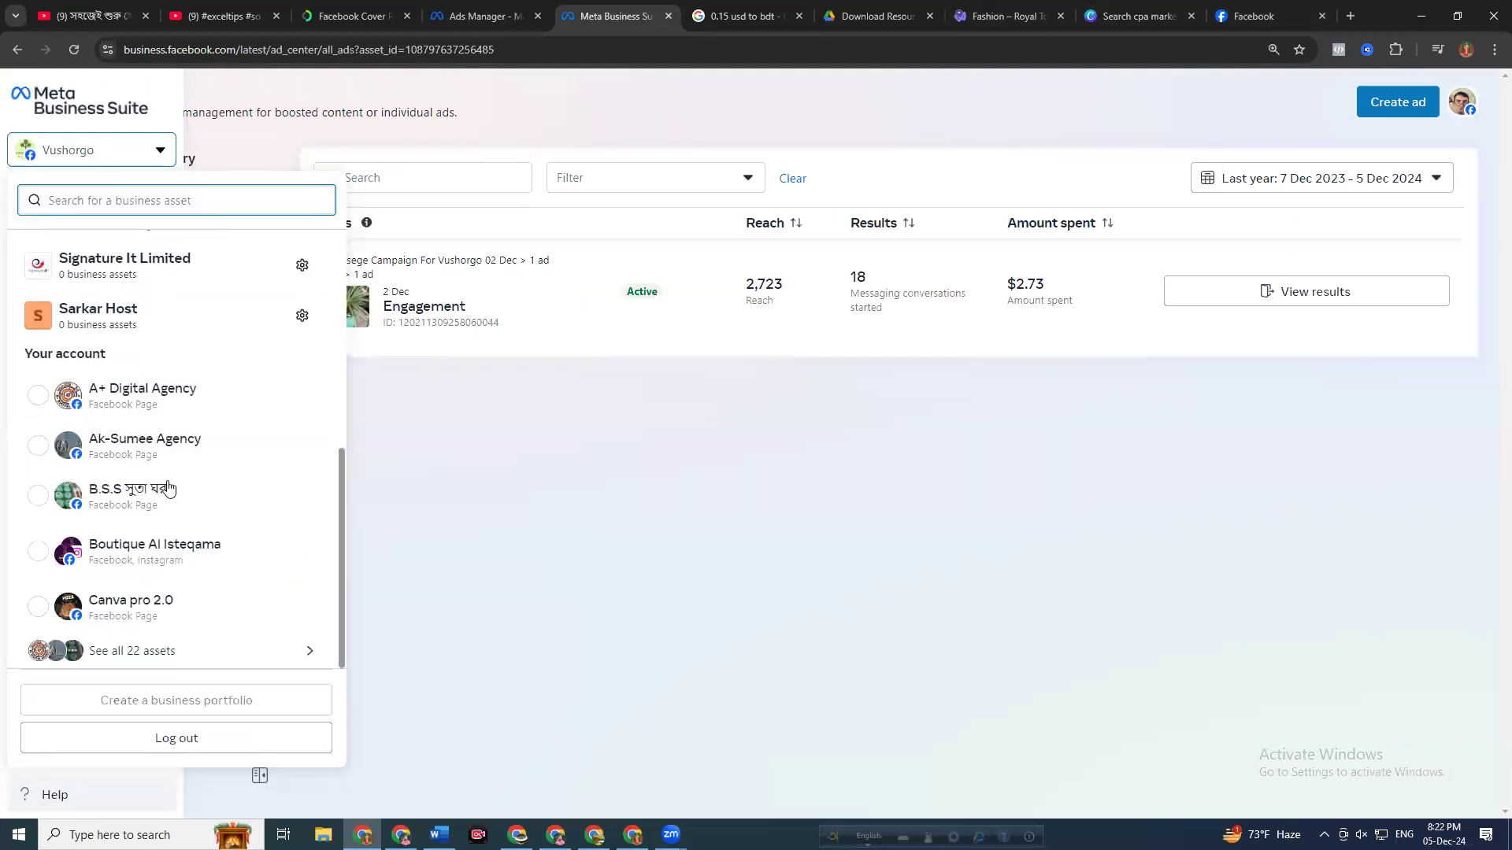
pyautogui.scroll(-3, 159, 493)
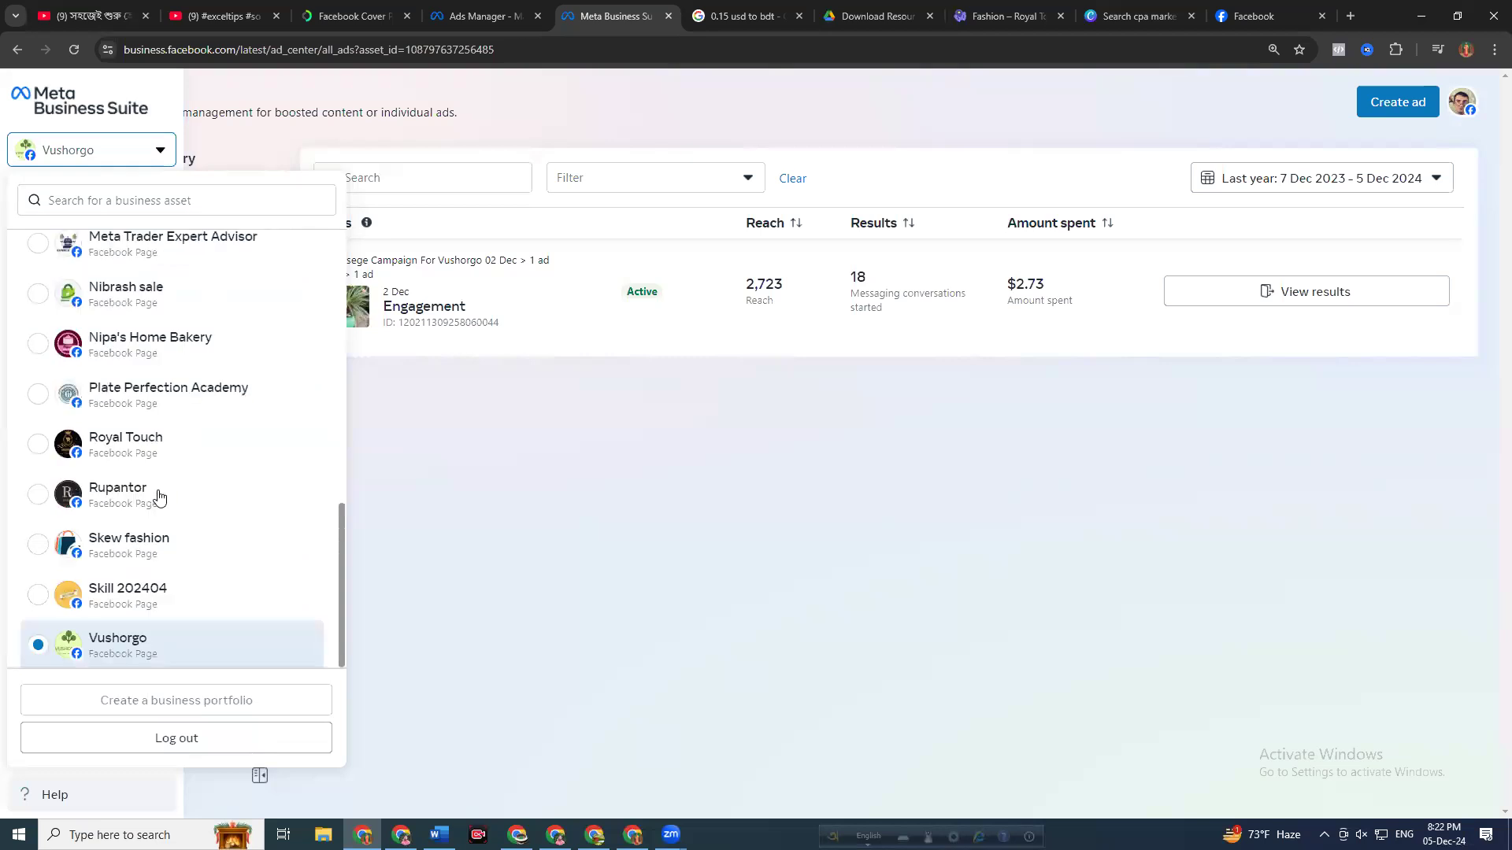
pyautogui.scroll(1, 108, 468)
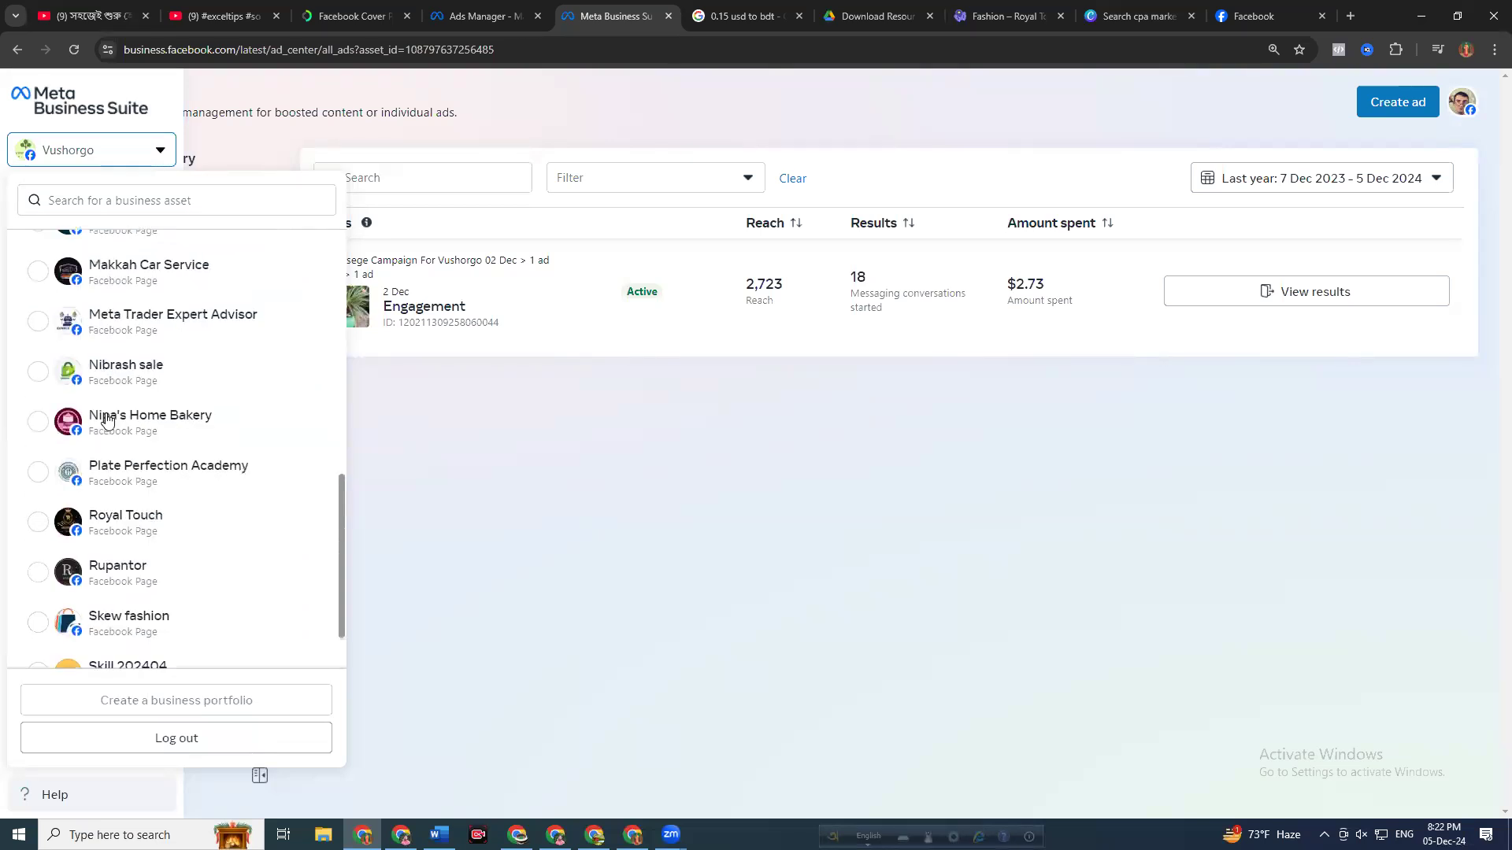
pyautogui.click(132, 290)
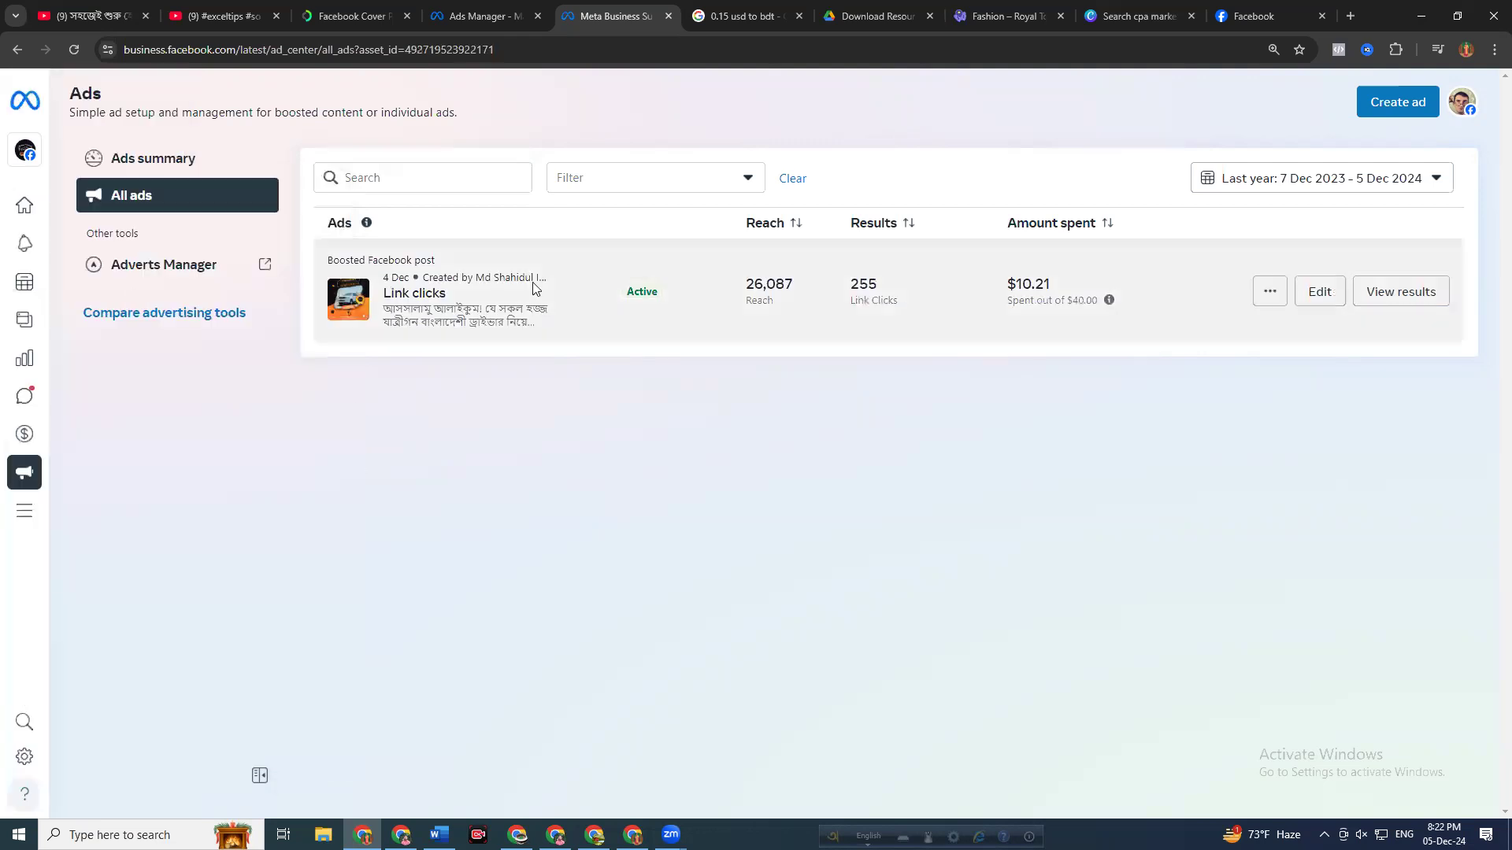
# Examine the delivery status and amount spent of the boosted link clicks ad
pyautogui.doubleClick(634, 289)
pyautogui.moveTo(1087, 280)
pyautogui.mouseDown()
pyautogui.moveTo(685, 281)
pyautogui.moveTo(544, 319)
pyautogui.moveTo(490, 364)
pyautogui.moveTo(512, 360)
pyautogui.mouseUp()
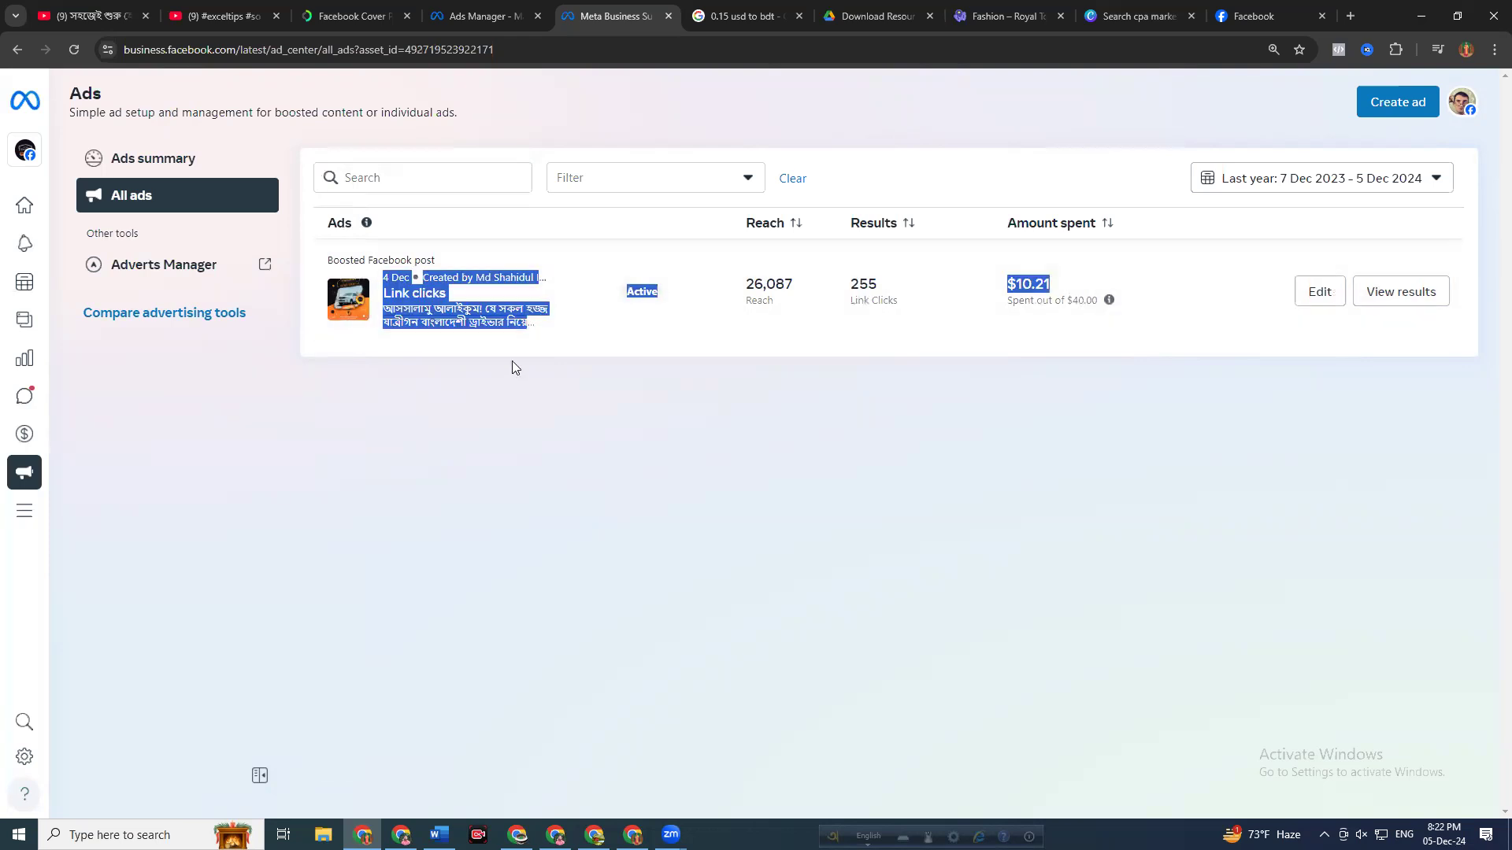
pyautogui.click(512, 361)
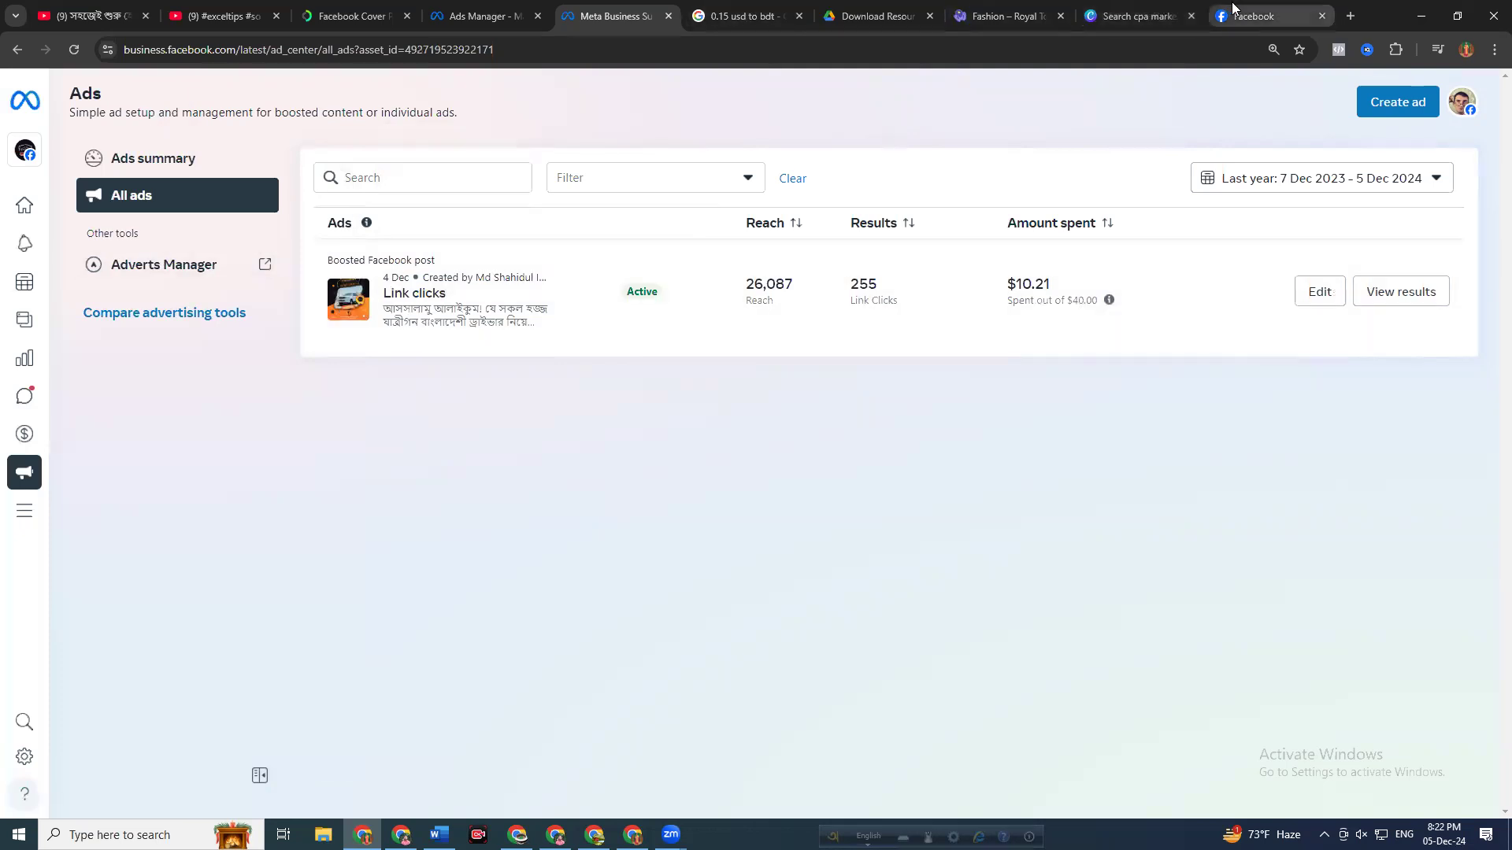
# Switch to Facebook, return to the home feed and open the Makkah Car Service page
pyautogui.moveTo(1234, 8)
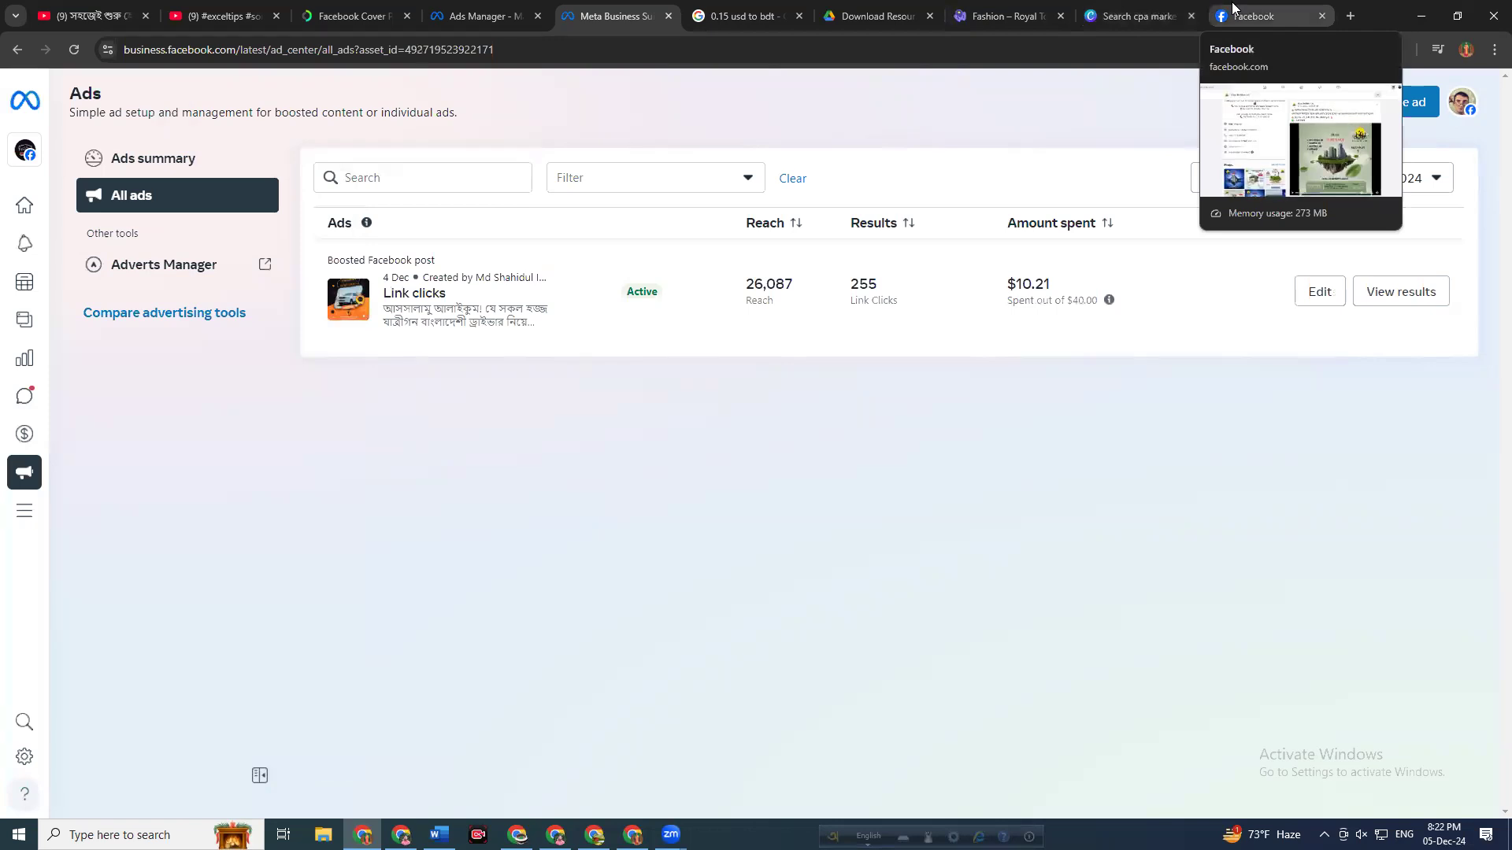
pyautogui.click(1234, 7)
pyautogui.click(1466, 93)
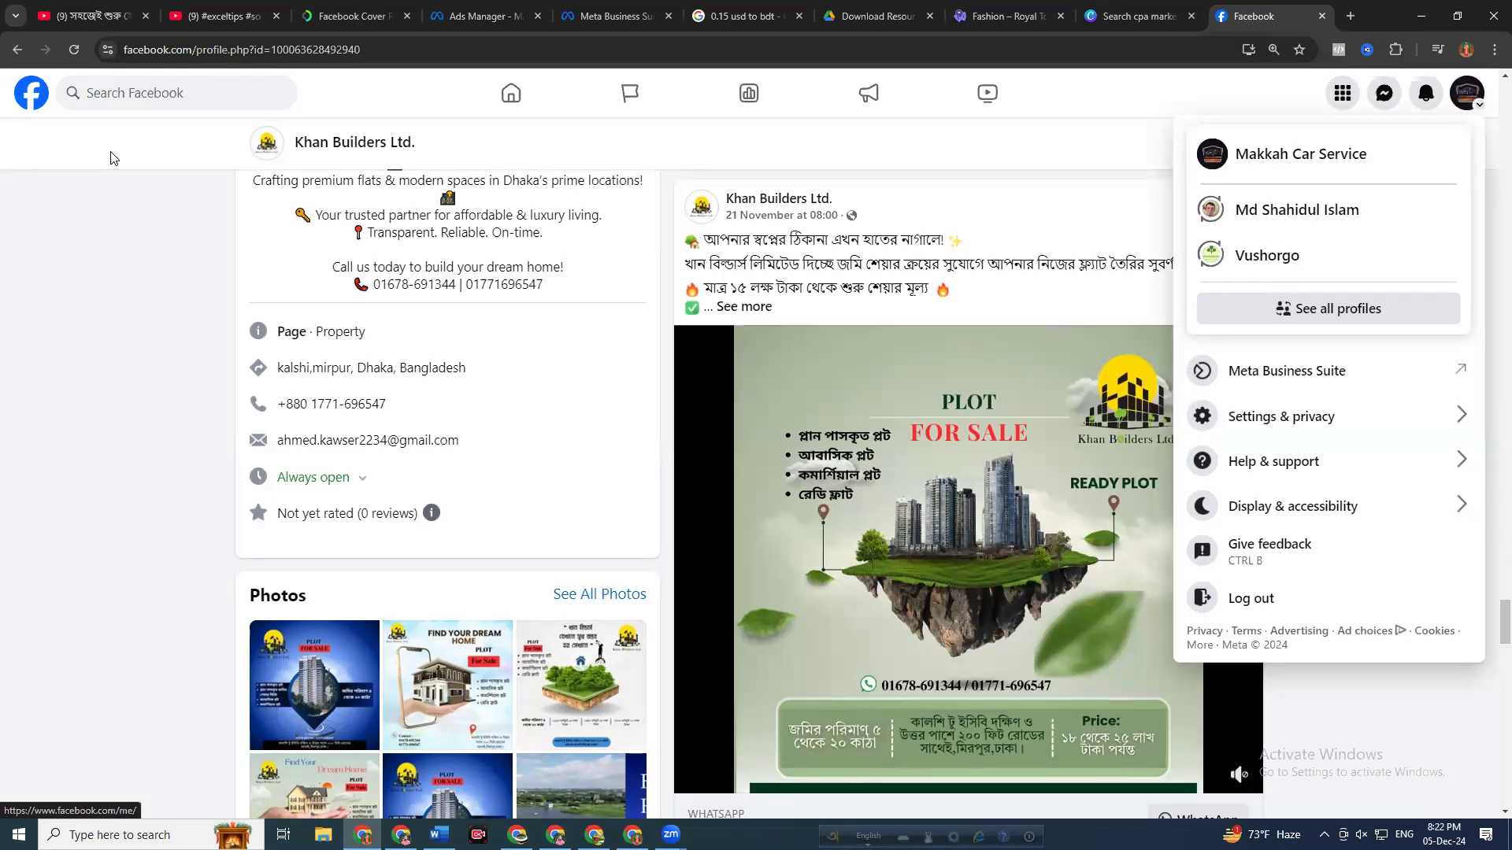
pyautogui.click(14, 98)
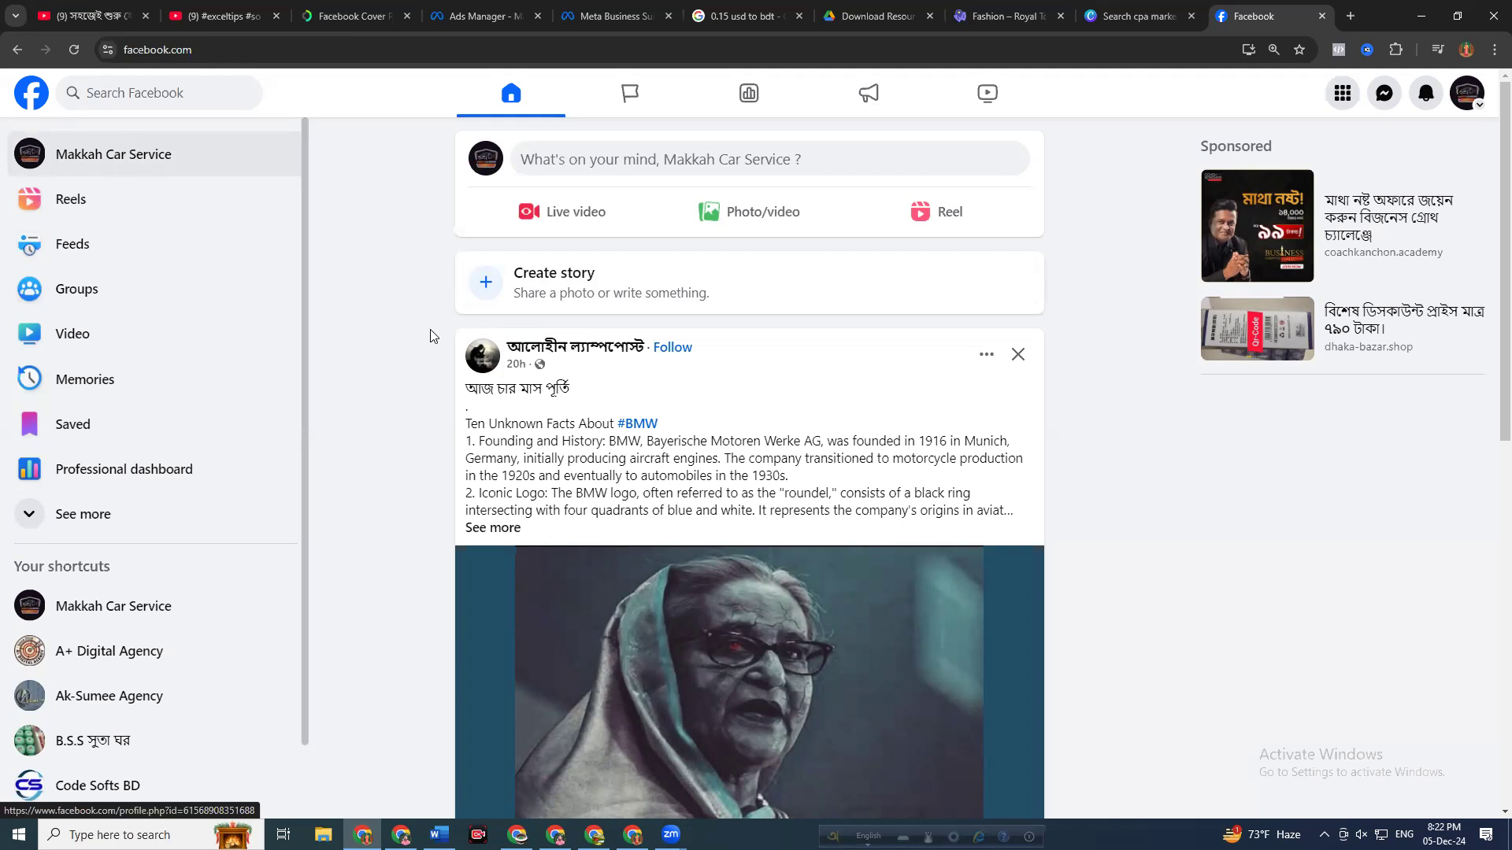
pyautogui.click(134, 164)
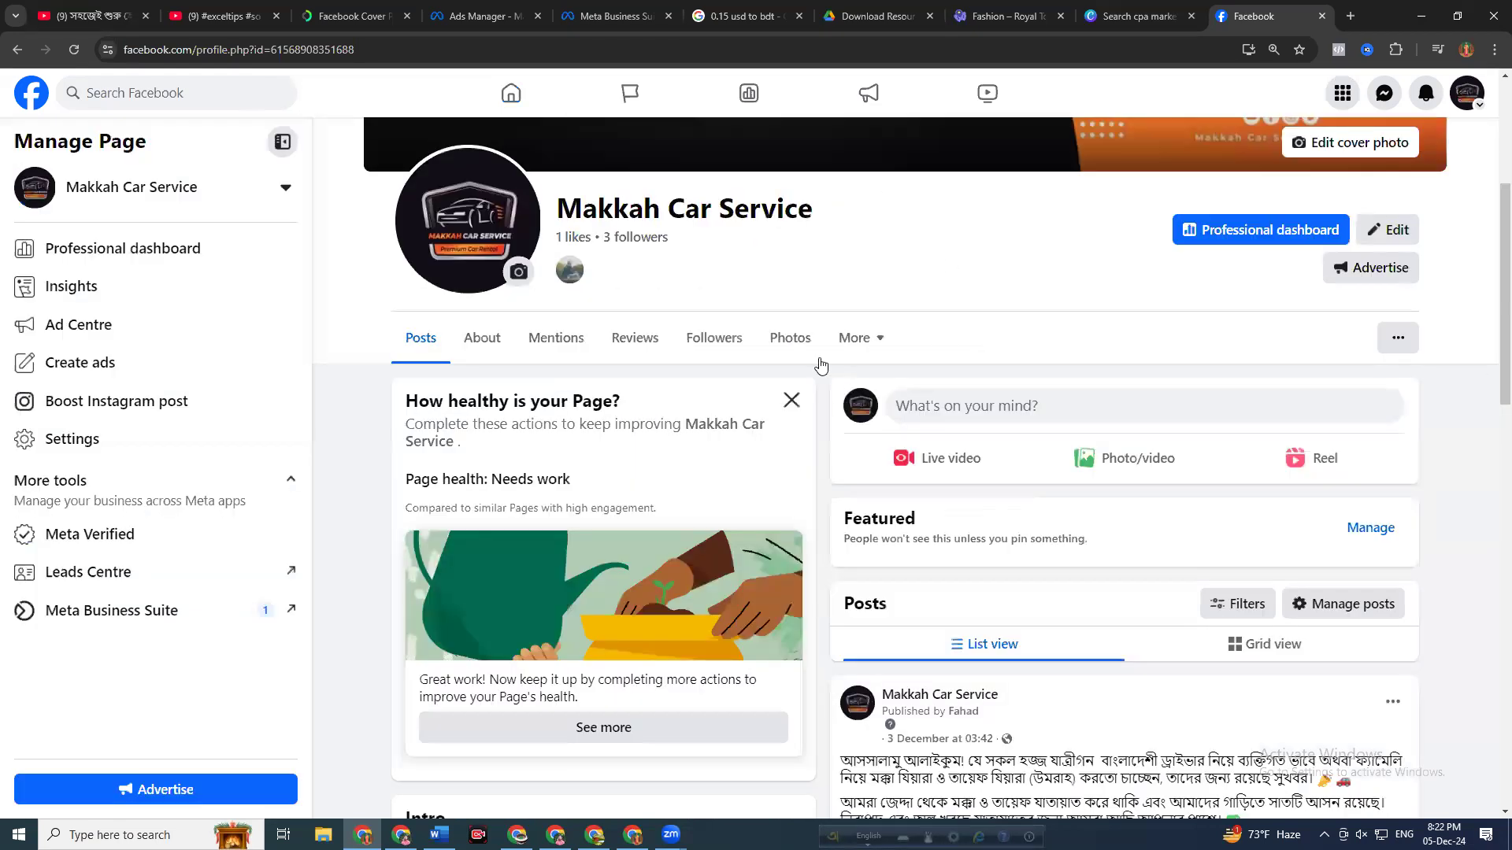
# Examine the boosted car rental post of 3 December, including its caption, ad image, call button and comments
pyautogui.scroll(-4, 1050, 456)
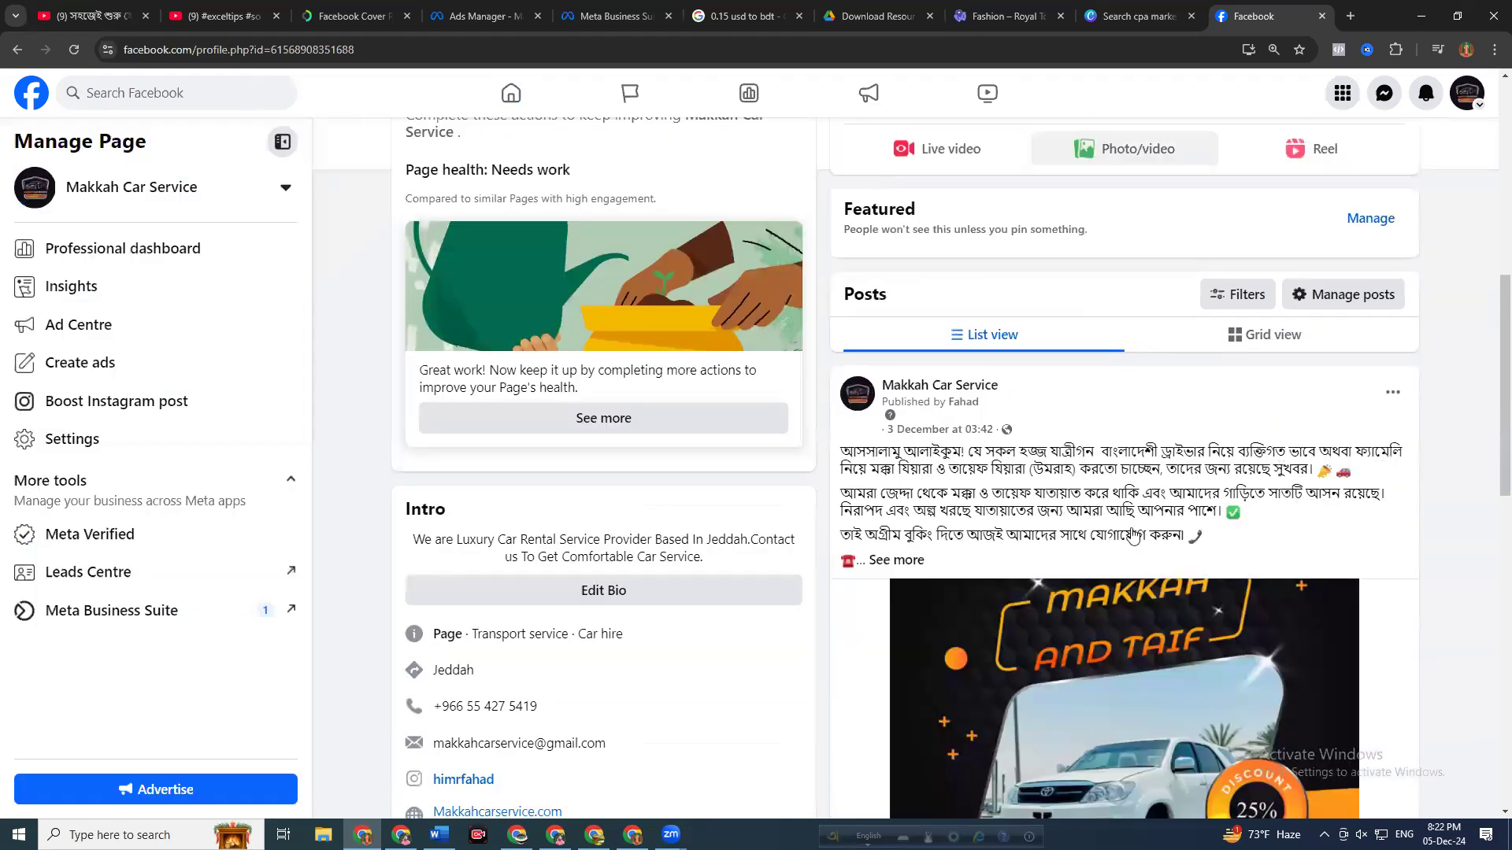
pyautogui.scroll(-3, 1134, 535)
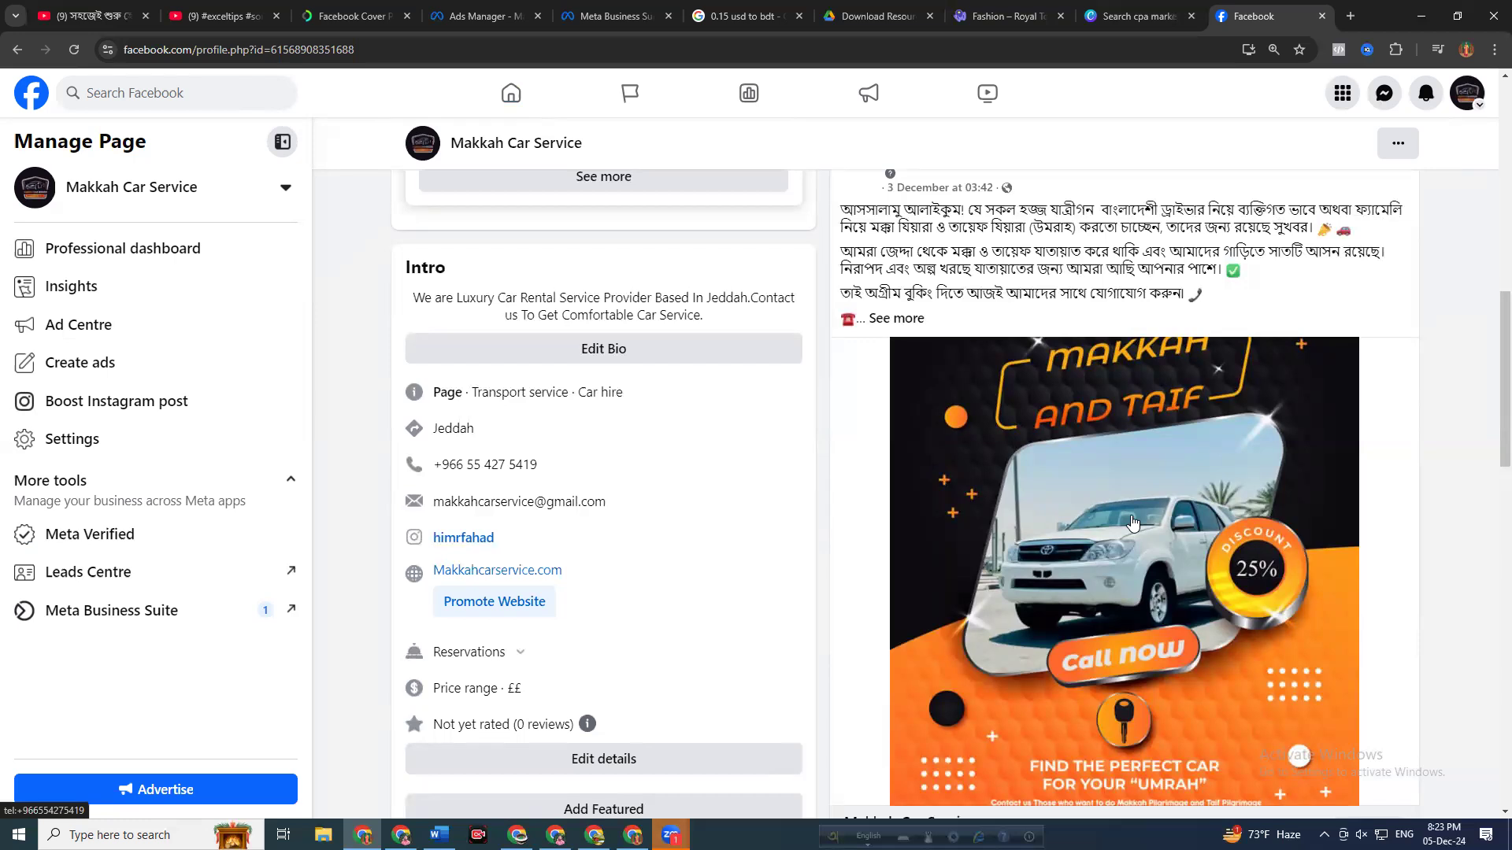
pyautogui.click(980, 824)
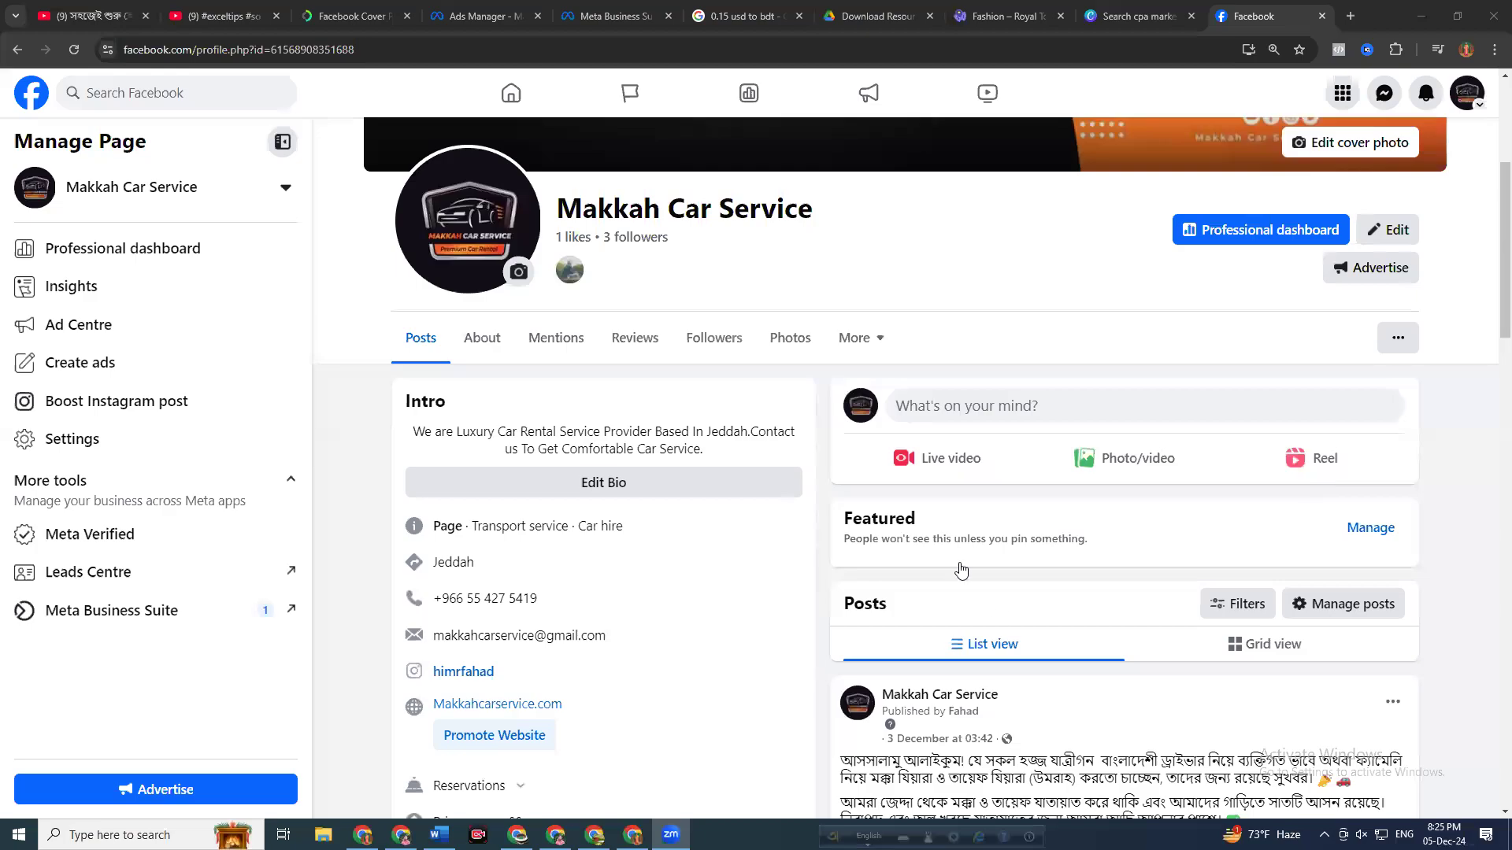
pyautogui.scroll(-5, 961, 570)
pyautogui.scroll(-2, 1029, 533)
pyautogui.click(1029, 474)
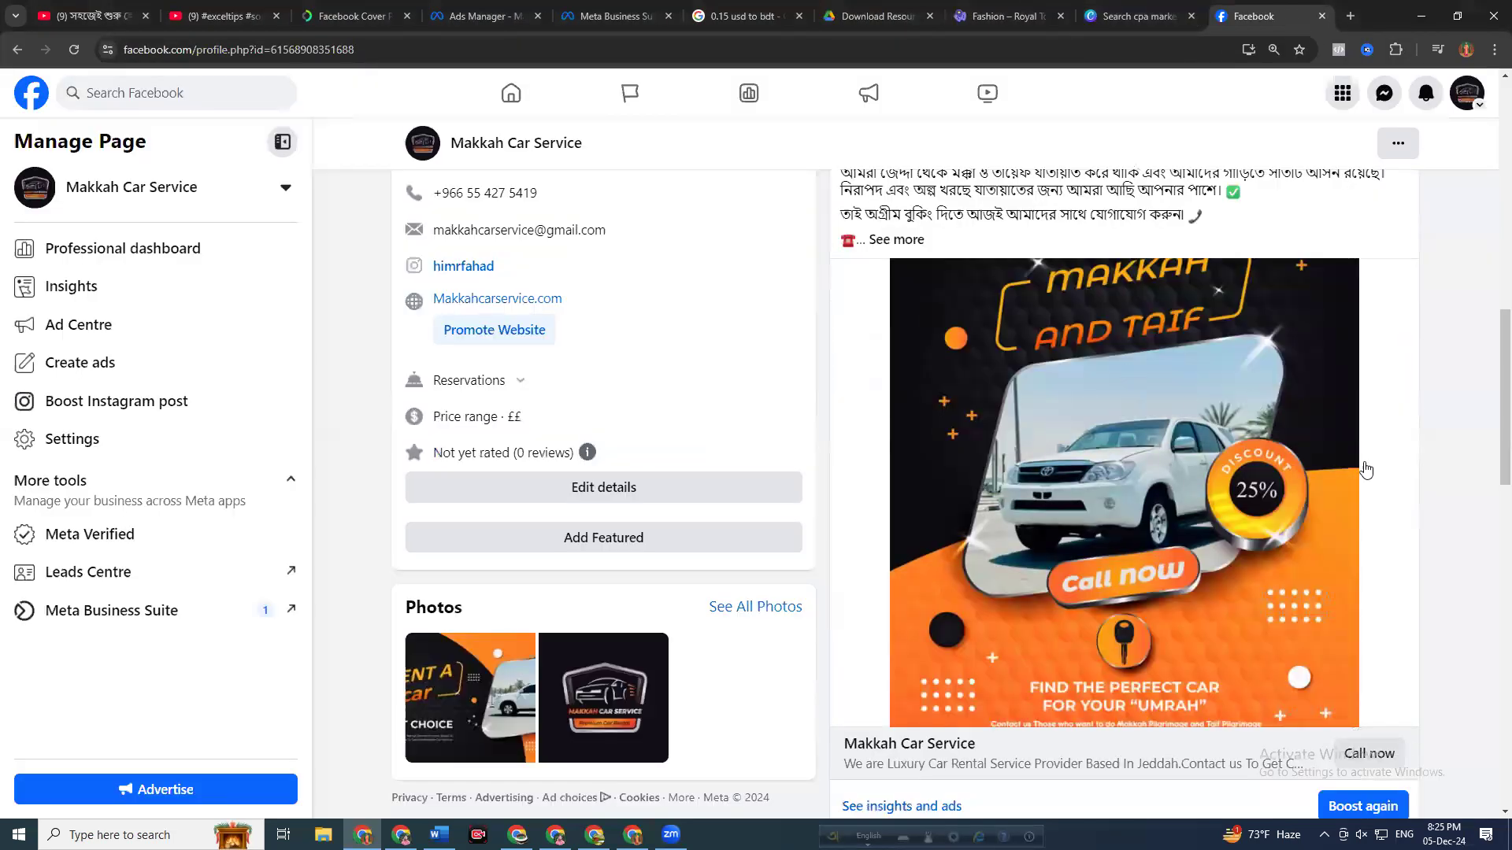
pyautogui.scroll(-1, 1344, 594)
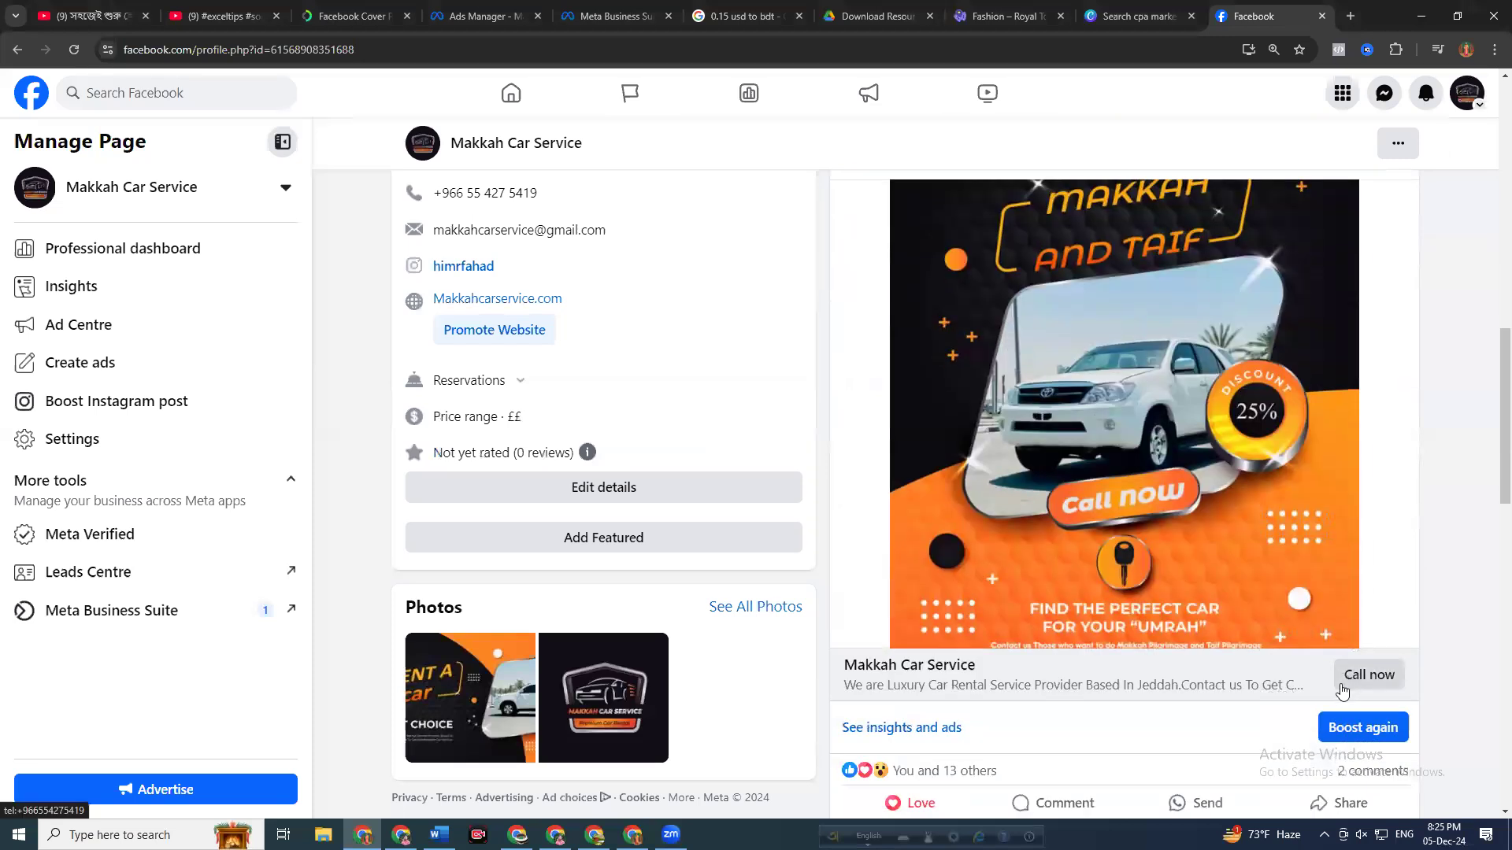
pyautogui.scroll(1, 1165, 571)
pyautogui.scroll(-1, 483, 692)
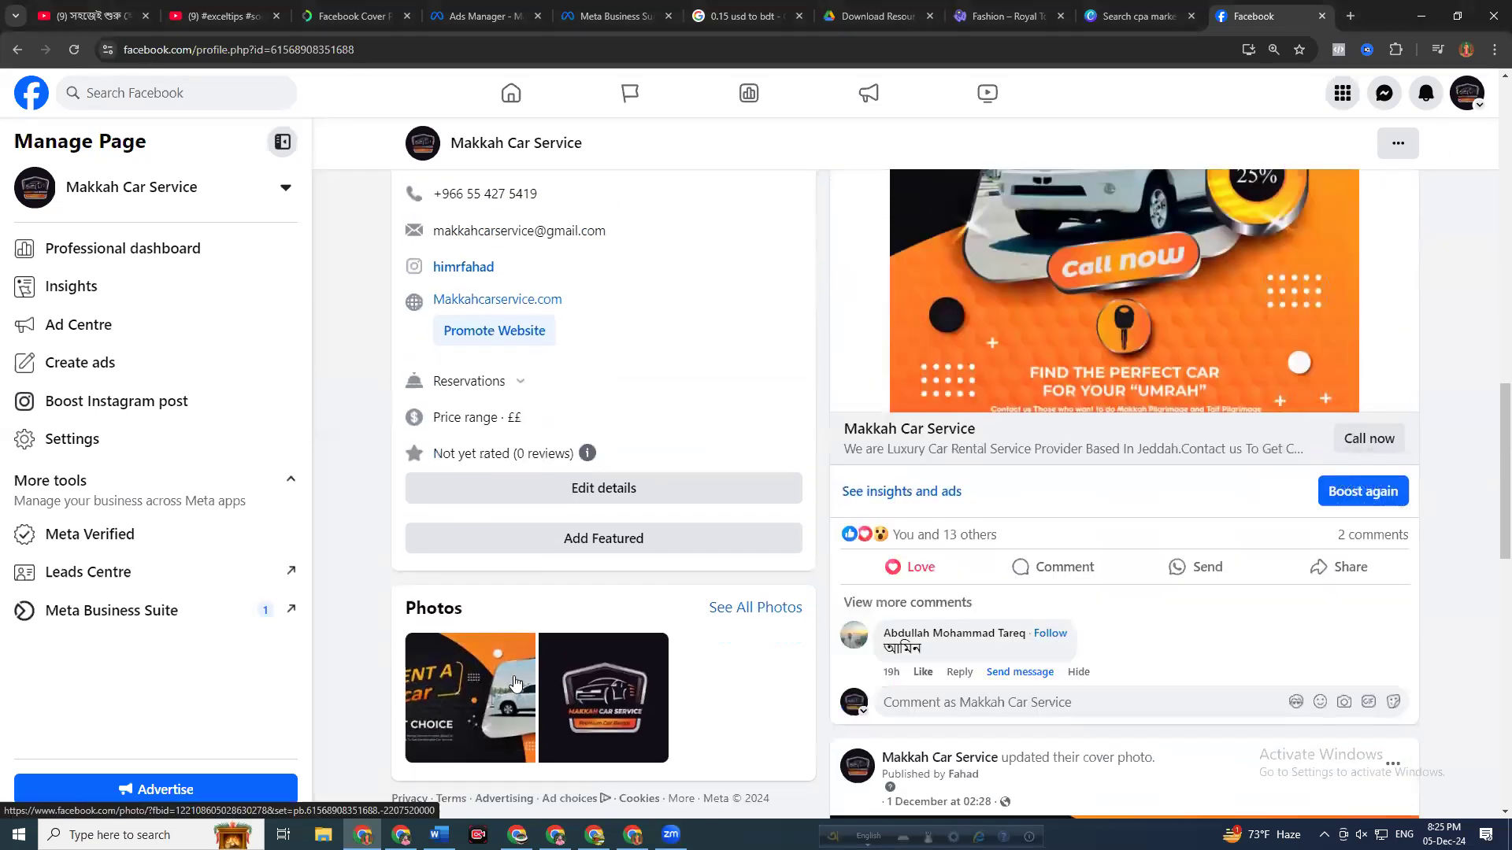
# View the page's cover image and logo full size in the photo viewer, close it, and look at the cover photo post
pyautogui.click(508, 692)
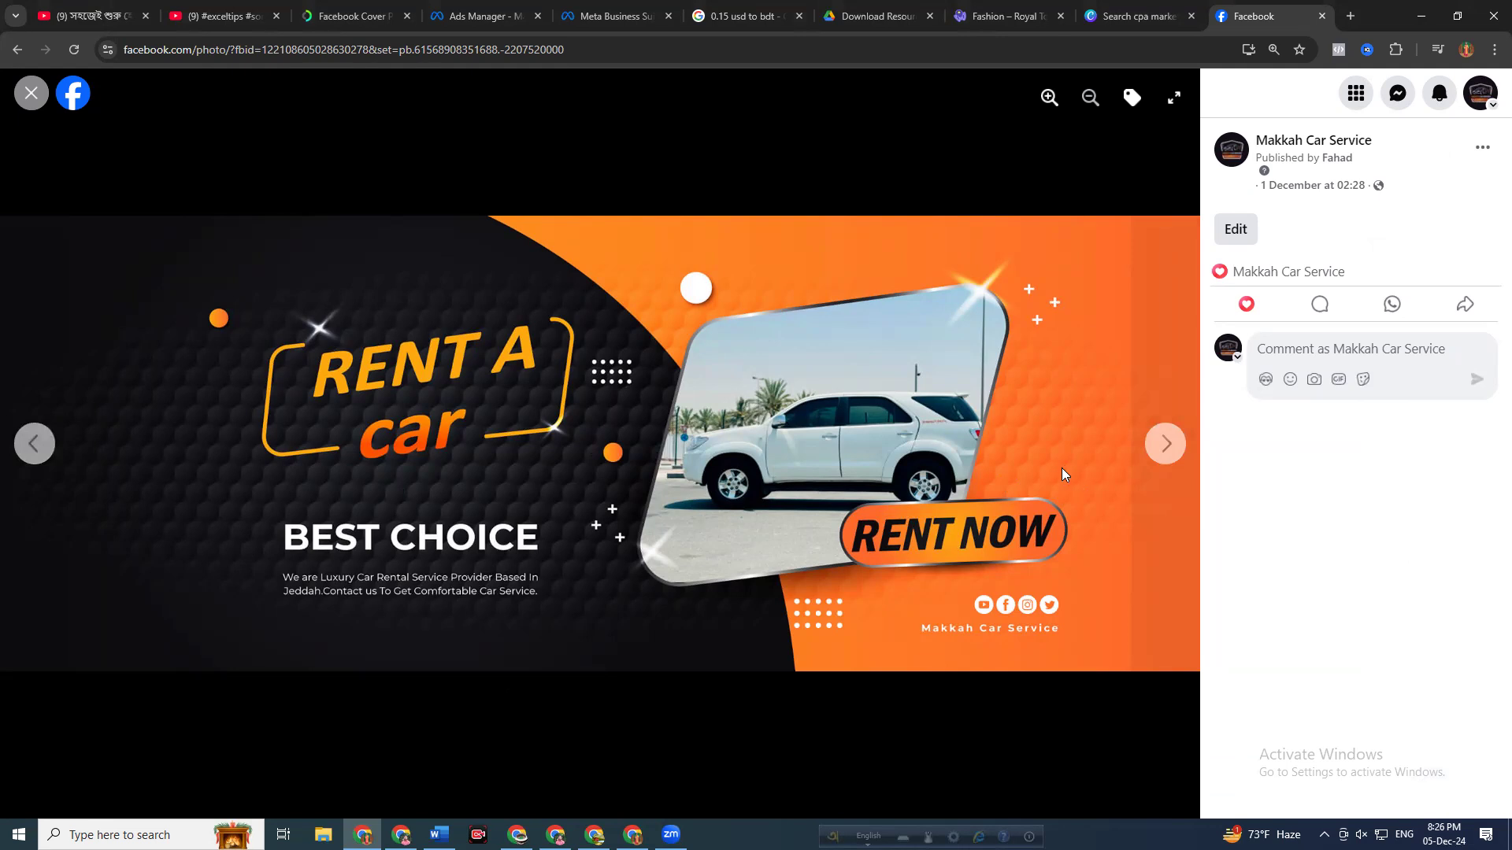
pyautogui.click(1168, 444)
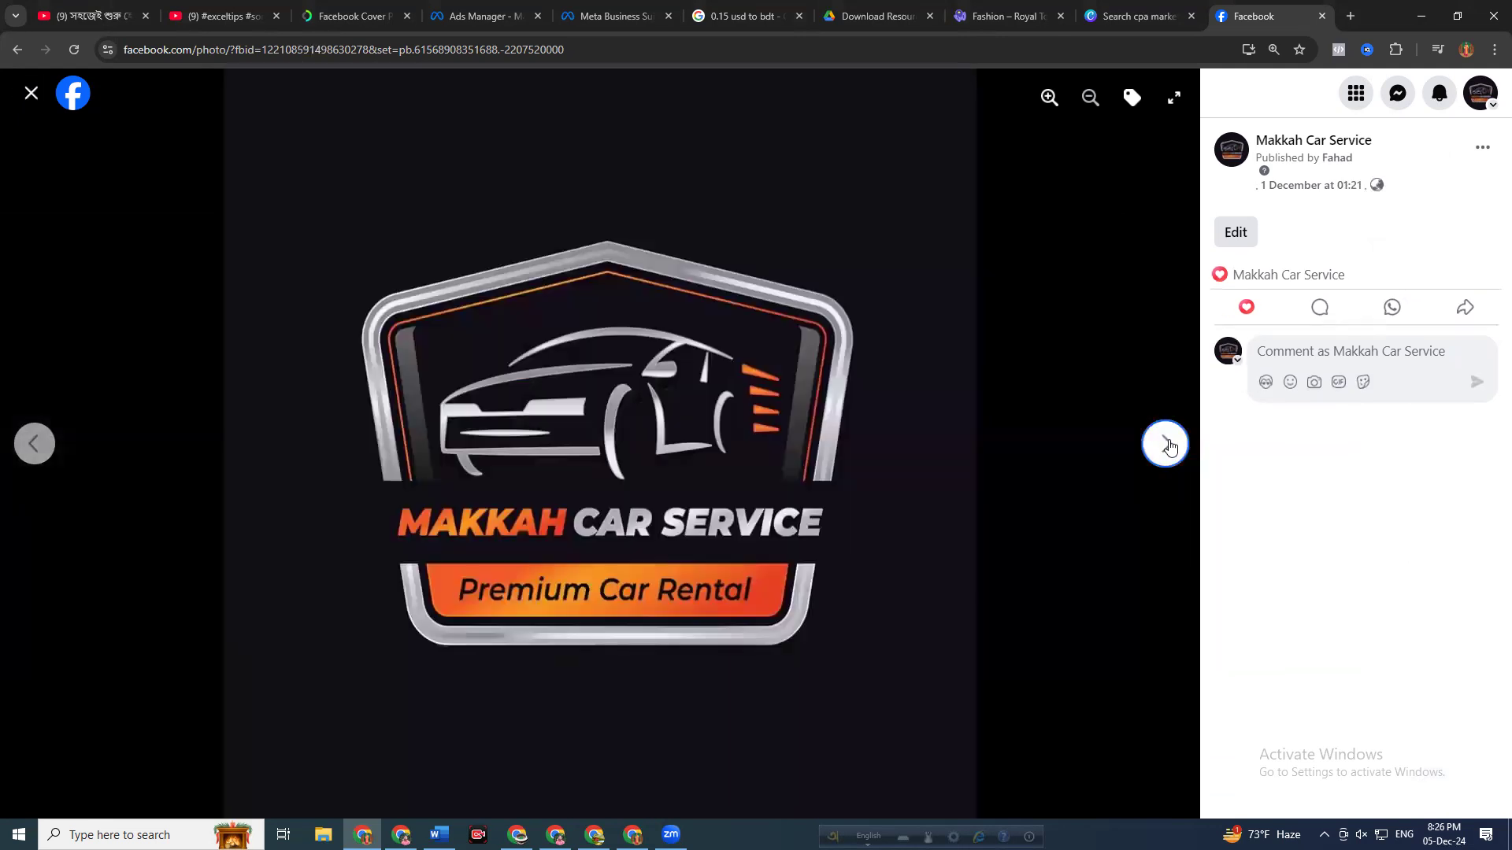
pyautogui.click(1169, 445)
pyautogui.click(1167, 445)
pyautogui.click(1165, 443)
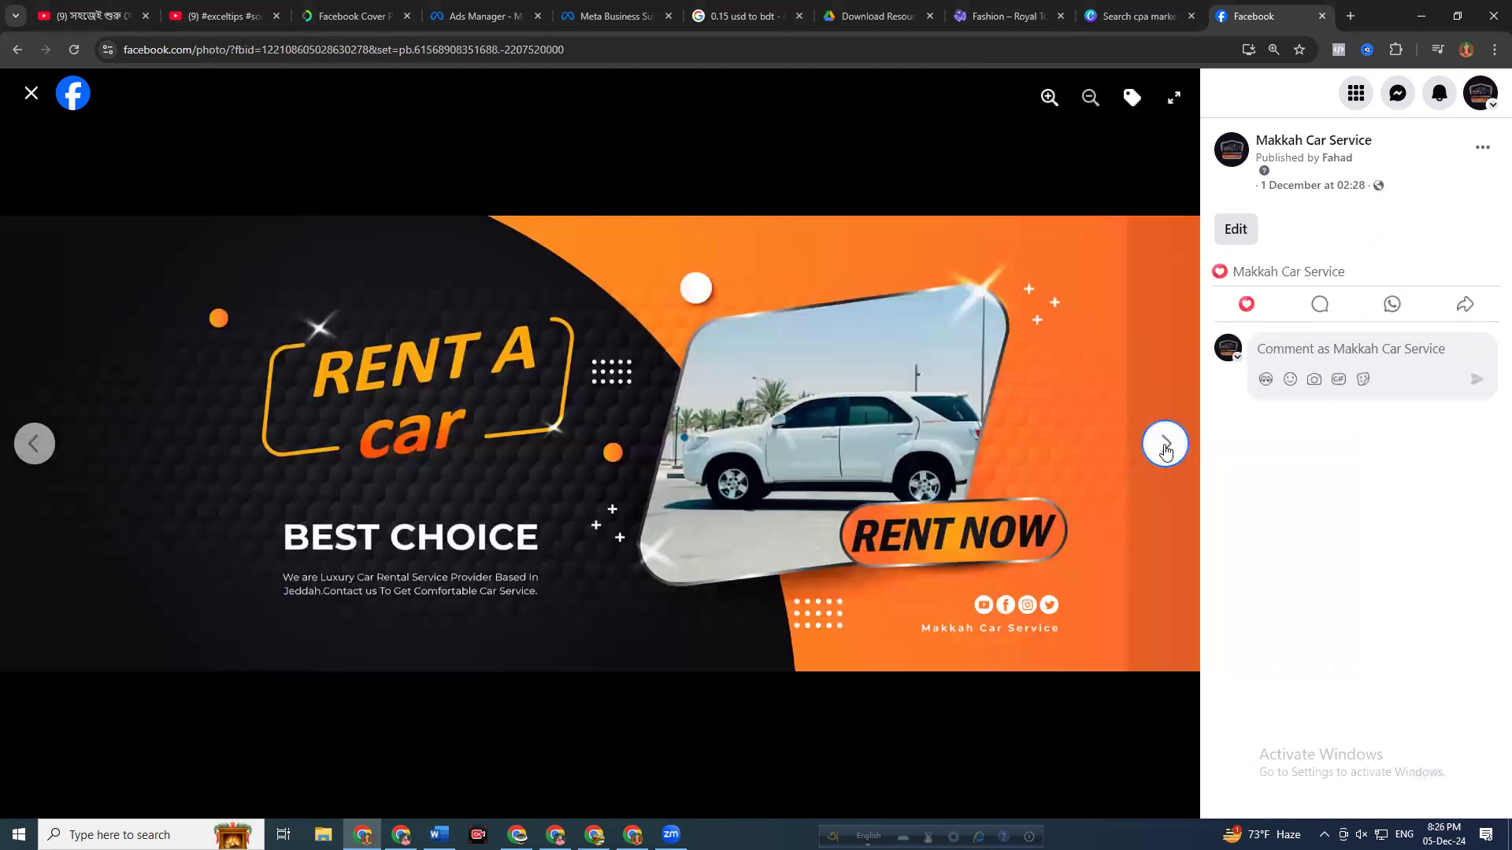
pyautogui.click(32, 94)
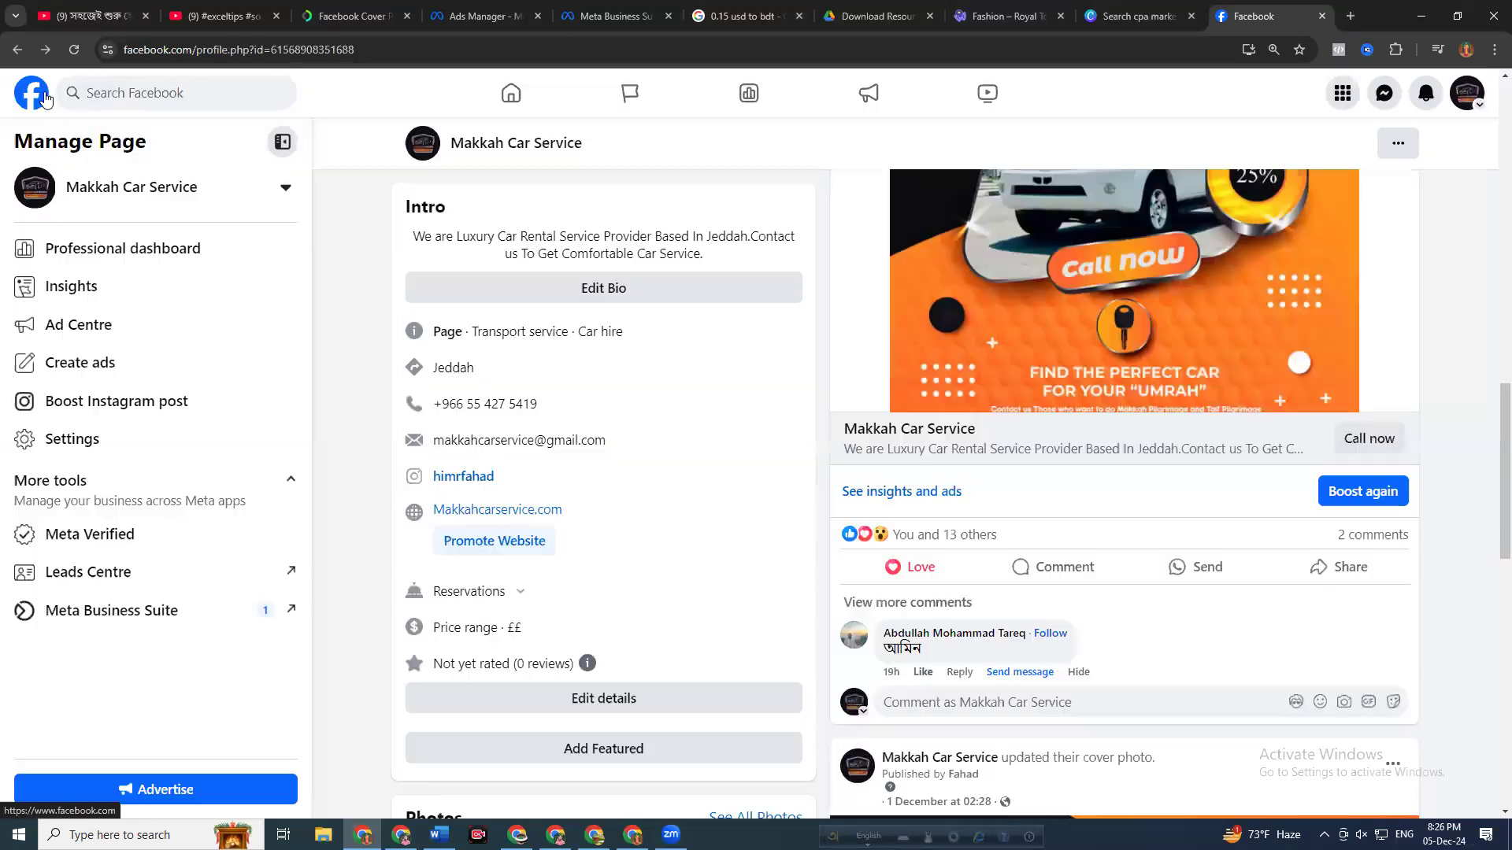
pyautogui.scroll(-1, 756, 677)
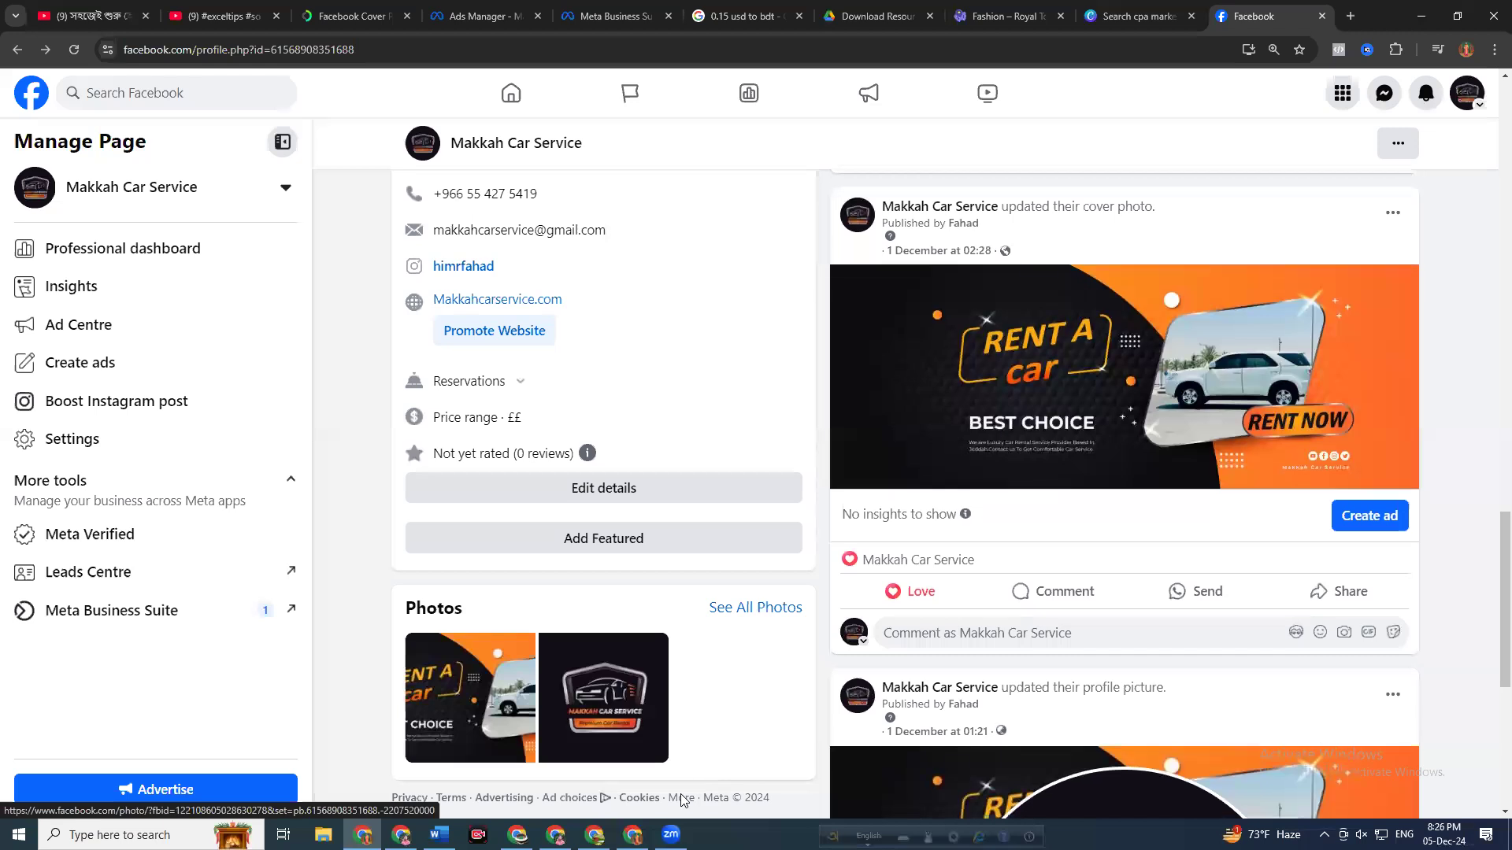
# Switch to Canva and change the template search to "car rental ads design"
pyautogui.click(1157, 15)
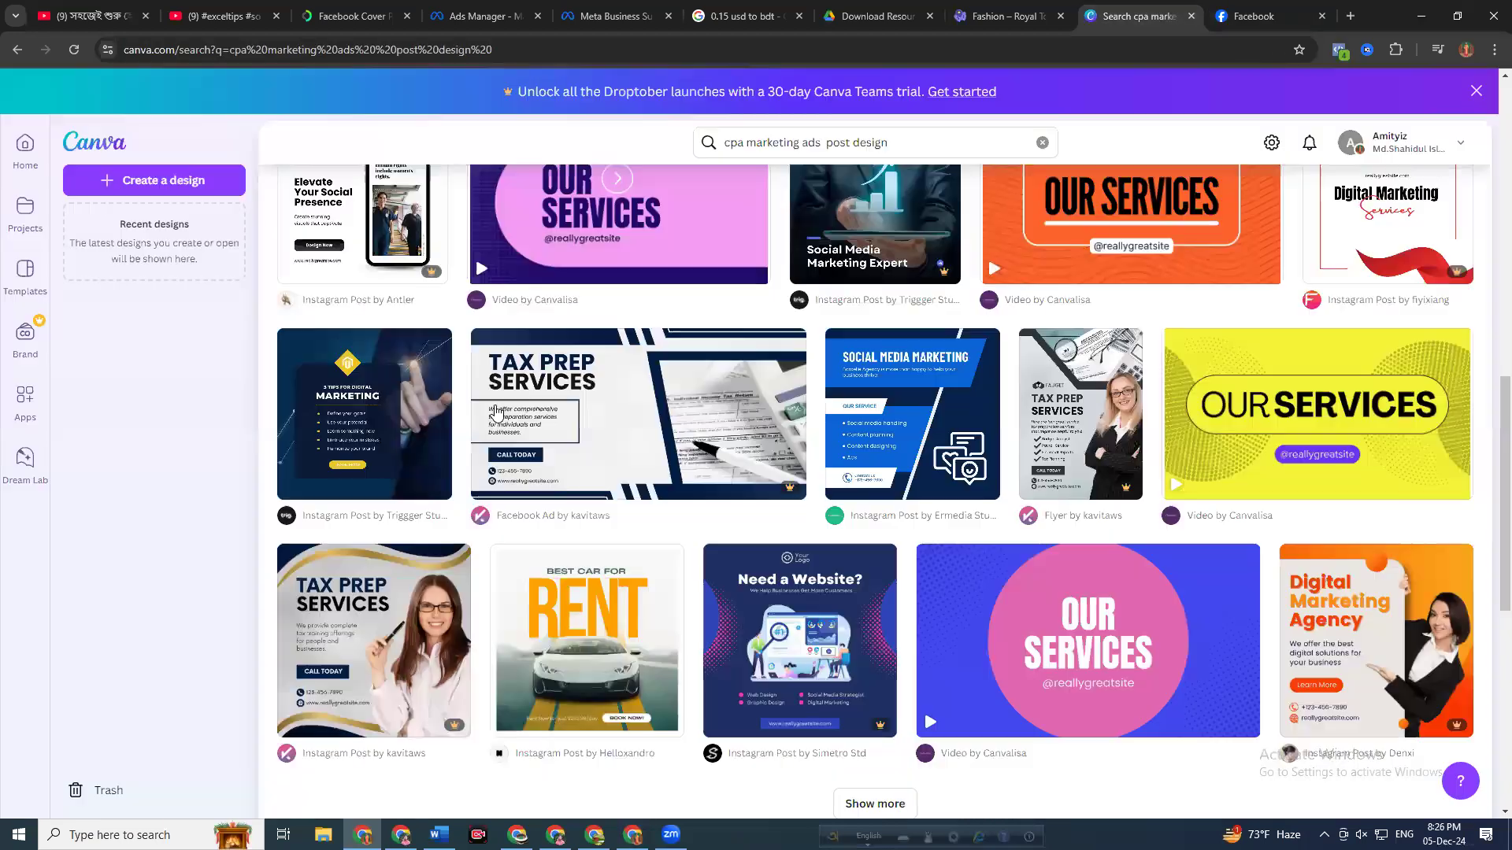
pyautogui.scroll(5, 806, 249)
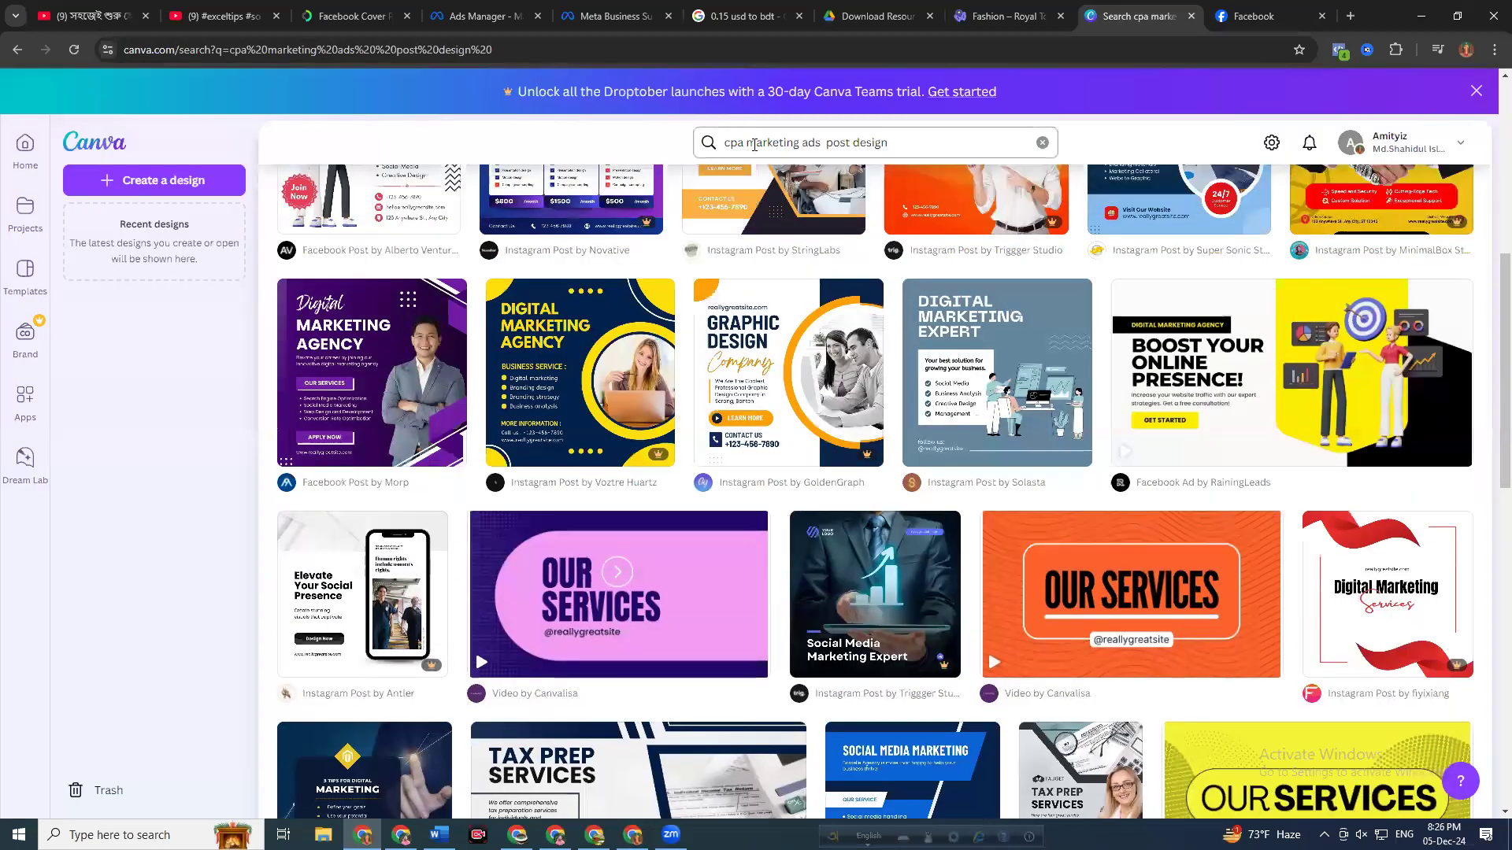
pyautogui.moveTo(800, 142); pyautogui.dragTo(566, 167)
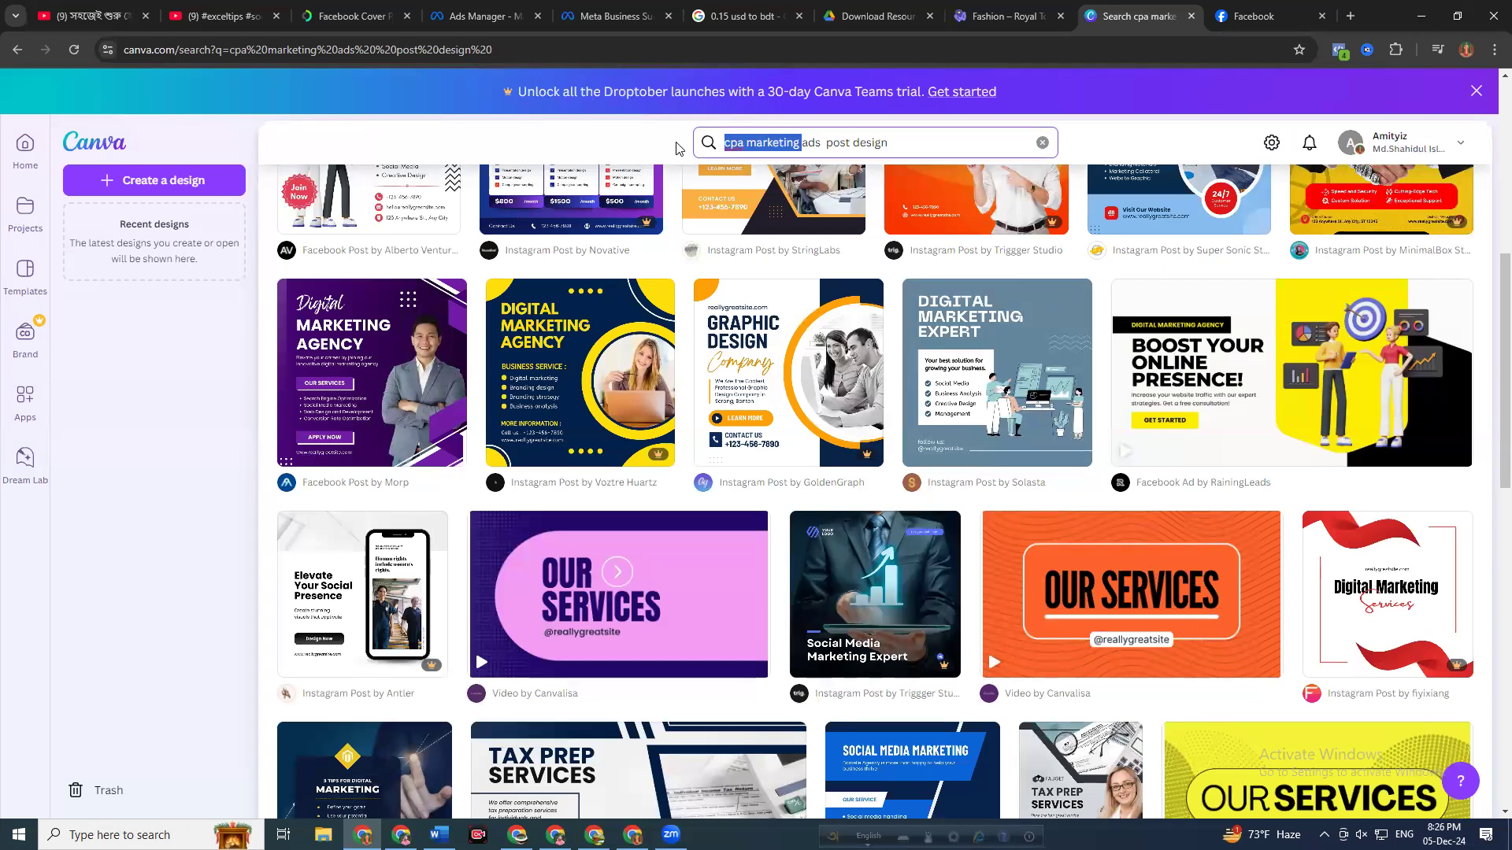
pyautogui.write('car re')
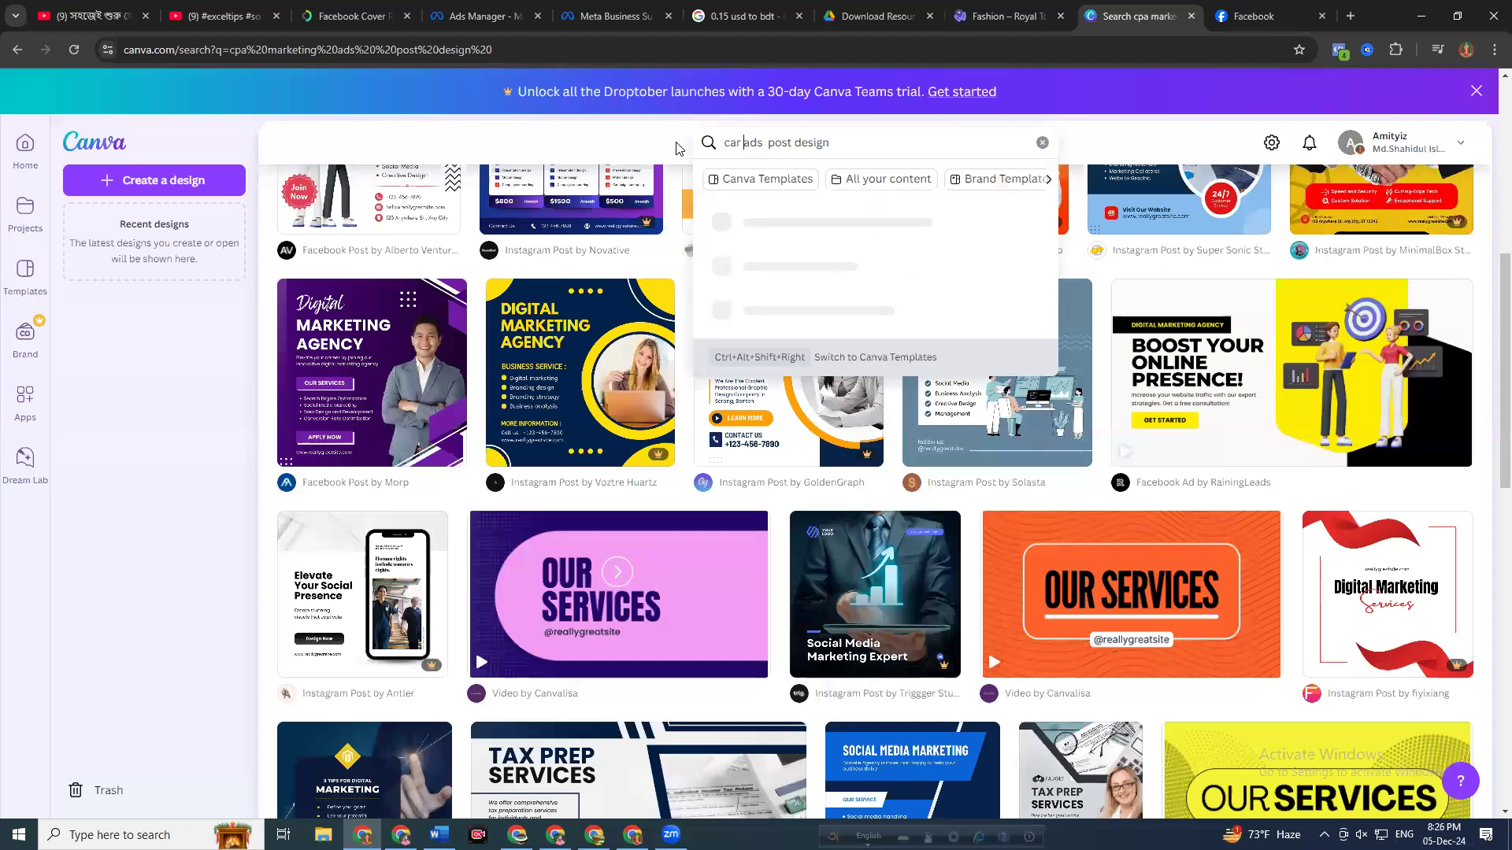
pyautogui.write('ntal')
pyautogui.press('Right')
pyautogui.press('Right')
pyautogui.press('Right')
pyautogui.press('Right')
pyautogui.press('Right')
pyautogui.press('Right')
pyautogui.press('Right')
pyautogui.press('Right')
pyautogui.press('Right')
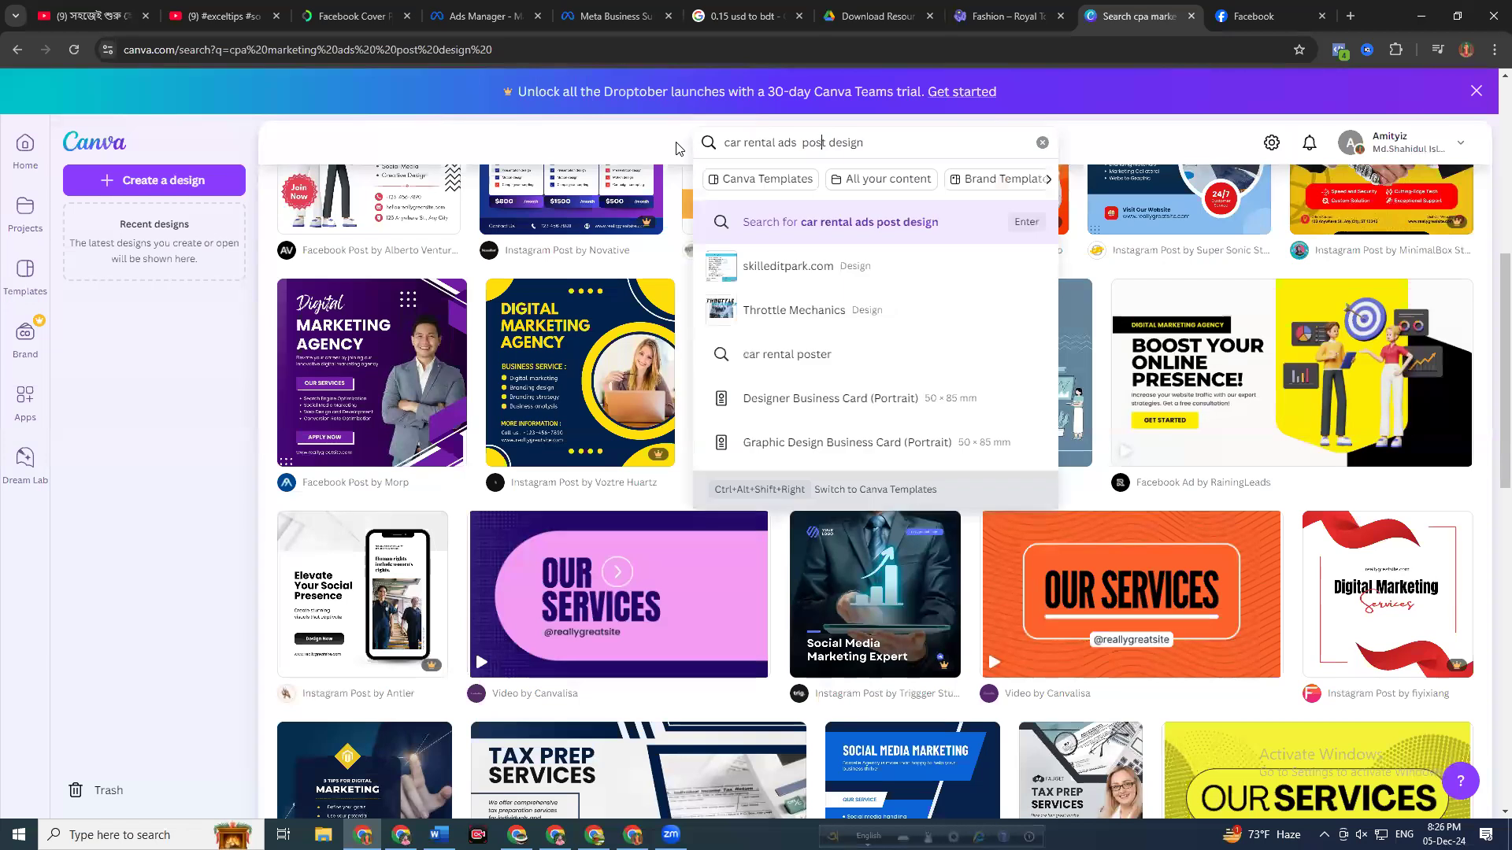
pyautogui.press('BackSpace')
pyautogui.press('BackSpace')
pyautogui.press('BackSpace')
pyautogui.press('BackSpace')
pyautogui.press('BackSpace')
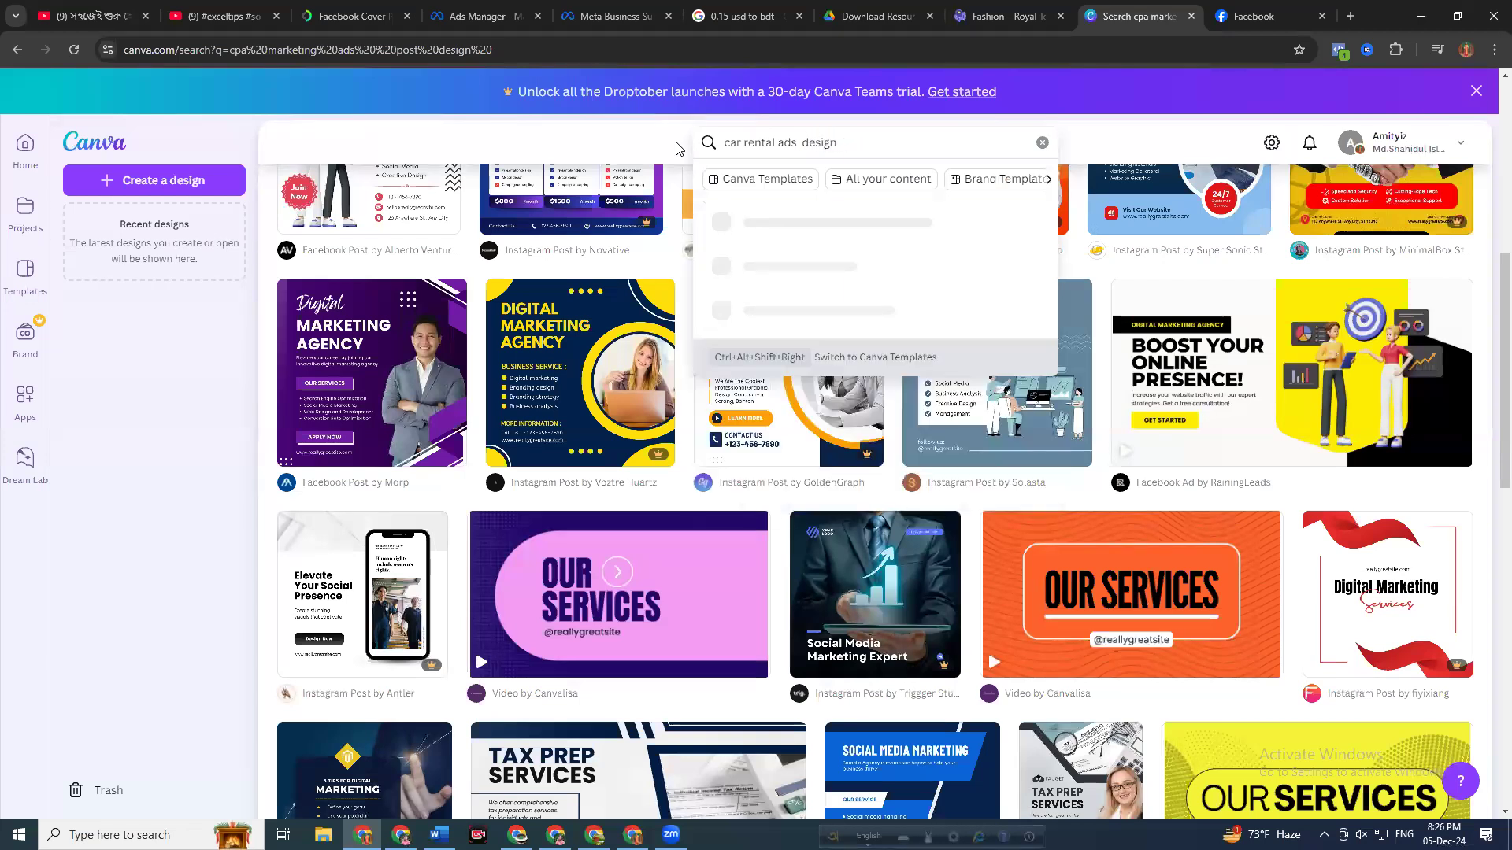
pyautogui.press('Return')
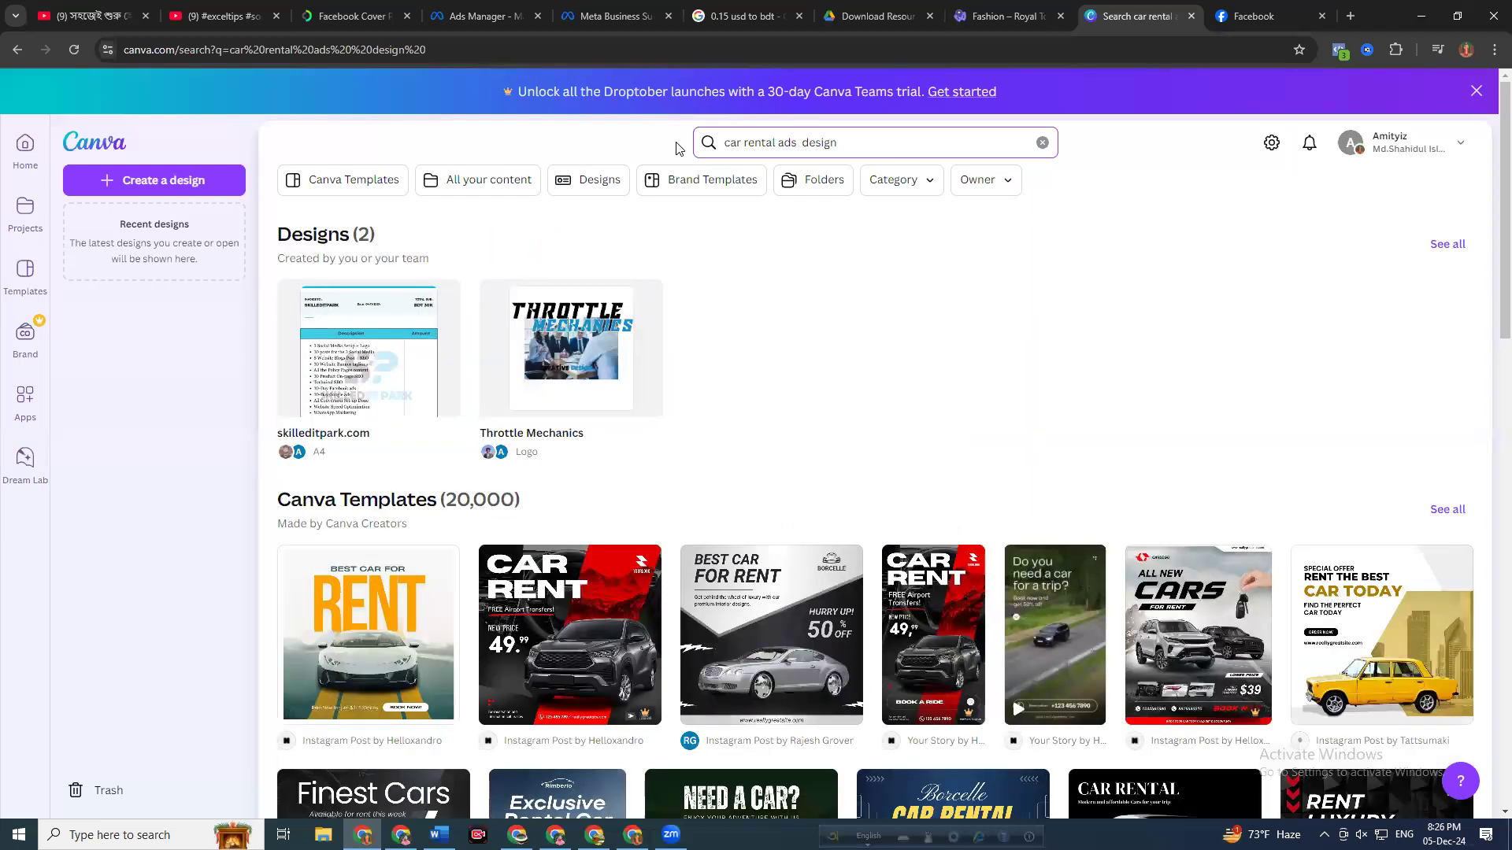
# Browse the car rental ad templates down to the Magic Design section and back up to the first rows
pyautogui.scroll(-3, 946, 241)
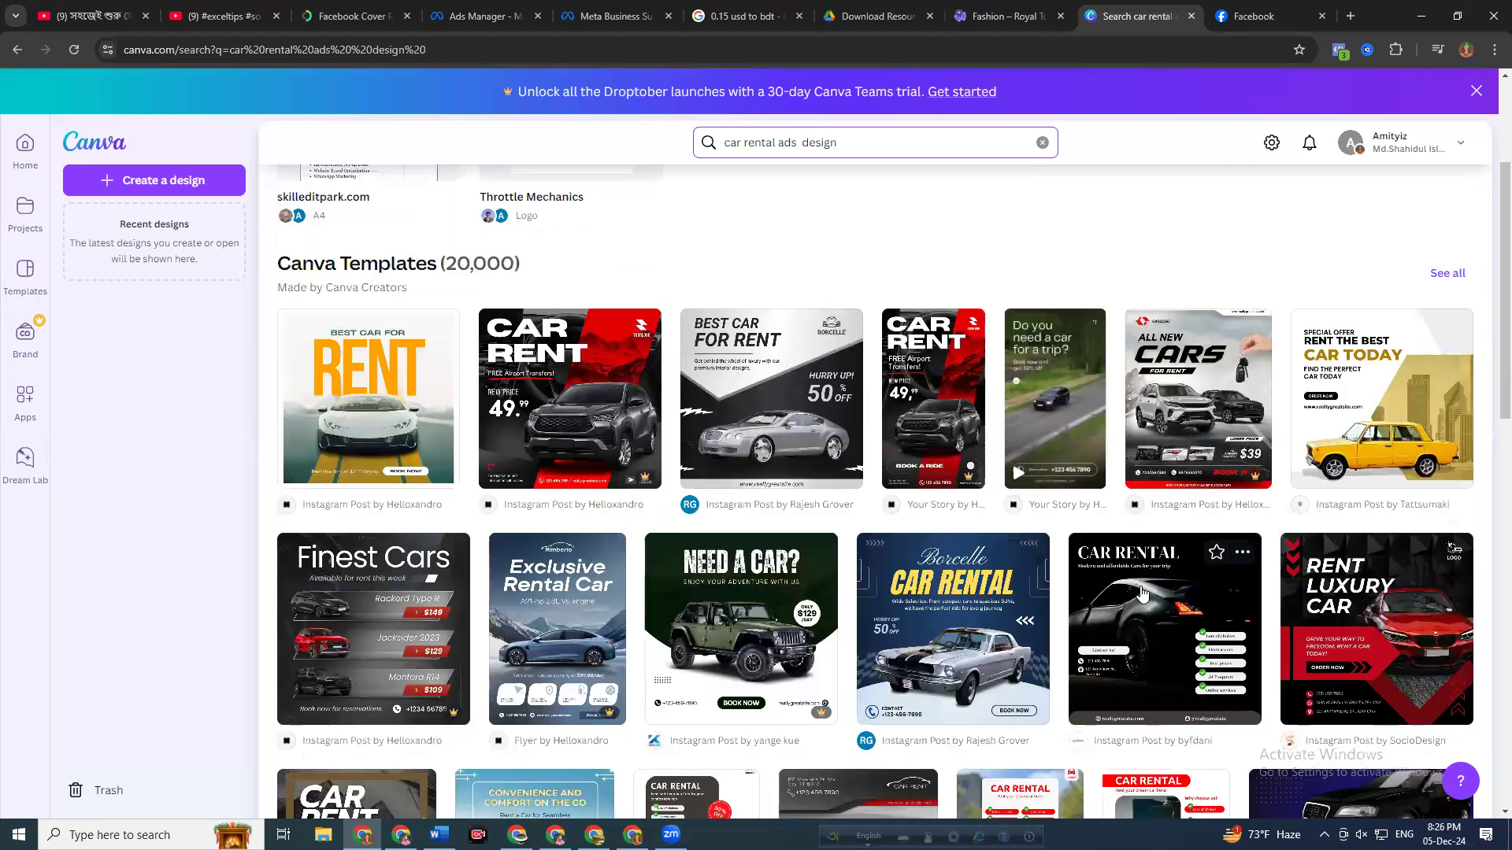
pyautogui.scroll(-5, 1204, 582)
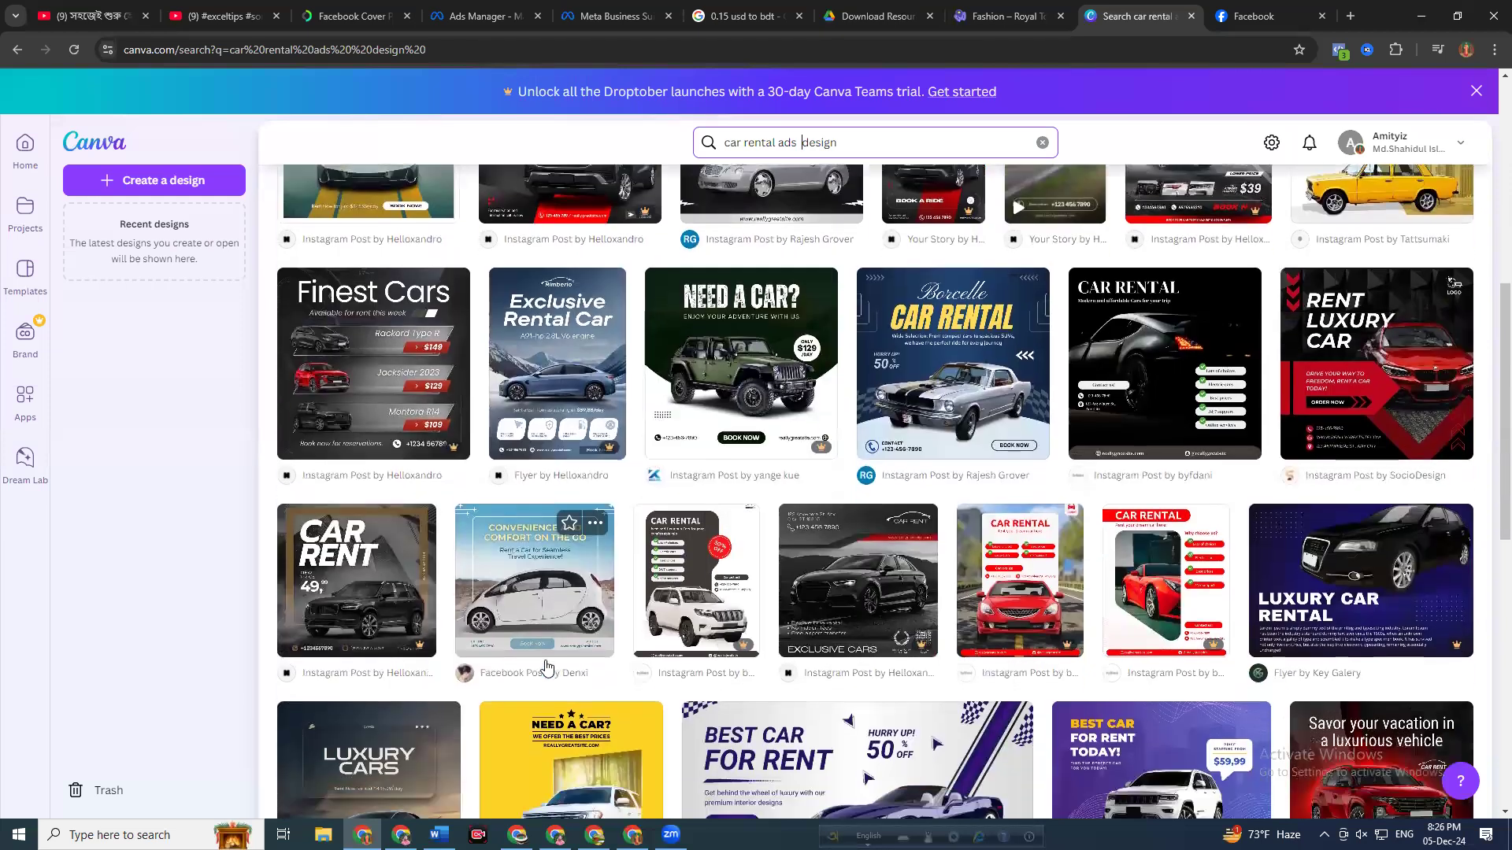
pyautogui.scroll(-1, 560, 657)
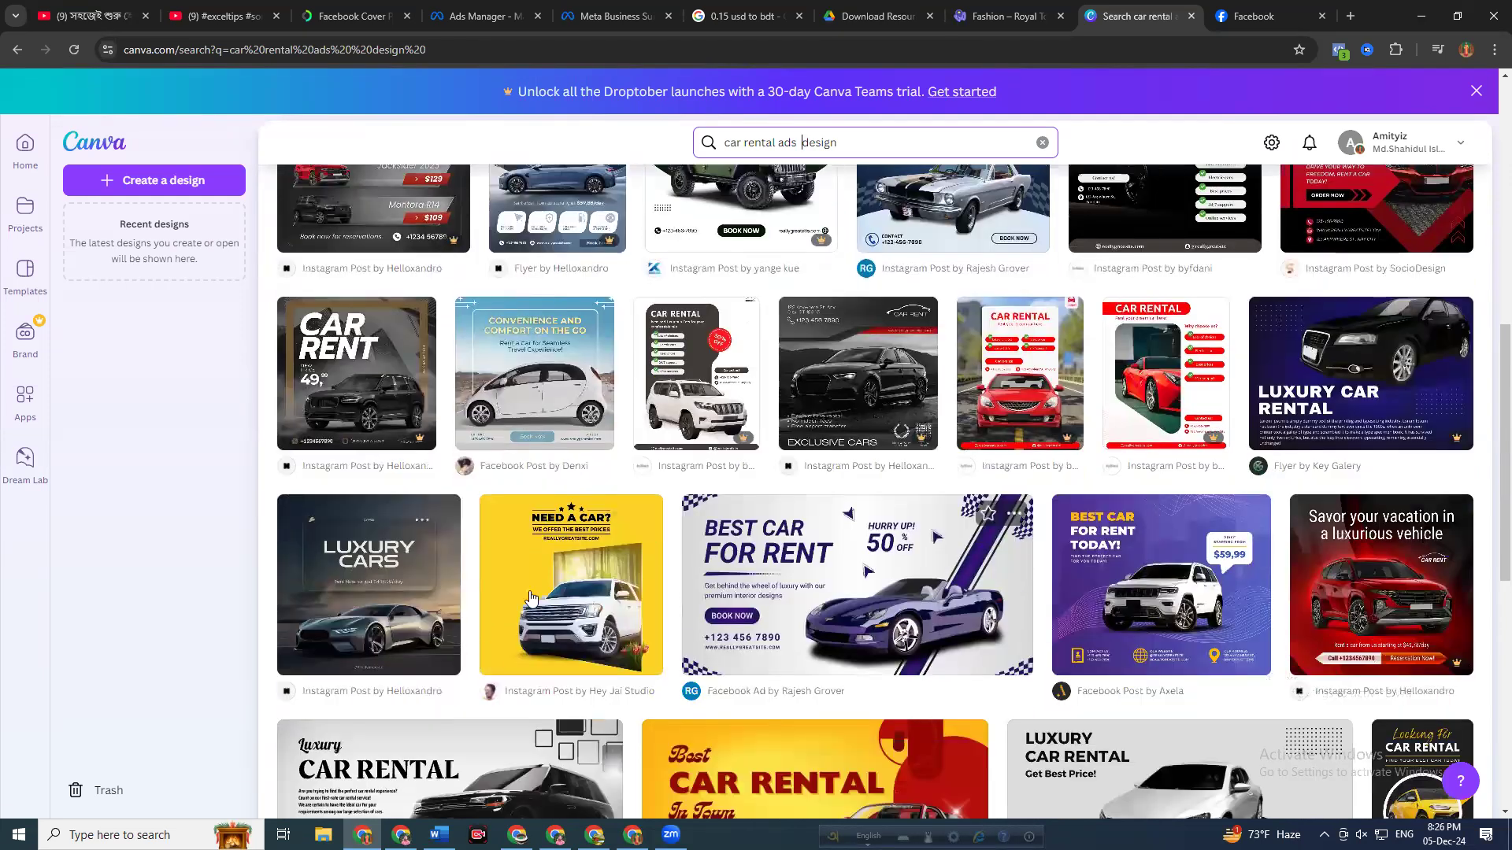
pyautogui.moveTo(583, 593)
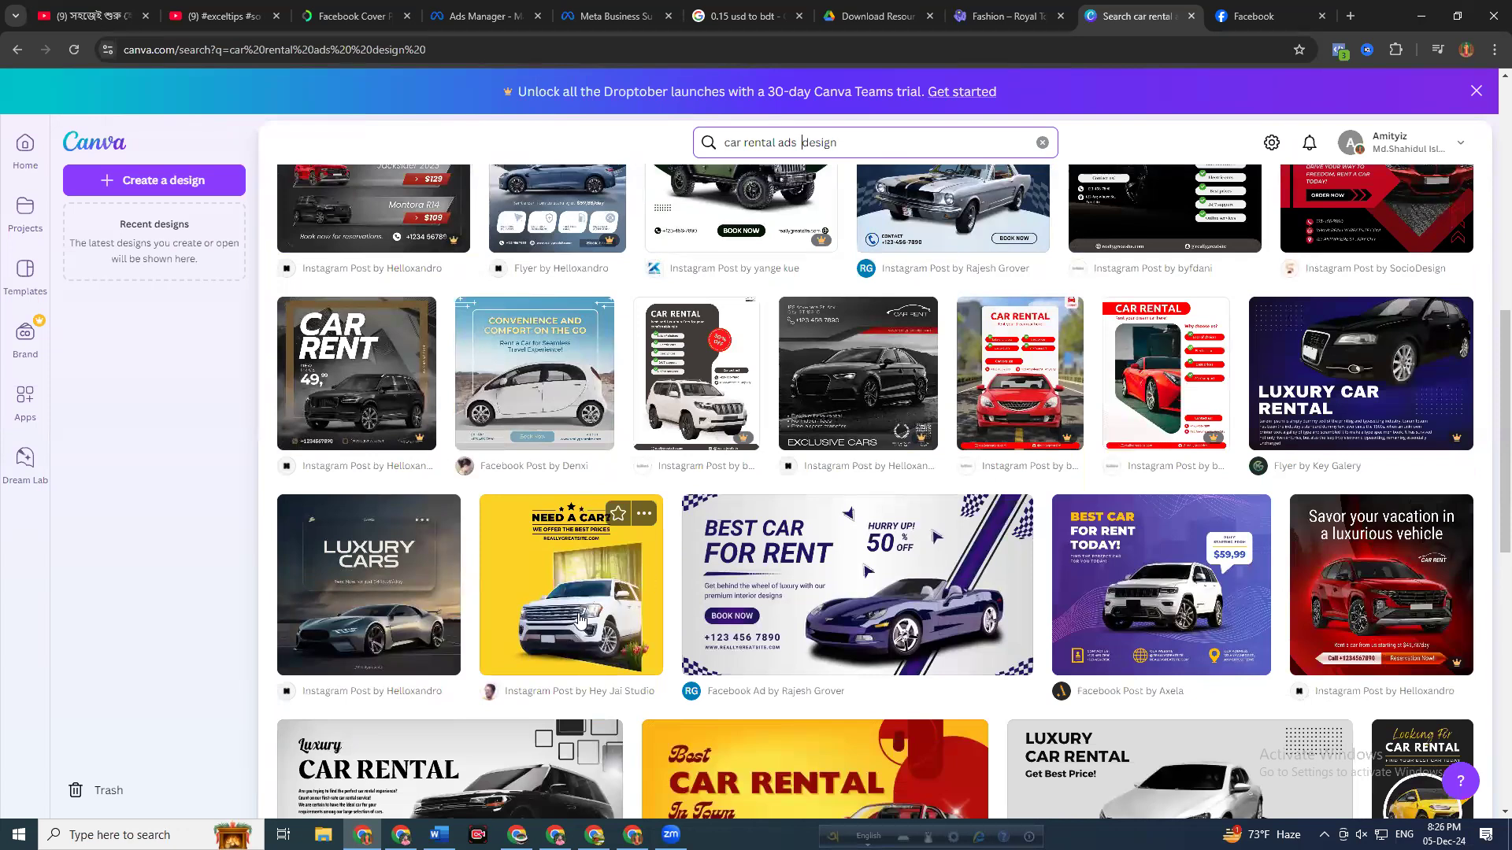
pyautogui.scroll(-1, 579, 623)
pyautogui.scroll(-1, 591, 583)
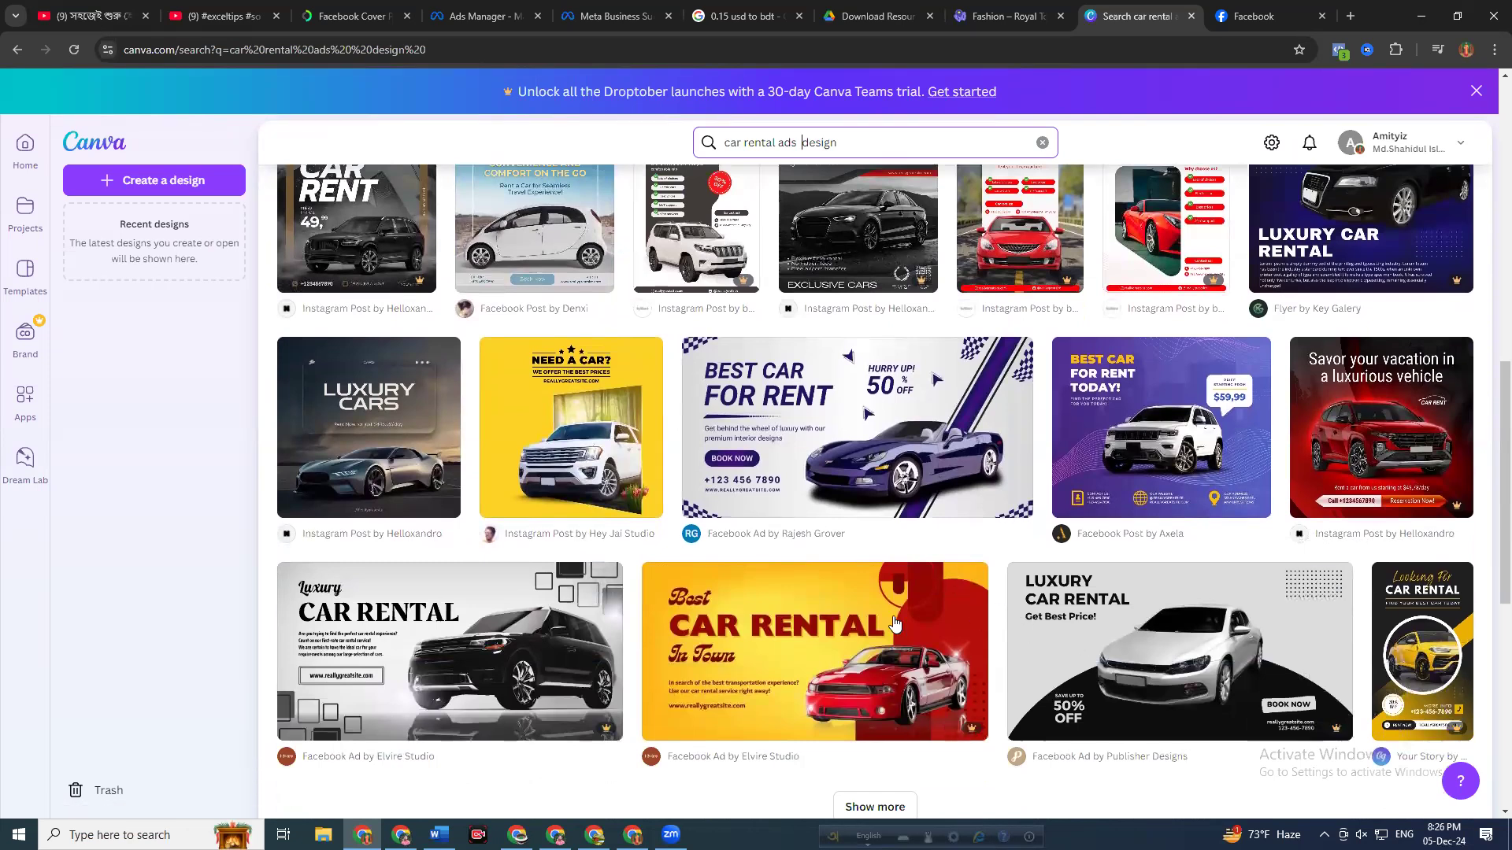
pyautogui.scroll(-8, 668, 690)
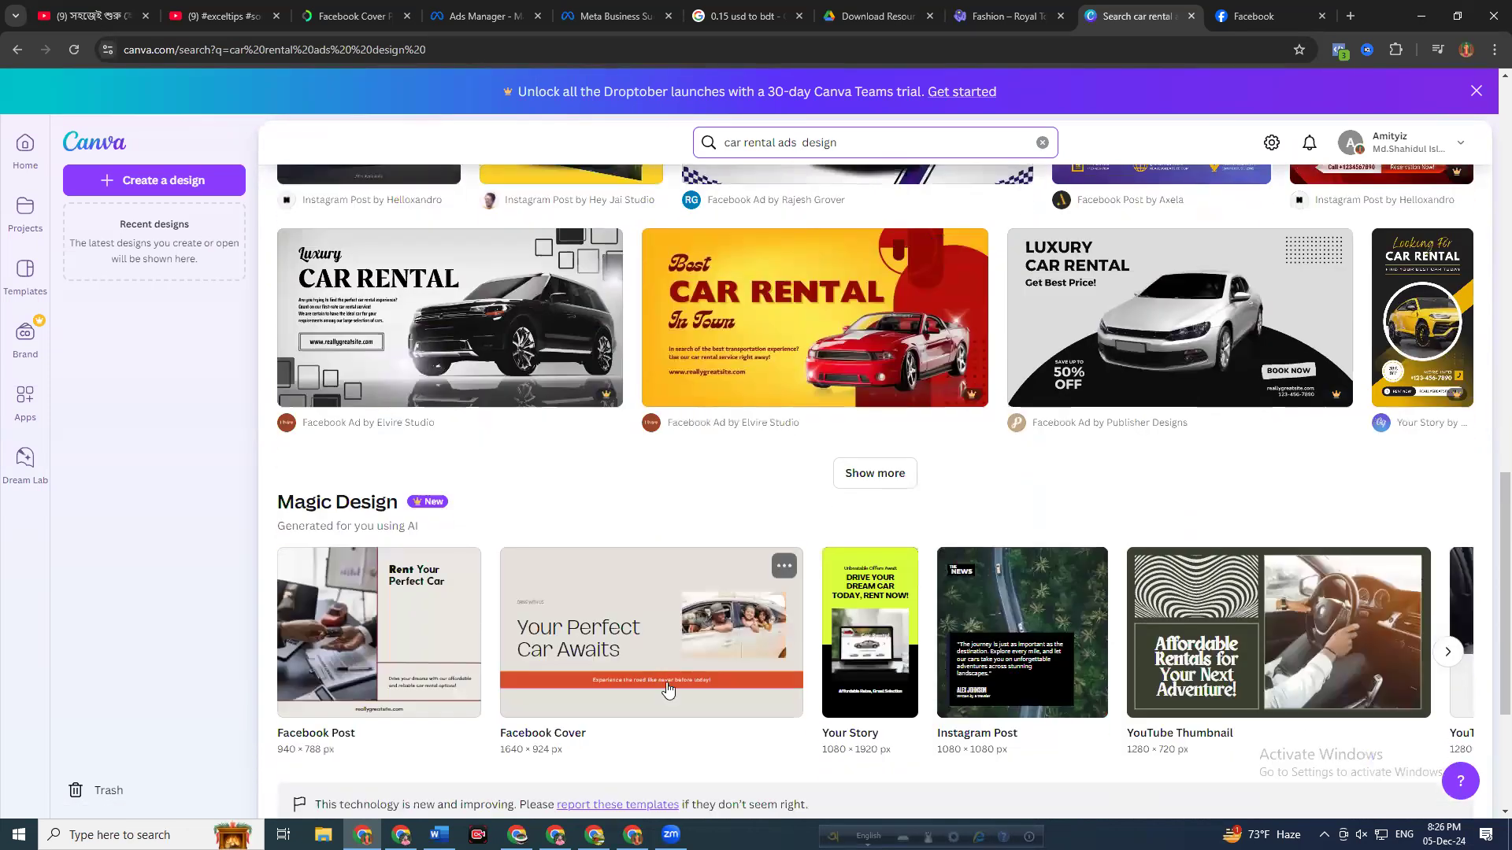
pyautogui.scroll(10, 737, 658)
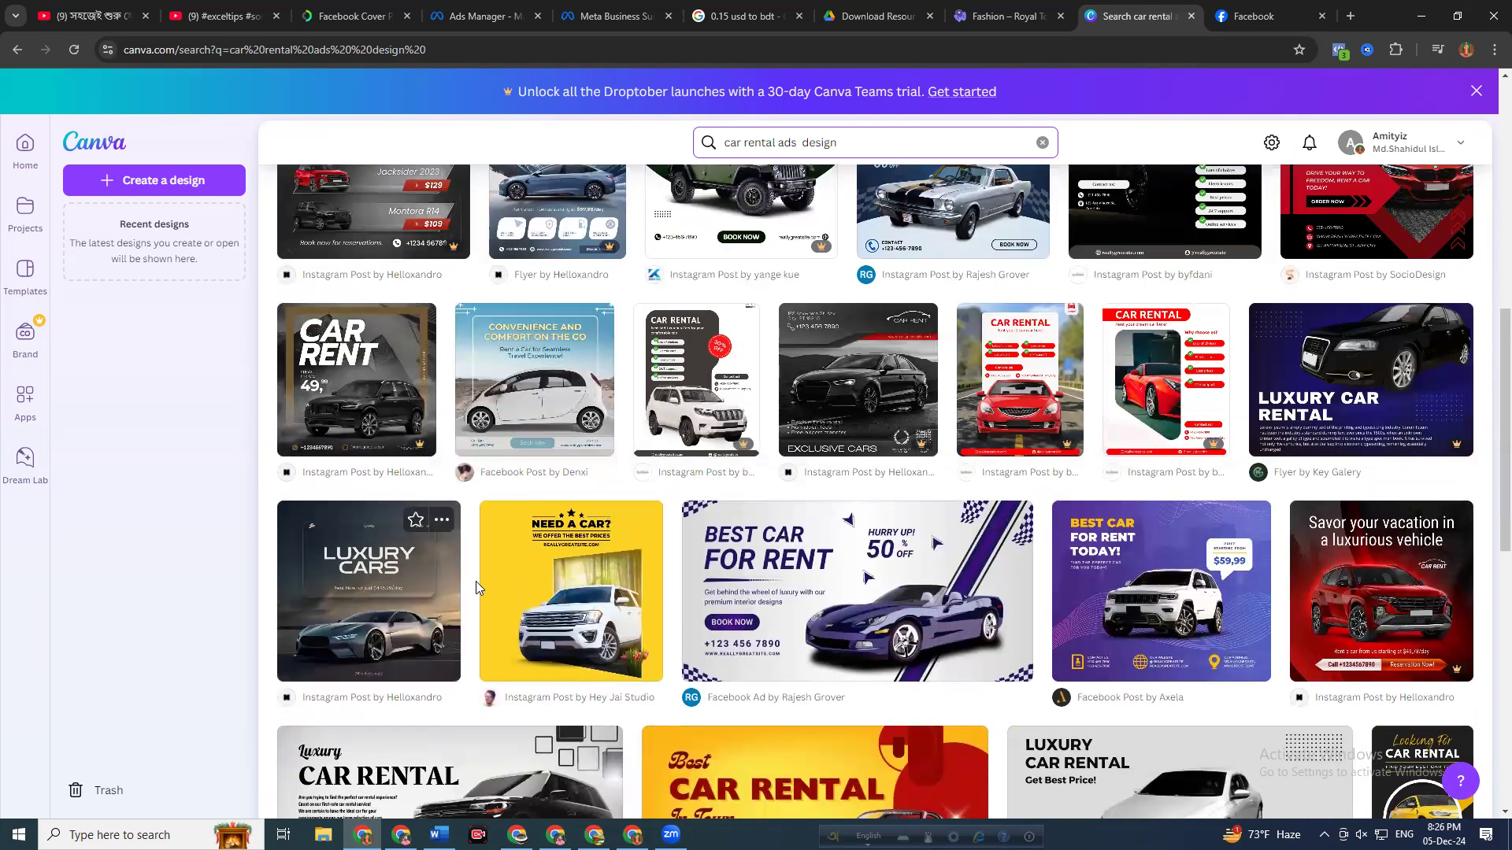
pyautogui.scroll(2, 485, 584)
pyautogui.scroll(2, 487, 583)
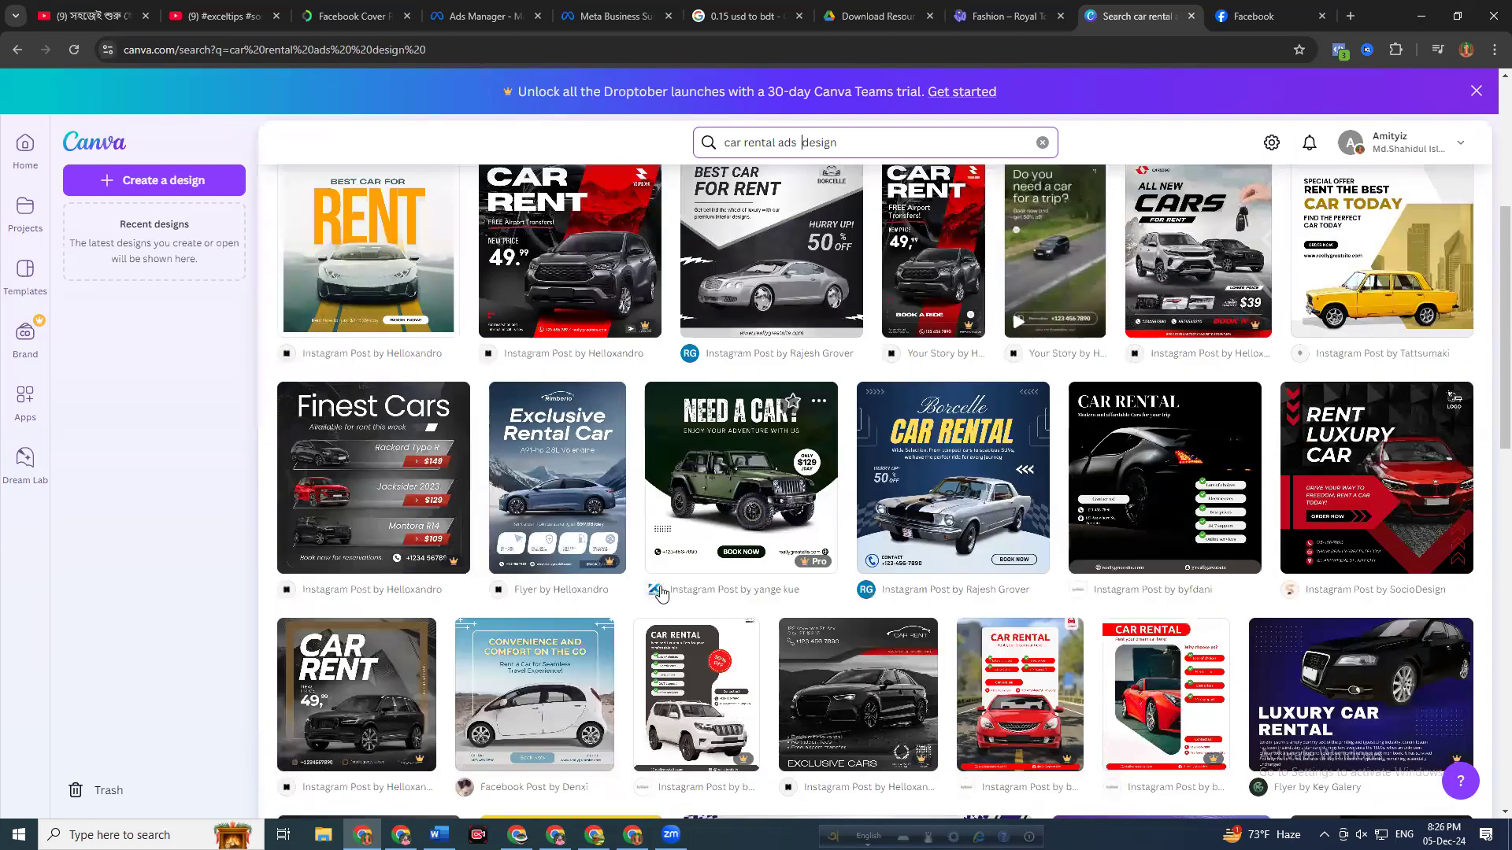
pyautogui.scroll(3, 504, 662)
pyautogui.scroll(-2, 508, 664)
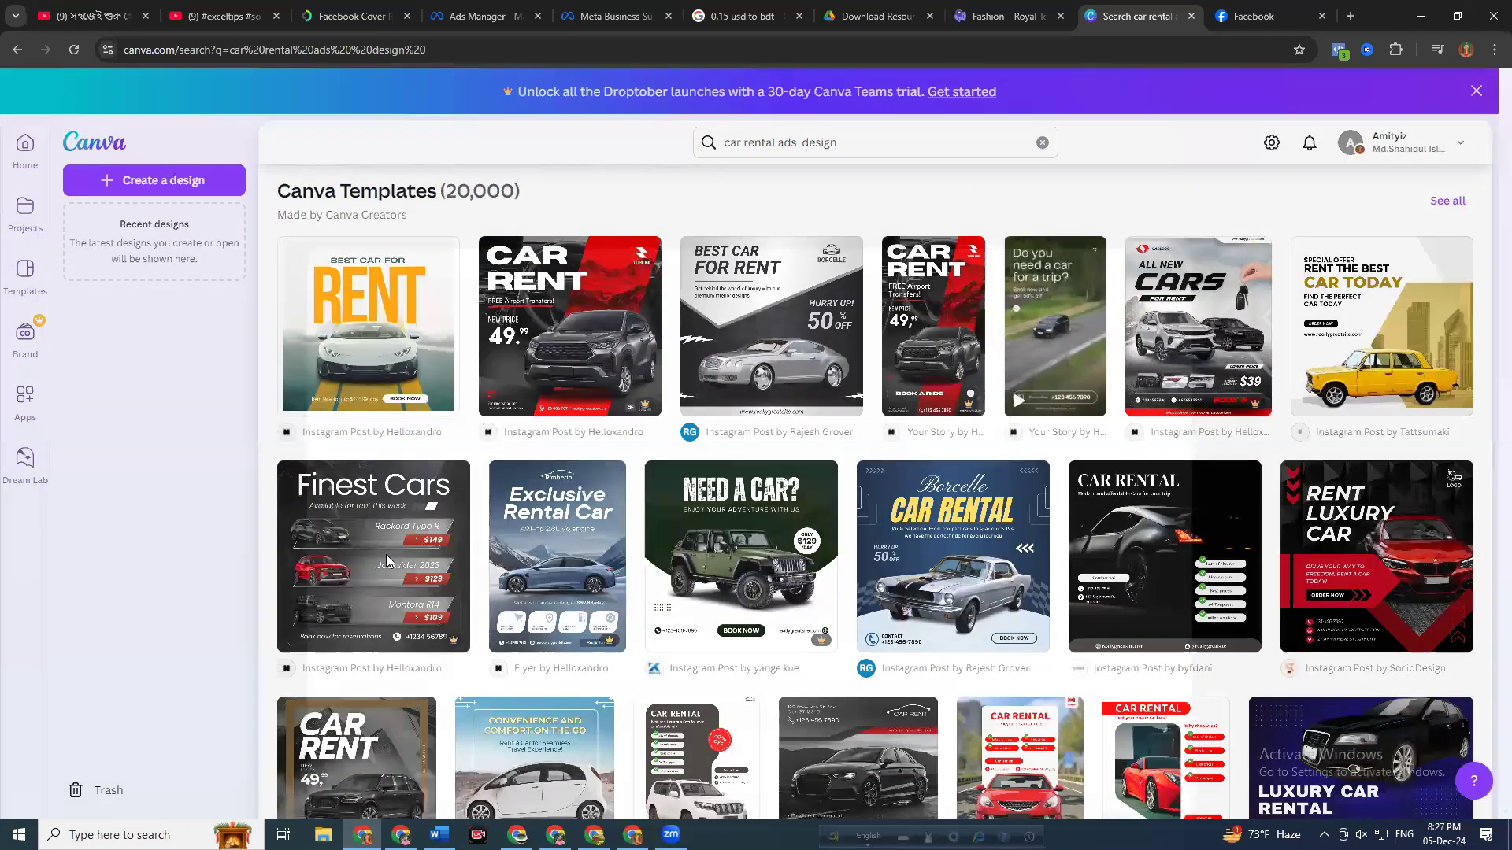
# Open the Finest Cars rental template's preview, look through the similar designs under More like this, and close the preview
pyautogui.click(386, 554)
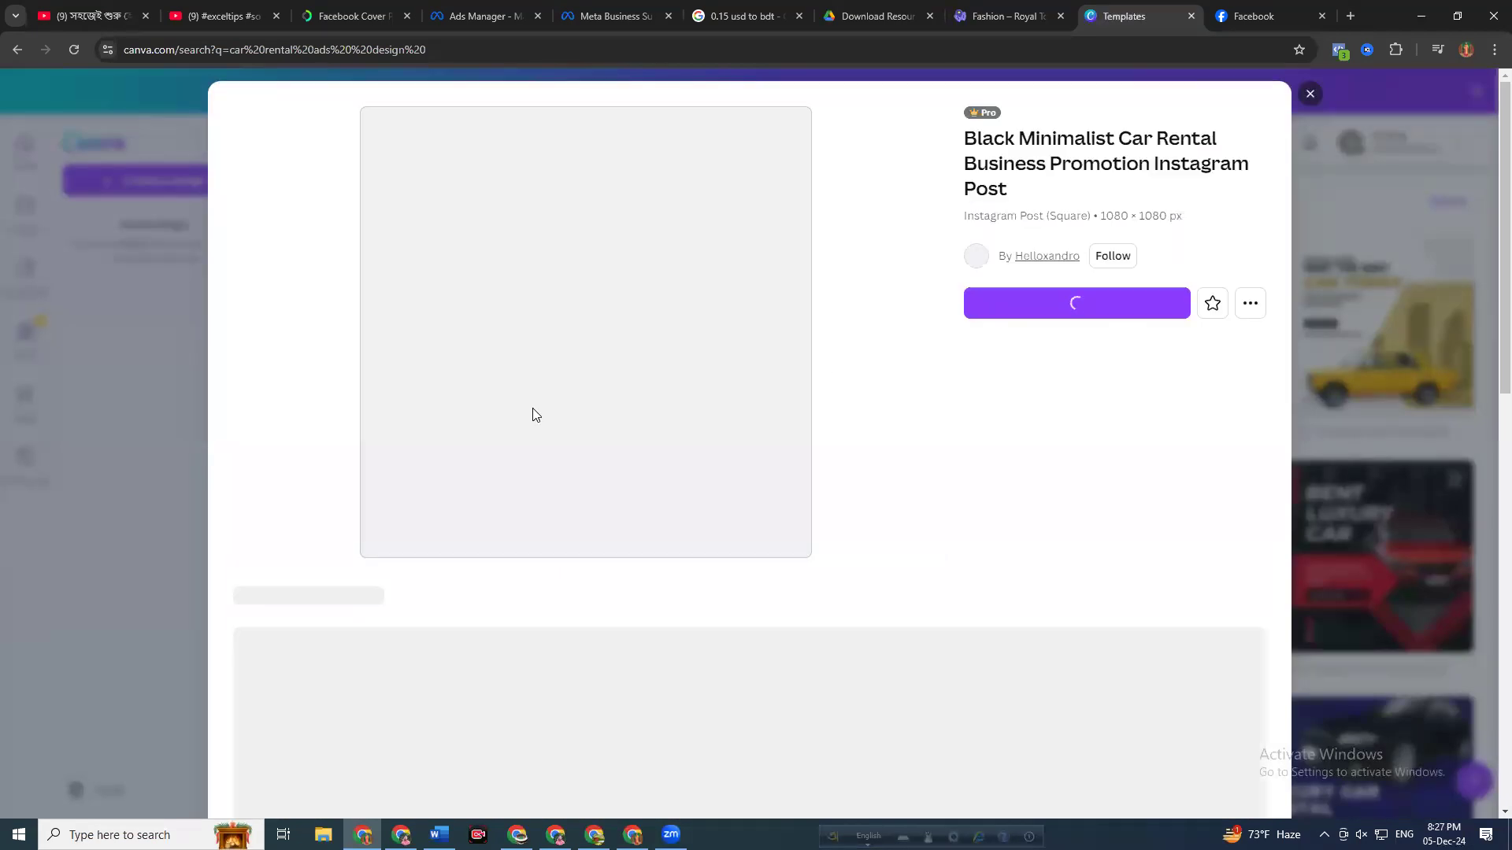
pyautogui.scroll(-2, 518, 677)
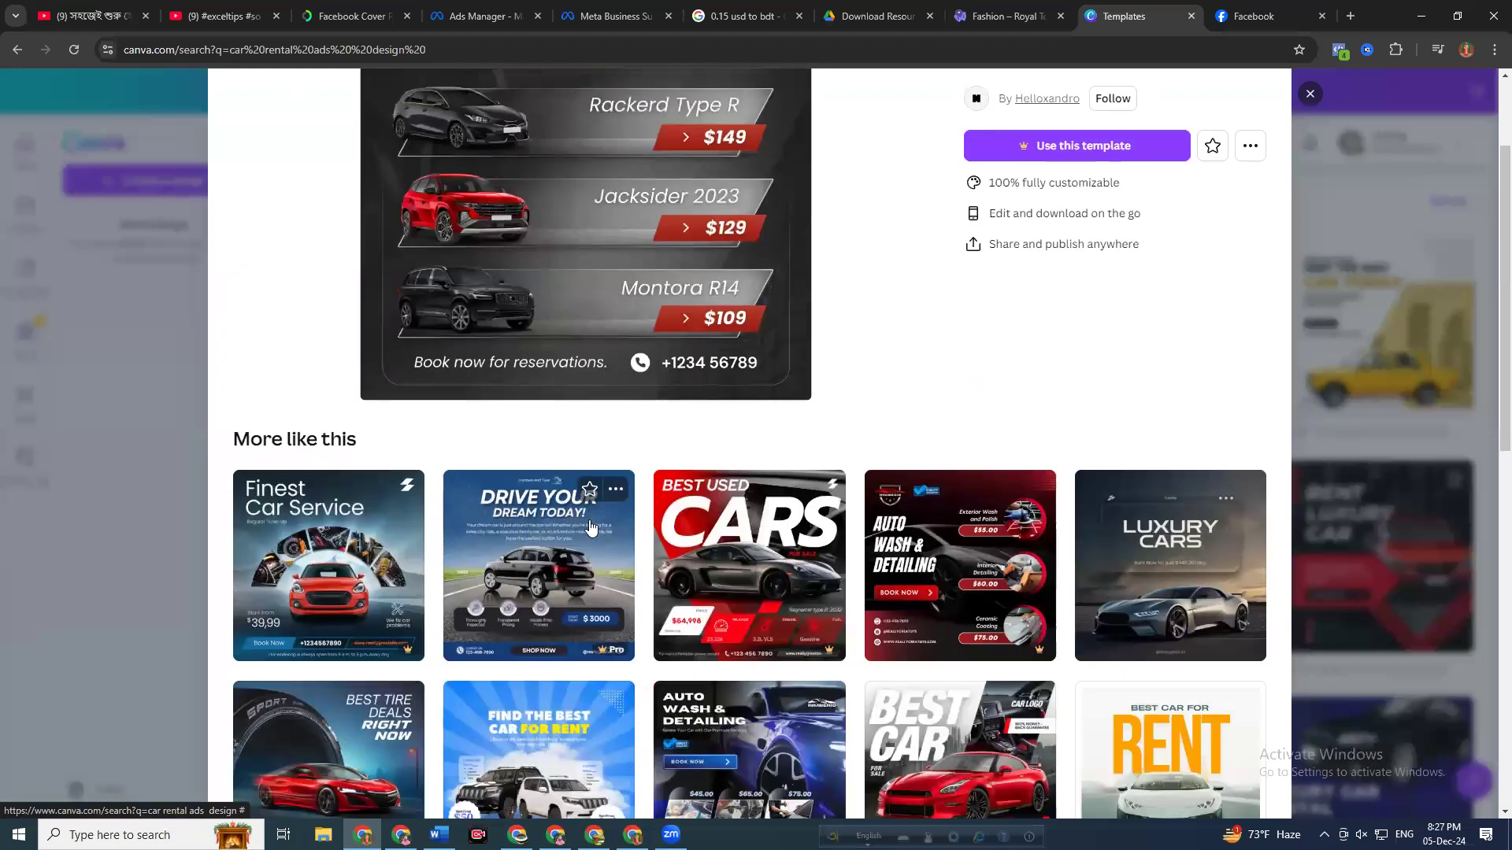
pyautogui.scroll(-4, 590, 526)
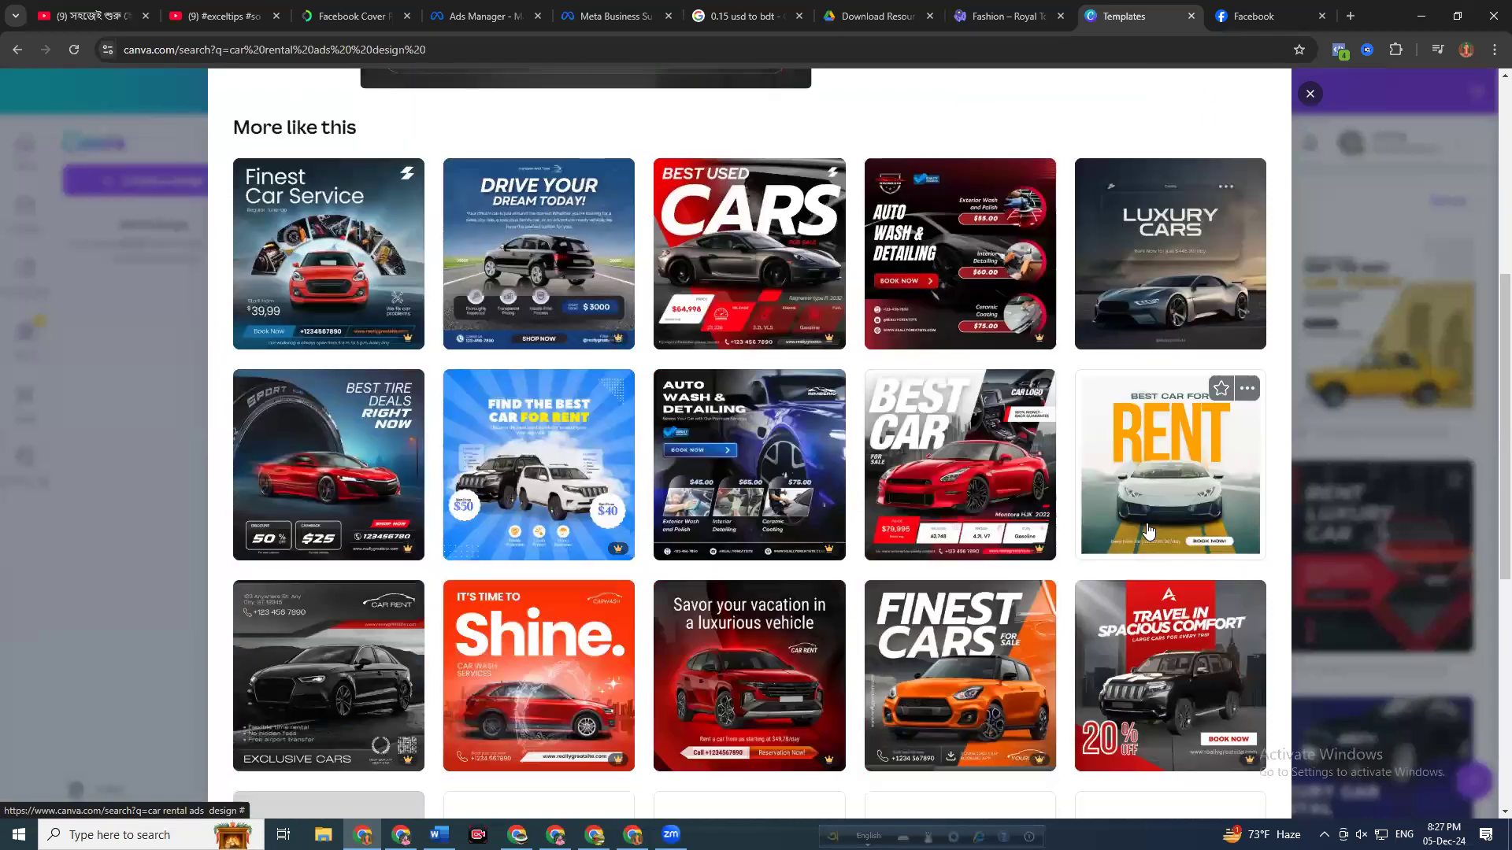
pyautogui.scroll(-3, 532, 473)
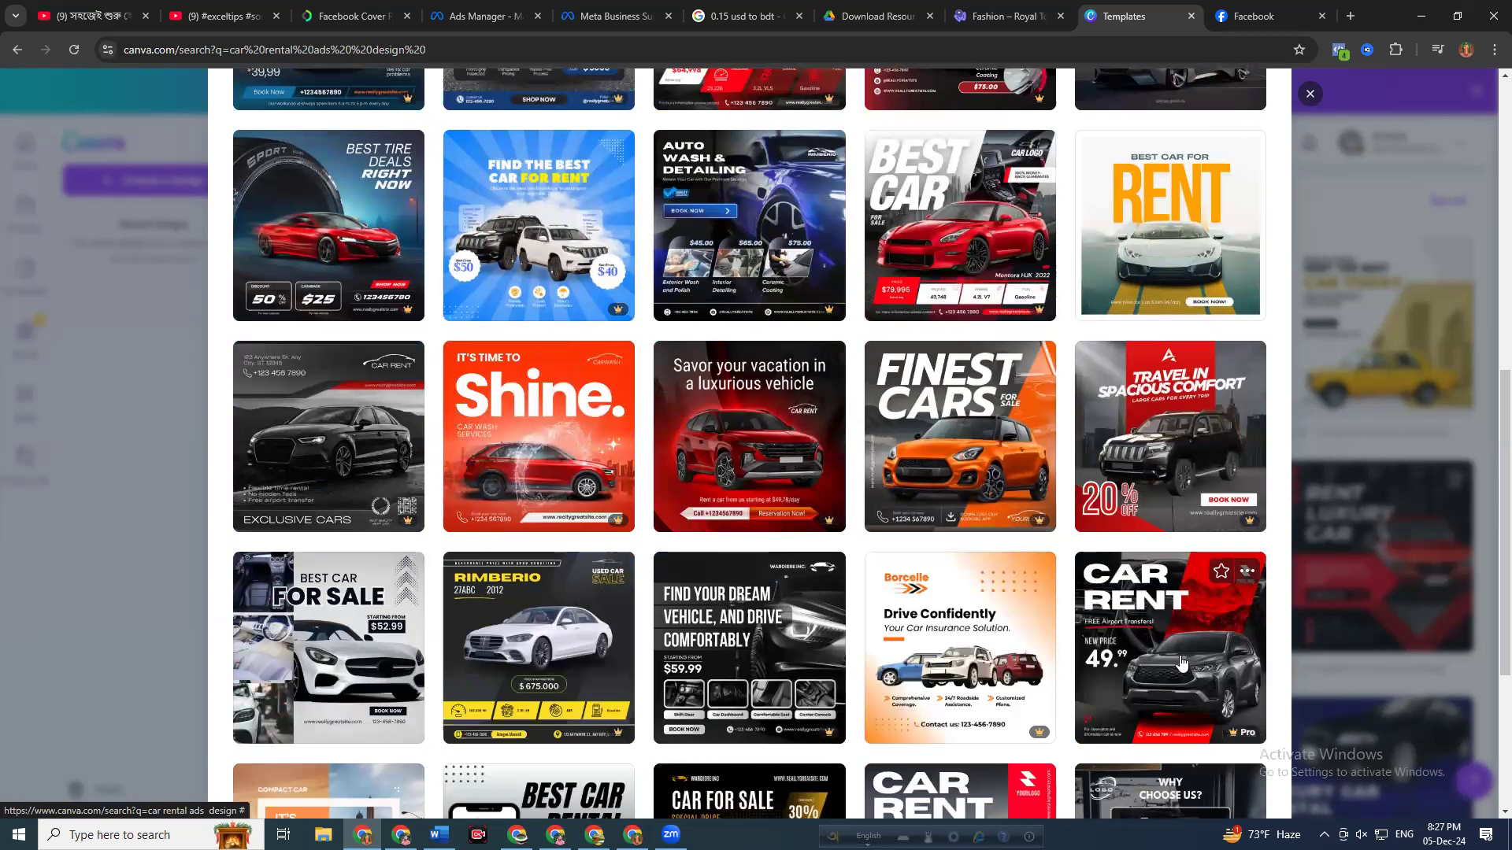
pyautogui.scroll(-4, 1182, 664)
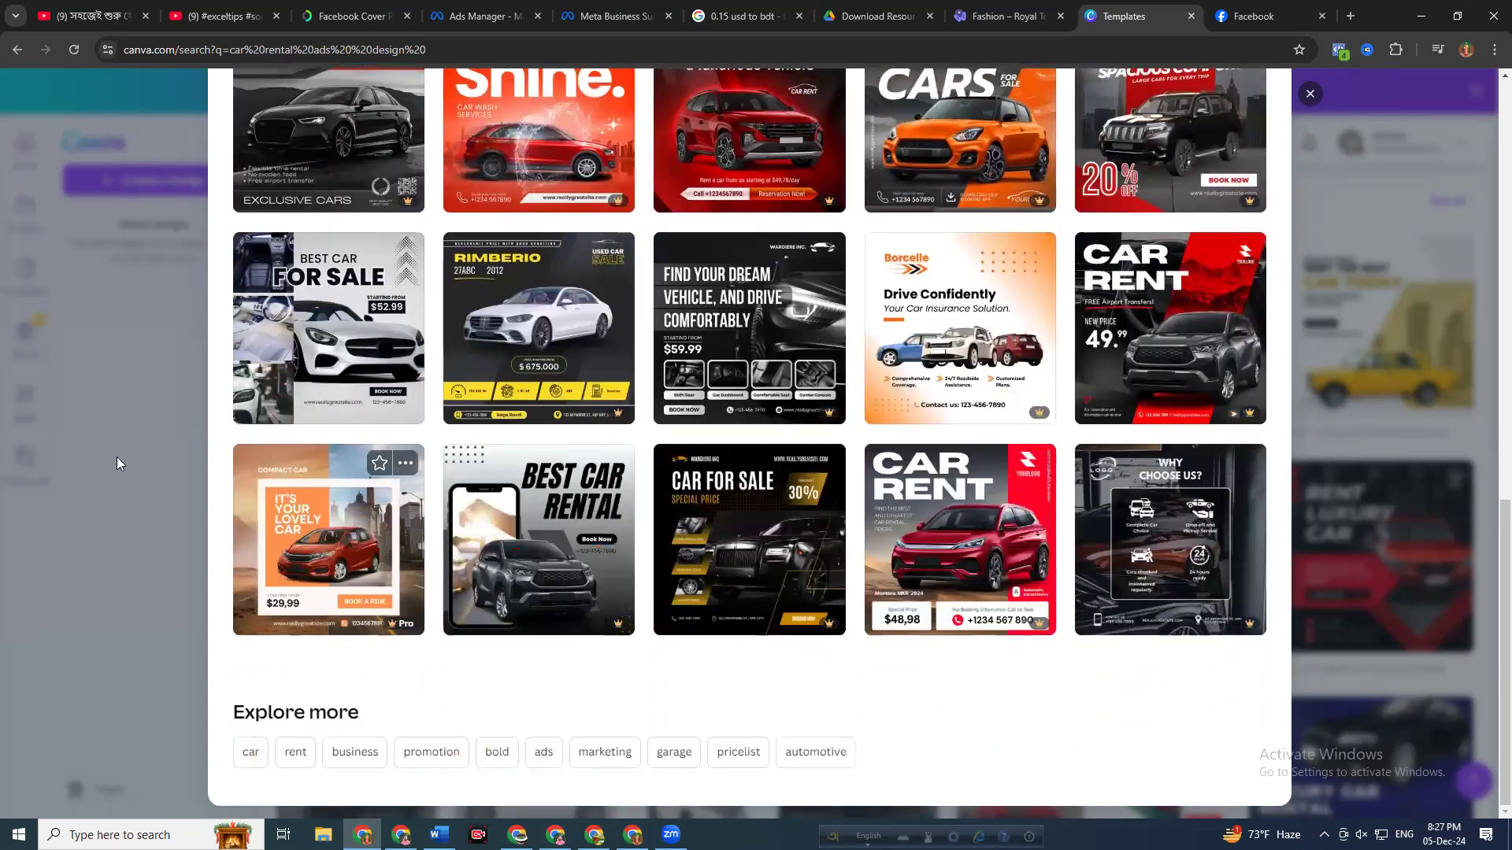
pyautogui.scroll(8, 1296, 455)
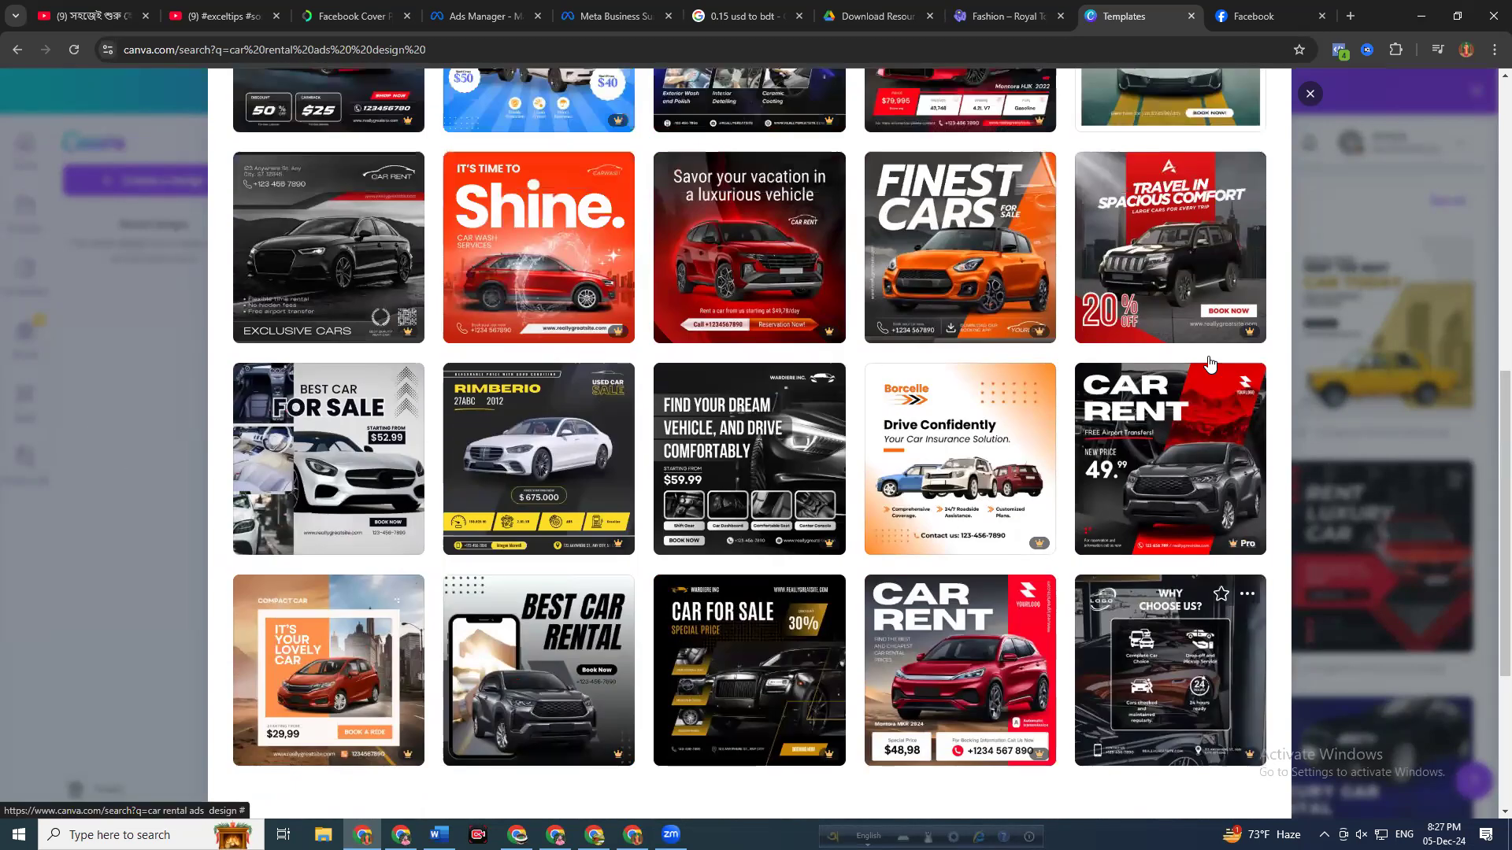
pyautogui.scroll(5, 1310, 149)
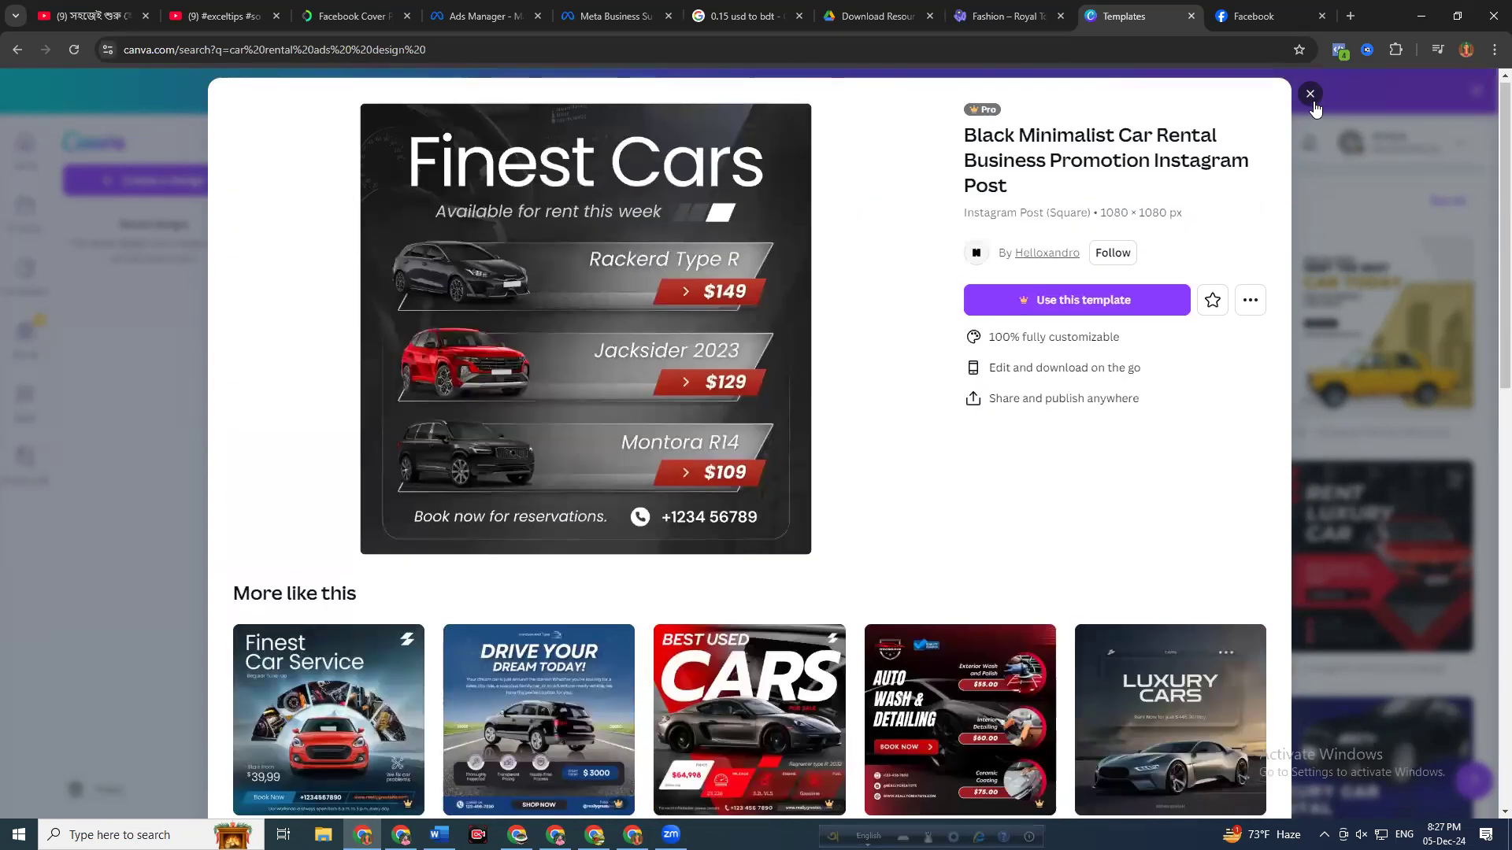
pyautogui.click(1310, 94)
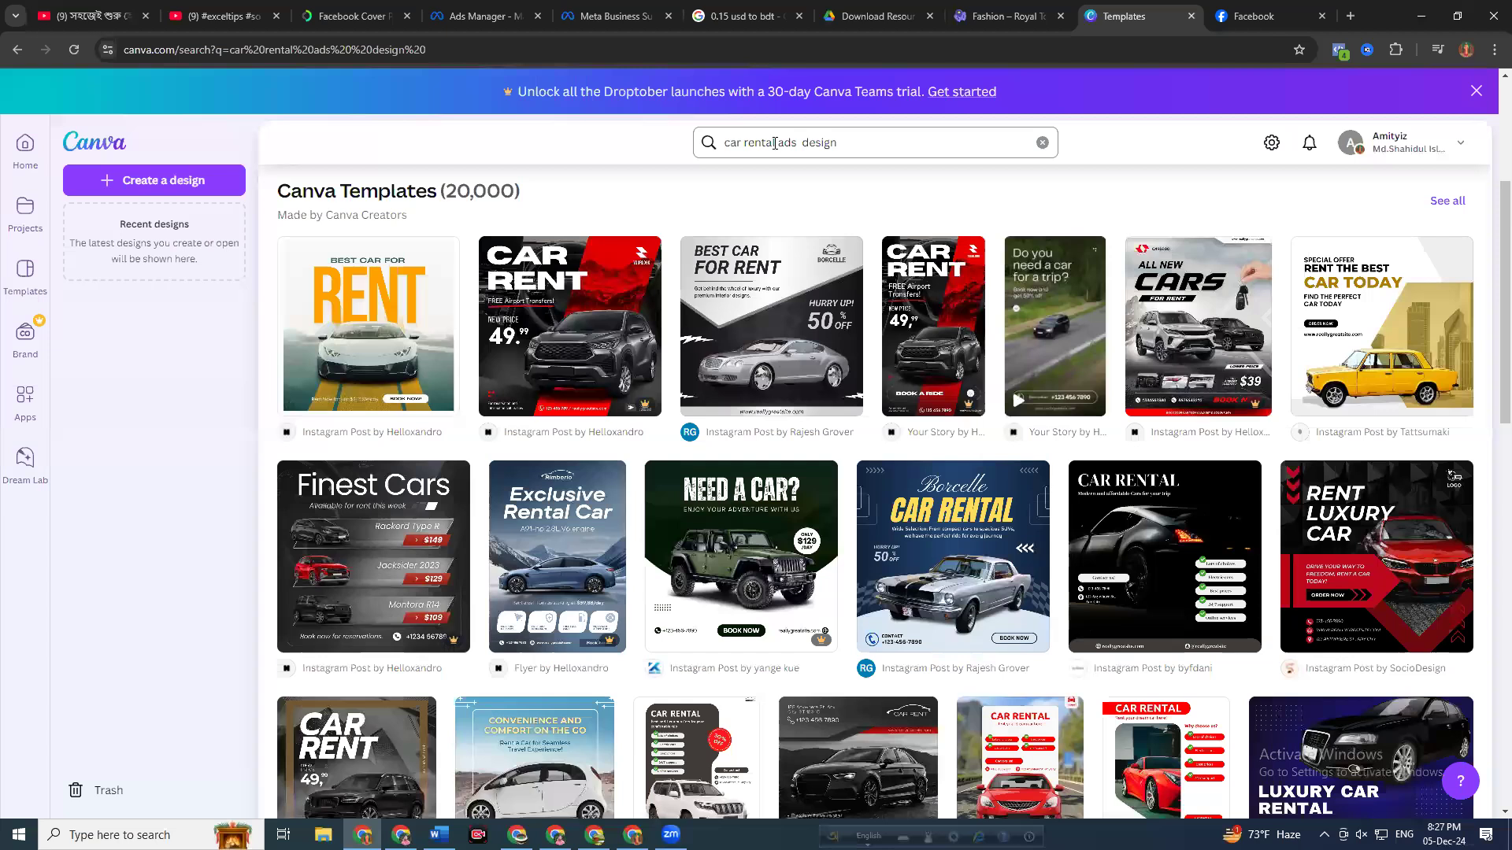
# Replace "car rental" in the template search to search for "digital marketing ads design"
pyautogui.moveTo(775, 142); pyautogui.dragTo(659, 153)
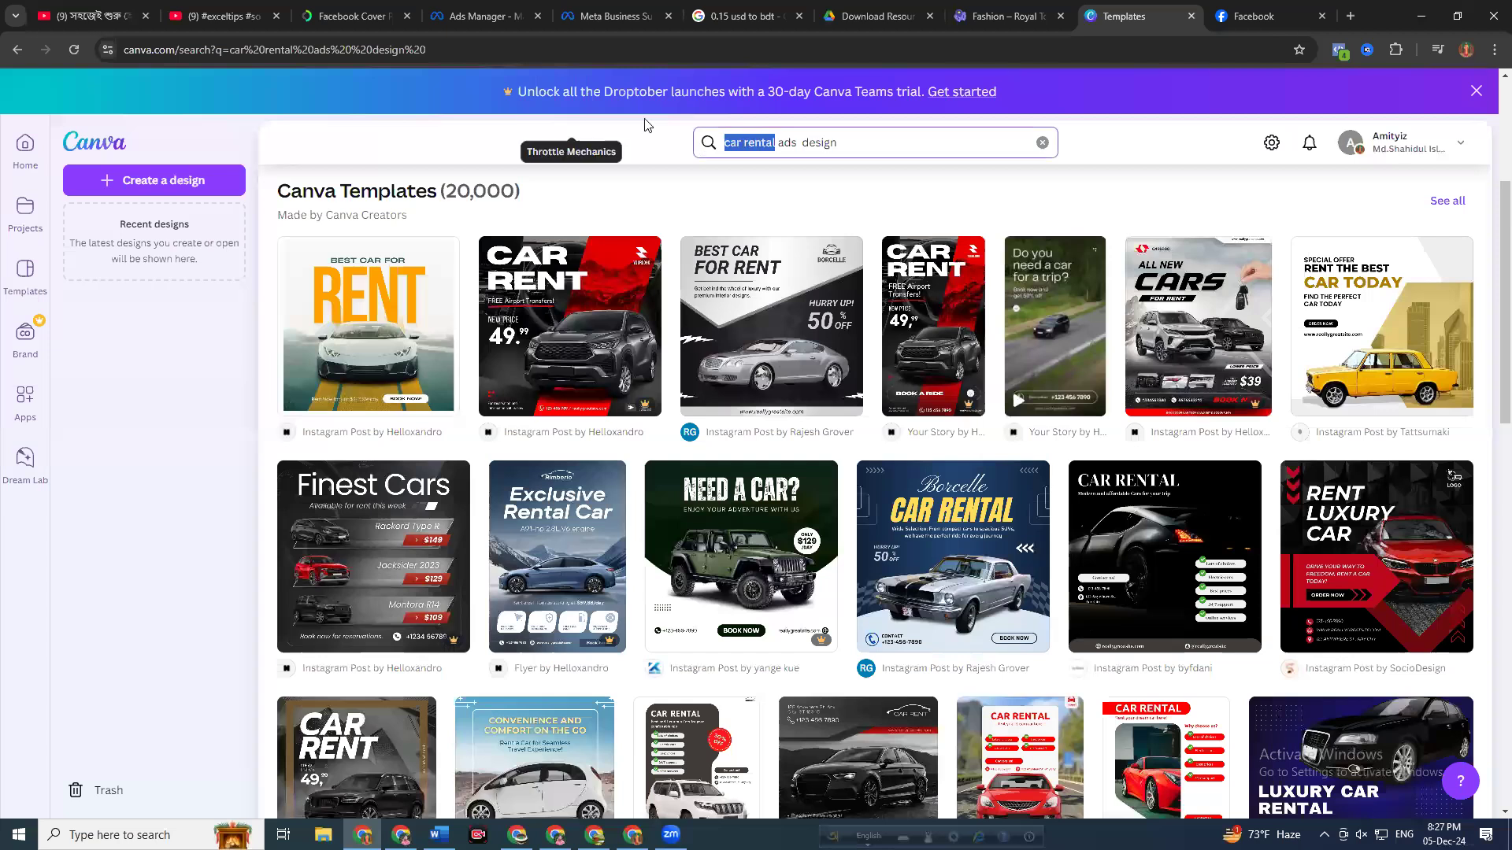
pyautogui.write('digg')
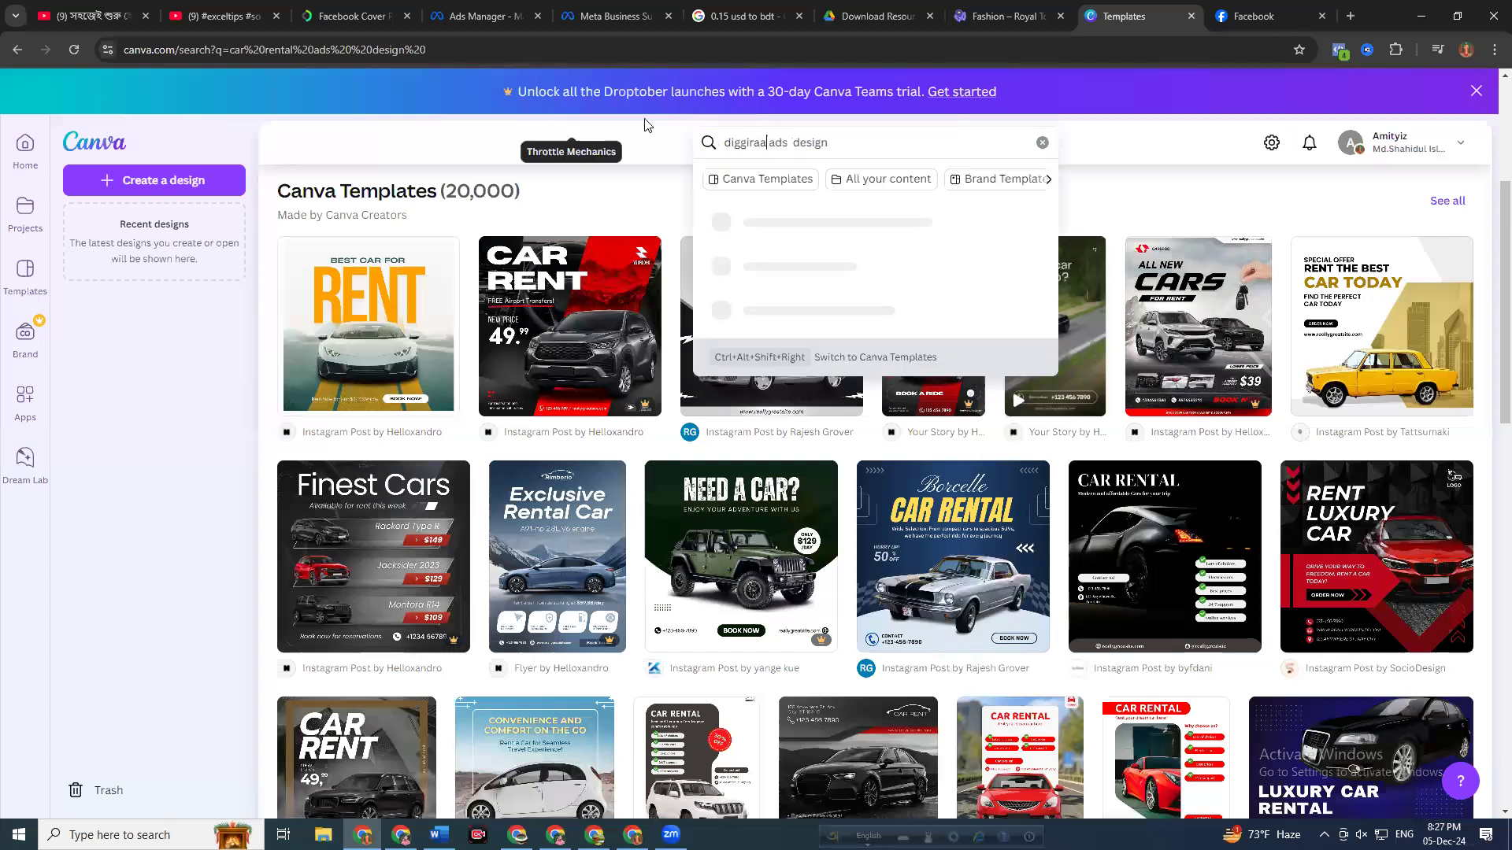
pyautogui.press('BackSpace')
pyautogui.write('itta')
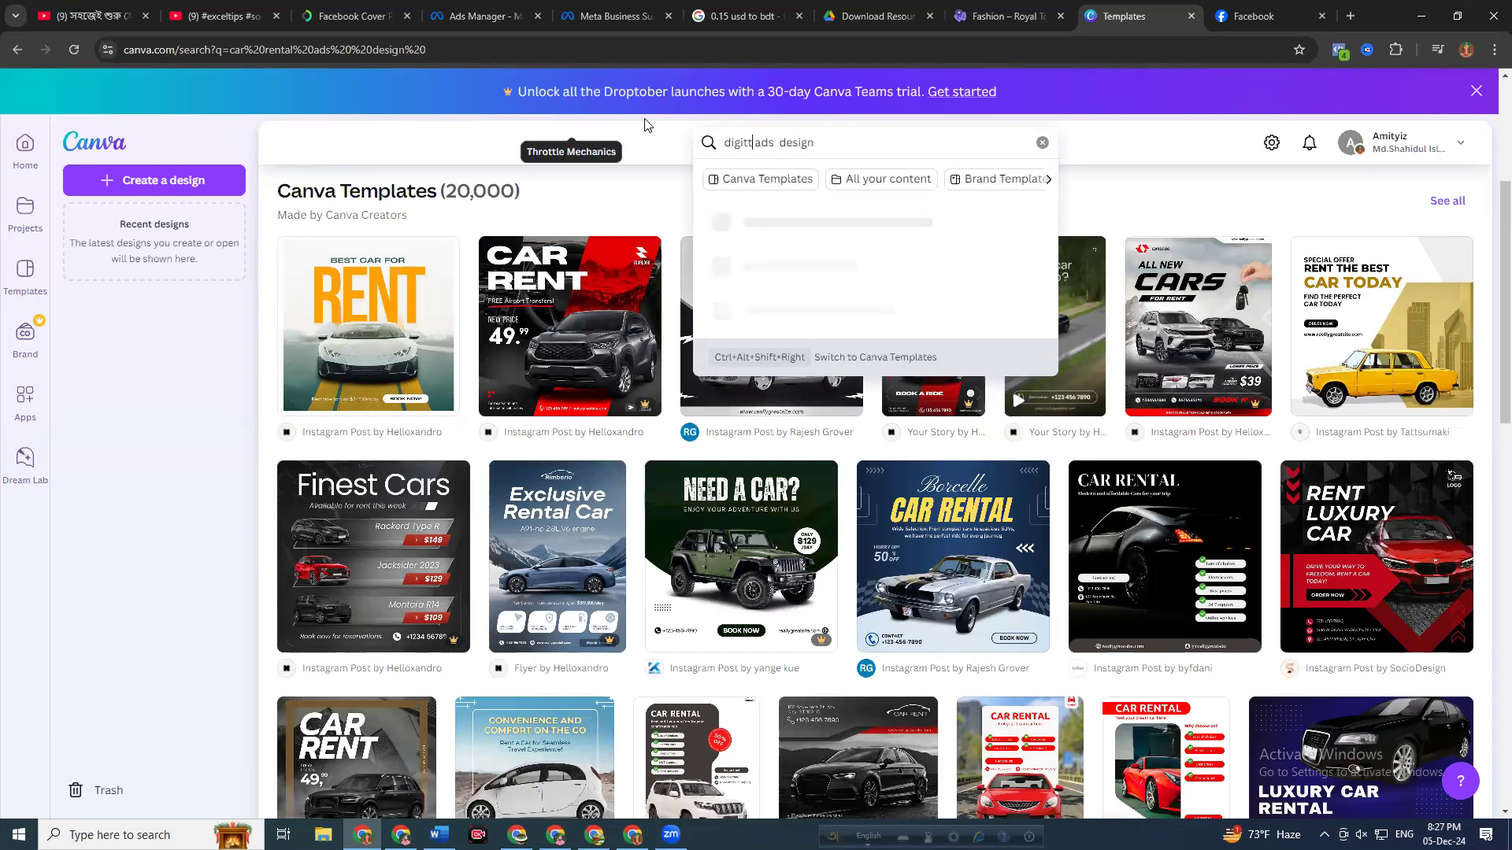
pyautogui.press('BackSpace')
pyautogui.press('BackSpace')
pyautogui.write('al marketi')
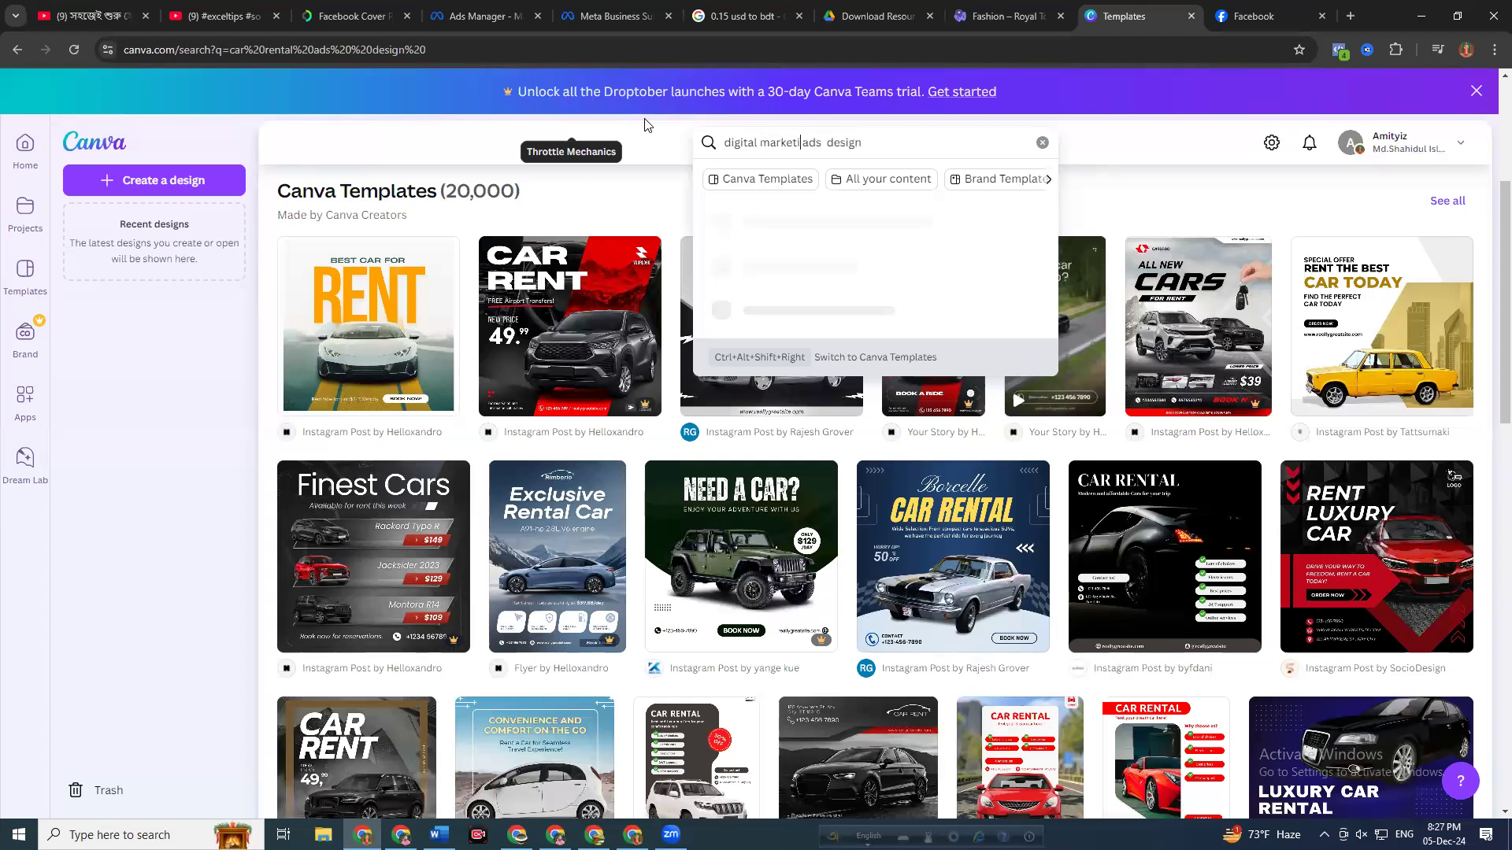
pyautogui.write('ng')
pyautogui.press('Return')
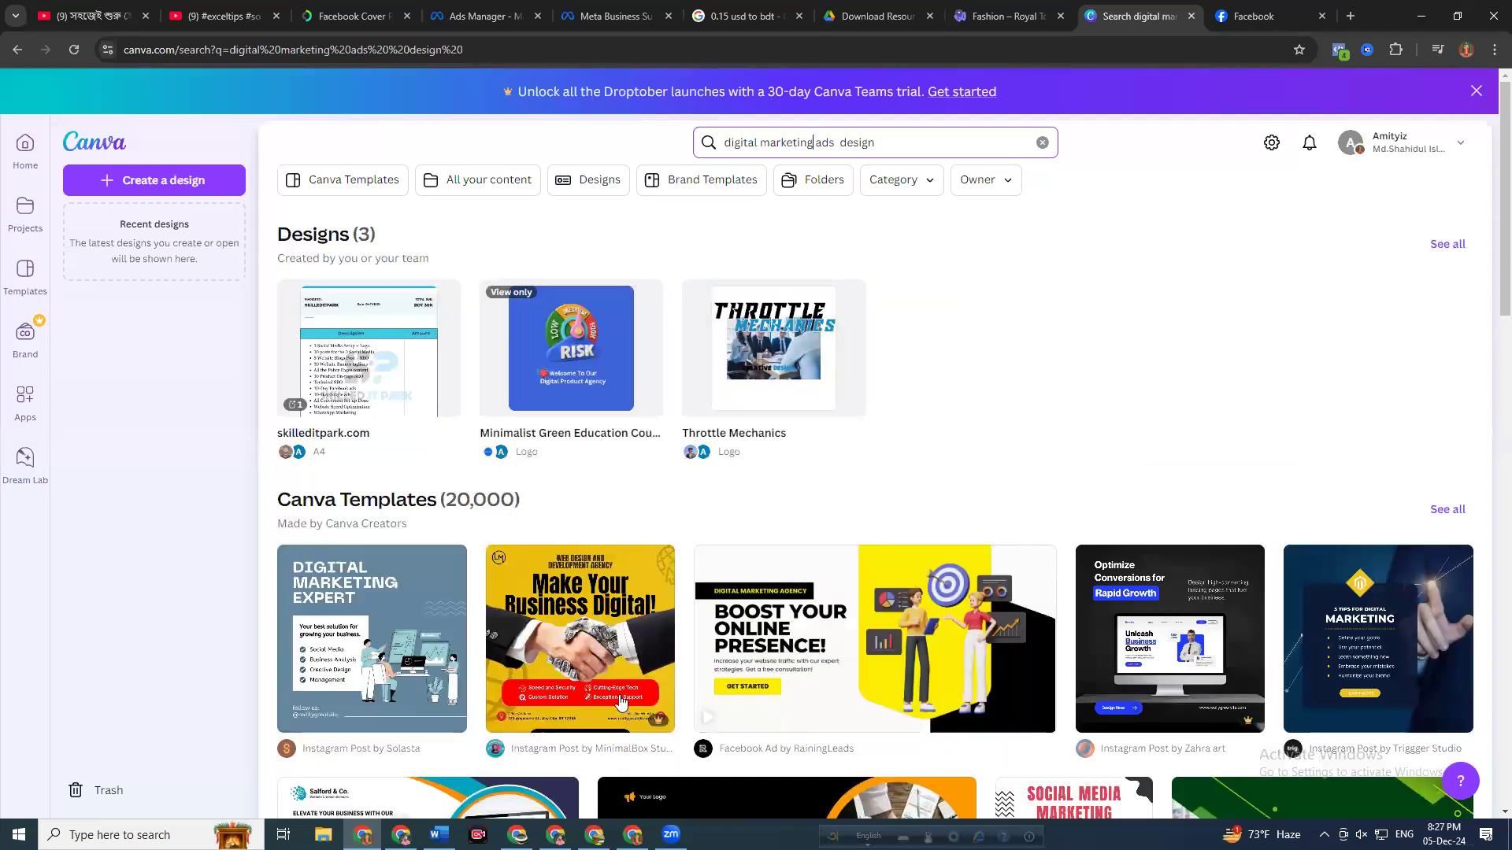
# Look through the digital marketing ad templates, including the Magic Design and Apps sections below them
pyautogui.scroll(-4, 748, 581)
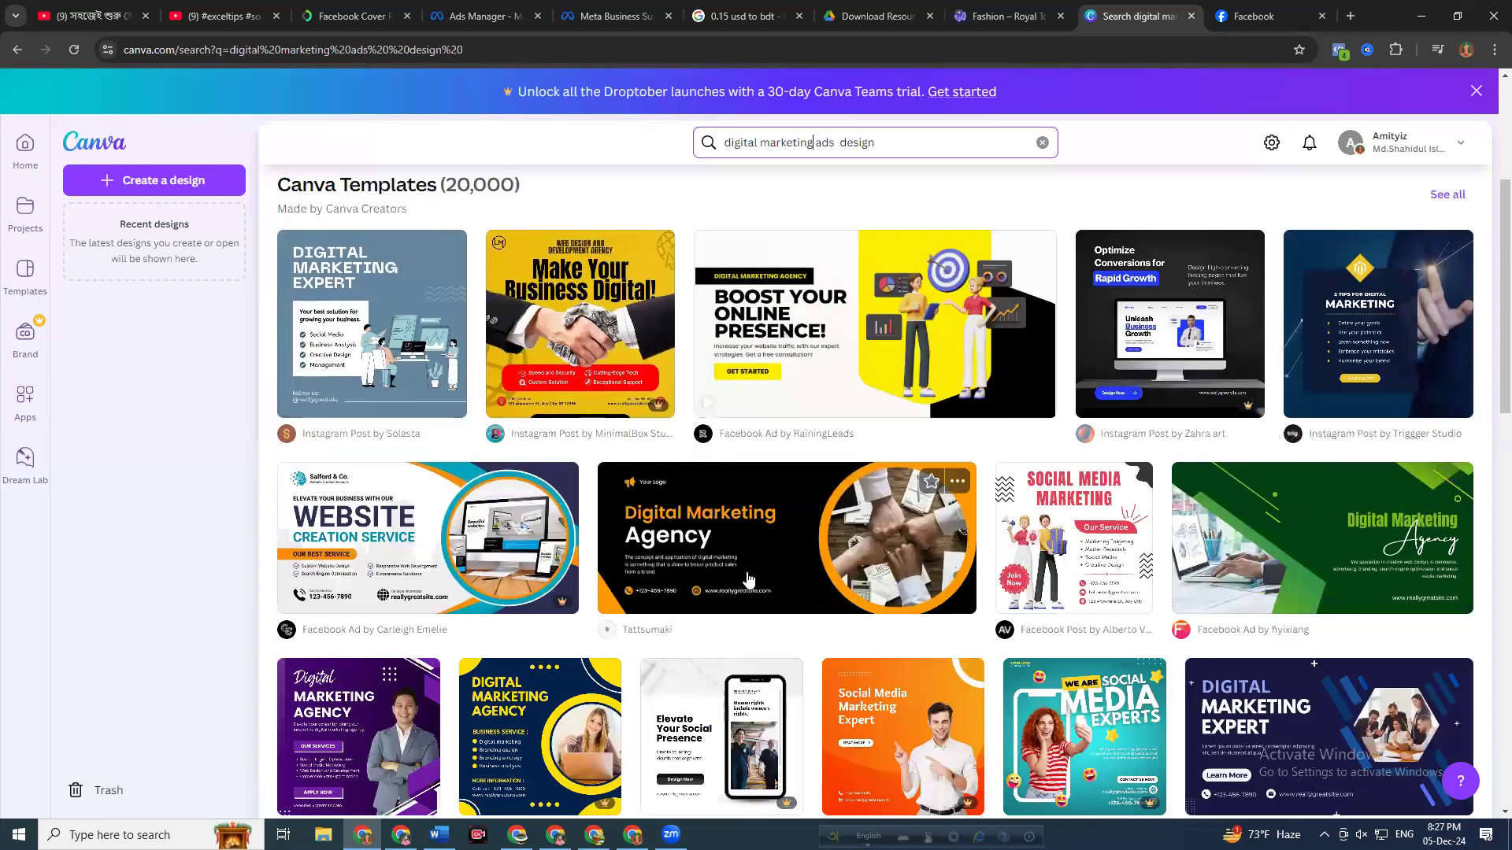
pyautogui.scroll(-3, 980, 561)
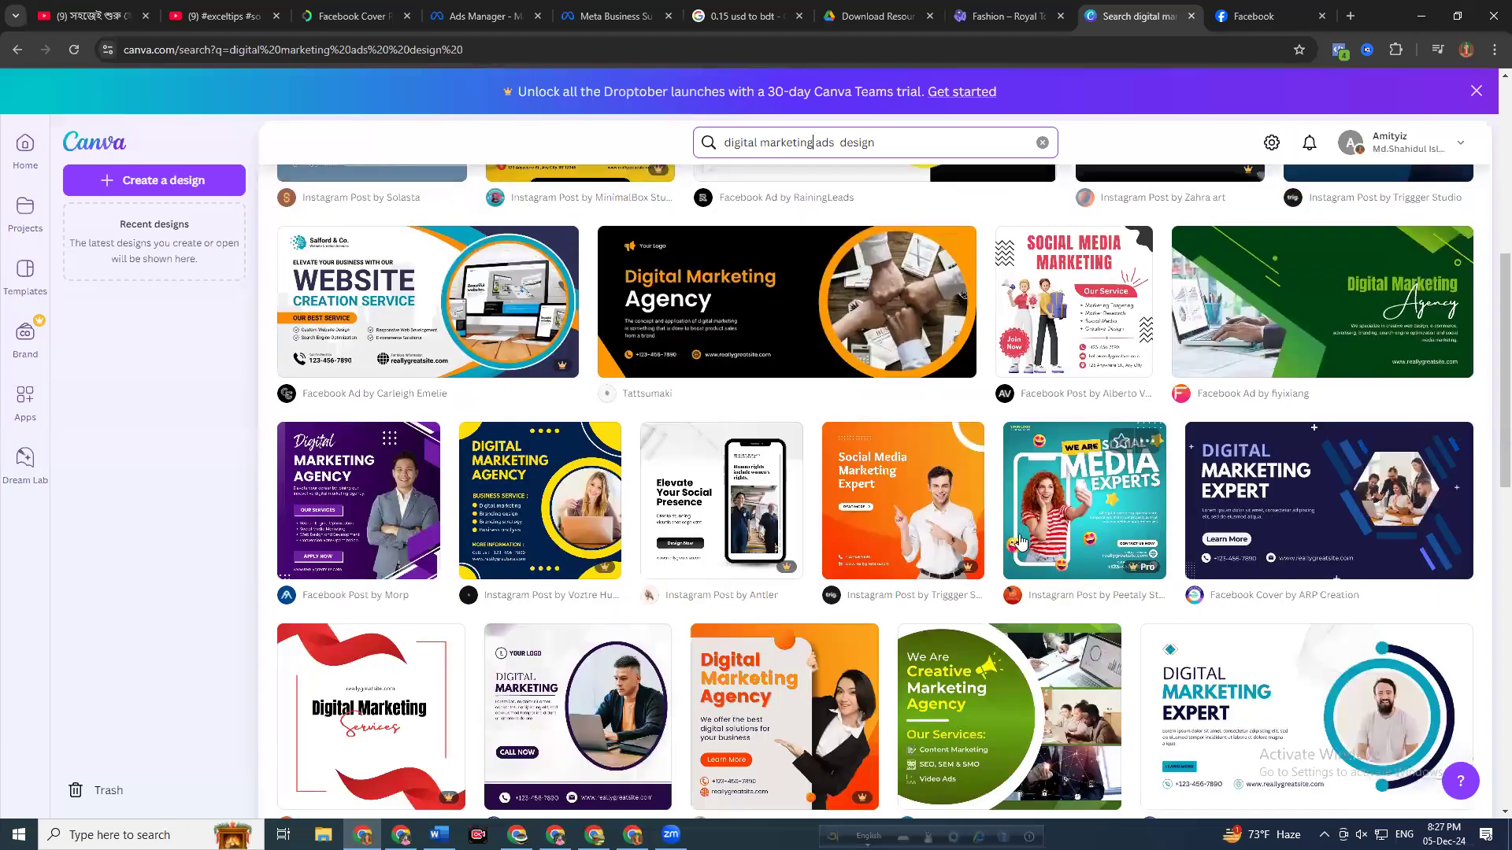
pyautogui.scroll(-5, 1020, 542)
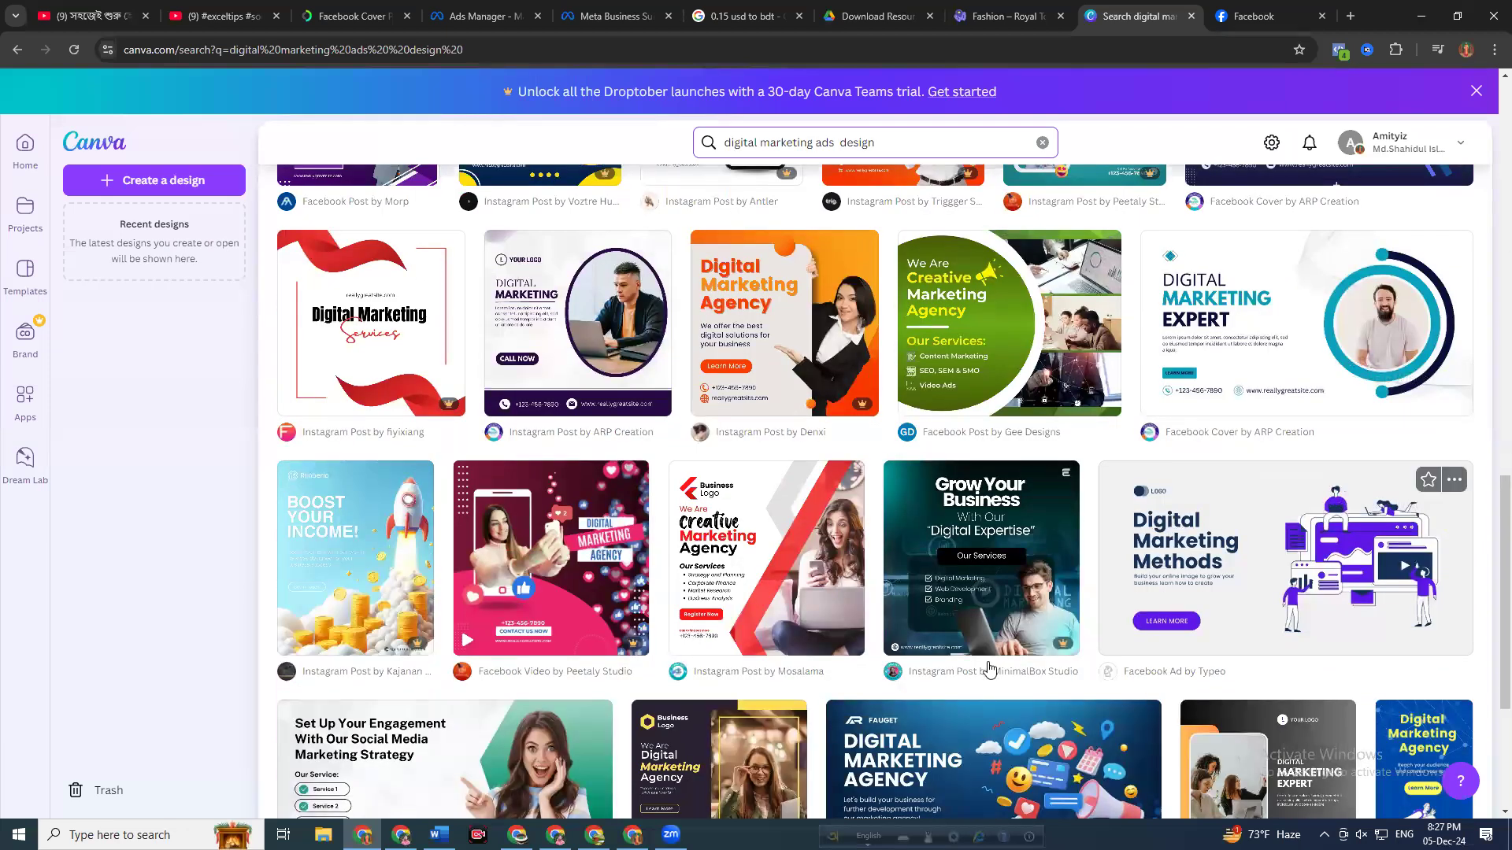
pyautogui.scroll(-8, 921, 634)
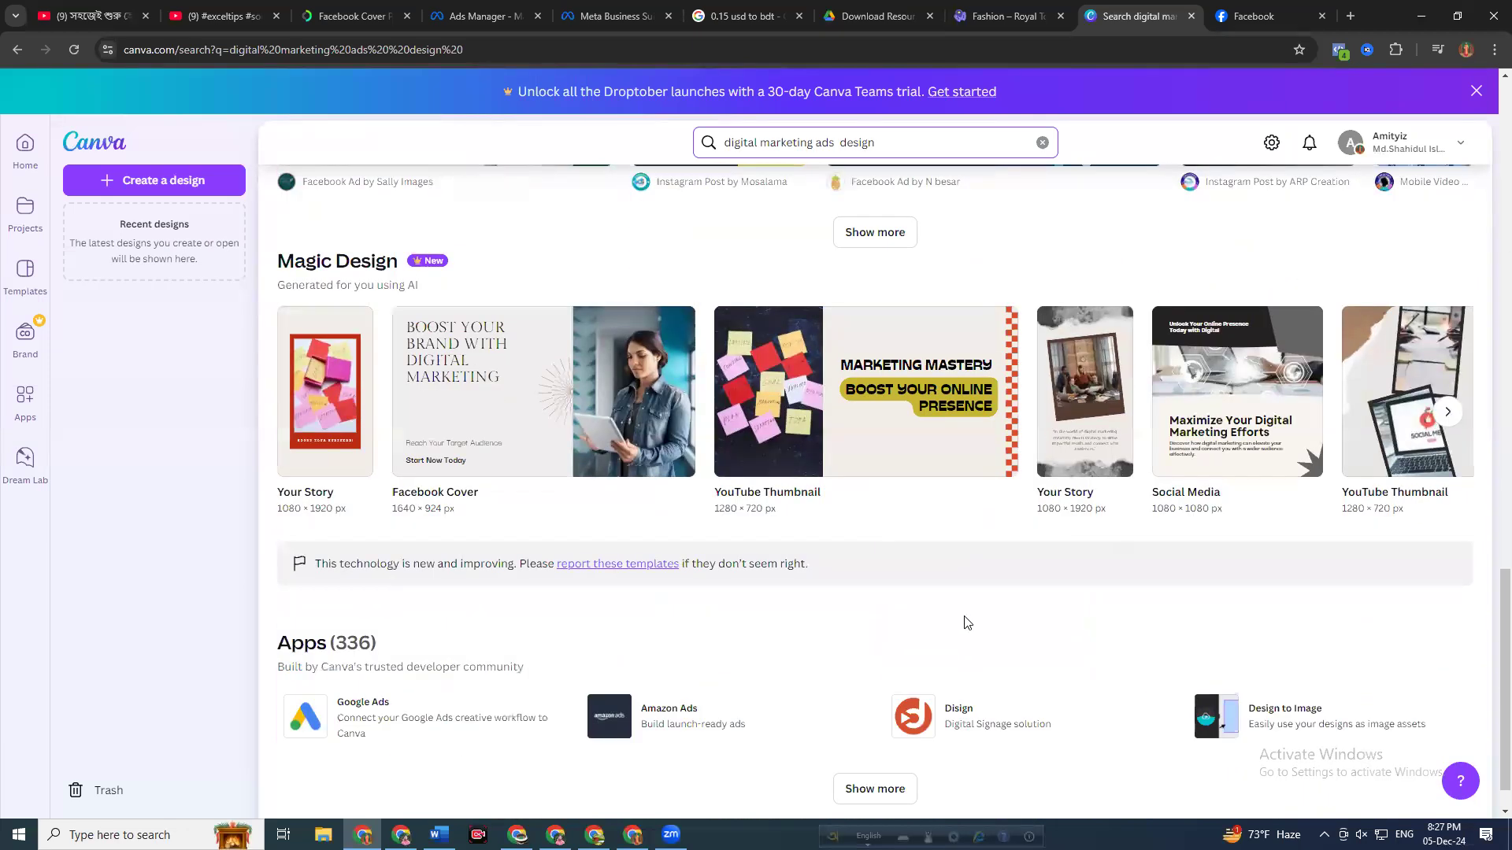
pyautogui.scroll(4, 963, 614)
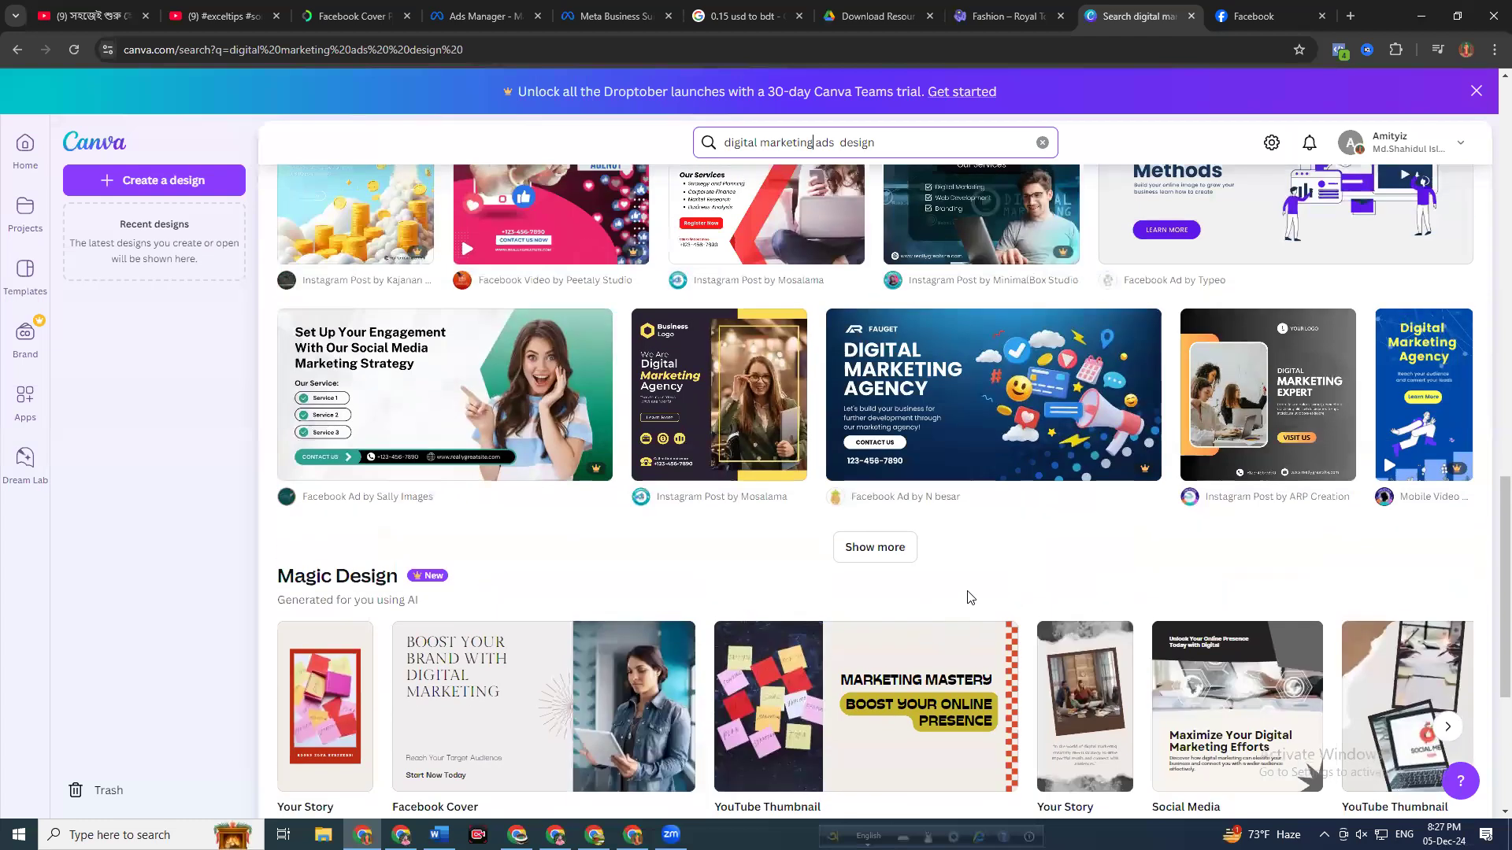
pyautogui.scroll(1, 968, 597)
pyautogui.scroll(1, 791, 475)
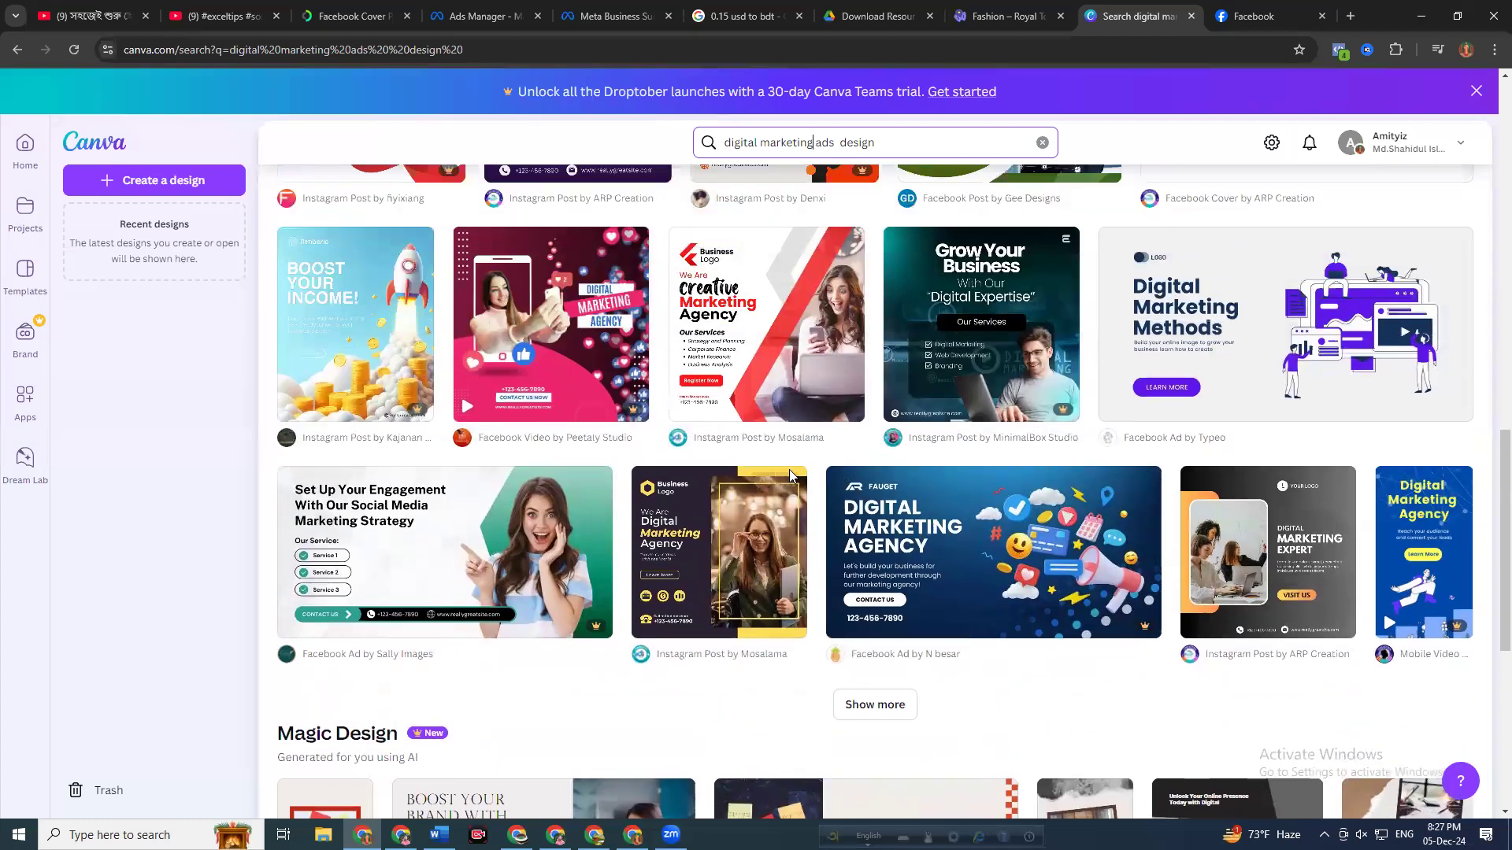
# Open the pink Digital Marketing Agency Facebook video template's preview and look through the similar designs under More like this
pyautogui.scroll(2, 533, 520)
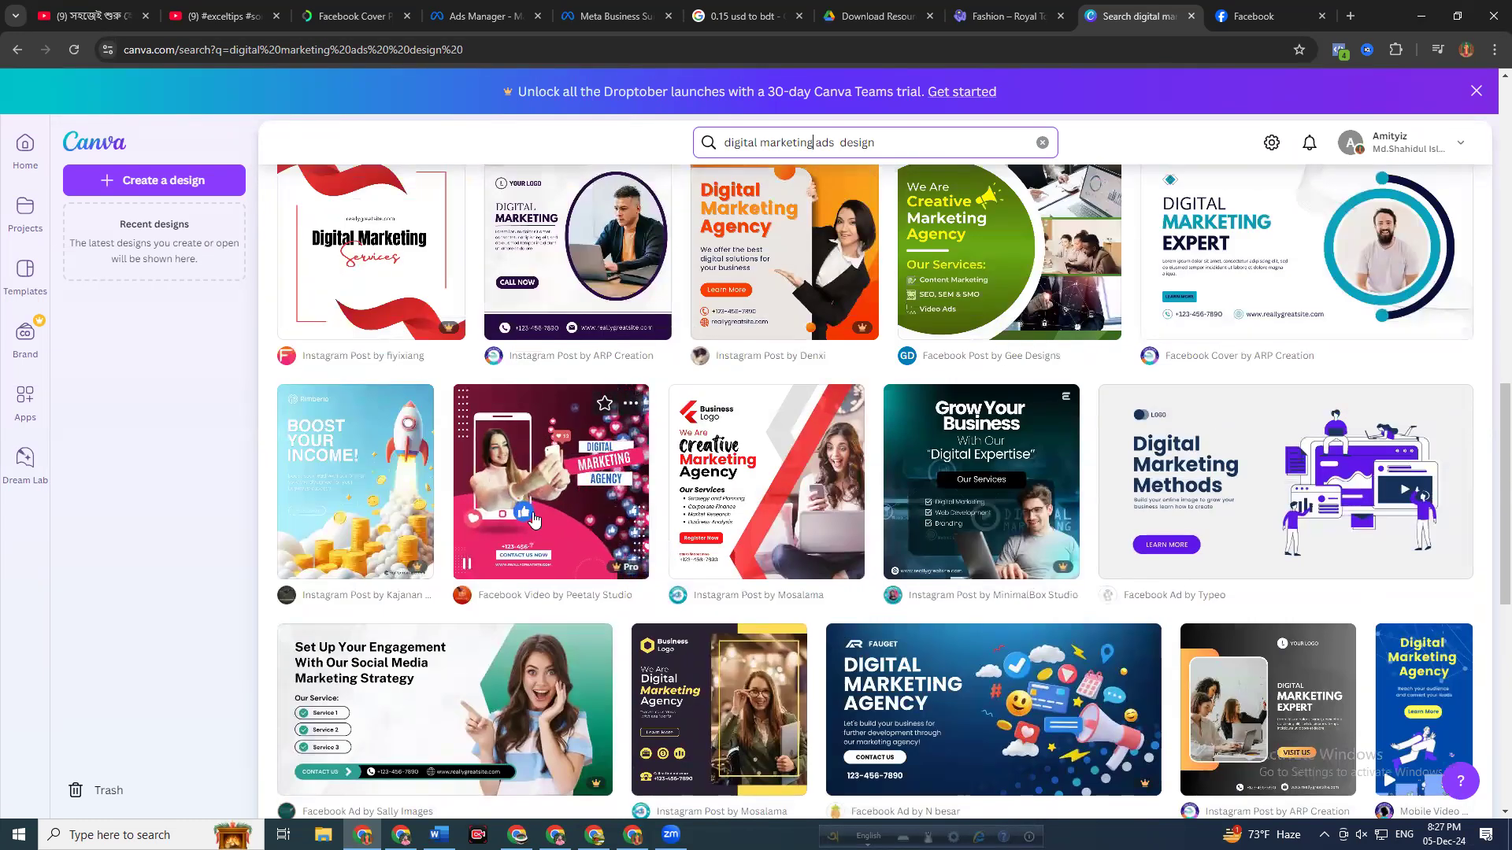
pyautogui.click(613, 474)
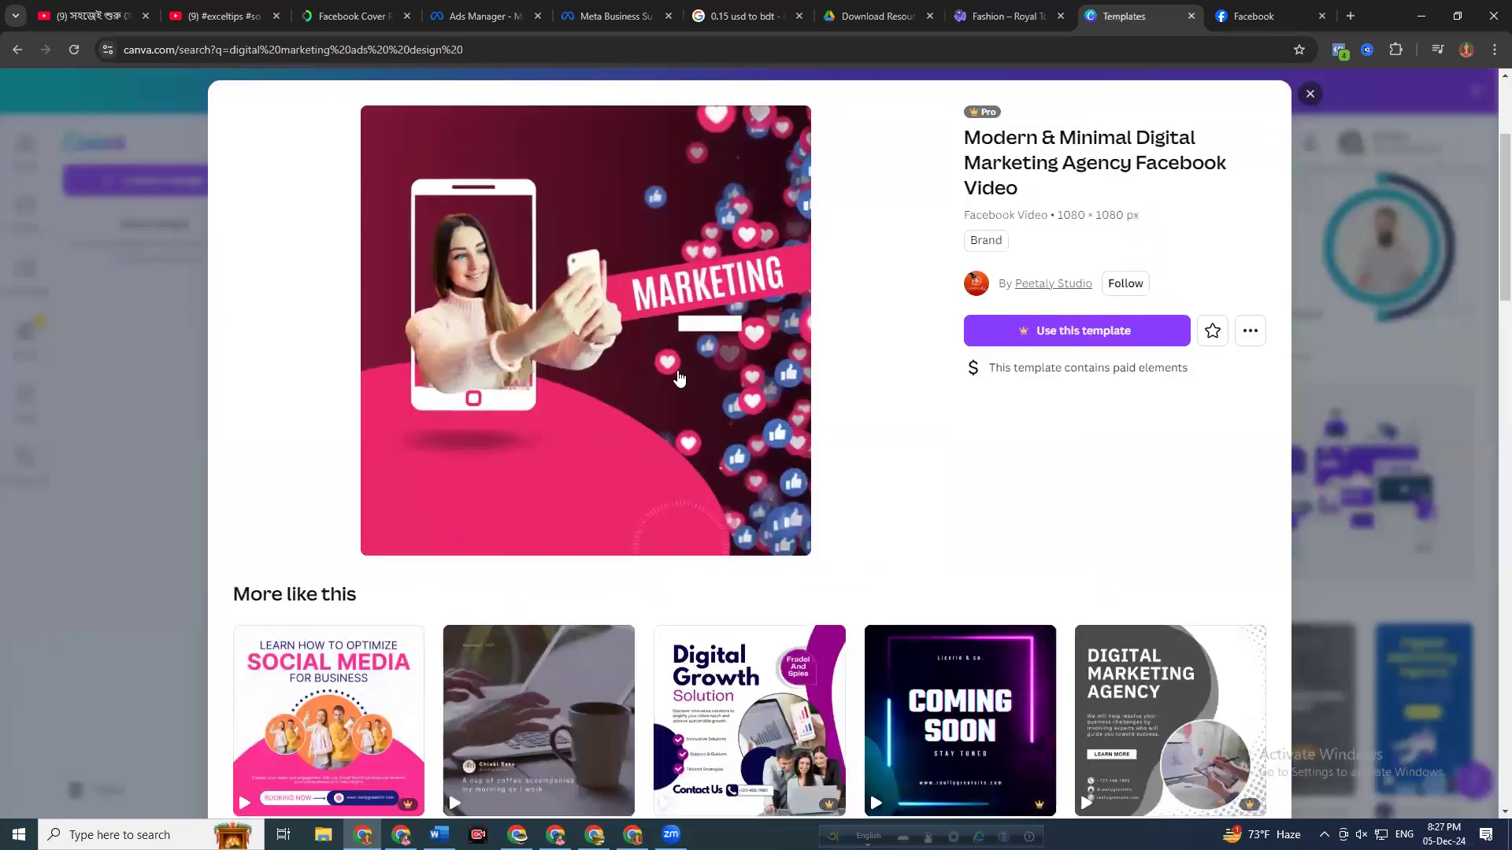
pyautogui.scroll(-3, 680, 379)
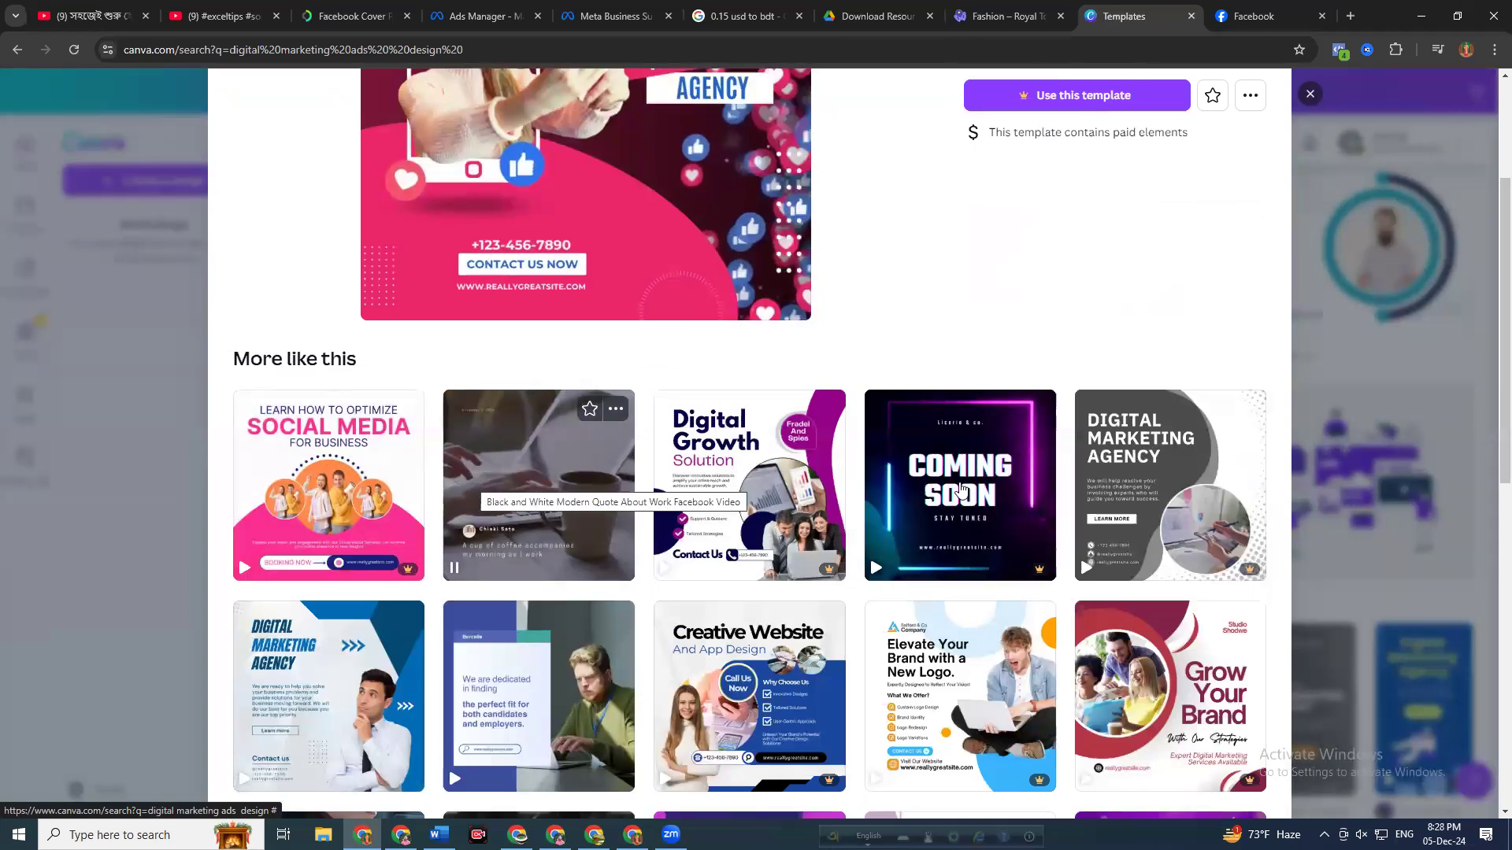
pyautogui.scroll(-2, 745, 572)
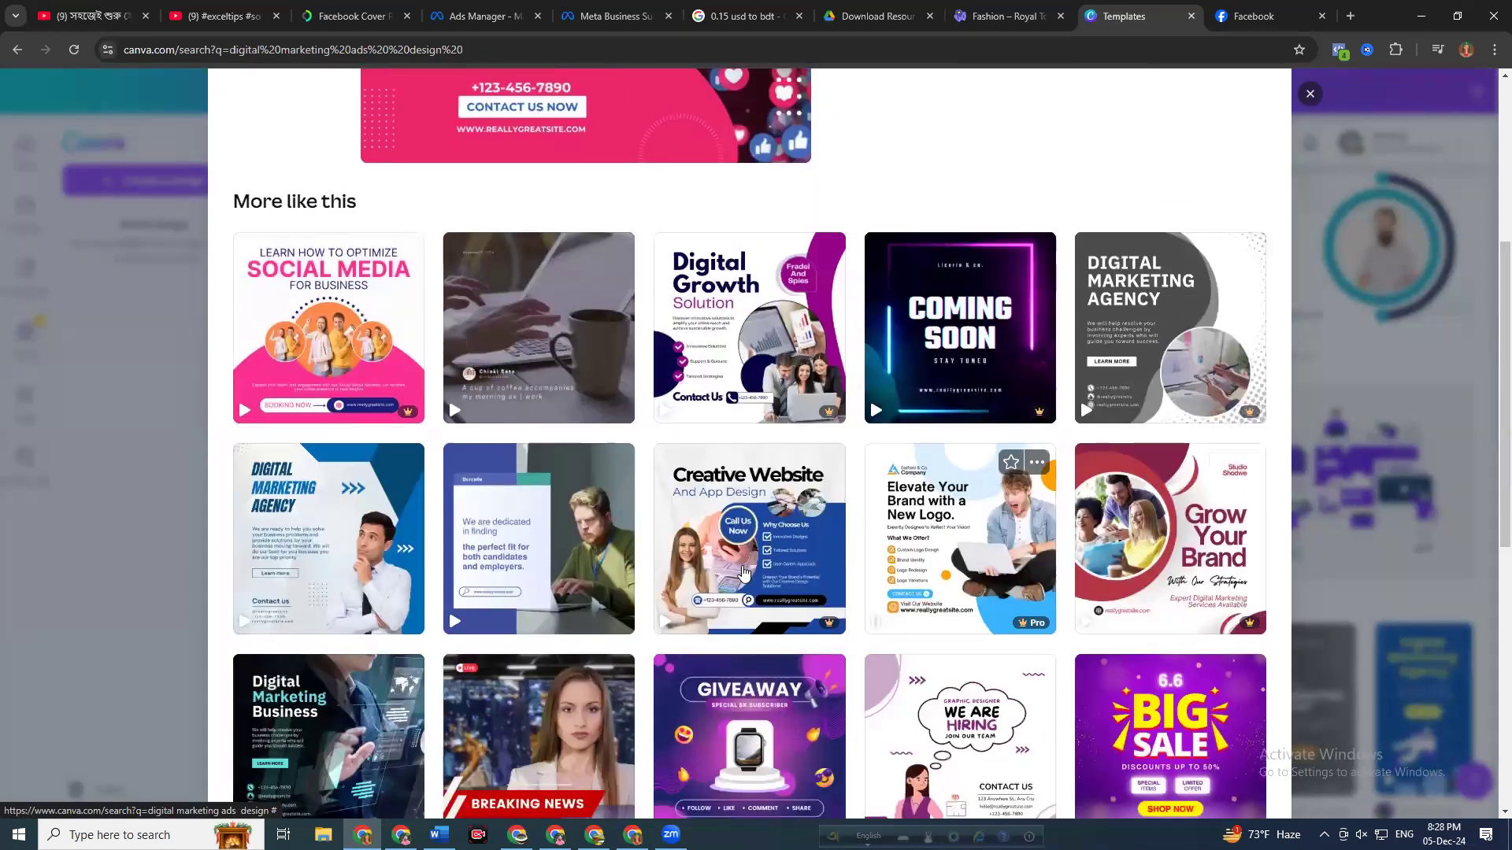
pyautogui.scroll(-2, 748, 569)
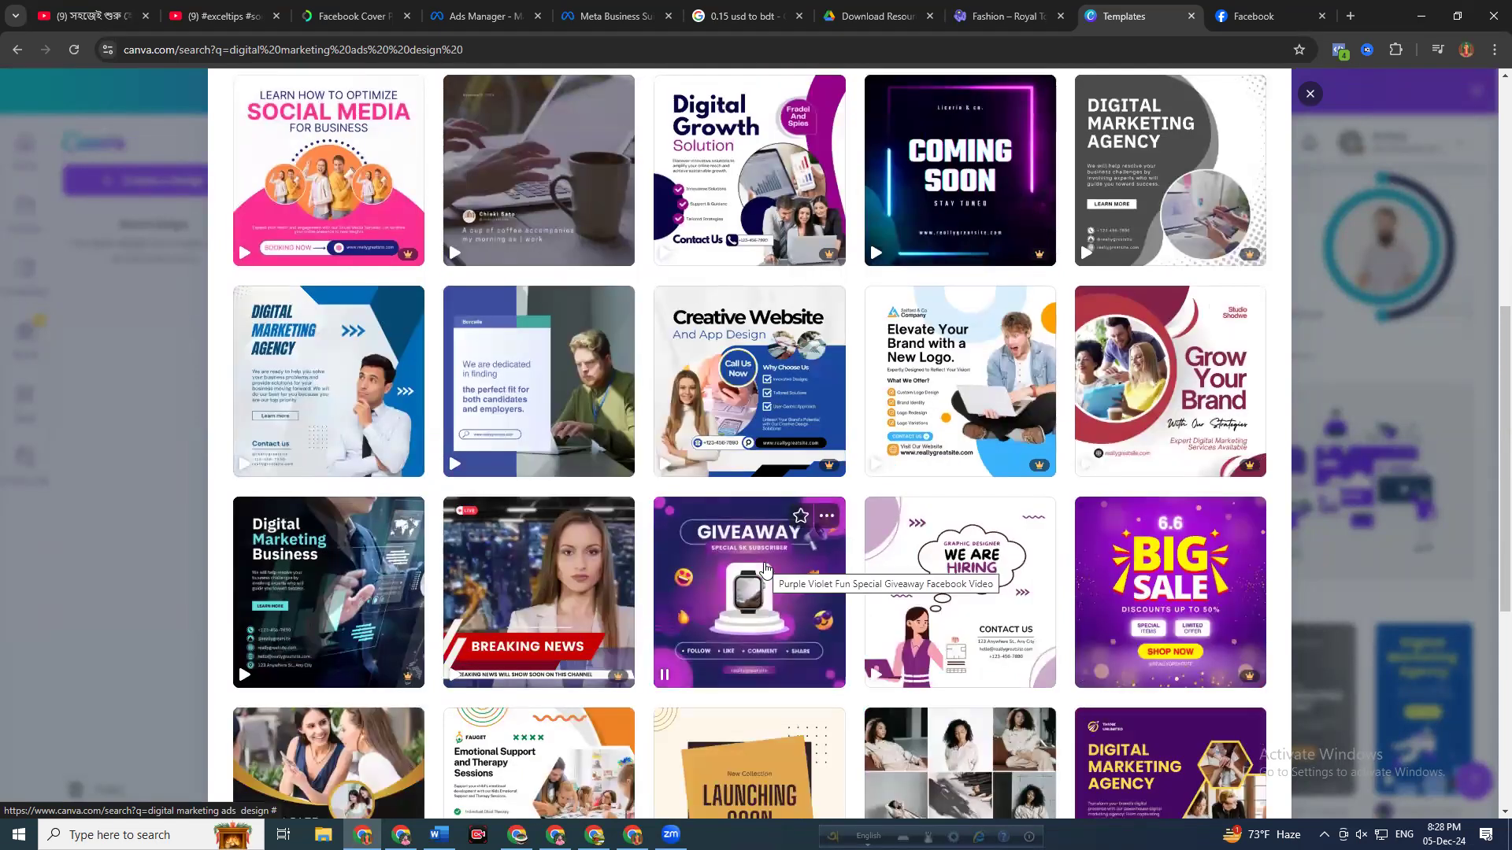
pyautogui.scroll(-3, 764, 564)
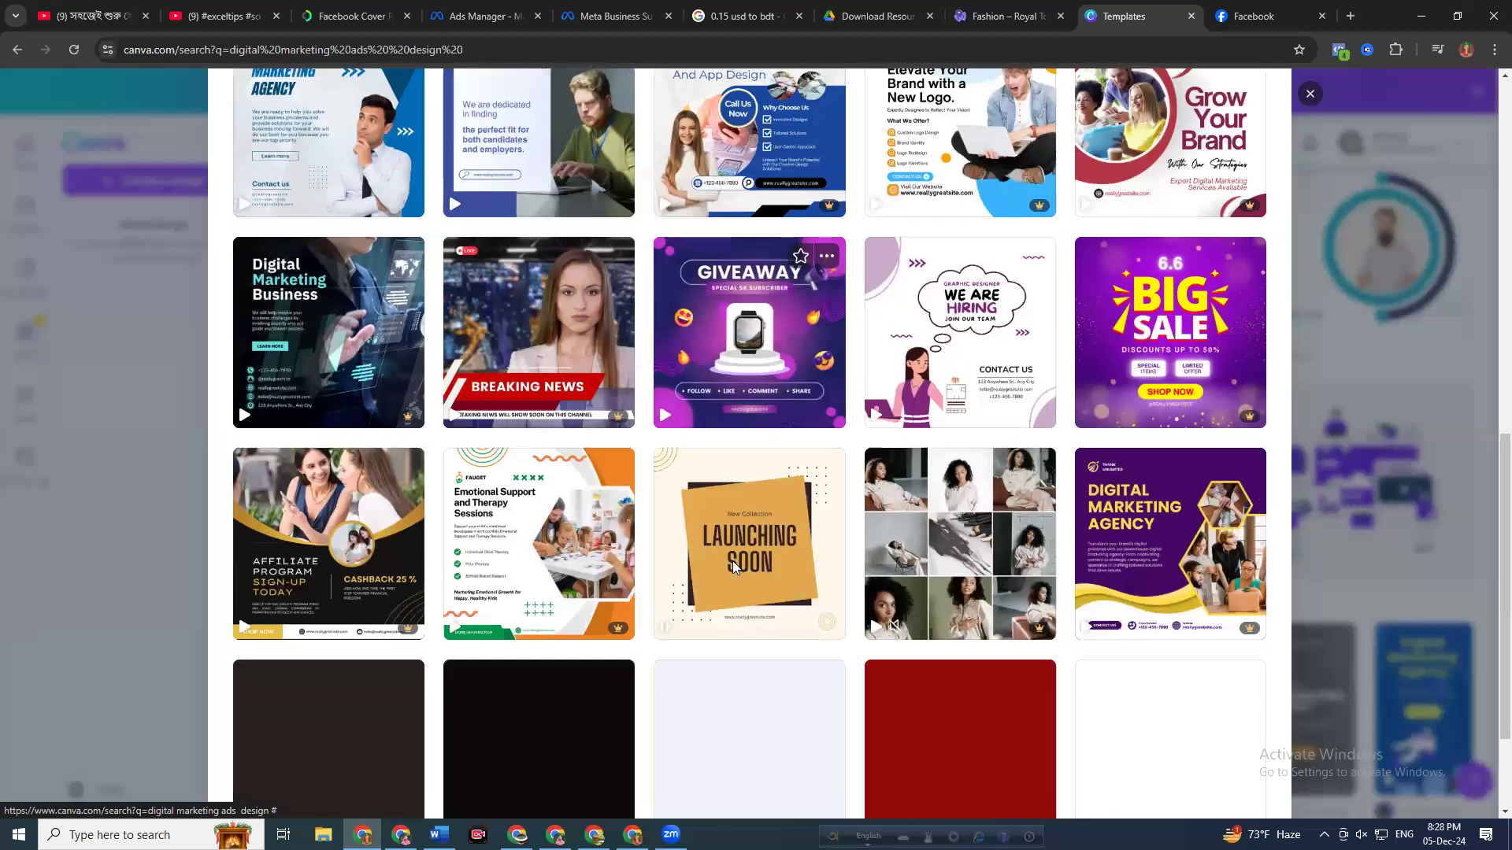
# Open the Purple Violet Fun Special Giveaway video template from the similar designs and look through its preview and related templates
pyautogui.click(753, 293)
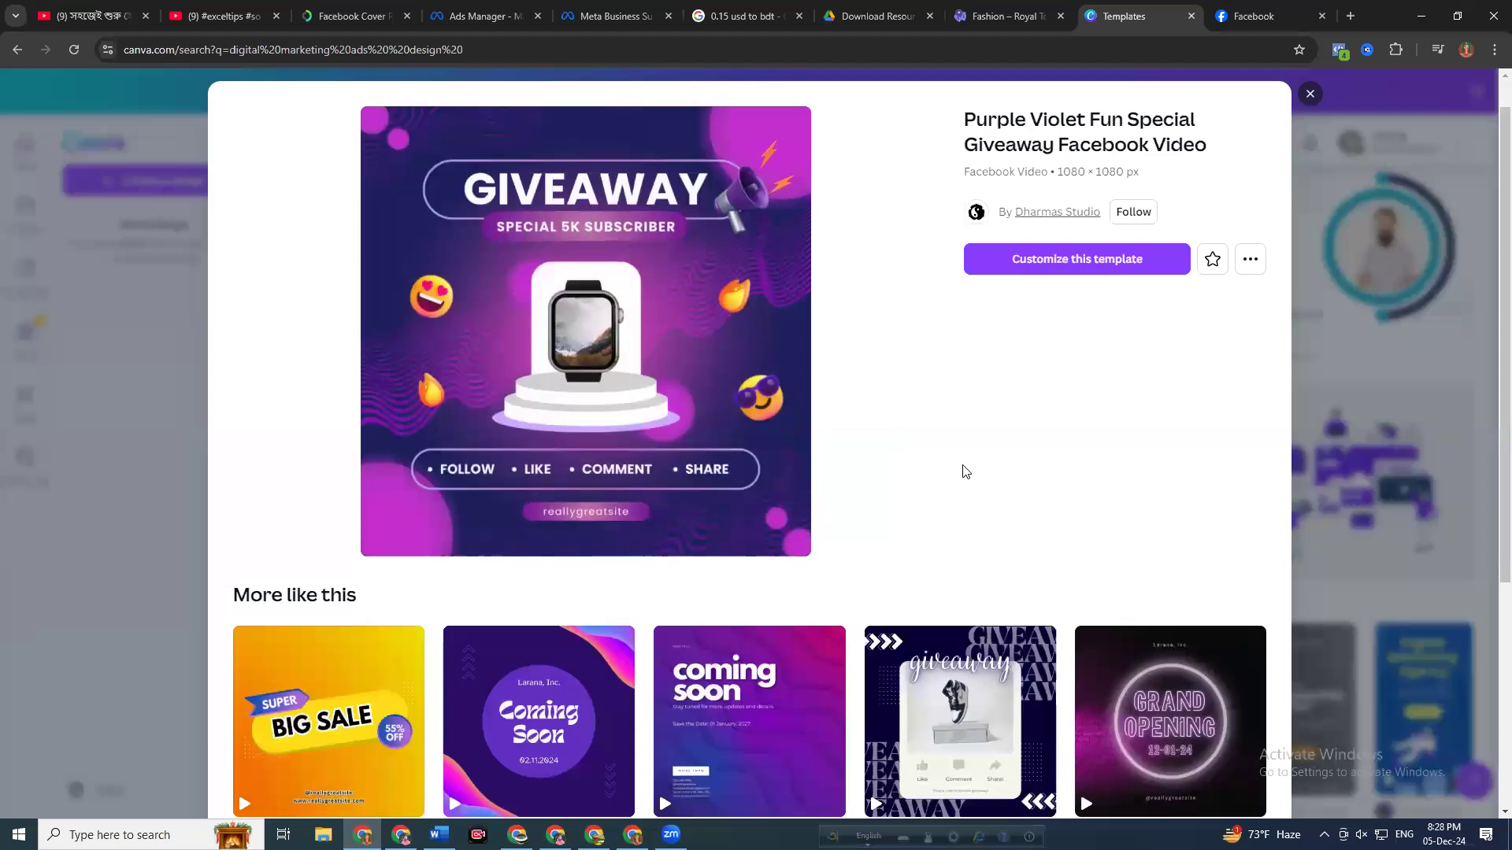
pyautogui.scroll(-2, 964, 472)
pyautogui.scroll(2, 966, 473)
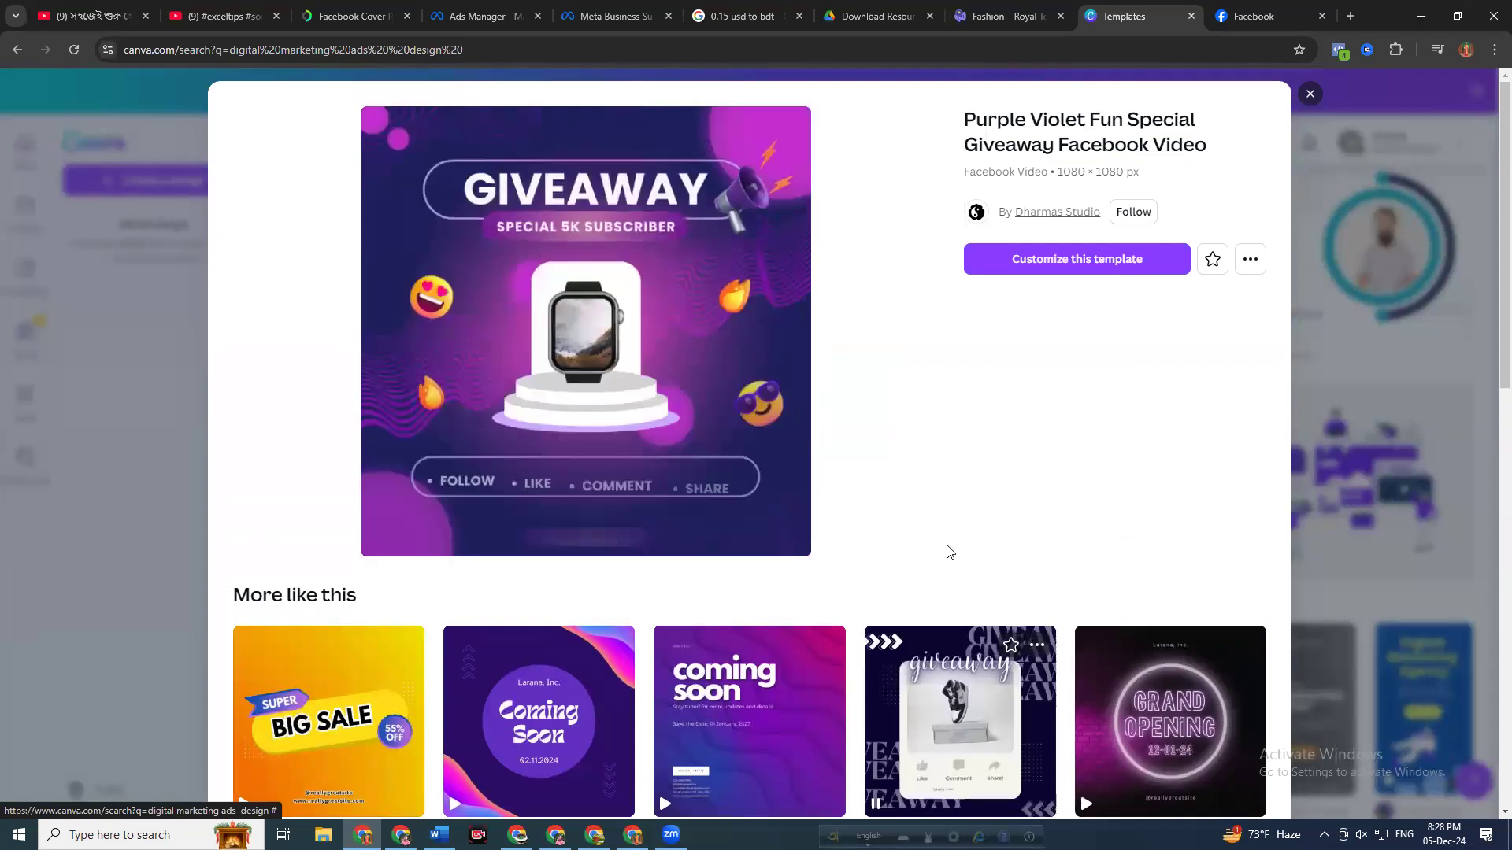
pyautogui.moveTo(735, 719)
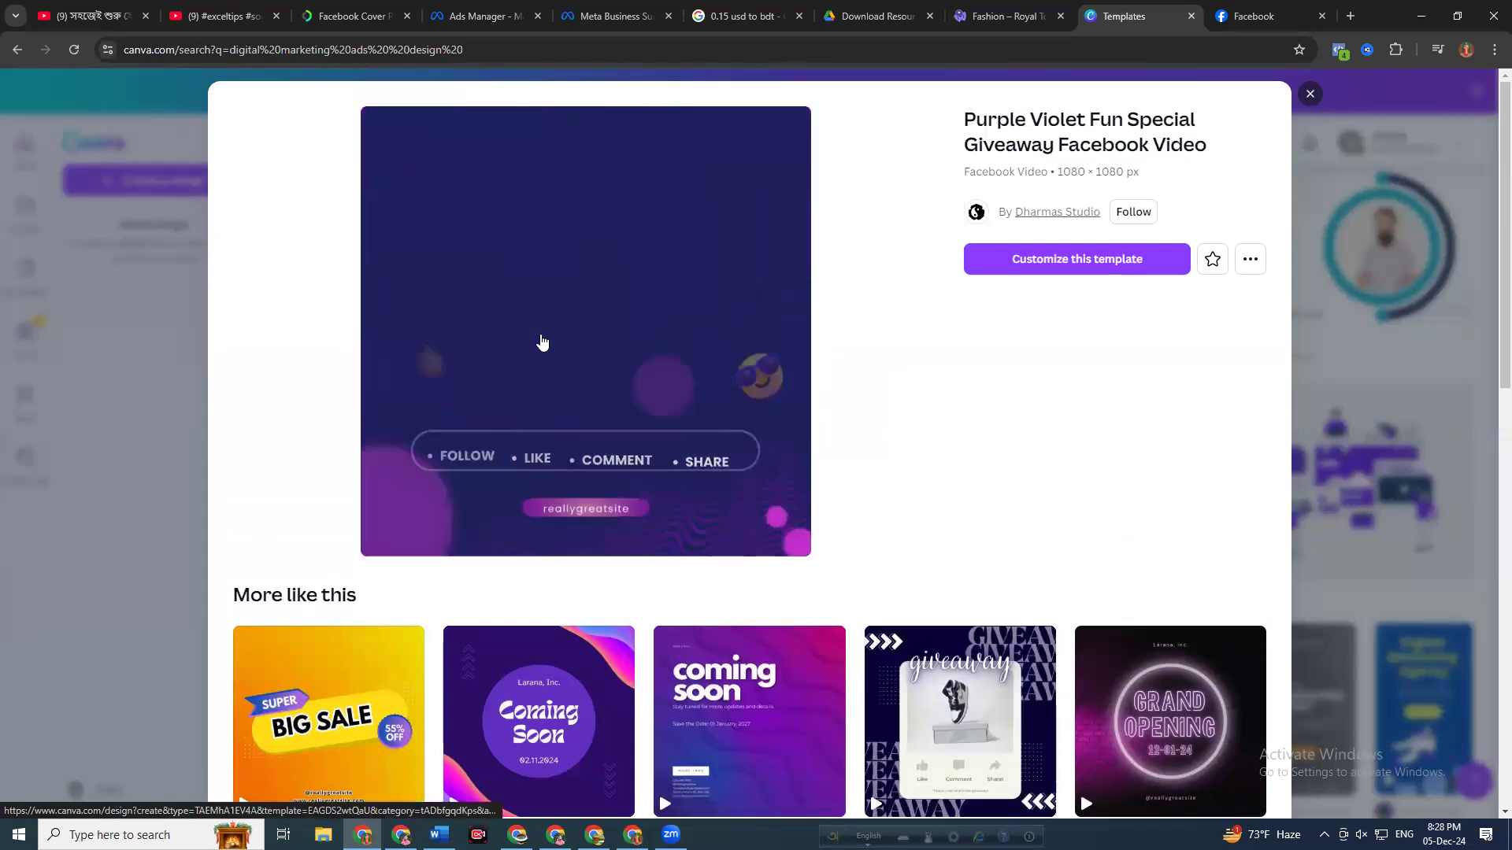
pyautogui.scroll(-2, 739, 642)
pyautogui.scroll(-1, 726, 577)
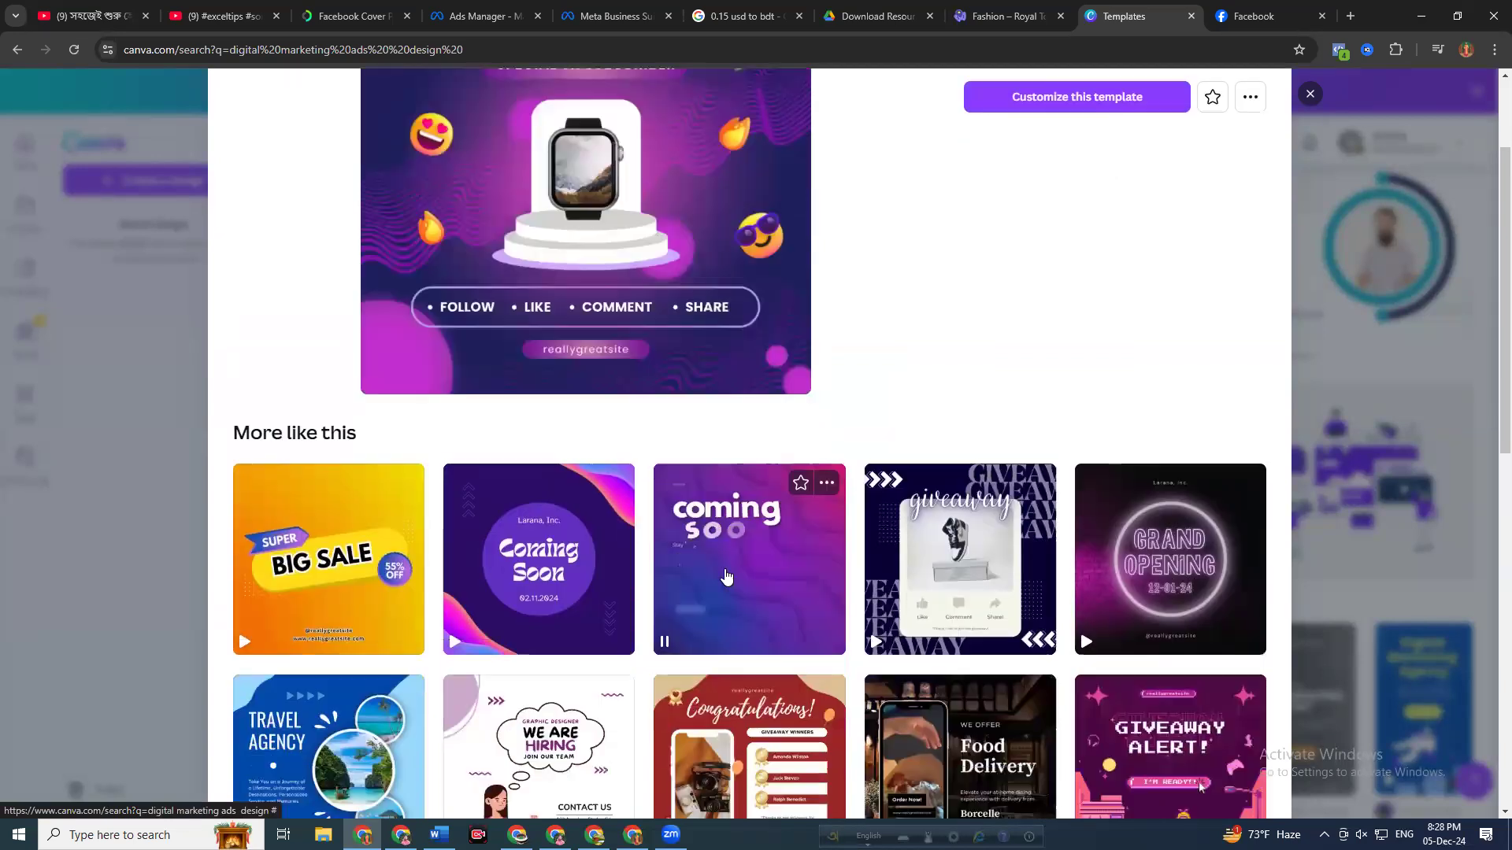
pyautogui.scroll(-2, 1187, 417)
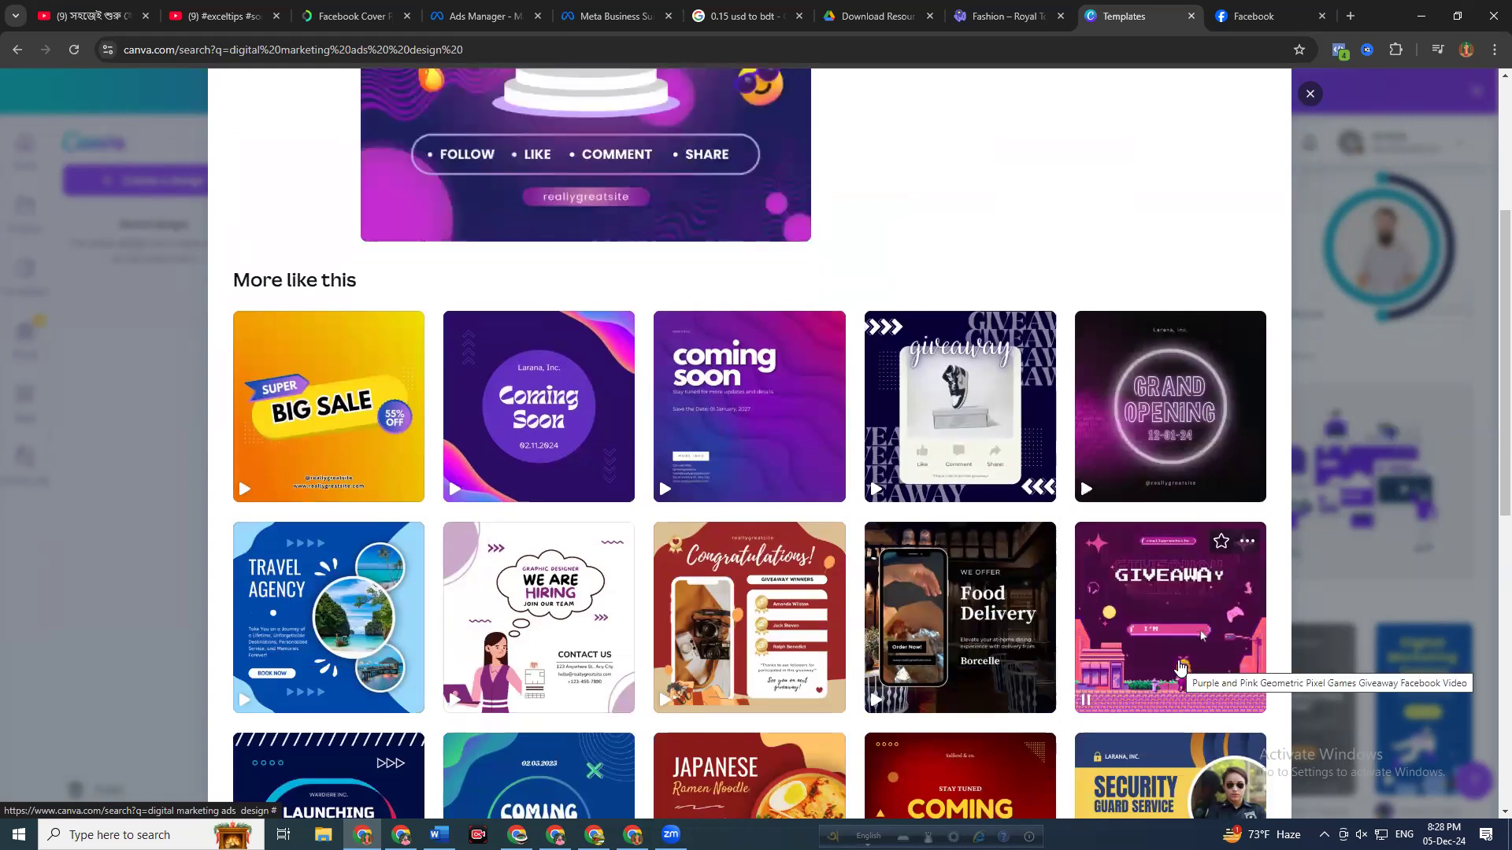
pyautogui.scroll(-3, 959, 592)
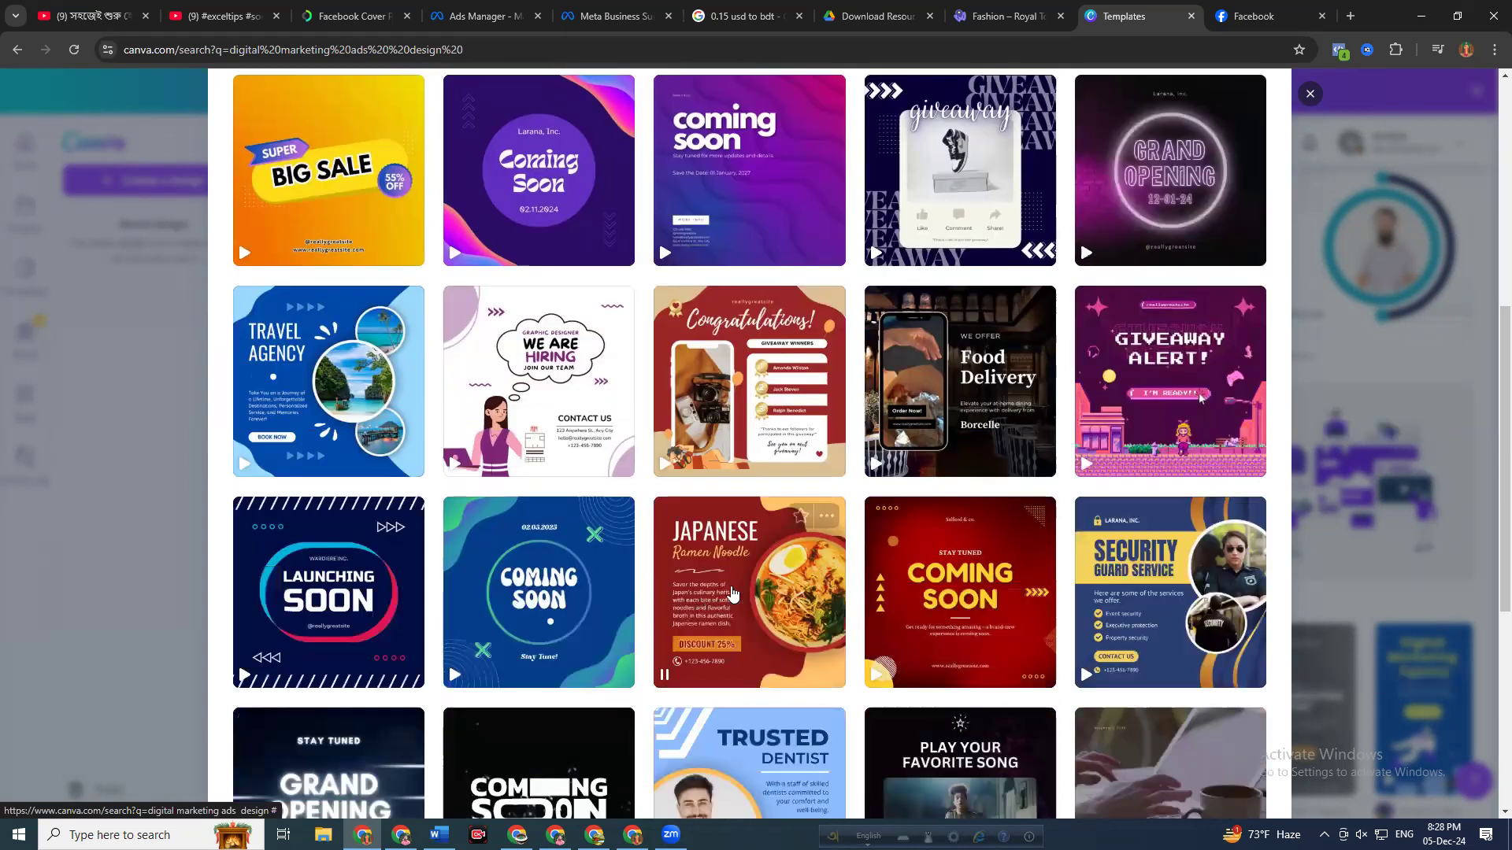
pyautogui.scroll(1, 742, 588)
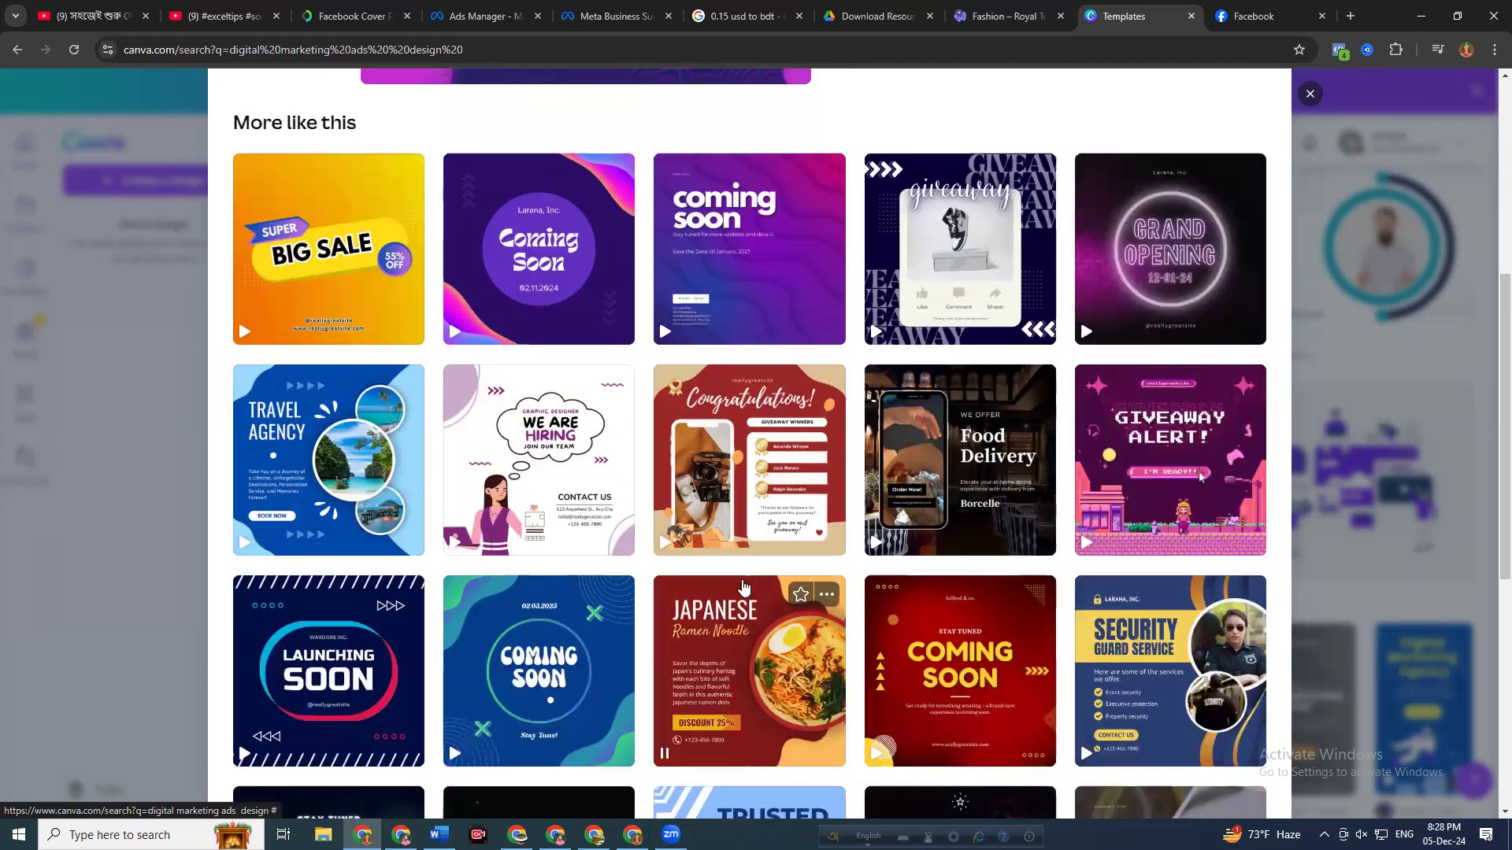
pyautogui.scroll(1, 526, 581)
pyautogui.scroll(3, 756, 555)
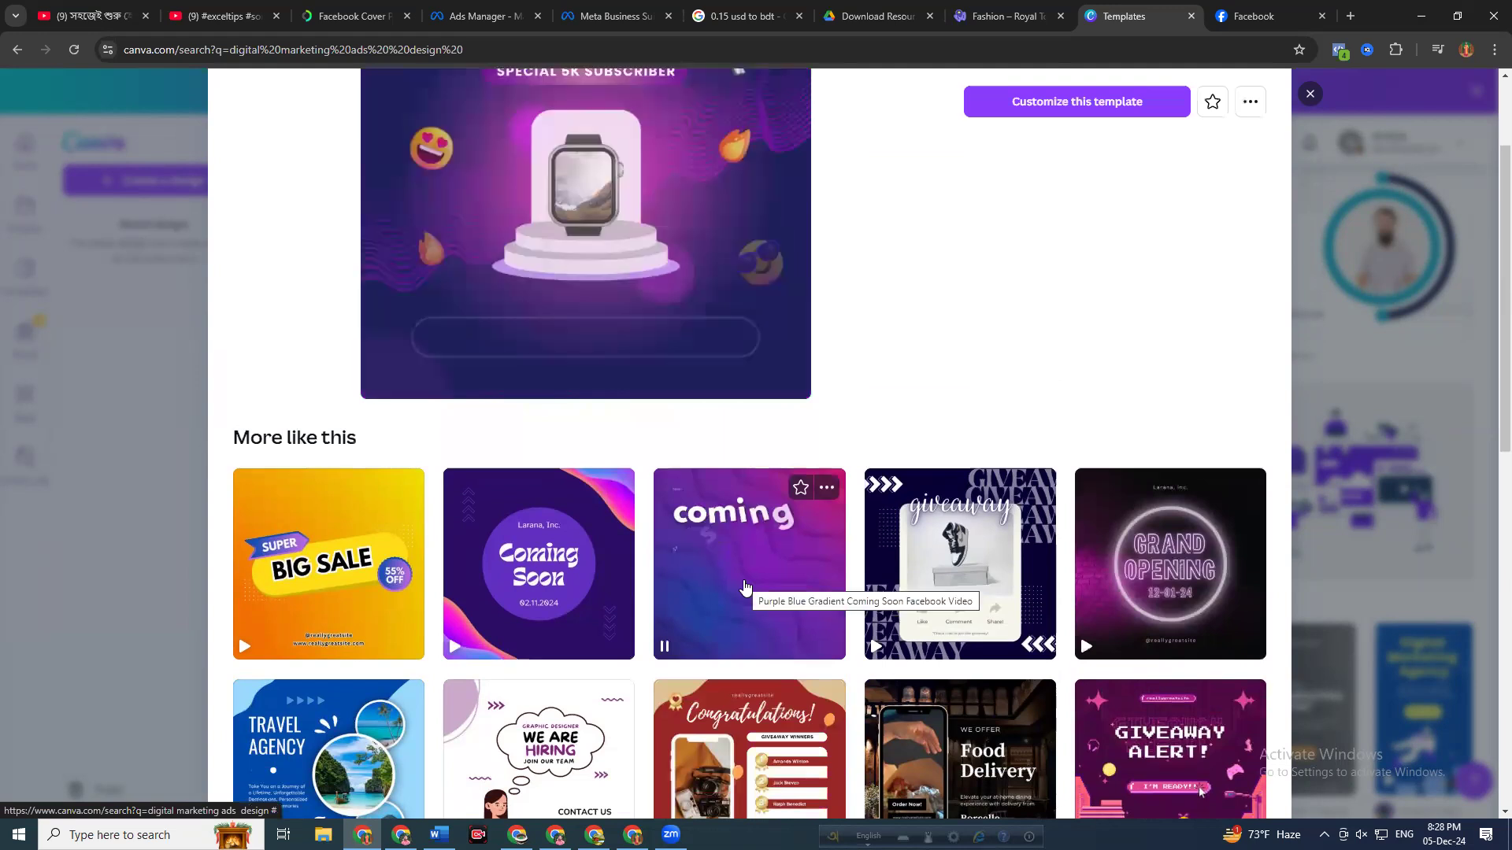
# Open the Pink and Purple Gradient Coming Soon video template and start customizing it
pyautogui.click(520, 581)
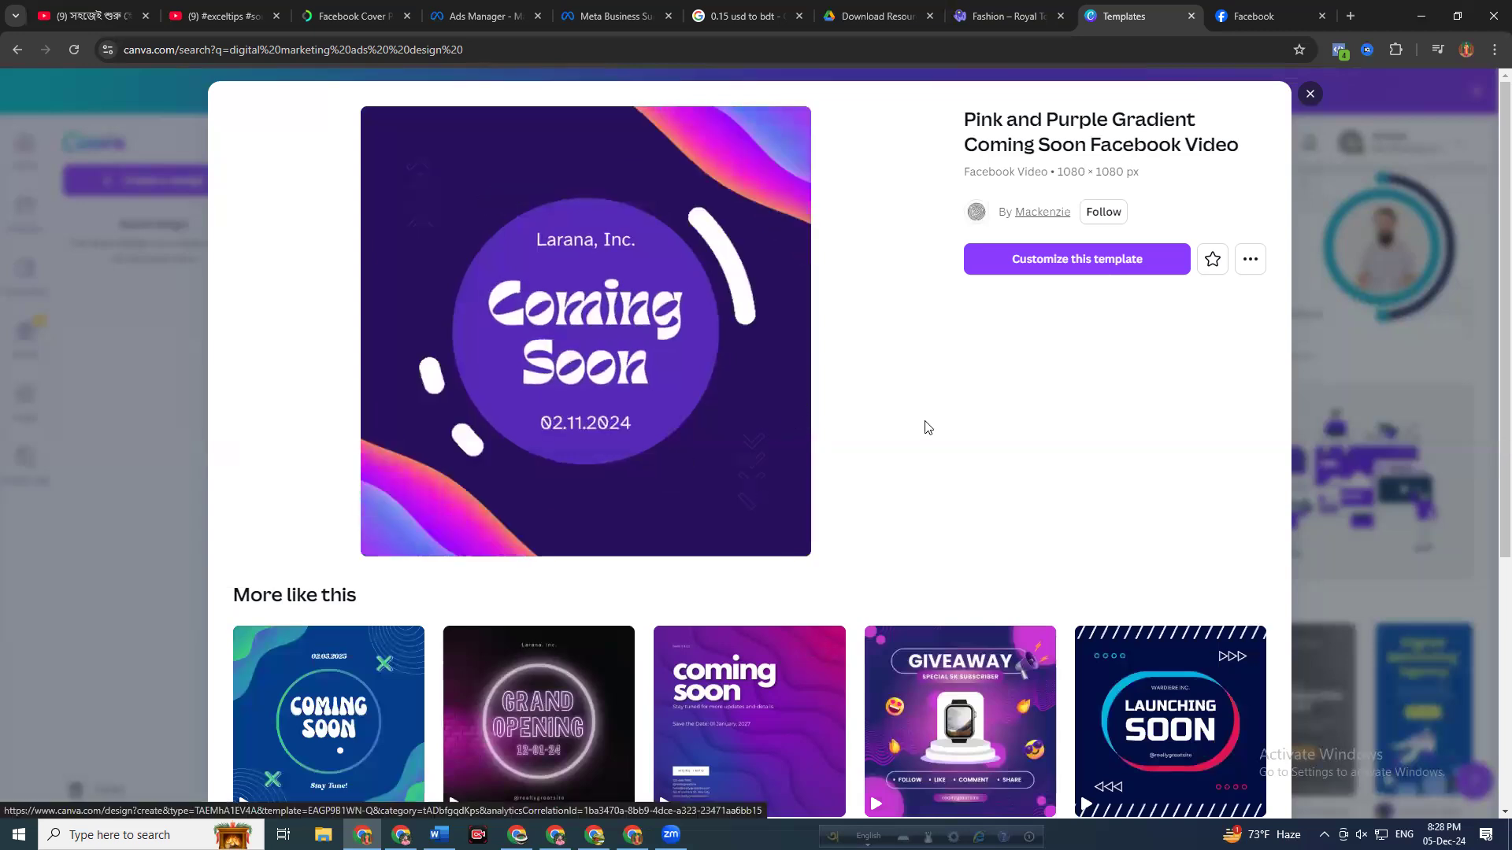
pyautogui.click(1000, 258)
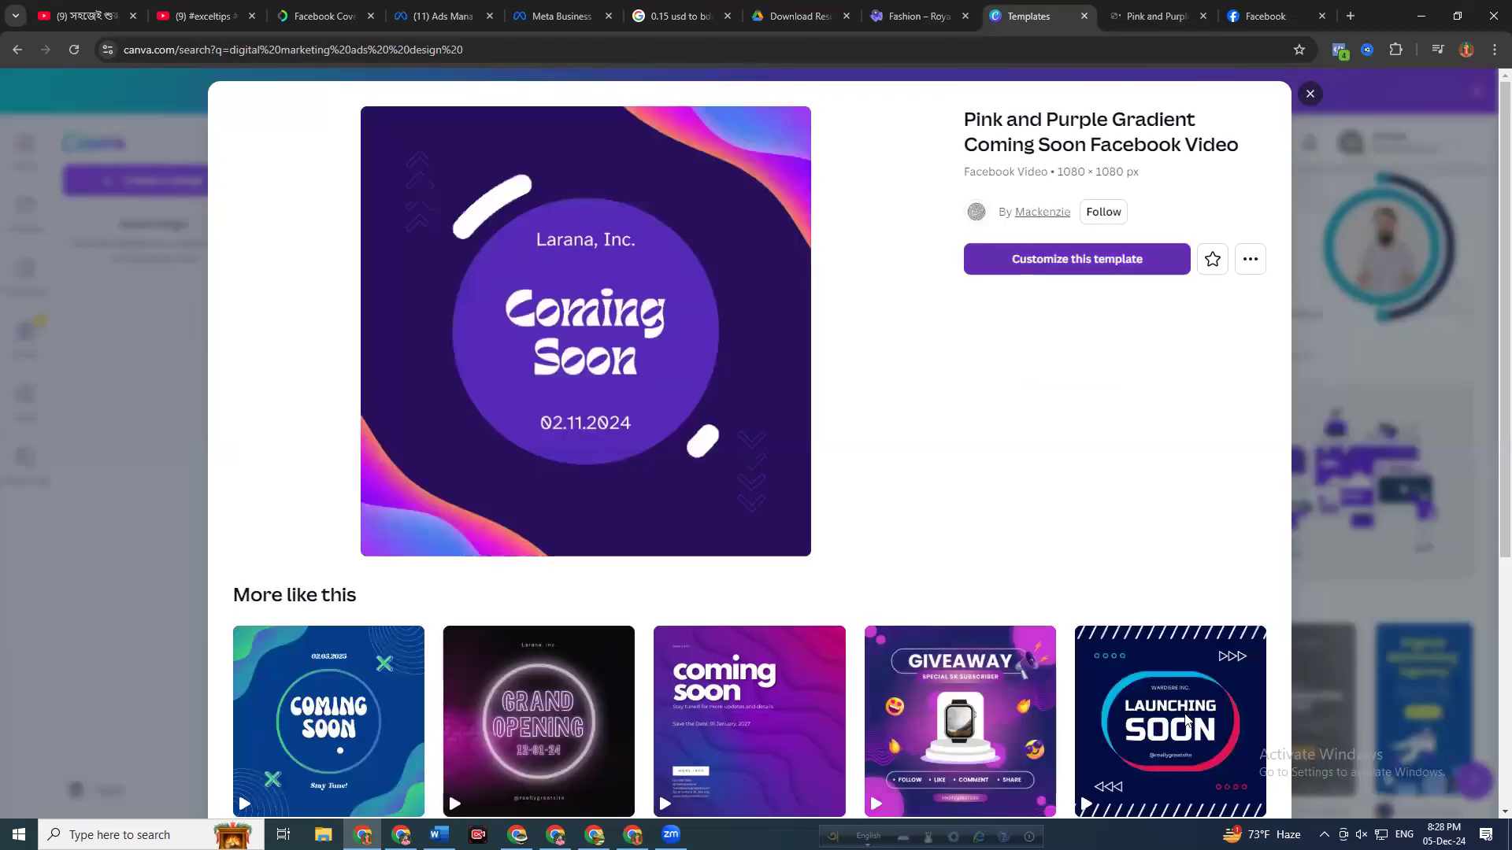
# Open the Blue and Red Technology Launching Soon video preview, look through the similar designs, and close the preview
pyautogui.click(1186, 720)
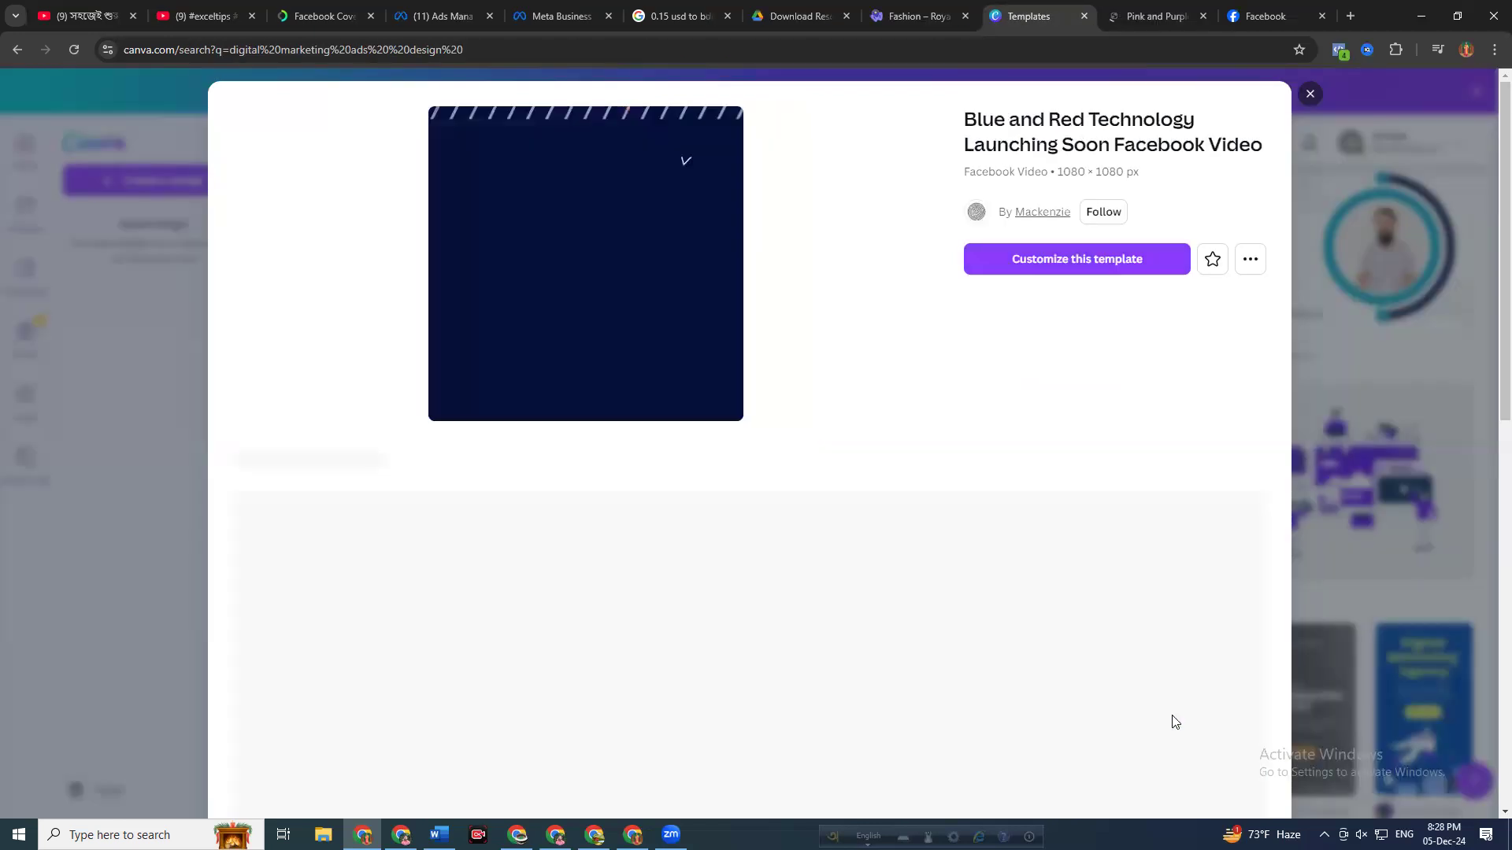
pyautogui.scroll(-1, 599, 622)
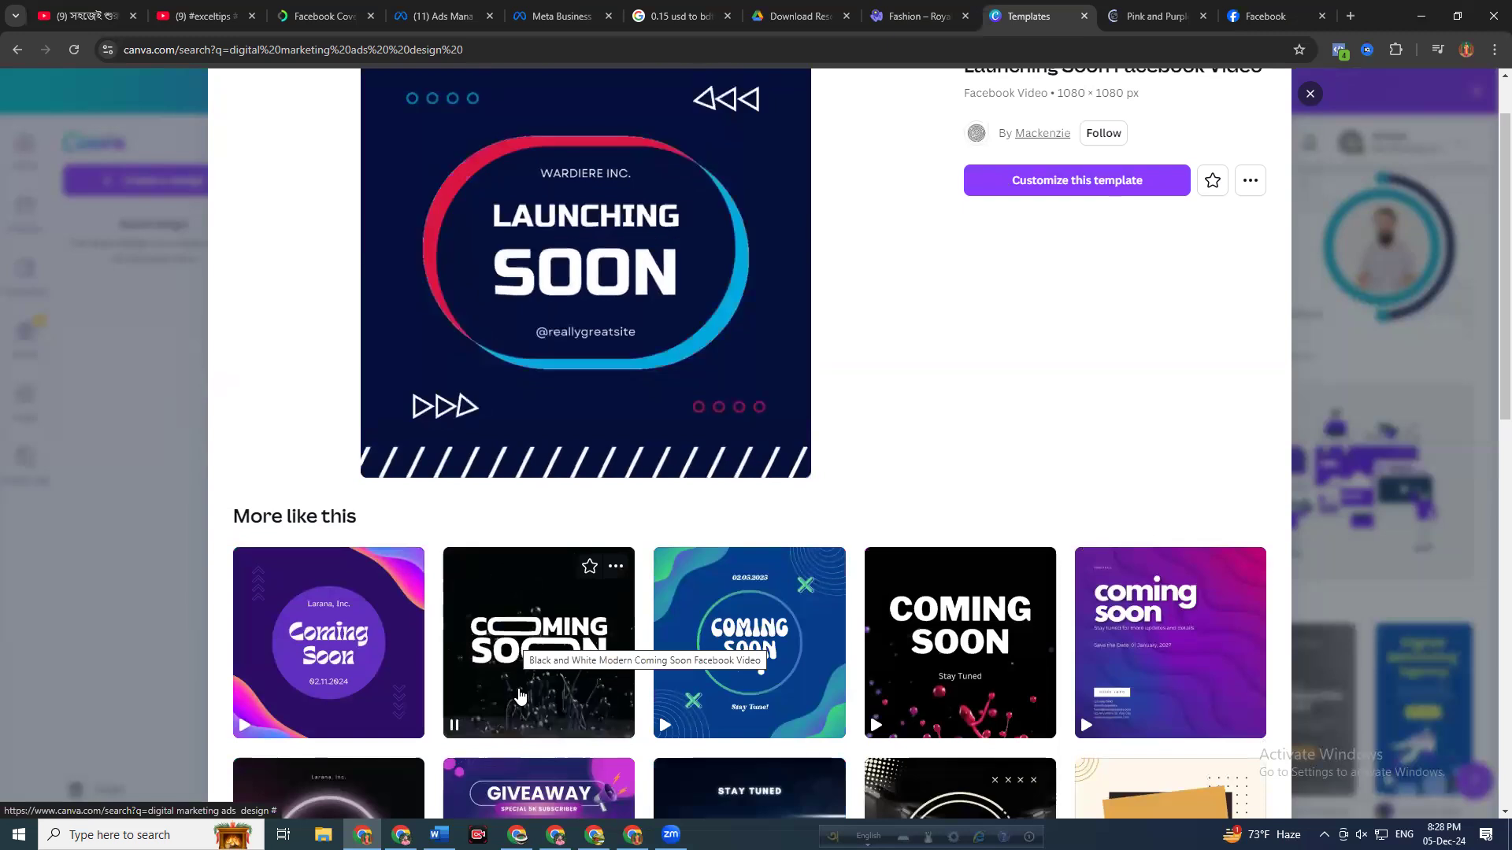
pyautogui.moveTo(913, 658)
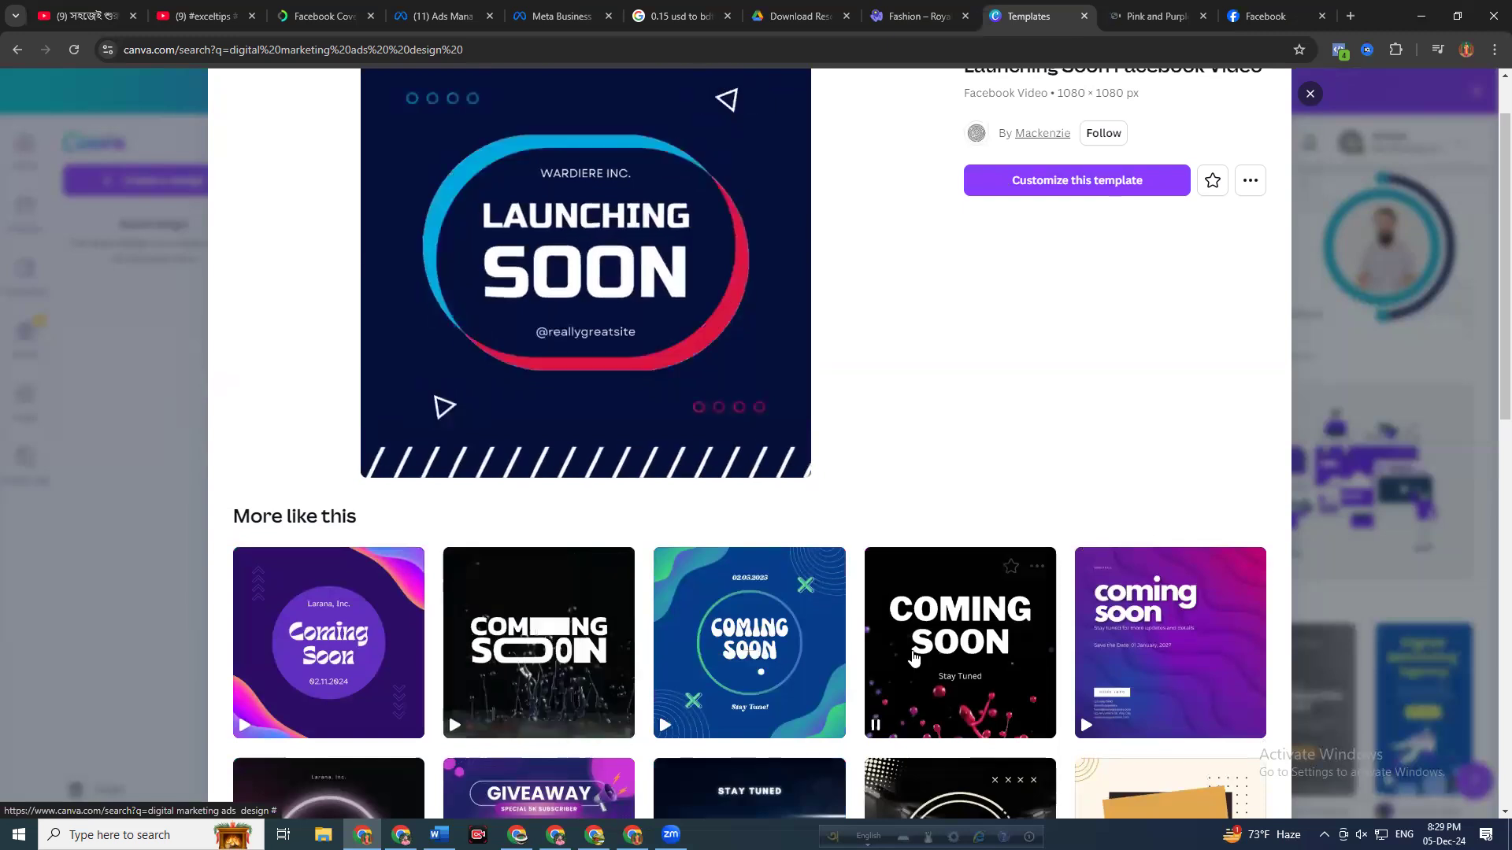
pyautogui.scroll(-2, 913, 658)
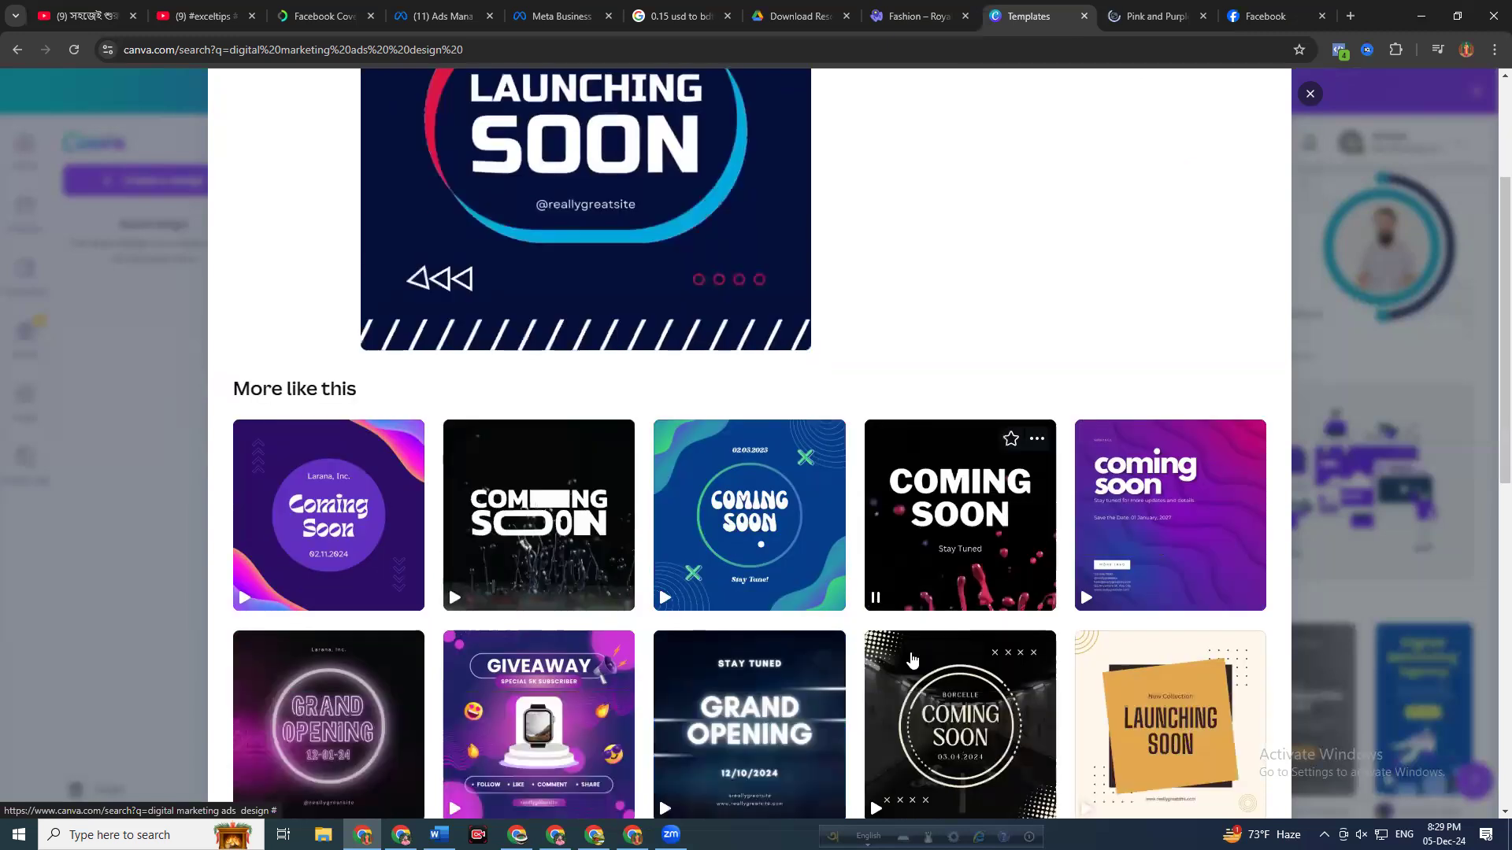
pyautogui.scroll(-1, 911, 659)
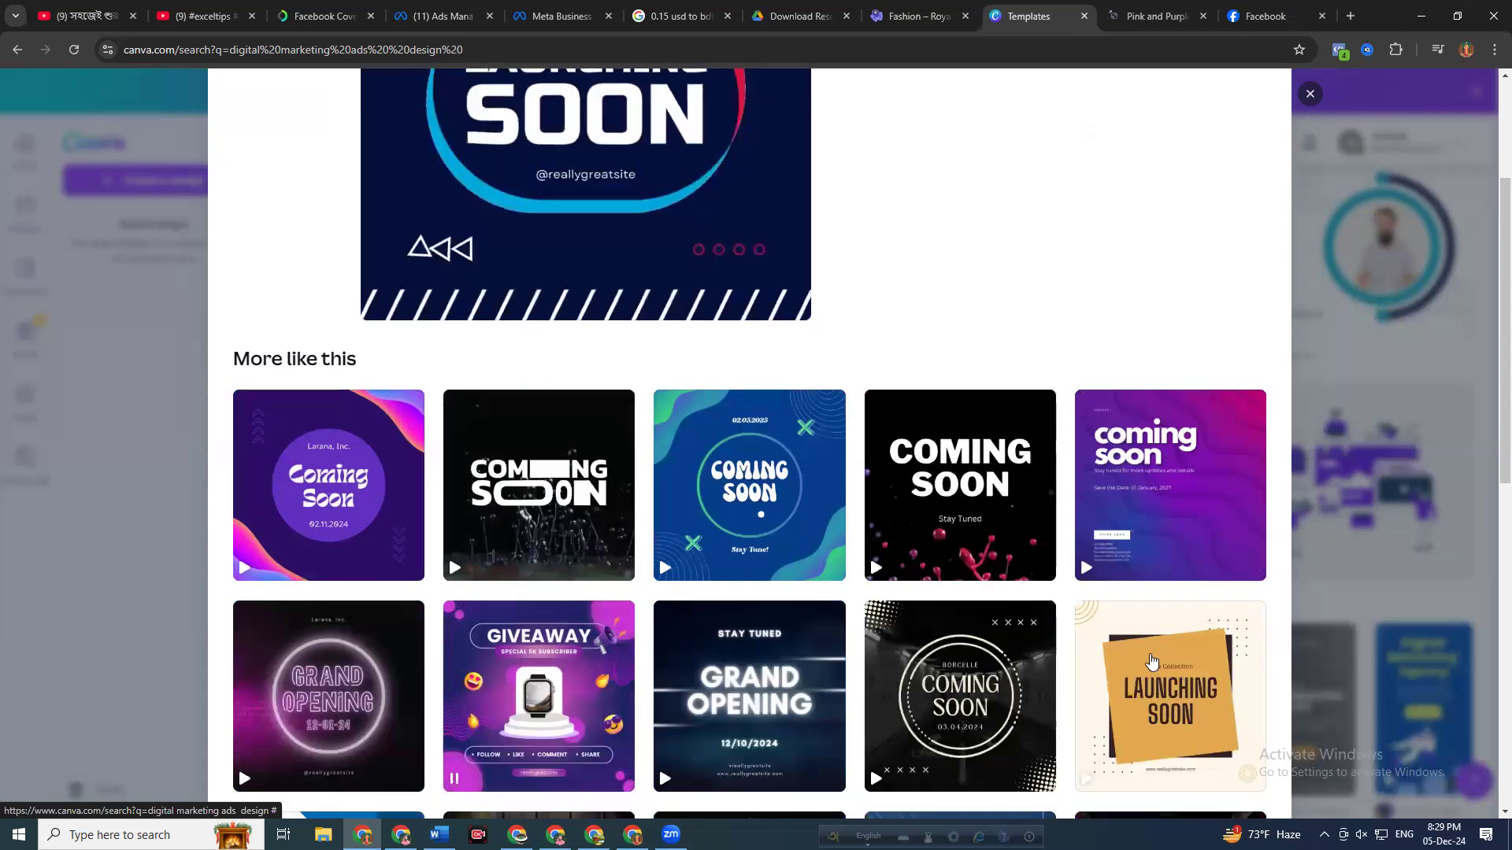
pyautogui.scroll(-1, 1168, 615)
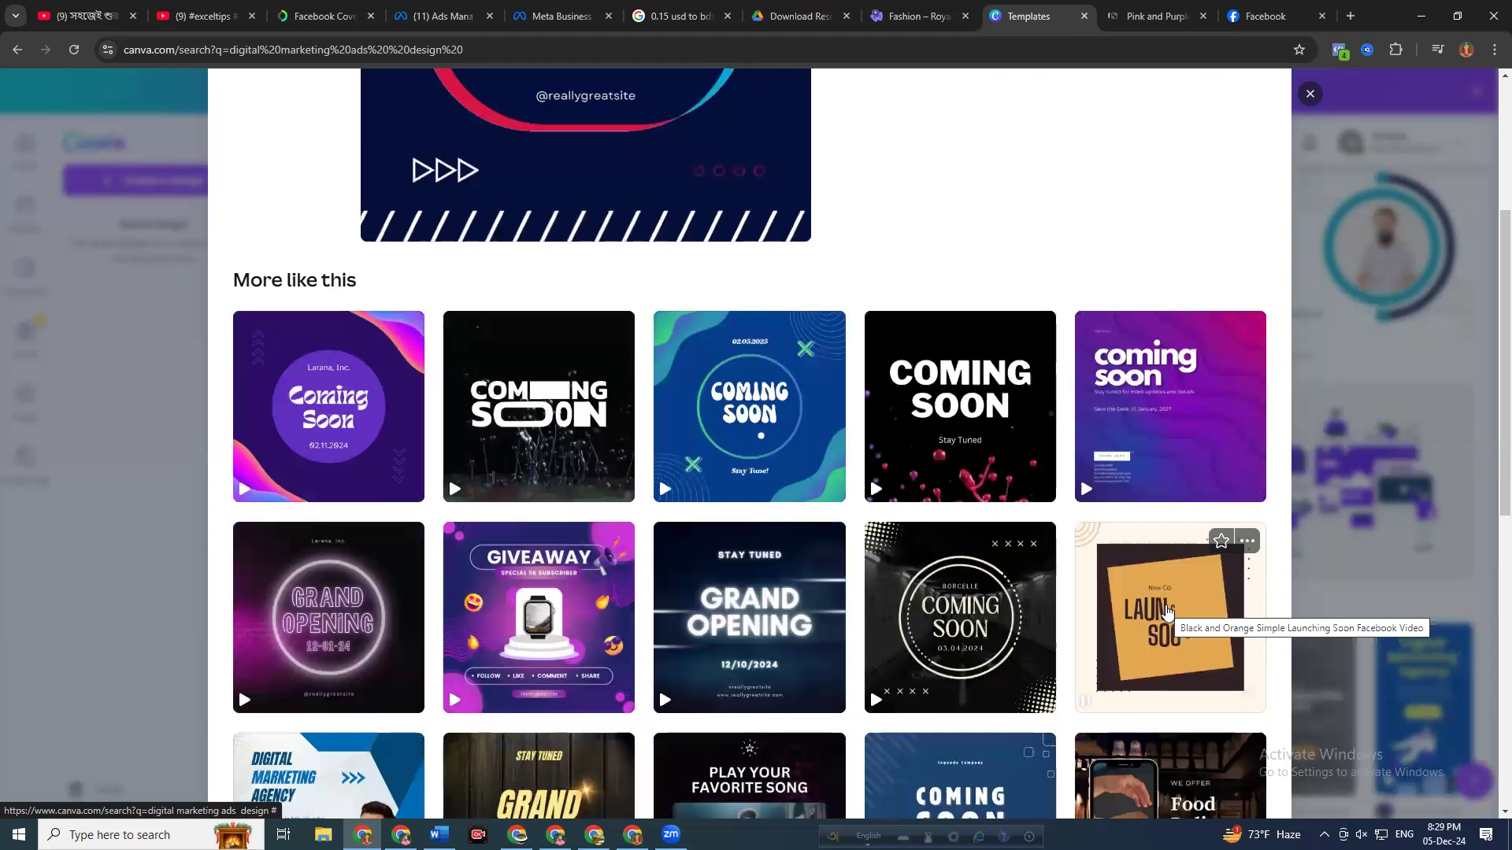
pyautogui.scroll(-2, 1155, 620)
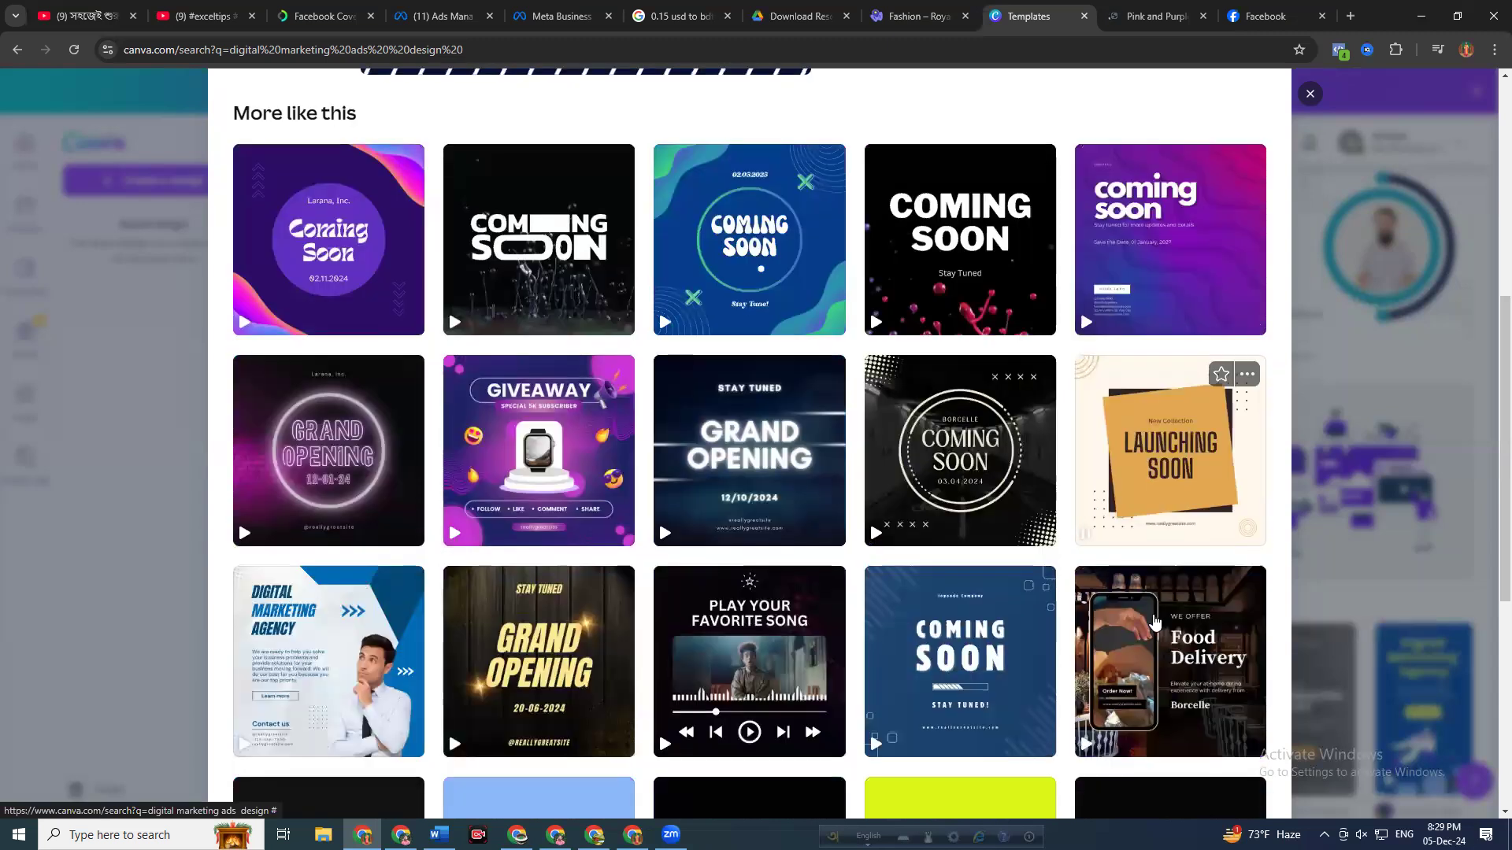
pyautogui.scroll(-1, 1155, 620)
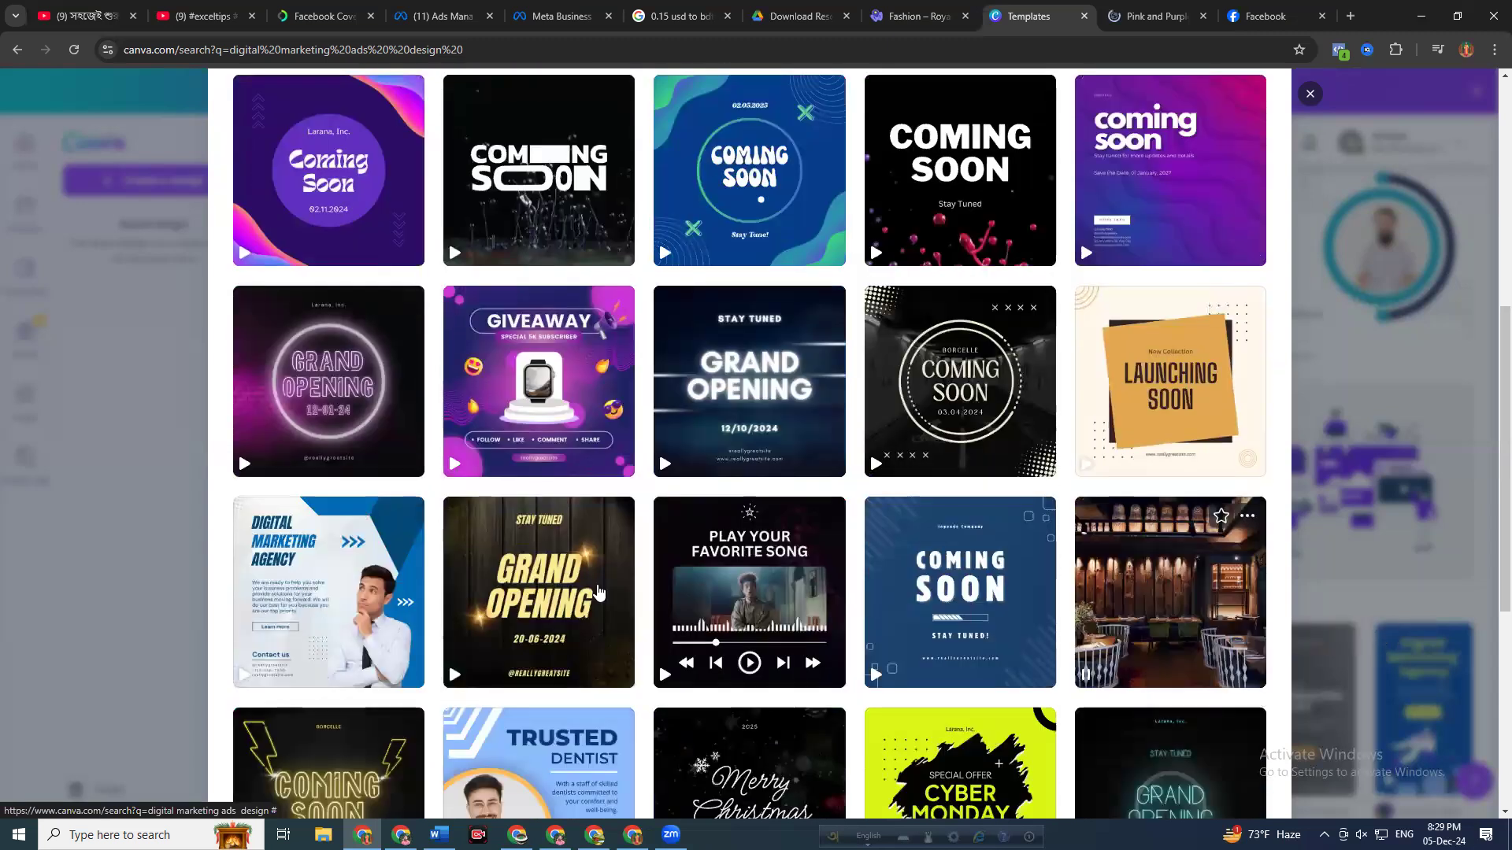
pyautogui.scroll(-2, 1116, 521)
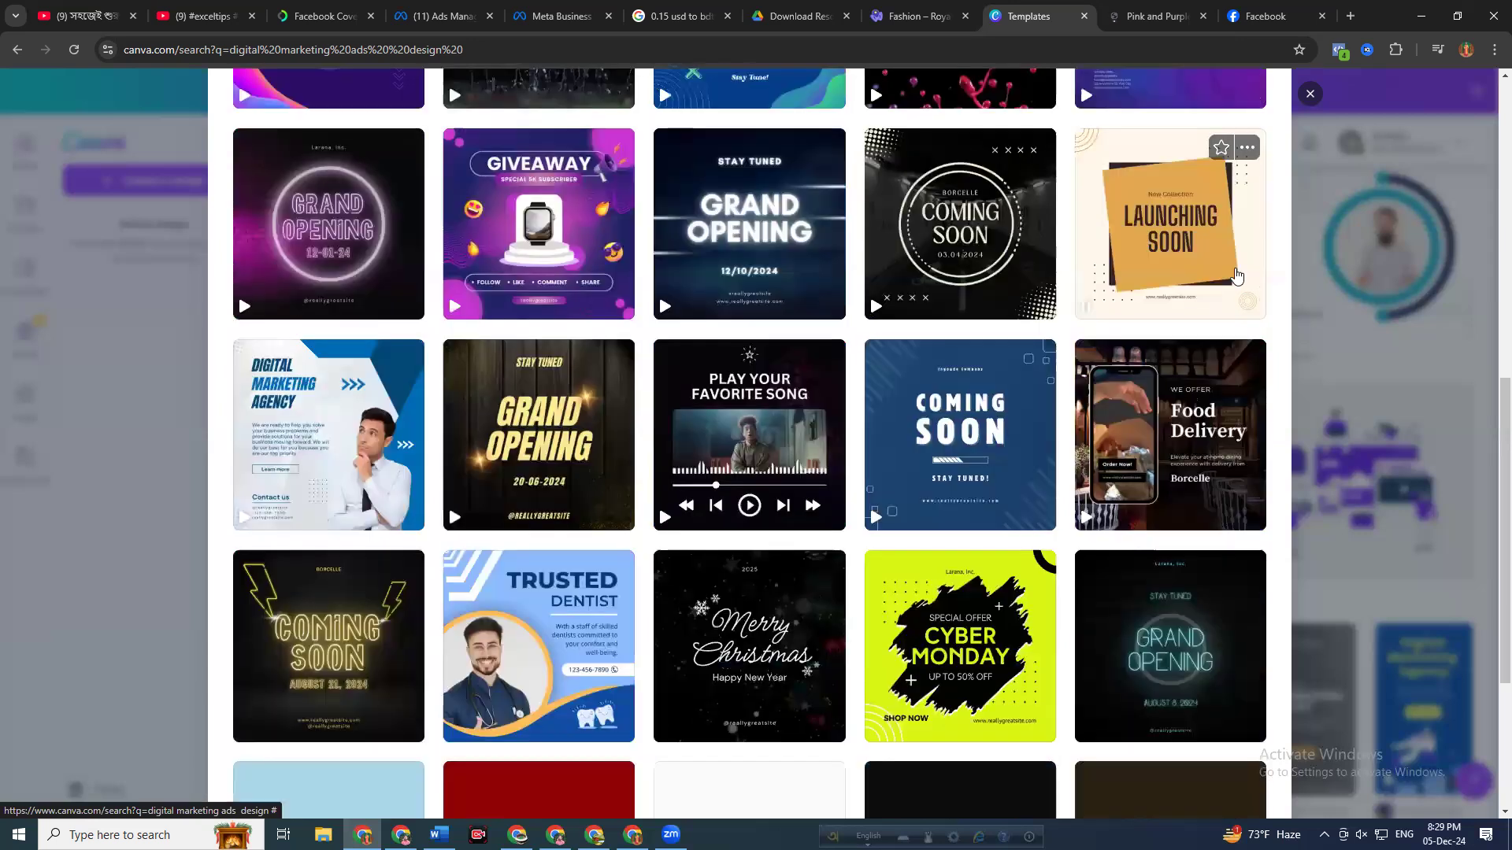
pyautogui.scroll(-1, 1303, 112)
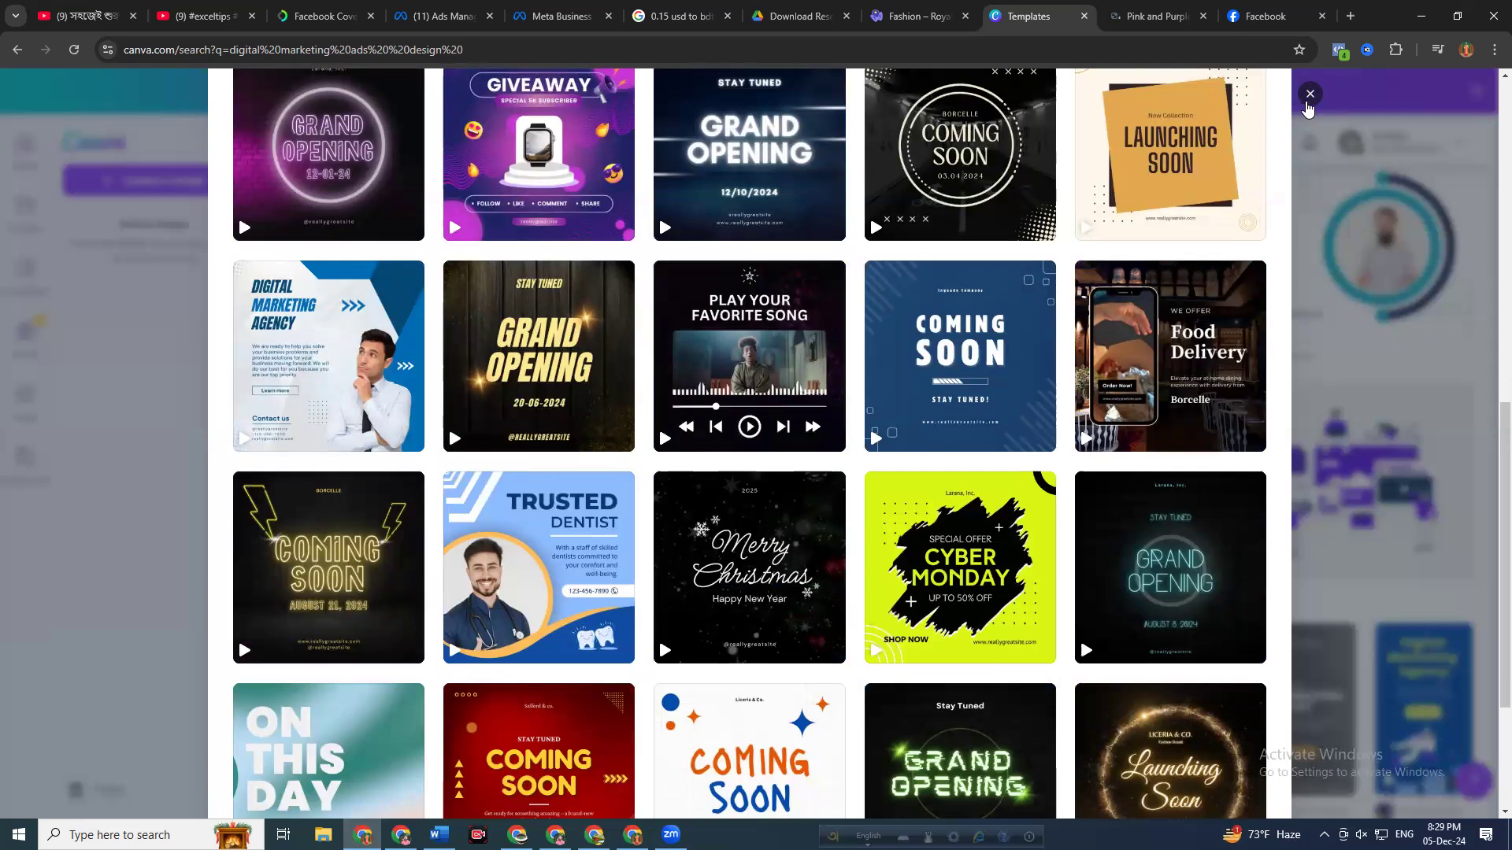
pyautogui.press('Escape')
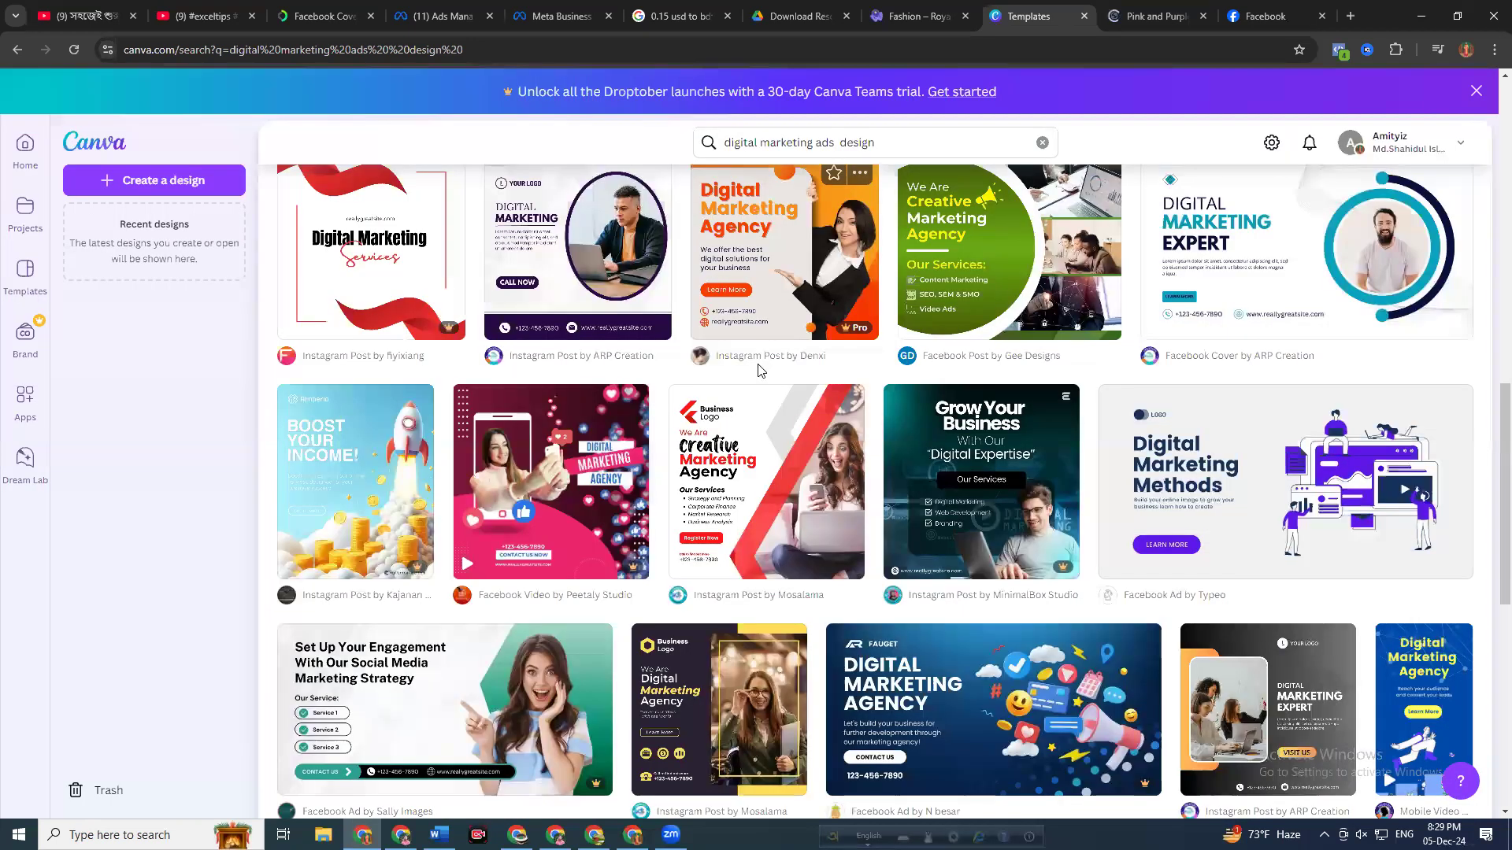
# Search the templates for "comming soon video for Cake baking" in place of the digital marketing ads query
pyautogui.scroll(5, 678, 226)
pyautogui.scroll(4, 652, 225)
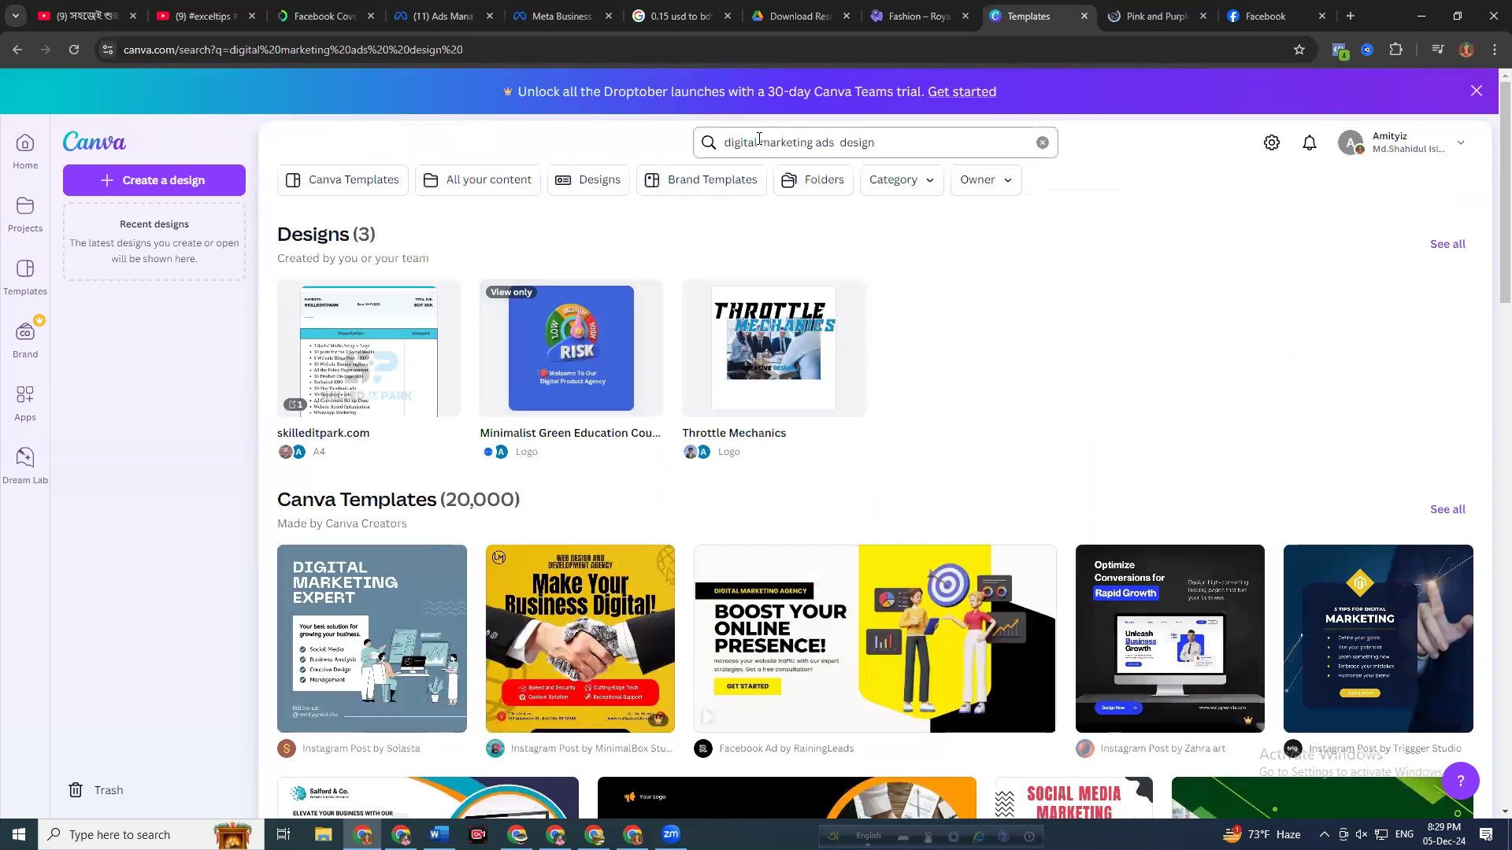
pyautogui.moveTo(815, 142); pyautogui.dragTo(695, 150)
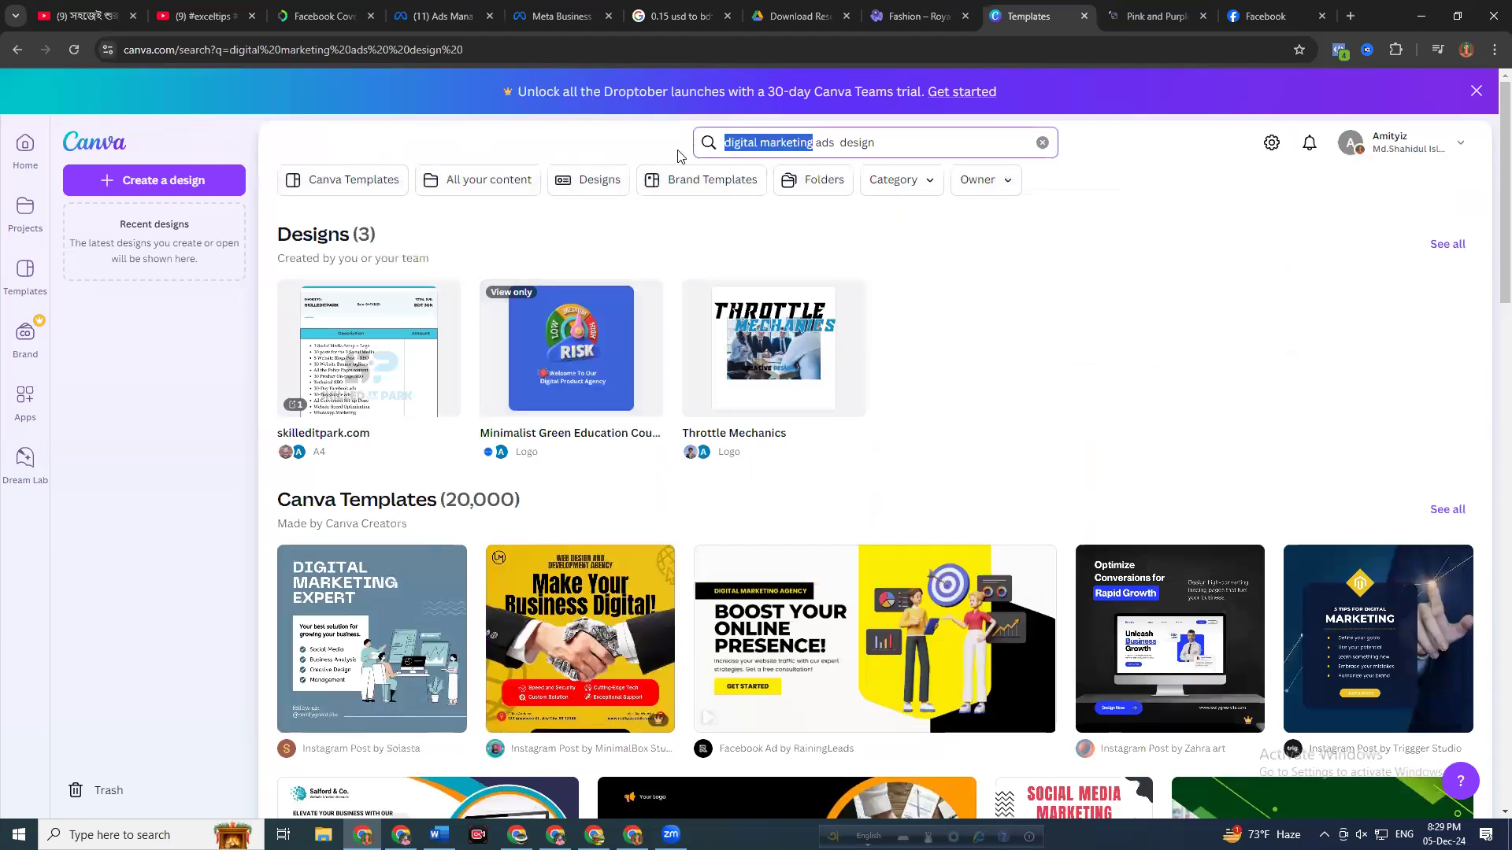
pyautogui.write('comming ')
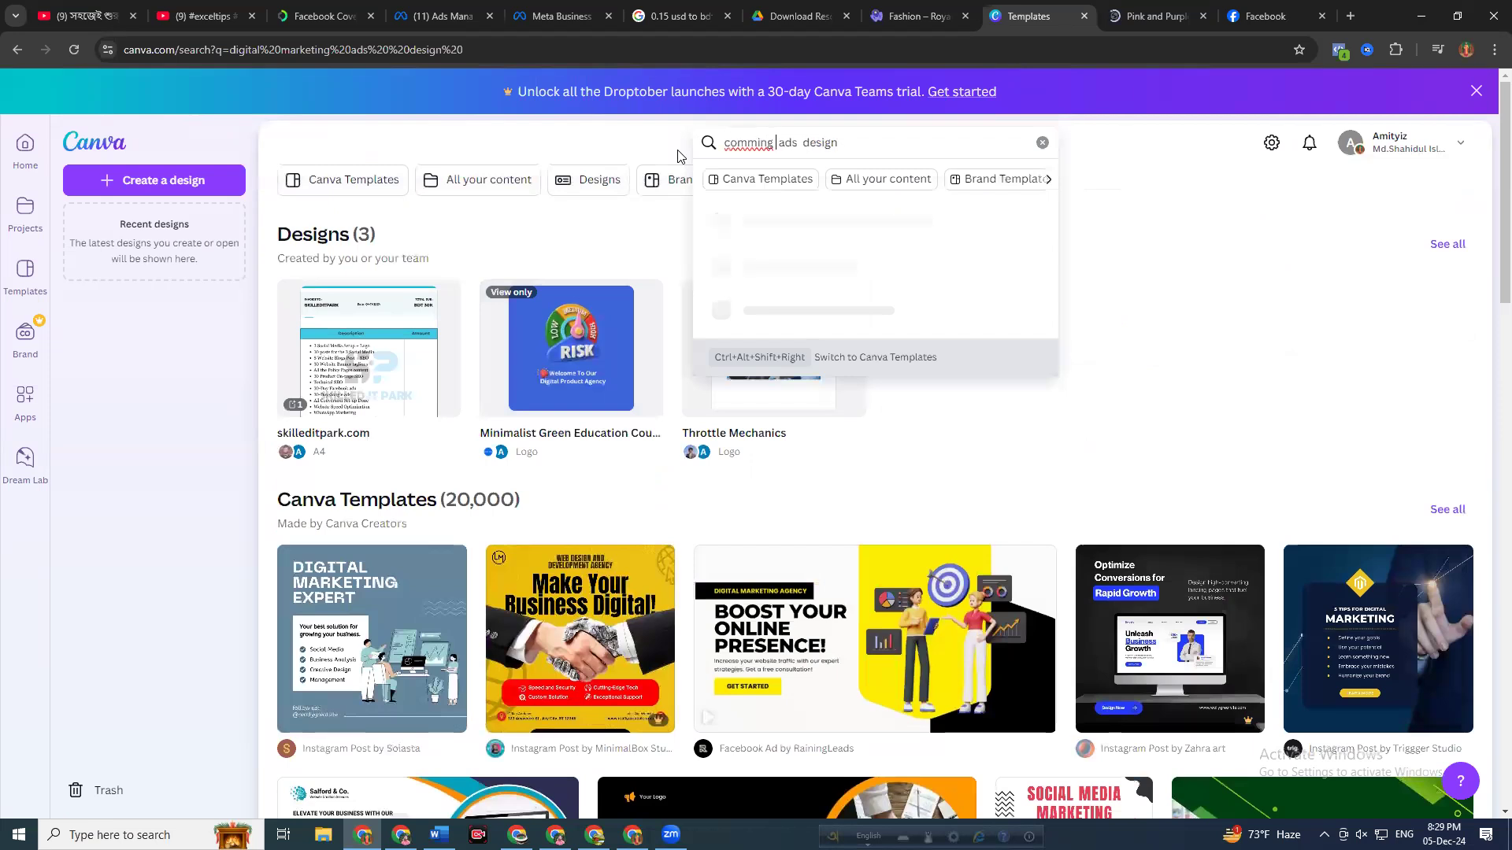
pyautogui.write('soon')
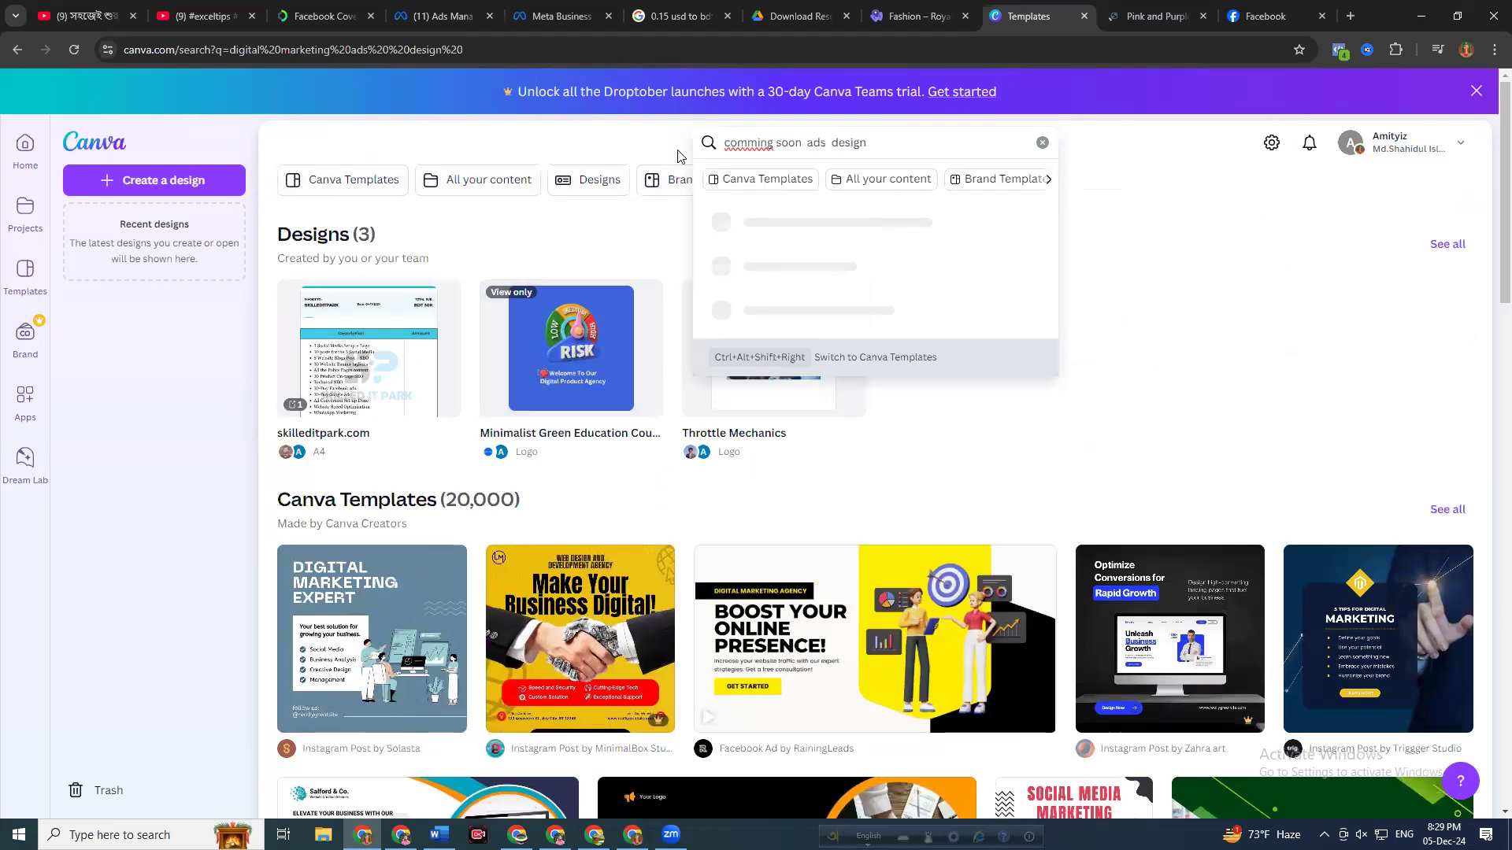
pyautogui.write(' v')
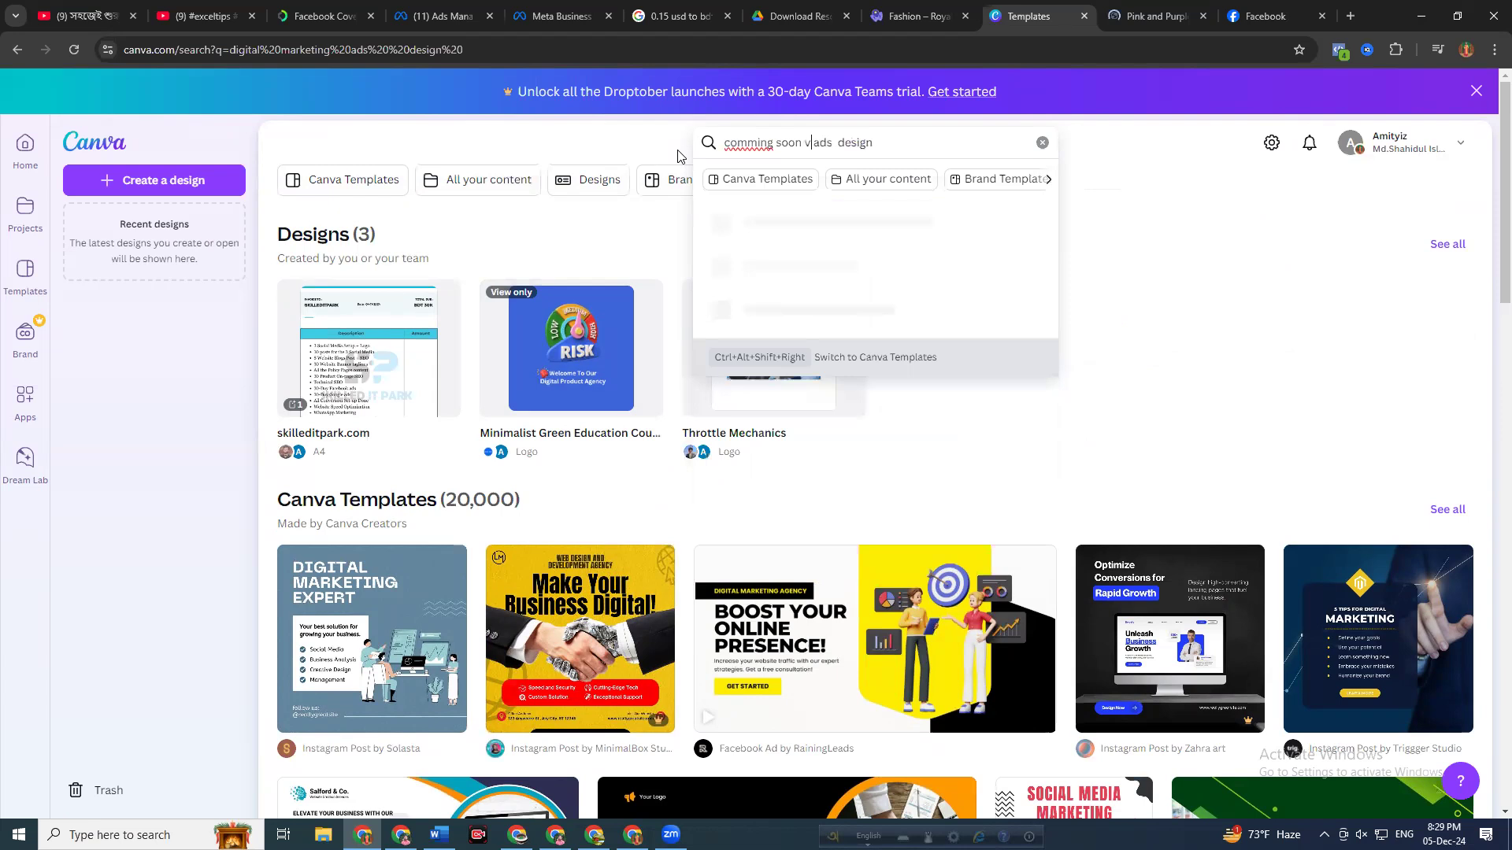
pyautogui.write('ideo for')
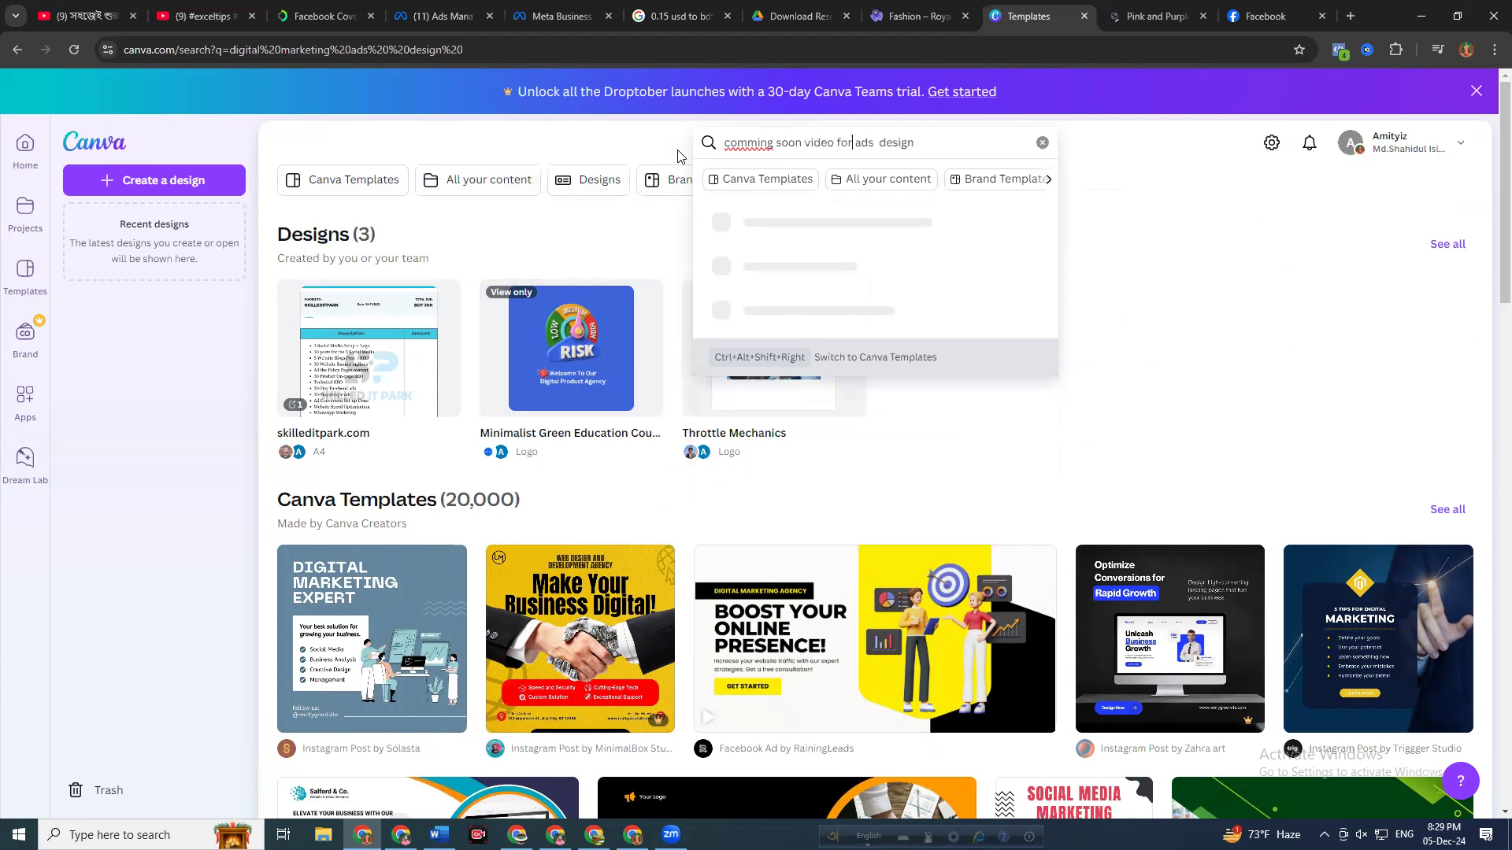
pyautogui.press('Delete')
pyautogui.press('Delete')
pyautogui.press('Delete')
pyautogui.press('Delete')
pyautogui.press('Delete')
pyautogui.press('Delete')
pyautogui.press('Delete')
pyautogui.press('Delete')
pyautogui.press('Delete')
pyautogui.press('Delete')
pyautogui.press('Delete')
pyautogui.press('Delete')
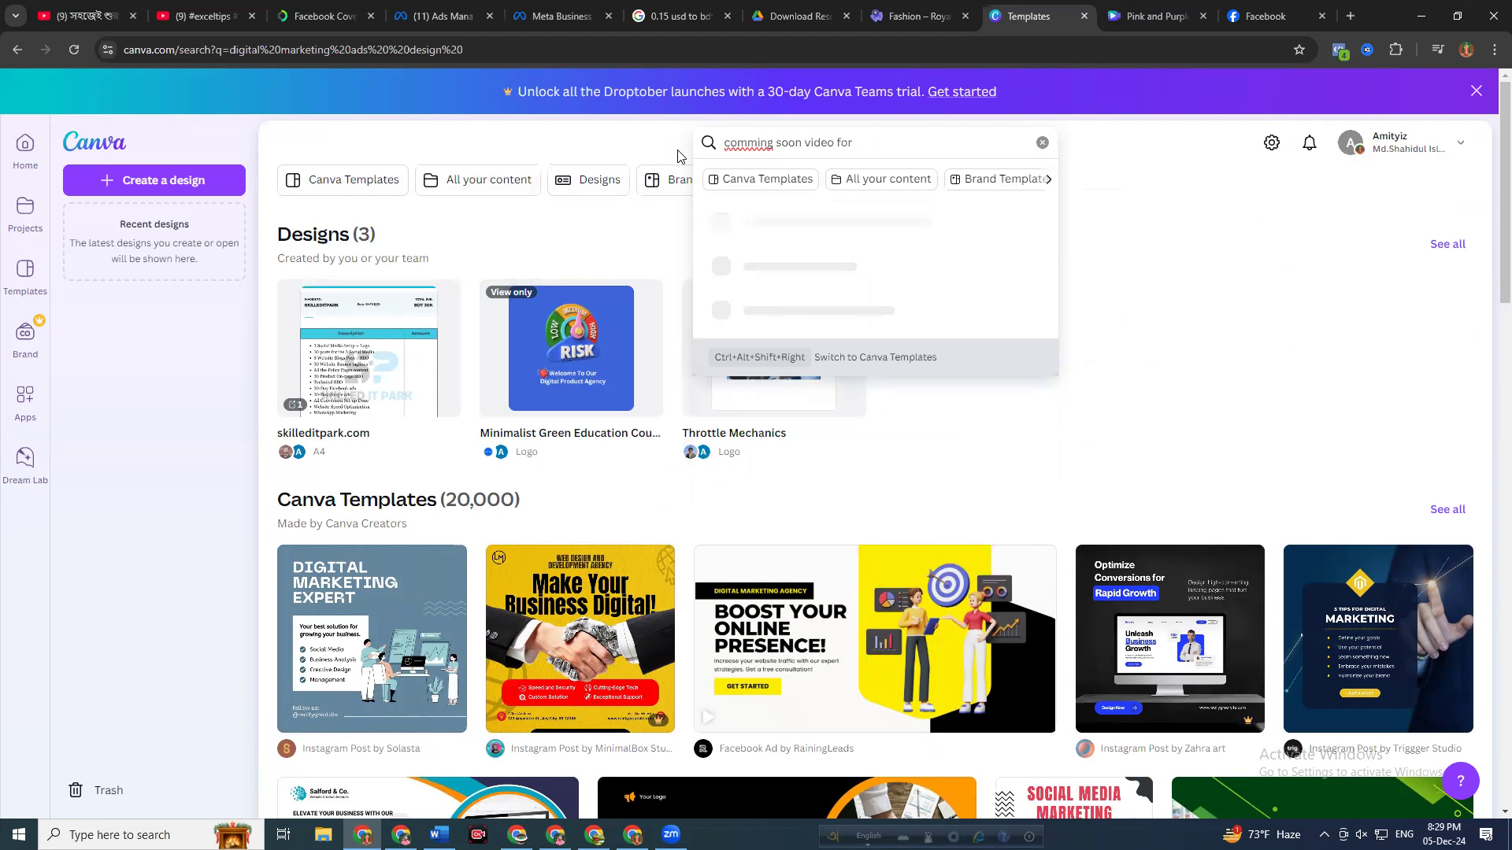
pyautogui.write('RE')
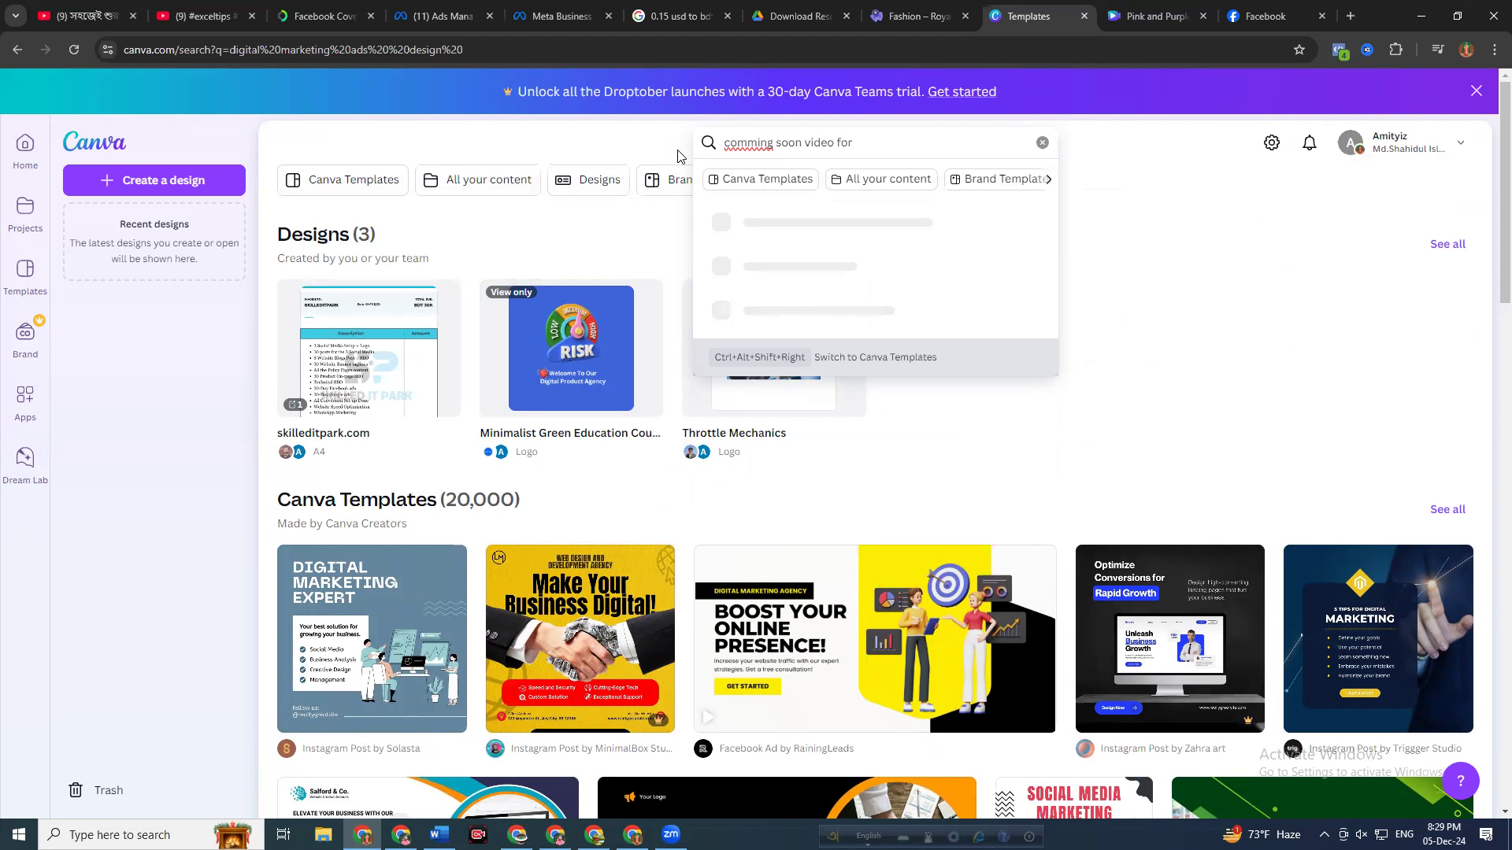
pyautogui.write('Cake baki')
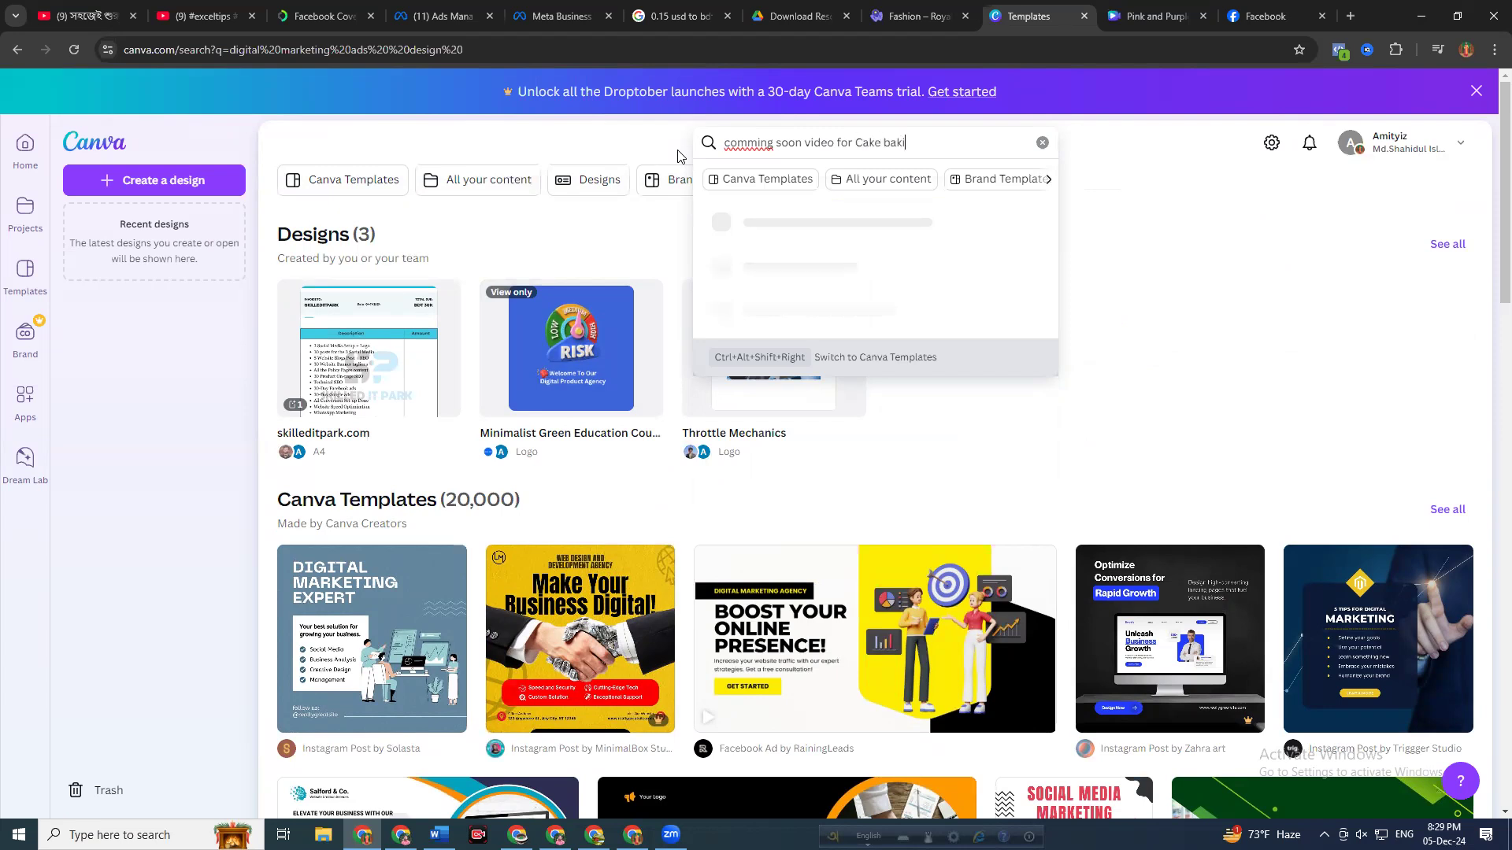
pyautogui.write('ng')
pyautogui.press('Return')
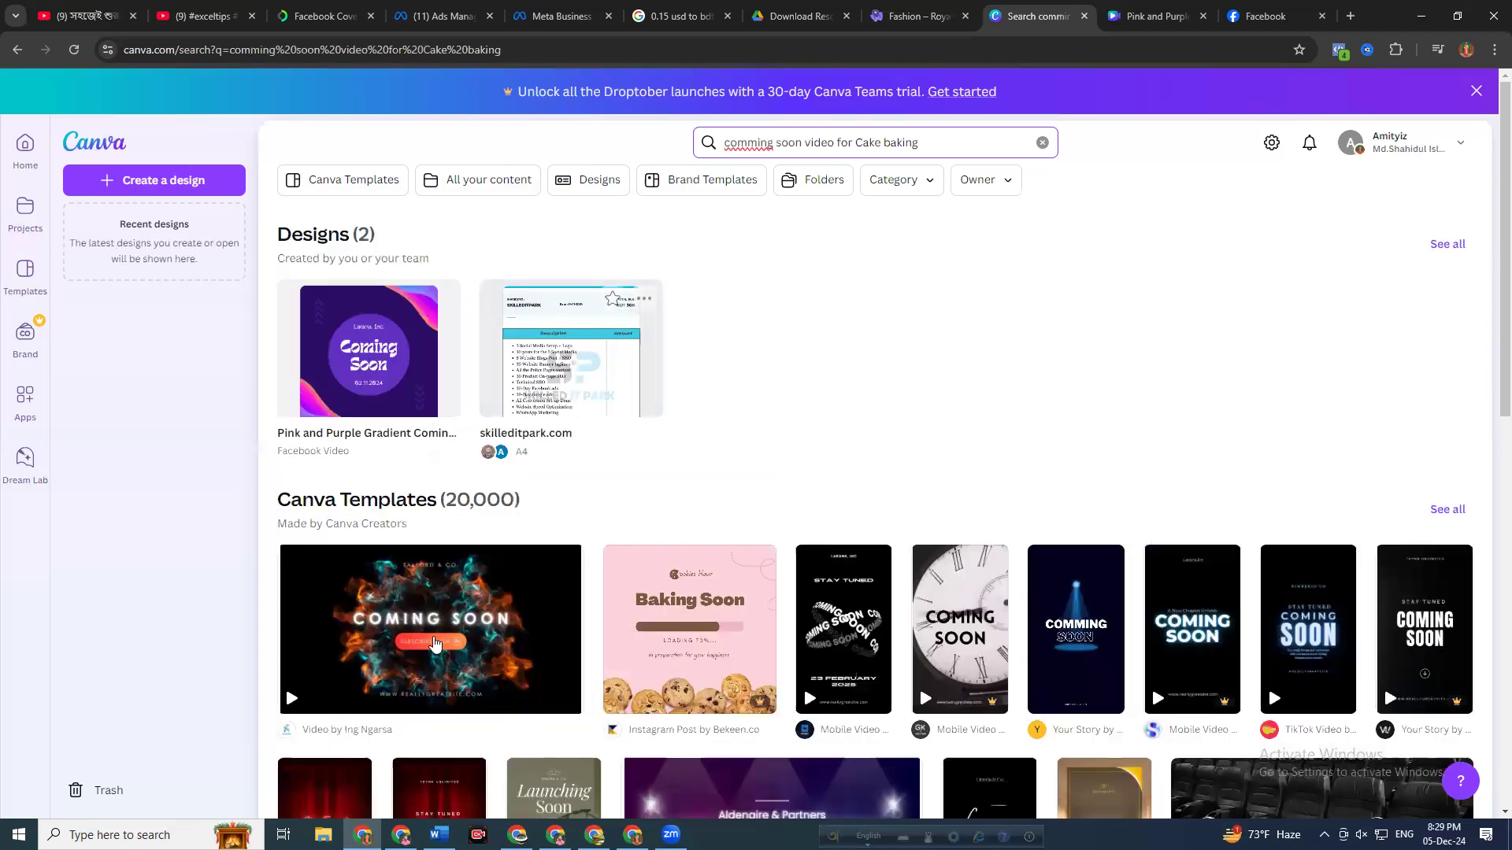
# Open the Magenta Handwriting Transparent Cake Recipe Video preview from the search results and look through the similar designs
pyautogui.moveTo(453, 649)
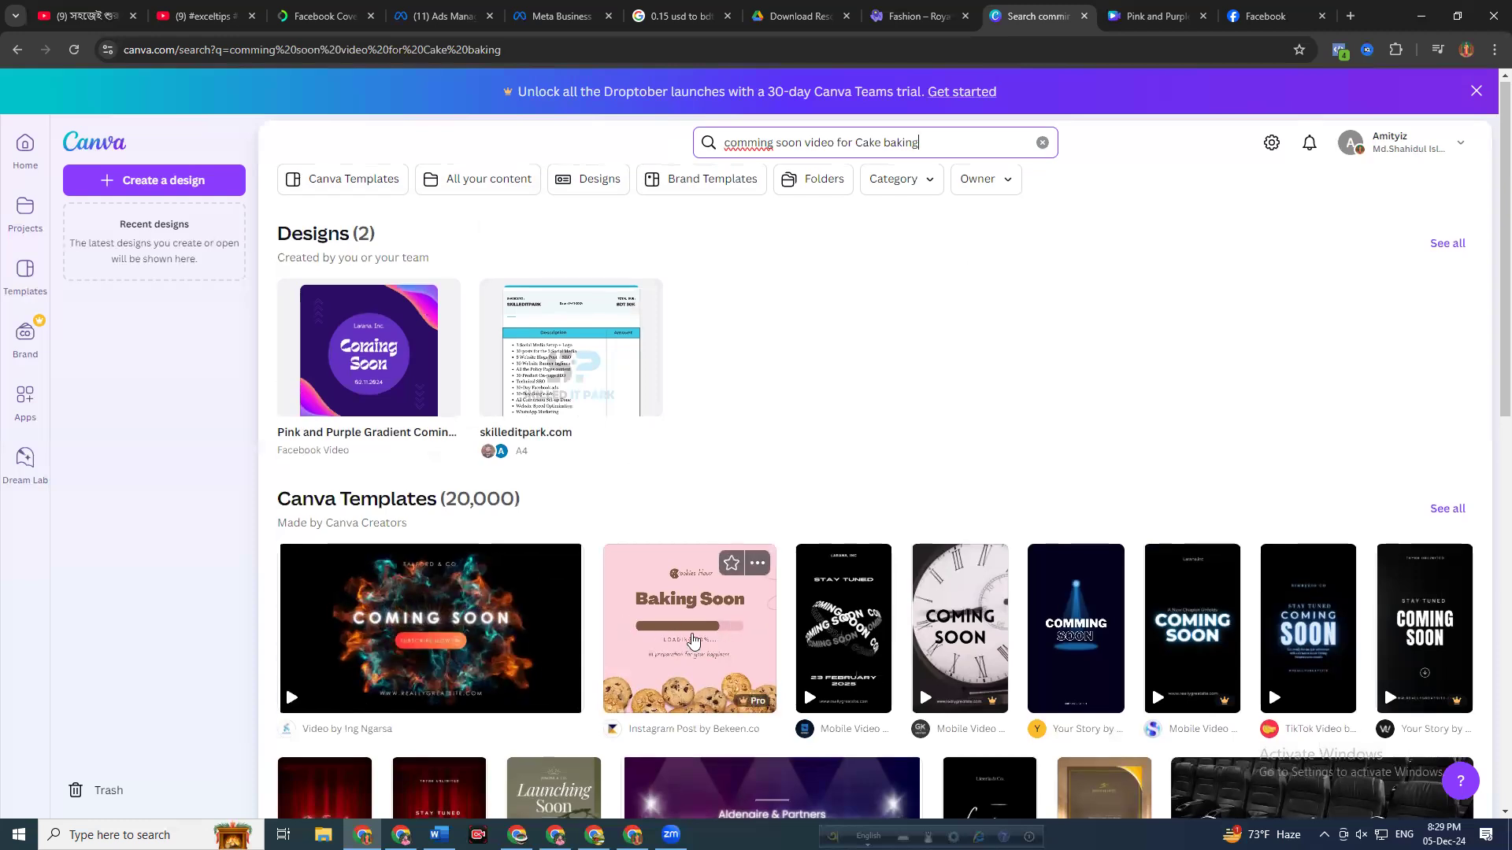
pyautogui.scroll(-2, 788, 654)
pyautogui.scroll(-1, 819, 665)
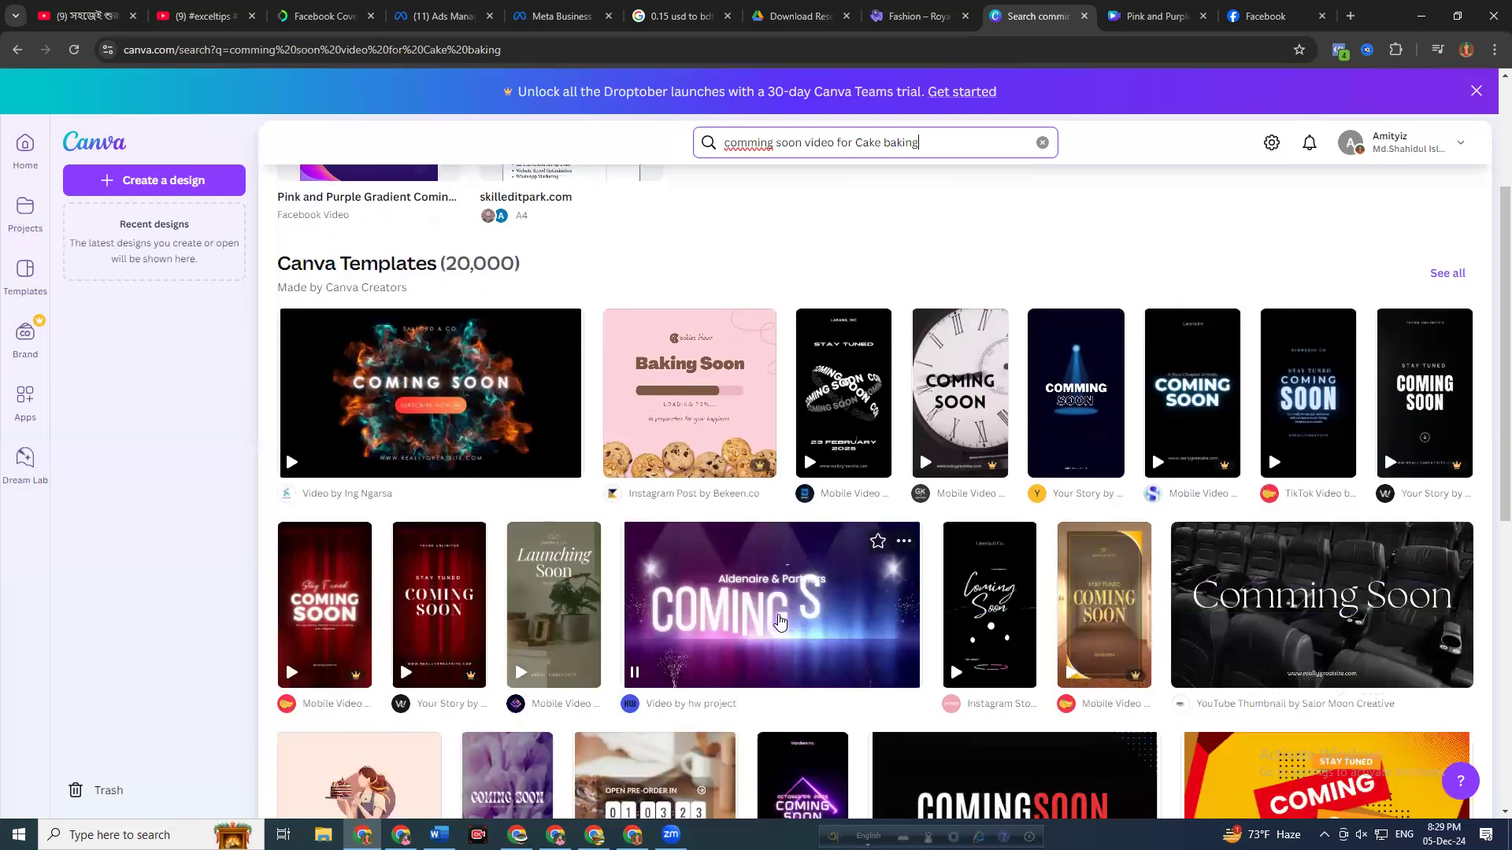
pyautogui.scroll(-1, 1358, 535)
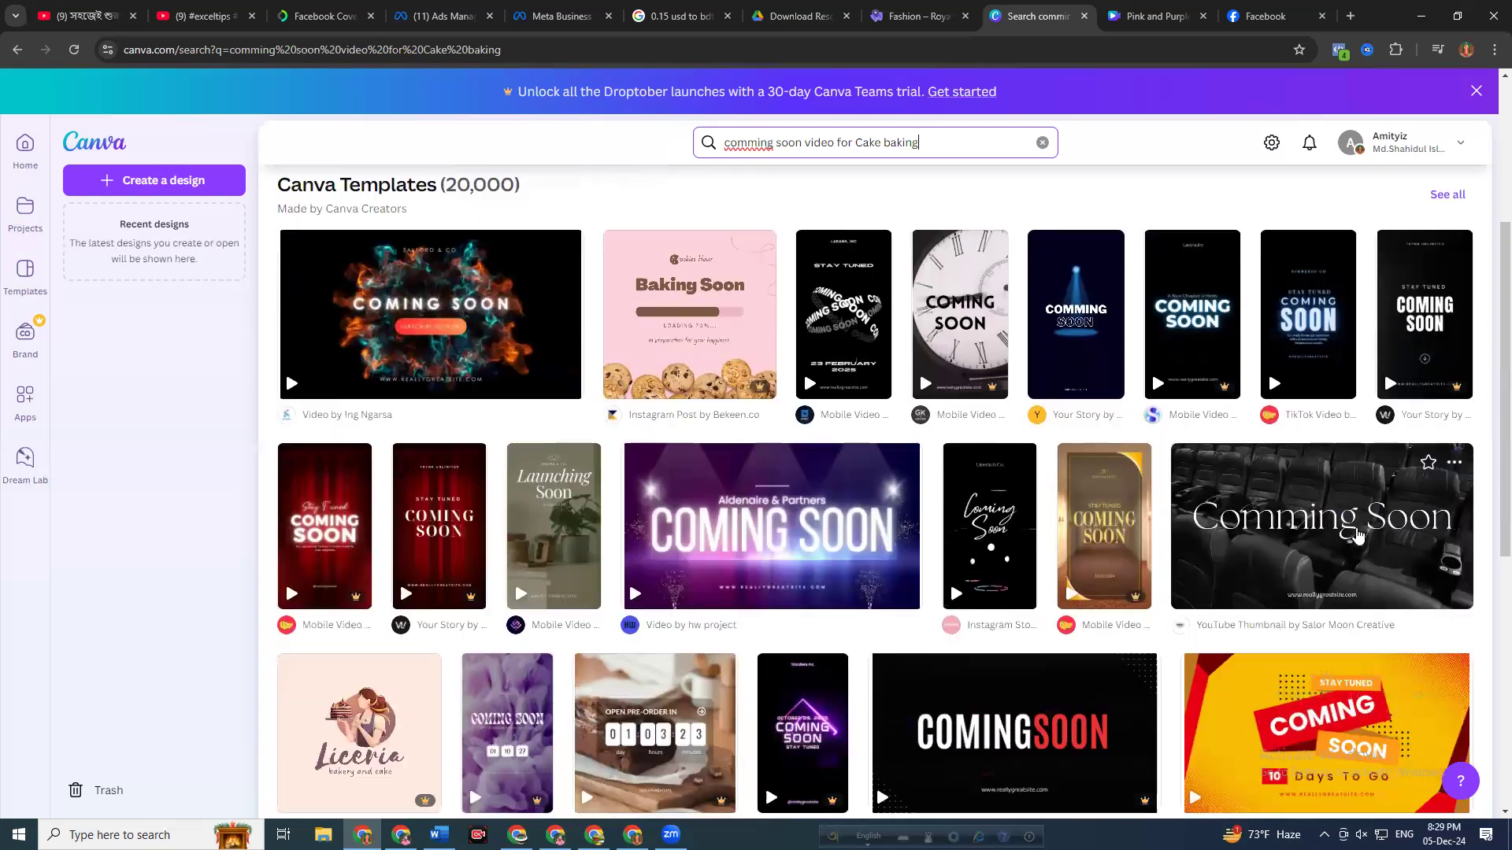
pyautogui.scroll(-2, 1345, 553)
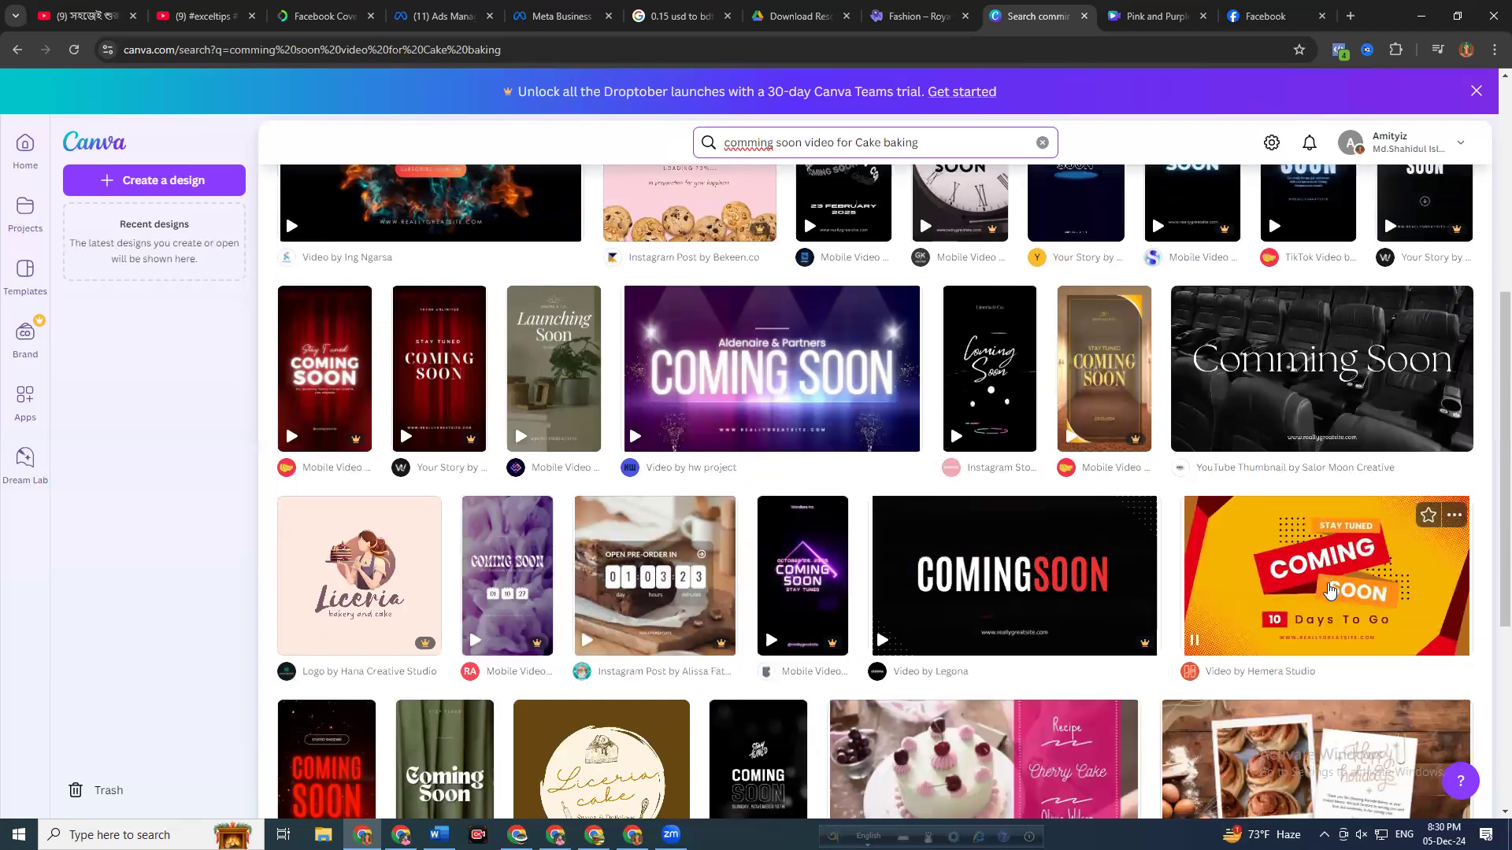
pyautogui.scroll(-2, 1330, 591)
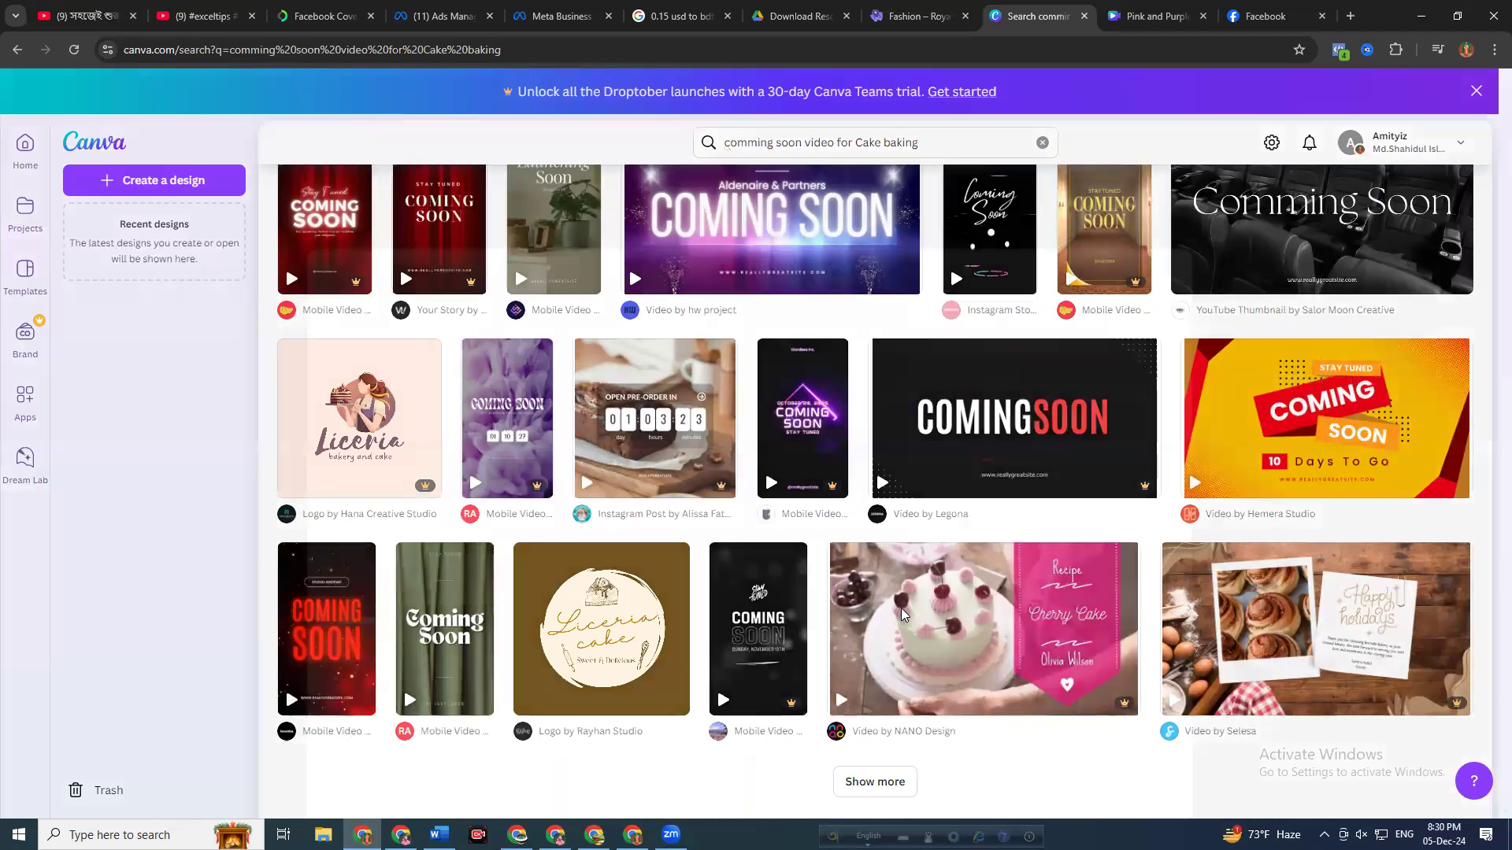
pyautogui.click(901, 608)
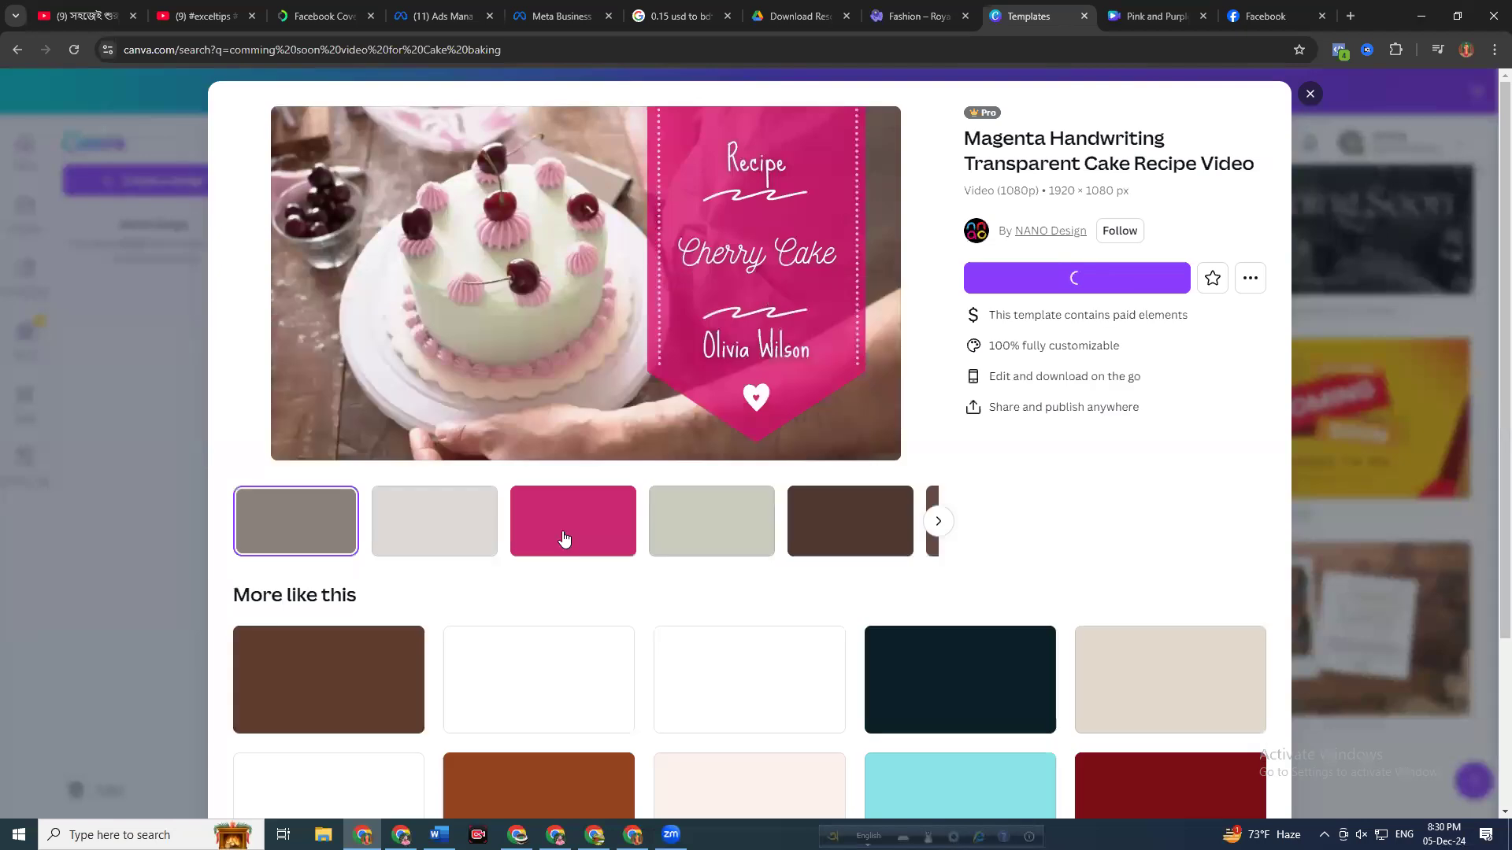
pyautogui.scroll(-3, 704, 565)
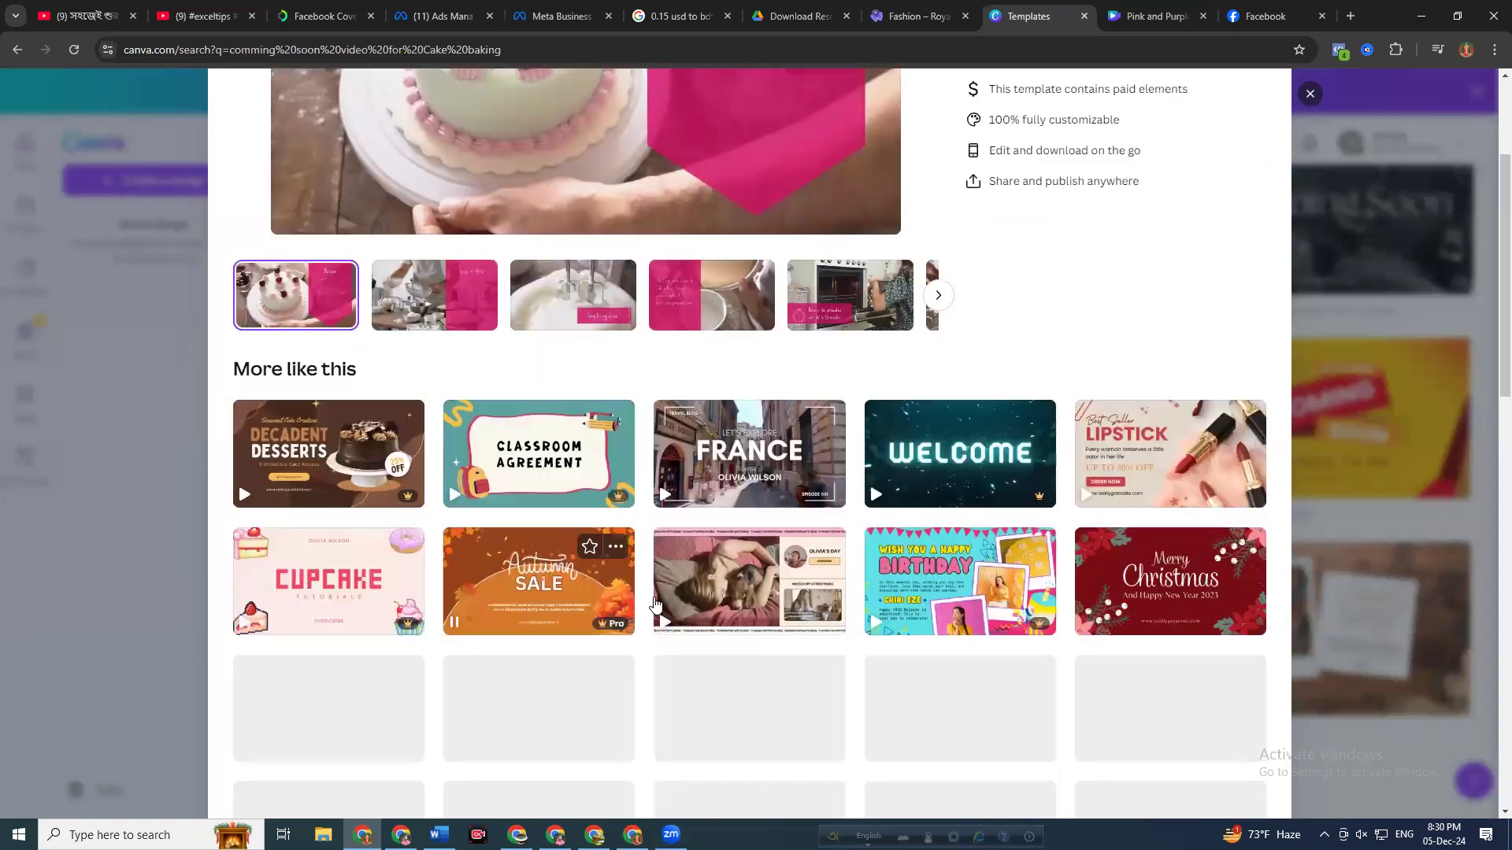
pyautogui.scroll(-1, 570, 598)
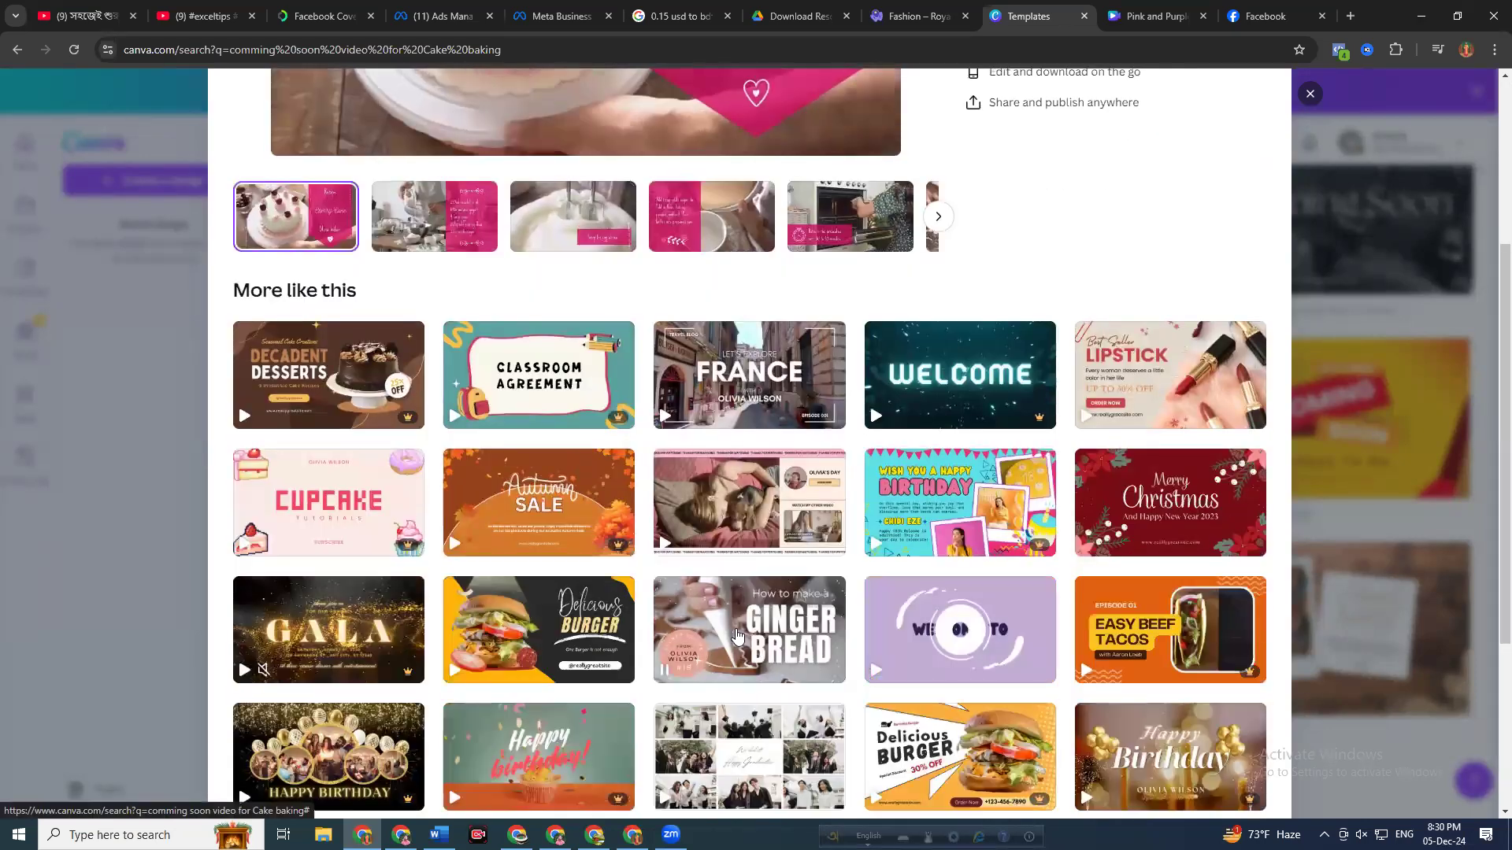
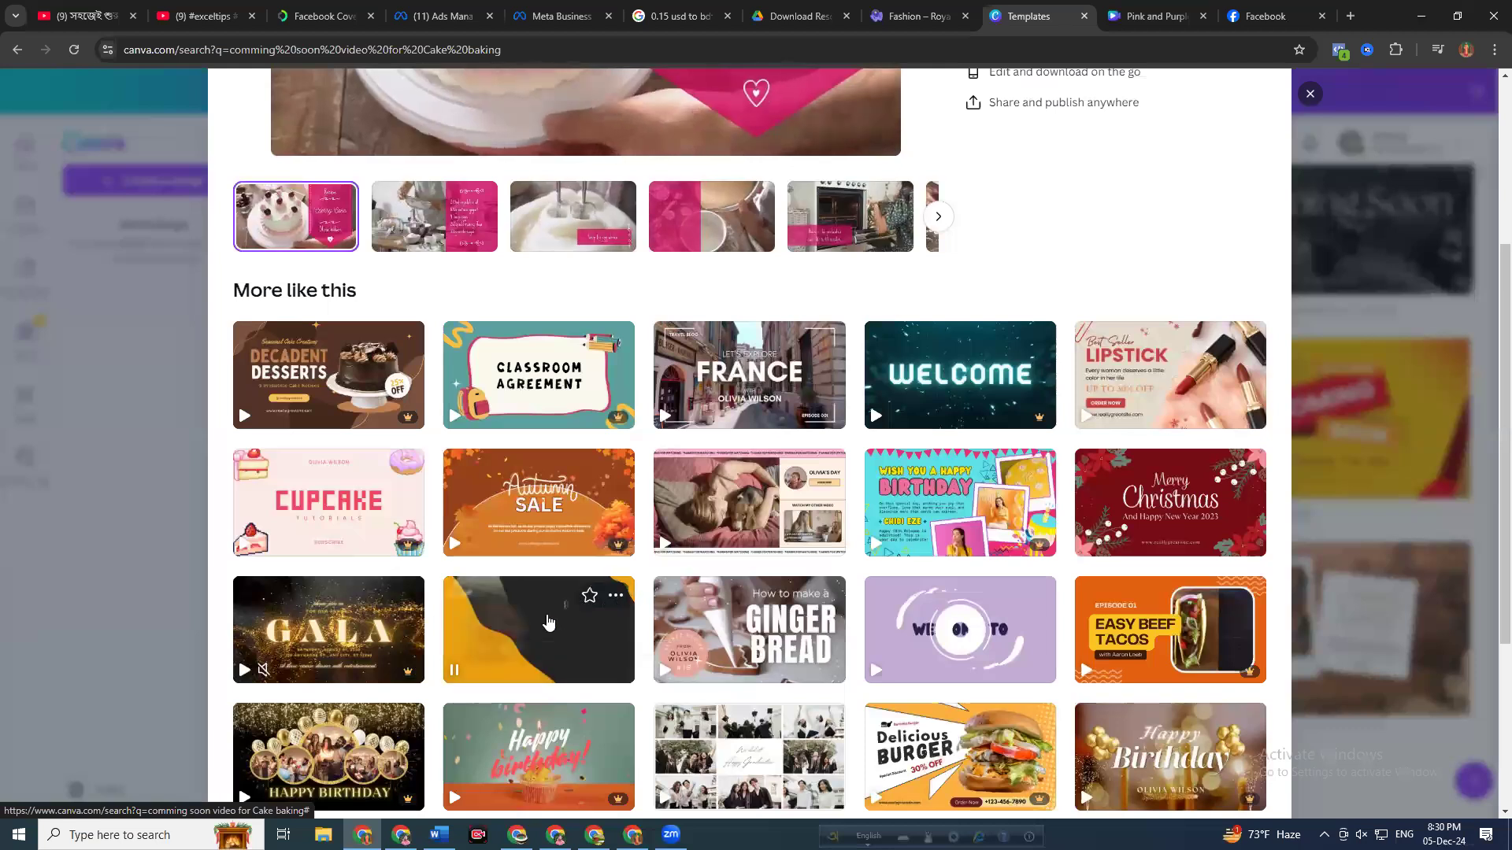
pyautogui.scroll(-3, 543, 622)
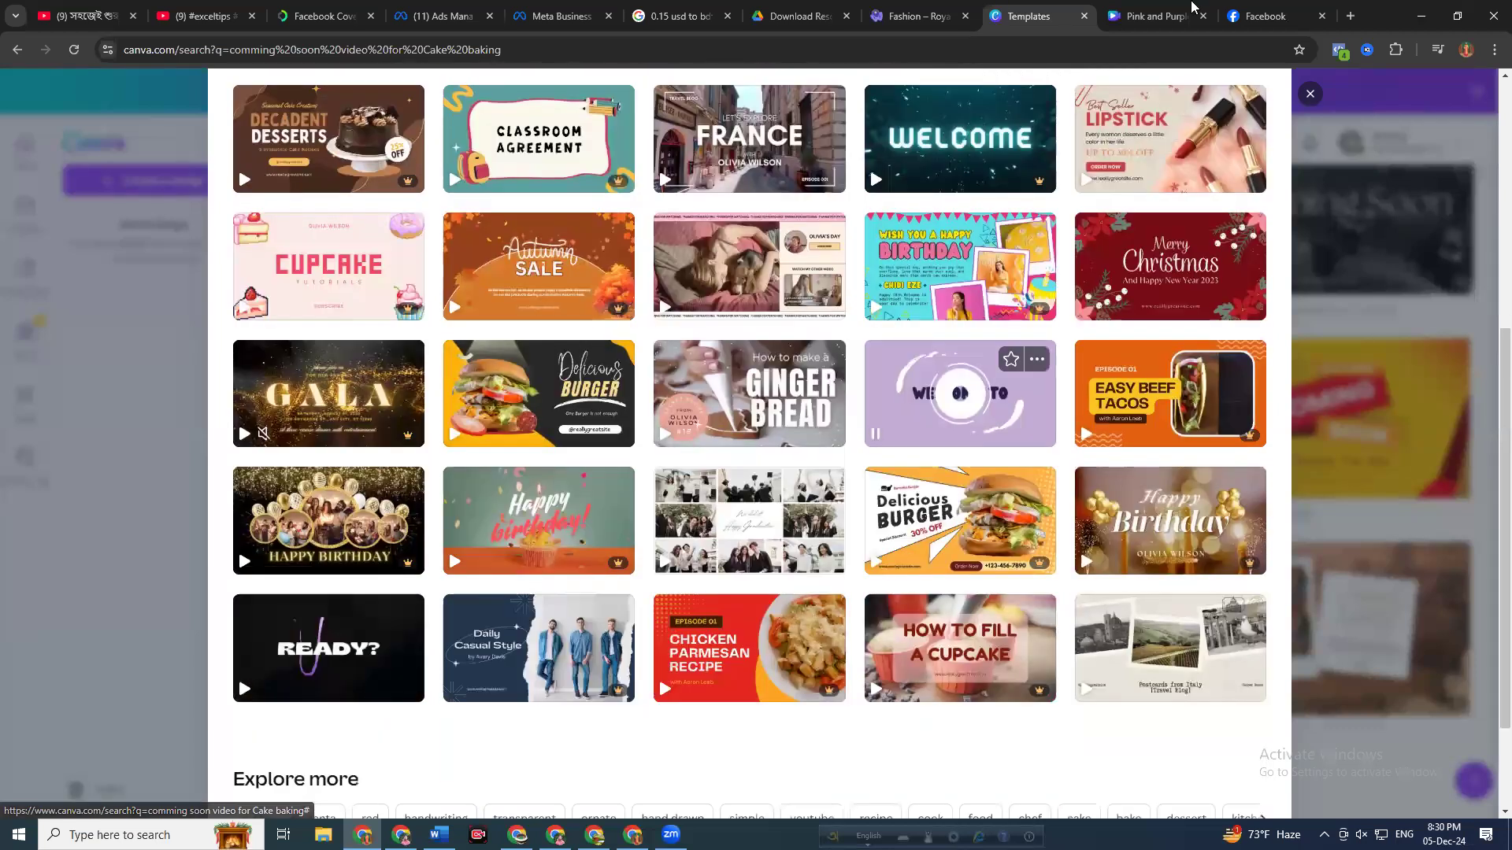
# Switch to the open Pink and Purple Gradient Coming Soon design and show its list of layers
pyautogui.click(1143, 13)
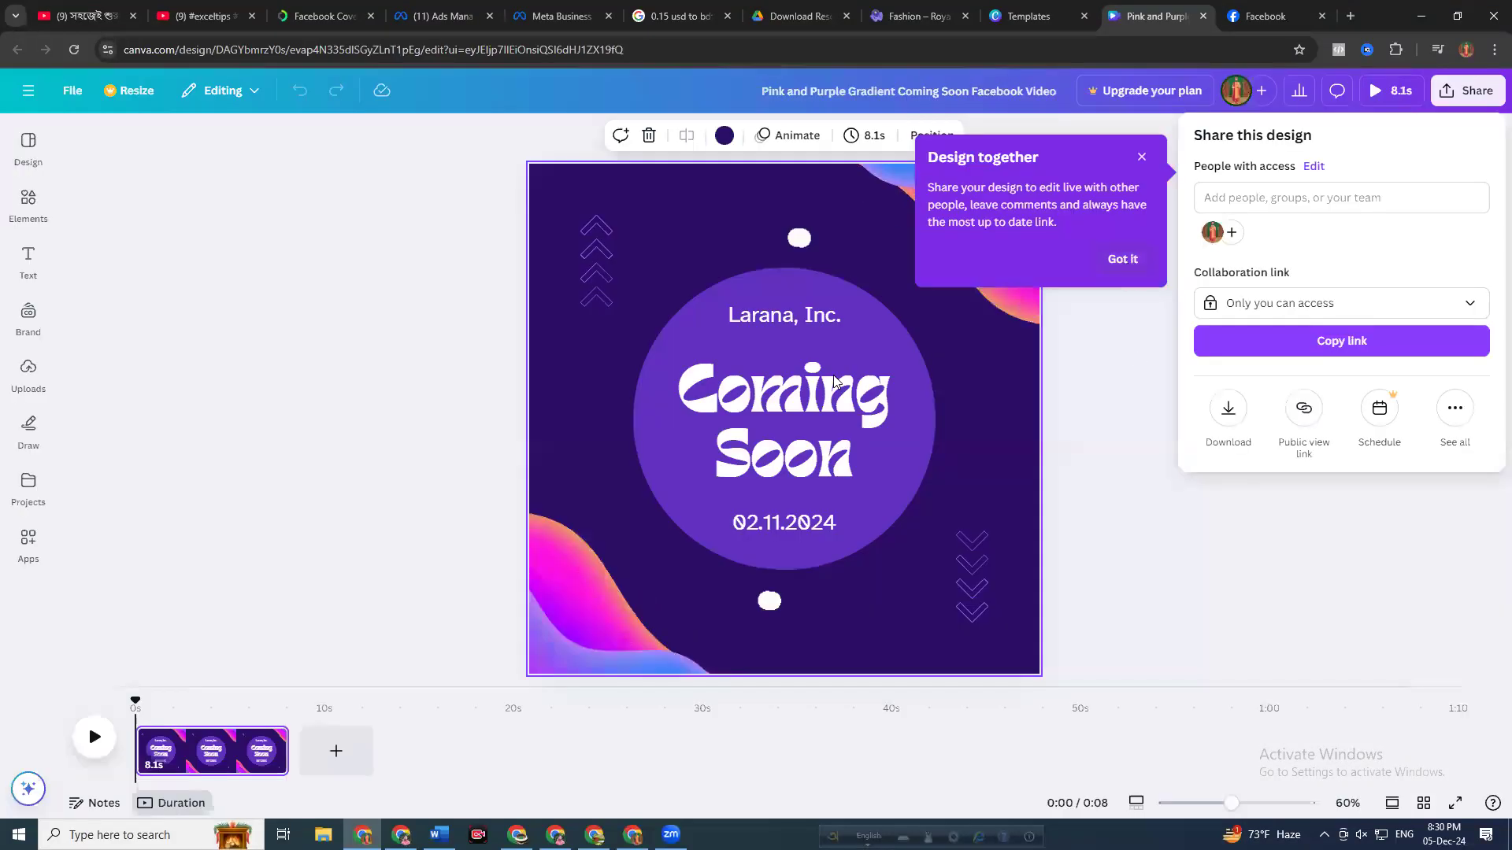
pyautogui.click(930, 204)
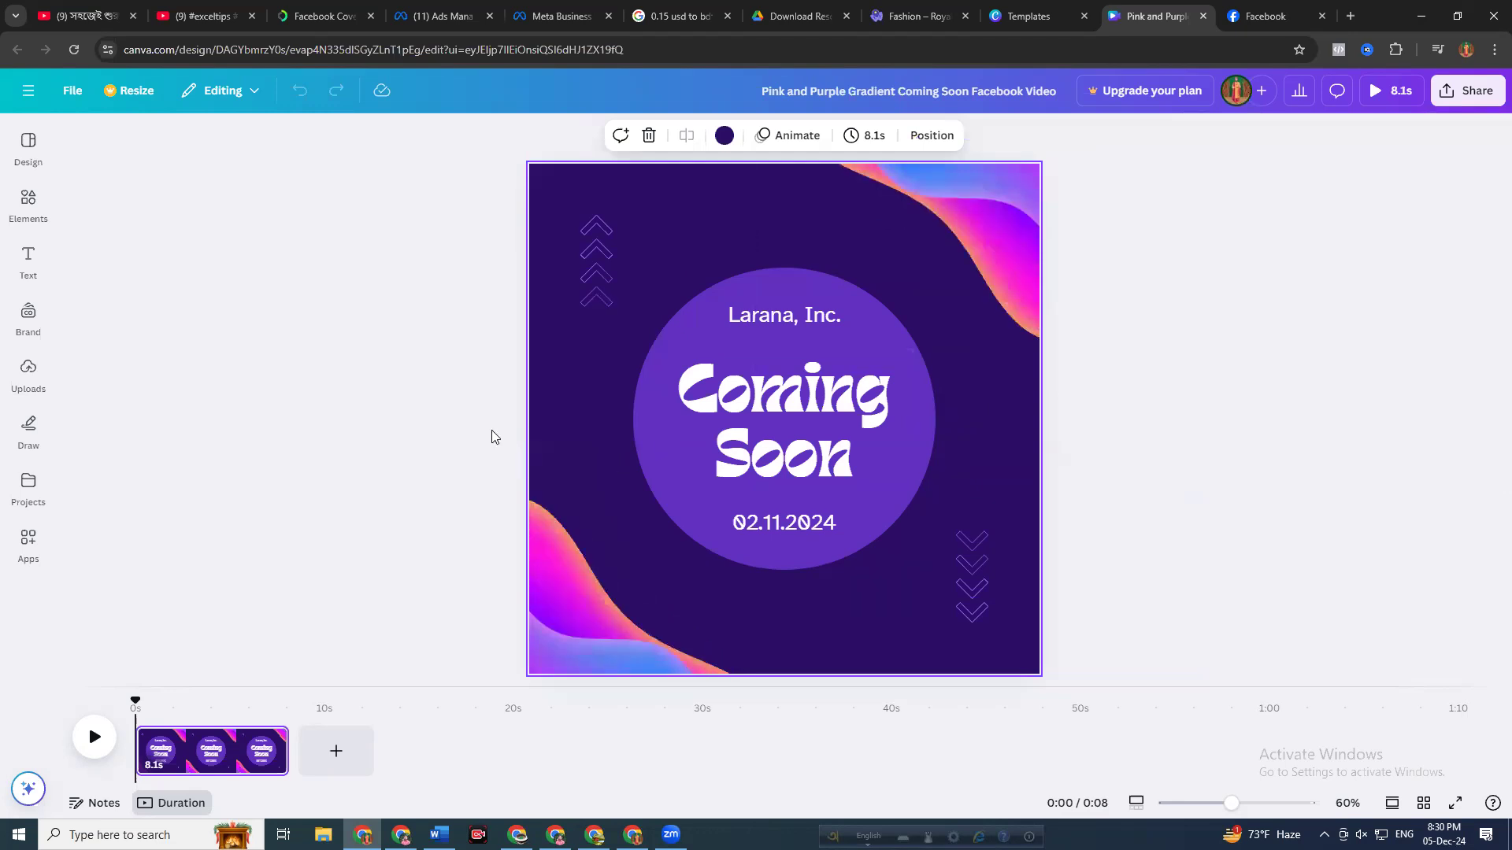
pyautogui.rightClick(697, 570)
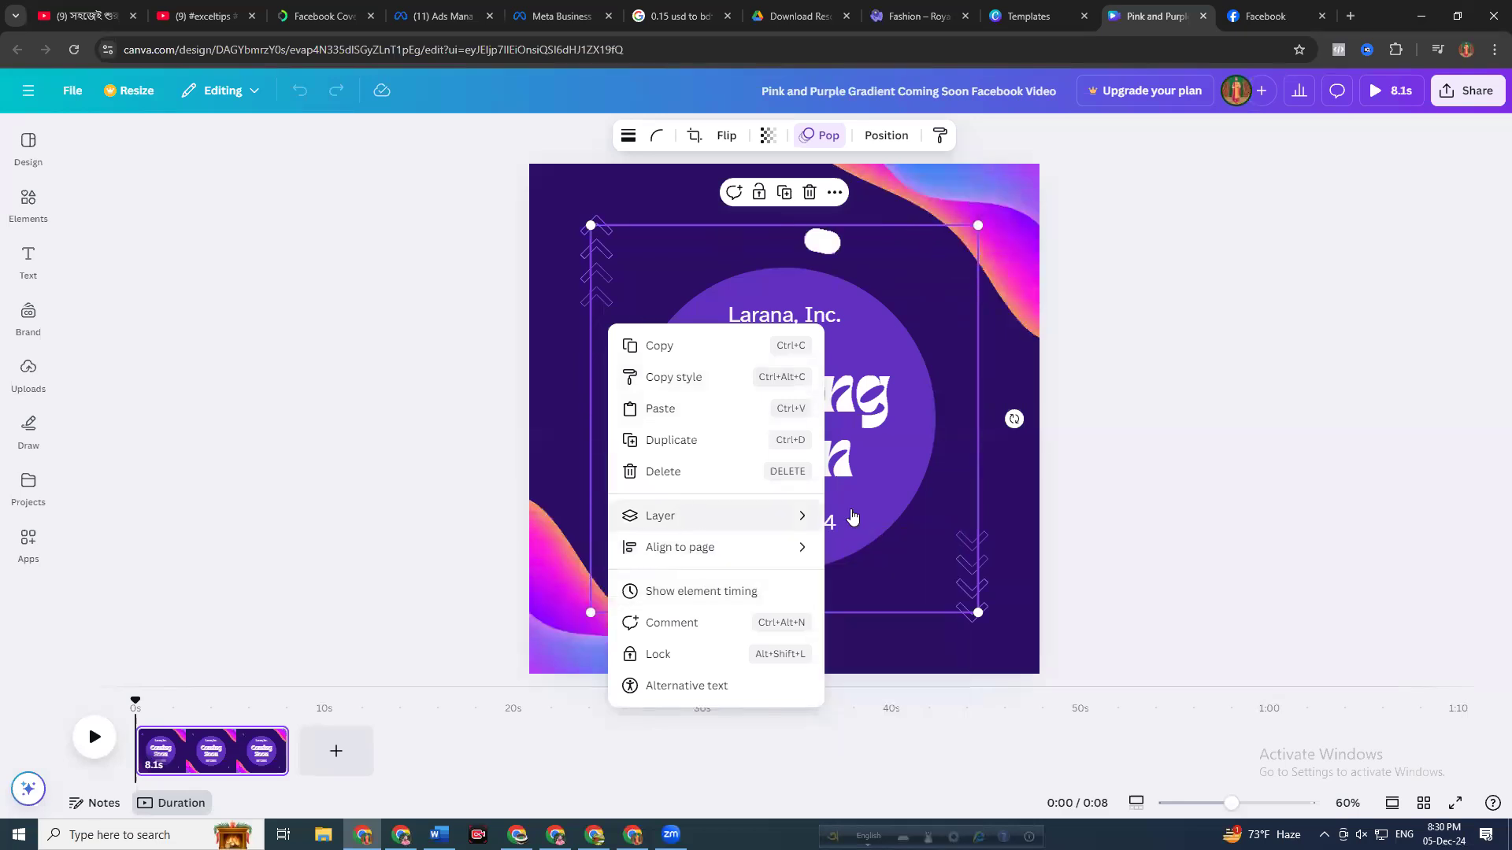
pyautogui.moveTo(853, 517)
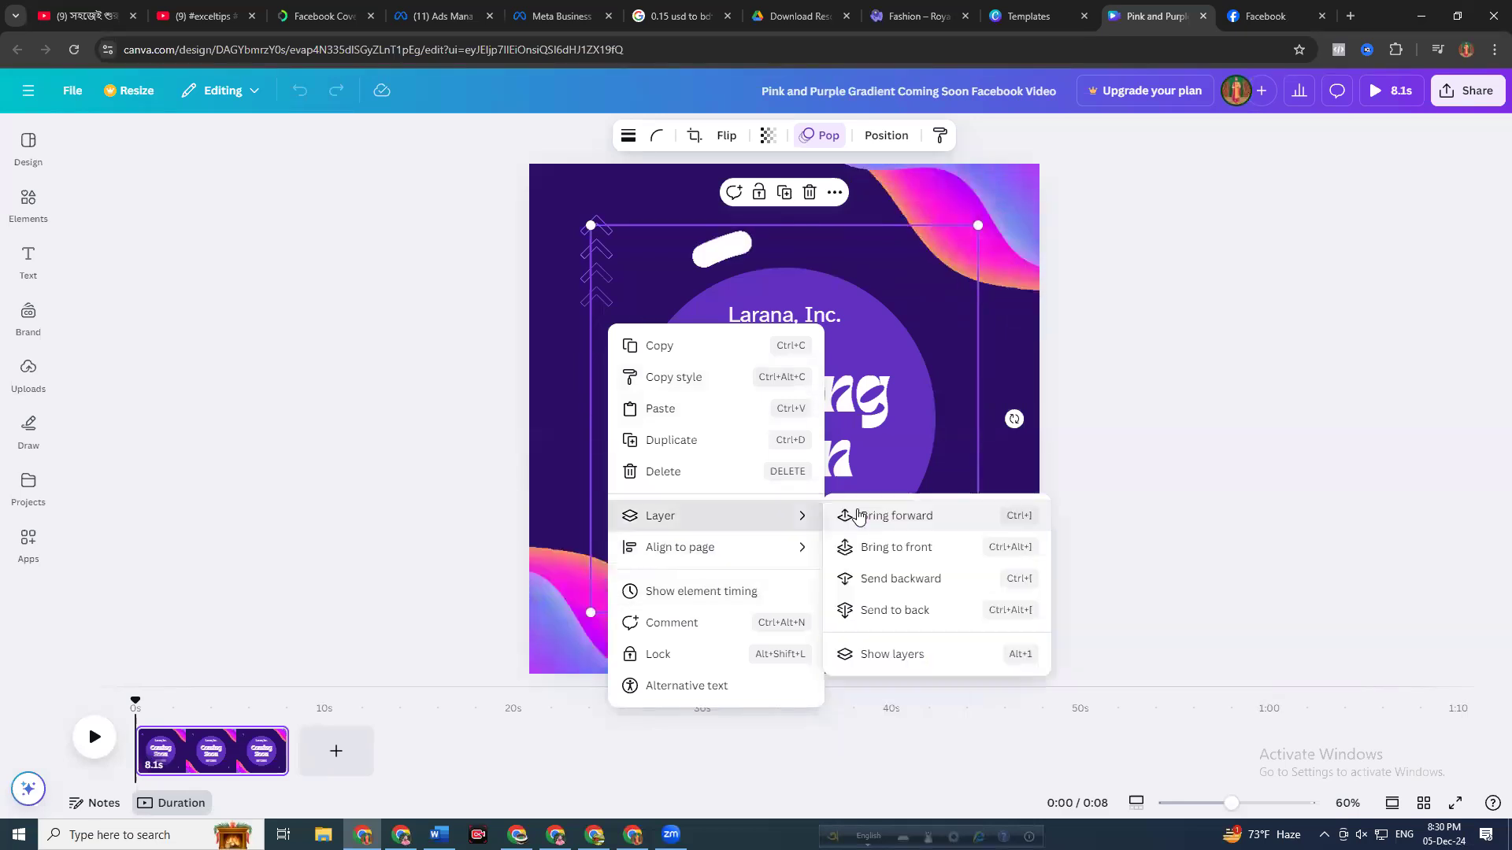
pyautogui.click(900, 658)
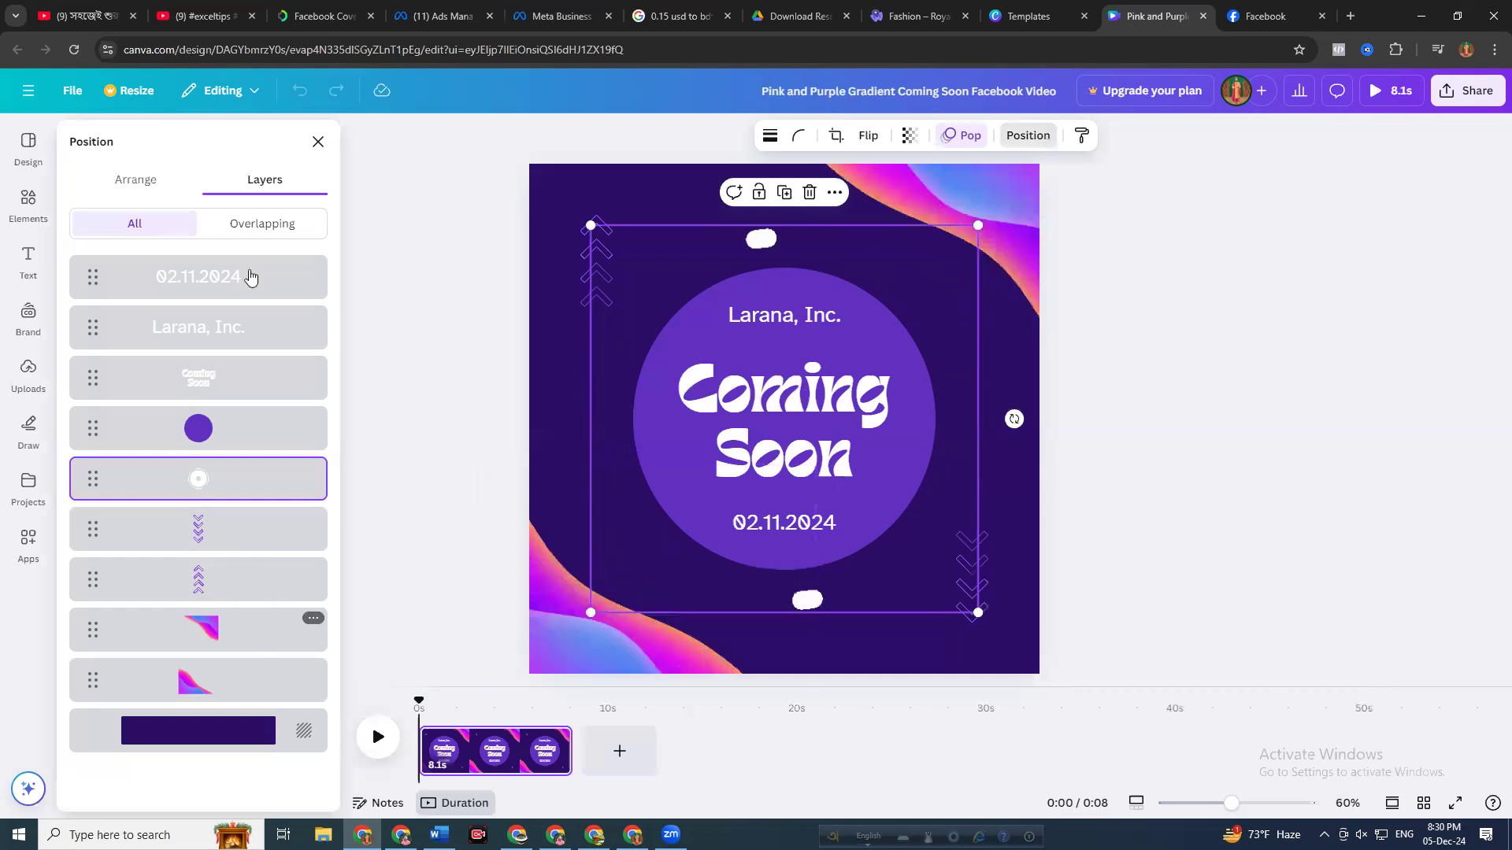
# Pick out the date's layer and change the date text below the Coming Soon heading to 02.01.2025
pyautogui.click(167, 284)
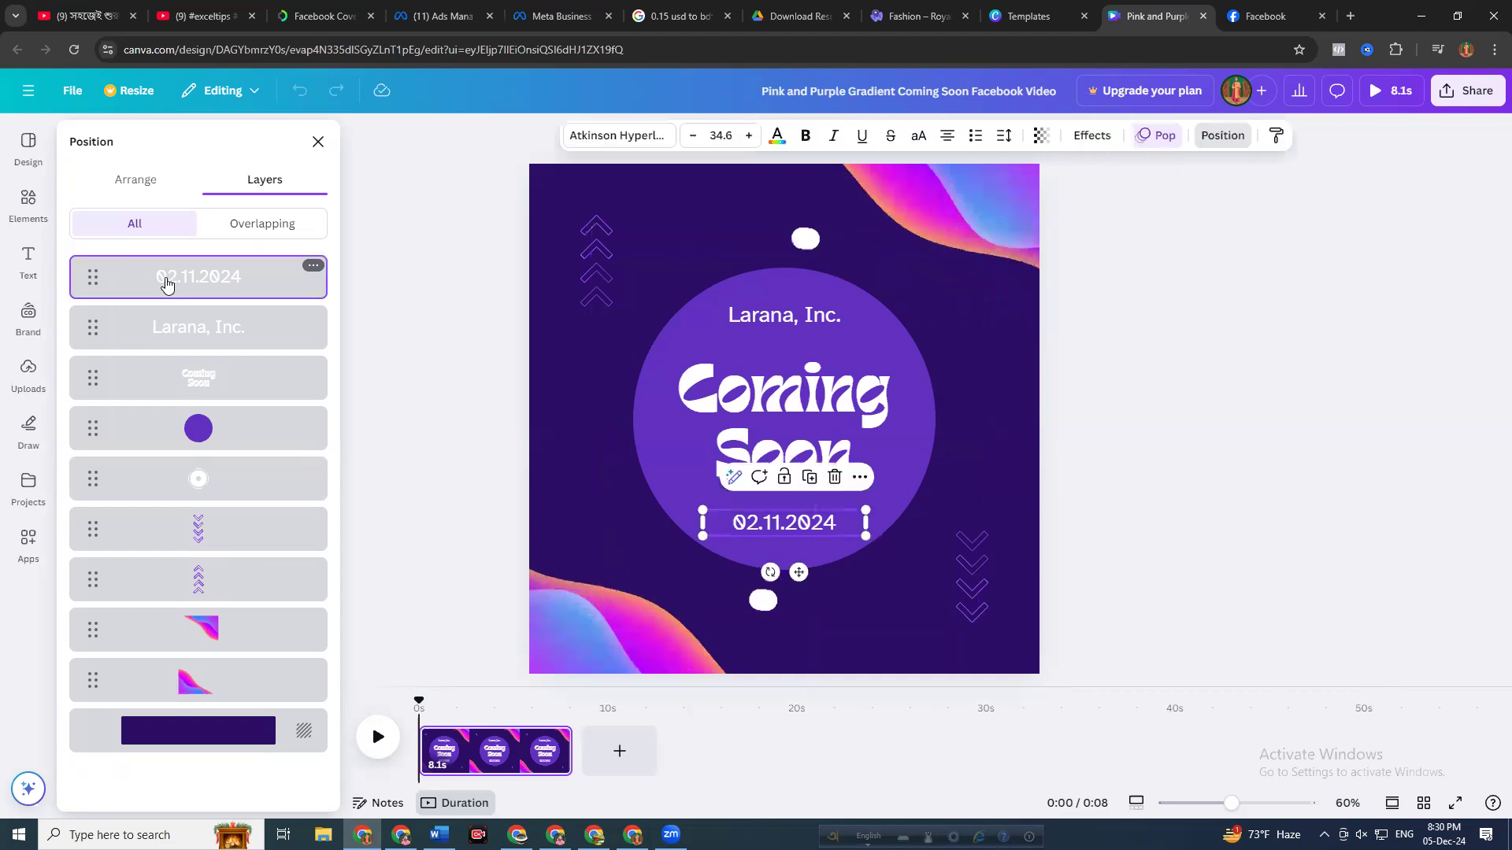
pyautogui.click(175, 326)
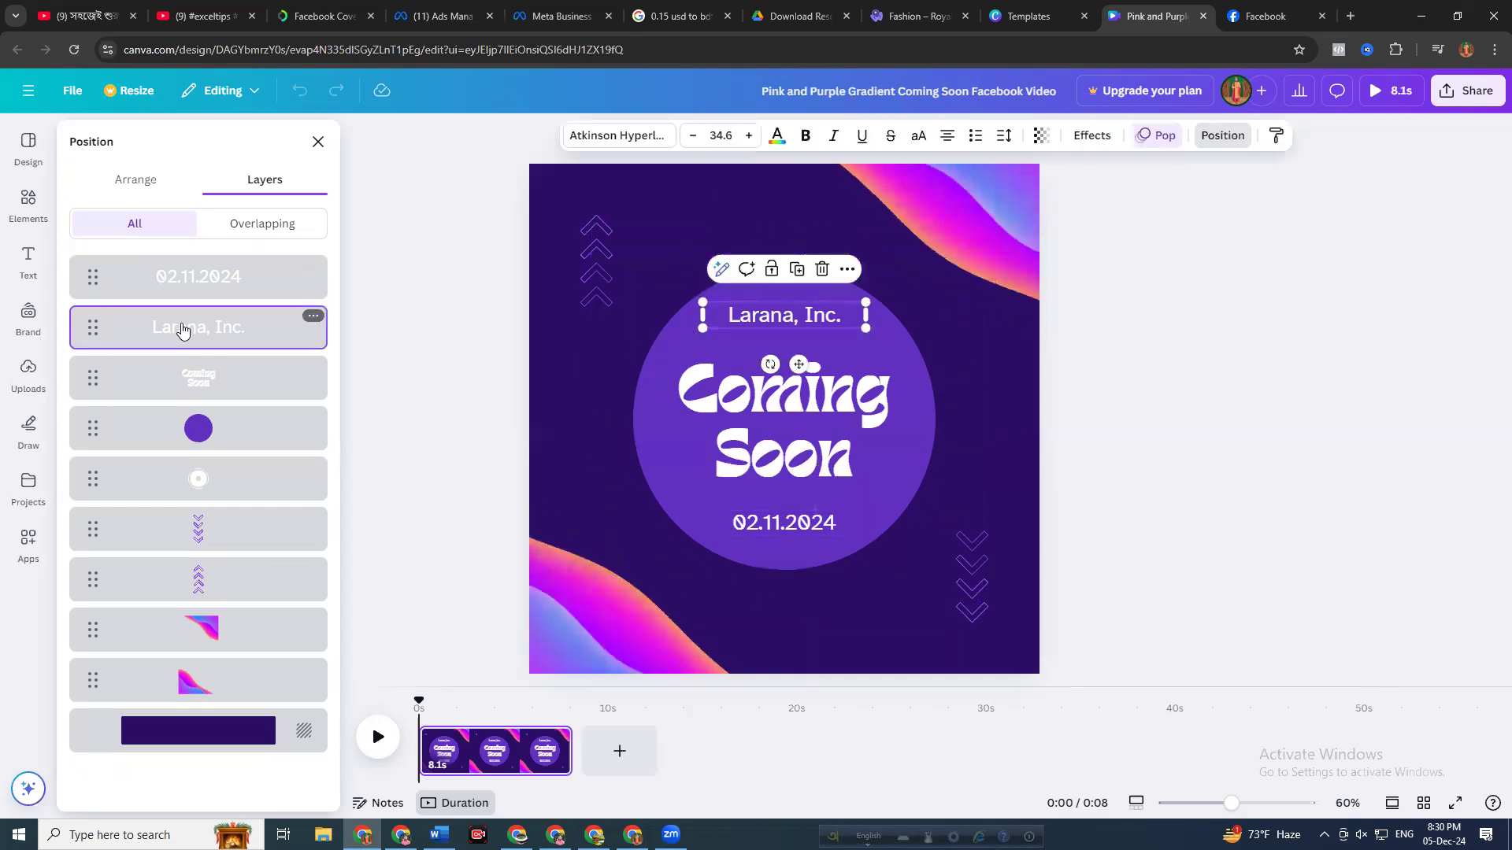
pyautogui.click(173, 268)
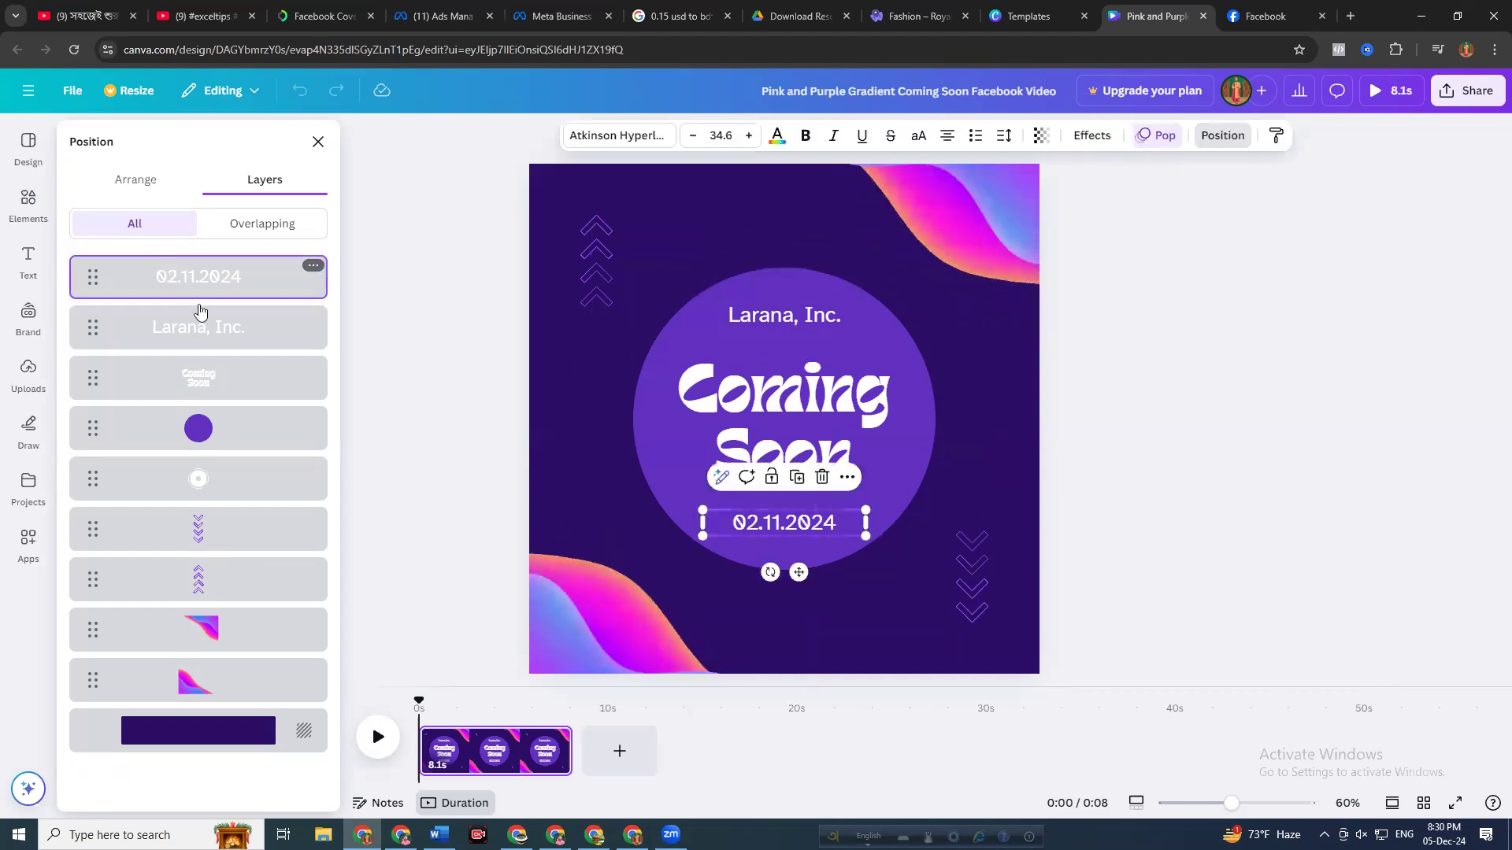
pyautogui.click(785, 524)
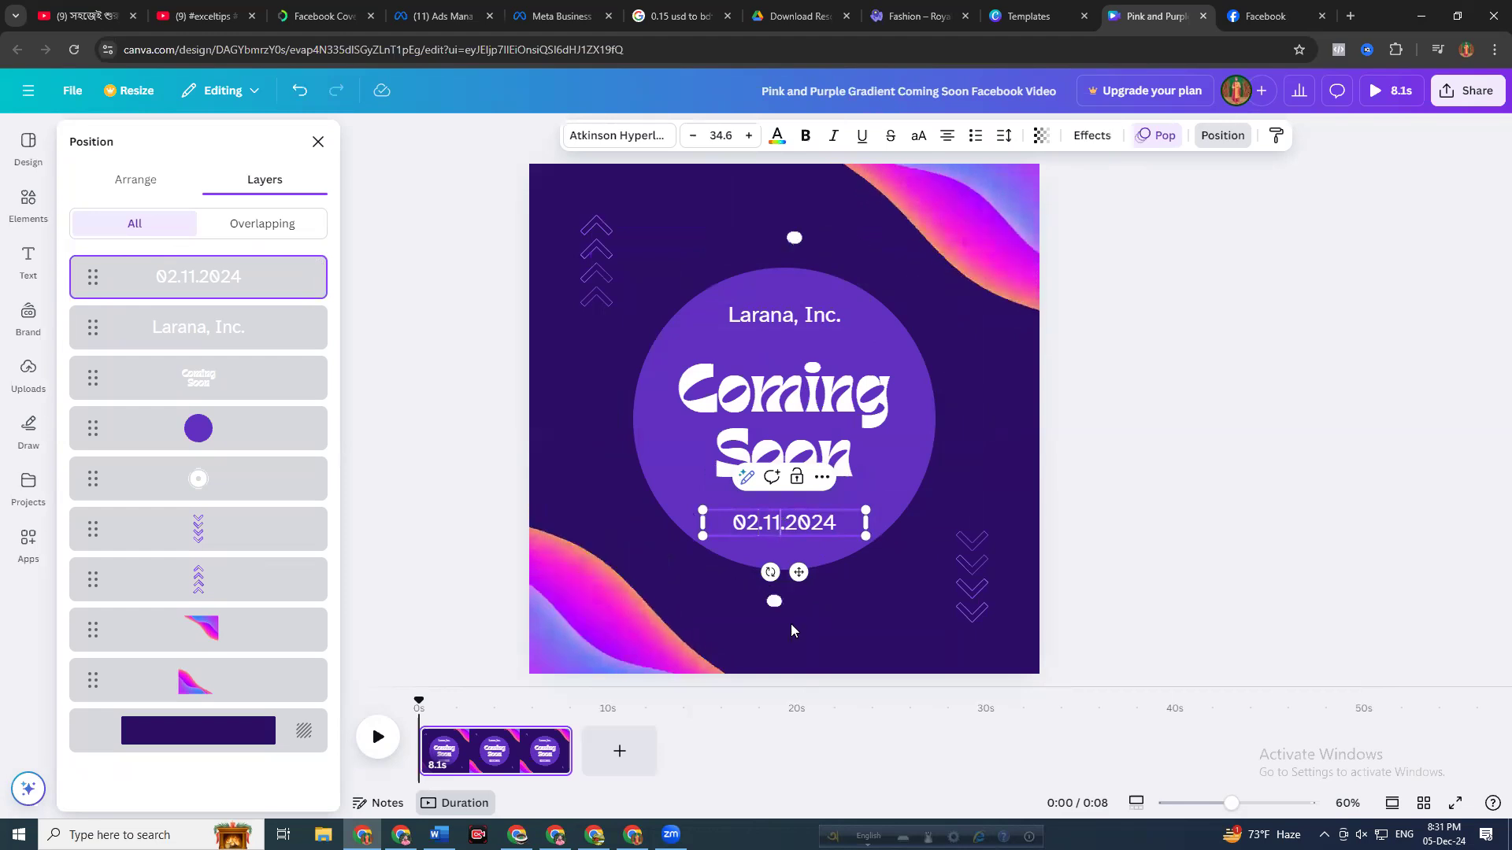
pyautogui.press('BackSpace')
pyautogui.write('0')
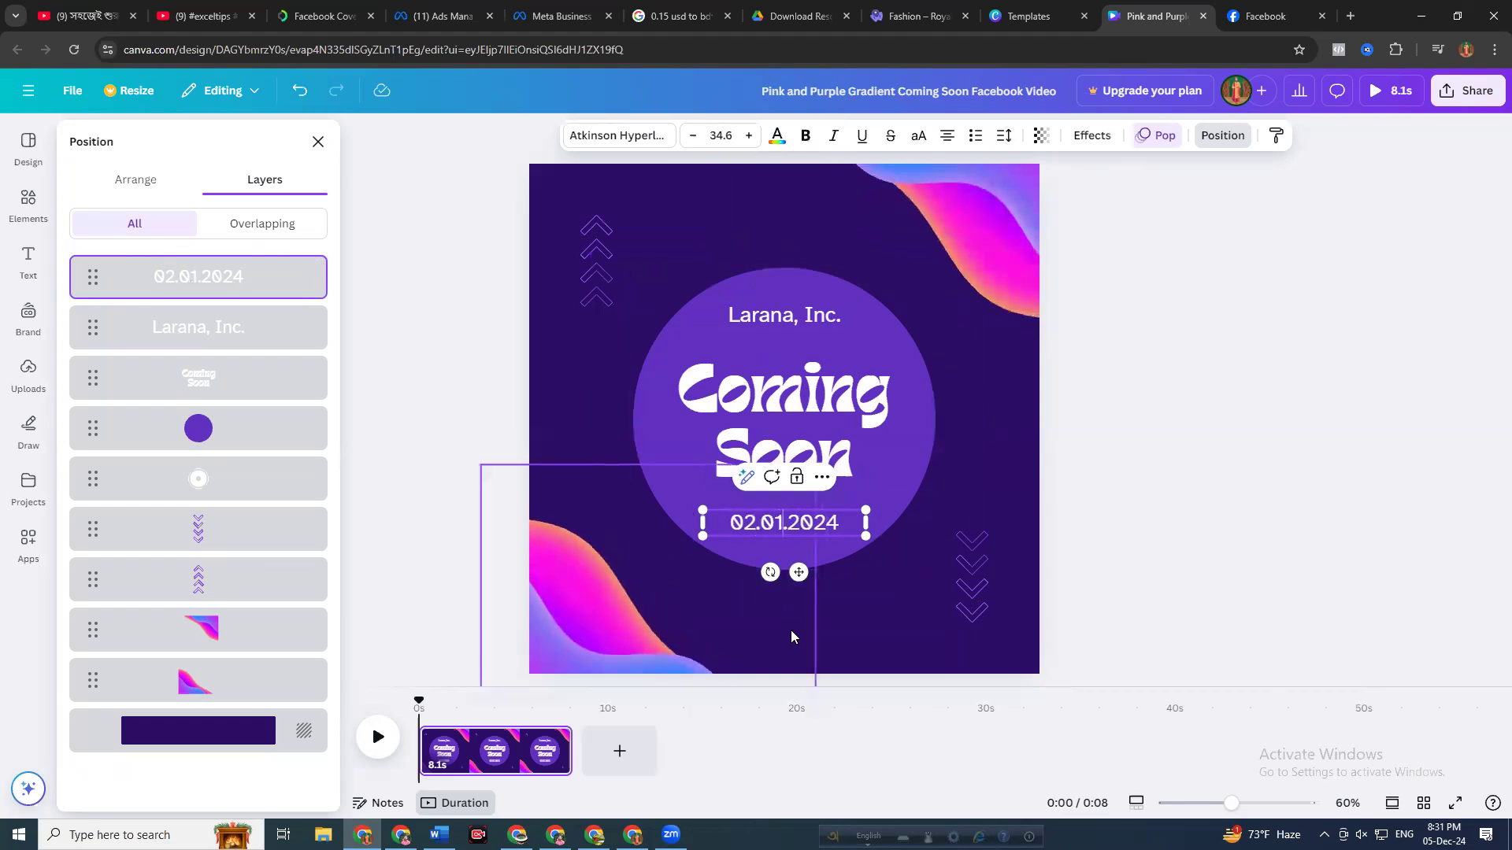
pyautogui.press('Right')
pyautogui.press('BackSpace')
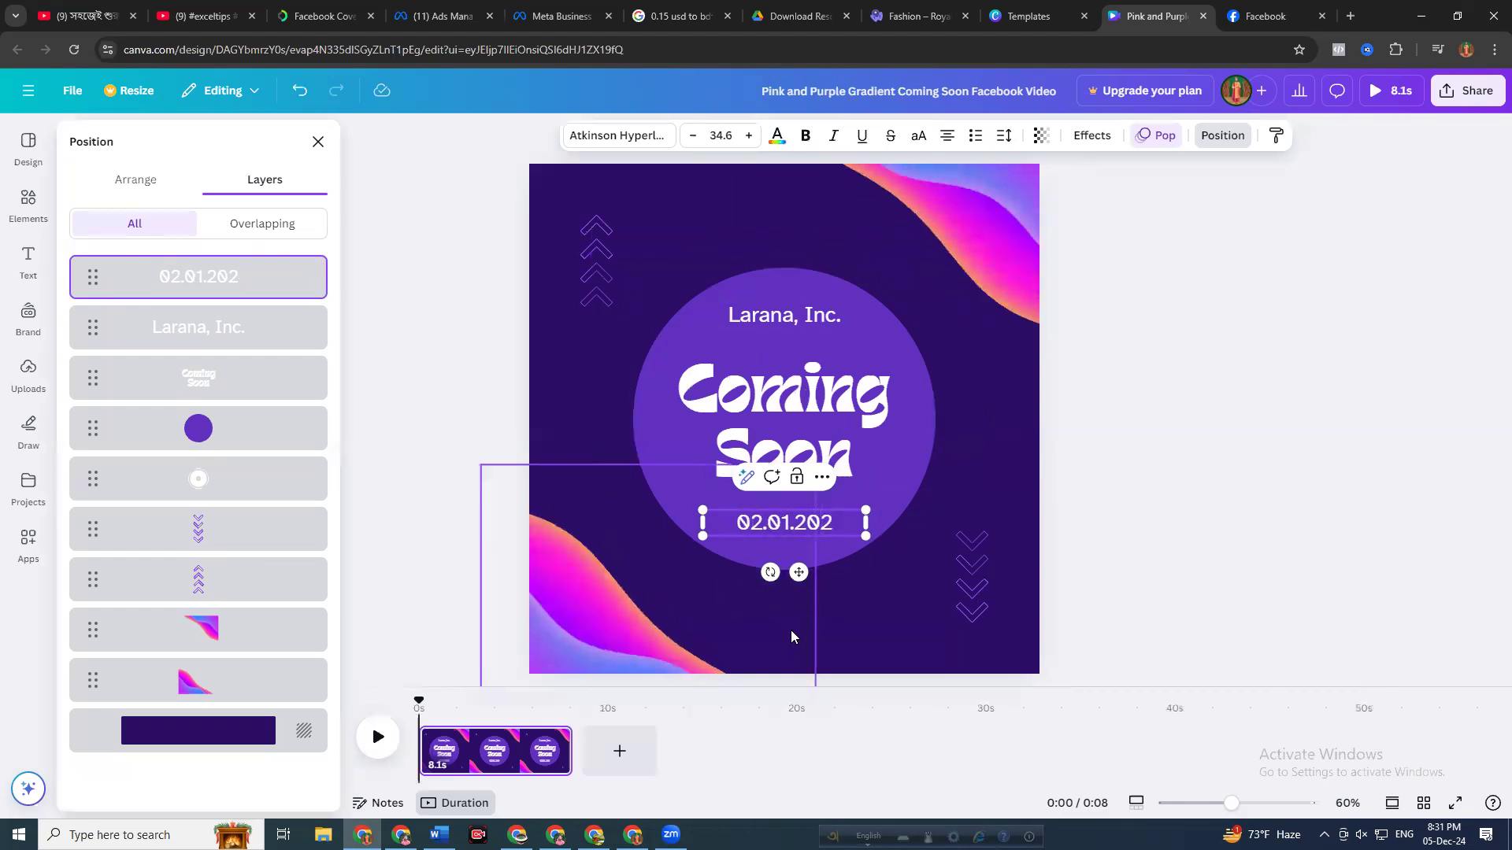
pyautogui.write('5')
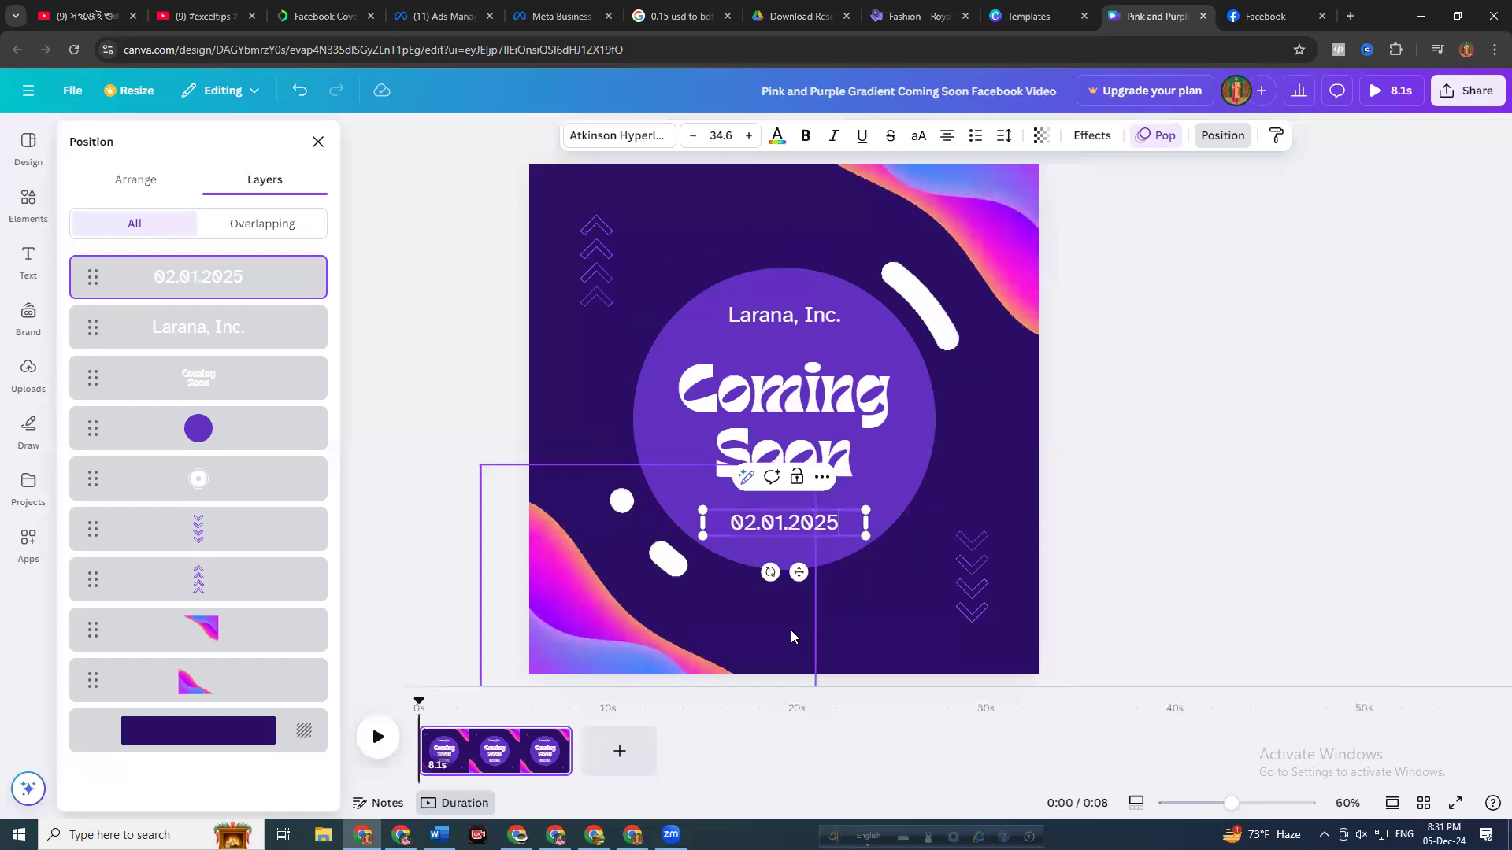
# Replace the company name above the Coming Soon heading with Code Tech BD
pyautogui.click(772, 315)
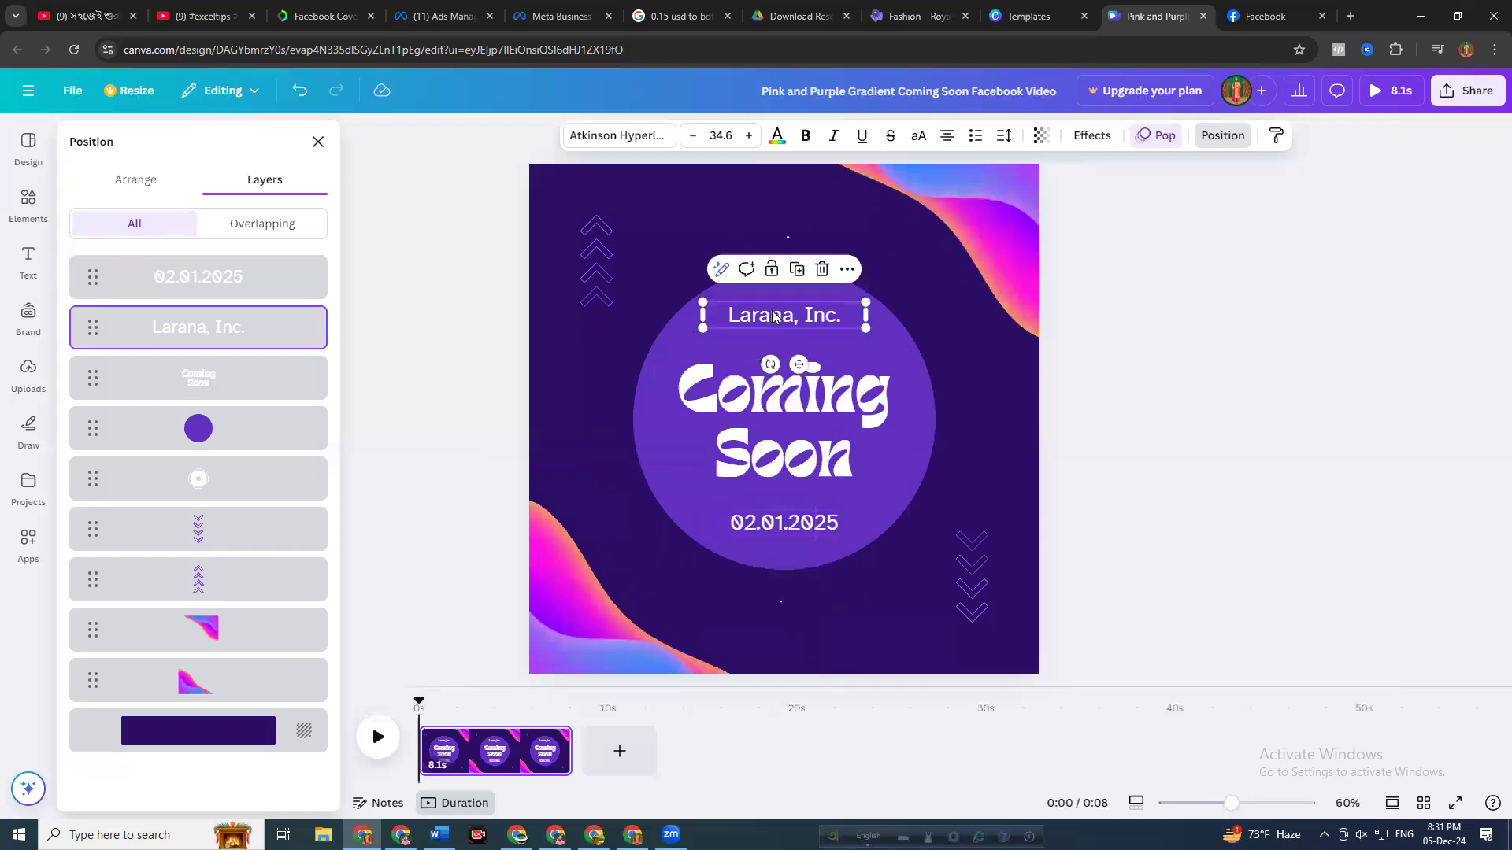
pyautogui.click(773, 314)
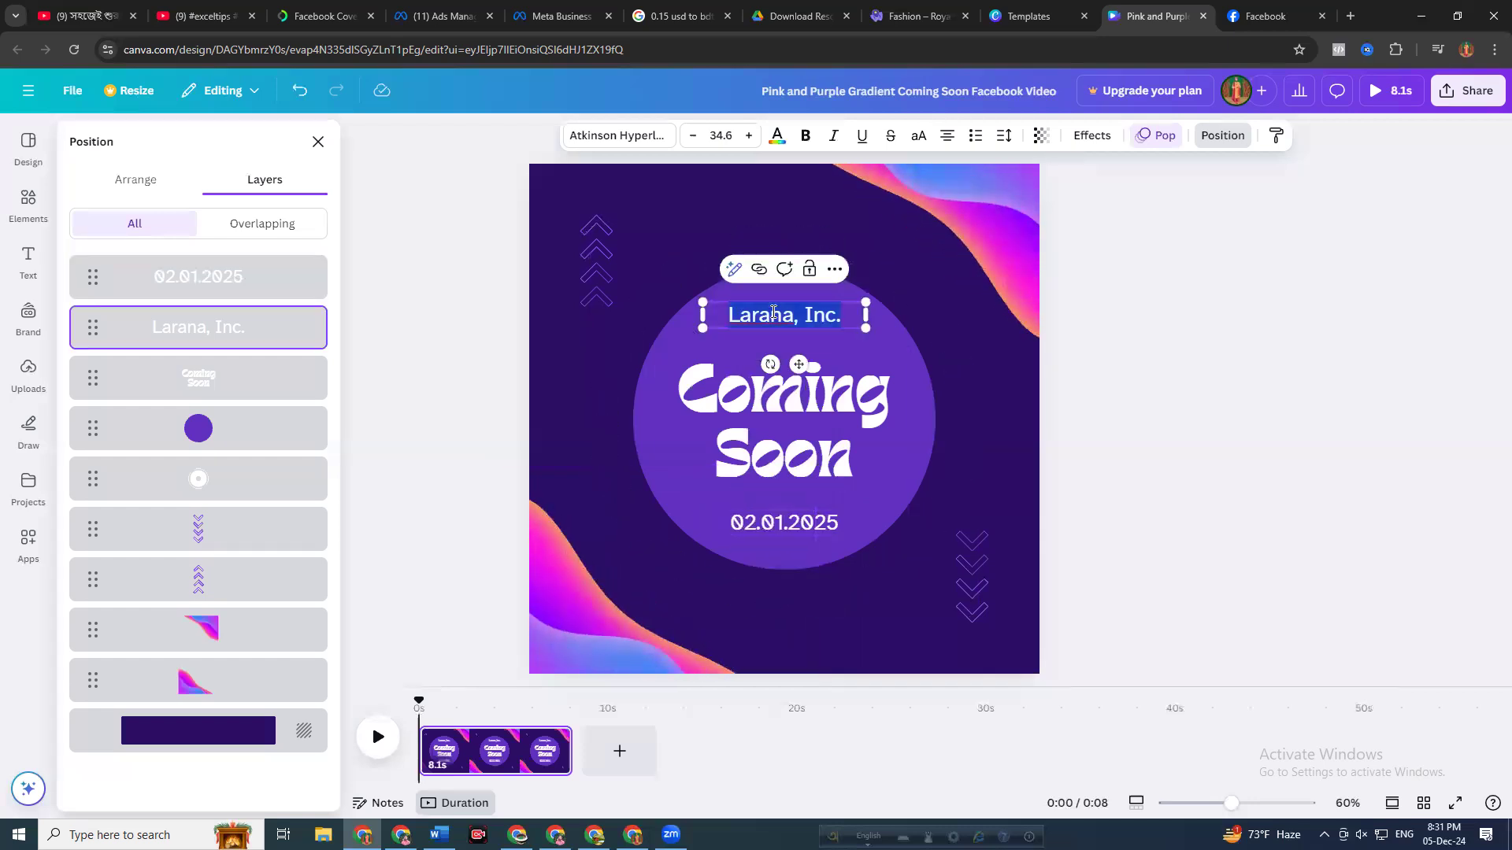
pyautogui.write('C')
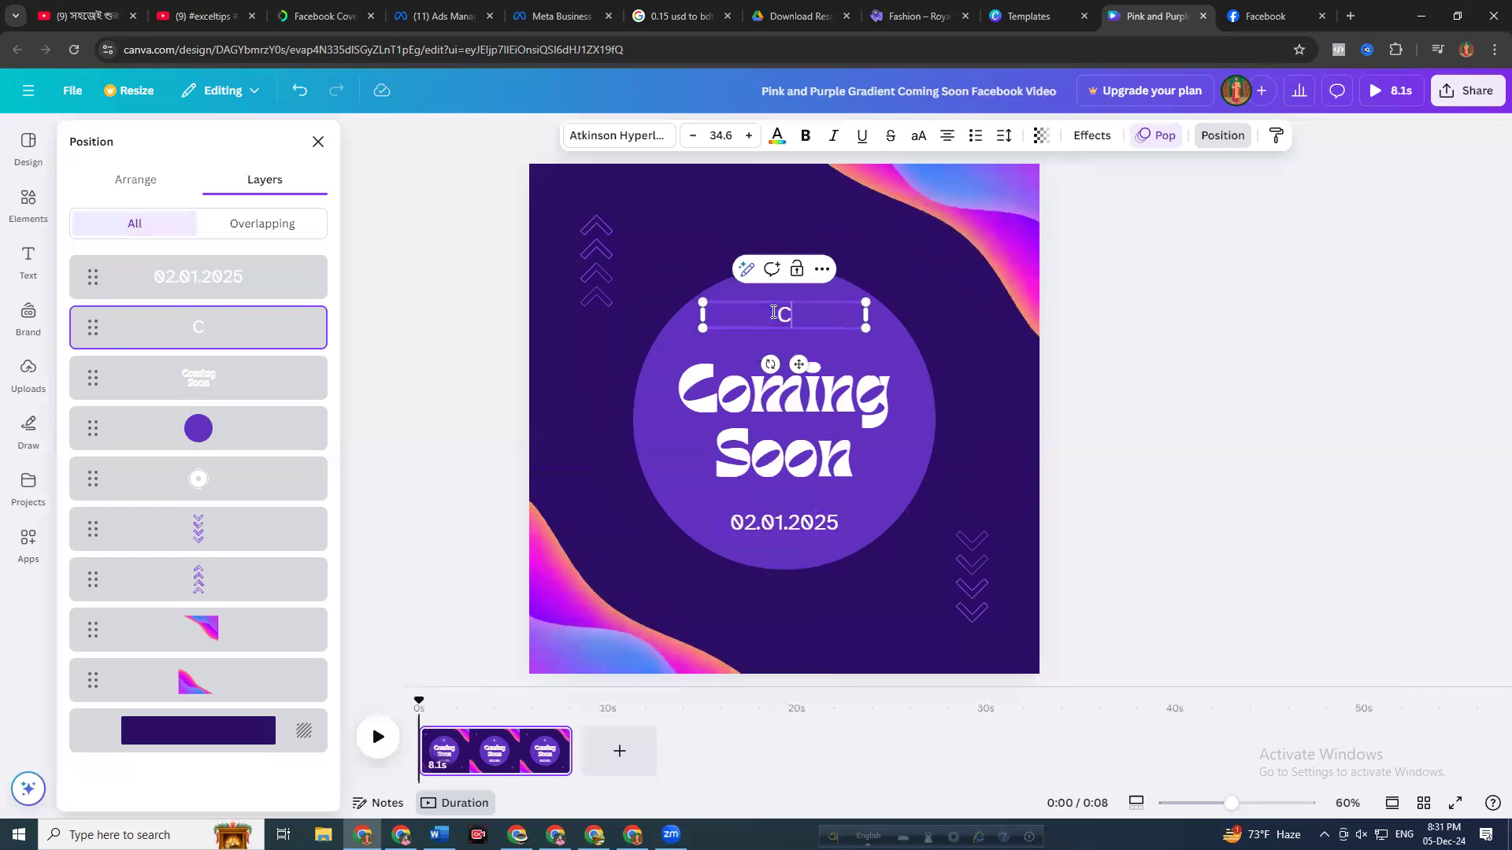
pyautogui.write('ode Tech BD')
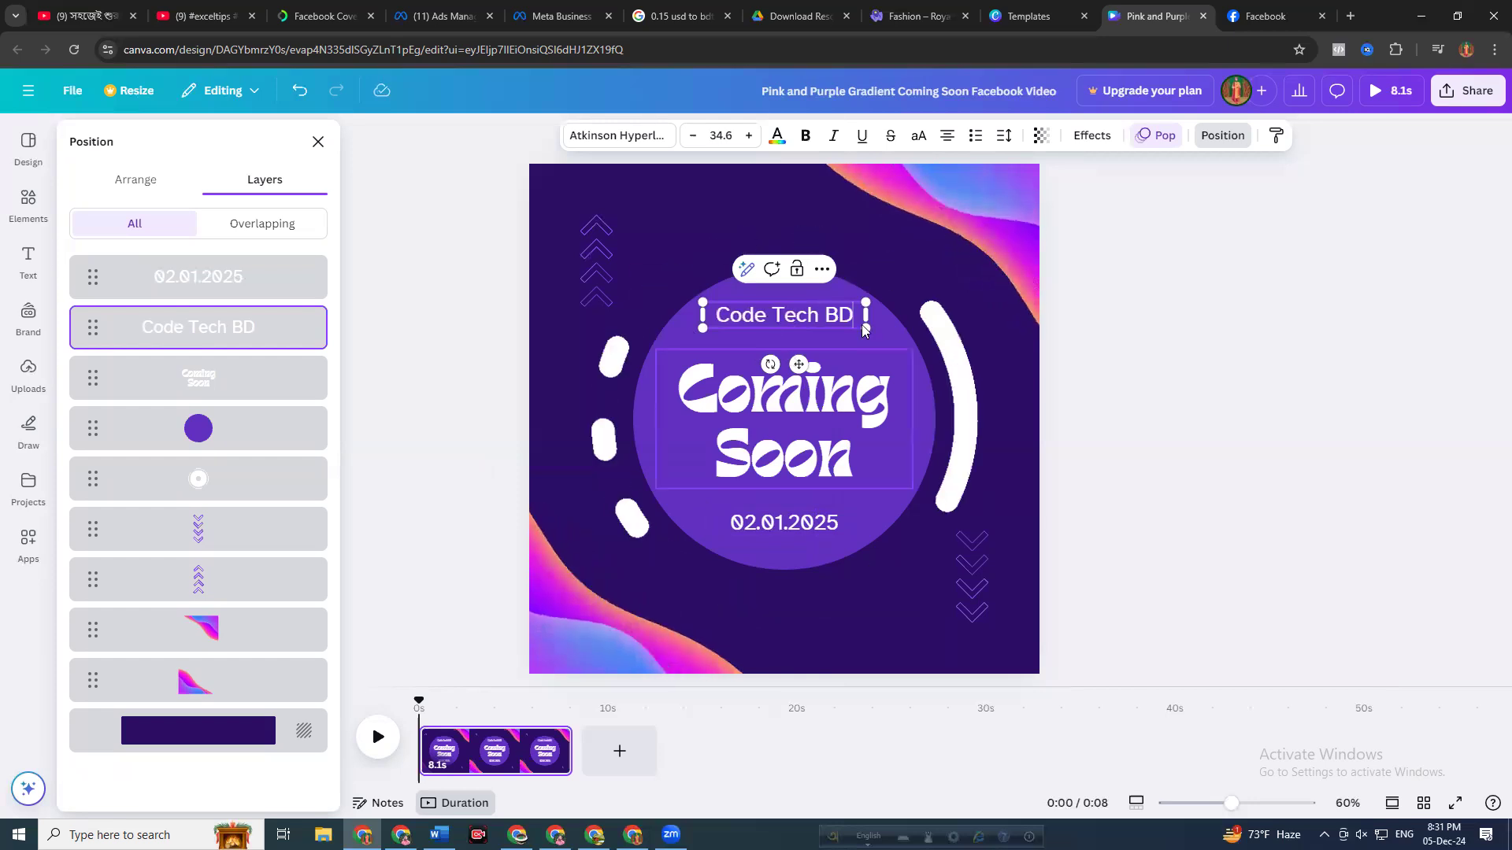
# Change the company name above the Coming Soon heading to Tuba Mart
pyautogui.moveTo(856, 314); pyautogui.dragTo(717, 318)
pyautogui.write('Sabit')
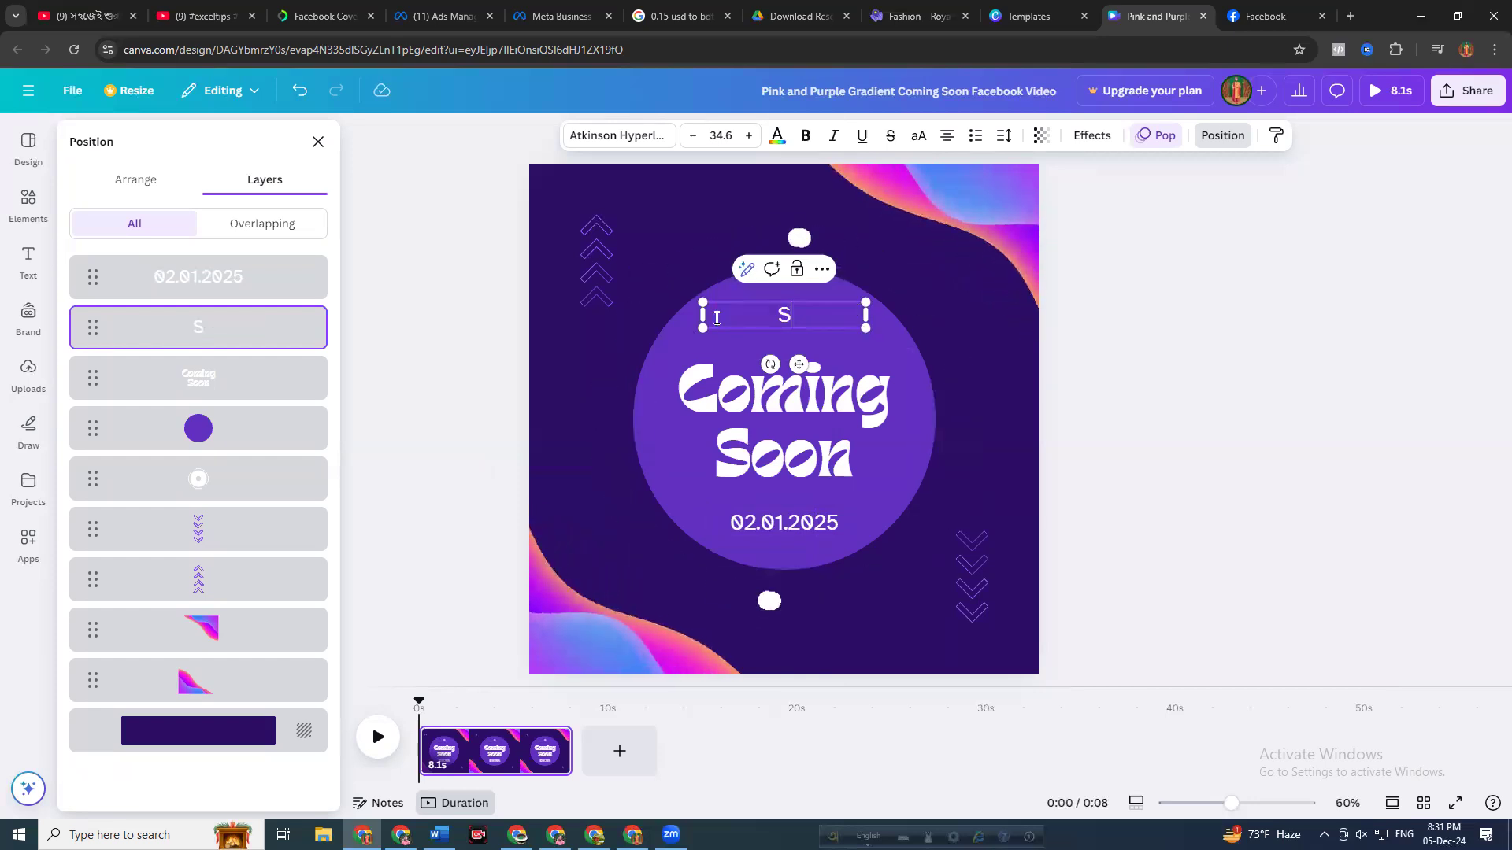
pyautogui.press('BackSpace')
pyautogui.press('BackSpace')
pyautogui.press('BackSpace')
pyautogui.press('BackSpace')
pyautogui.press('BackSpace')
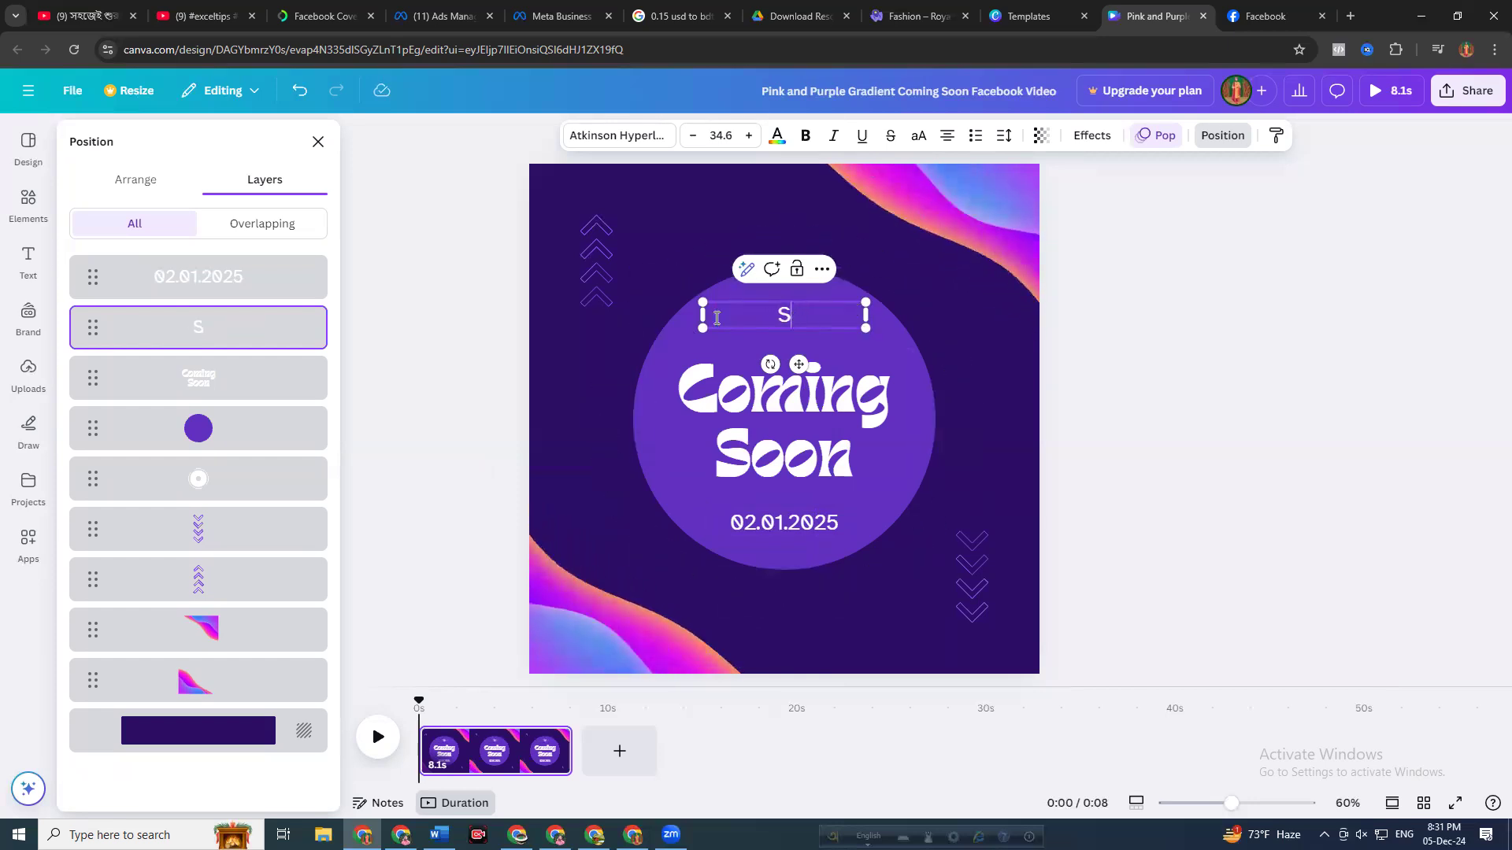
pyautogui.write('TU')
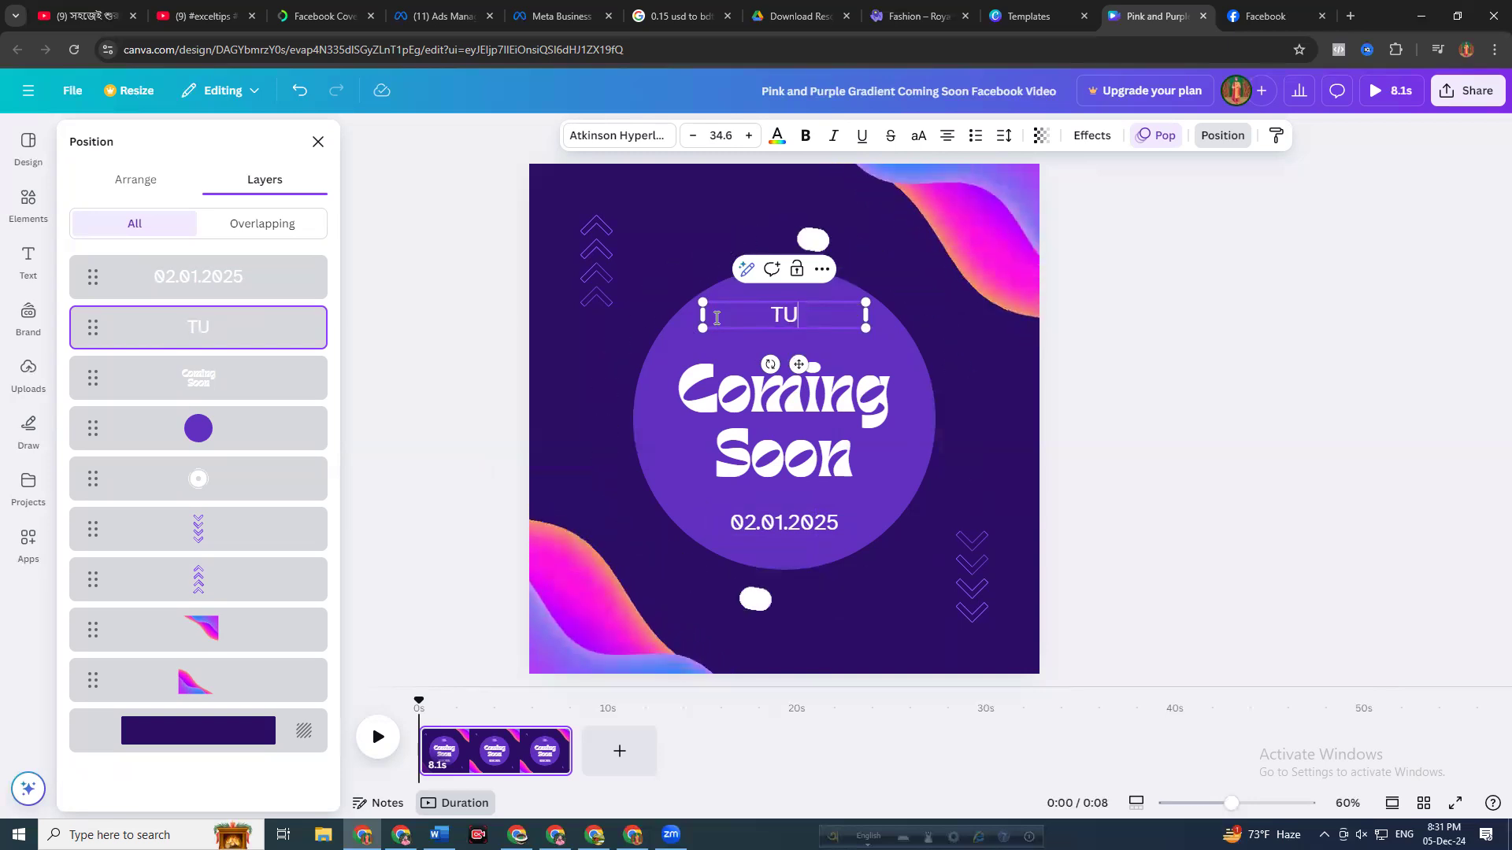
pyautogui.press('BackSpace')
pyautogui.write('u')
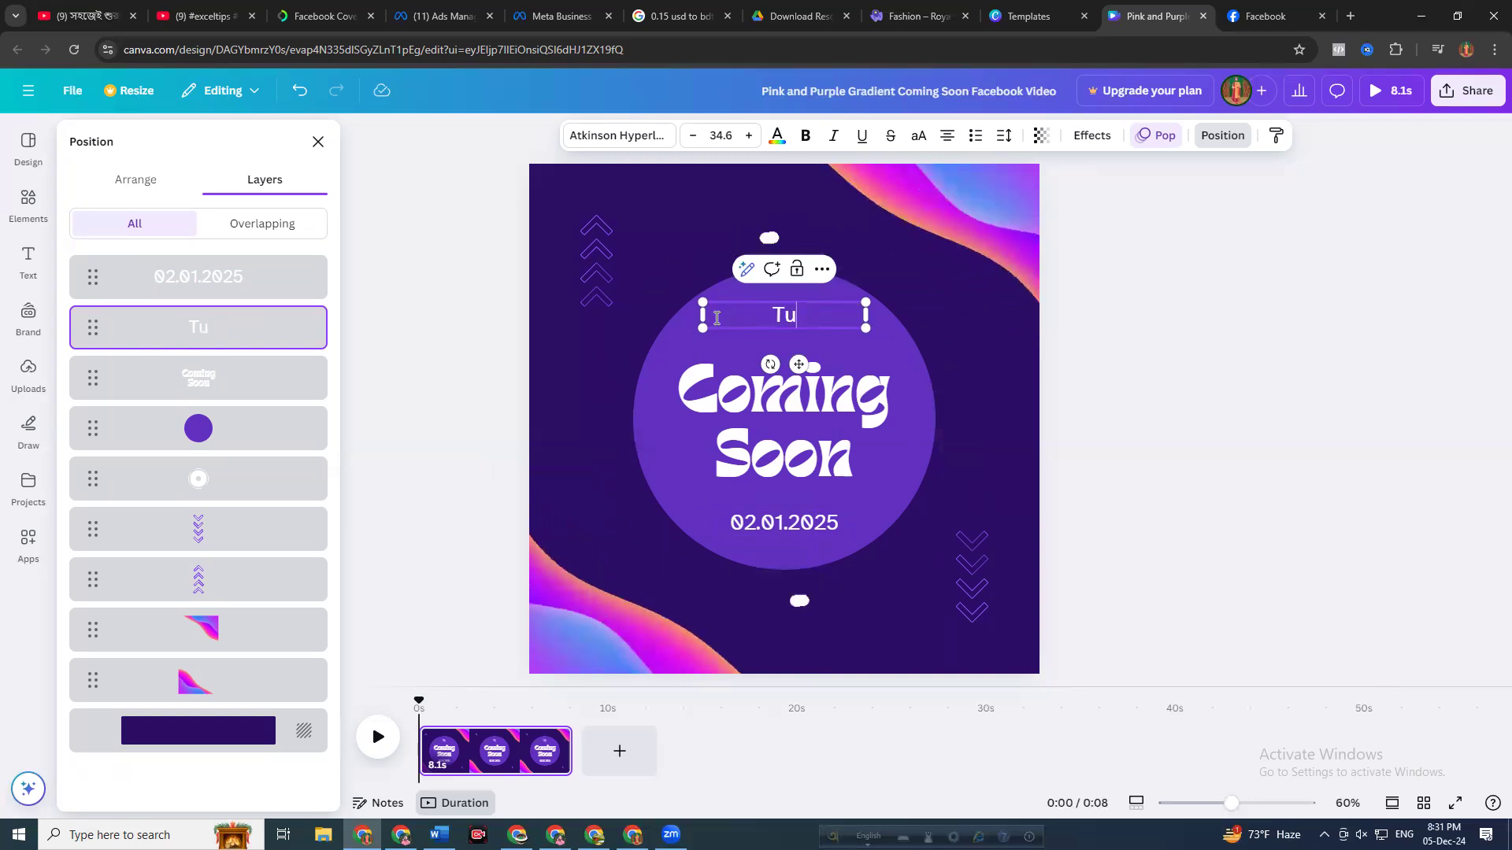
pyautogui.write('ba Mary')
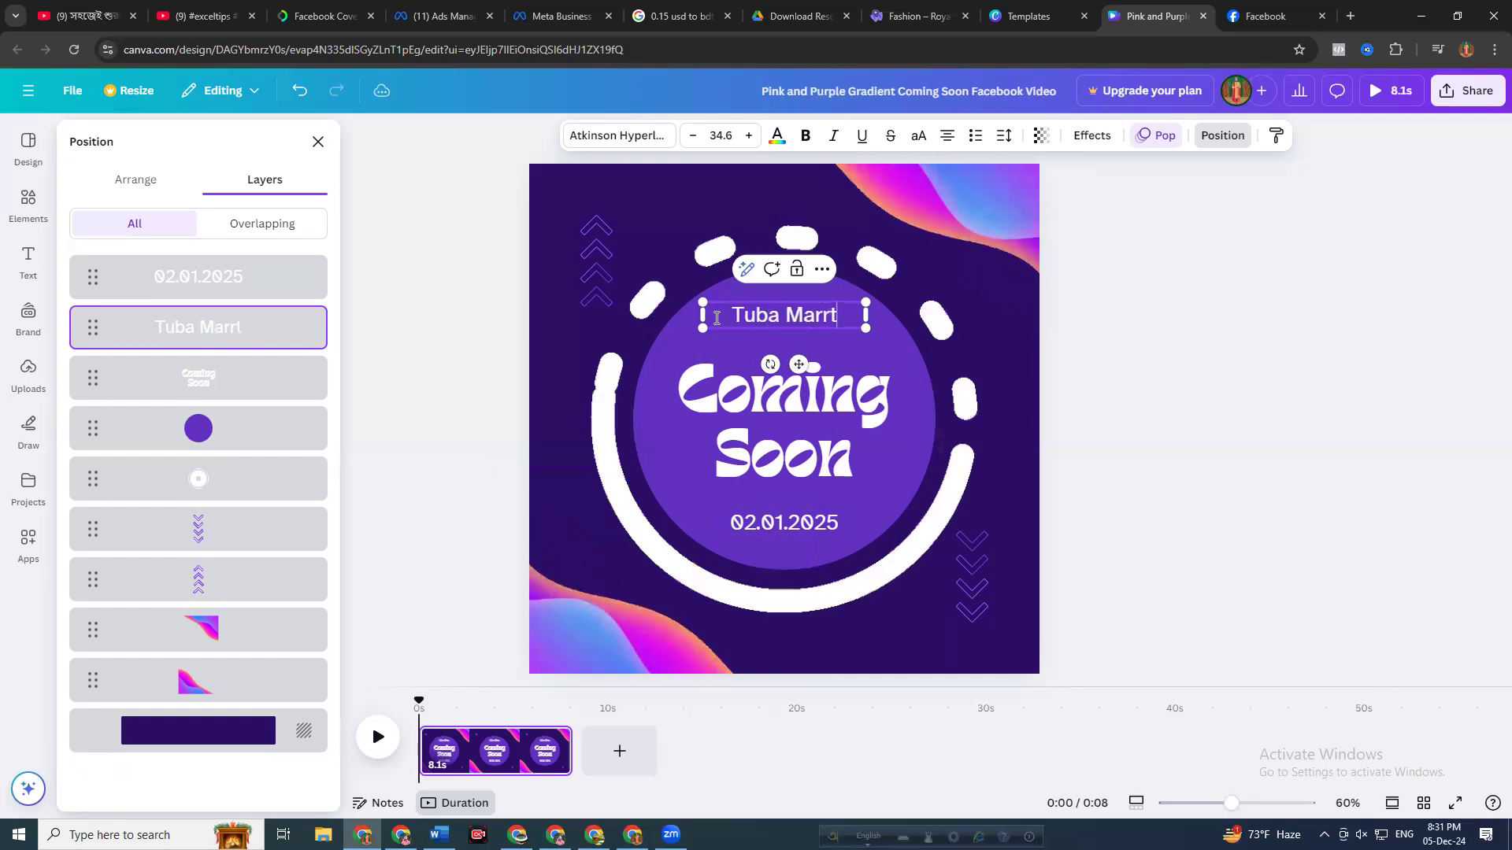
pyautogui.press('BackSpace')
pyautogui.write('t')
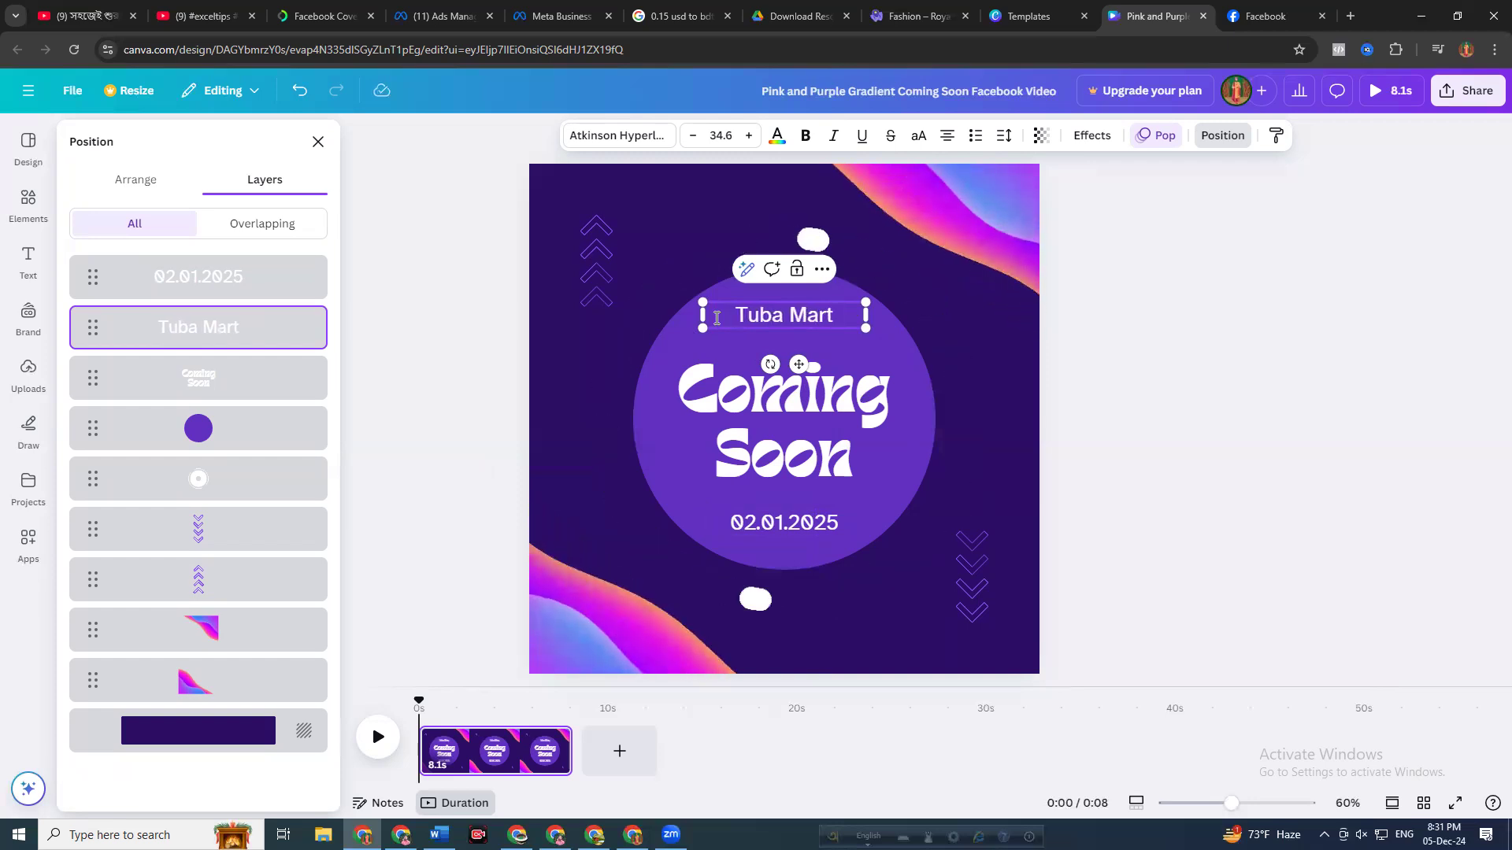
# Look through the layer ordering options of the Tuba Mart text and show the design's list of layers
pyautogui.click(1205, 408)
pyautogui.click(834, 319)
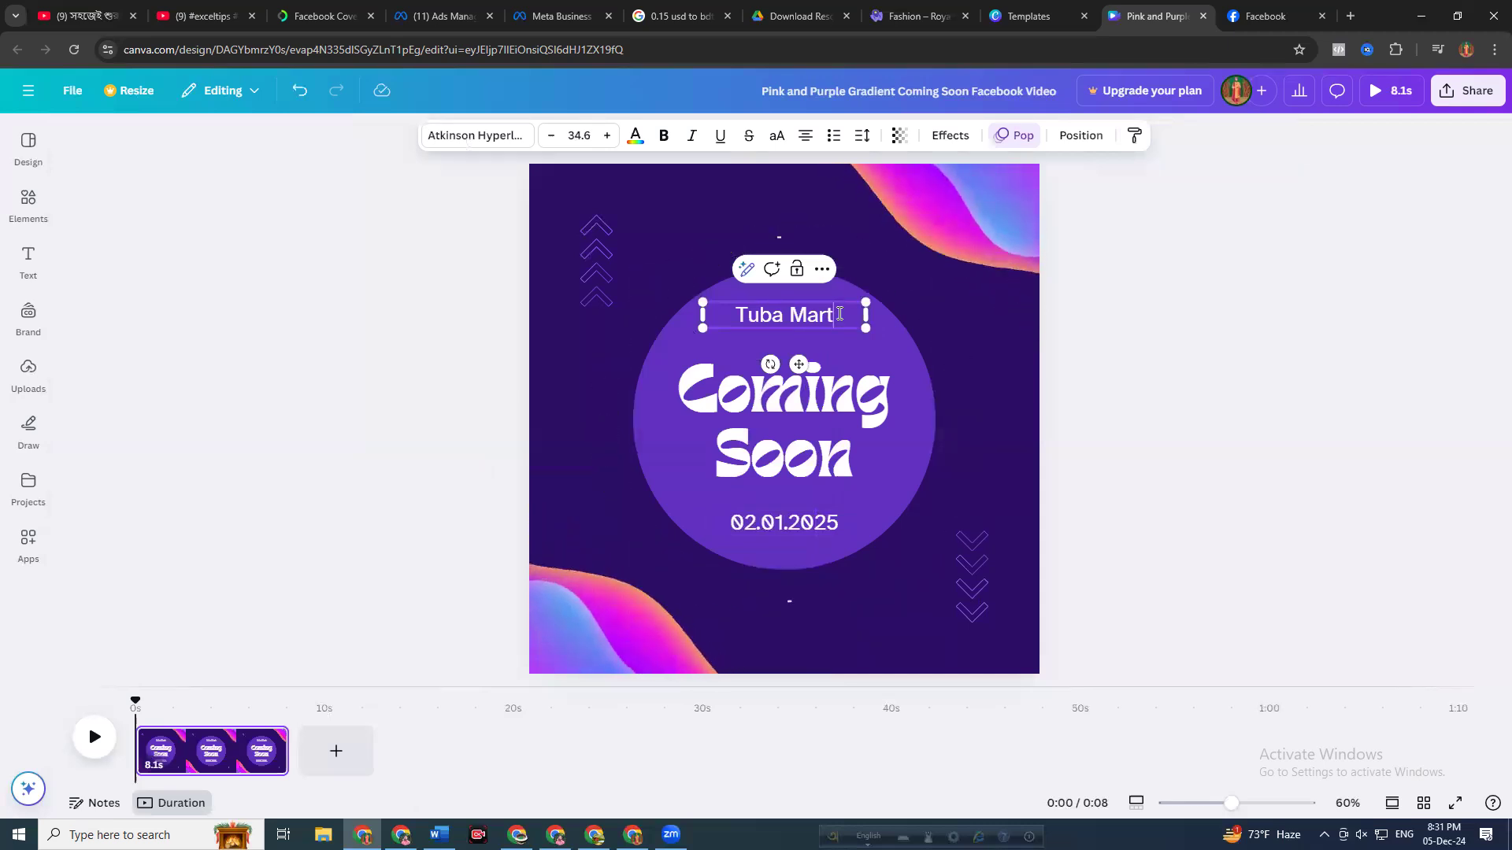
pyautogui.rightClick(840, 313)
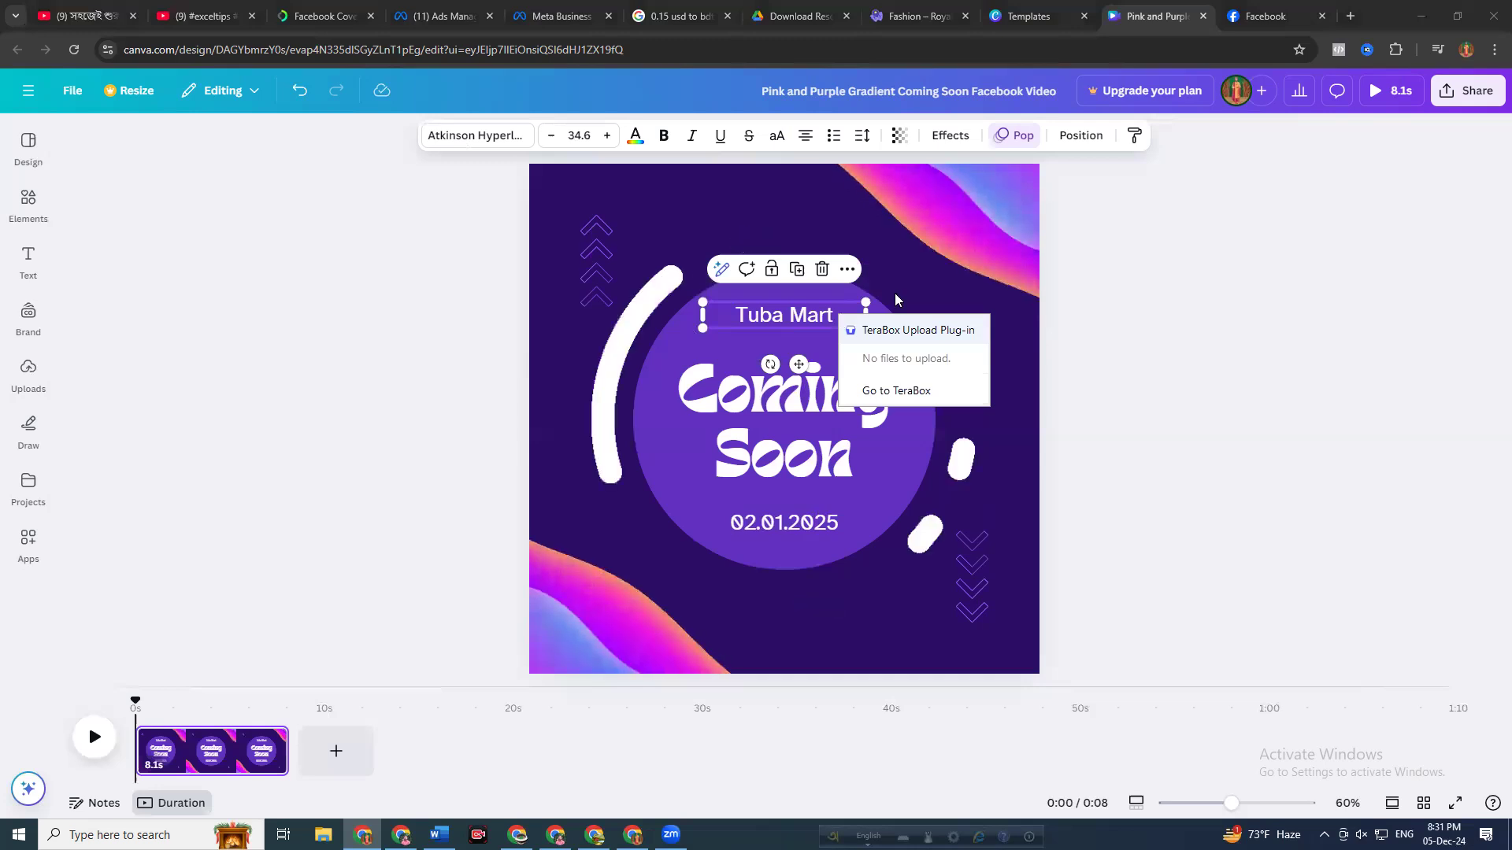
pyautogui.click(1029, 318)
pyautogui.rightClick(740, 327)
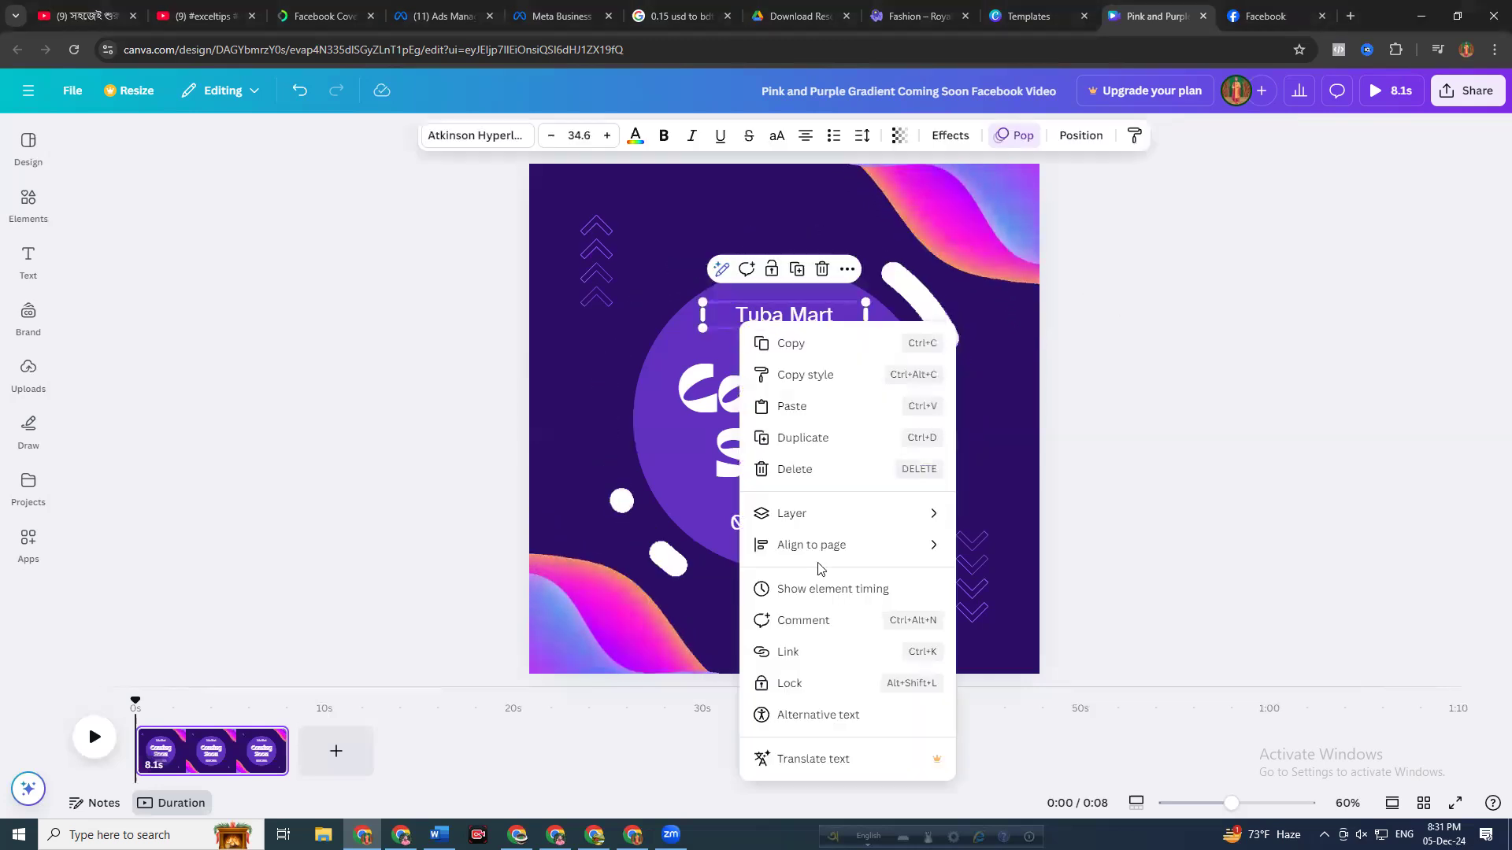
pyautogui.moveTo(806, 520)
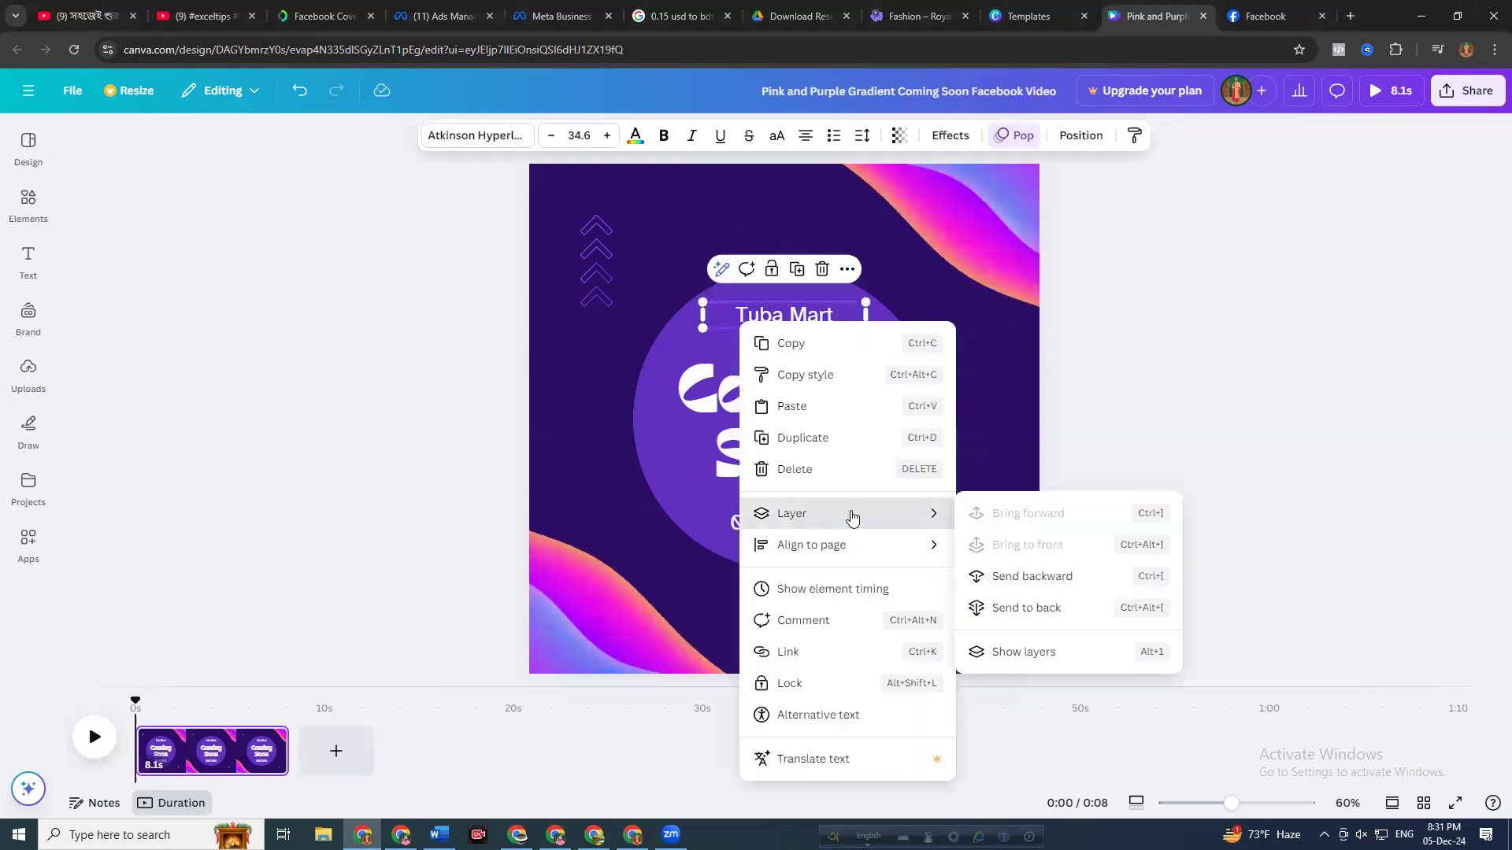
pyautogui.click(1260, 374)
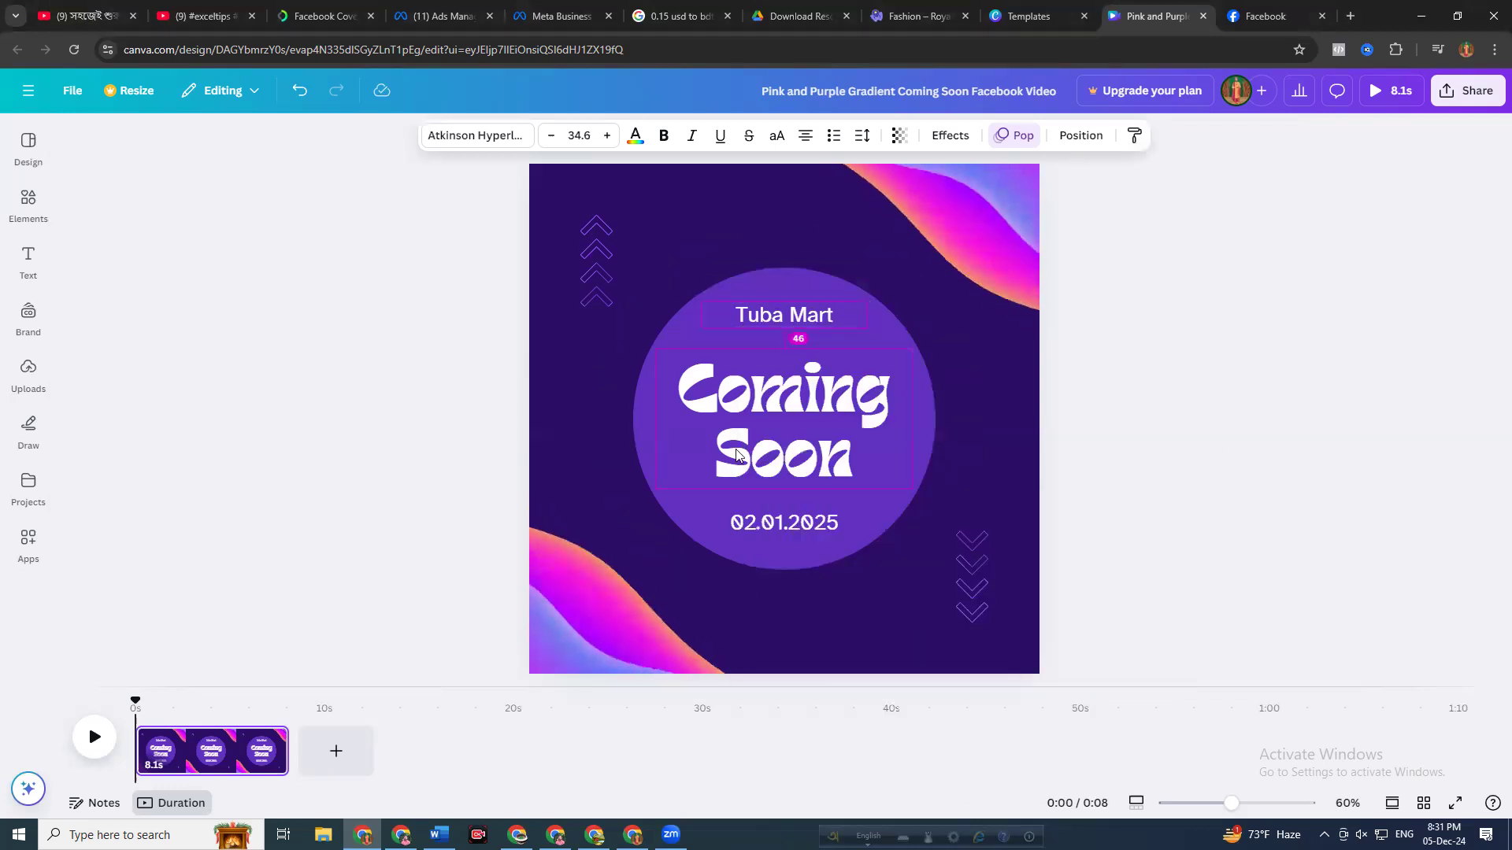
pyautogui.click(1080, 135)
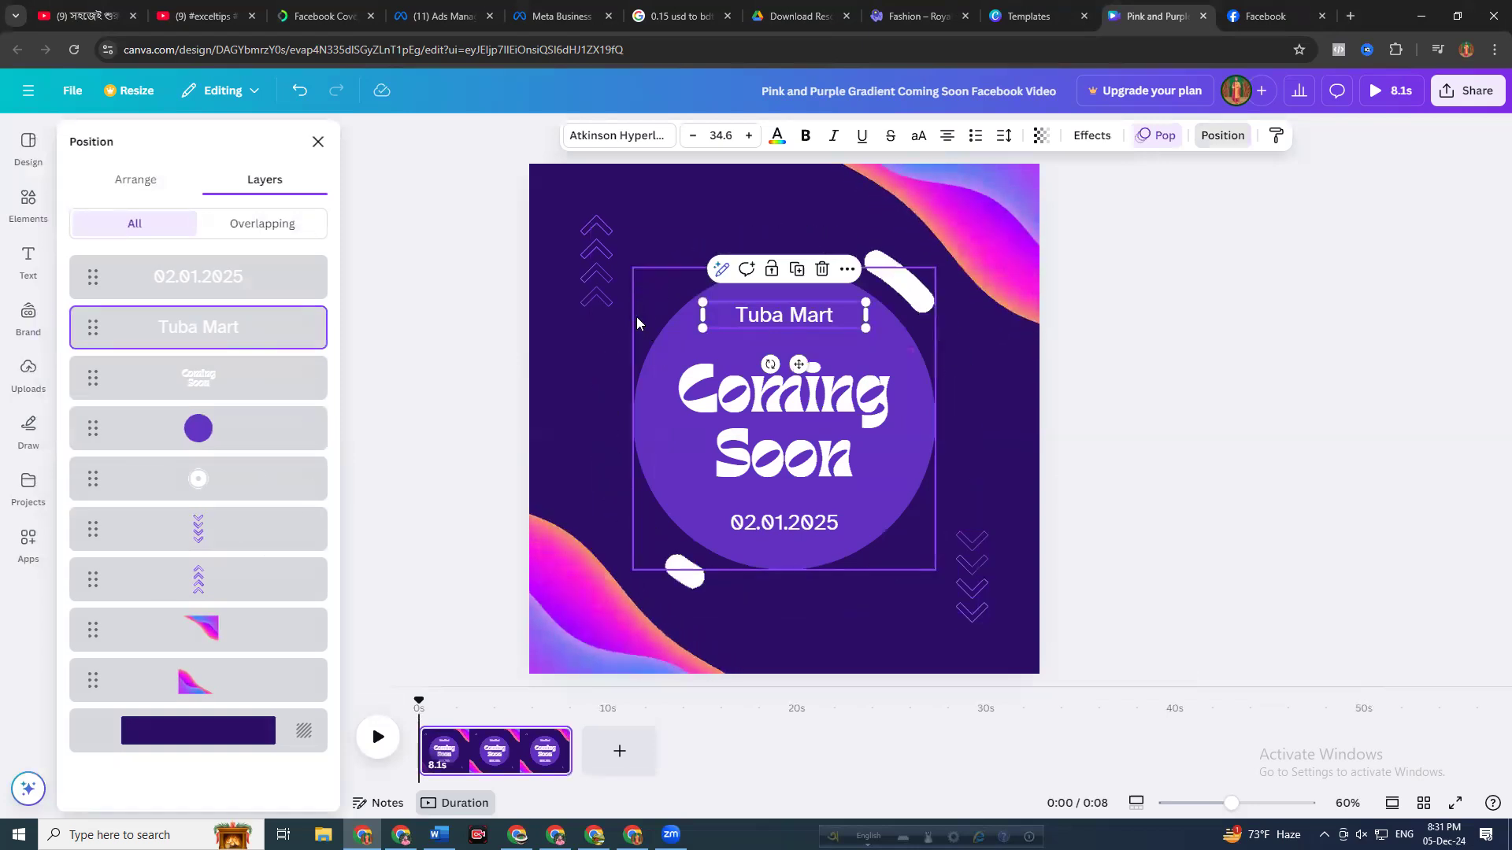
# Try the Wipe, Pop and Pan animations on the white ring around the purple circle and apply Neon instead
pyautogui.click(611, 340)
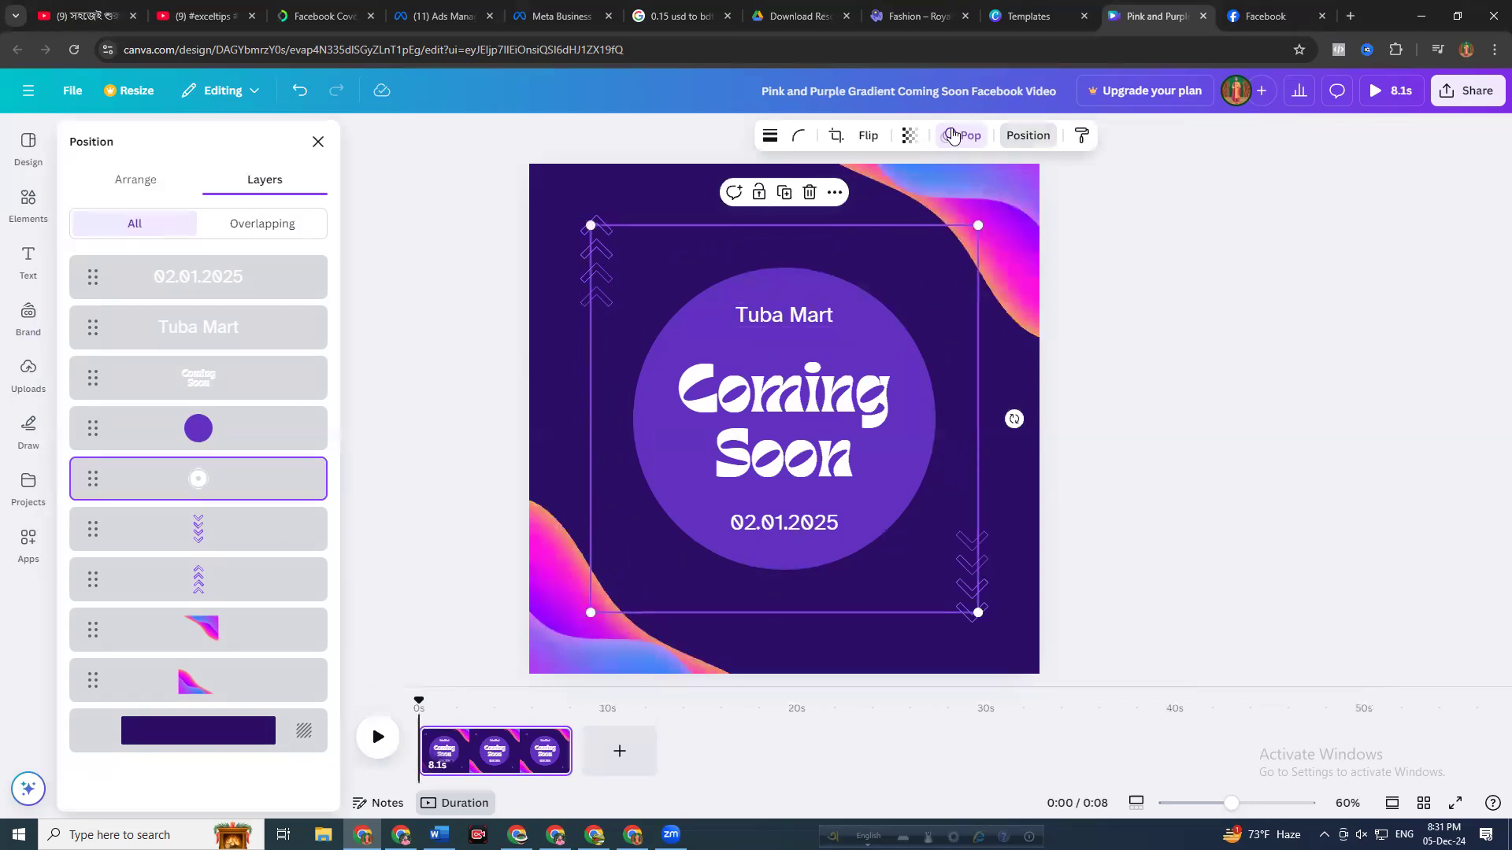
pyautogui.click(957, 135)
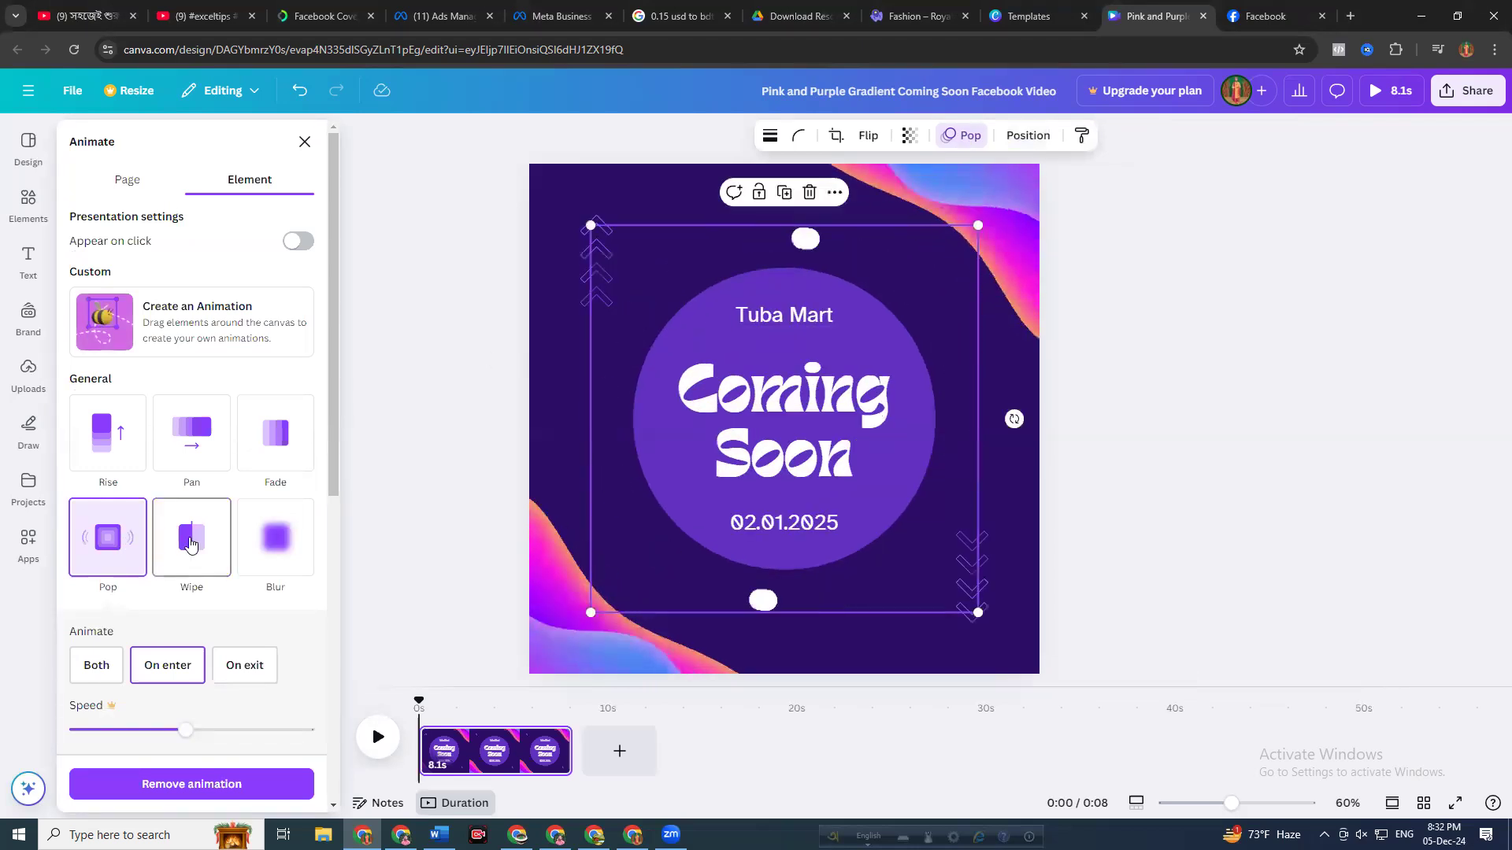
pyautogui.click(190, 543)
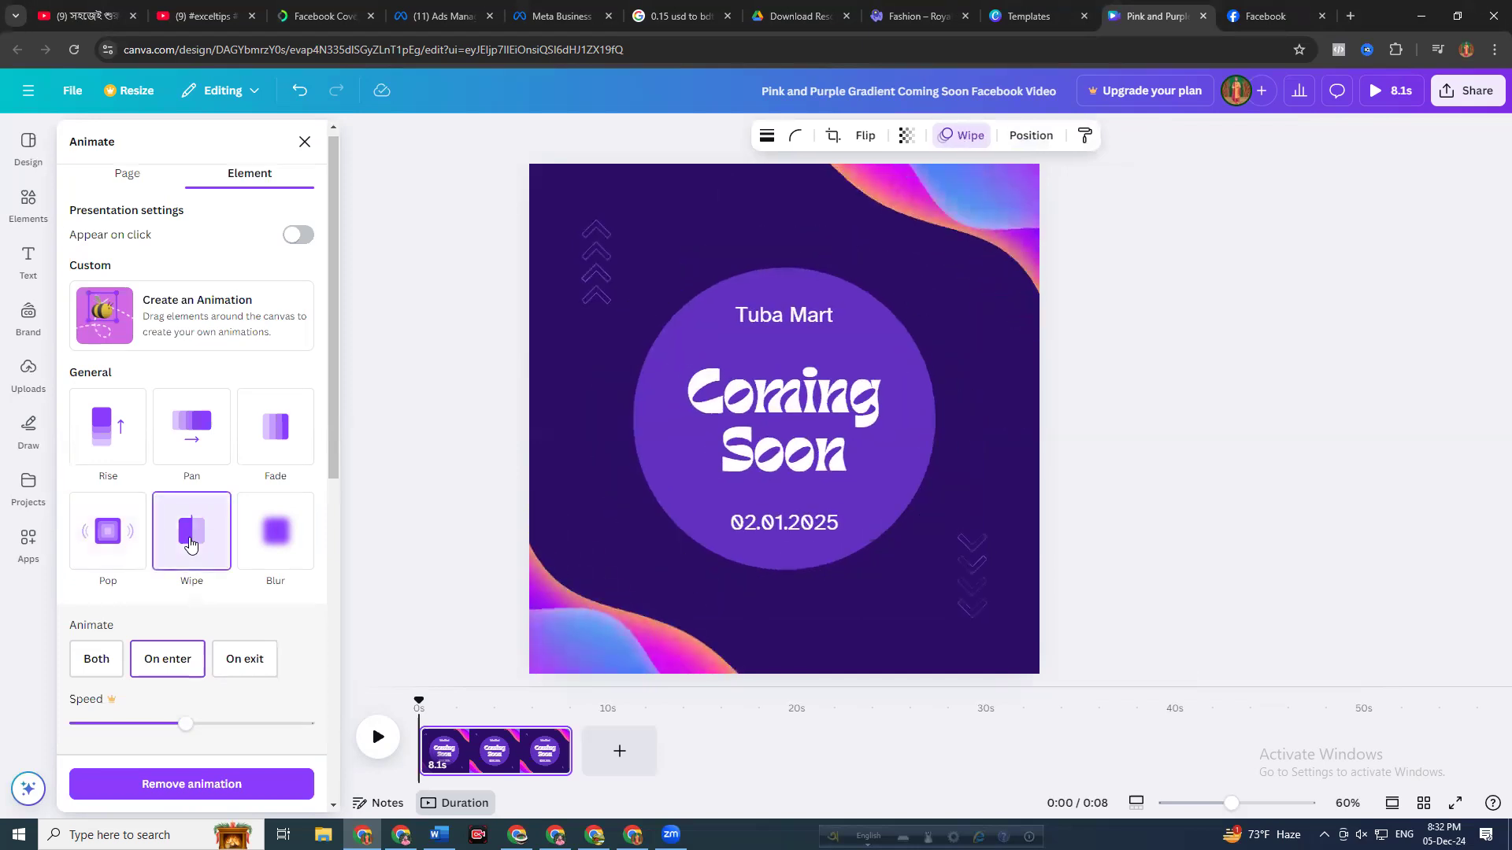
pyautogui.click(123, 535)
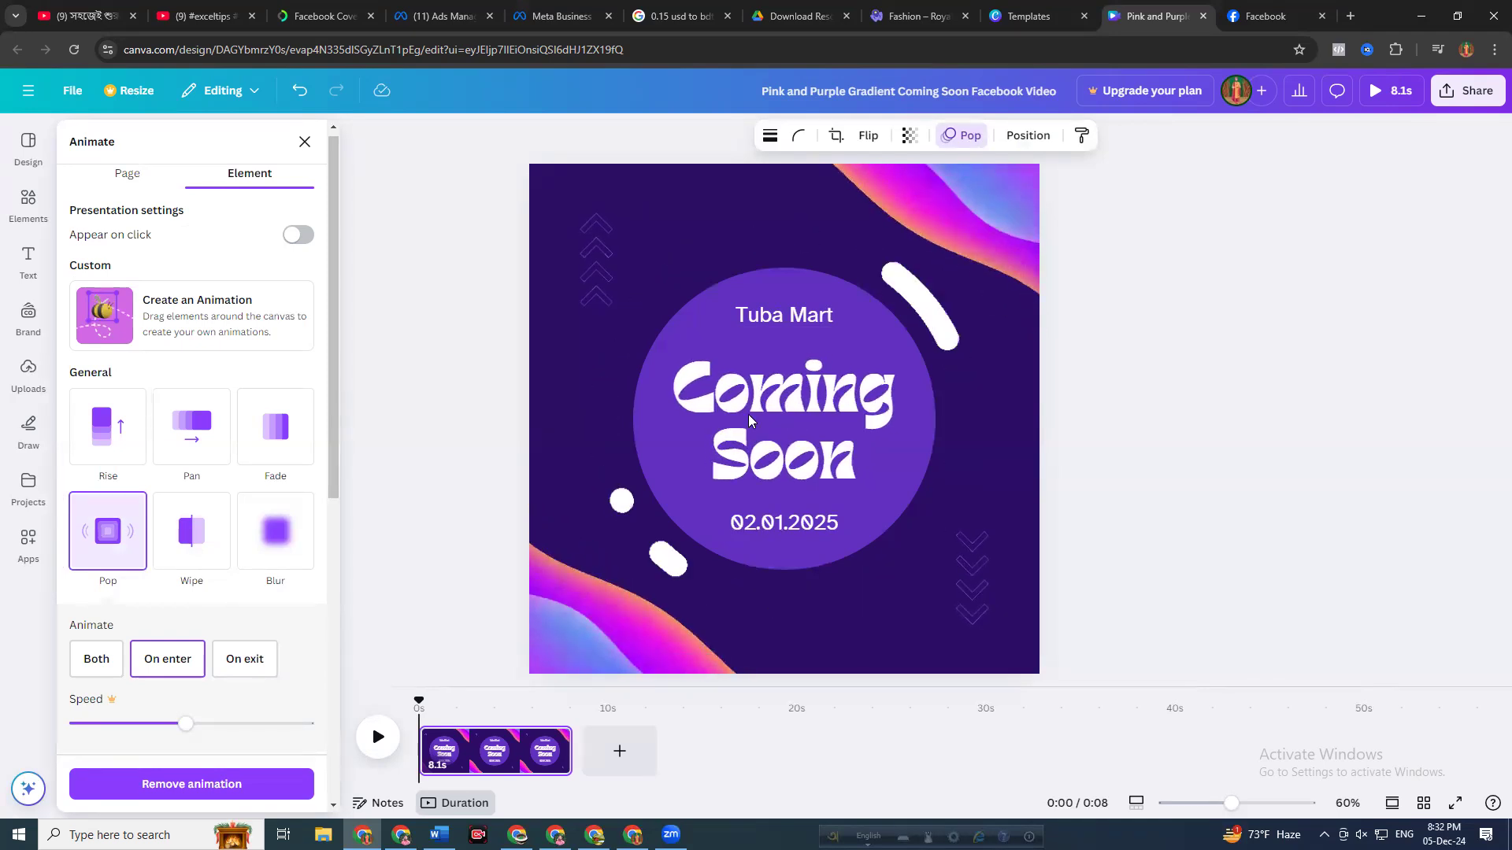
pyautogui.click(196, 549)
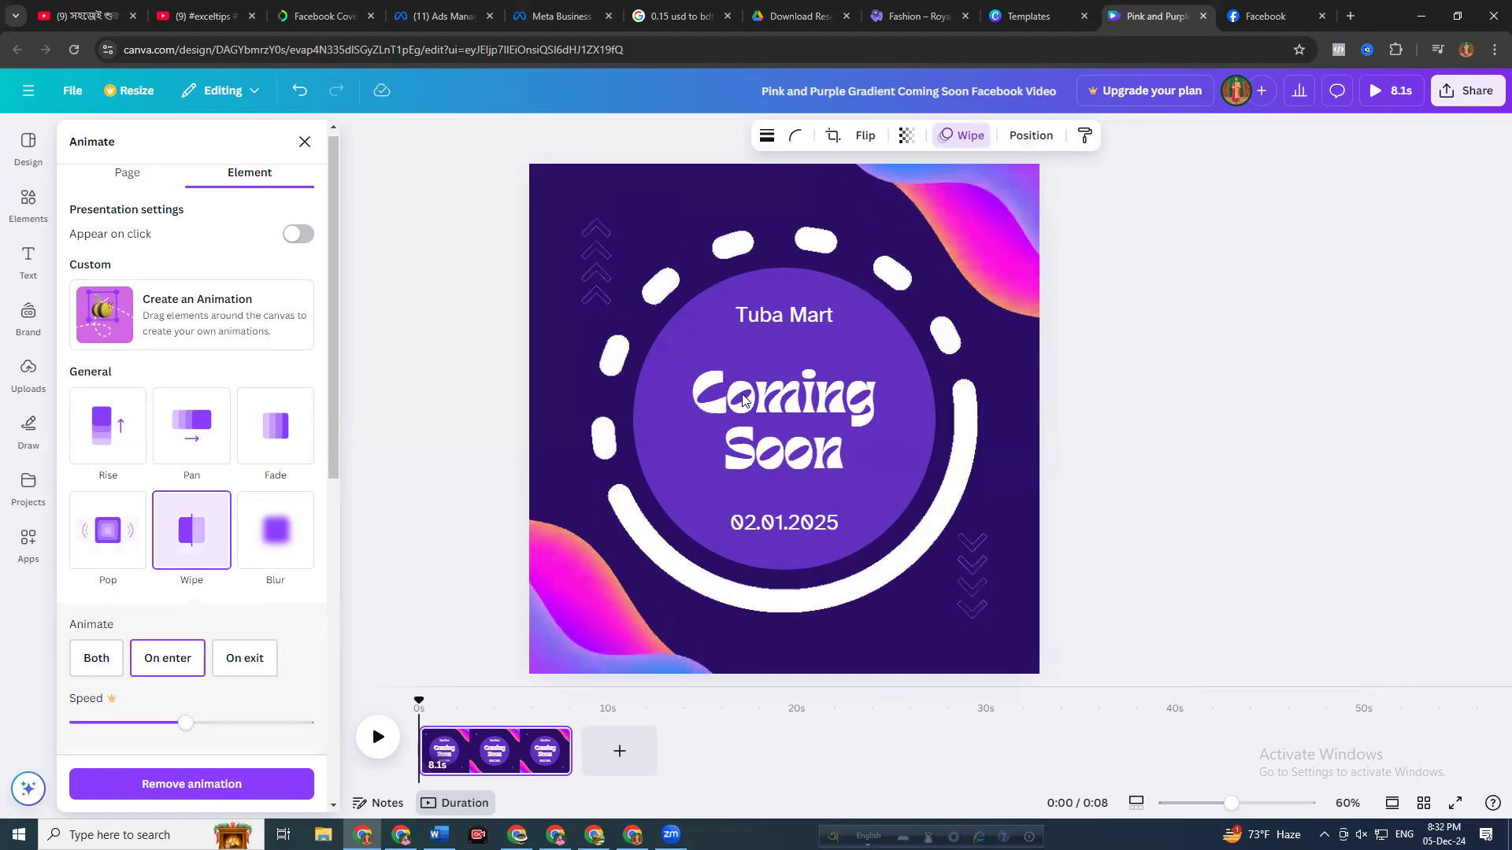
pyautogui.click(211, 447)
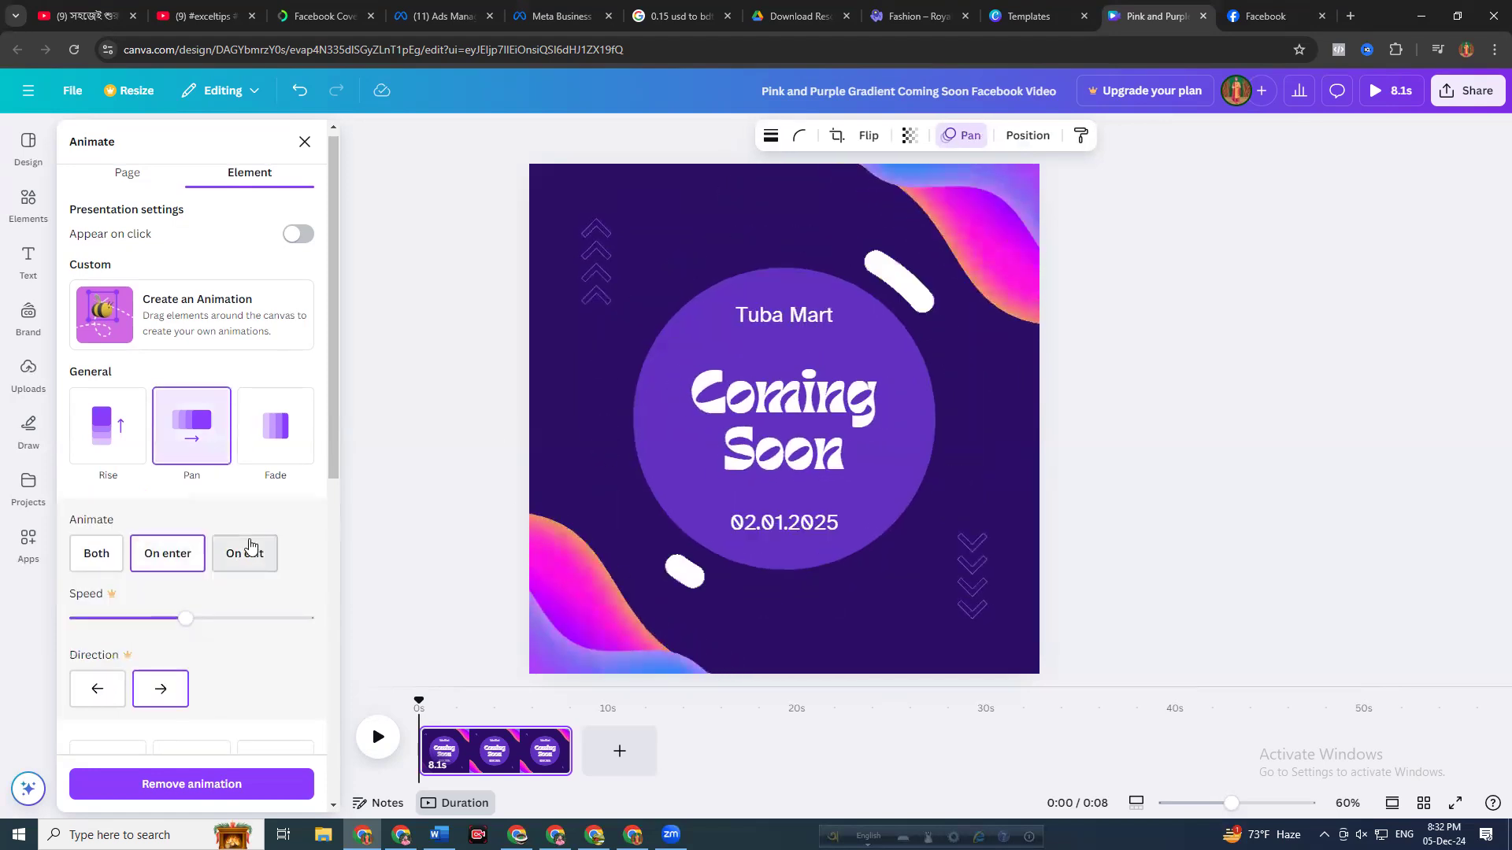
pyautogui.scroll(-3, 243, 544)
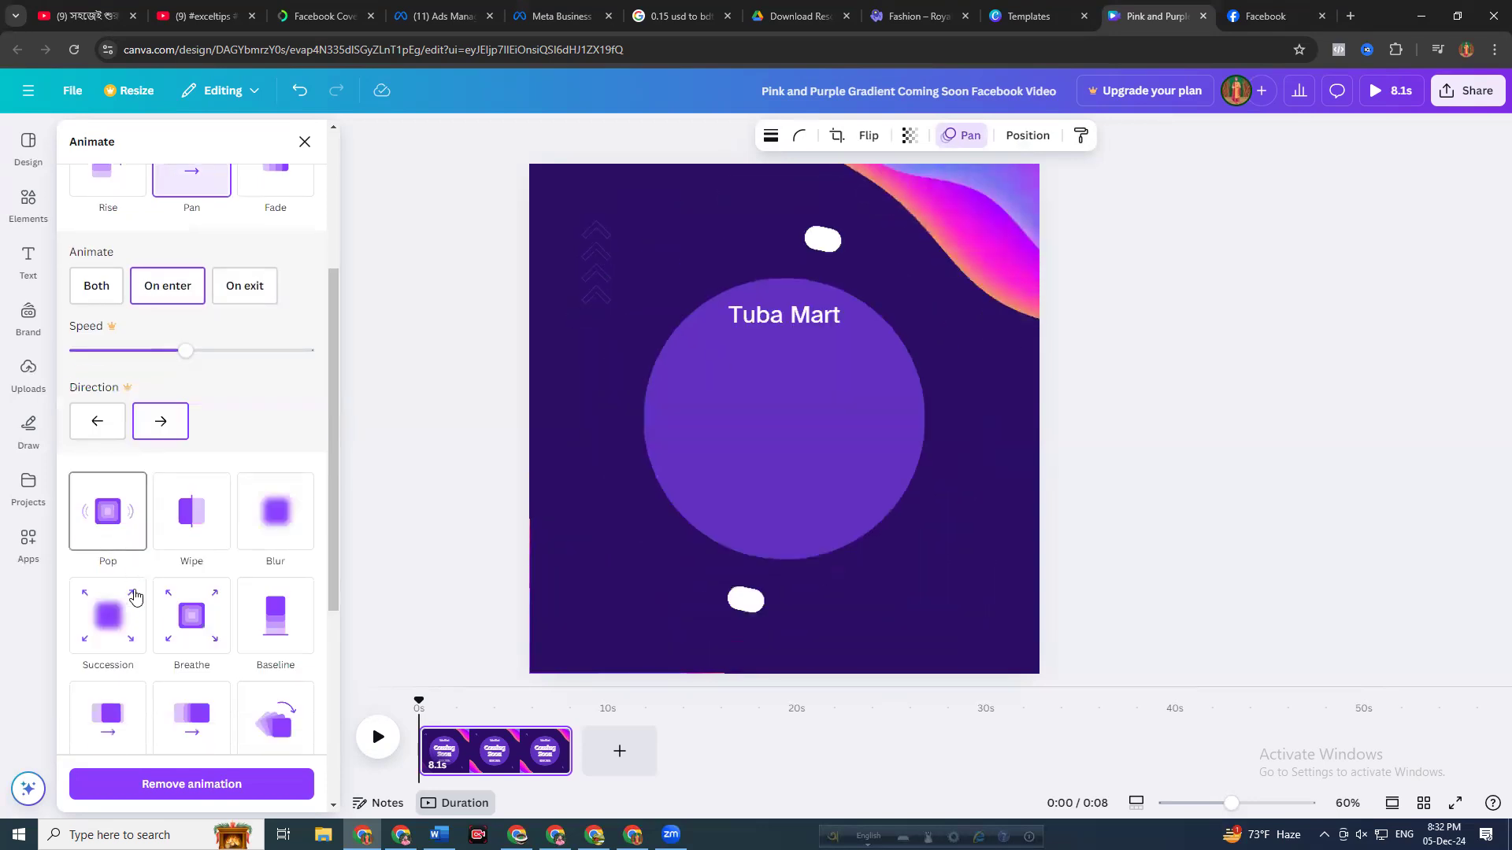
pyautogui.scroll(-4, 109, 552)
pyautogui.click(110, 542)
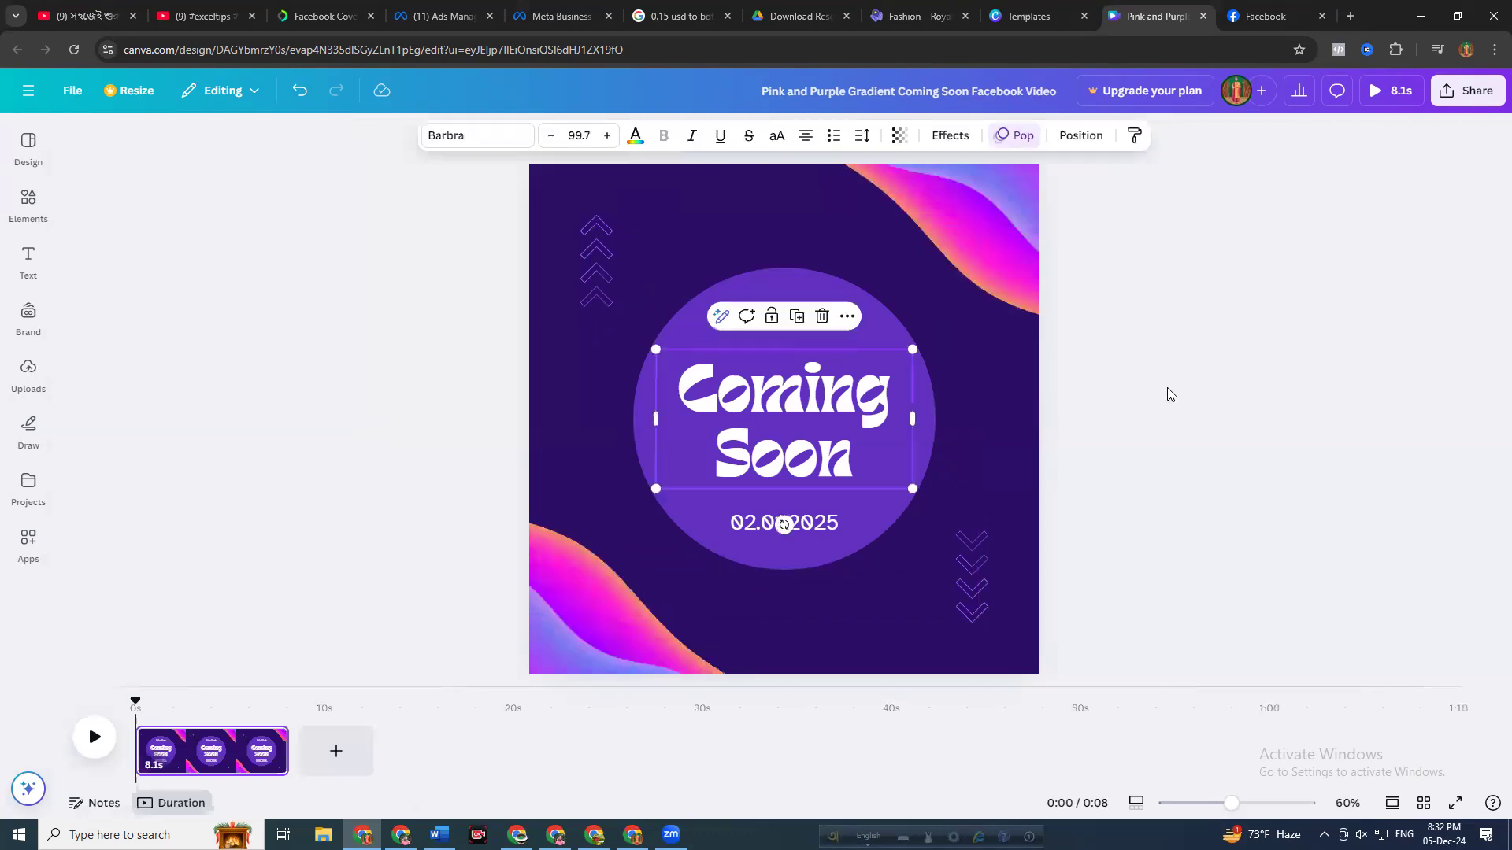
# Look at the animation choices for the Coming Soon heading and close them without changing anything
pyautogui.click(1094, 447)
pyautogui.click(863, 418)
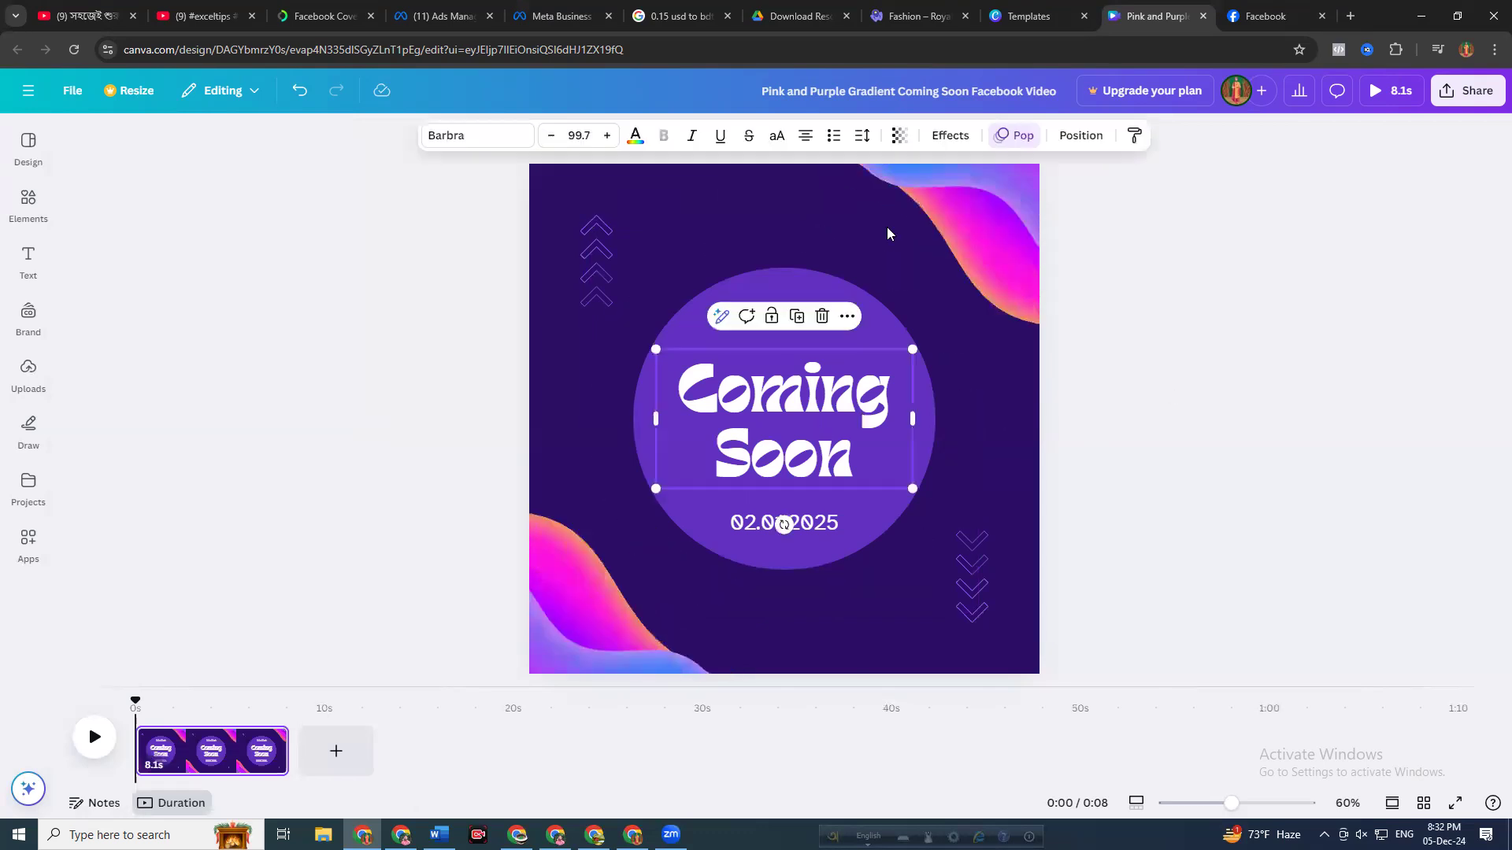
pyautogui.click(1014, 135)
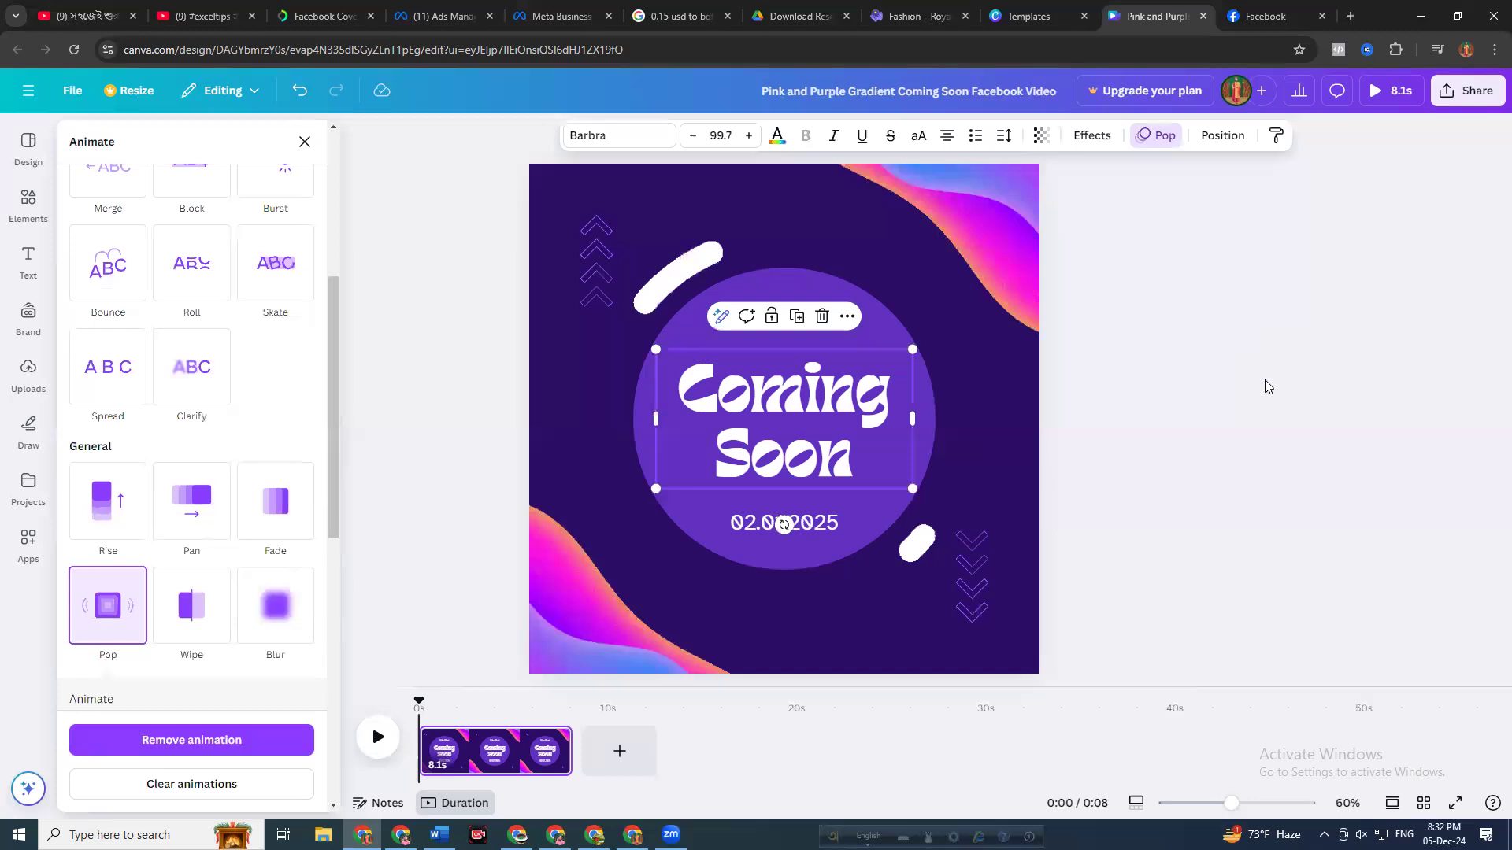
pyautogui.press('Escape')
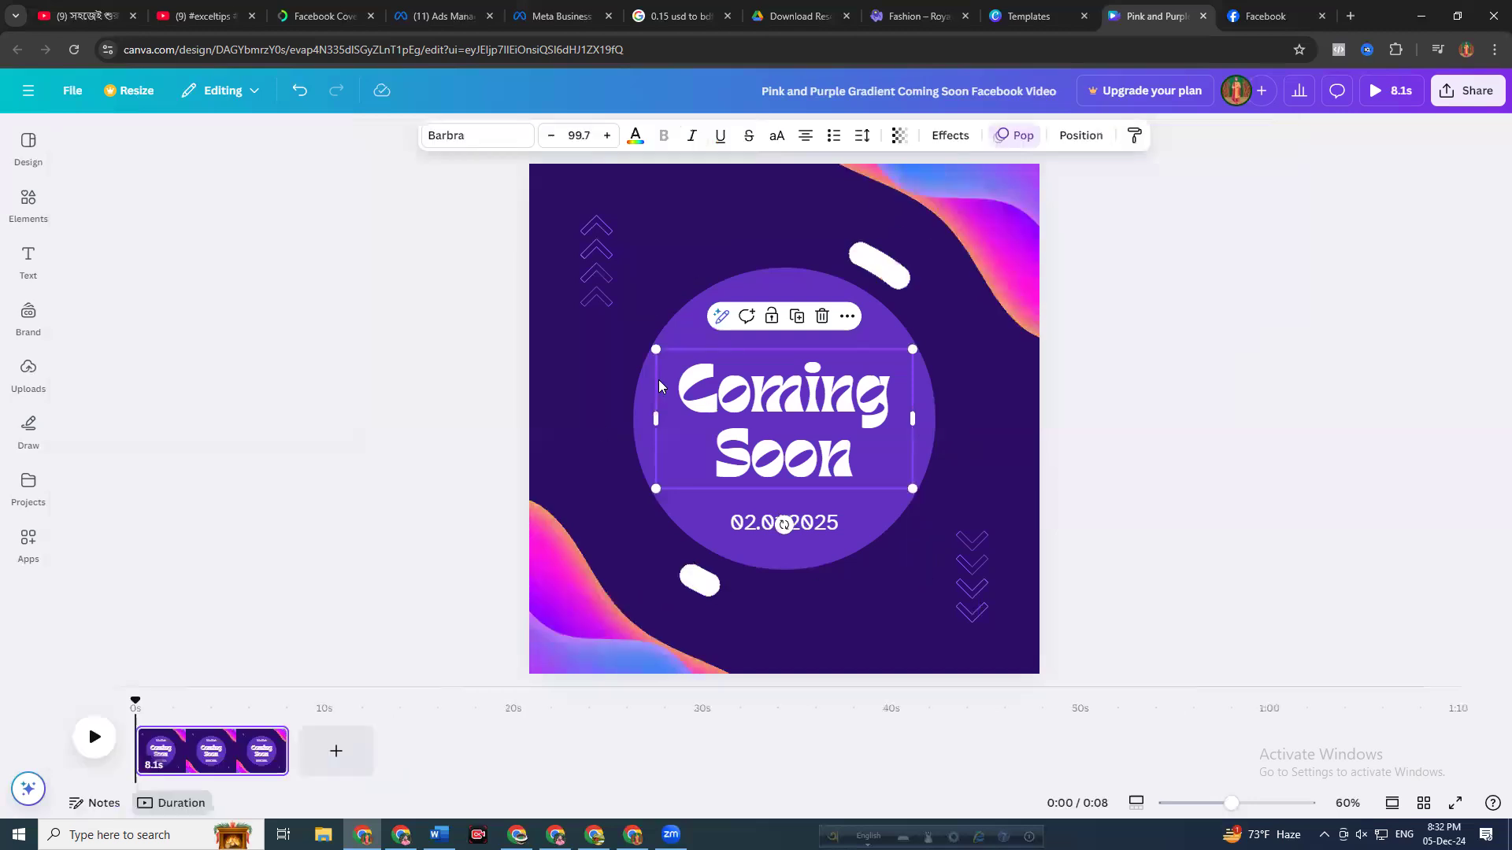
# Pick out the white ring's layer in the list of layers and look at the actions available for it
pyautogui.click(602, 425)
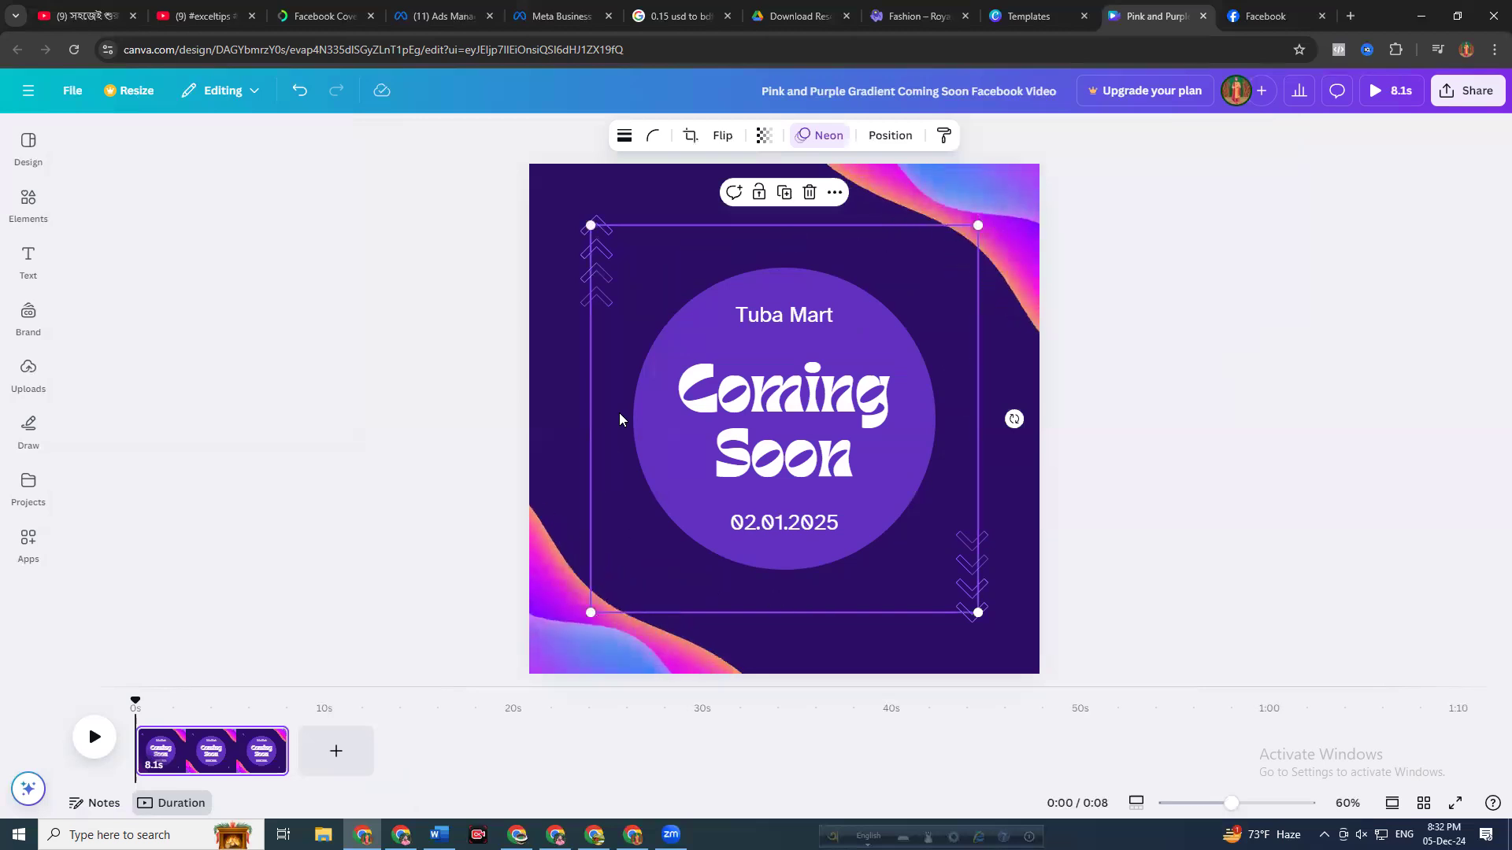
pyautogui.hotkey('alt', '1')
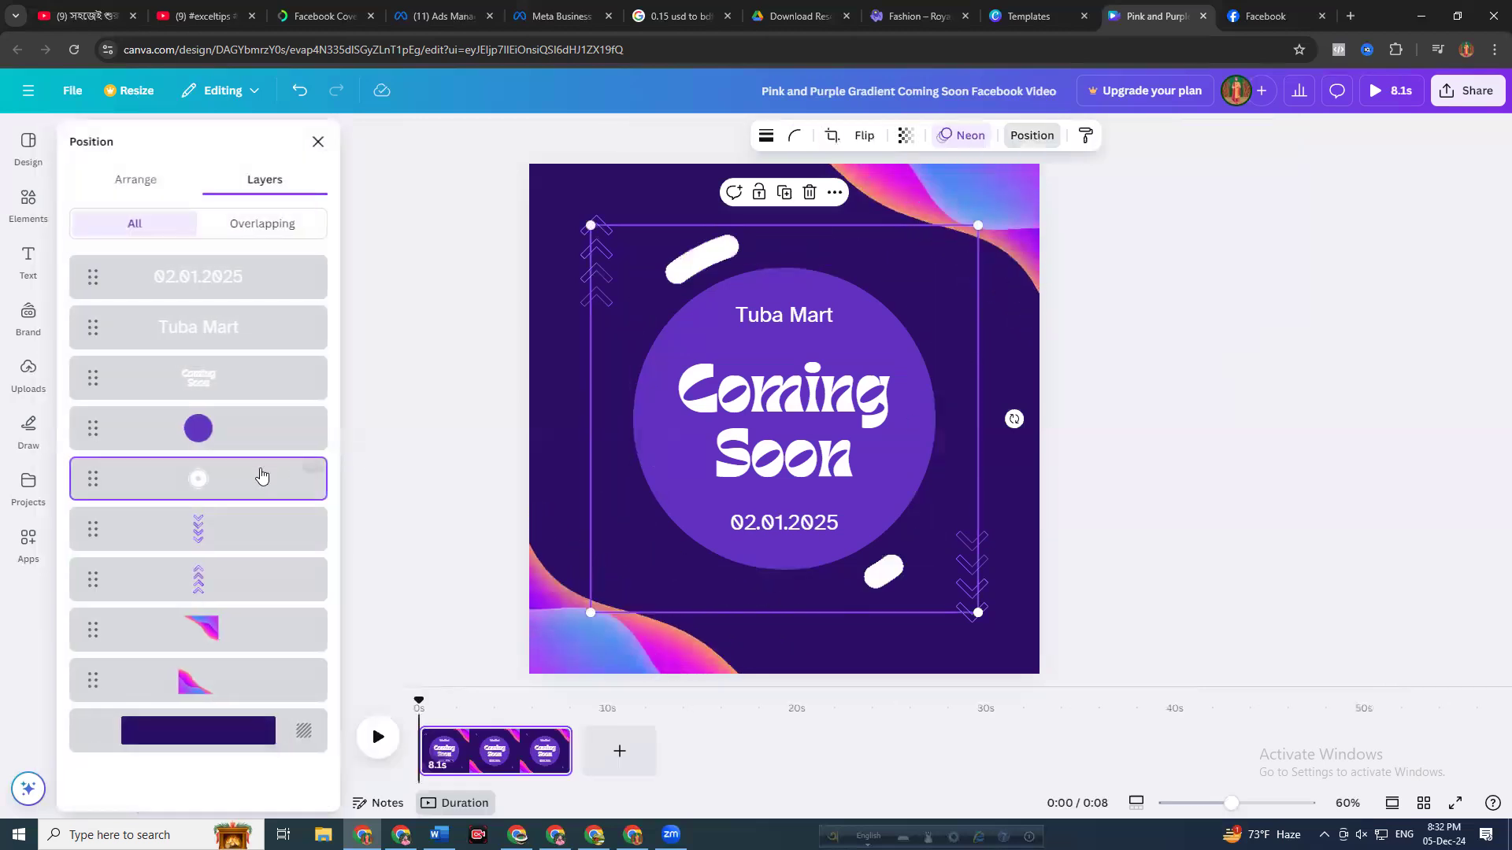
pyautogui.moveTo(218, 485)
pyautogui.mouseDown()
pyautogui.moveTo(215, 449)
pyautogui.moveTo(221, 483)
pyautogui.mouseUp()
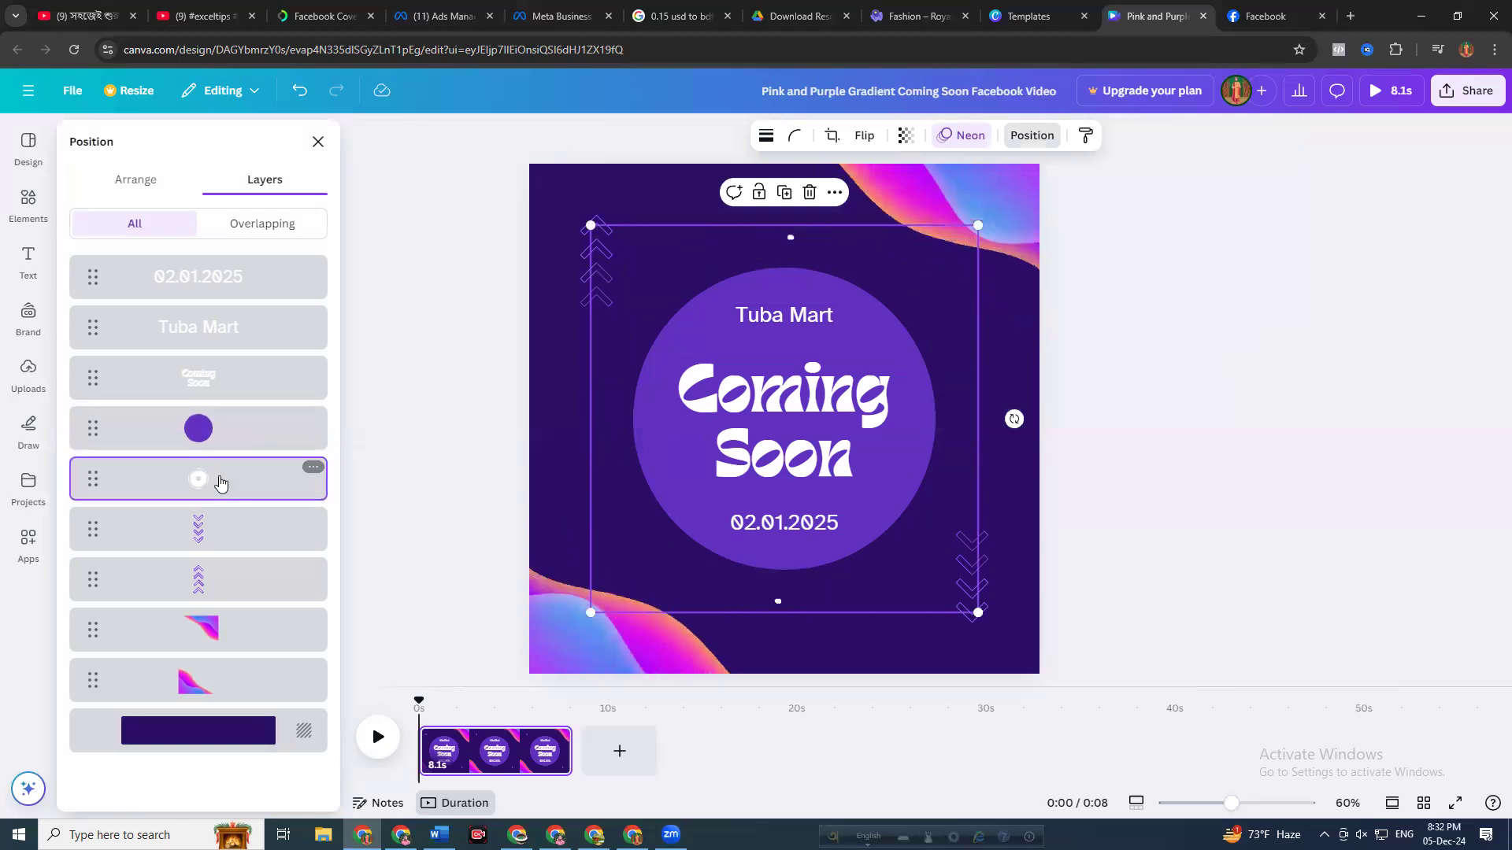
pyautogui.rightClick(220, 483)
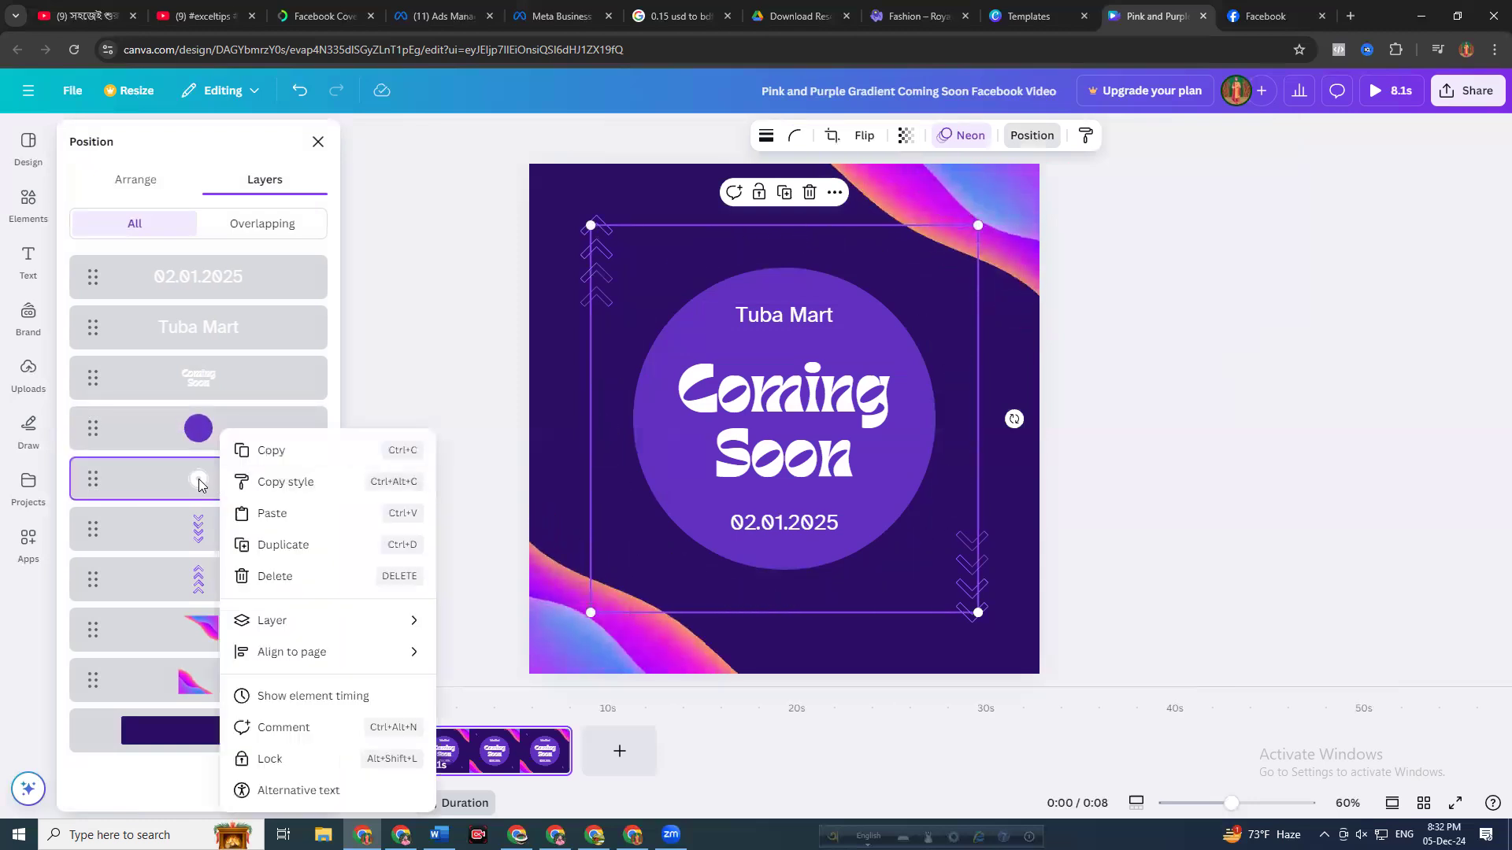
pyautogui.click(199, 484)
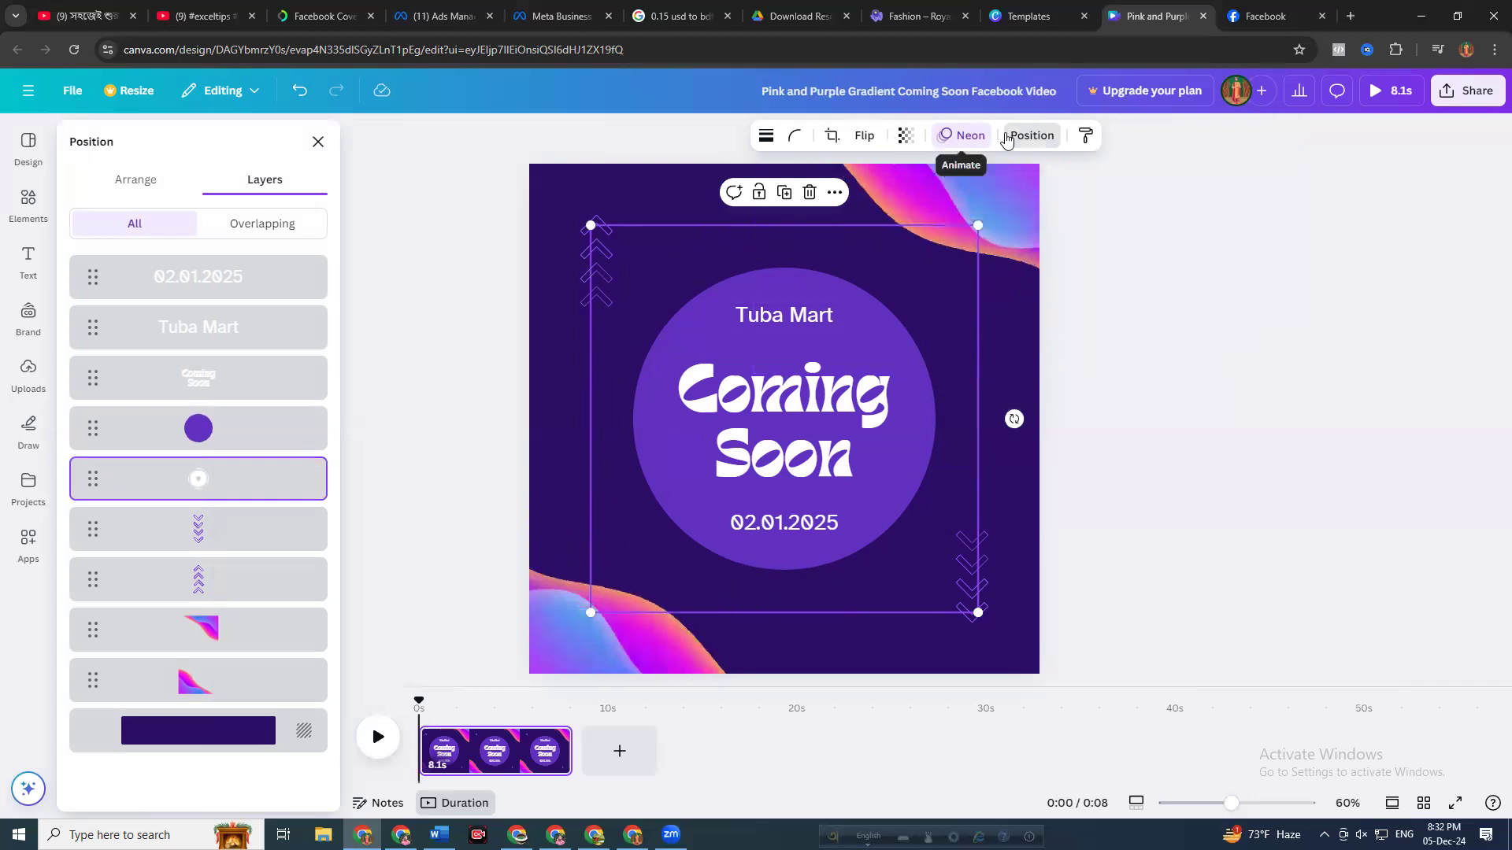
# Review the white ring's animation options and raise its transparency to about 78
pyautogui.click(954, 137)
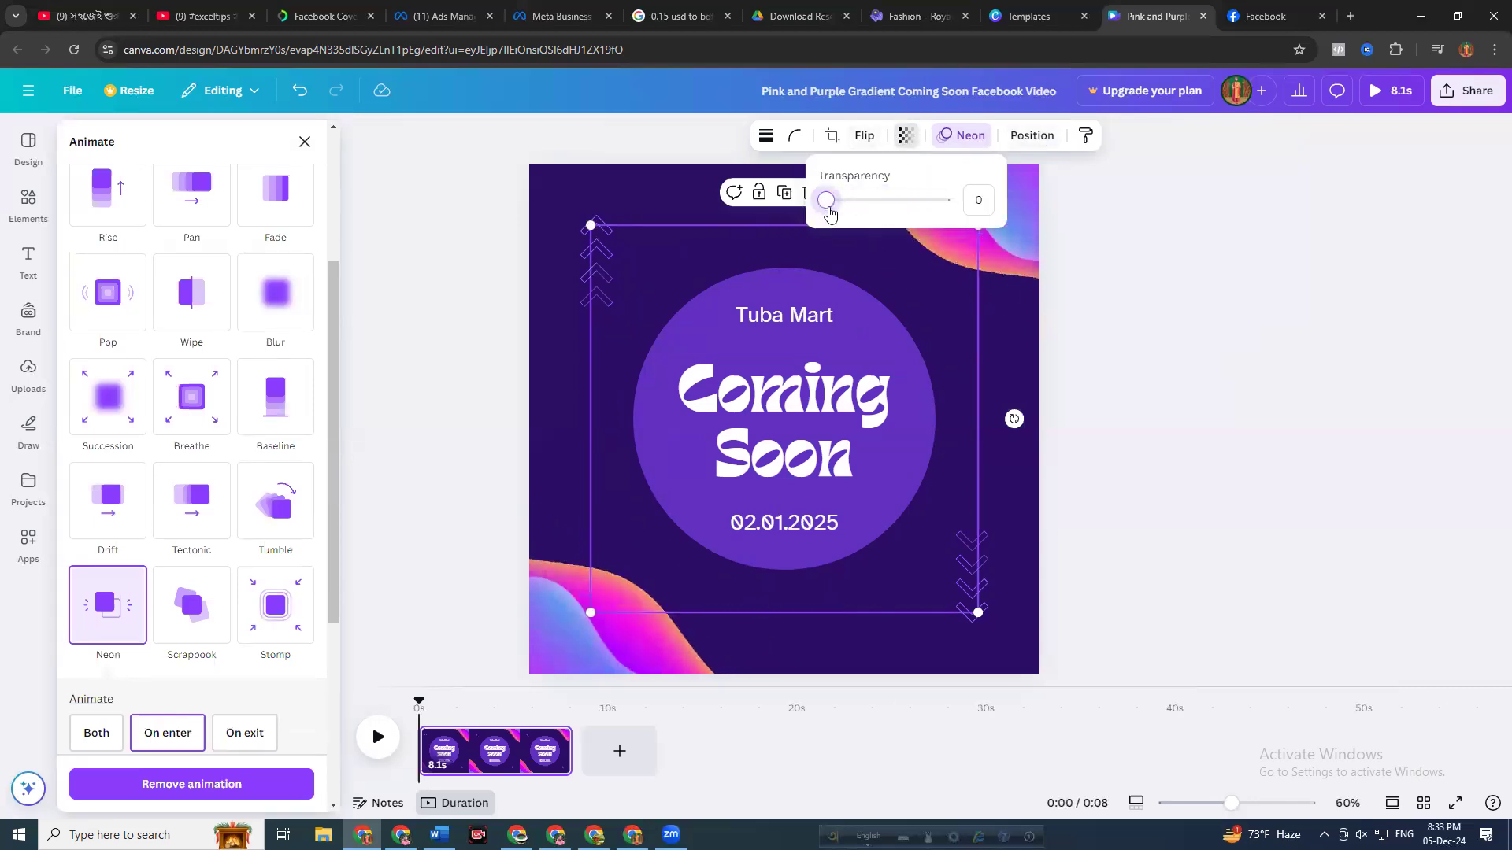
pyautogui.moveTo(858, 216); pyautogui.dragTo(858, 218)
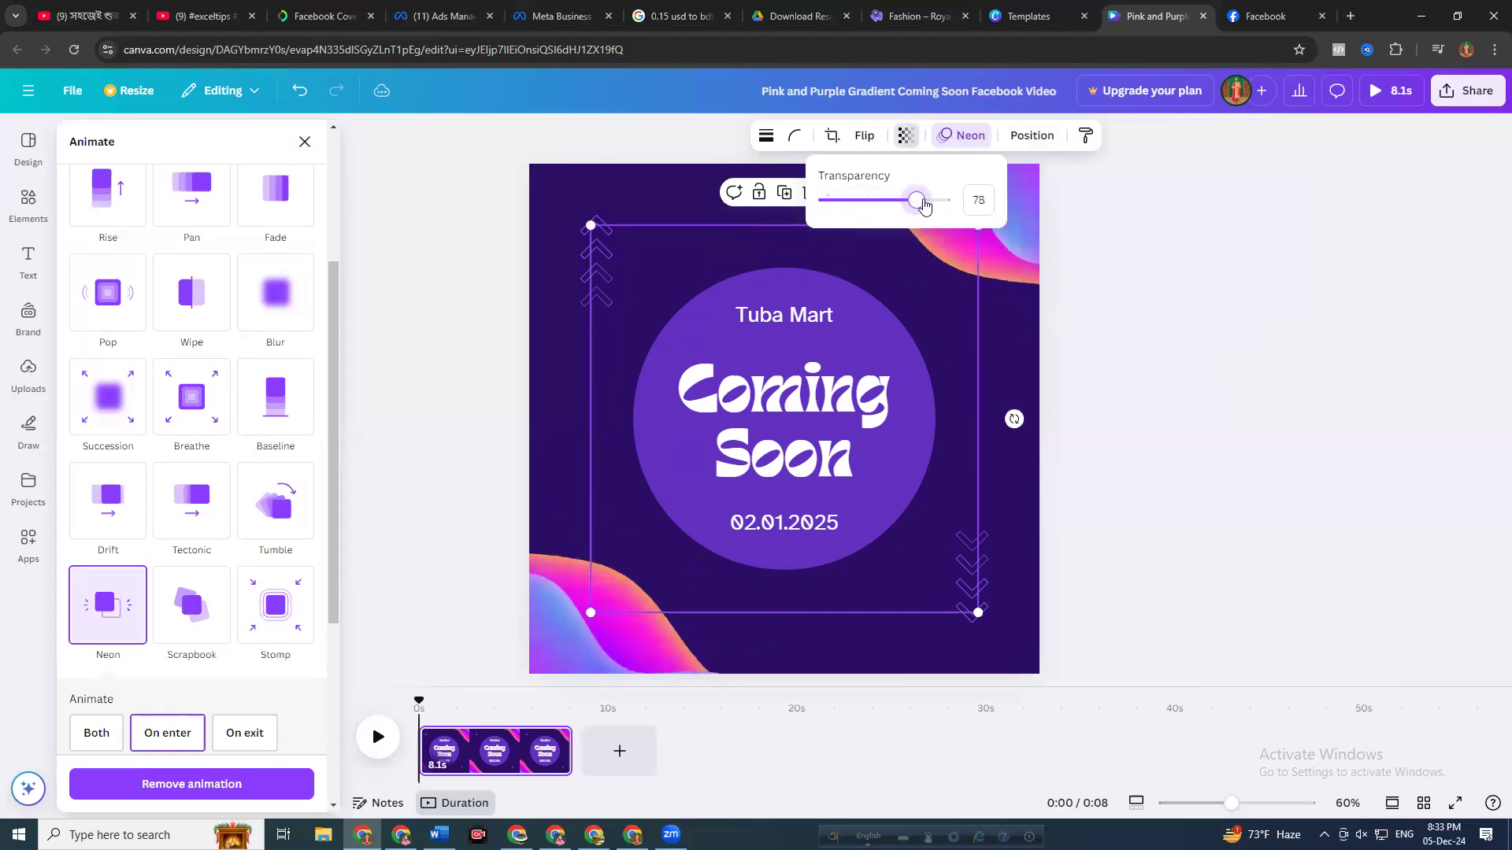
pyautogui.click(969, 139)
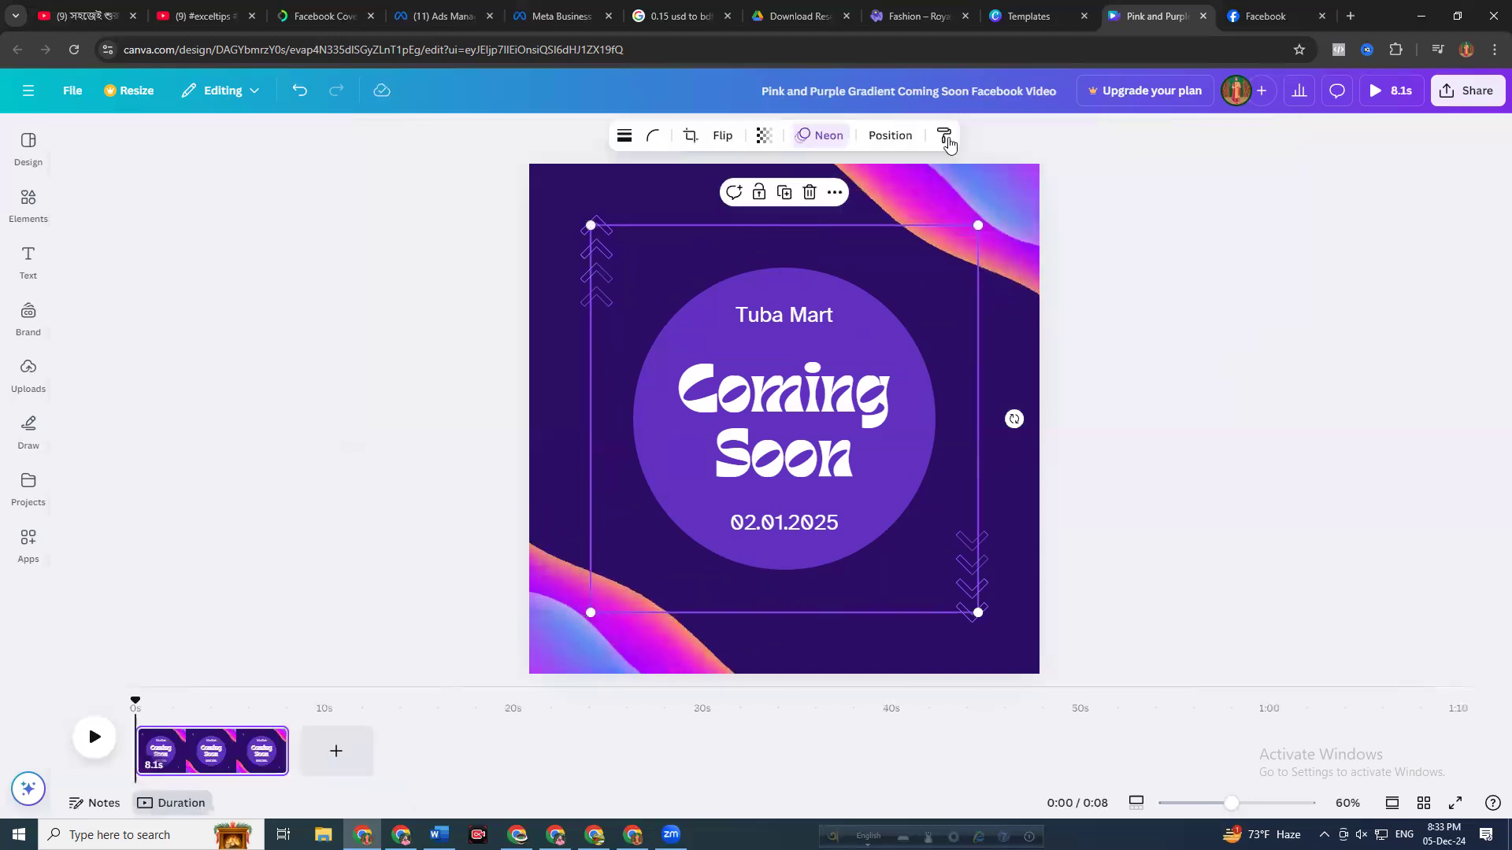
# Remove the Neon animation from the white ring around the purple circle
pyautogui.click(821, 136)
pyautogui.scroll(3, 223, 441)
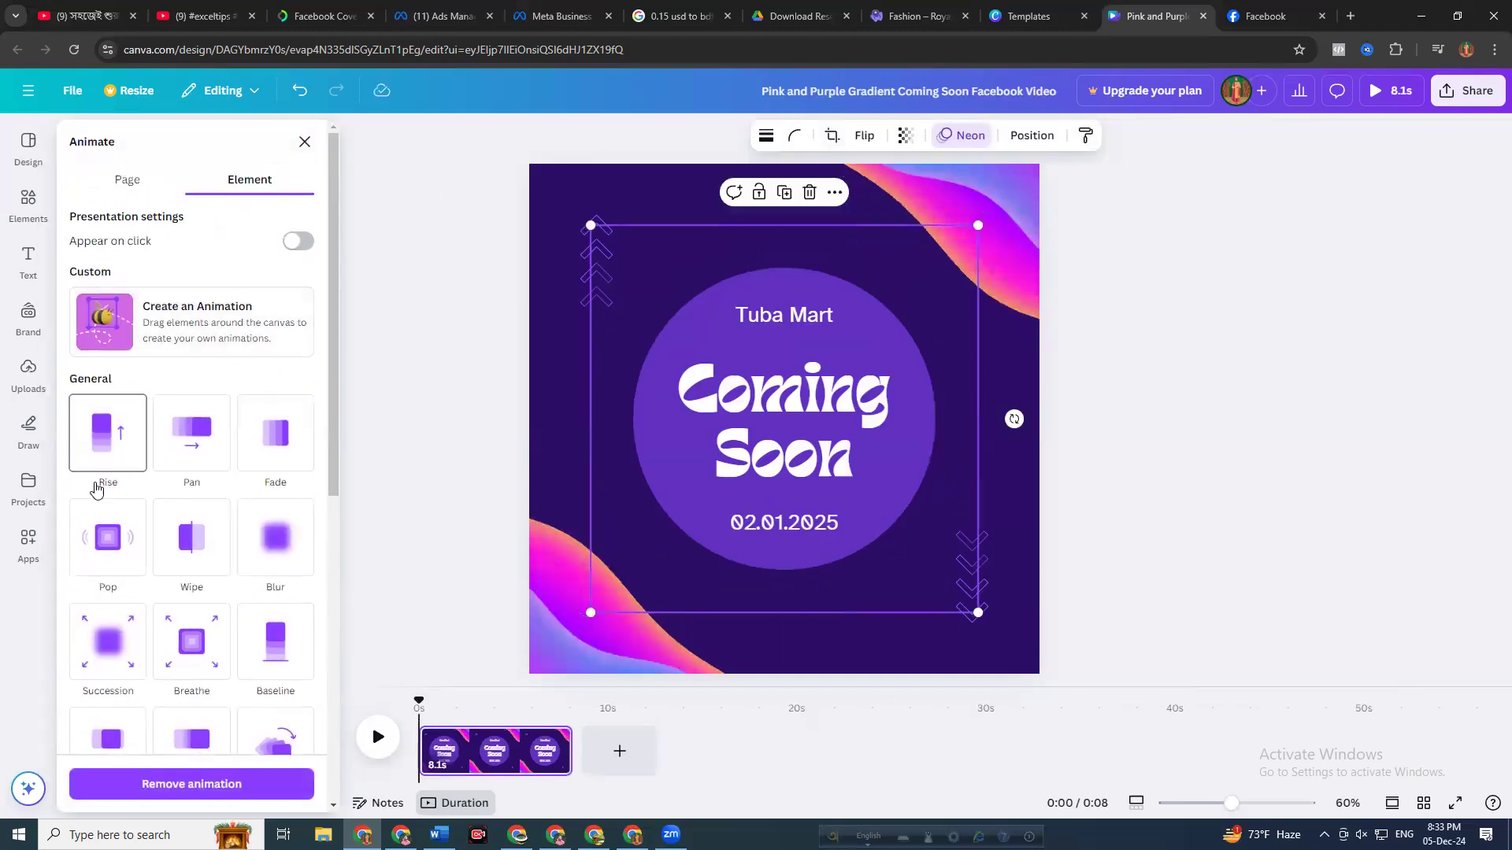
pyautogui.scroll(-6, 96, 489)
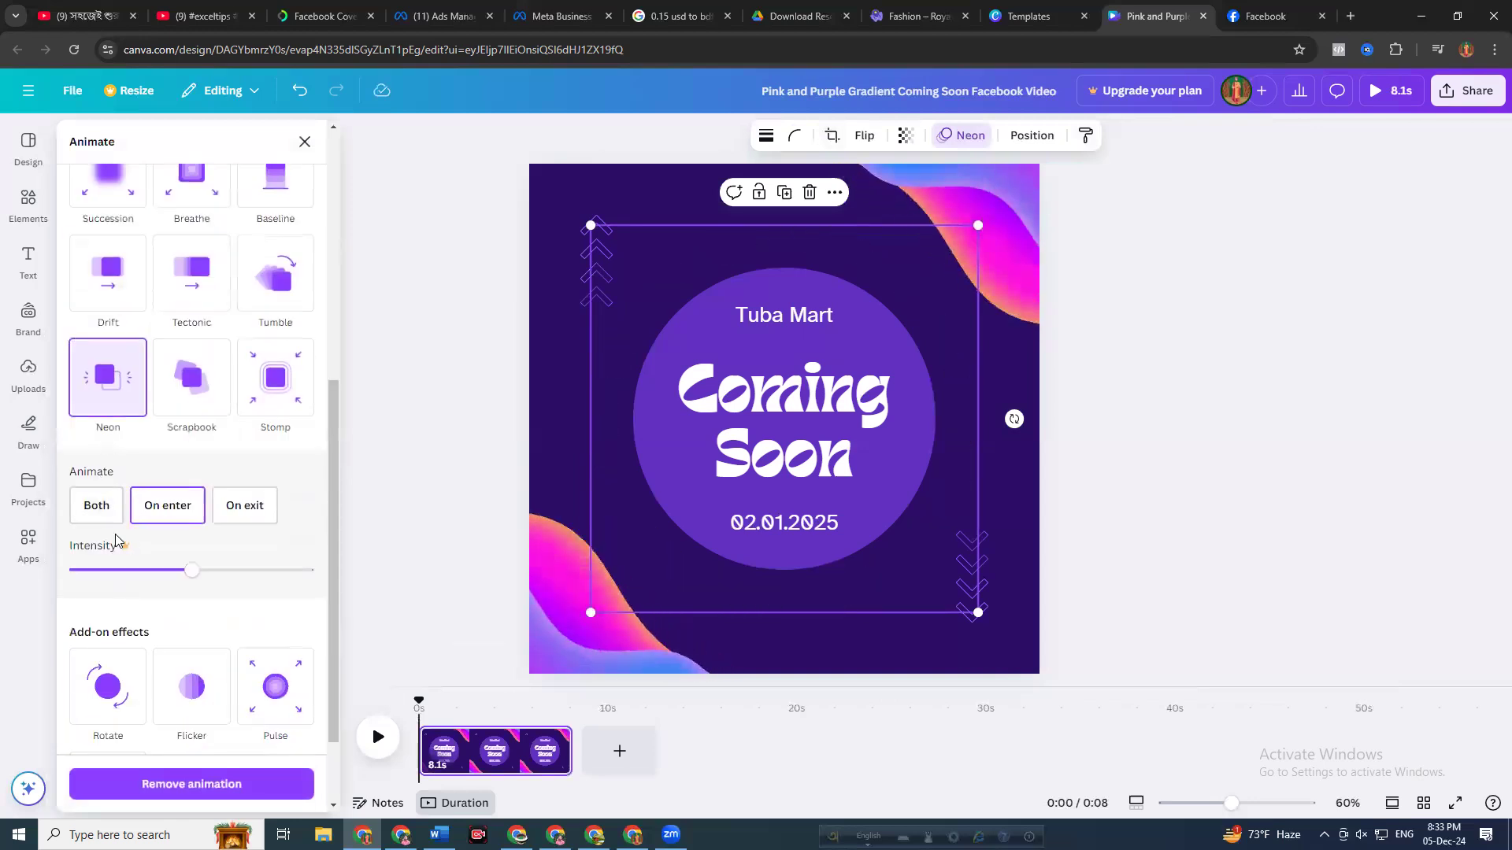
pyautogui.scroll(-2, 116, 540)
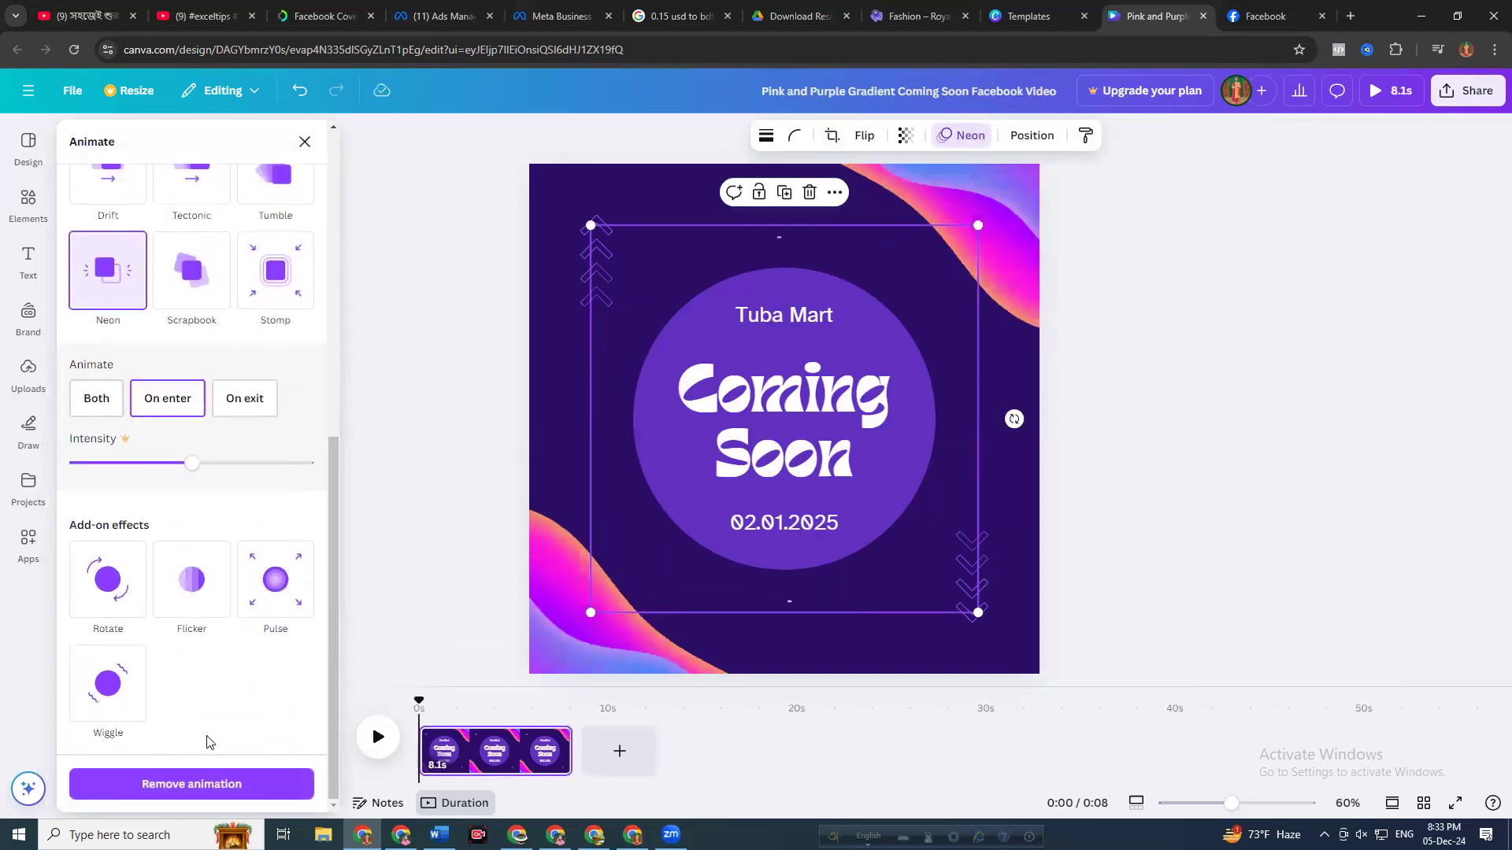
pyautogui.click(210, 784)
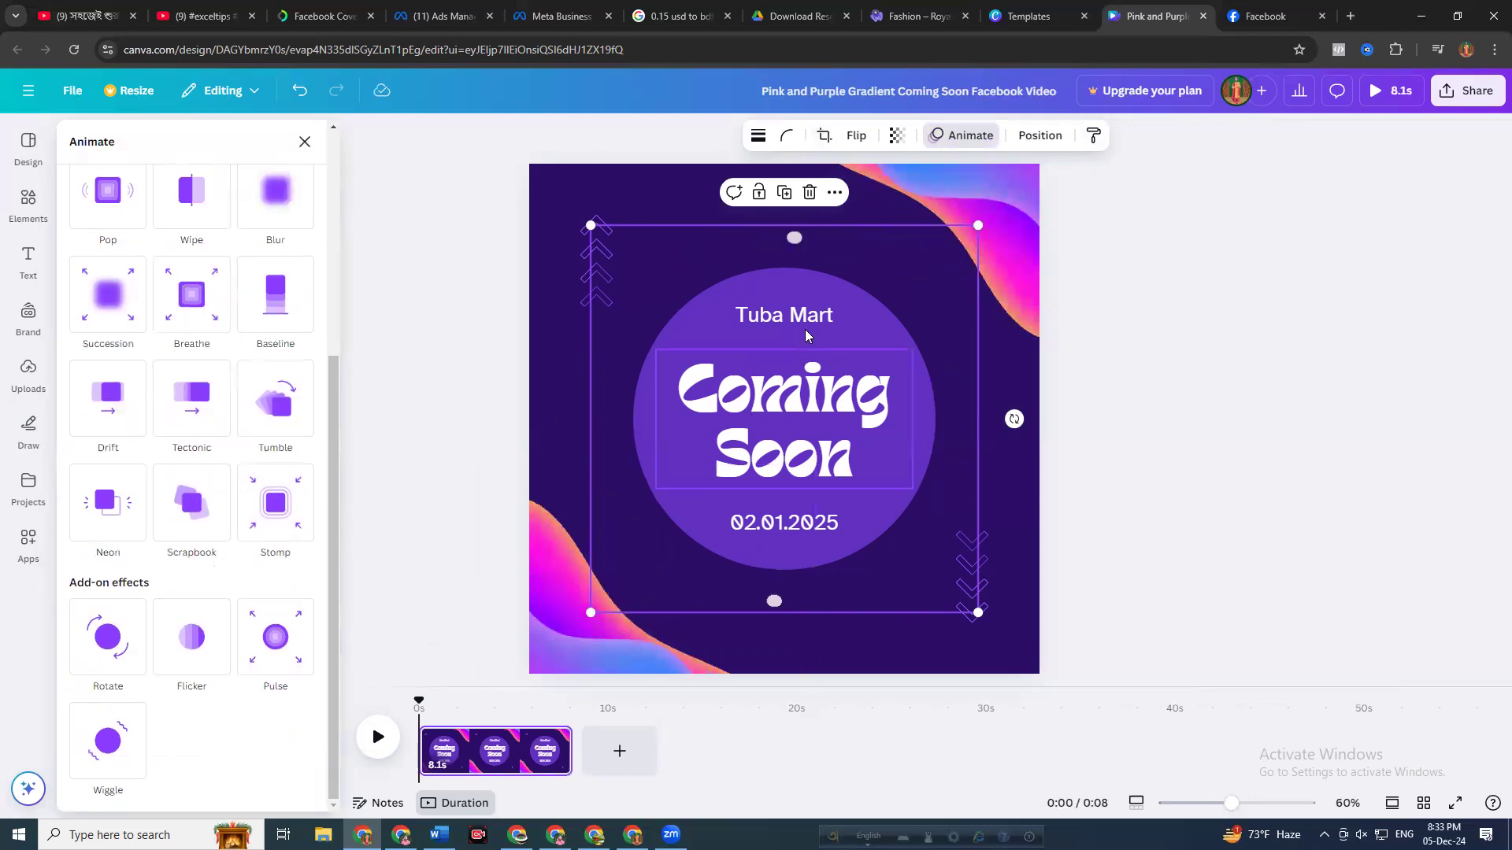
pyautogui.click(981, 139)
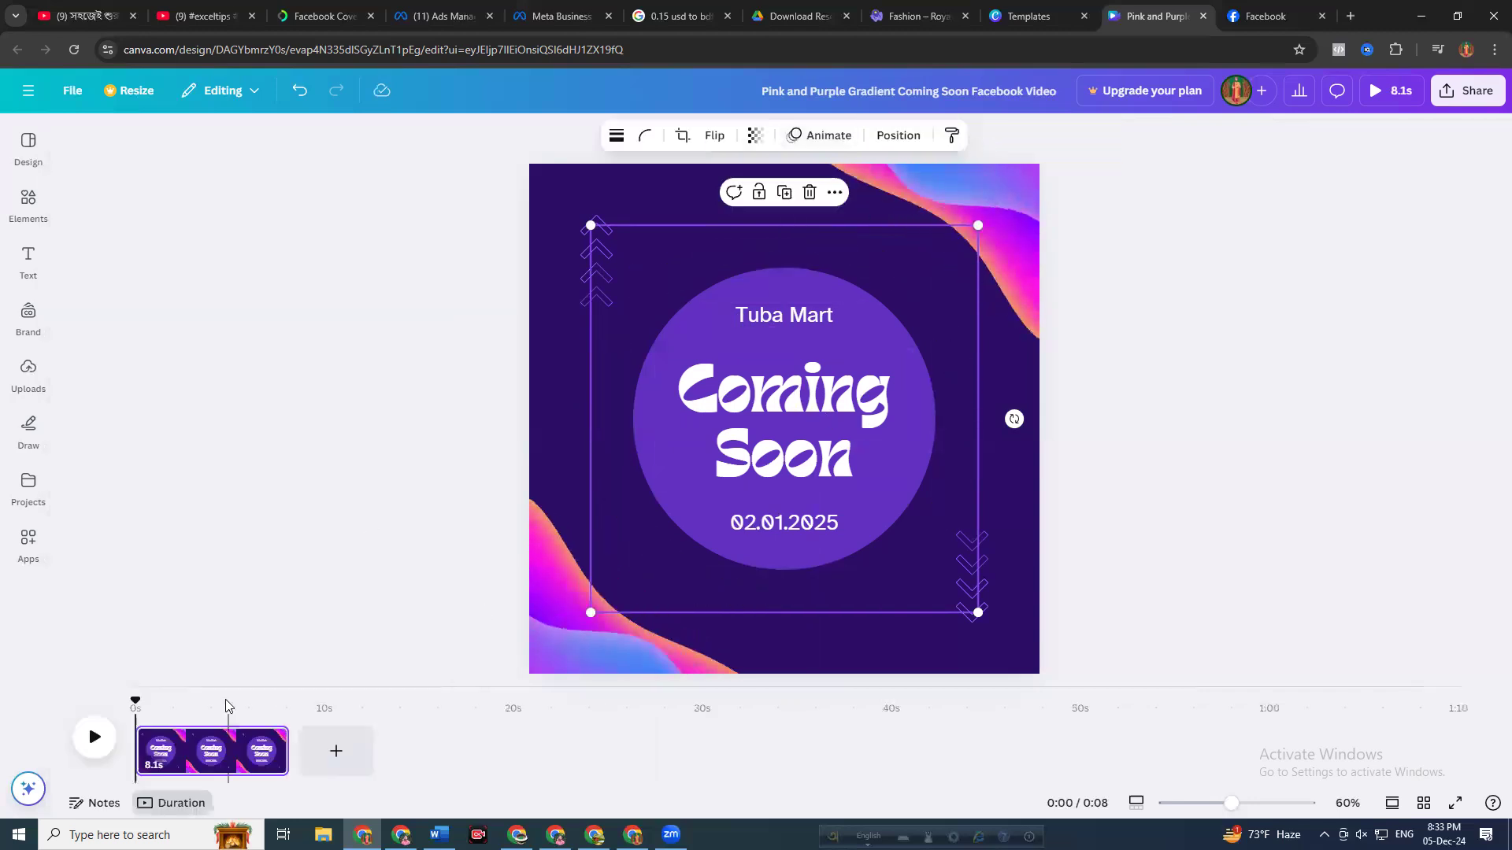
# Move the white ring's layer down to just above the background and delete the ring
pyautogui.hotkey('alt', '1')
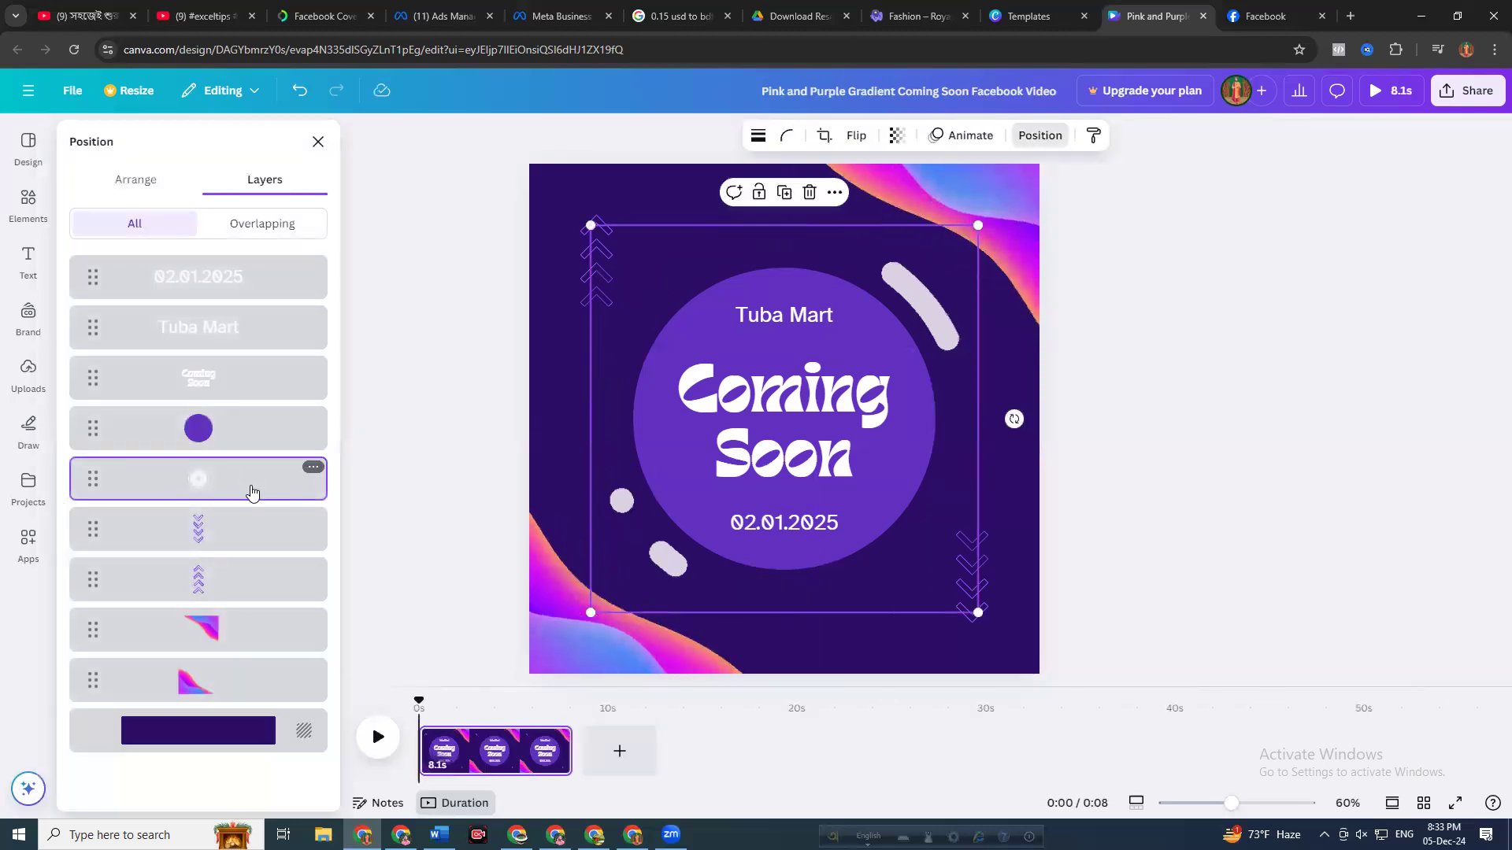
pyautogui.moveTo(268, 652); pyautogui.dragTo(278, 770)
pyautogui.moveTo(216, 482); pyautogui.dragTo(241, 692)
pyautogui.rightClick(241, 693)
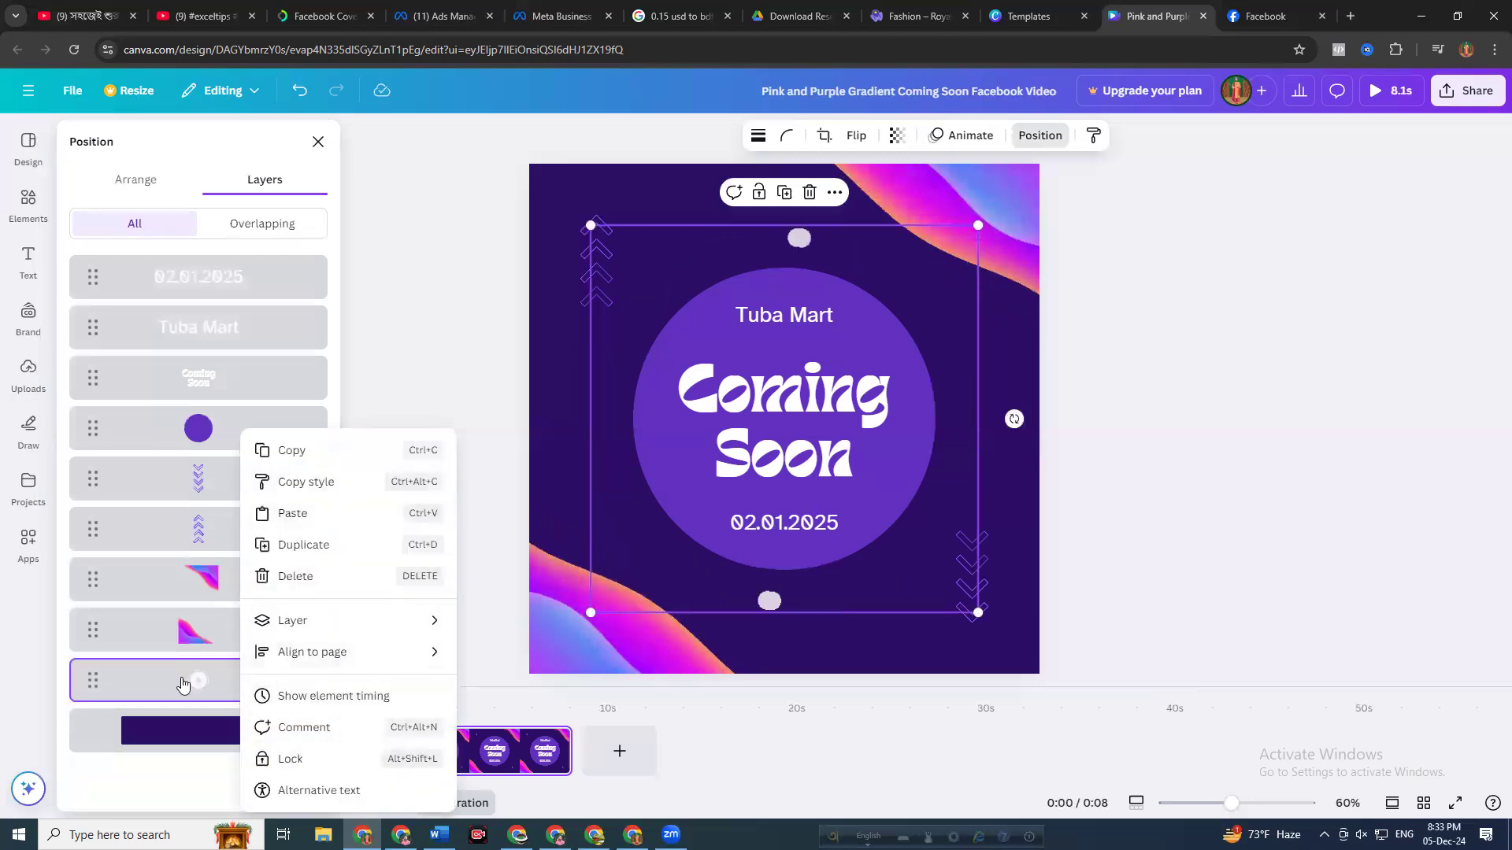
pyautogui.click(189, 678)
pyautogui.click(313, 673)
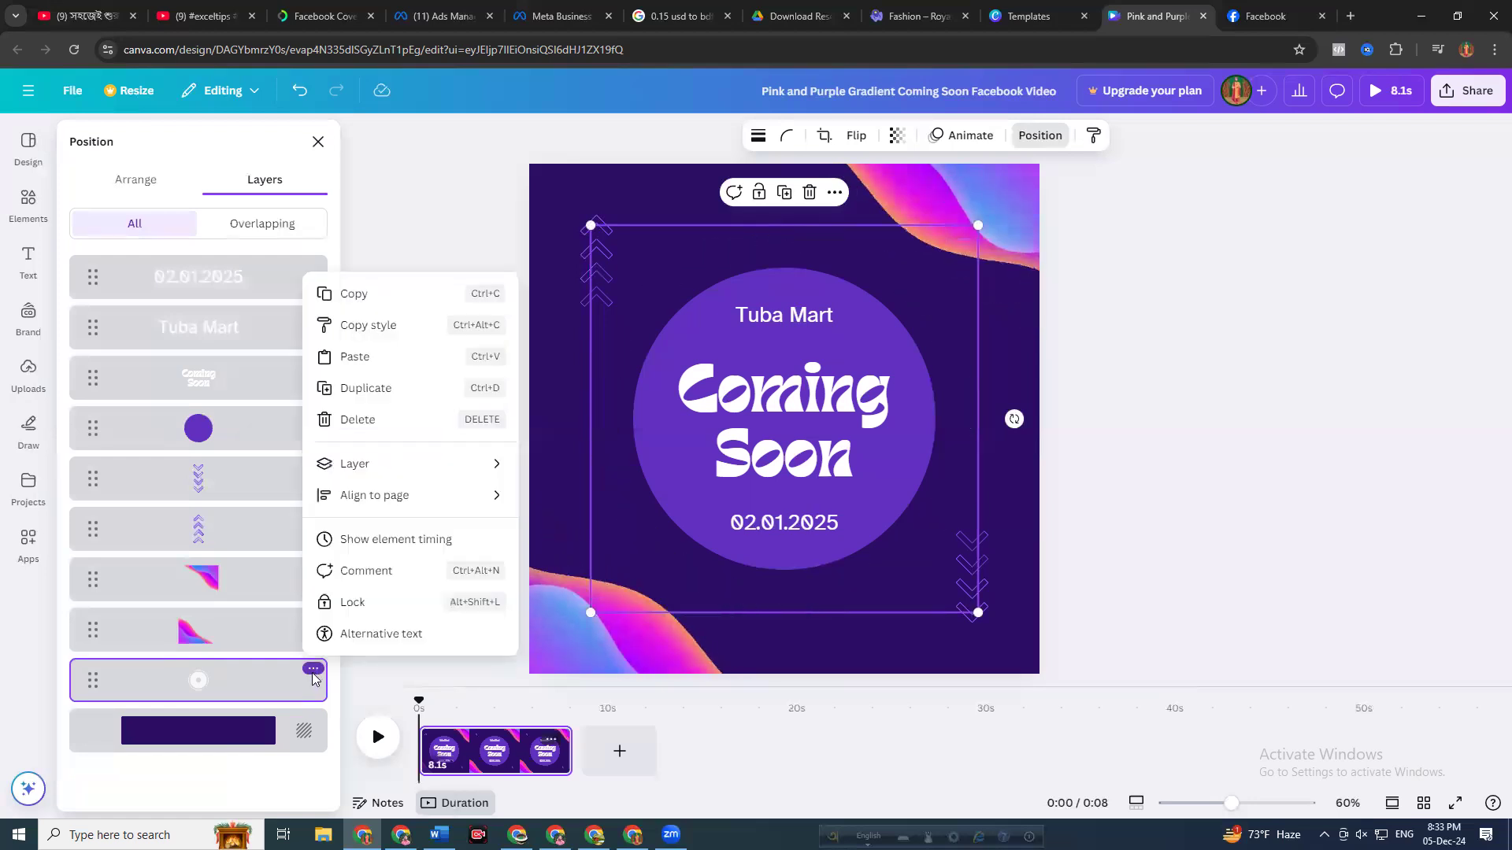
pyautogui.click(349, 419)
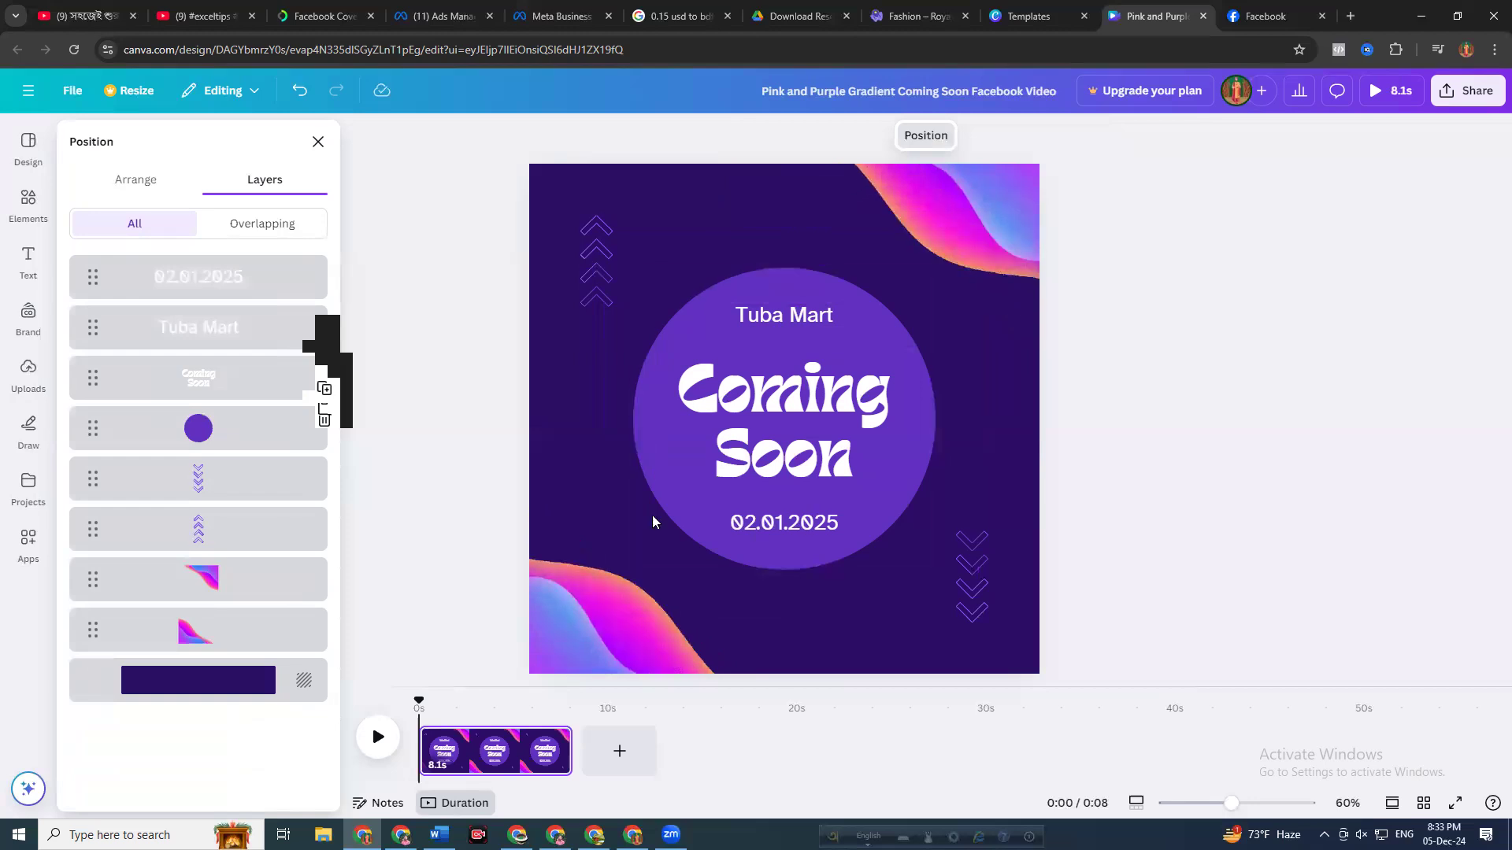
# Try the Breathe, Baseline, Fade and Pop animations on the lower-left gradient shape and return to Succession
pyautogui.click(561, 617)
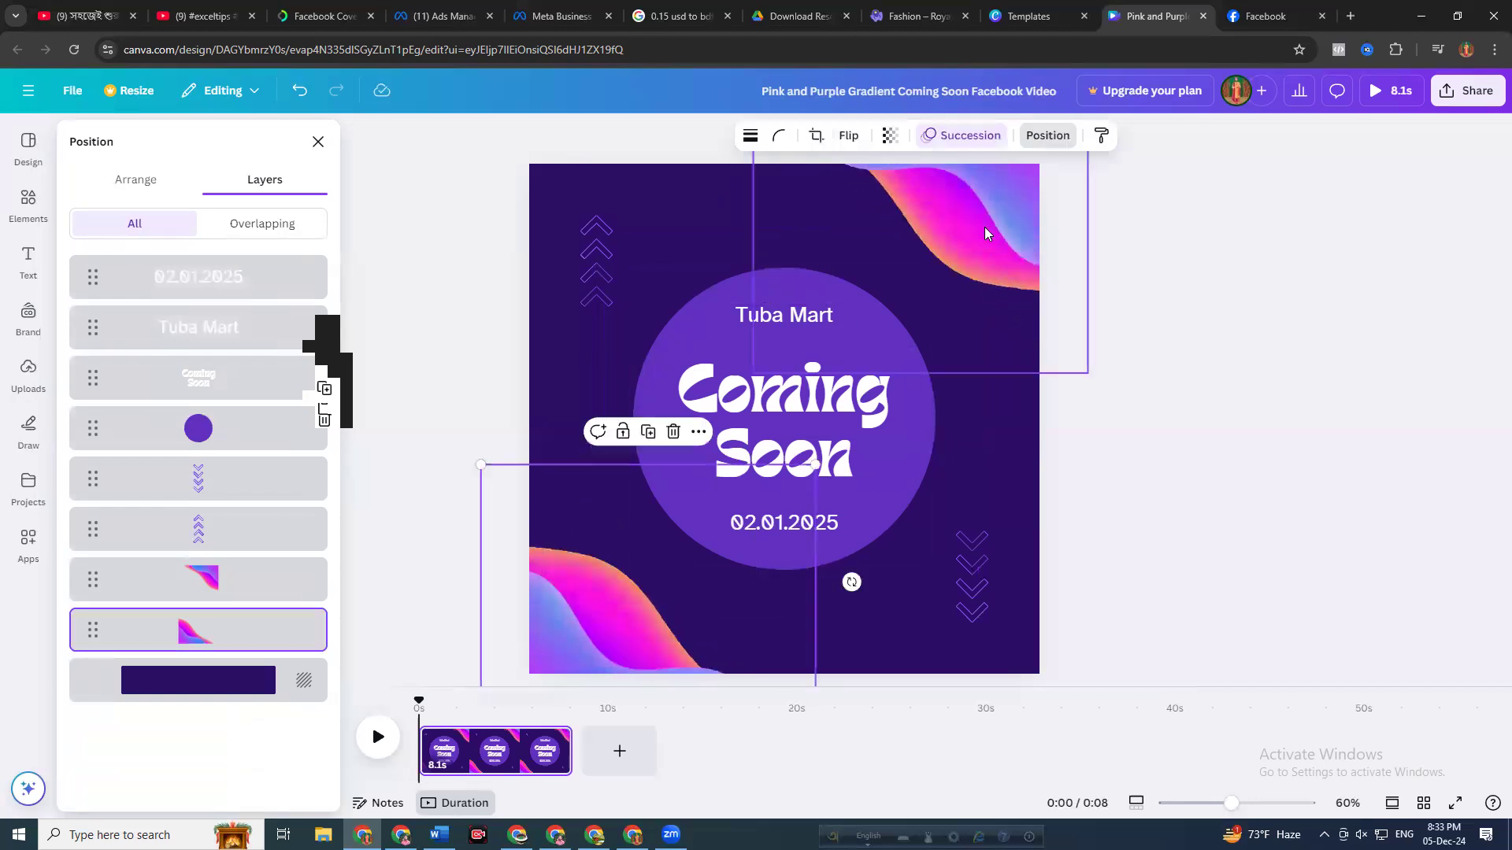
pyautogui.click(951, 267)
pyautogui.click(558, 608)
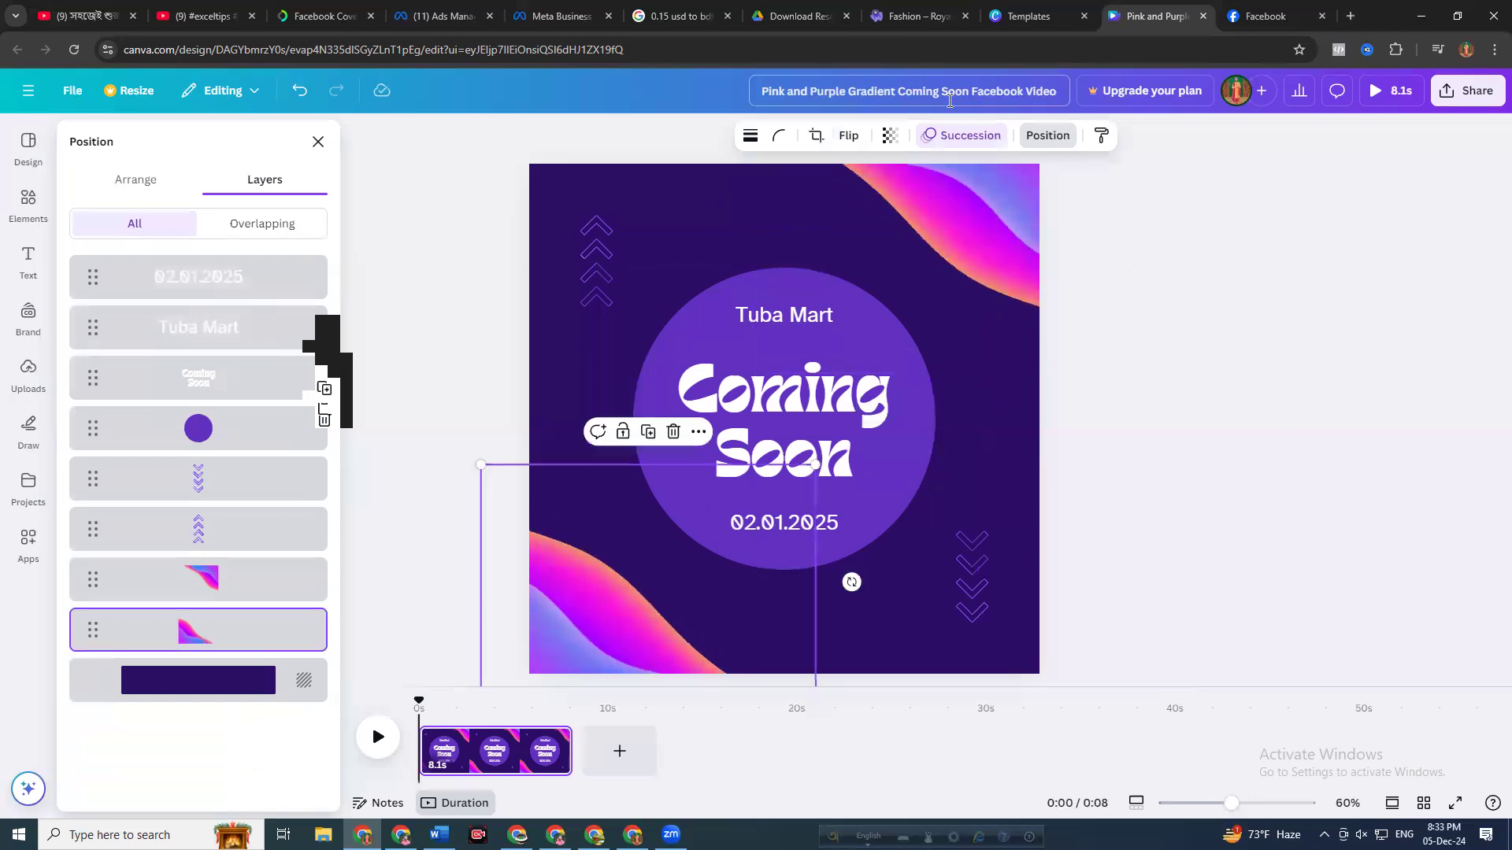
pyautogui.click(1047, 135)
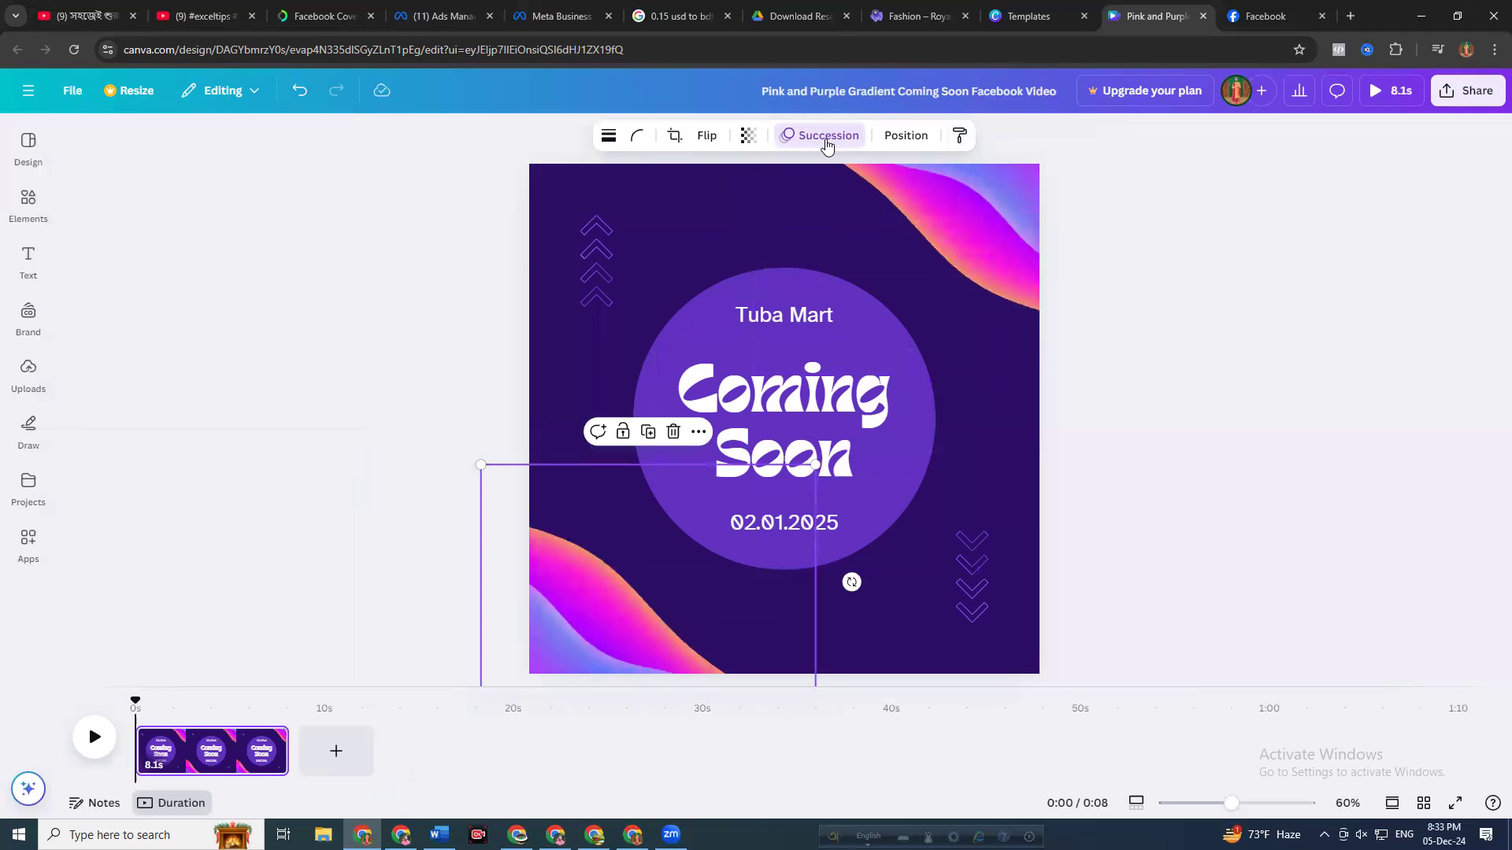
pyautogui.click(826, 141)
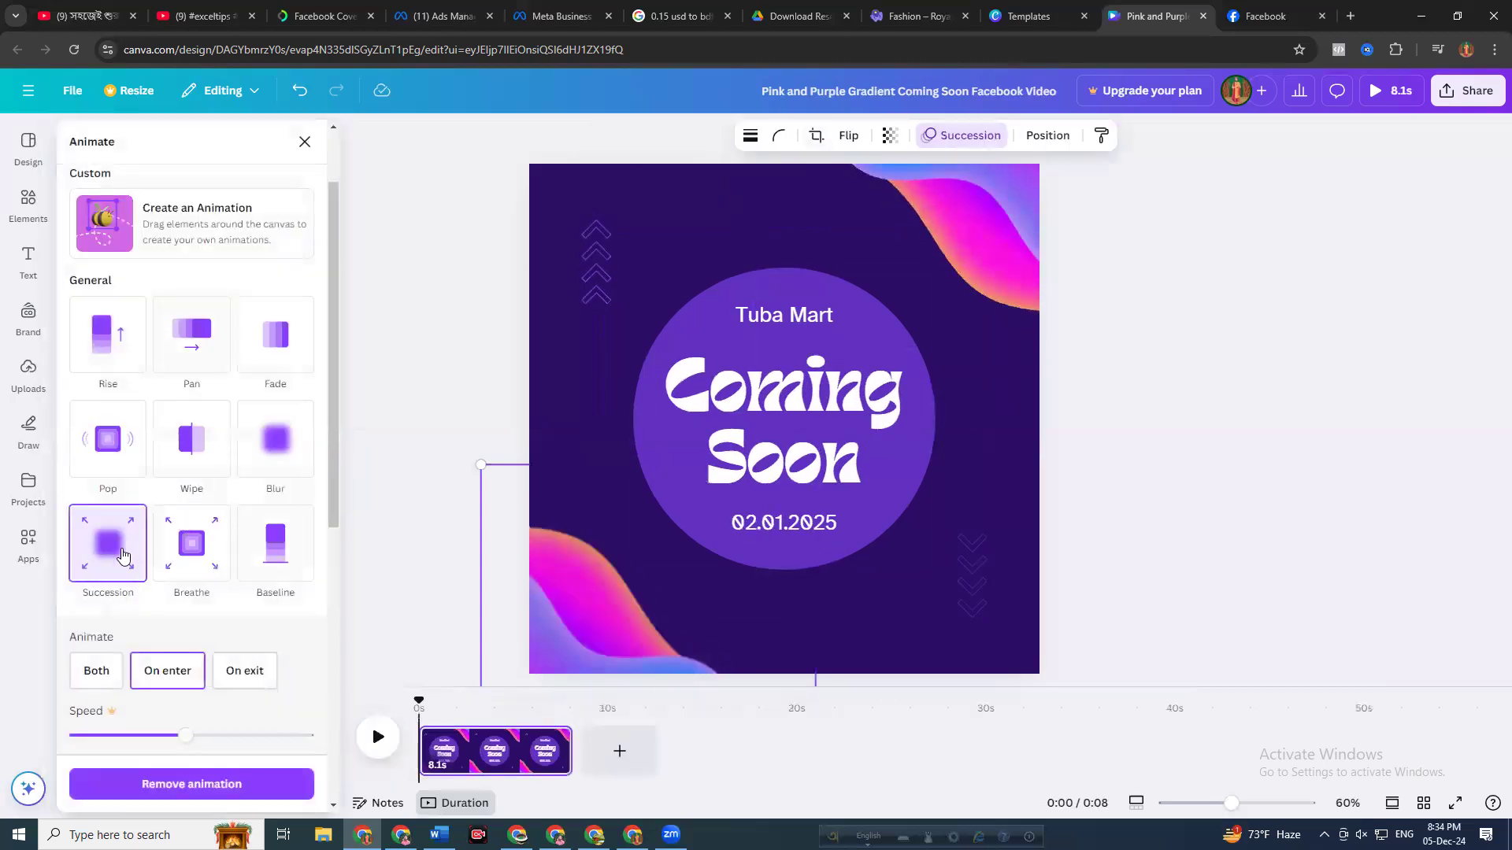
pyautogui.click(190, 551)
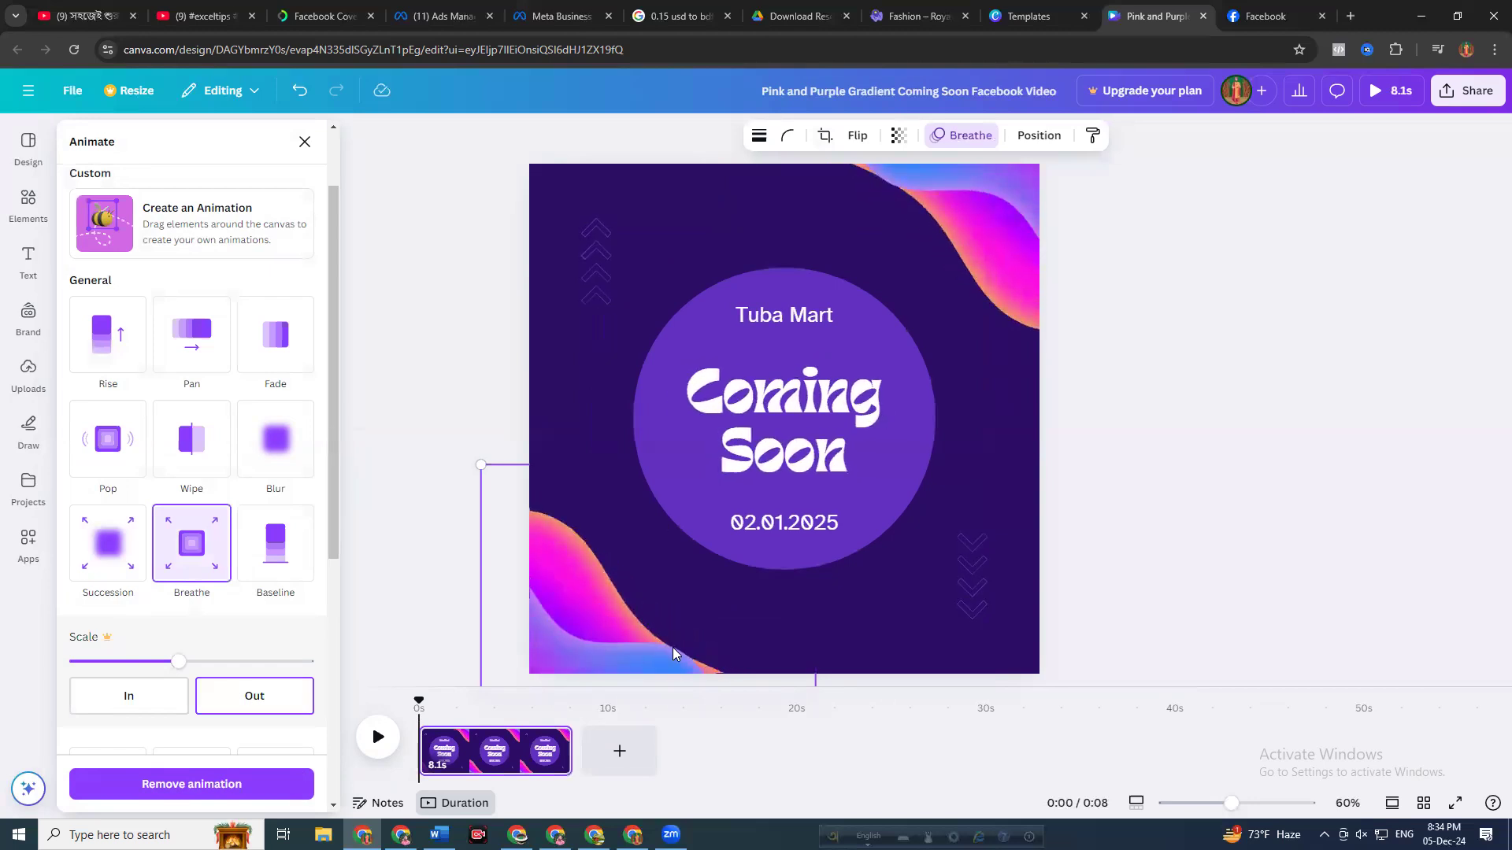
pyautogui.click(278, 560)
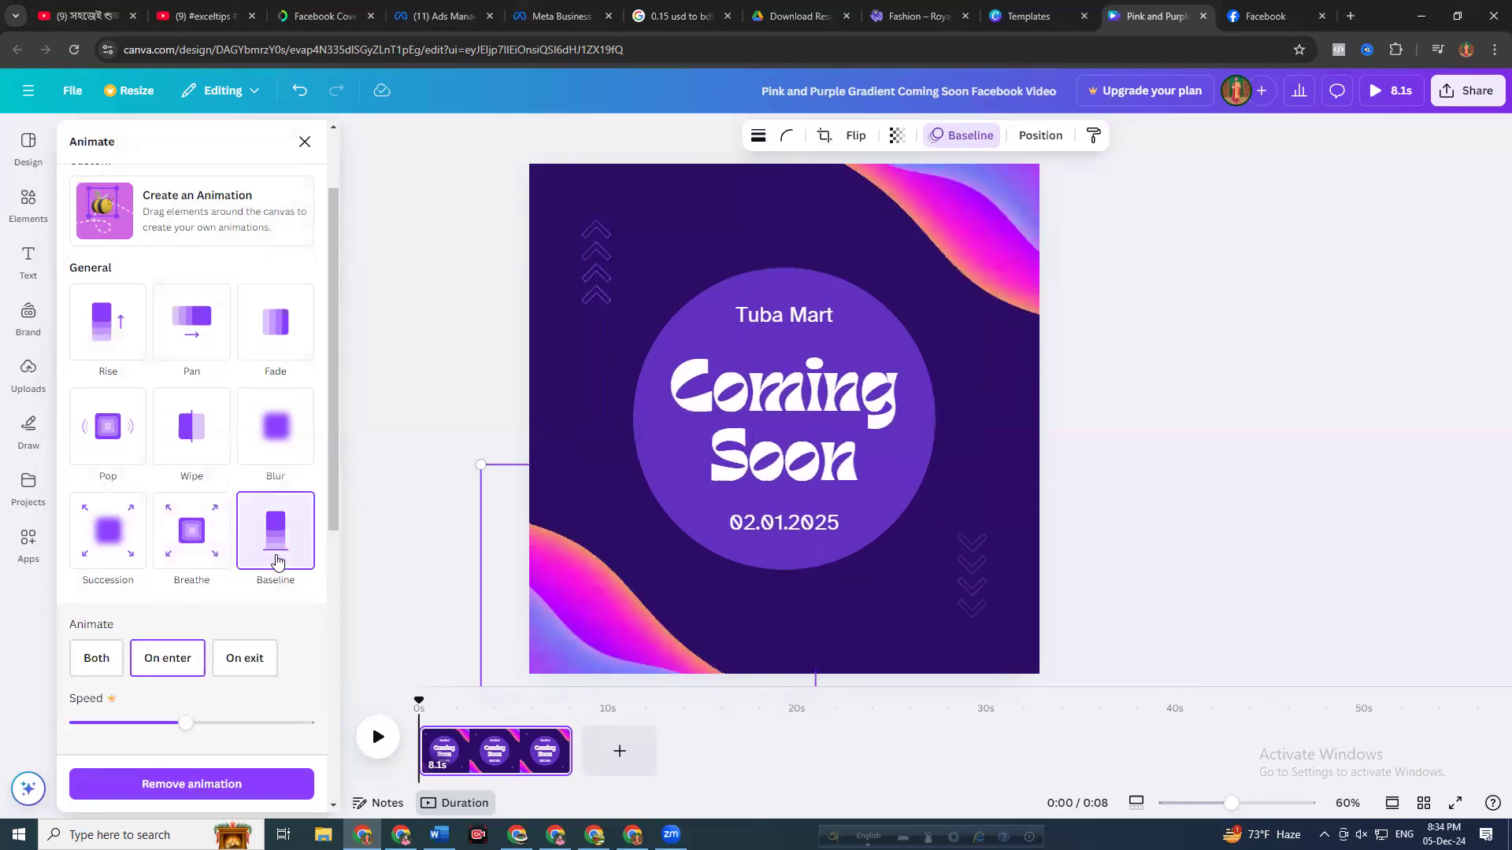
pyautogui.click(266, 344)
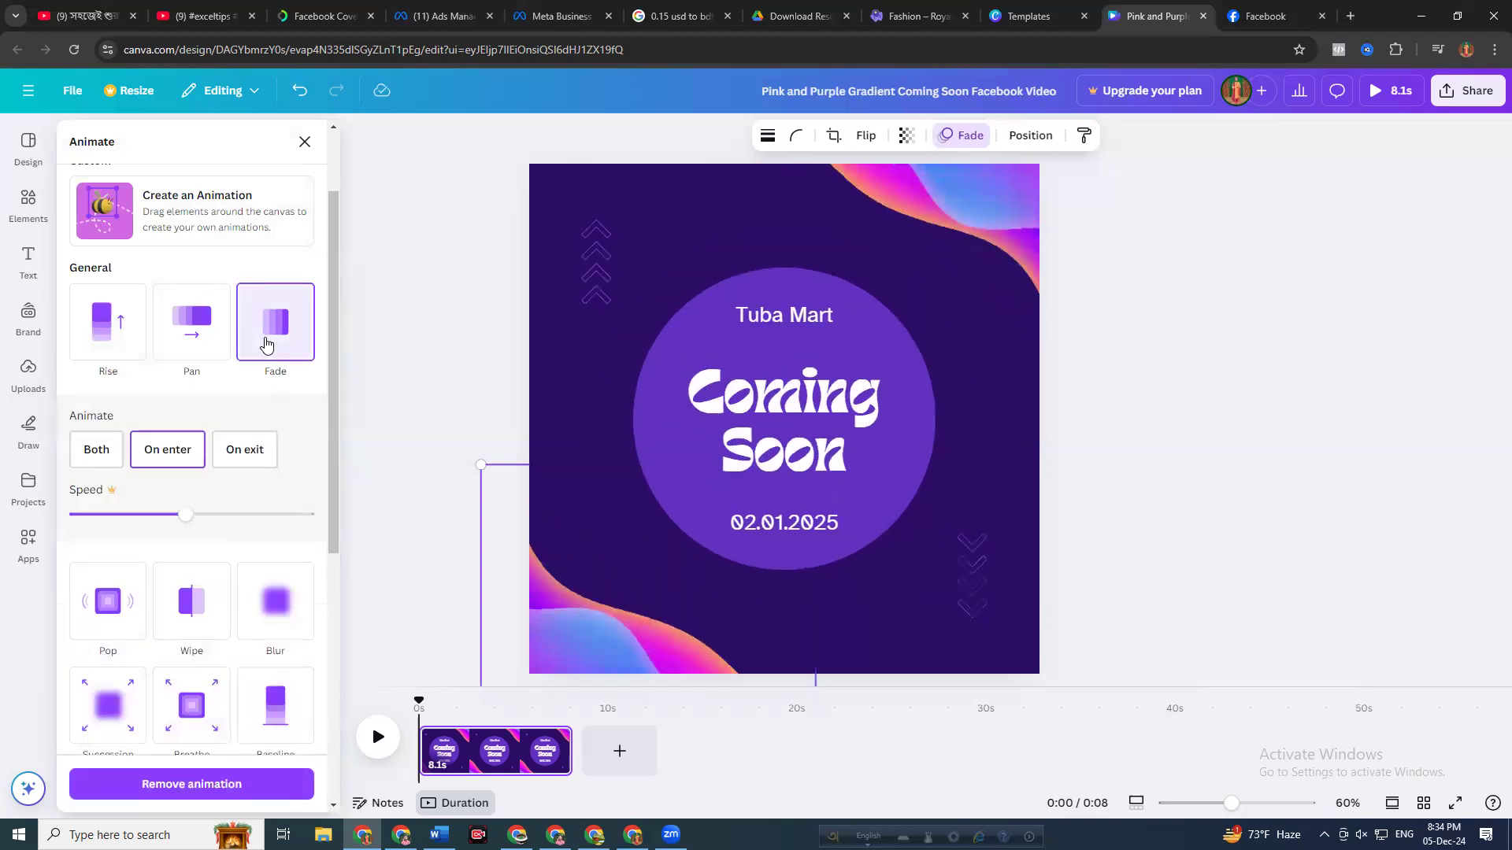
pyautogui.click(109, 604)
pyautogui.click(116, 708)
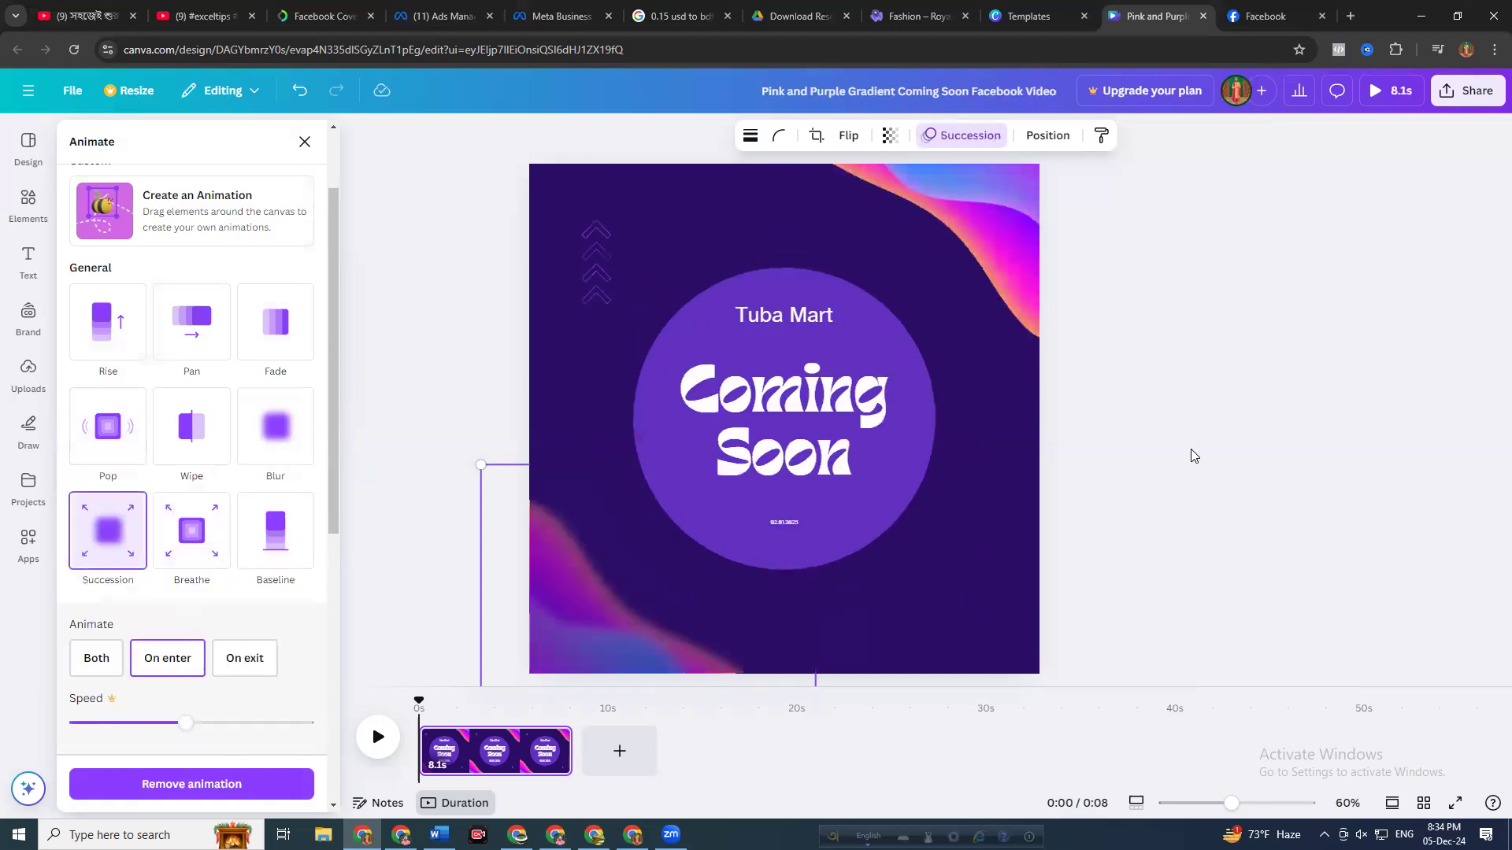
# Add the Rotate and Pulse effects to the lower-left gradient shape and move it toward the purple circle
pyautogui.scroll(-6, 286, 516)
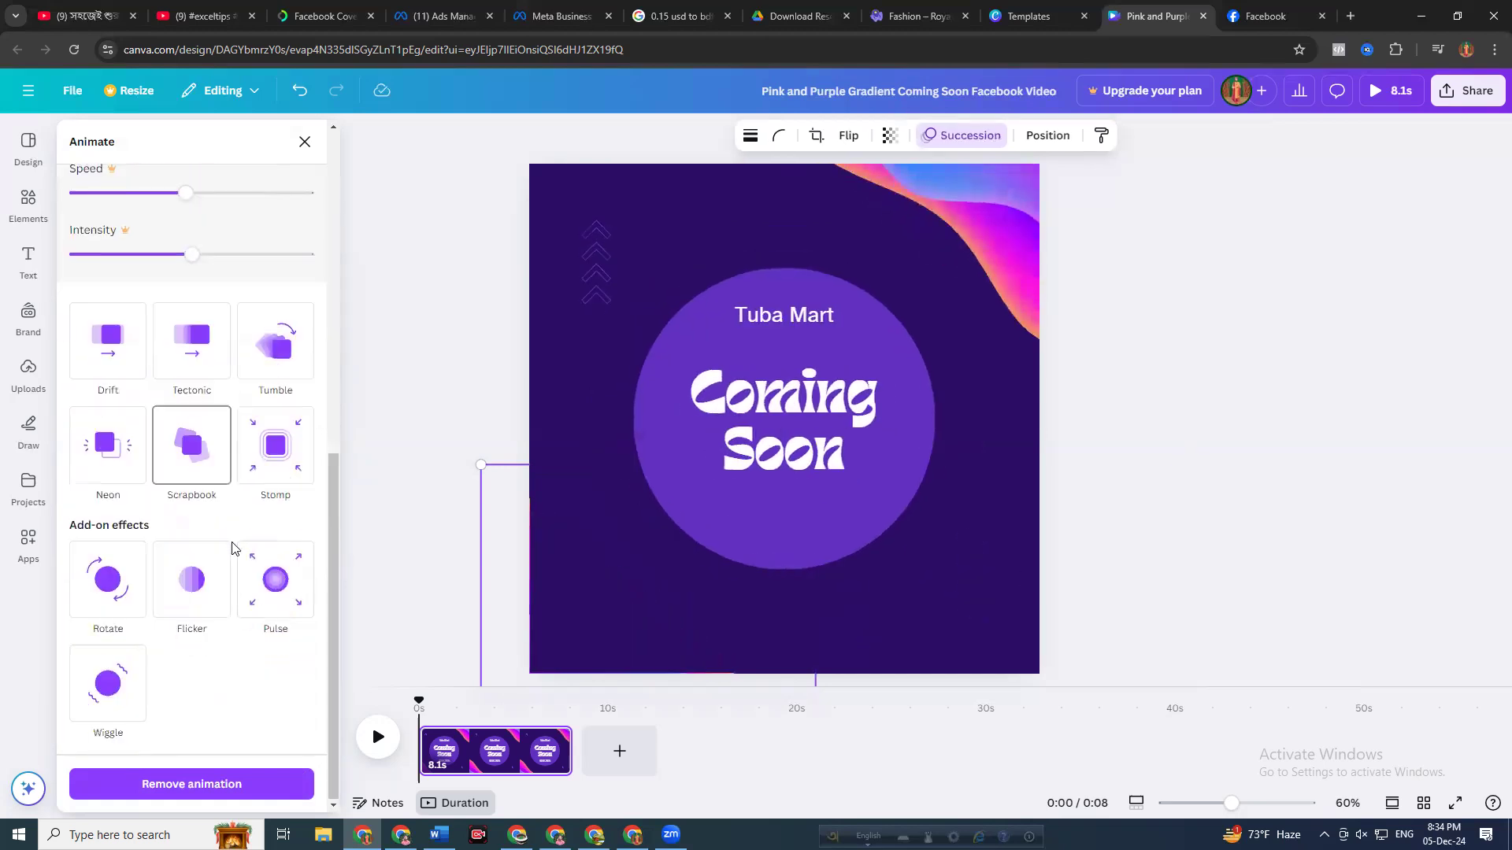
pyautogui.click(103, 591)
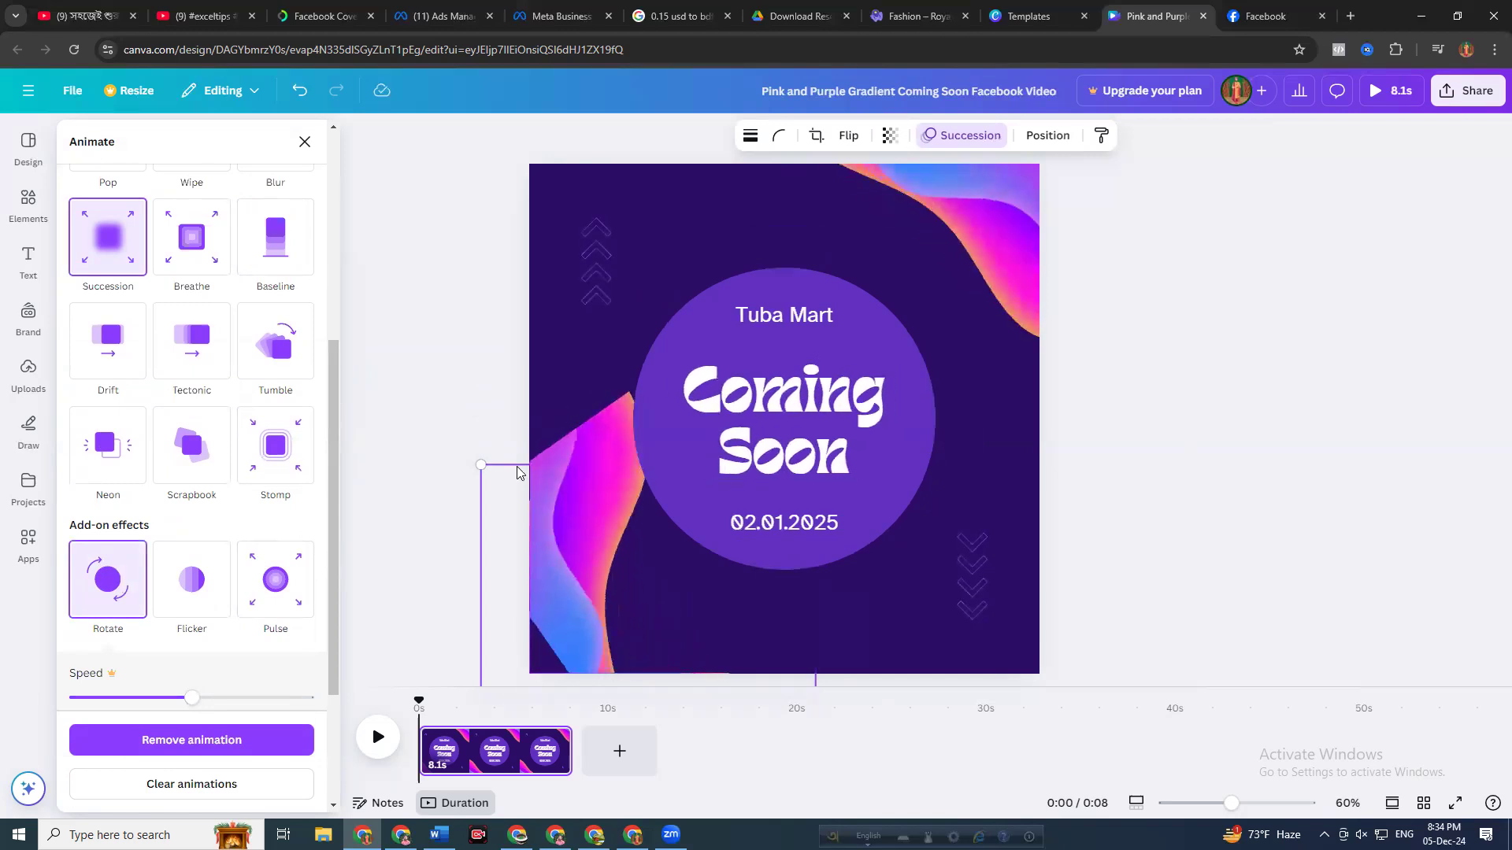
pyautogui.moveTo(573, 608); pyautogui.dragTo(694, 522)
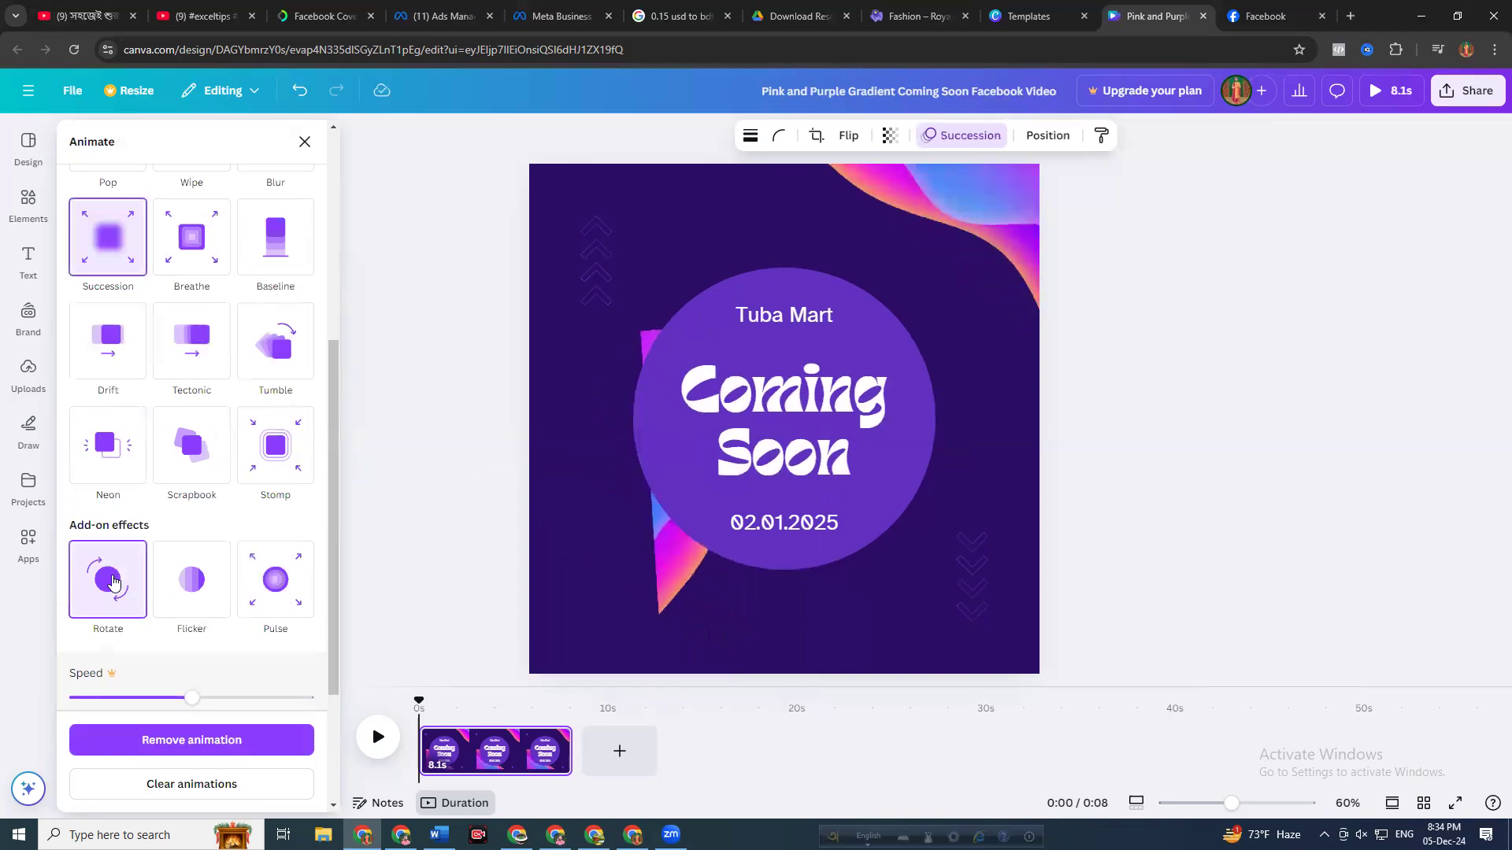
pyautogui.click(264, 576)
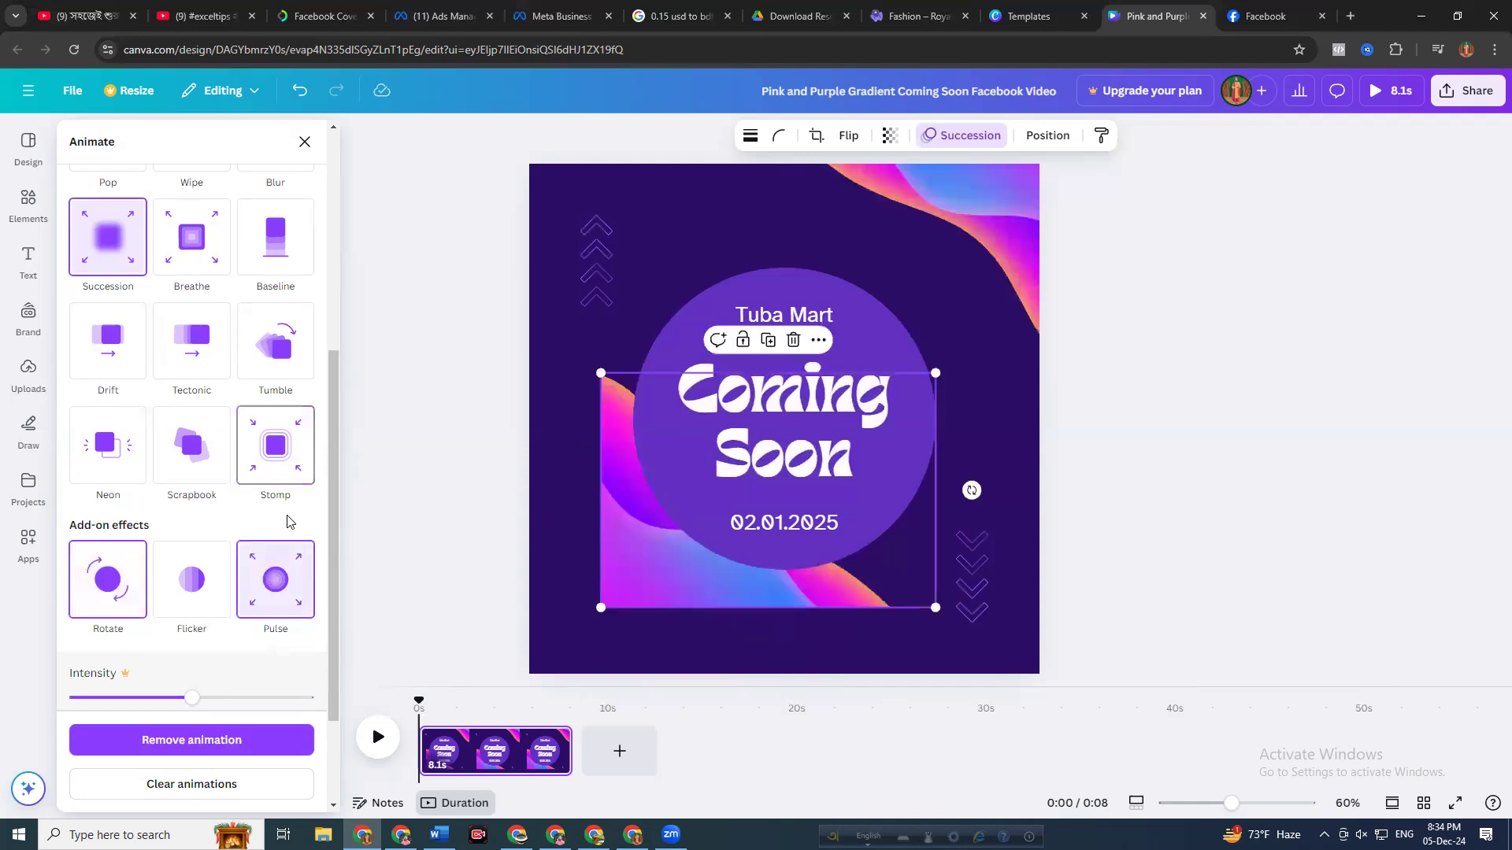
# Apply the Scrapbook animation on exit to the gradient shape and move it back to the lower-left corner
pyautogui.click(191, 481)
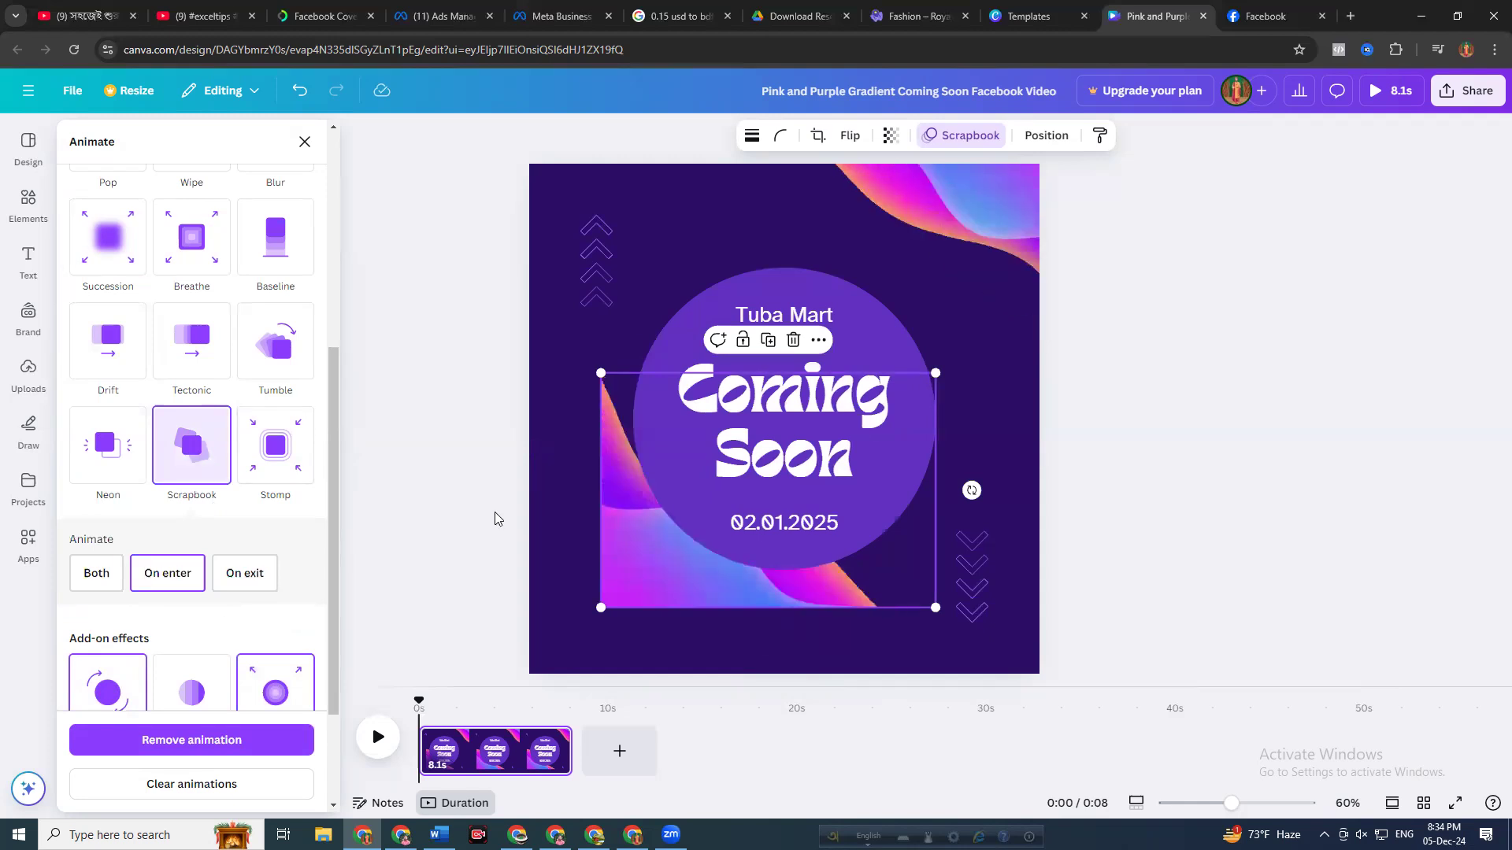
pyautogui.moveTo(626, 540); pyautogui.dragTo(520, 635)
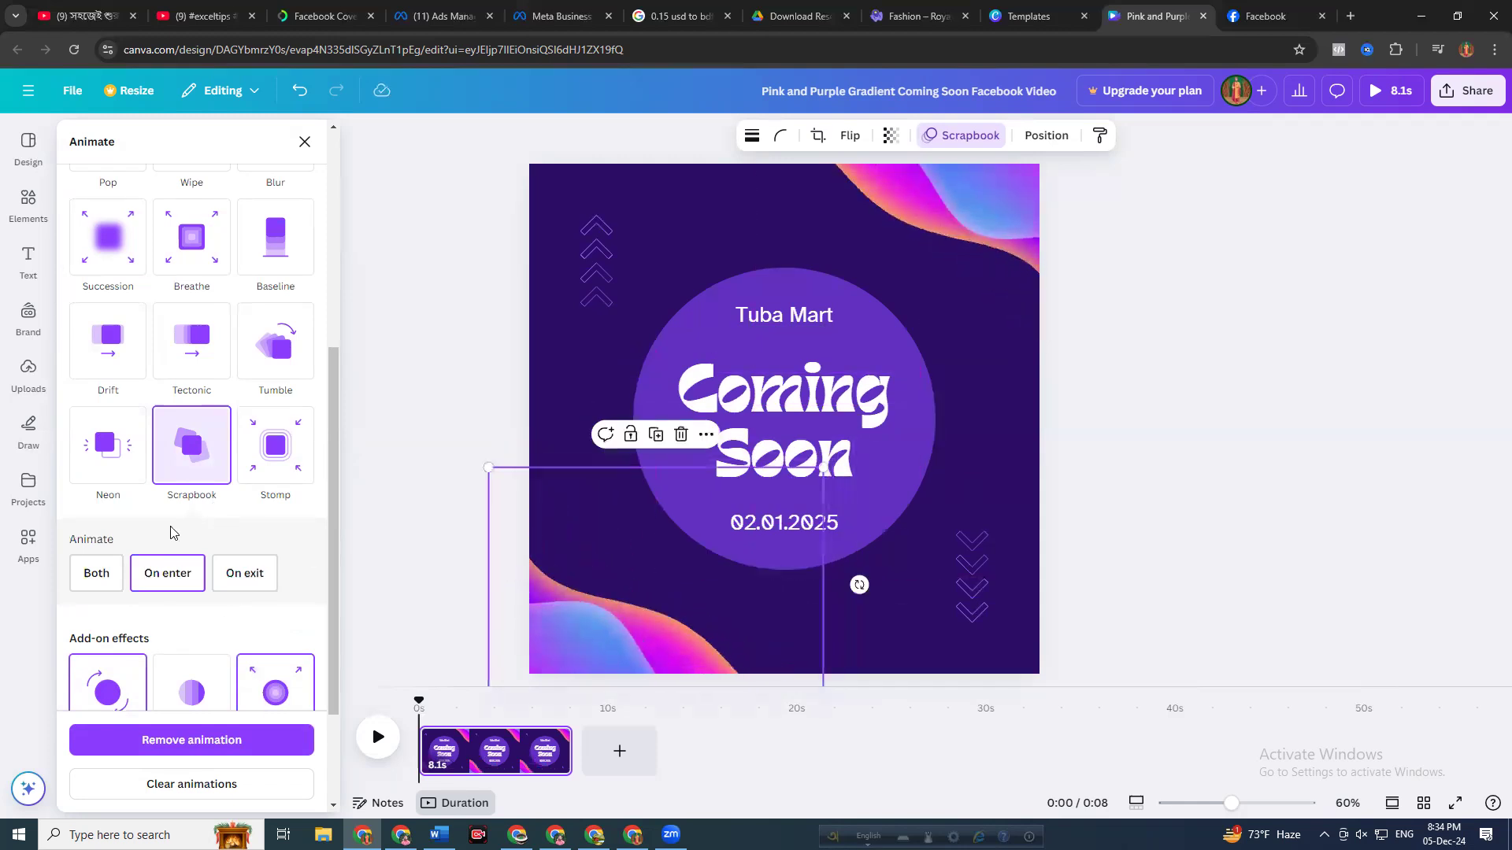
pyautogui.scroll(-1, 107, 532)
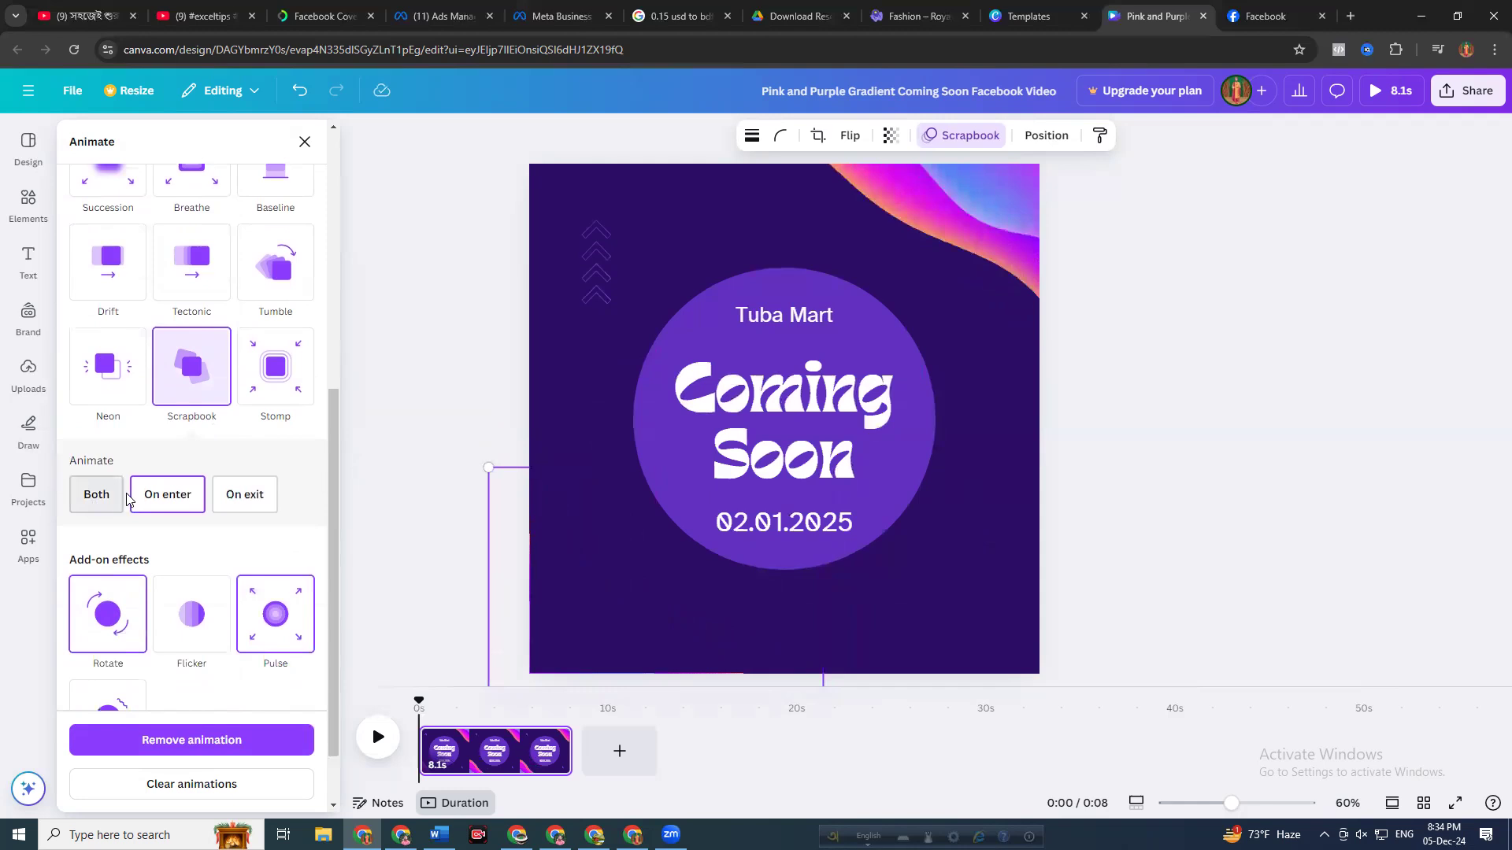
pyautogui.click(239, 501)
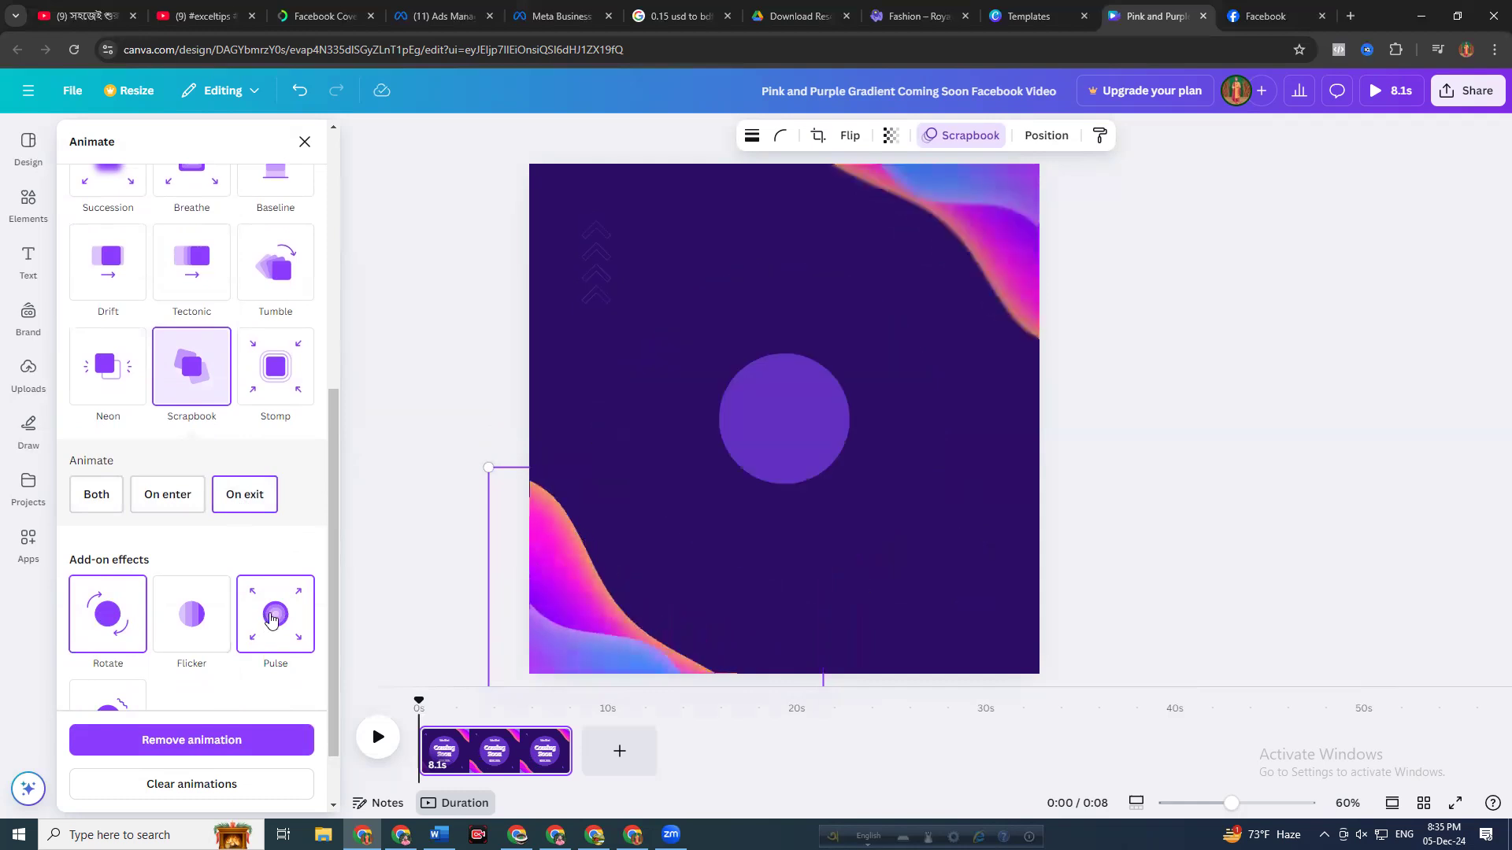
# Look at the Pulse effect's intensity setting and add the Wiggle effect to the gradient shape
pyautogui.click(270, 620)
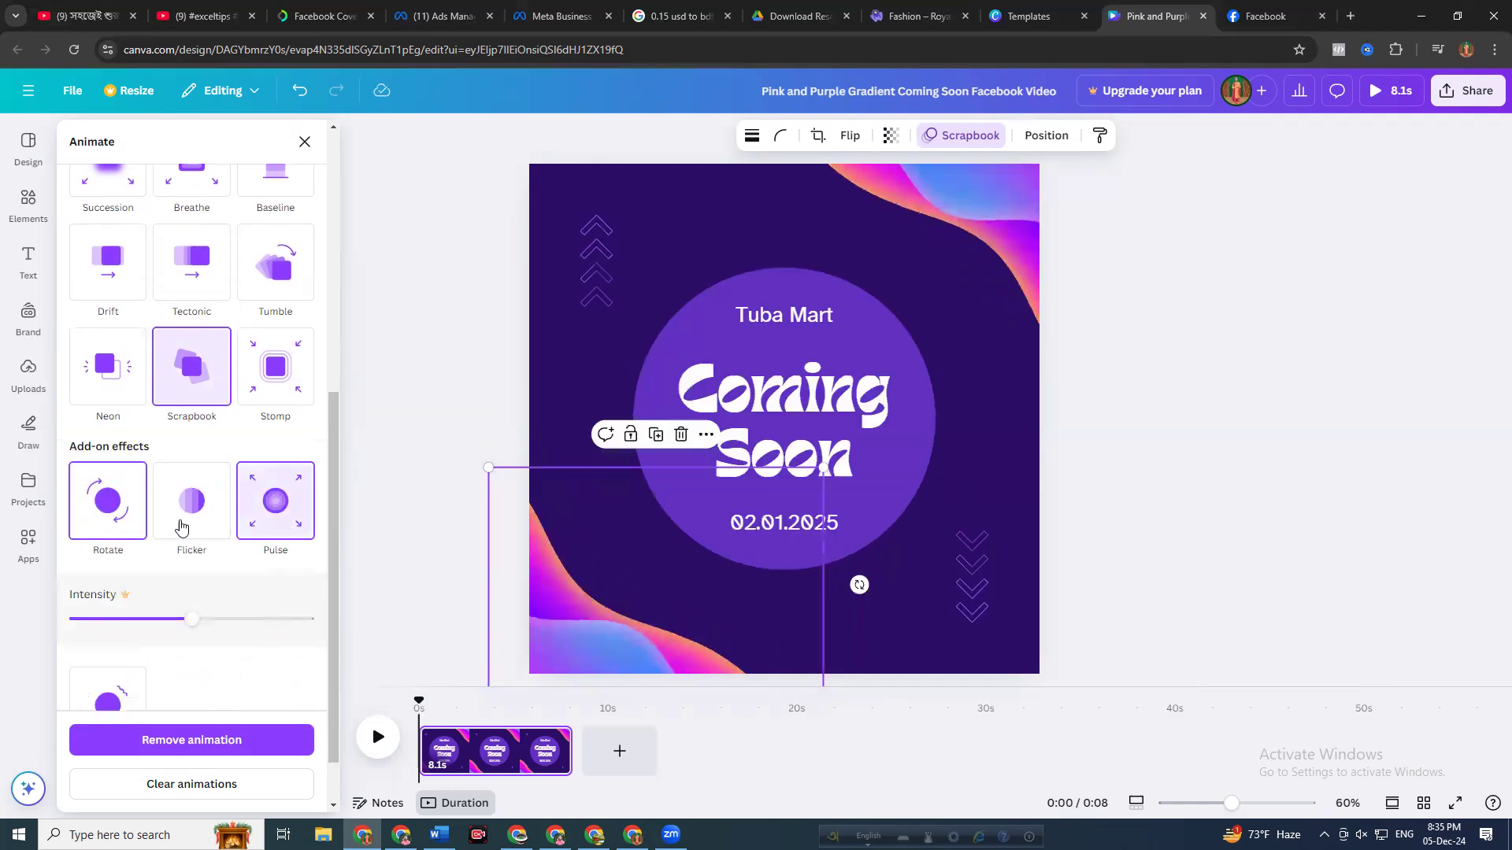
pyautogui.scroll(-2, 182, 527)
pyautogui.click(126, 658)
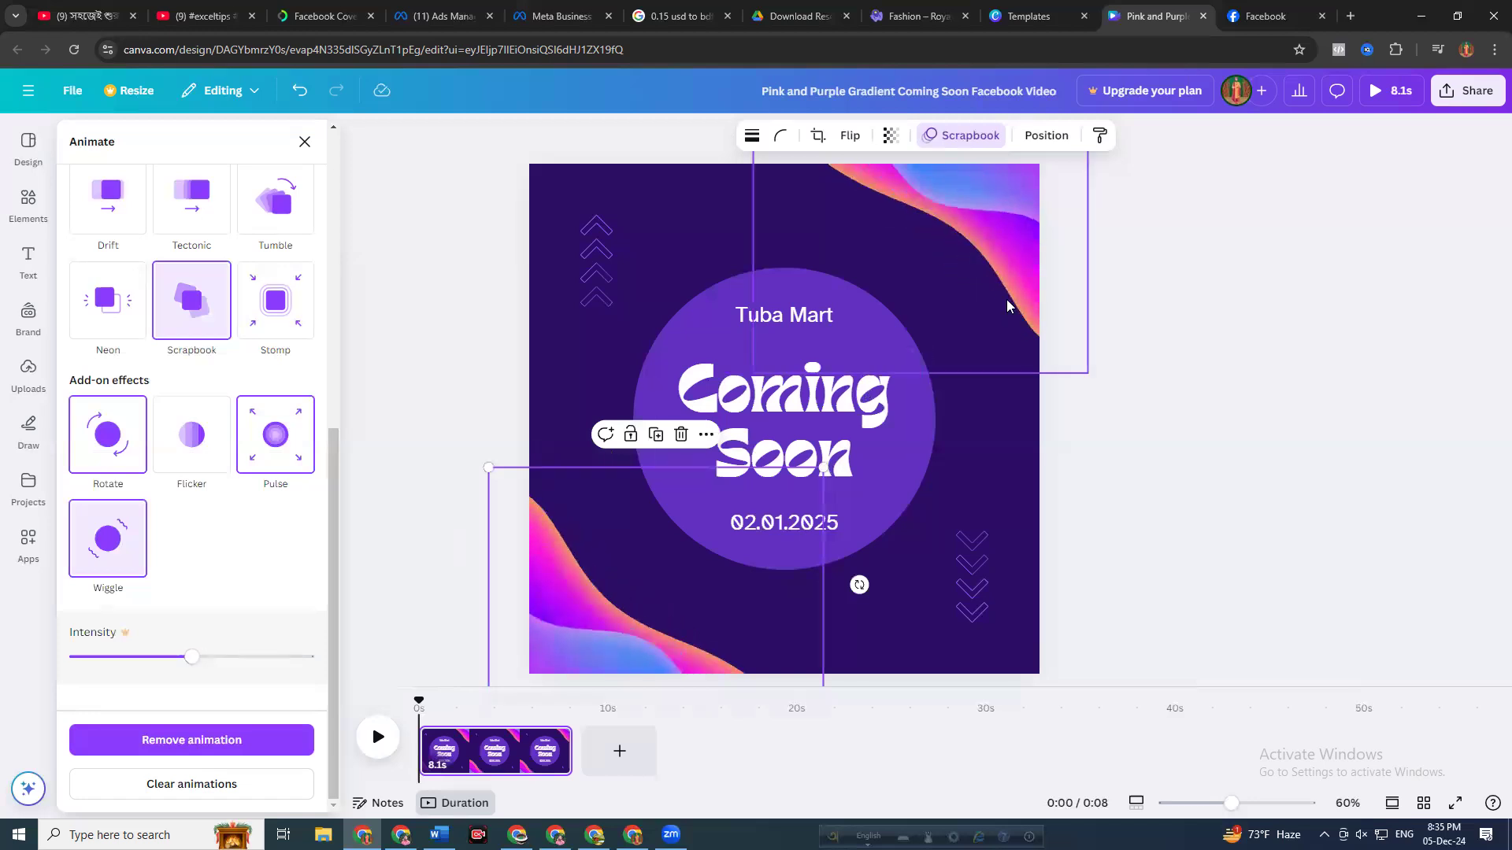
# Undo the gradient shape's animation and position changes and the white ring's deletion and layer move
pyautogui.click(648, 574)
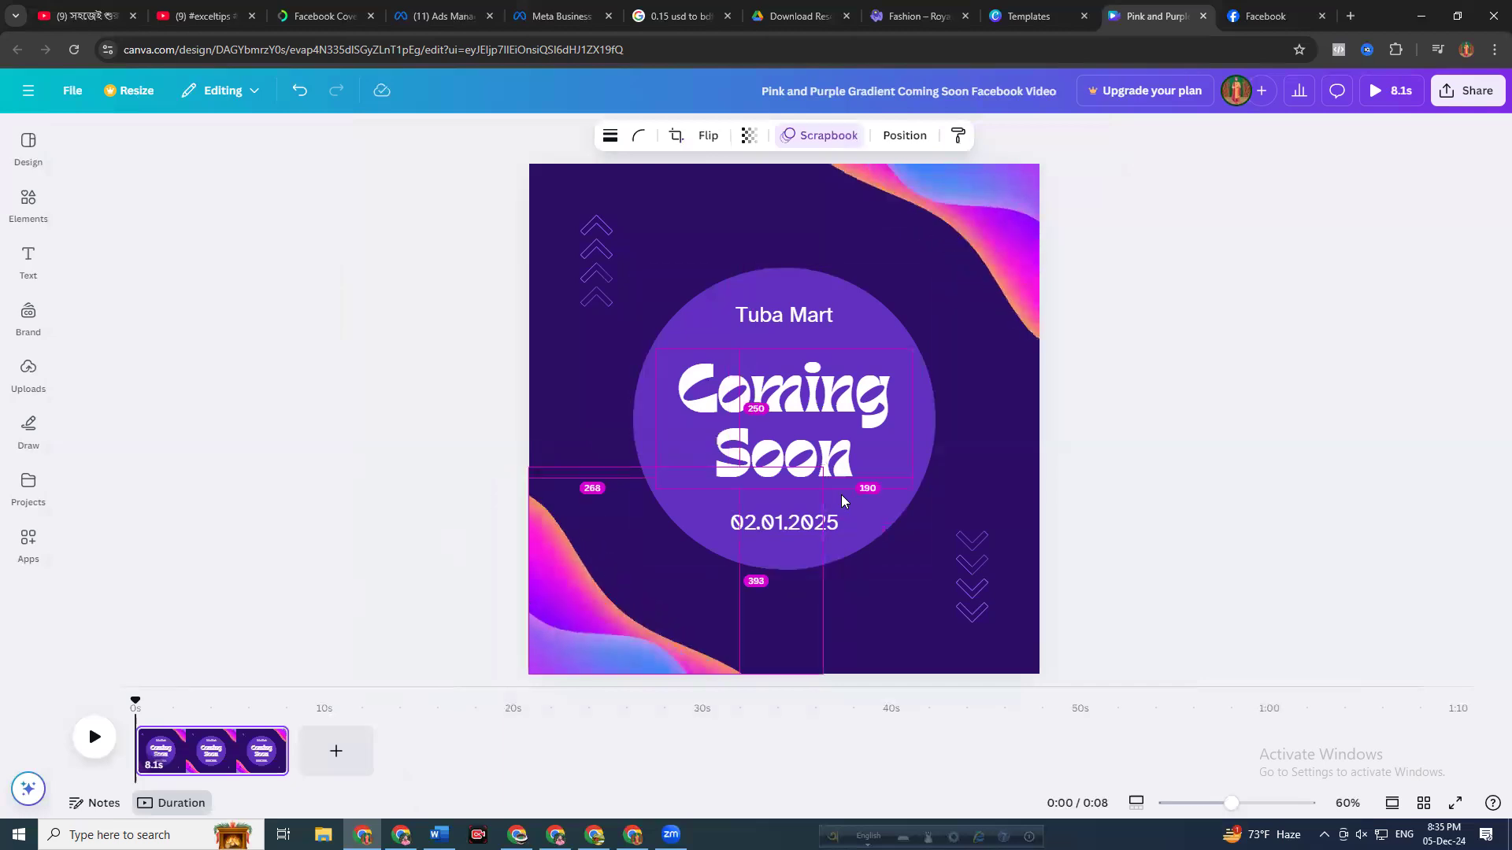
pyautogui.hotkey('alt', '1')
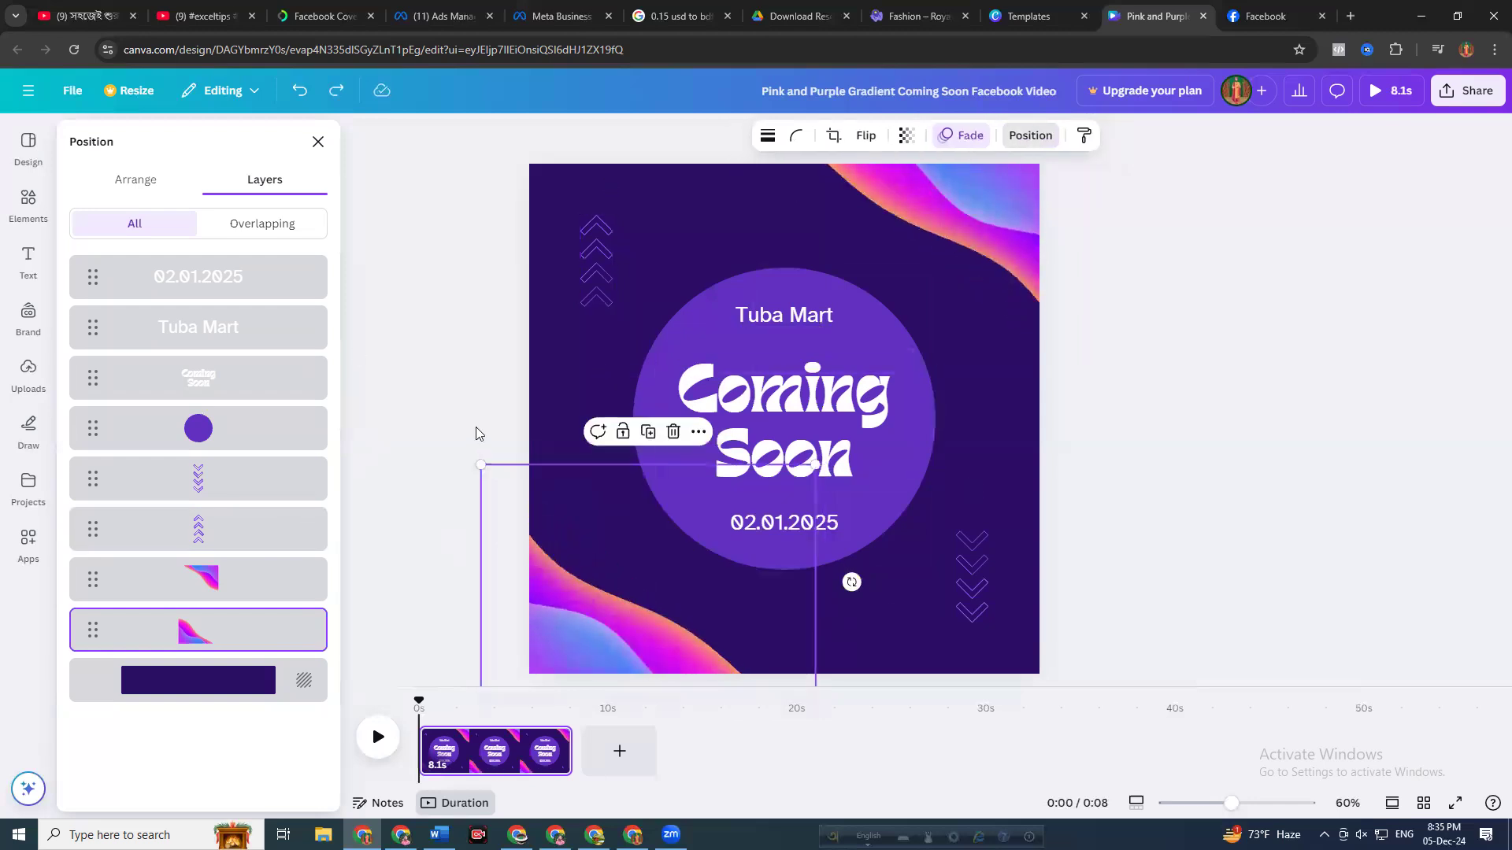
pyautogui.hotkey('ctrl', 'z')
pyautogui.hotkey('ctrl', 'z')
pyautogui.hotkey('ctrl', 'z')
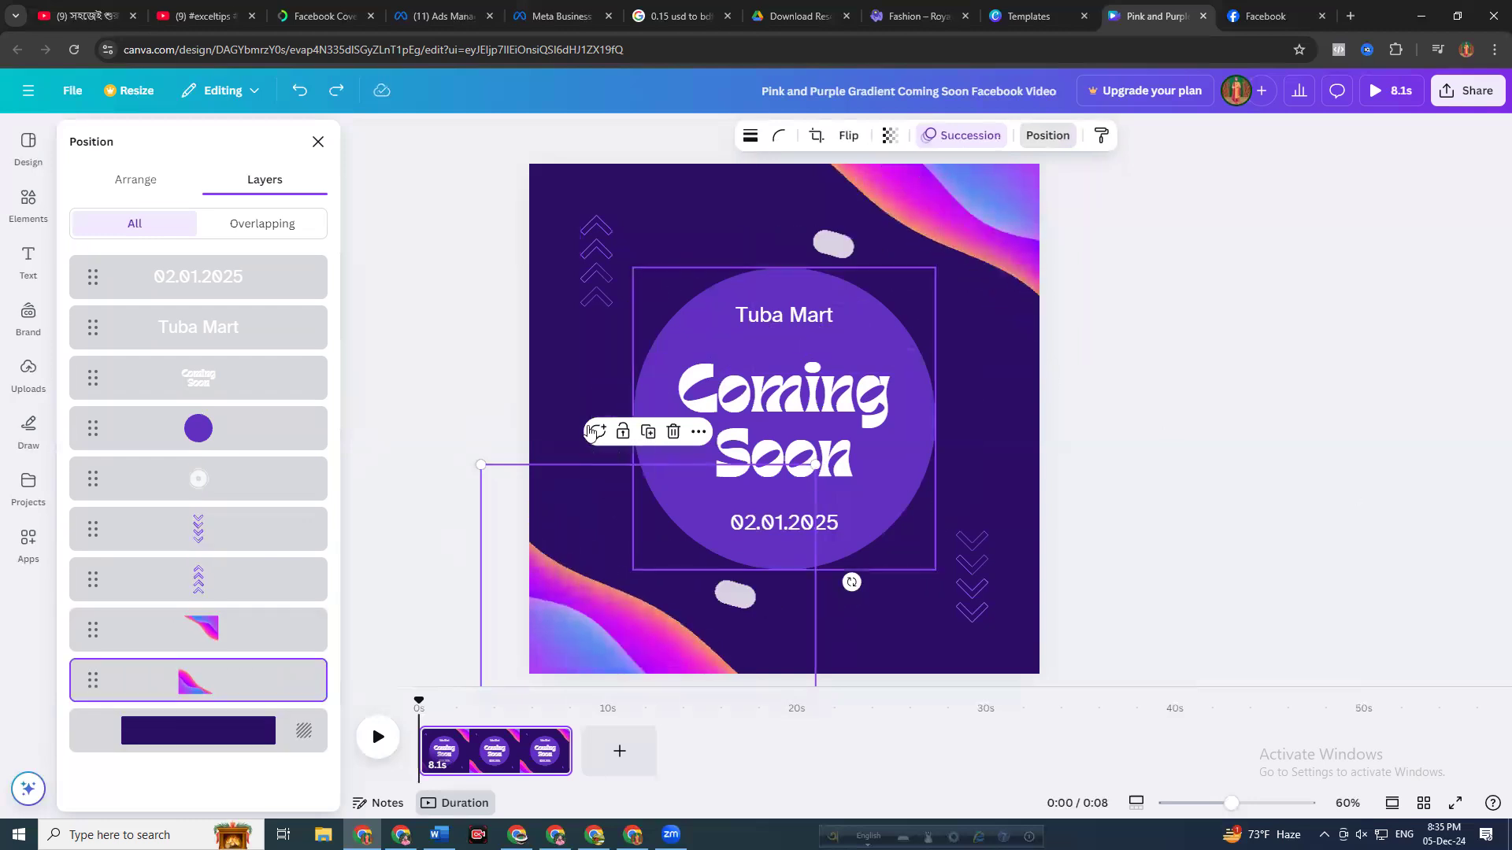
pyautogui.click(1048, 134)
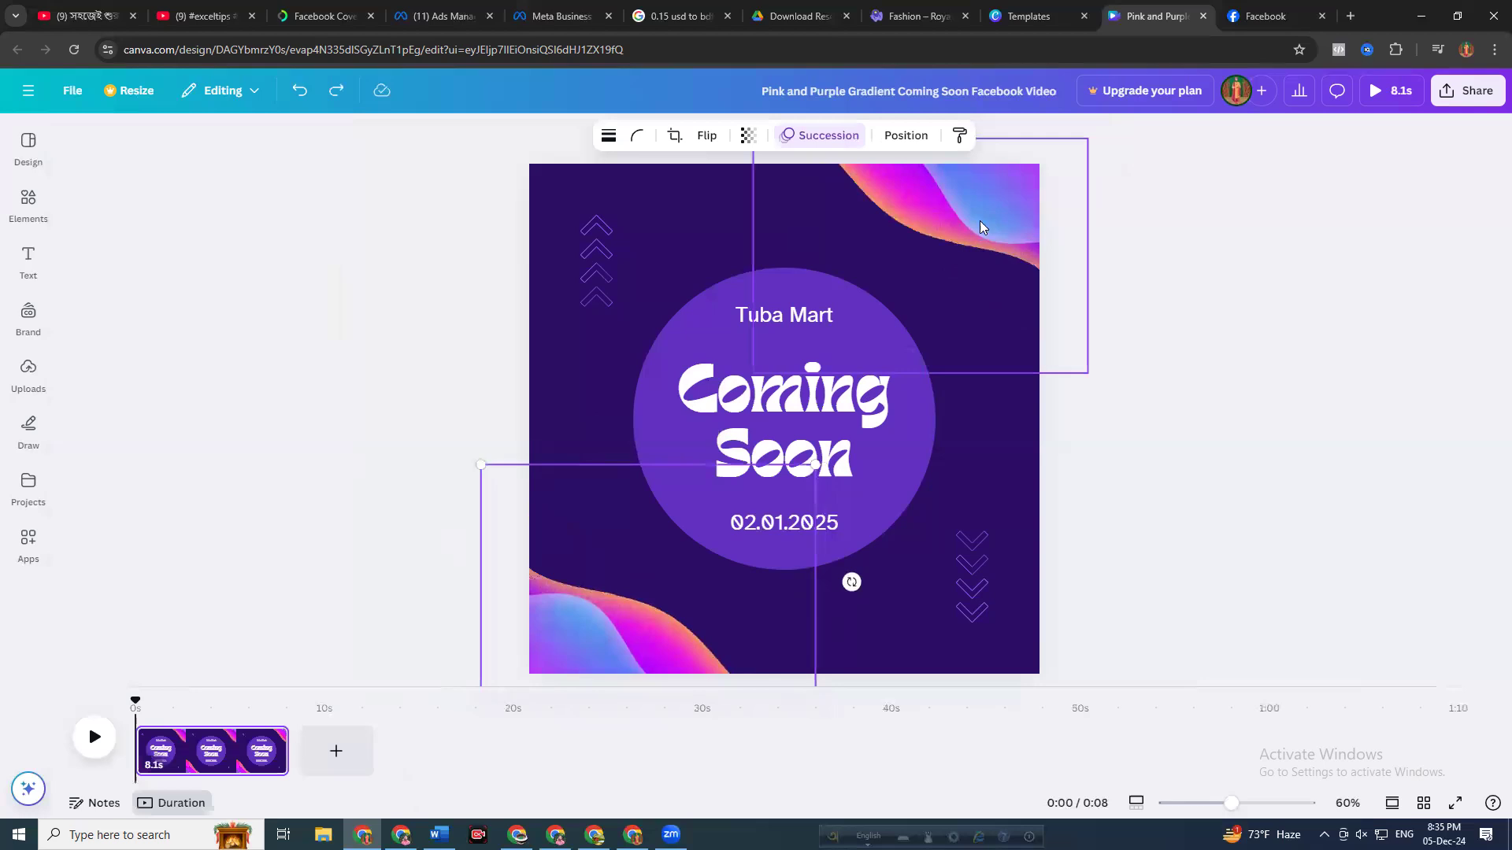
# Examine the border style and border weight options for the lower-left gradient shape
pyautogui.click(979, 220)
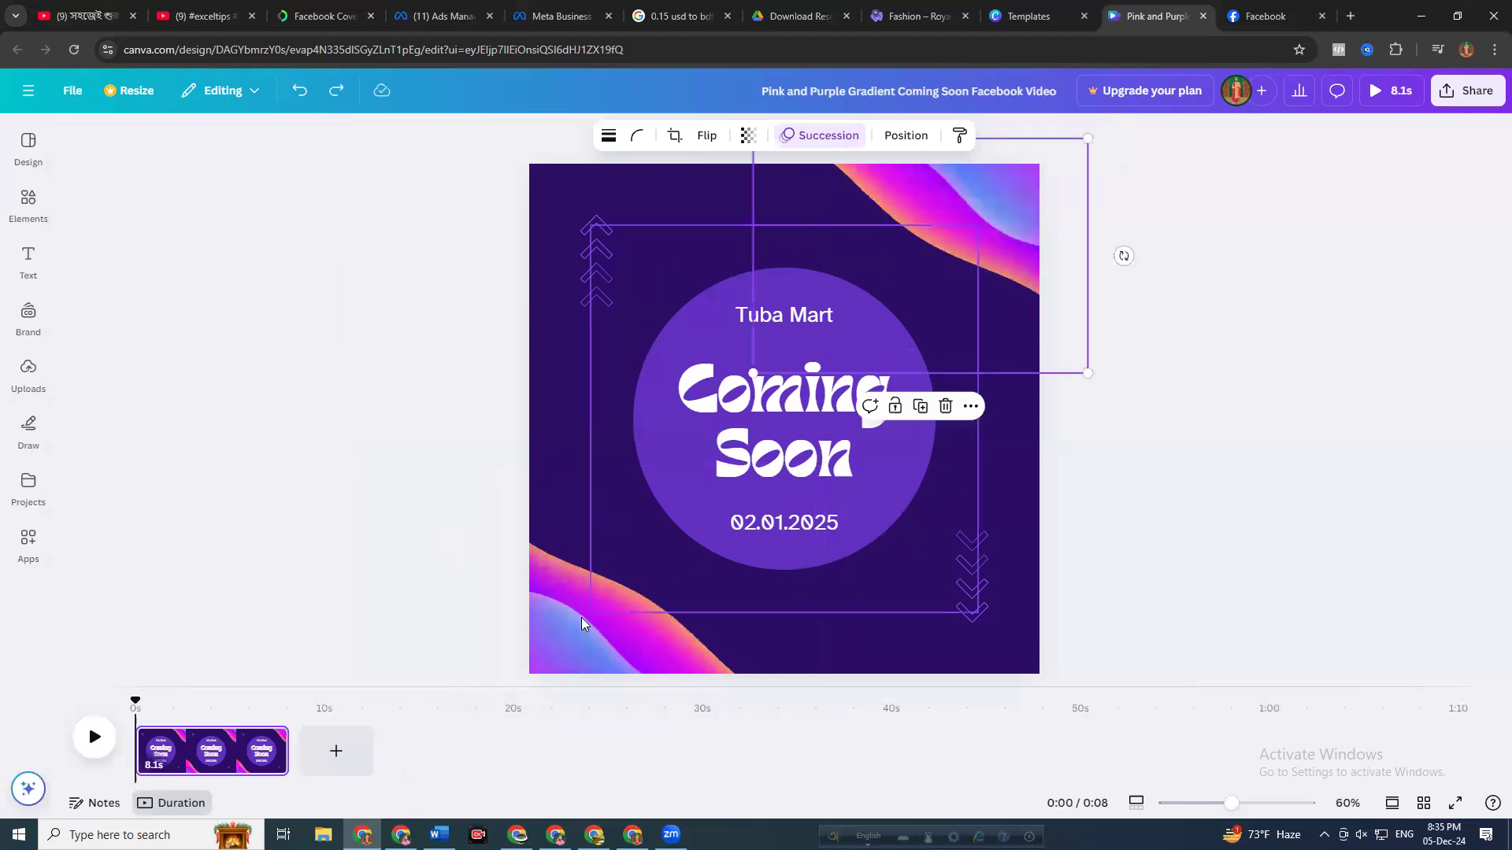
pyautogui.click(555, 653)
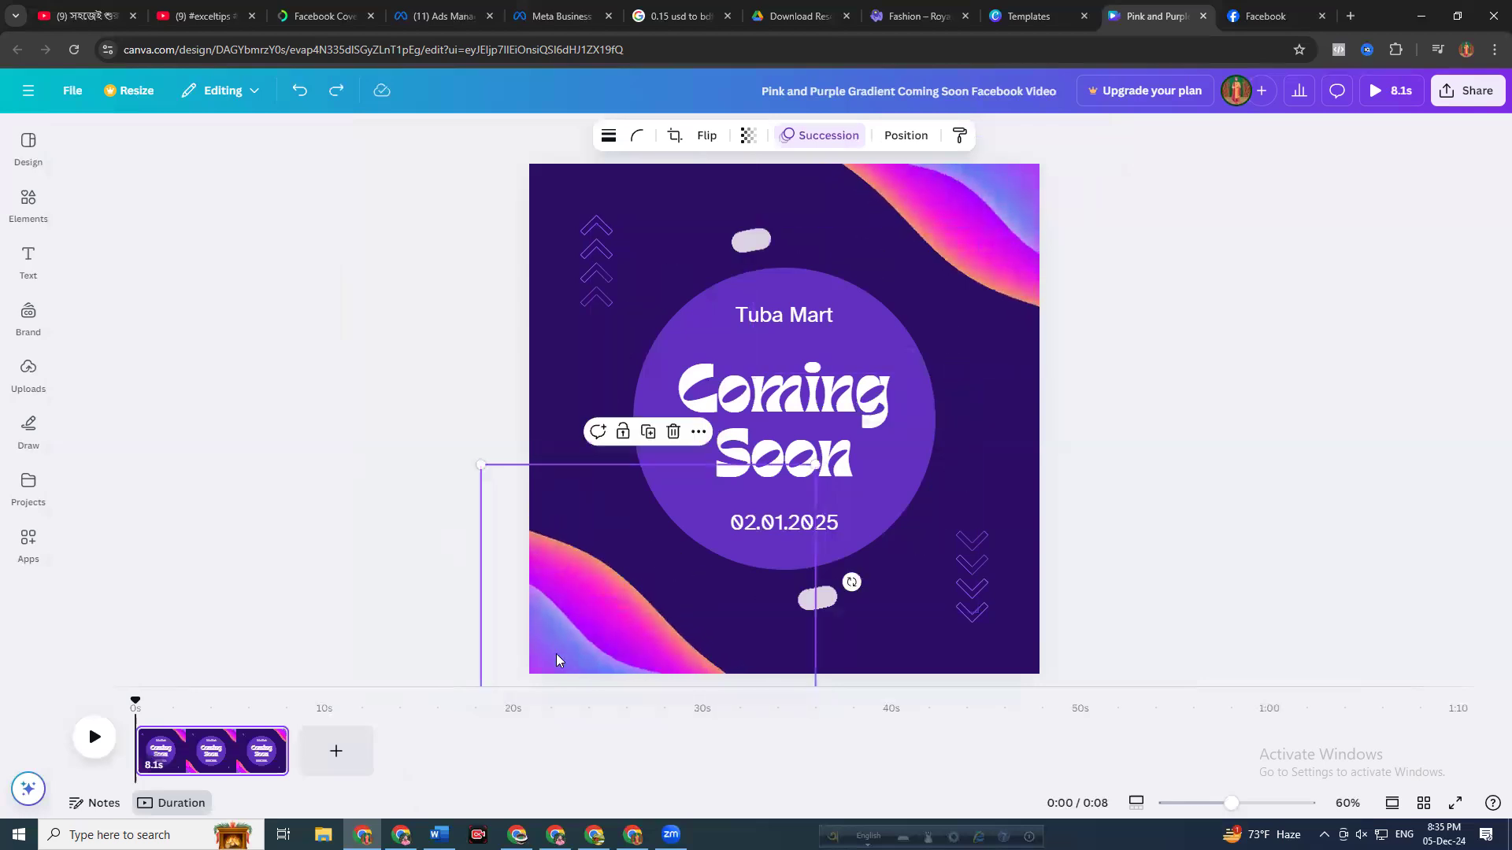
pyautogui.click(742, 139)
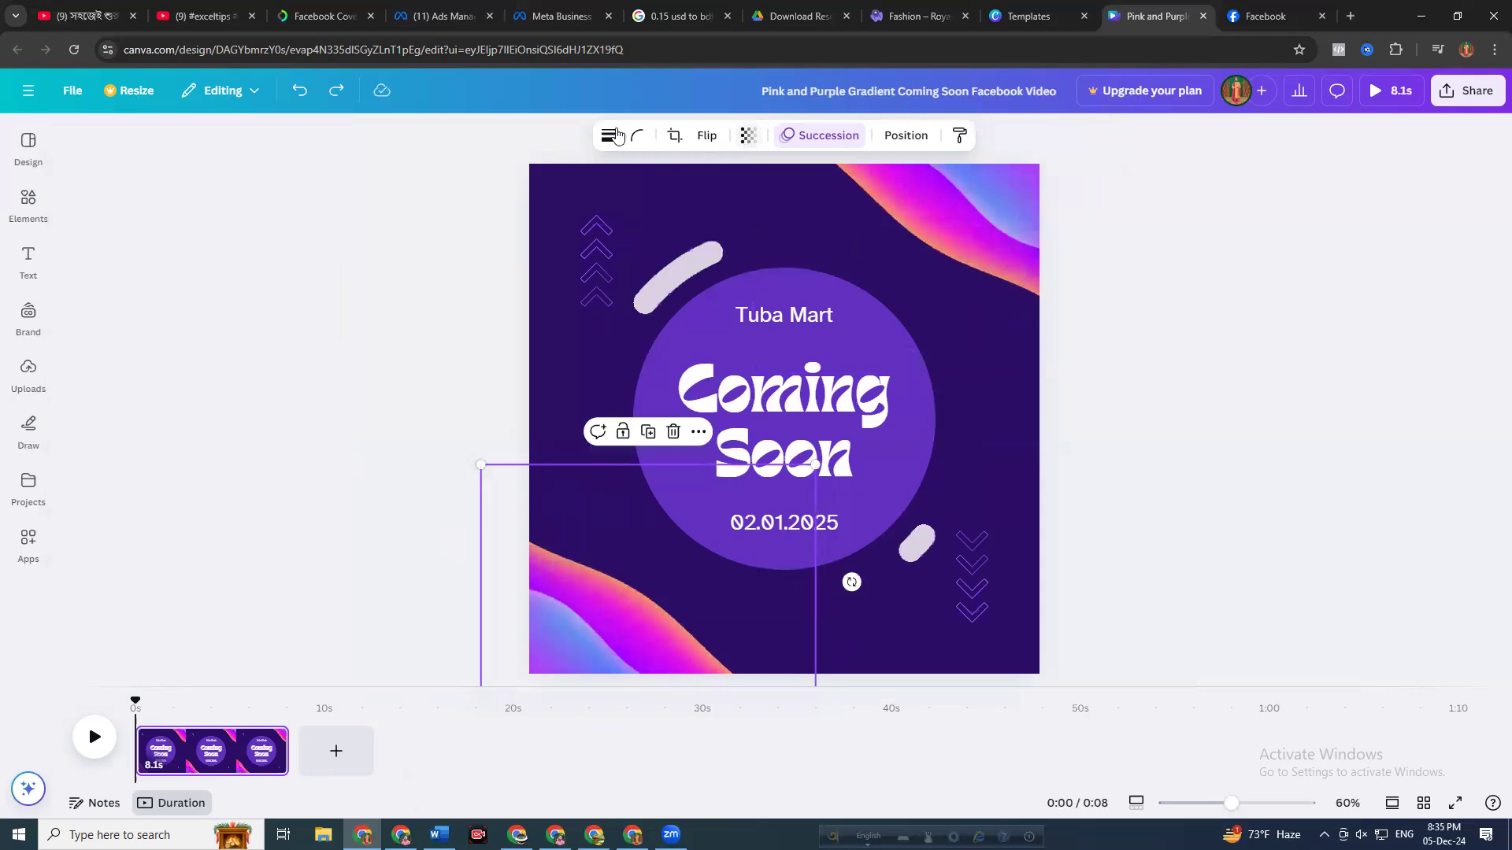
pyautogui.click(612, 135)
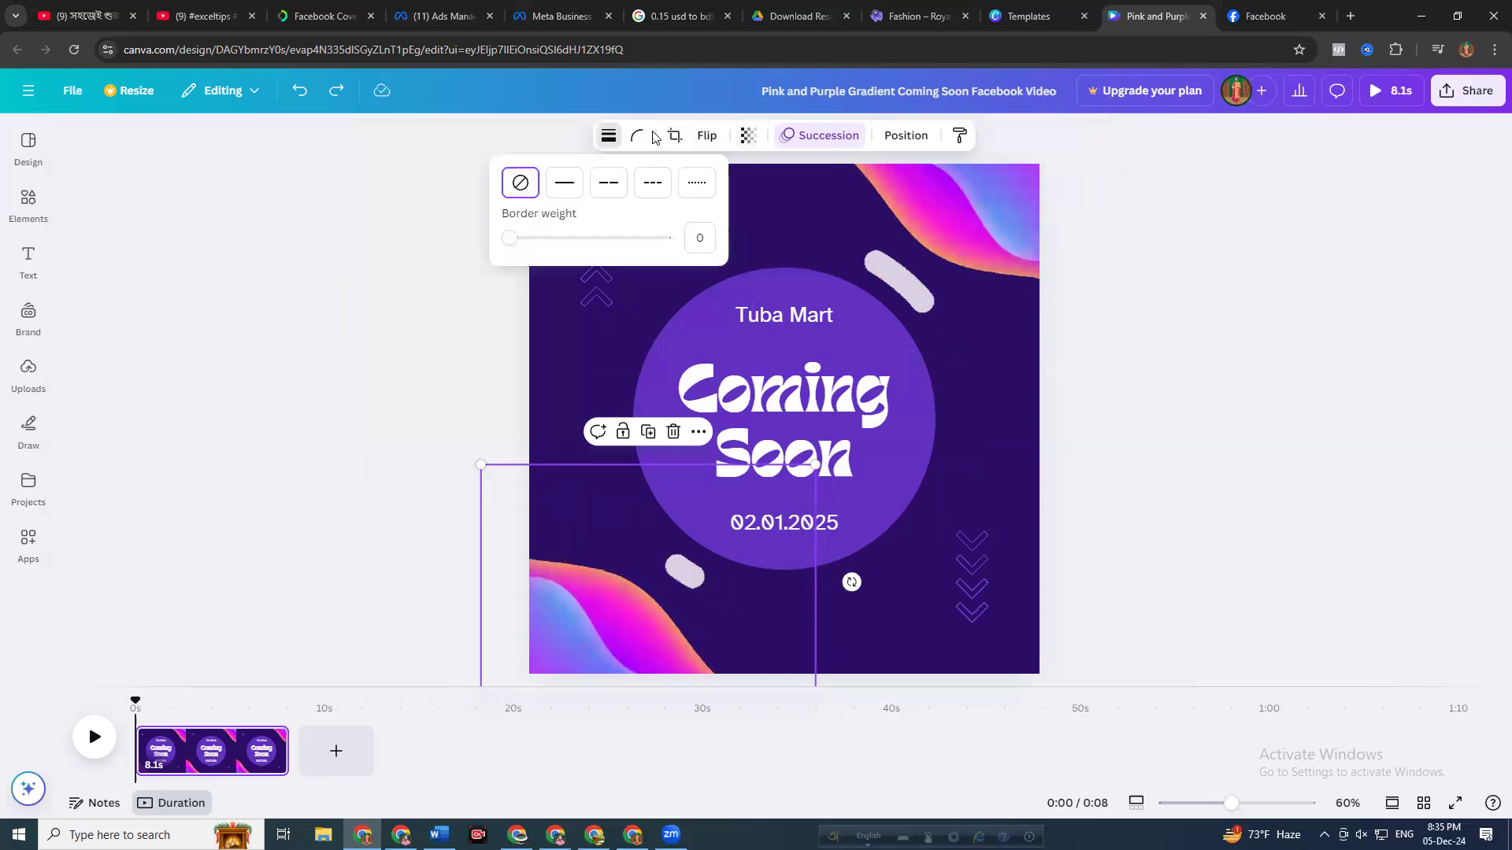
# Look at the corner rounding and crop options for the lower-left gradient shape and deselect the shape
pyautogui.click(636, 137)
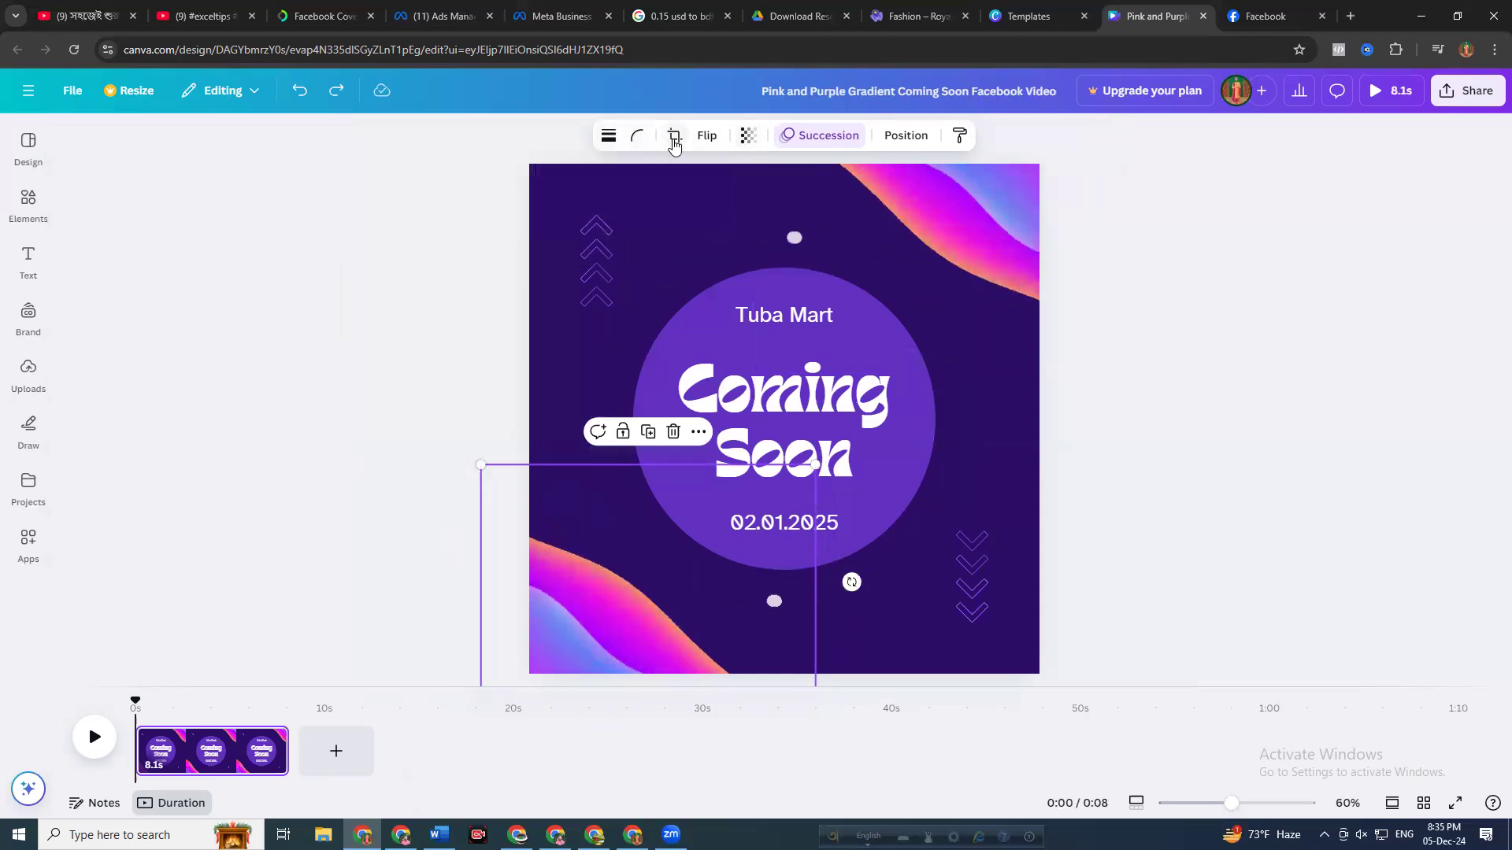
pyautogui.click(673, 137)
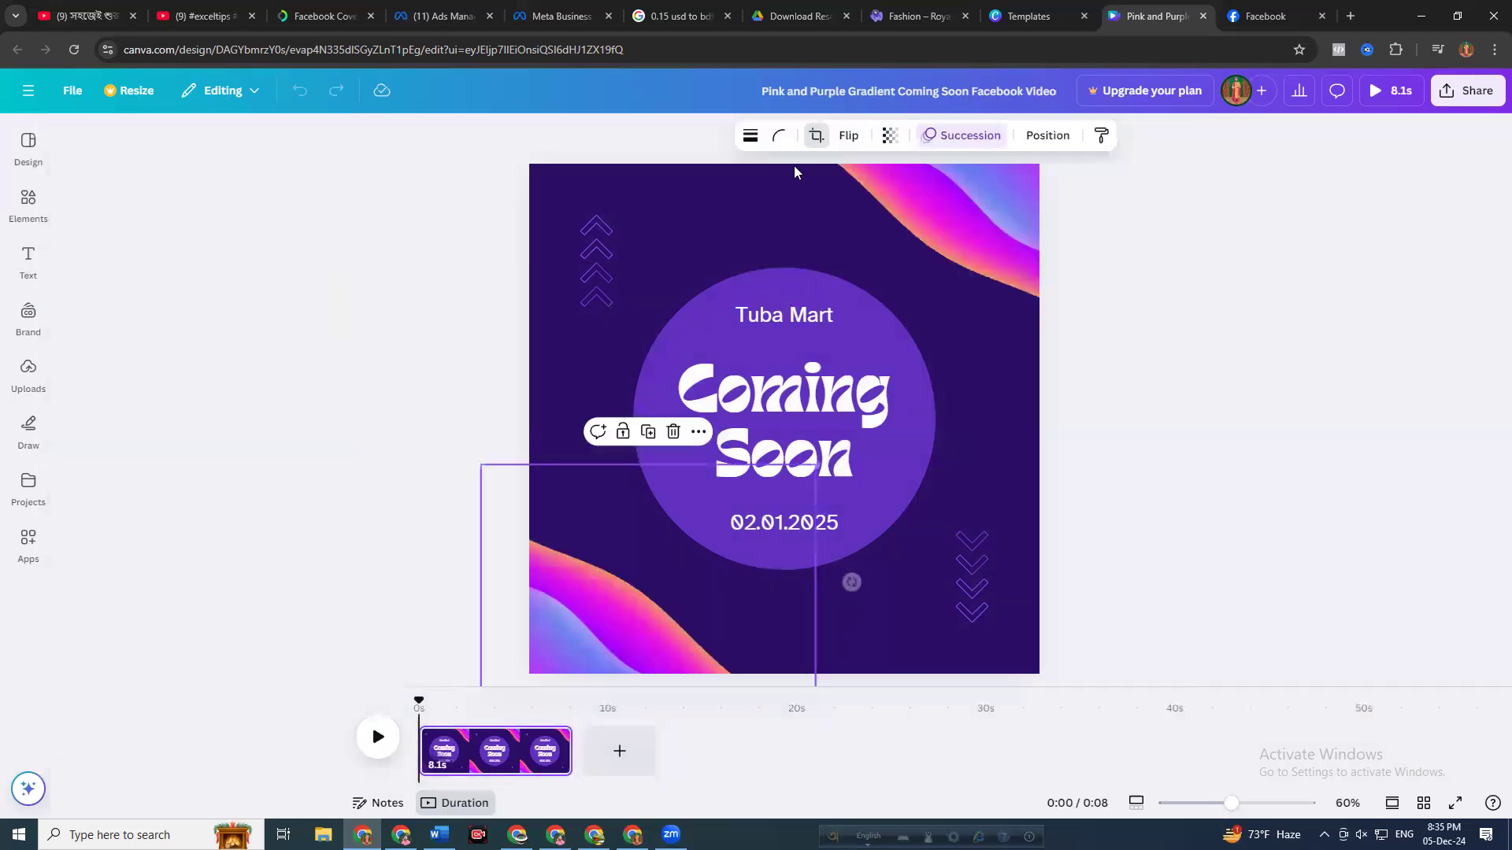
pyautogui.click(319, 142)
pyautogui.click(1188, 204)
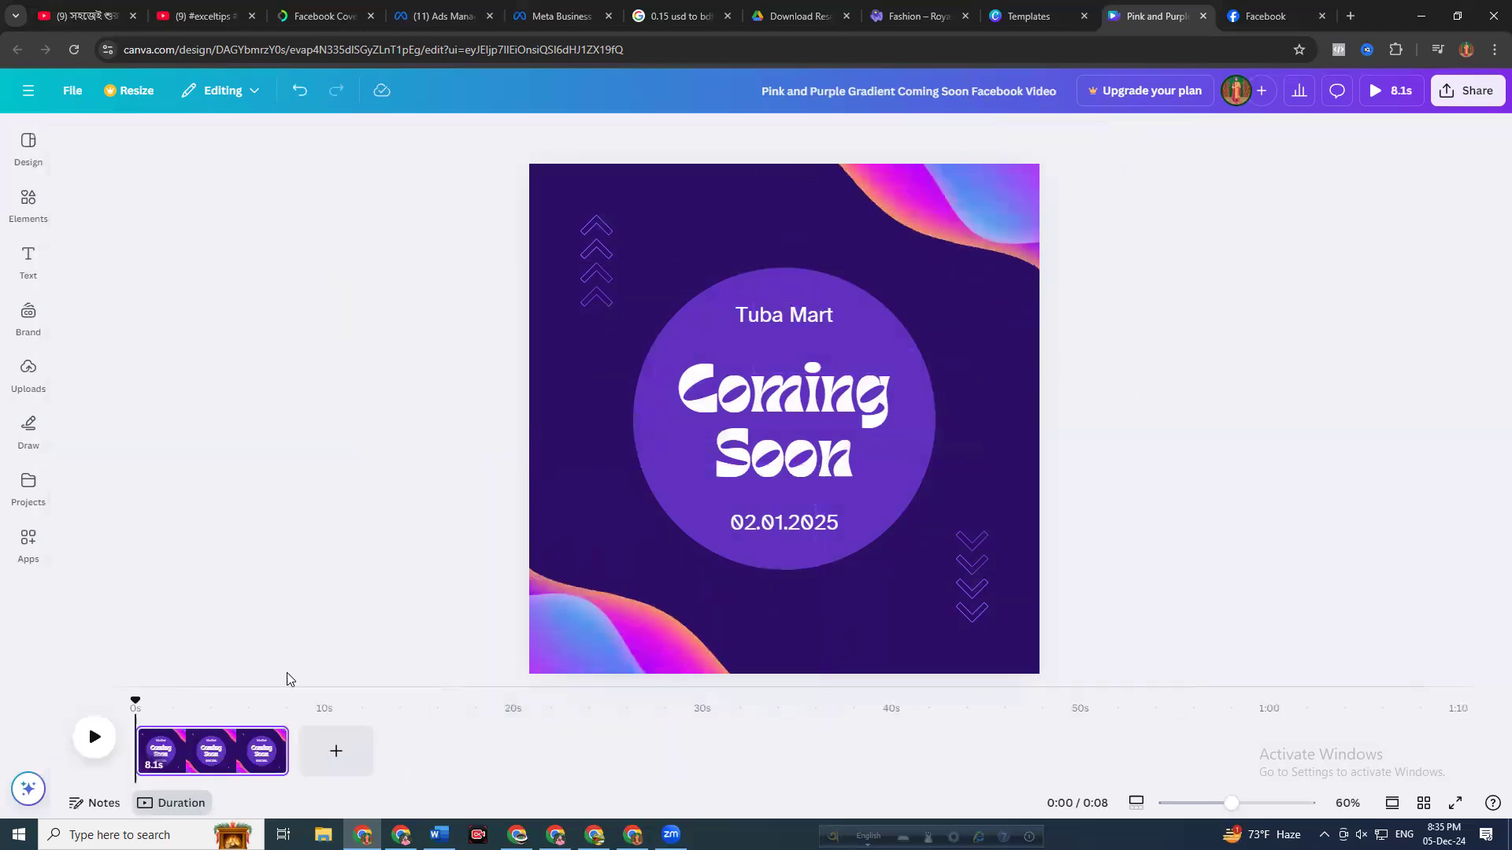
# Enlarge the Tuba Mart text to font size 46.2 and position it just above the Coming Soon heading
pyautogui.click(831, 316)
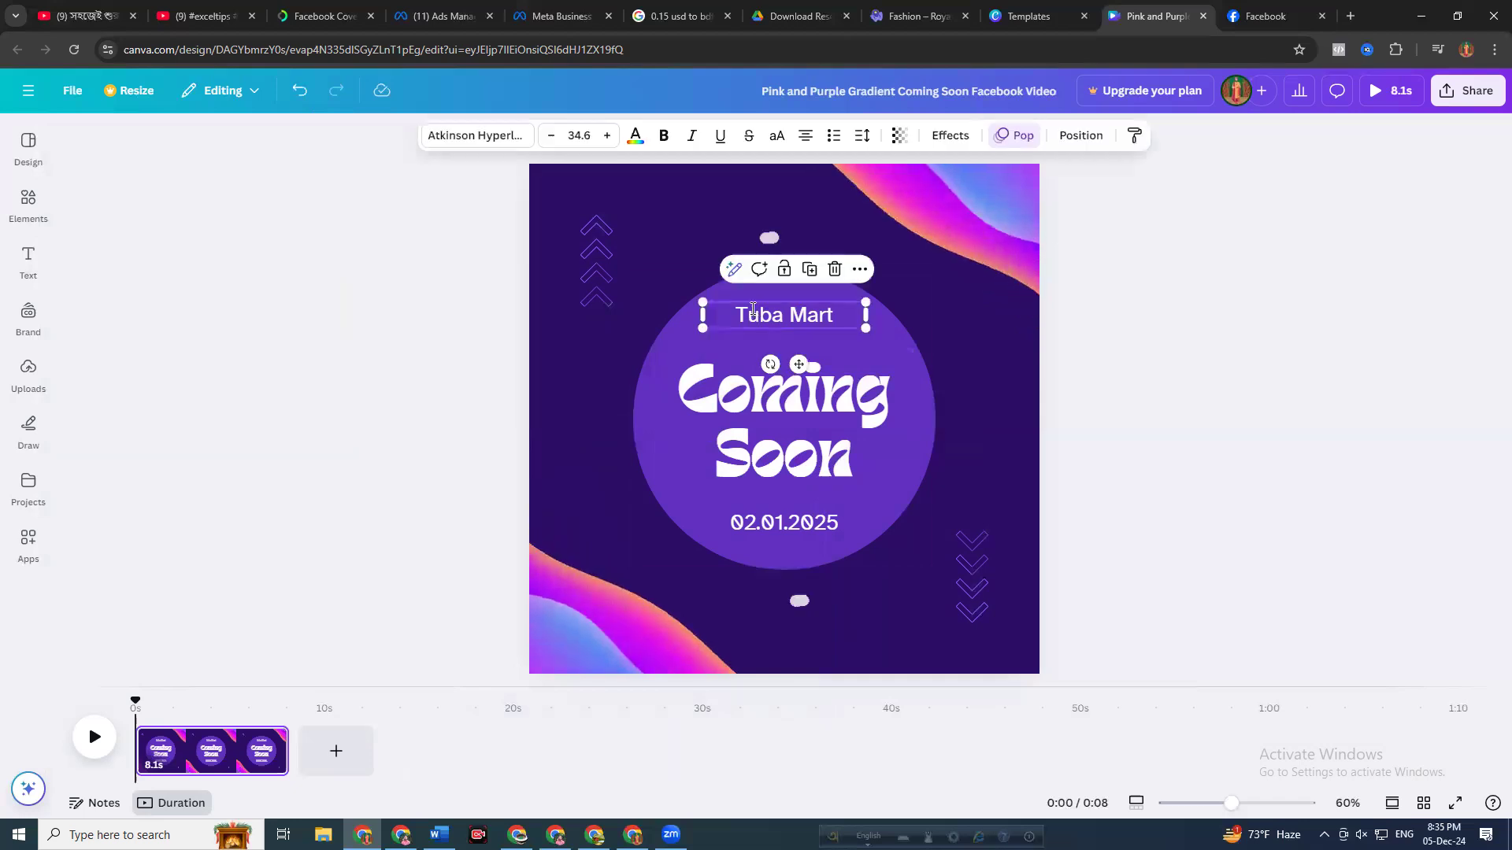
pyautogui.moveTo(864, 324); pyautogui.dragTo(817, 325)
pyautogui.click(1156, 345)
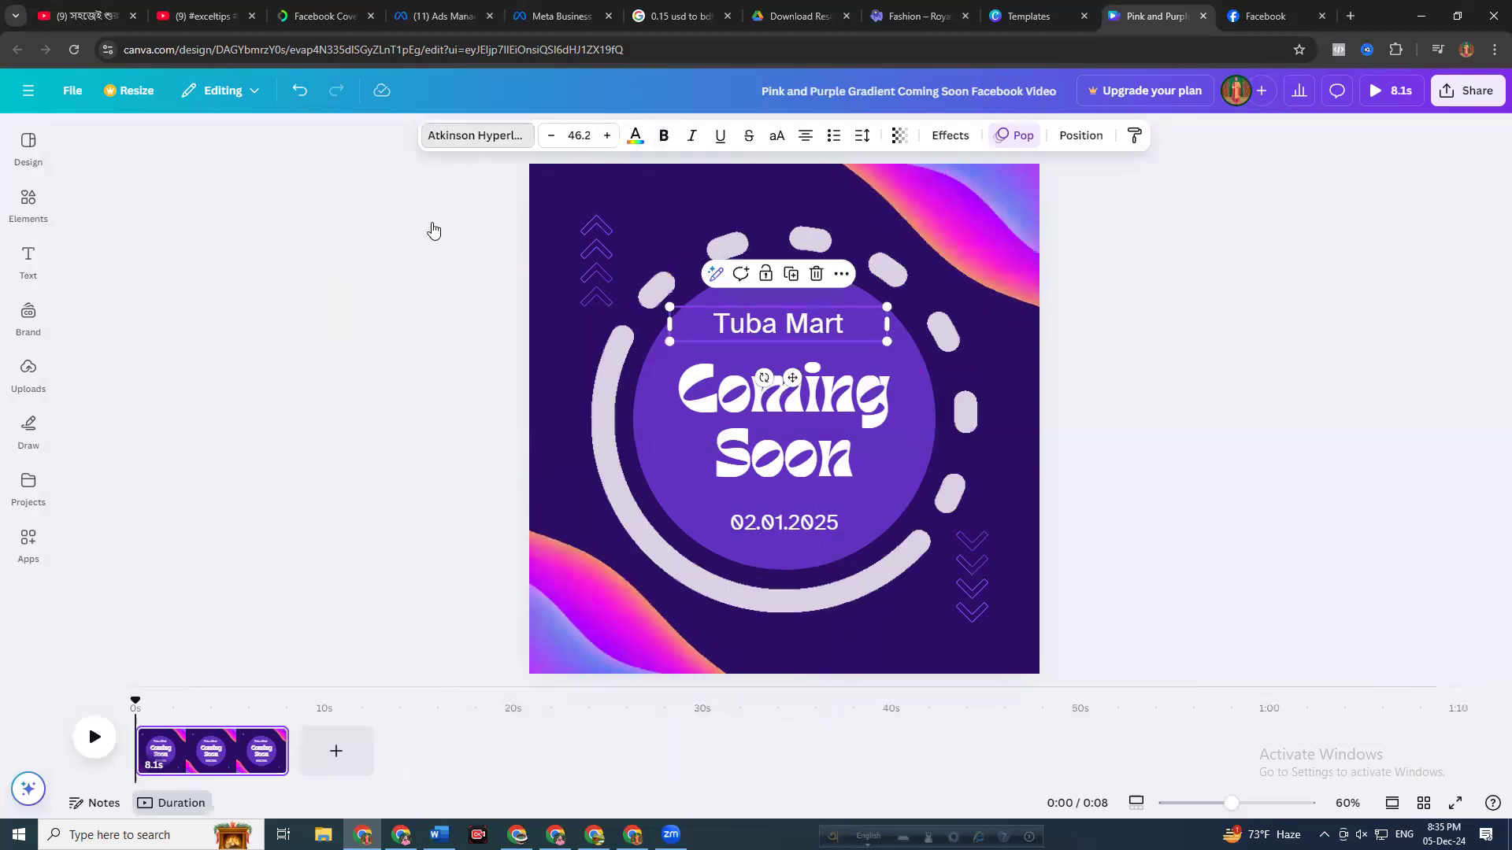
# Change the Tuba Mart text's font to Sergio Trendy and enlarge it to size 48.3
pyautogui.click(449, 130)
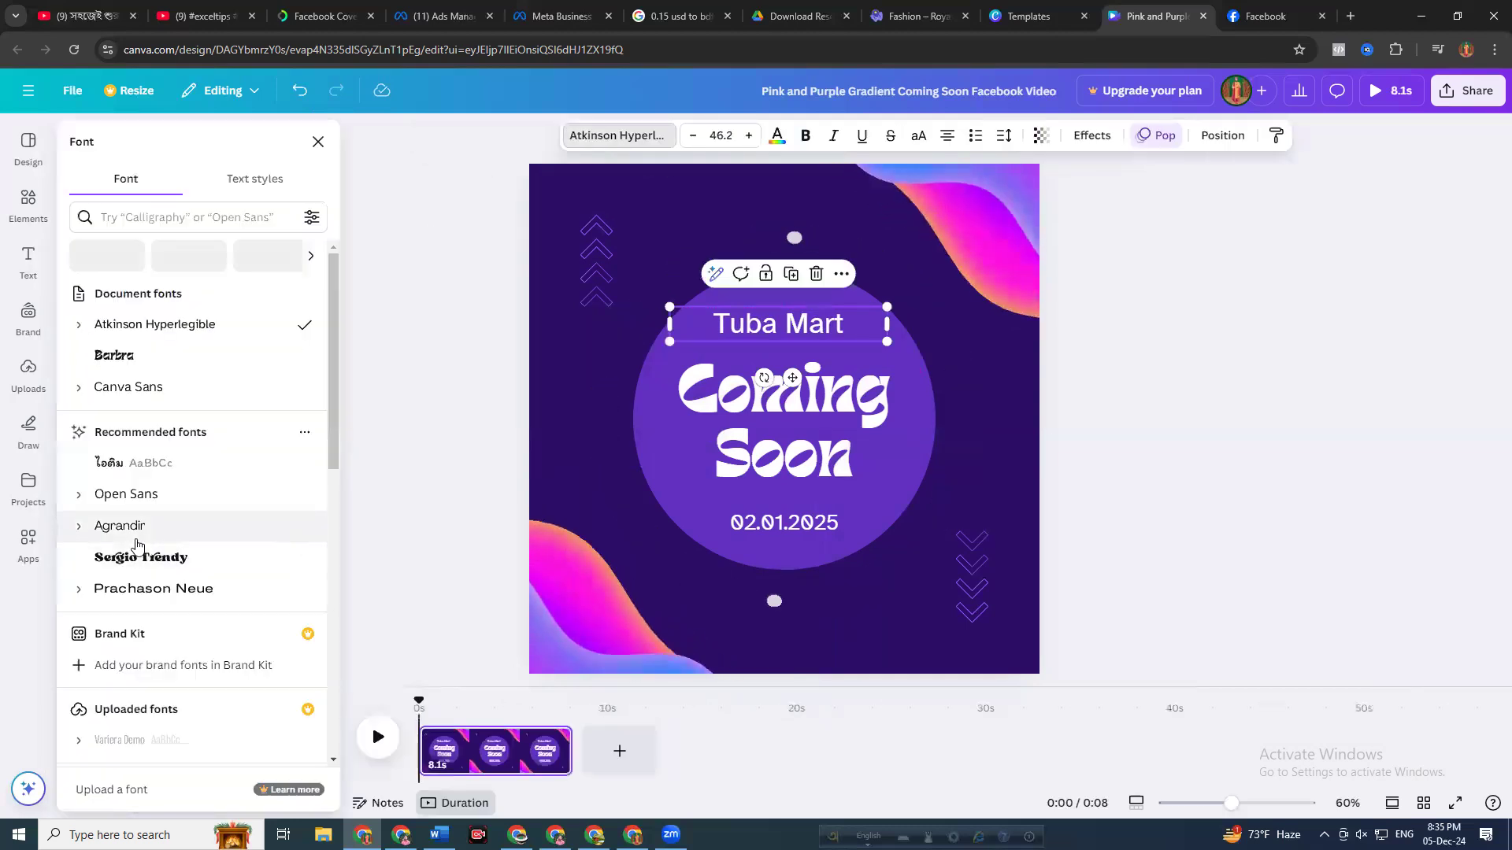
pyautogui.click(127, 561)
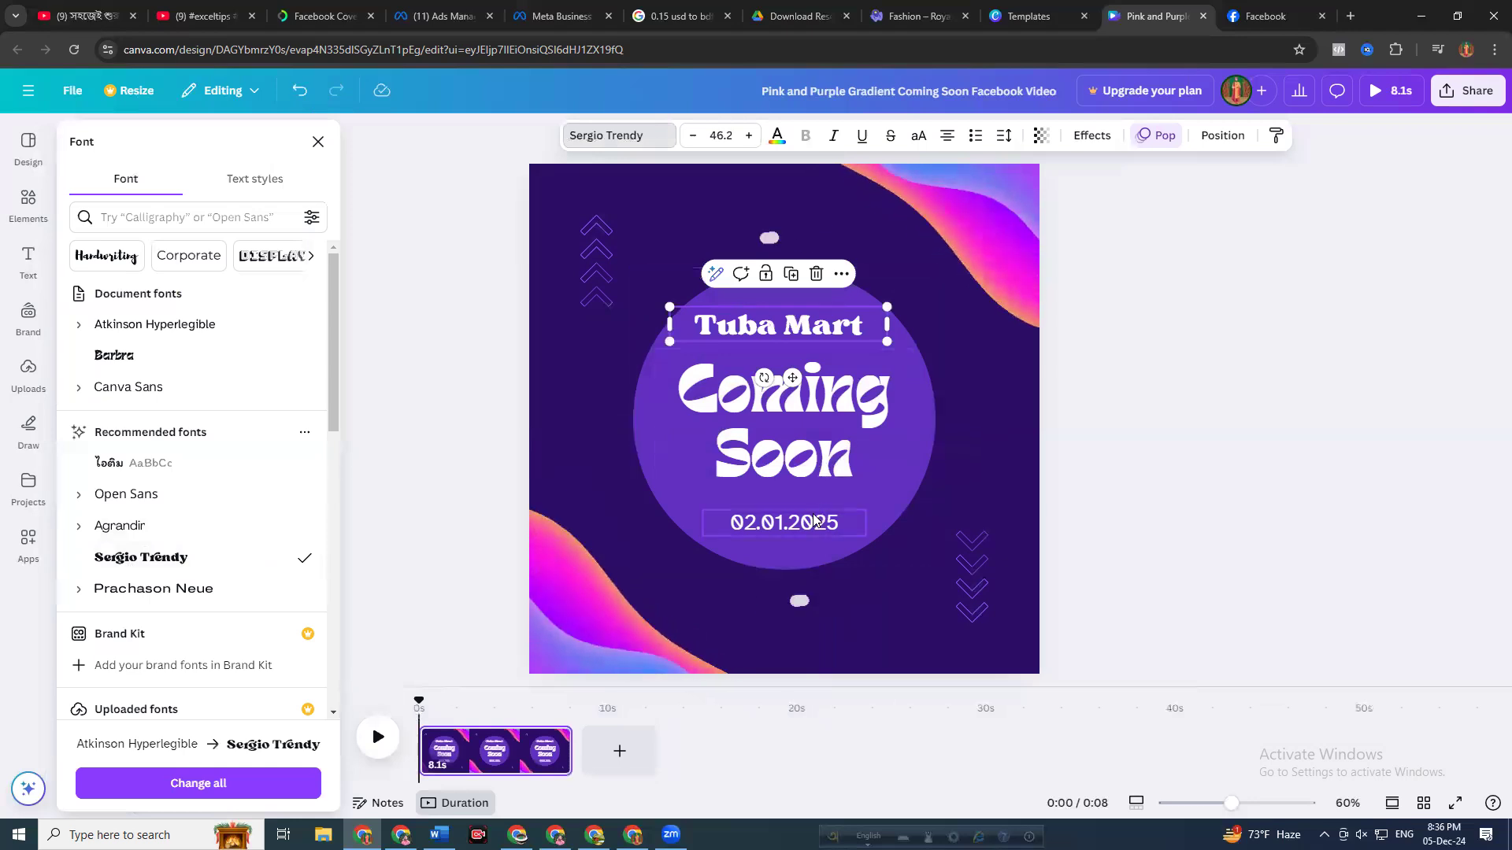
pyautogui.moveTo(885, 337); pyautogui.dragTo(897, 343)
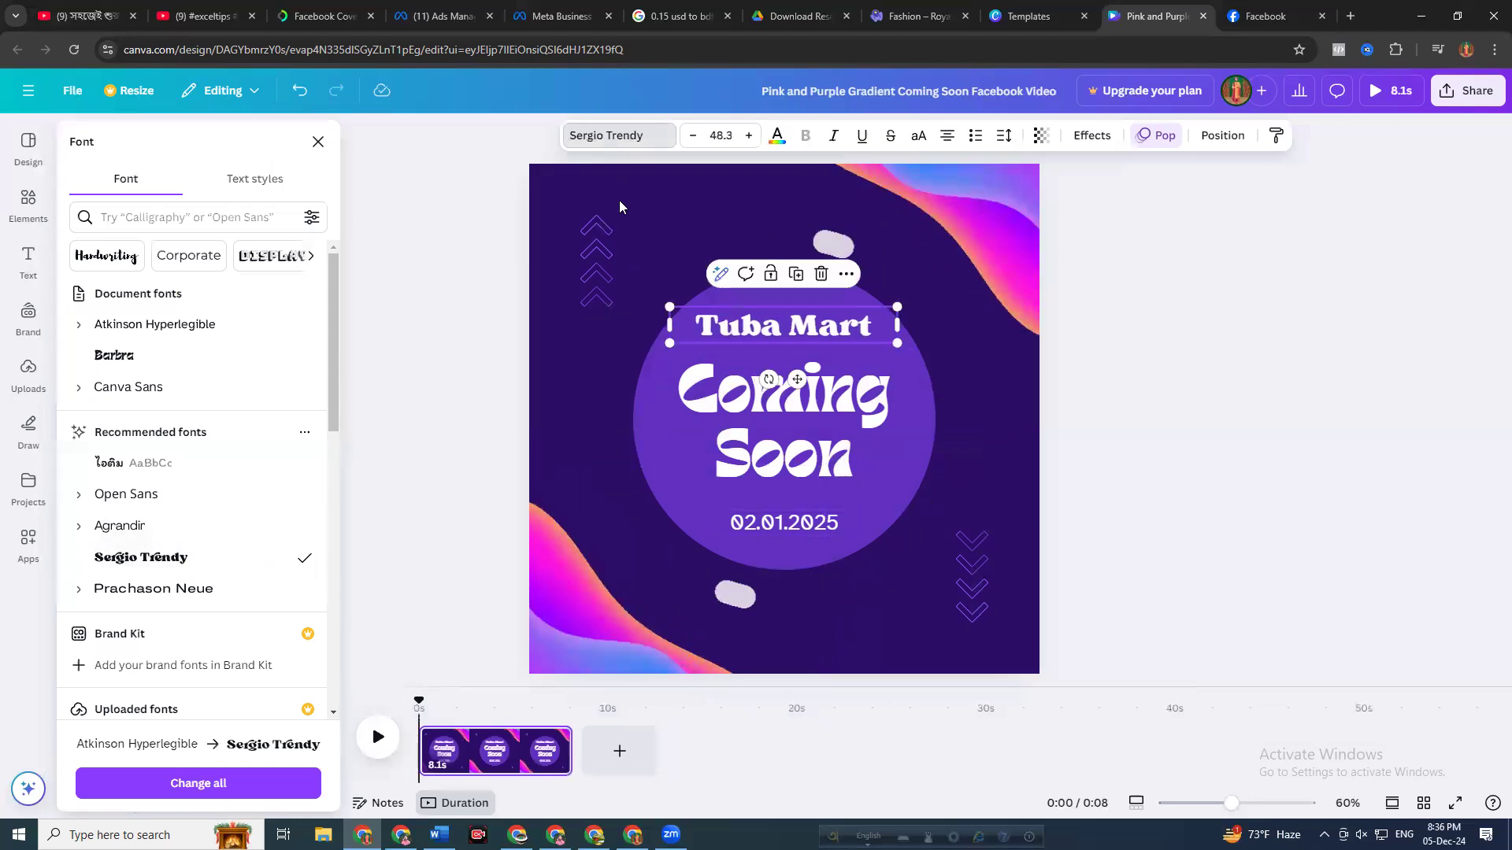
pyautogui.click(1253, 363)
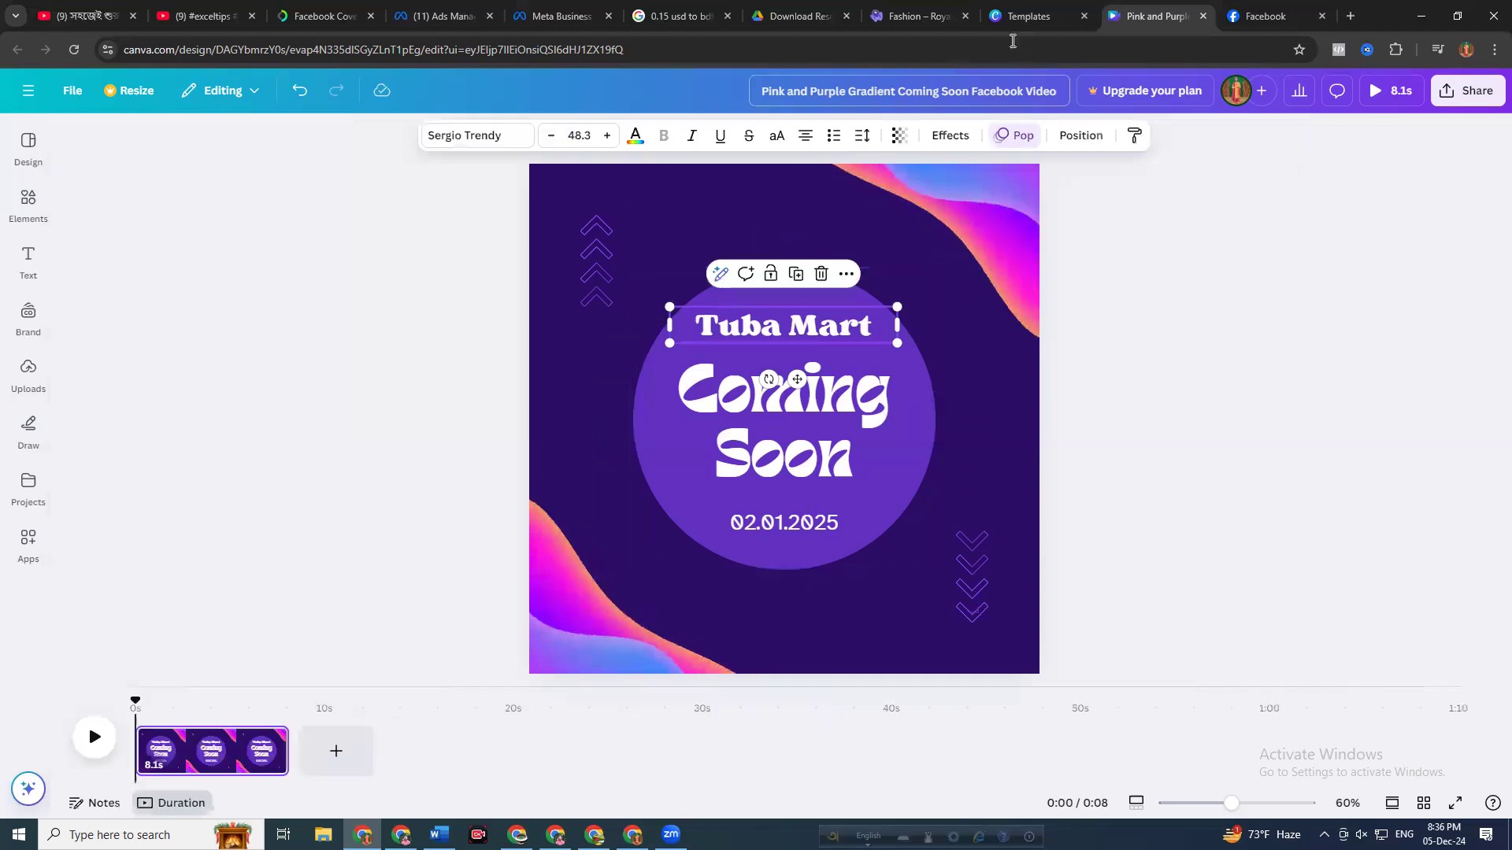
# Glance at the similar video templates in the Templates browser tab and return to the Coming Soon design
pyautogui.click(1031, 17)
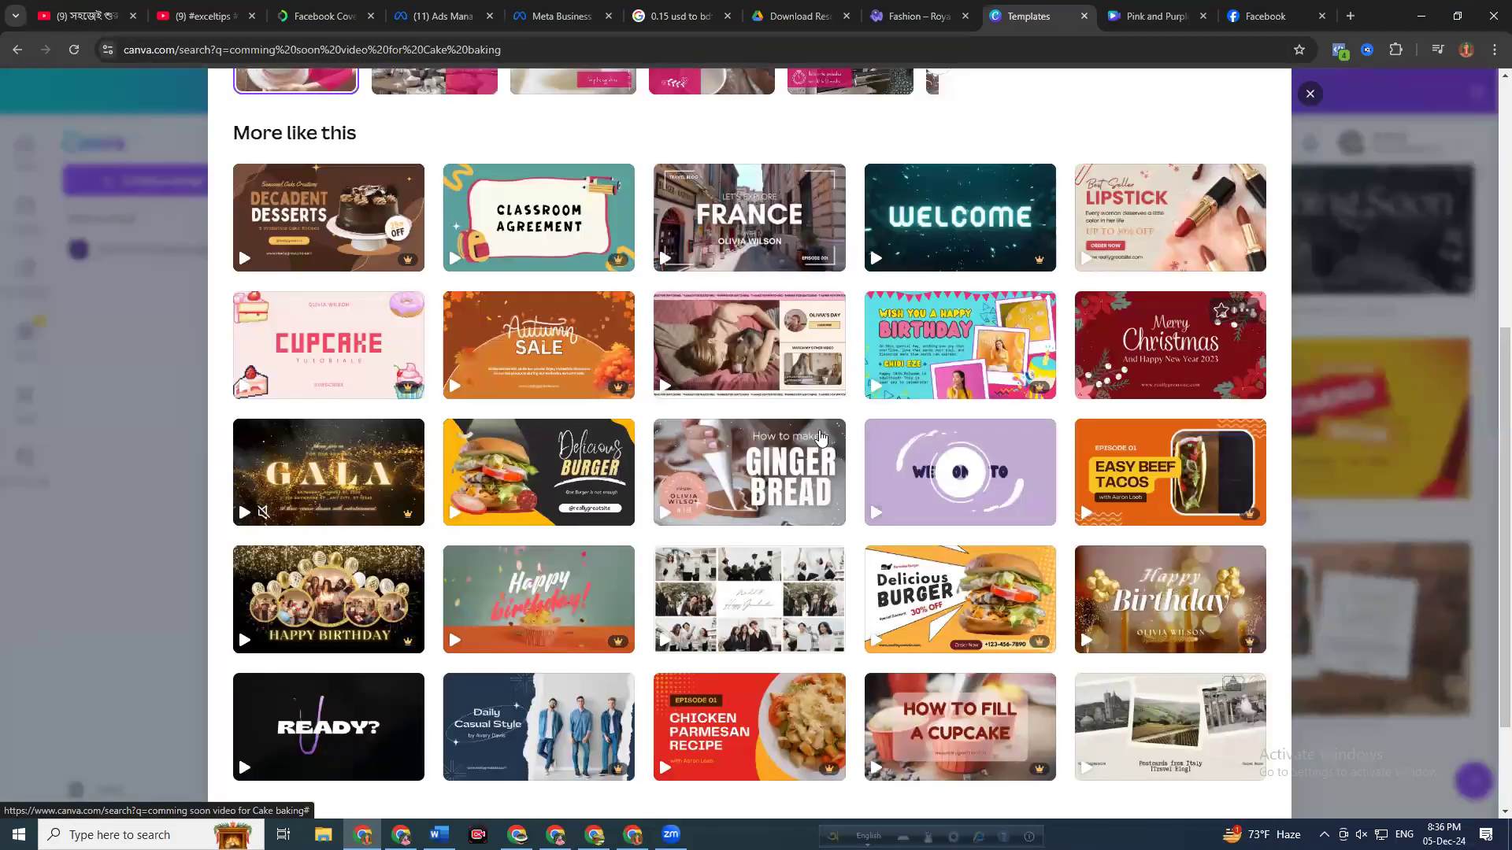
pyautogui.click(1126, 16)
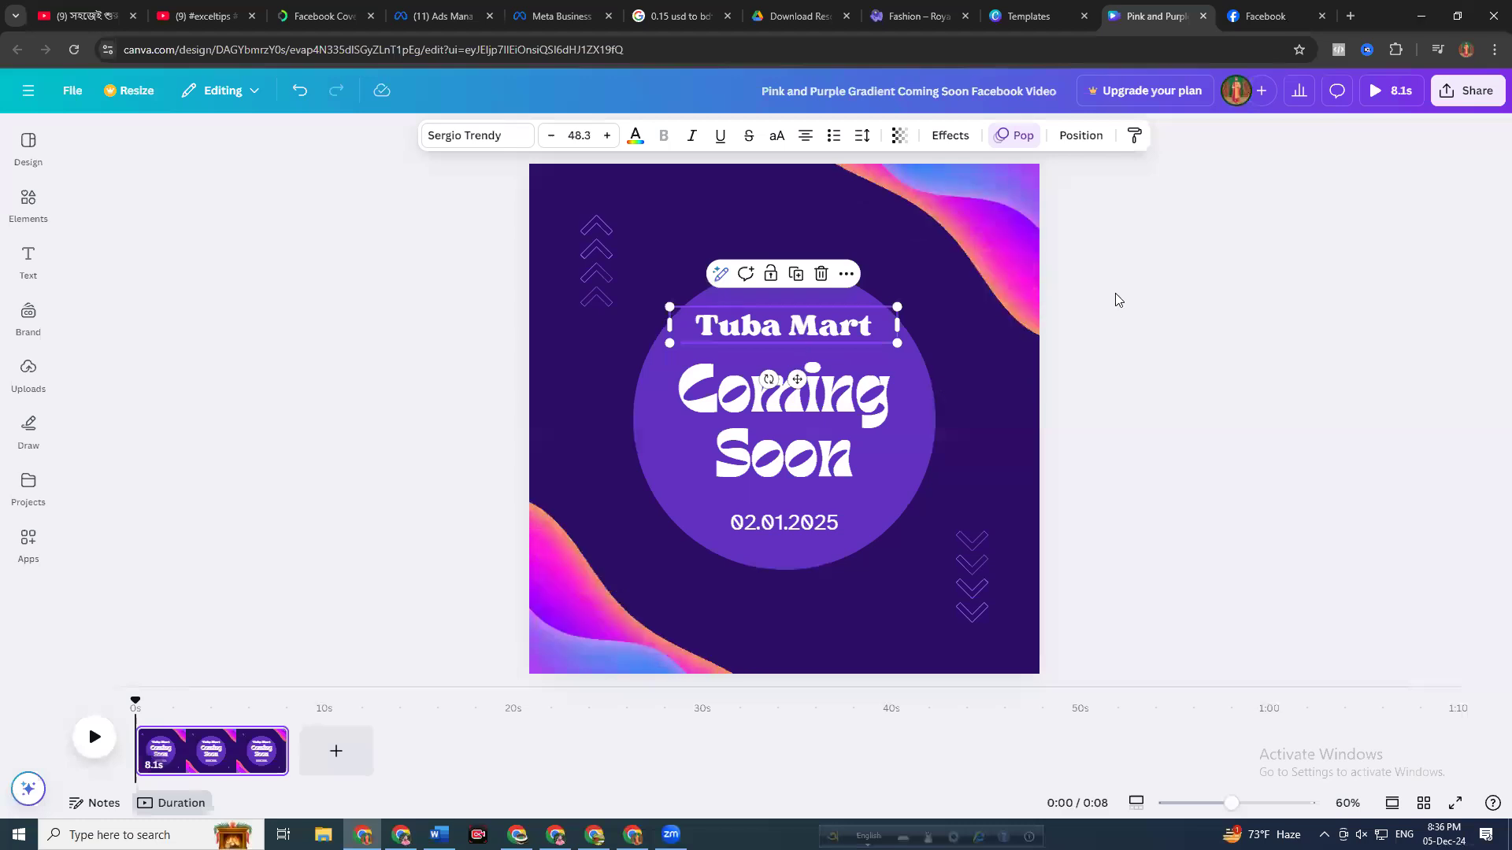
# Examine the suggested and general text animations for the Tuba Mart text, previewing Spread
pyautogui.click(1014, 135)
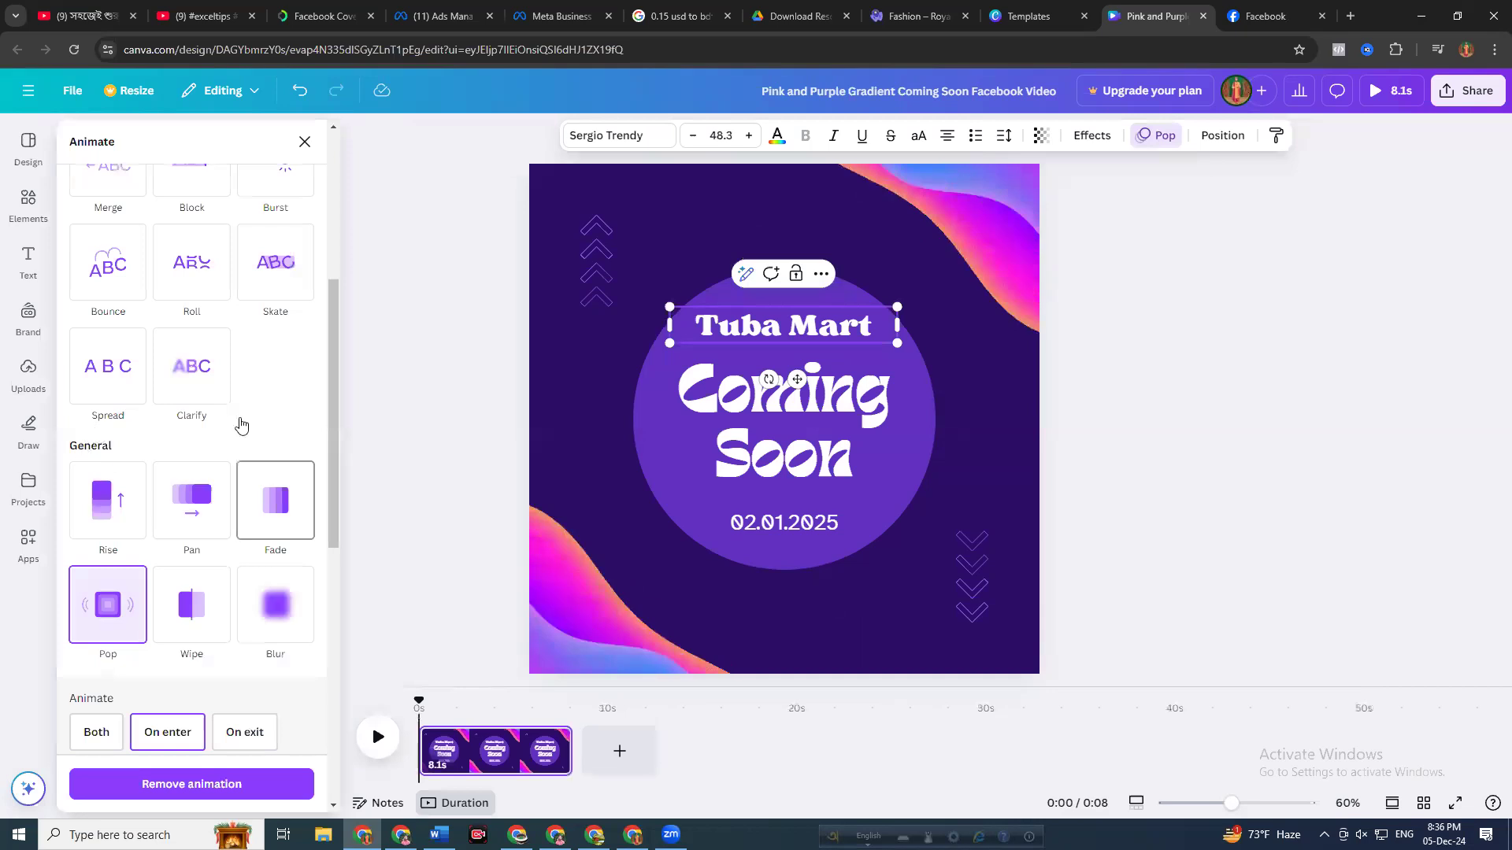
pyautogui.scroll(5, 241, 425)
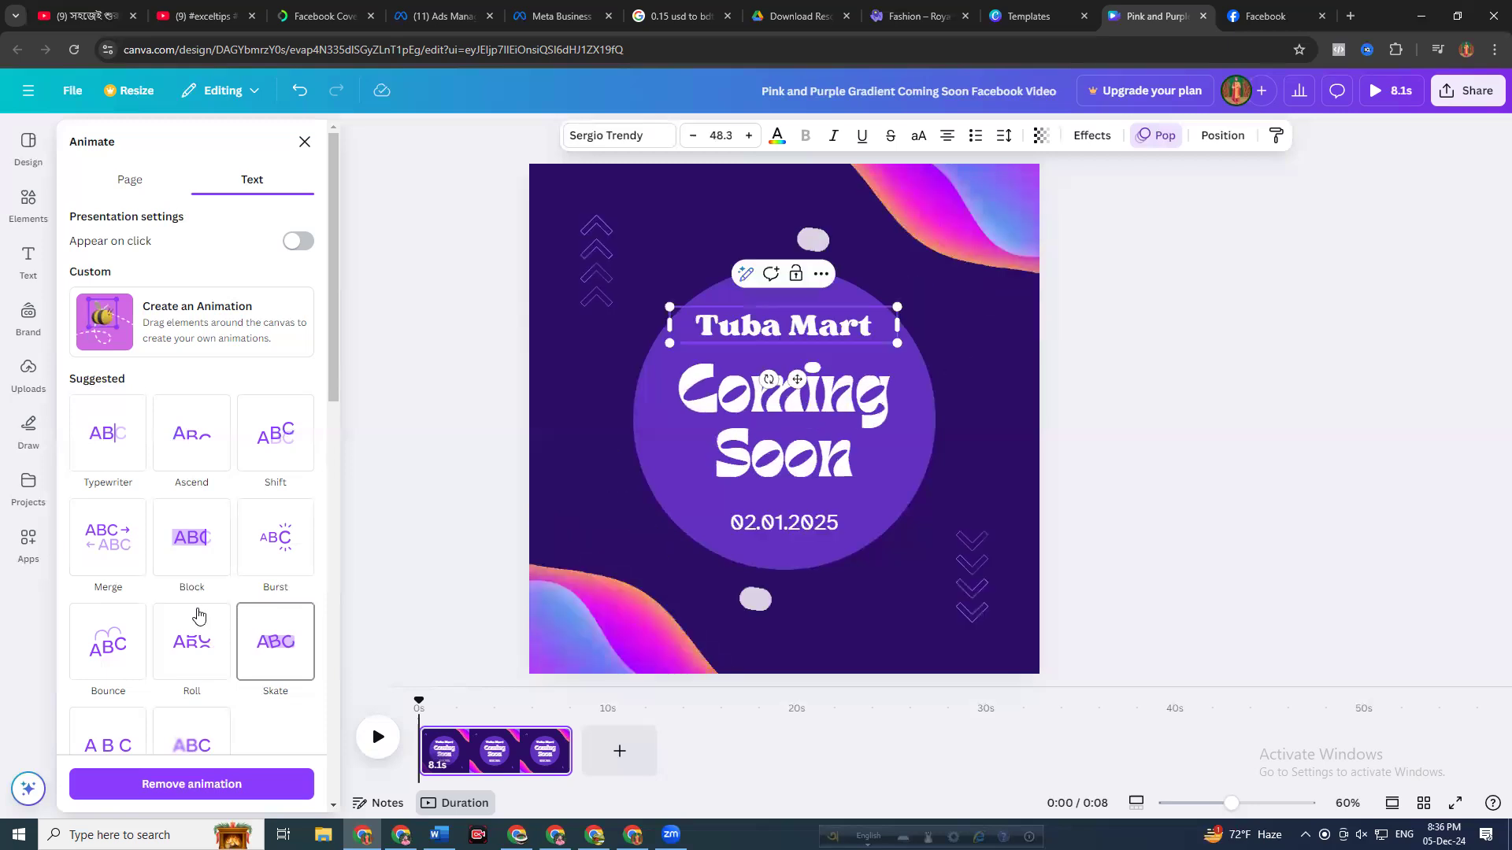
pyautogui.scroll(-2, 199, 615)
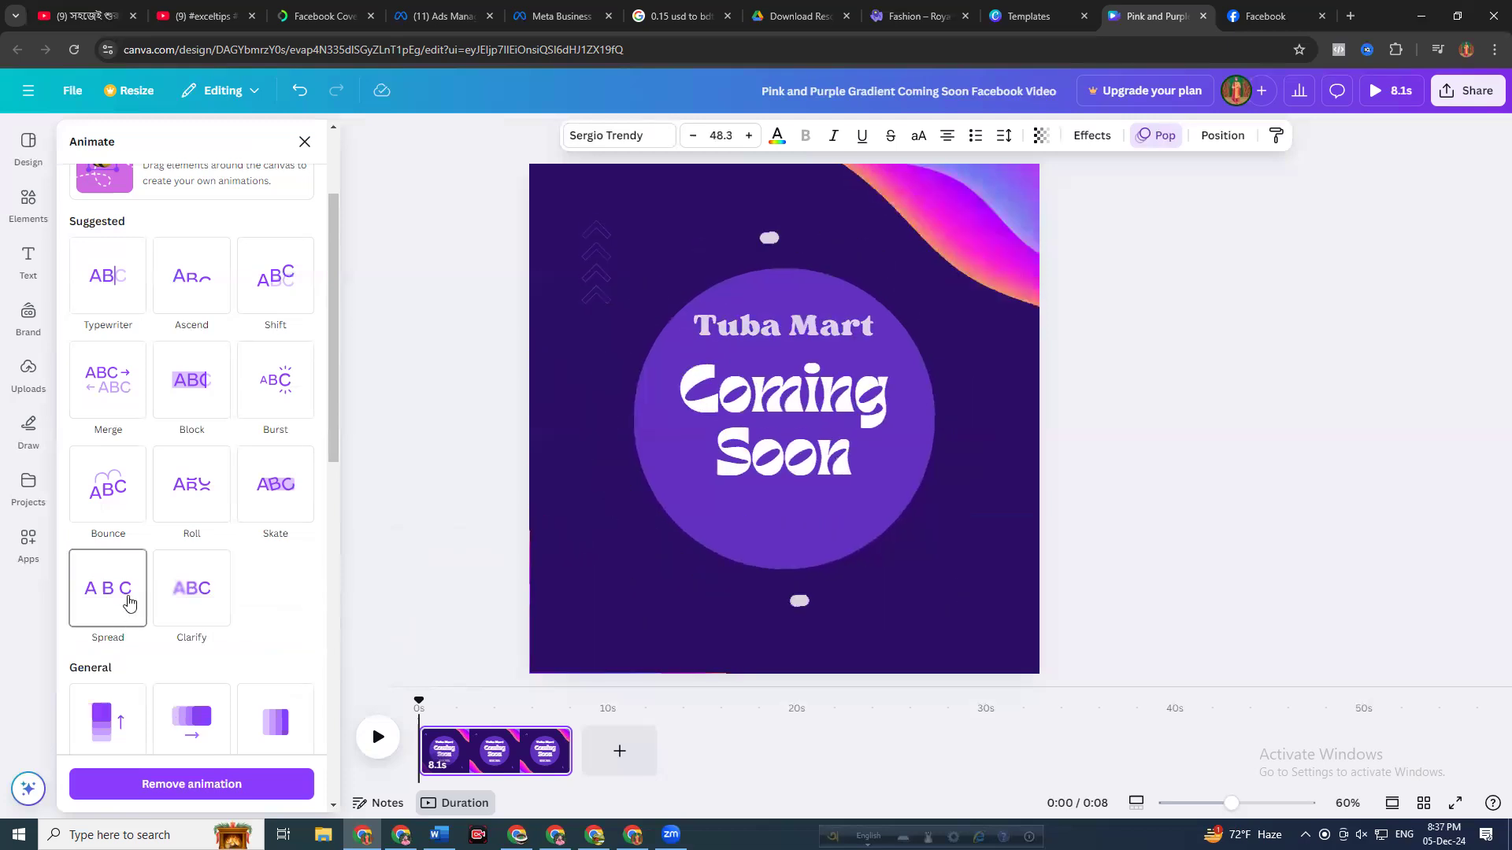
pyautogui.click(120, 600)
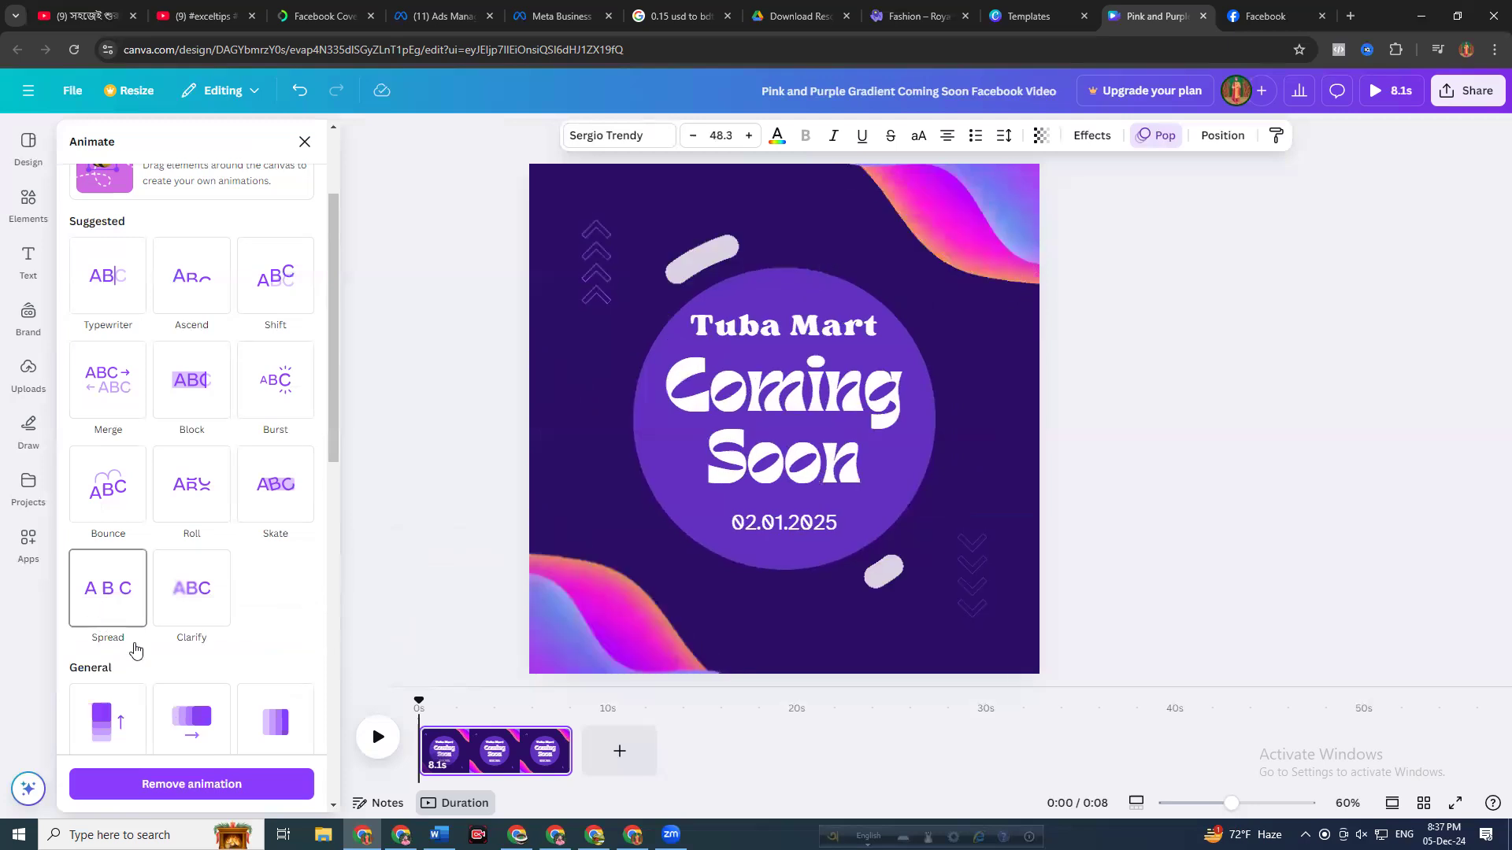
pyautogui.scroll(-1, 105, 574)
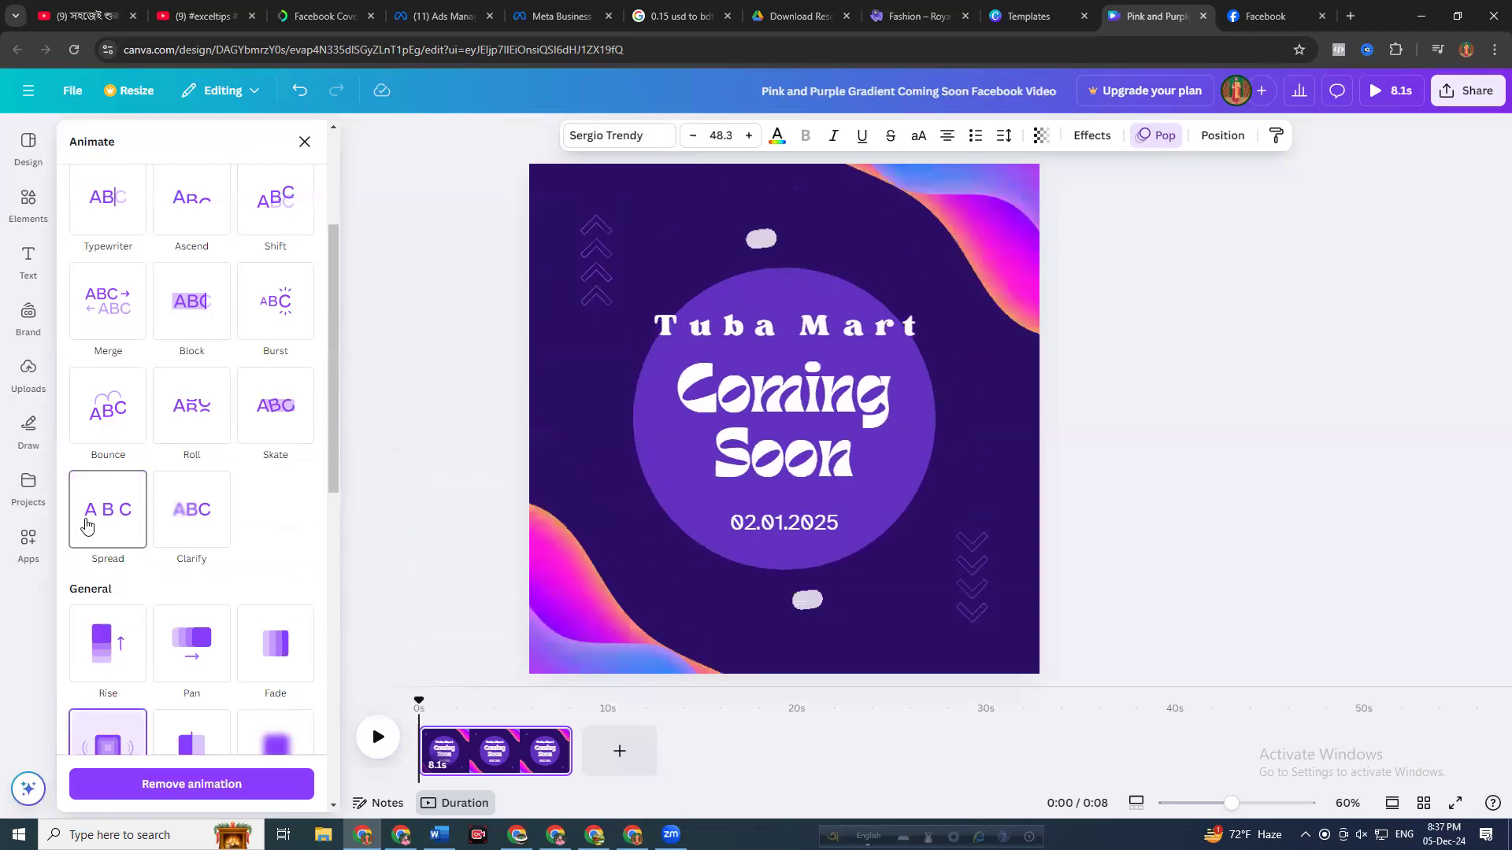
pyautogui.scroll(-1, 87, 525)
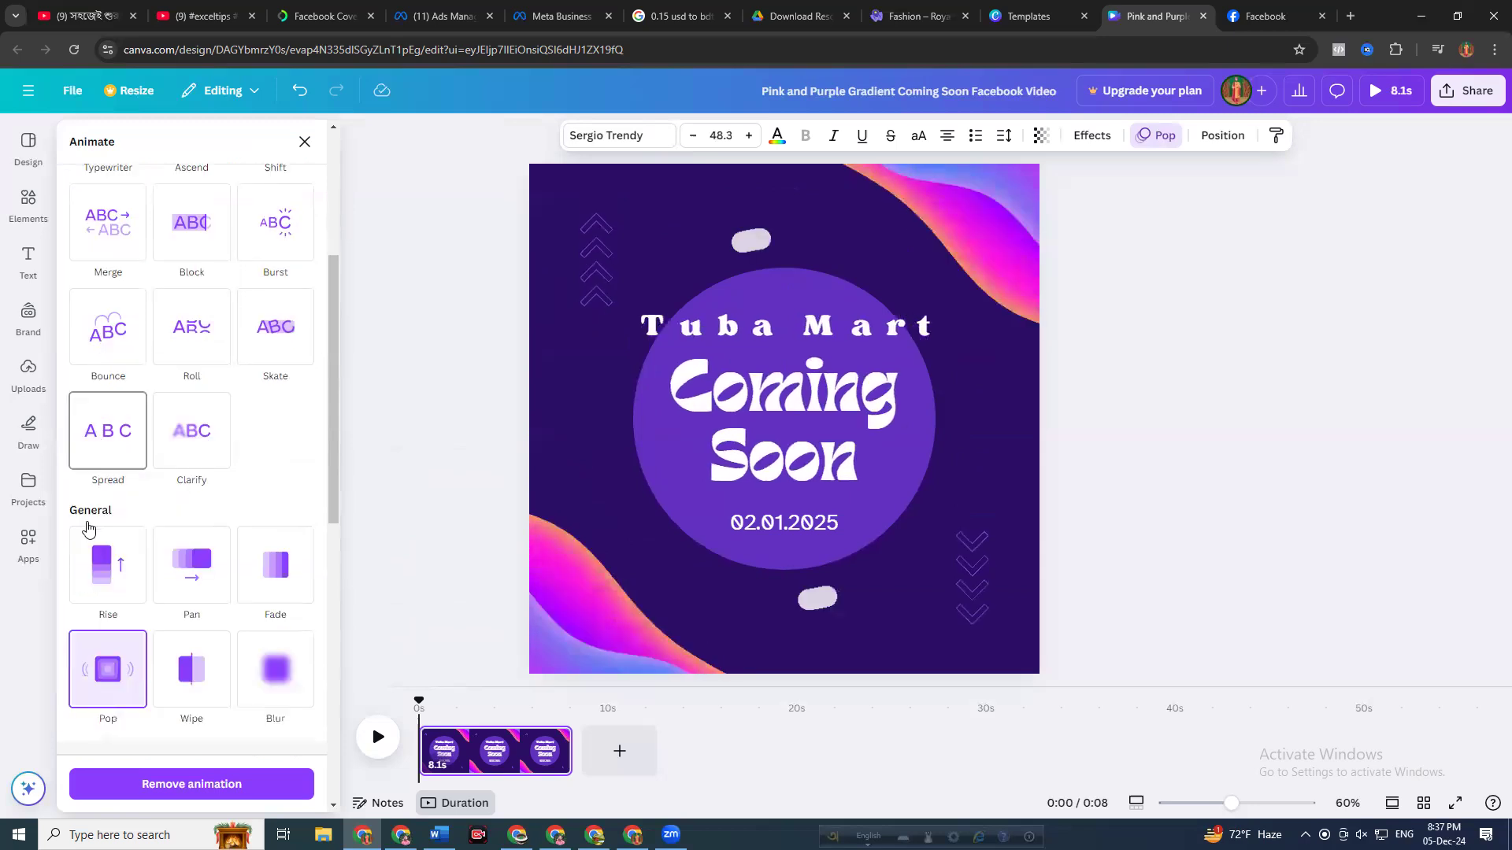
pyautogui.scroll(-2, 88, 528)
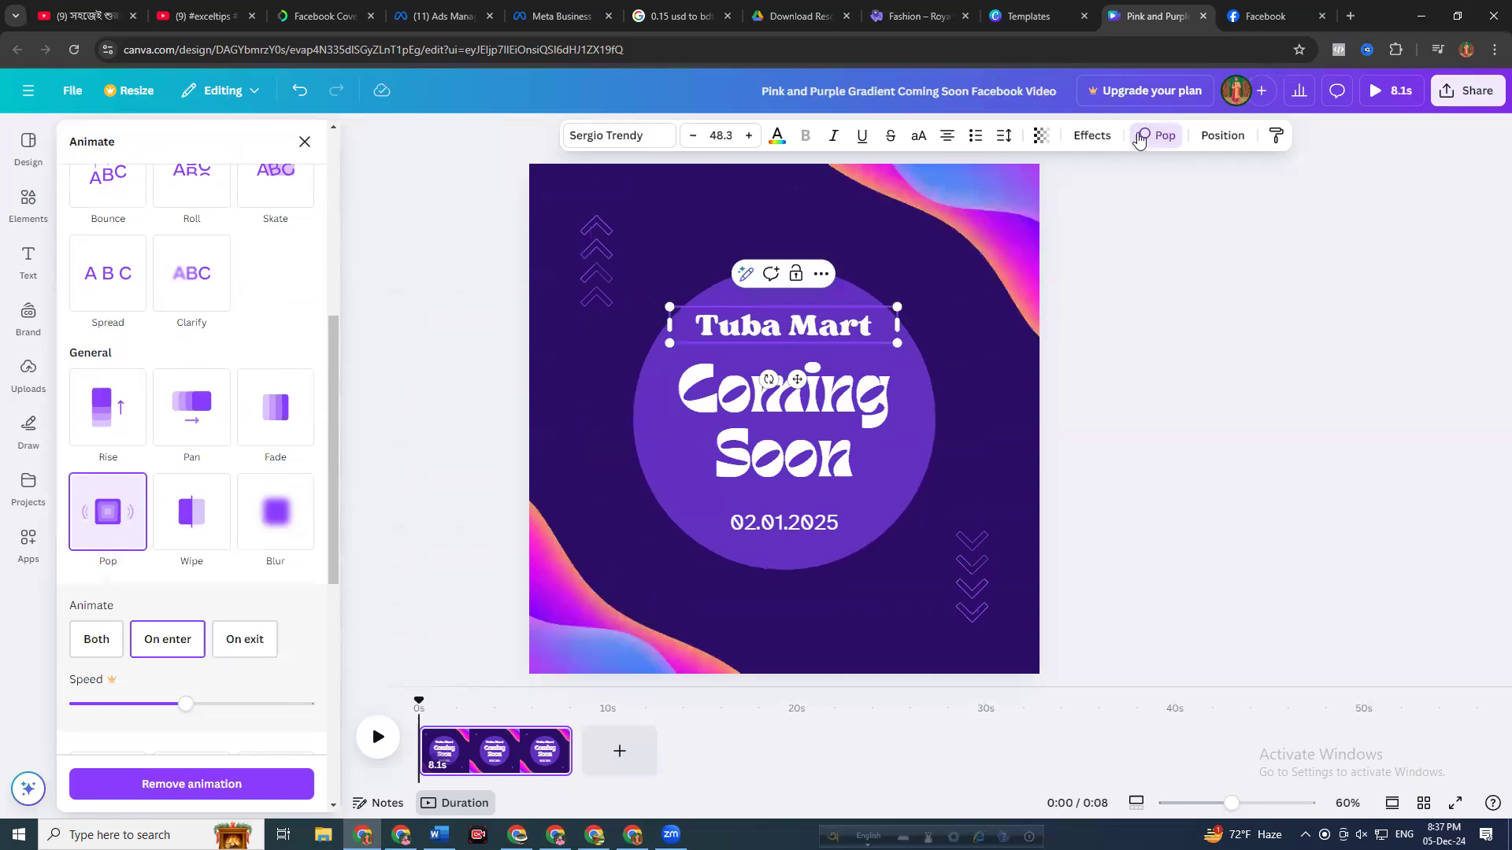
# Try the Neon text effect on the Tuba Mart text with an intensity of 1
pyautogui.click(1096, 139)
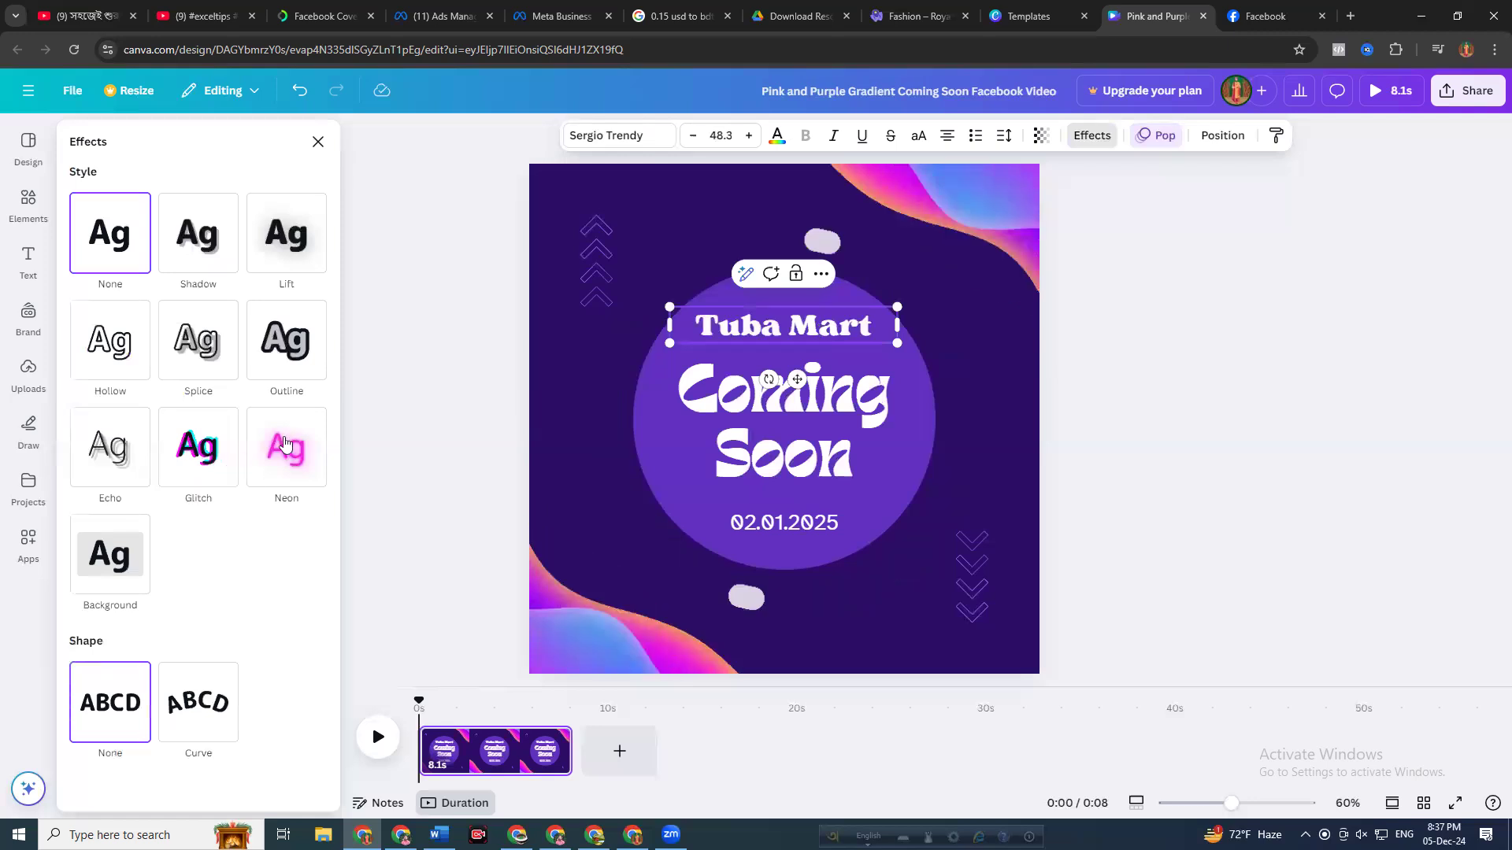
pyautogui.click(285, 446)
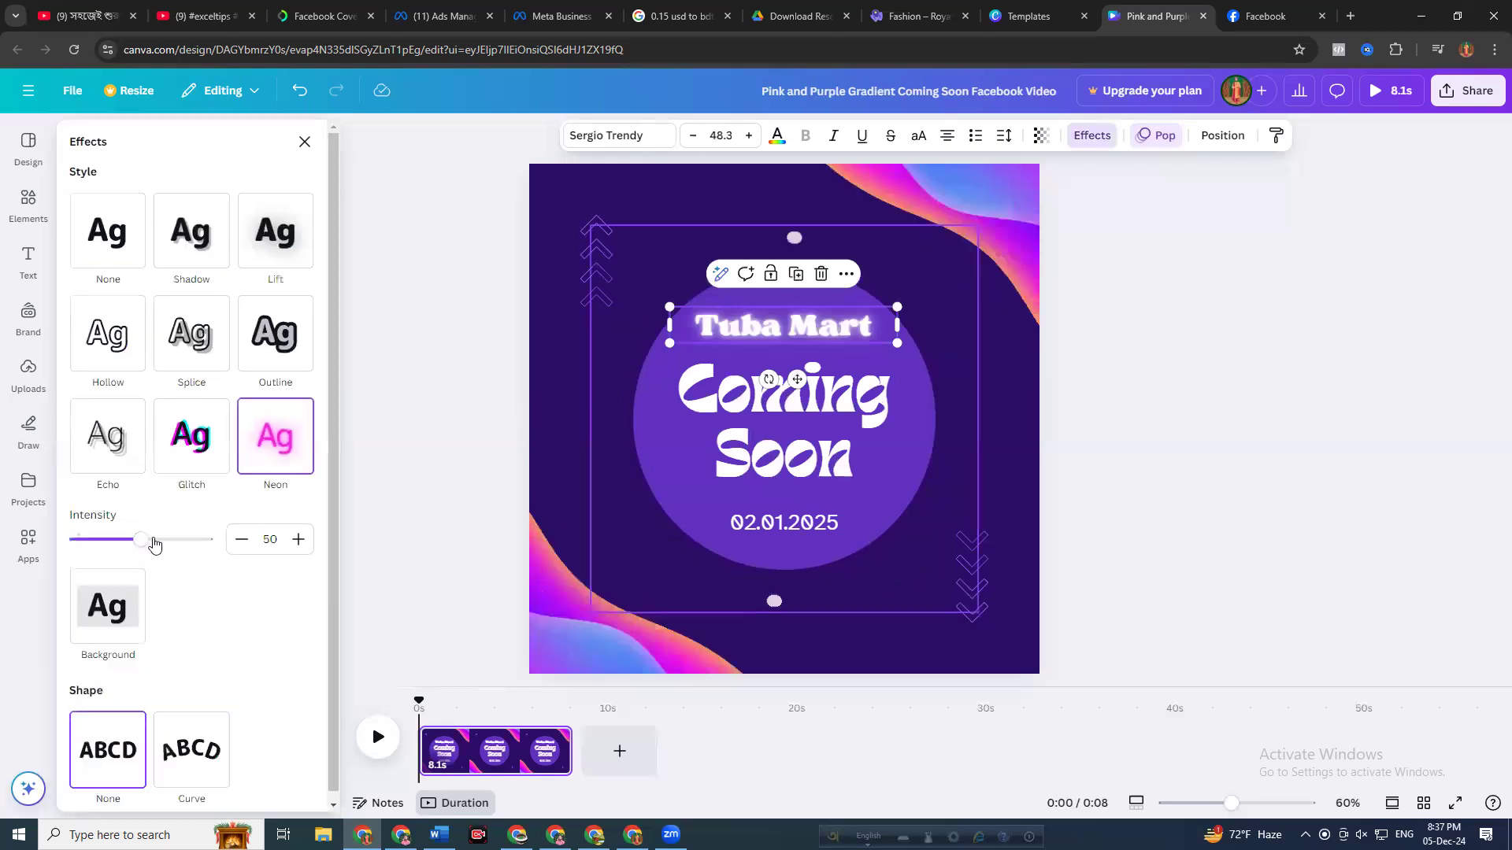
pyautogui.moveTo(179, 541); pyautogui.dragTo(85, 526)
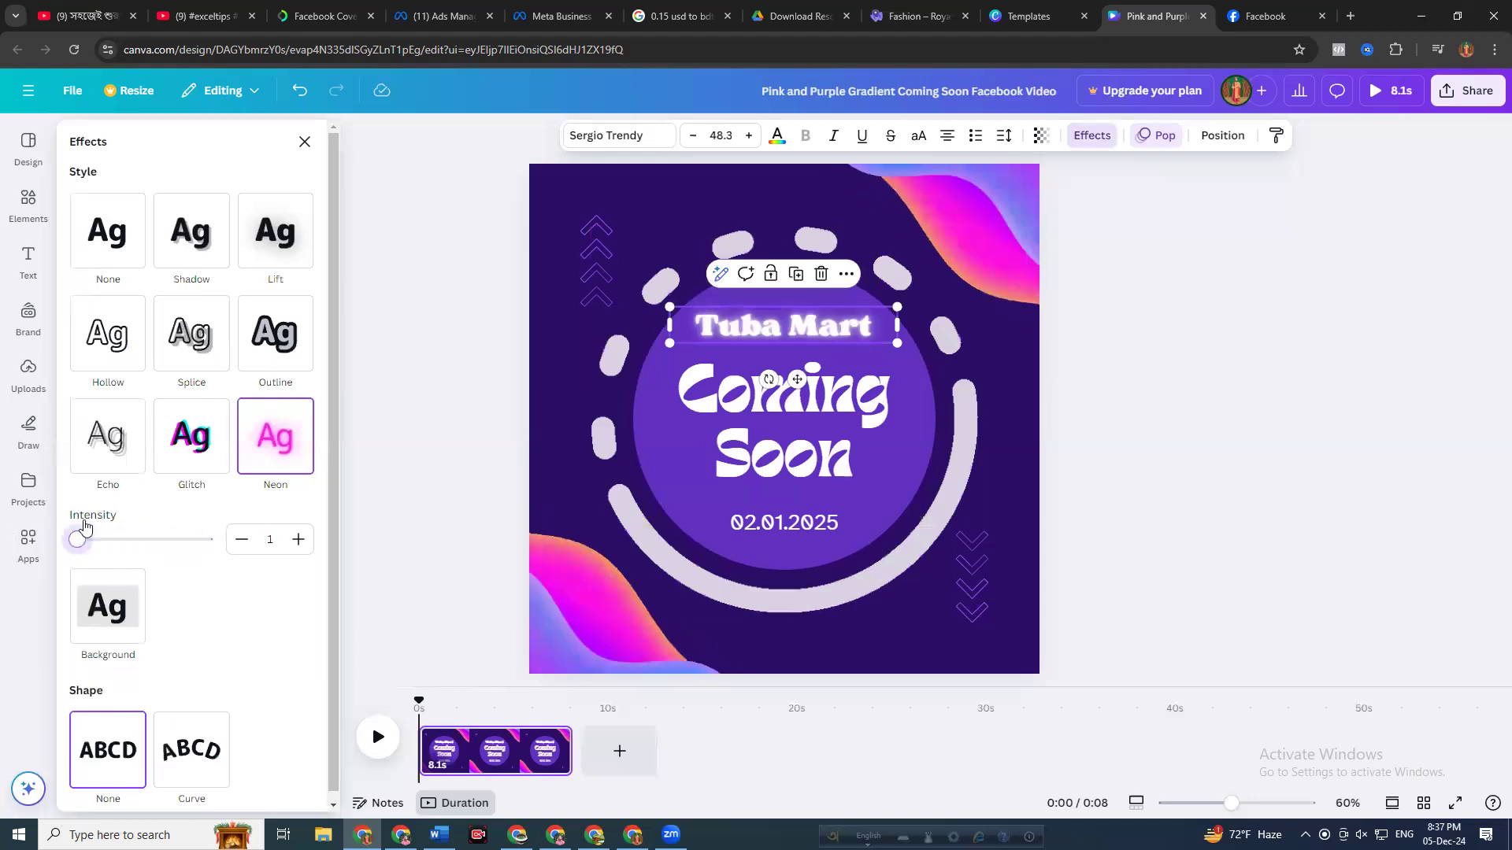
# Apply the Glitch effect to the Tuba Mart text with an offset of 43
pyautogui.click(189, 452)
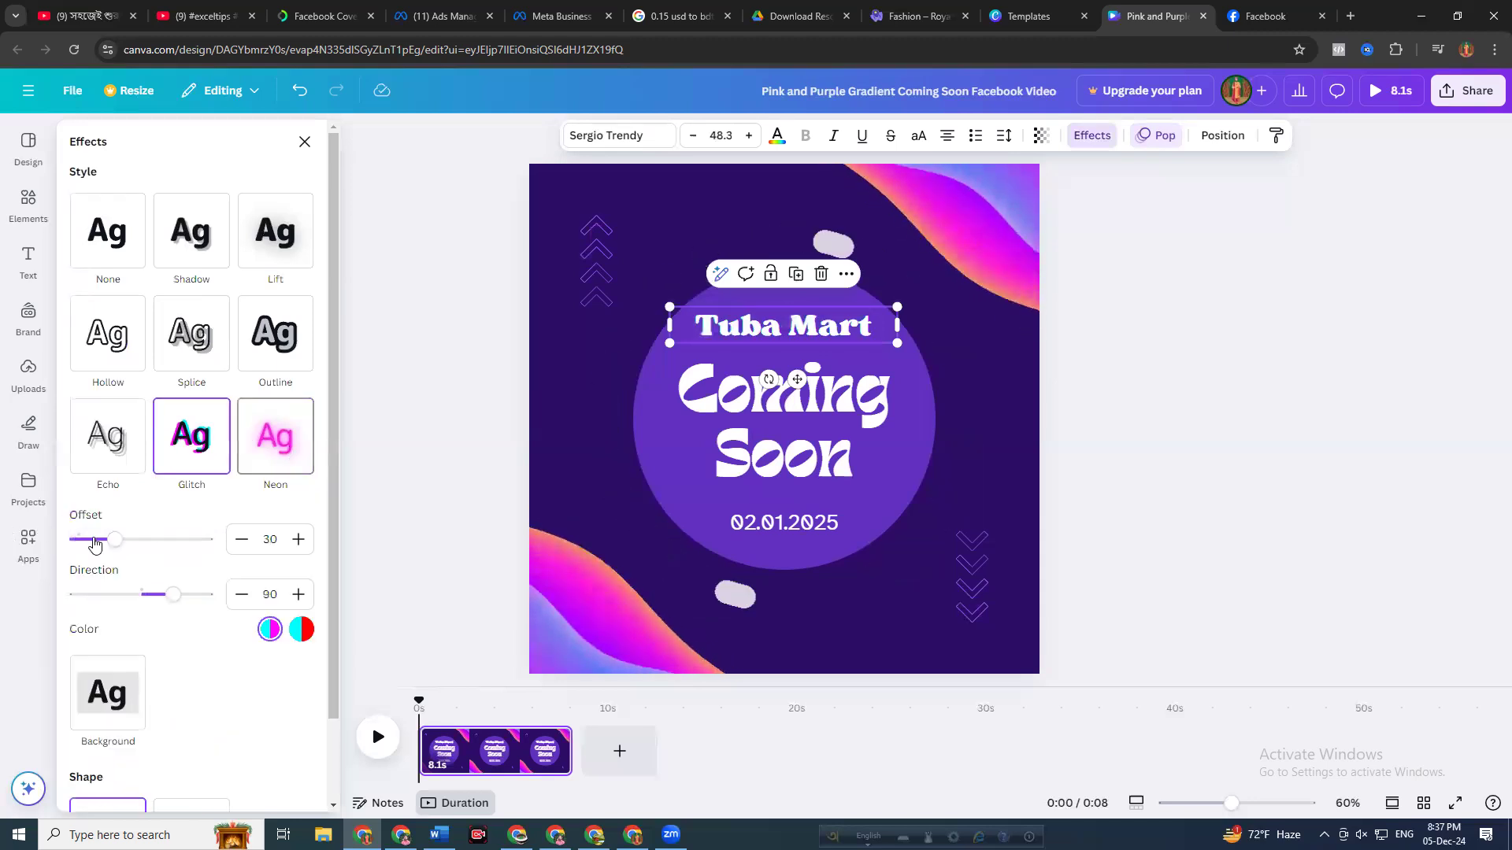
pyautogui.moveTo(115, 540)
pyautogui.mouseDown()
pyautogui.moveTo(168, 540)
pyautogui.moveTo(118, 540)
pyautogui.mouseUp()
pyautogui.click(131, 542)
pyautogui.scroll(-2, 189, 677)
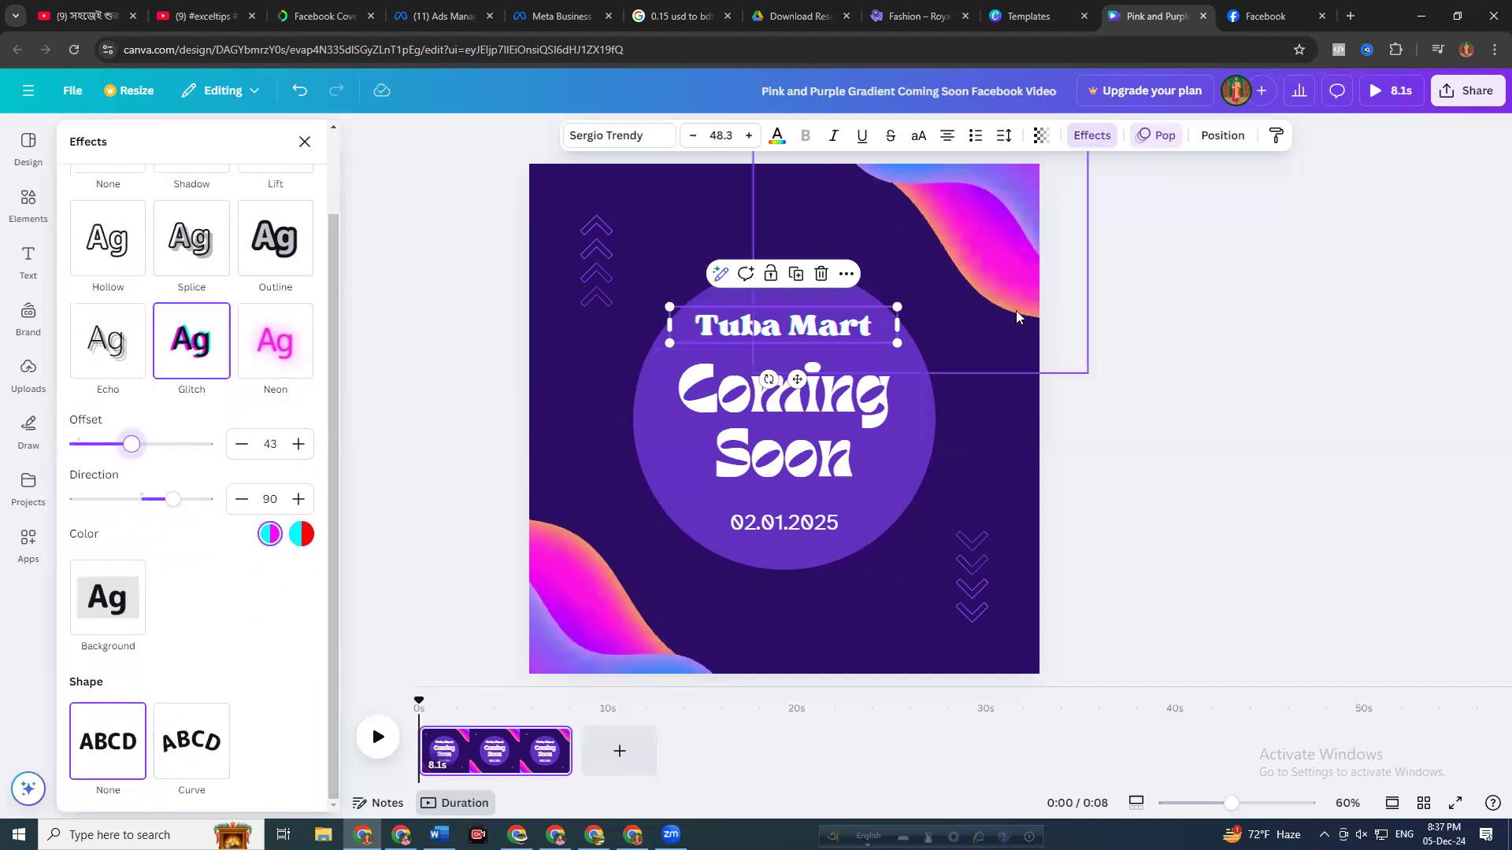
pyautogui.click(1090, 135)
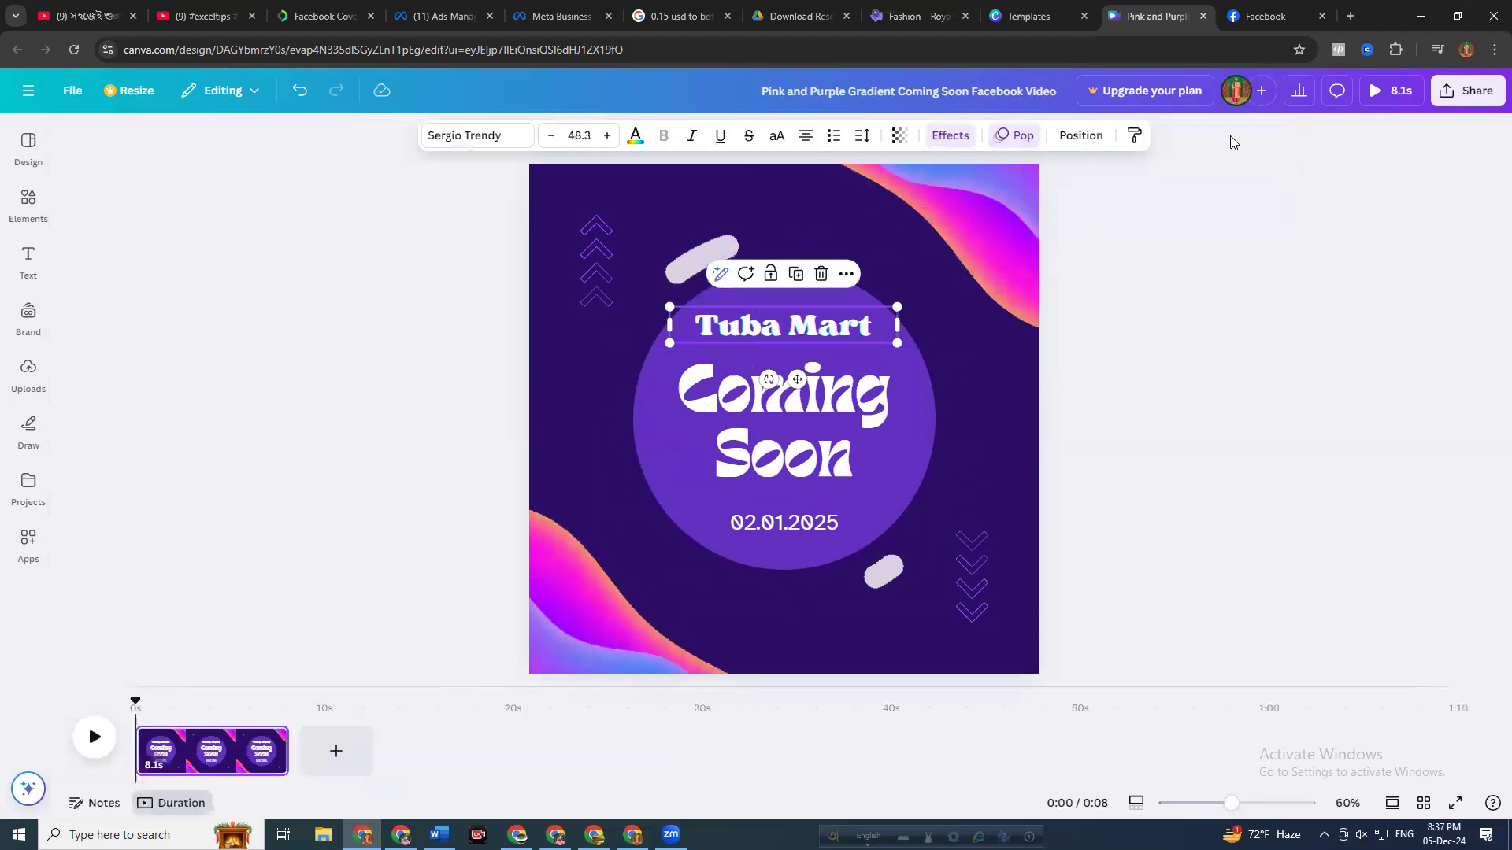
# Look at the design's sharing options and the access levels for its collaboration link
pyautogui.click(1481, 92)
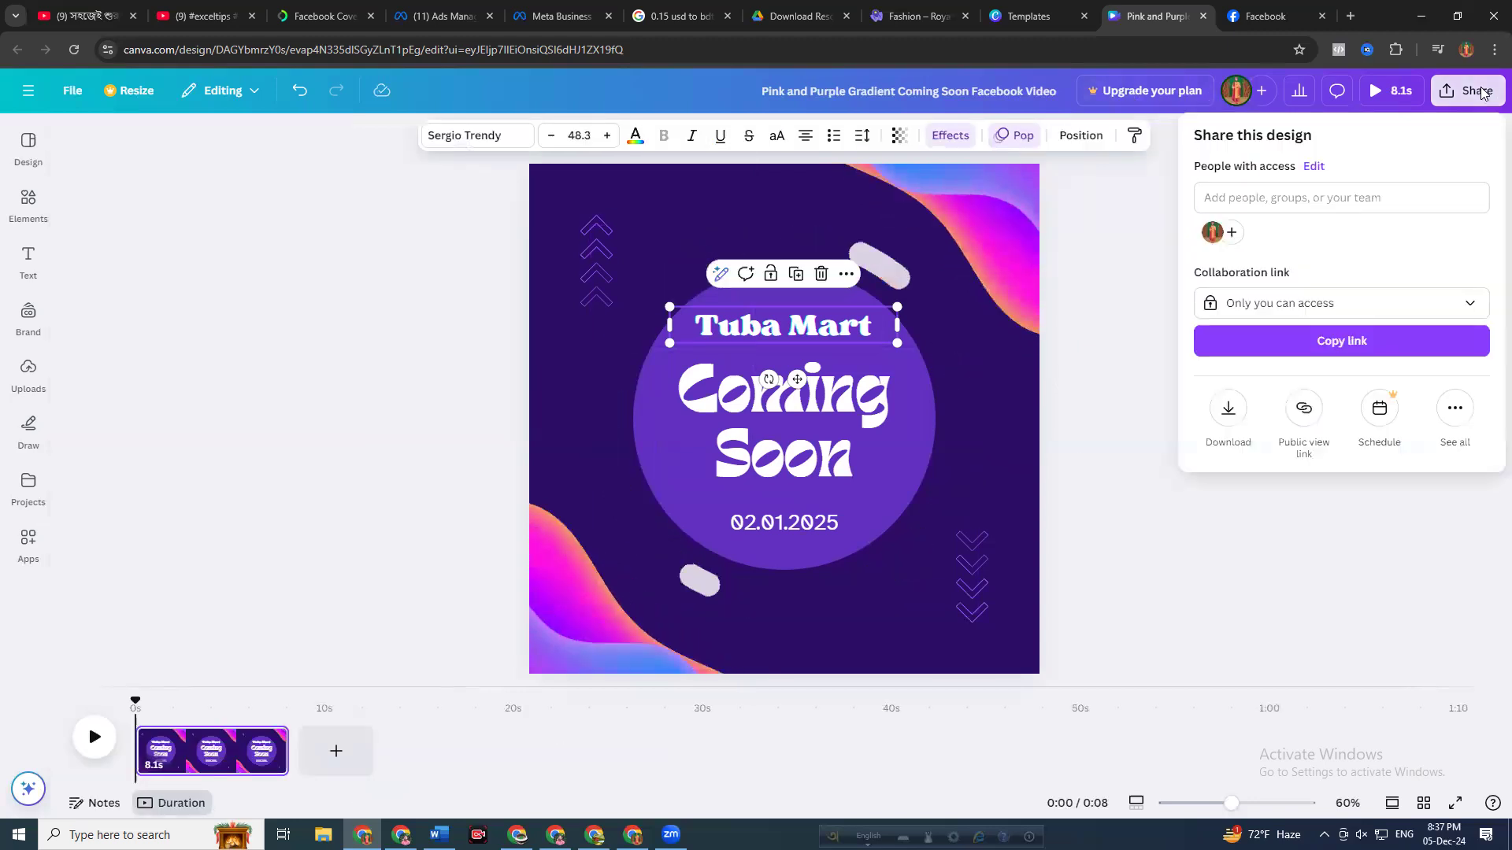
pyautogui.click(1264, 305)
pyautogui.click(1260, 302)
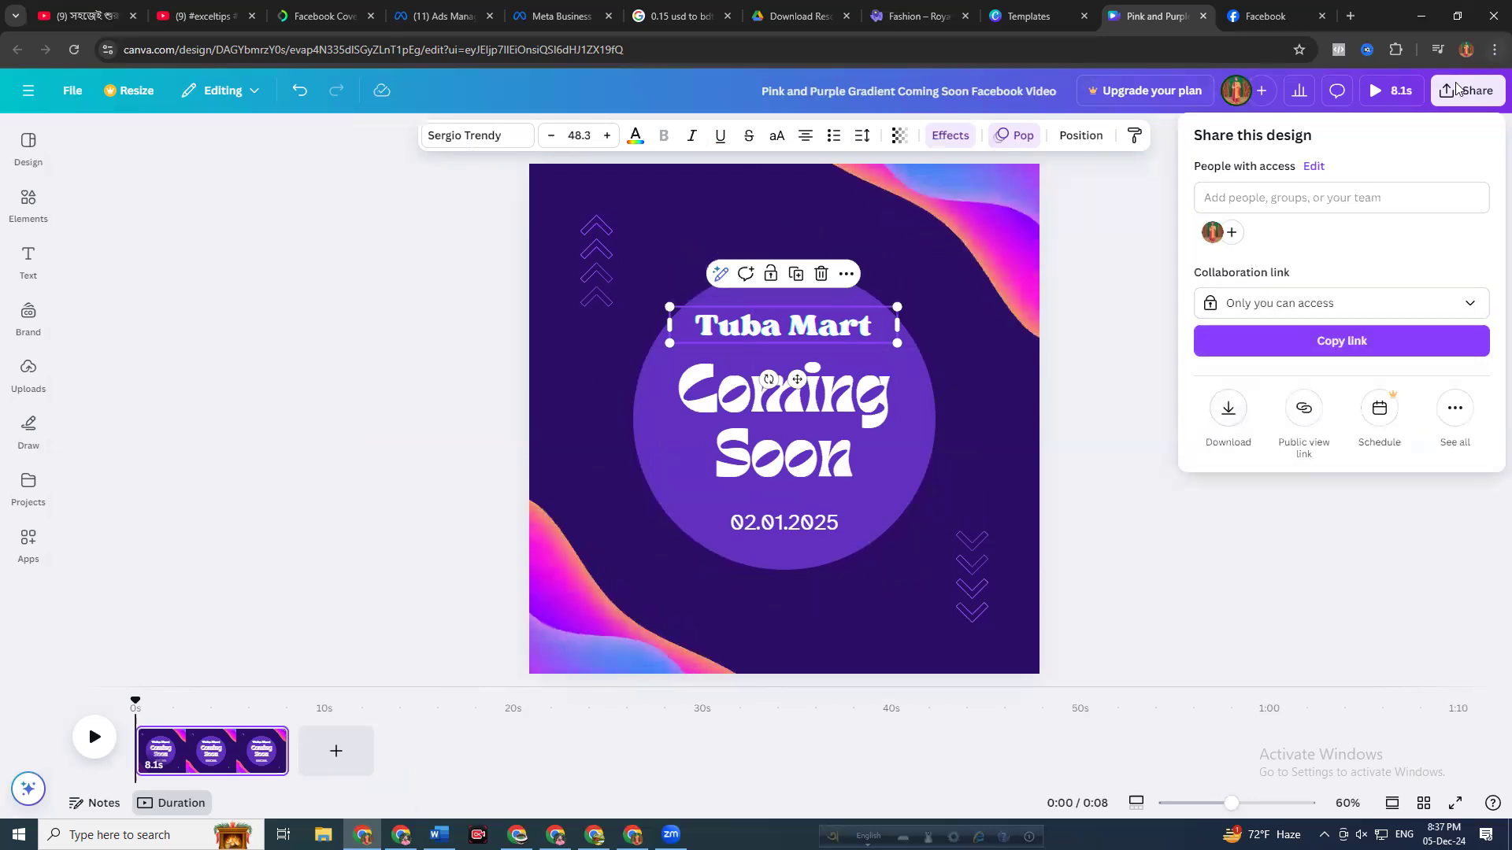
# Check the available download file types and download the design as an MP4 Video
pyautogui.click(1234, 408)
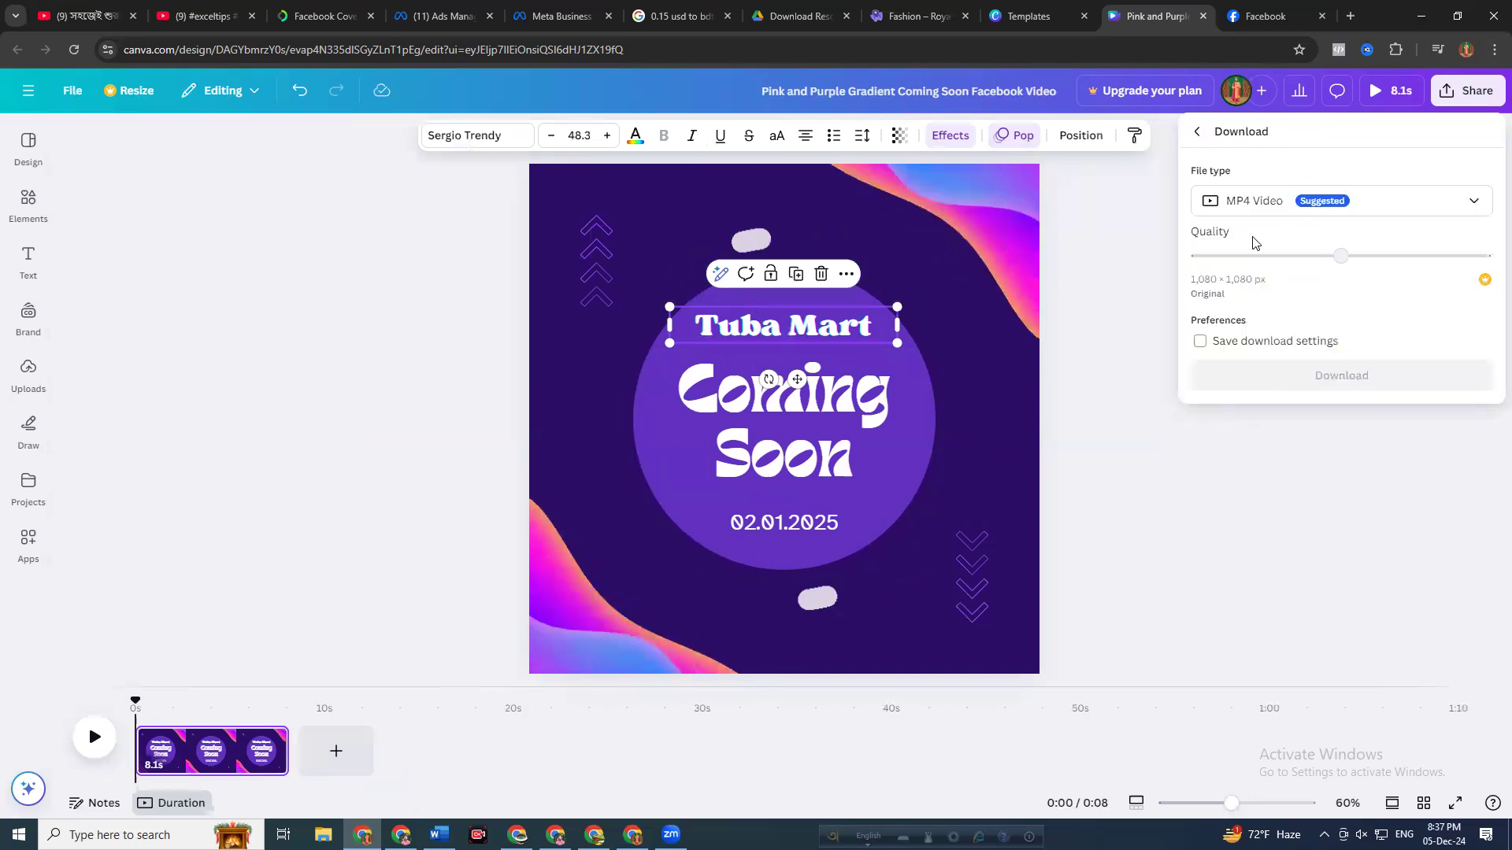
pyautogui.click(1263, 206)
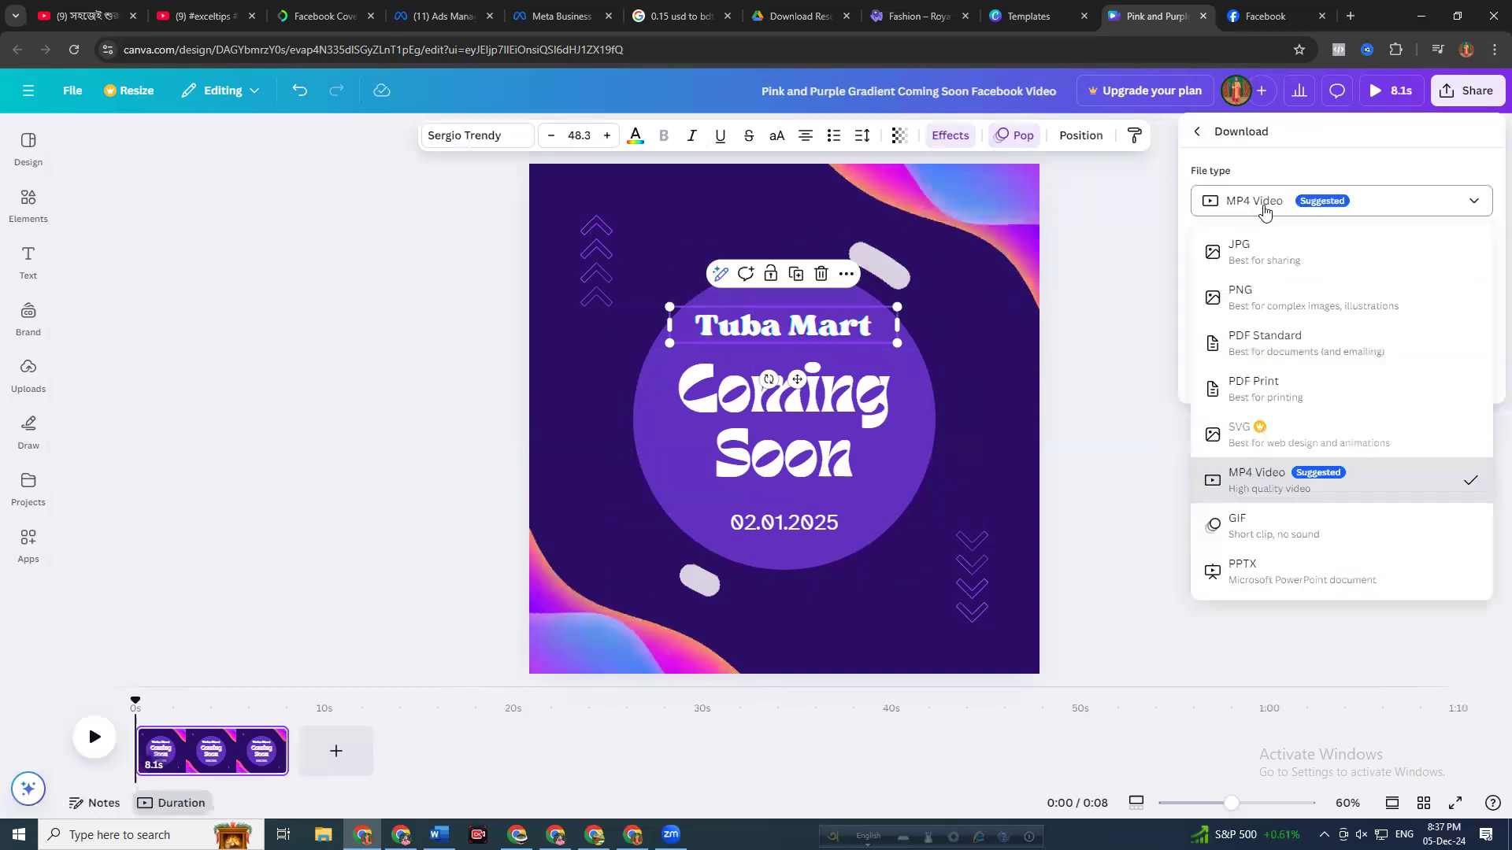
pyautogui.click(1265, 203)
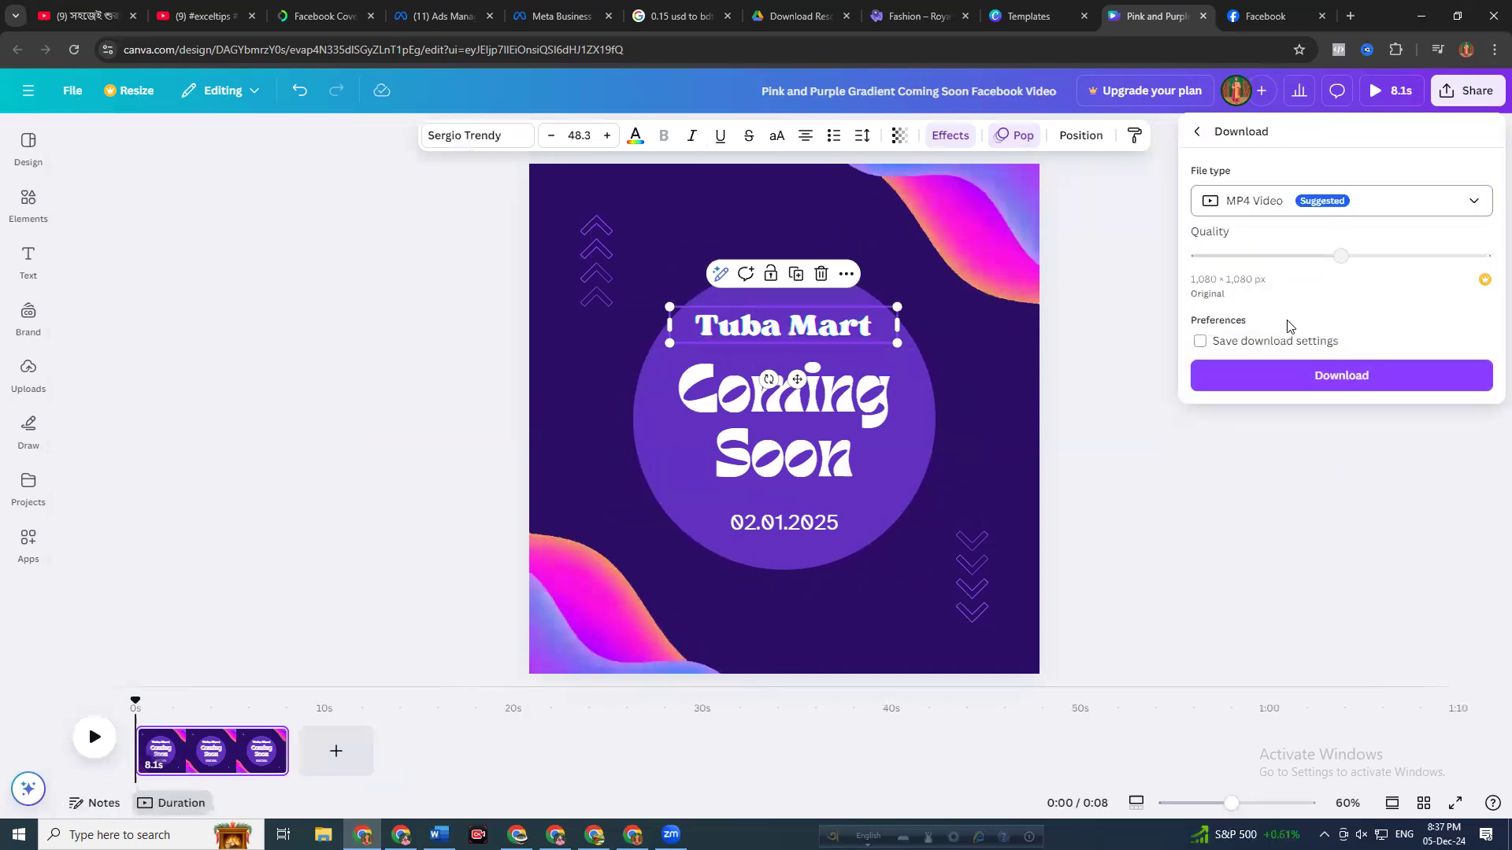
pyautogui.click(1265, 206)
pyautogui.click(1265, 204)
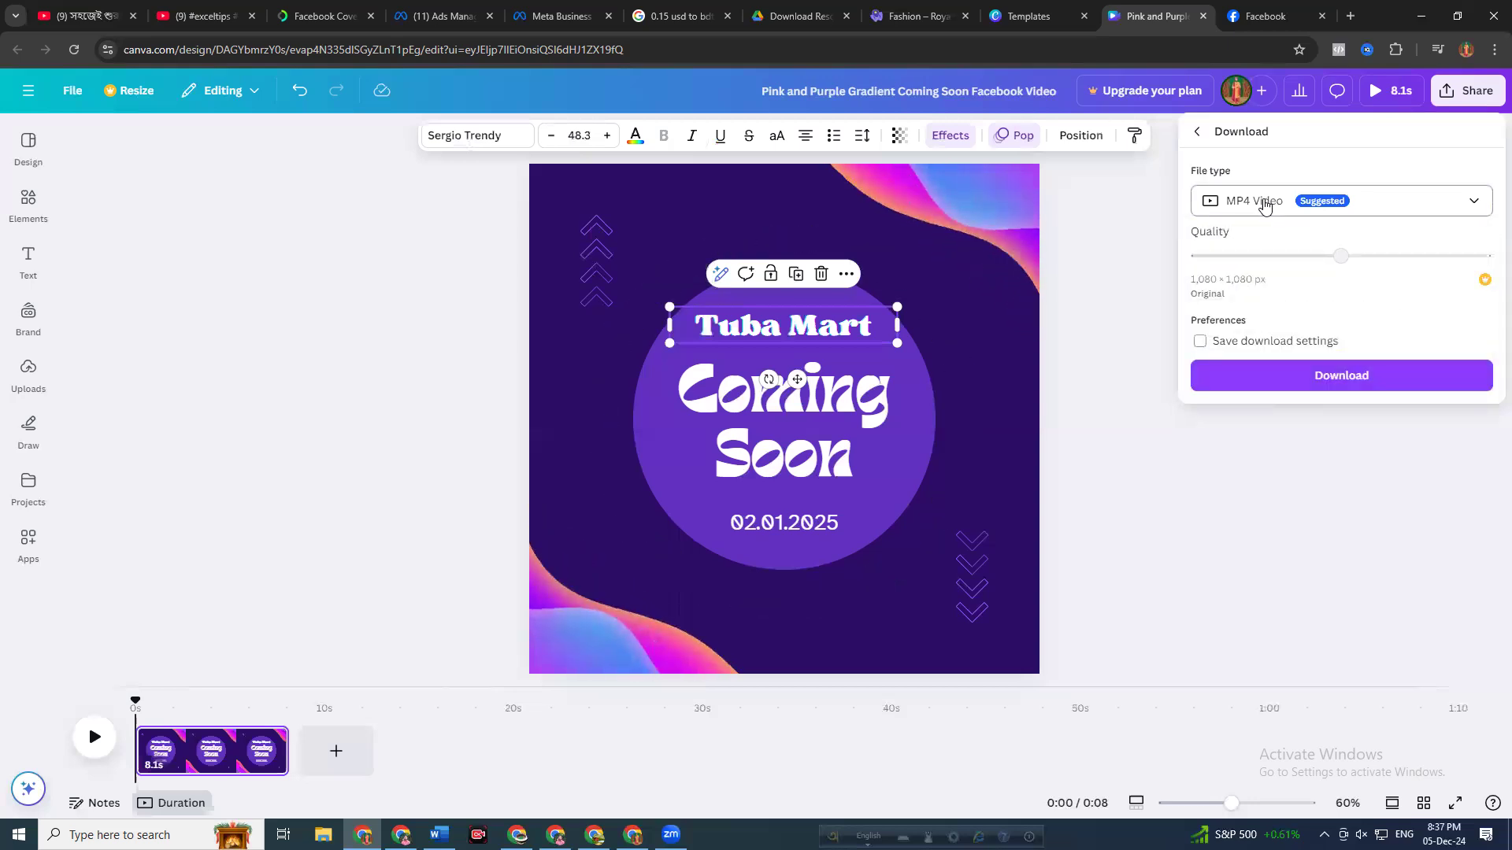
pyautogui.click(1269, 211)
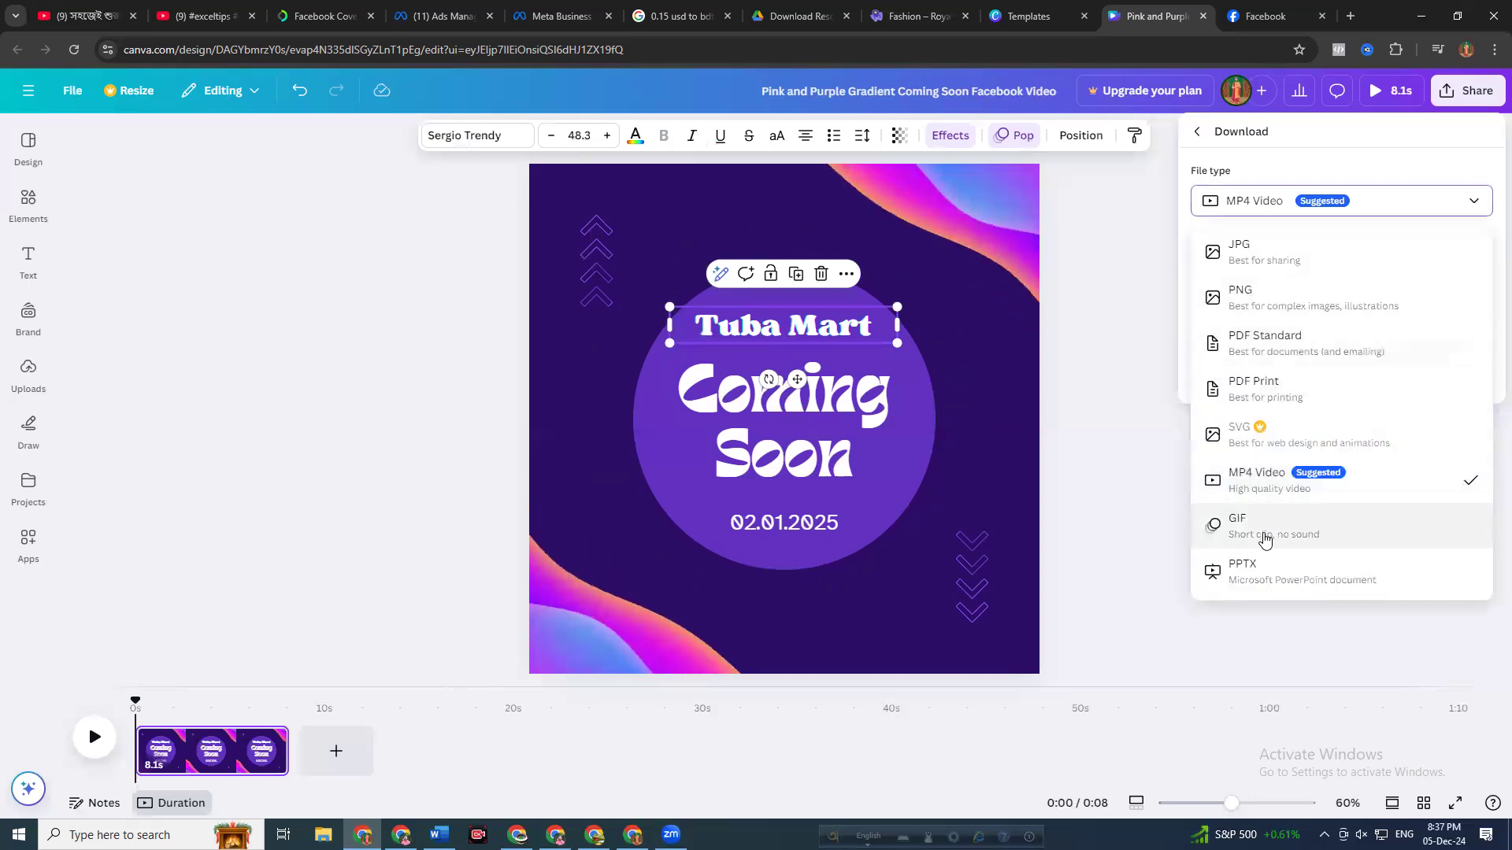
pyautogui.click(1237, 211)
pyautogui.click(1309, 375)
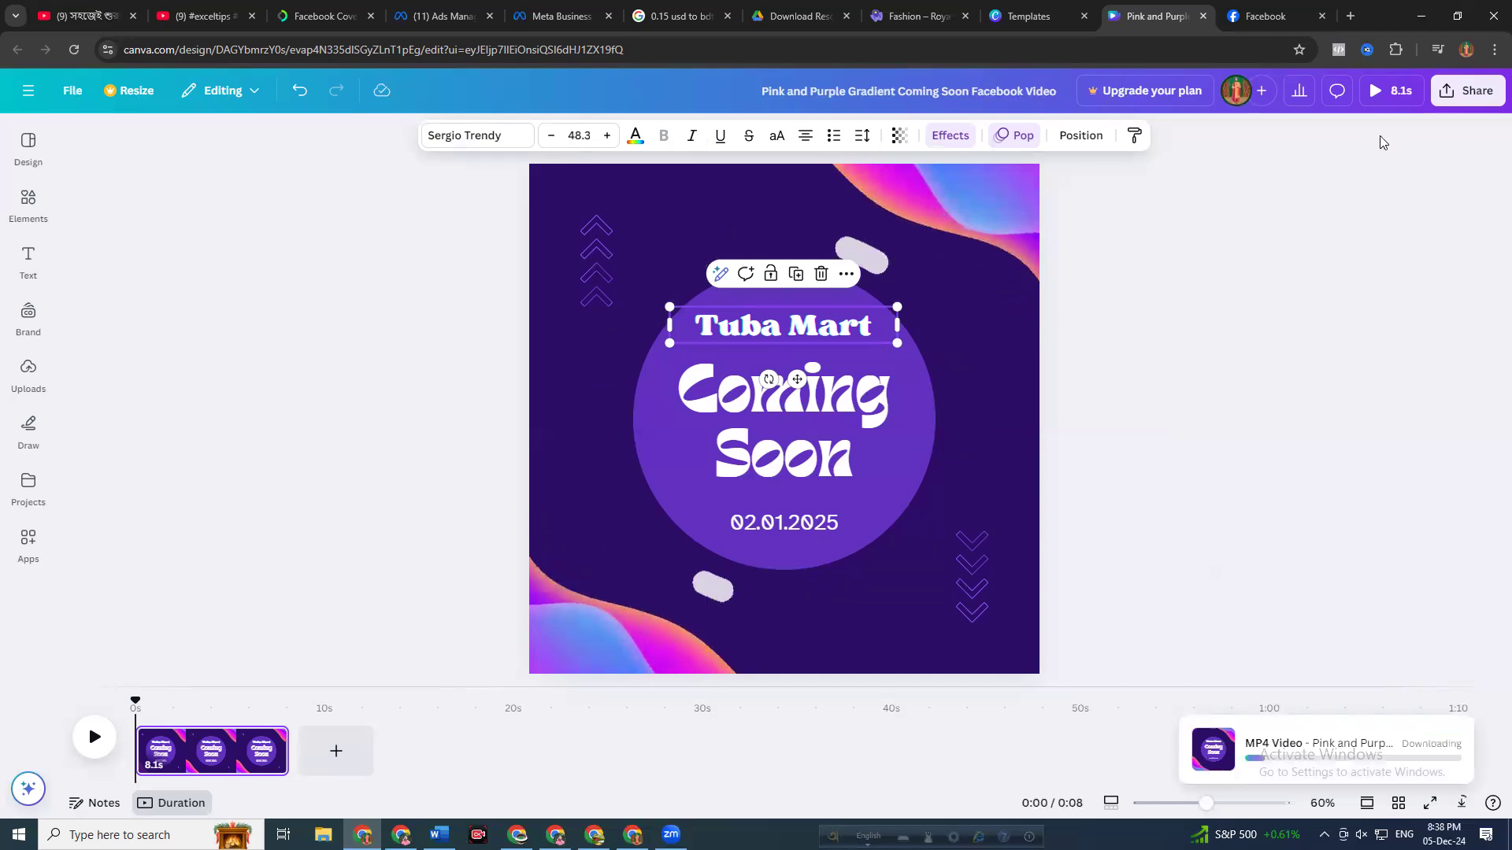
# Review the design's download settings once more and start a preview of the video
pyautogui.click(1446, 91)
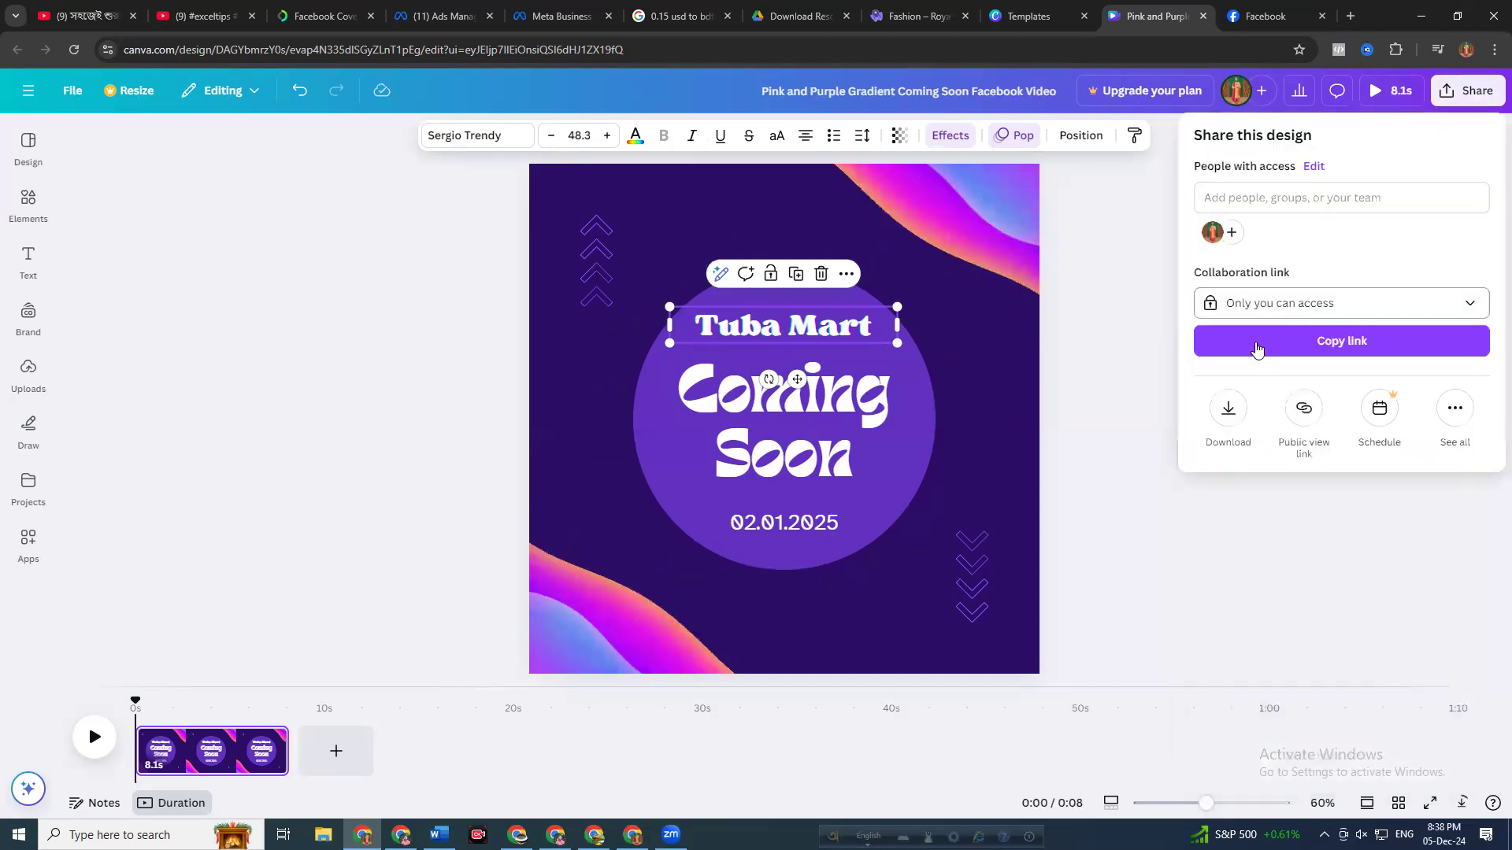
pyautogui.click(1229, 421)
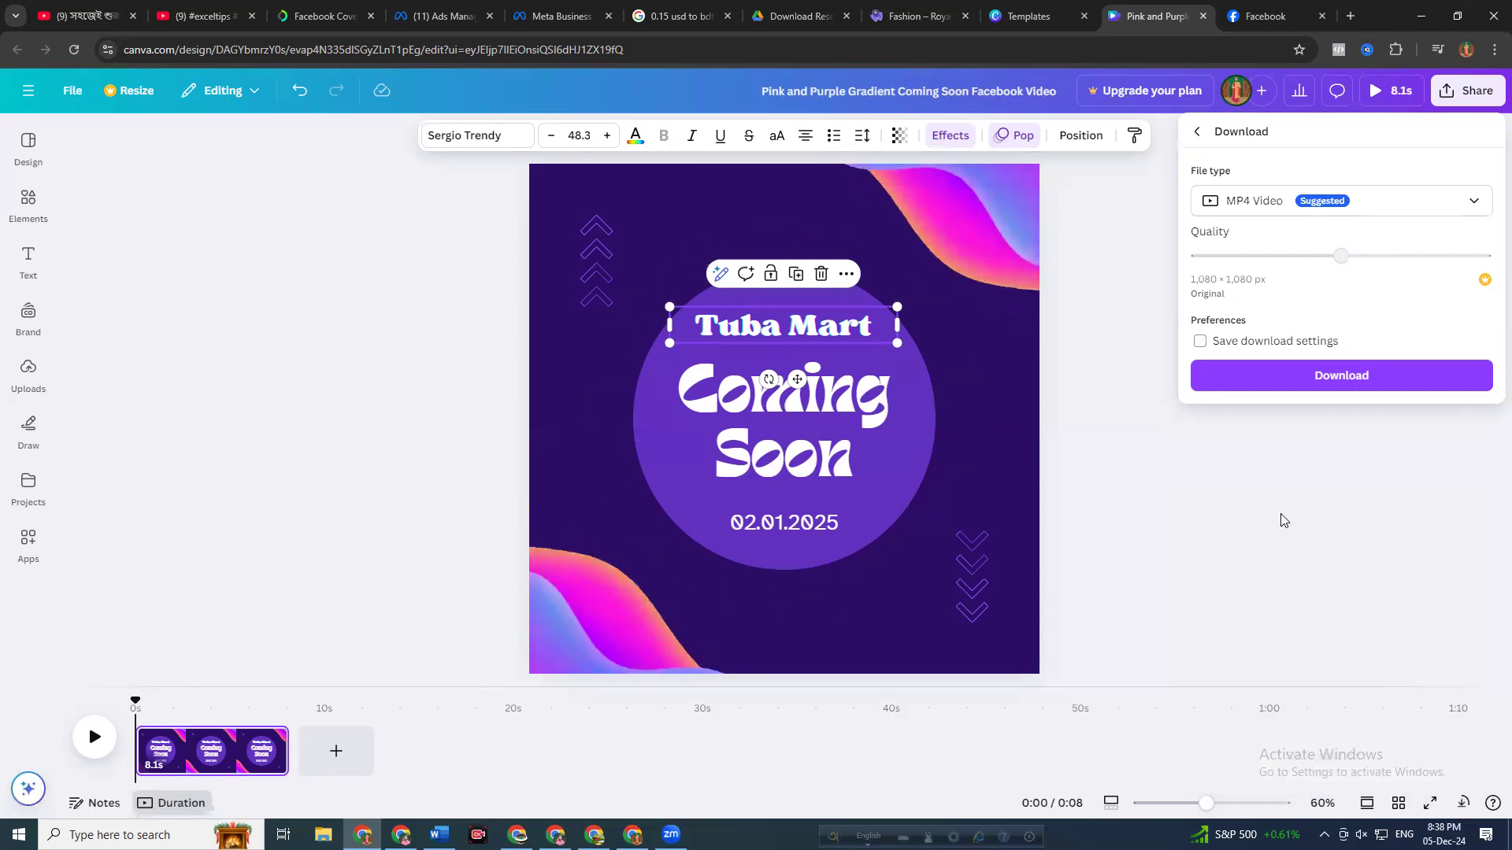
pyautogui.click(1406, 92)
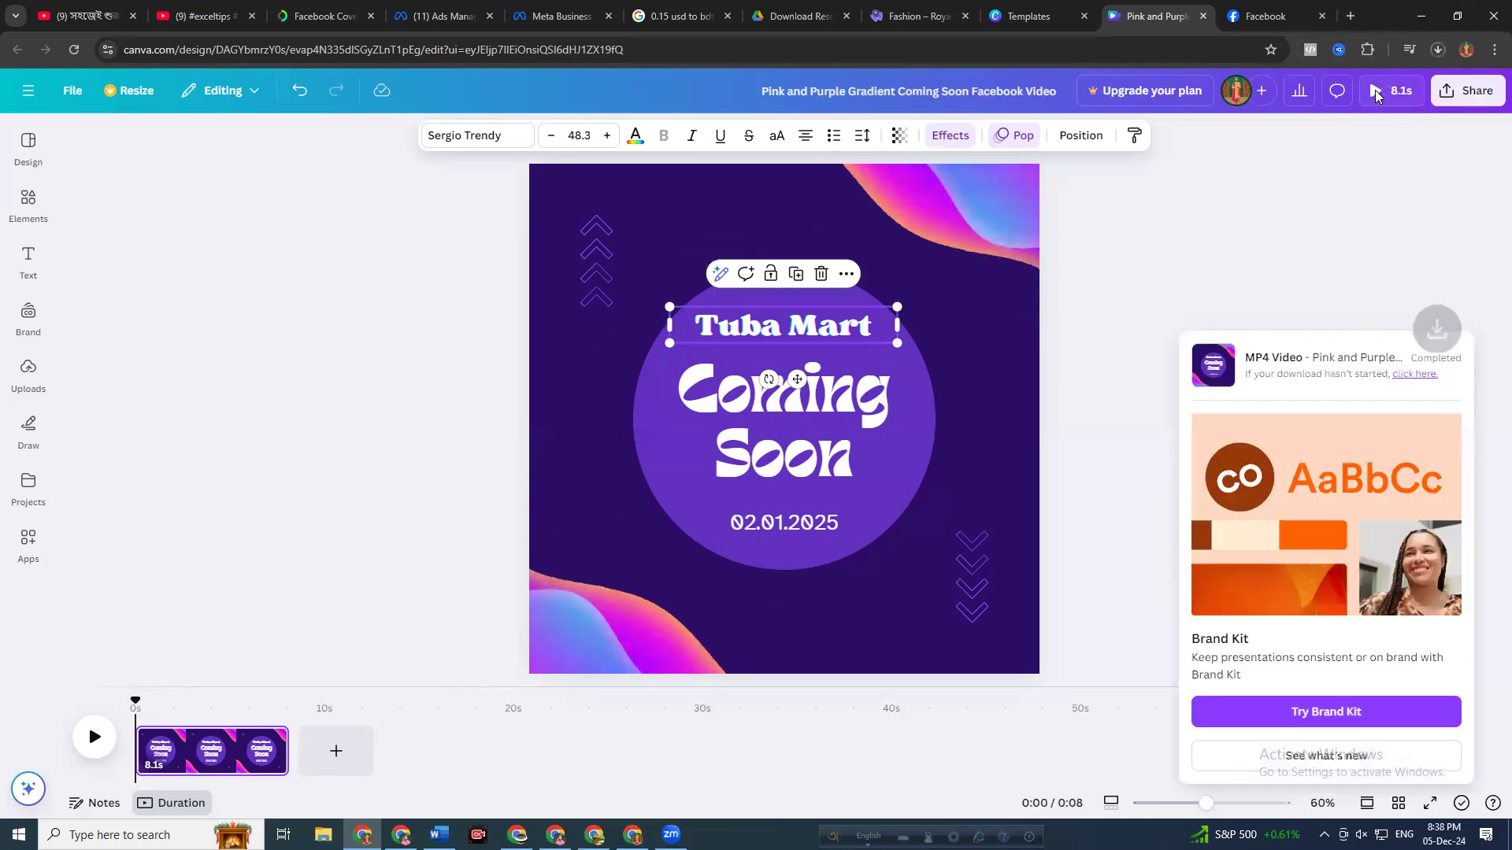
# Play the full-screen preview of the Coming Soon video and close it
pyautogui.click(1376, 93)
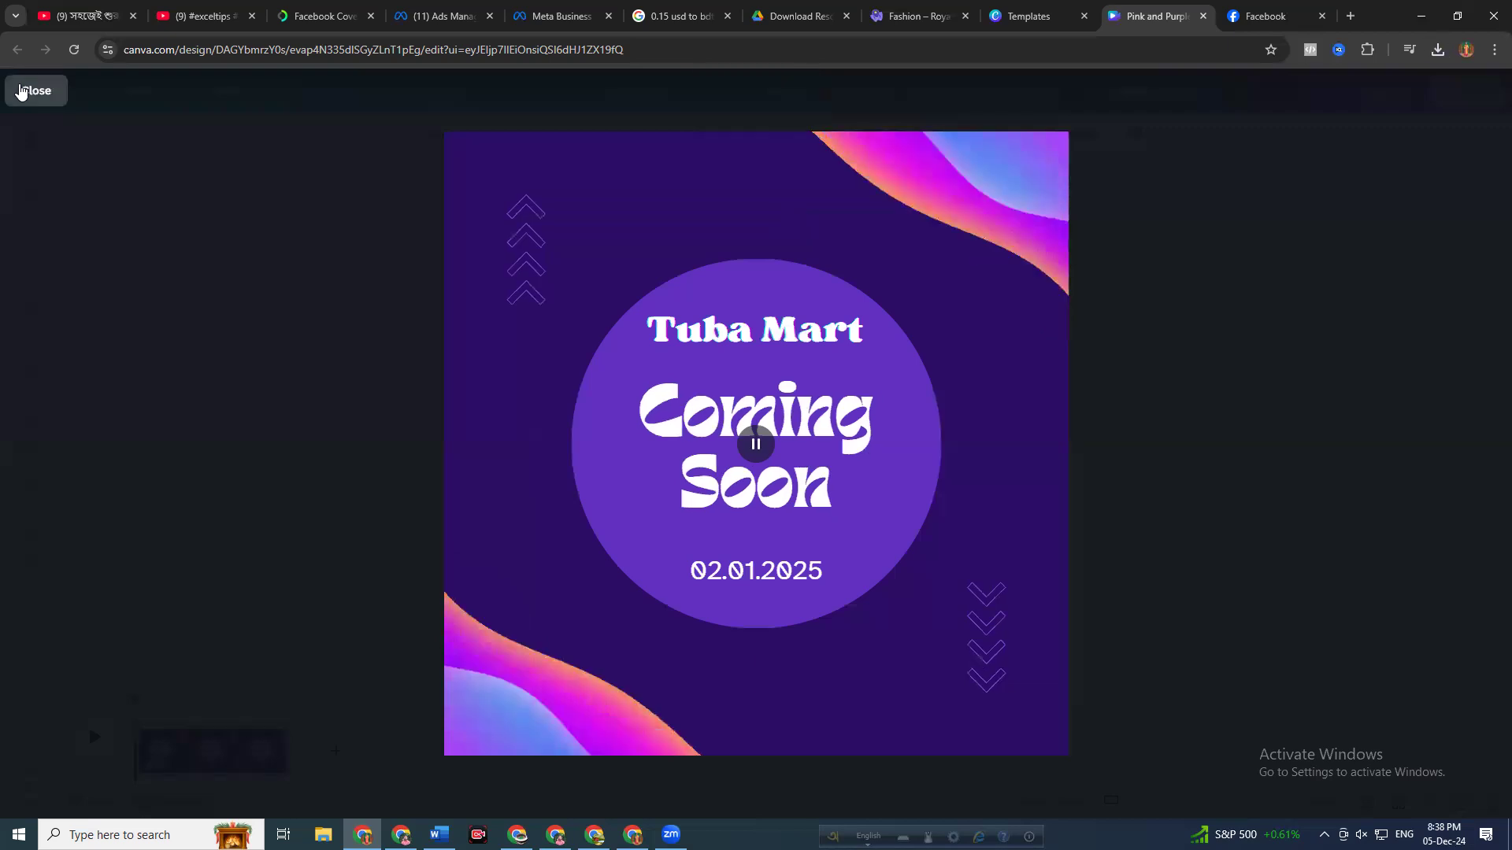
pyautogui.press('Escape')
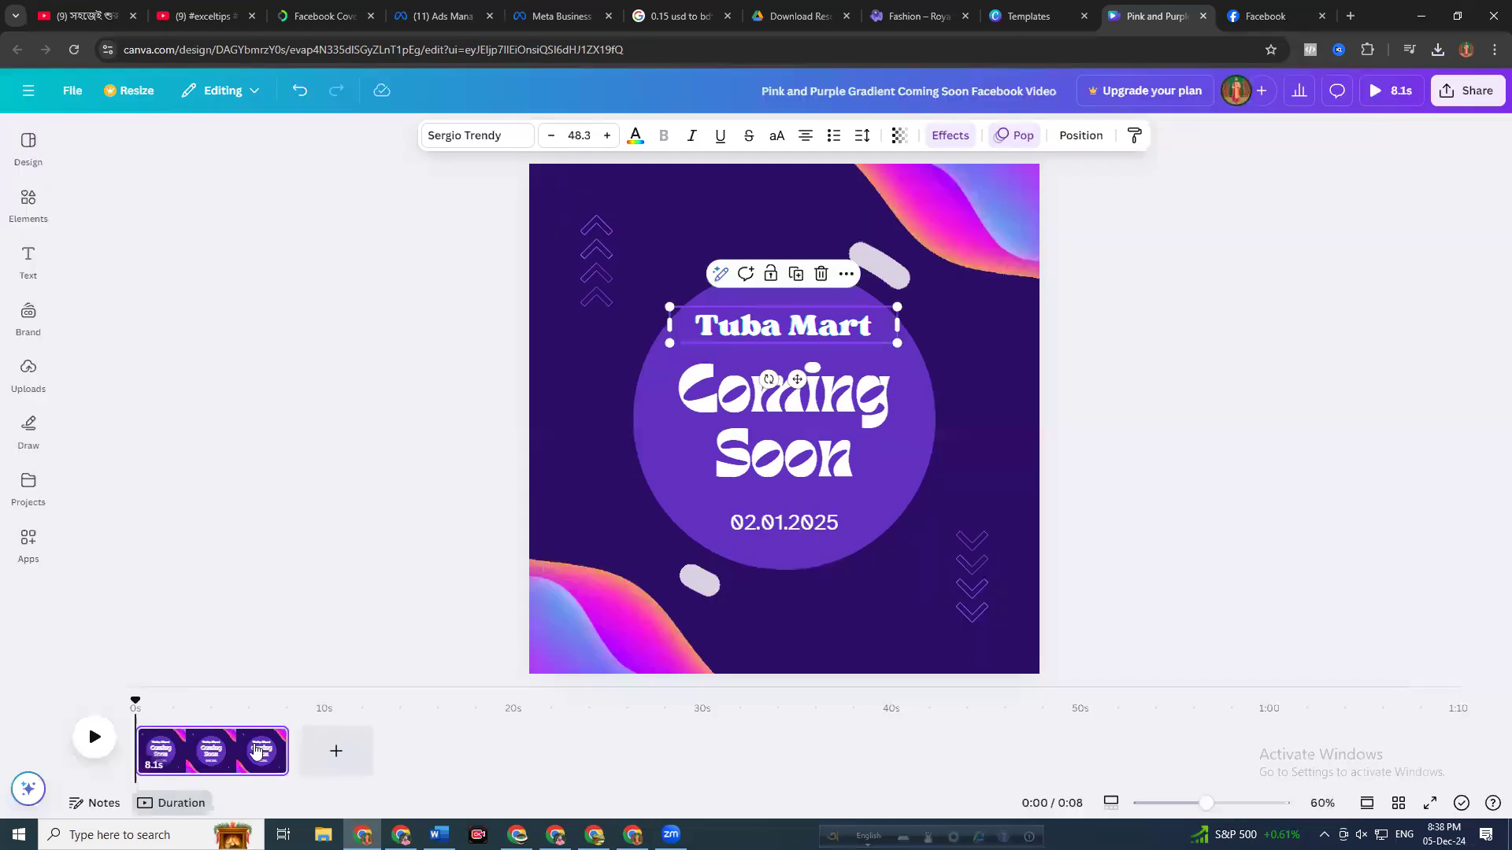
# Trim the end of the video page in the timeline to 5.6 seconds and further to 4.1 seconds
pyautogui.moveTo(290, 748); pyautogui.dragTo(242, 751)
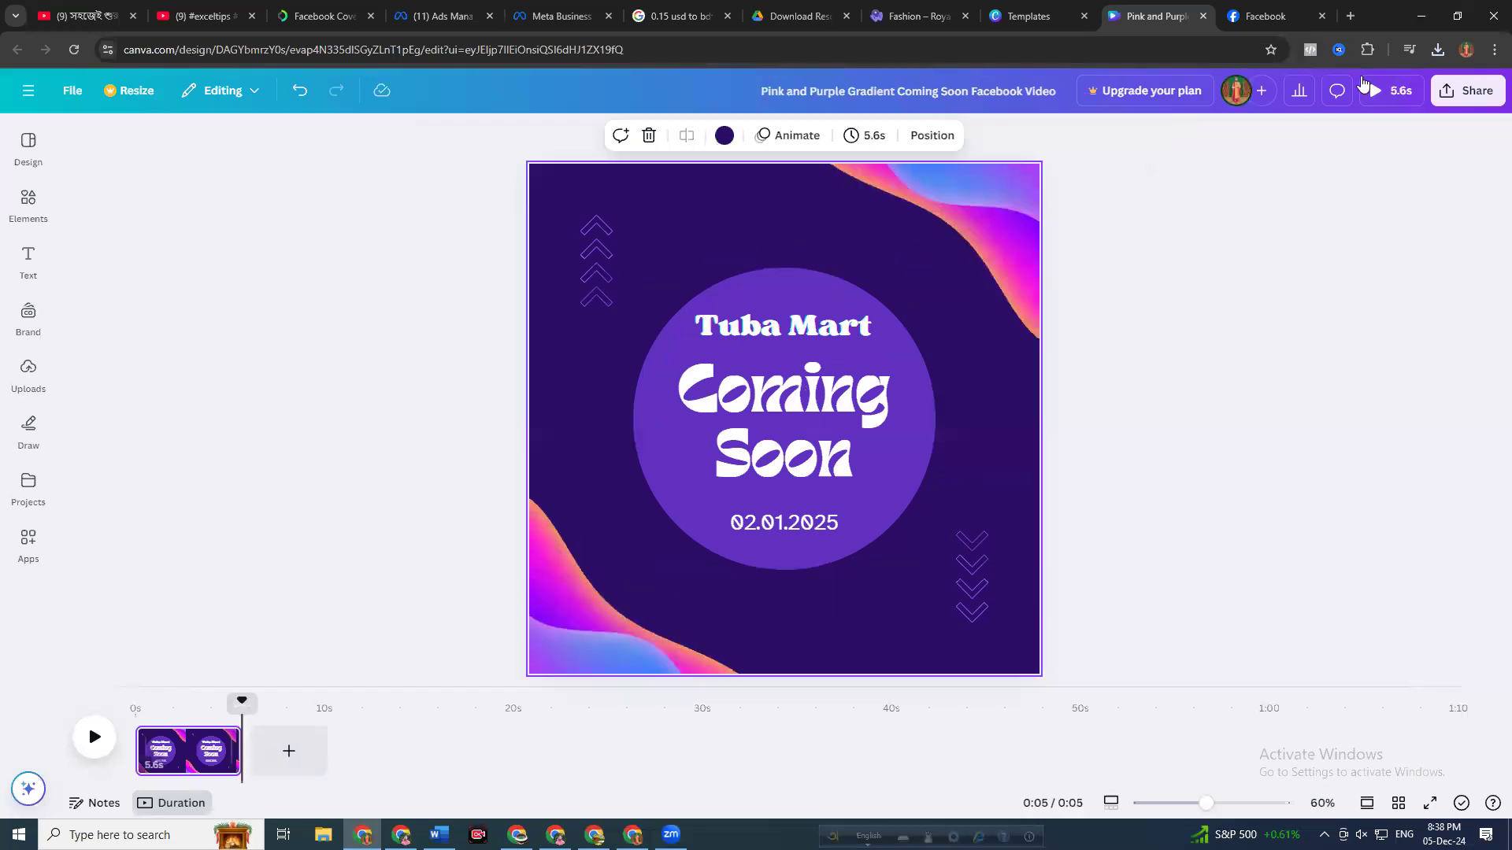
pyautogui.click(241, 729)
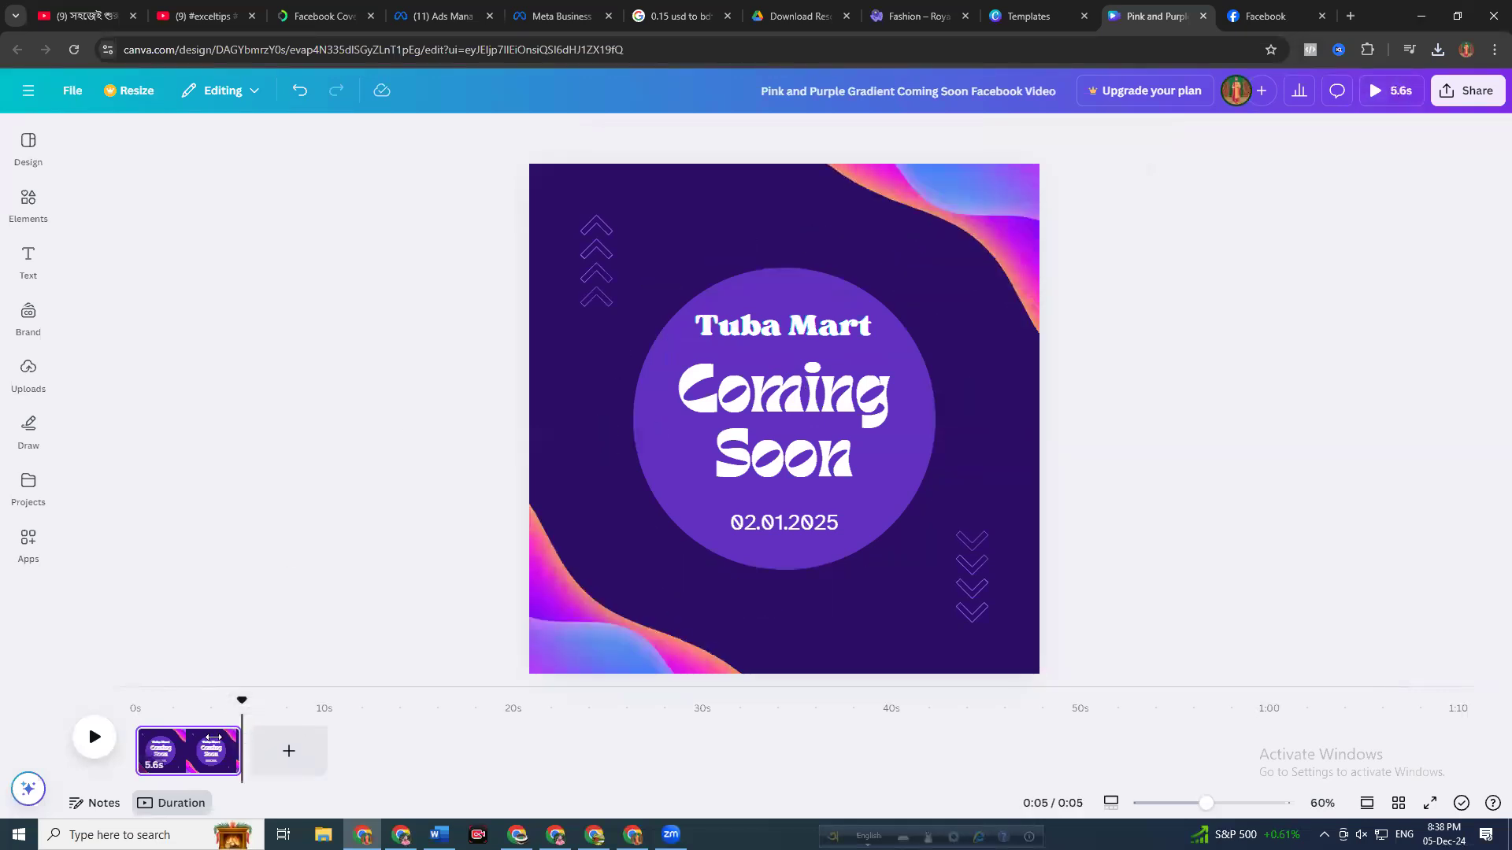
pyautogui.moveTo(238, 736); pyautogui.dragTo(214, 734)
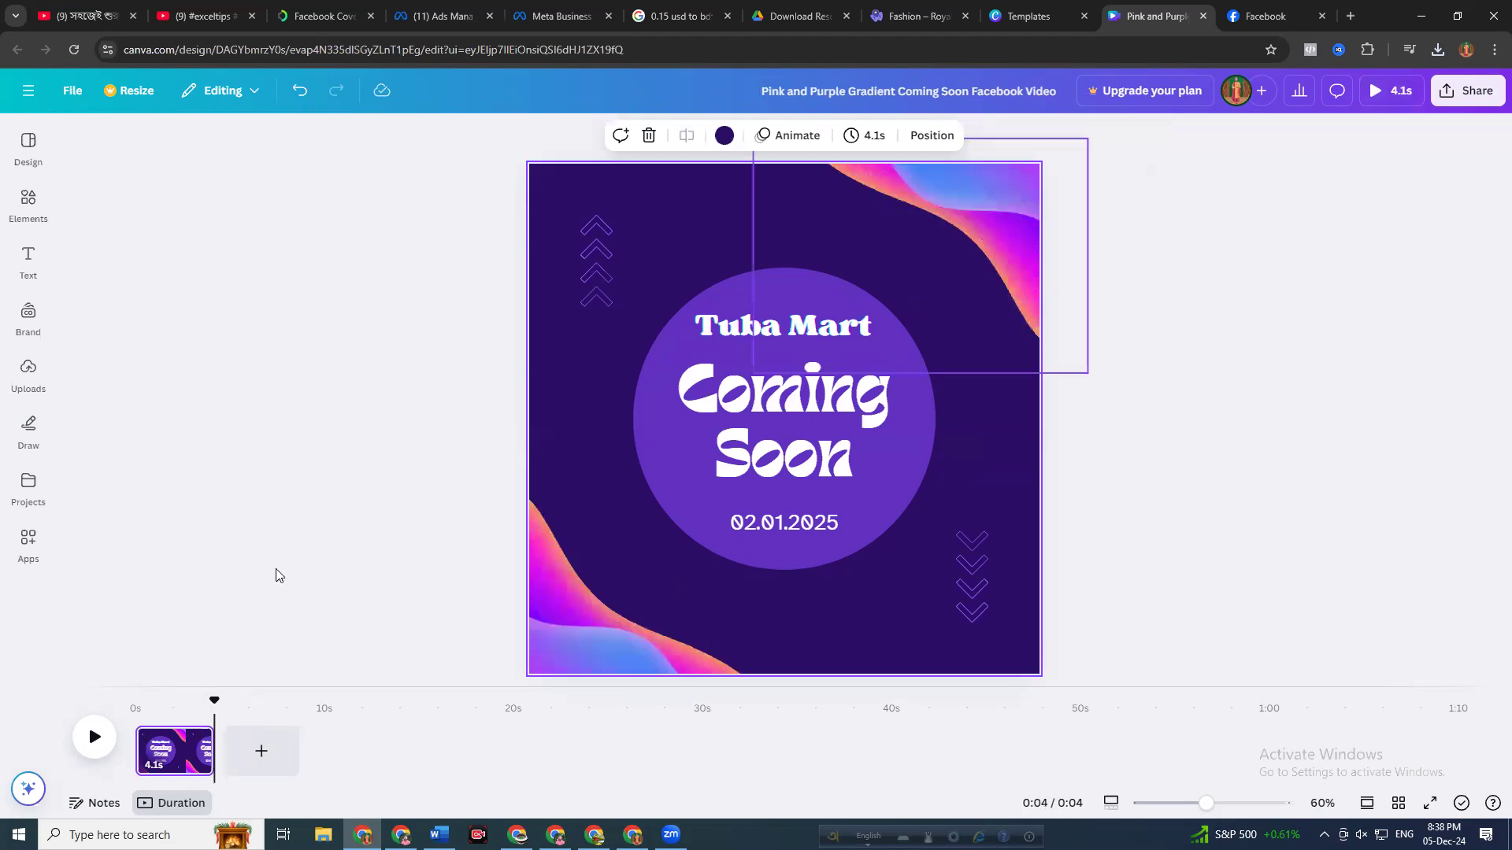
# Set the page's timing to exactly 5.0 seconds
pyautogui.click(873, 138)
pyautogui.click(787, 204)
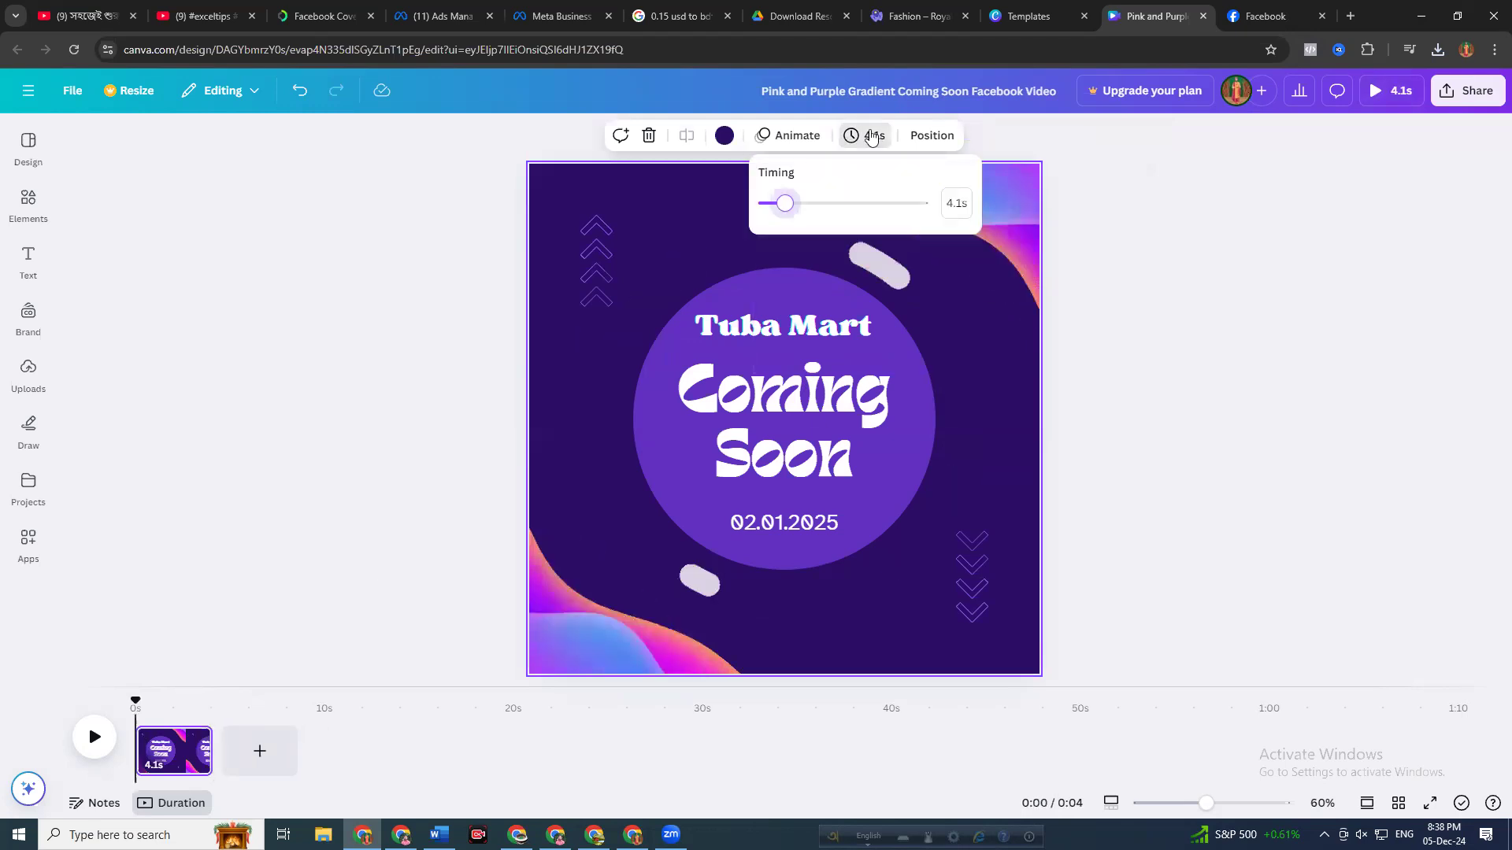
pyautogui.press('Tab')
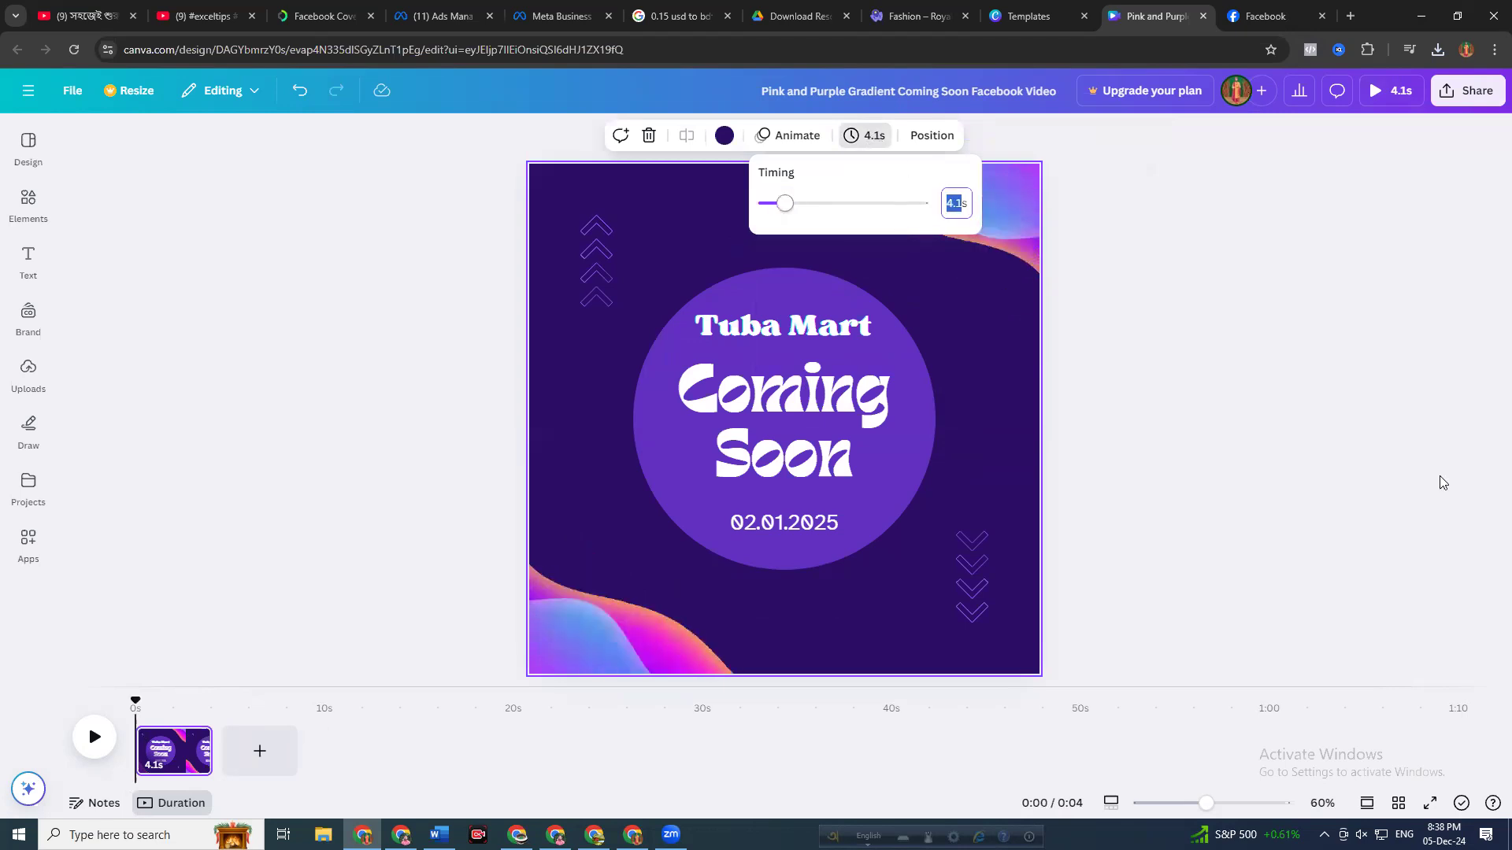
pyautogui.write('5')
pyautogui.press('Return')
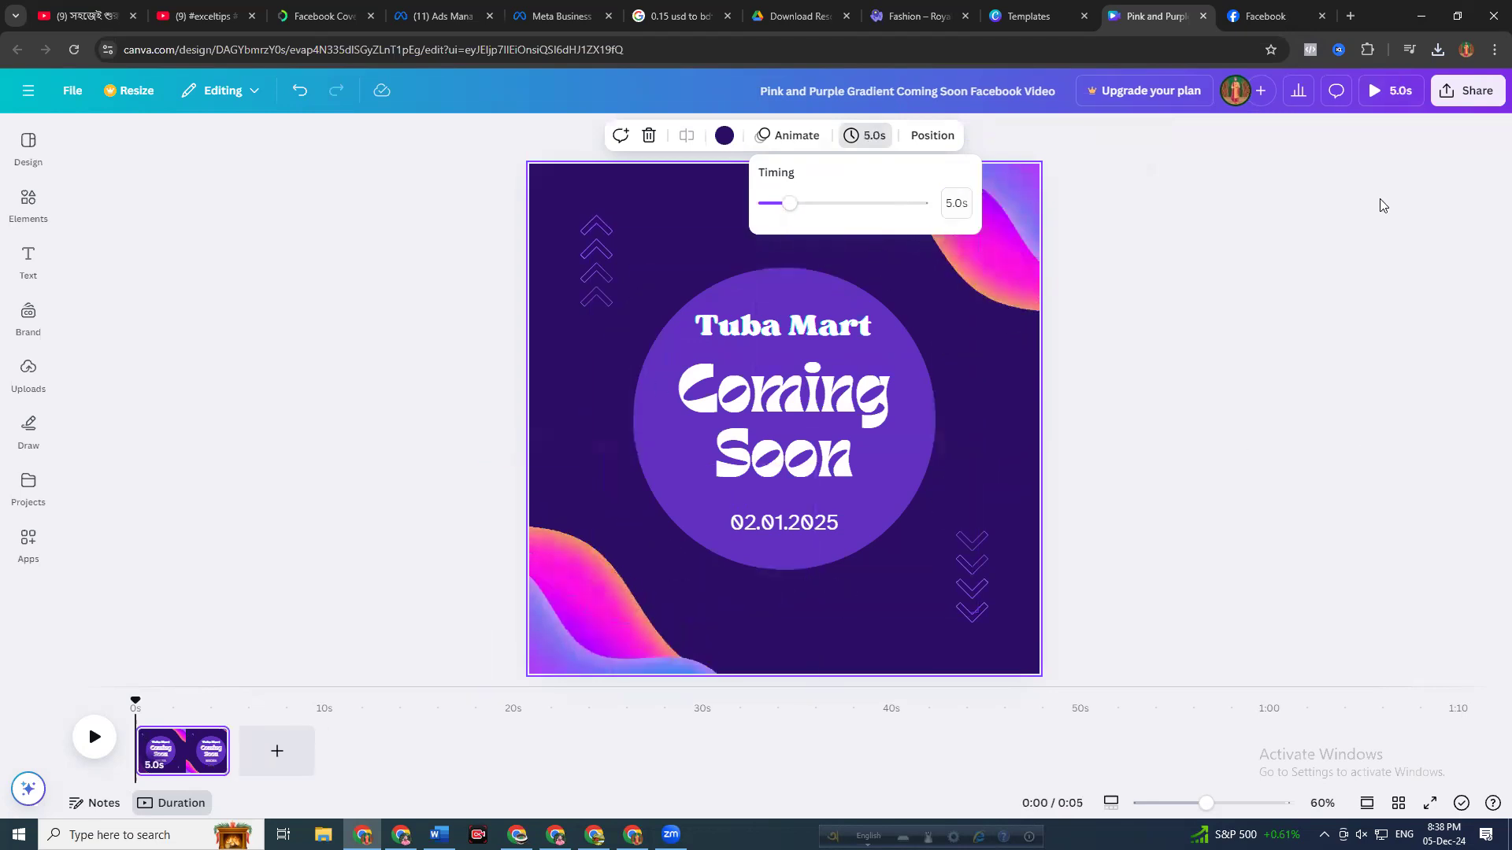
# Preview the Coming Soon video full screen at its current duration, and return to the editor
pyautogui.click(1376, 93)
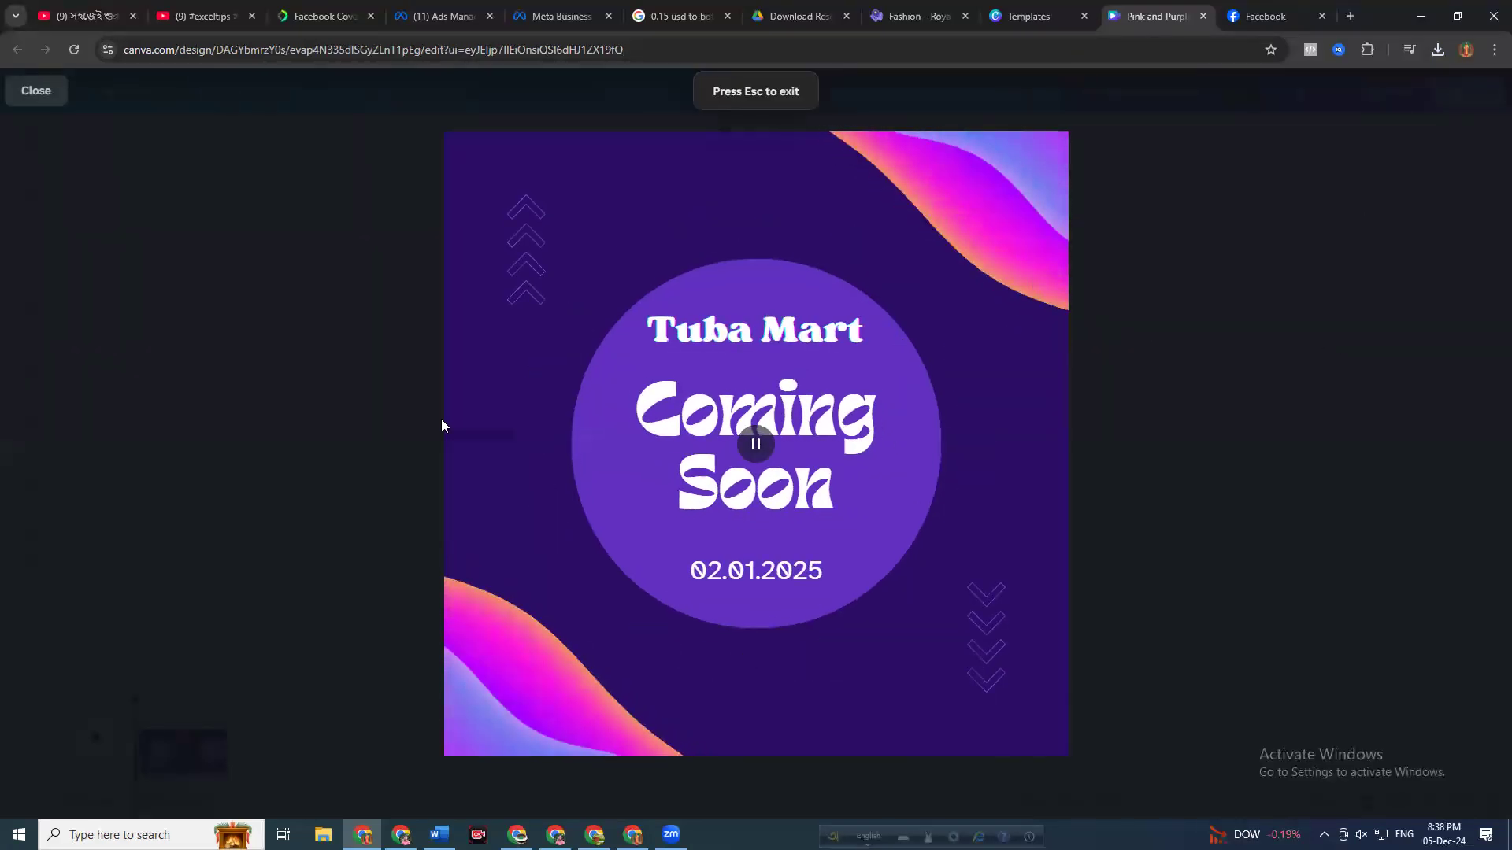
pyautogui.press('Escape')
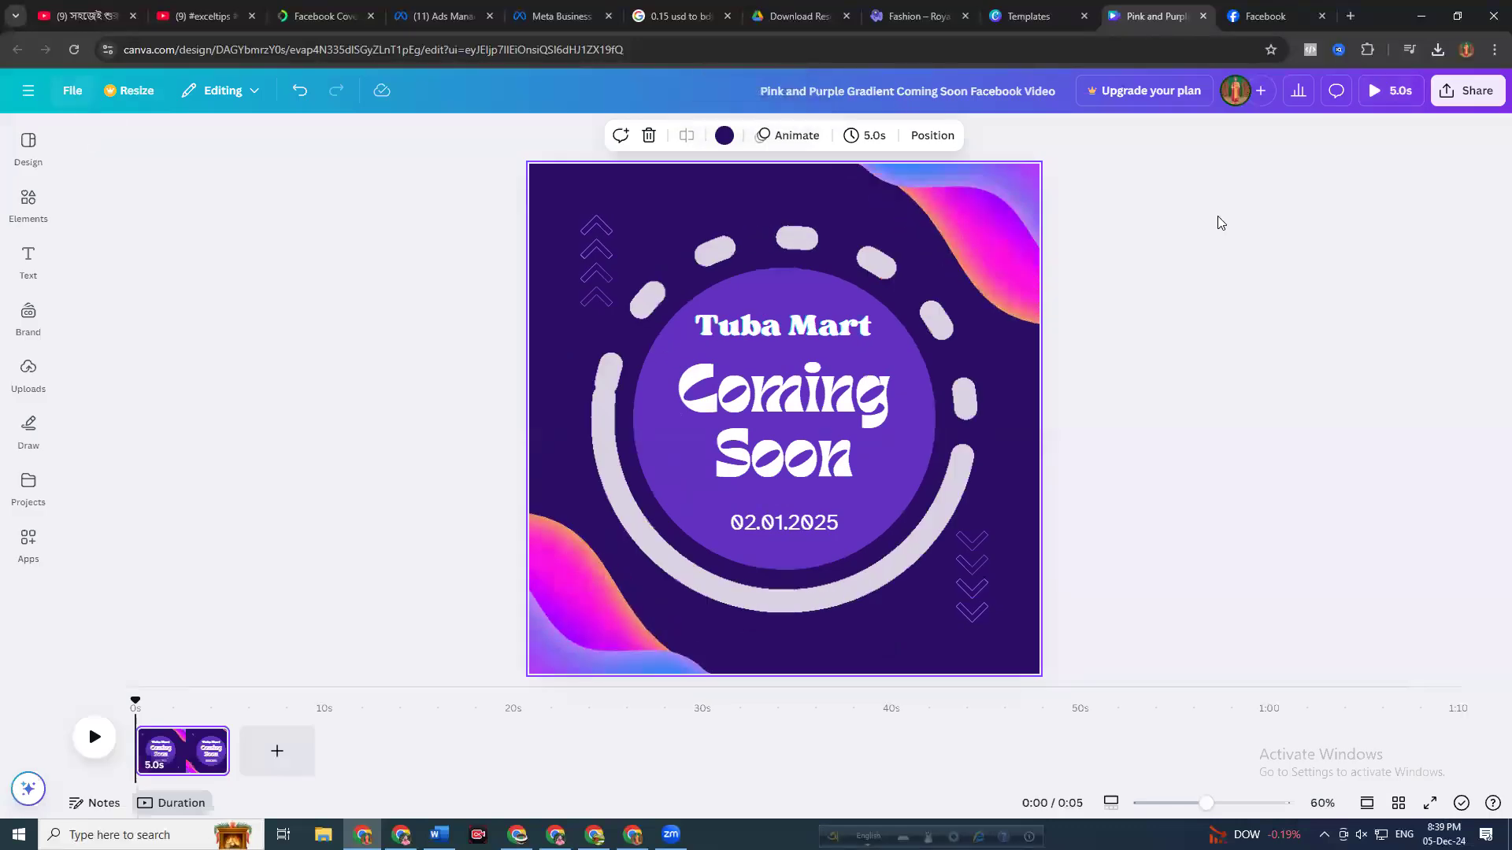
pyautogui.click(1392, 90)
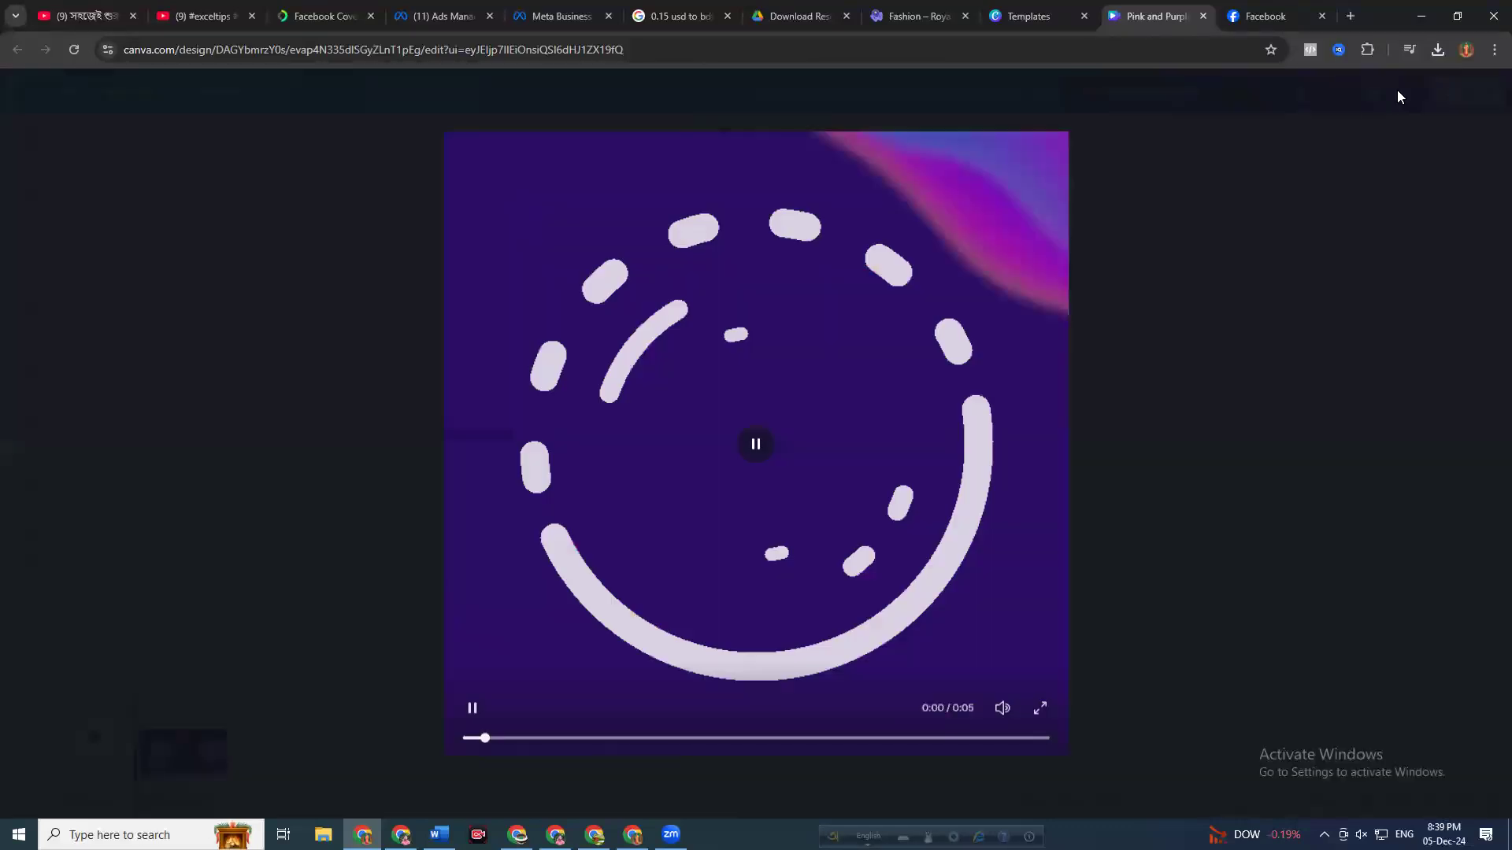
pyautogui.press('Escape')
# Set the Coming Soon page's timing to 3.0 seconds
pyautogui.click(870, 137)
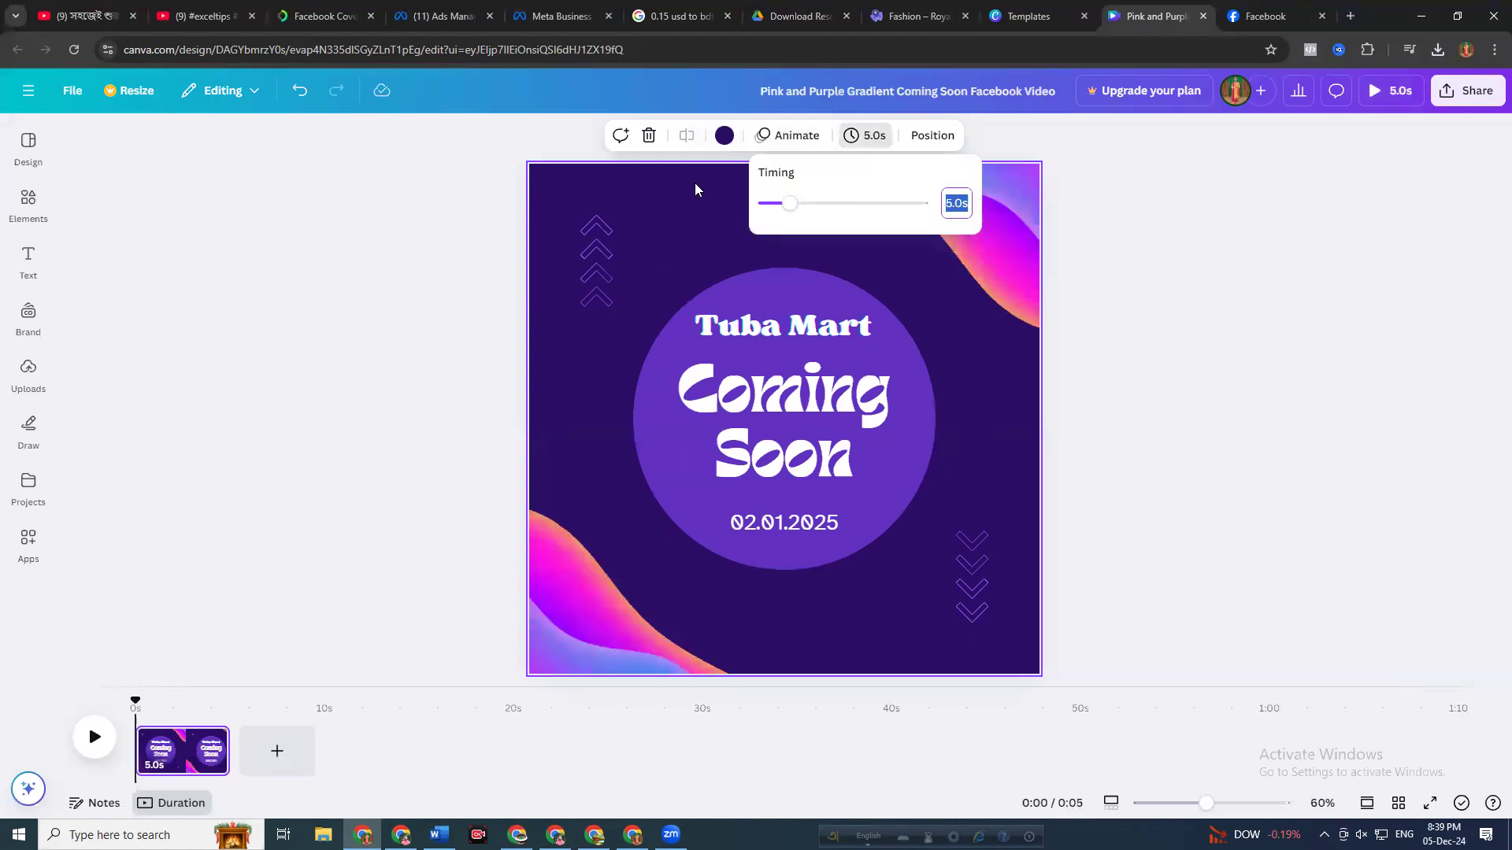
pyautogui.moveTo(790, 203); pyautogui.dragTo(785, 203)
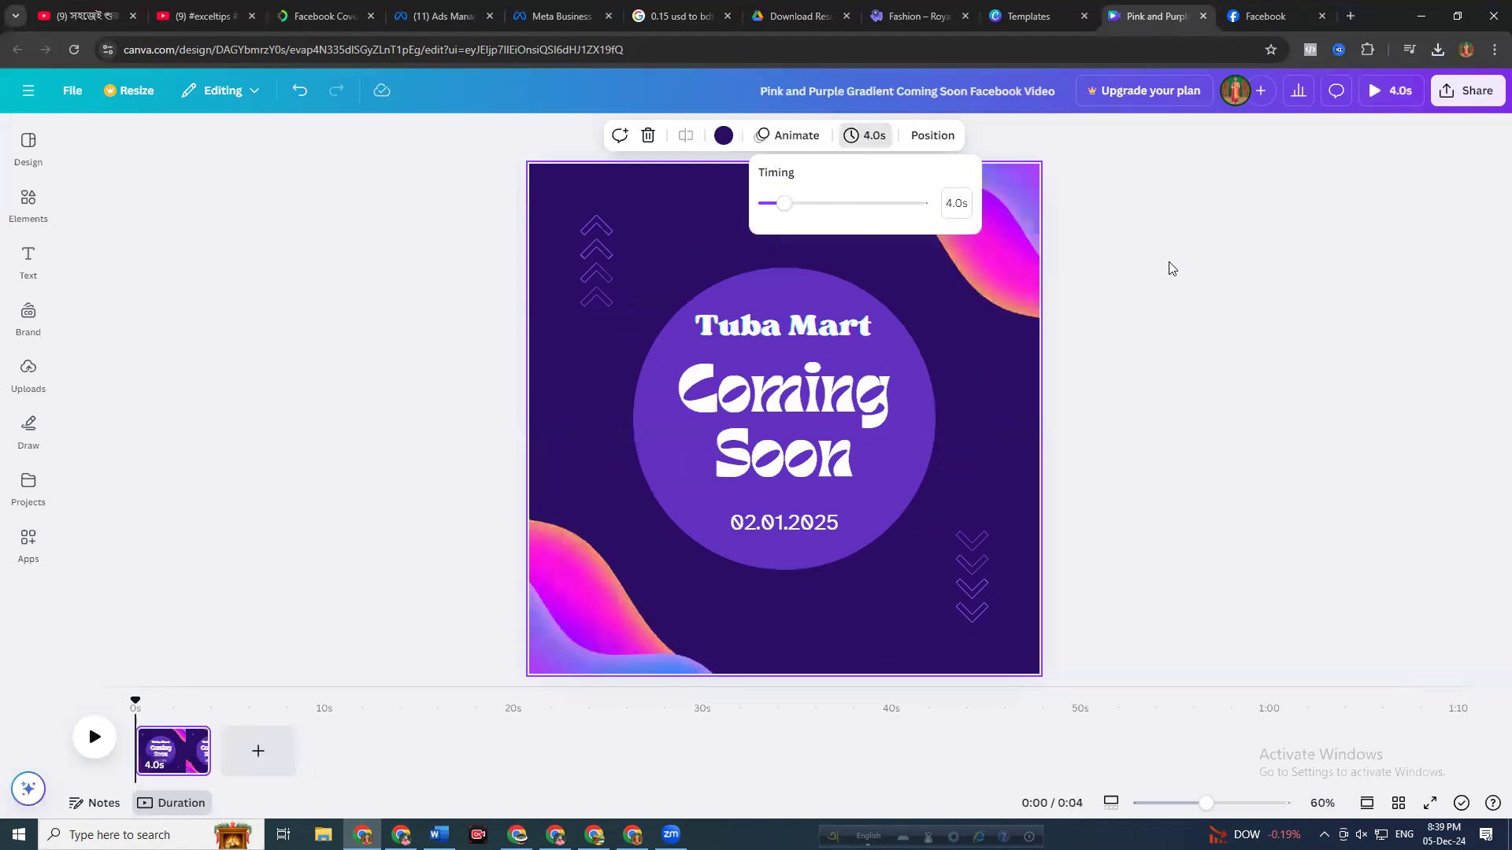
pyautogui.click(956, 207)
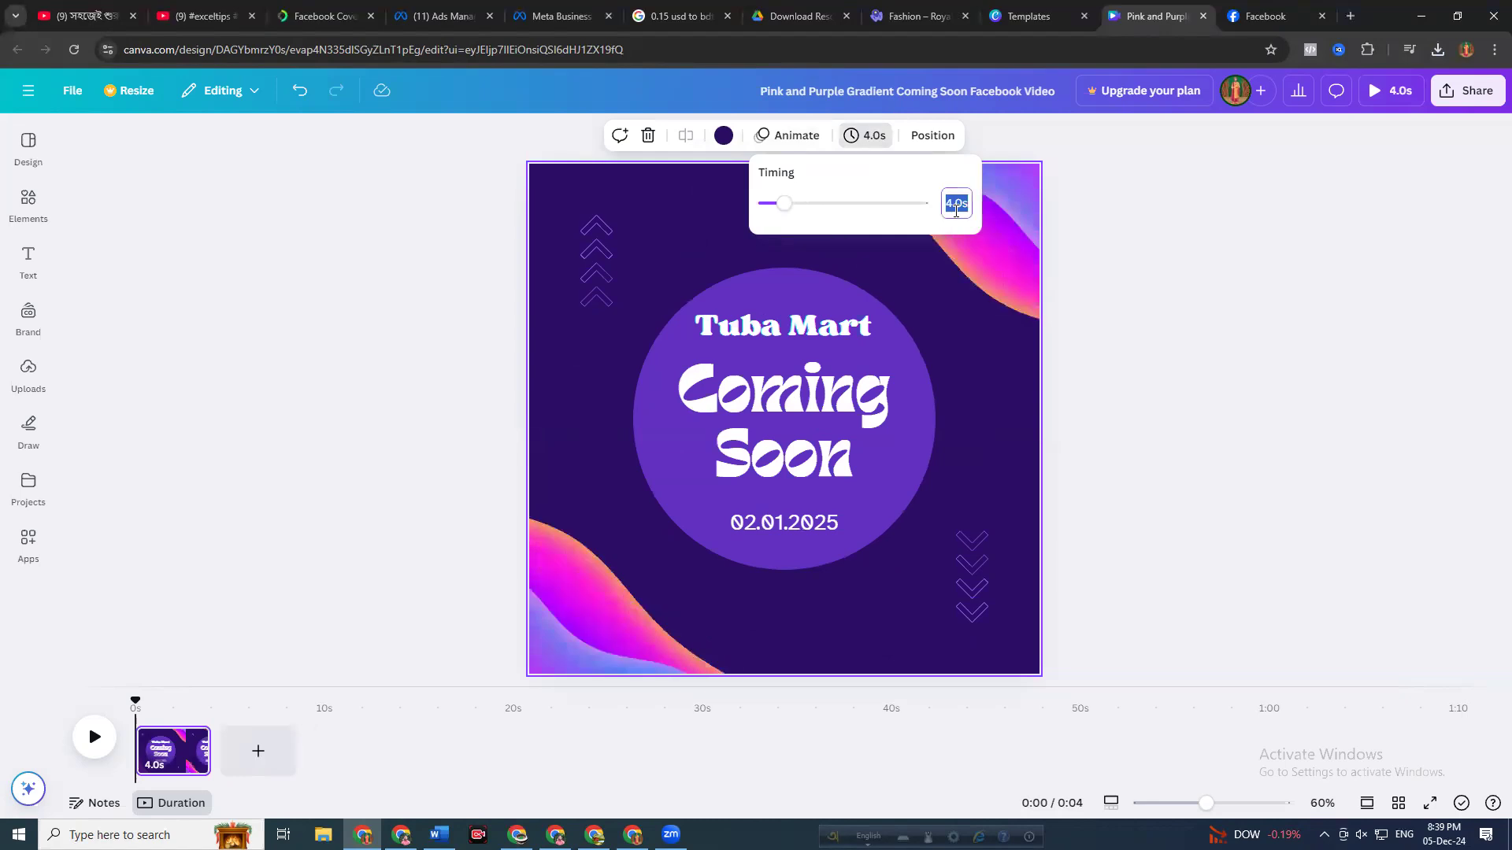
pyautogui.write('3')
pyautogui.press('Return')
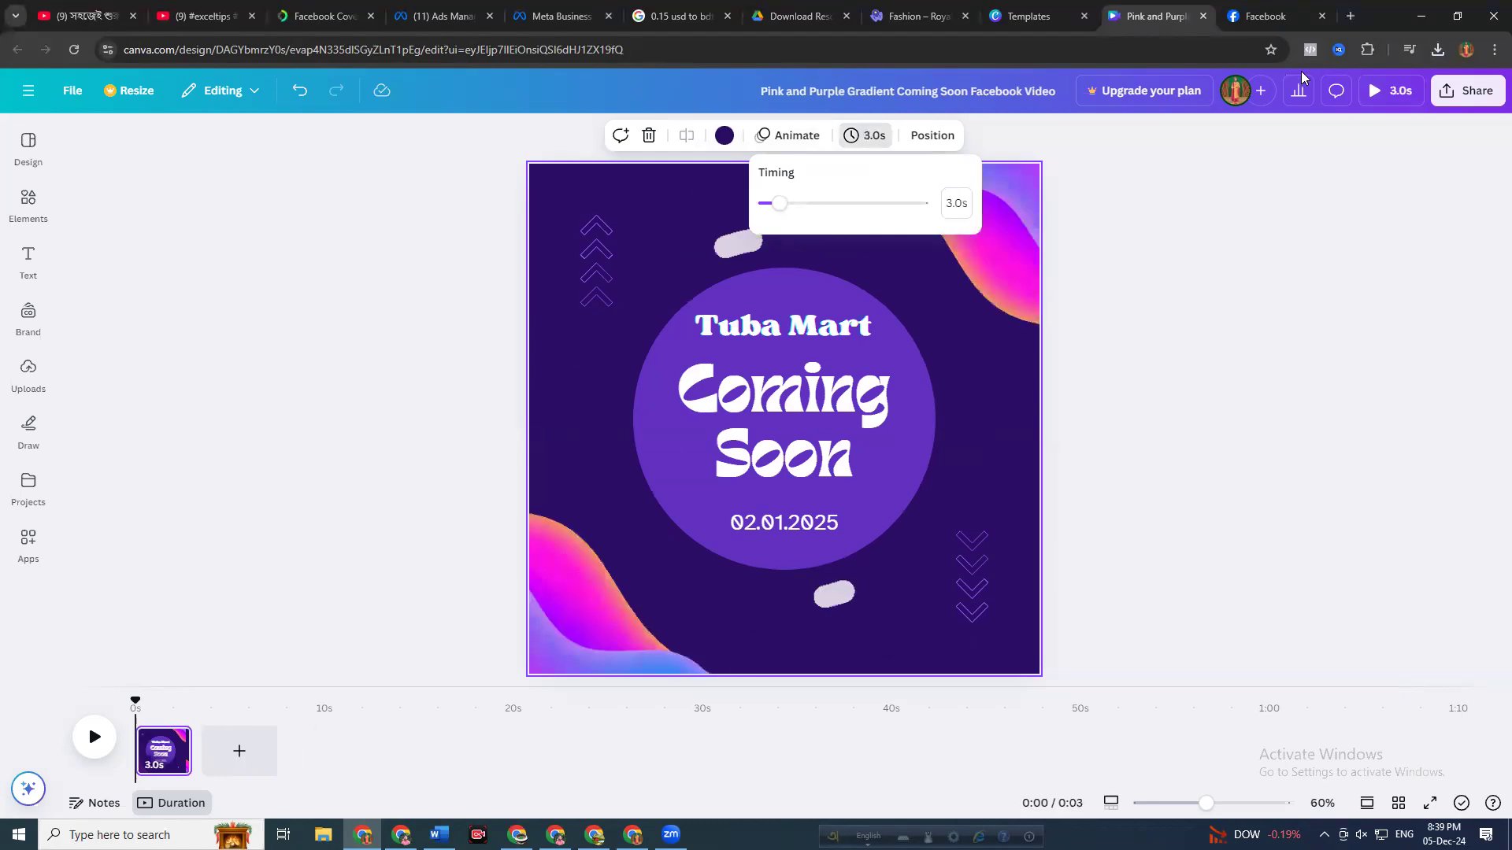
# Preview the shortened Coming Soon video and check the design's sharing options
pyautogui.click(1378, 90)
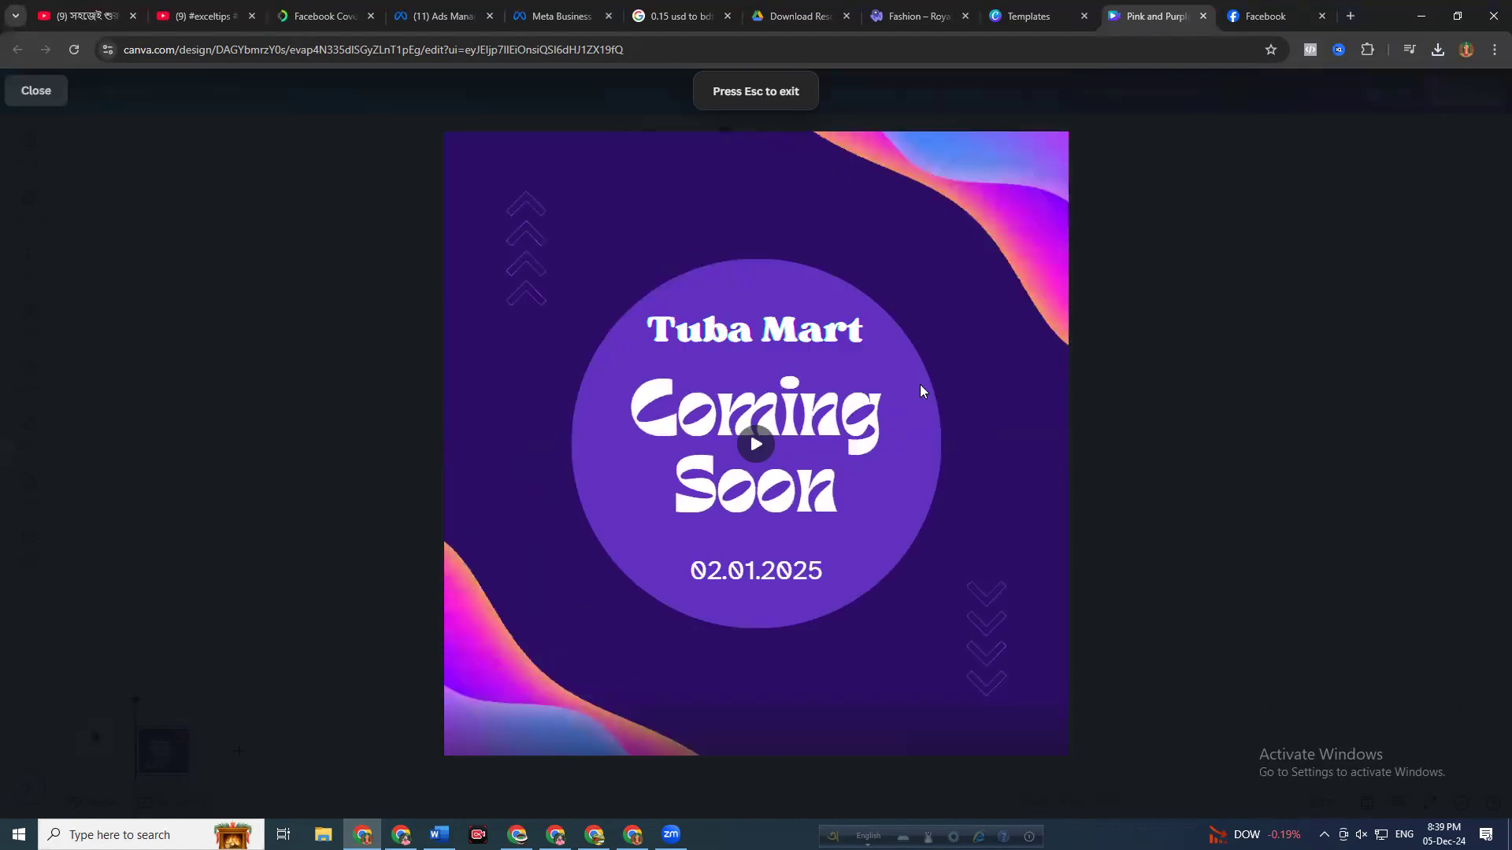
pyautogui.click(24, 93)
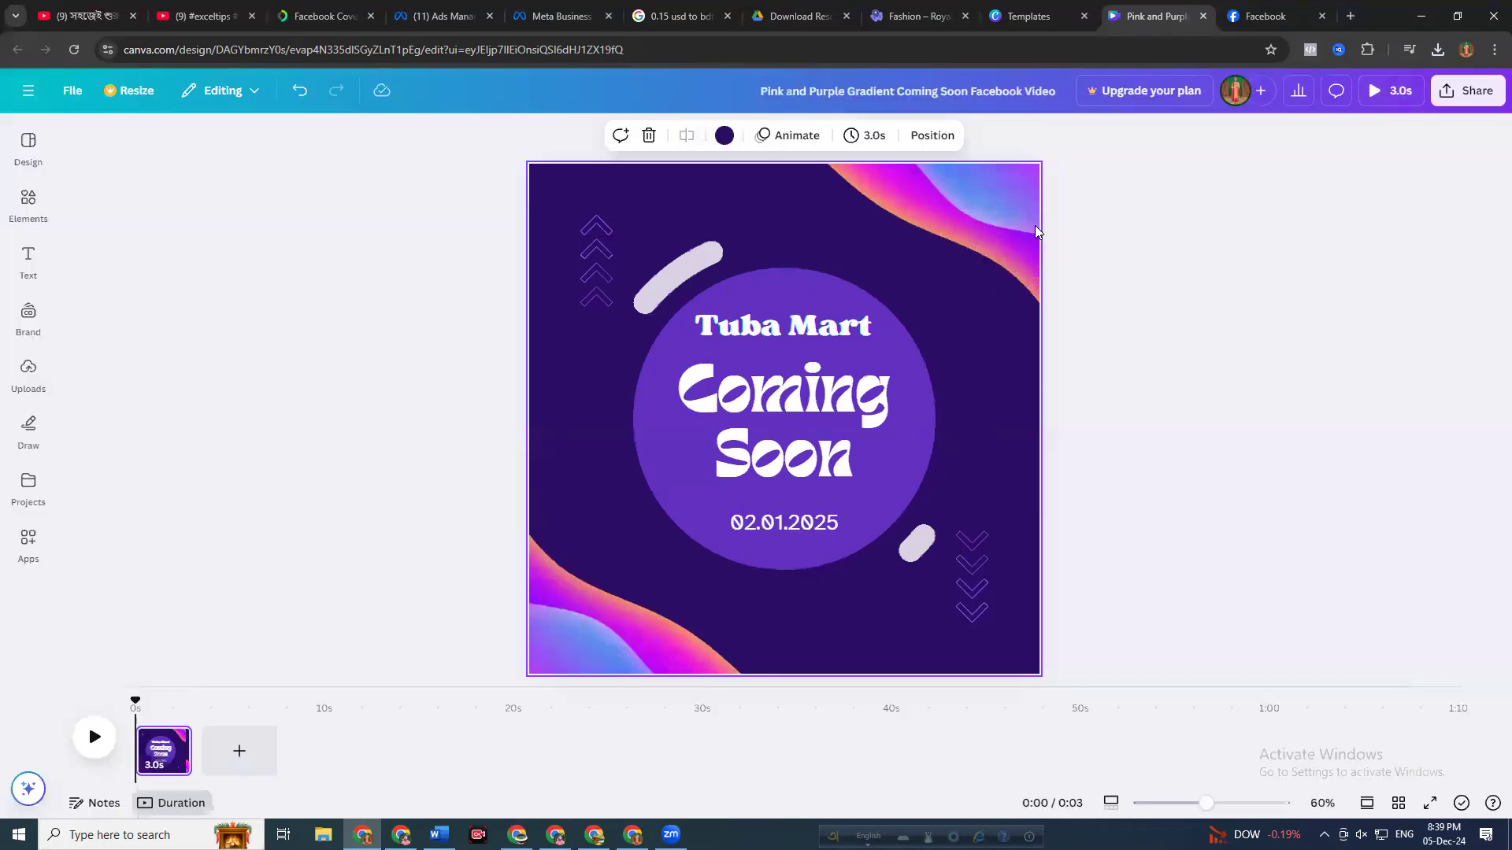
pyautogui.click(1467, 90)
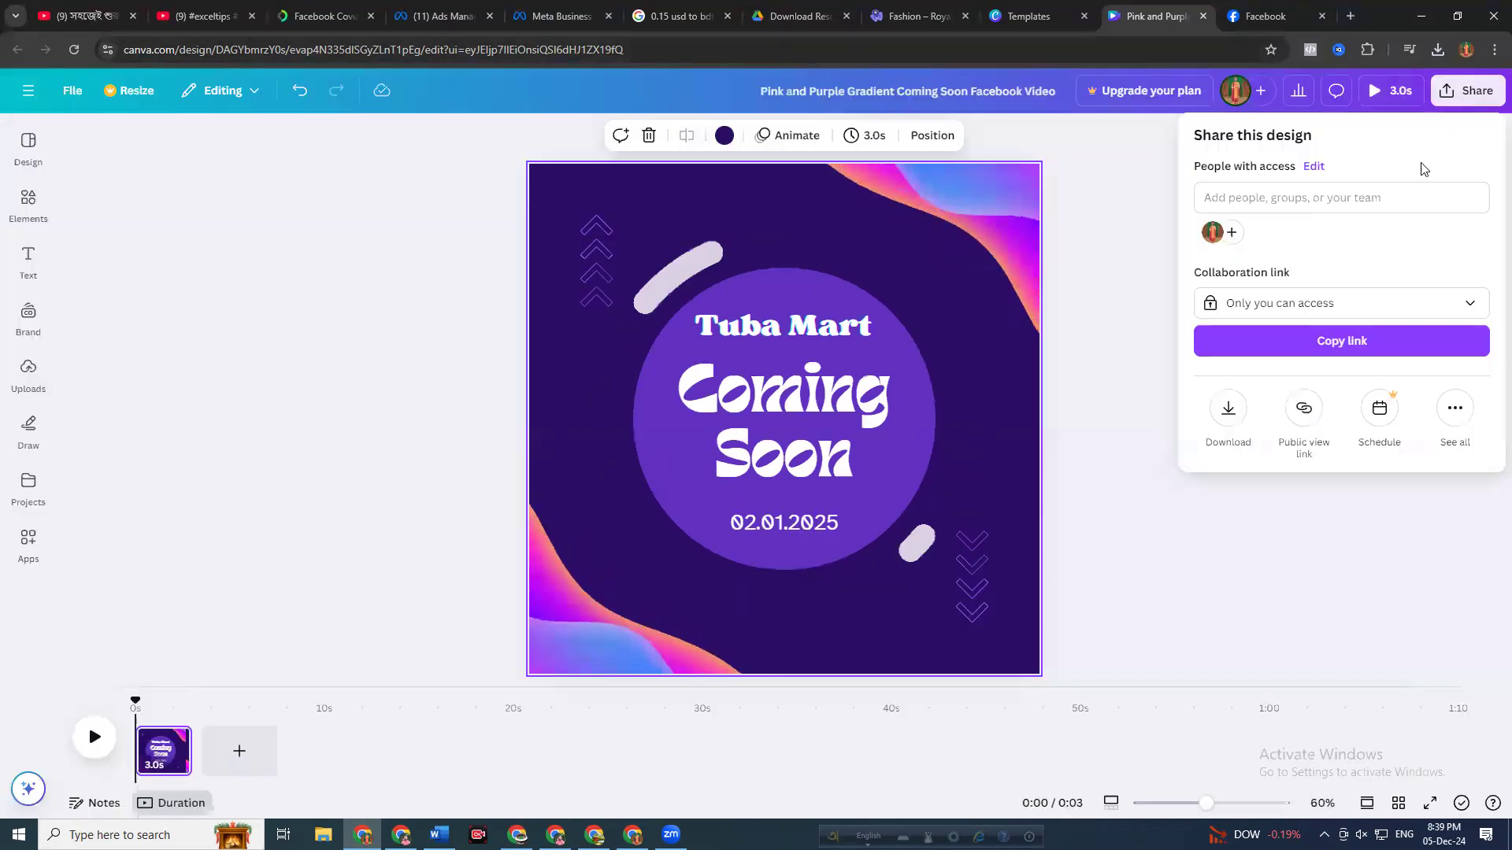
pyautogui.click(1140, 282)
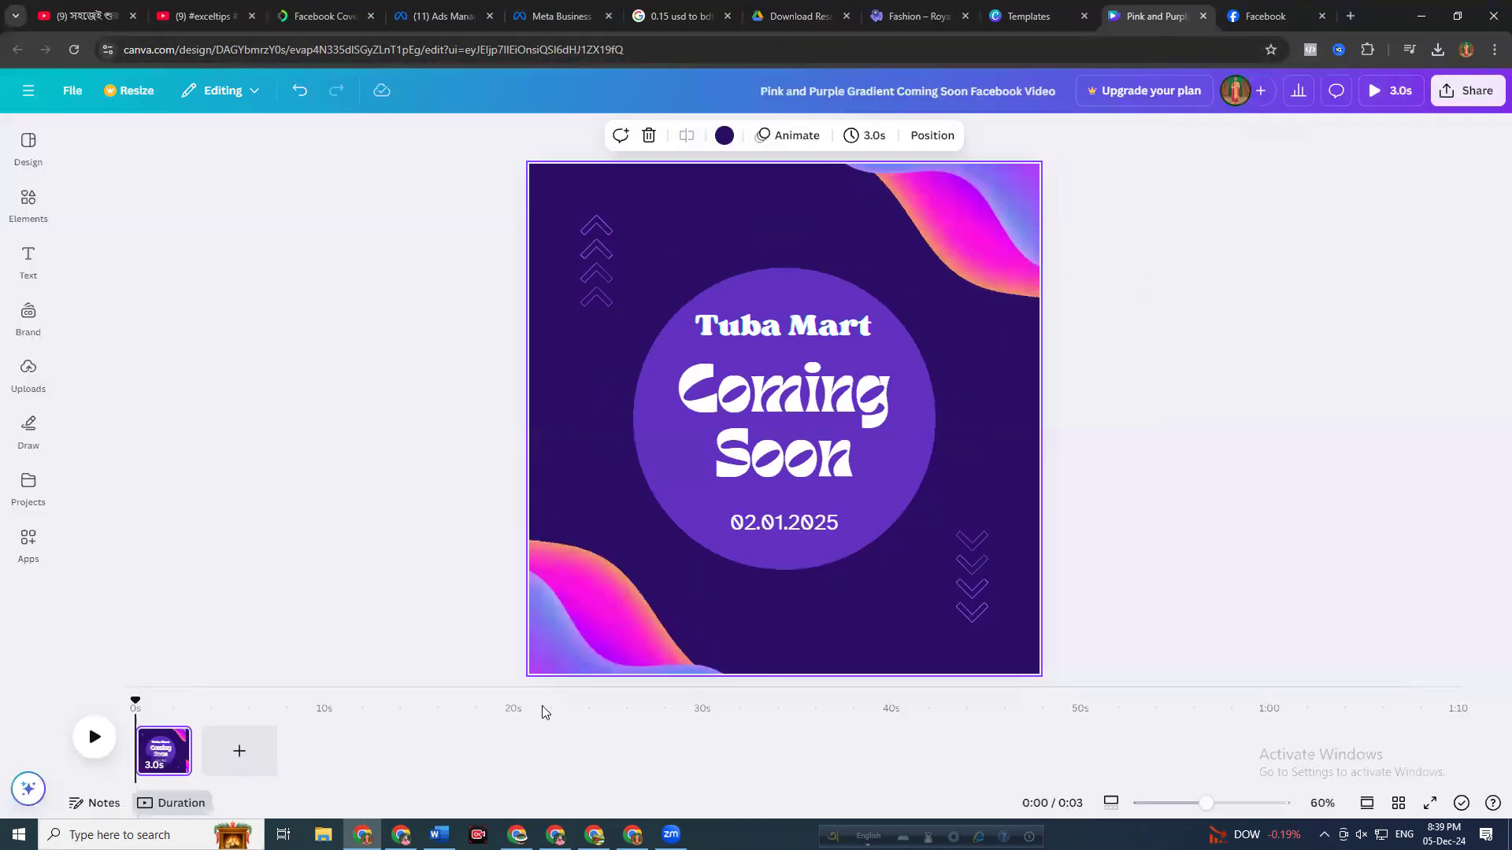
# Play the downloaded Pink and Purple Gradient Coming Soon Facebook Video from the Downloads folder, and close the player and folder
pyautogui.click(1438, 49)
pyautogui.click(1395, 119)
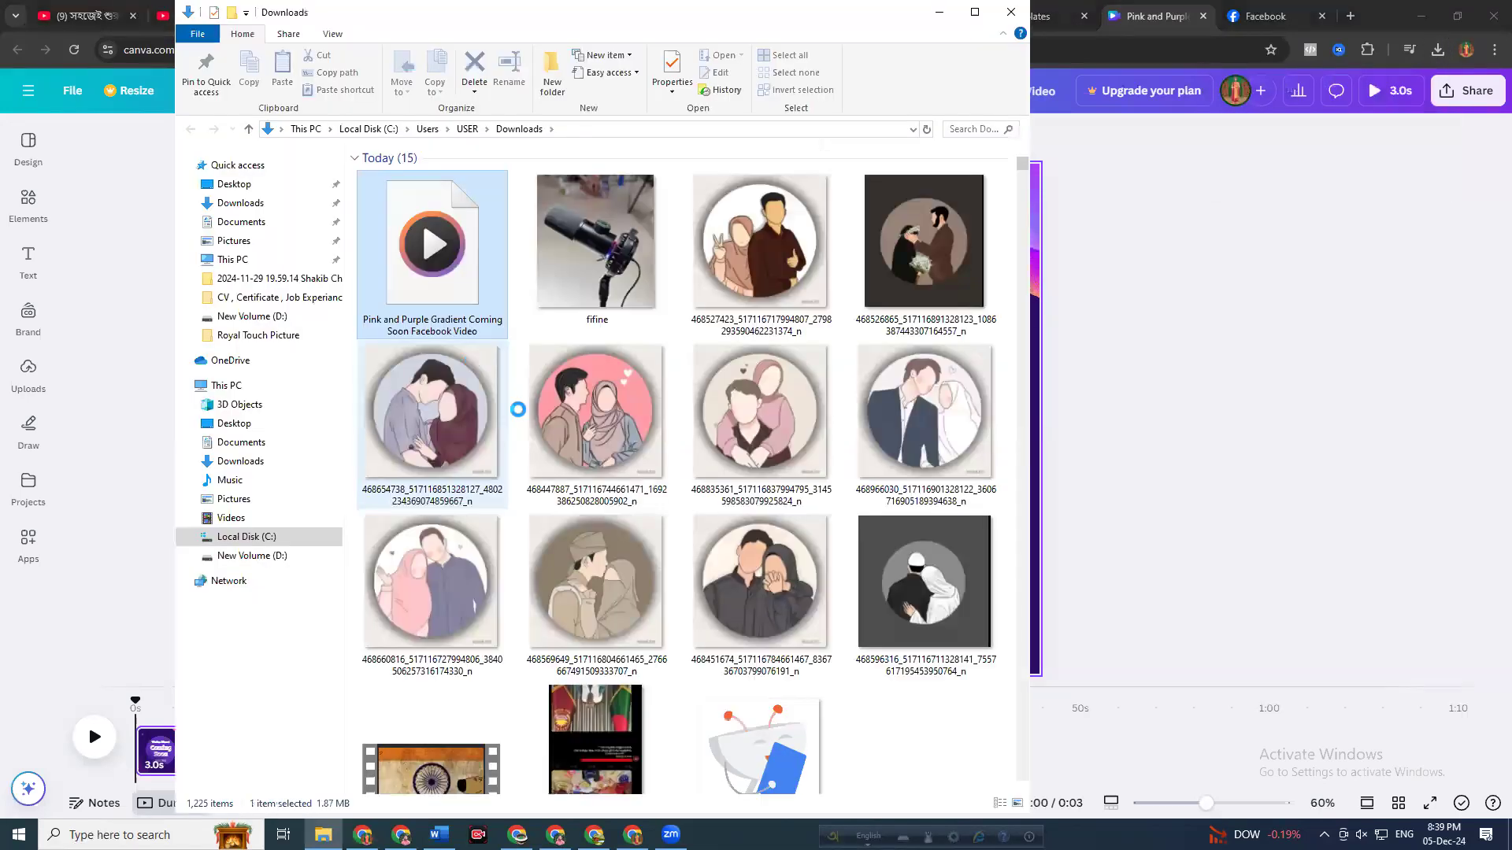
pyautogui.doubleClick(439, 272)
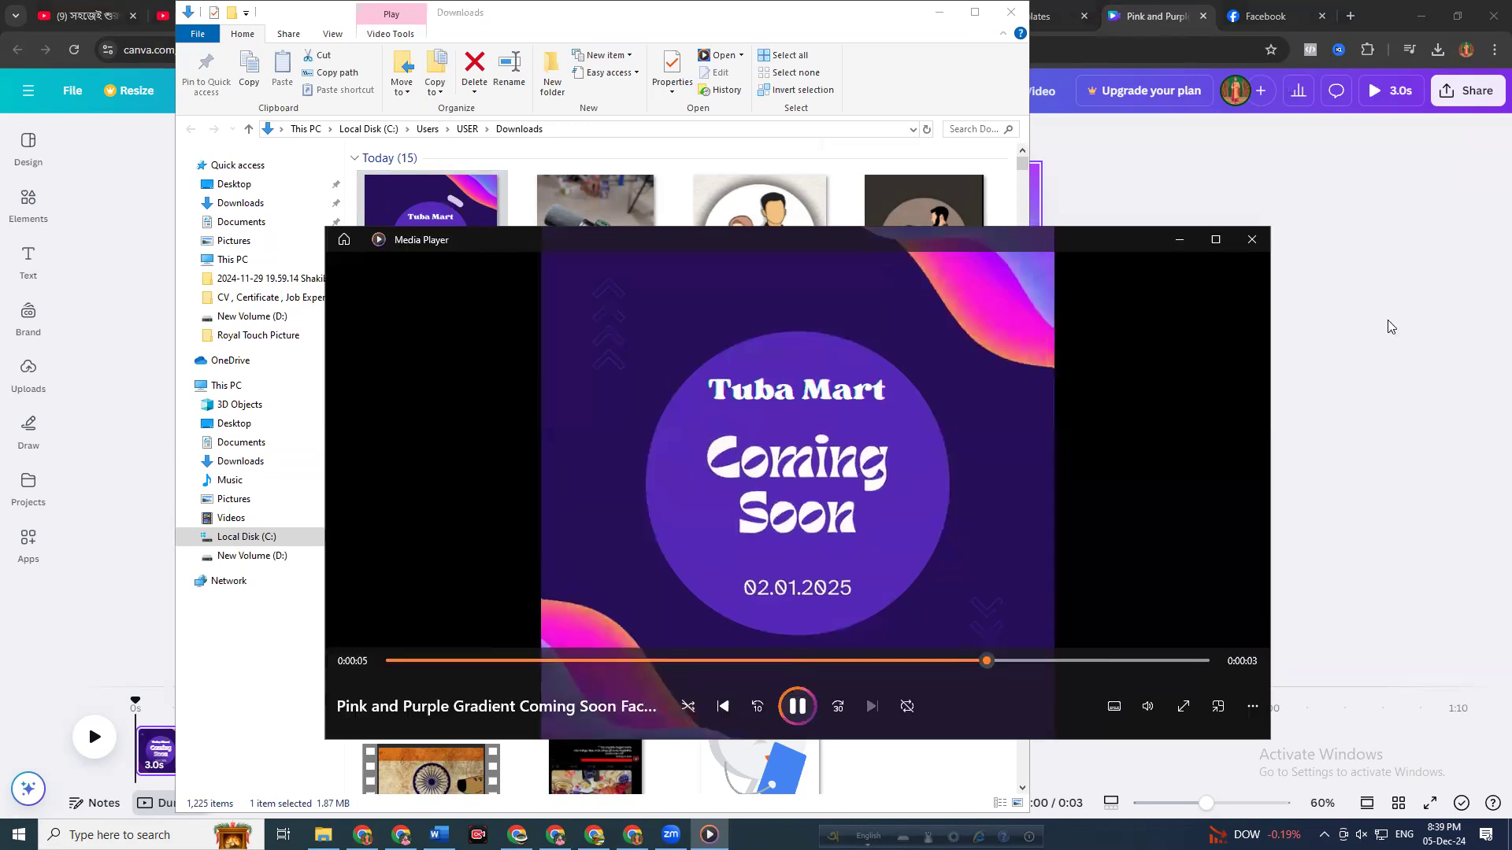
pyautogui.click(1251, 237)
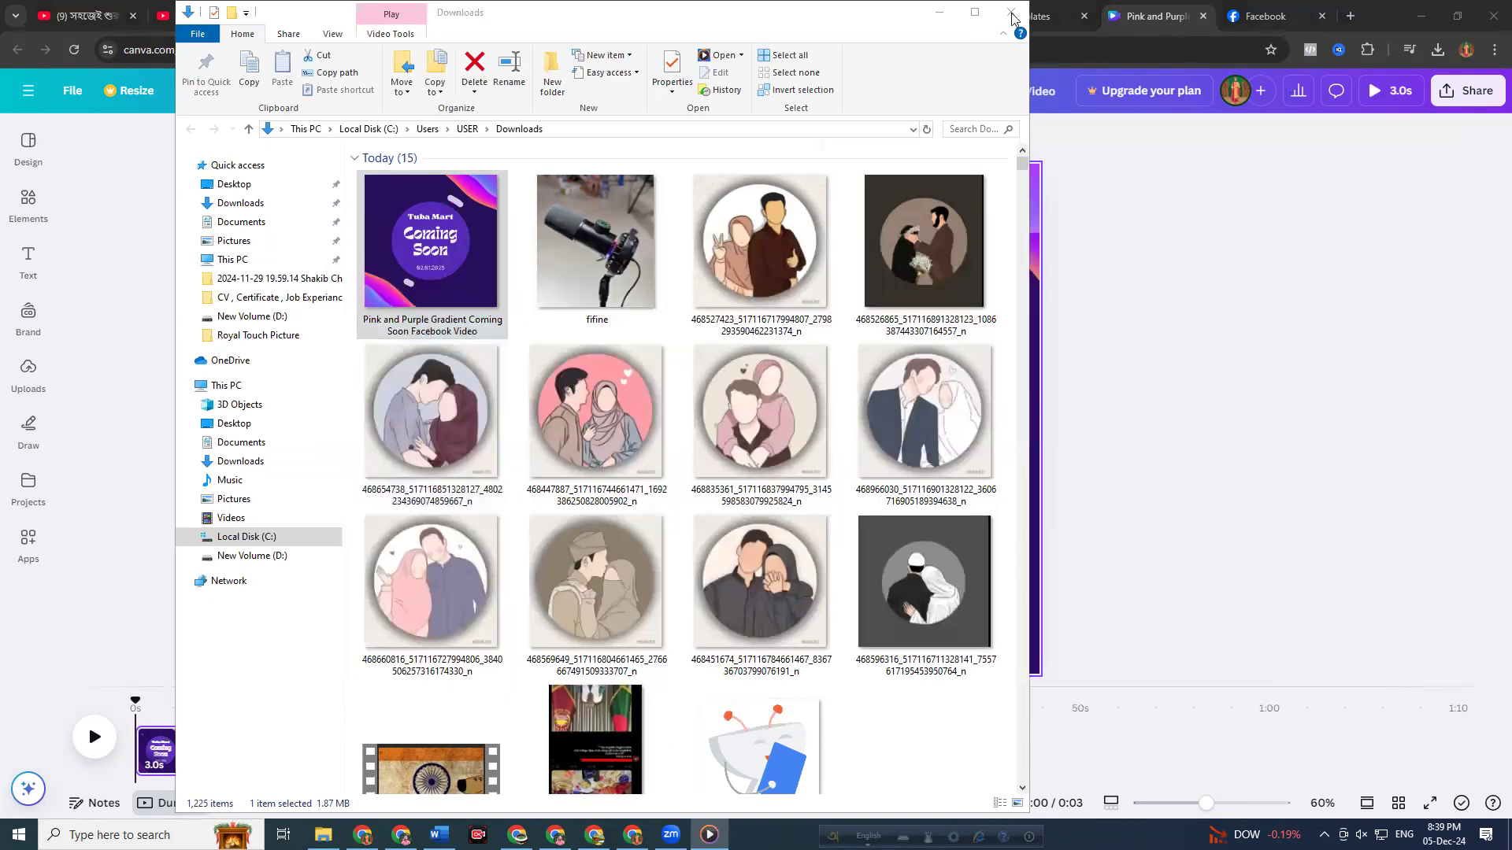
pyautogui.click(1215, 409)
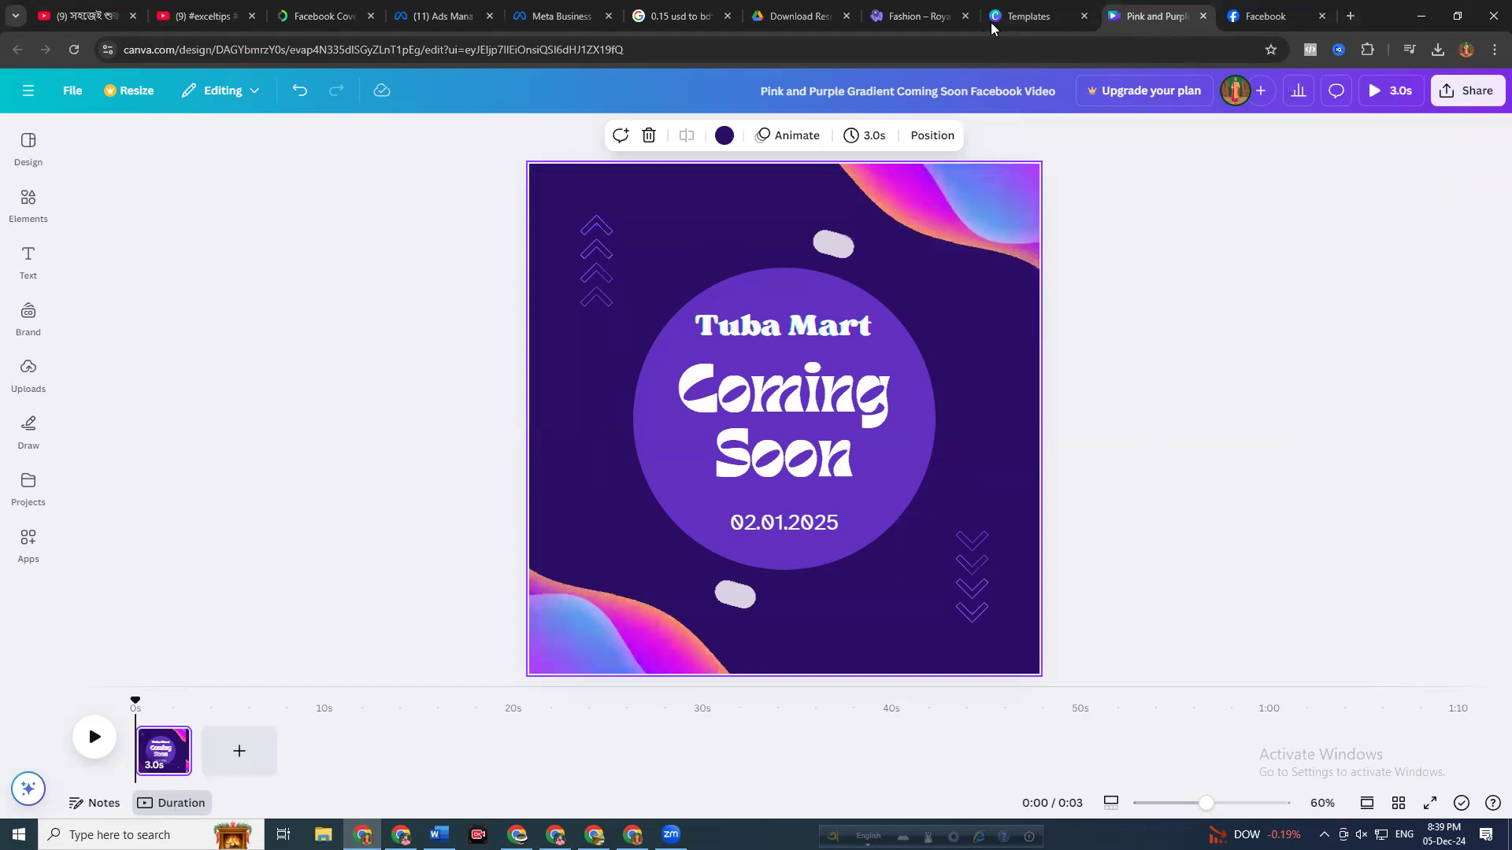
# Return to the template search results, close the Cherry Cake template preview and highlight "comming soon video" in the search query
pyautogui.hotkey('ctrl', 'shift', 'Tab')
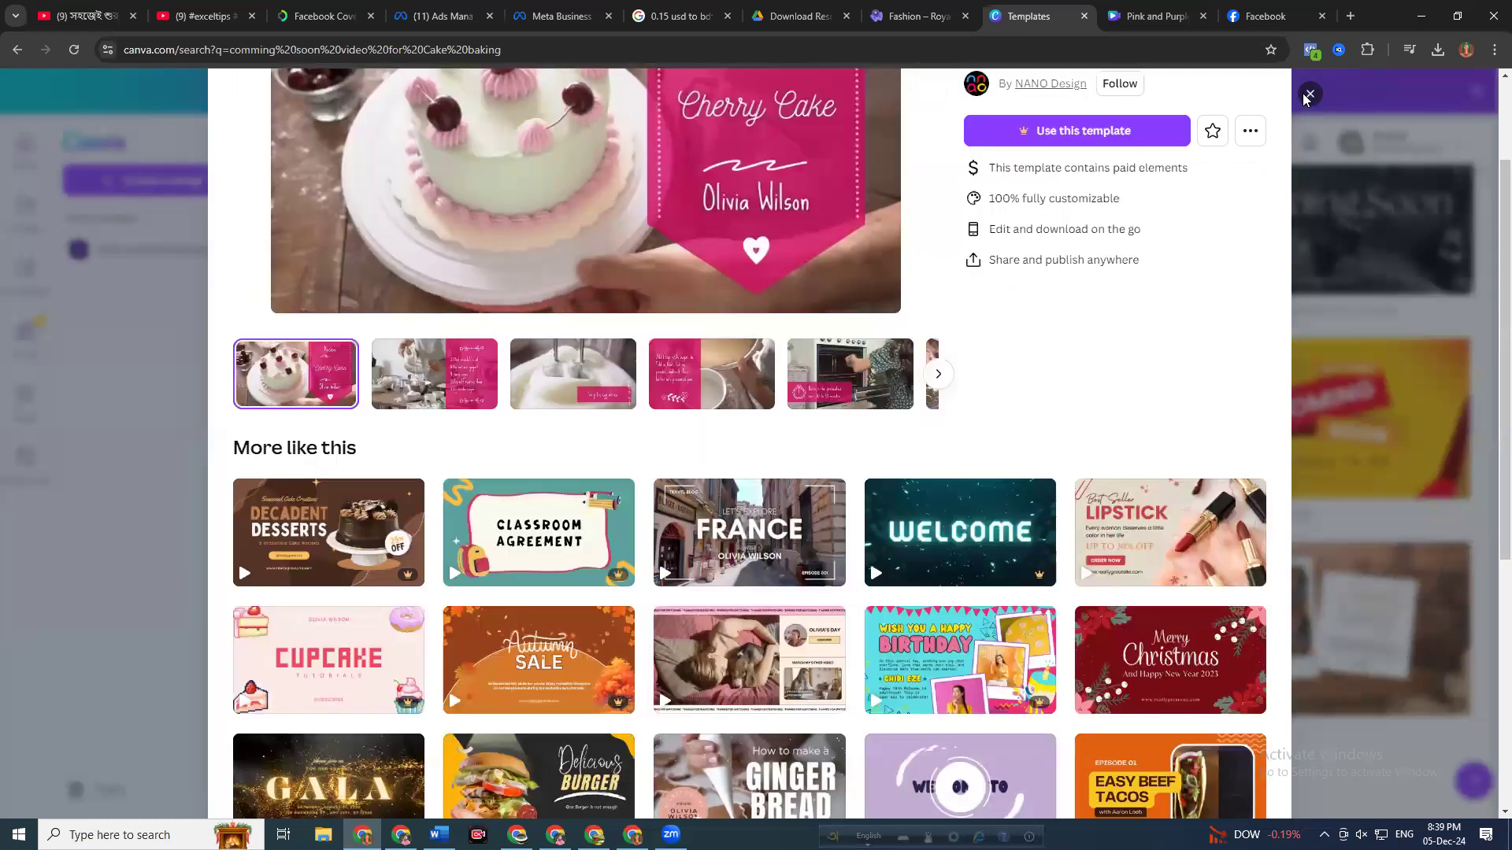
pyautogui.click(1309, 94)
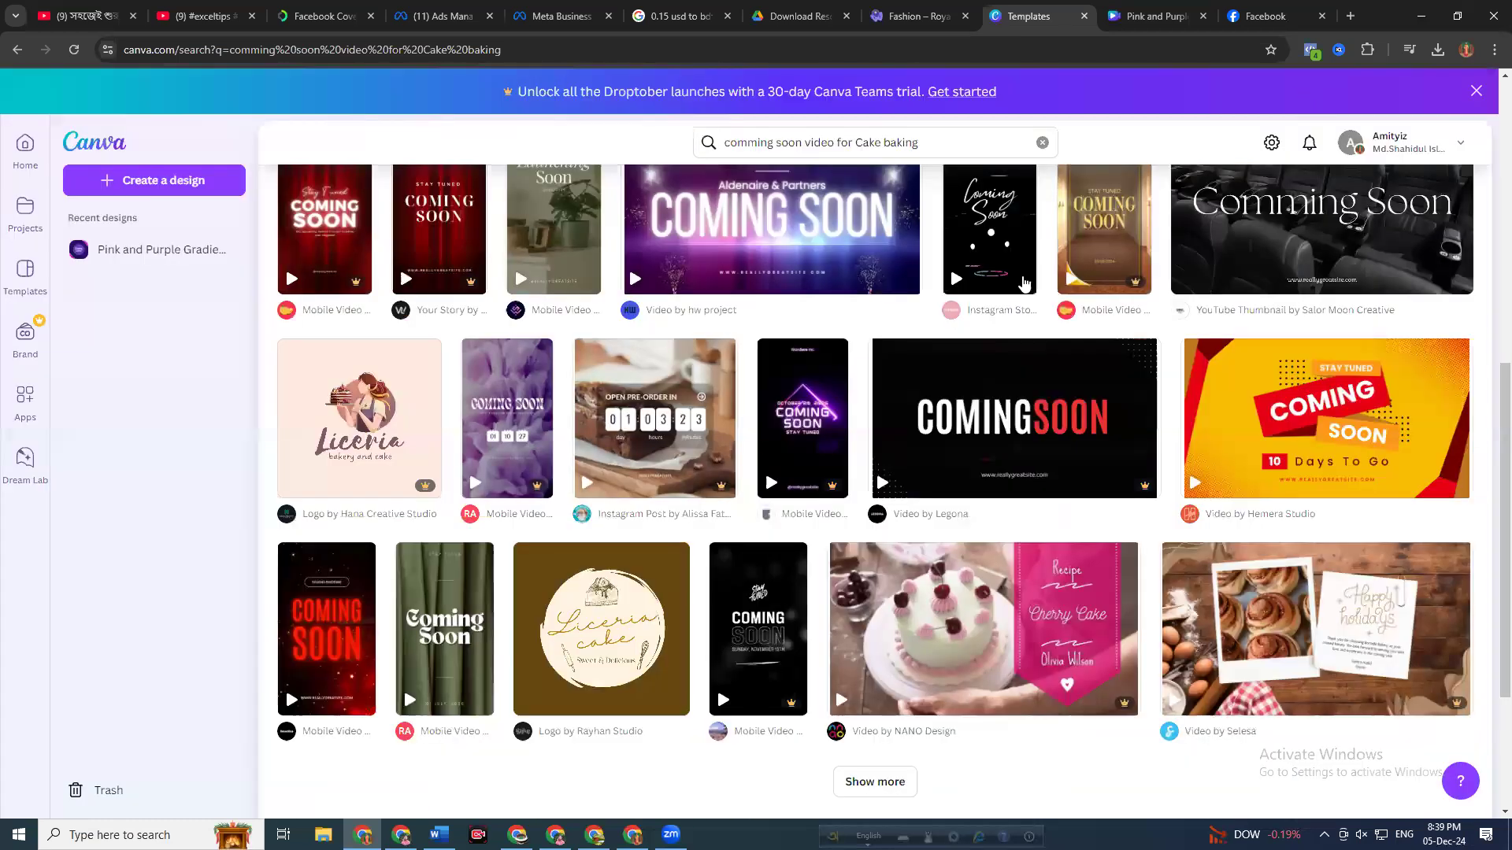
pyautogui.scroll(8, 830, 192)
pyautogui.click(831, 145)
pyautogui.moveTo(815, 144); pyautogui.dragTo(808, 145)
pyautogui.click(837, 143)
pyautogui.moveTo(833, 145); pyautogui.dragTo(687, 137)
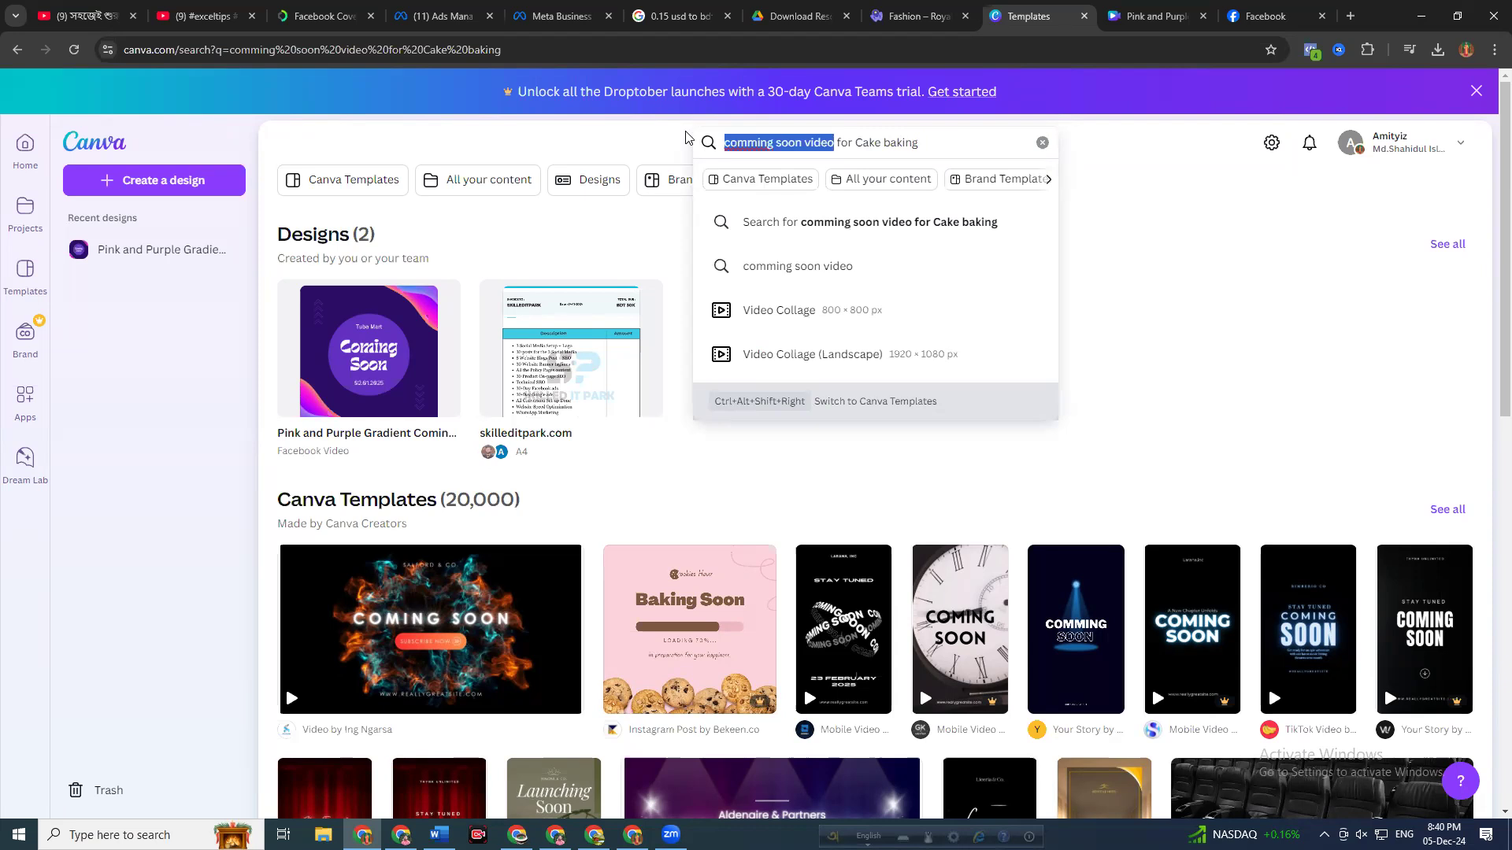
# Switch to Facebook and search for "zhen natural"
pyautogui.click(1260, 16)
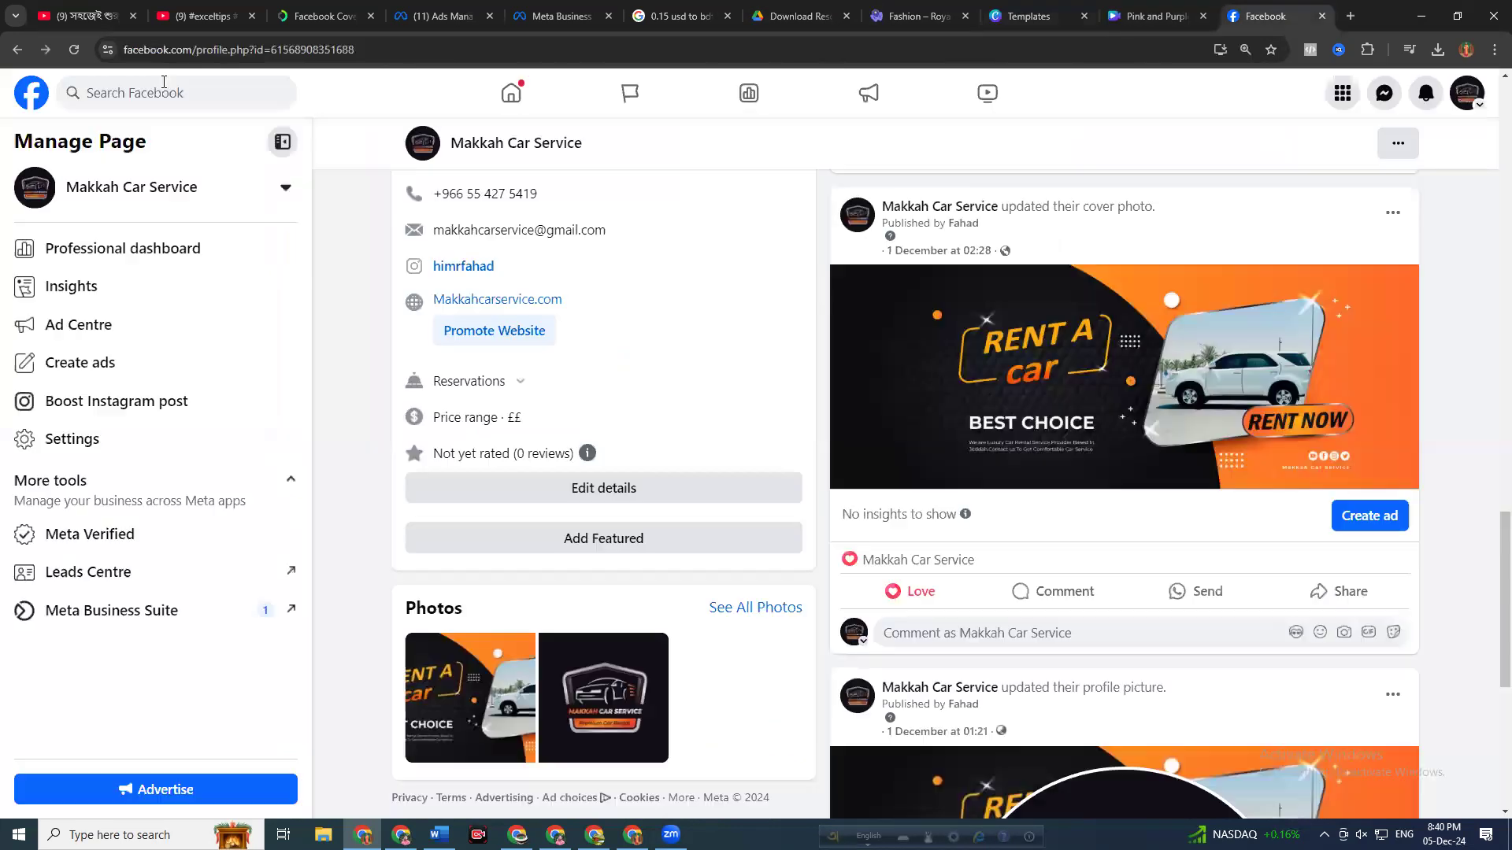
pyautogui.click(146, 91)
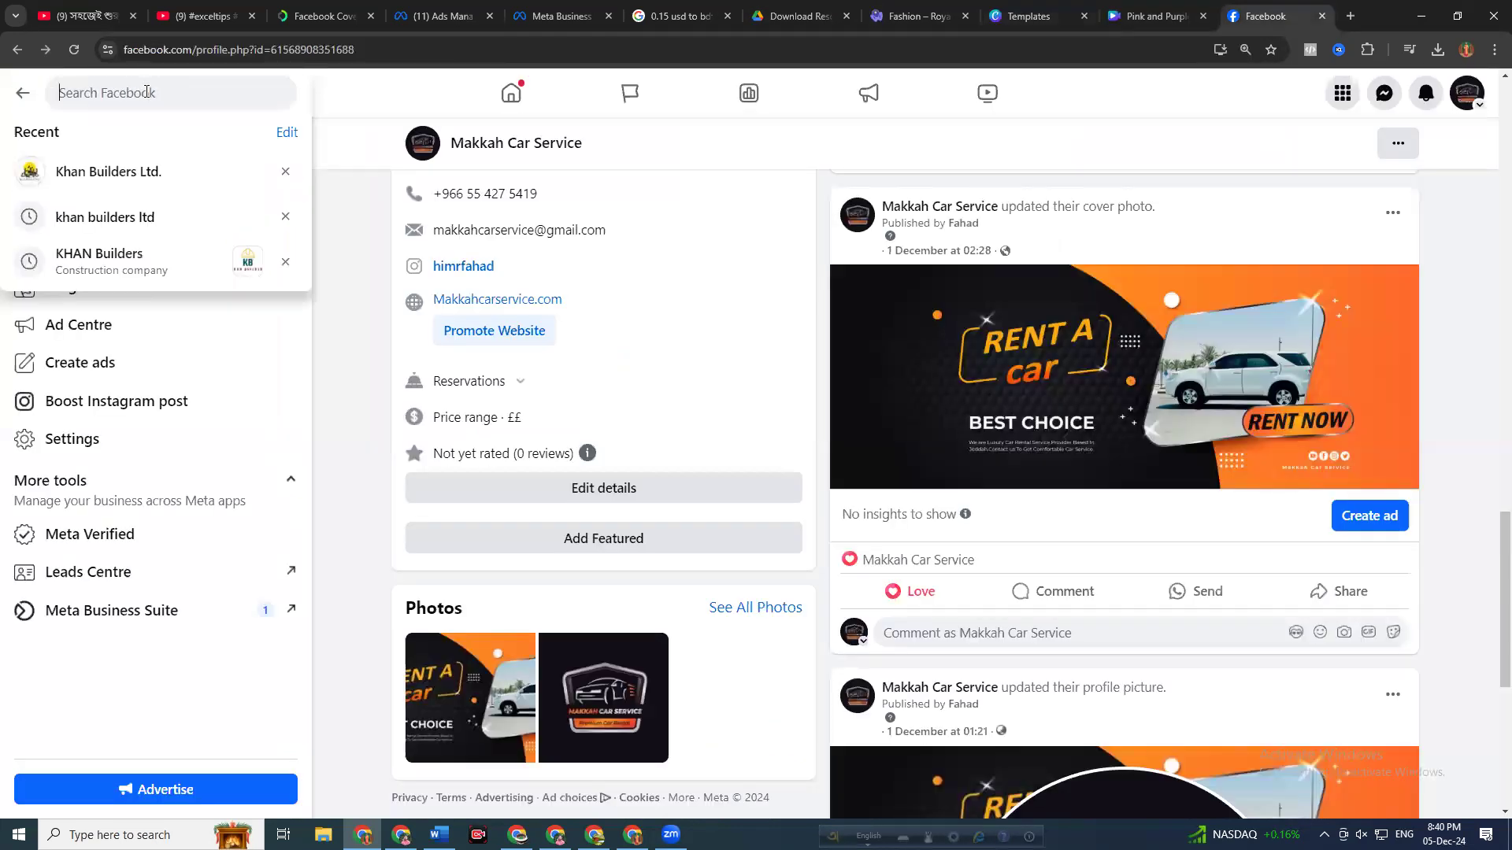
pyautogui.write('zhen na')
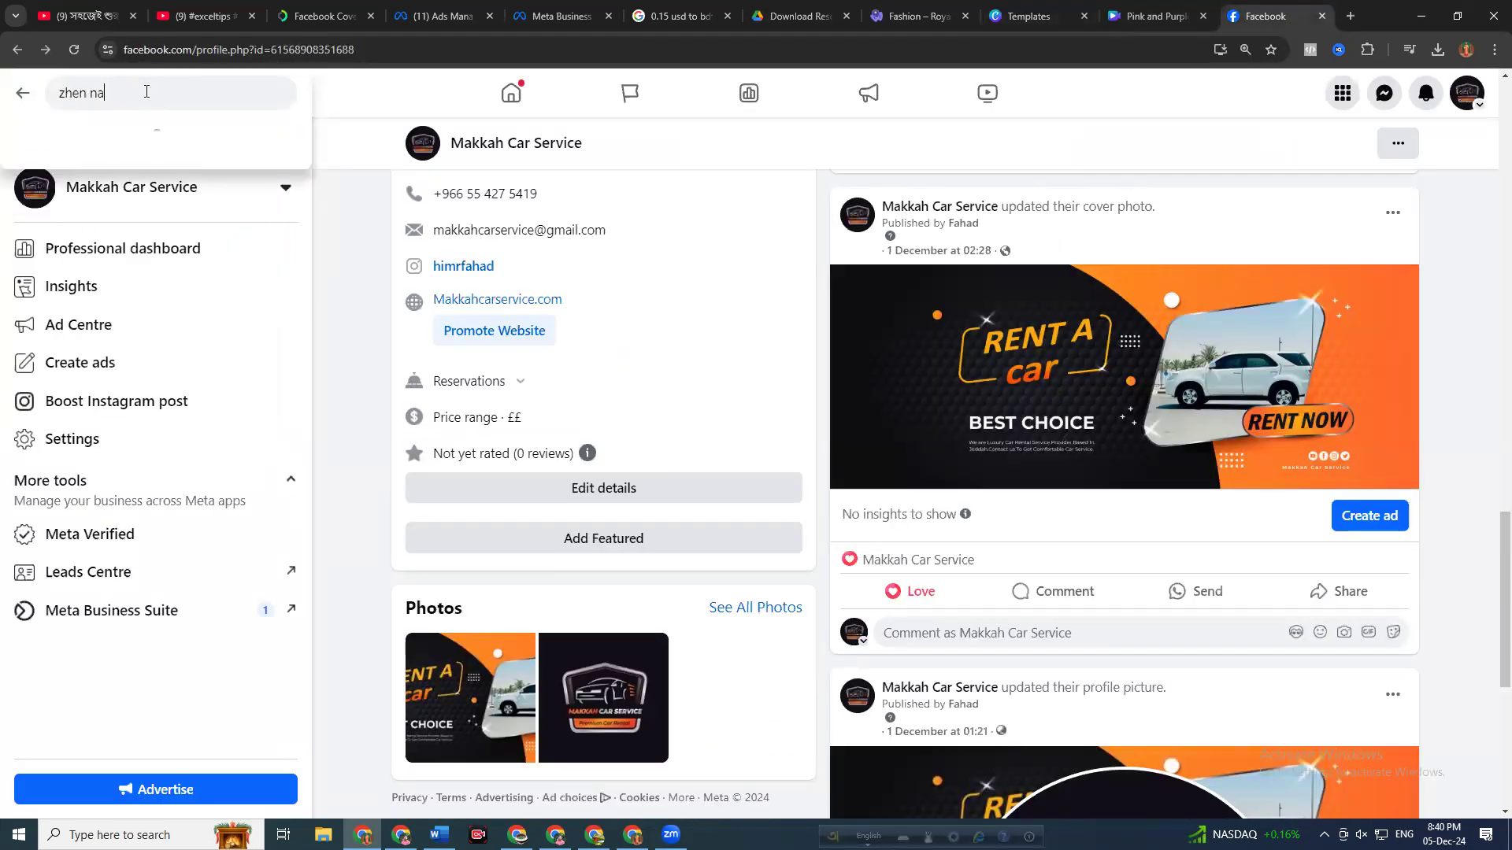
pyautogui.write('tural')
pyautogui.press('Return')
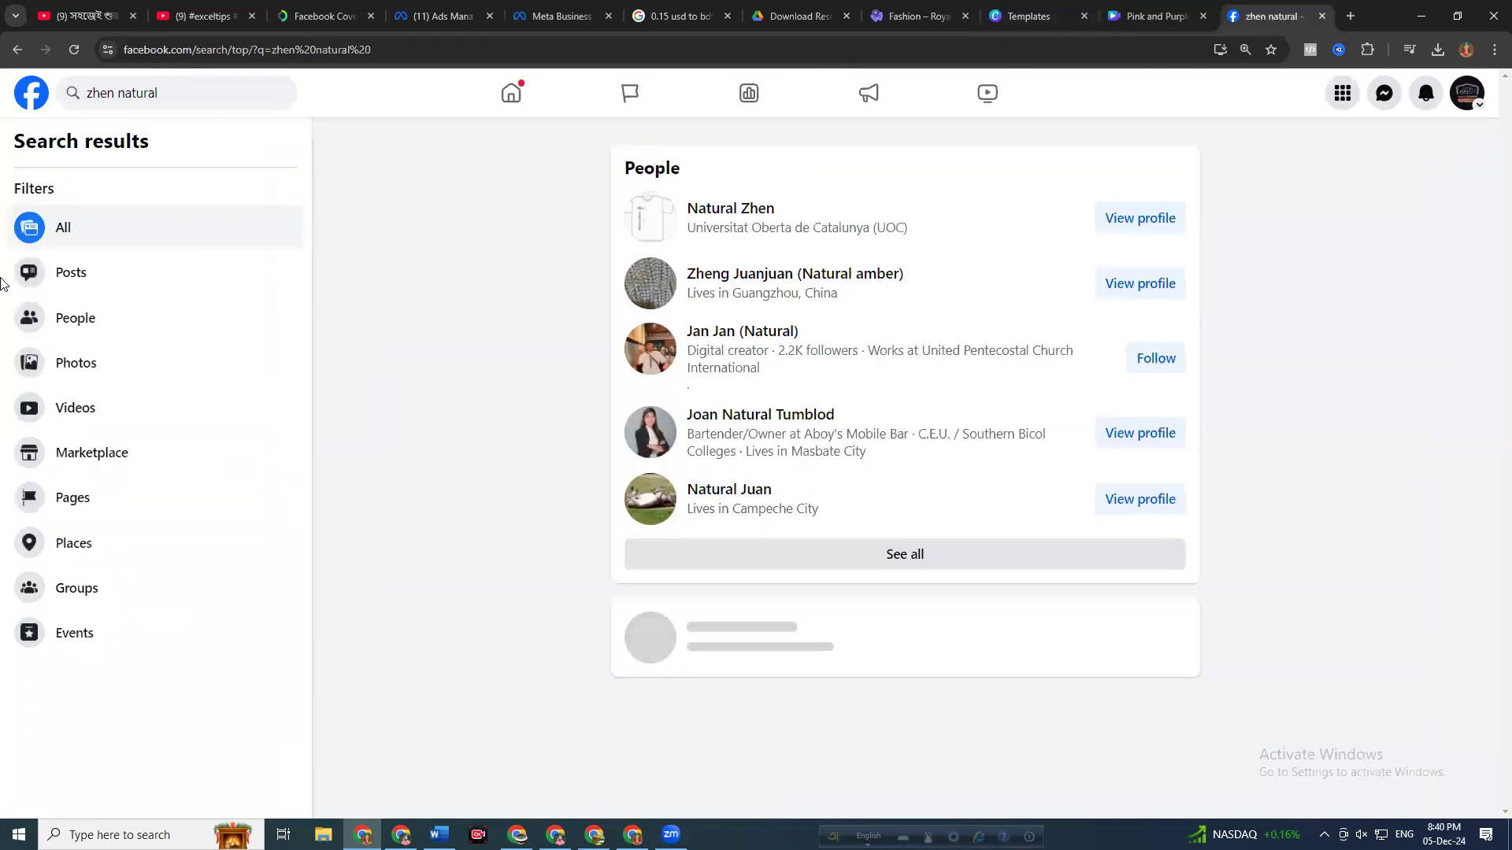
# Find a Zhen Natural Ltd. post in the search results and open that company's page
pyautogui.scroll(-5, 674, 624)
pyautogui.scroll(-11, 673, 624)
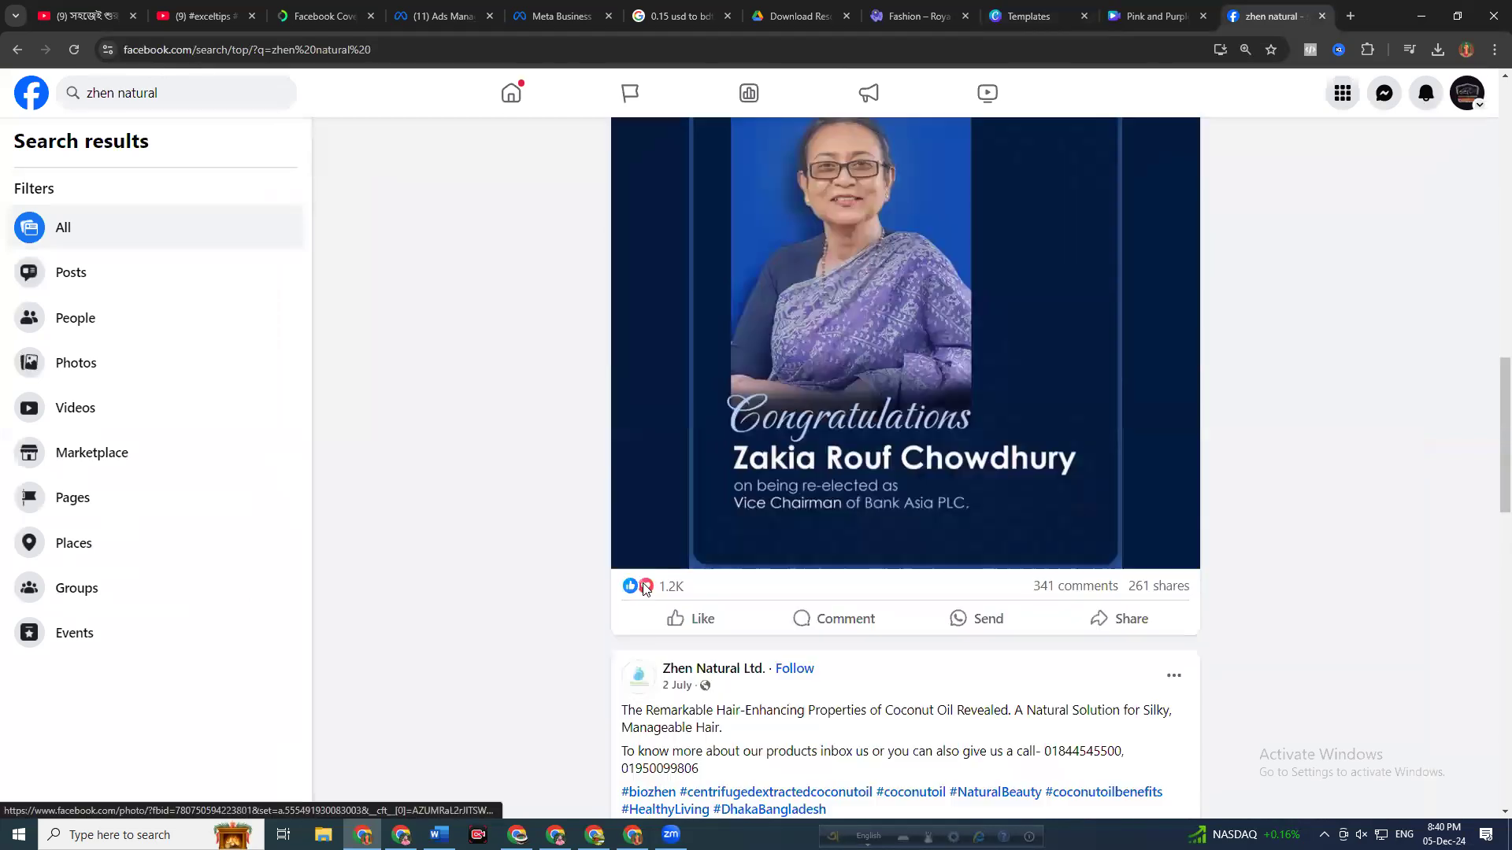
pyautogui.scroll(-6, 644, 589)
pyautogui.scroll(2, 615, 574)
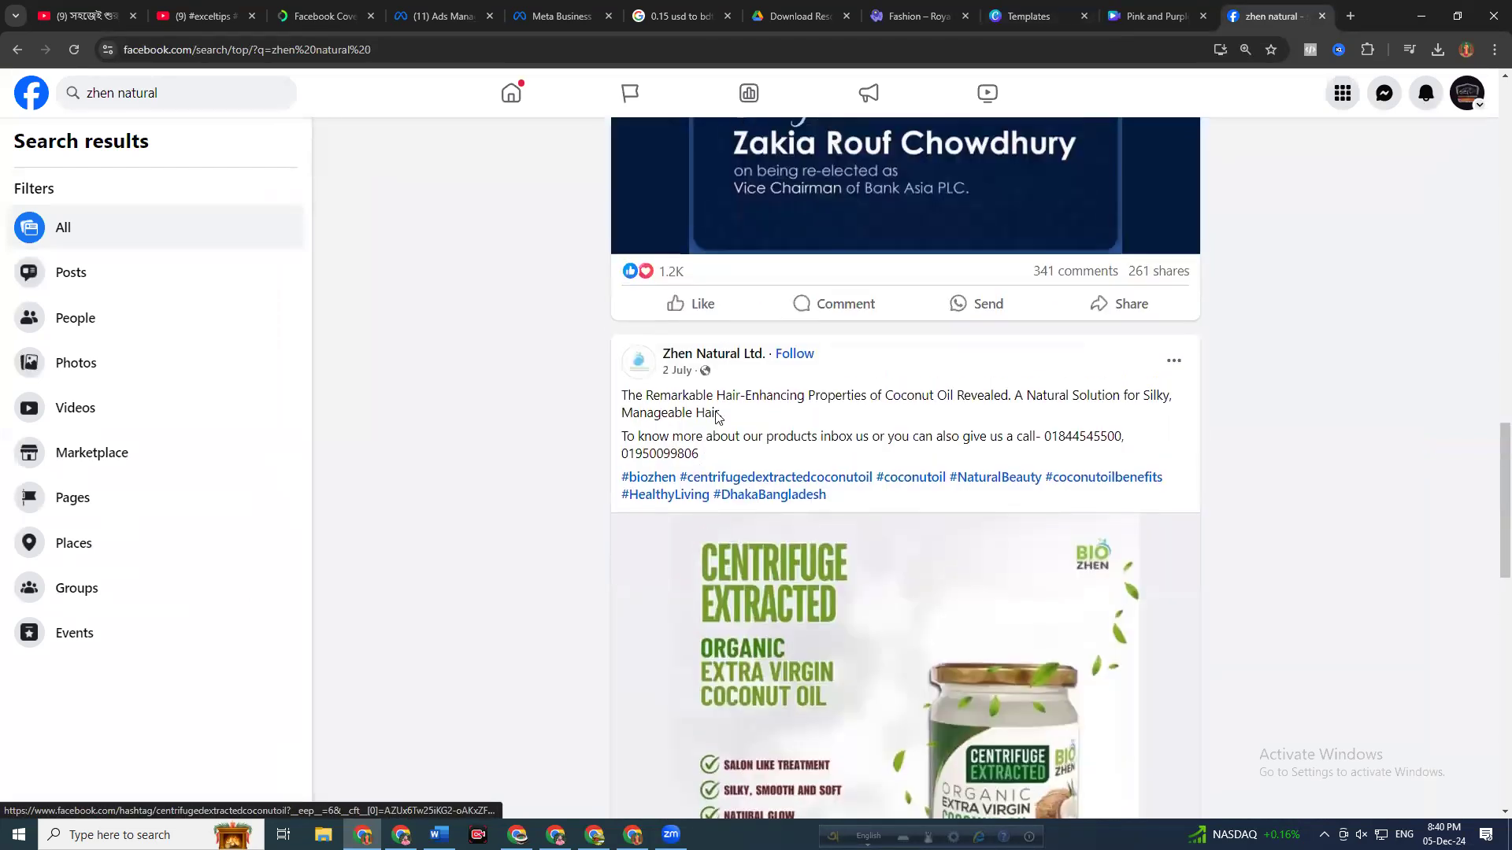
pyautogui.click(706, 354)
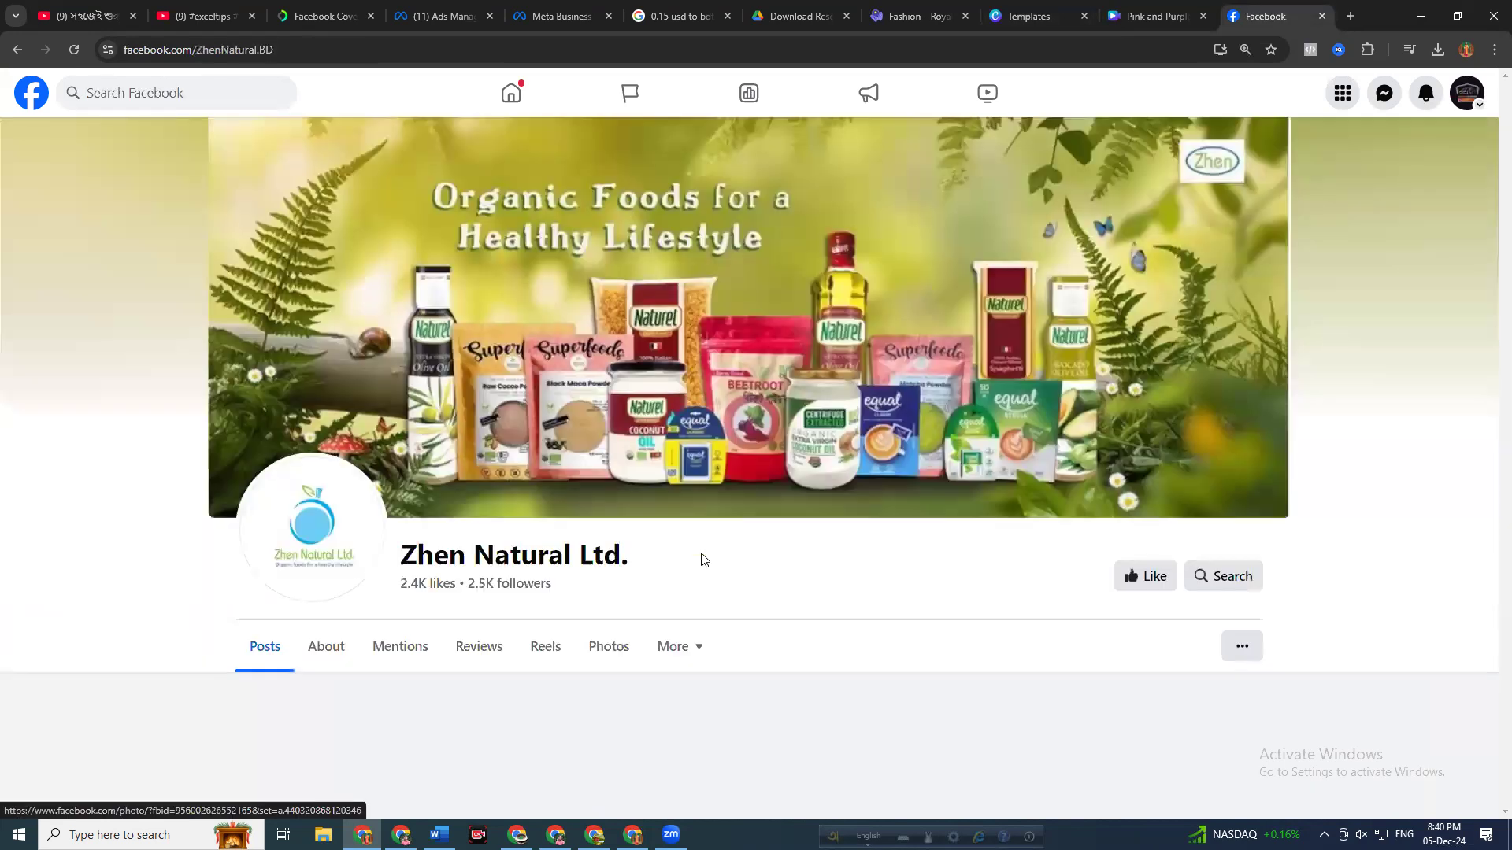
# Play the featured "Are you ready for winter?" video on the Zhen Natural Ltd. page, and close it with its floating player
pyautogui.scroll(-5, 948, 580)
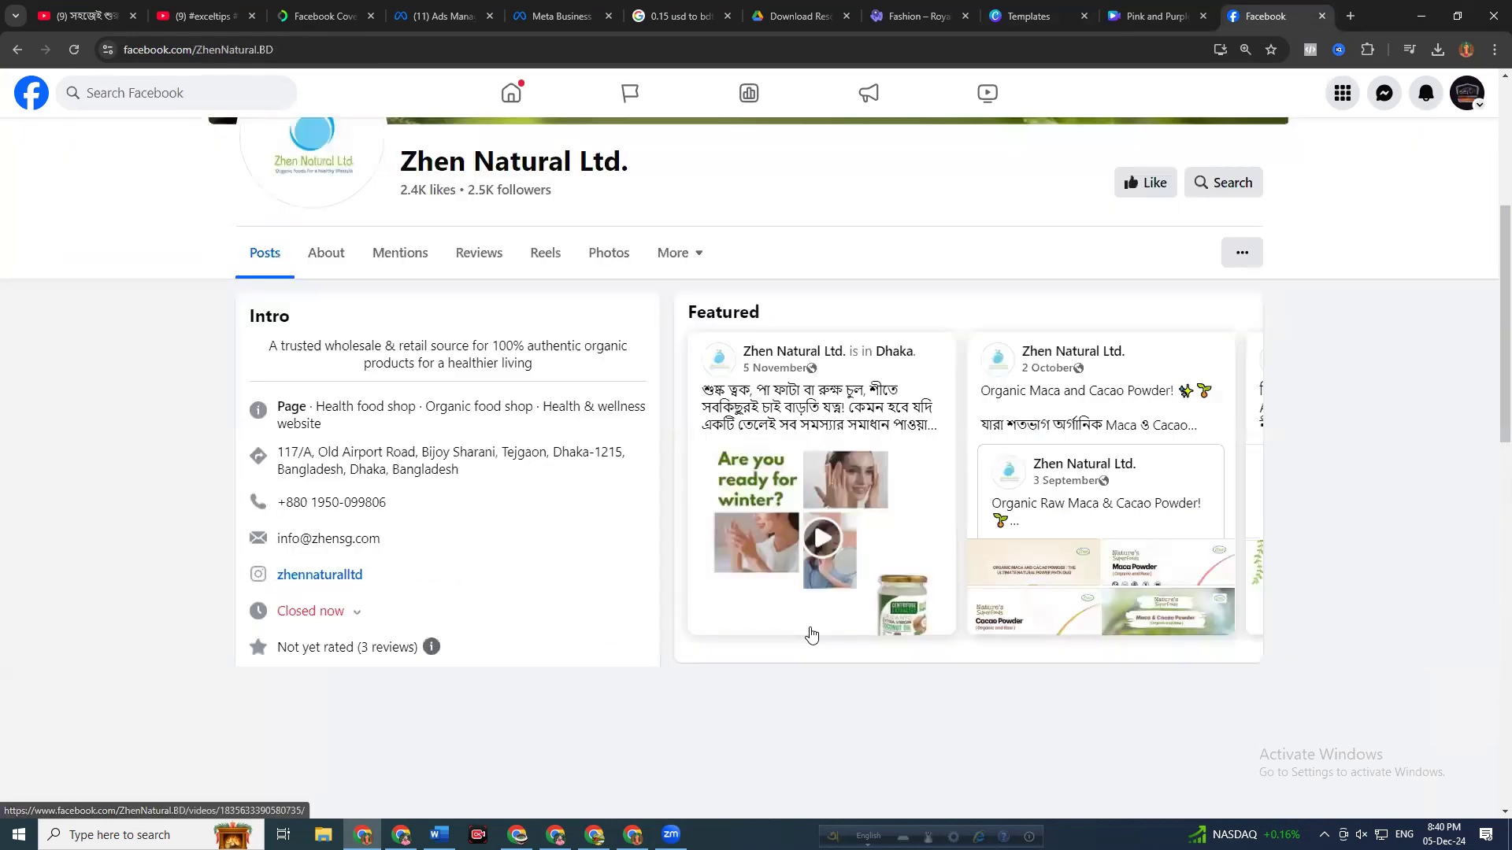
pyautogui.scroll(-4, 800, 518)
pyautogui.scroll(1, 796, 389)
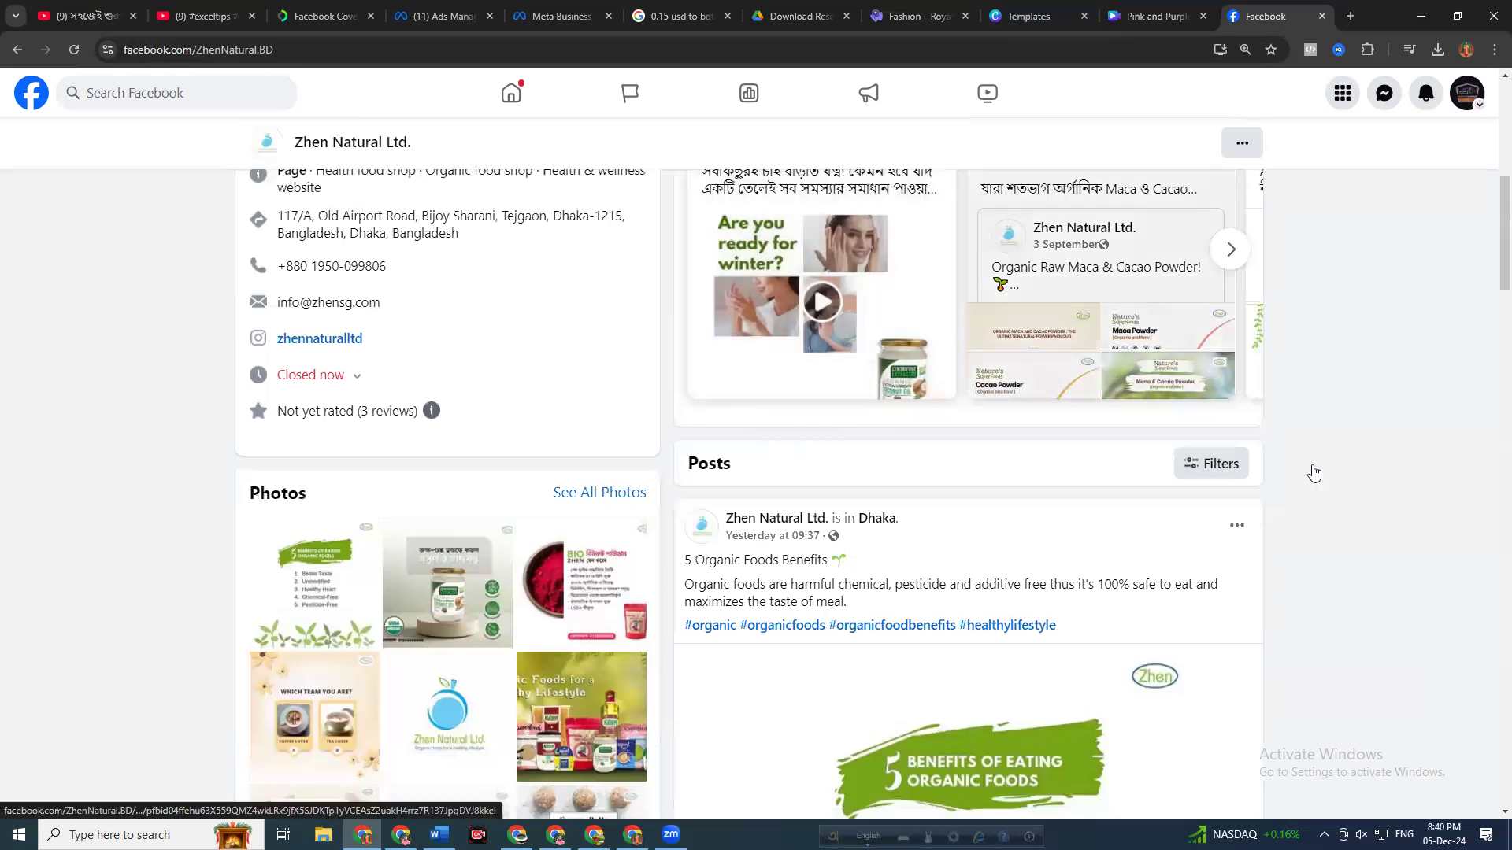
pyautogui.click(823, 303)
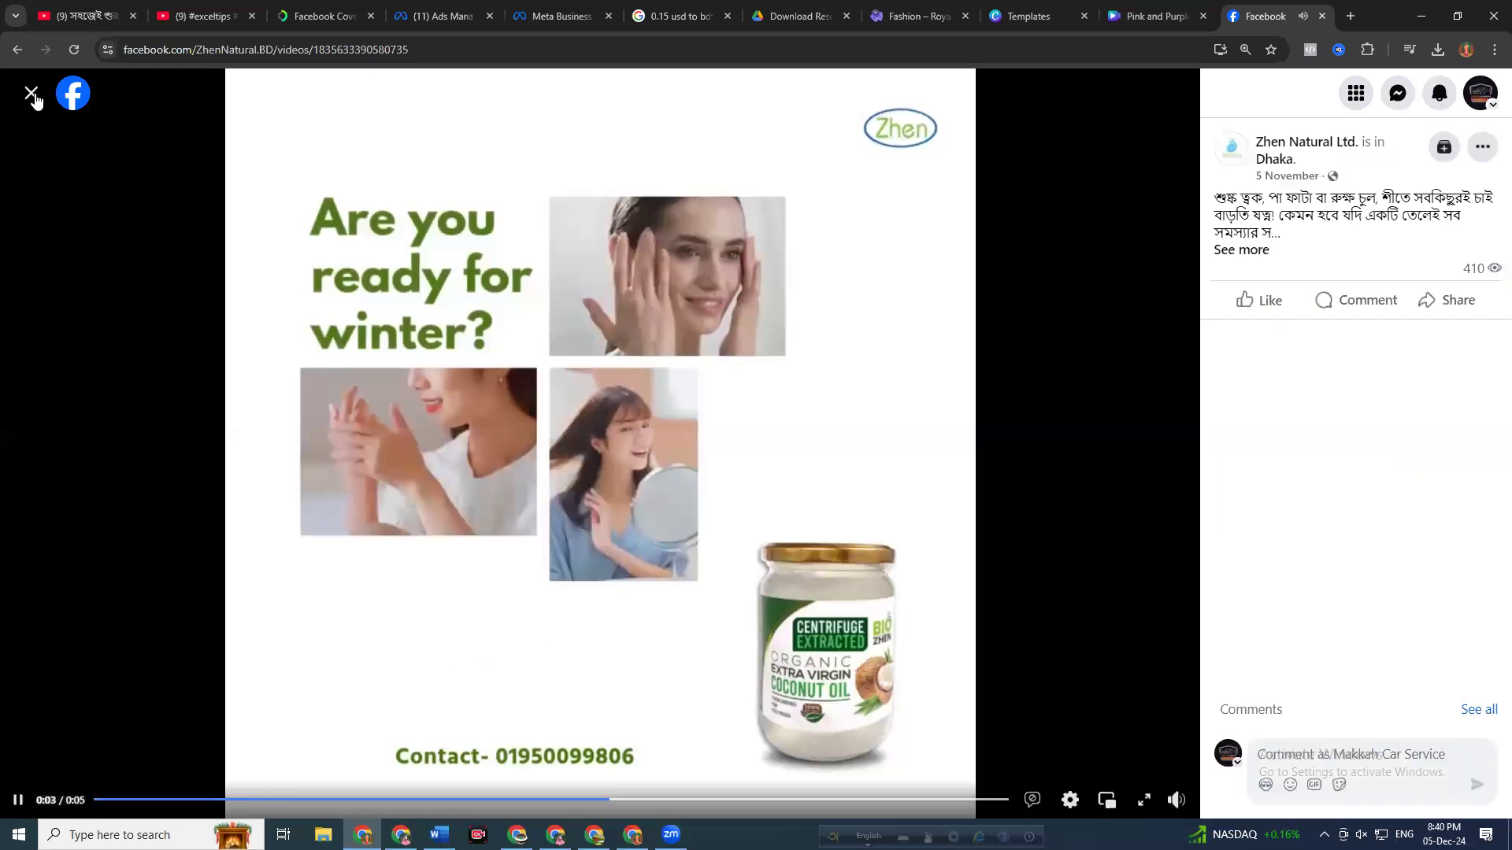
pyautogui.click(32, 94)
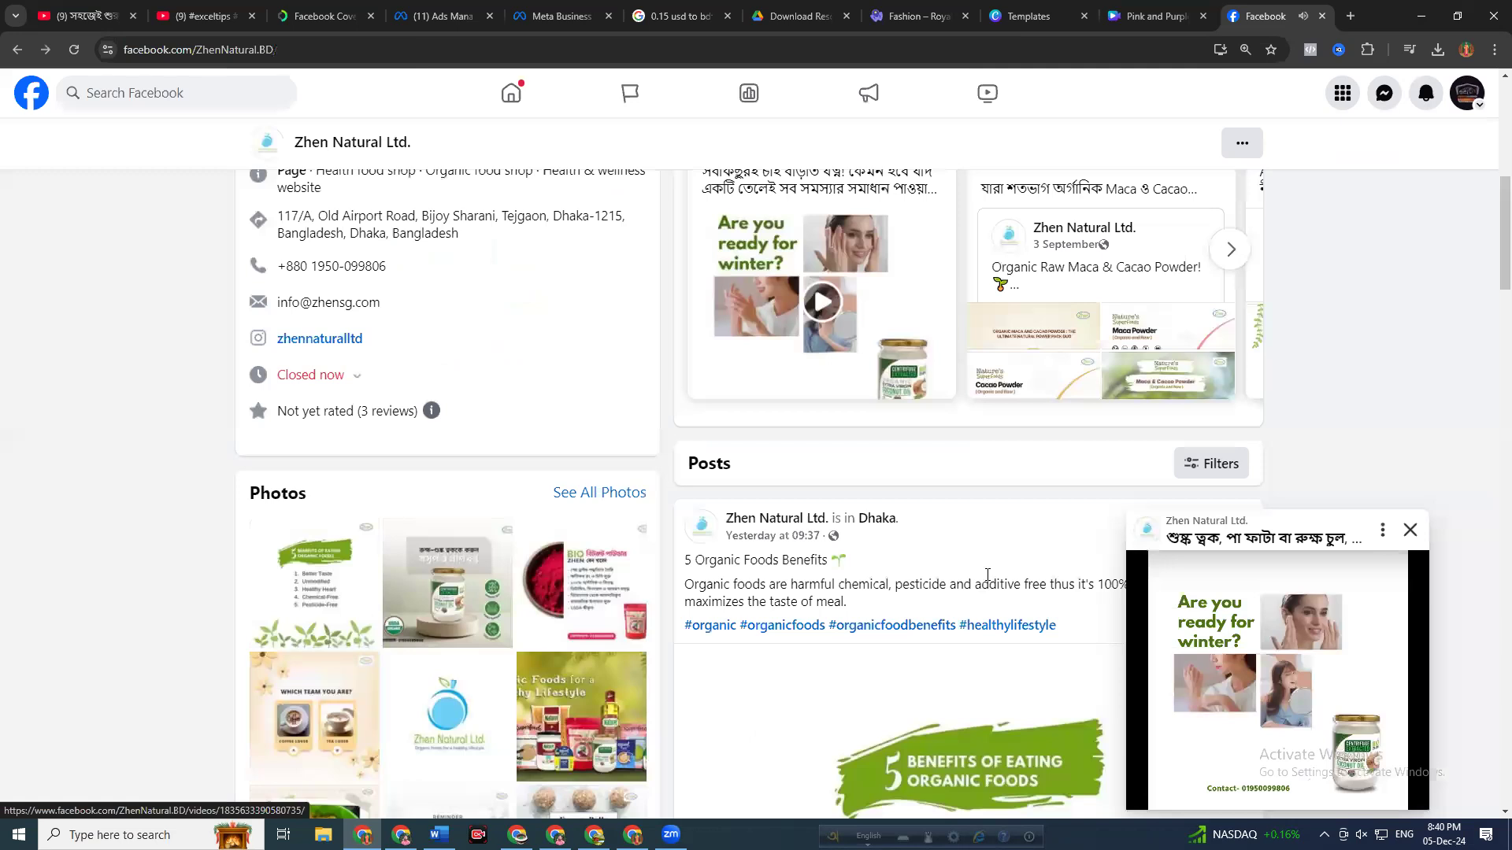
pyautogui.scroll(-2, 1490, 515)
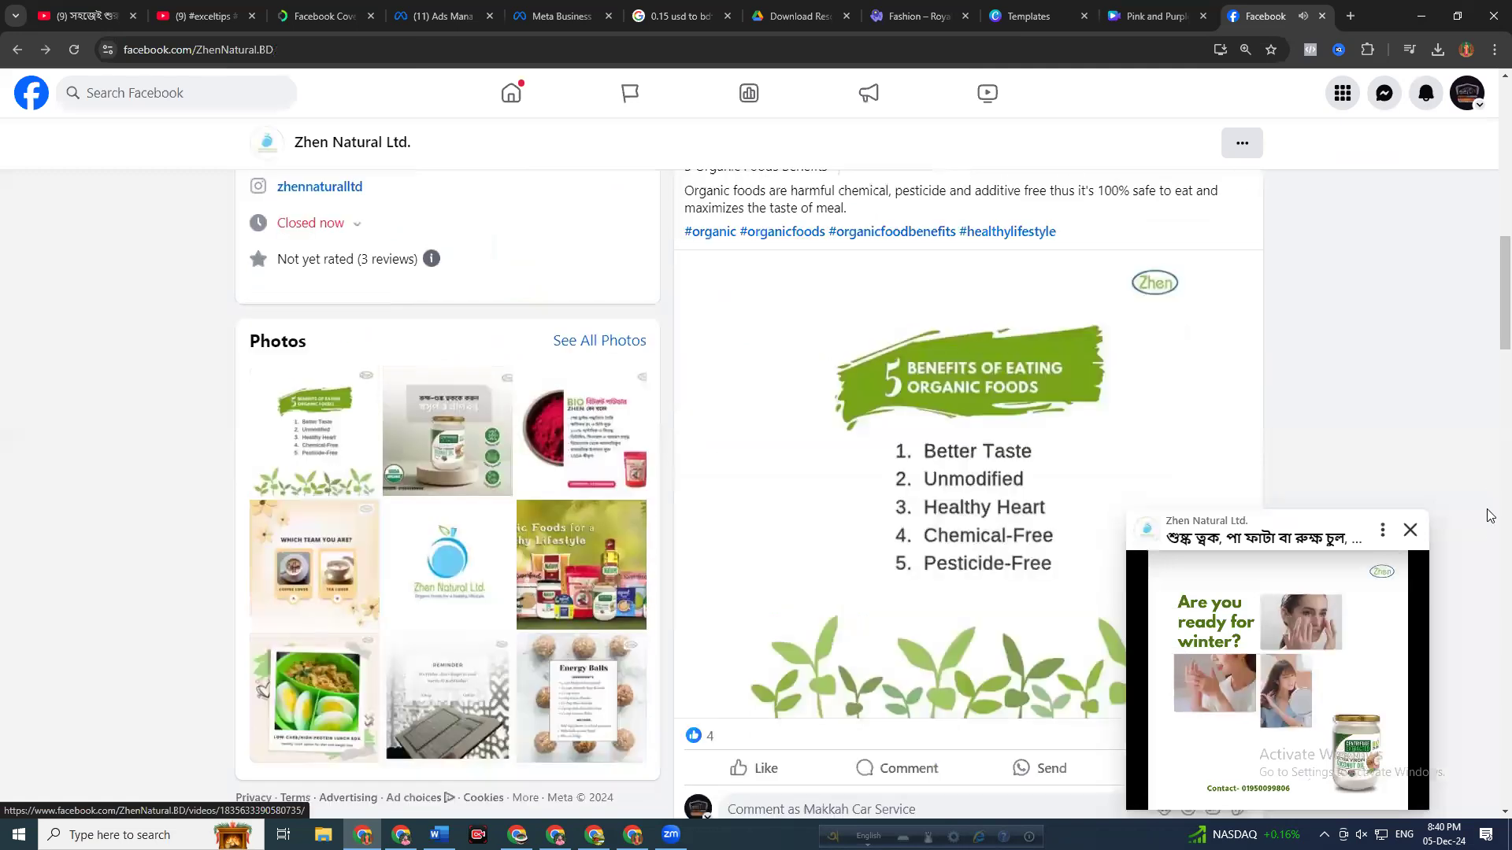
pyautogui.click(1412, 532)
# Examine the Zhen Natural Ltd. page's posts on organic foods, coconut oil and beetroot powder as content examples
pyautogui.scroll(-1, 1011, 334)
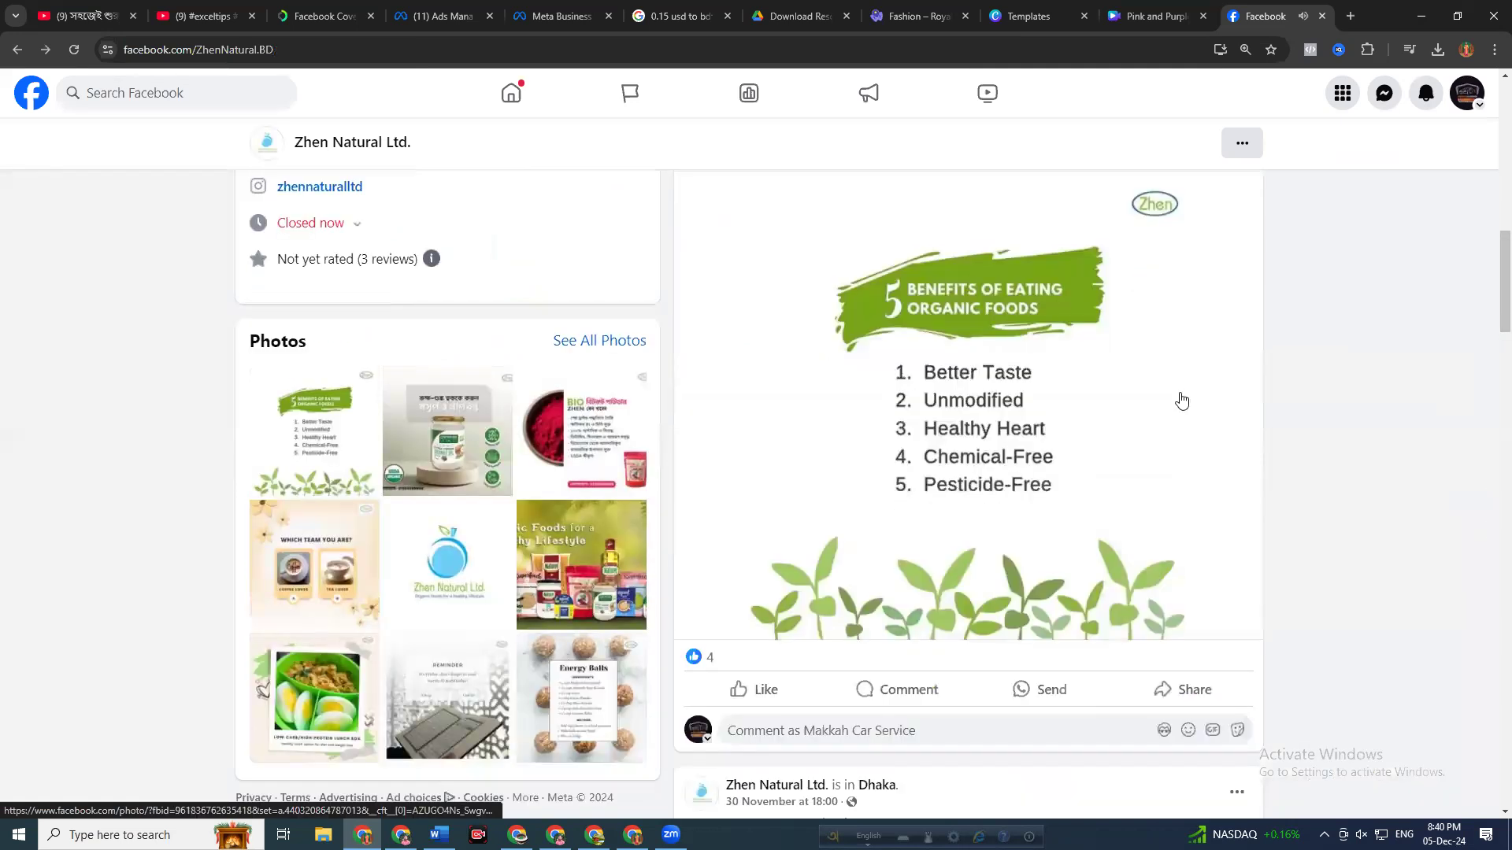
pyautogui.scroll(-7, 1097, 584)
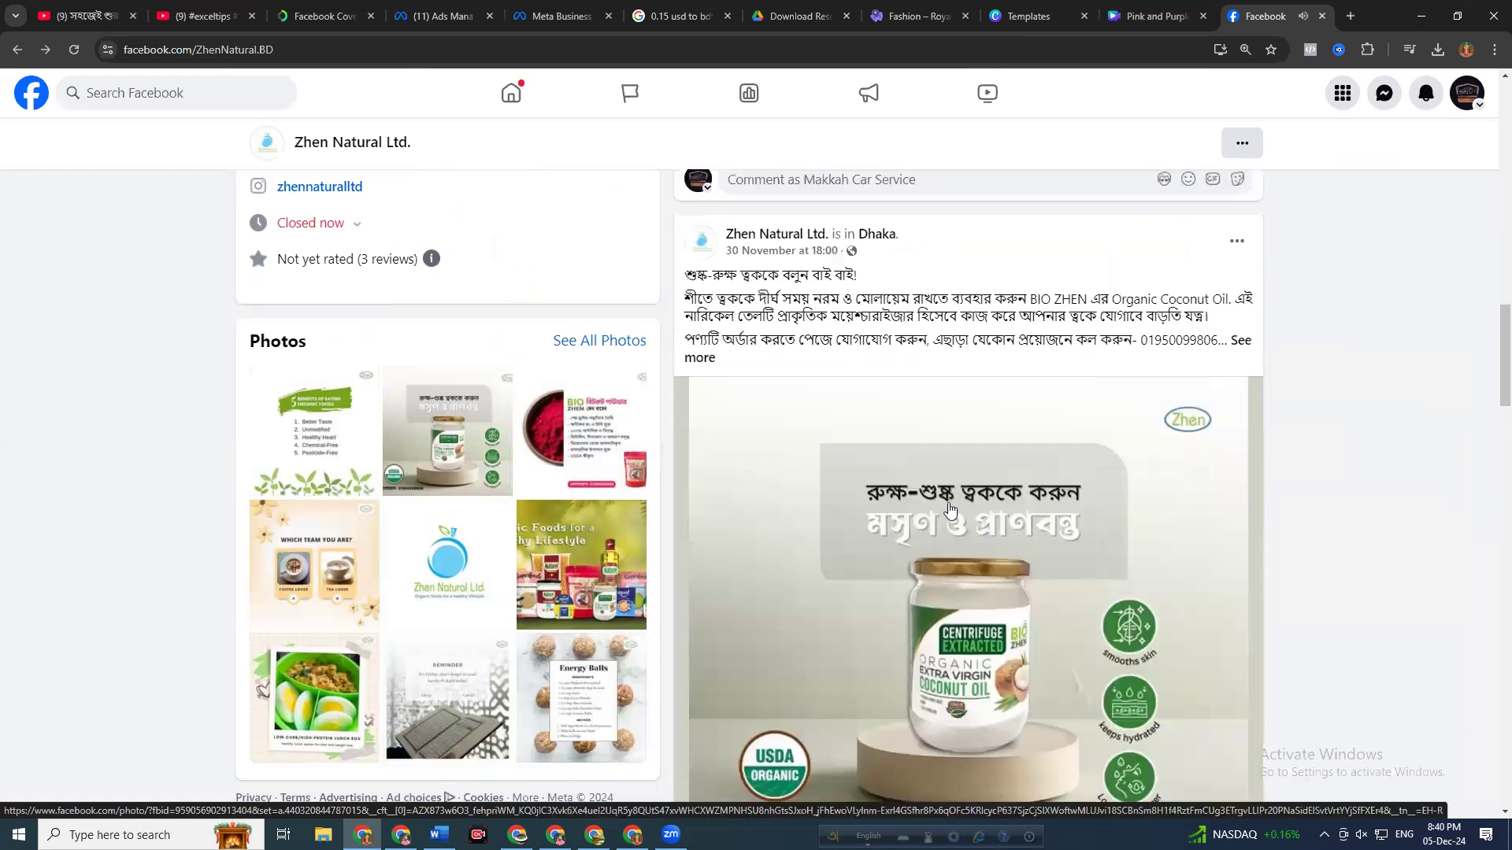
pyautogui.scroll(-2, 950, 510)
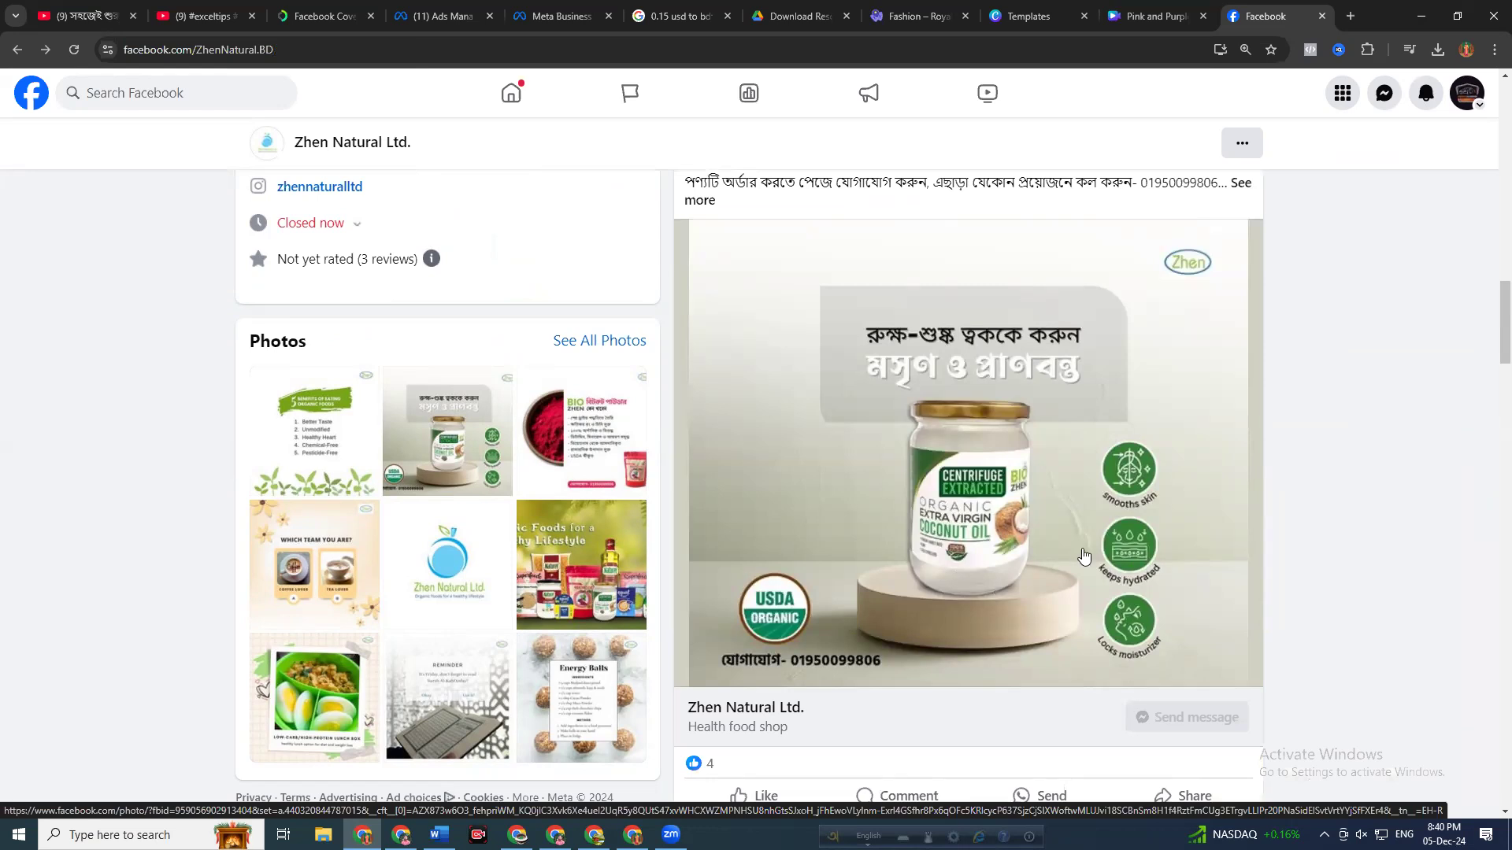
pyautogui.scroll(-15, 953, 584)
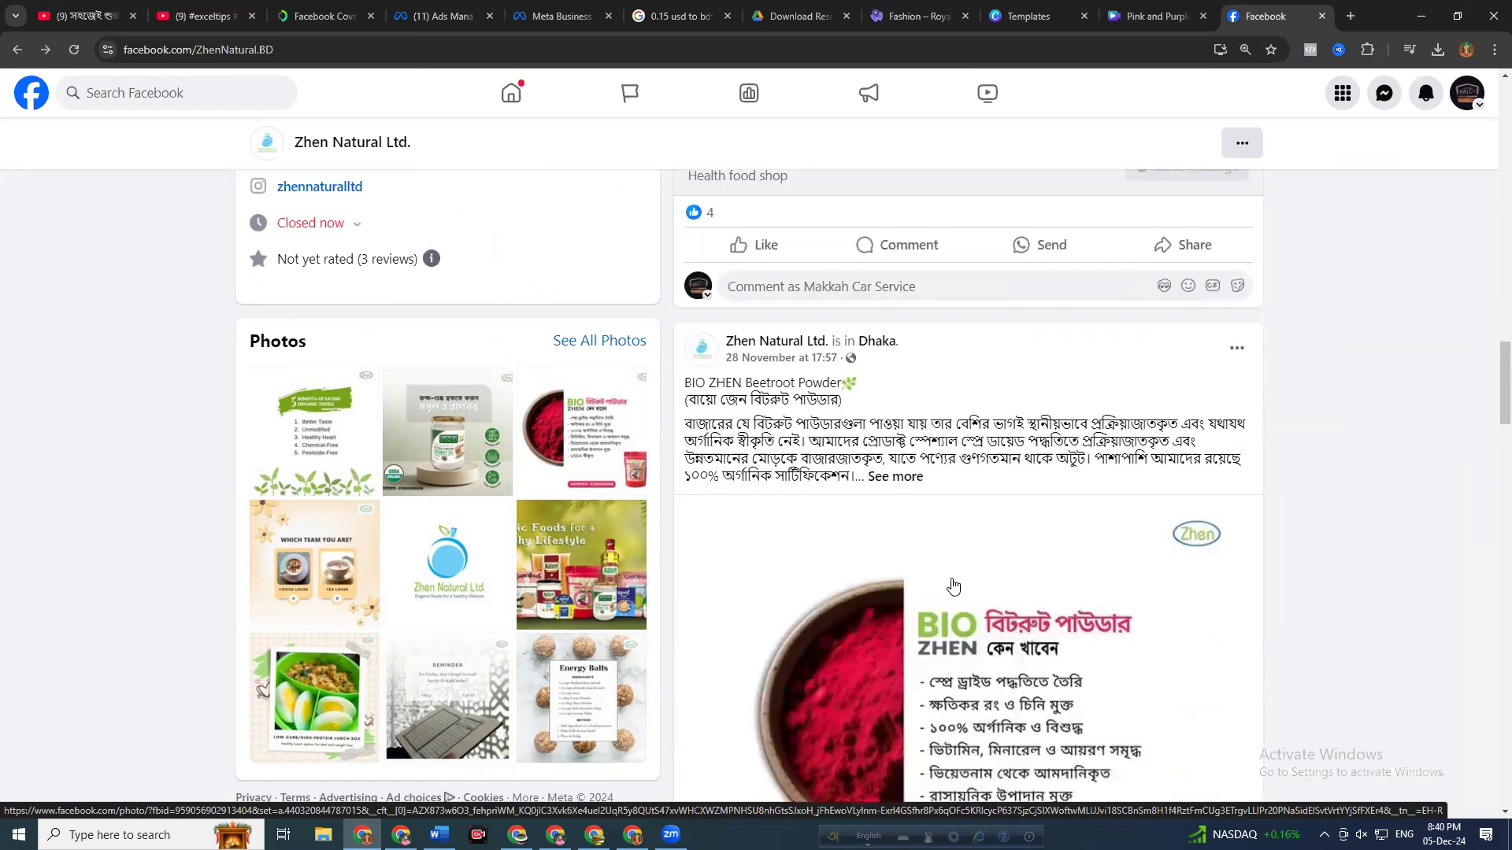
pyautogui.scroll(3, 959, 530)
pyautogui.scroll(1, 959, 530)
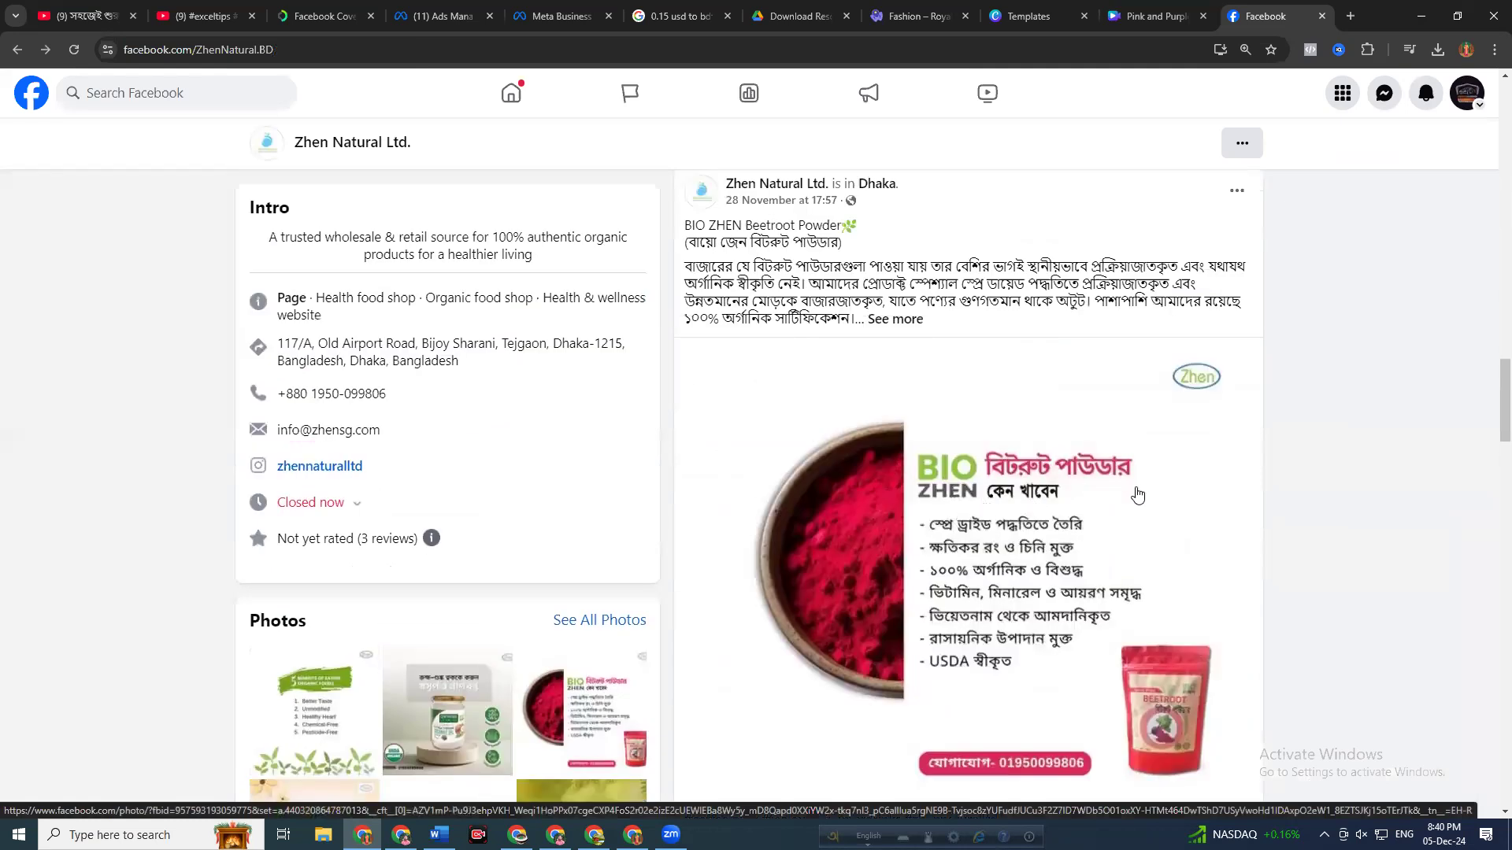
# Expand the BIO ZHEN Beetroot Powder post's full text and examine it with the "Which team you are?" coffee-or-tea post
pyautogui.click(896, 319)
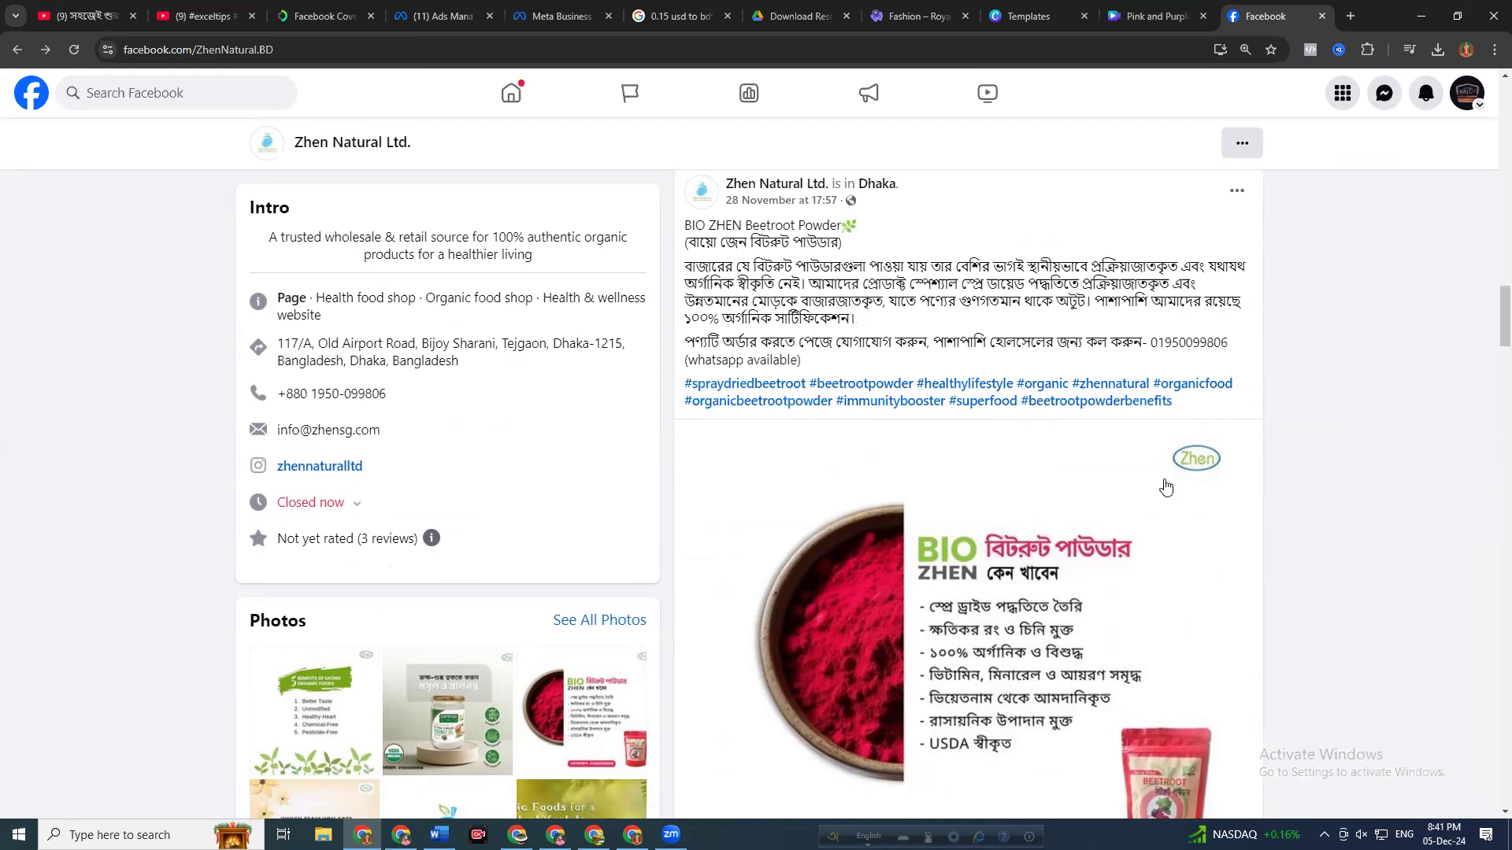
pyautogui.scroll(-10, 929, 579)
pyautogui.scroll(1, 928, 577)
pyautogui.scroll(-5, 910, 563)
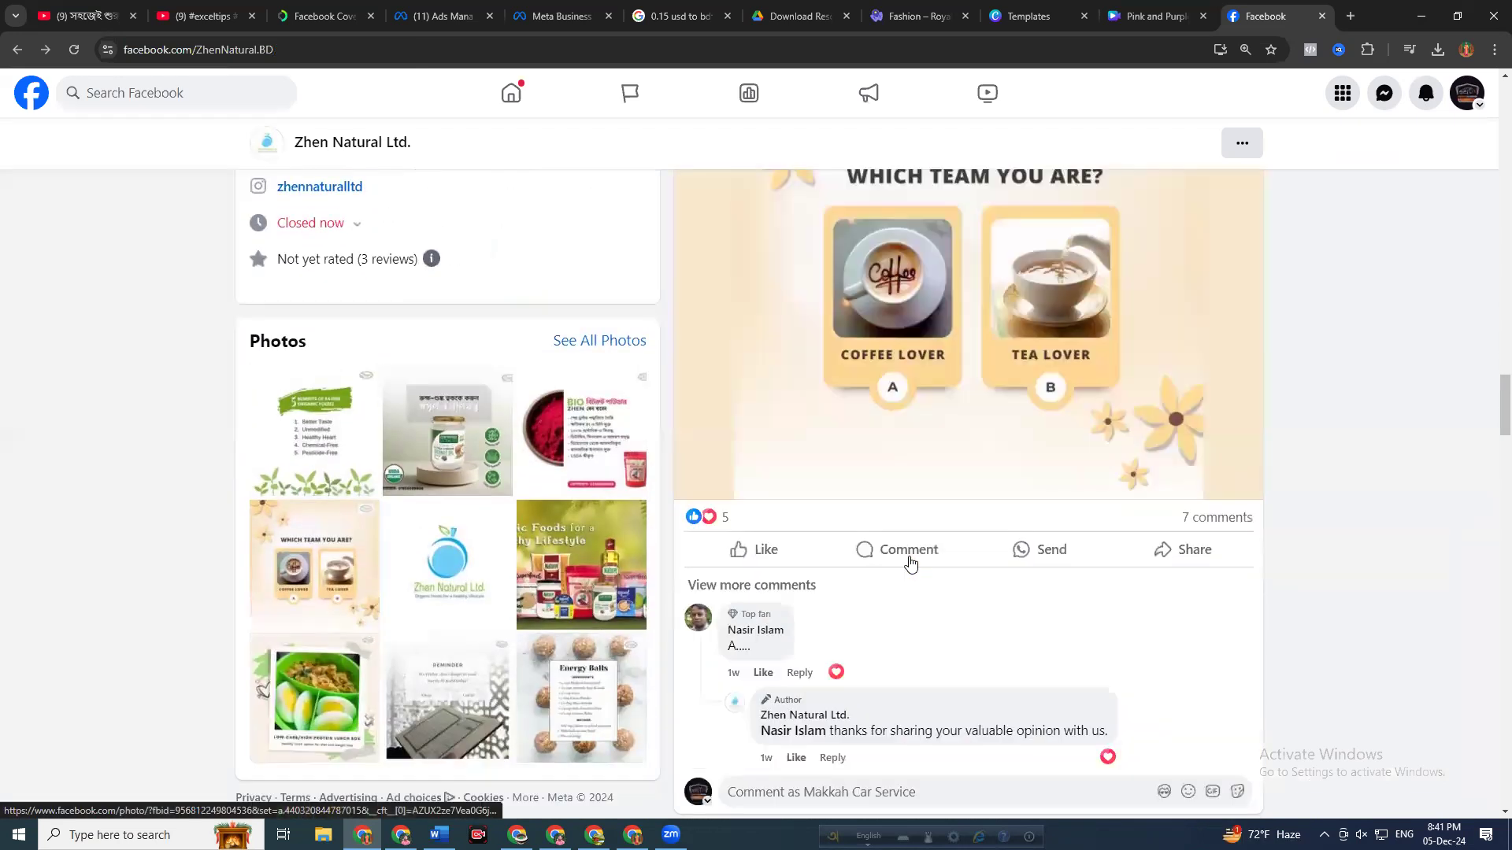
pyautogui.scroll(5, 890, 583)
pyautogui.scroll(-10, 929, 606)
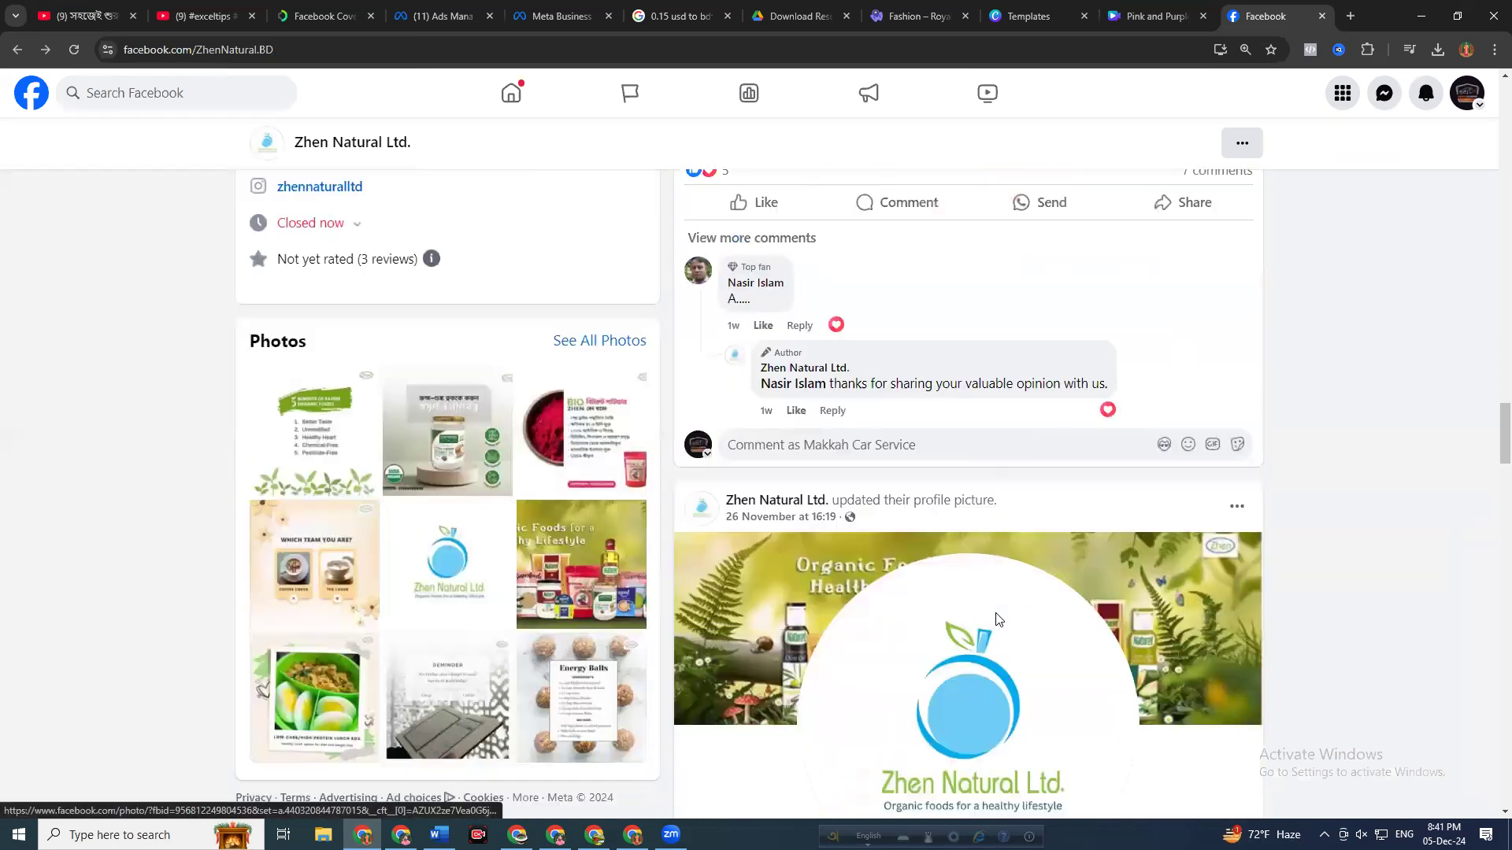
# Examine the page's cover photo update and its Equal Stevia and Maca & Cacao Powder video posts
pyautogui.scroll(-4, 999, 620)
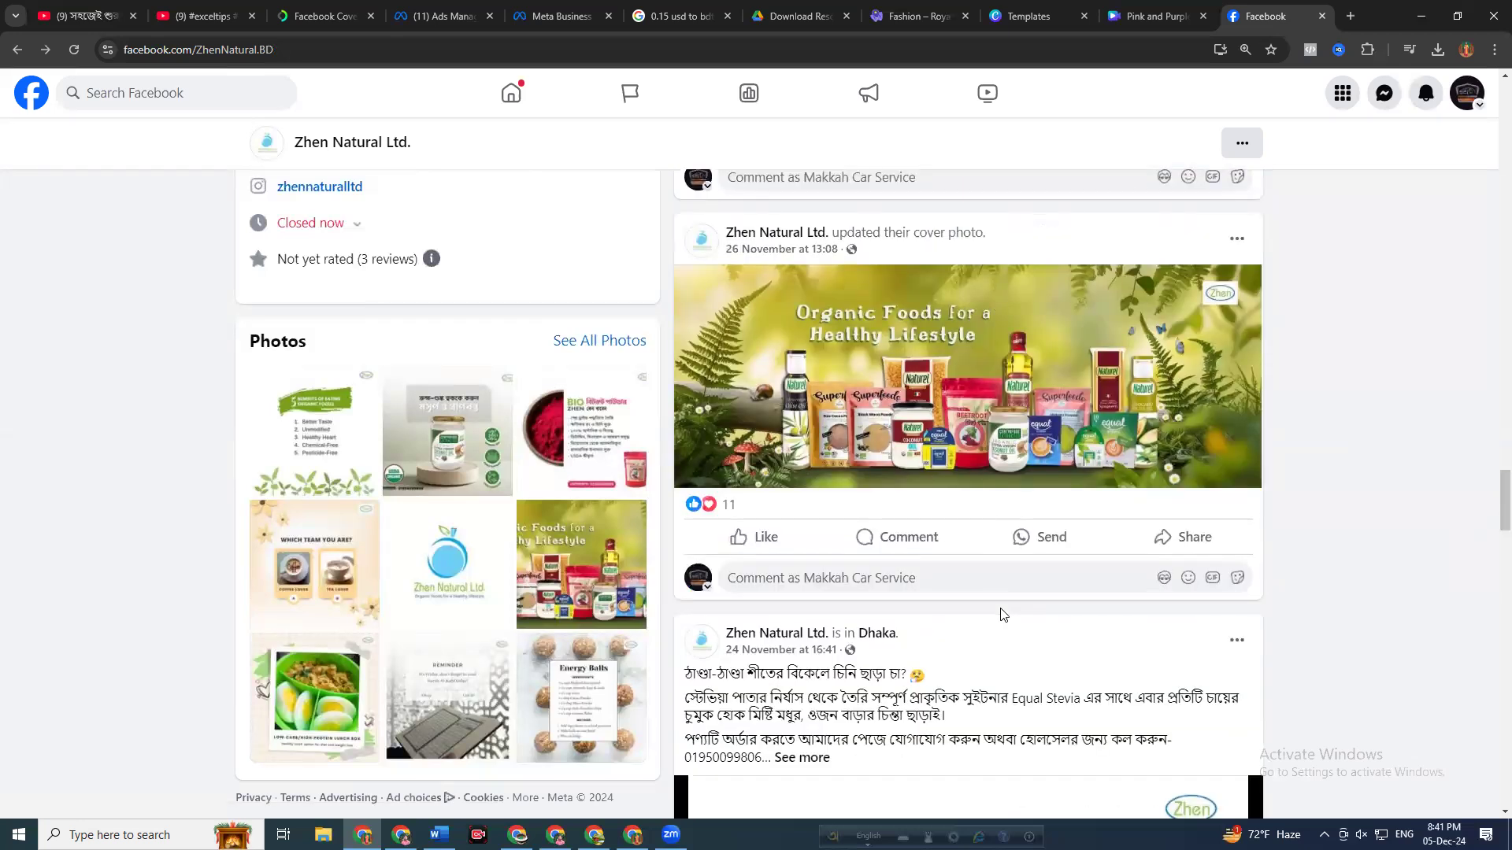
pyautogui.scroll(-5, 1002, 614)
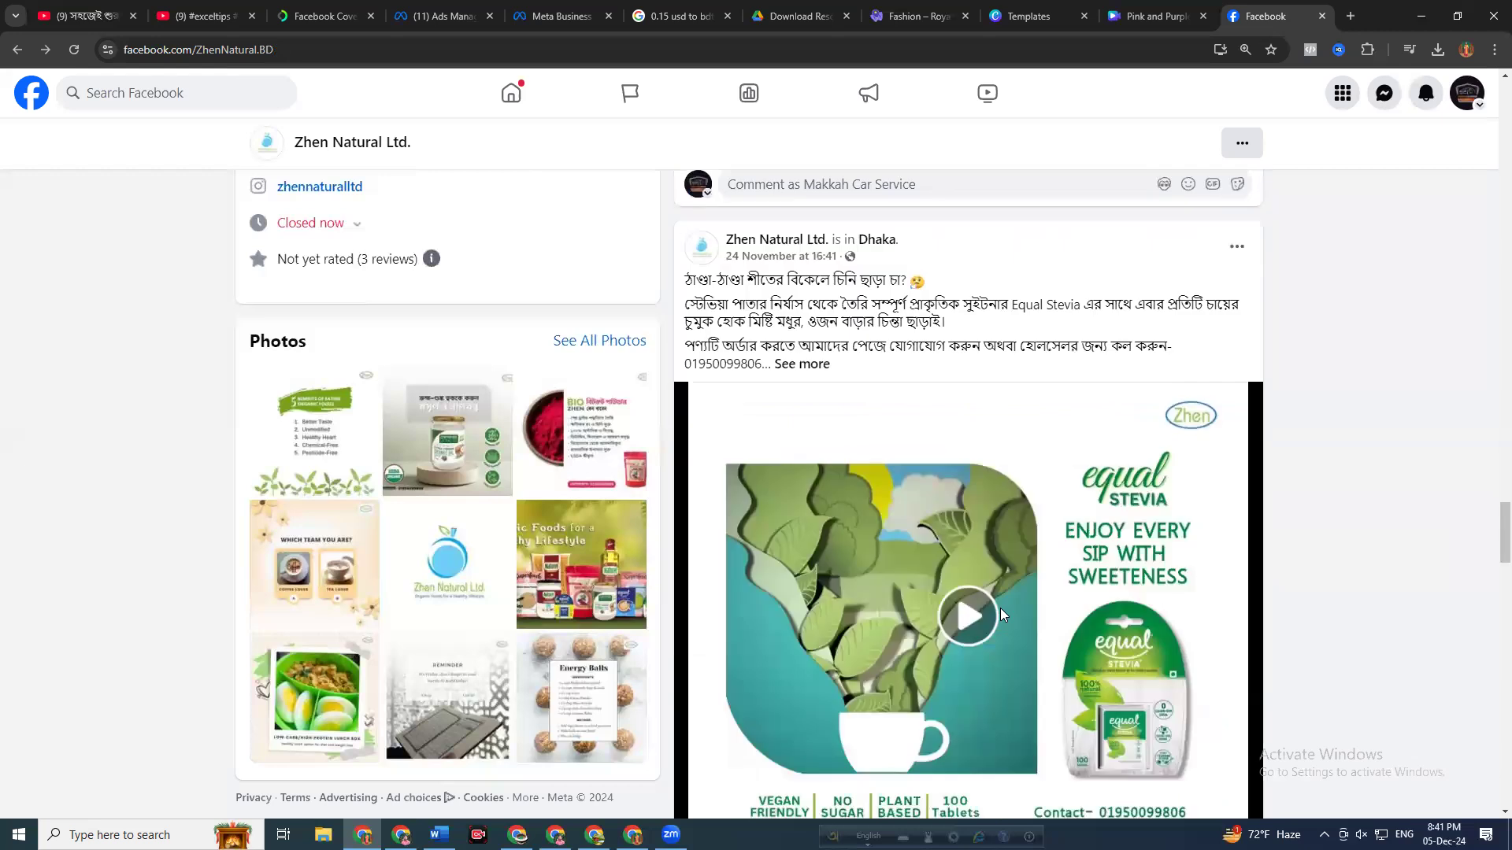
pyautogui.scroll(-3, 1003, 613)
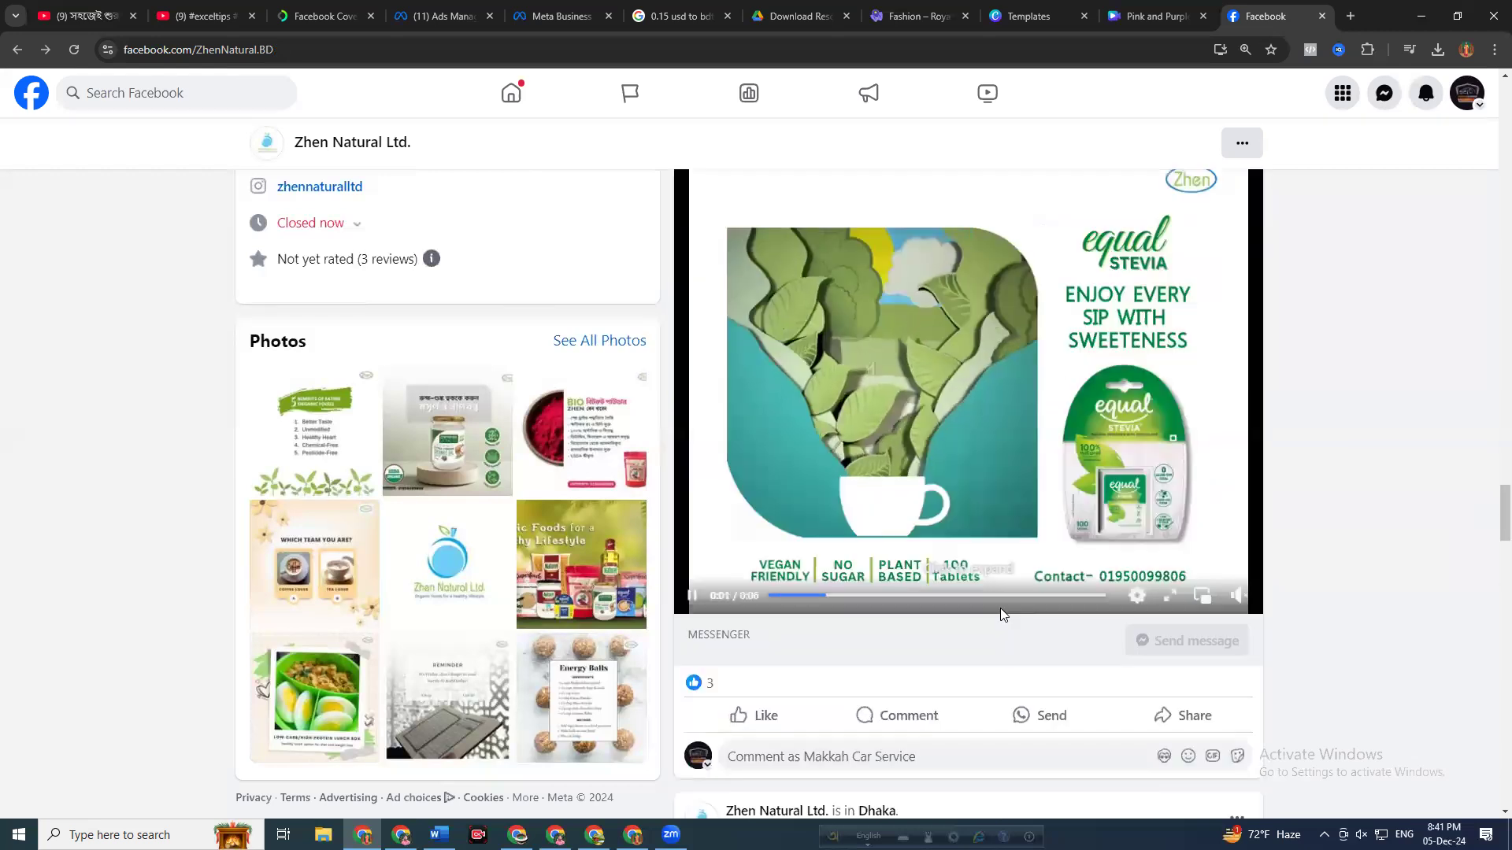
pyautogui.scroll(-9, 1000, 607)
pyautogui.scroll(-1, 1002, 616)
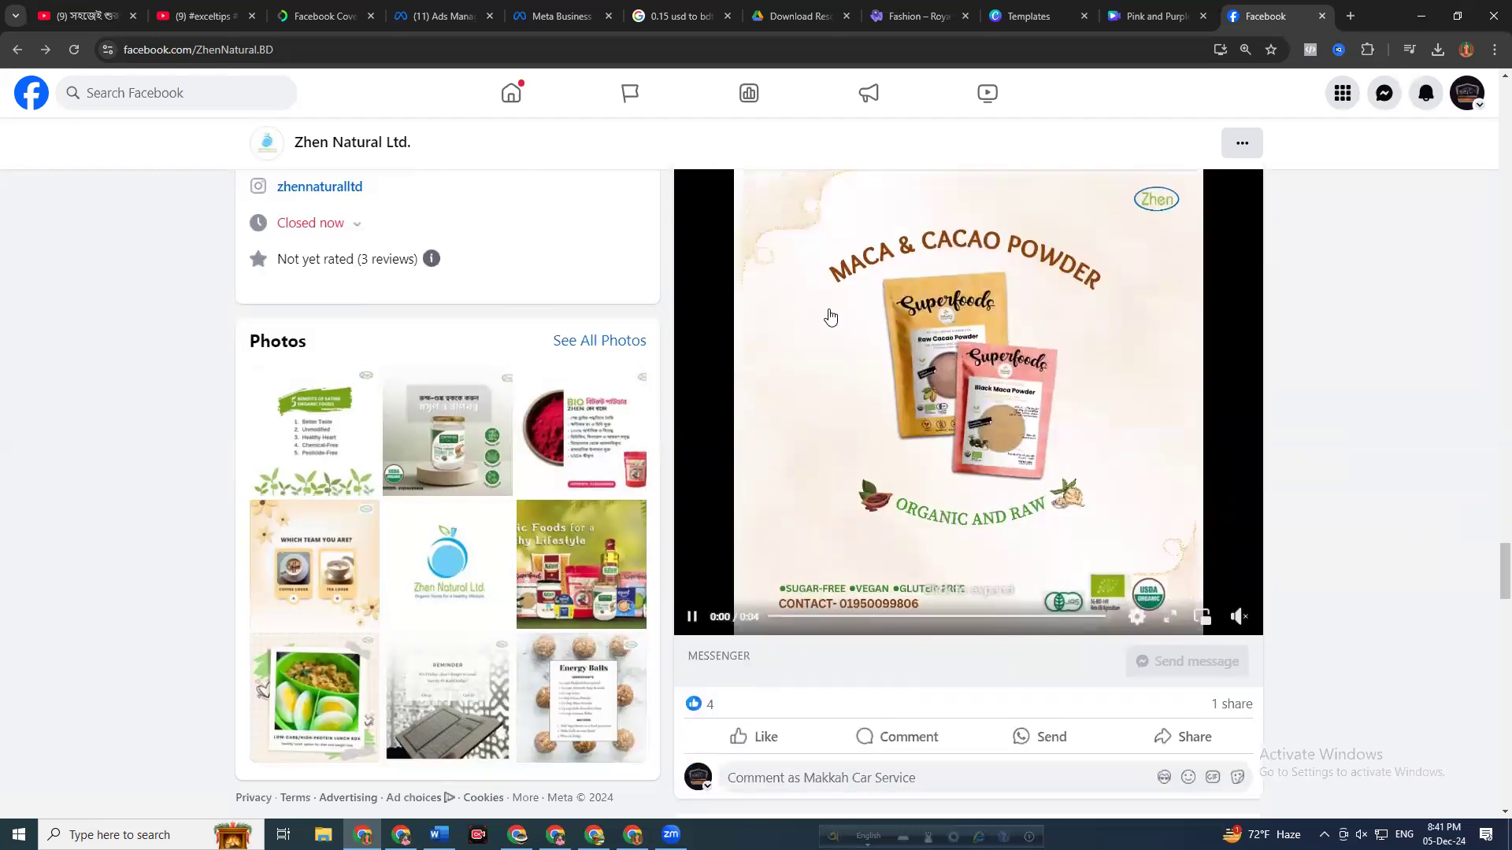
# View the page's "5 Benefits of Eating Organic Foods" photo in full size and close it
pyautogui.scroll(-3, 984, 512)
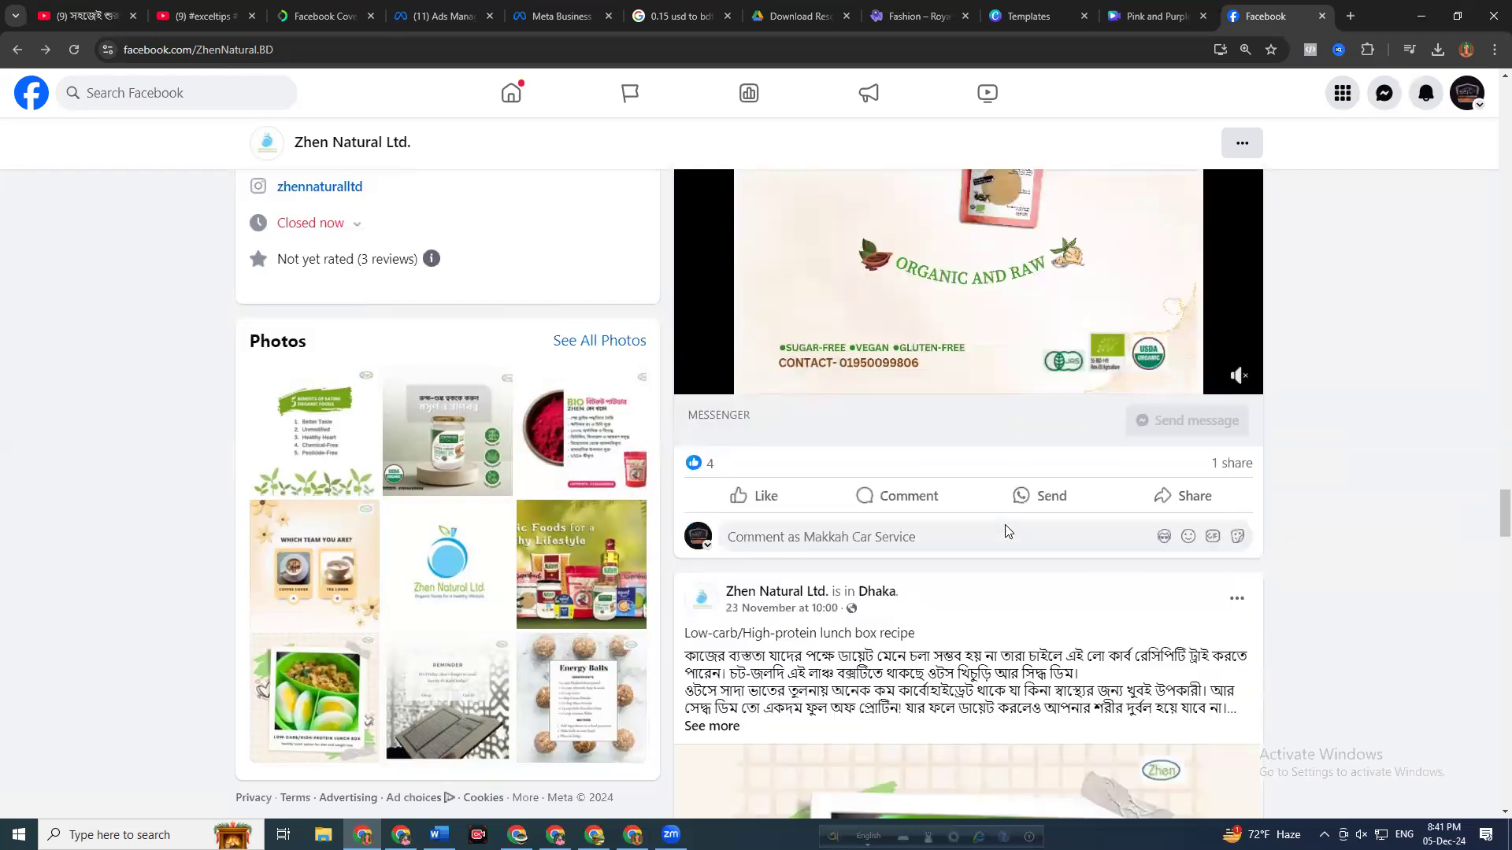
pyautogui.scroll(-2, 440, 459)
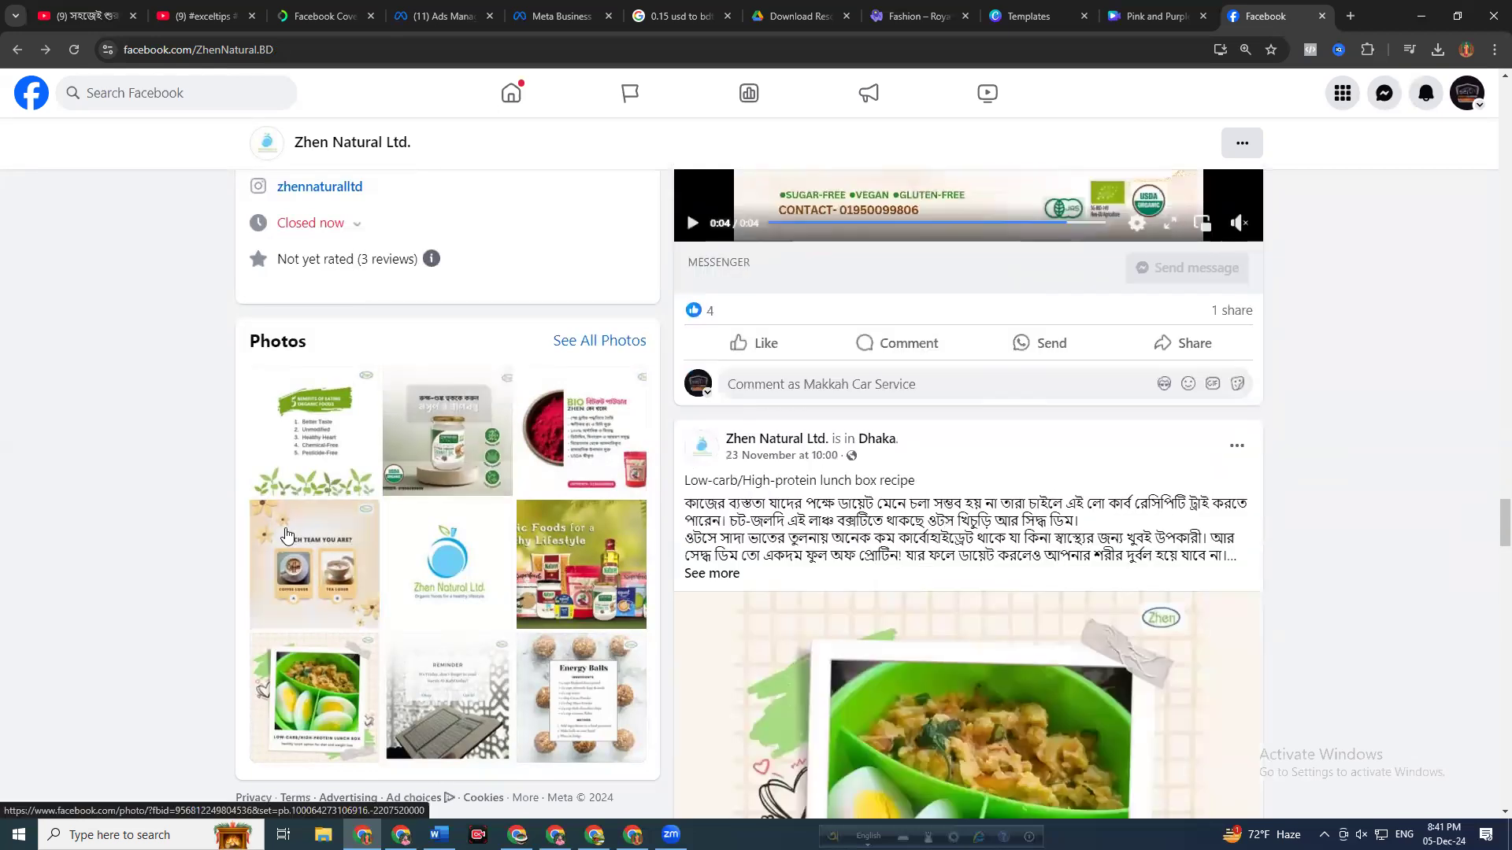
pyautogui.click(301, 469)
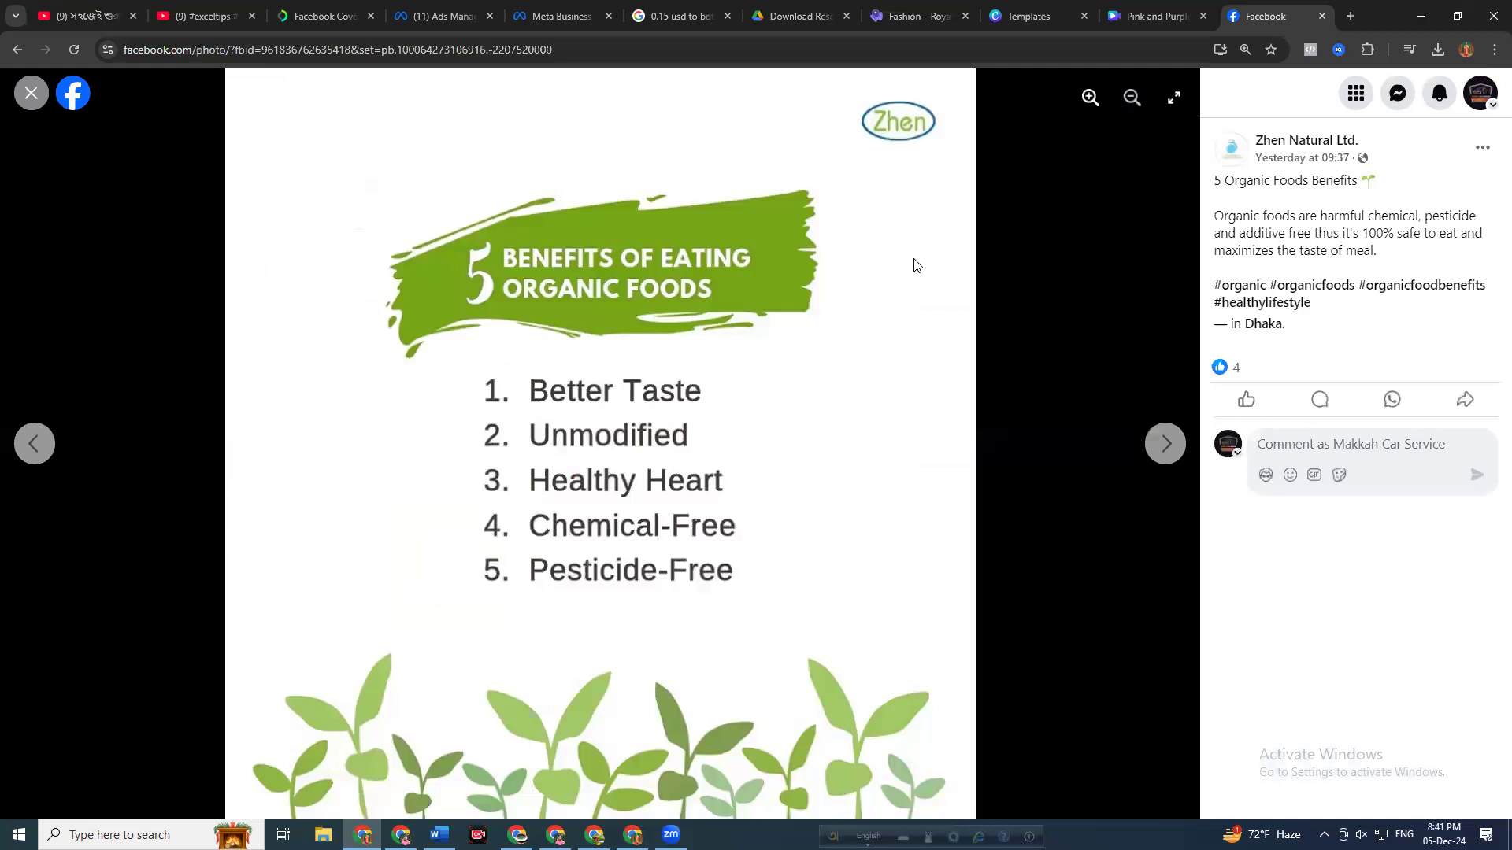
pyautogui.click(31, 93)
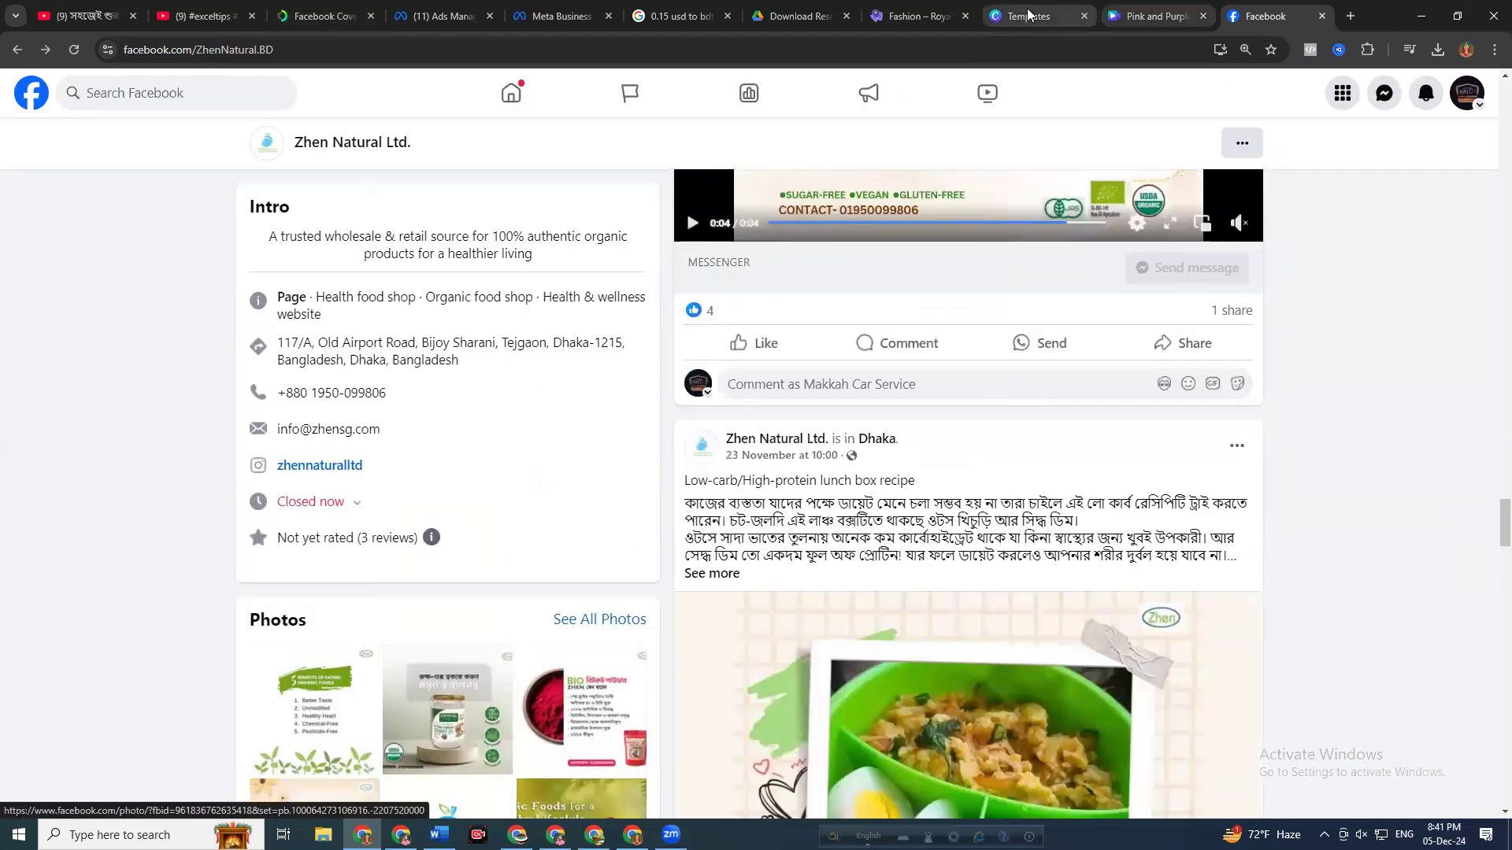
# Switch to Canva's template search results and dismiss the search suggestions
pyautogui.click(1150, 15)
pyautogui.click(1014, 7)
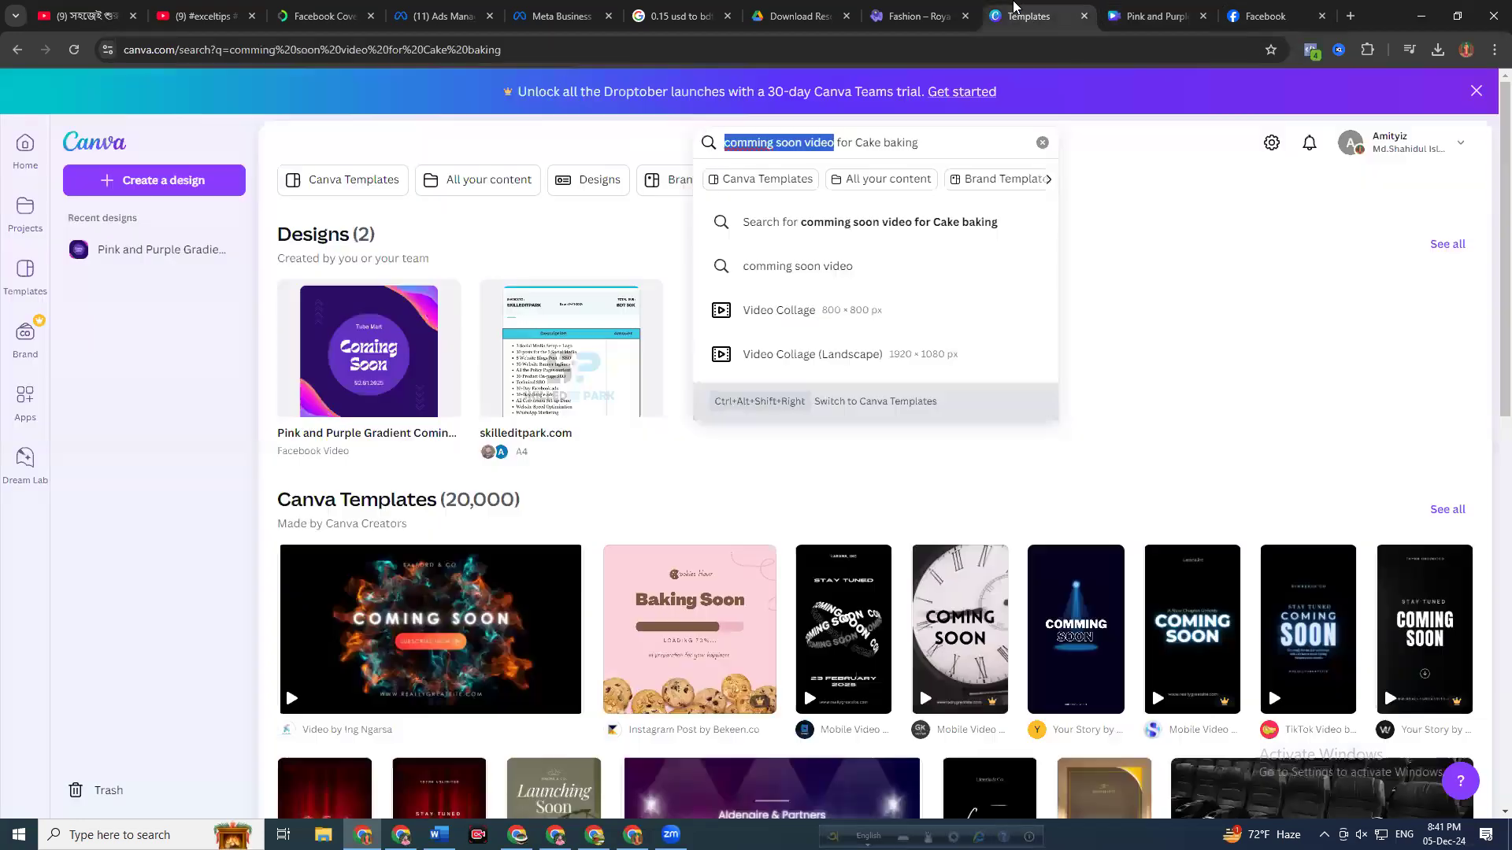
pyautogui.click(374, 230)
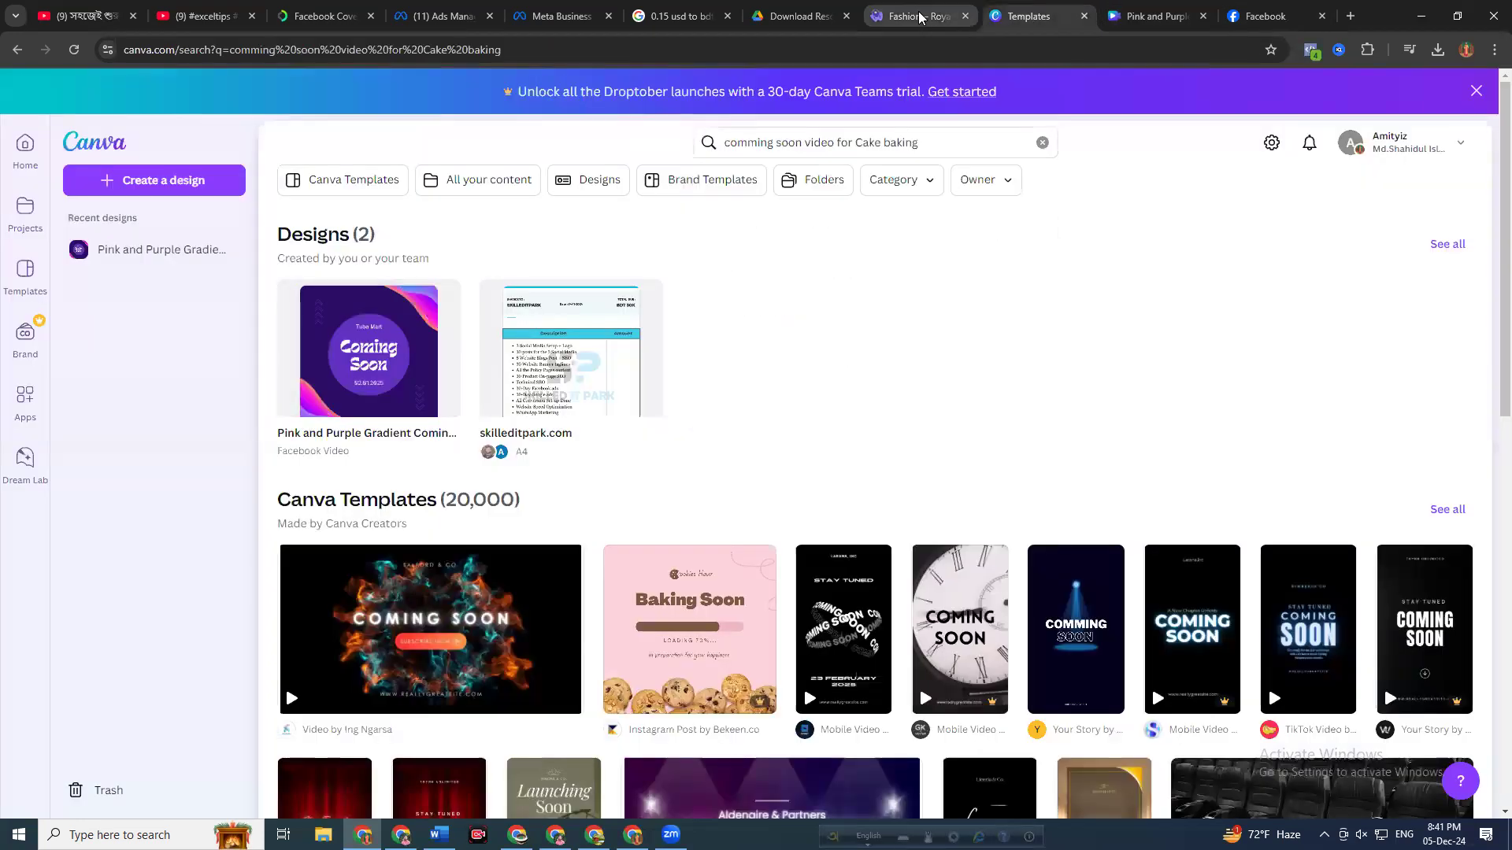
pyautogui.click(770, 147)
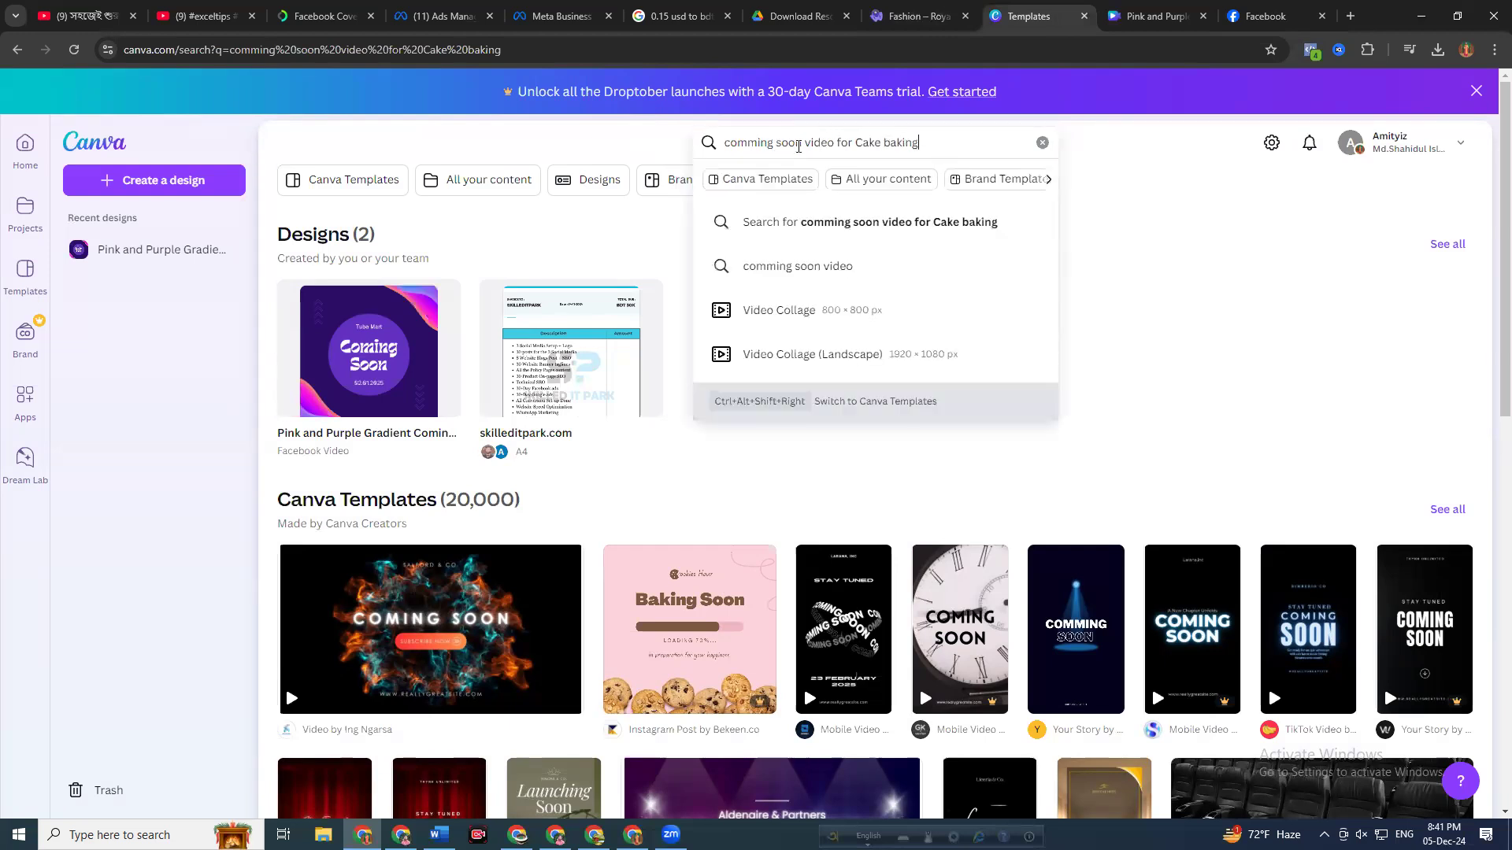
pyautogui.moveTo(919, 144); pyautogui.dragTo(700, 147)
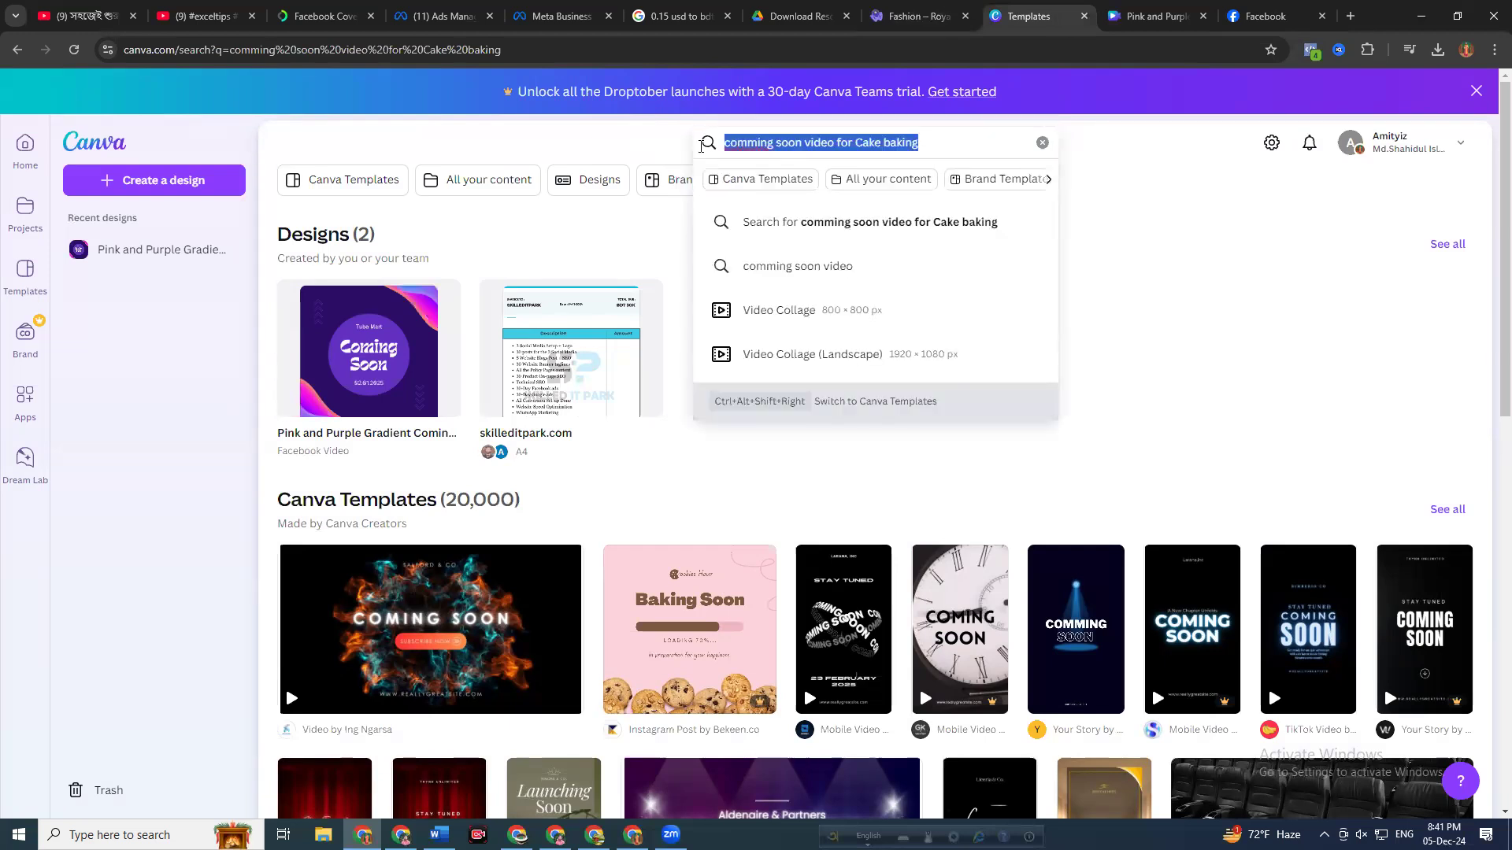
pyautogui.write('ads design for')
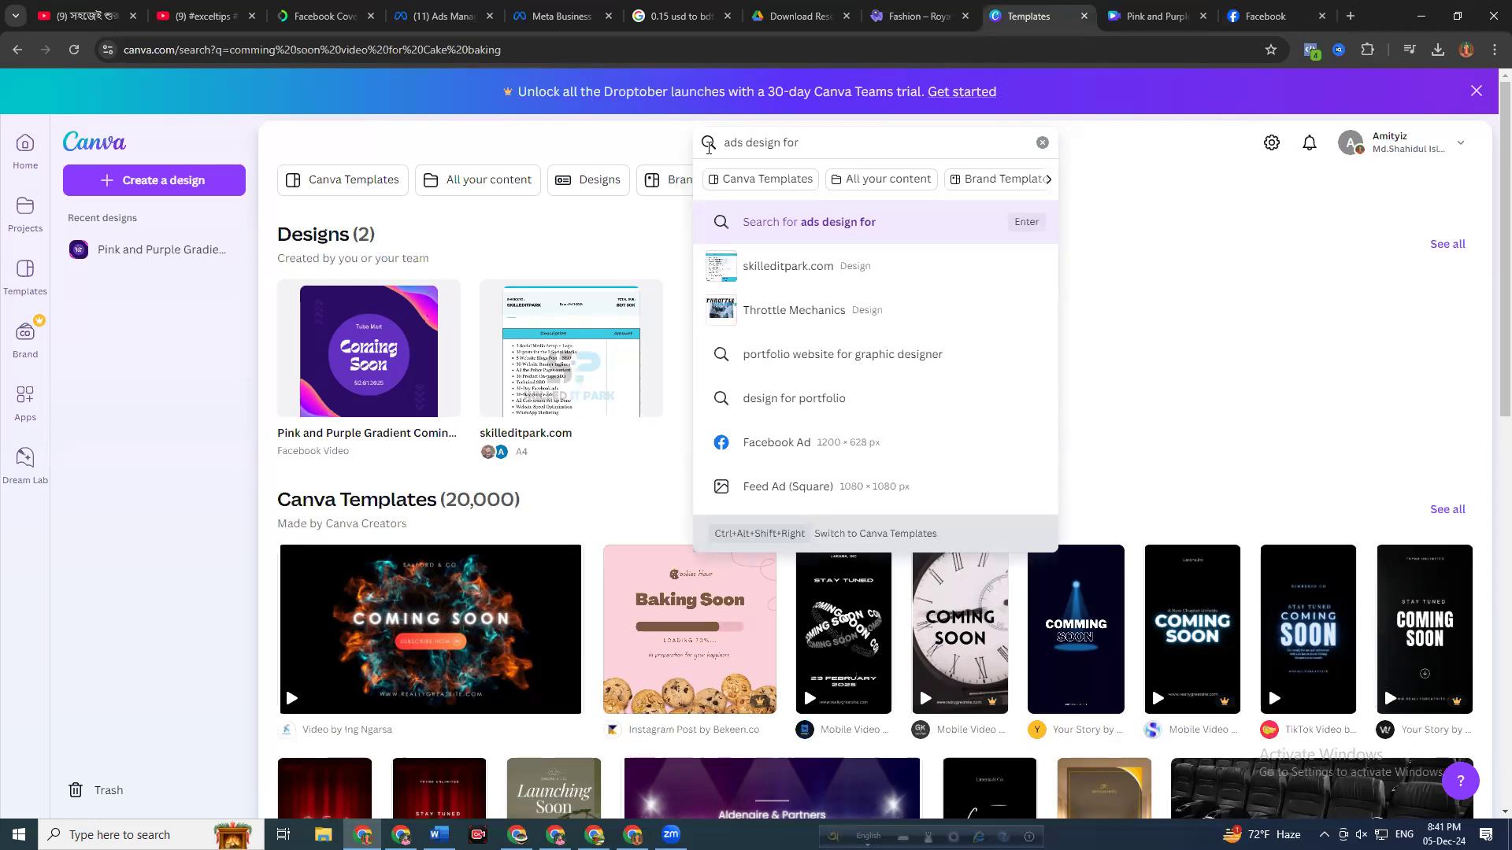
# Open the preview of the Black Retro Comming Soon (Your Story) template and look through its details and similar templates
pyautogui.rightClick(1066, 658)
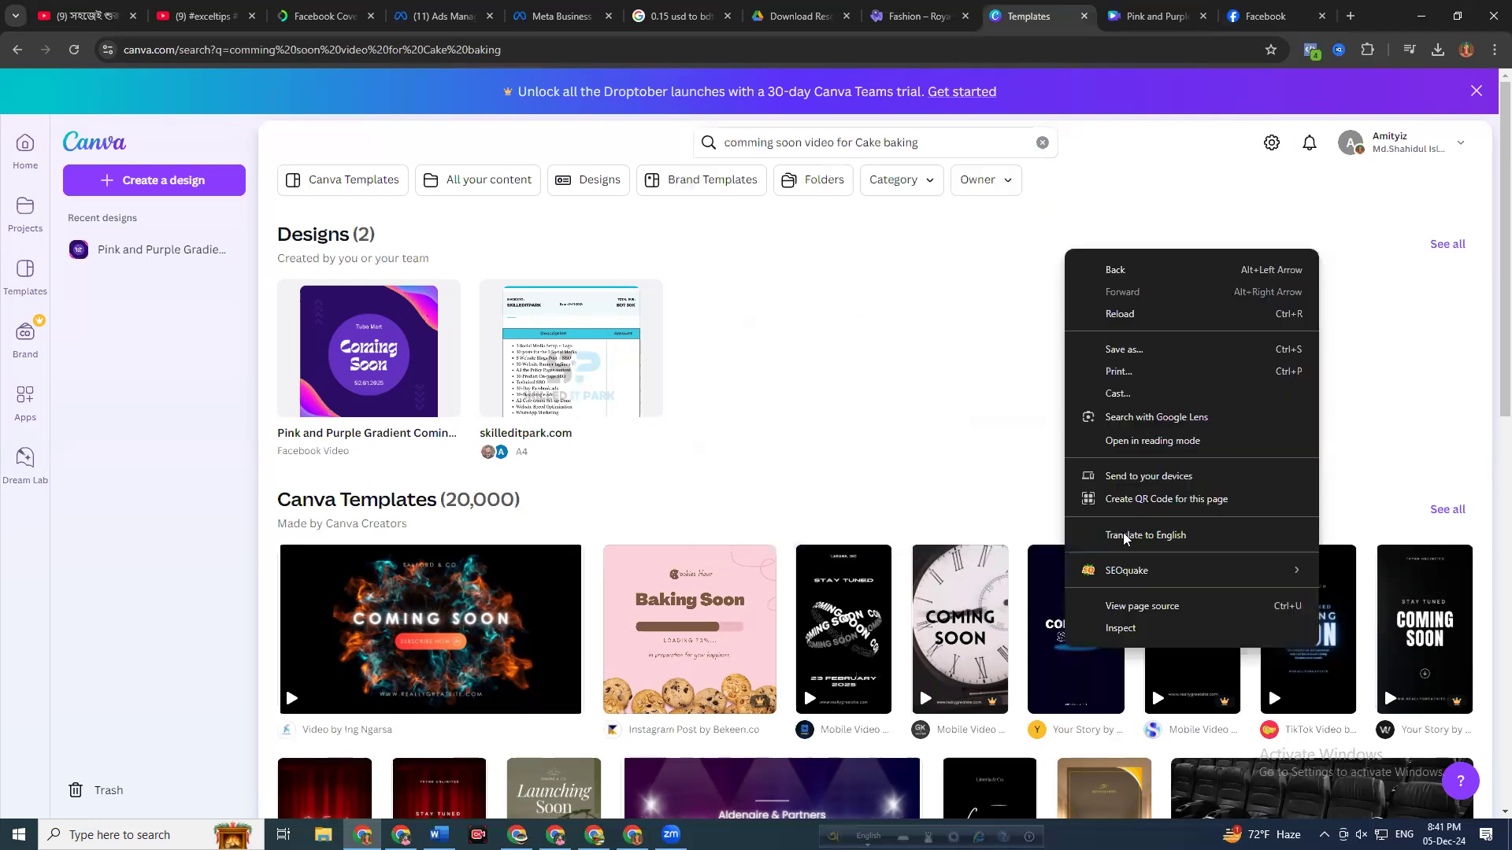
pyautogui.click(1055, 639)
pyautogui.click(1054, 636)
pyautogui.click(1054, 636)
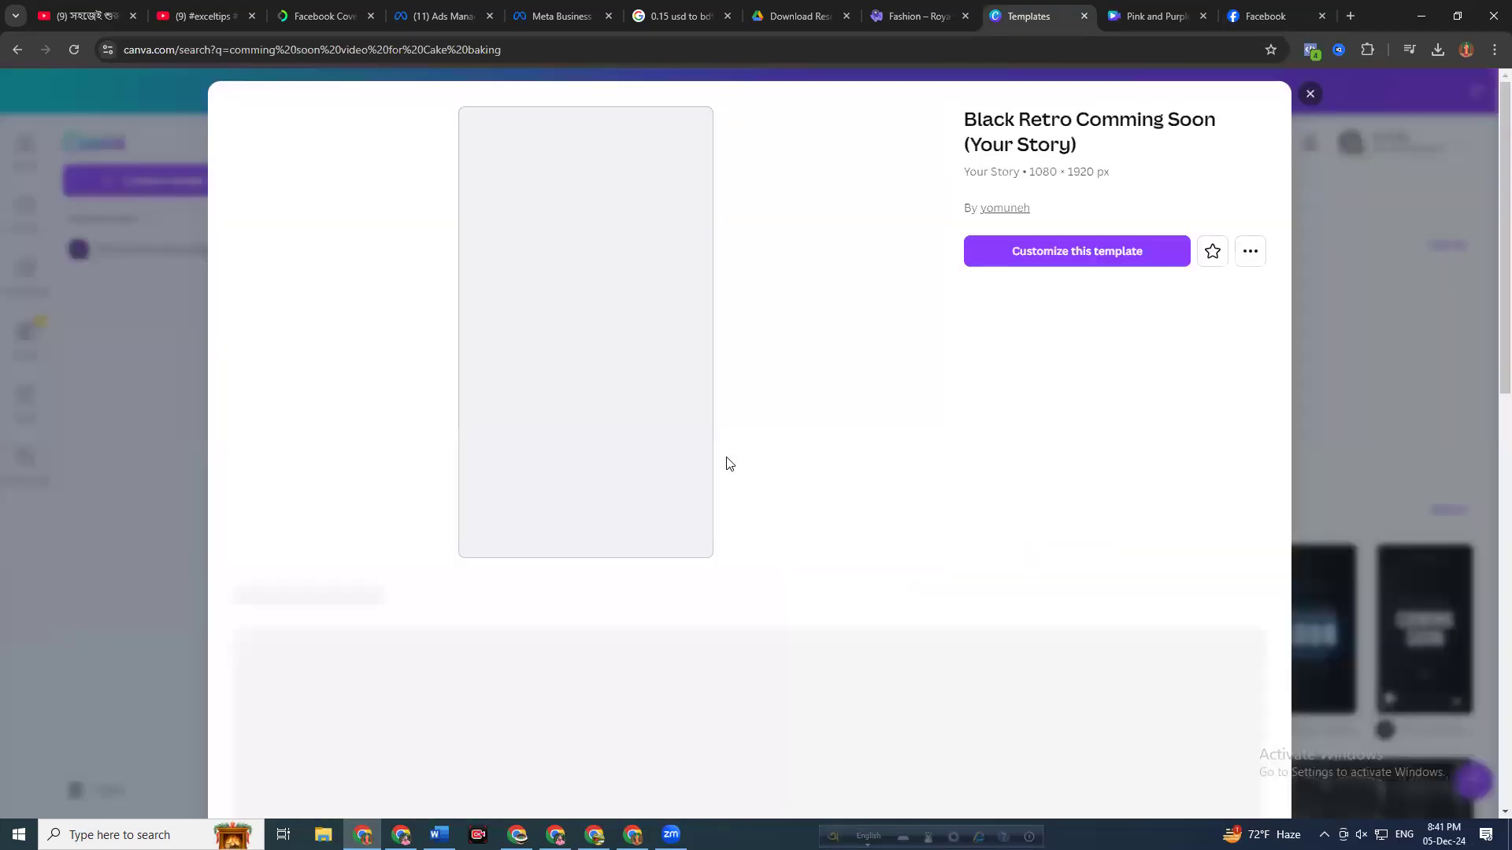
pyautogui.scroll(-3, 678, 476)
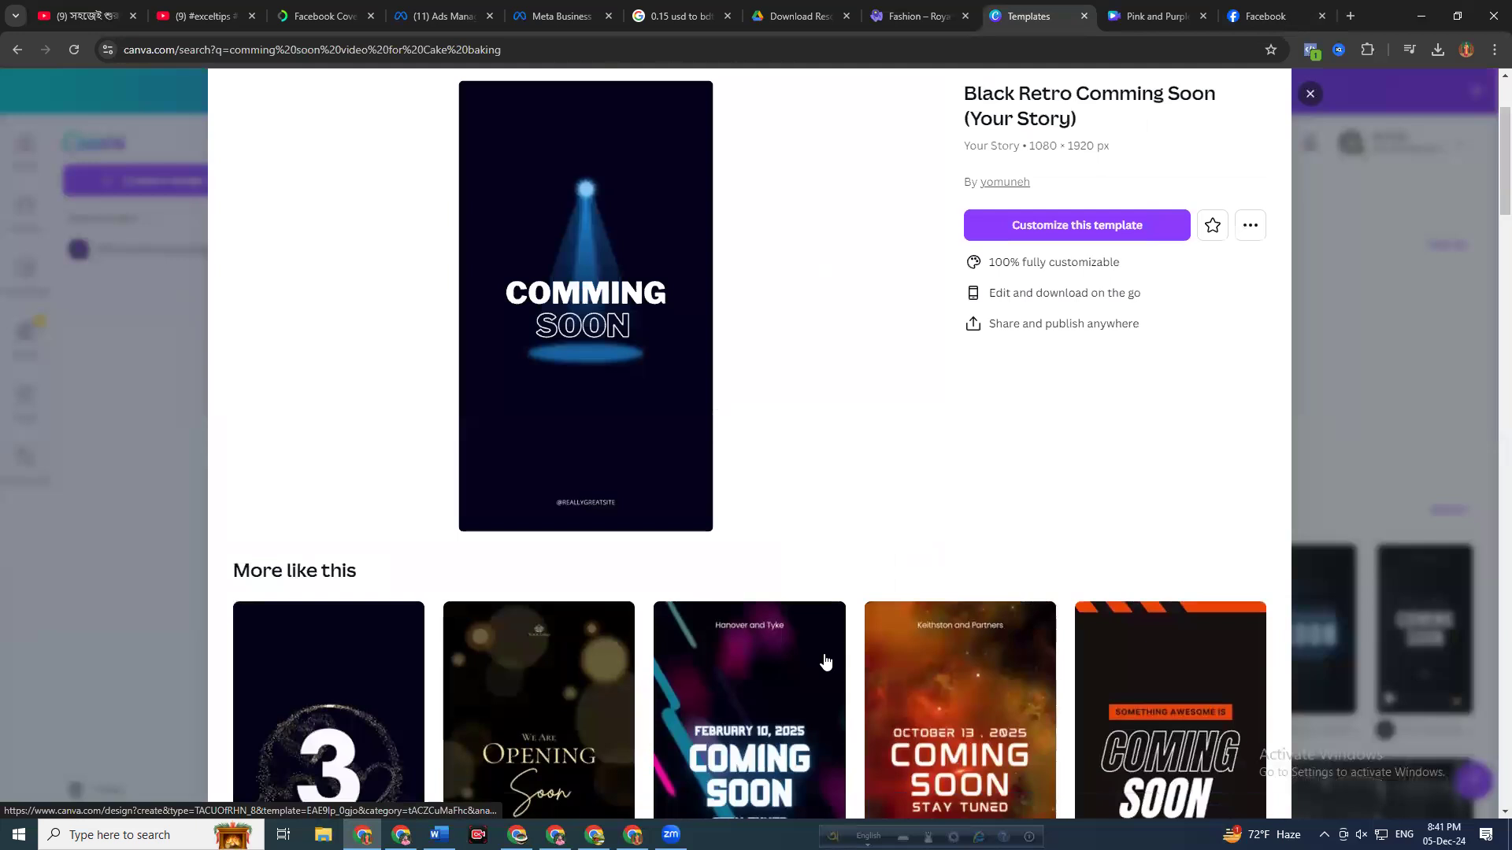
pyautogui.scroll(3, 609, 270)
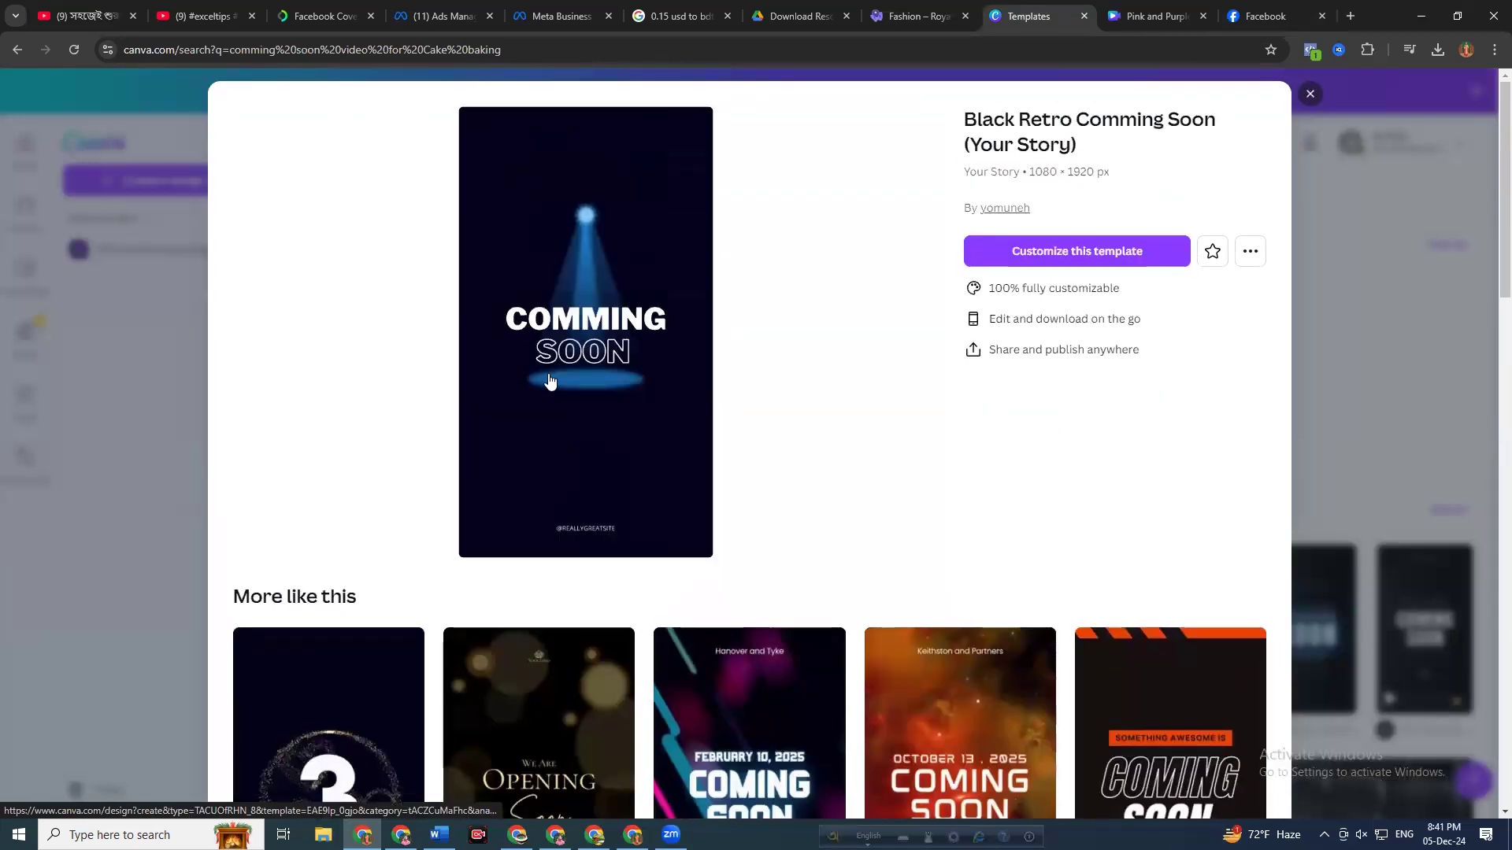
# Open the Black Retro Comming Soon template for customizing in a separate tab, then return to the search results and close its preview
pyautogui.click(1052, 252)
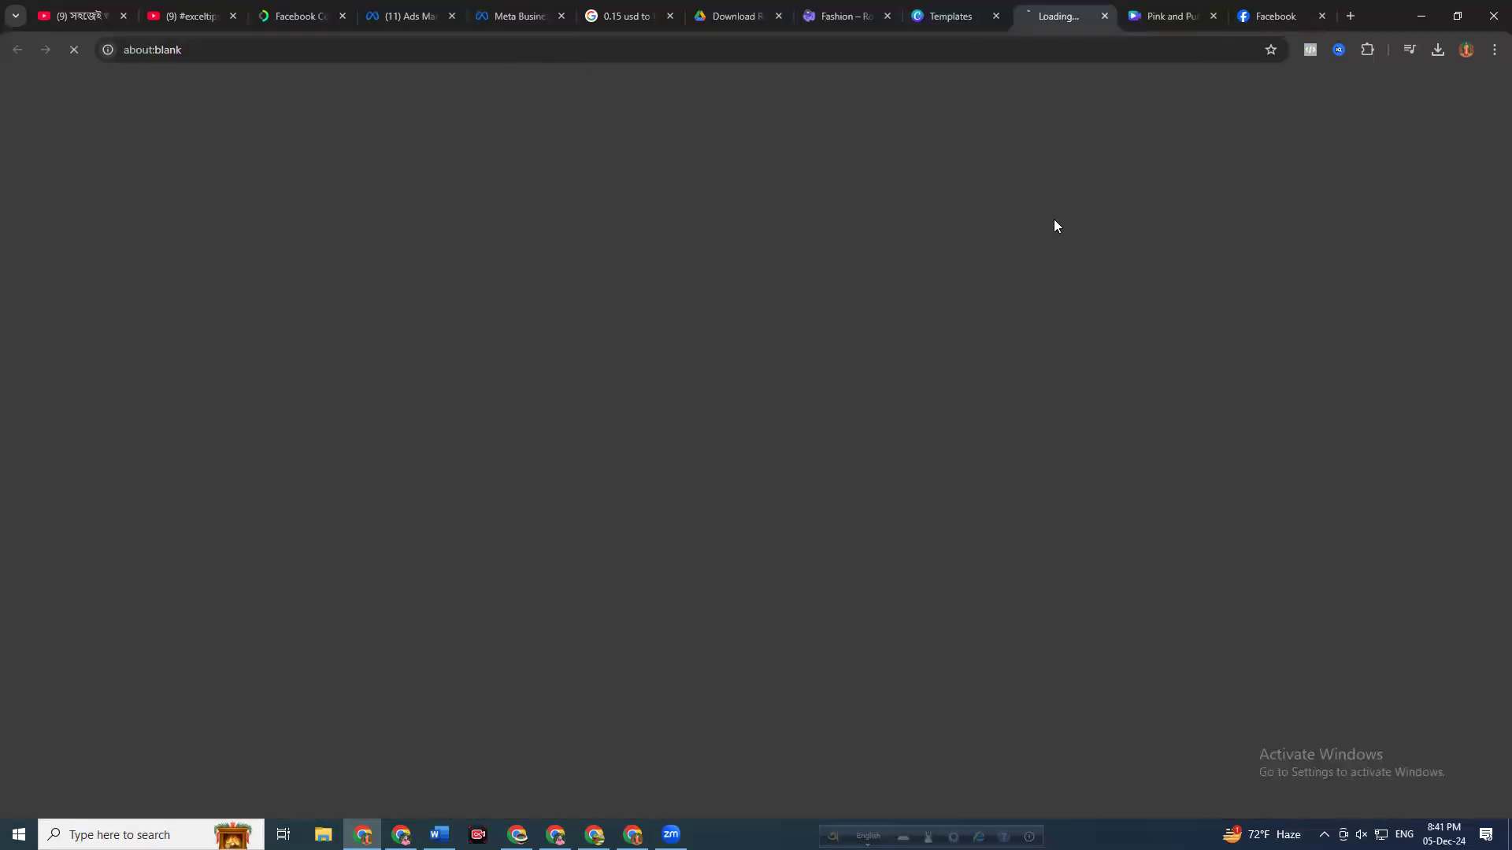
pyautogui.click(931, 17)
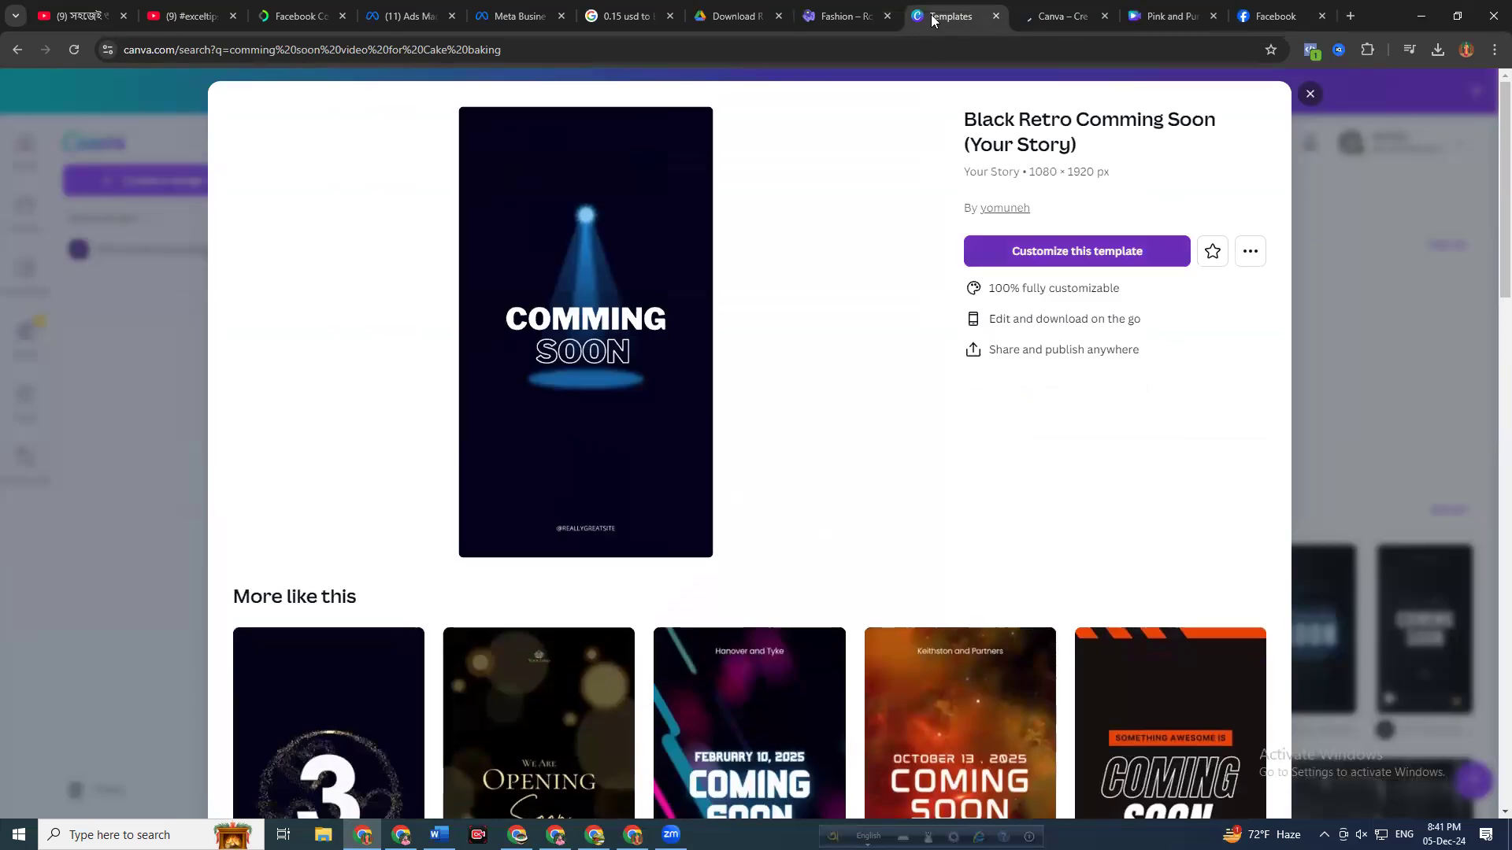
pyautogui.click(1307, 95)
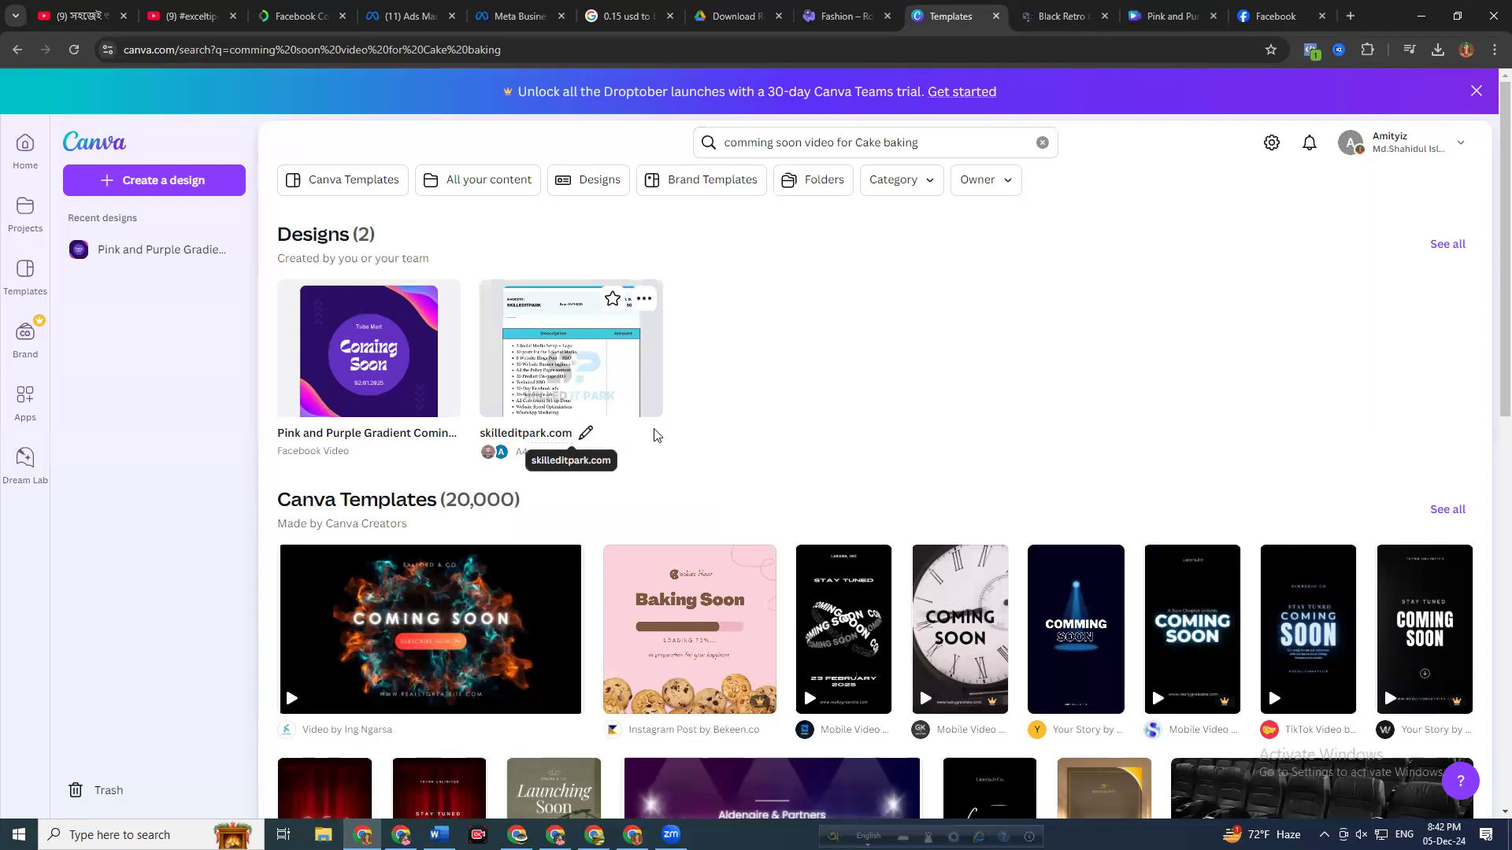
# Search Canva for "ads design for coconut oil" and look through the template results
pyautogui.click(800, 142)
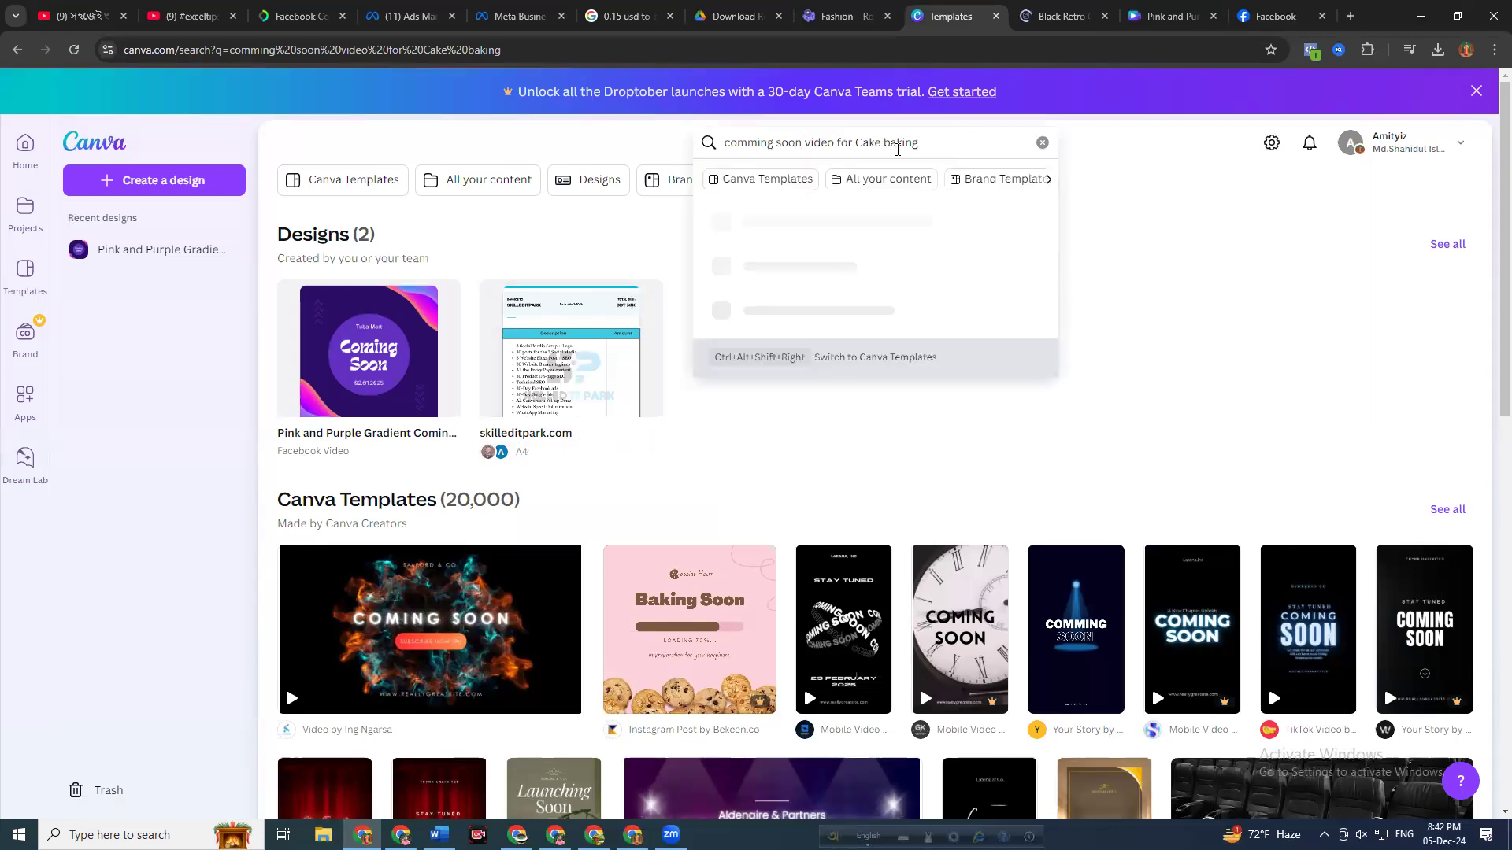
pyautogui.hotkey('ctrl', 'a')
pyautogui.write('a')
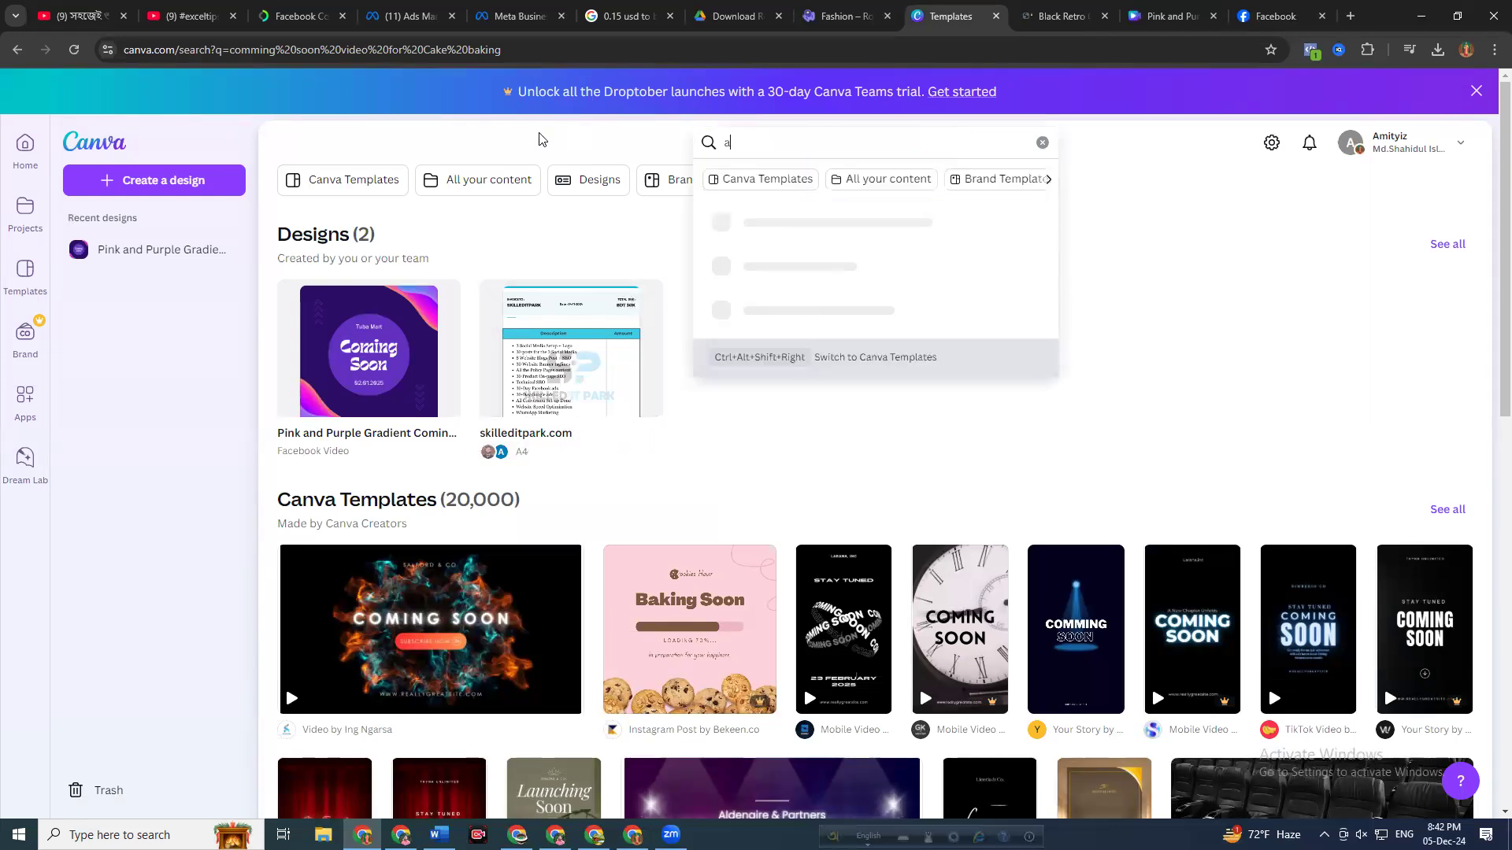
pyautogui.write('ds de')
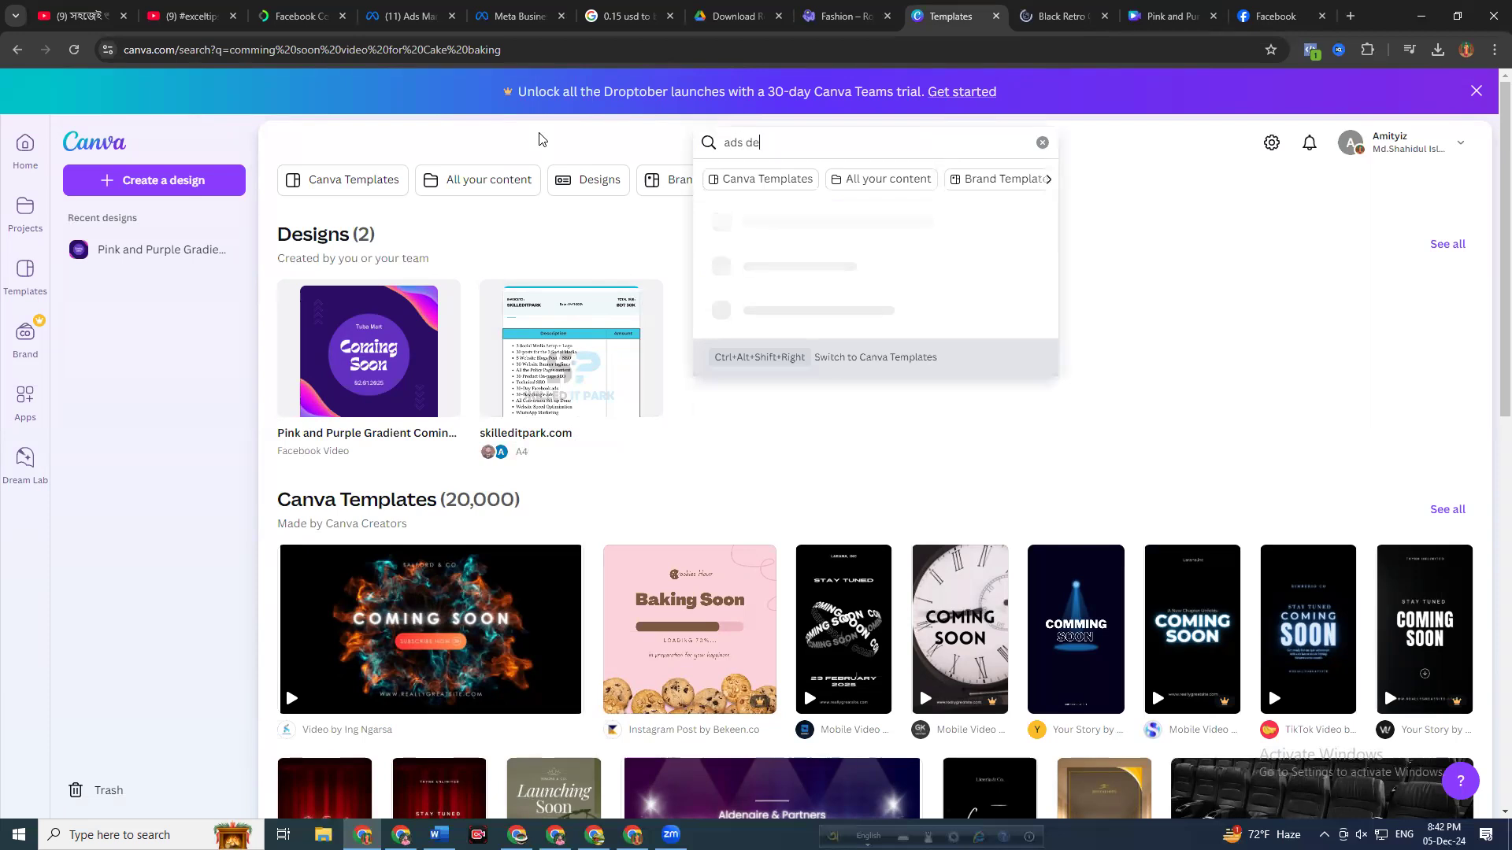
pyautogui.write('sign for coconut')
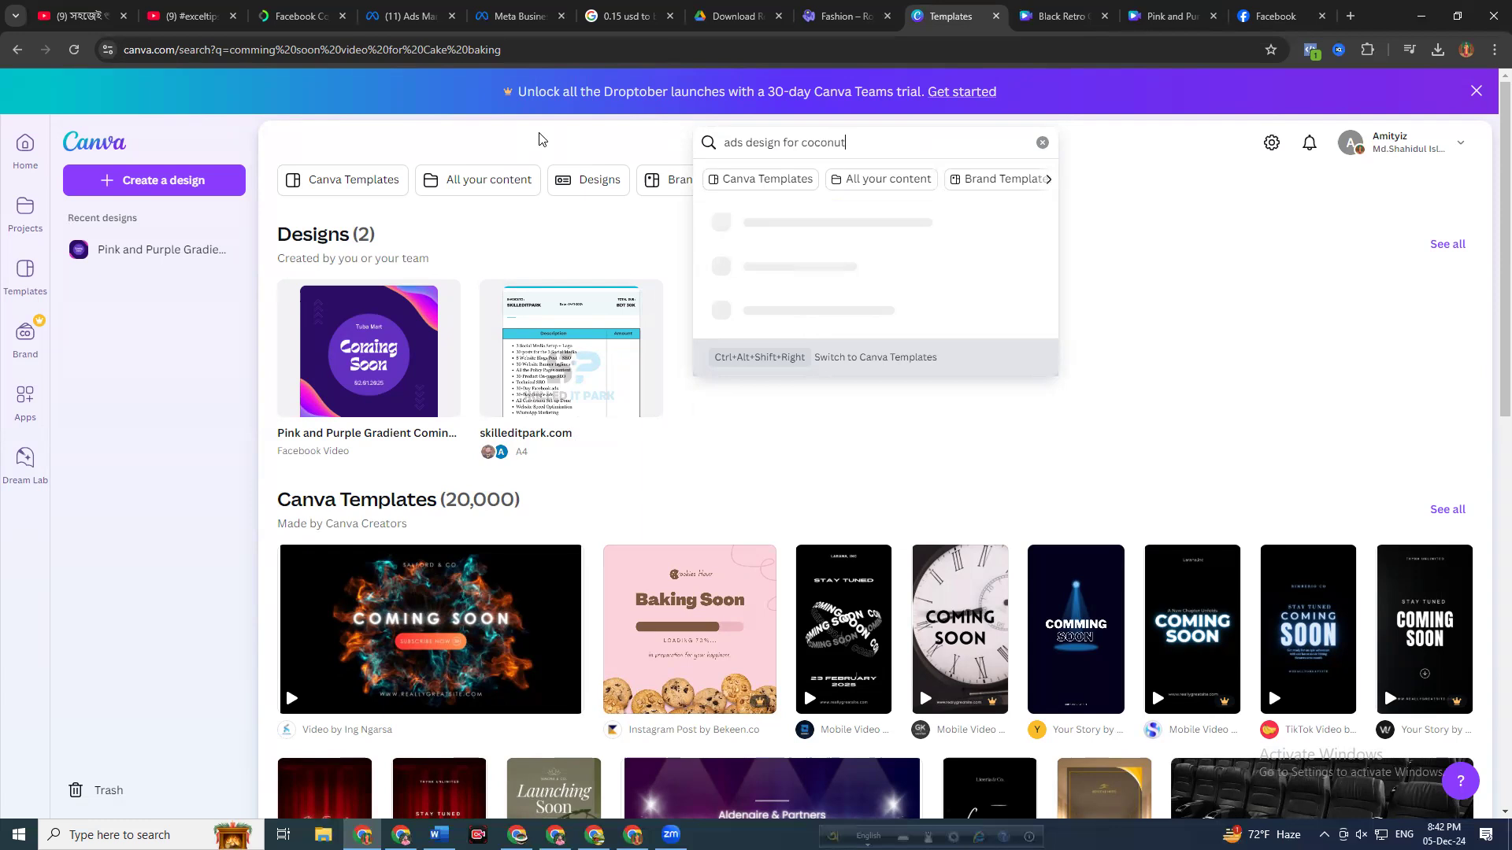
pyautogui.write(' oil')
pyautogui.press('Return')
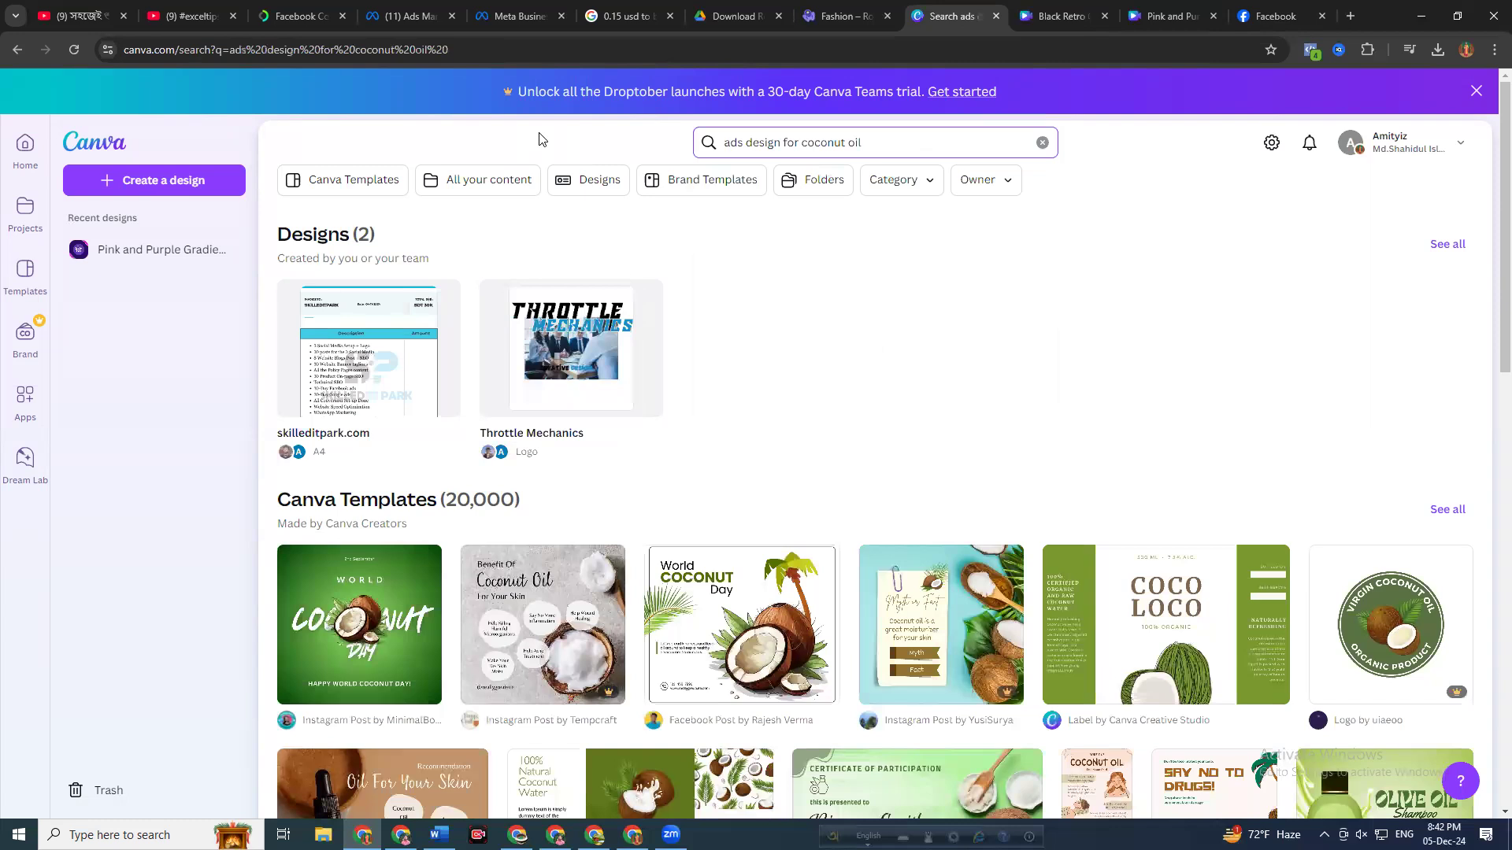
pyautogui.scroll(-2, 667, 467)
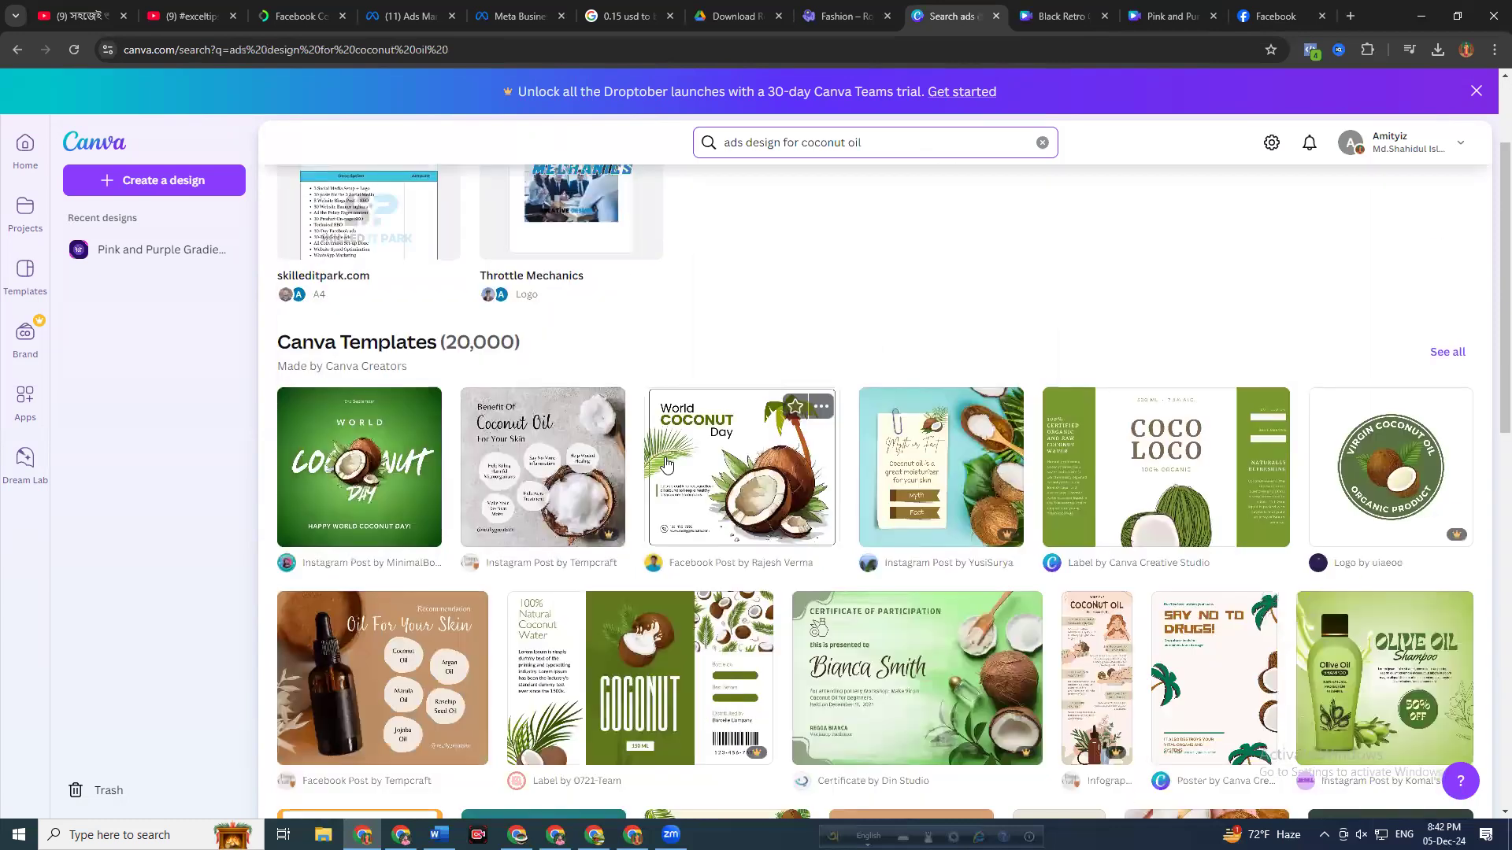
pyautogui.scroll(-2, 1215, 507)
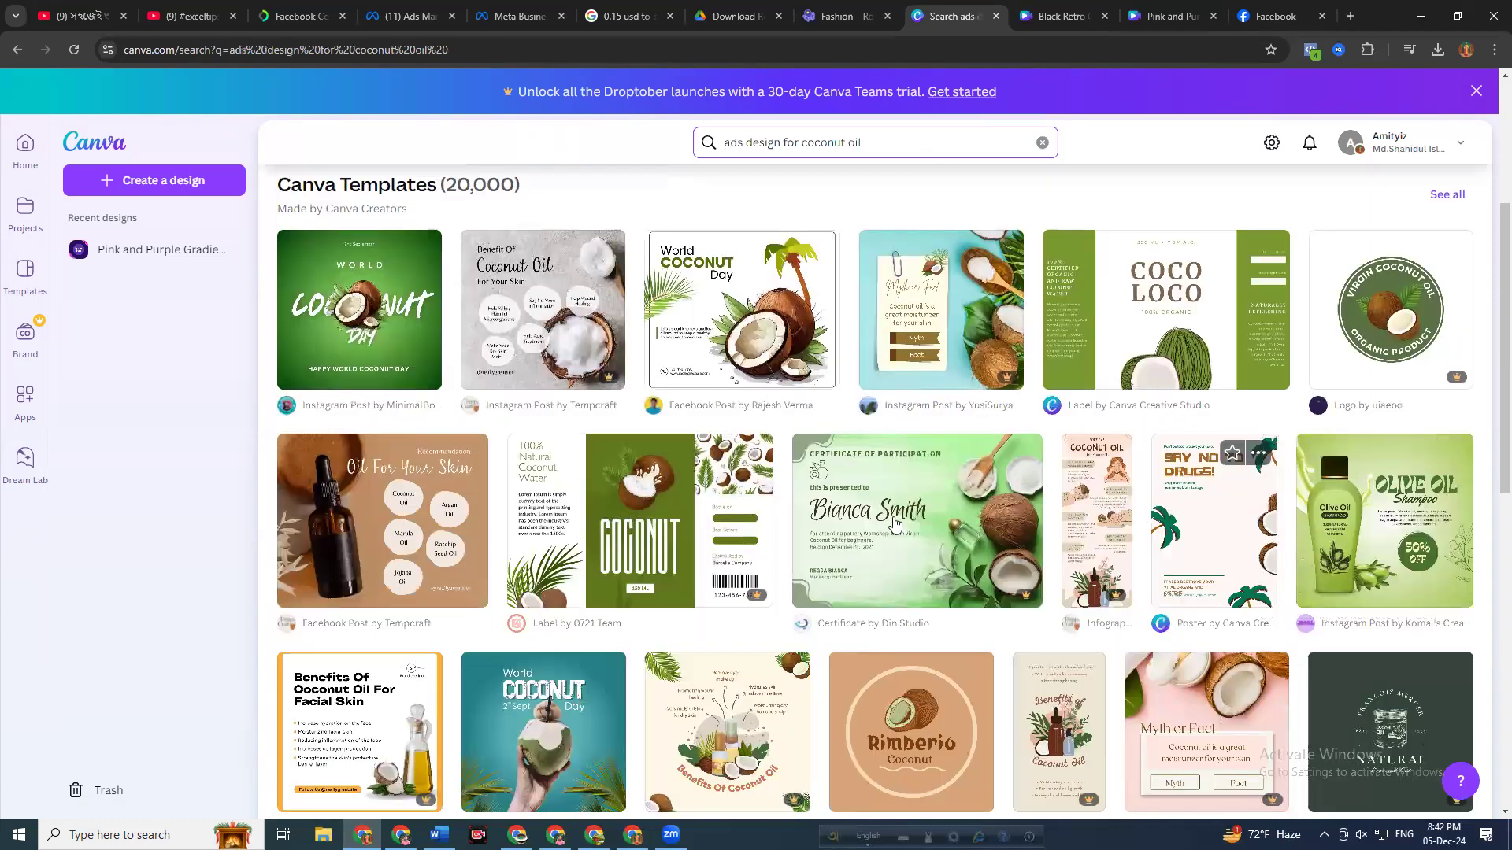
pyautogui.scroll(-6, 567, 285)
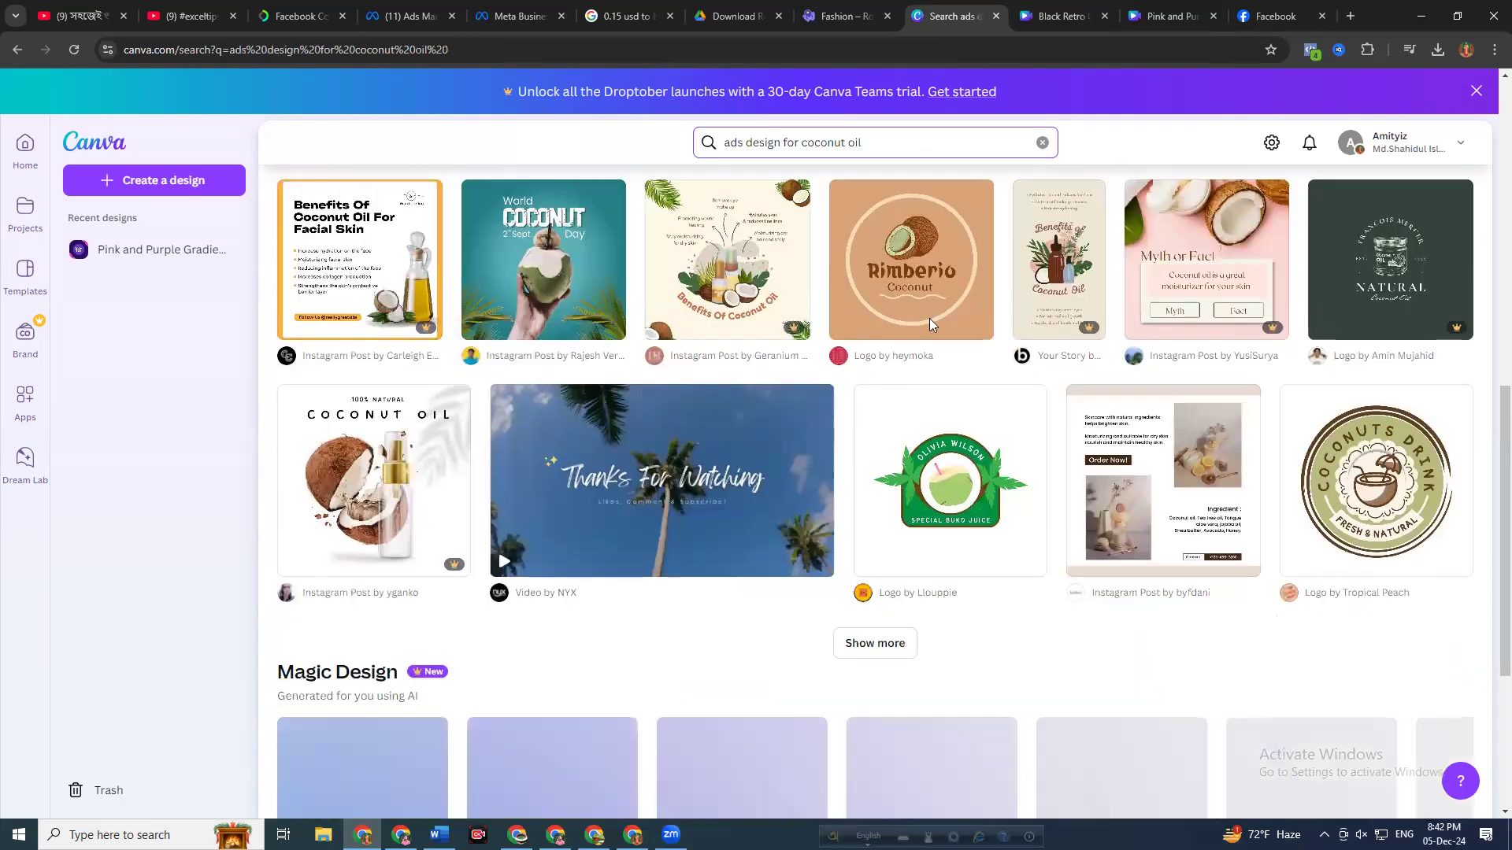
# Return to the Zhen Natural Ltd. Facebook page and examine its lunch box recipe, Jummah Mubarak and coconut oil posts
pyautogui.scroll(12, 858, 435)
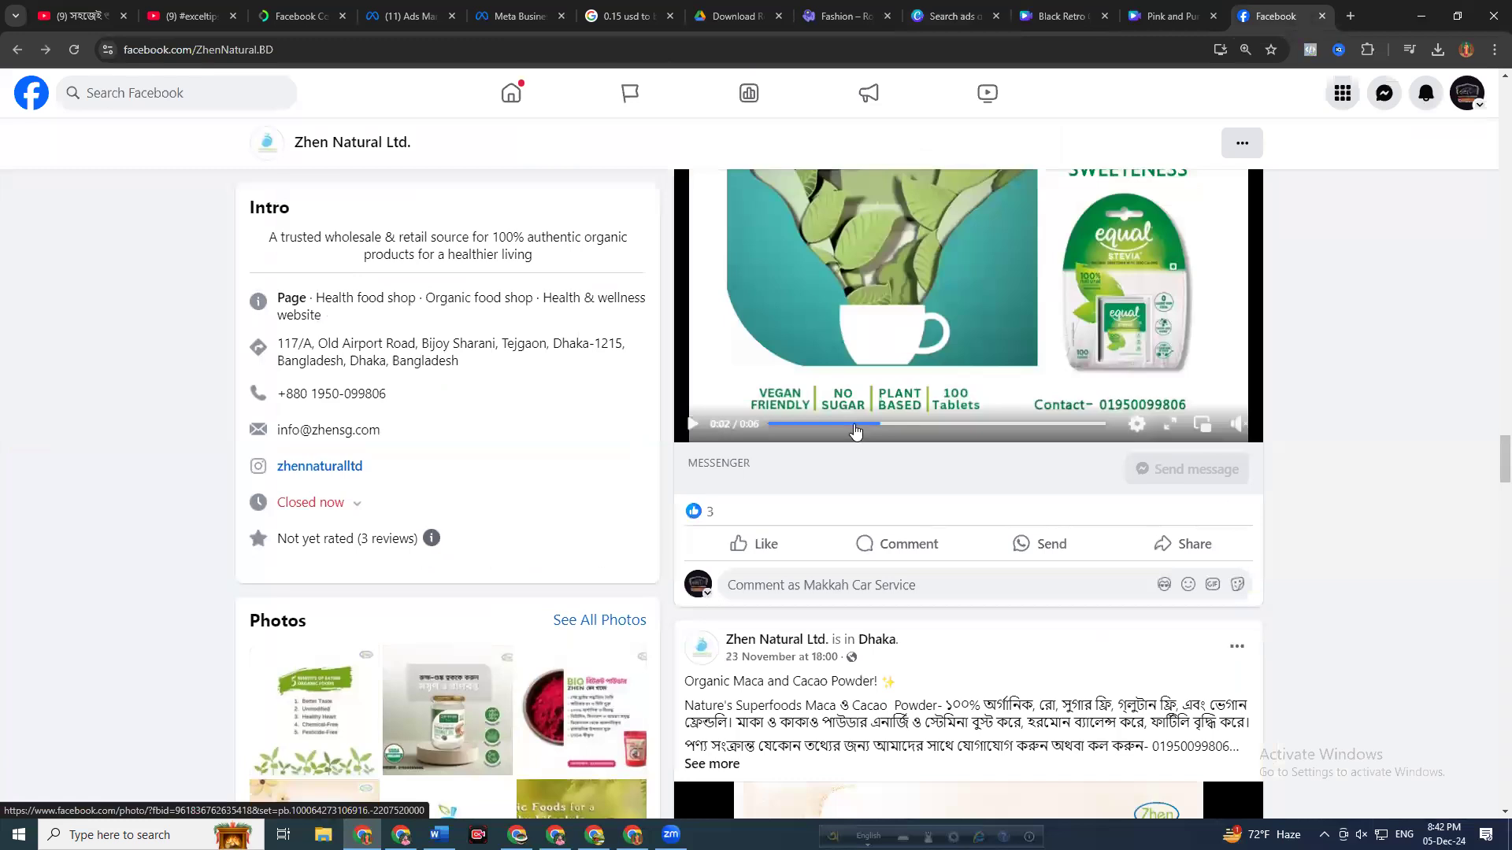
pyautogui.scroll(10, 852, 428)
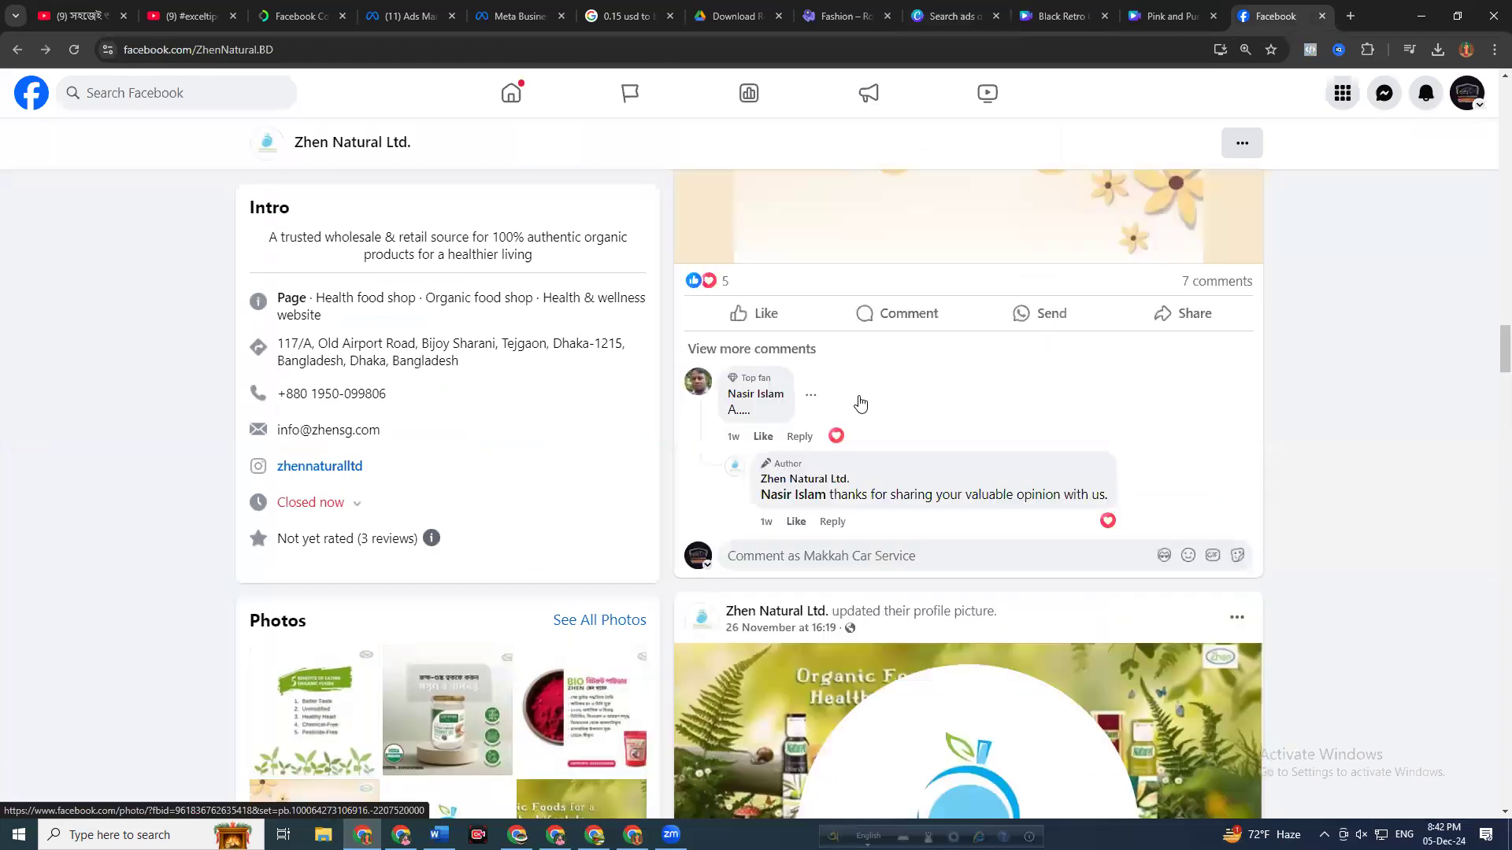
pyautogui.scroll(-10, 878, 409)
pyautogui.scroll(-5, 996, 461)
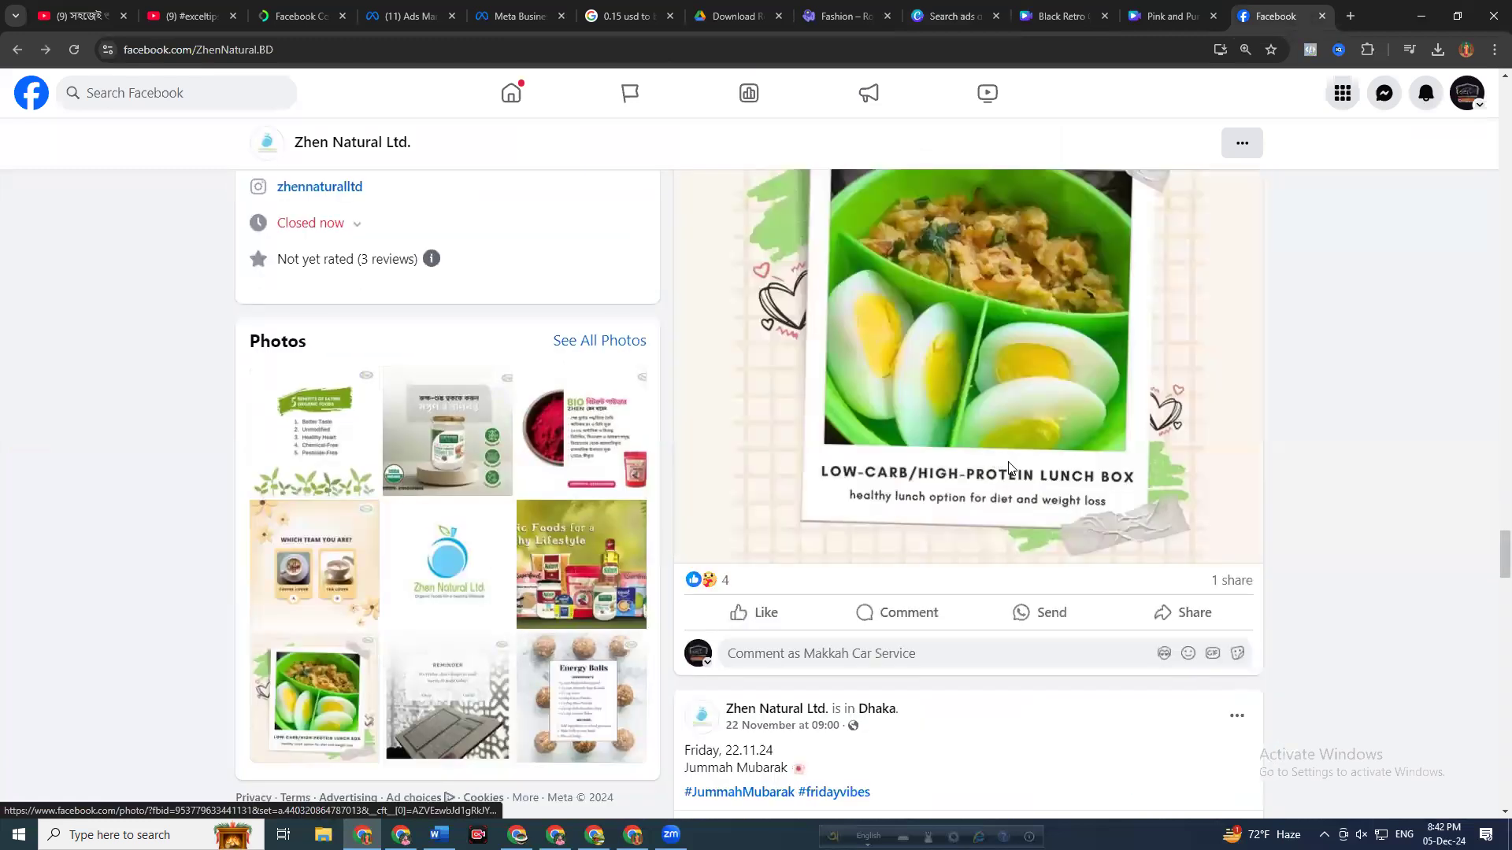
pyautogui.scroll(-5, 1024, 518)
pyautogui.scroll(-15, 1012, 517)
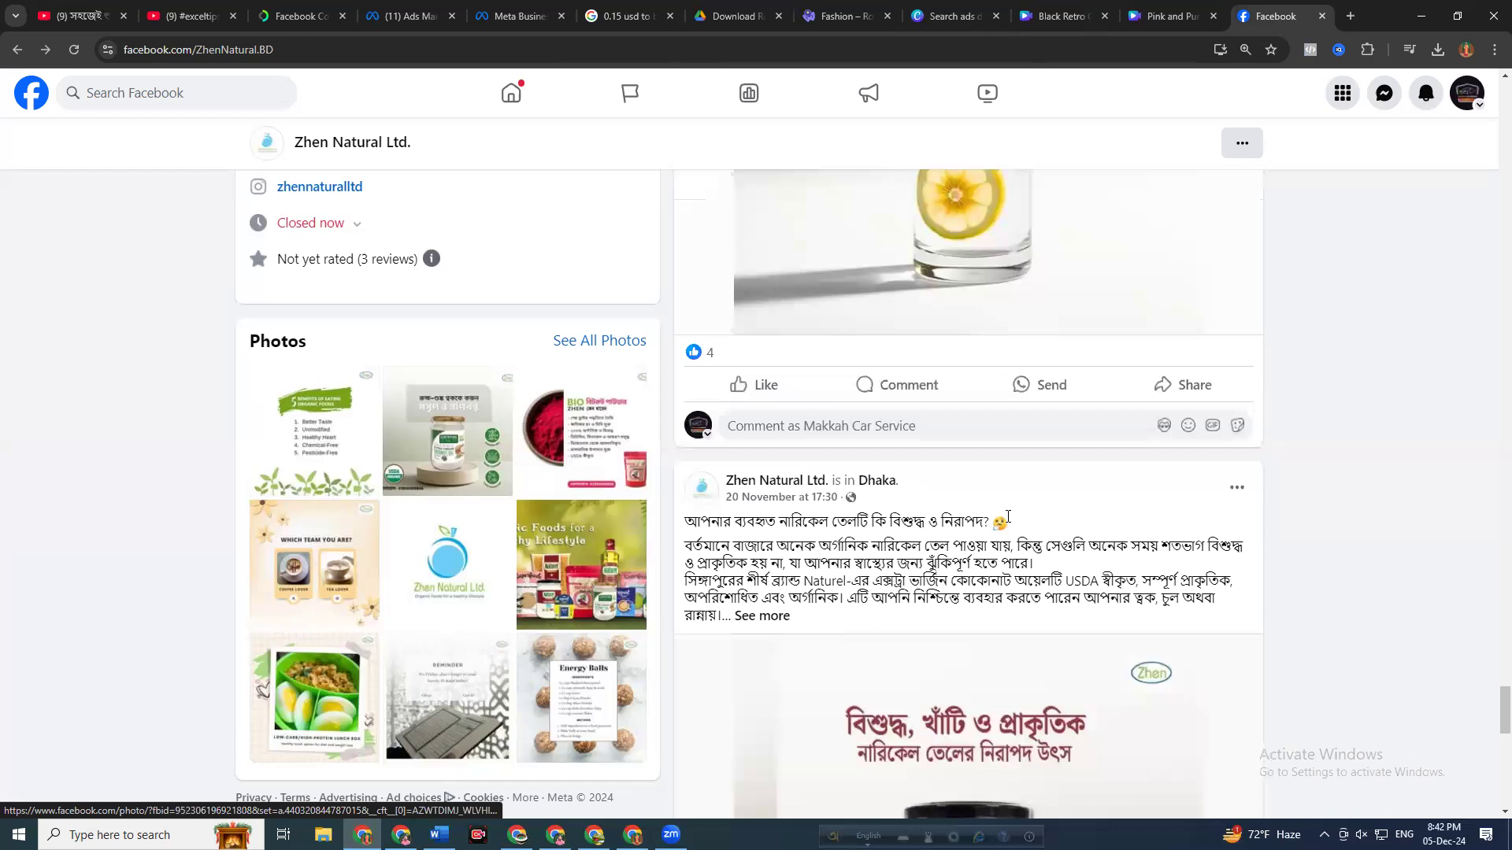
# Examine the Zhen Natural Ltd. page's posts from the Naturel coconut oil ad back up to the newer extra virgin coconut oil ad
pyautogui.scroll(-12, 1001, 516)
pyautogui.scroll(10, 994, 506)
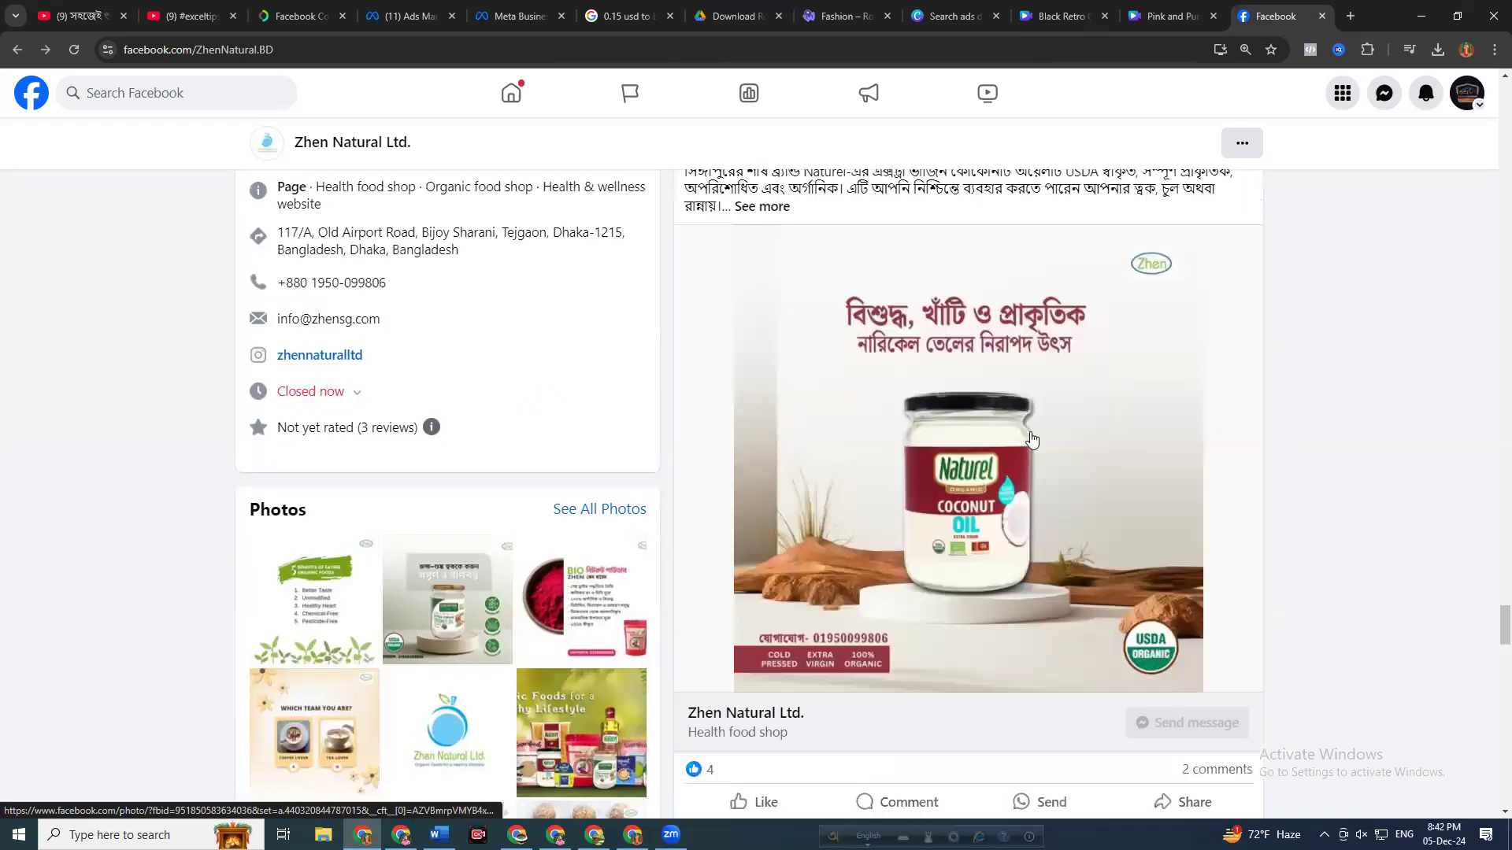
pyautogui.scroll(1, 1000, 595)
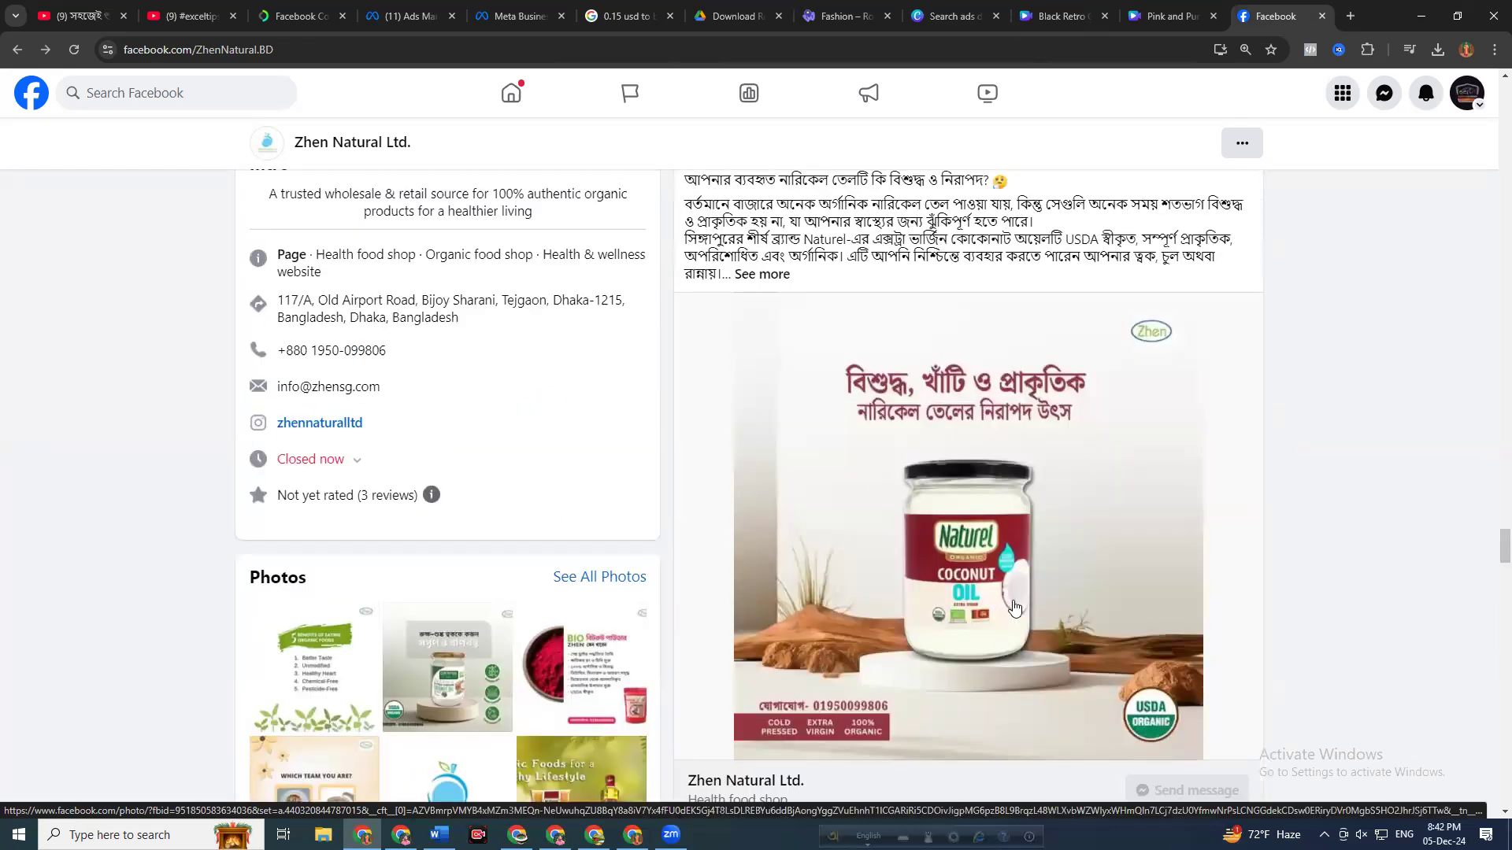
pyautogui.scroll(2, 938, 587)
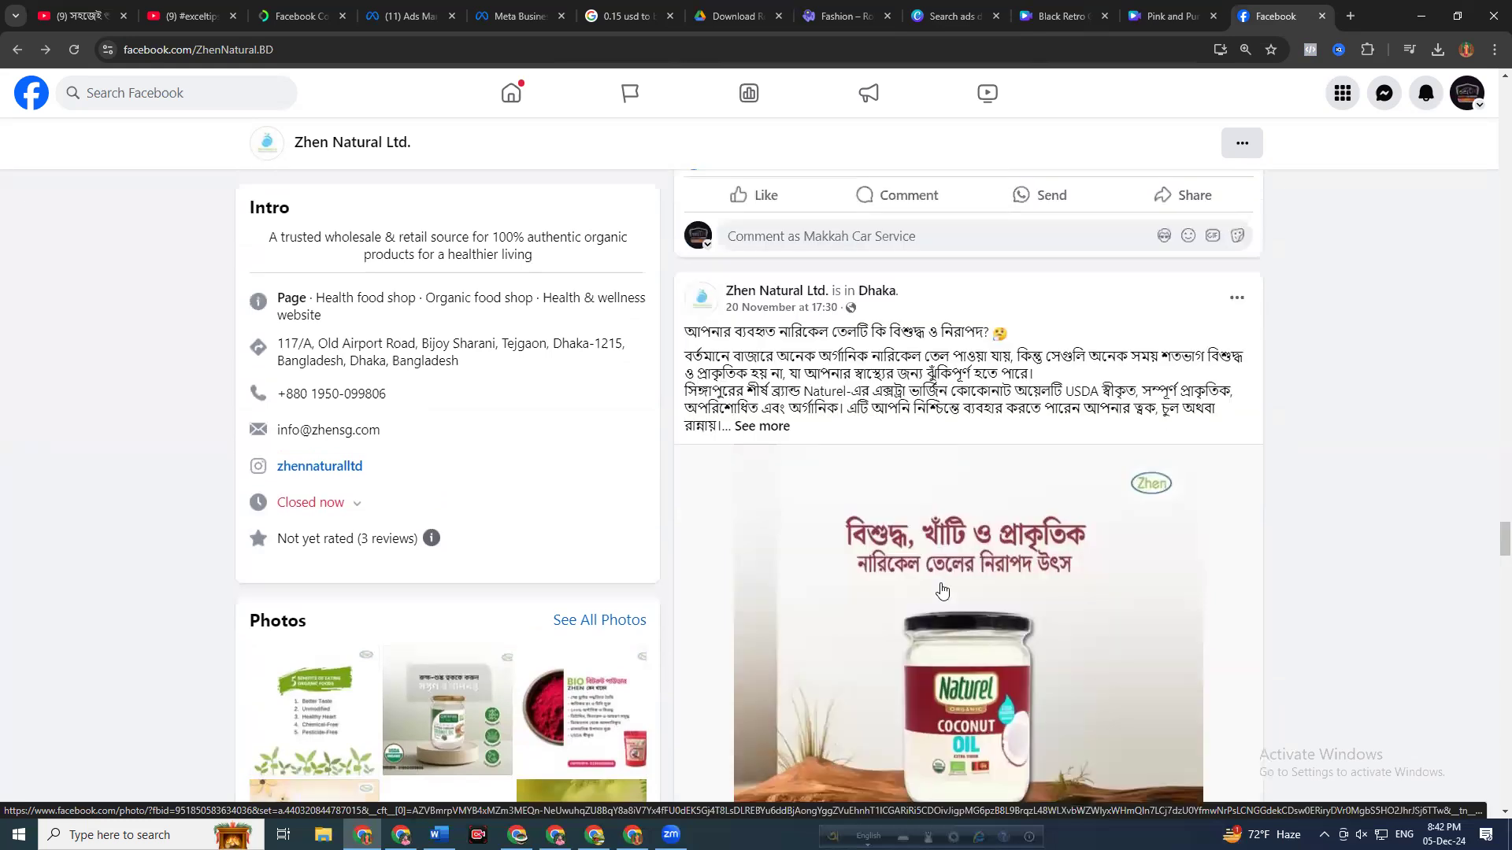
pyautogui.scroll(7, 942, 589)
pyautogui.scroll(13, 943, 586)
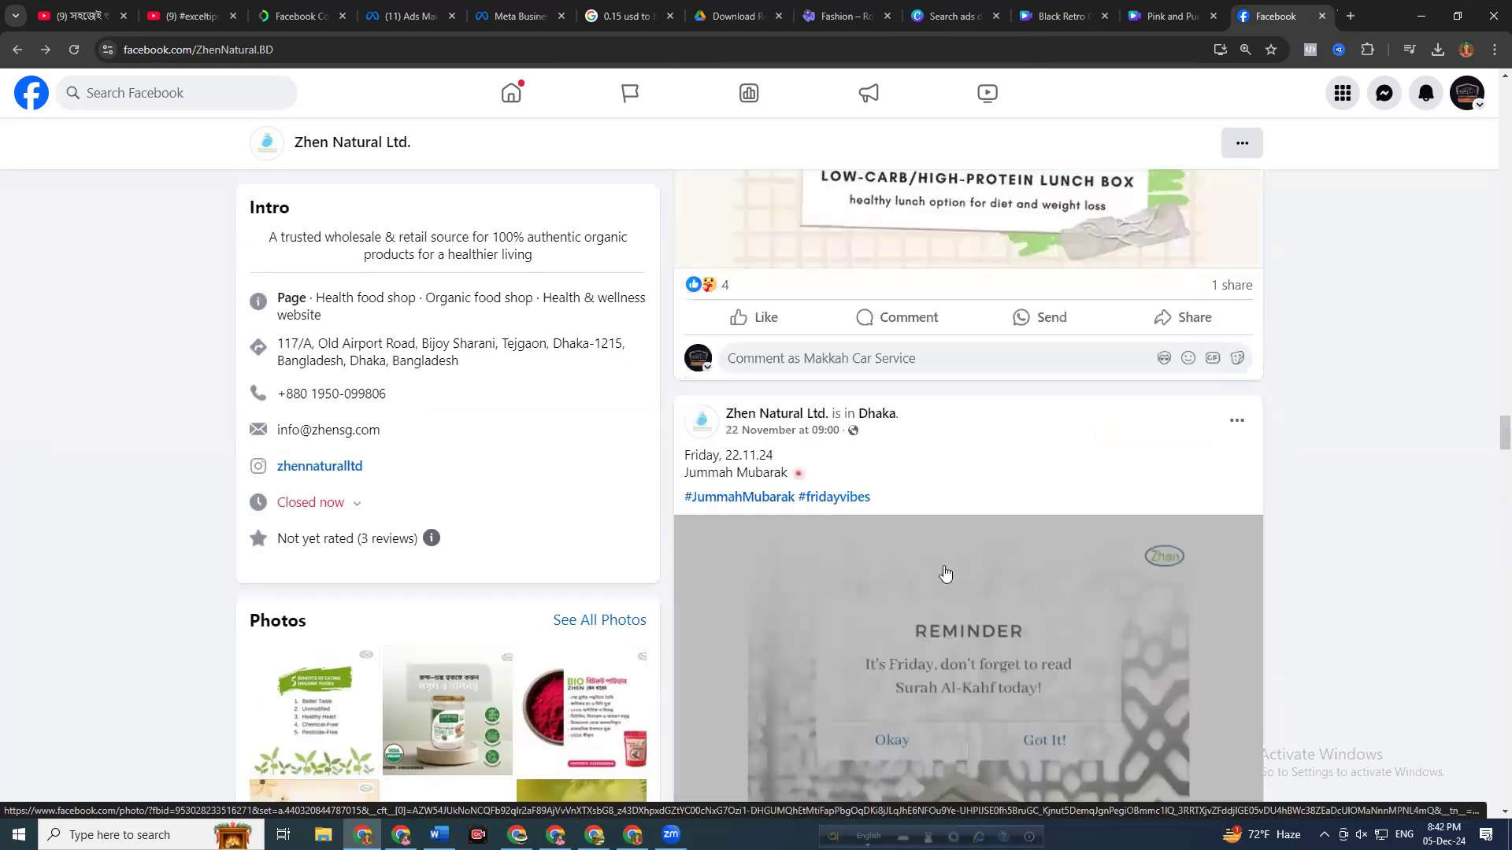
pyautogui.middleClick(955, 551)
pyautogui.scroll(16, 955, 551)
pyautogui.scroll(9, 958, 553)
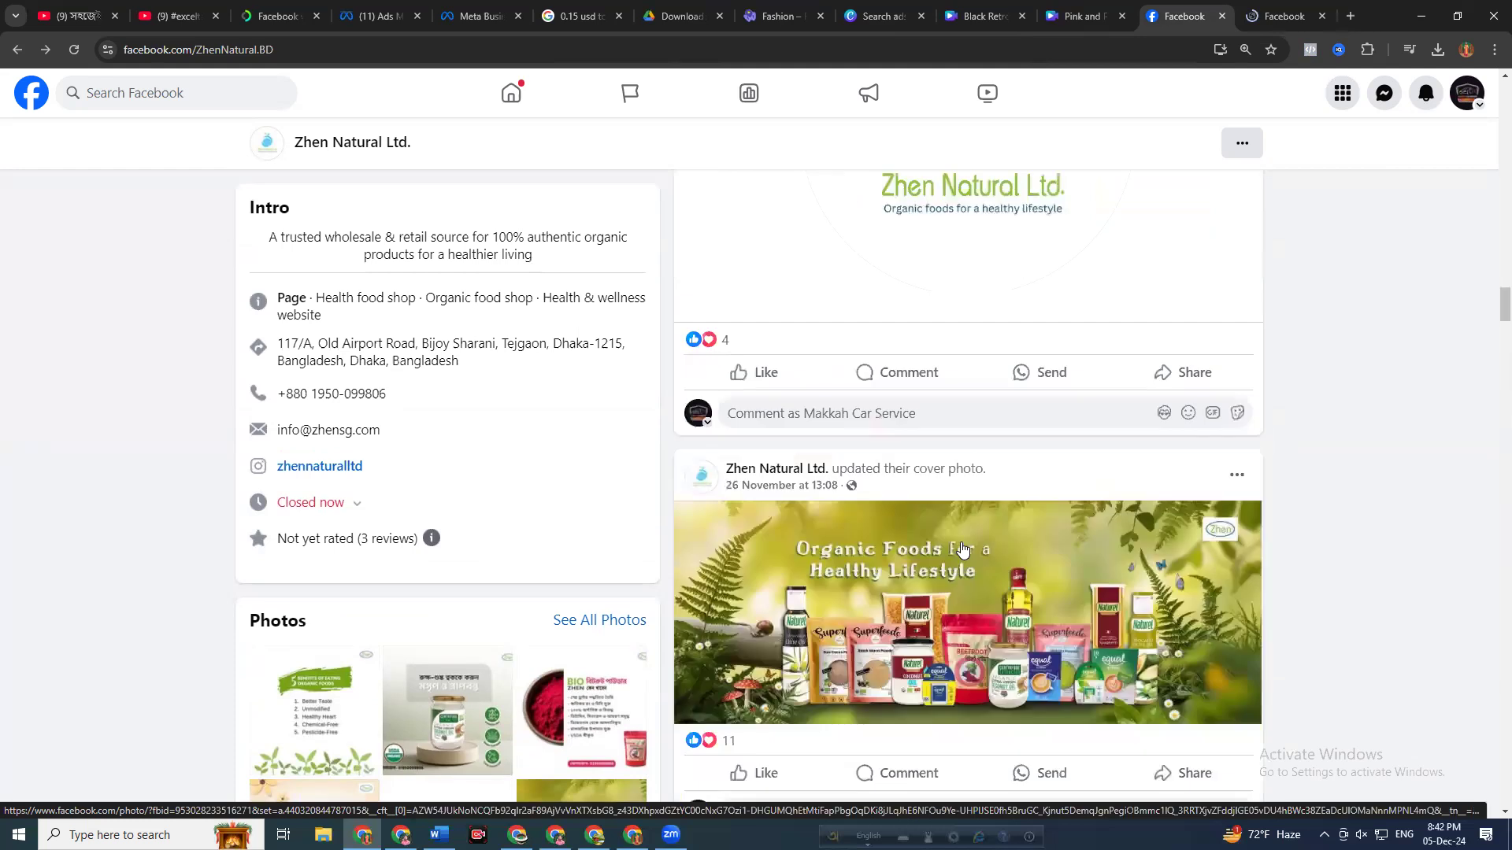
pyautogui.scroll(10, 966, 543)
pyautogui.keyDown('ctrl'); pyautogui.scroll(1, 967, 536); pyautogui.keyUp('ctrl')
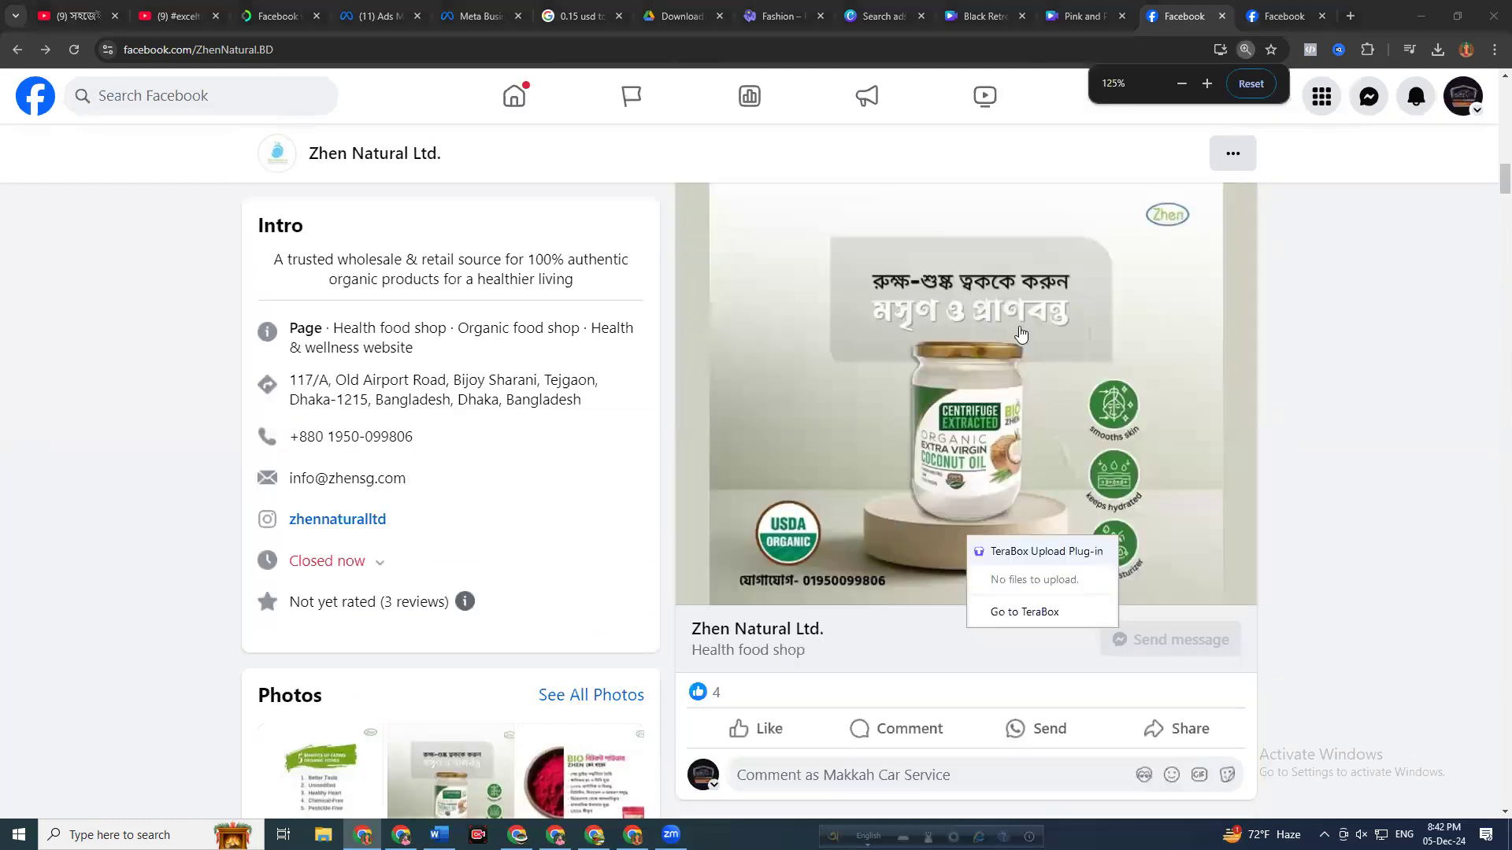
# Look through the page's older posts, from the beetroot powder ad past the maca, olive oil and matcha posts to the 10 November coconut oil ad
pyautogui.scroll(-4, 1378, 268)
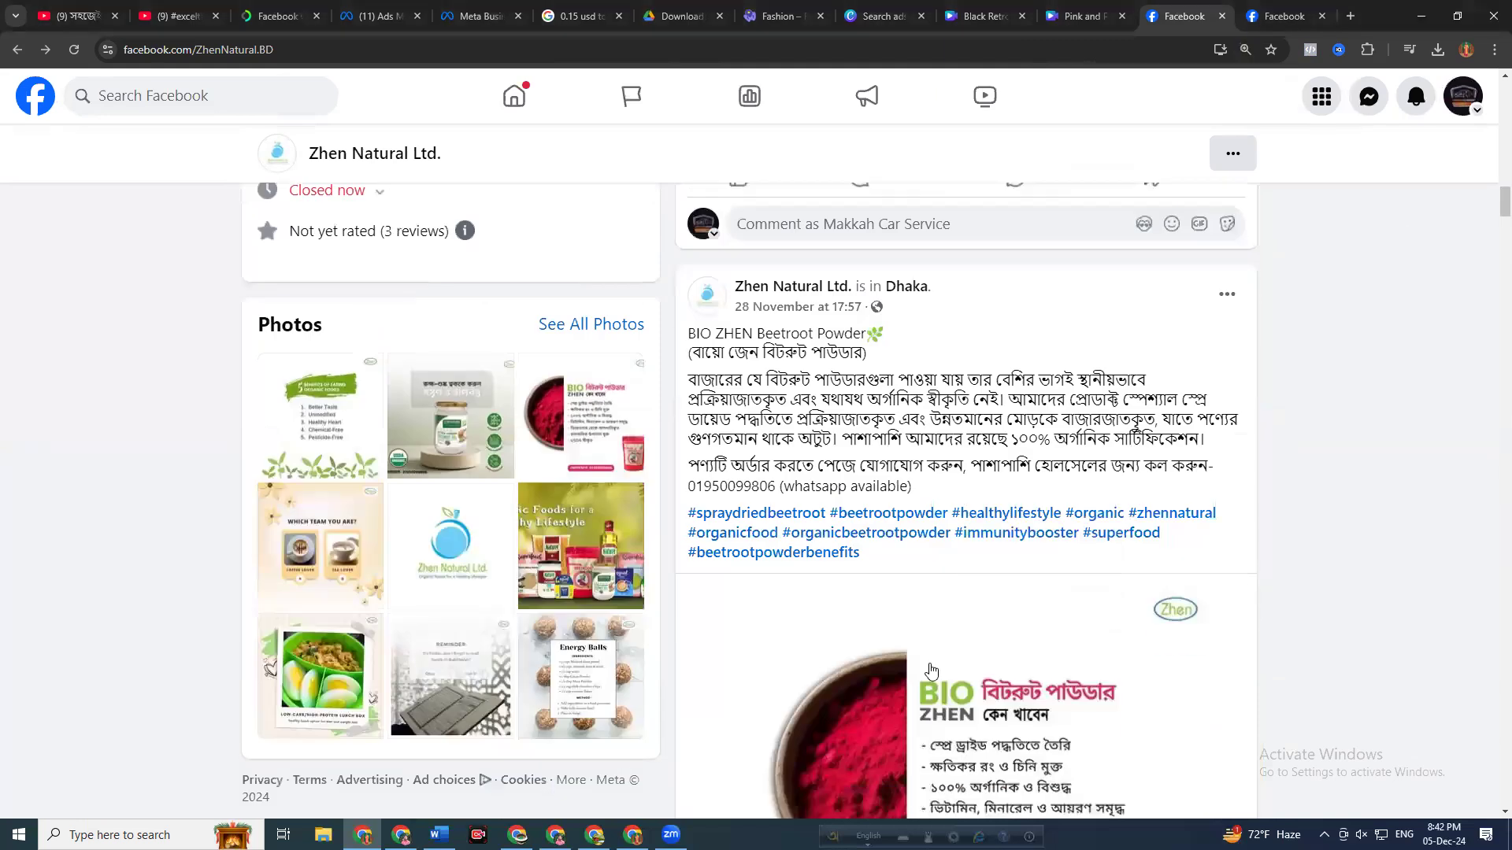
pyautogui.scroll(-10, 942, 662)
pyautogui.scroll(-12, 957, 658)
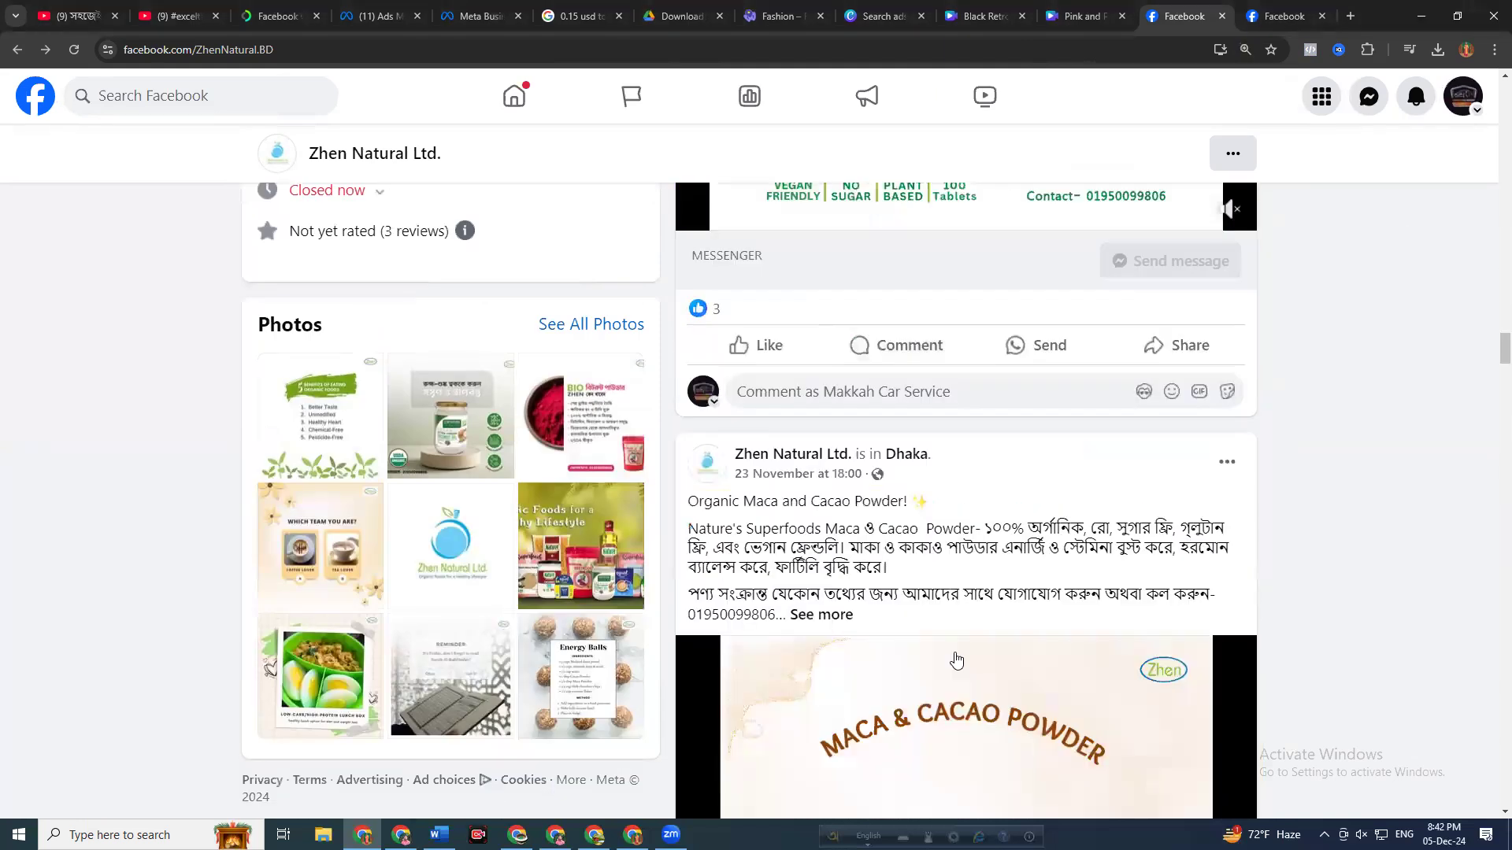
pyautogui.scroll(-10, 959, 661)
pyautogui.scroll(-10, 962, 661)
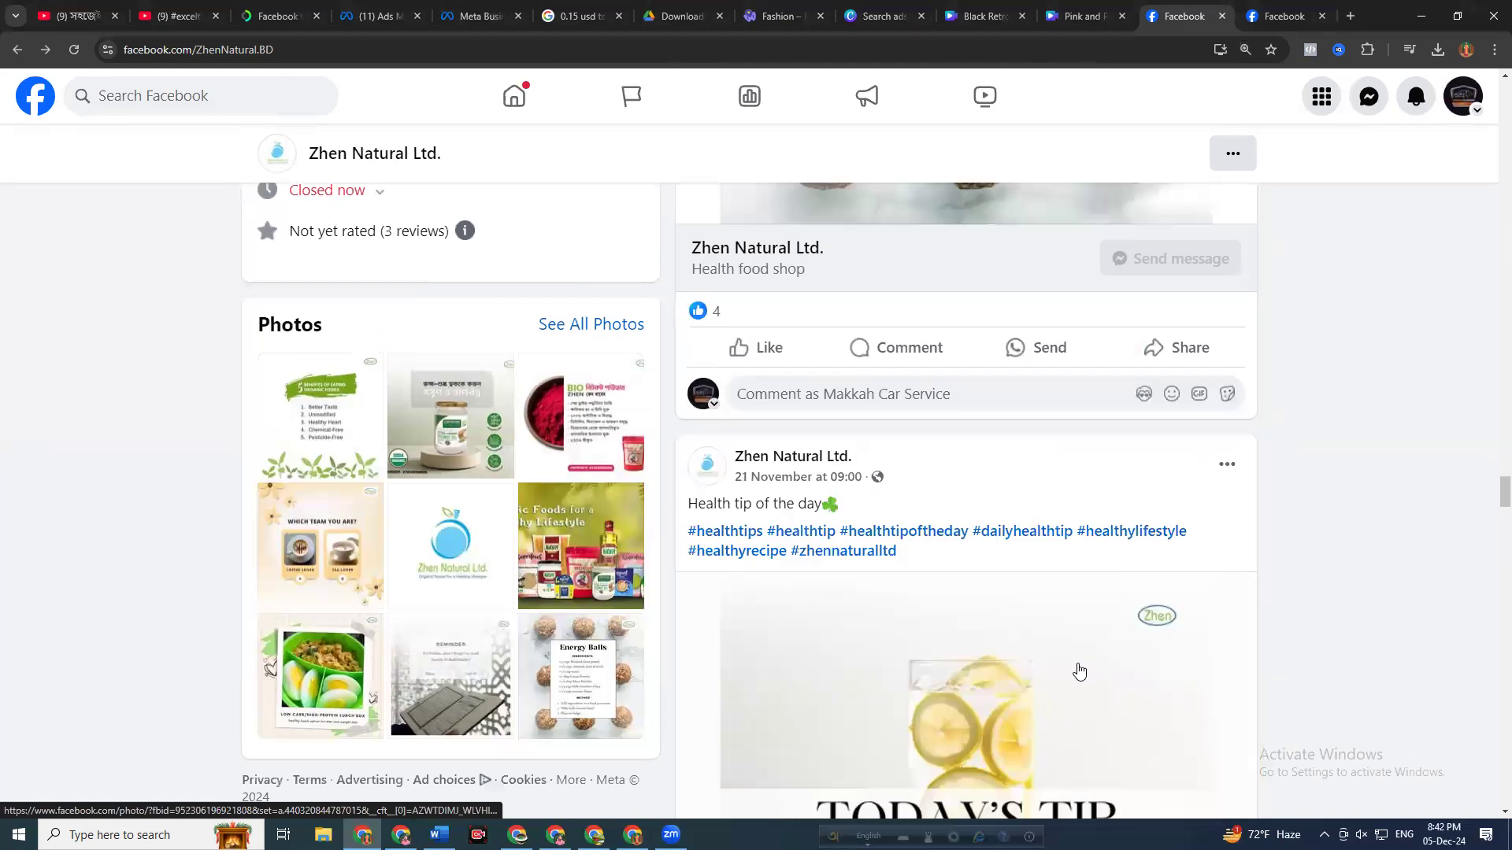
pyautogui.scroll(-5, 1080, 666)
pyautogui.scroll(-10, 1079, 663)
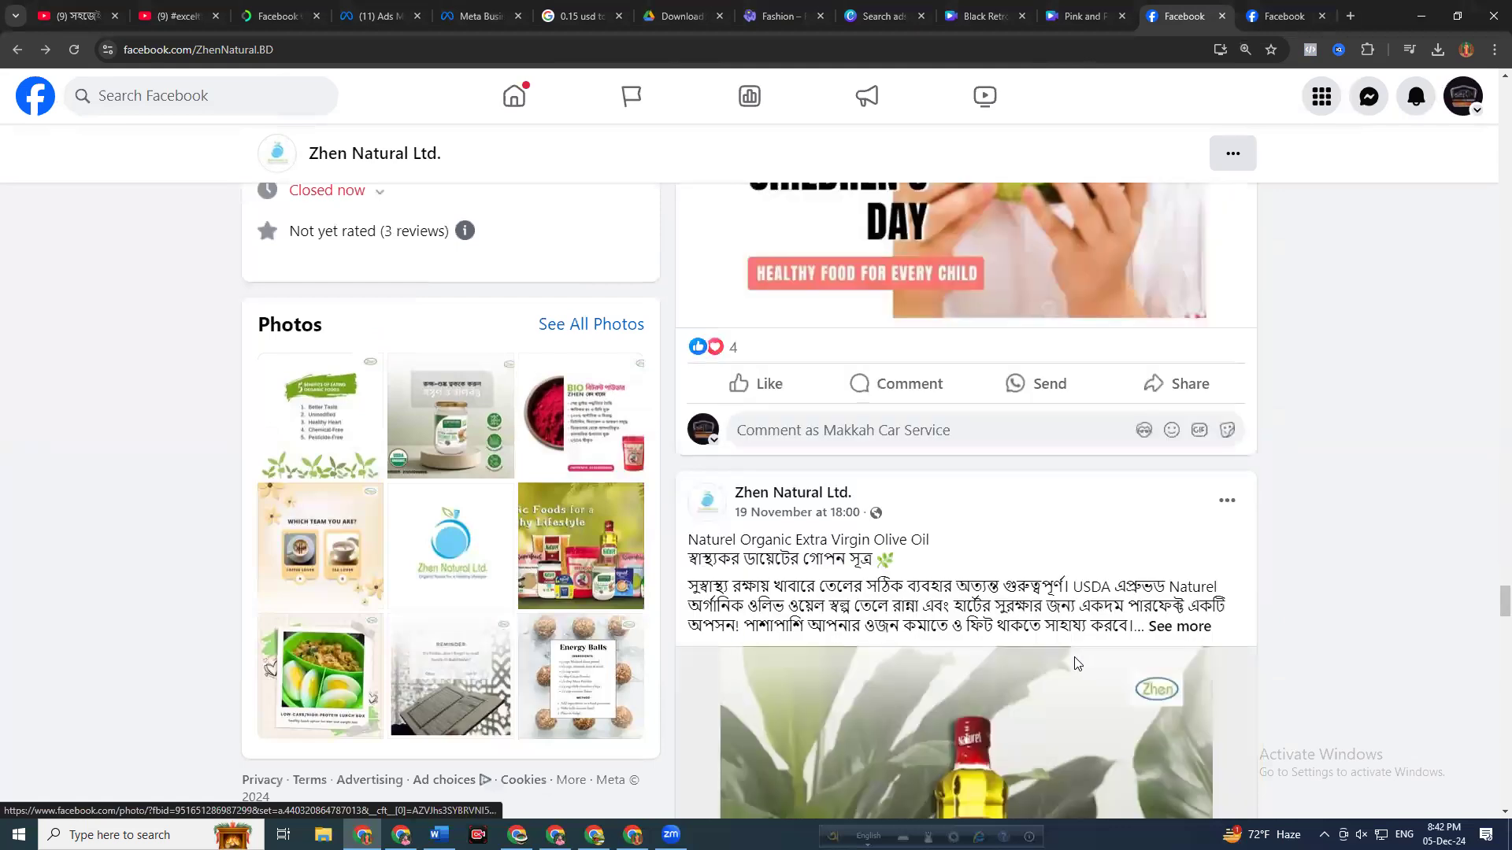
pyautogui.scroll(-10, 1077, 664)
pyautogui.scroll(-10, 1078, 664)
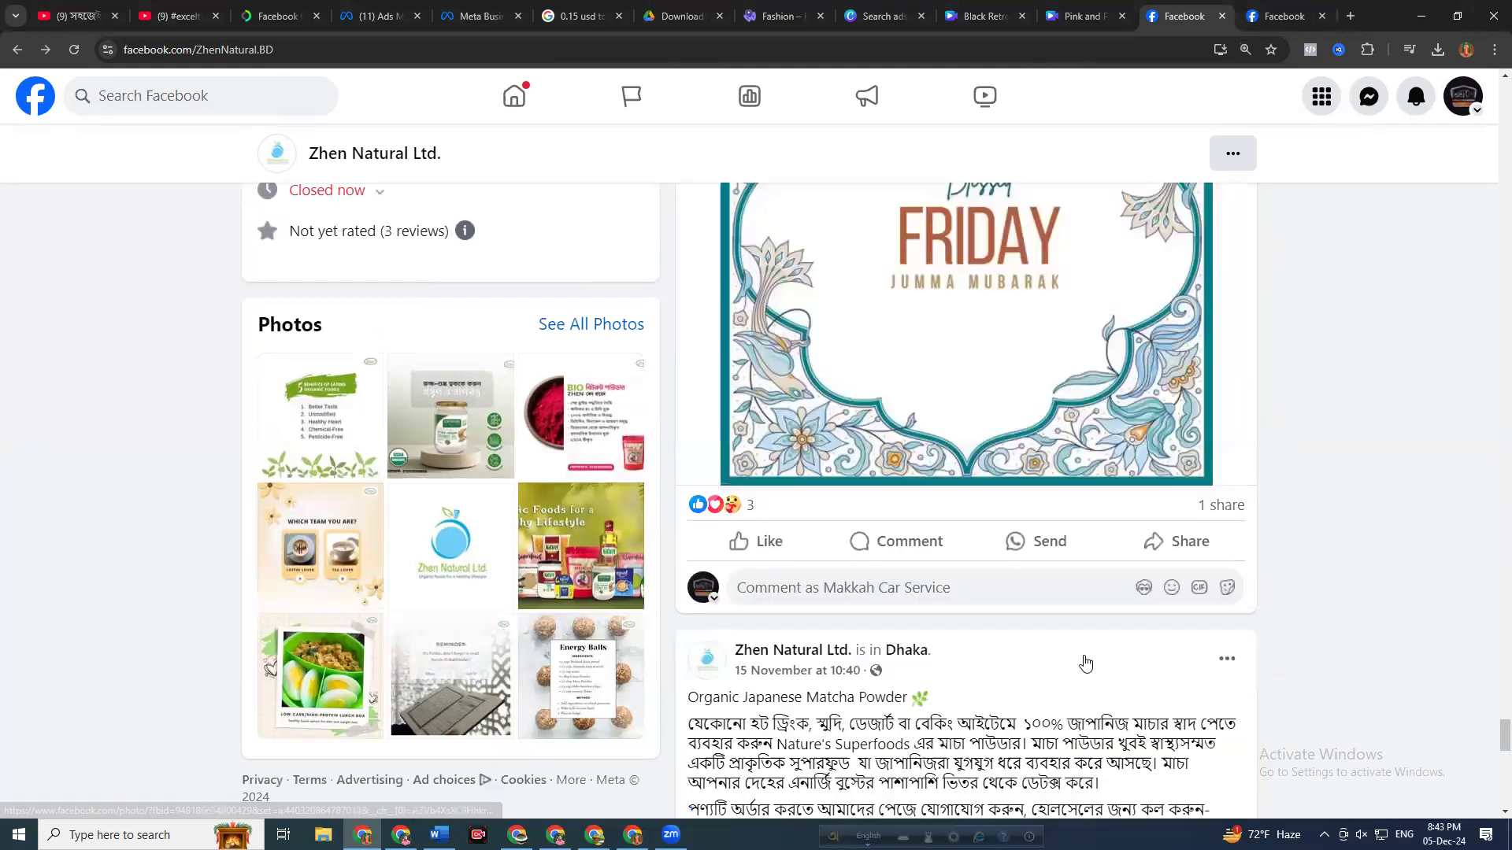
pyautogui.scroll(-10, 1083, 661)
pyautogui.scroll(-10, 1090, 660)
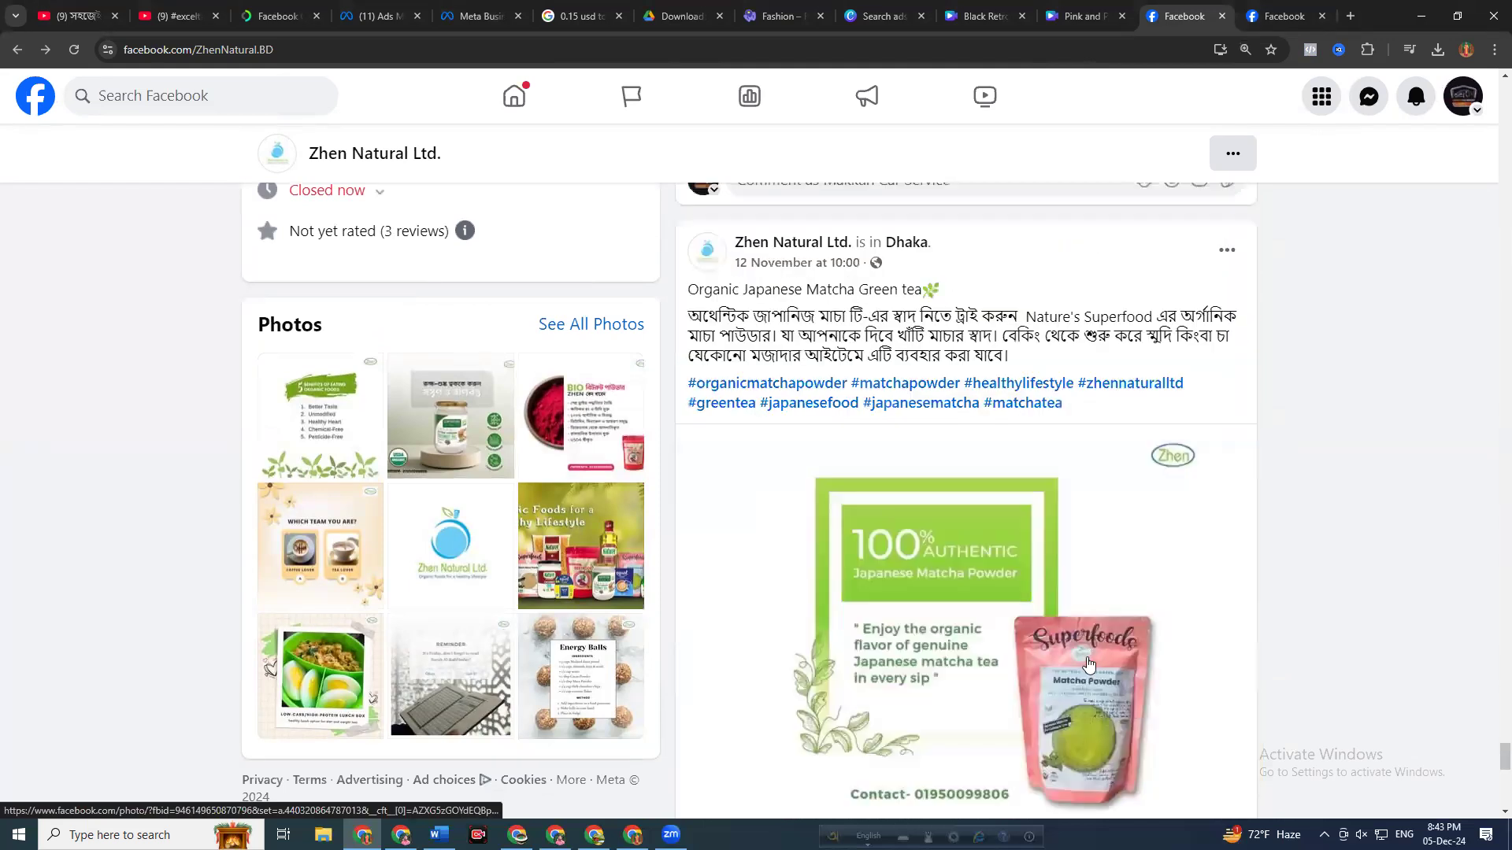
pyautogui.scroll(-10, 1087, 657)
pyautogui.scroll(-10, 1046, 627)
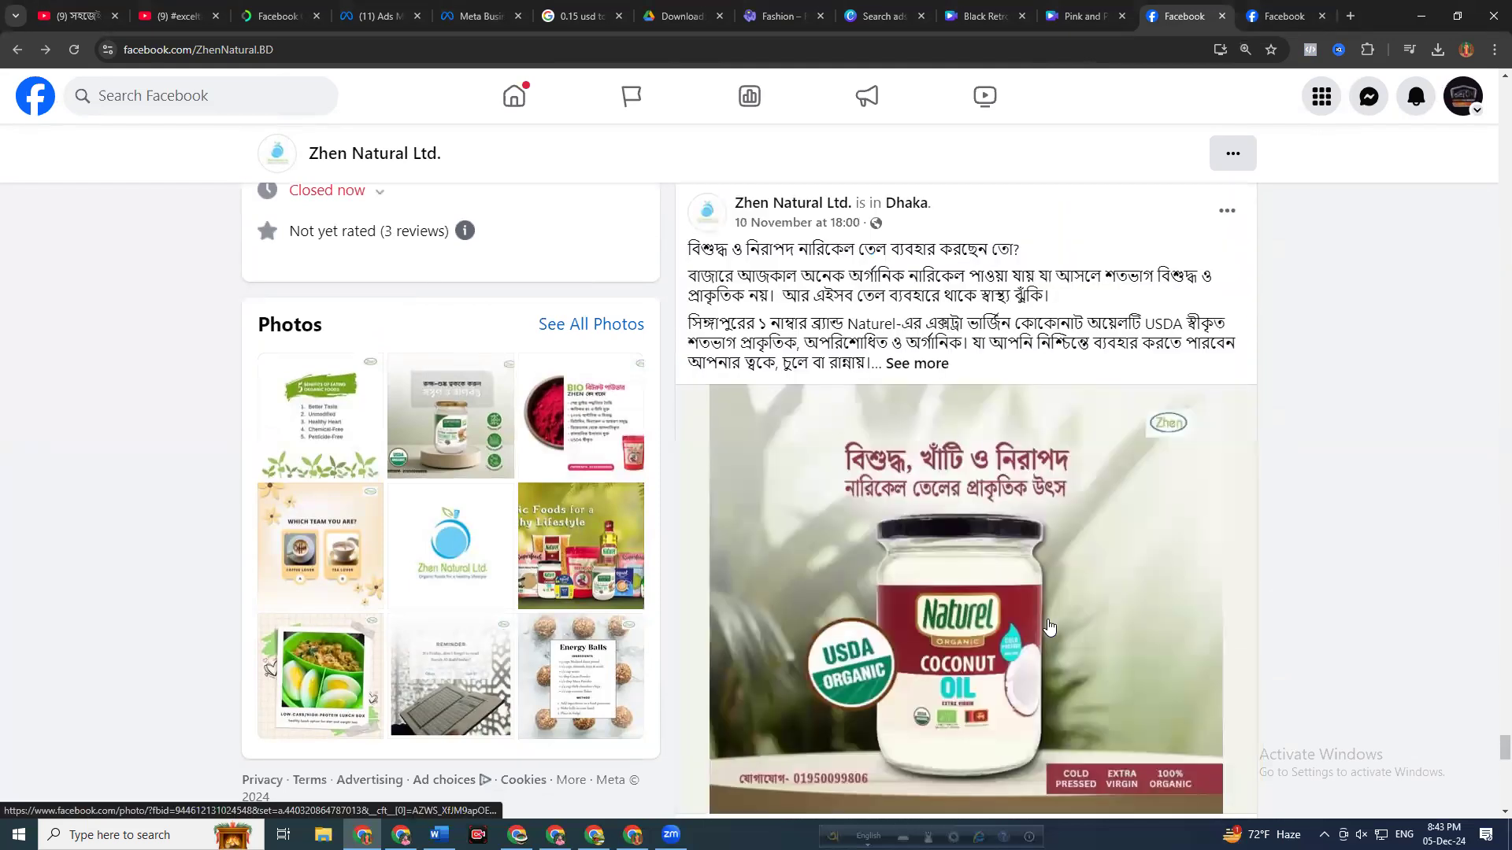
# Examine the page's early November posts, including the kitchen tips, Equal Stevia, beetroot juice and cacao powder designs
pyautogui.scroll(-6, 1043, 623)
pyautogui.scroll(-10, 1043, 575)
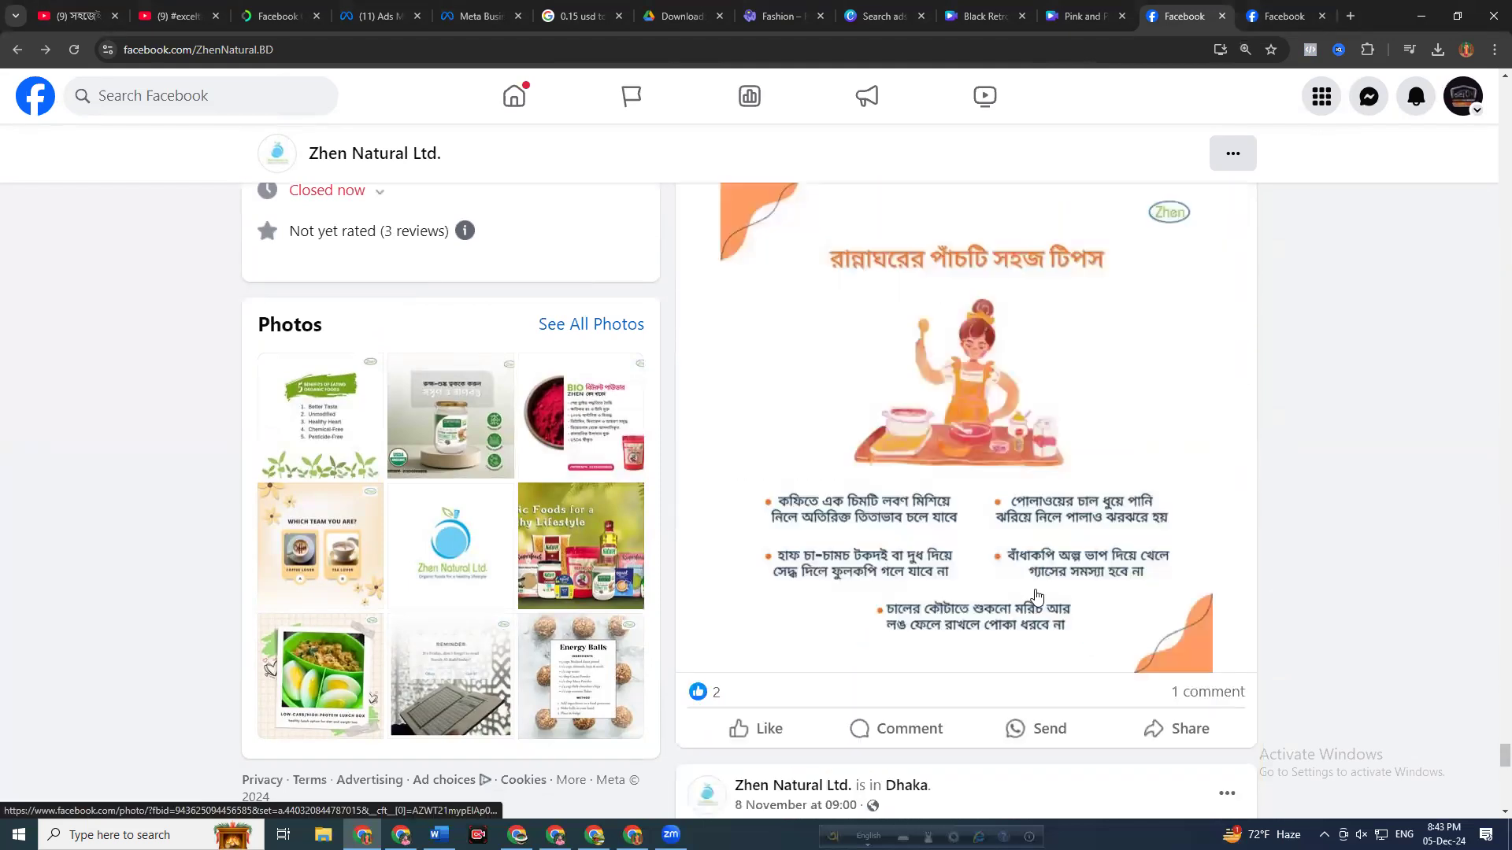
pyautogui.scroll(-6, 1041, 589)
pyautogui.scroll(-6, 1039, 555)
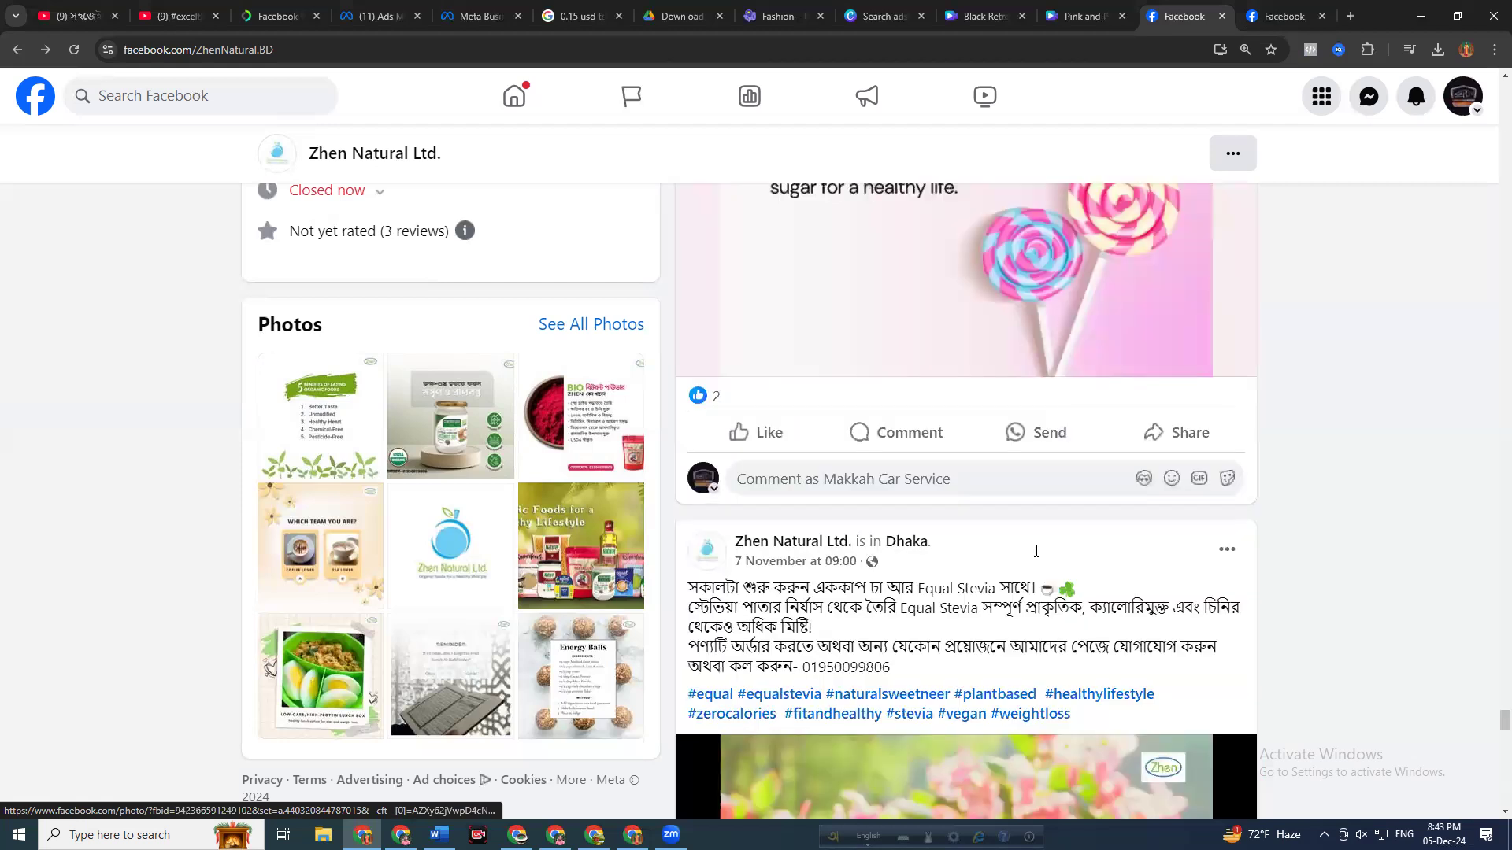
pyautogui.scroll(-8, 1102, 591)
pyautogui.scroll(-8, 1118, 693)
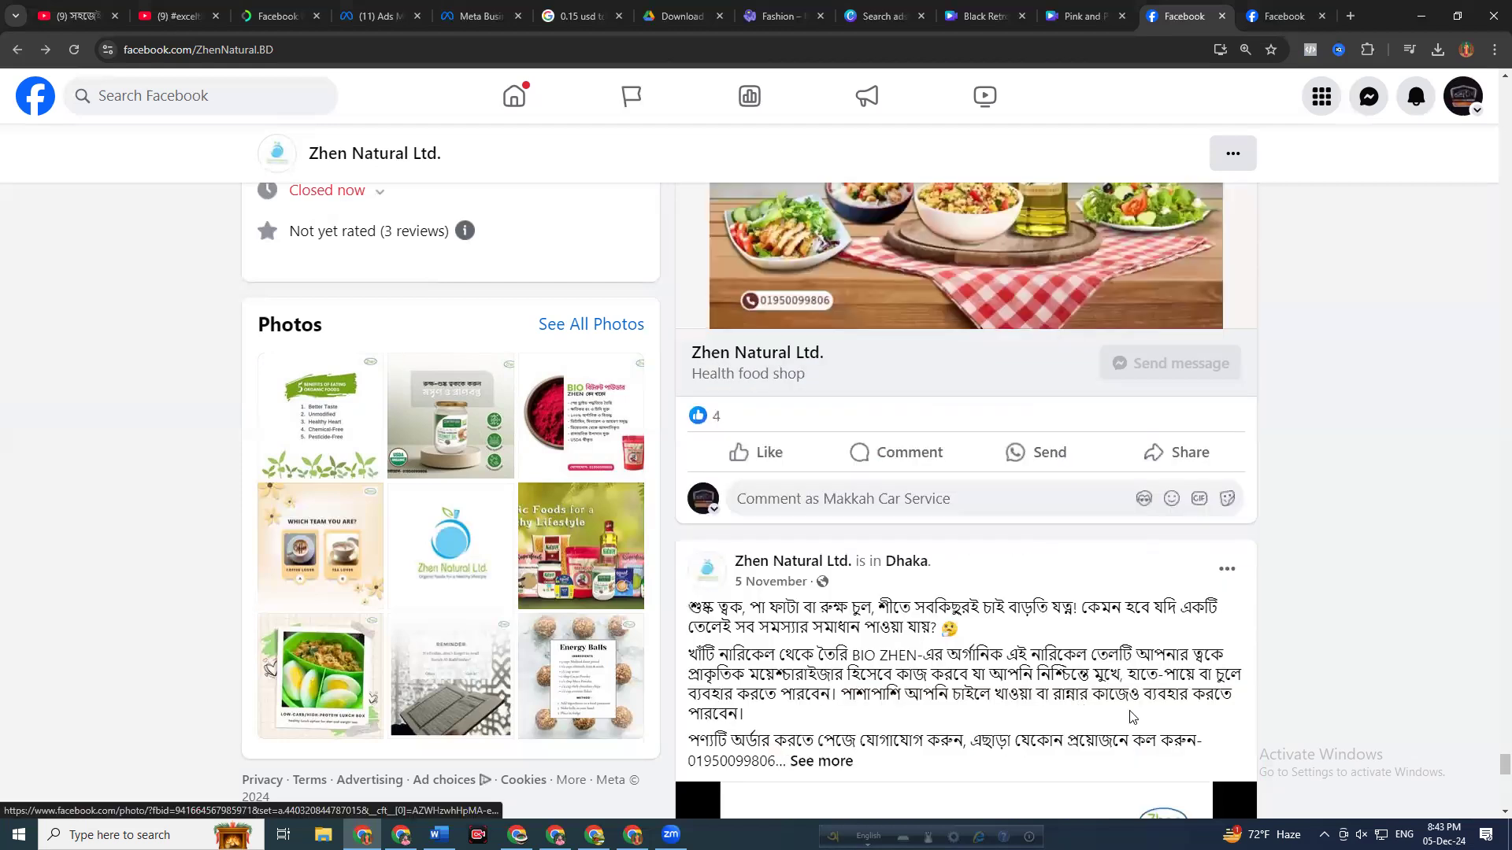
pyautogui.scroll(-8, 1132, 697)
pyautogui.scroll(-8, 1141, 658)
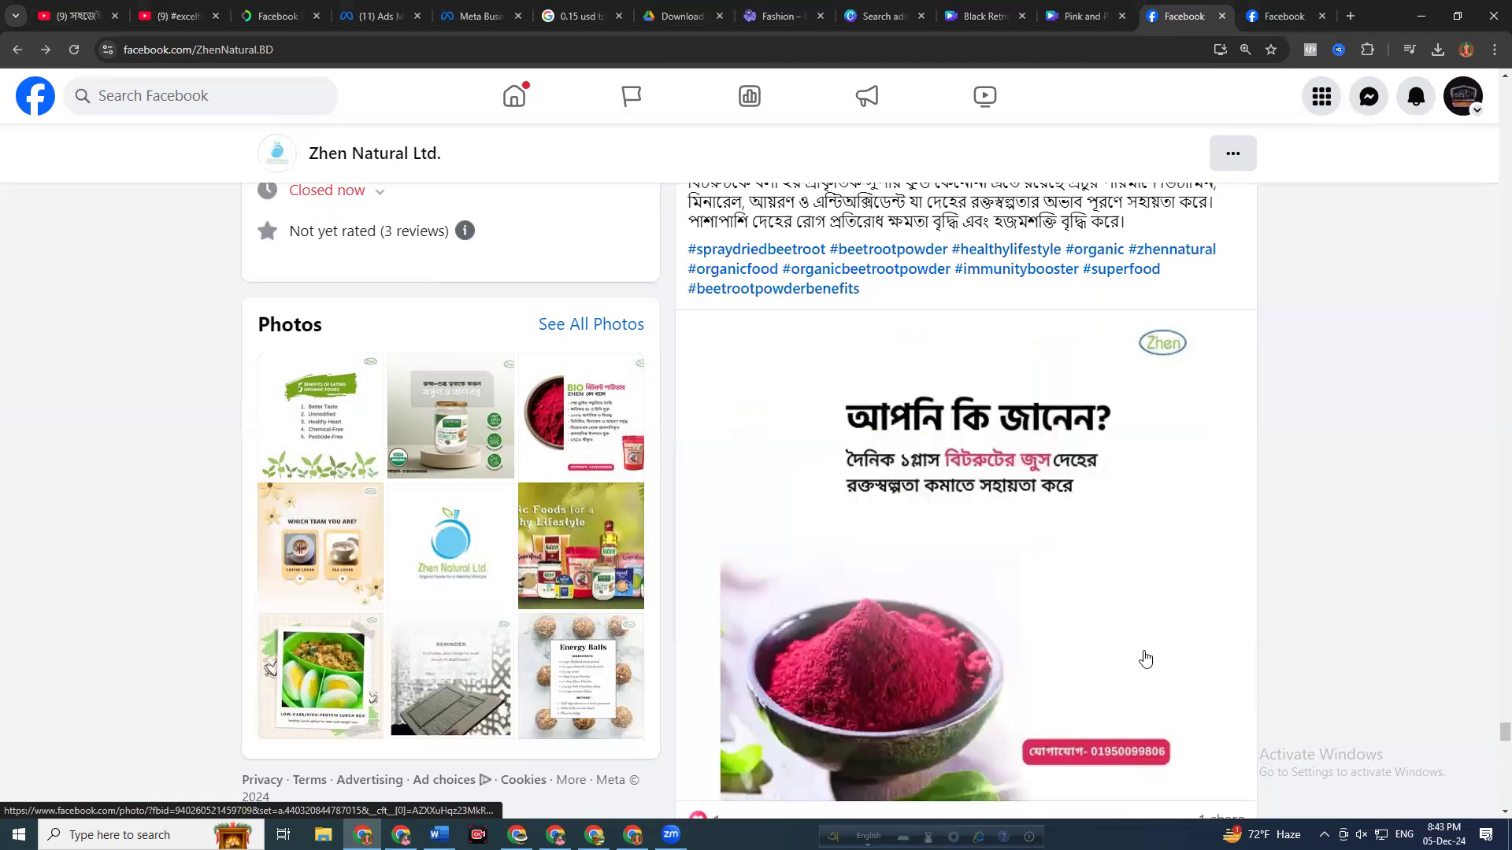
pyautogui.scroll(-8, 1157, 624)
pyautogui.scroll(-8, 1220, 610)
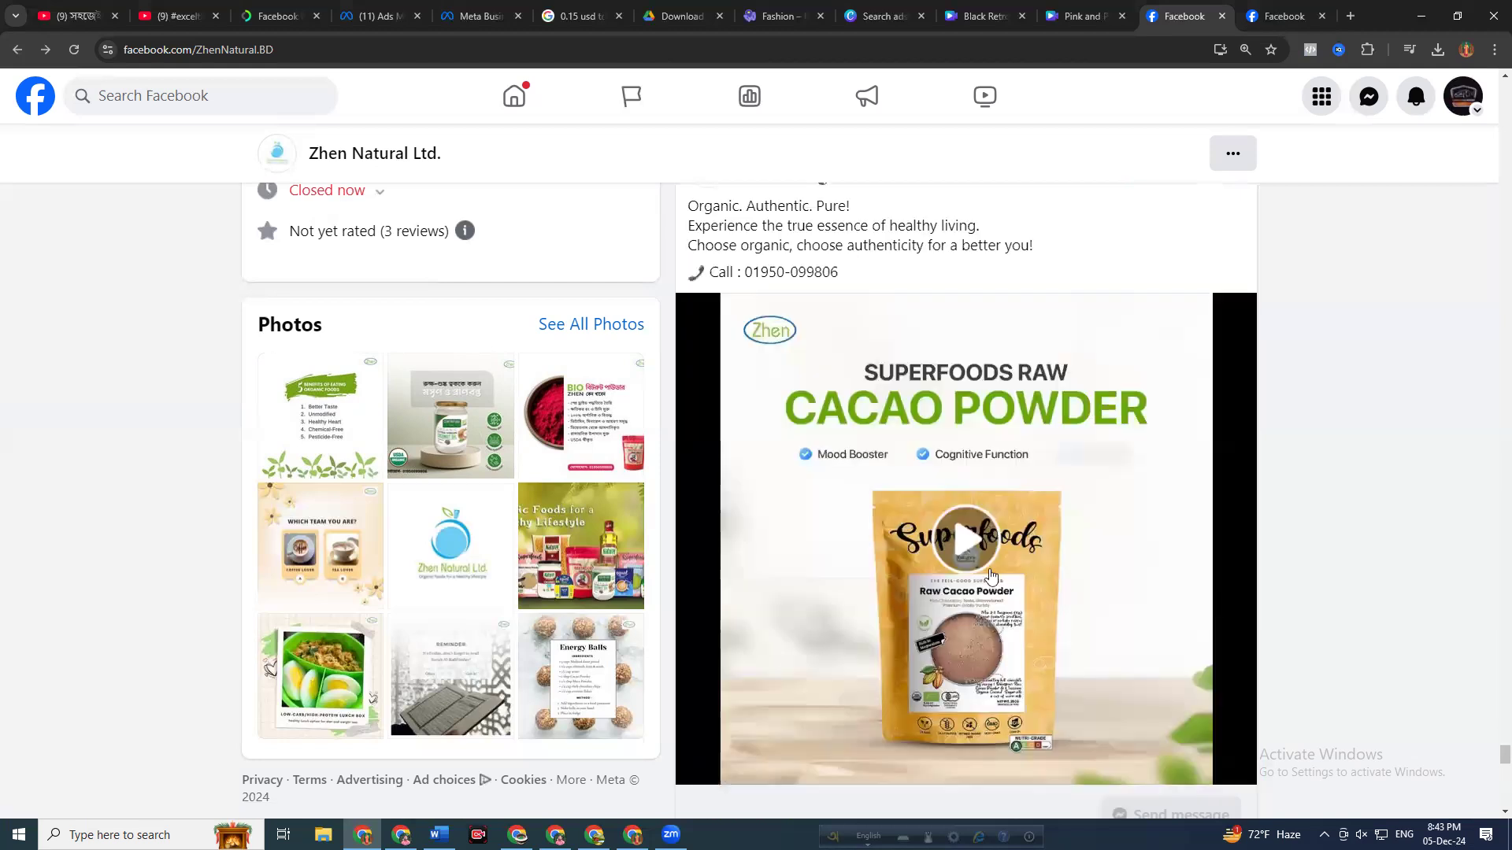
pyautogui.scroll(-8, 1102, 465)
pyautogui.scroll(-8, 1103, 14)
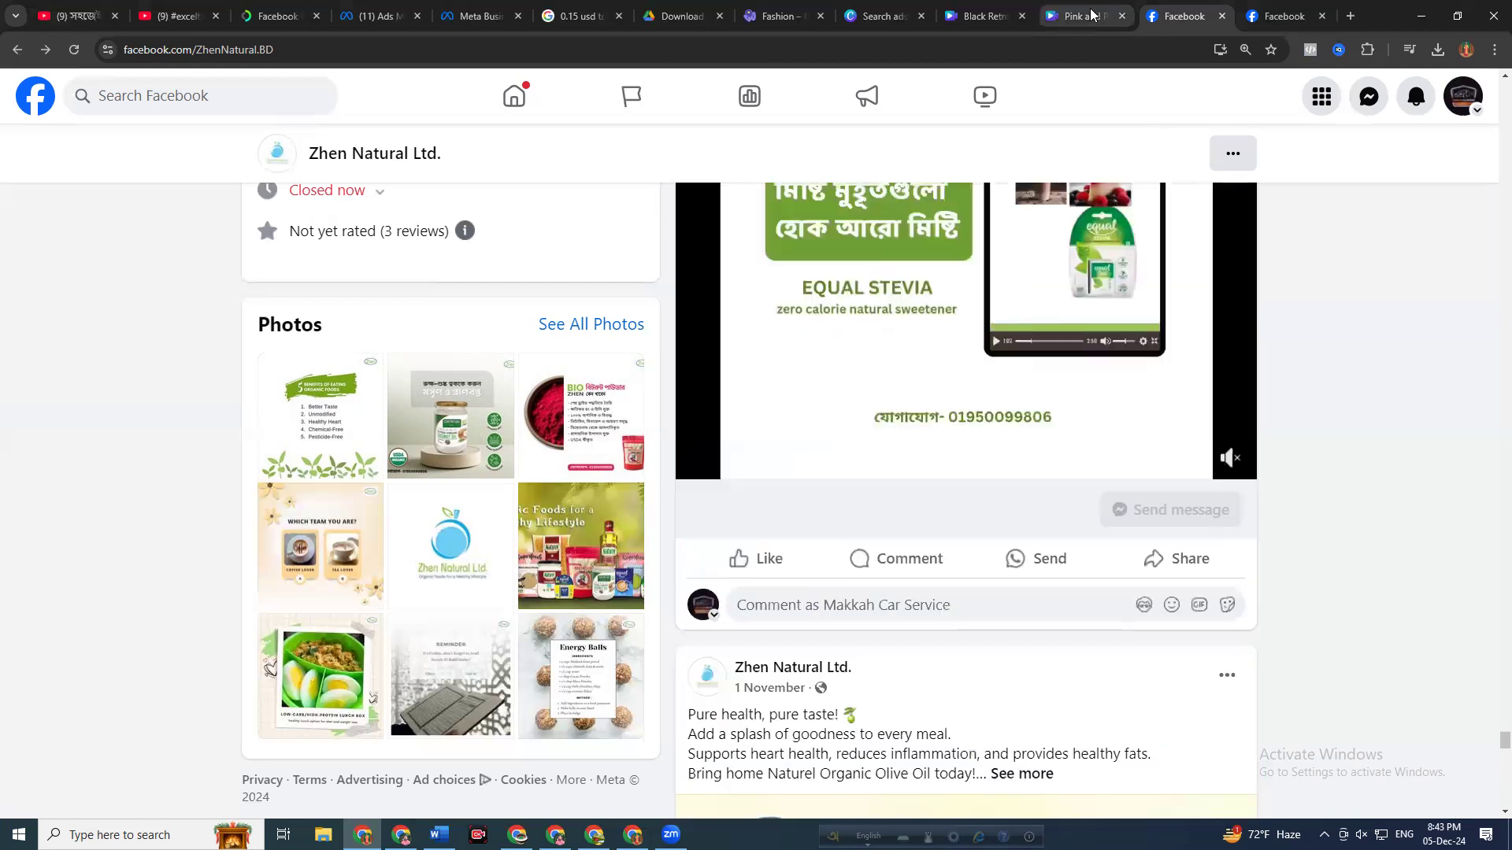
# Close the Pink and Purple Gradient Coming Soon design and look through Canva's template results for "ads design for coconut oil"
pyautogui.click(1075, 15)
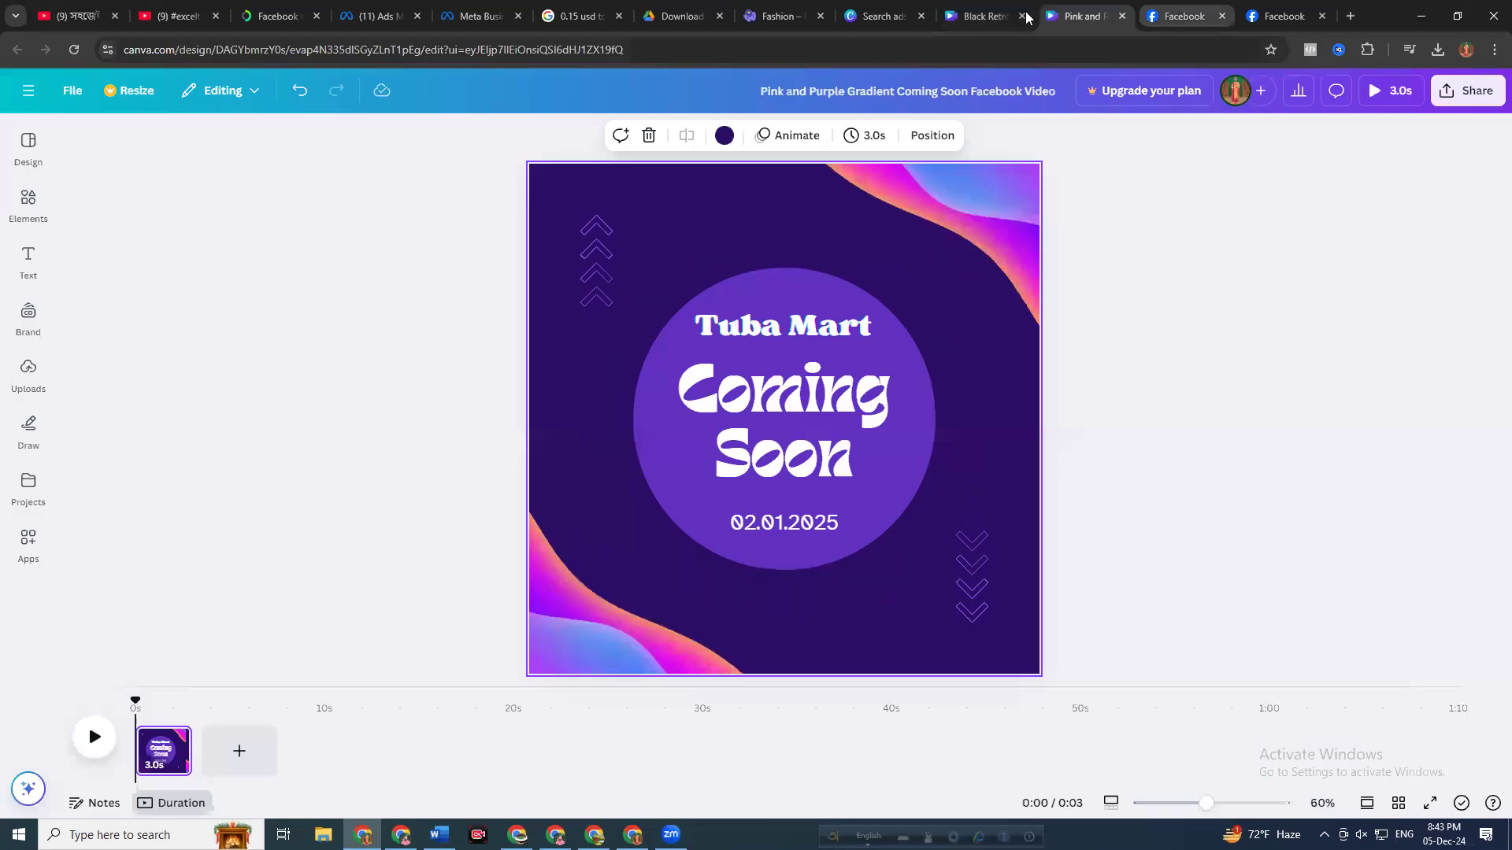
pyautogui.click(1122, 15)
pyautogui.click(884, 16)
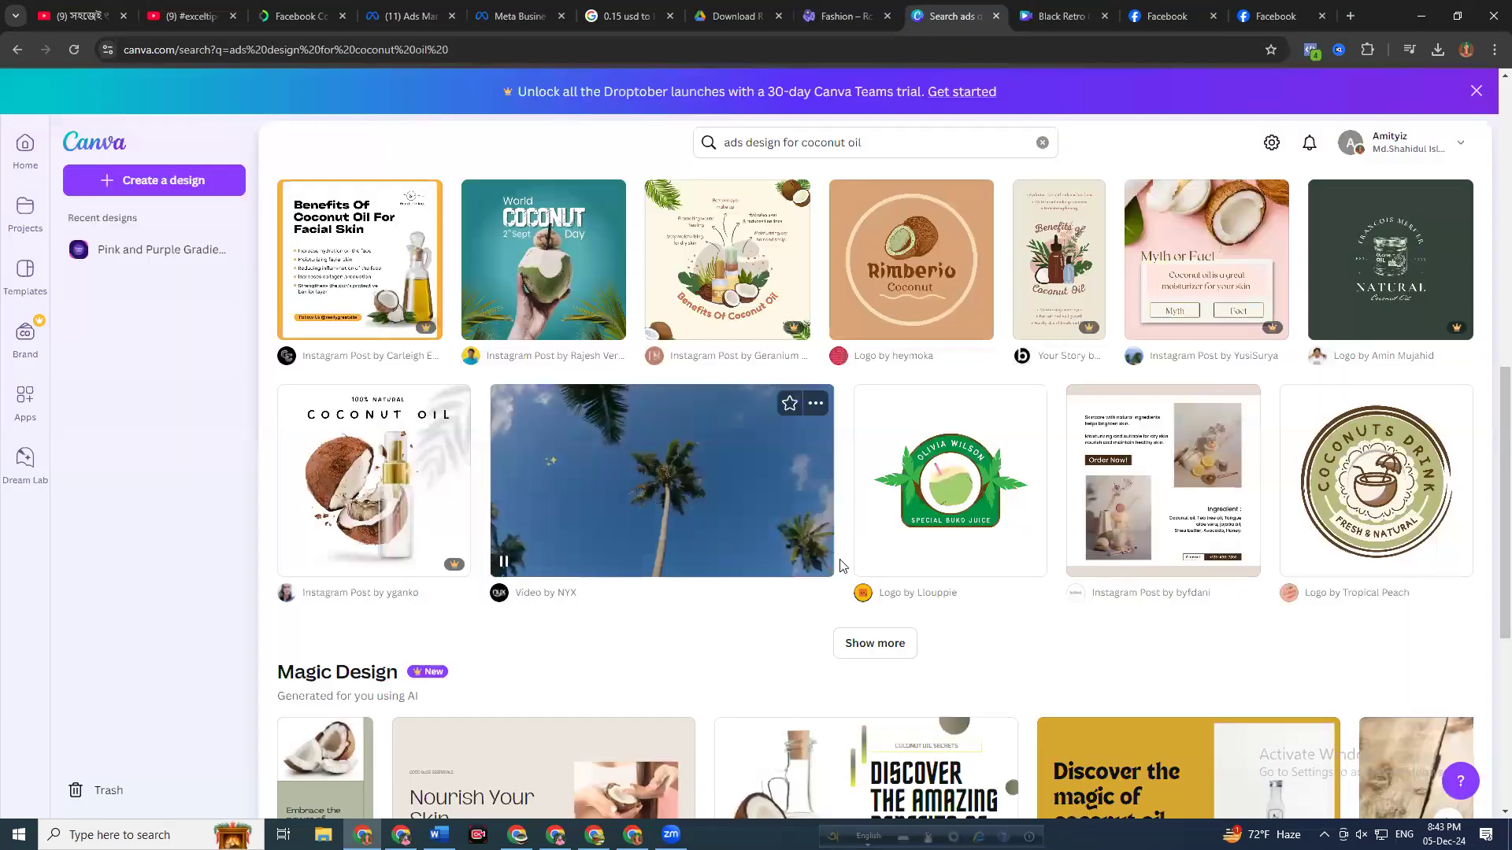
pyautogui.scroll(-5, 846, 569)
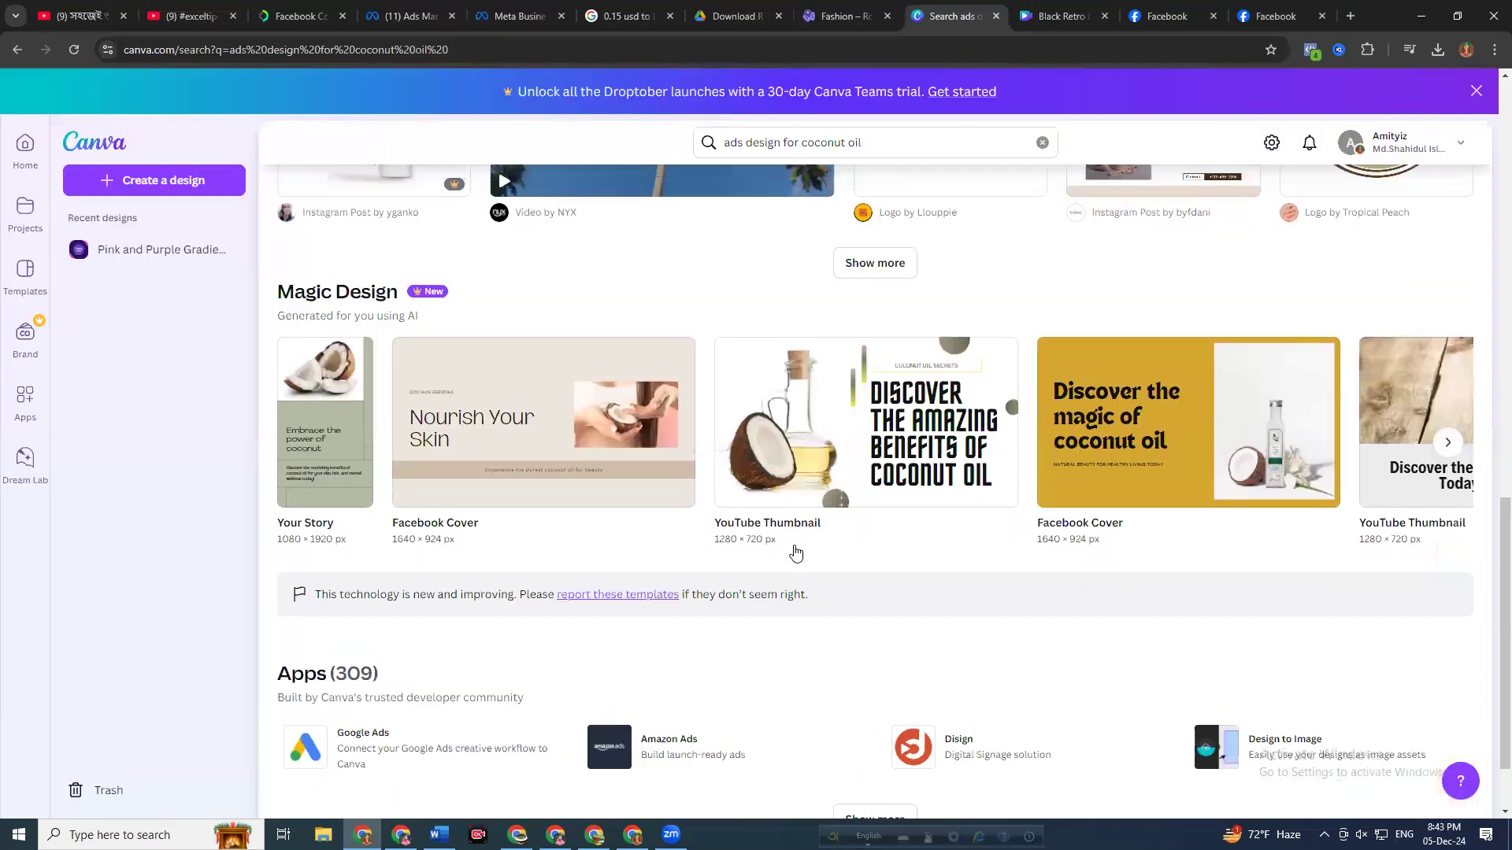
pyautogui.scroll(10, 822, 546)
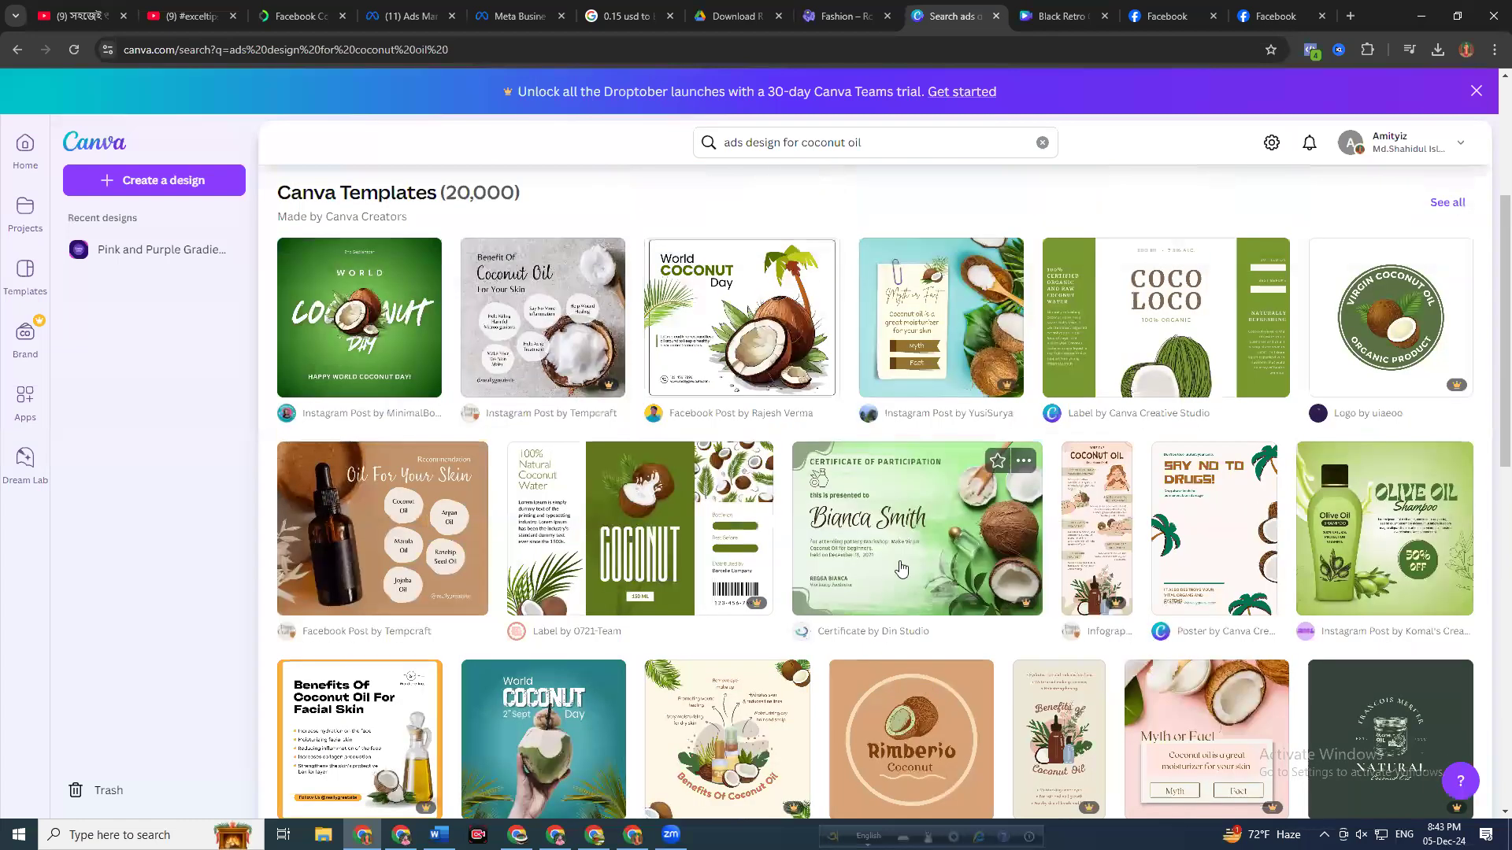
pyautogui.scroll(-1, 902, 568)
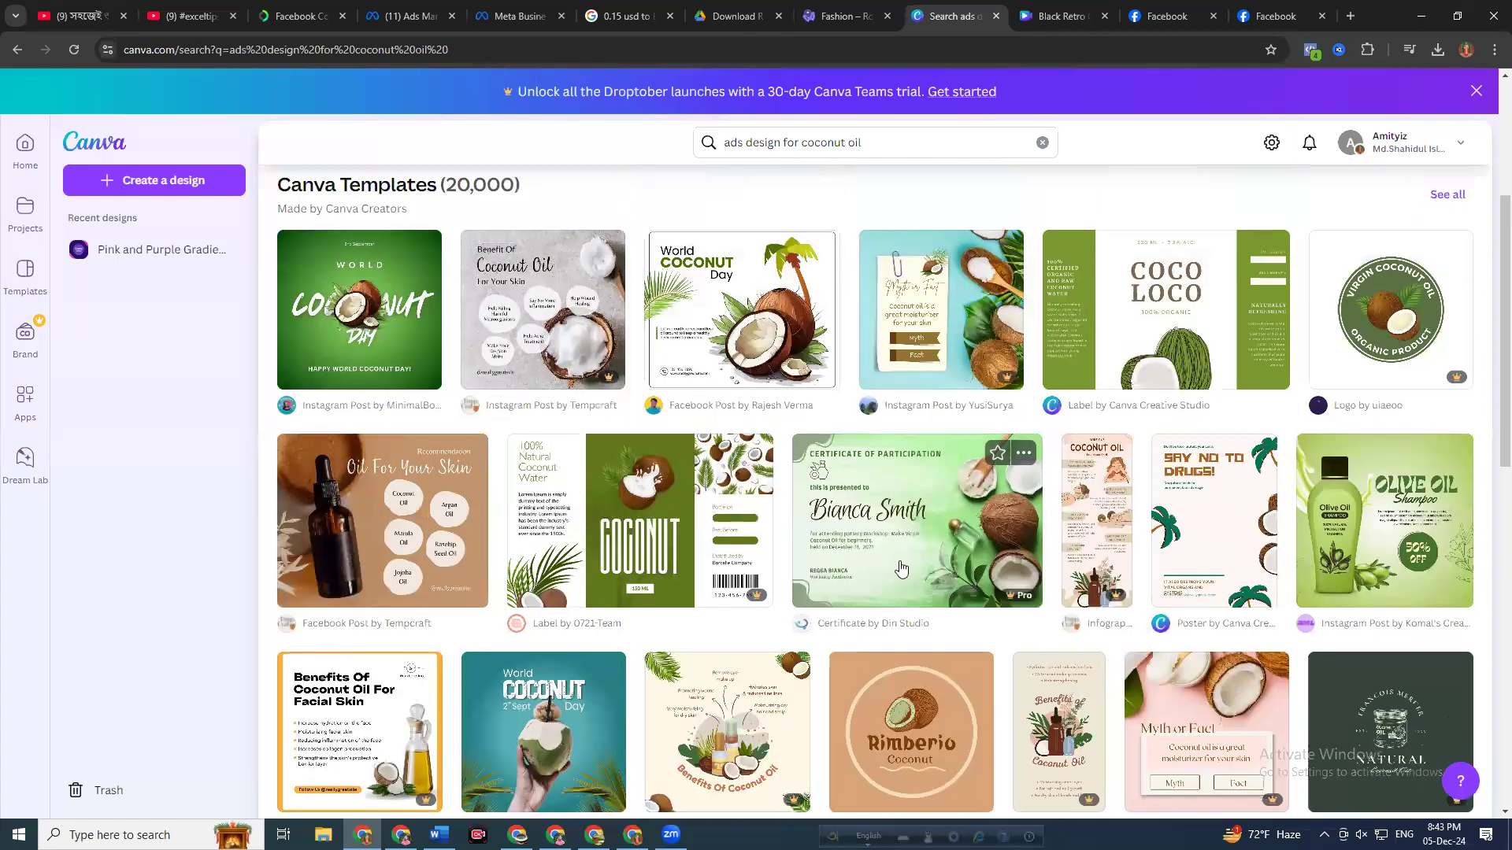
# Preview the World Coconut Day Facebook post and the Green and White Bold World Coconut Day Instagram Post, and browse the latter's similar templates
pyautogui.click(740, 341)
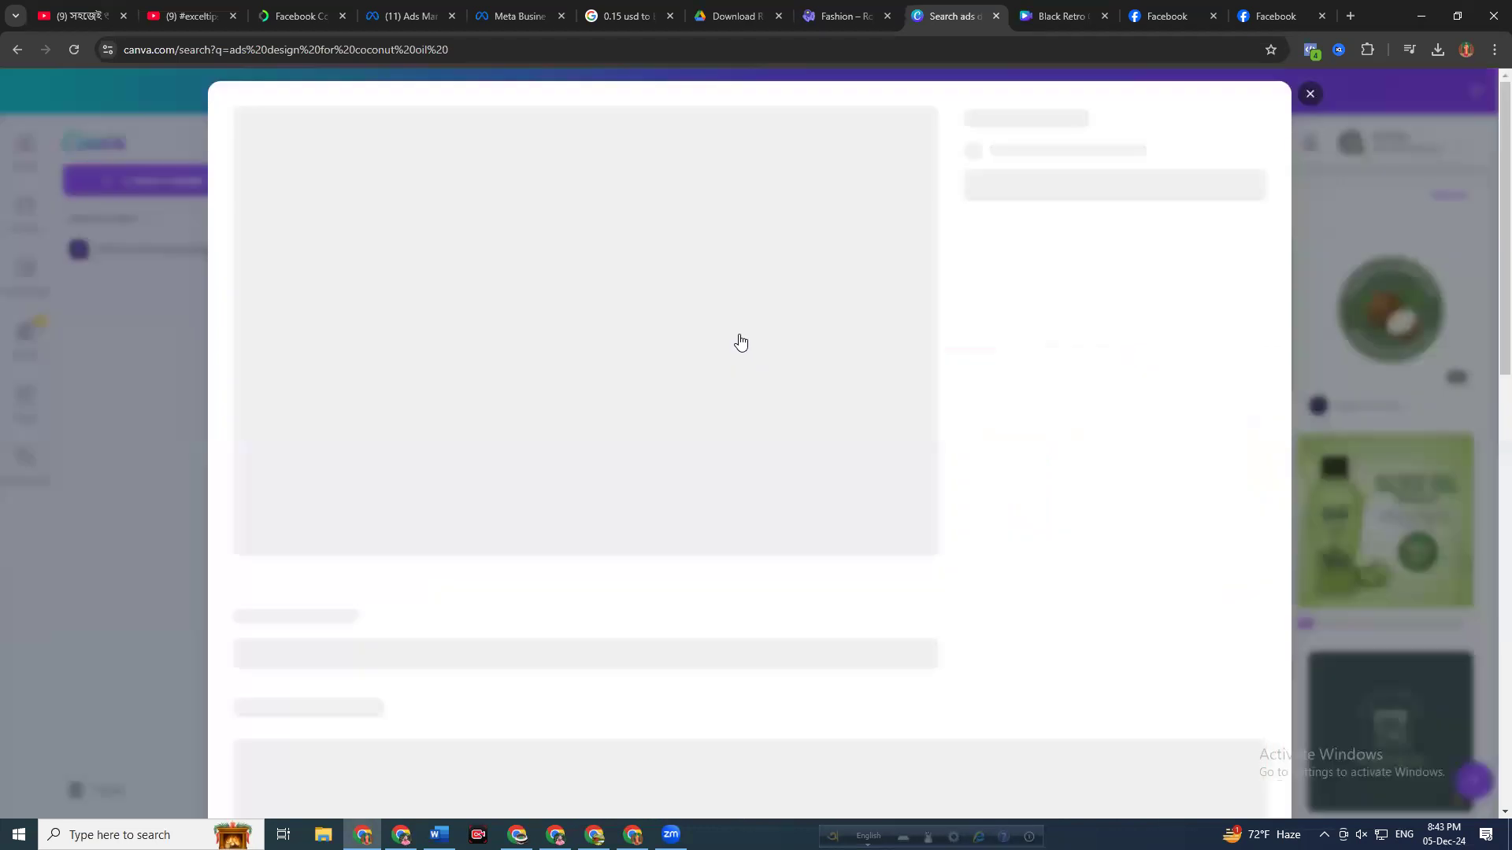
pyautogui.press('Escape')
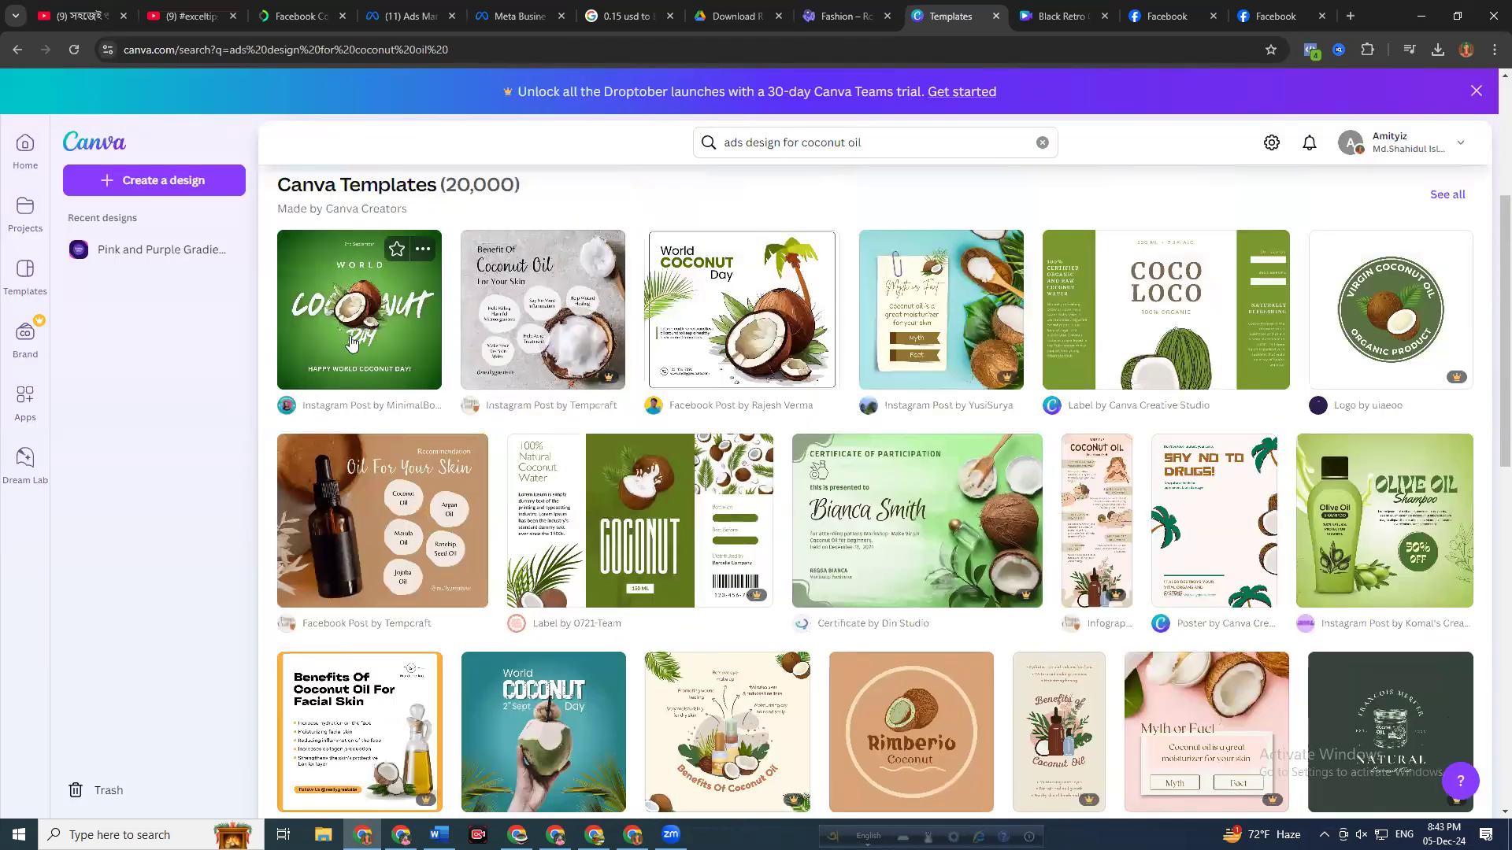
pyautogui.click(354, 337)
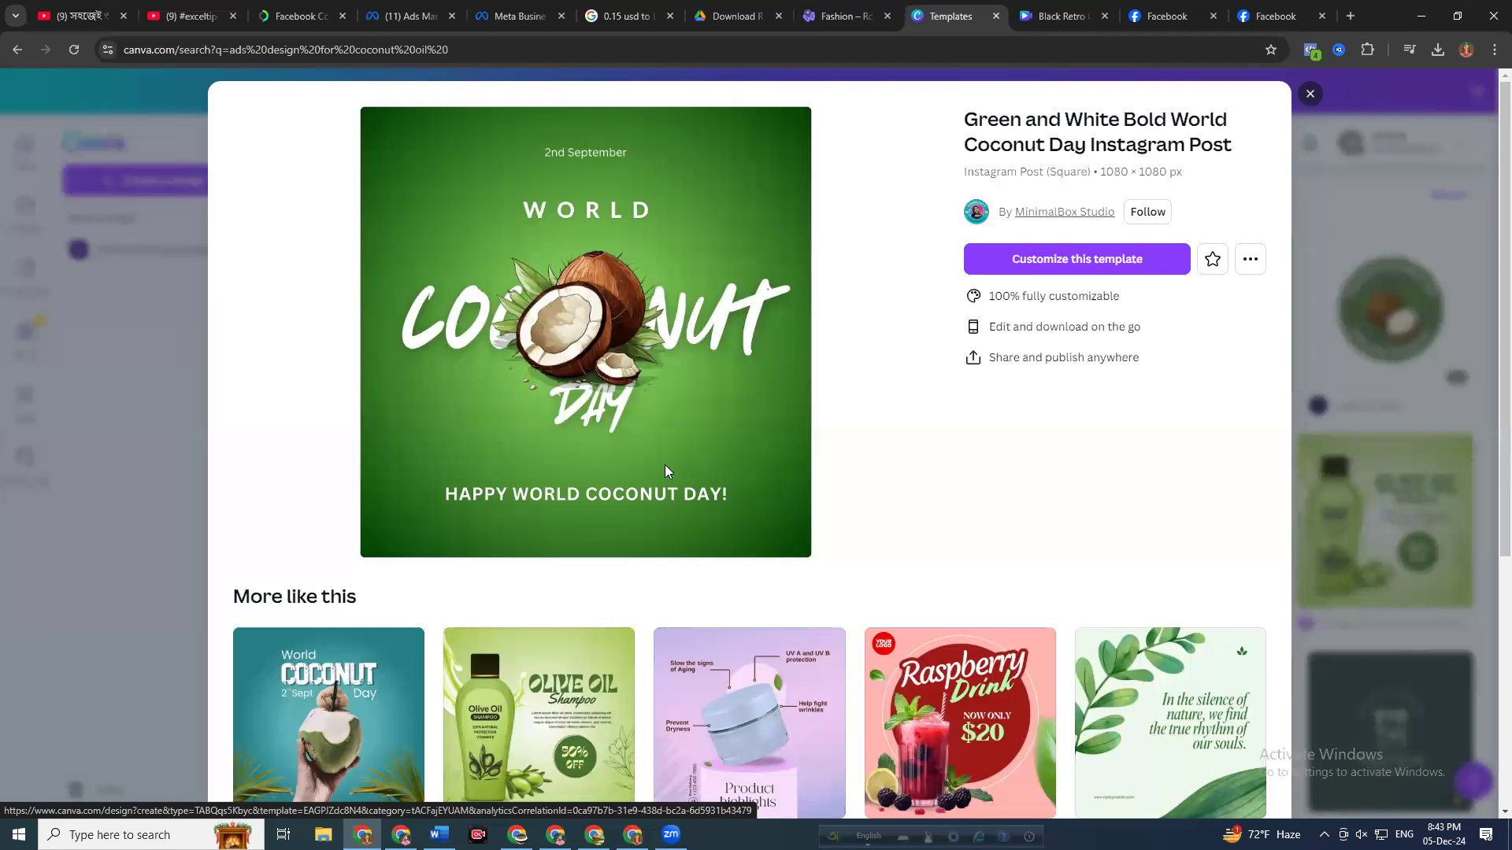
pyautogui.scroll(-2, 815, 578)
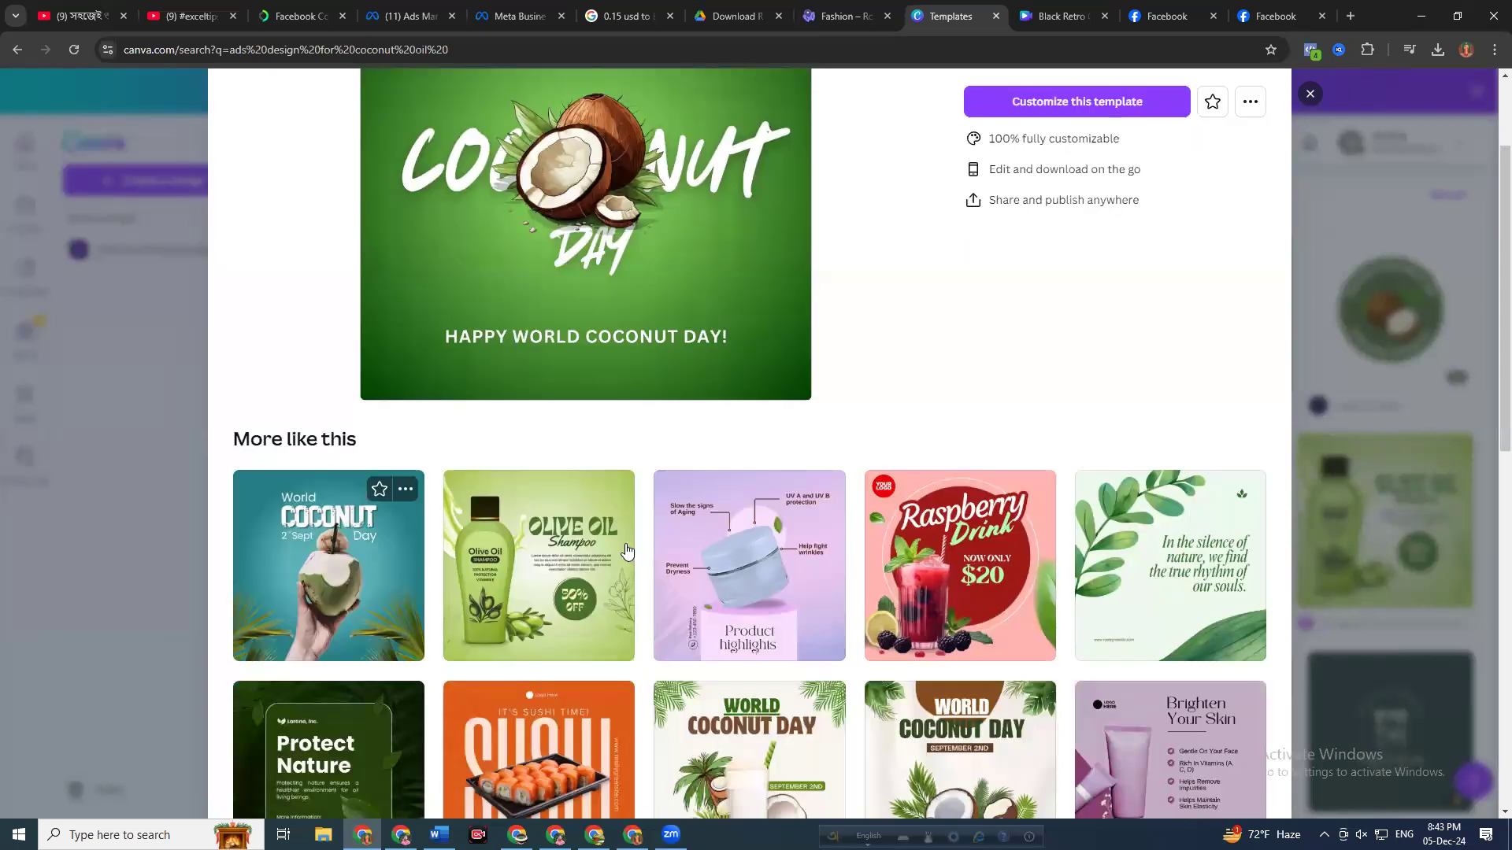
pyautogui.scroll(-2, 881, 399)
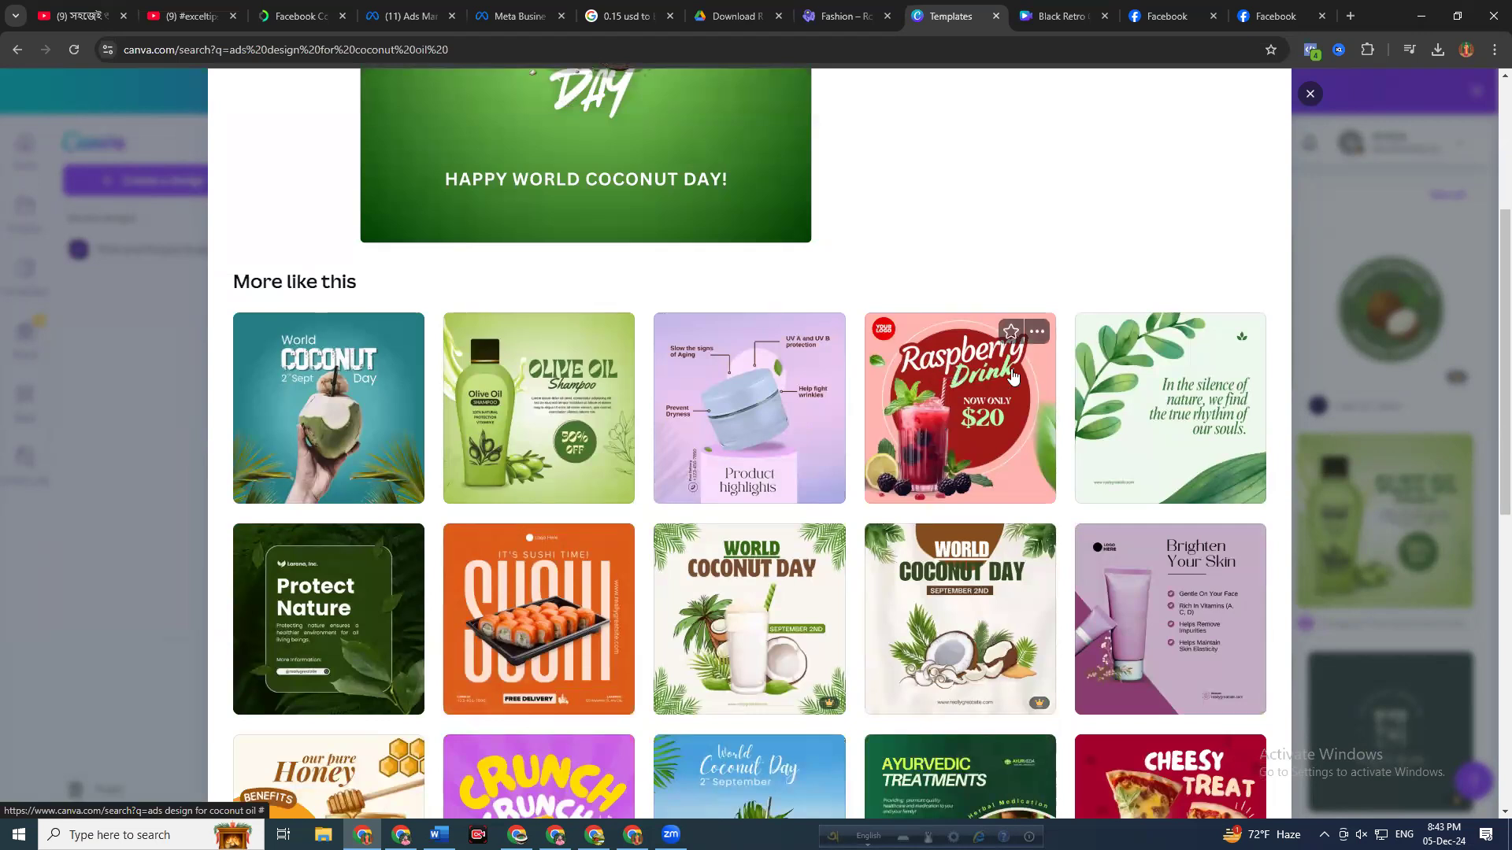
pyautogui.scroll(-1, 1032, 469)
pyautogui.scroll(-3, 1224, 378)
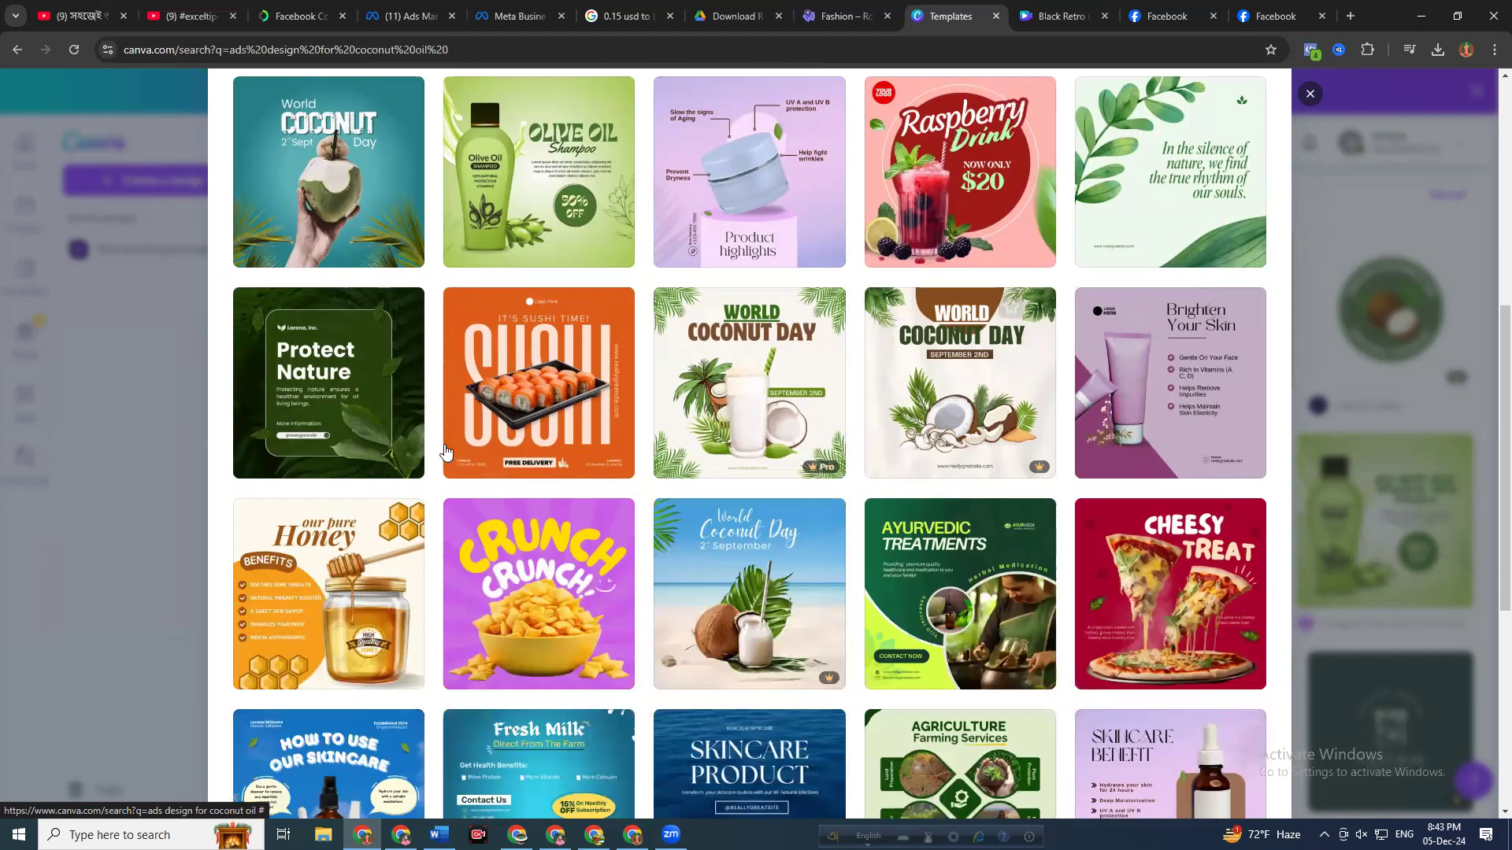
pyautogui.scroll(-2, 718, 484)
pyautogui.scroll(-1, 696, 534)
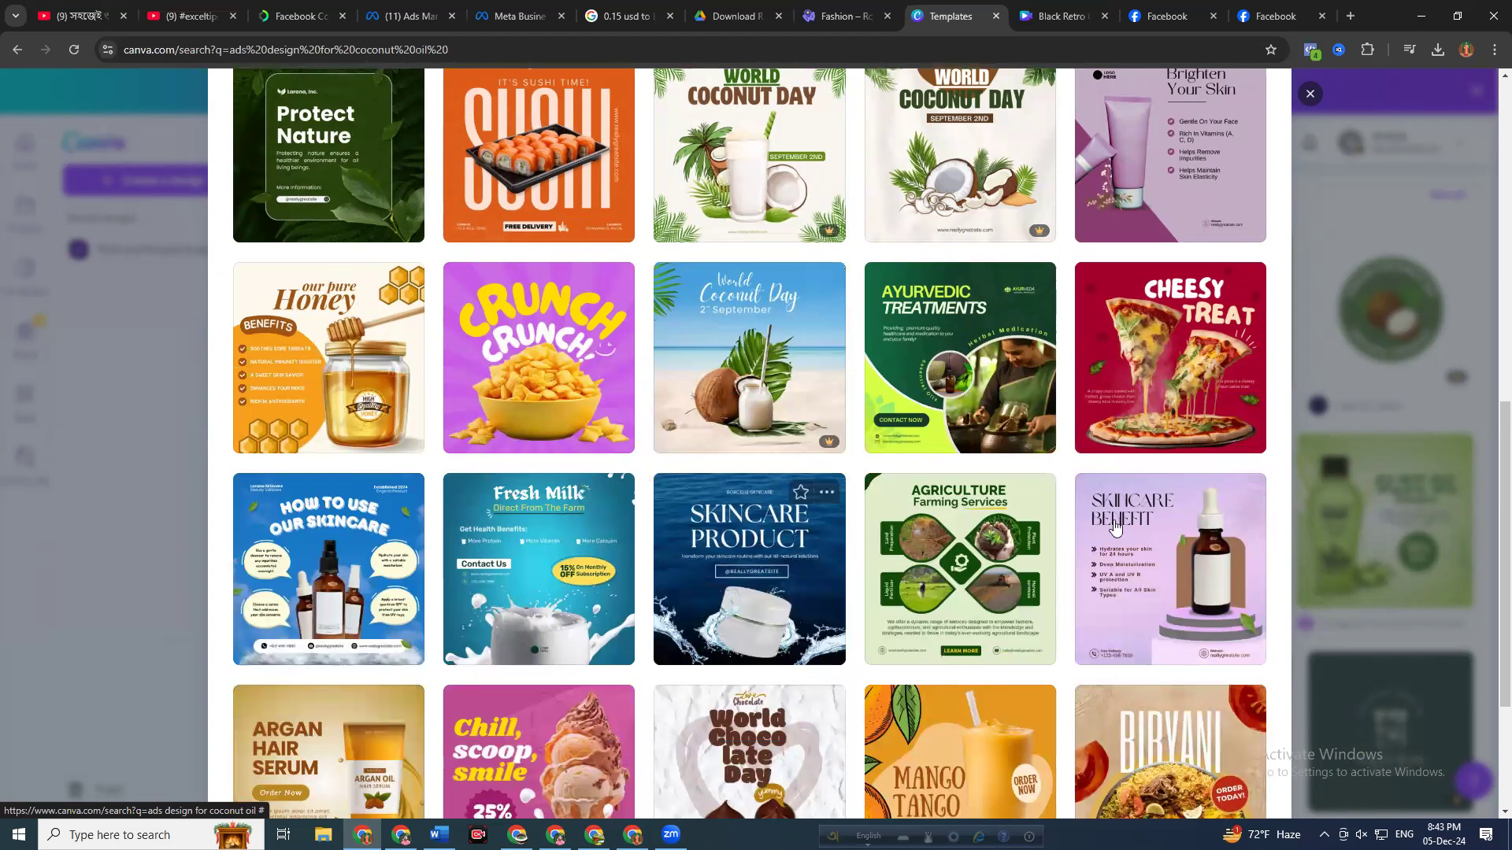
# Preview the Purple and Brown Minimalist Skincare Product Benefit Instagram Post among the similar templates and open it for customizing
pyautogui.click(1217, 597)
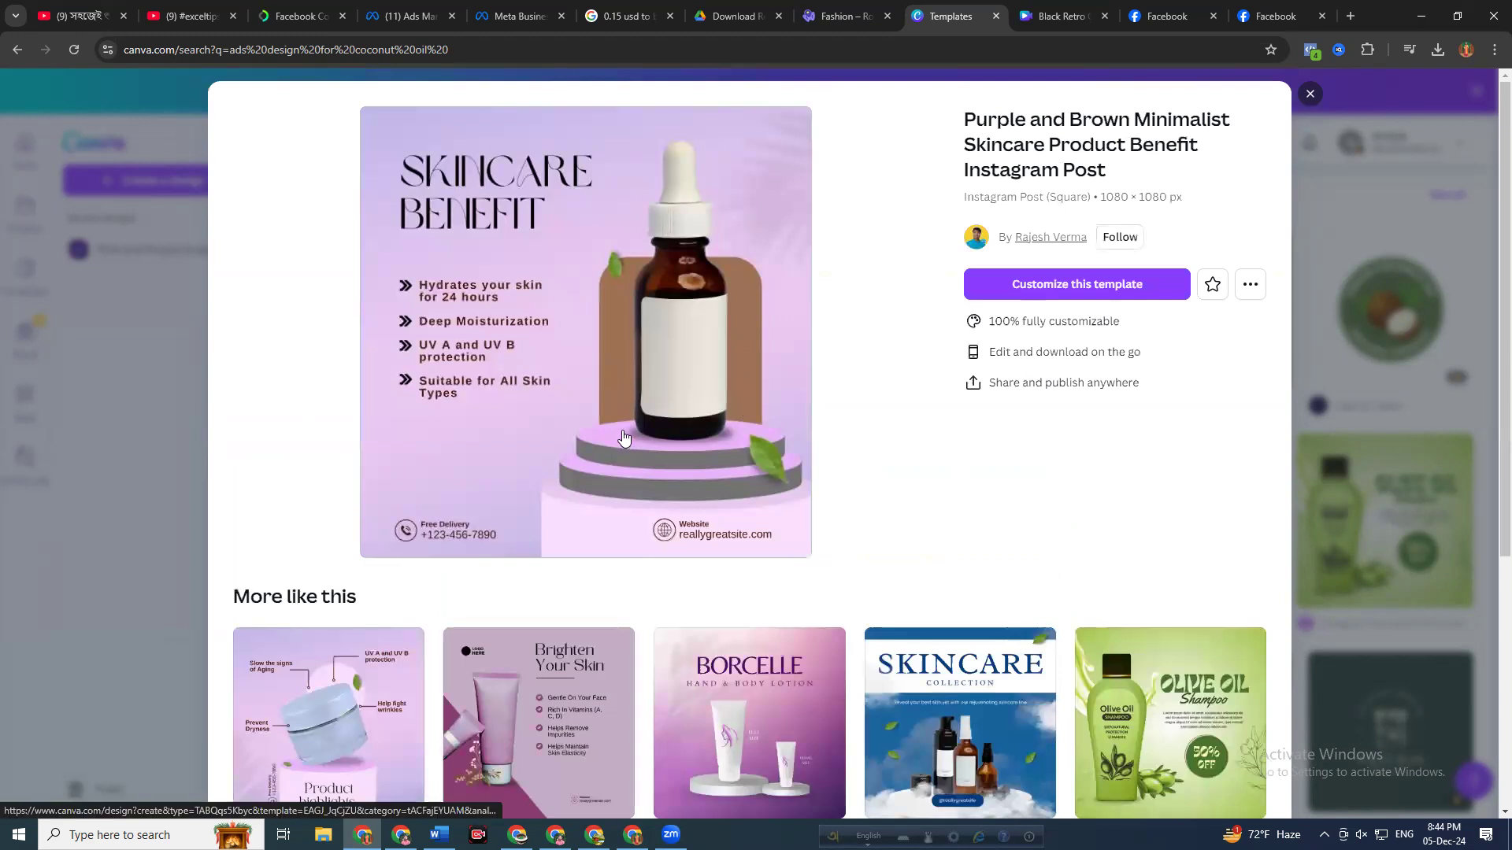
pyautogui.scroll(-2, 450, 580)
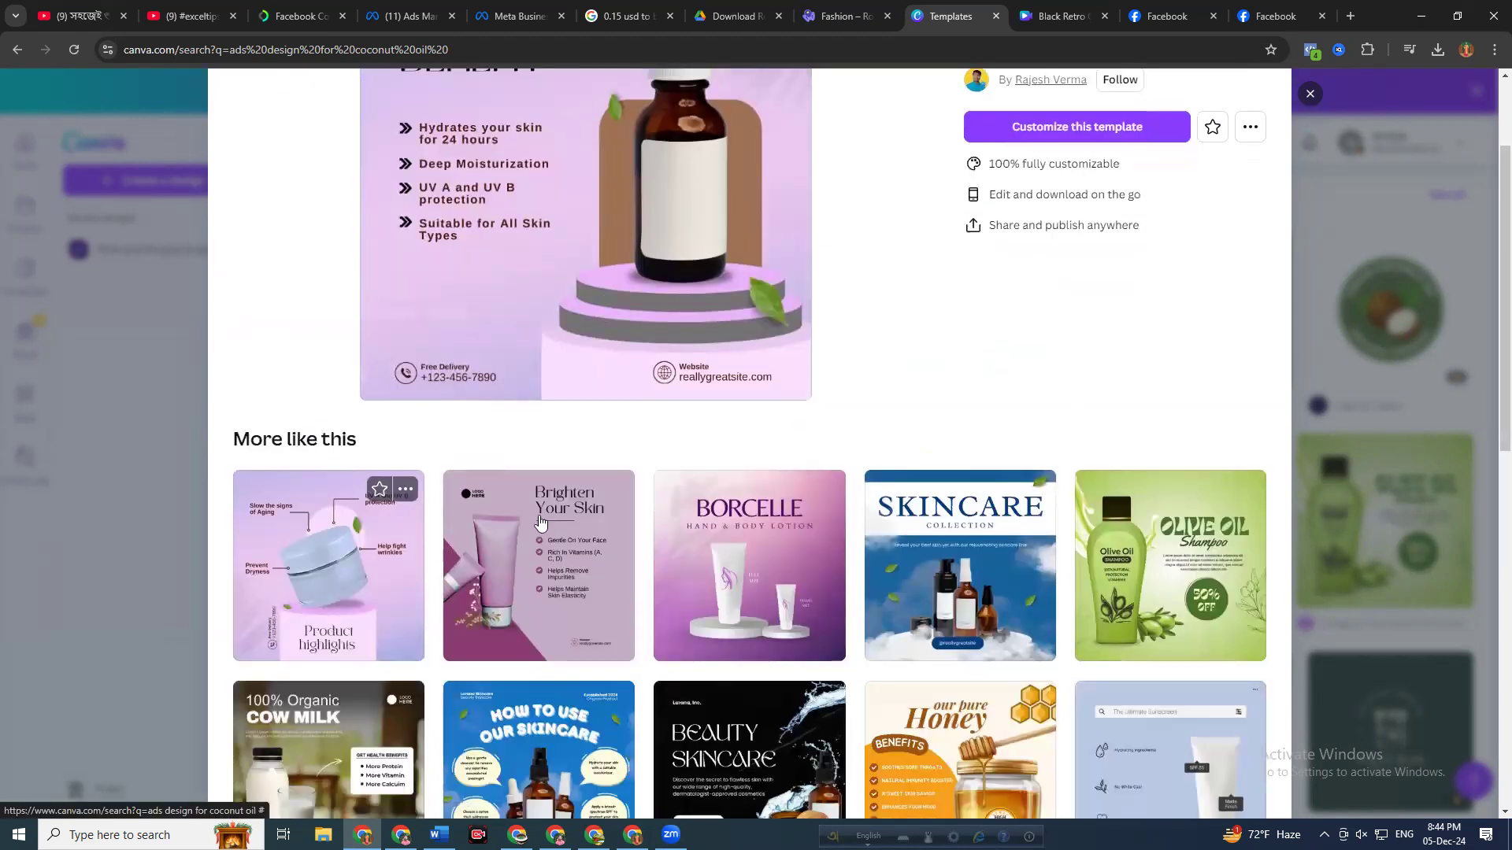
pyautogui.scroll(2, 1044, 196)
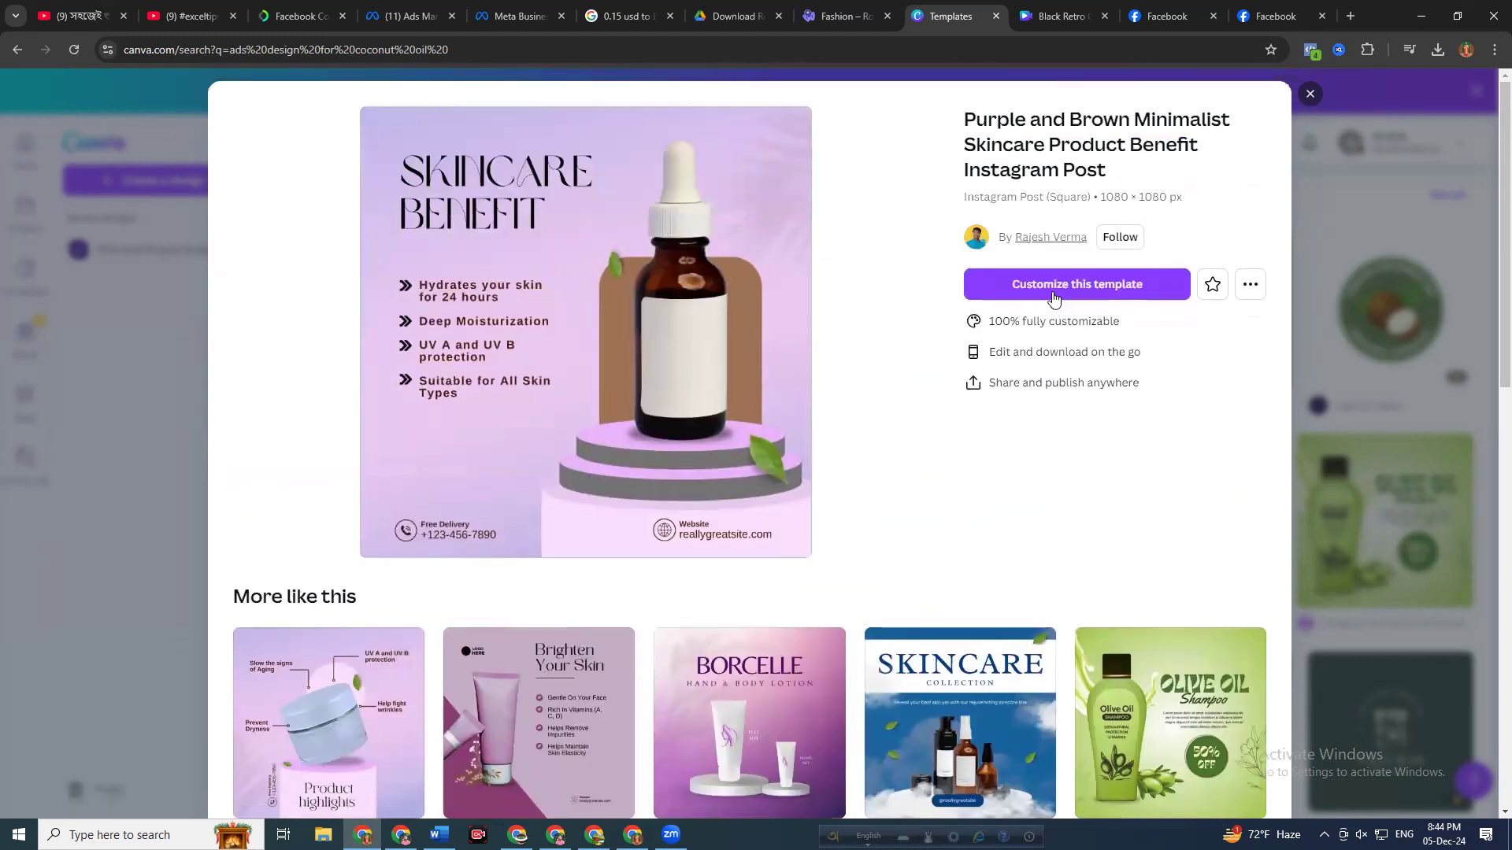
pyautogui.click(1043, 294)
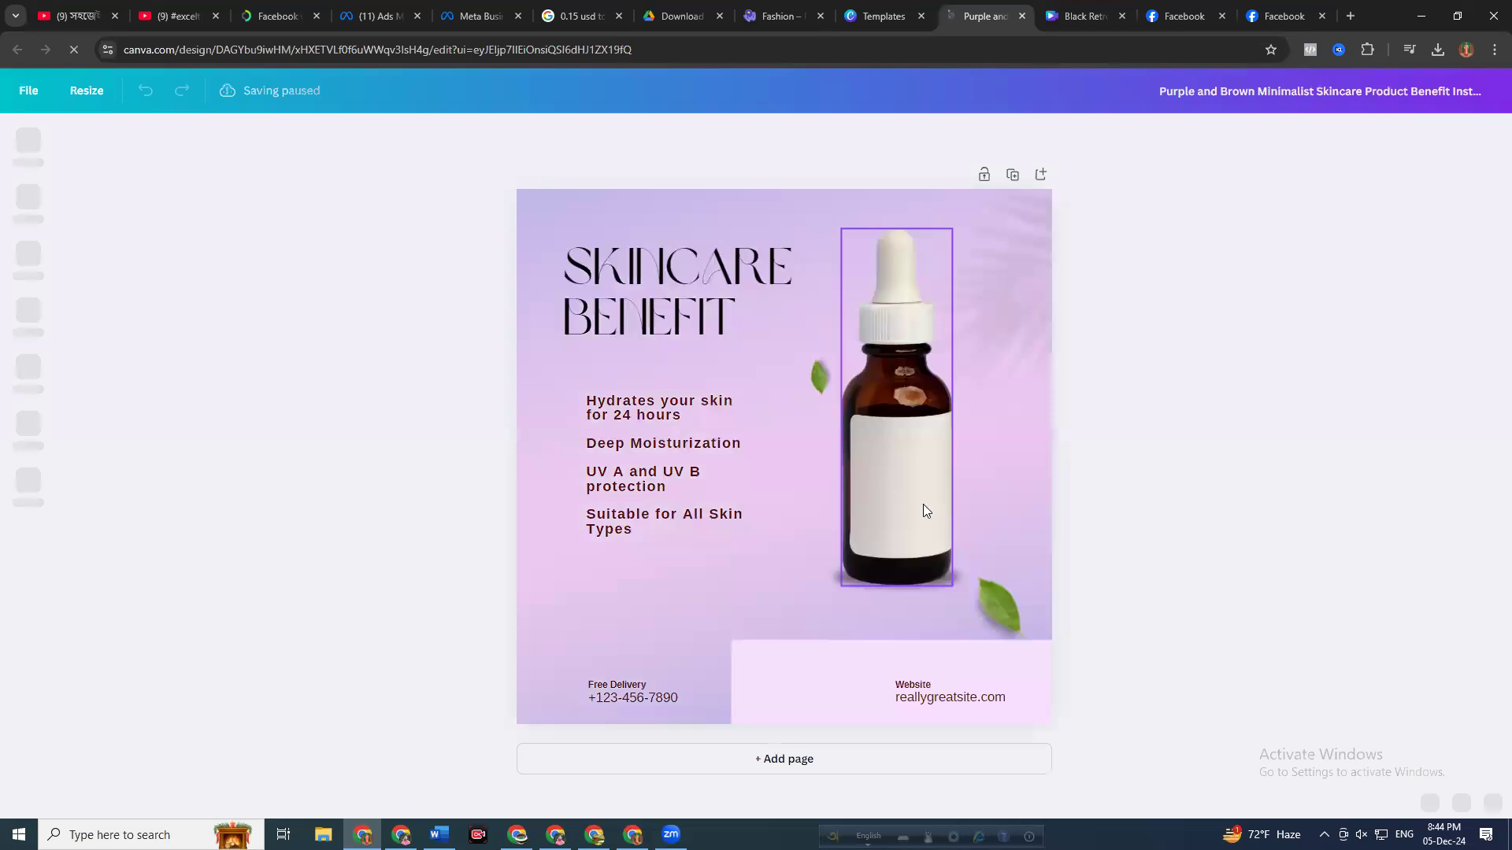
# Delete the dropper bottle image and reposition the oval shadows, one above the brown panel and the wider one on the podium's top
pyautogui.click(915, 512)
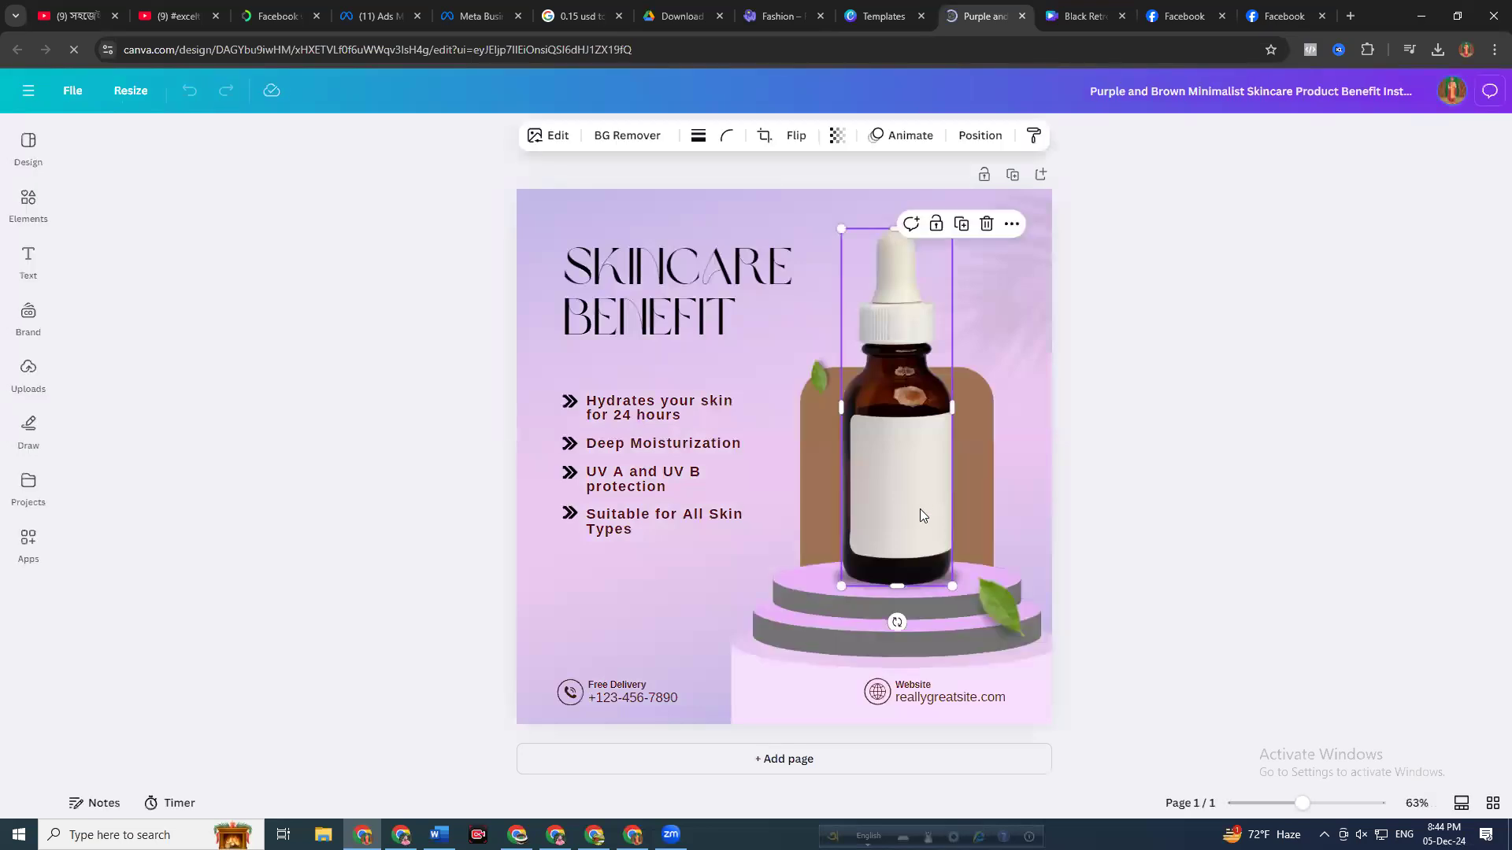
pyautogui.press('Delete')
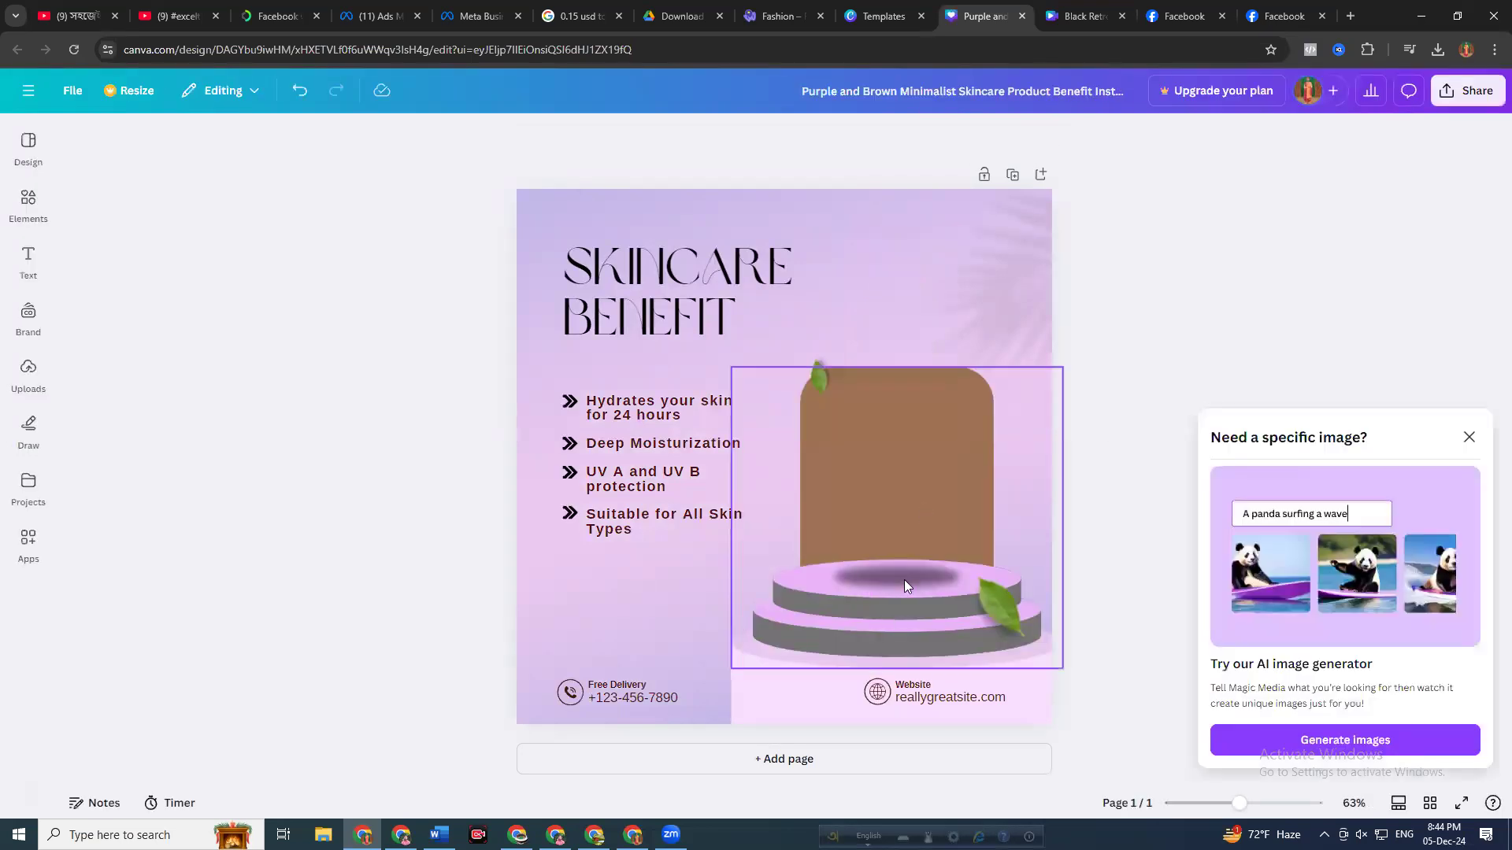
pyautogui.click(958, 593)
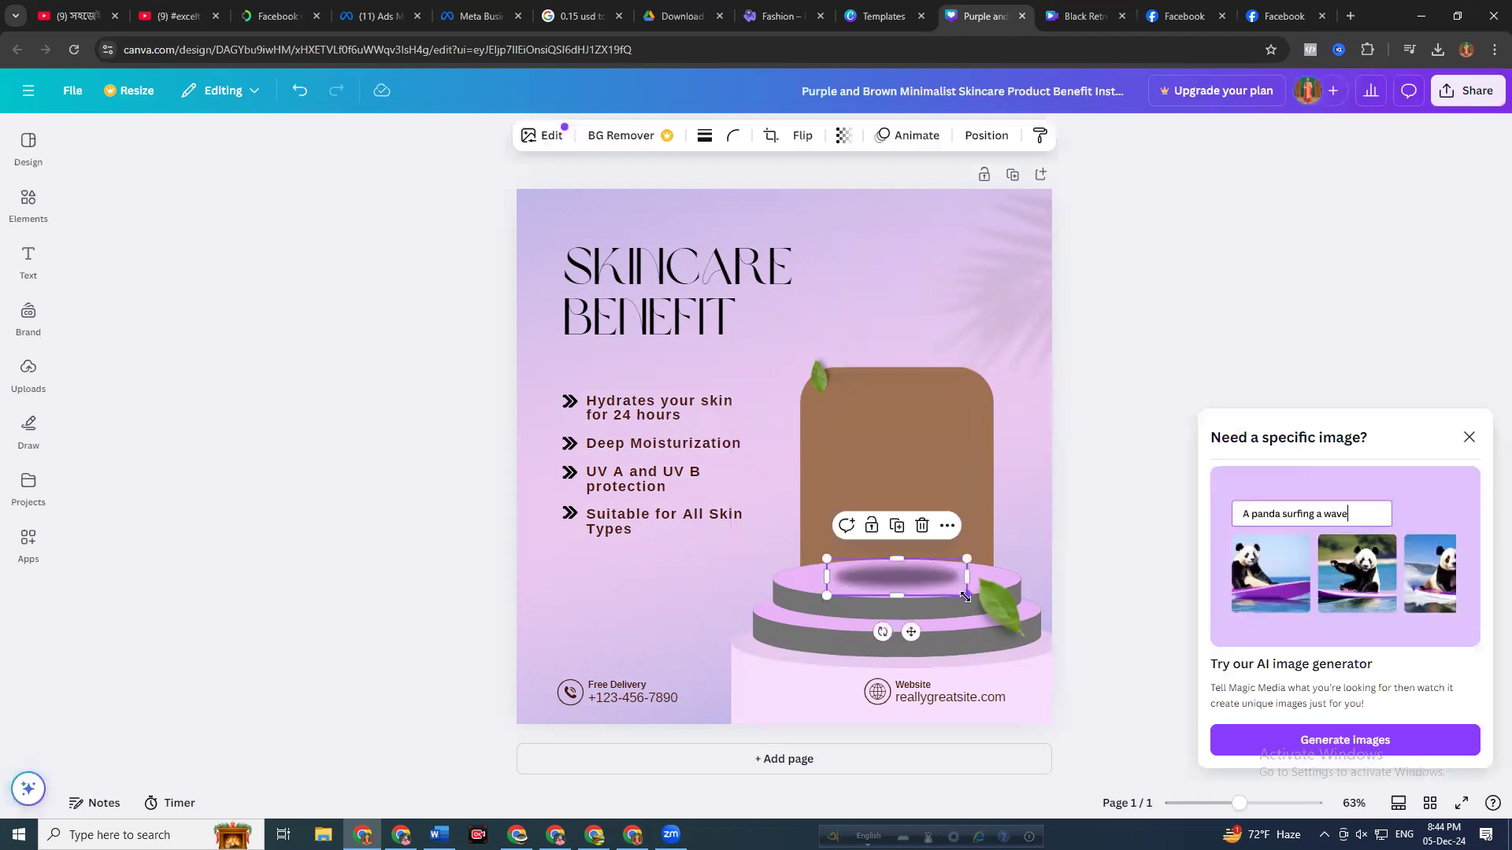
pyautogui.moveTo(998, 593); pyautogui.dragTo(1047, 606)
pyautogui.moveTo(910, 577); pyautogui.dragTo(891, 611)
pyautogui.moveTo(927, 561); pyautogui.dragTo(880, 306)
pyautogui.click(857, 607)
pyautogui.moveTo(856, 610); pyautogui.dragTo(875, 569)
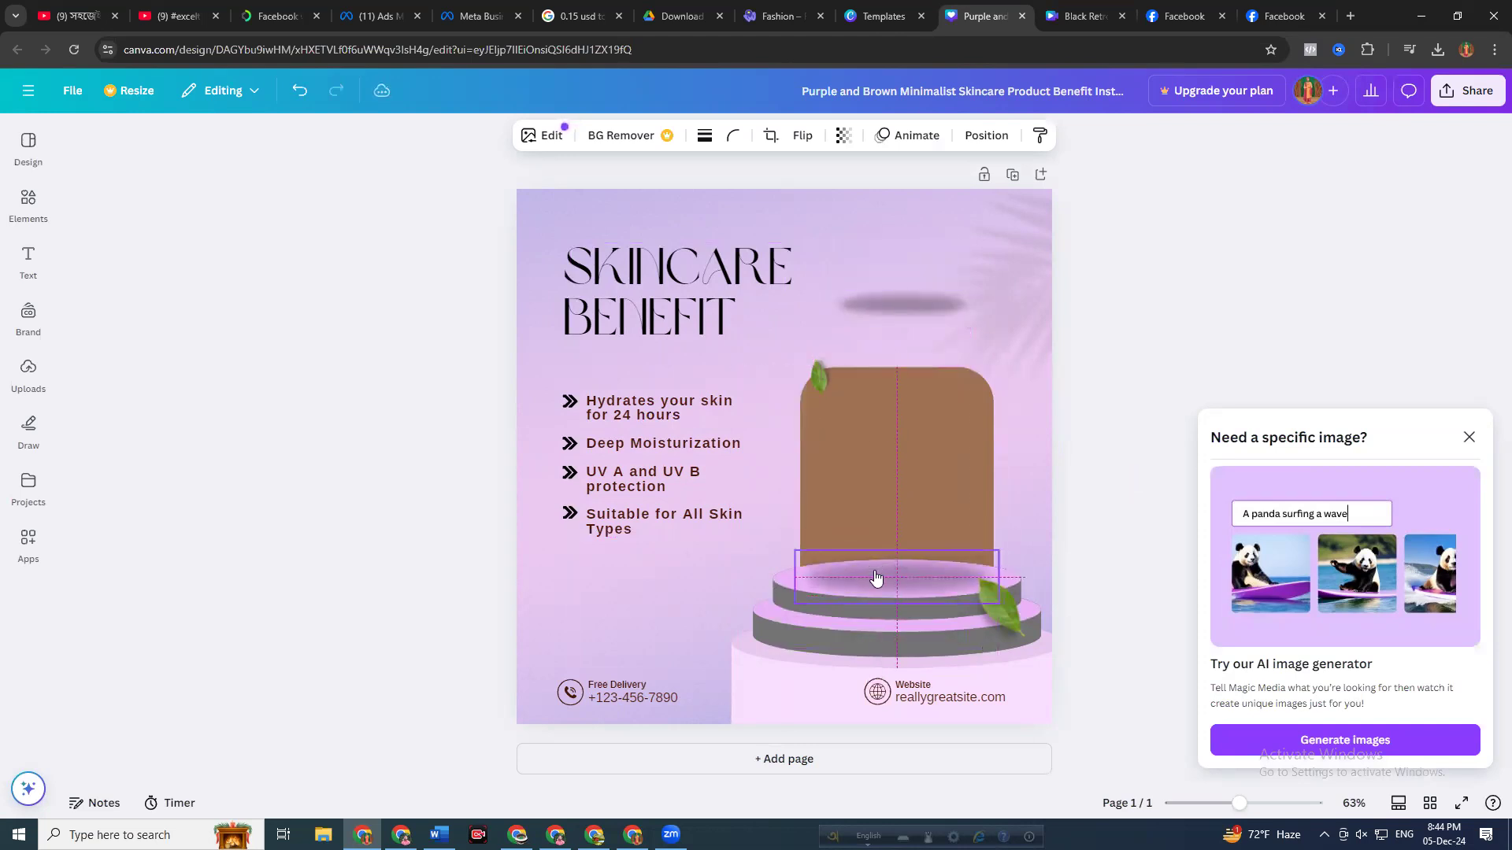
pyautogui.click(1185, 291)
# Switch to the Zhen Natural Facebook photo and go through the newer photos to the organic extra virgin coconut oil post
pyautogui.click(1287, 11)
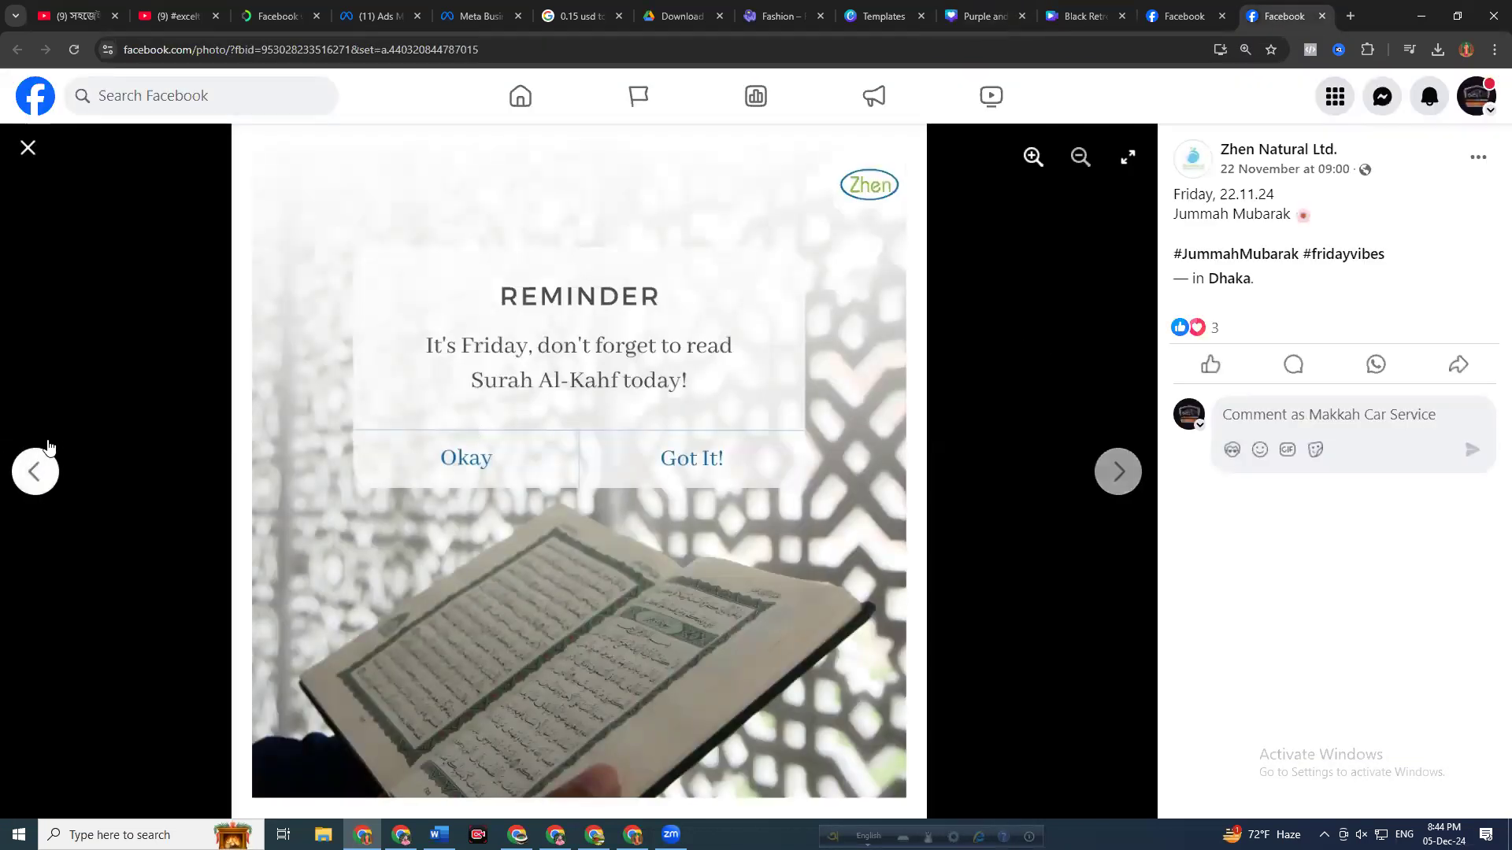
pyautogui.click(39, 470)
pyautogui.click(39, 470)
# Search Google for "parachute coconut oil bottle png"
pyautogui.click(271, 48)
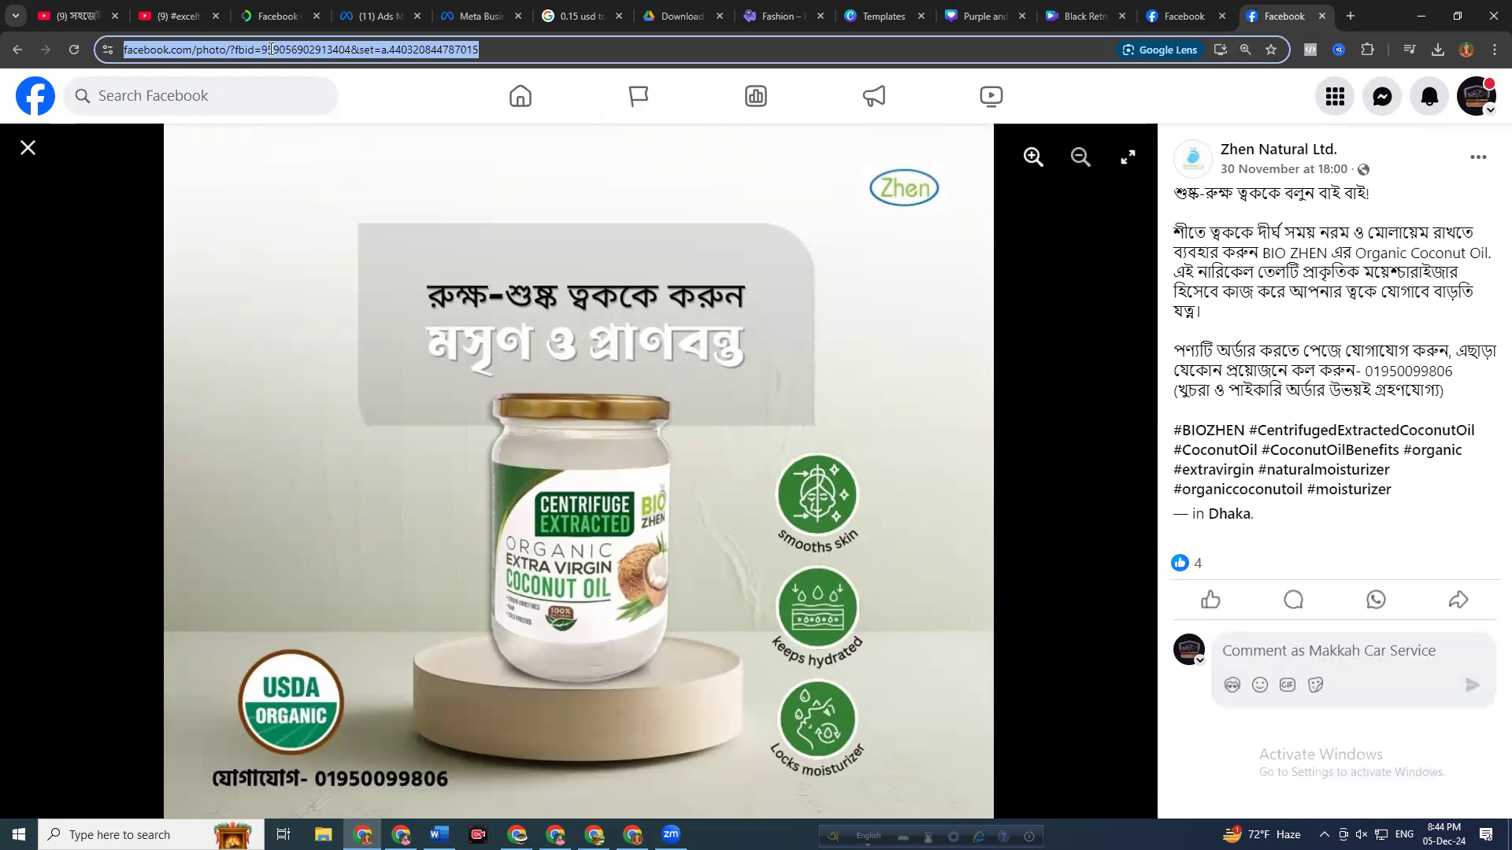
pyautogui.write('pa')
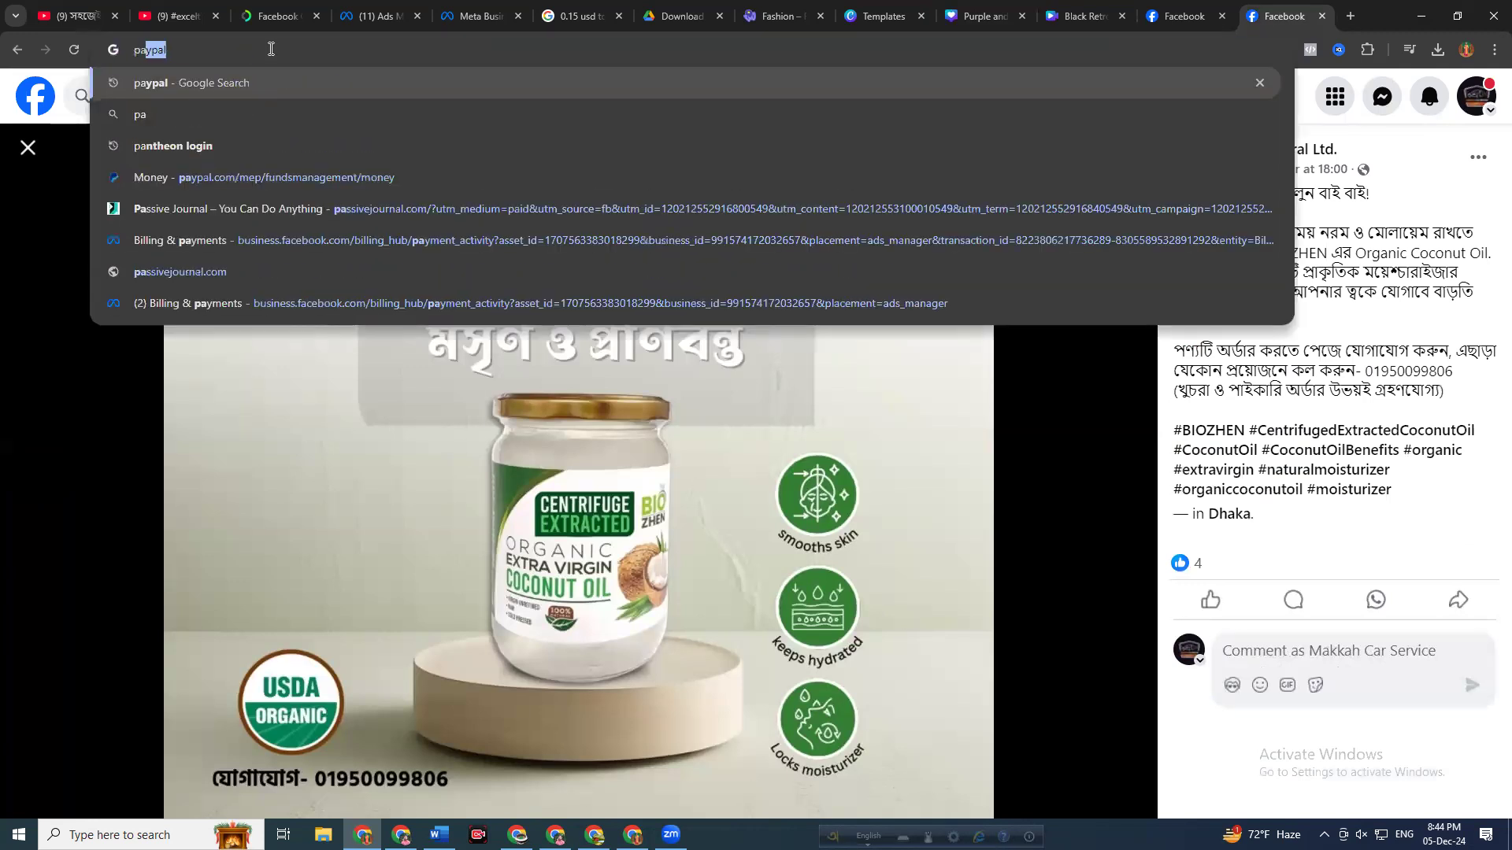
pyautogui.press('BackSpace')
pyautogui.press('BackSpace')
pyautogui.write('ng ')
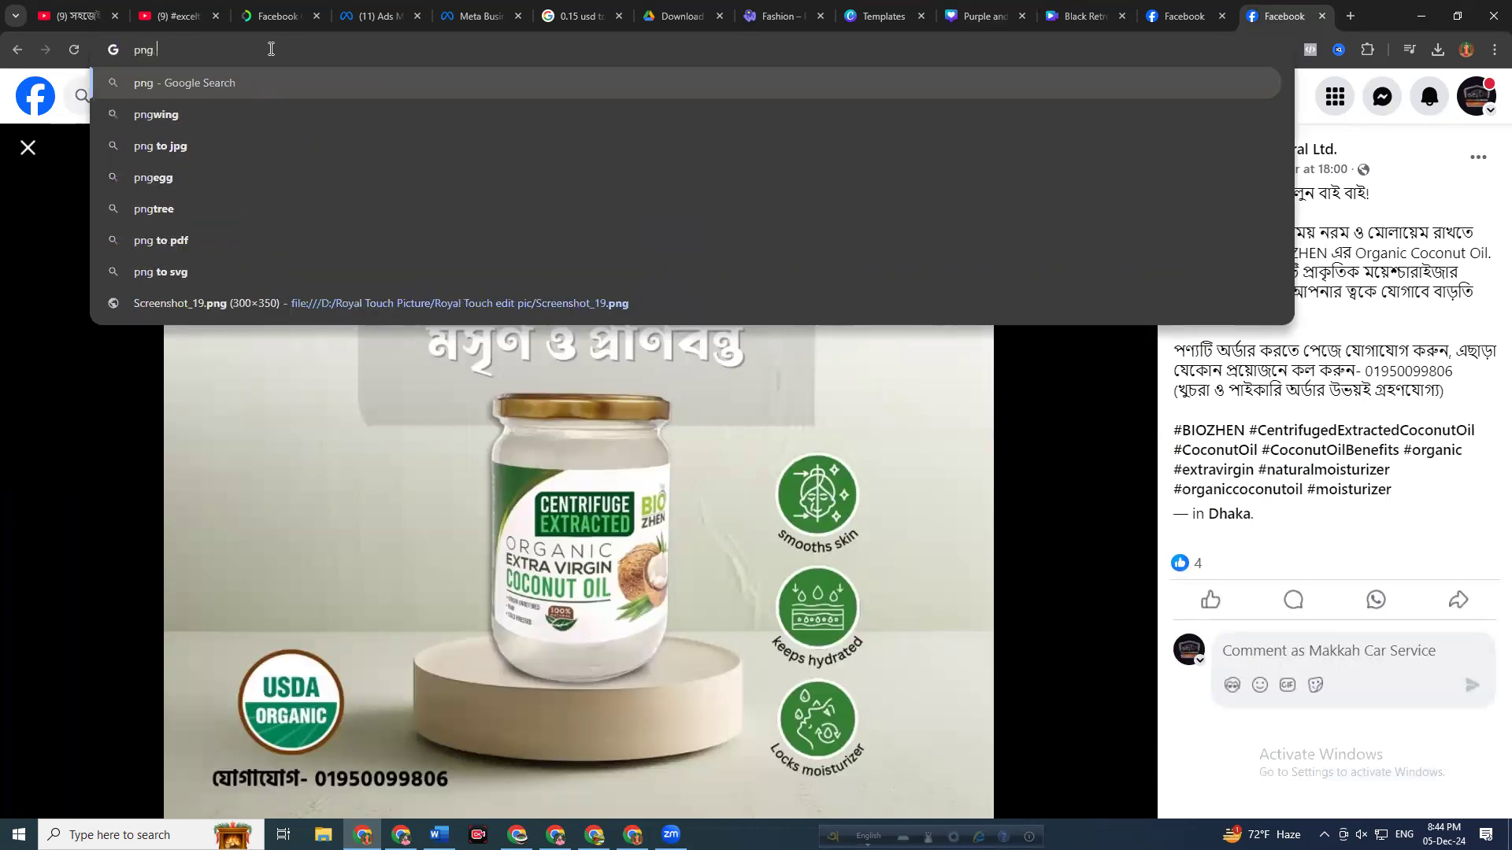
pyautogui.write('coconut oi')
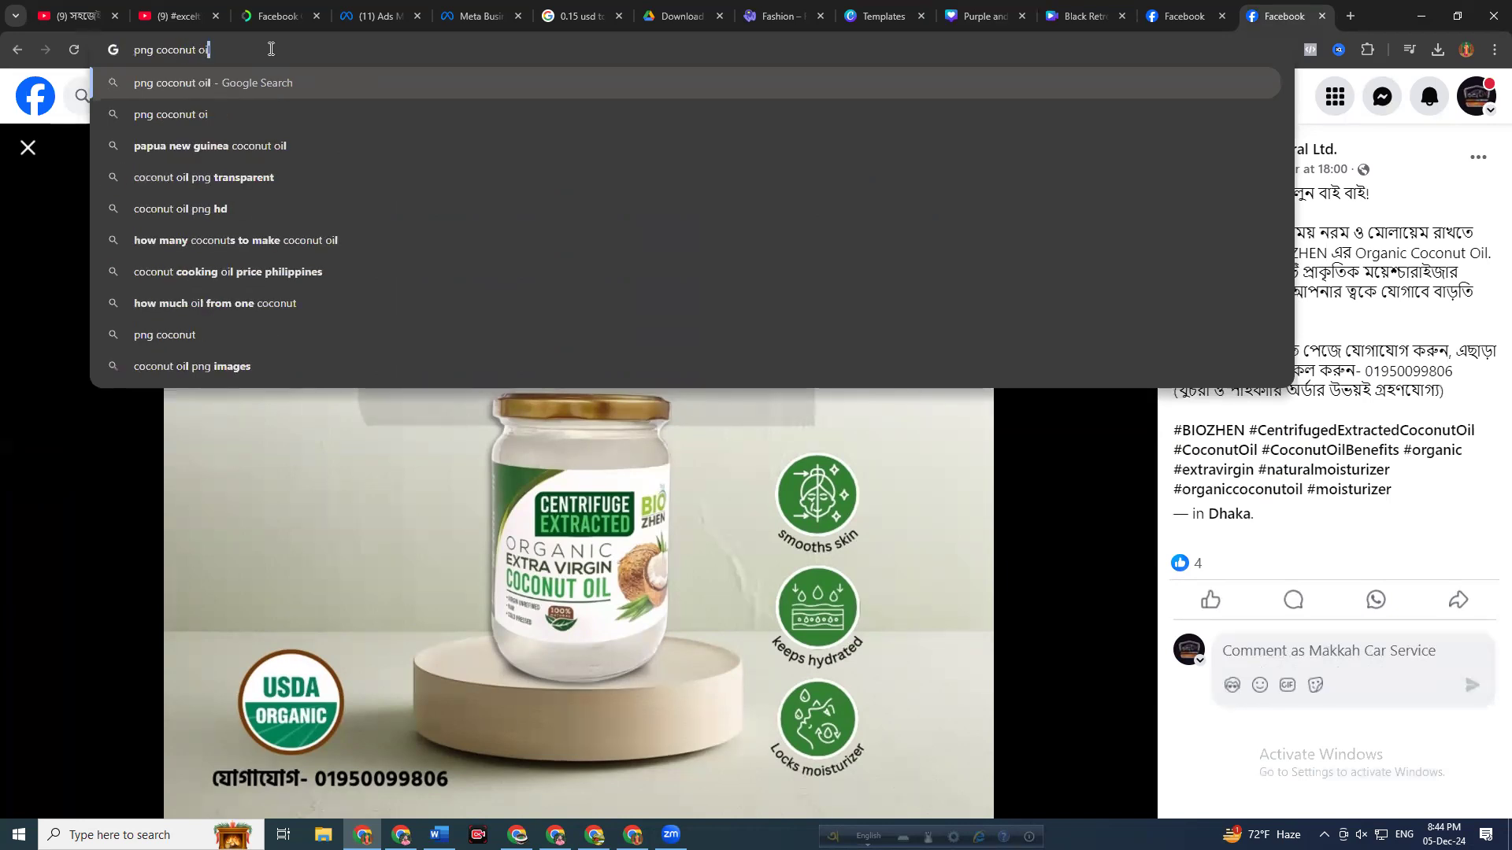
pyautogui.write('l ')
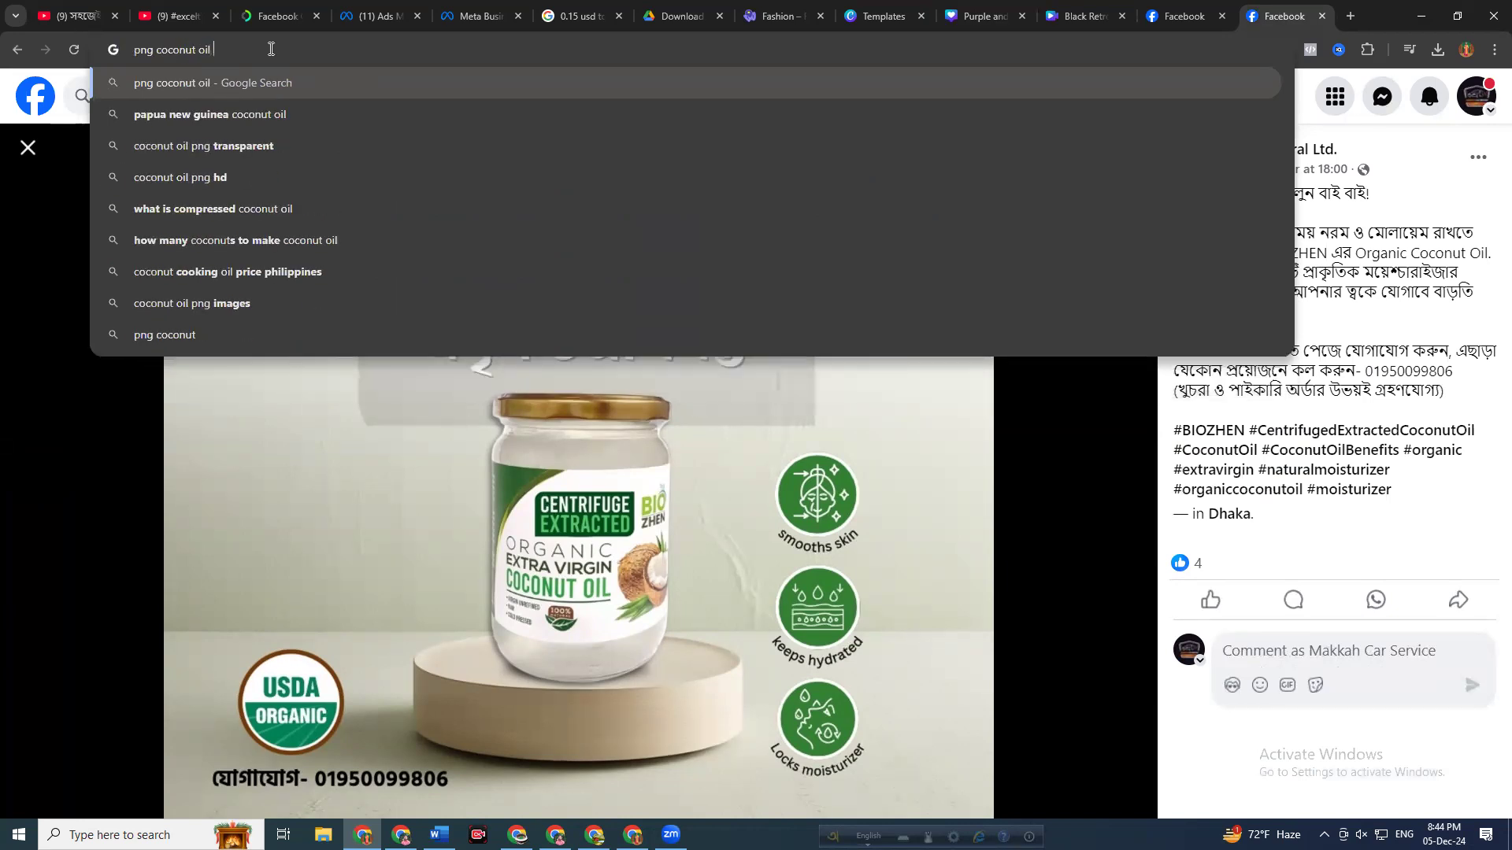
pyautogui.write('b')
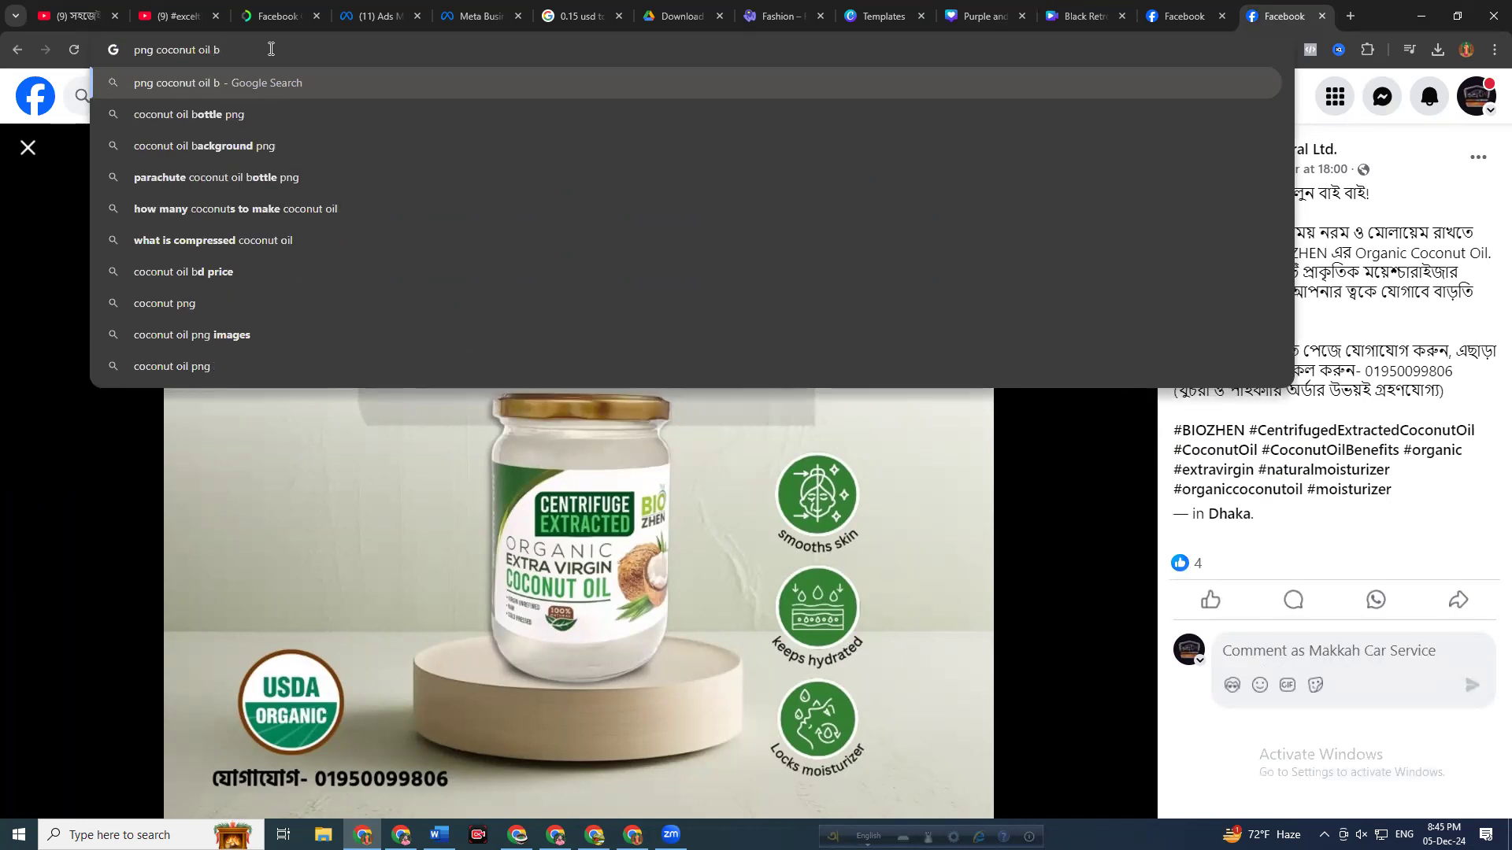
pyautogui.press('Down')
pyautogui.press('Down')
pyautogui.press('Down')
pyautogui.press('Return')
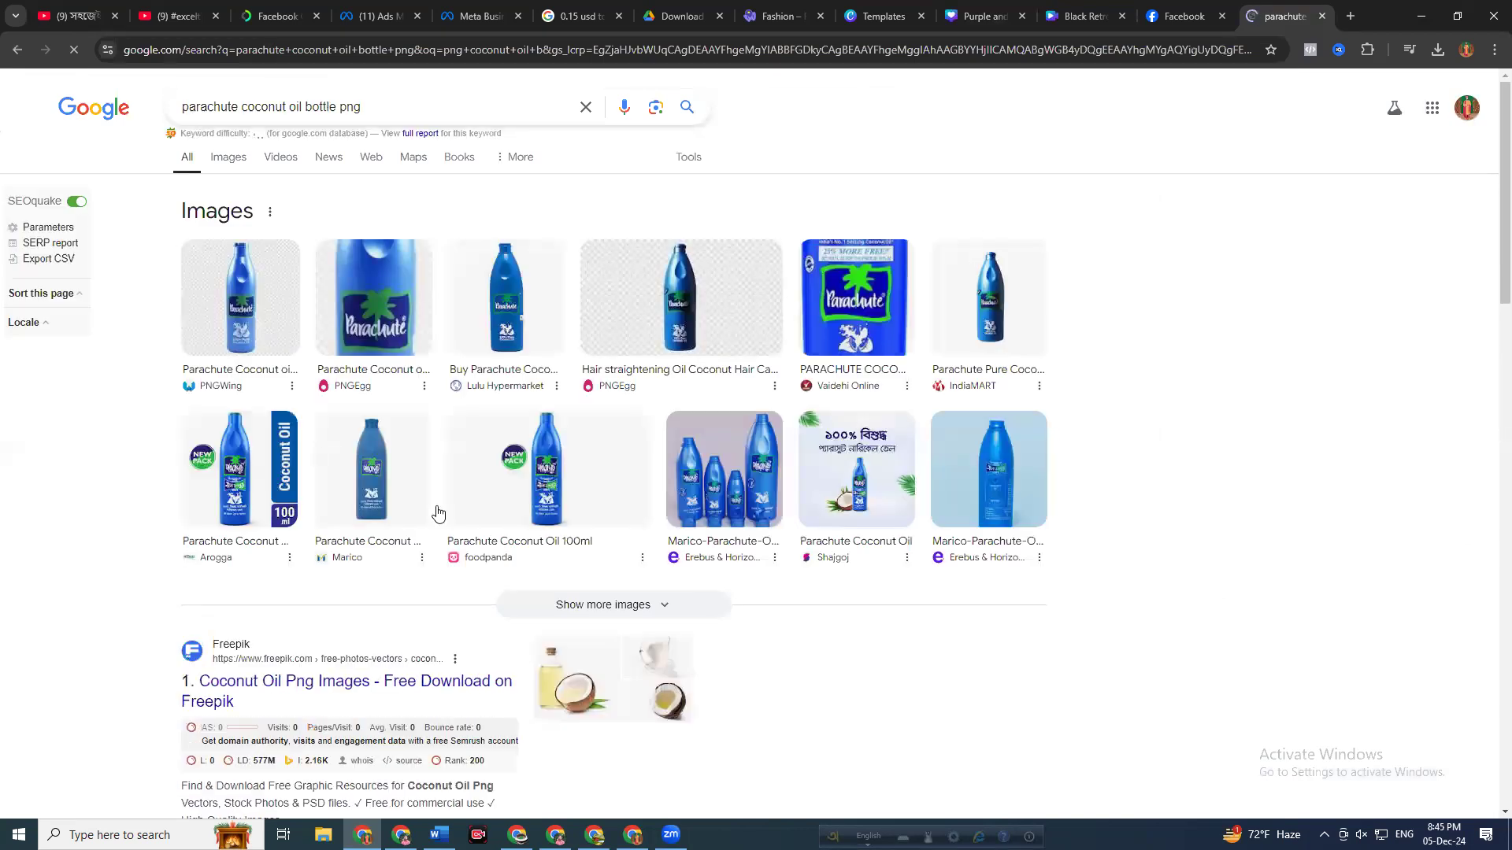
# Look through the web results and the image results for a suitable transparent coconut oil bottle picture
pyautogui.scroll(-1, 439, 514)
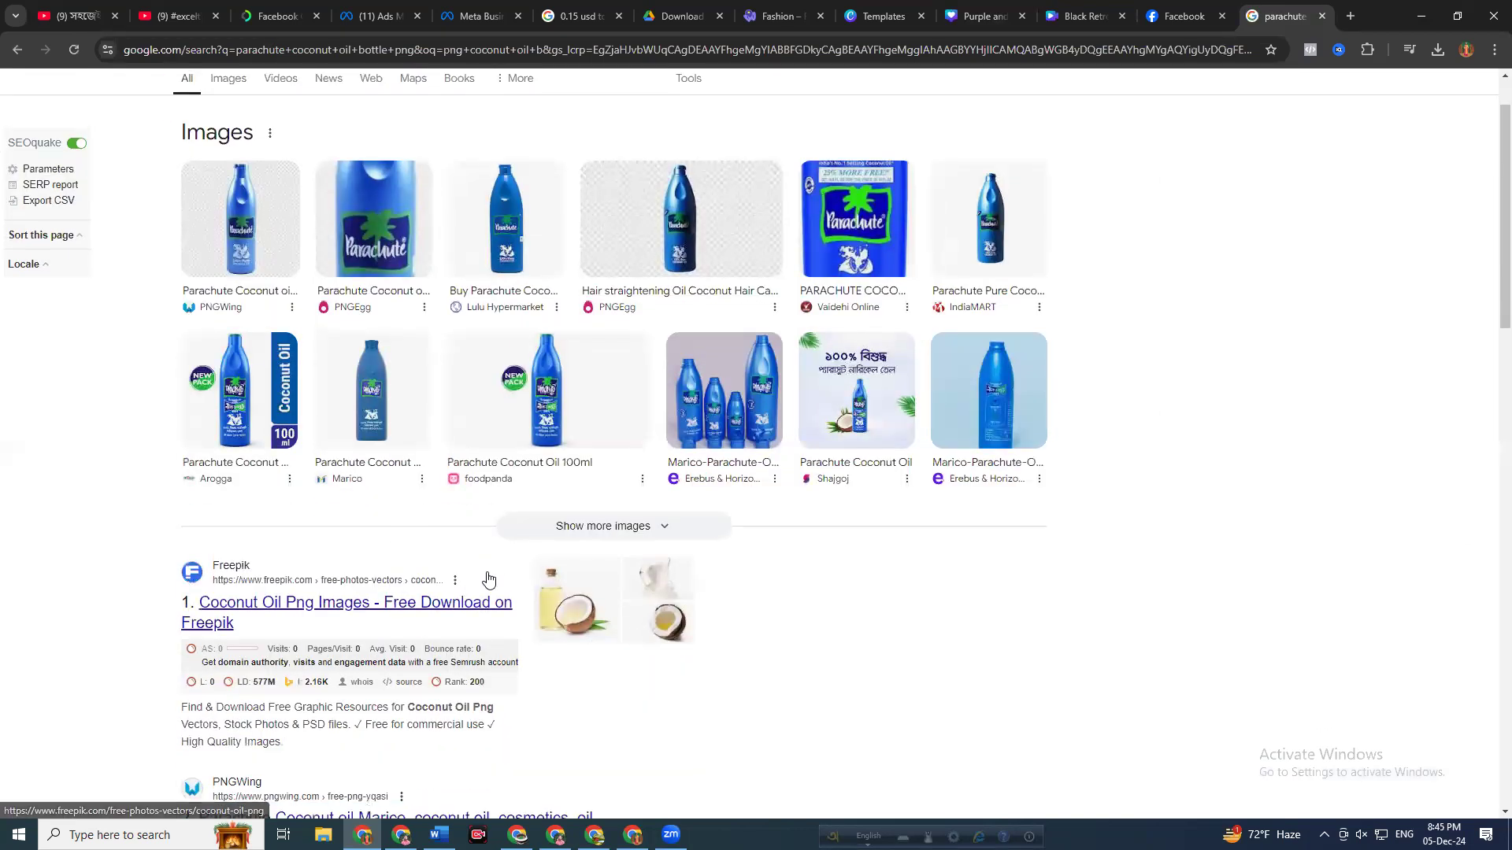
pyautogui.scroll(-4, 488, 580)
pyautogui.scroll(-8, 540, 574)
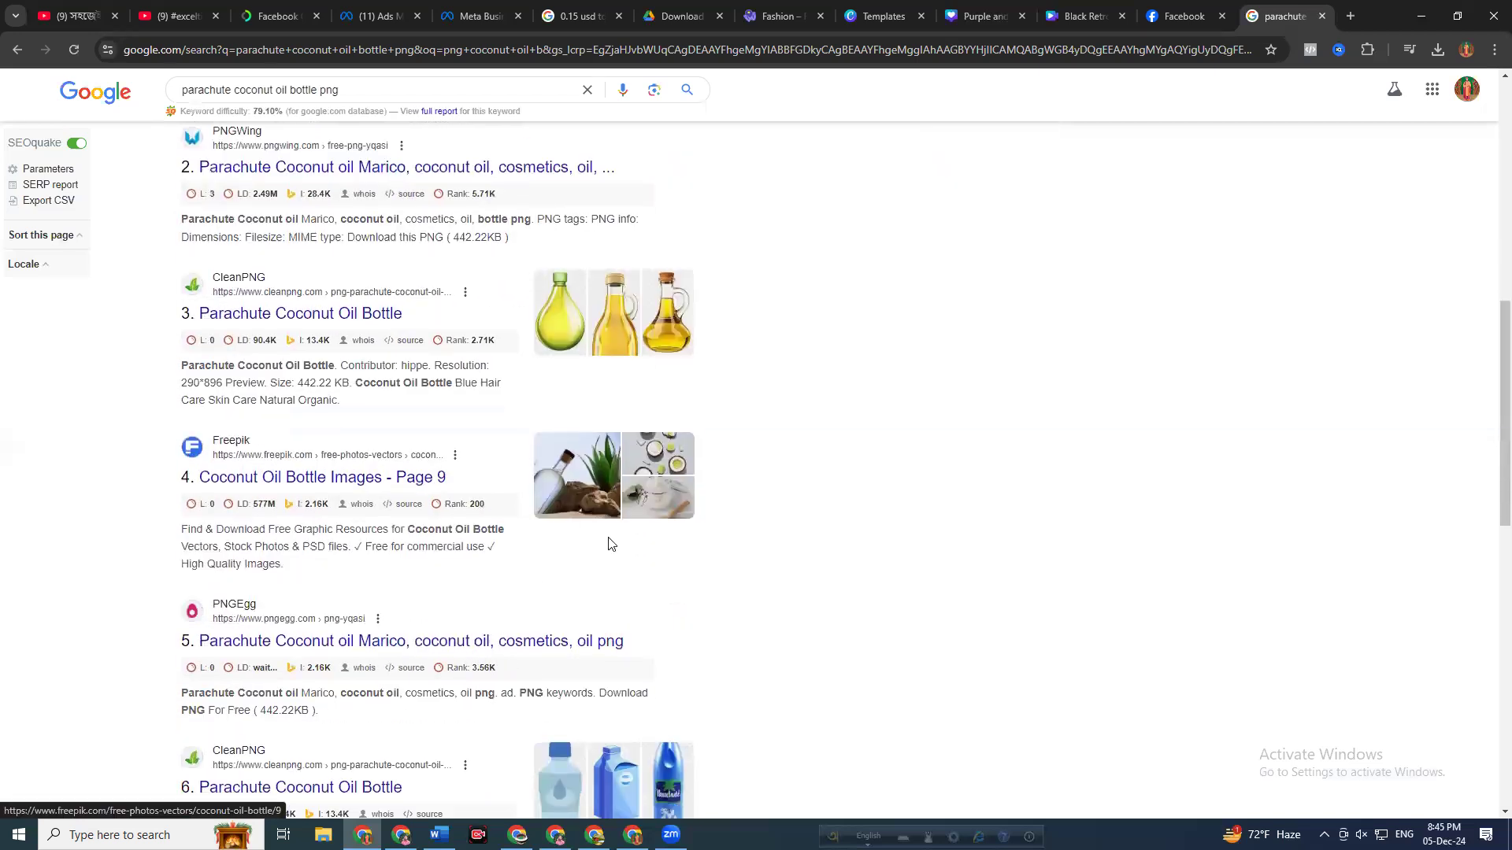
pyautogui.scroll(6, 590, 551)
pyautogui.scroll(7, 358, 302)
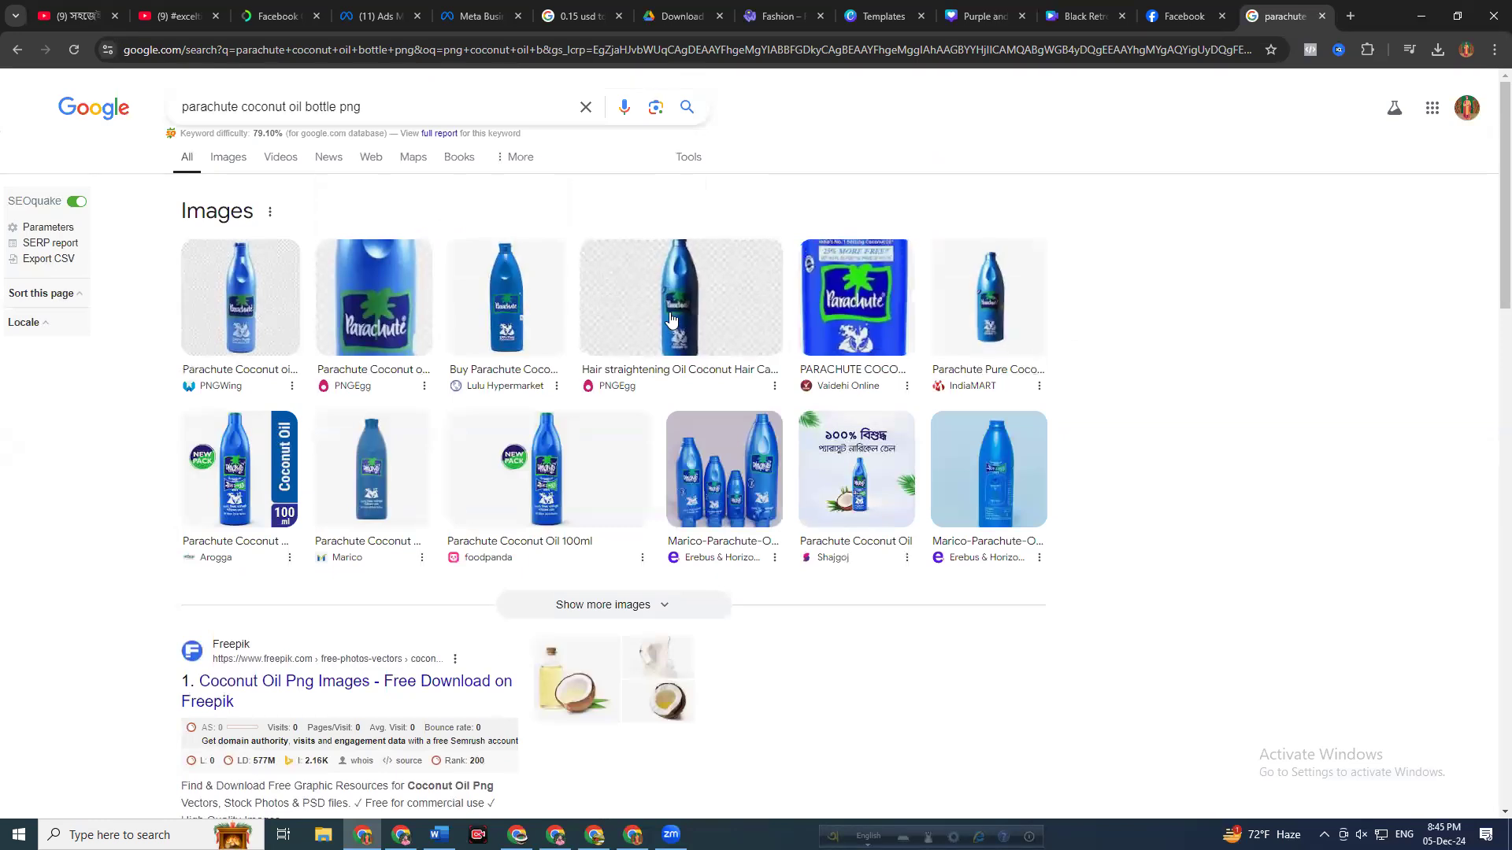
pyautogui.click(211, 163)
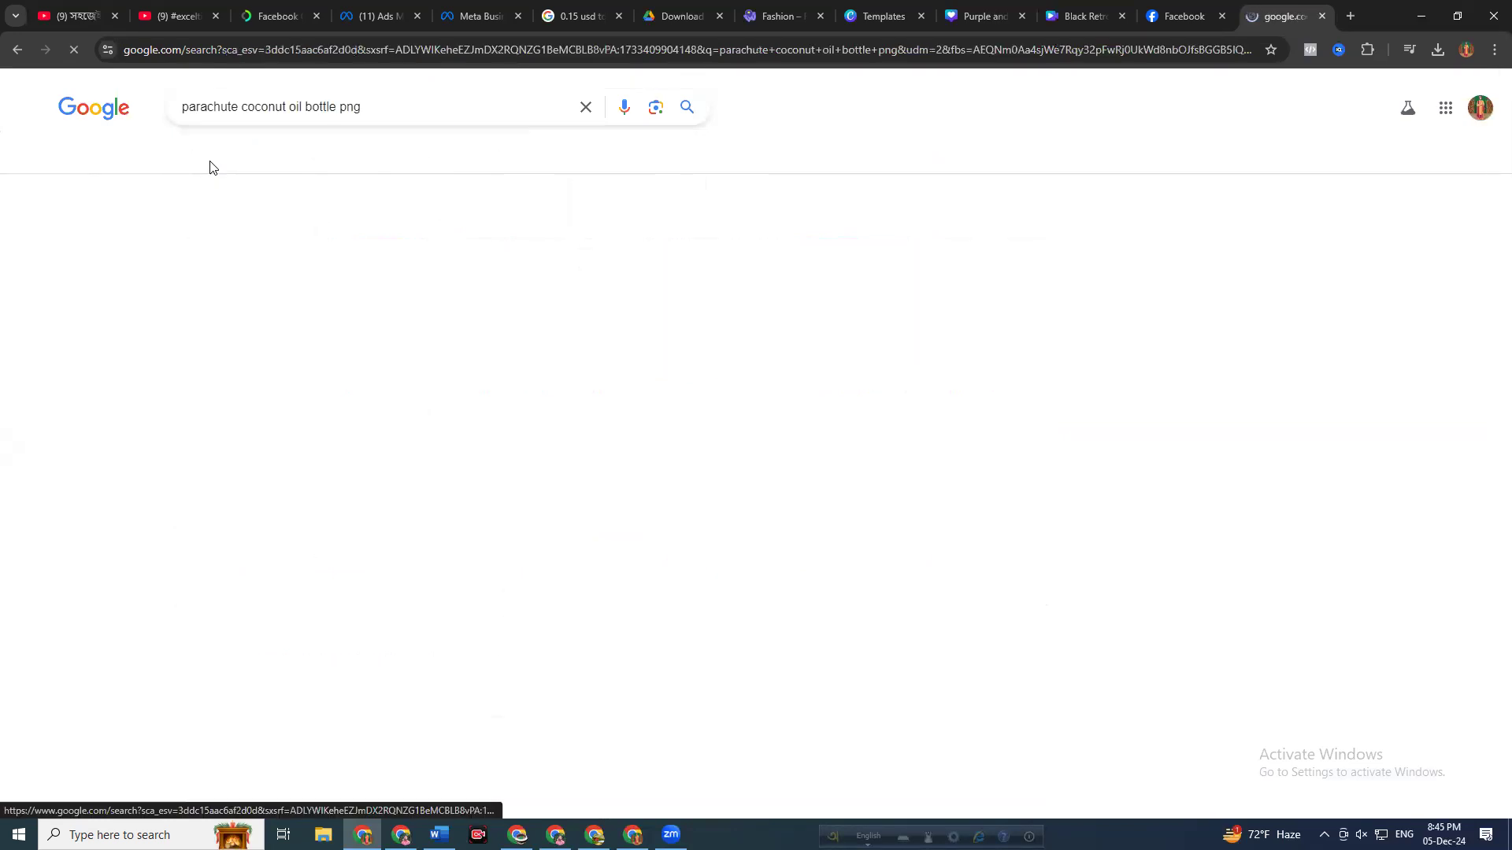
pyautogui.scroll(-6, 826, 526)
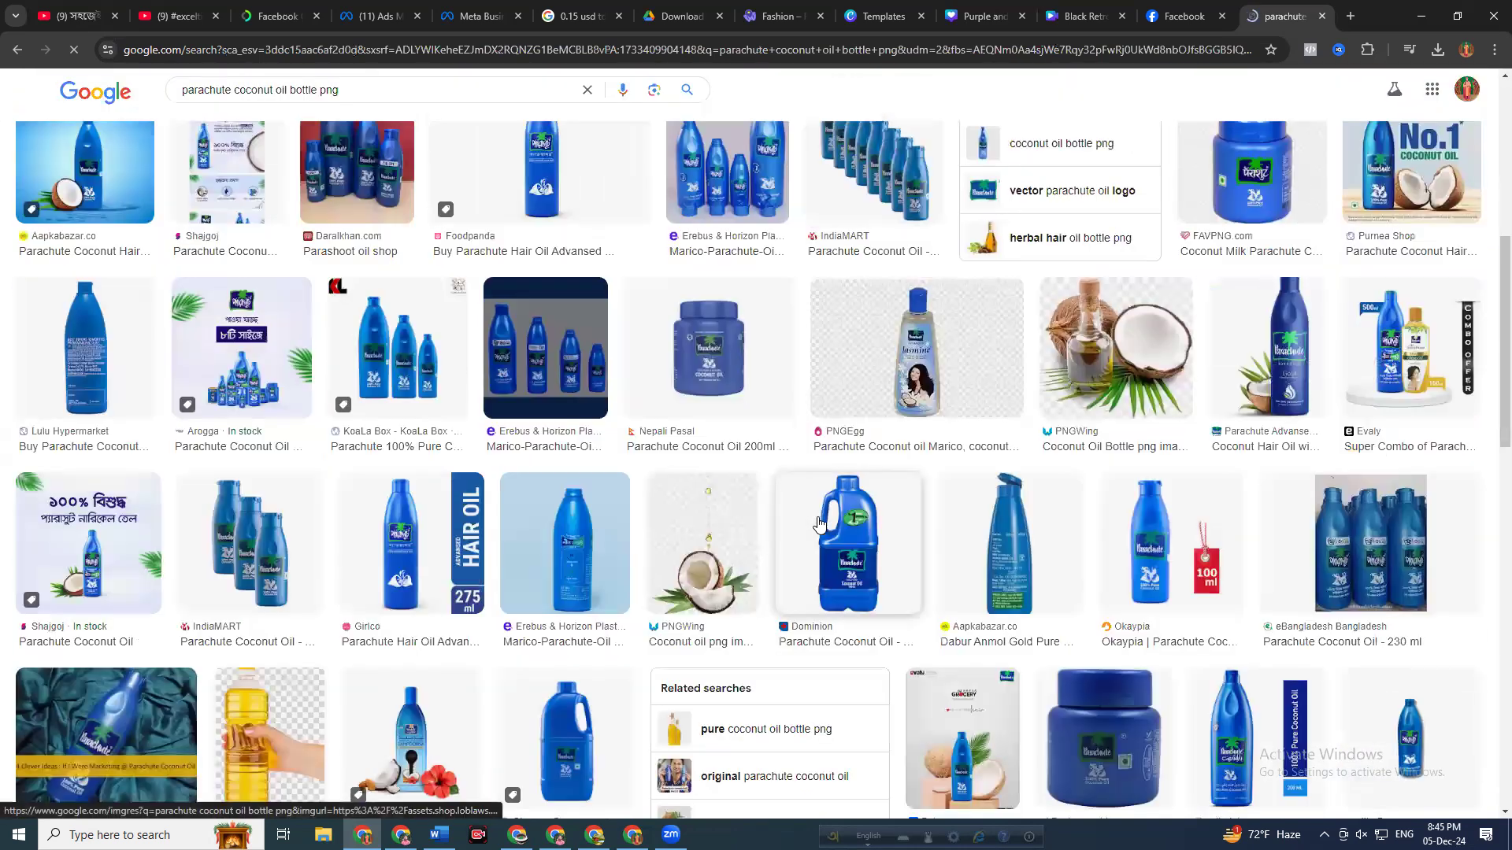
pyautogui.scroll(-7, 851, 535)
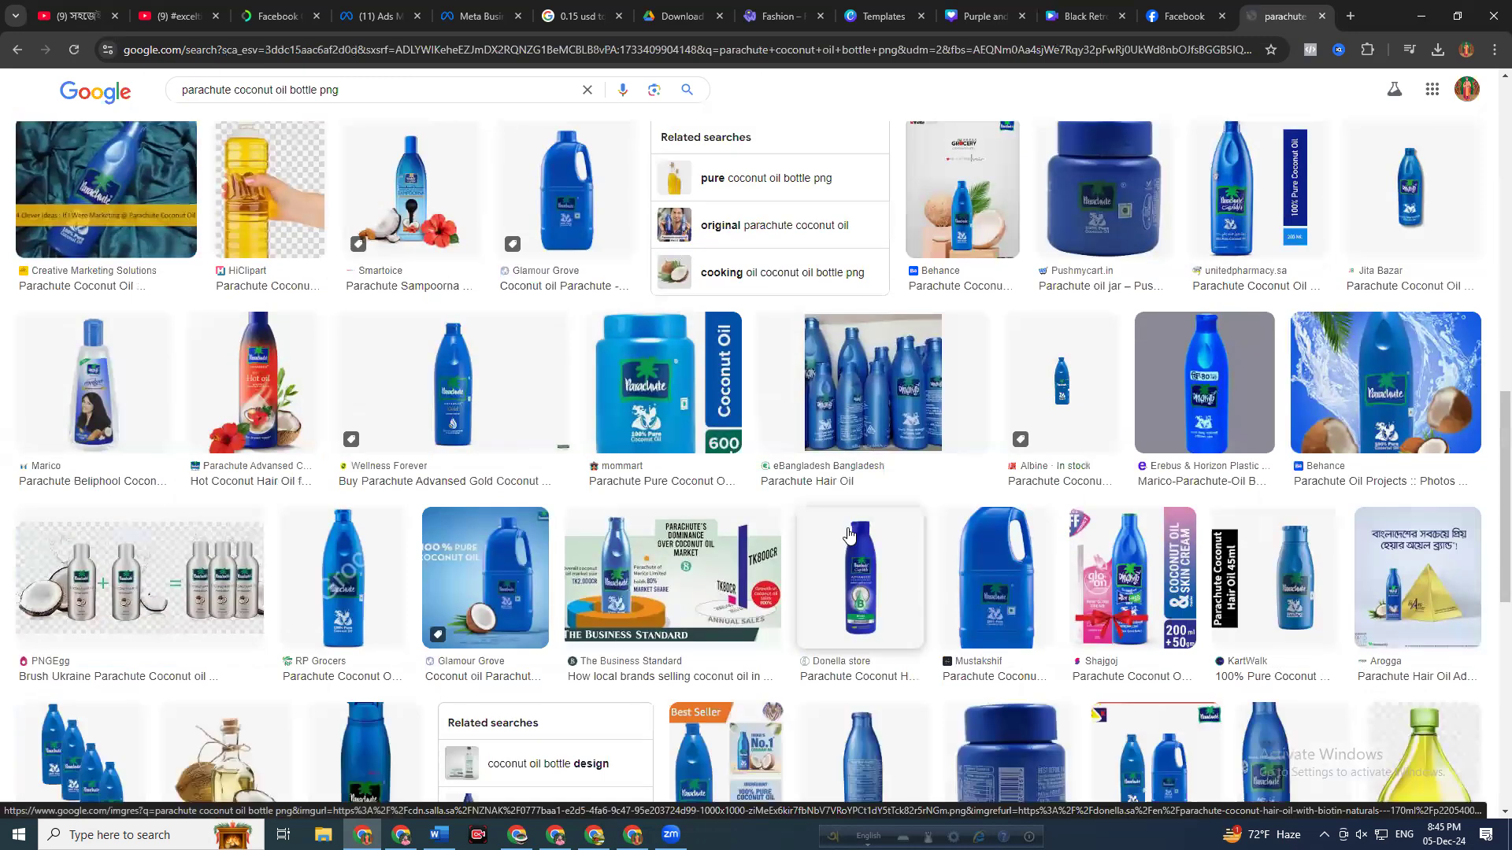
pyautogui.scroll(-2, 850, 535)
pyautogui.scroll(1, 850, 535)
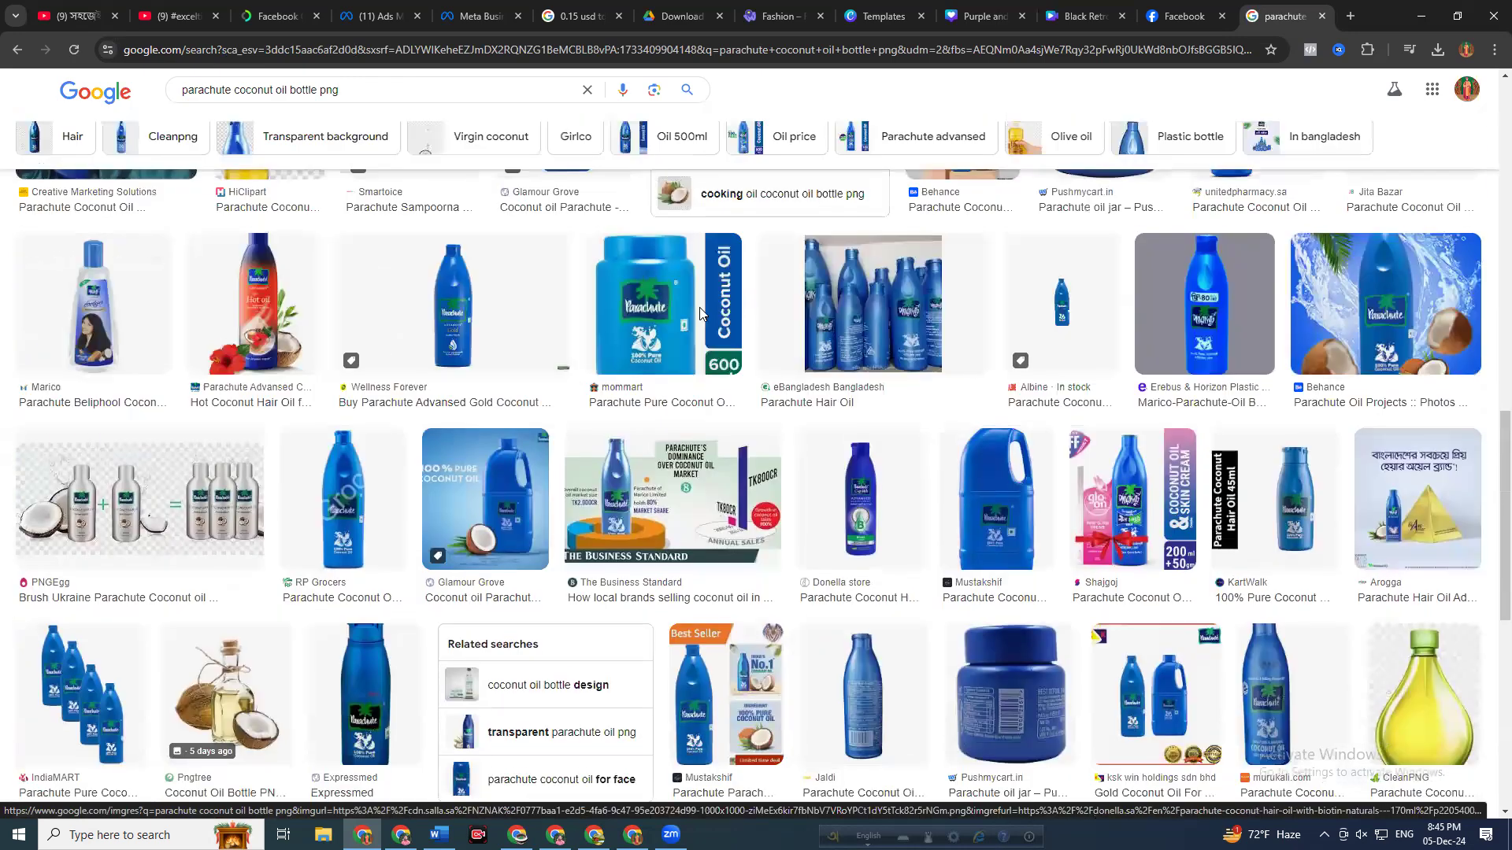
pyautogui.scroll(1, 787, 331)
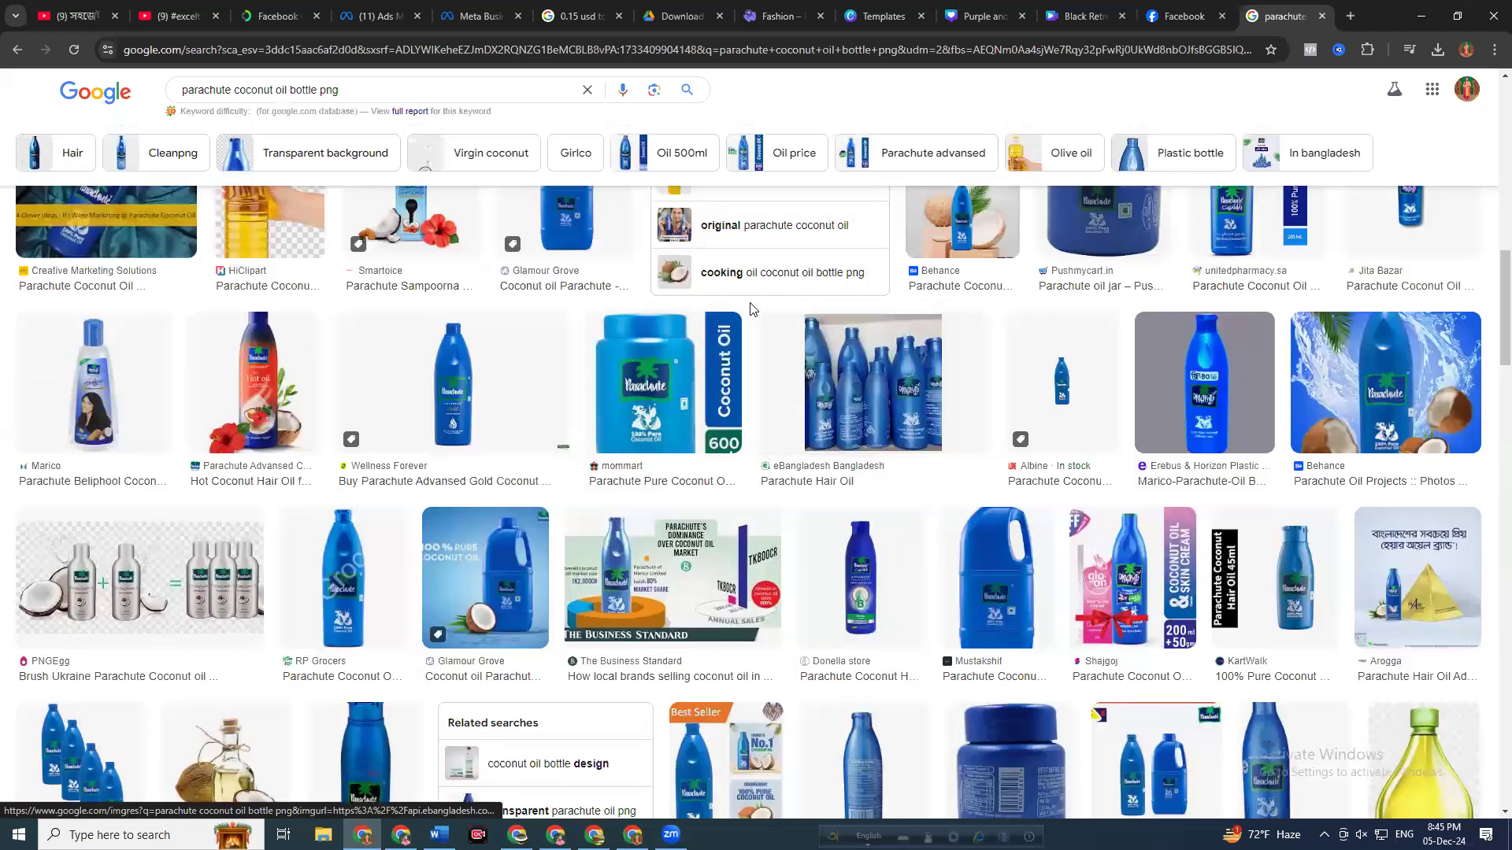
pyautogui.scroll(4, 968, 315)
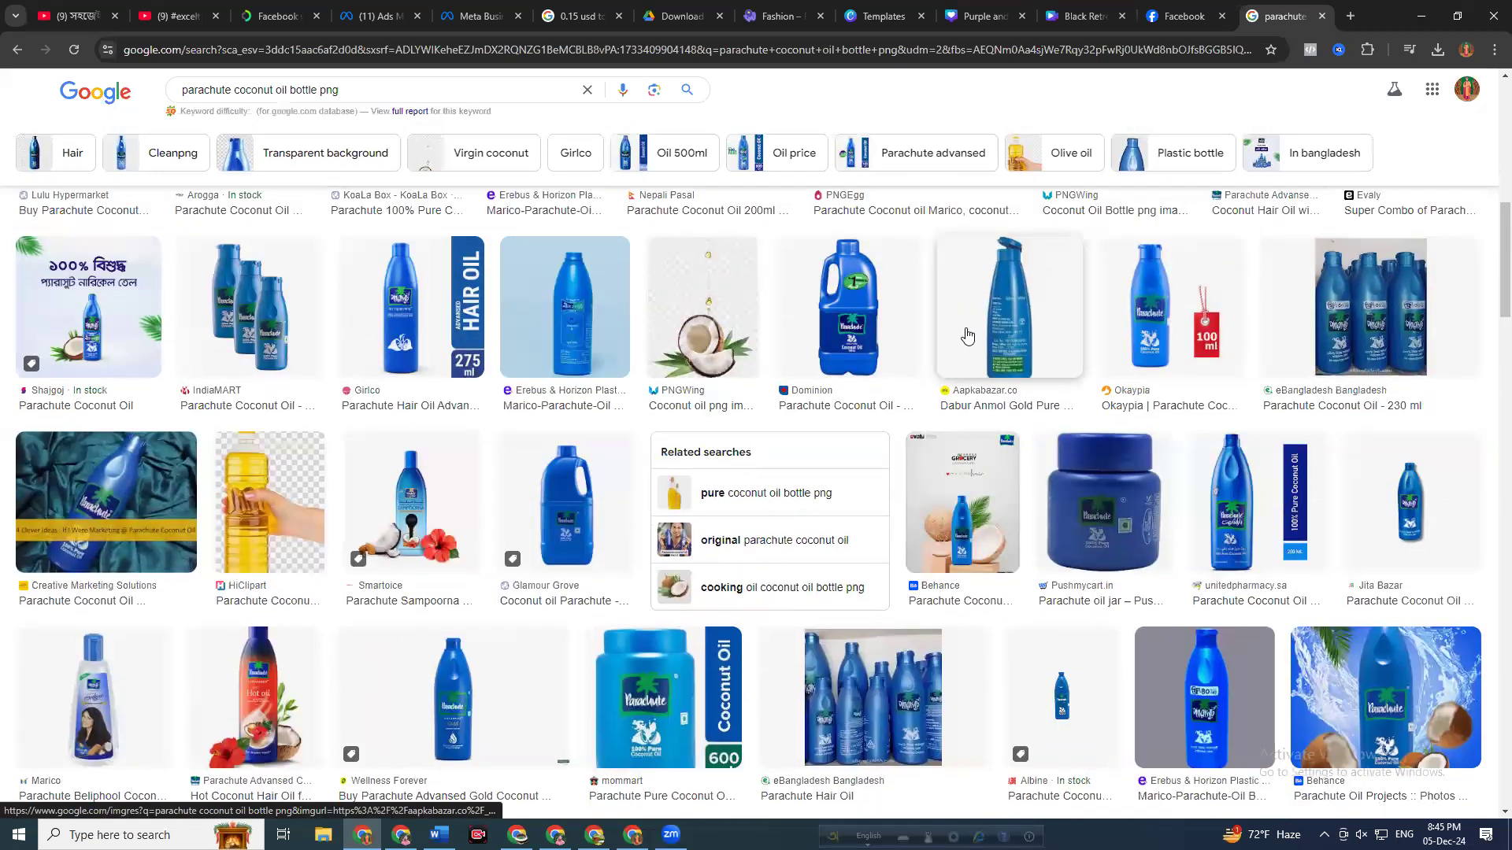
pyautogui.scroll(5, 707, 357)
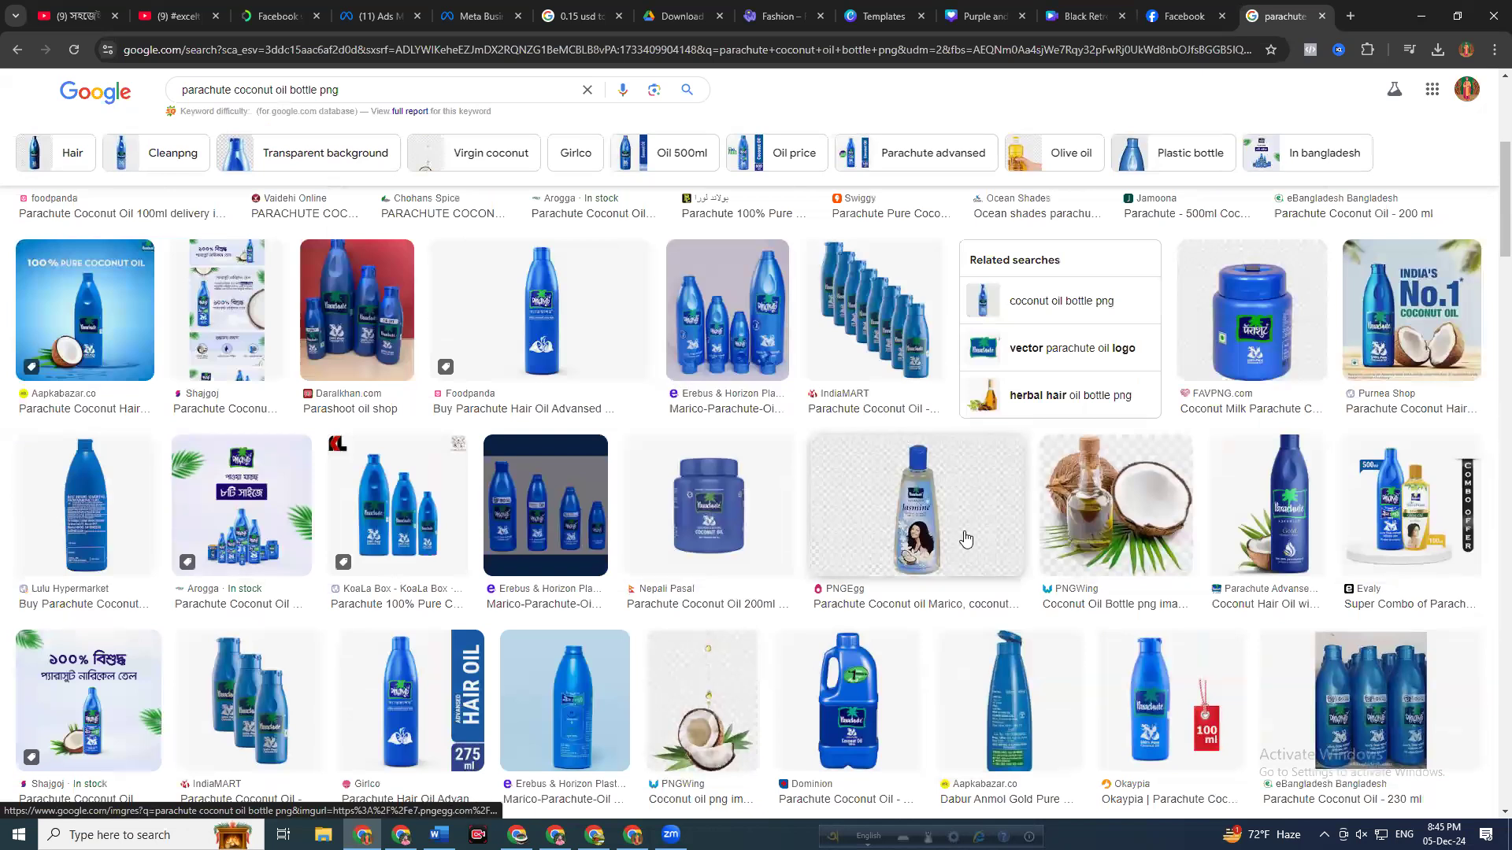
# Copy the PNGWing image of the oil bottle with coconuts and palm leaves, and open its larger preview
pyautogui.rightClick(1084, 493)
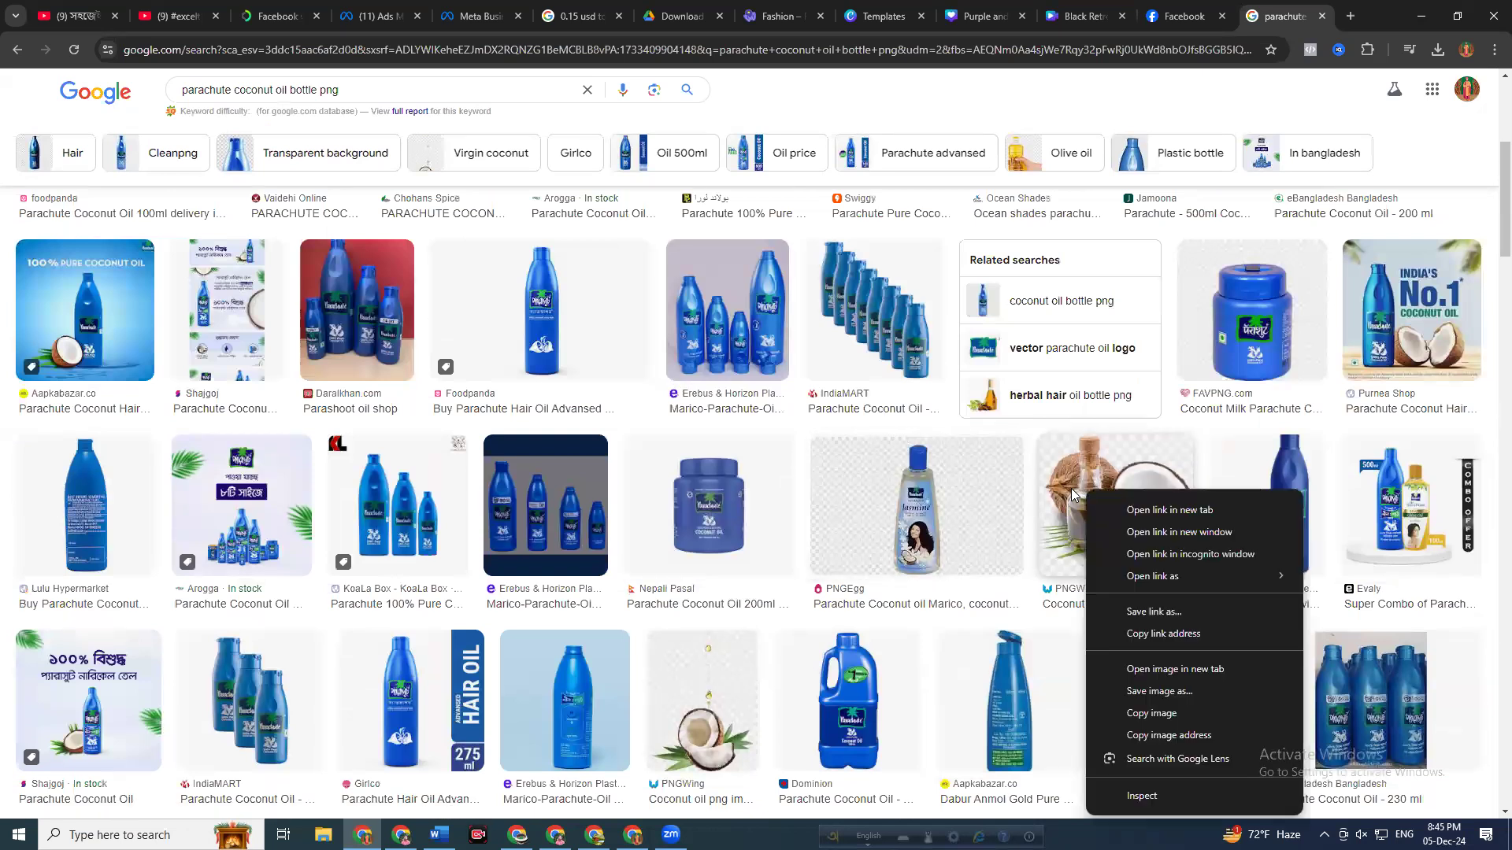
pyautogui.click(1156, 712)
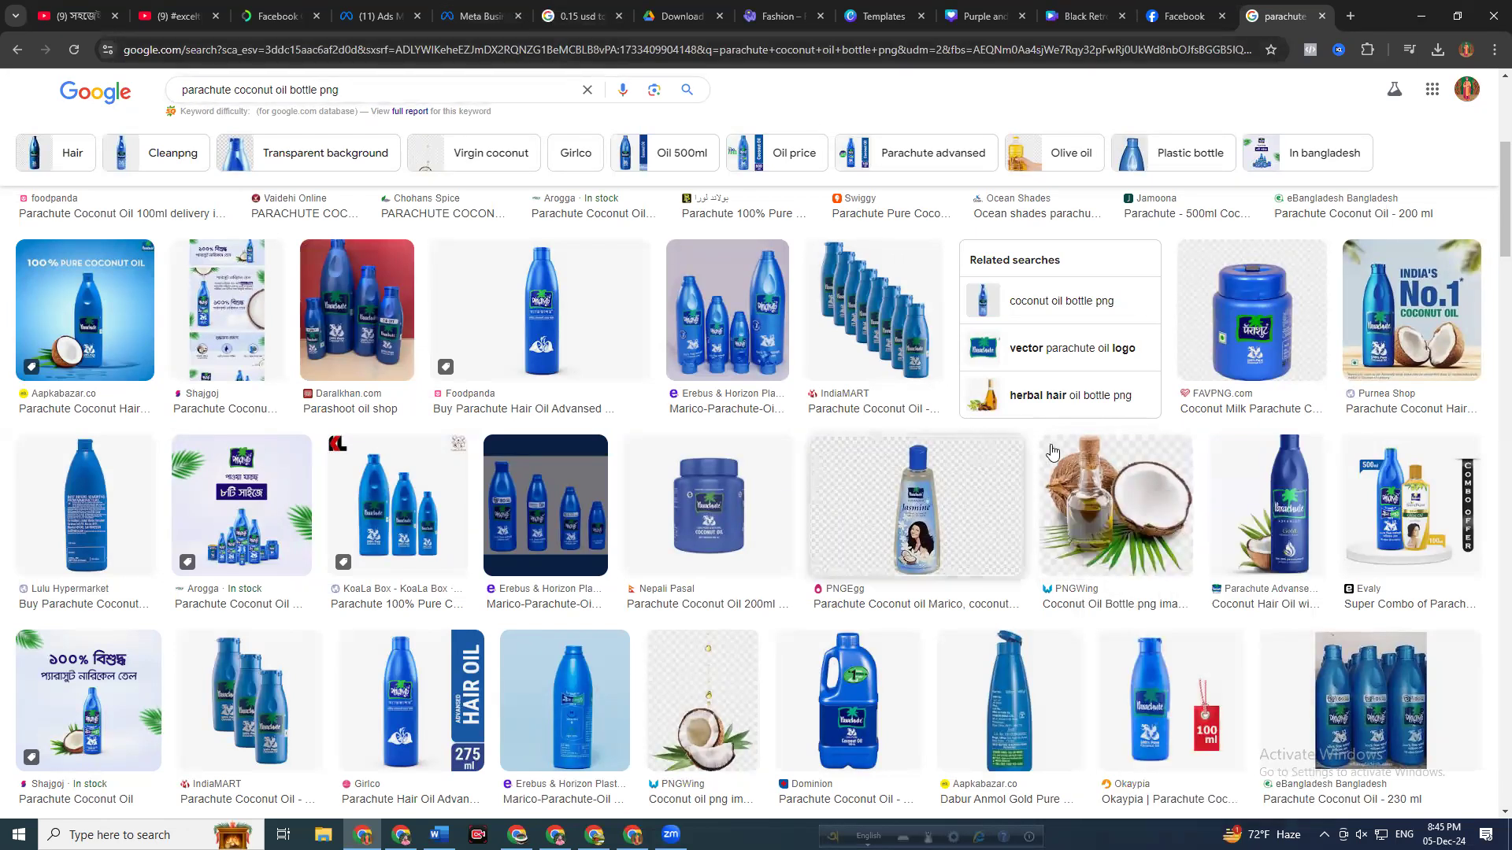
pyautogui.rightClick(1085, 472)
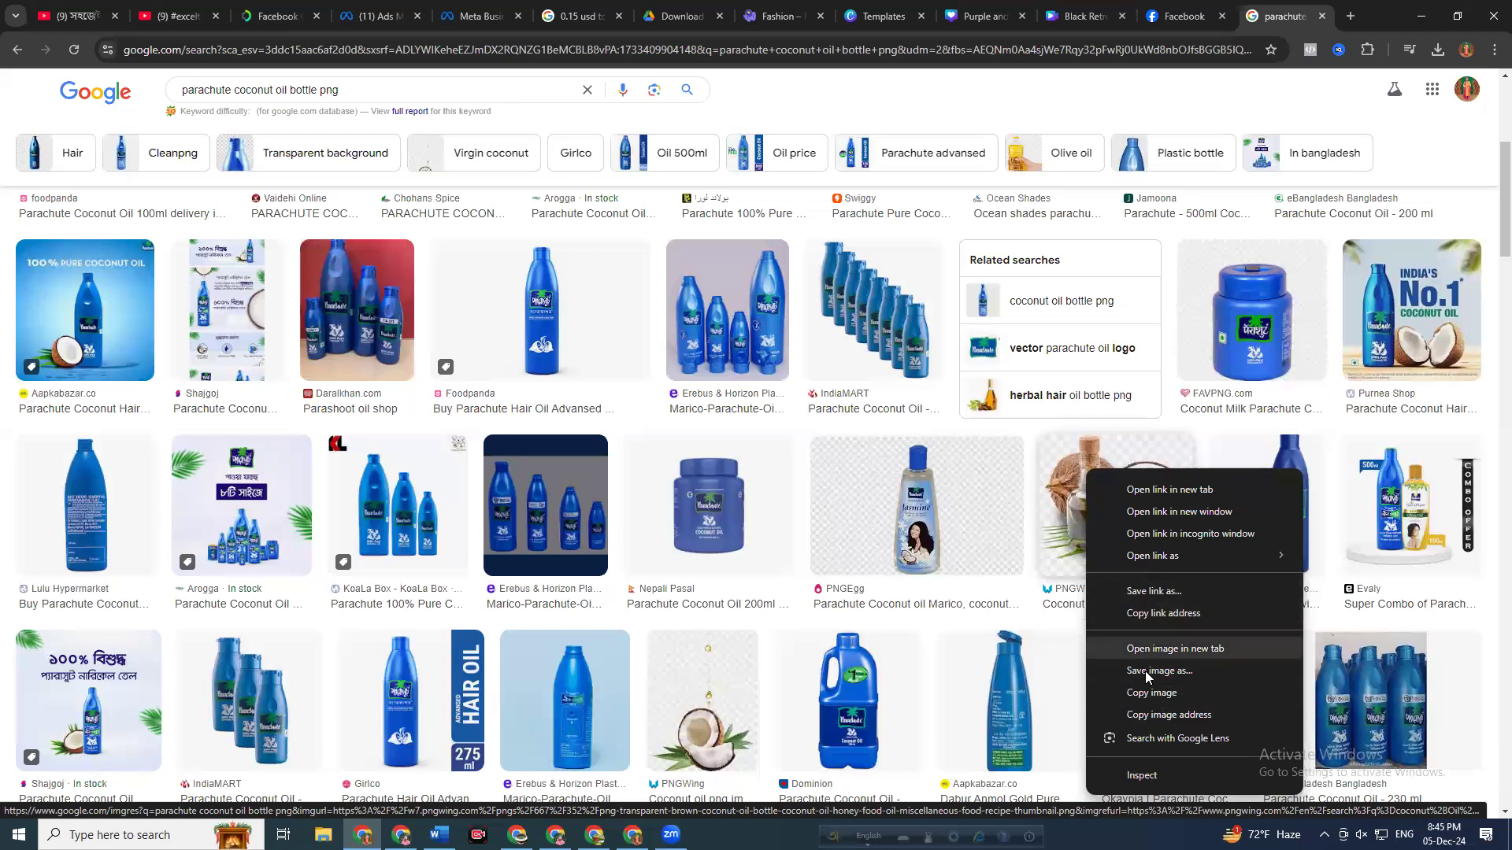
pyautogui.click(1050, 516)
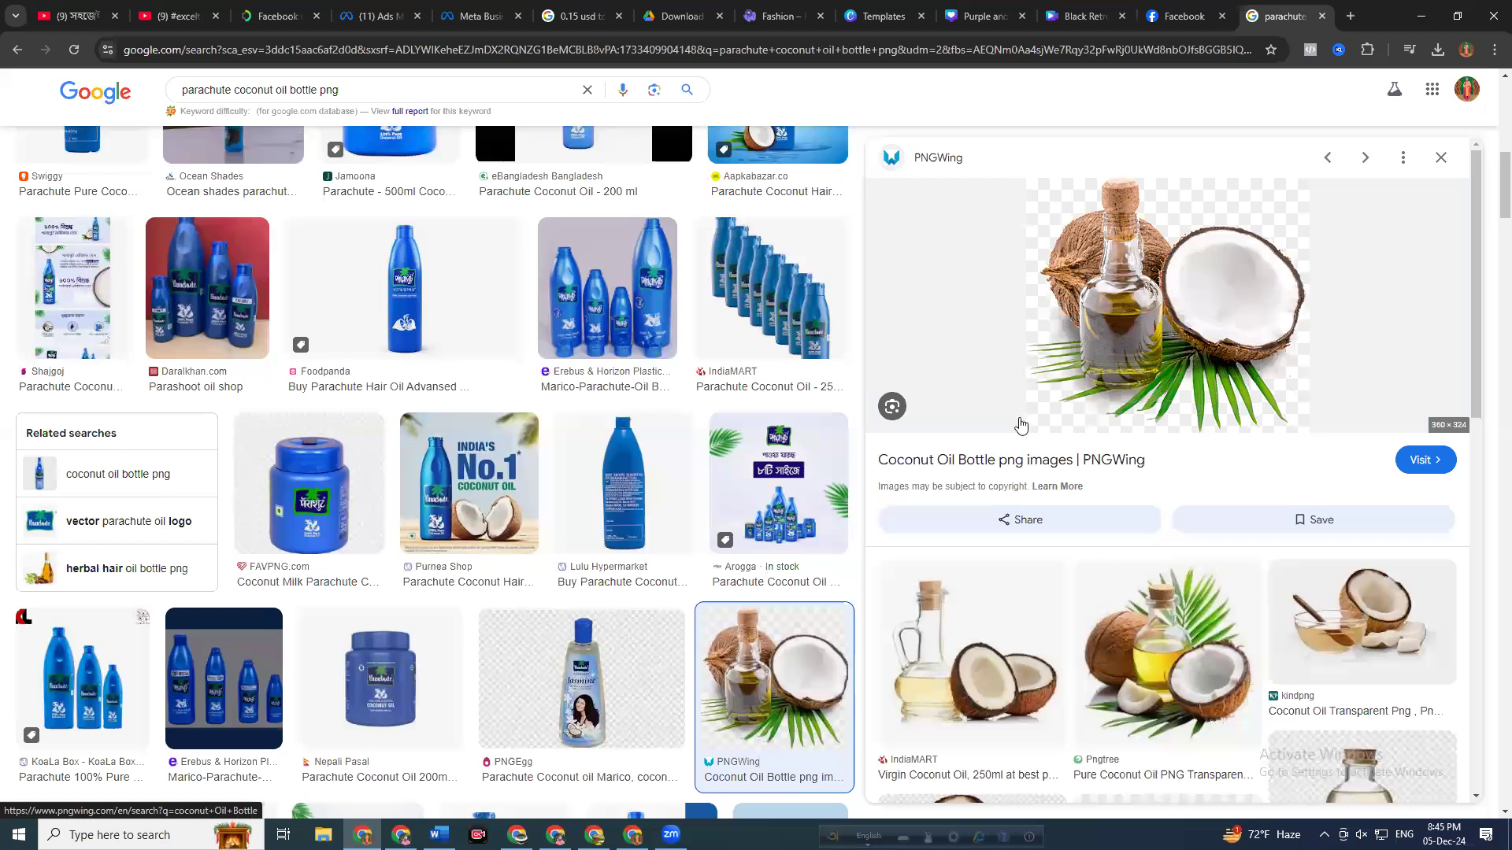
# Save the PNGWing image of the oil bottle with coconuts to Downloads as png, and check the file in its folder
pyautogui.scroll(-8, 1144, 684)
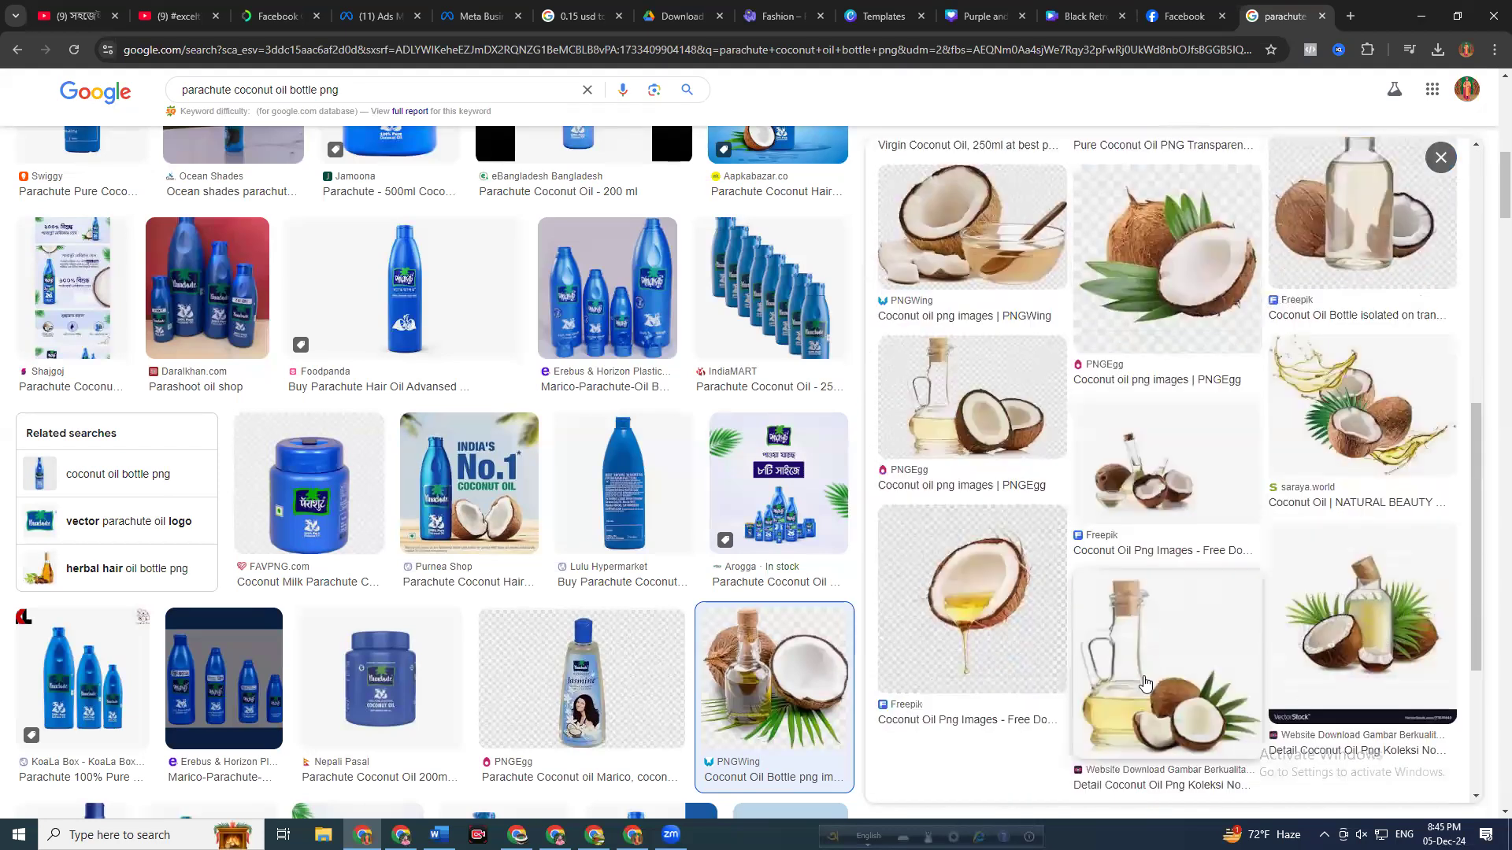
pyautogui.scroll(8, 1147, 686)
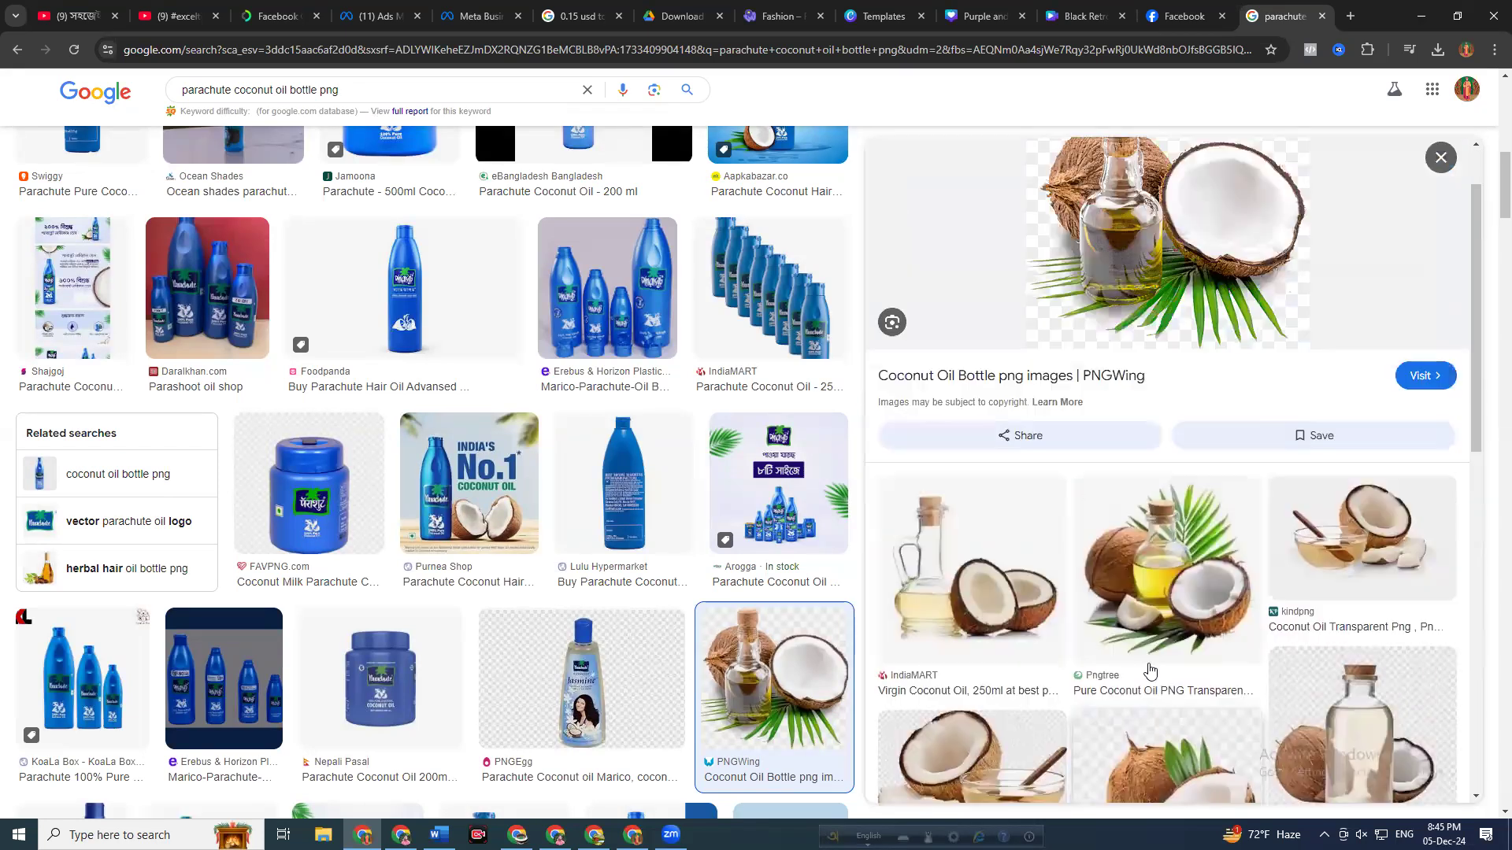
pyautogui.scroll(-10, 1163, 348)
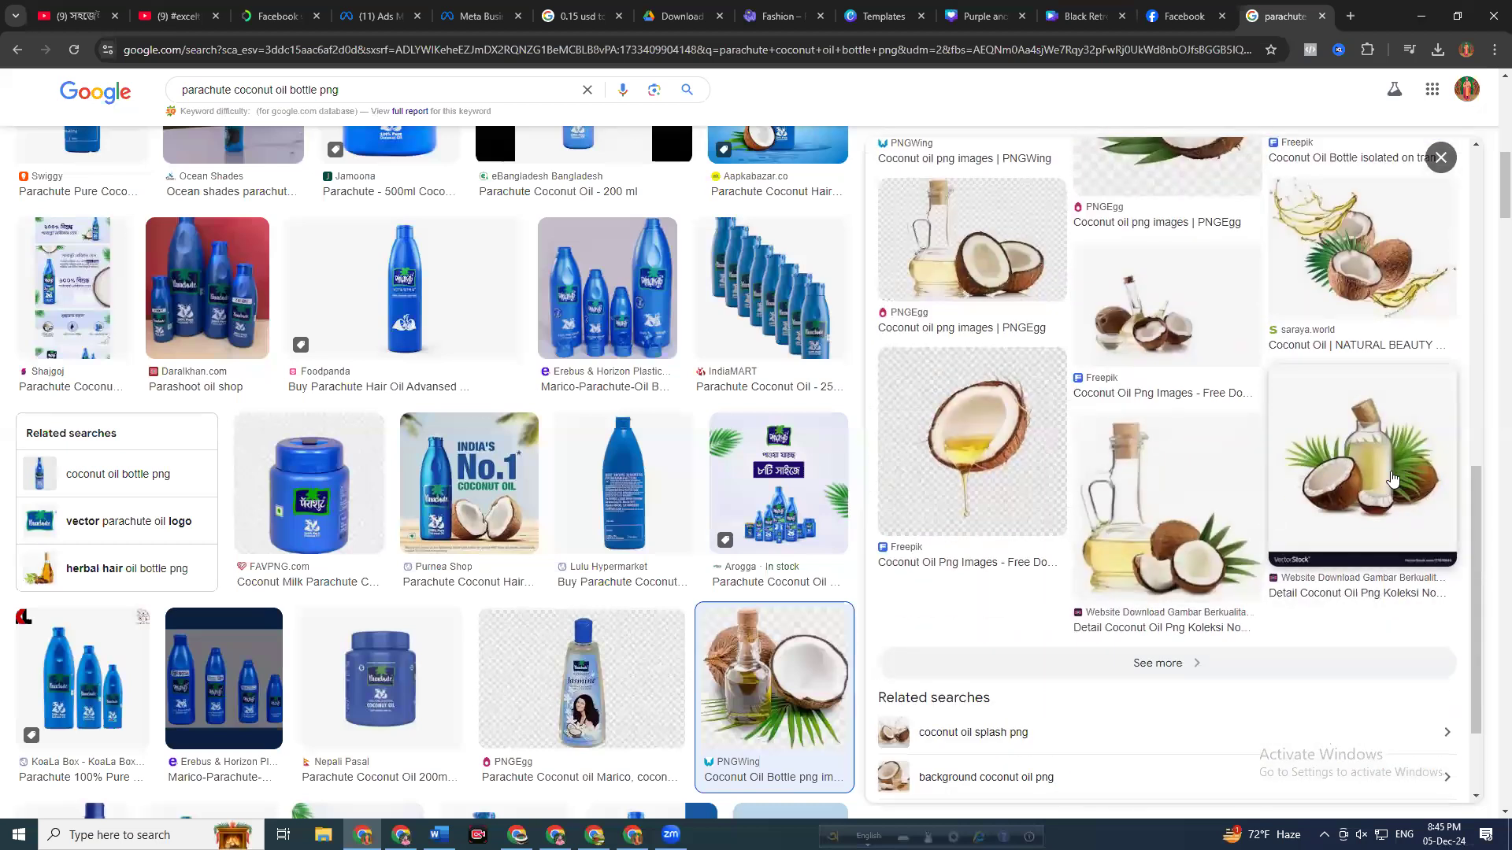
pyautogui.scroll(-2, 1132, 548)
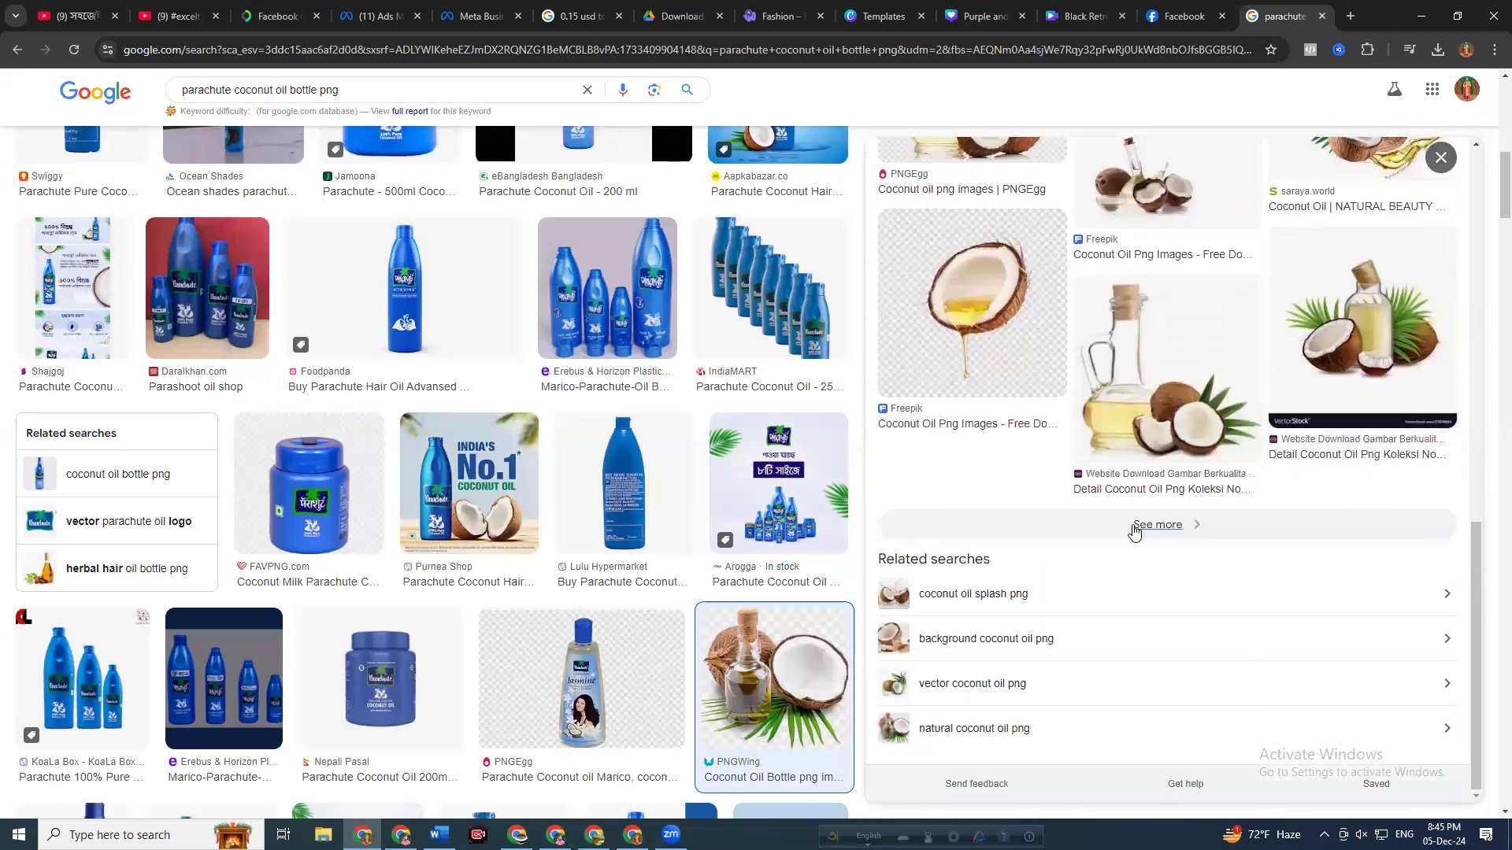
pyautogui.scroll(12, 1122, 372)
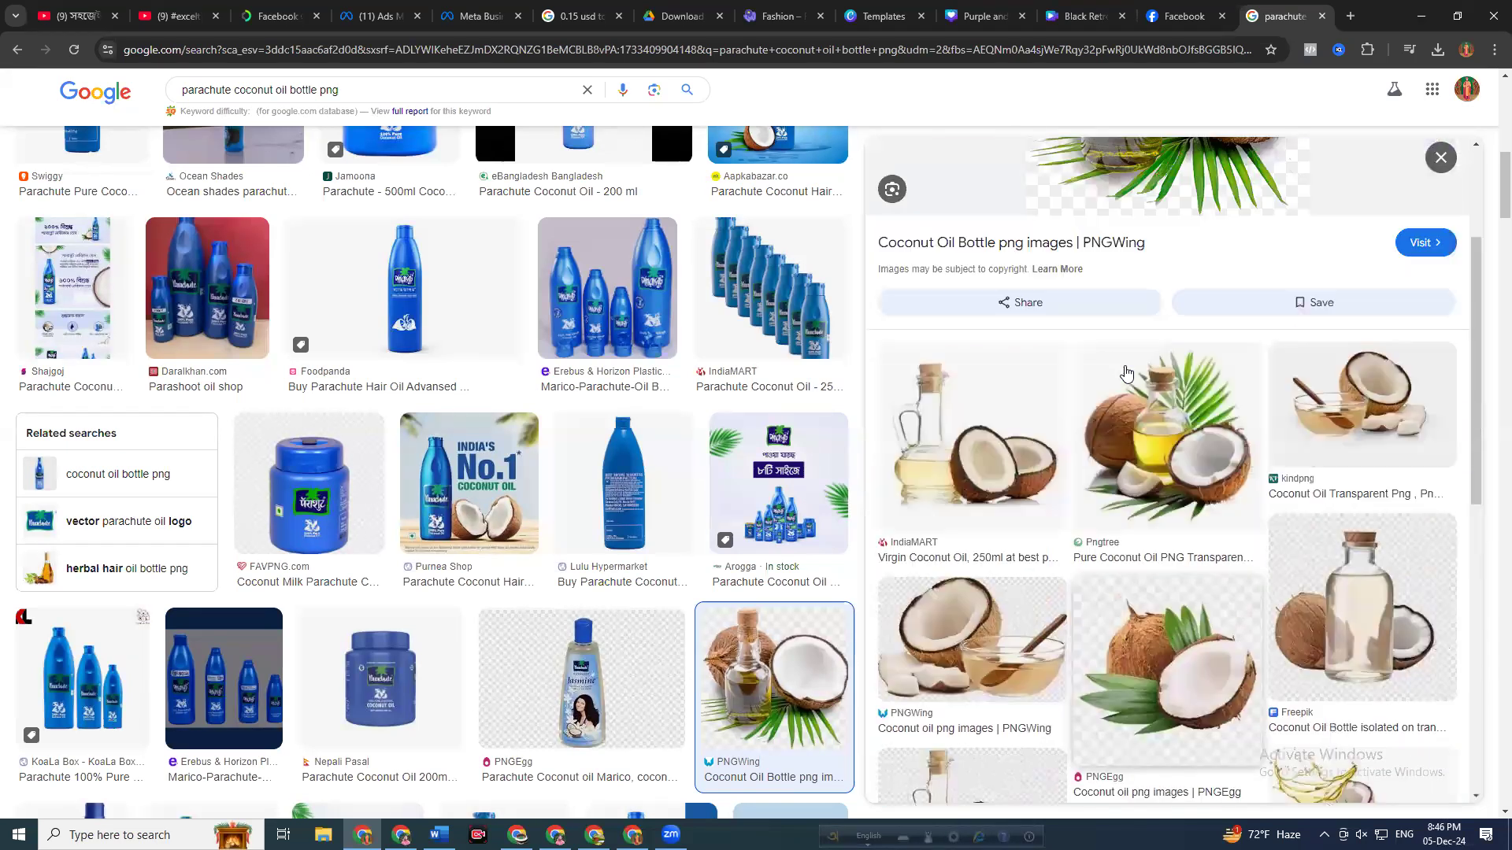
pyautogui.rightClick(1175, 293)
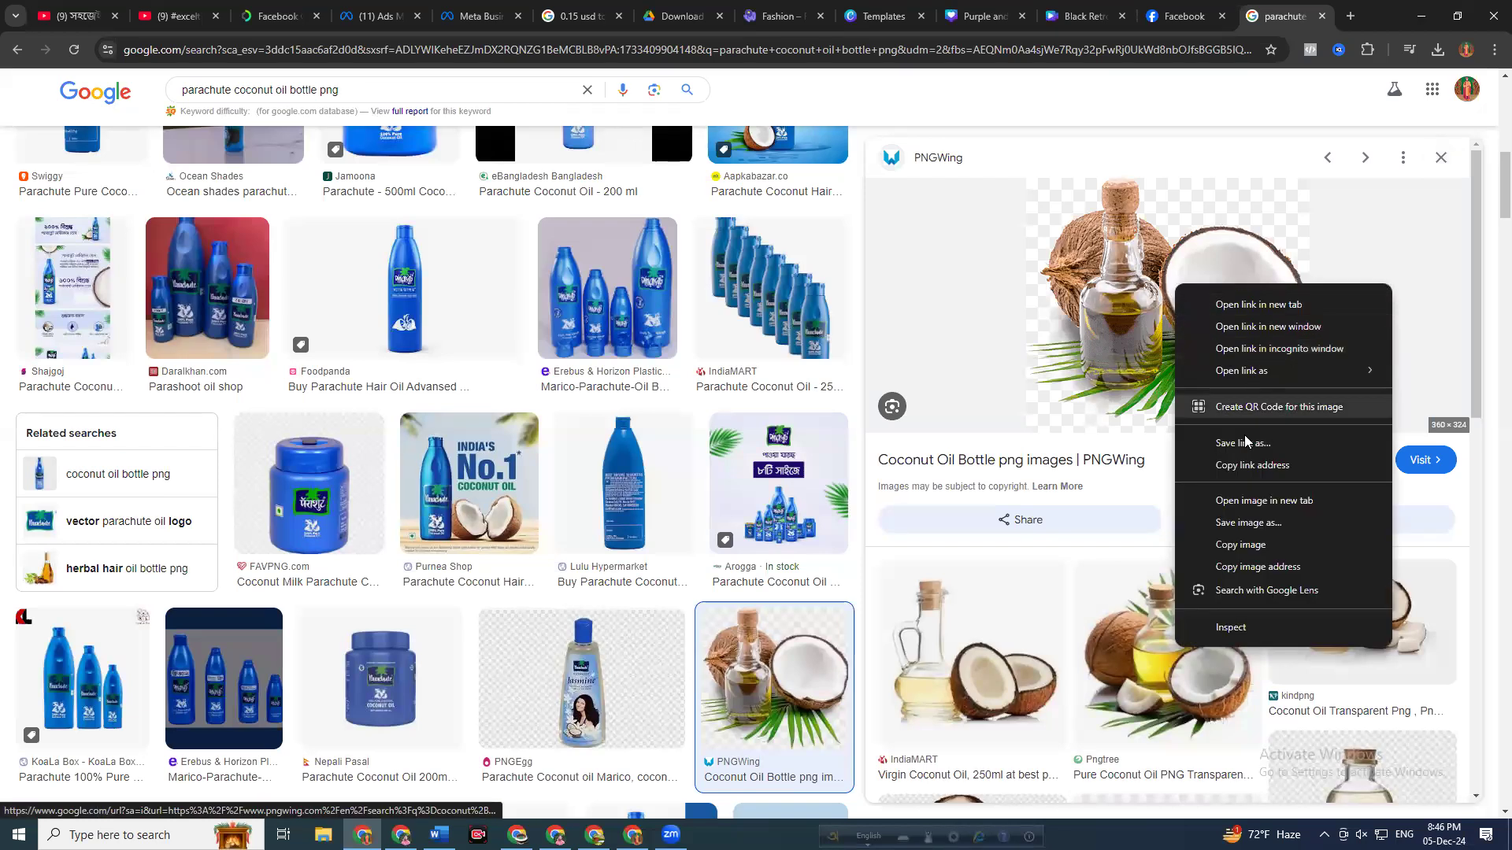
pyautogui.click(1240, 519)
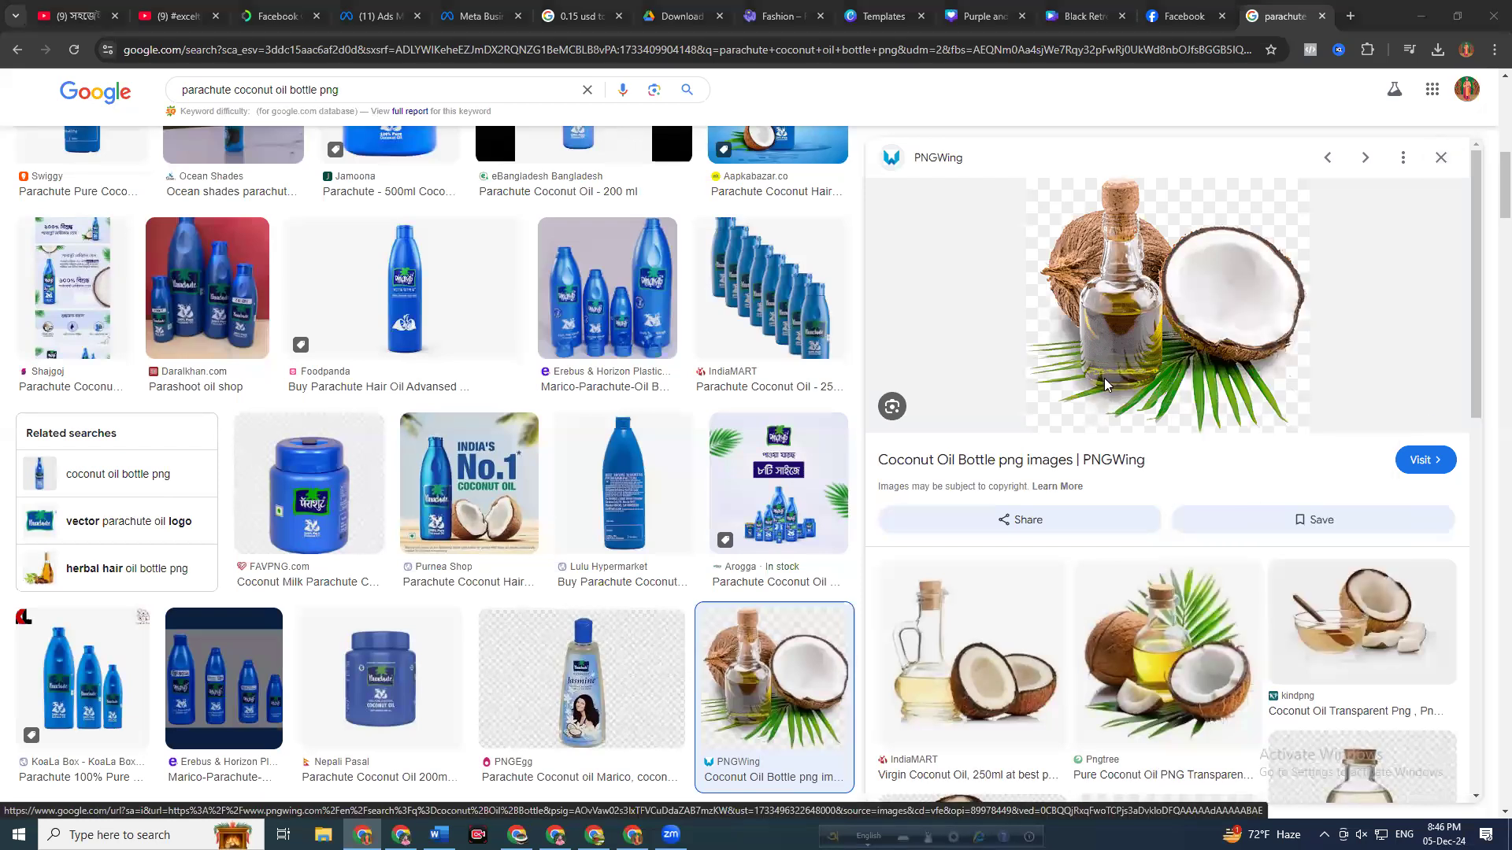
pyautogui.write('p')
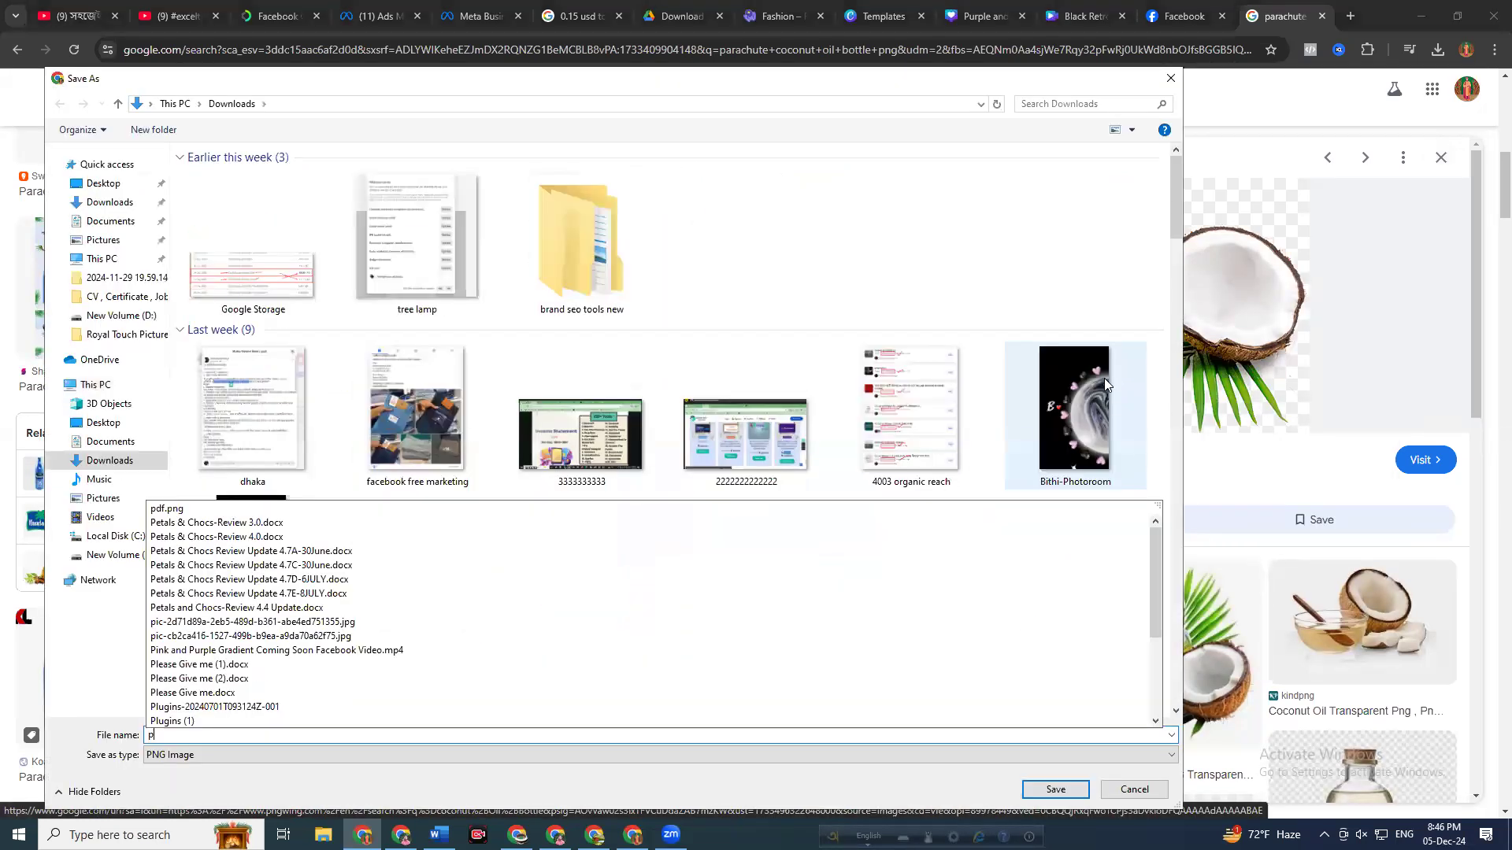
pyautogui.write('ng')
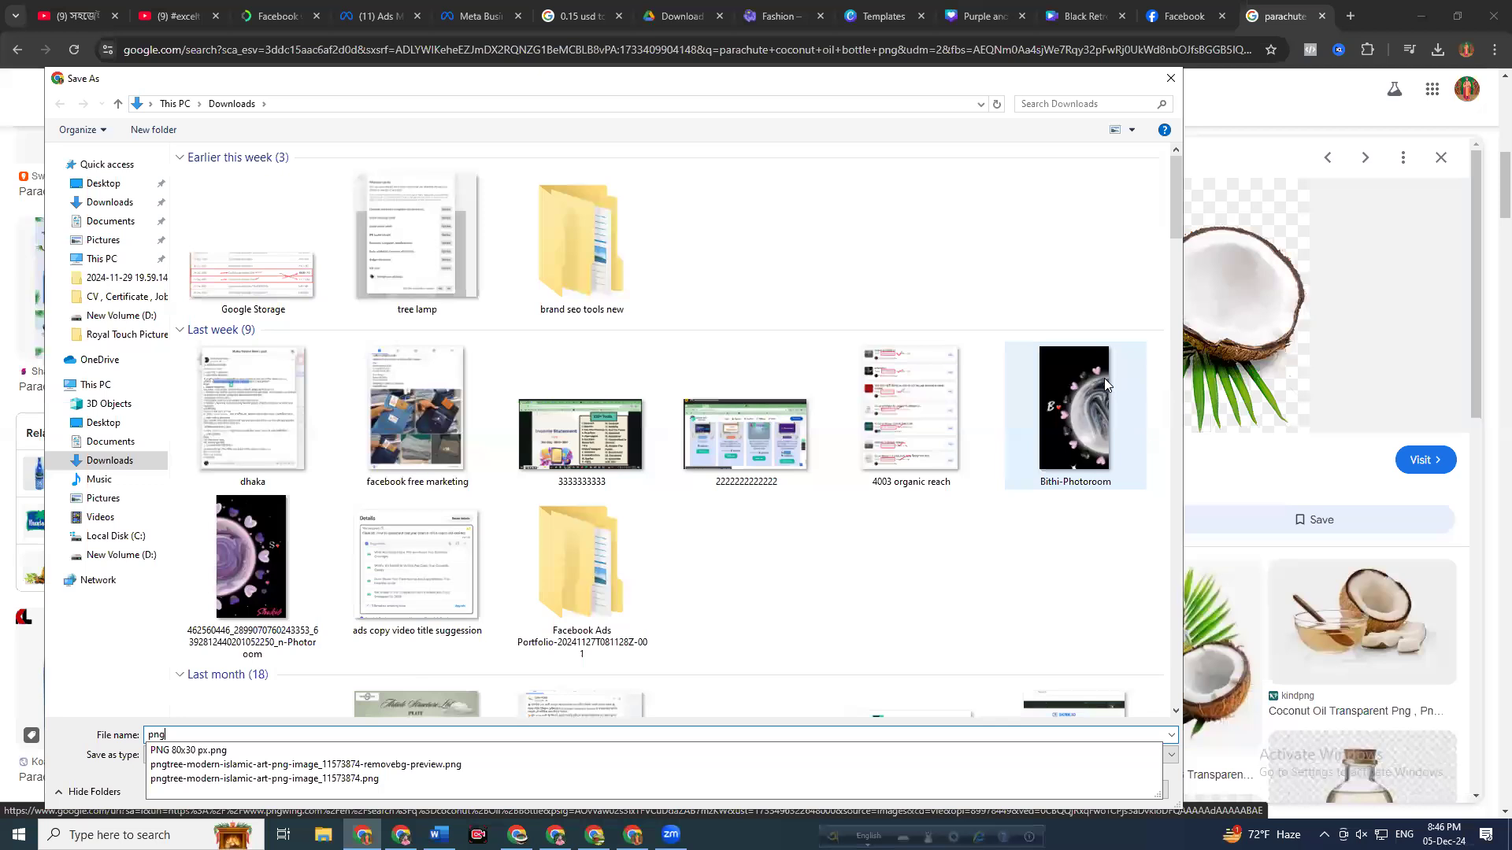
pyautogui.press('Return')
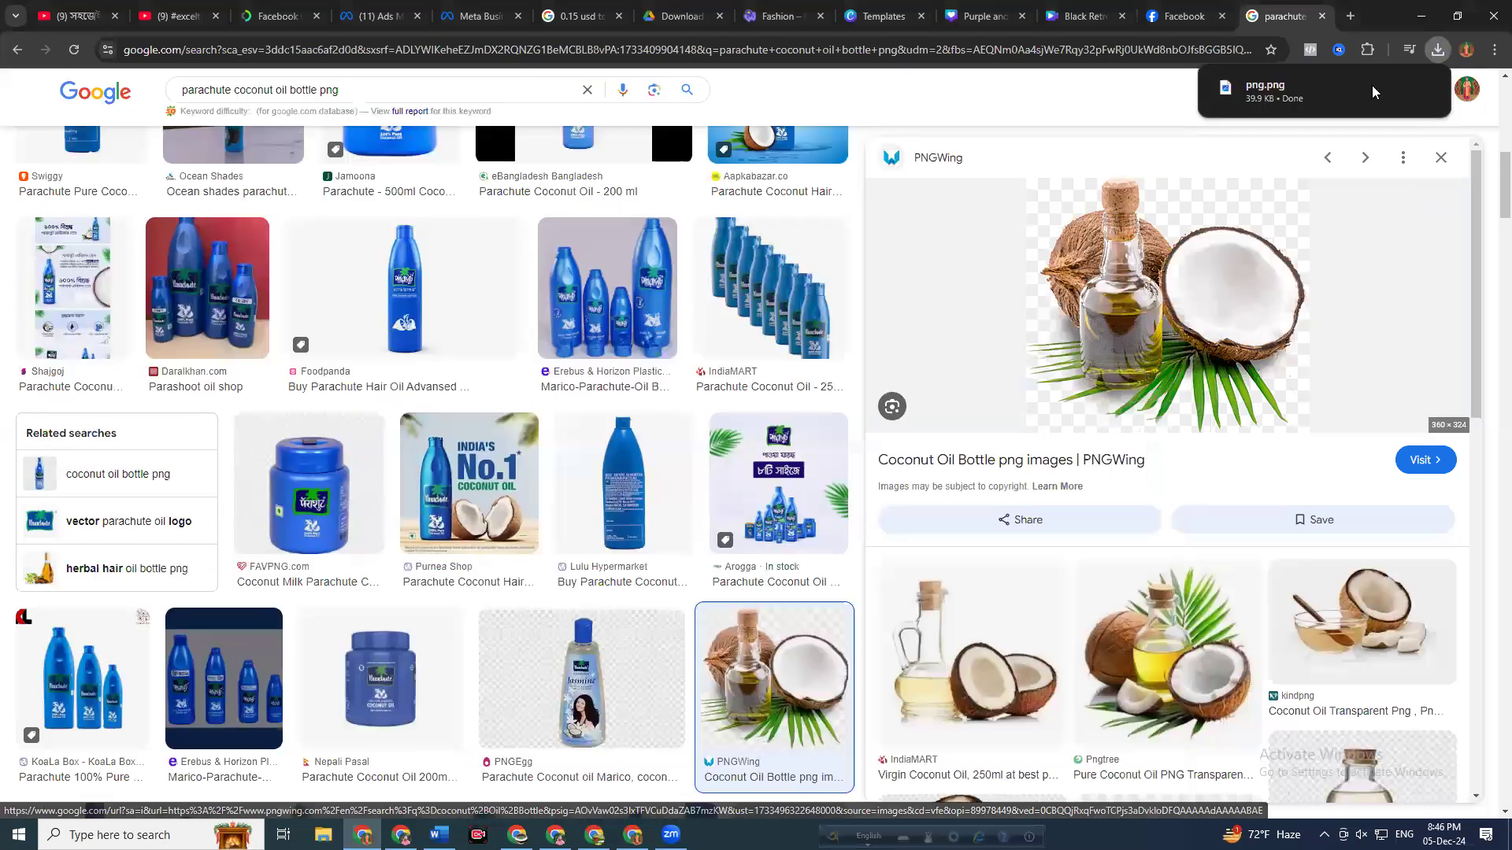
pyautogui.click(1392, 90)
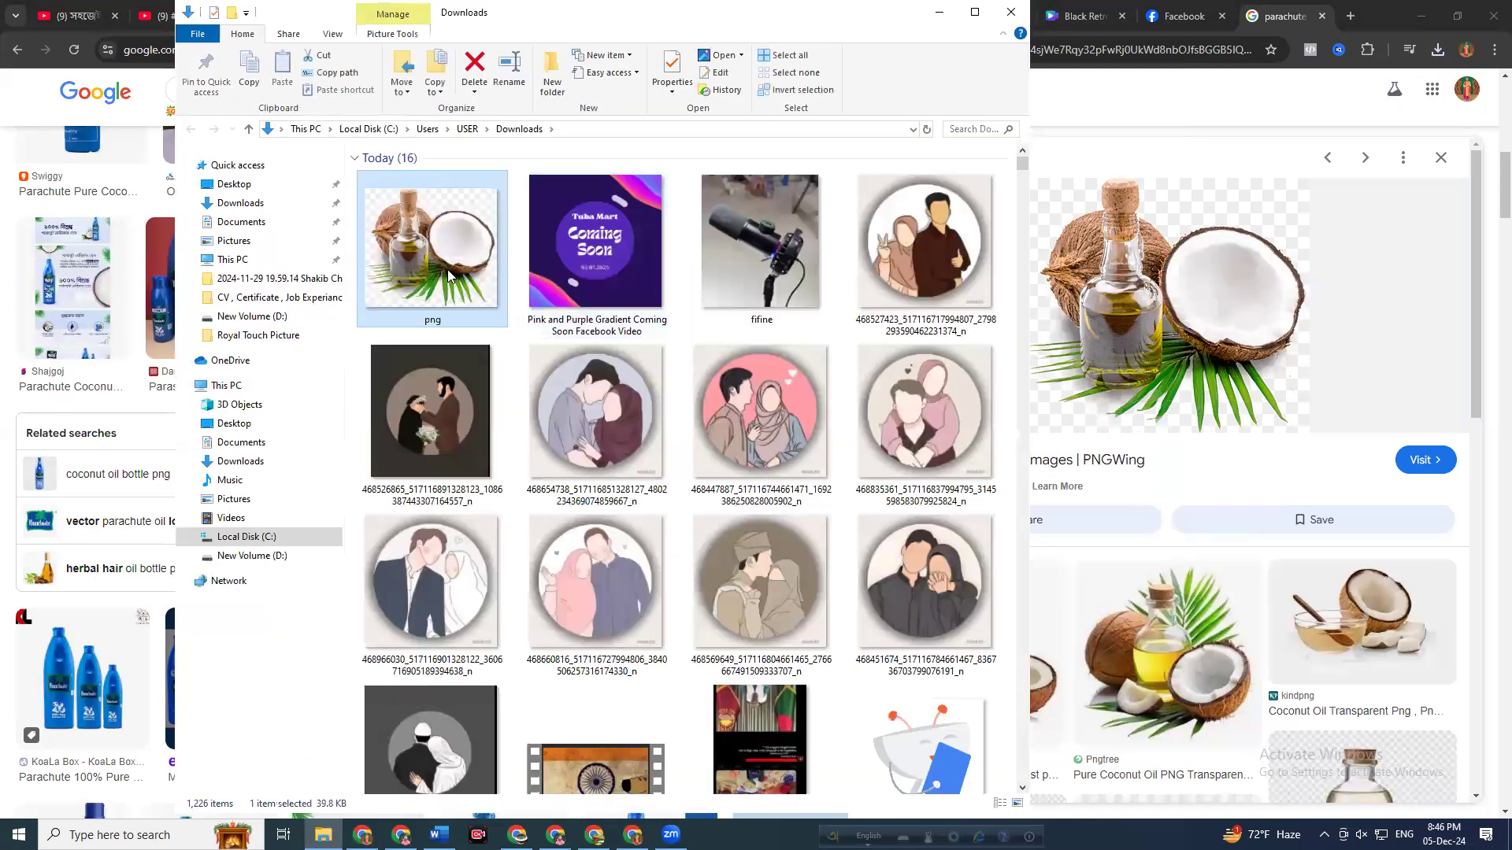
pyautogui.click(942, 11)
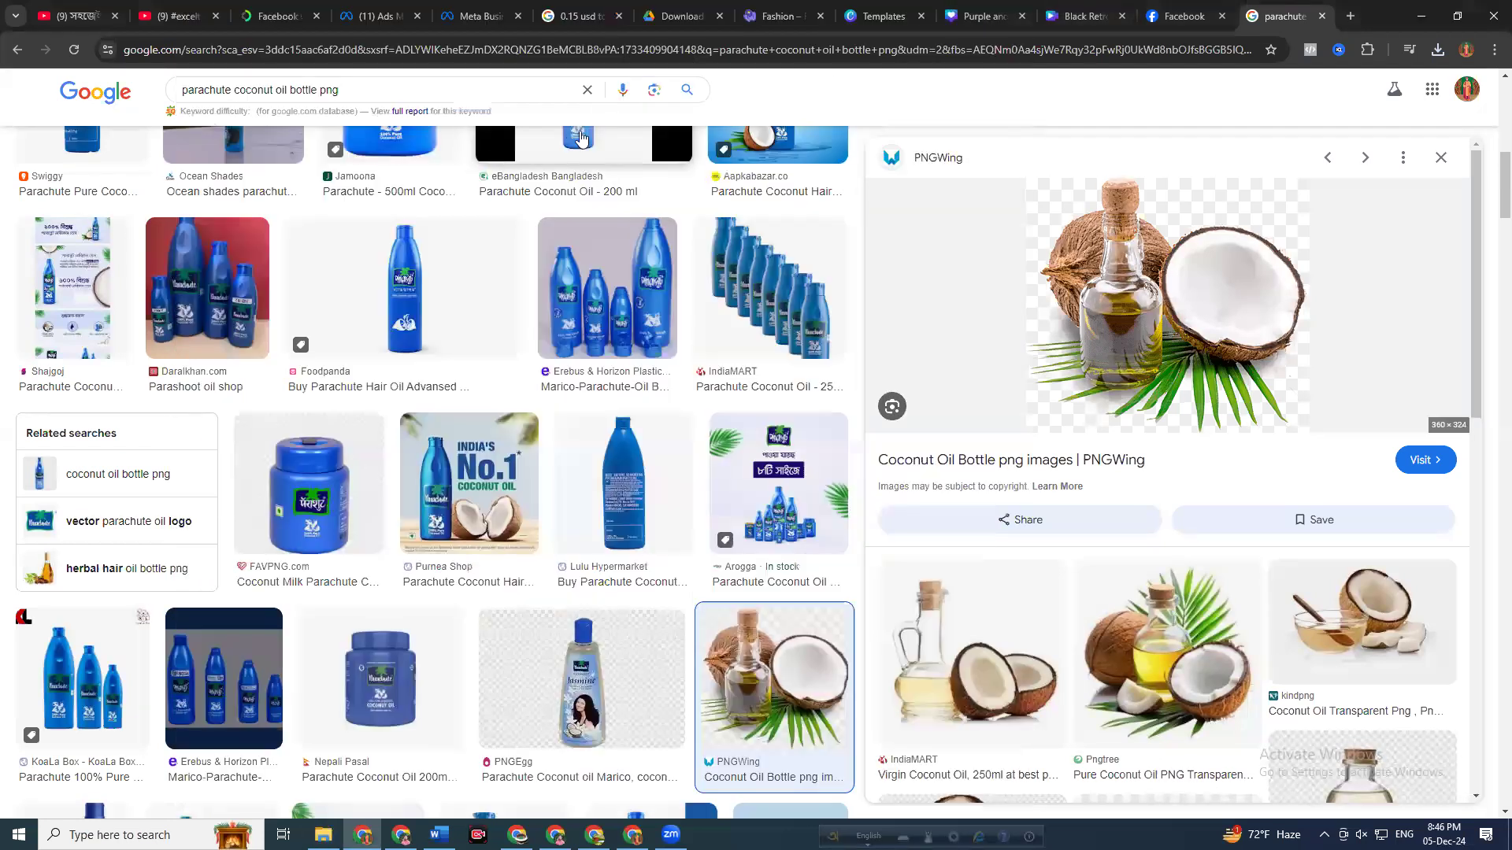
pyautogui.click(868, 11)
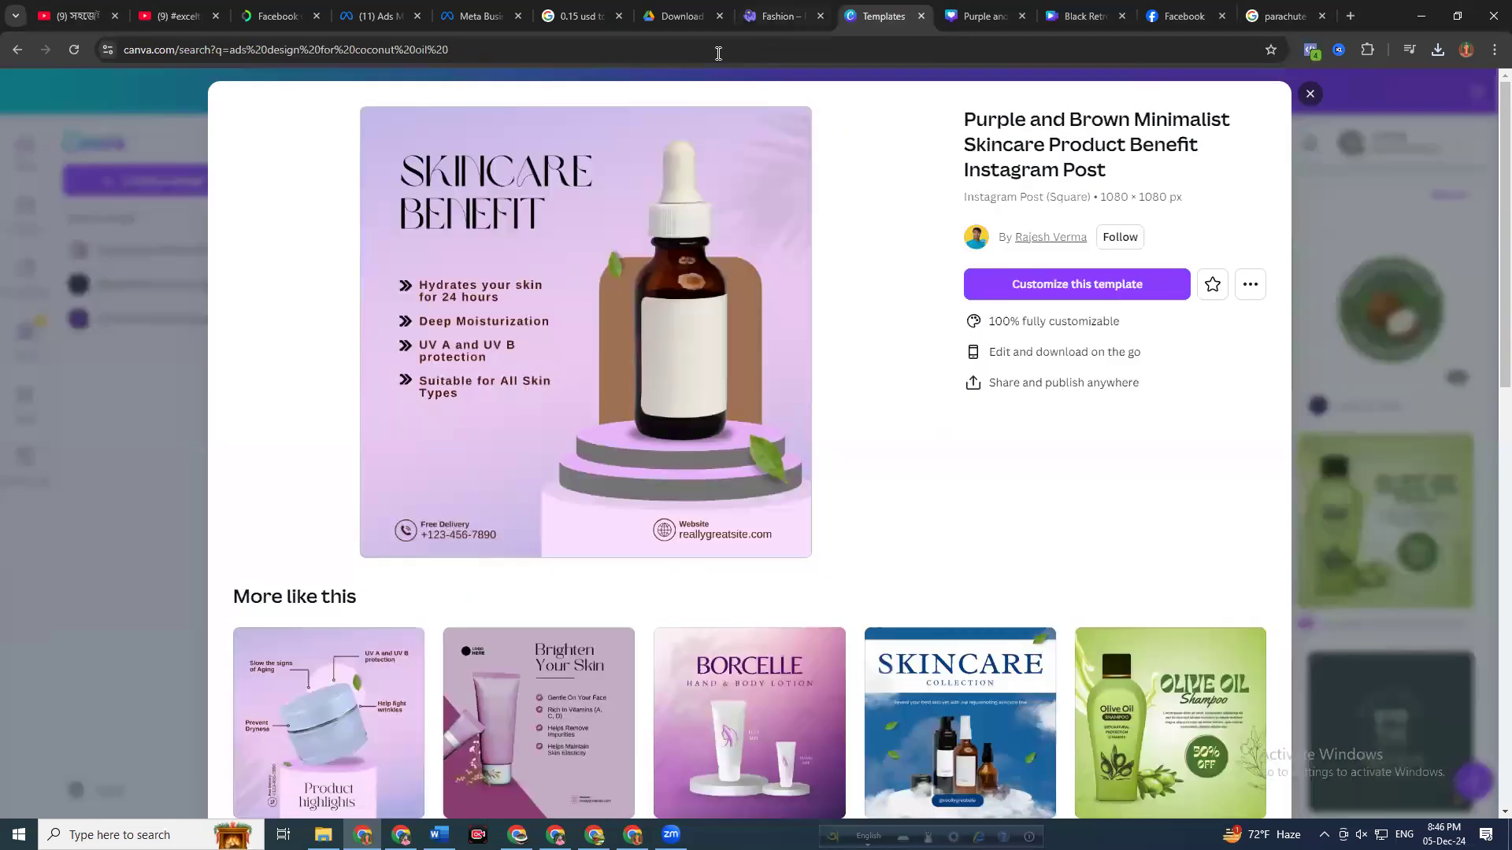
pyautogui.click(785, 18)
pyautogui.click(890, 16)
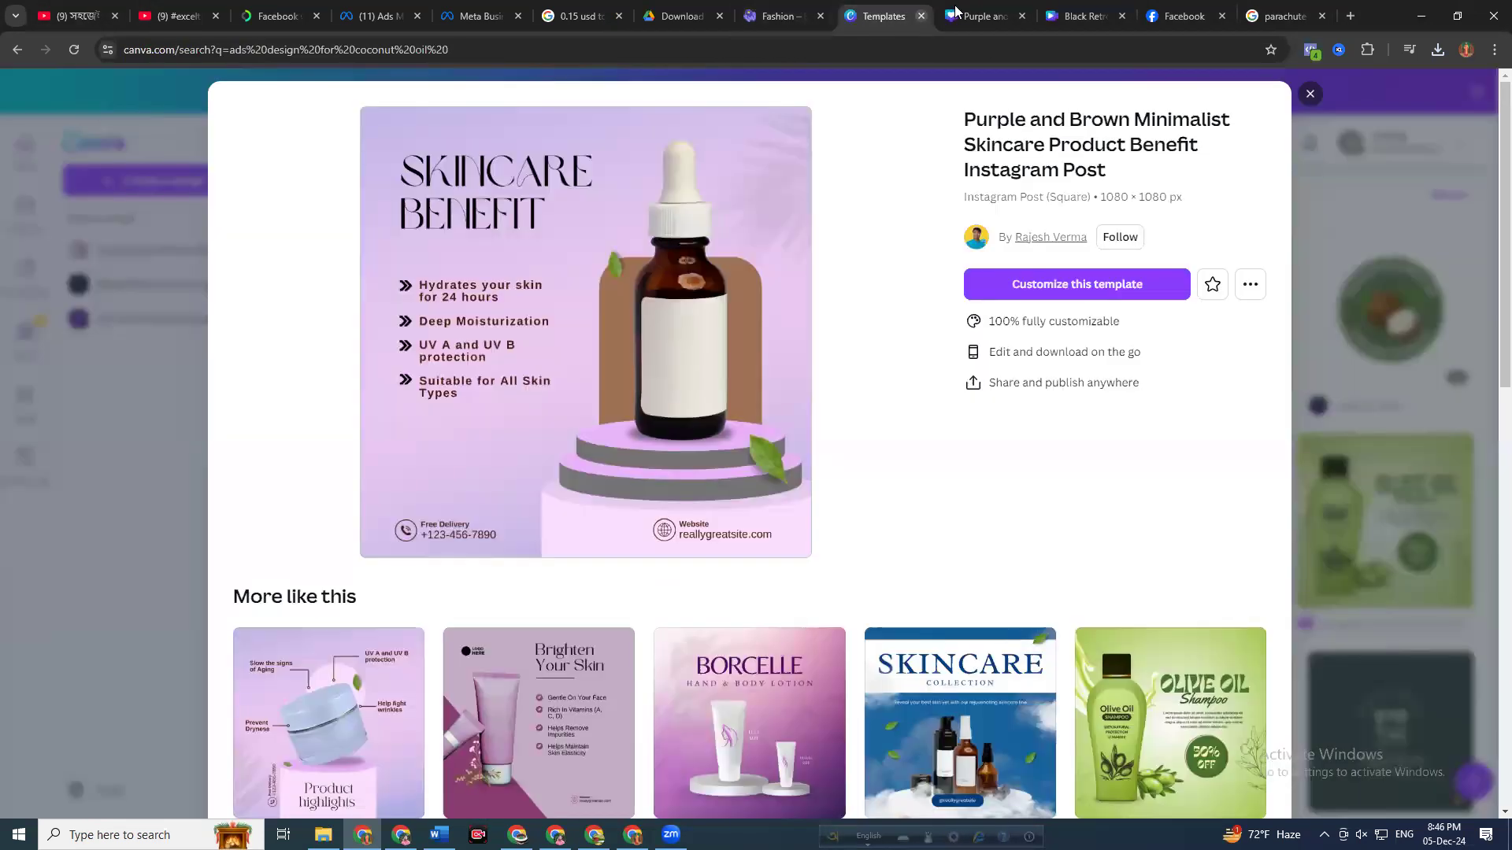
pyautogui.click(956, 11)
pyautogui.click(1070, 23)
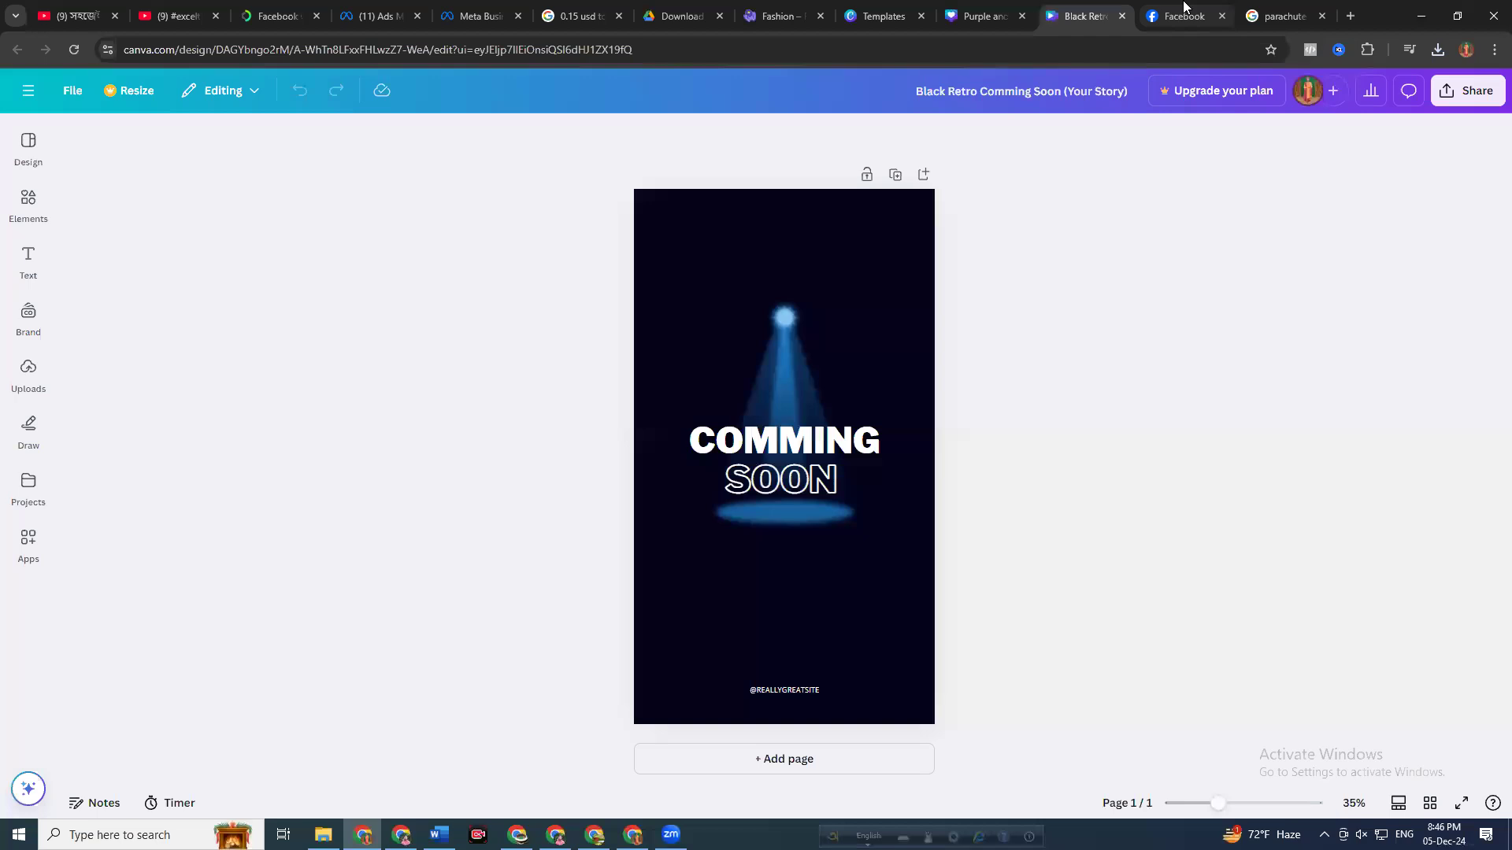
pyautogui.click(1181, 15)
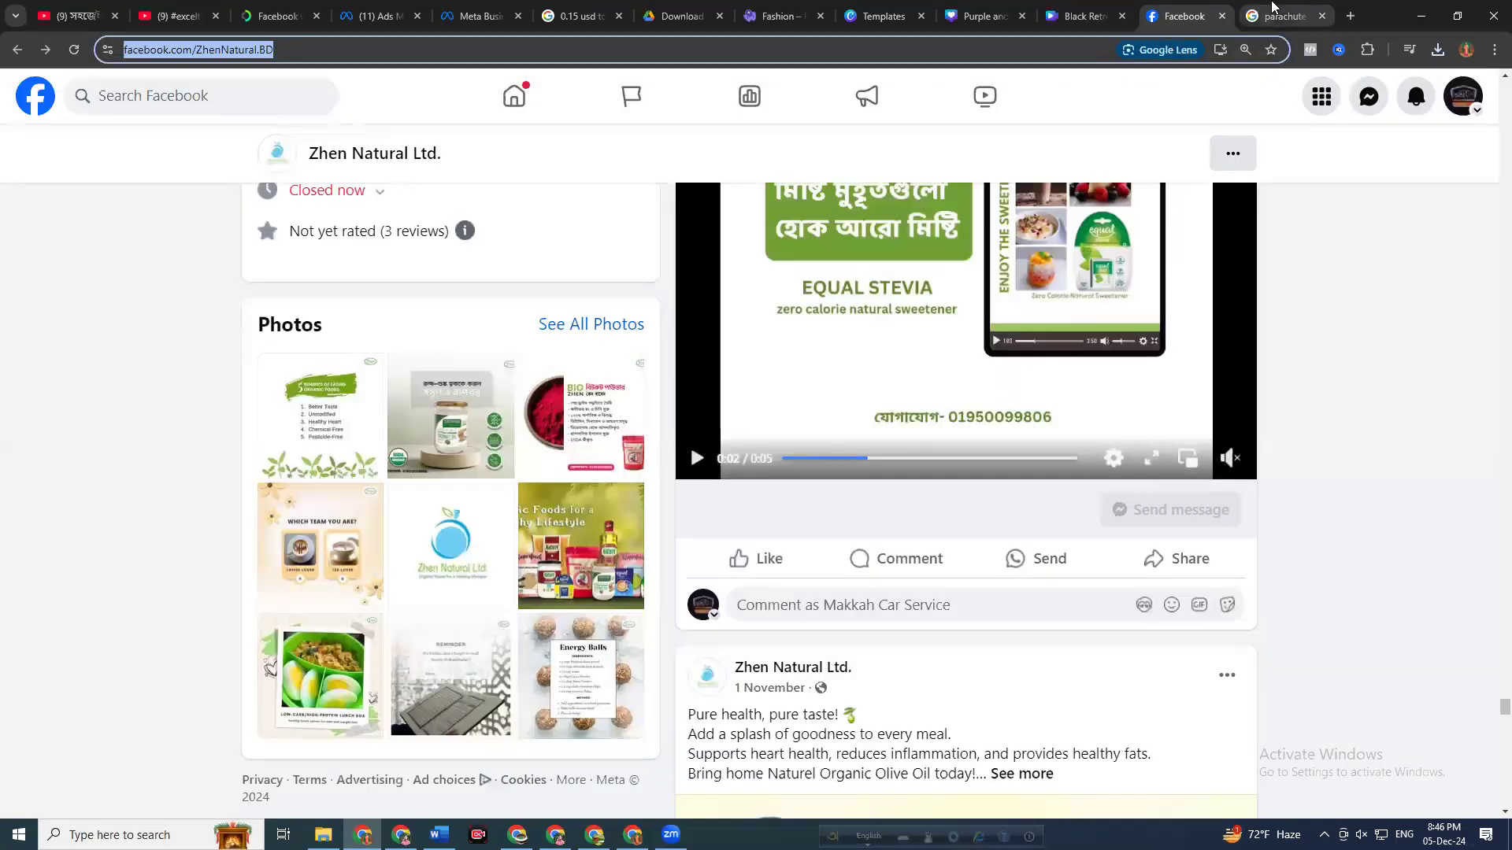
# Open the remove.bg website in place of the Google image results
pyautogui.click(1284, 16)
pyautogui.click(1104, 52)
pyautogui.write('re')
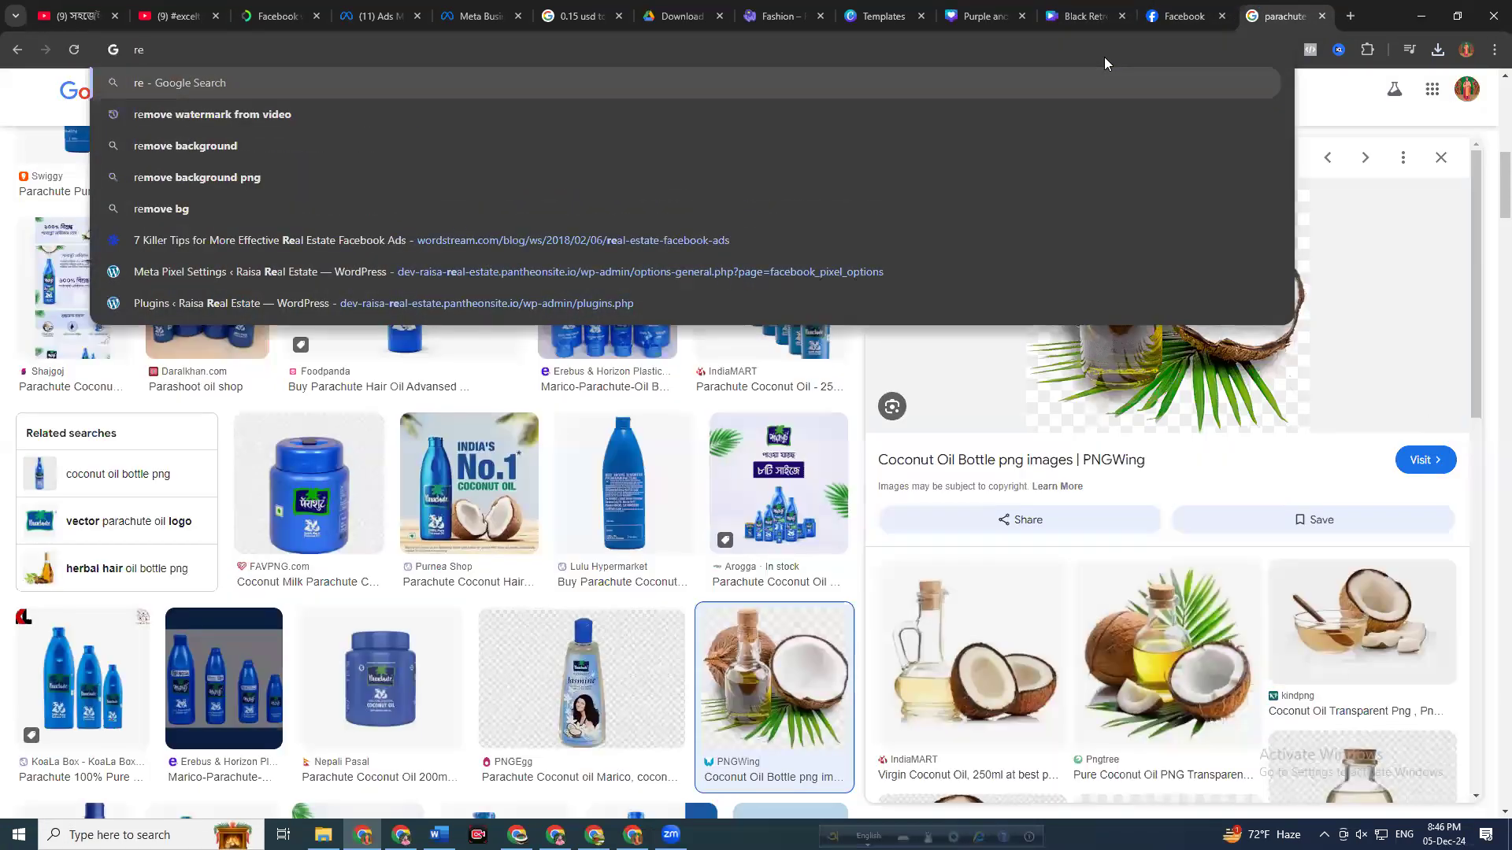
pyautogui.write('move/')
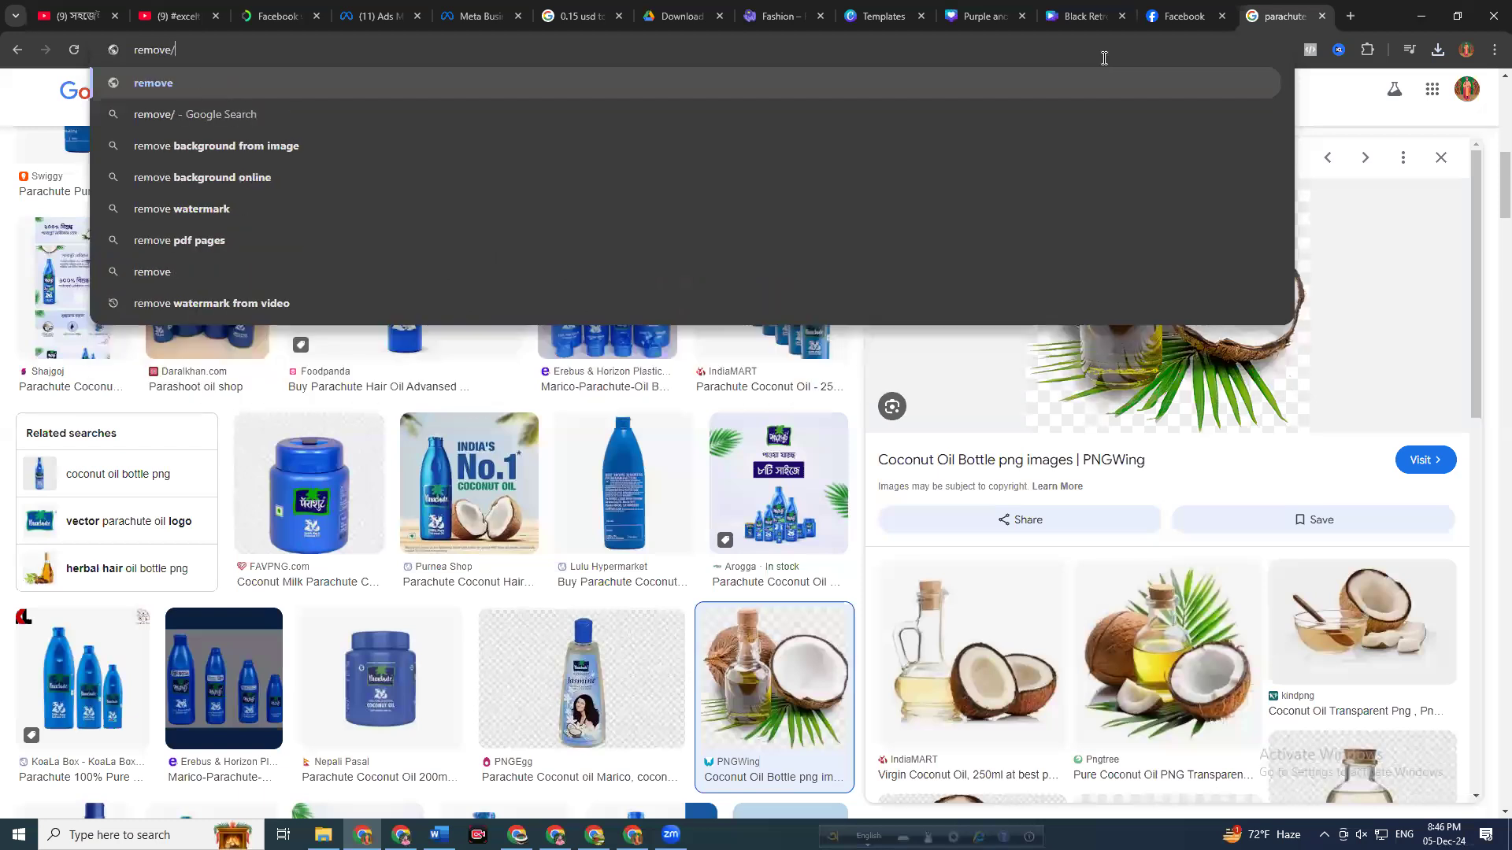
pyautogui.press('BackSpace')
pyautogui.write('.bg')
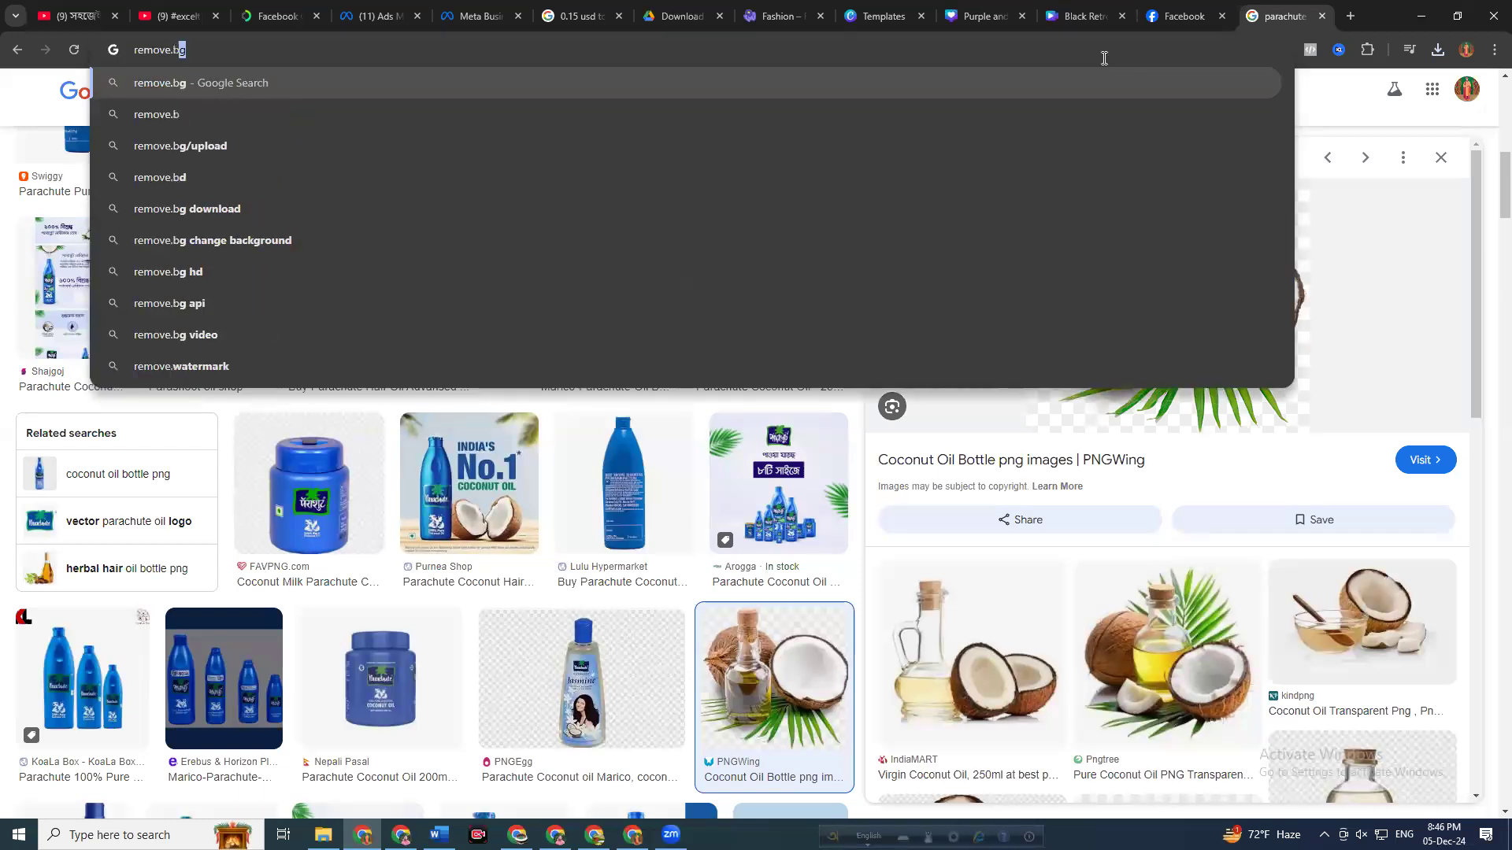
pyautogui.press('Return')
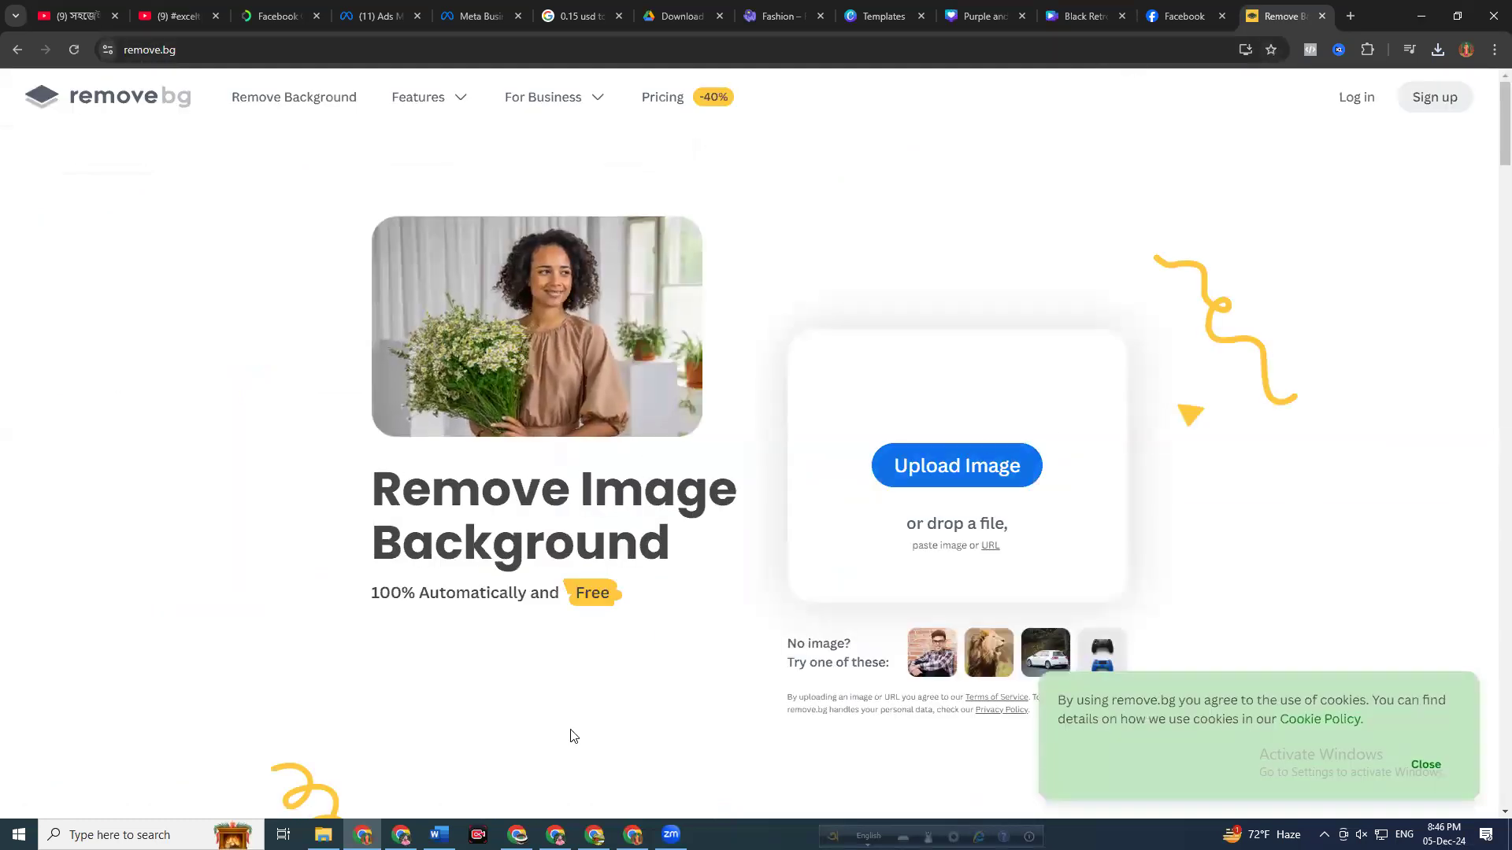
# Remove the background of the png file from Downloads, download the standard-resolution cutout, and show it in its folder
pyautogui.click(949, 472)
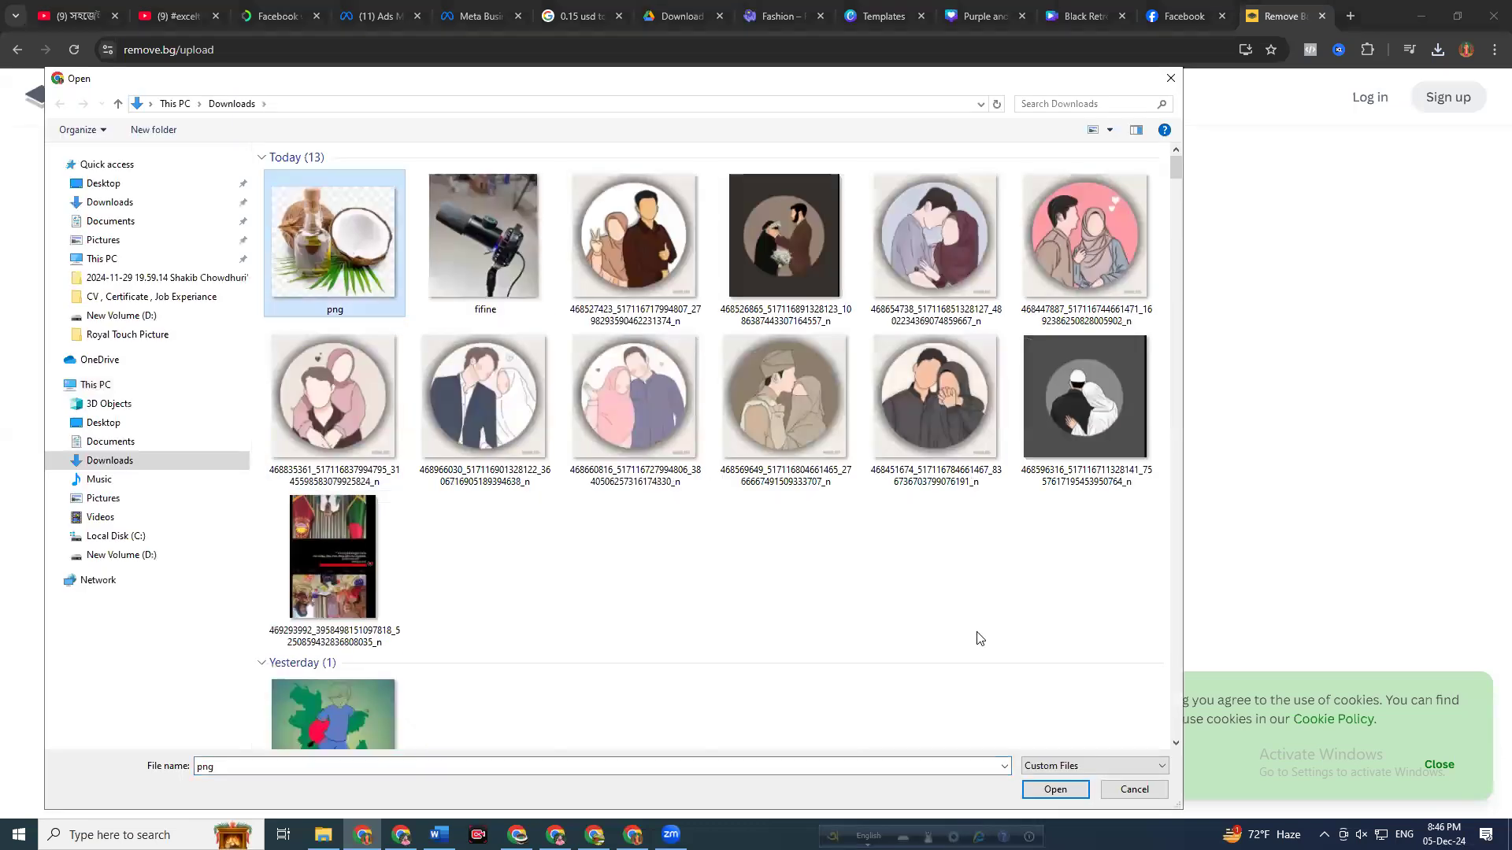
pyautogui.click(1055, 790)
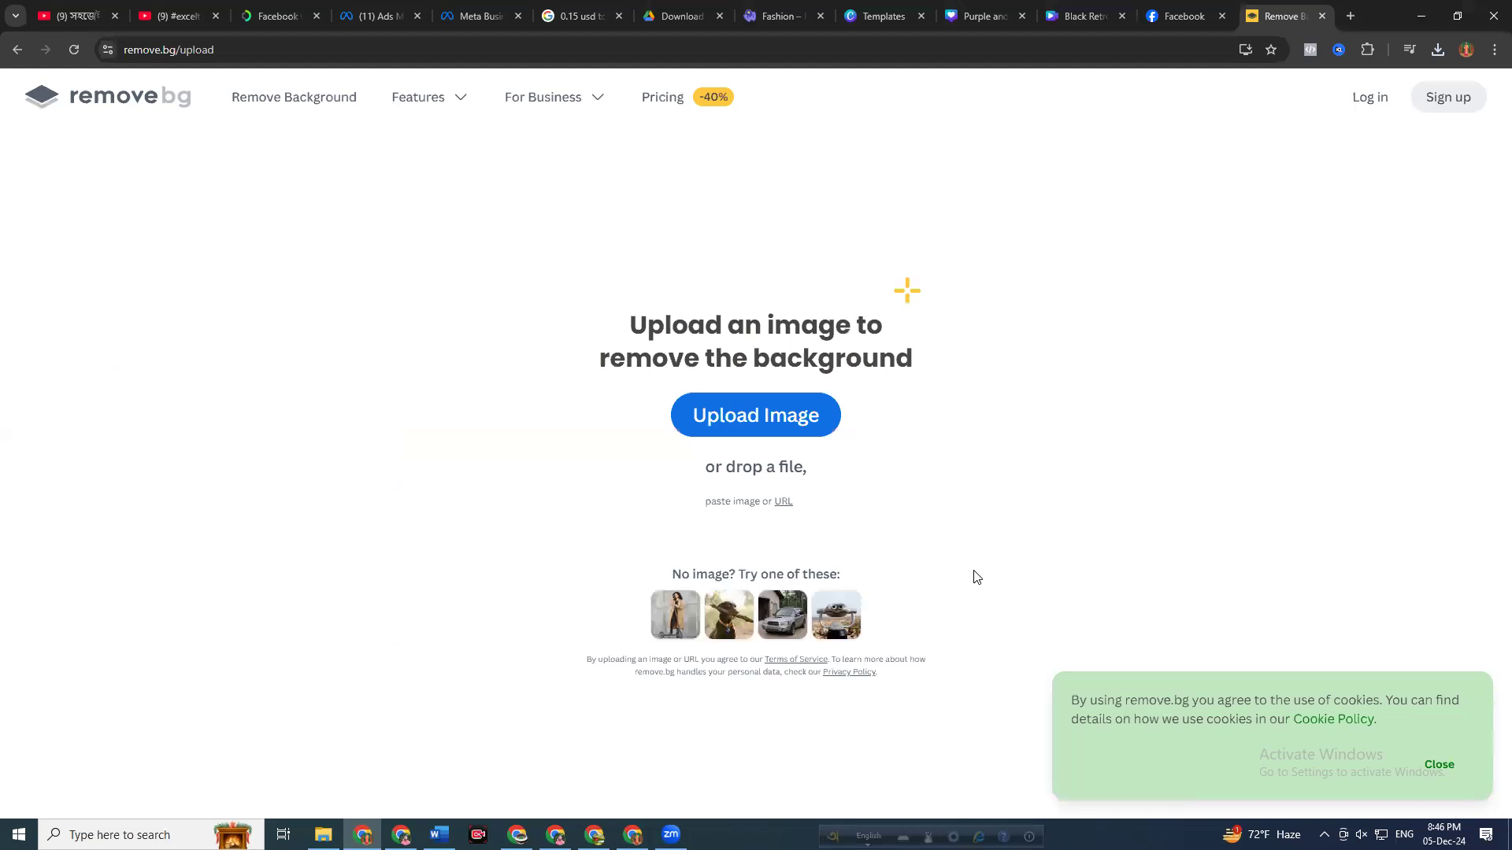
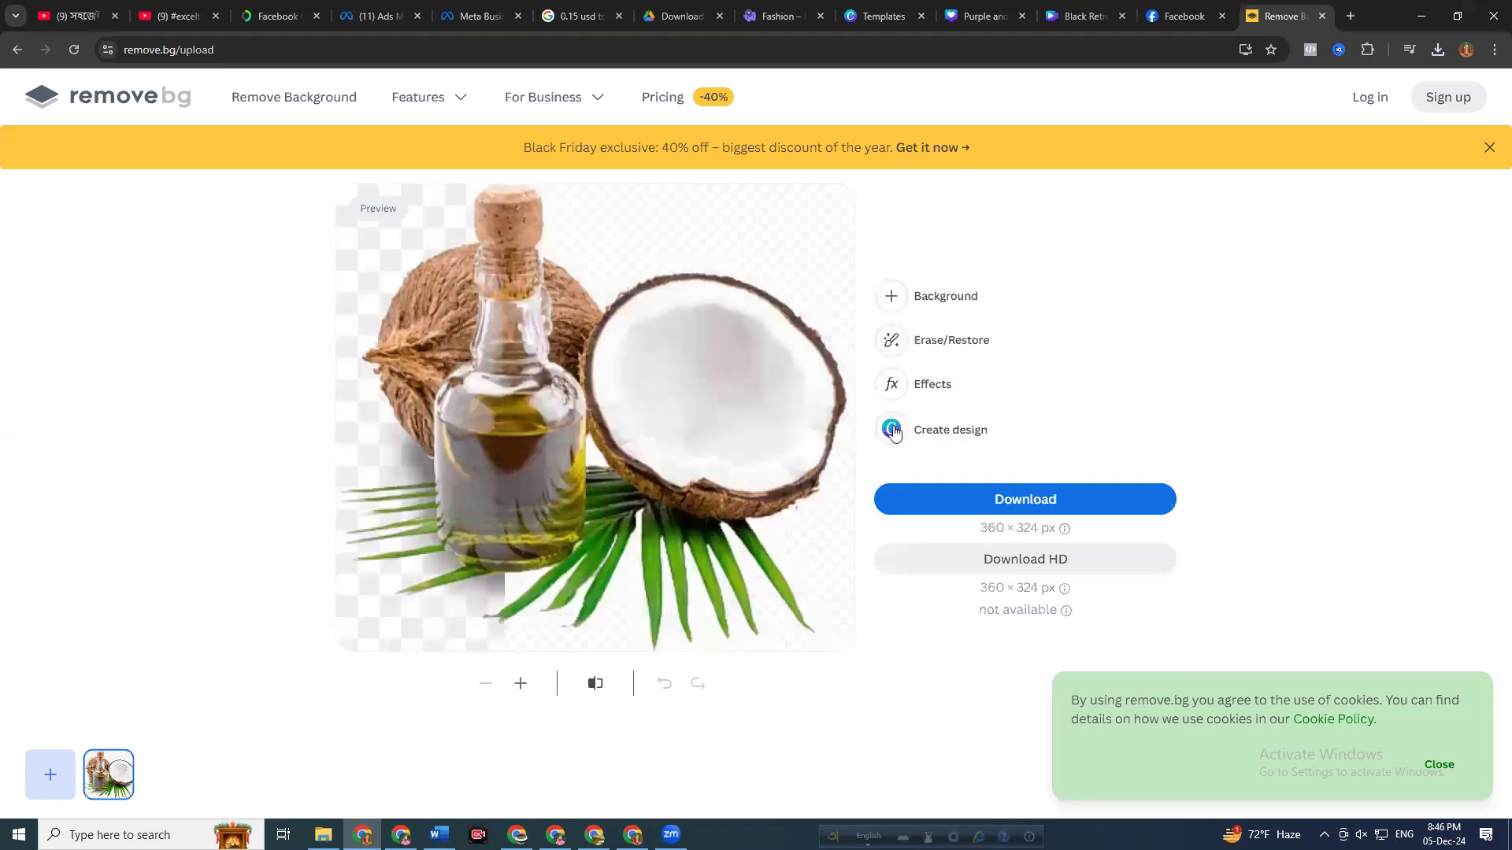
pyautogui.click(993, 504)
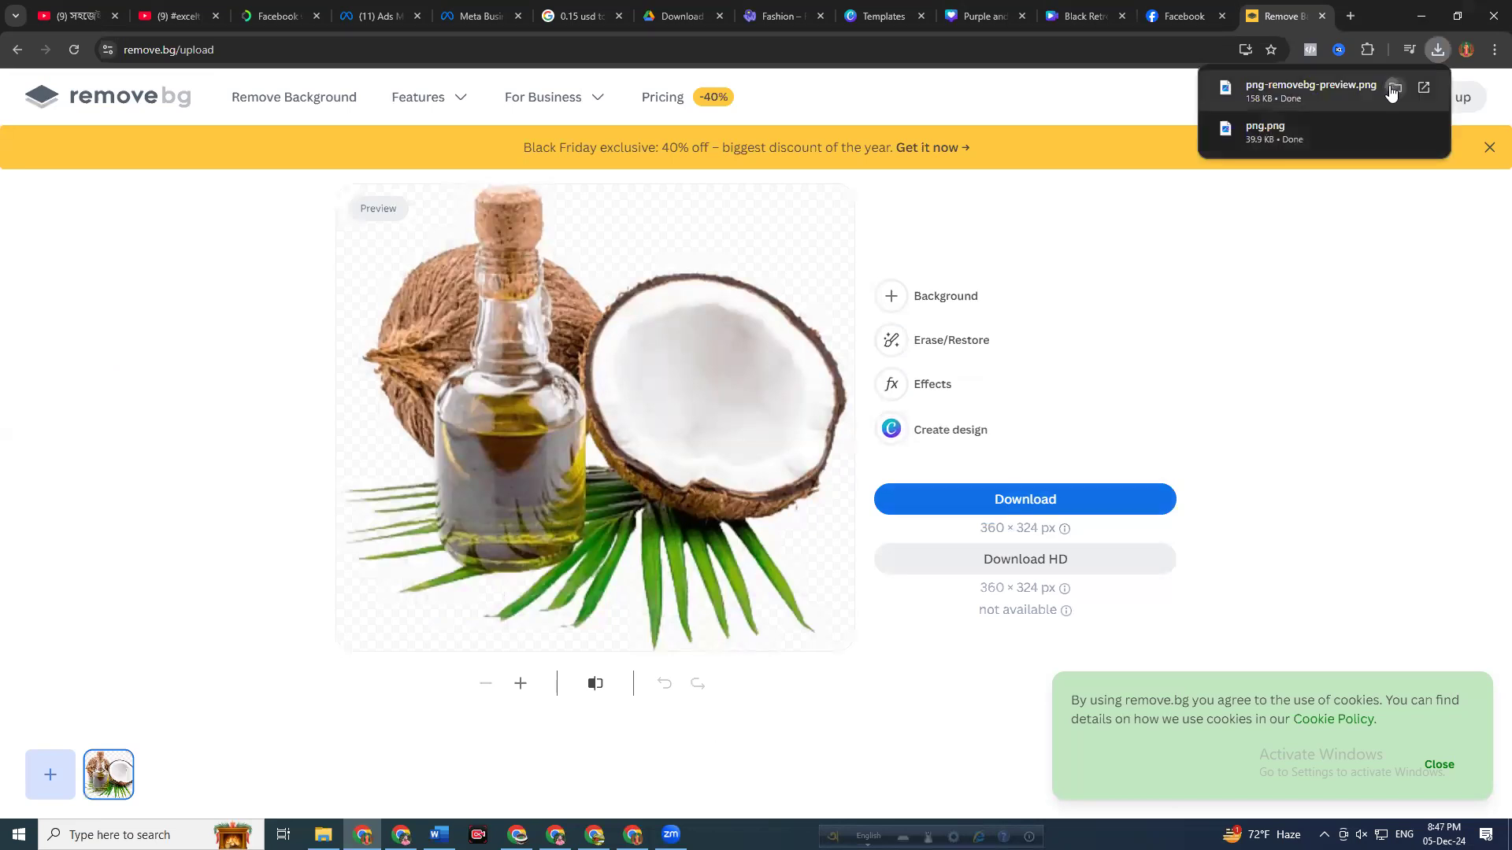
pyautogui.click(1392, 88)
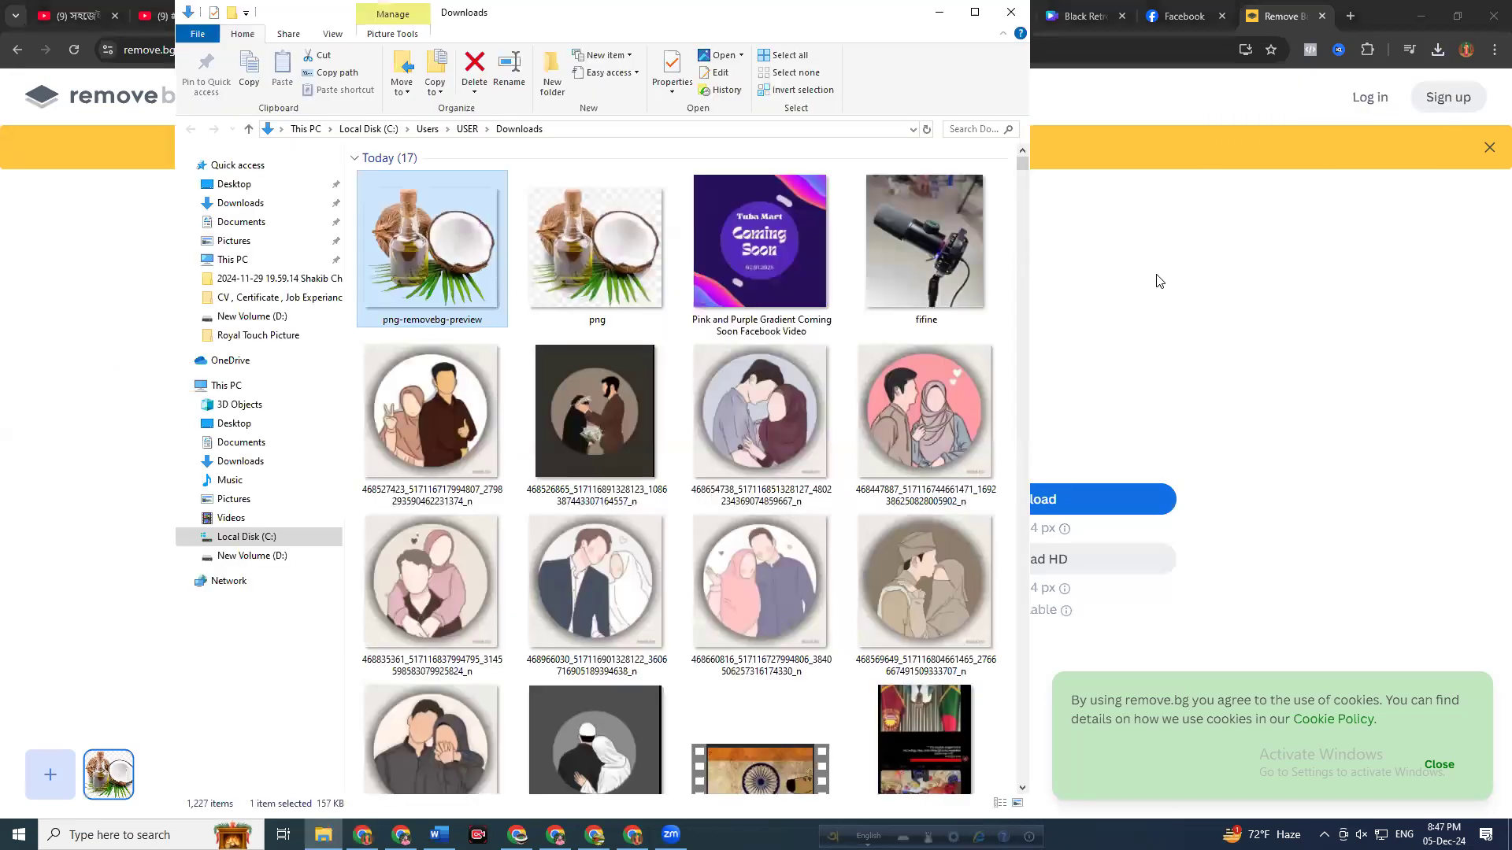
# Switch to the Purple and Brown Minimalist Skincare design in Canva and upload the files png-removebg-preview and png from Downloads
pyautogui.click(1110, 25)
pyautogui.click(1095, 21)
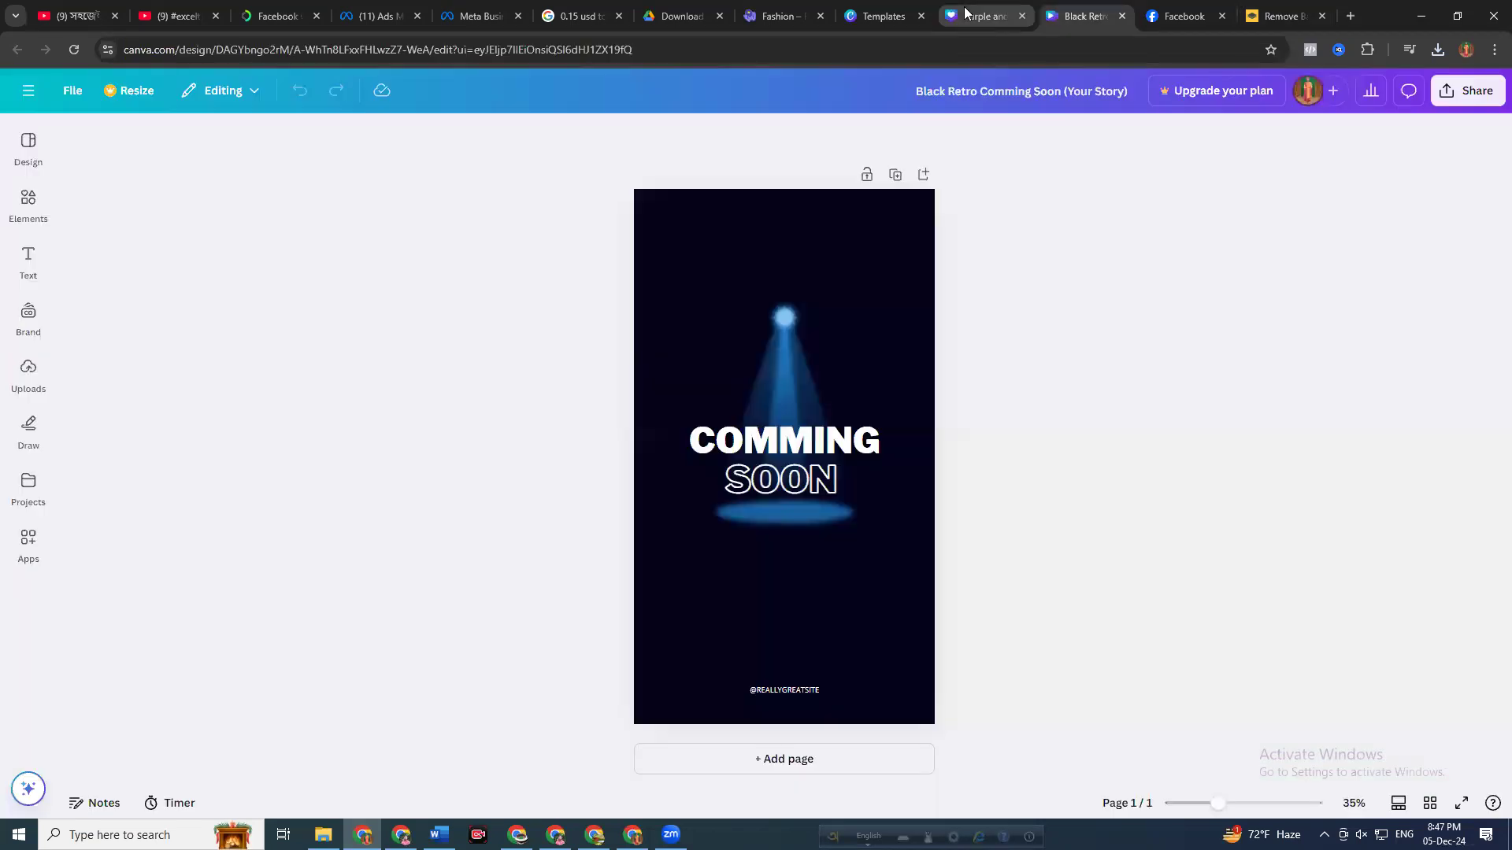
pyautogui.click(964, 16)
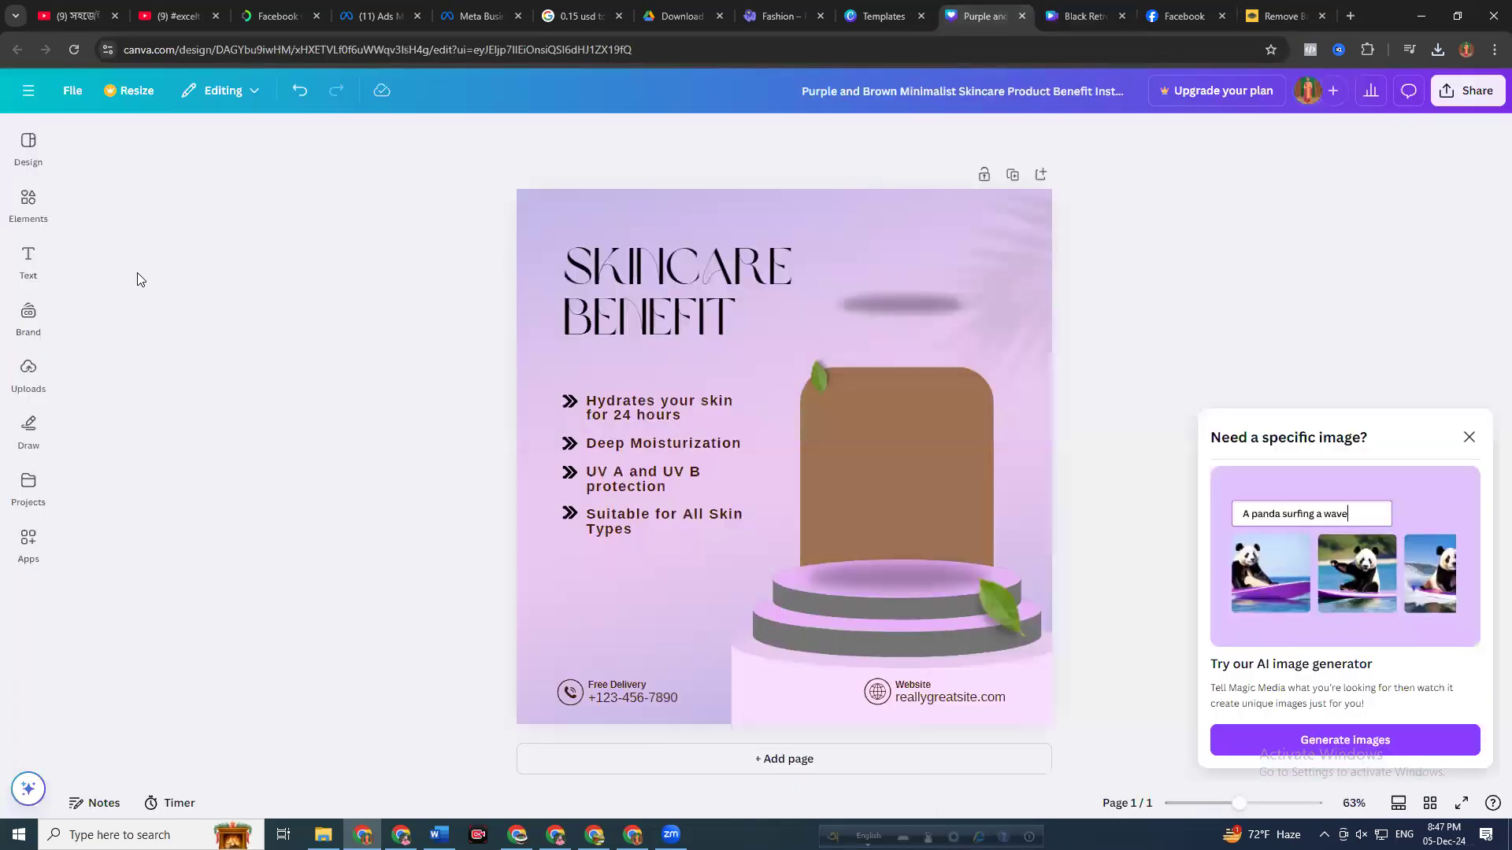
pyautogui.click(23, 386)
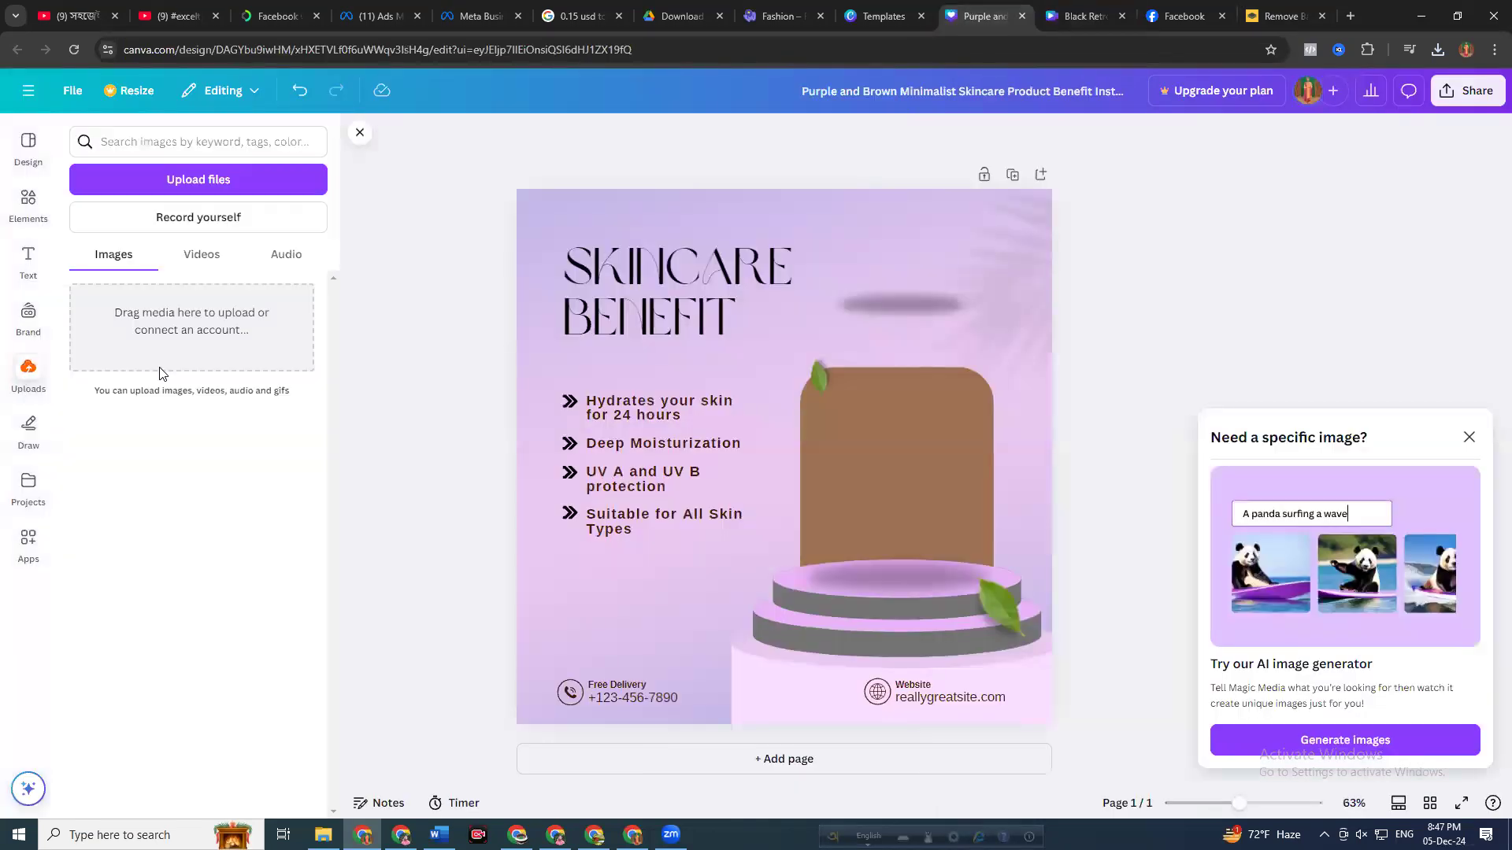
pyautogui.click(197, 190)
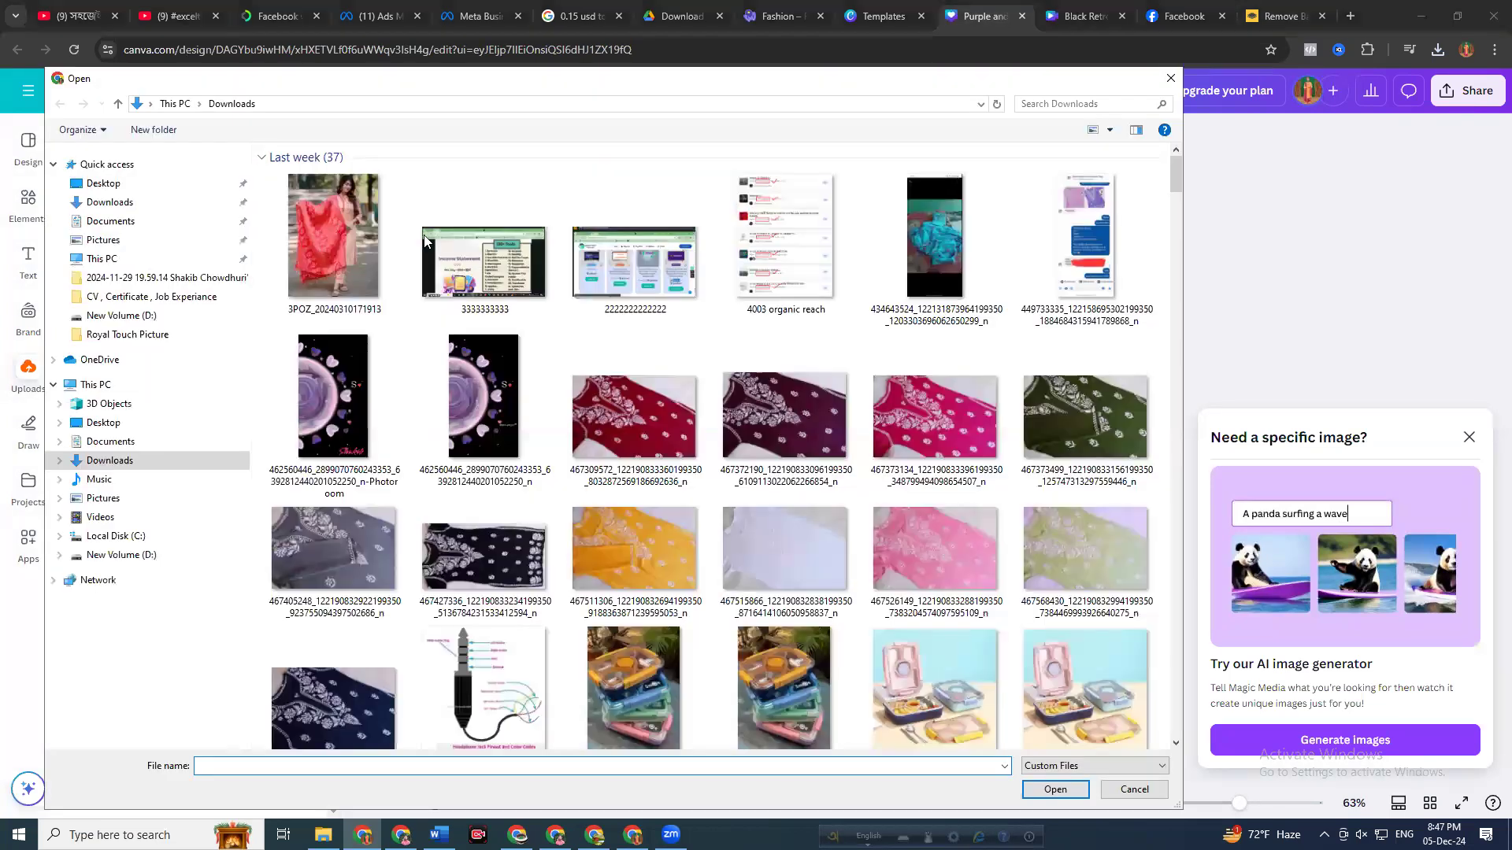
pyautogui.click(325, 247)
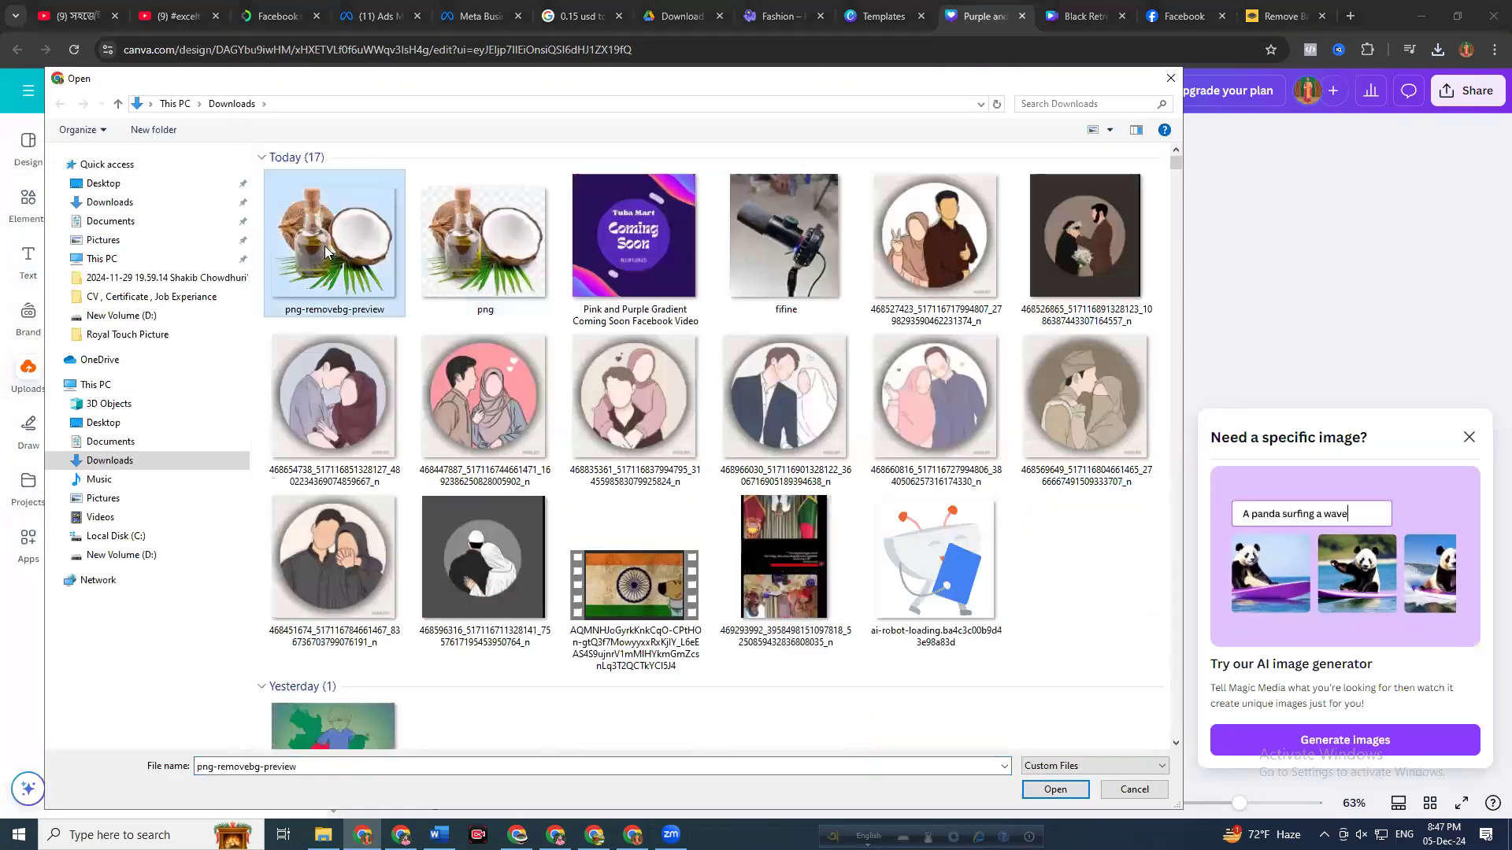
pyautogui.keyDown('ctrl'); pyautogui.click(481, 268); pyautogui.keyUp('ctrl')
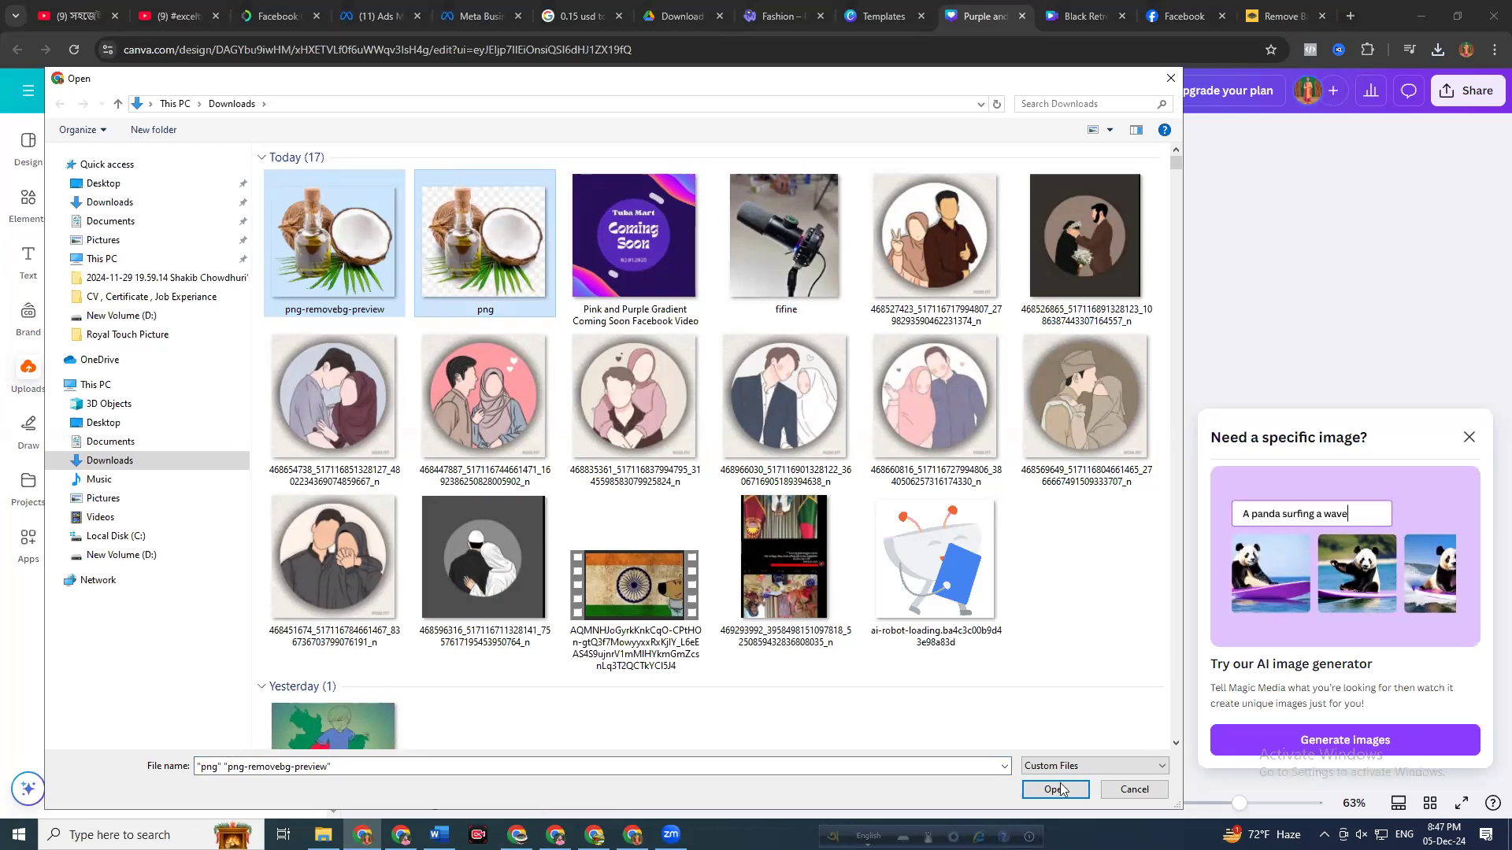
pyautogui.press('Return')
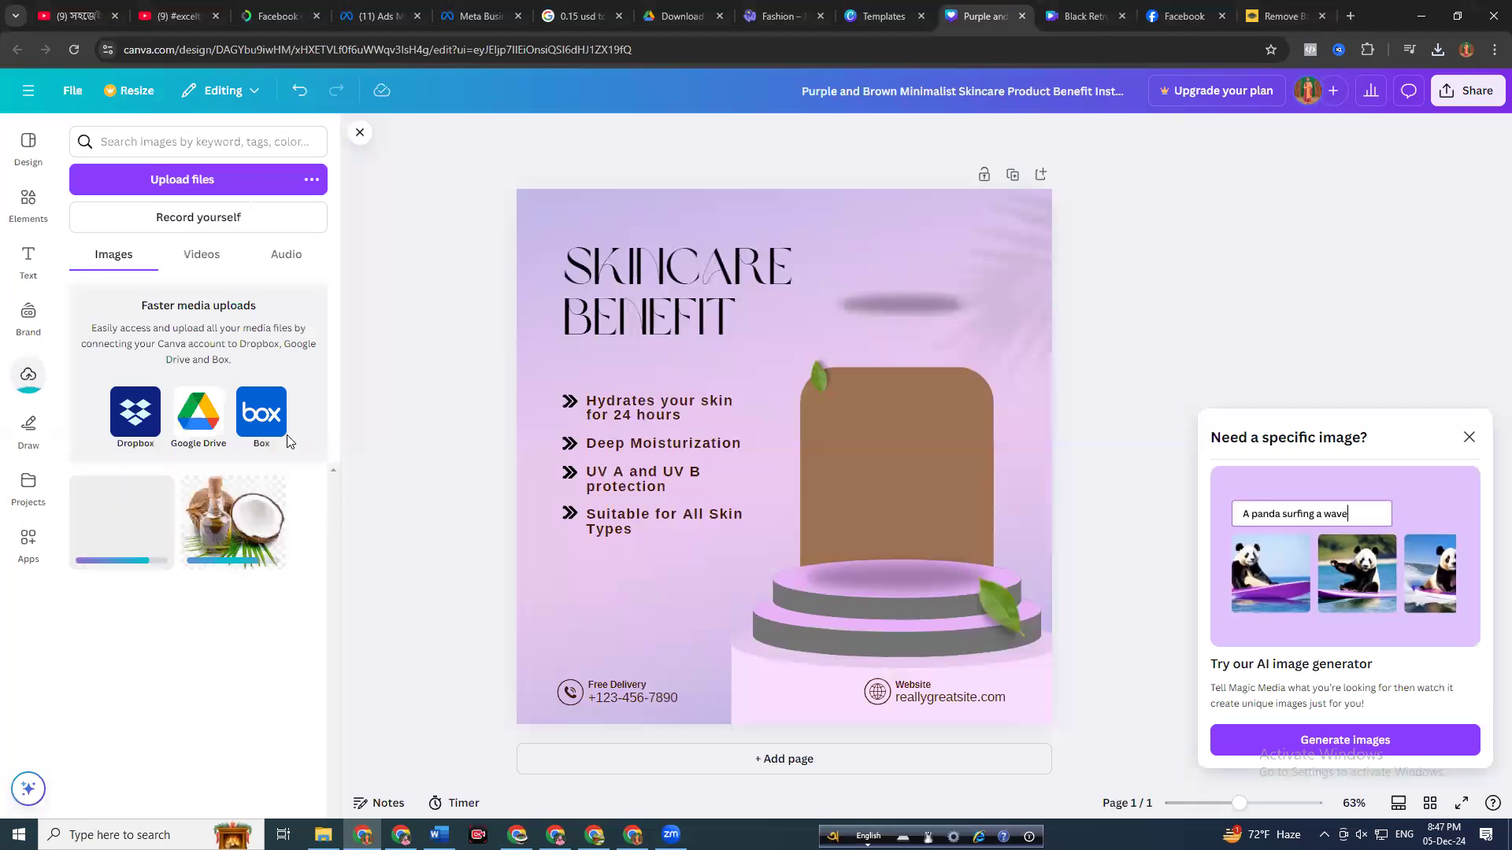
pyautogui.click(234, 541)
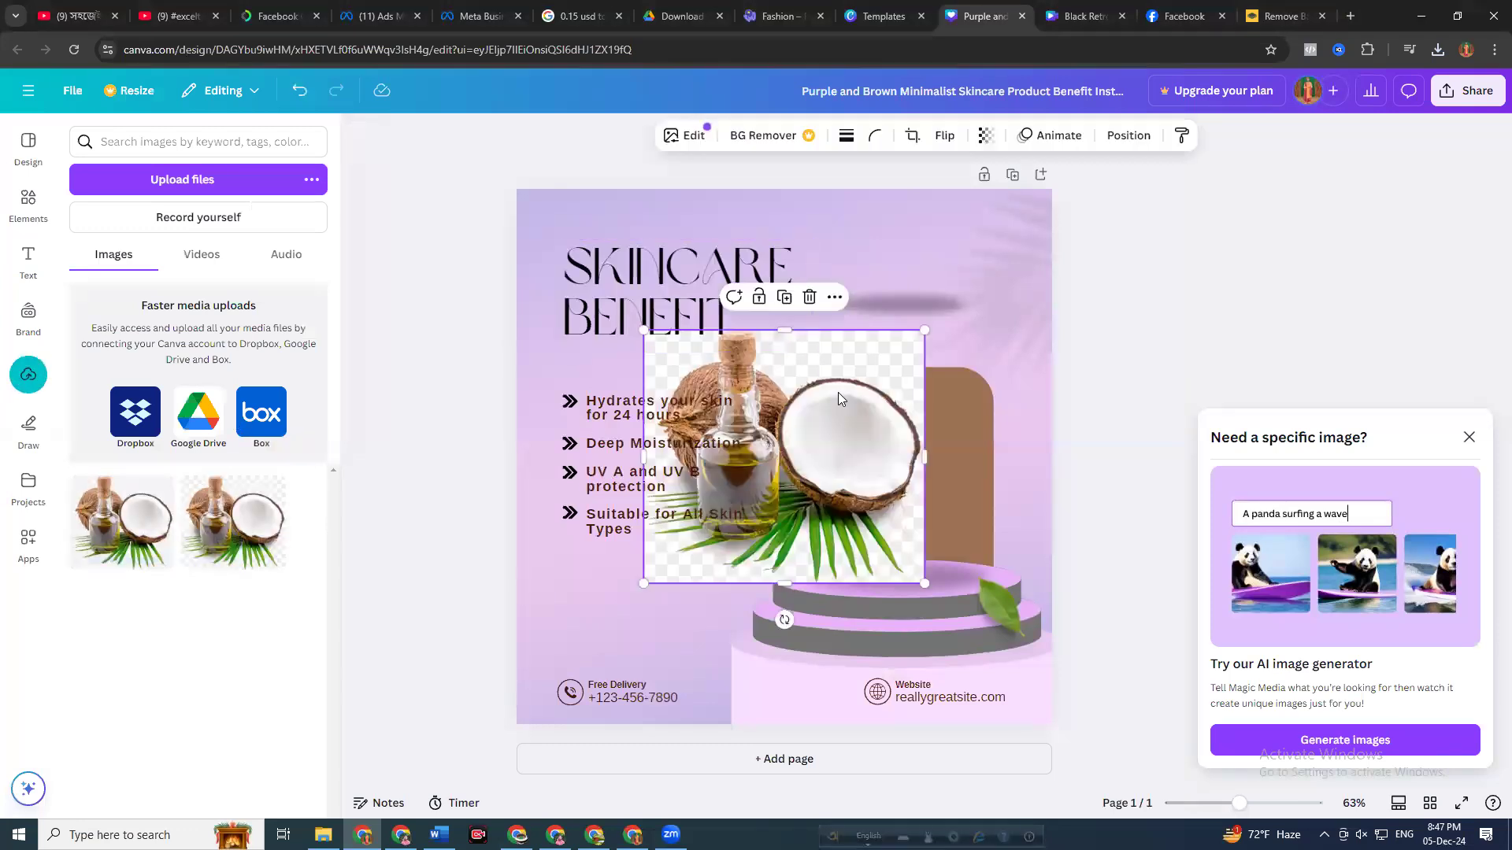
pyautogui.moveTo(838, 398); pyautogui.dragTo(910, 285)
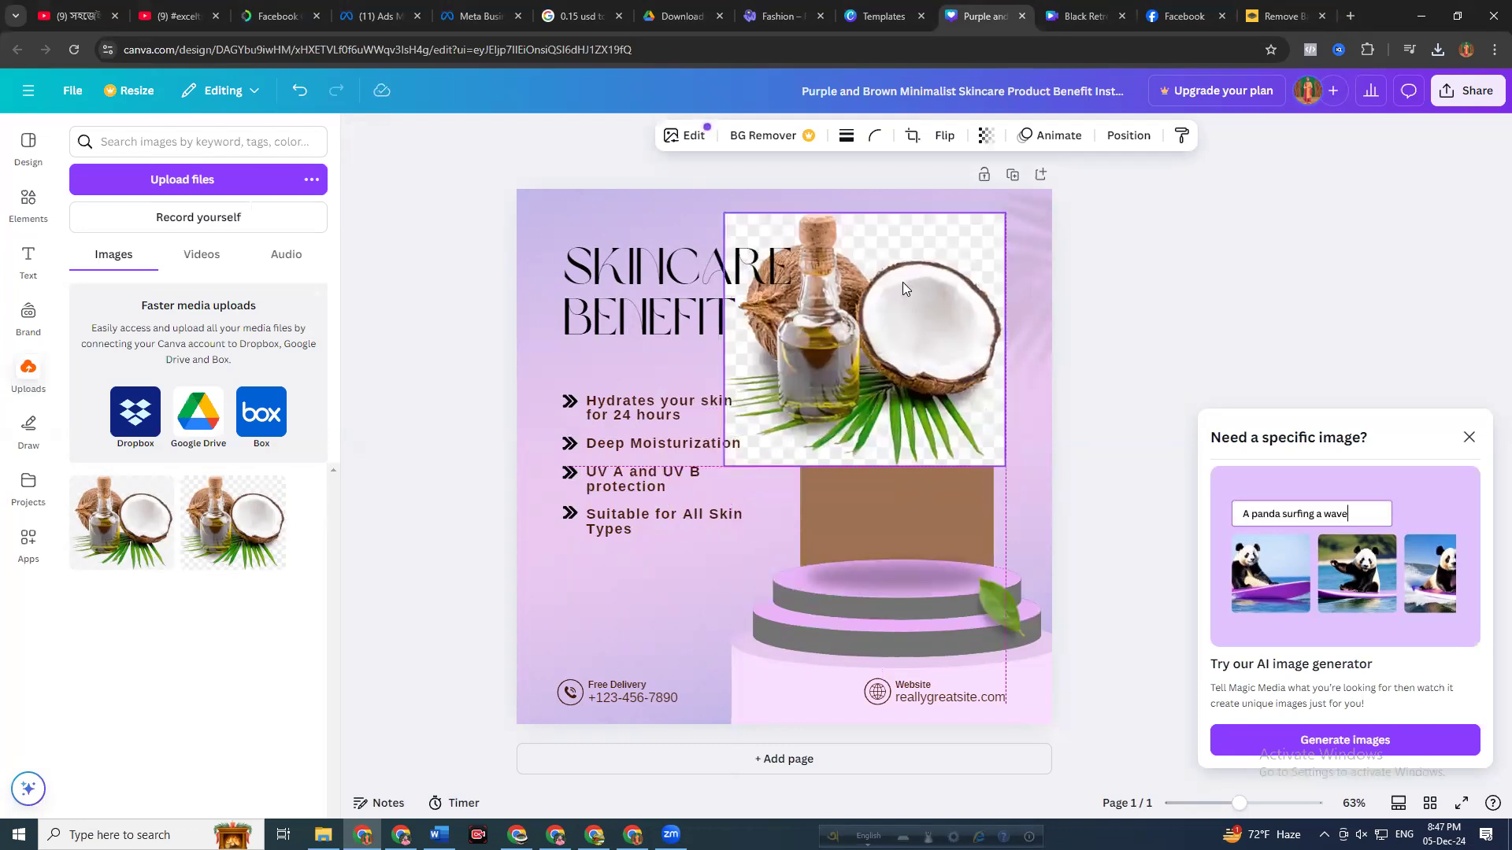
pyautogui.click(754, 135)
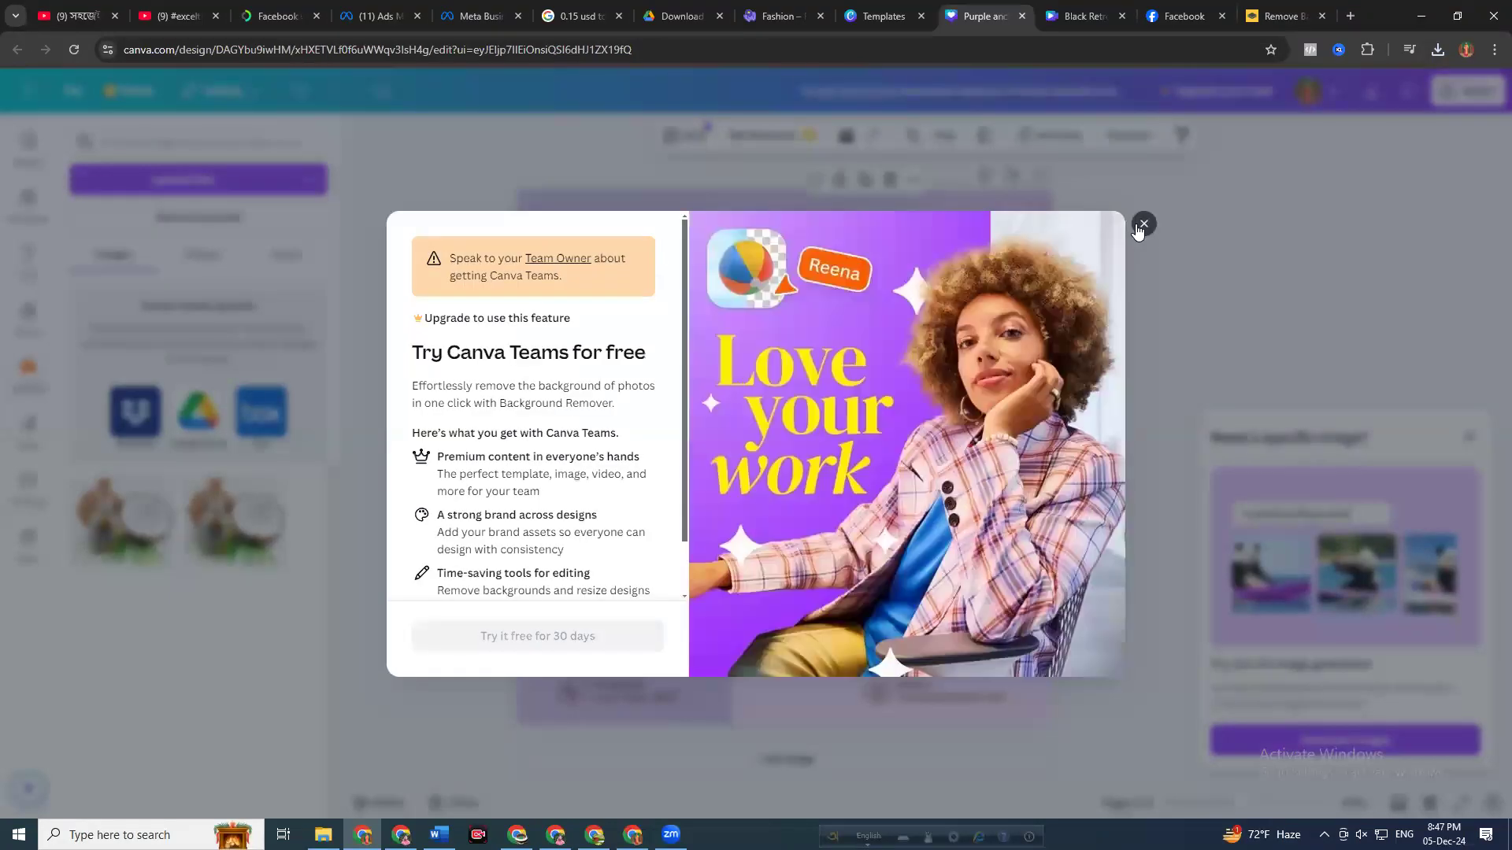
pyautogui.click(1141, 226)
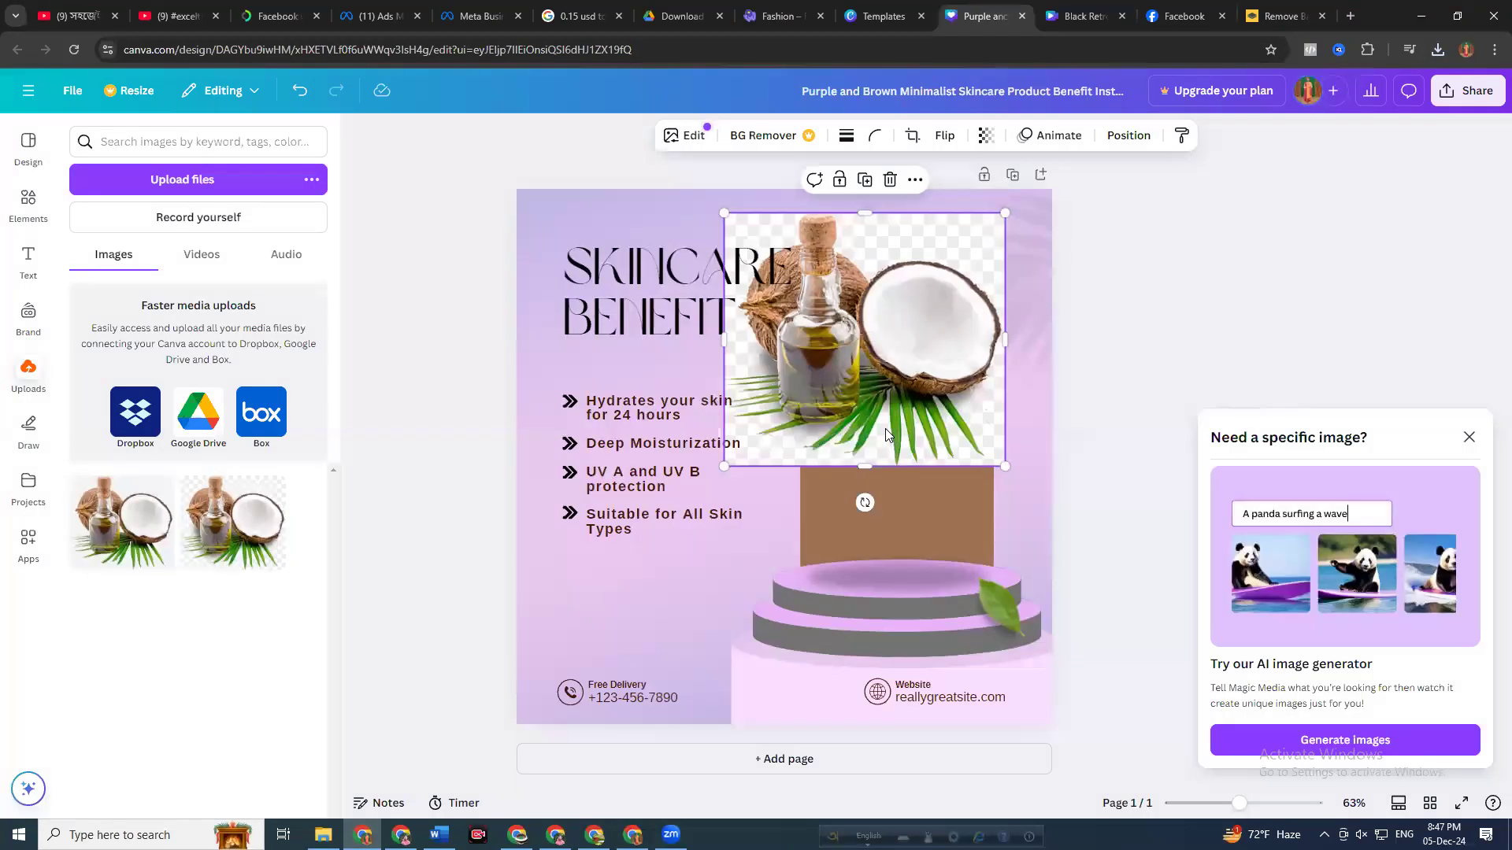
pyautogui.press('Delete')
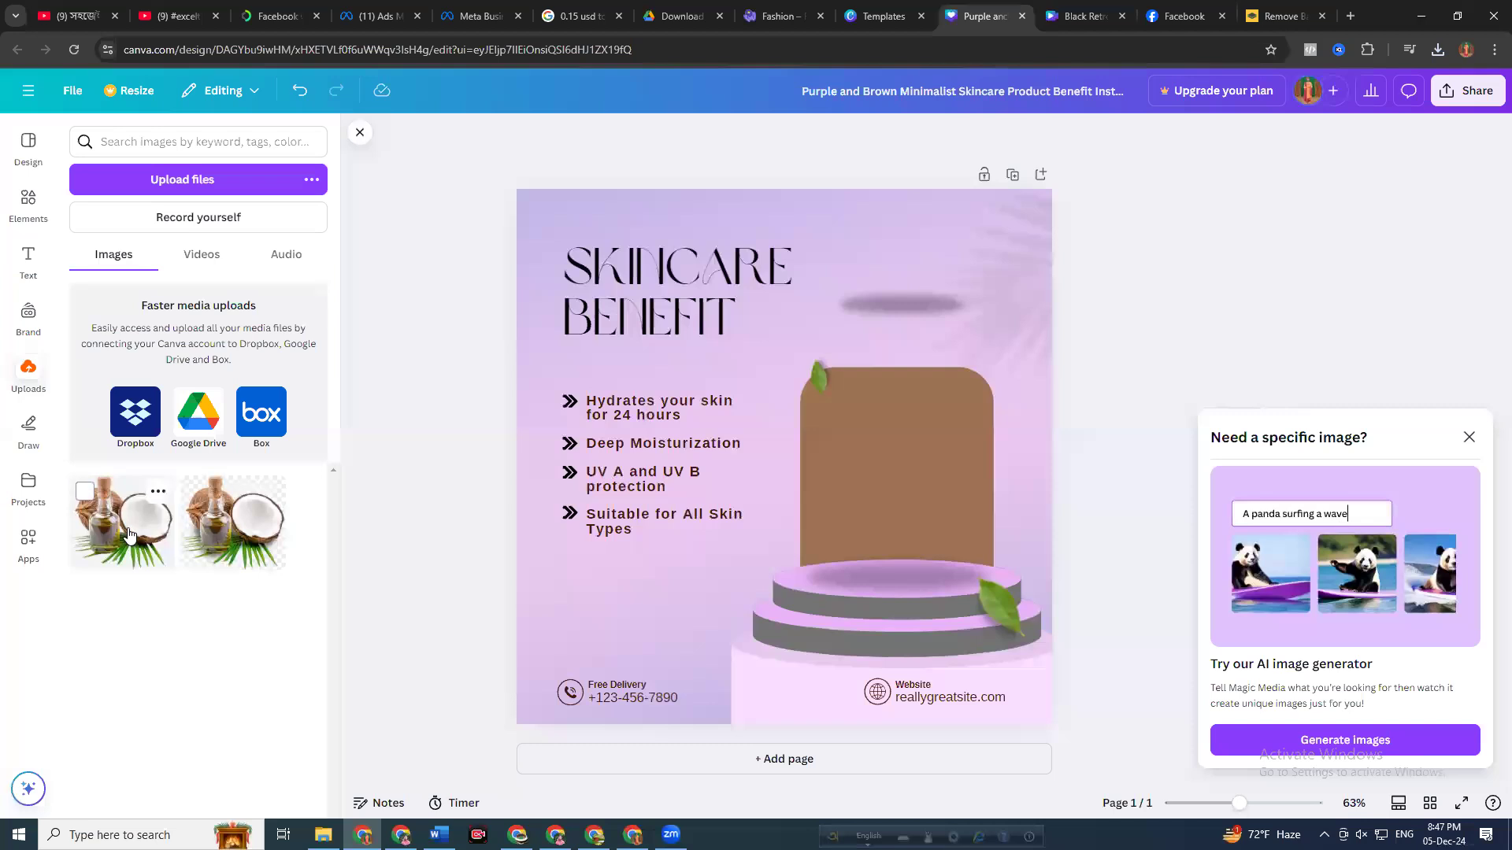
# Place the background-free coconut oil cutout on the podium in front of the brown panel, and dismiss the AI image generator suggestion
pyautogui.click(122, 522)
pyautogui.moveTo(836, 501); pyautogui.dragTo(885, 556)
pyautogui.scroll(2, 1078, 650)
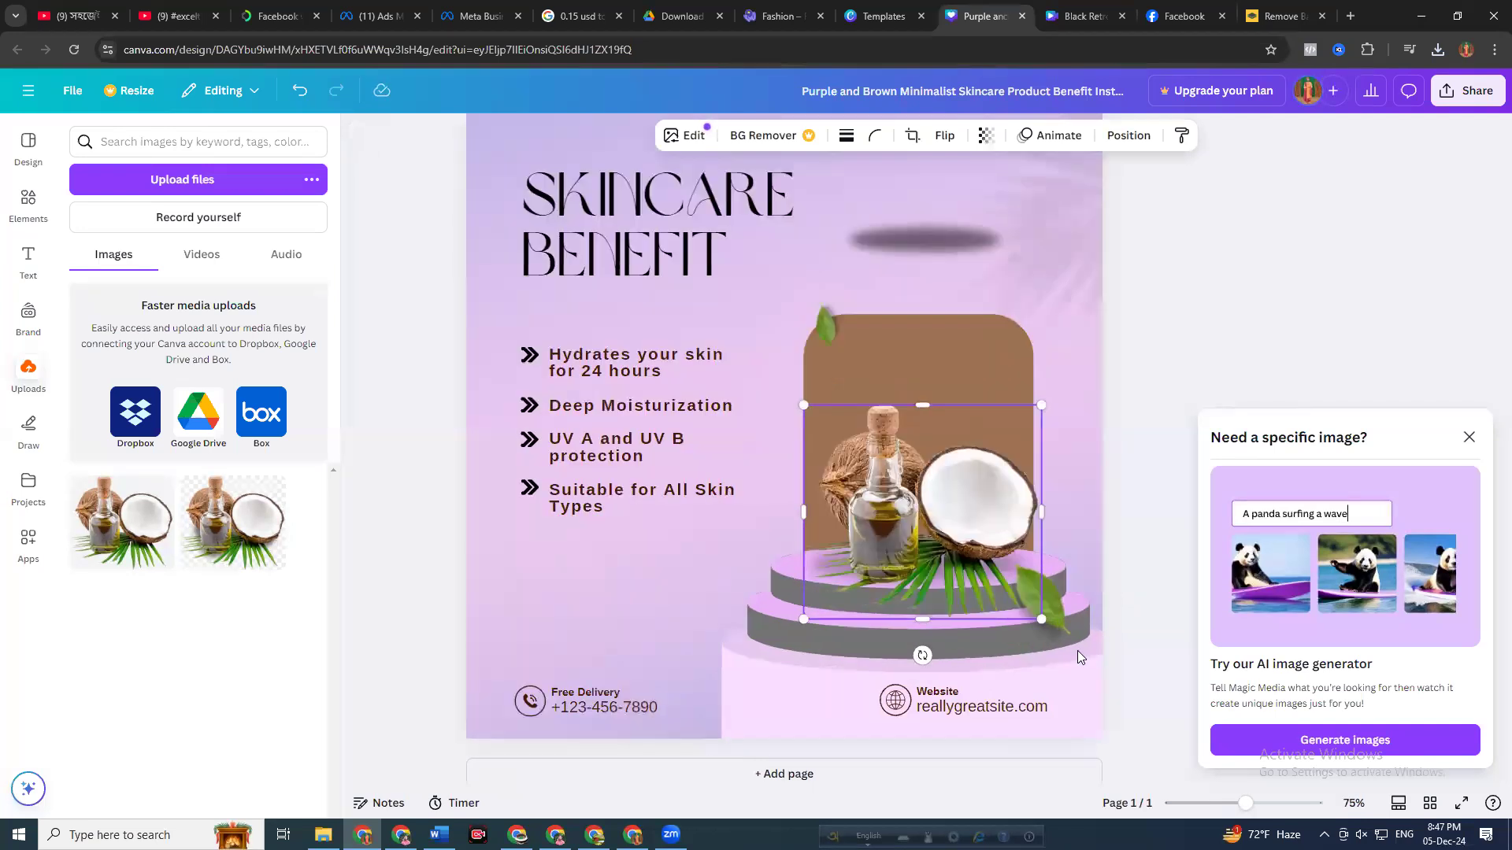
pyautogui.scroll(3, 1077, 650)
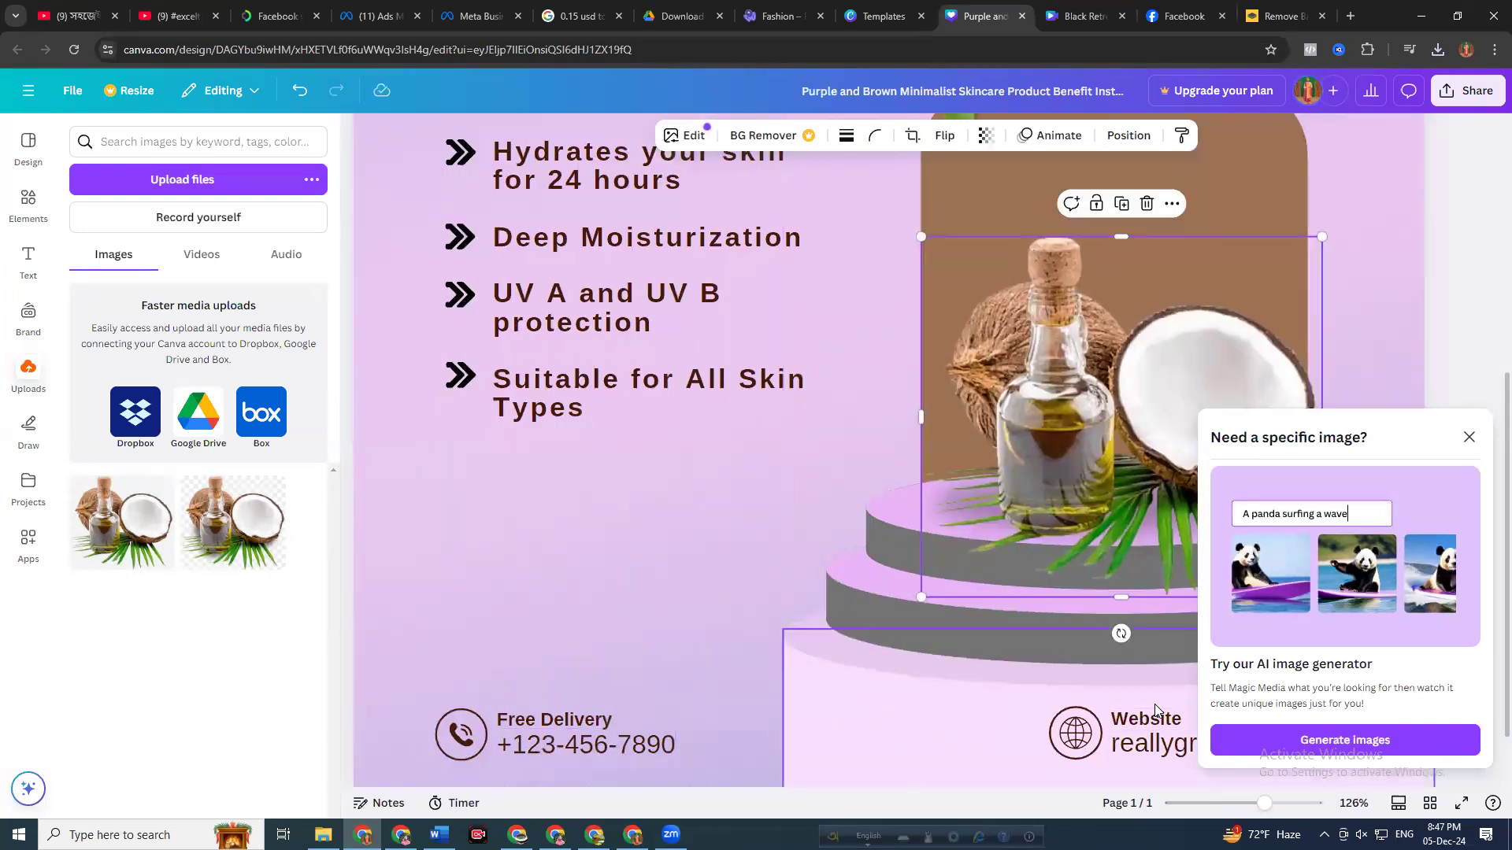
pyautogui.scroll(-2, 1156, 710)
pyautogui.click(1455, 376)
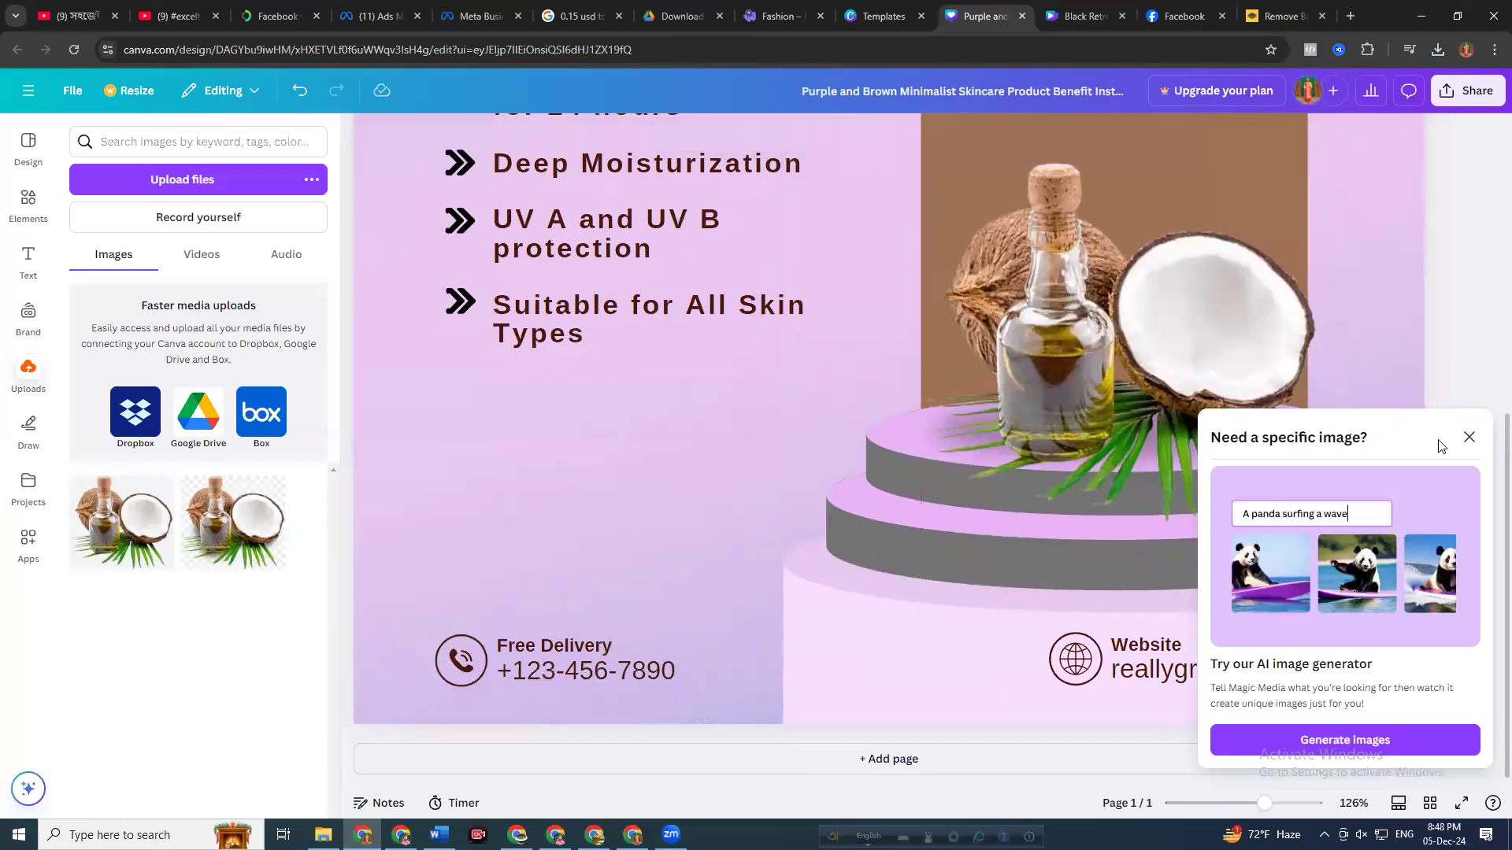
pyautogui.click(1470, 439)
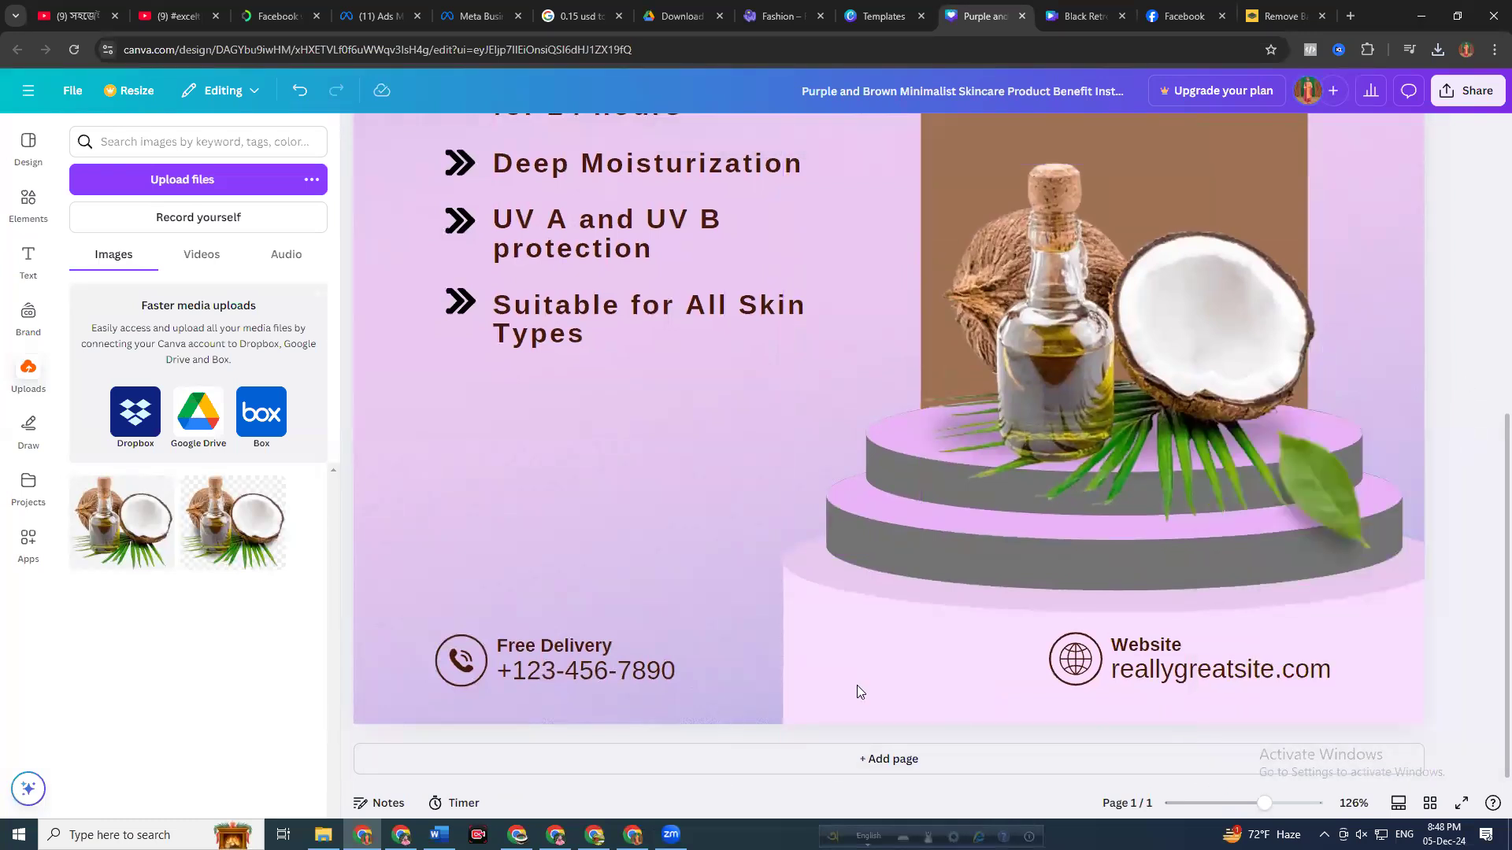
# Shrink the coconut oil cutout slightly and center it on the upper podium tier within the width of the brown panel
pyautogui.scroll(3, 892, 682)
pyautogui.scroll(-3, 764, 582)
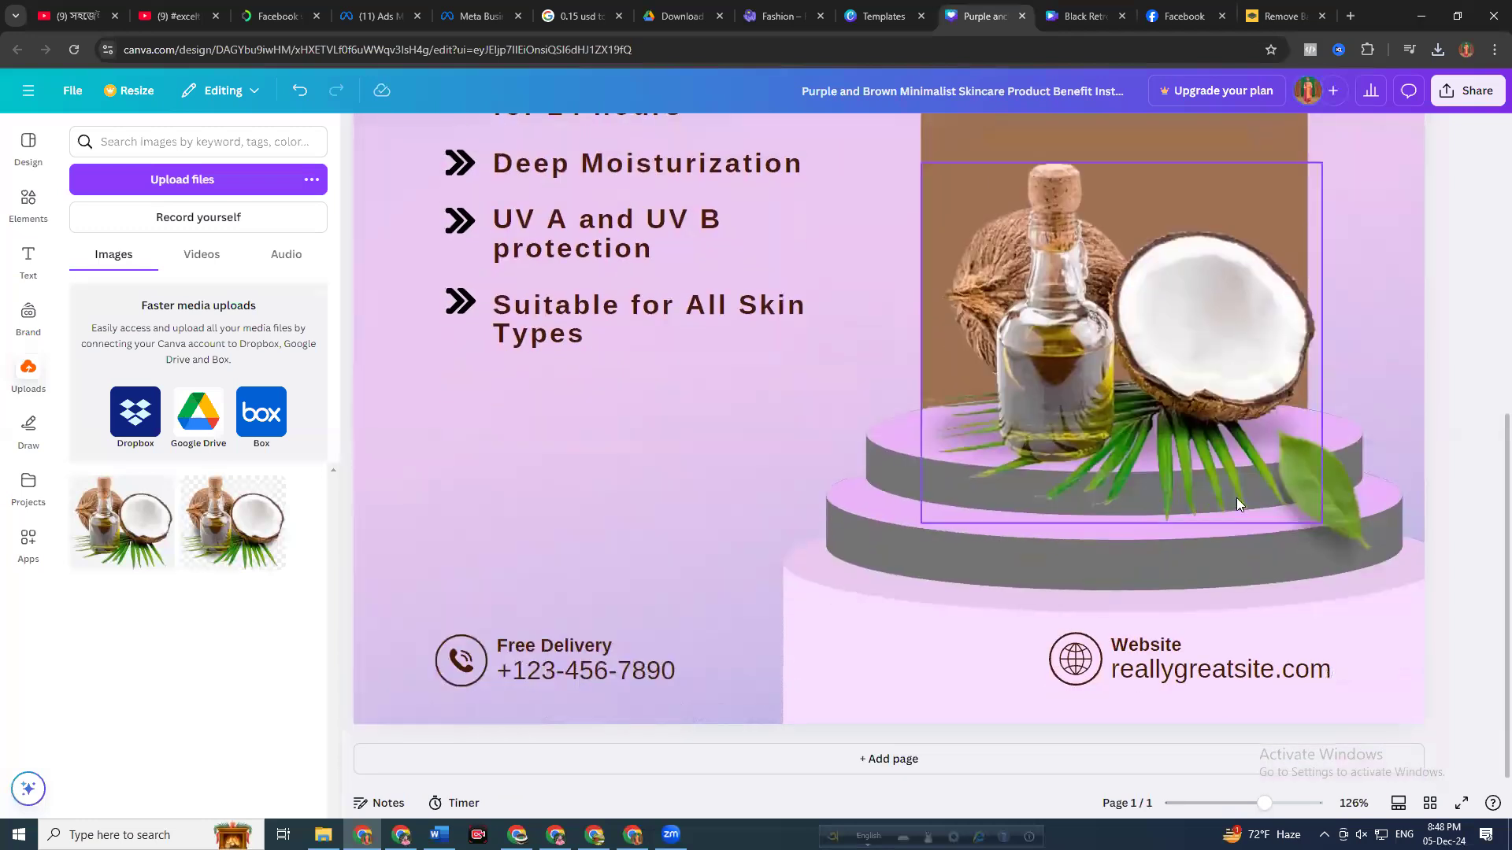
pyautogui.scroll(5, 1307, 472)
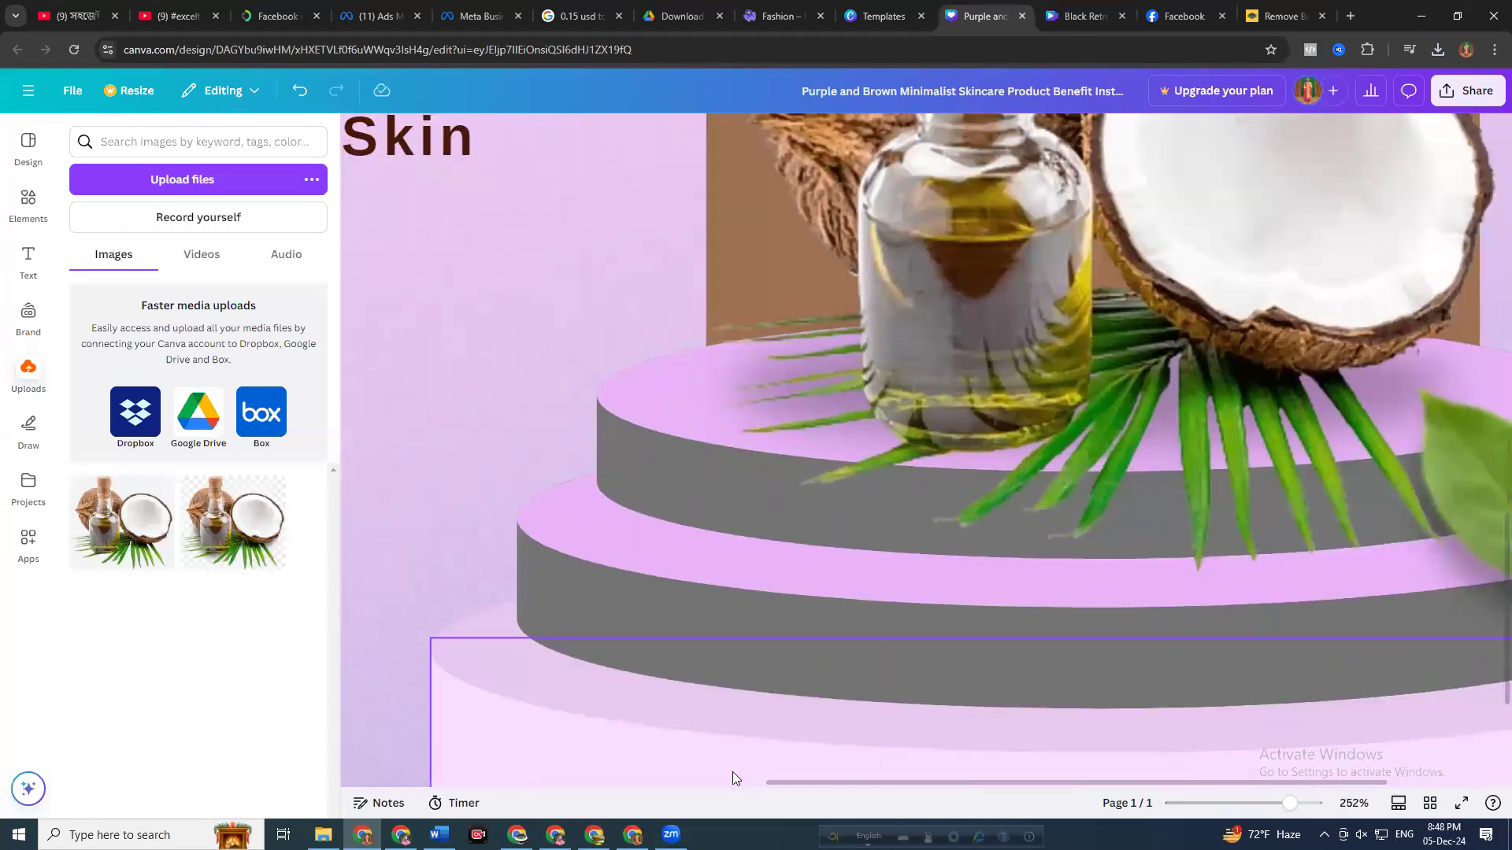
pyautogui.moveTo(786, 781); pyautogui.dragTo(1107, 770)
pyautogui.scroll(3, 1117, 581)
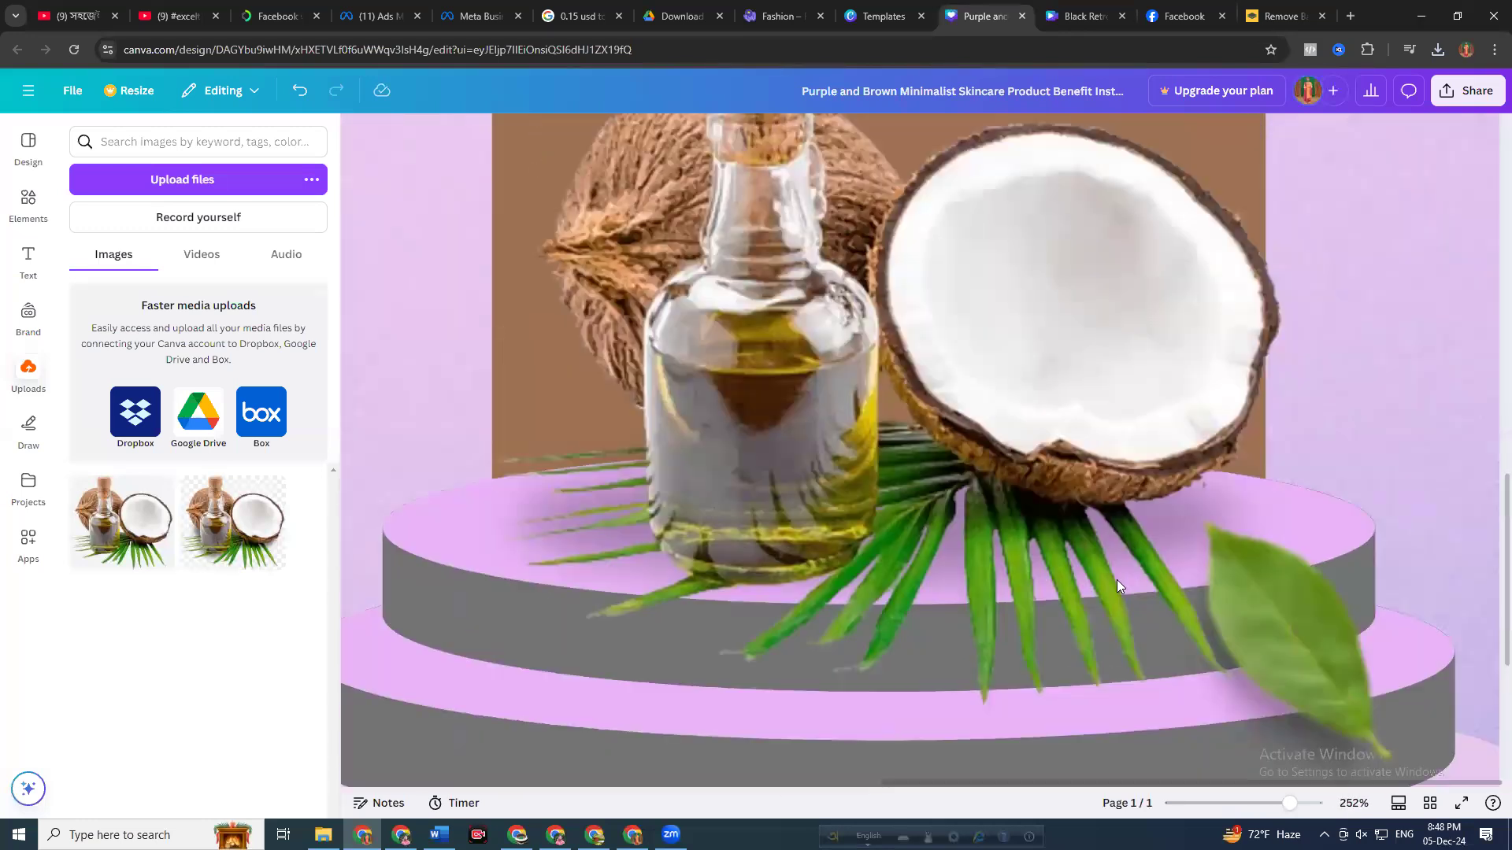
pyautogui.click(1014, 538)
pyautogui.scroll(2, 545, 410)
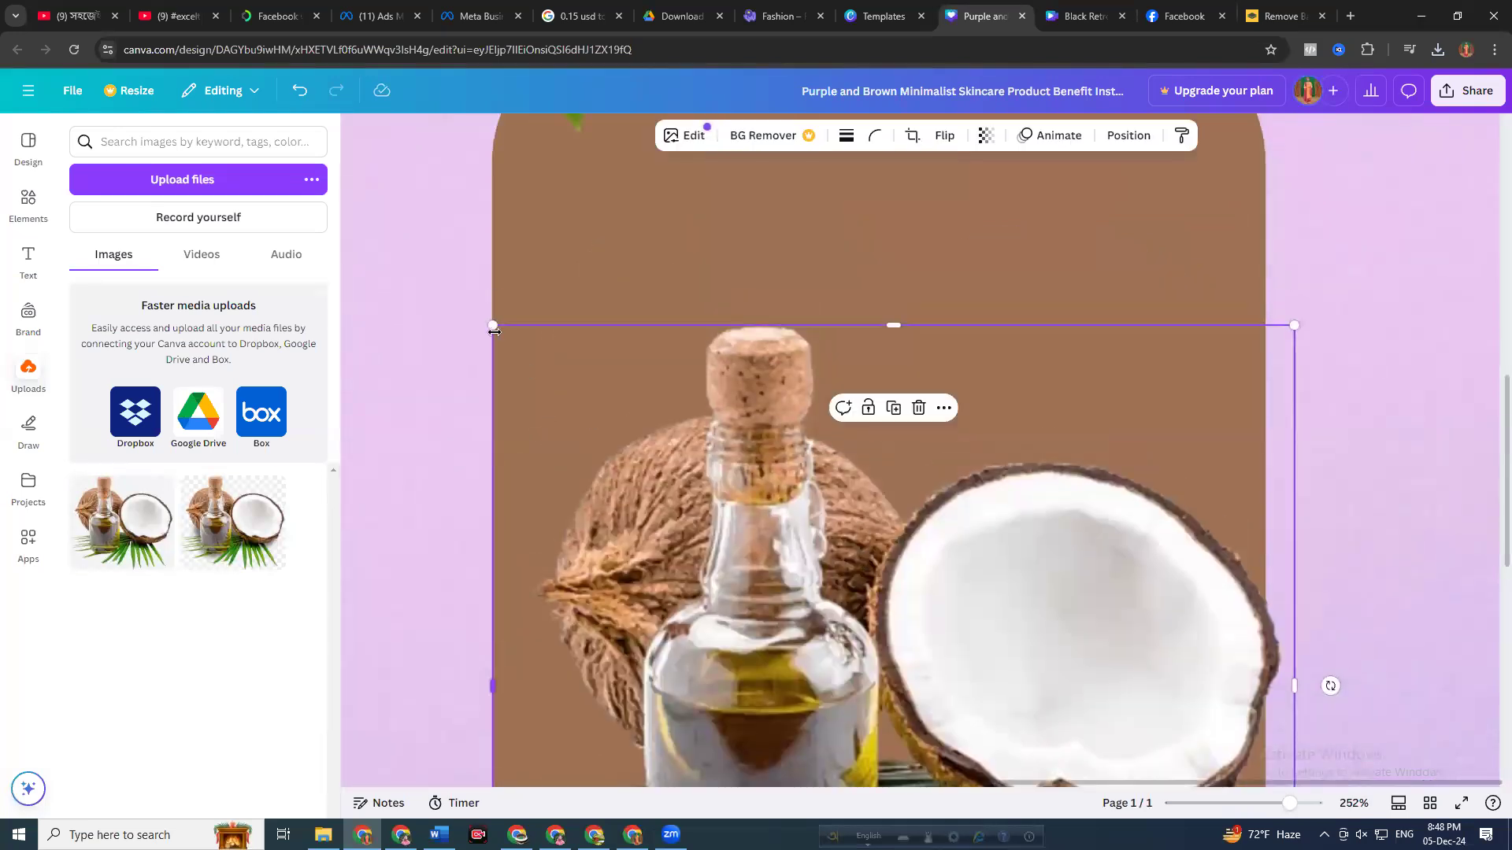
pyautogui.moveTo(493, 325); pyautogui.dragTo(583, 409)
pyautogui.moveTo(933, 621); pyautogui.dragTo(842, 590)
pyautogui.moveTo(795, 527); pyautogui.dragTo(795, 521)
pyautogui.scroll(-3, 795, 521)
pyautogui.moveTo(835, 474); pyautogui.dragTo(862, 493)
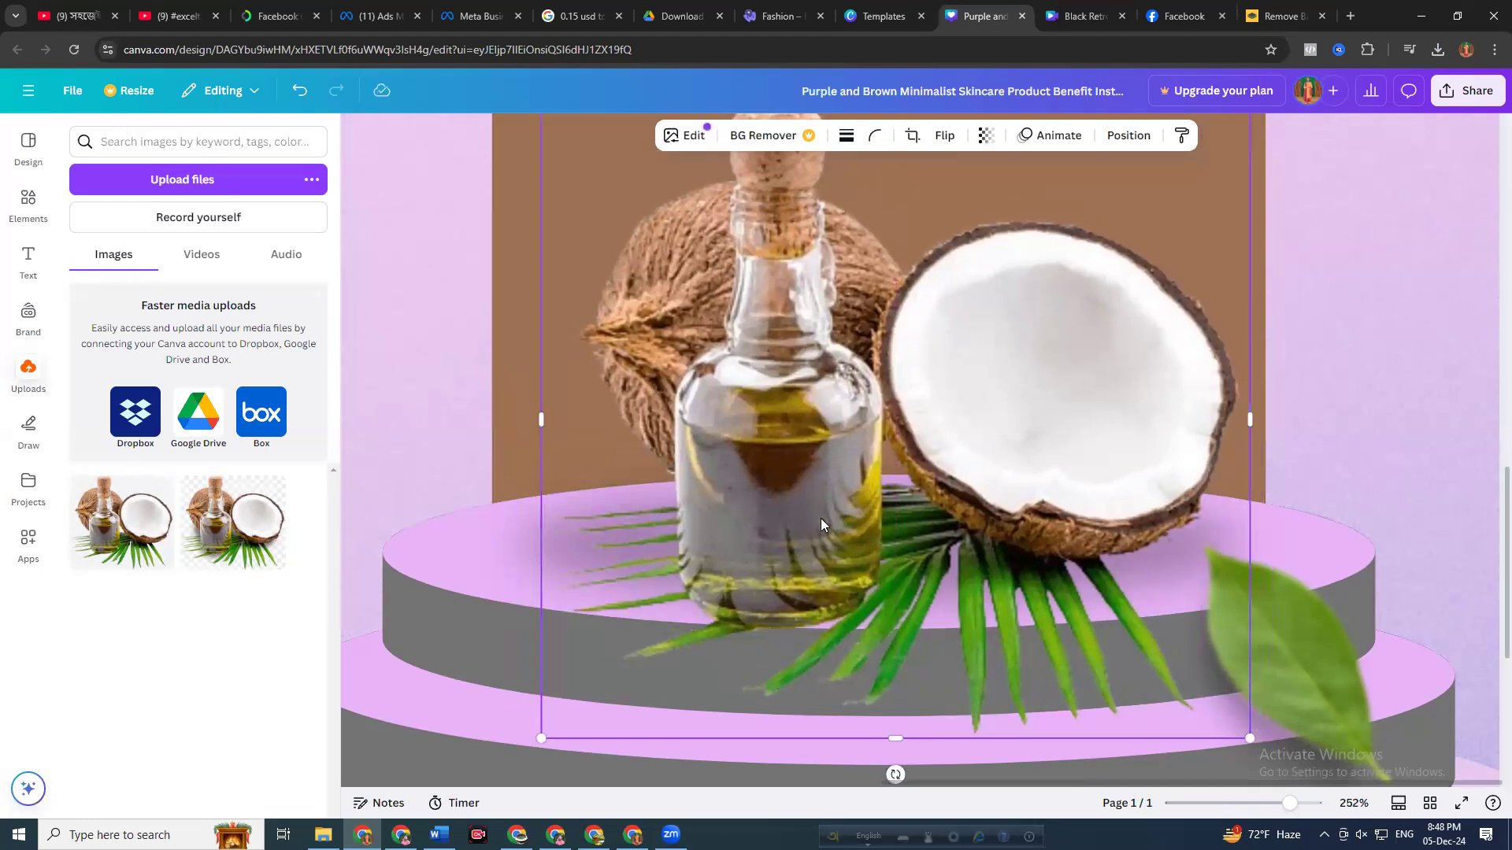
# Move the large leaf from the podium's right edge to the left side of the oil bottle
pyautogui.scroll(-5, 821, 521)
pyautogui.click(1001, 613)
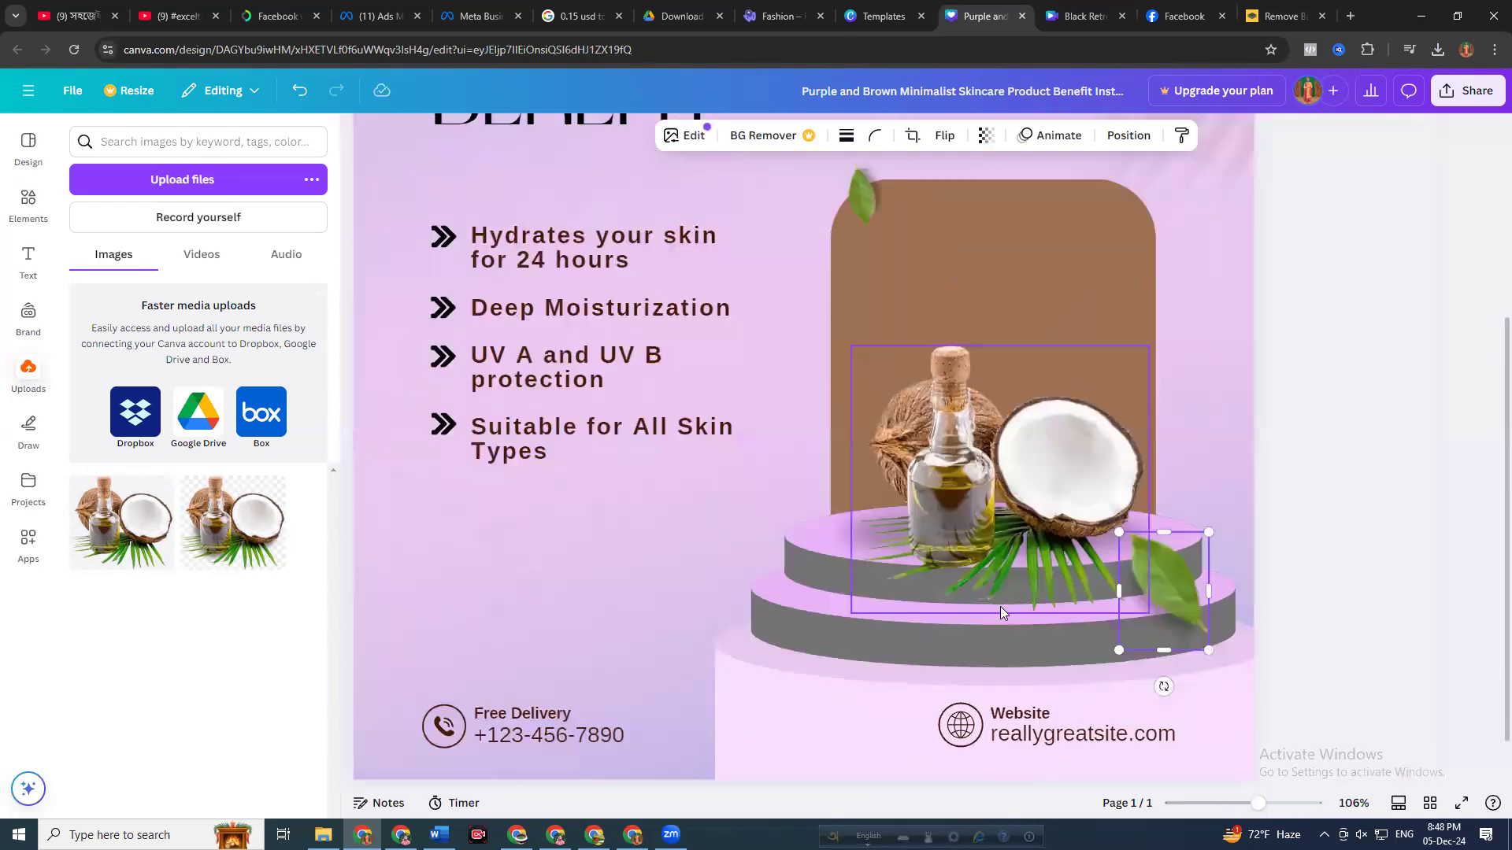
pyautogui.moveTo(1159, 578); pyautogui.dragTo(902, 545)
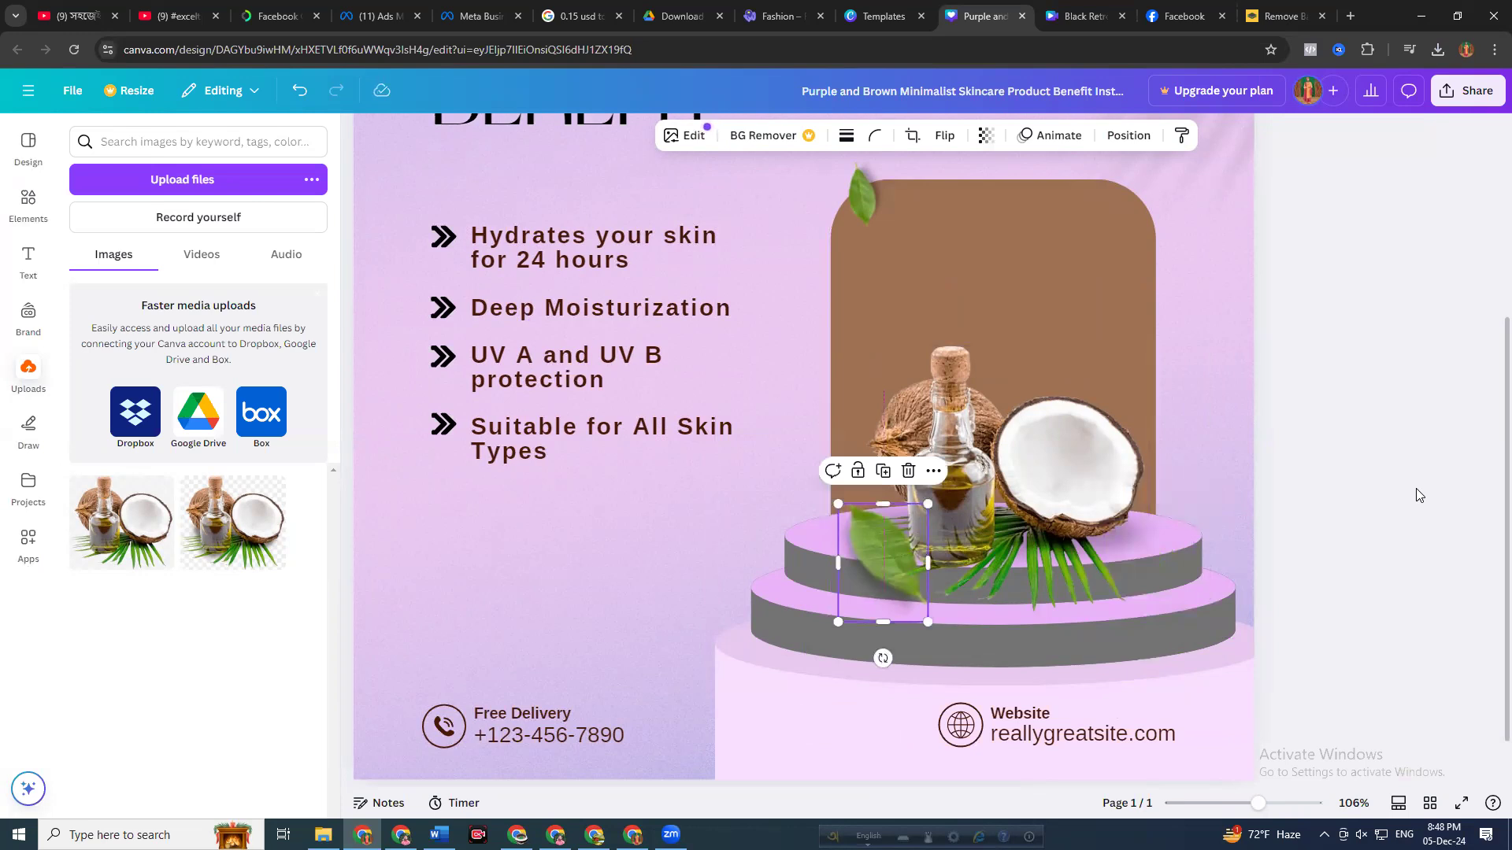
pyautogui.click(1418, 494)
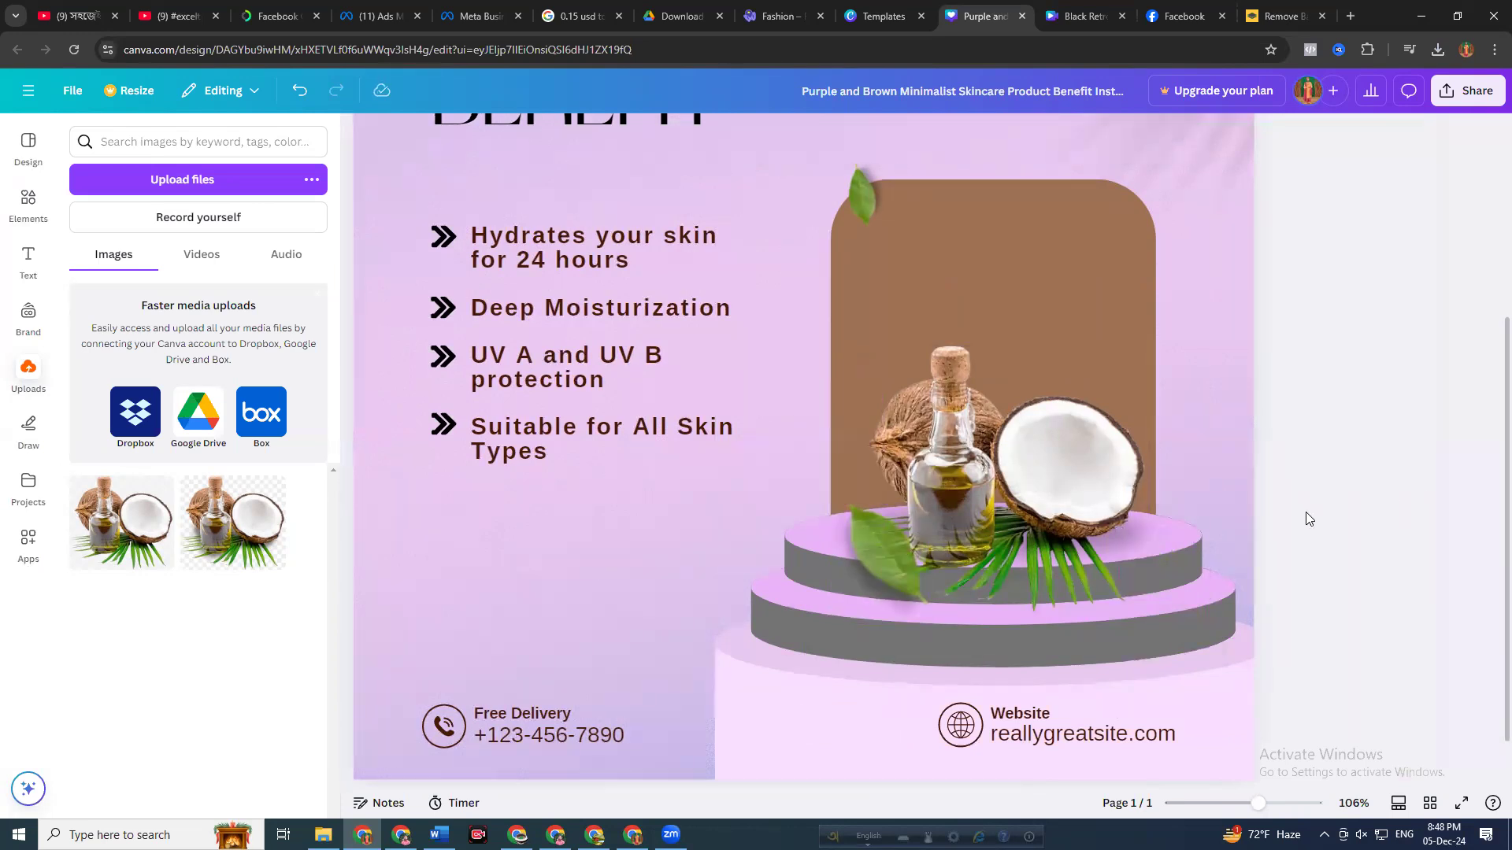
pyautogui.scroll(2, 1308, 518)
pyautogui.click(913, 393)
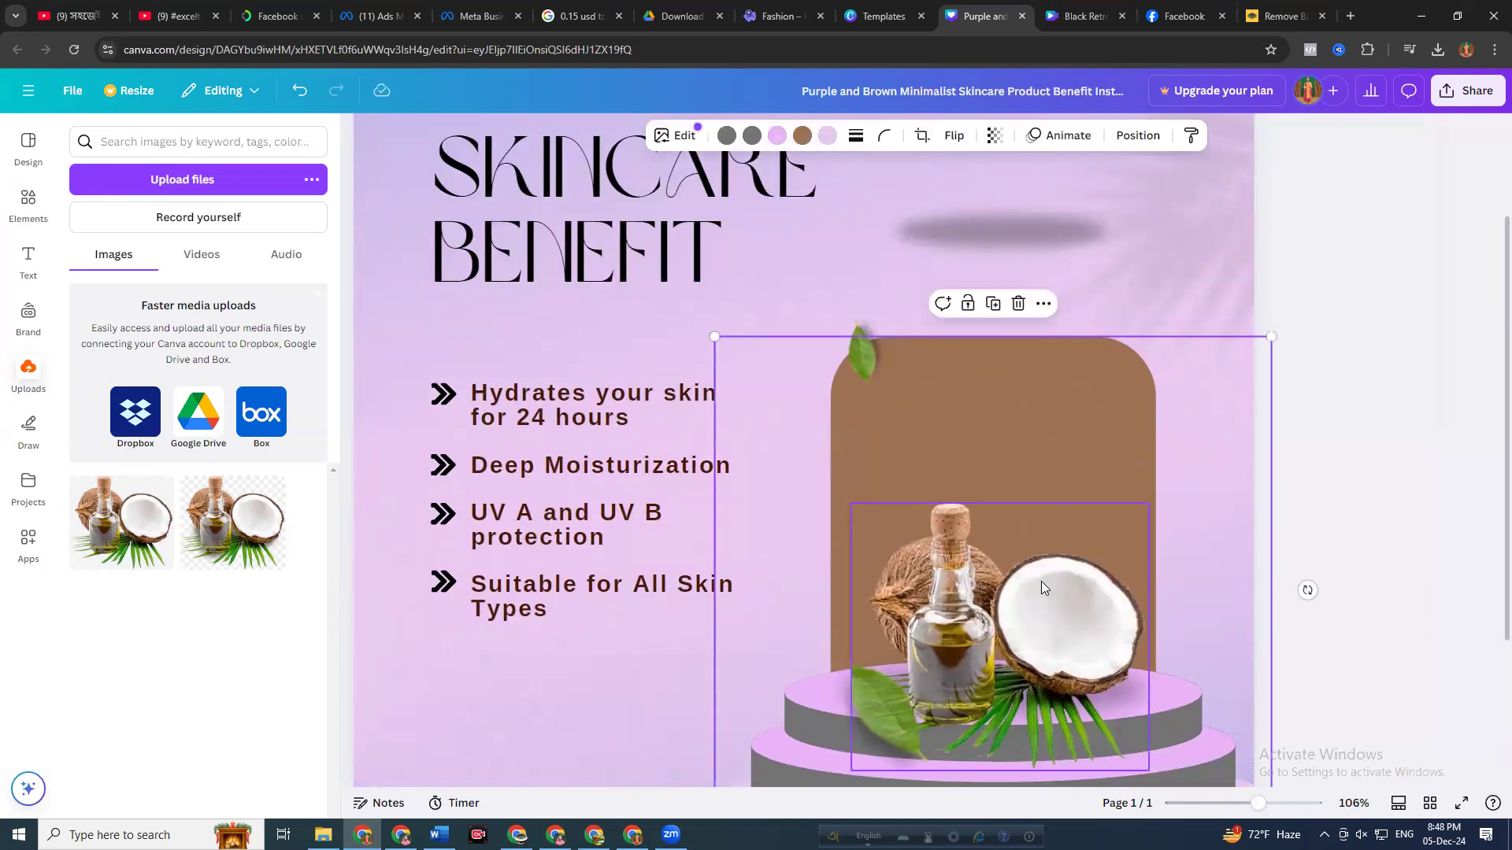
pyautogui.click(1306, 550)
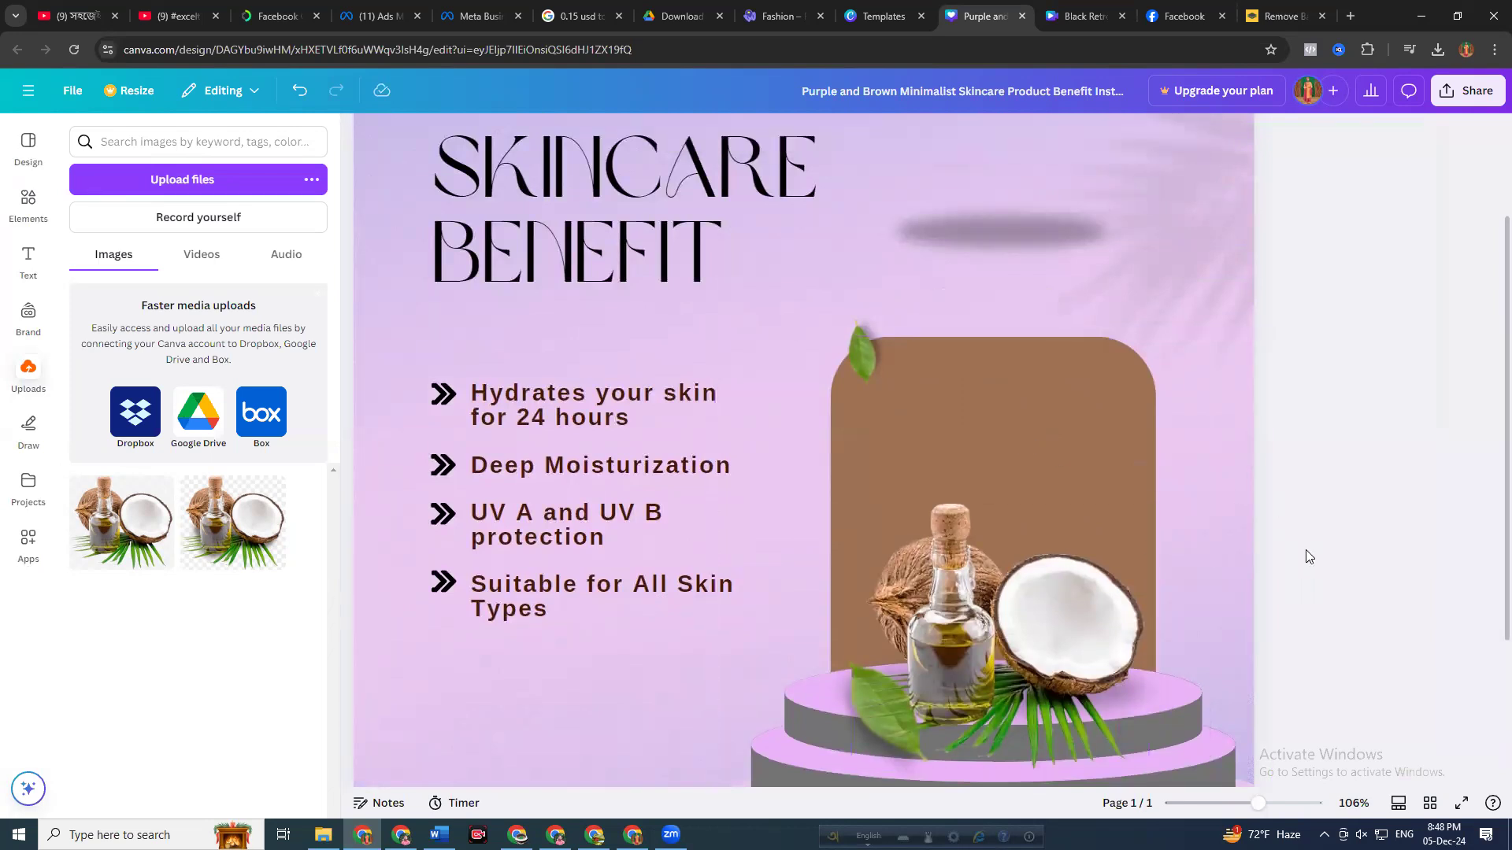
pyautogui.click(979, 618)
pyautogui.click(831, 697)
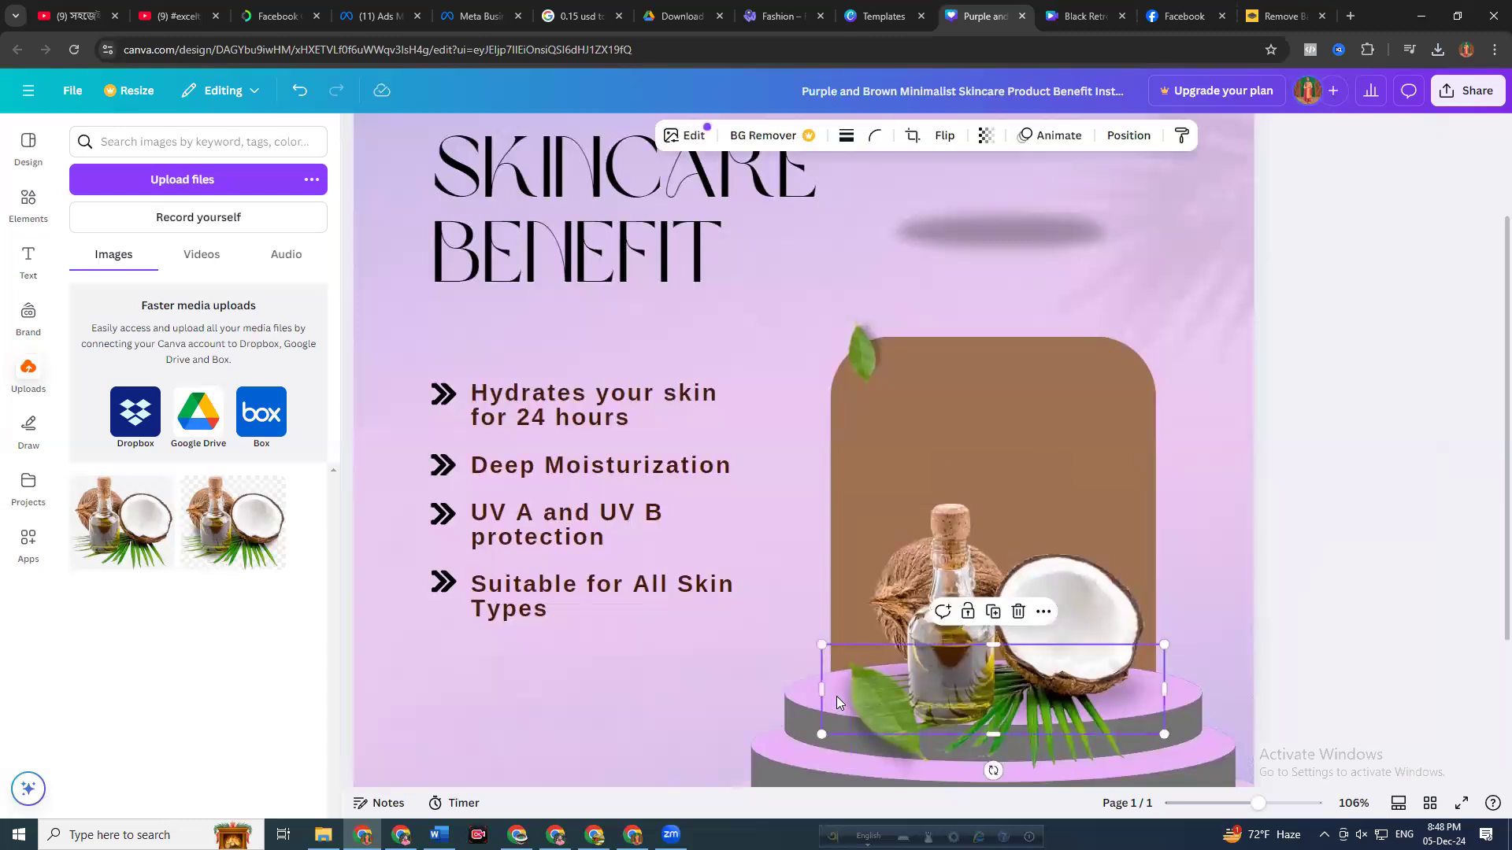
pyautogui.click(837, 694)
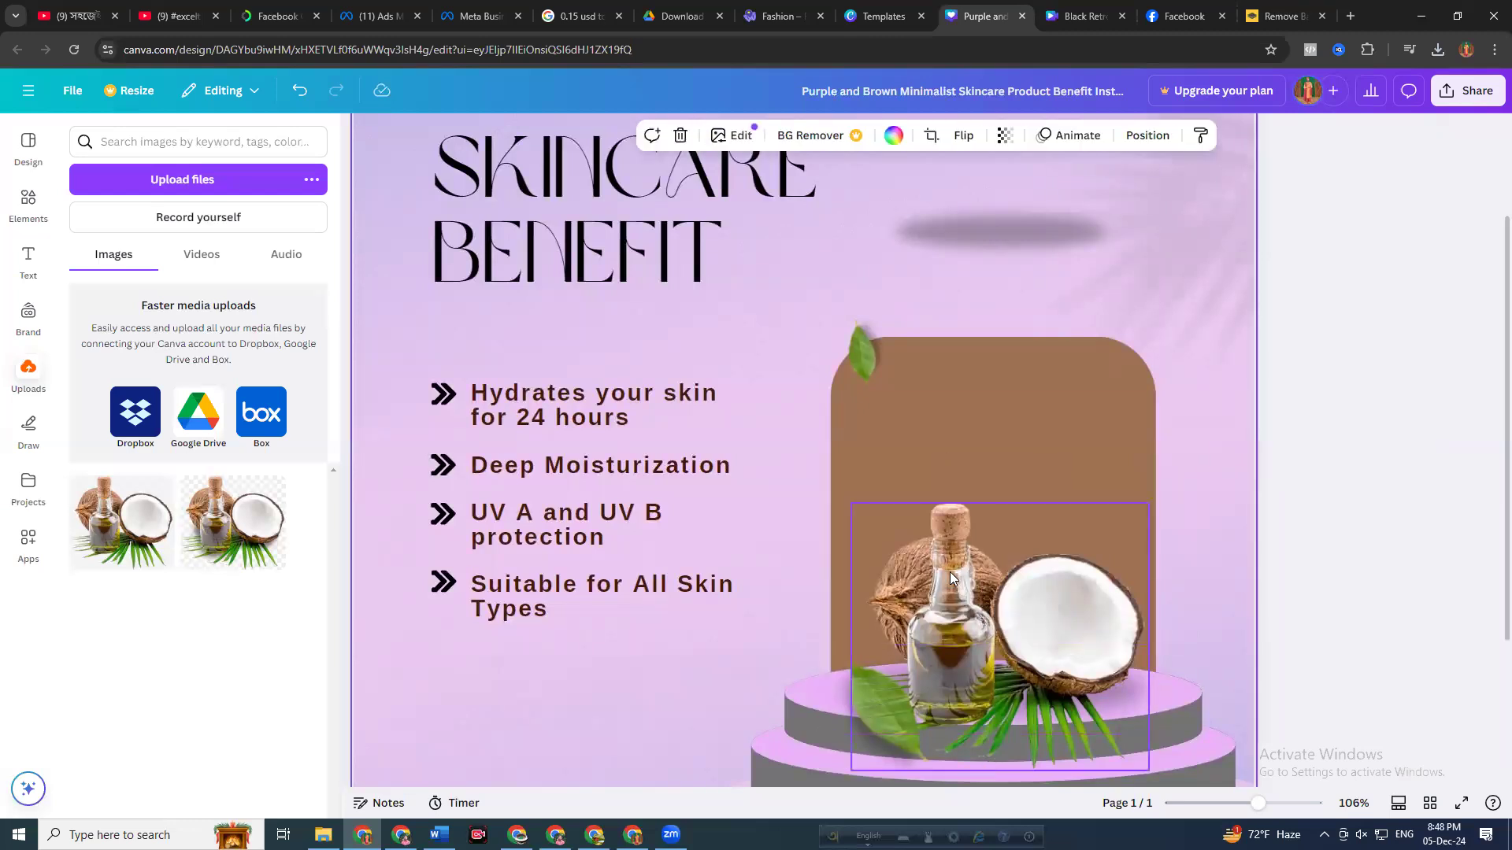
pyautogui.click(1065, 592)
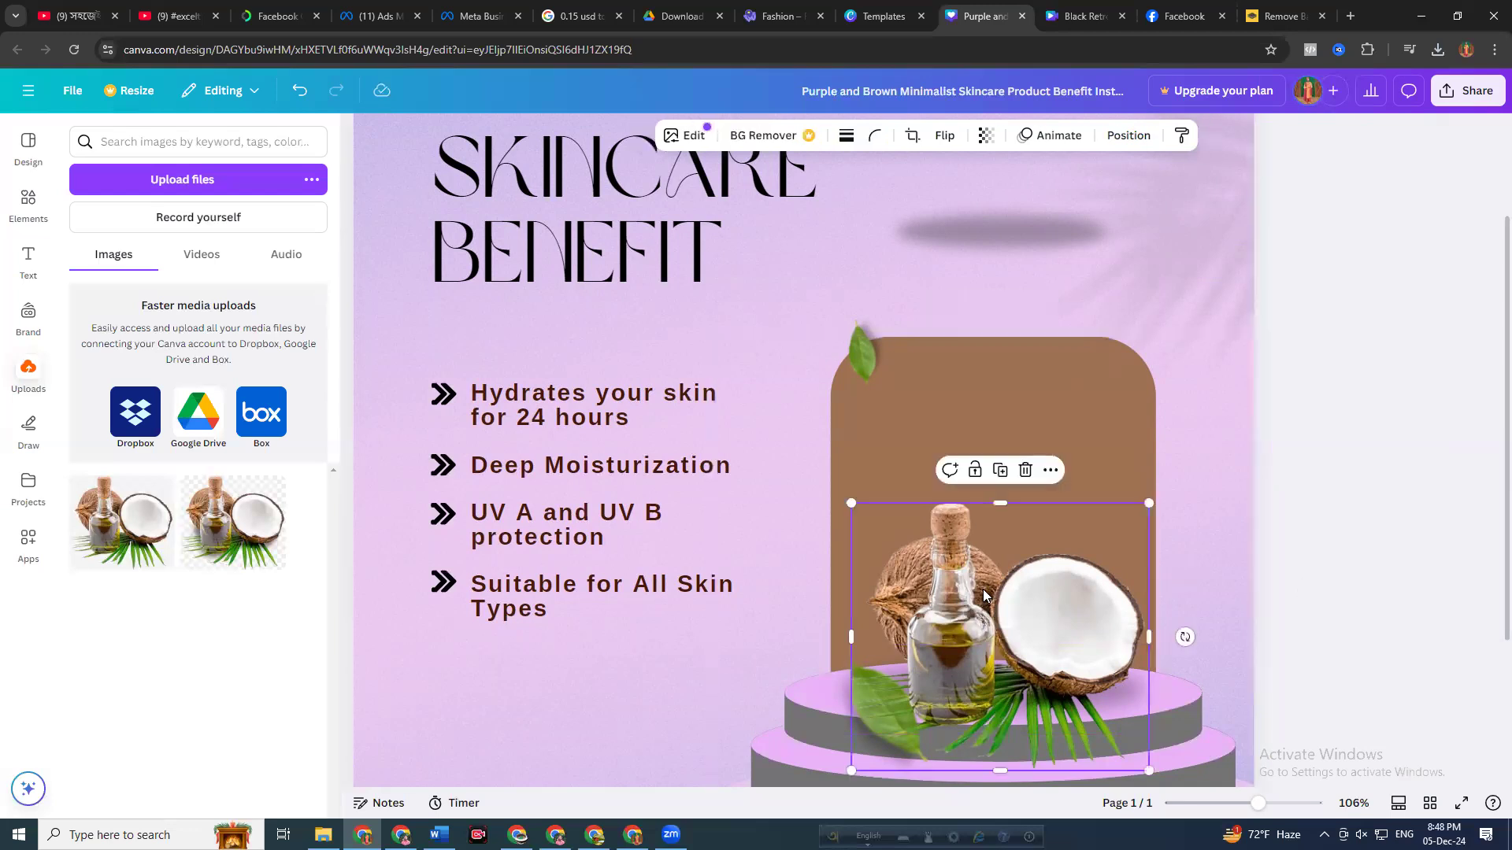
pyautogui.click(832, 705)
pyautogui.click(916, 559)
pyautogui.press('Escape')
# Nudge the coconut oil cutout slightly upward on the podium
pyautogui.scroll(-3, 1219, 583)
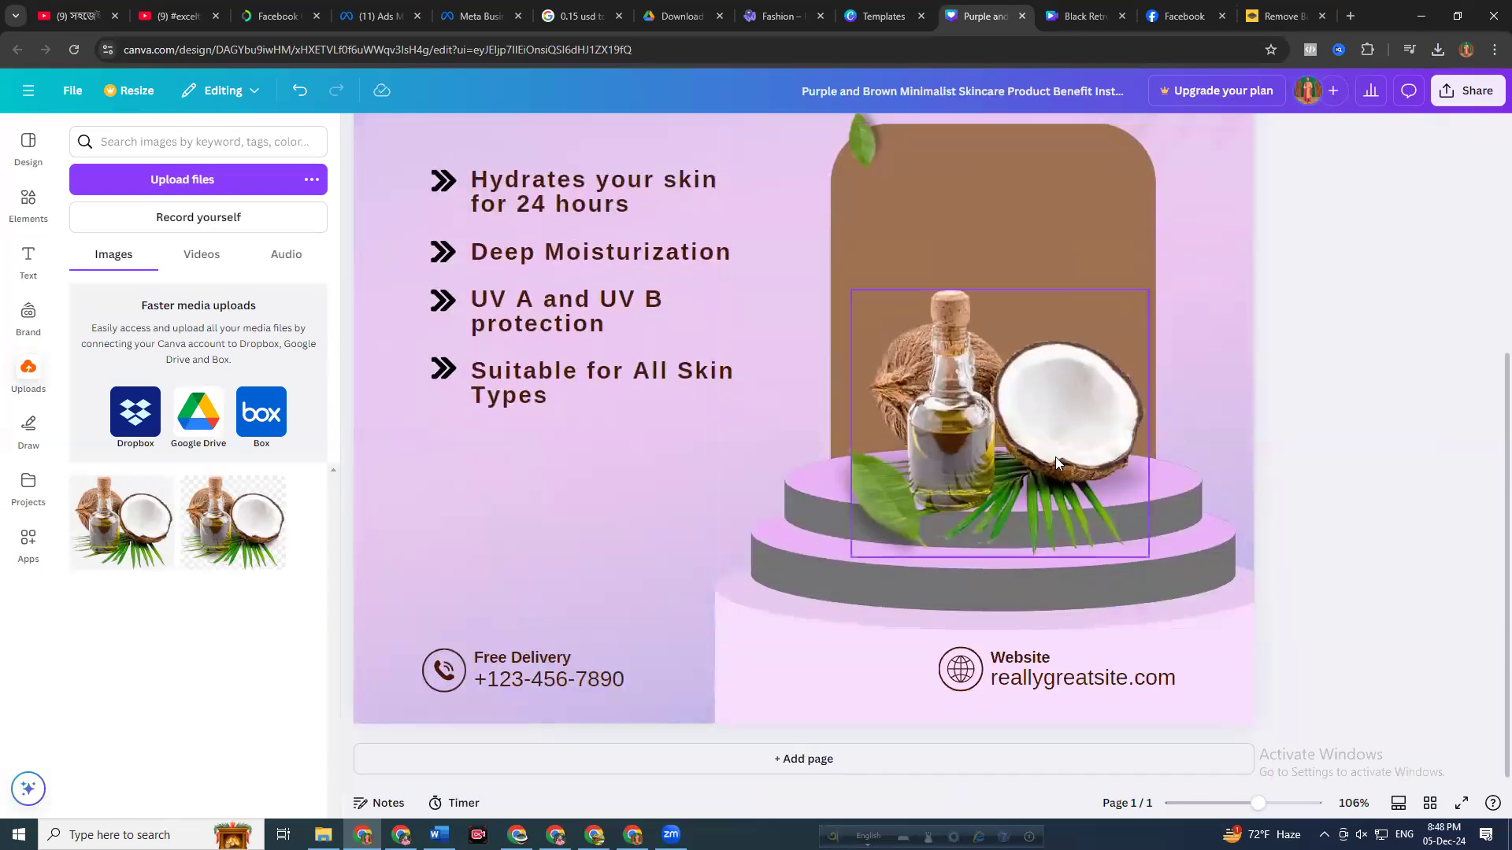
pyautogui.click(1055, 457)
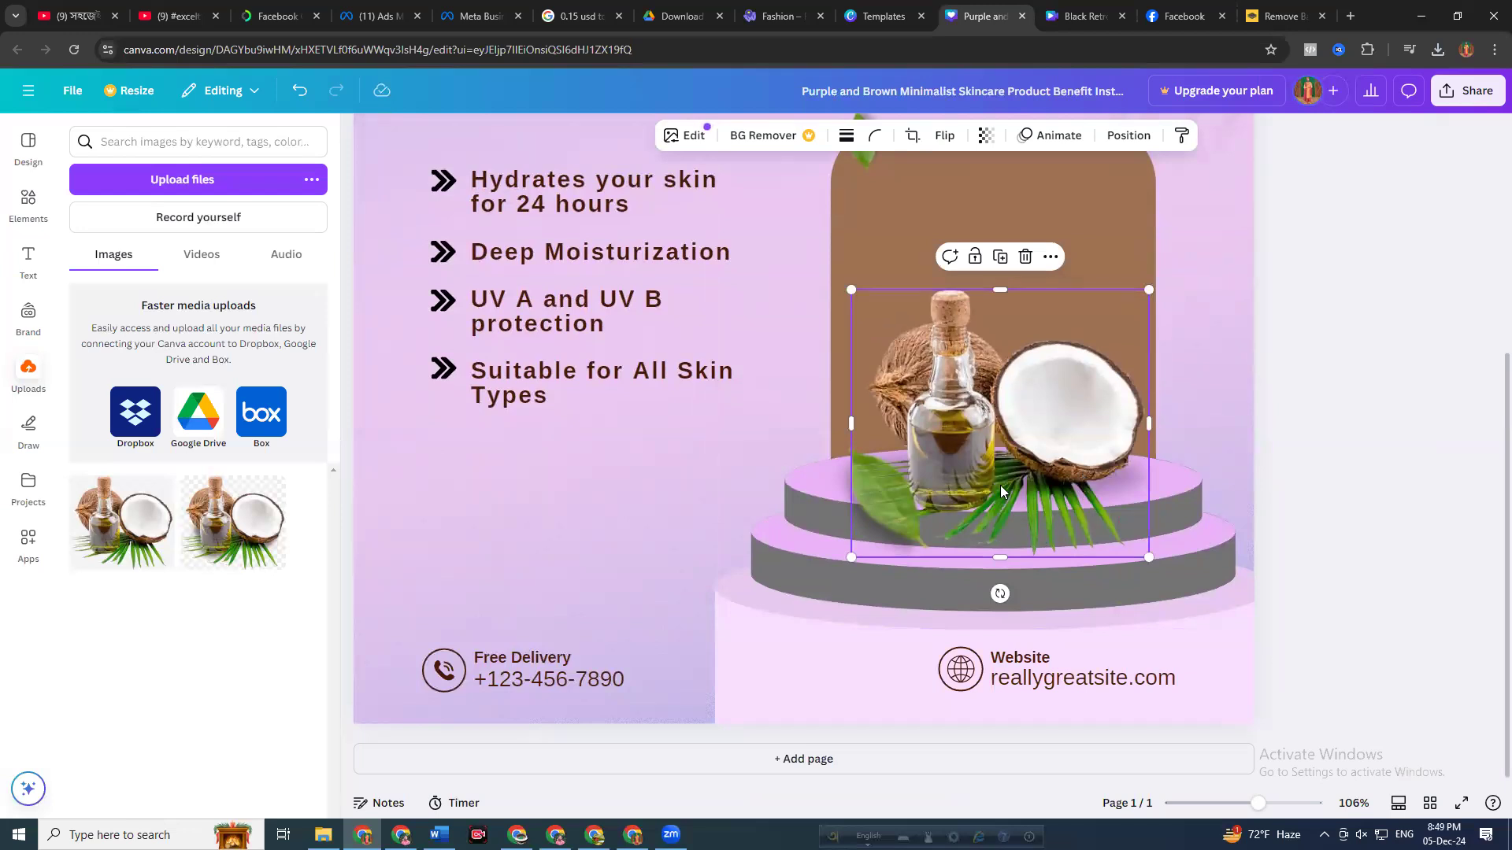
pyautogui.moveTo(1033, 448); pyautogui.dragTo(1033, 445)
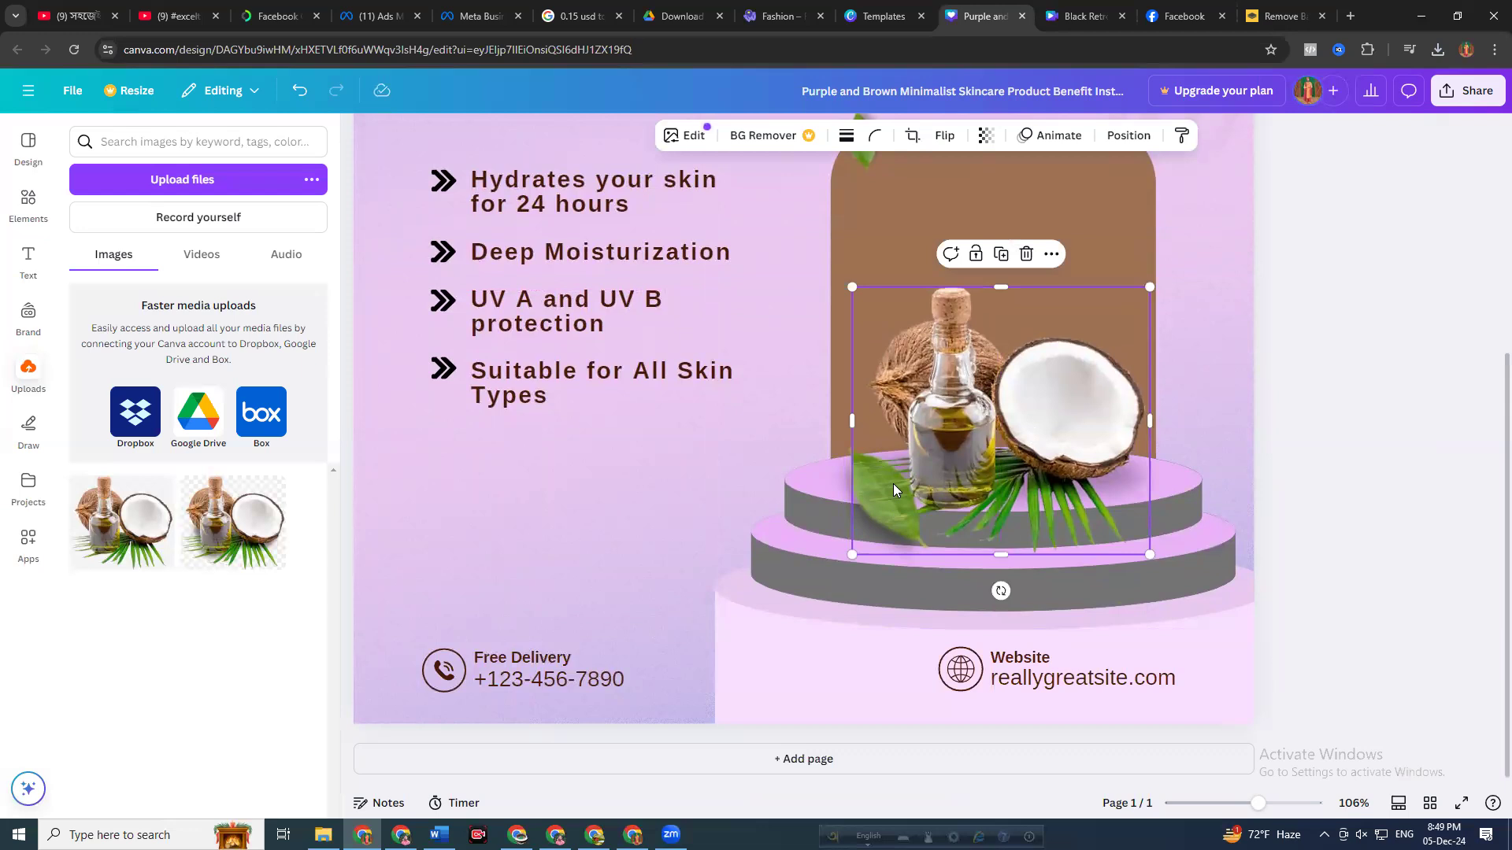
# Select the coconut oil cutout and the large podium leaf together in the layer list, leaving out the small leaf, and lock both
pyautogui.hotkey('alt', '1')
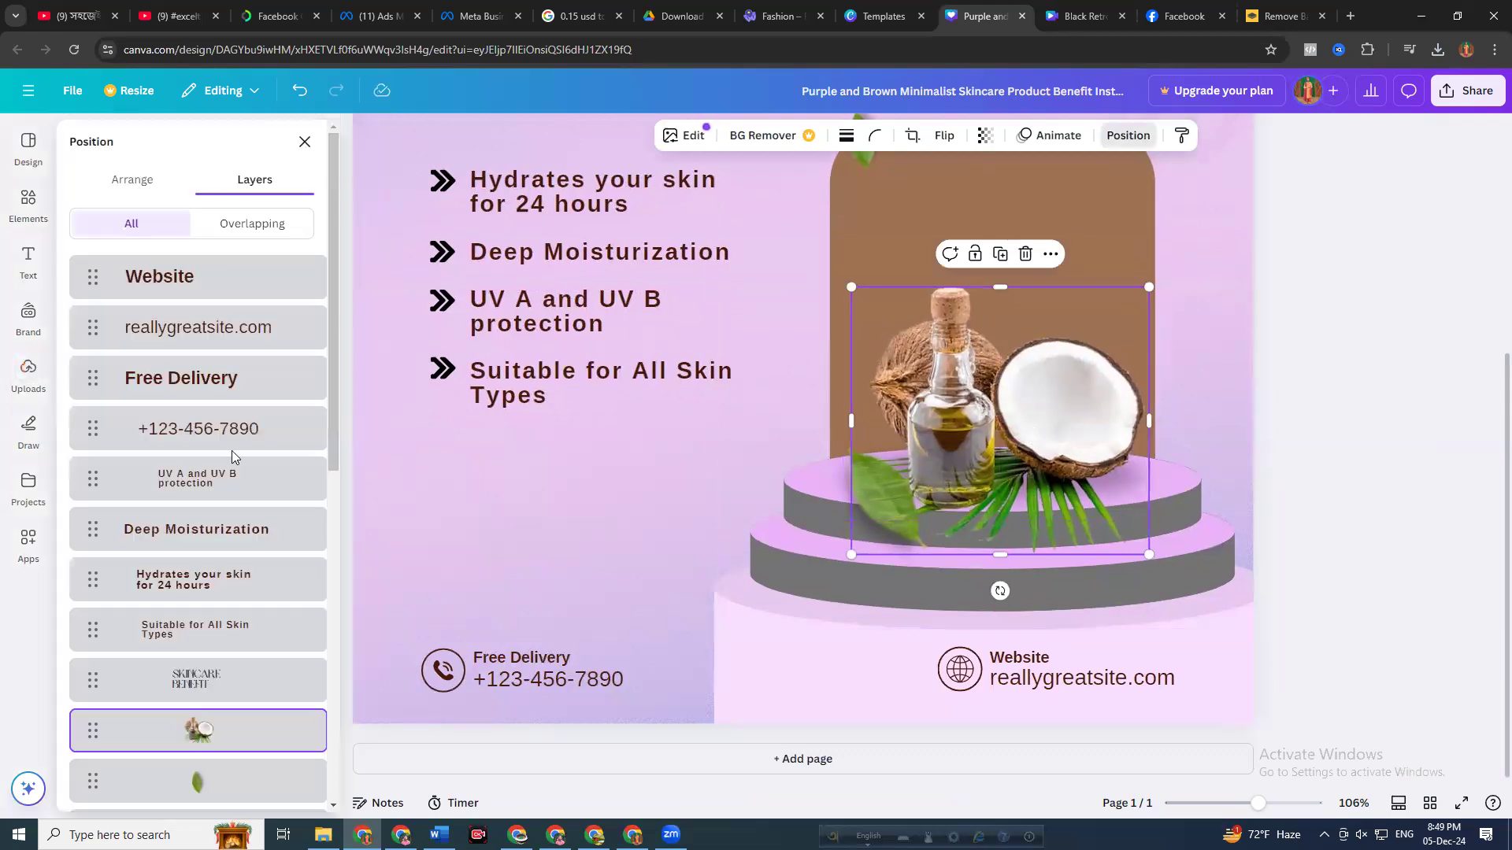
pyautogui.keyDown('shift'); pyautogui.click(219, 786); pyautogui.keyUp('shift')
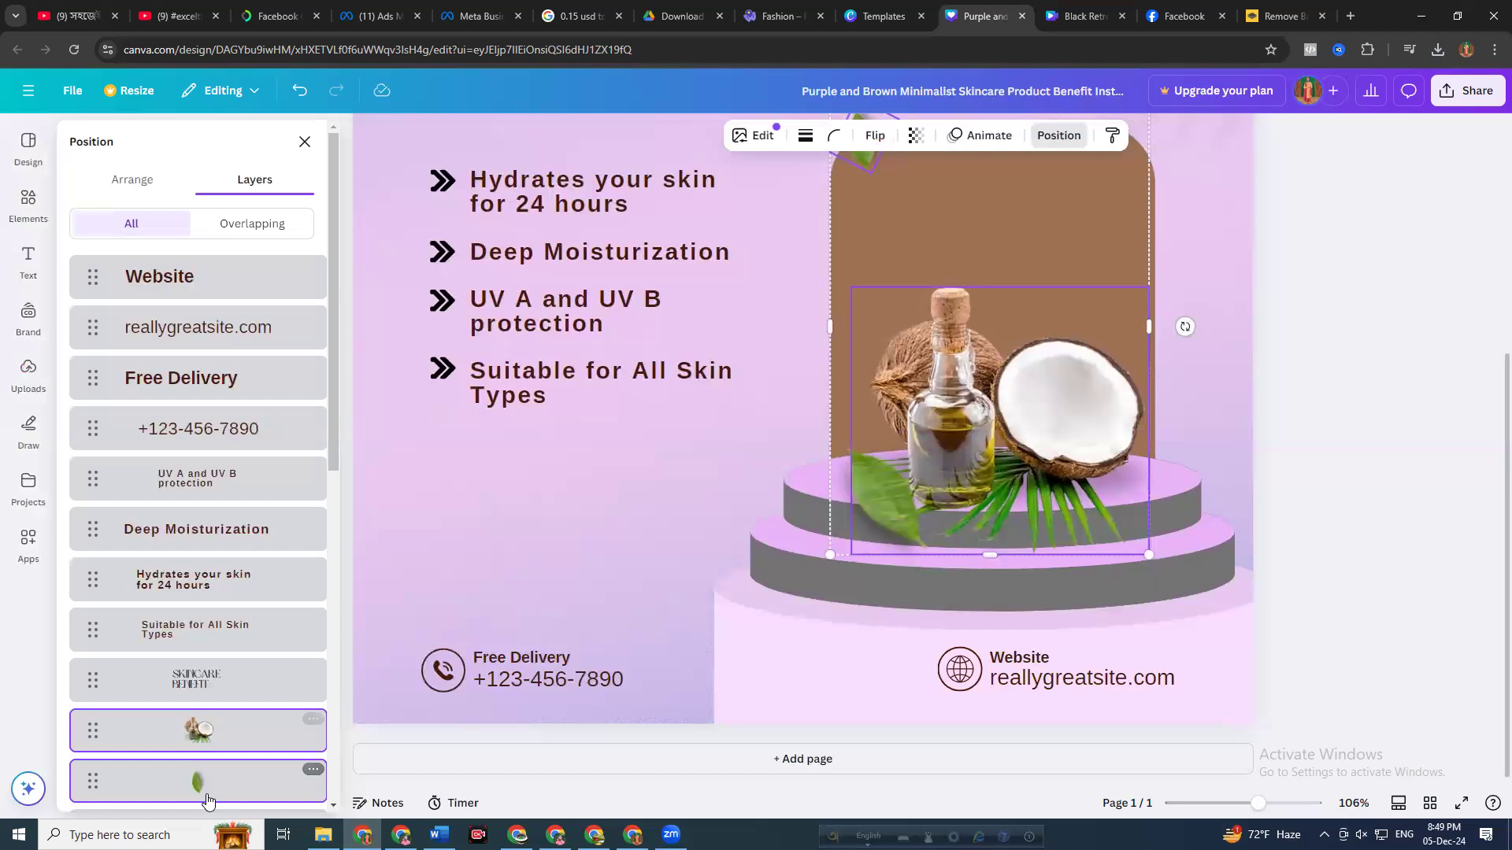
pyautogui.scroll(-1, 315, 658)
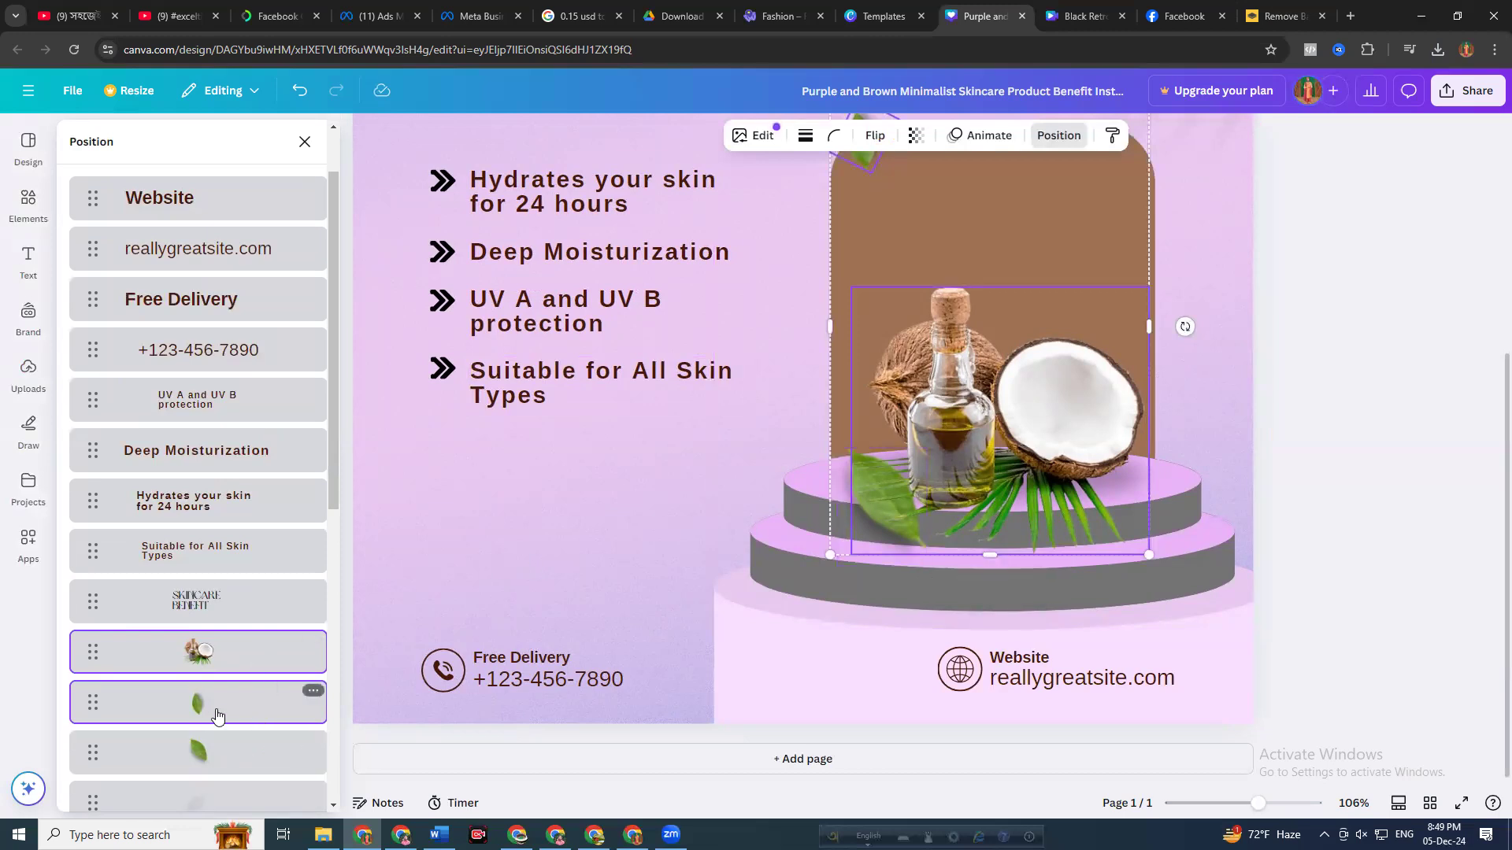
pyautogui.keyDown('shift'); pyautogui.click(229, 758); pyautogui.keyUp('shift')
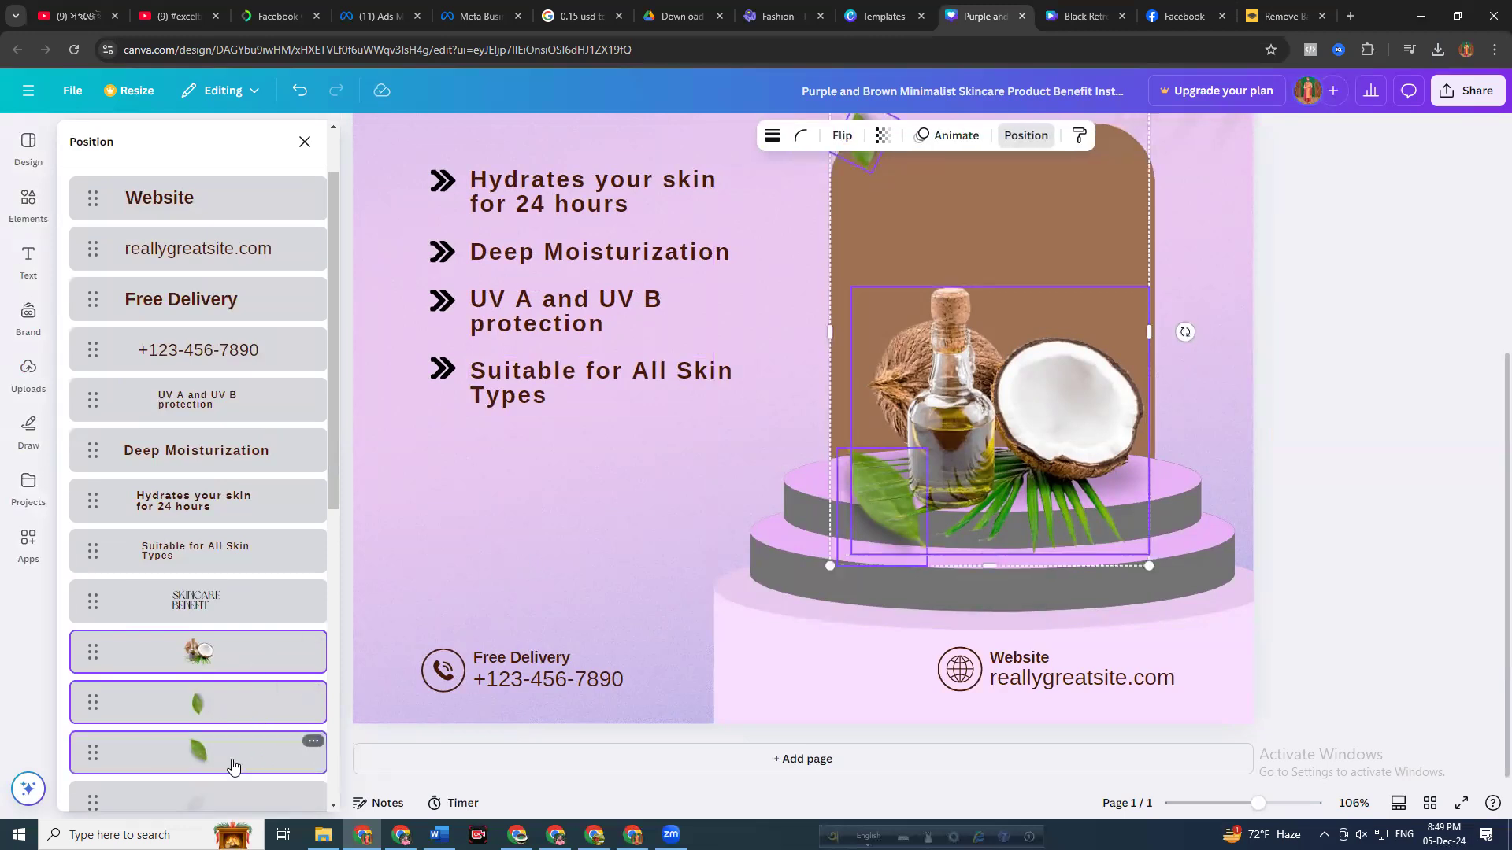
pyautogui.click(240, 710)
pyautogui.click(238, 657)
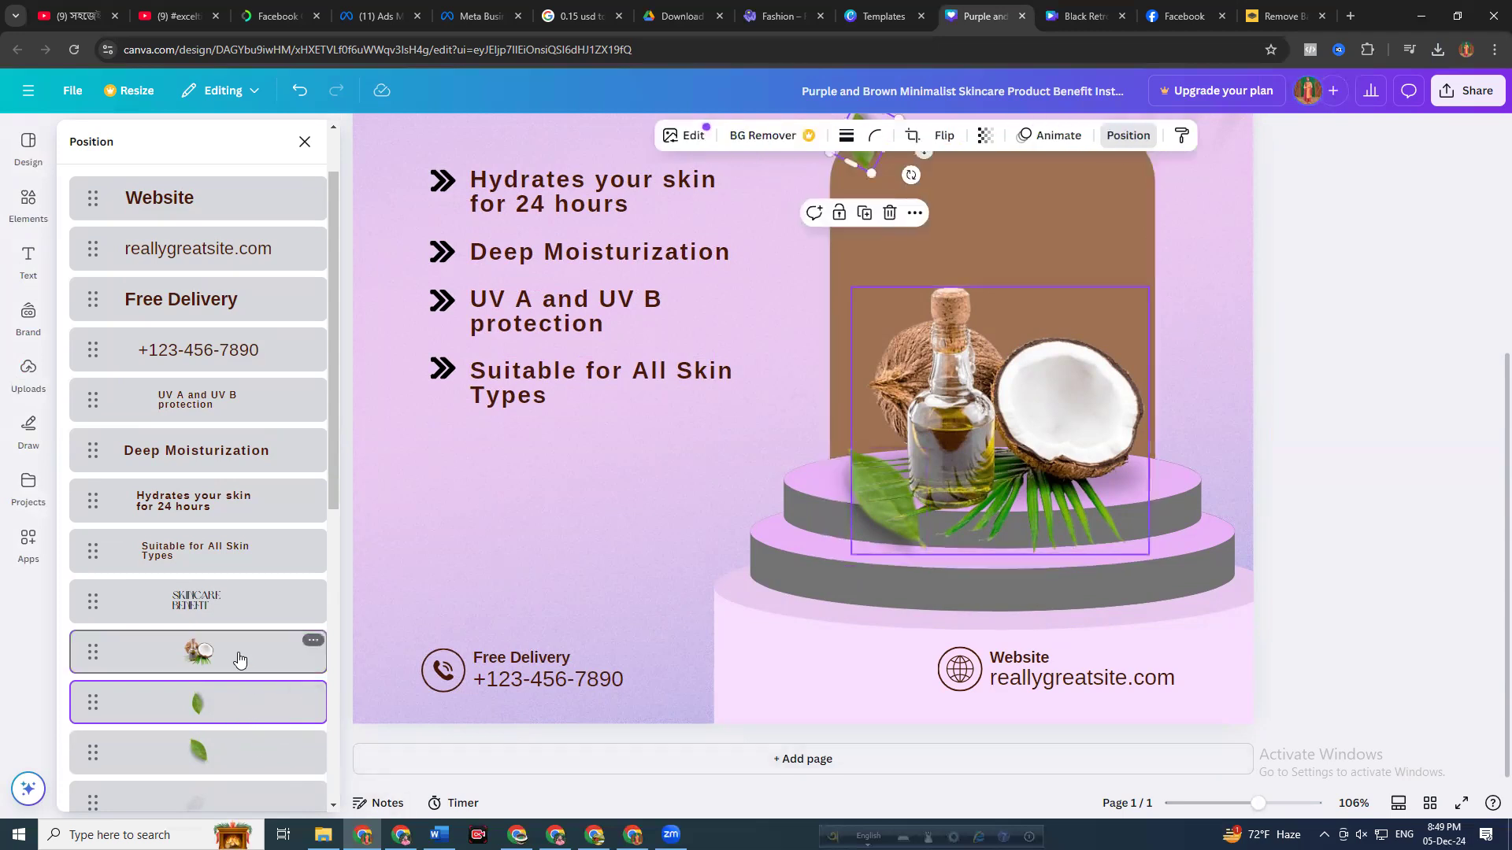
pyautogui.keyDown('shift'); pyautogui.click(251, 763); pyautogui.keyUp('shift')
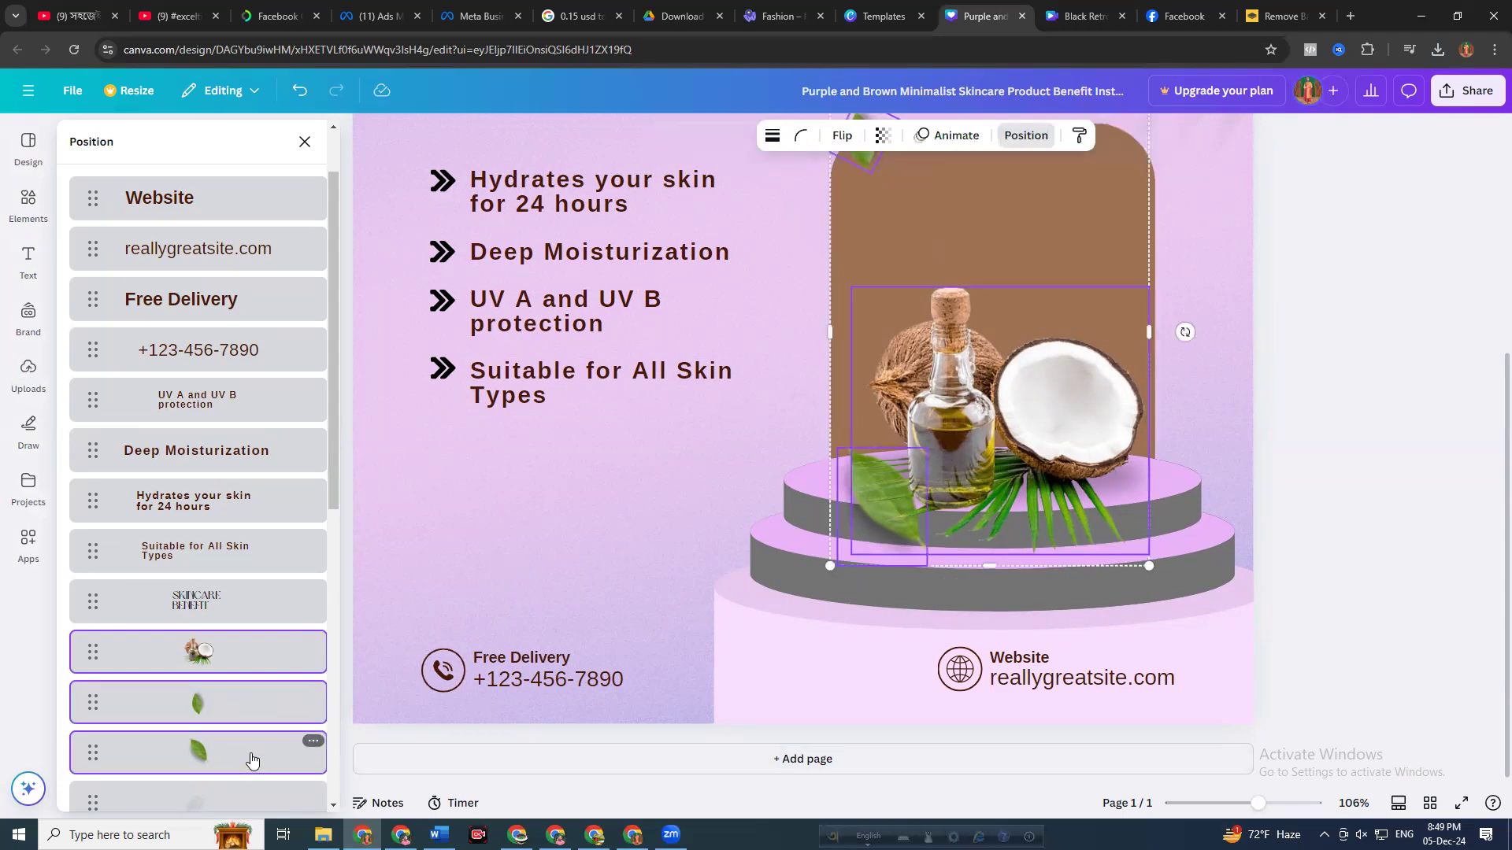
pyautogui.click(249, 712)
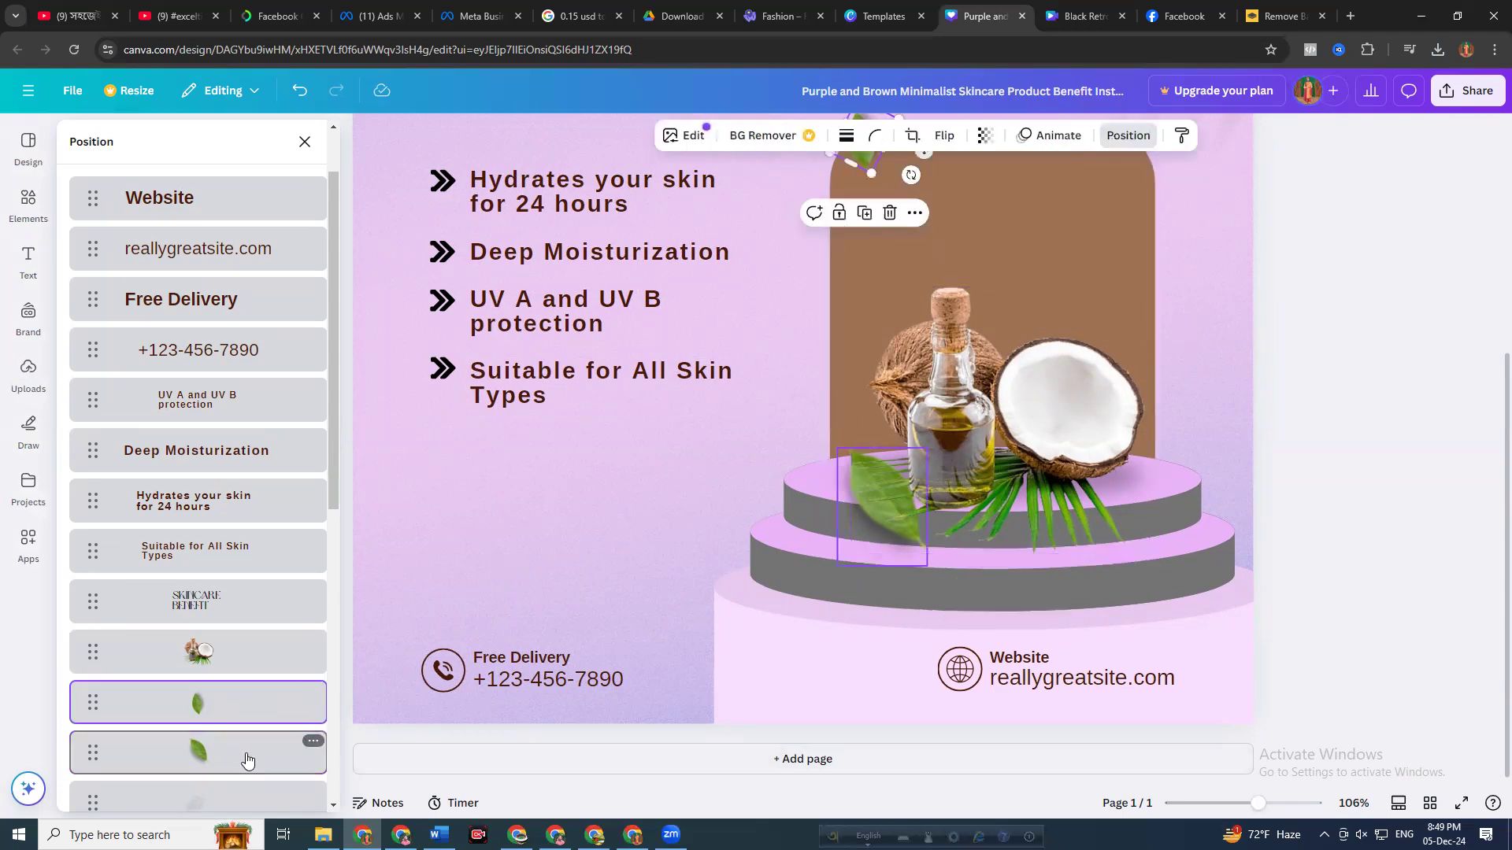
pyautogui.click(247, 760)
pyautogui.keyDown('shift'); pyautogui.click(214, 661); pyautogui.keyUp('shift')
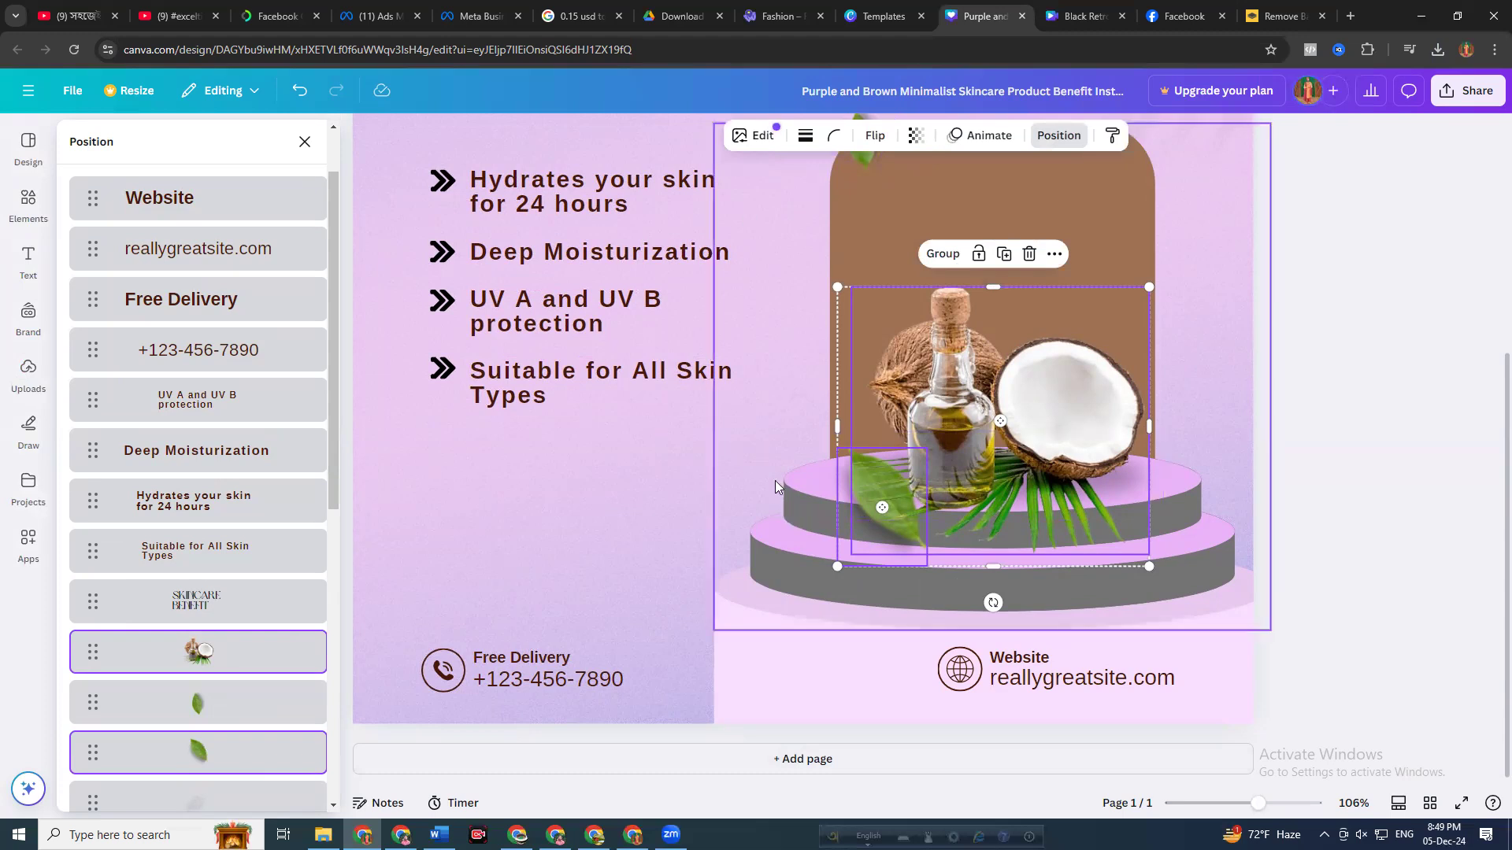
pyautogui.click(978, 253)
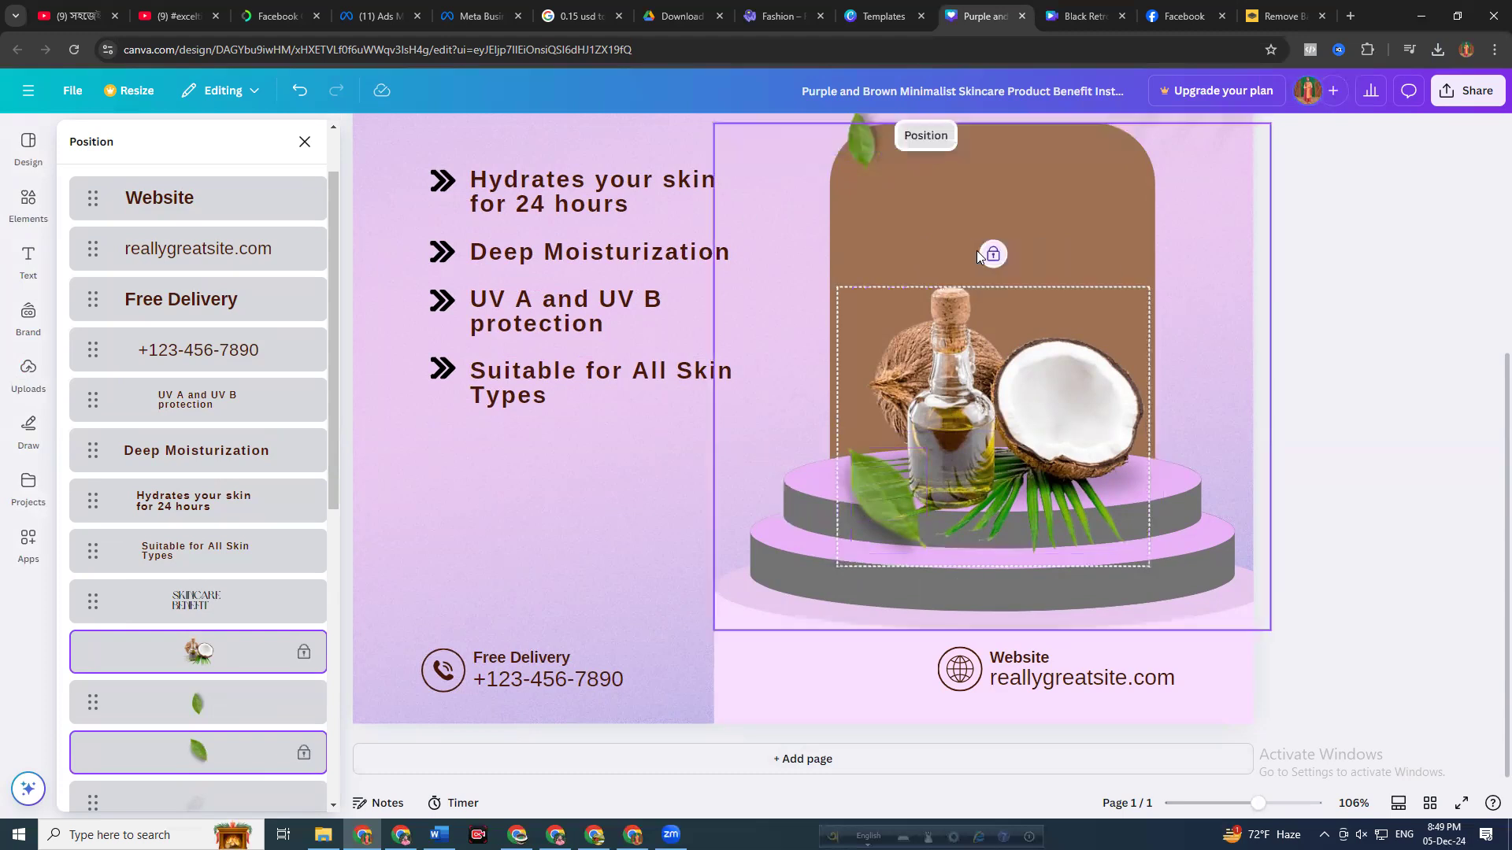
# Try to move the locked coconut oil cutout and leaf, and shift the podium graphic behind them slightly downward
pyautogui.click(887, 463)
pyautogui.moveTo(1015, 403); pyautogui.dragTo(989, 426)
pyautogui.click(984, 478)
pyautogui.moveTo(985, 478)
pyautogui.mouseDown()
pyautogui.moveTo(947, 474)
pyautogui.moveTo(992, 490)
pyautogui.mouseUp()
pyautogui.click(962, 451)
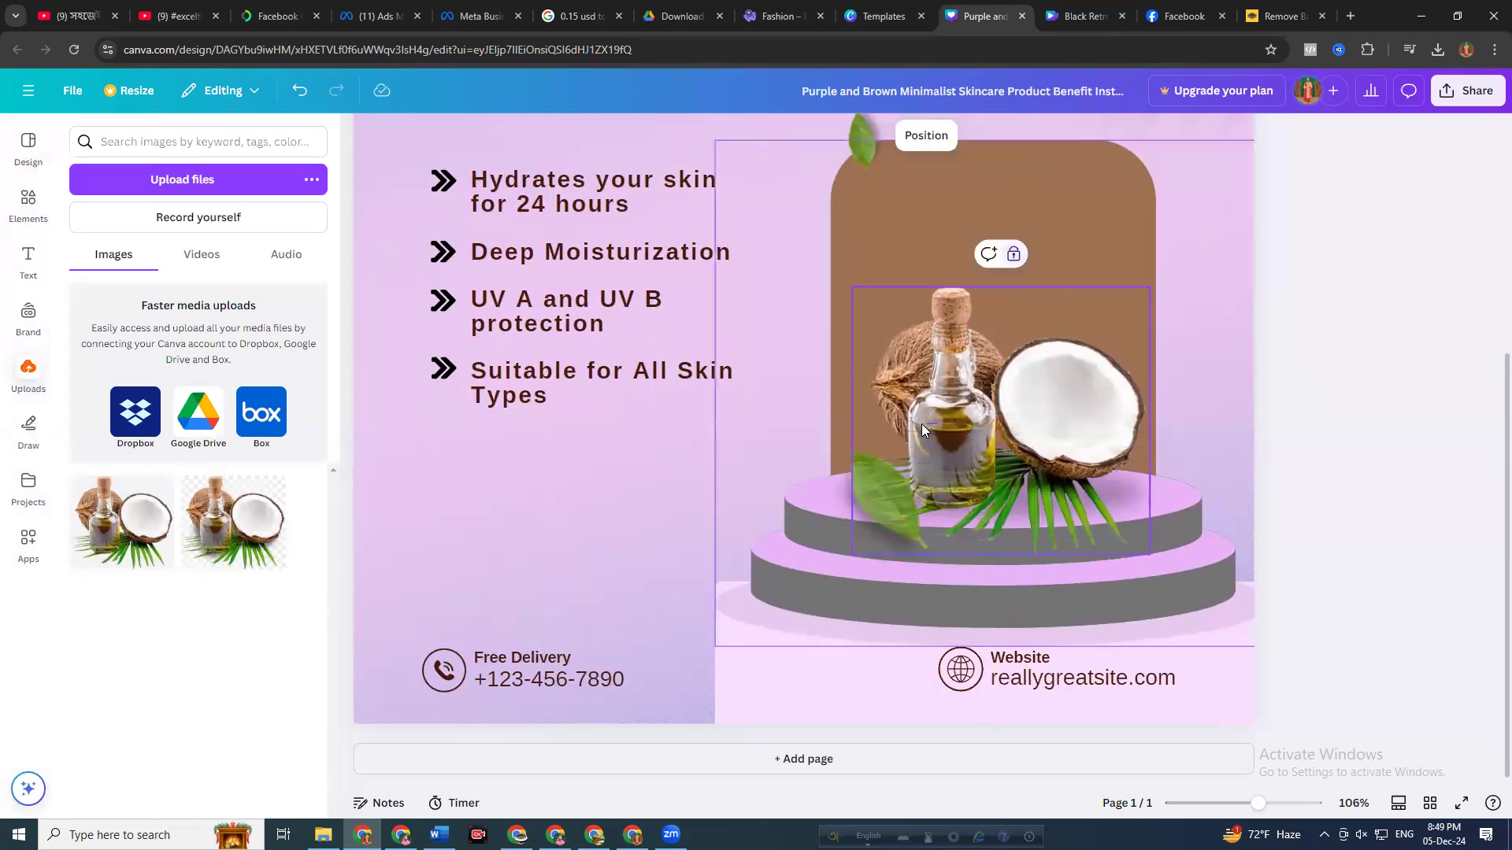
# Unlock the coconut oil cutout on the podium, and undo its accidental deletion
pyautogui.click(877, 403)
pyautogui.click(955, 395)
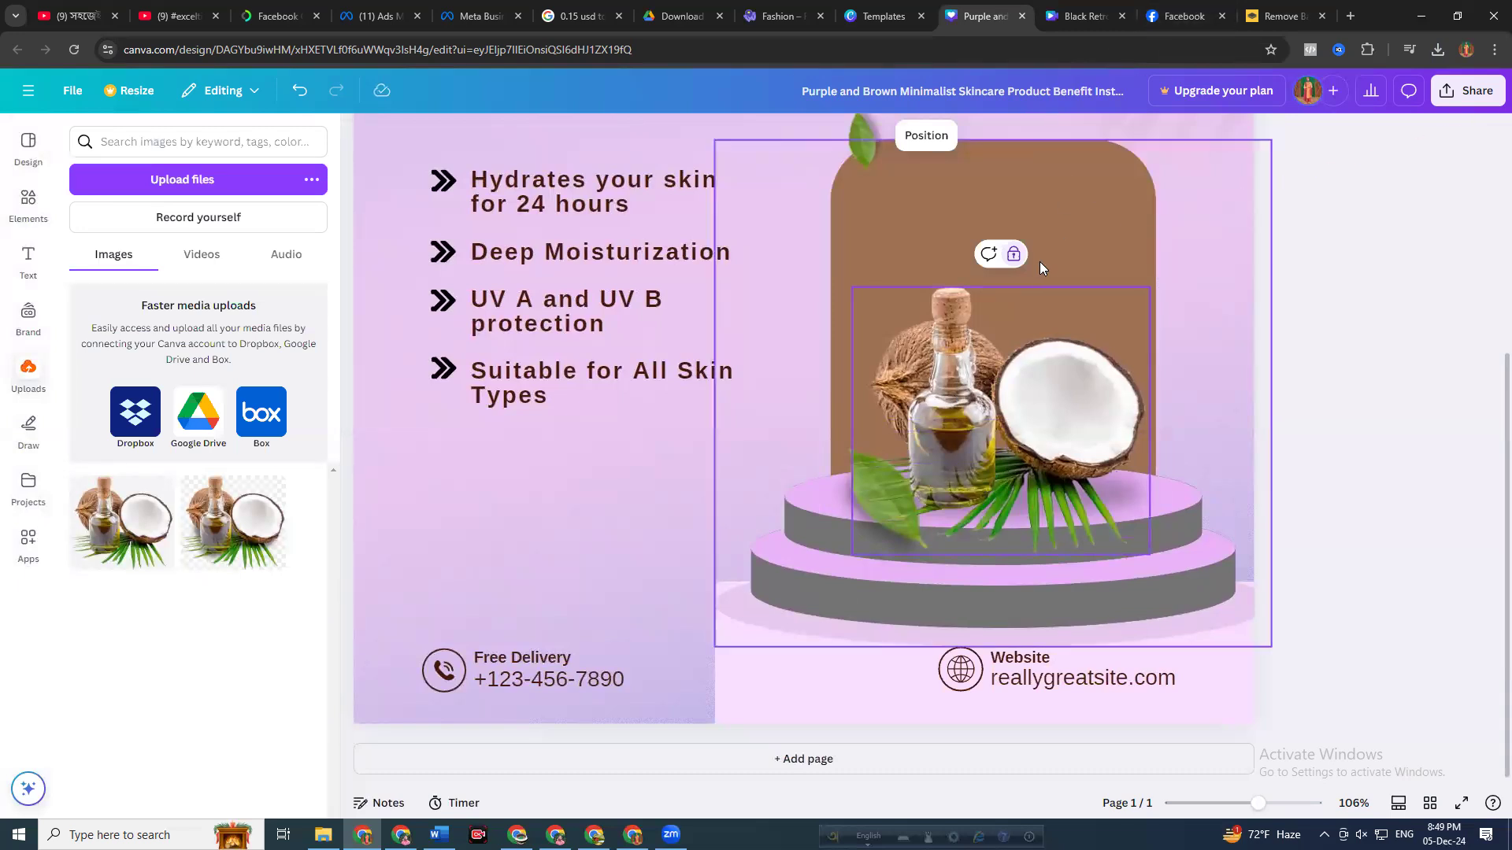
pyautogui.click(1014, 253)
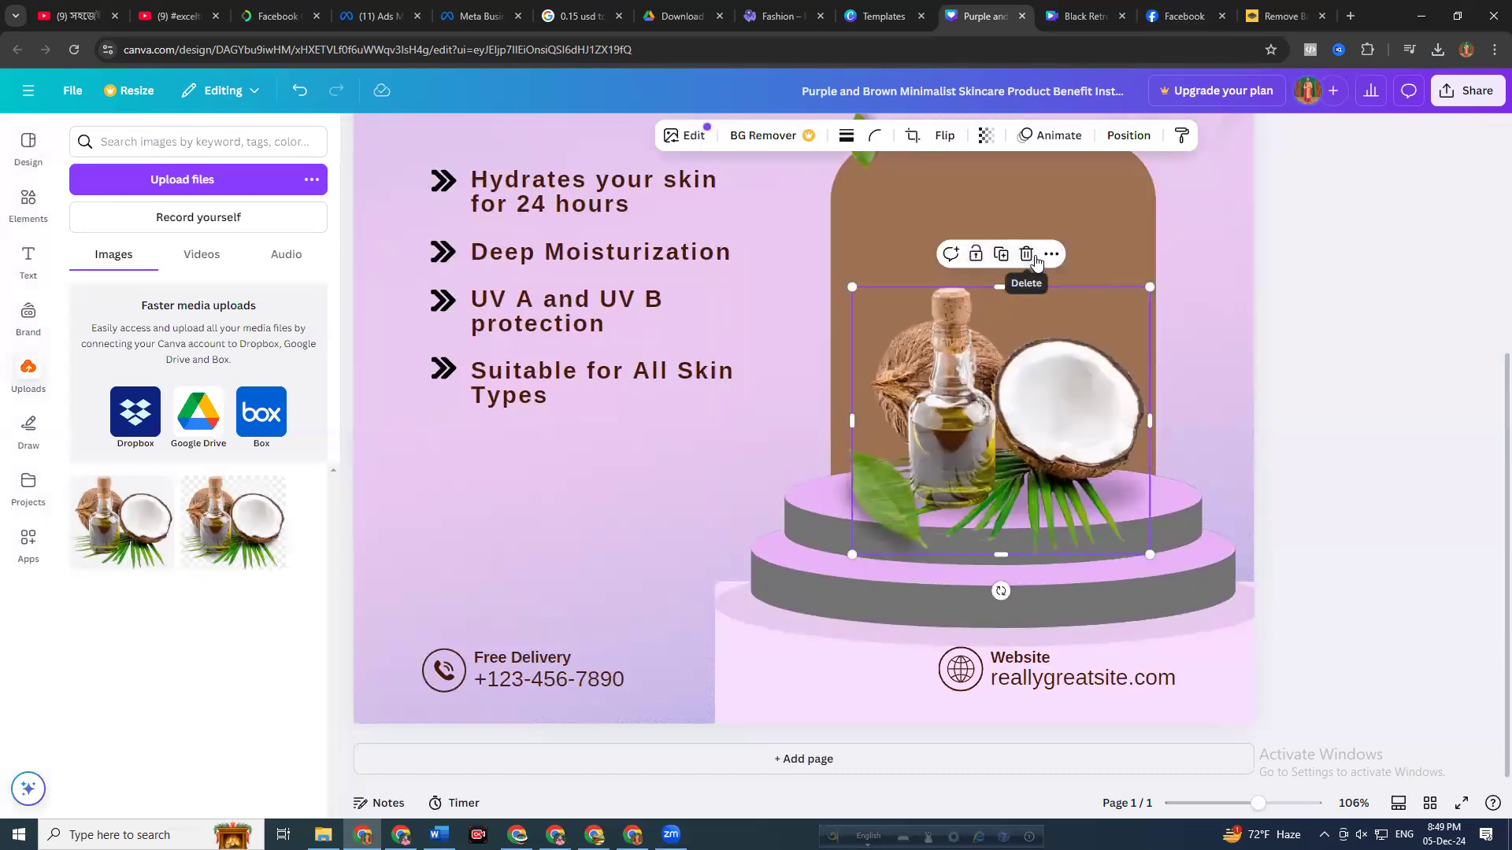
pyautogui.click(1029, 257)
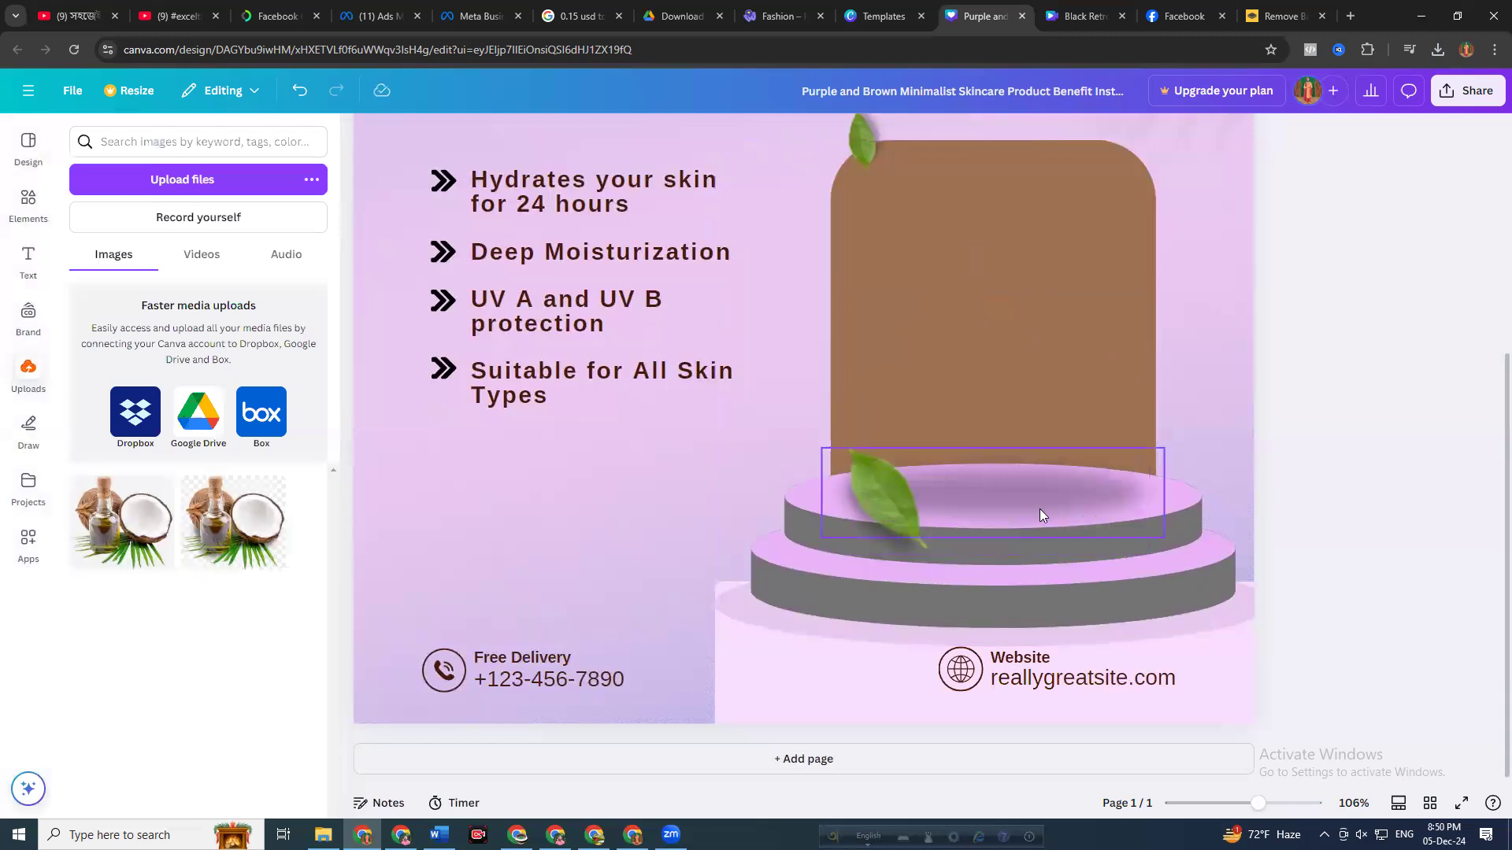
pyautogui.hotkey('ctrl', 'z')
# Select the coconut oil cutout together with the locked large leaf in the layer list, then unlock and group them
pyautogui.click(1009, 432)
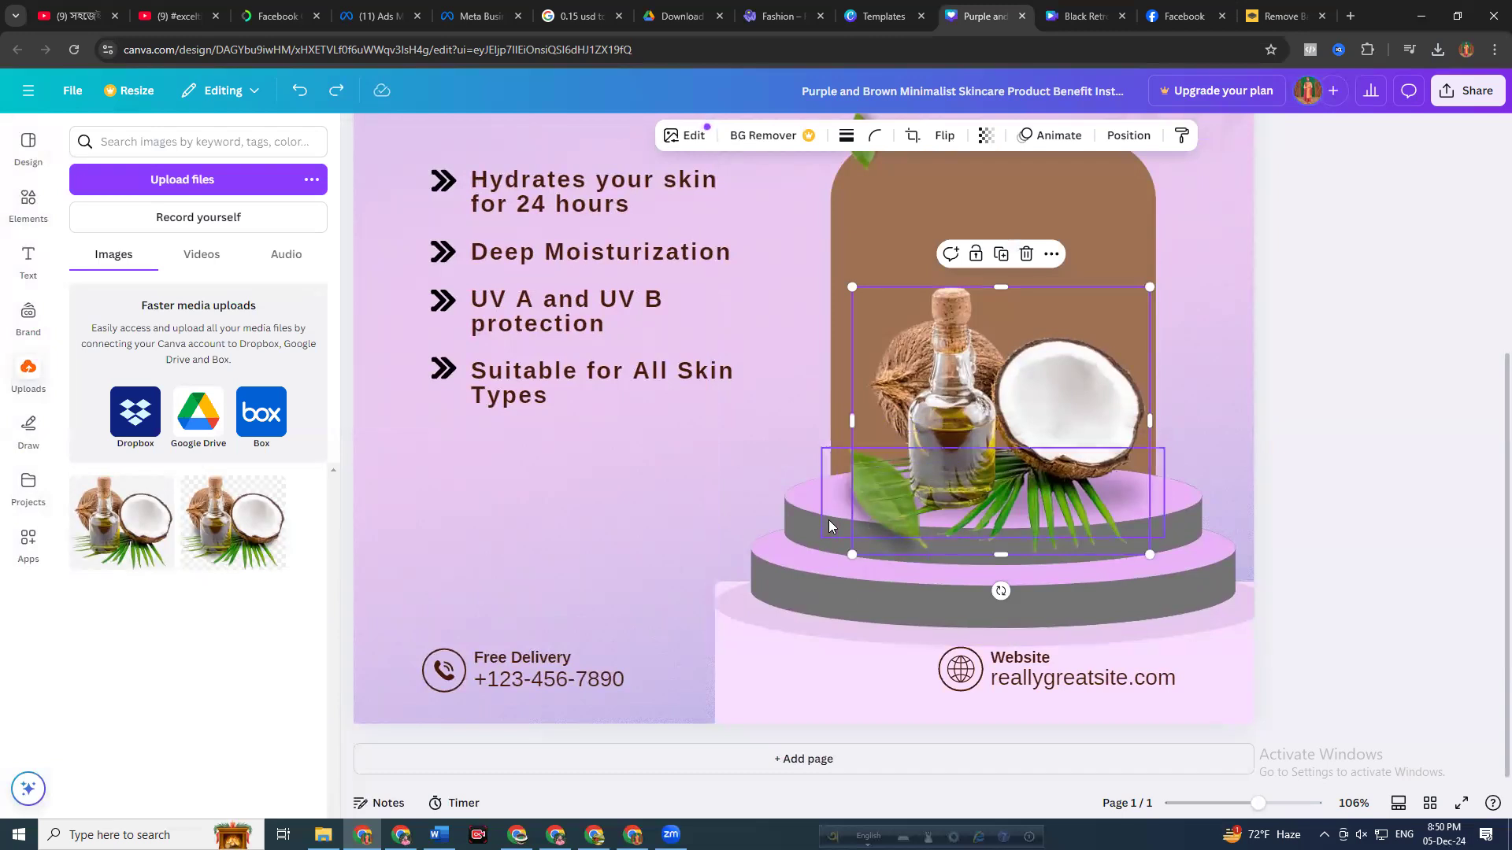
pyautogui.press('alt')
pyautogui.hotkey('alt', '1')
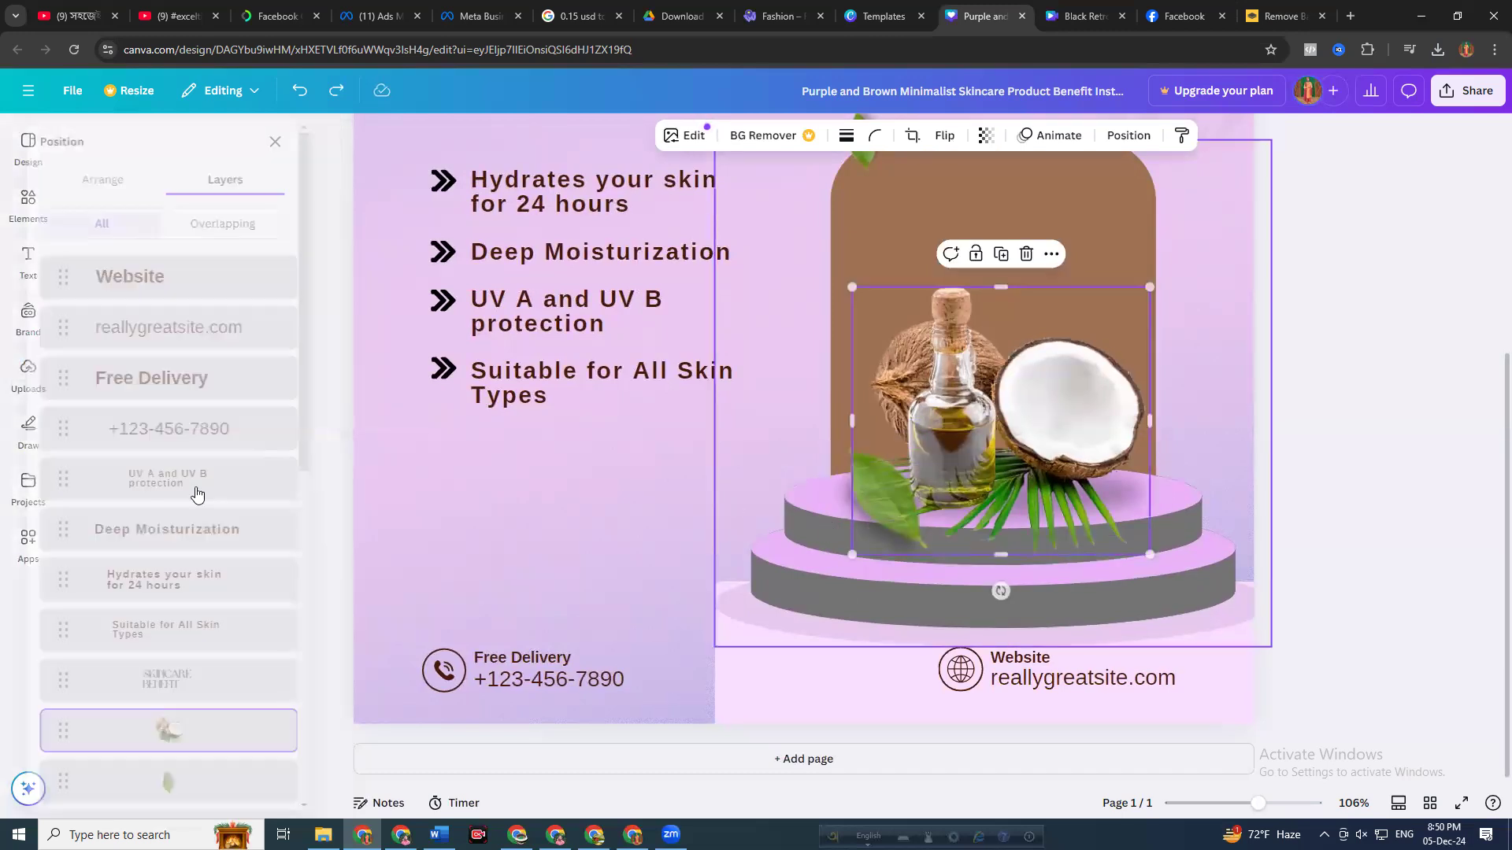
pyautogui.scroll(-2, 203, 583)
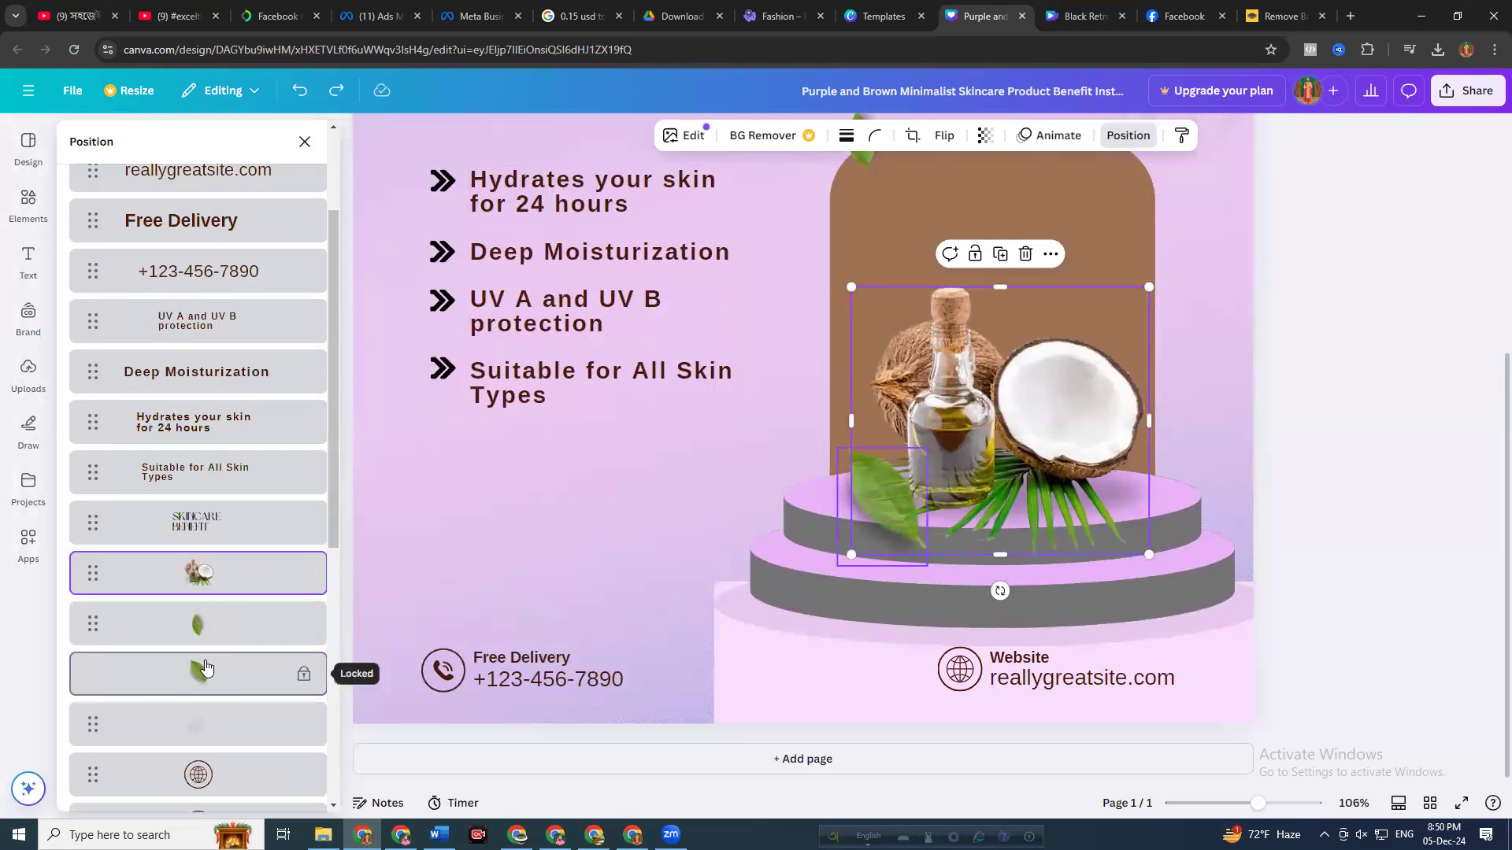
pyautogui.keyDown('shift'); pyautogui.click(313, 674); pyautogui.keyUp('shift')
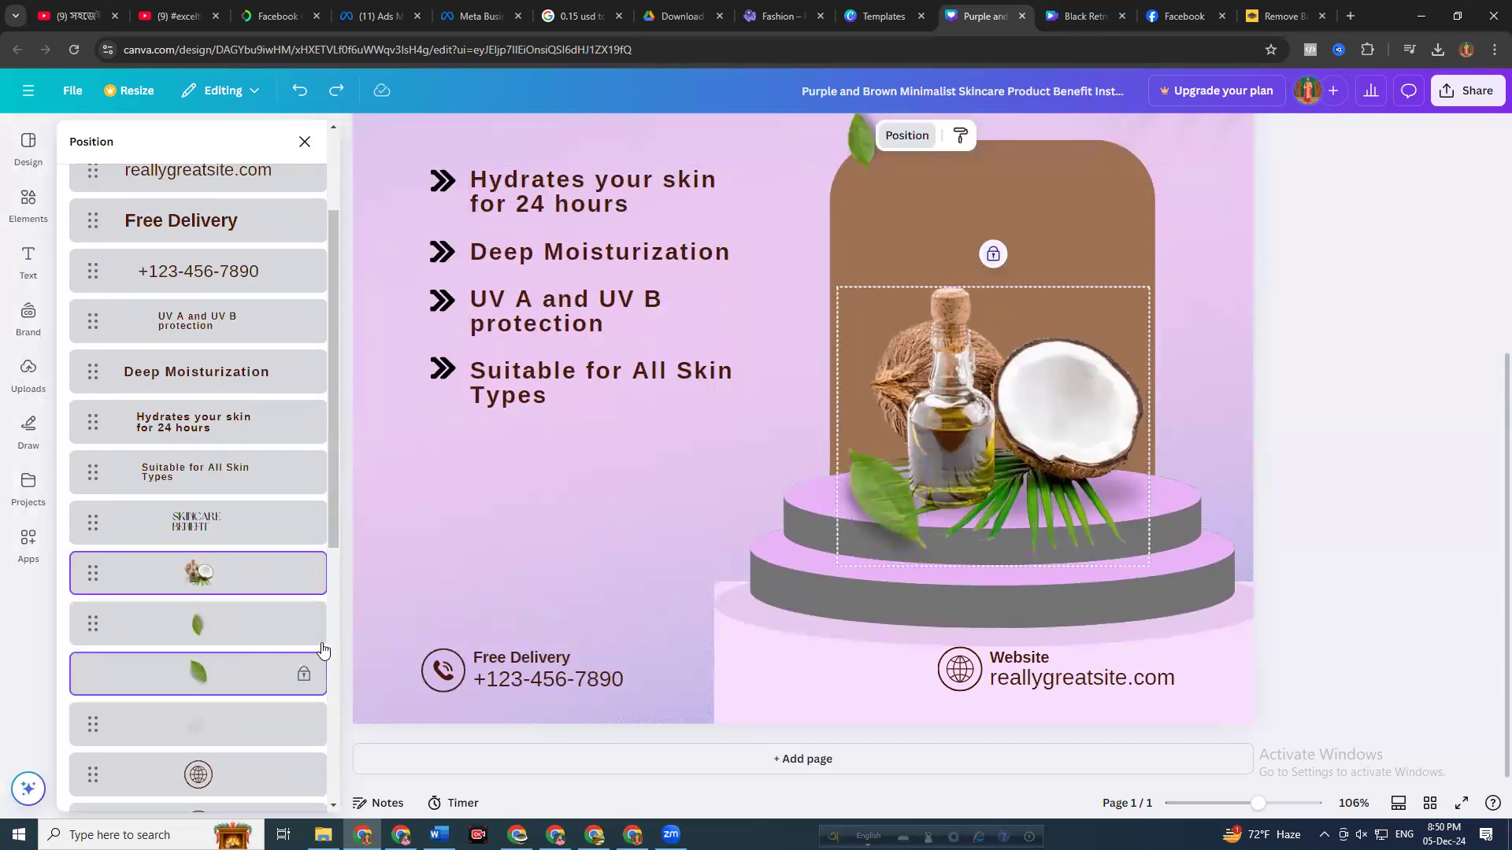
pyautogui.click(993, 255)
pyautogui.click(1054, 253)
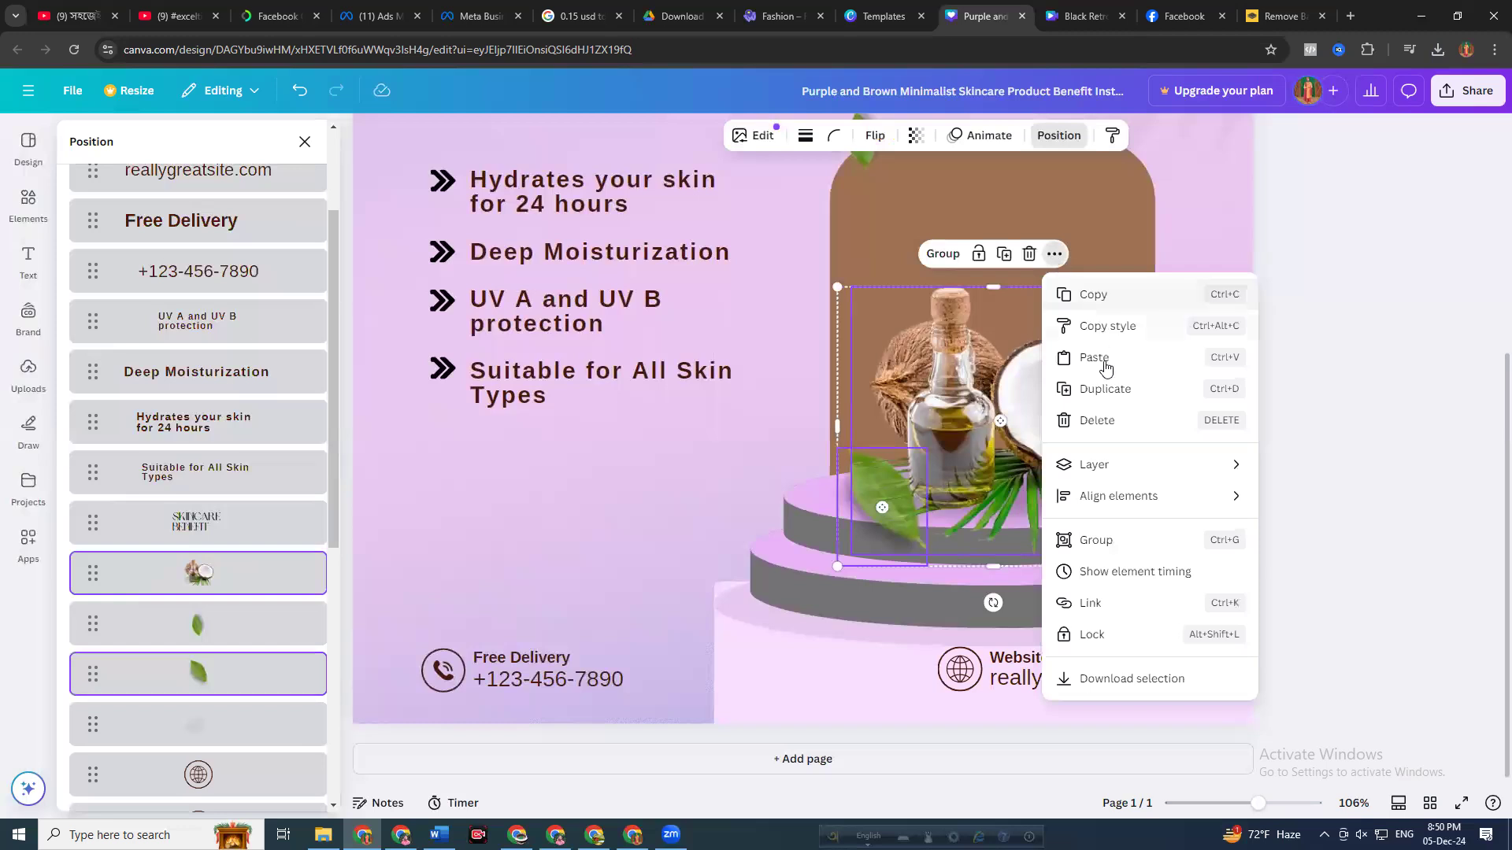
pyautogui.click(1103, 540)
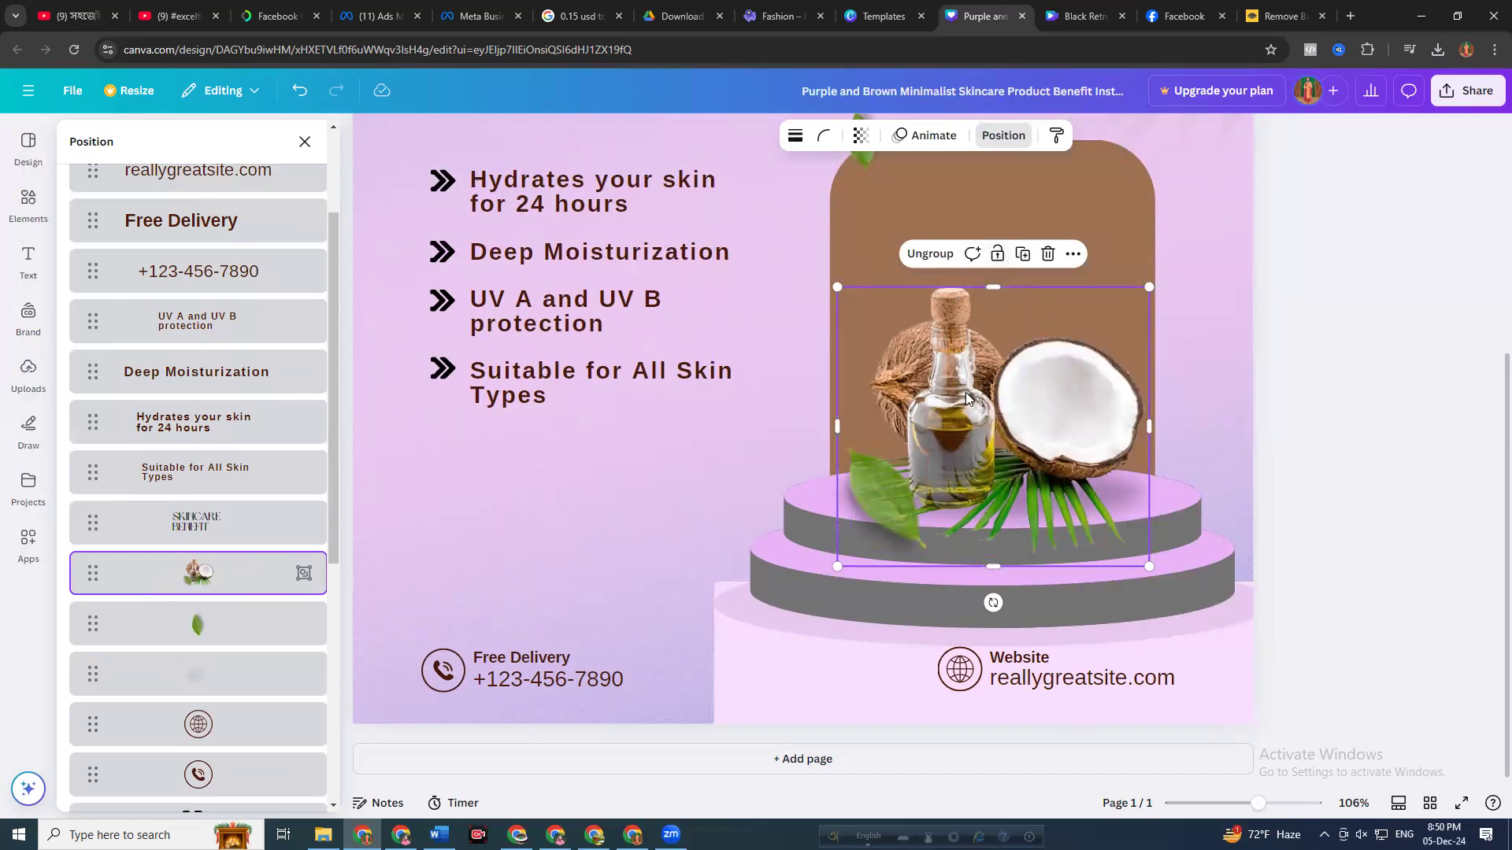
# Move the grouped coconut oil cutout and leaf off the podium to below the benefits list, and select the podium graphic
pyautogui.moveTo(754, 380); pyautogui.dragTo(518, 483)
pyautogui.click(1063, 363)
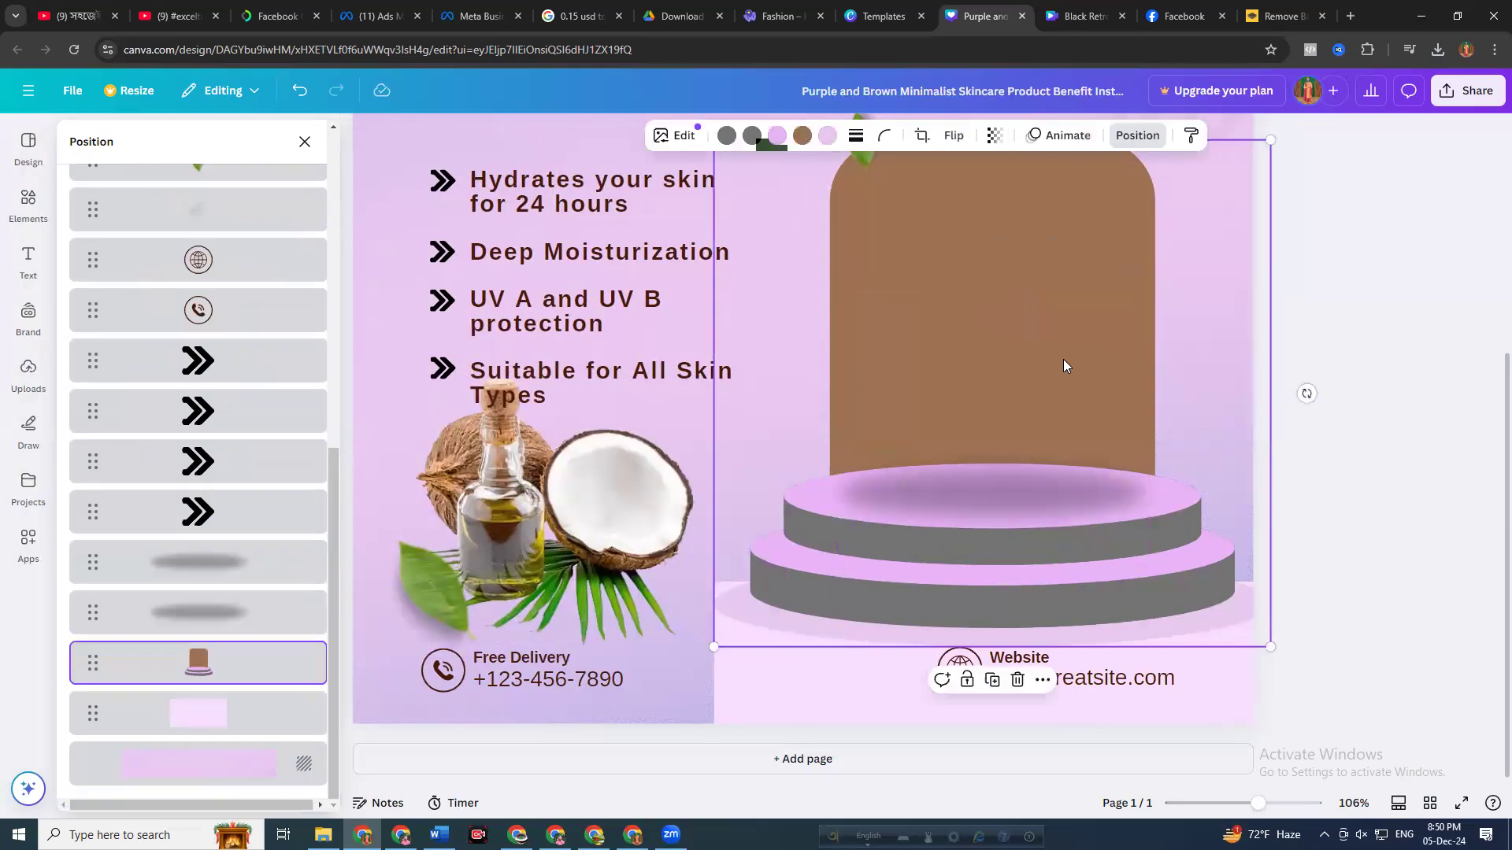
pyautogui.moveTo(241, 666)
pyautogui.moveTo(959, 509); pyautogui.dragTo(979, 565)
pyautogui.scroll(1, 1490, 335)
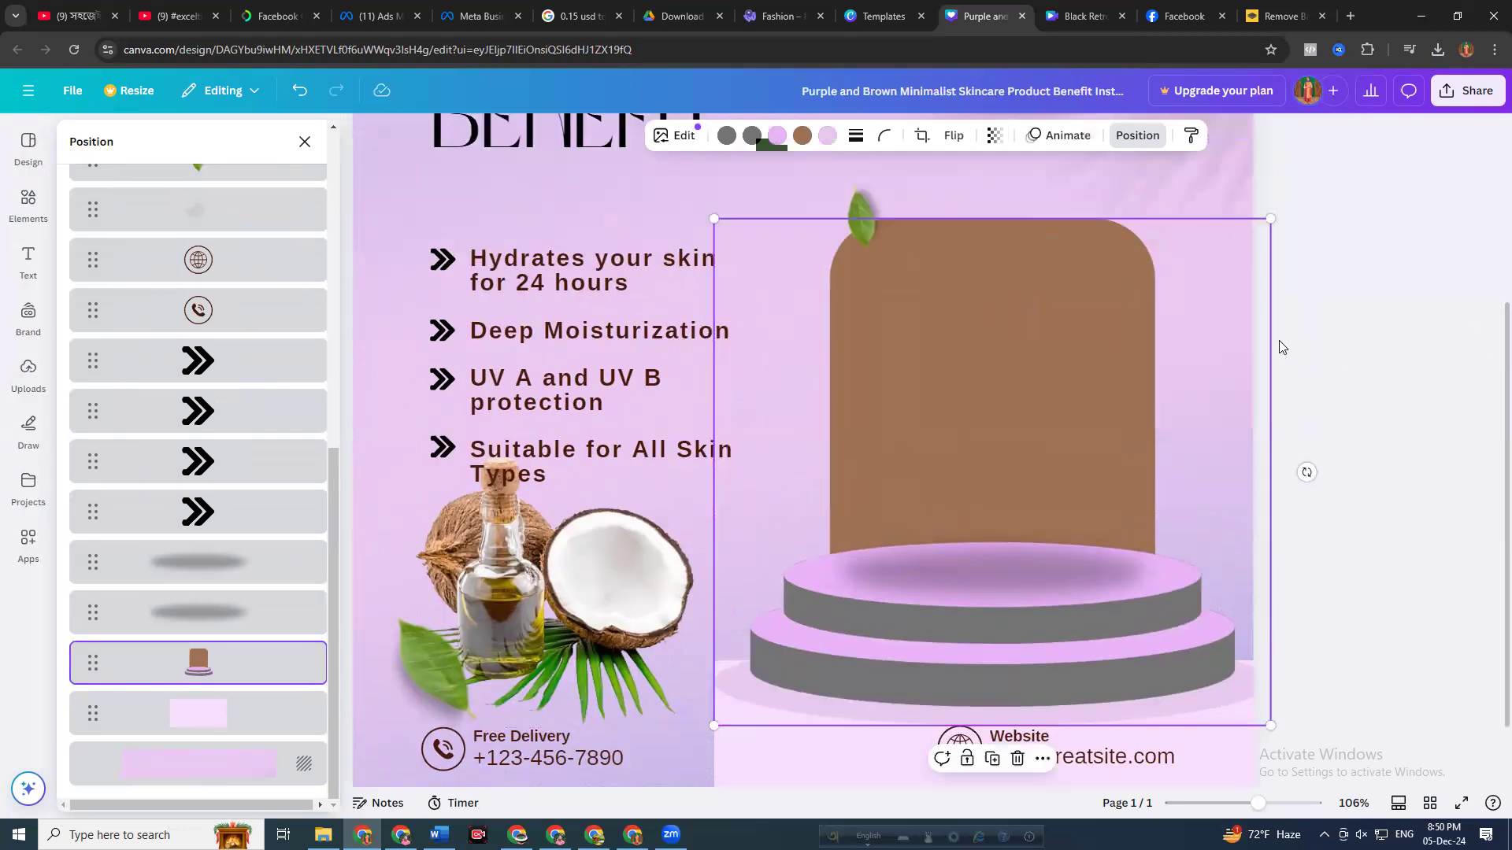
# Search the elements for "Frame" and browse the full set of frames for a rounded one
pyautogui.click(31, 217)
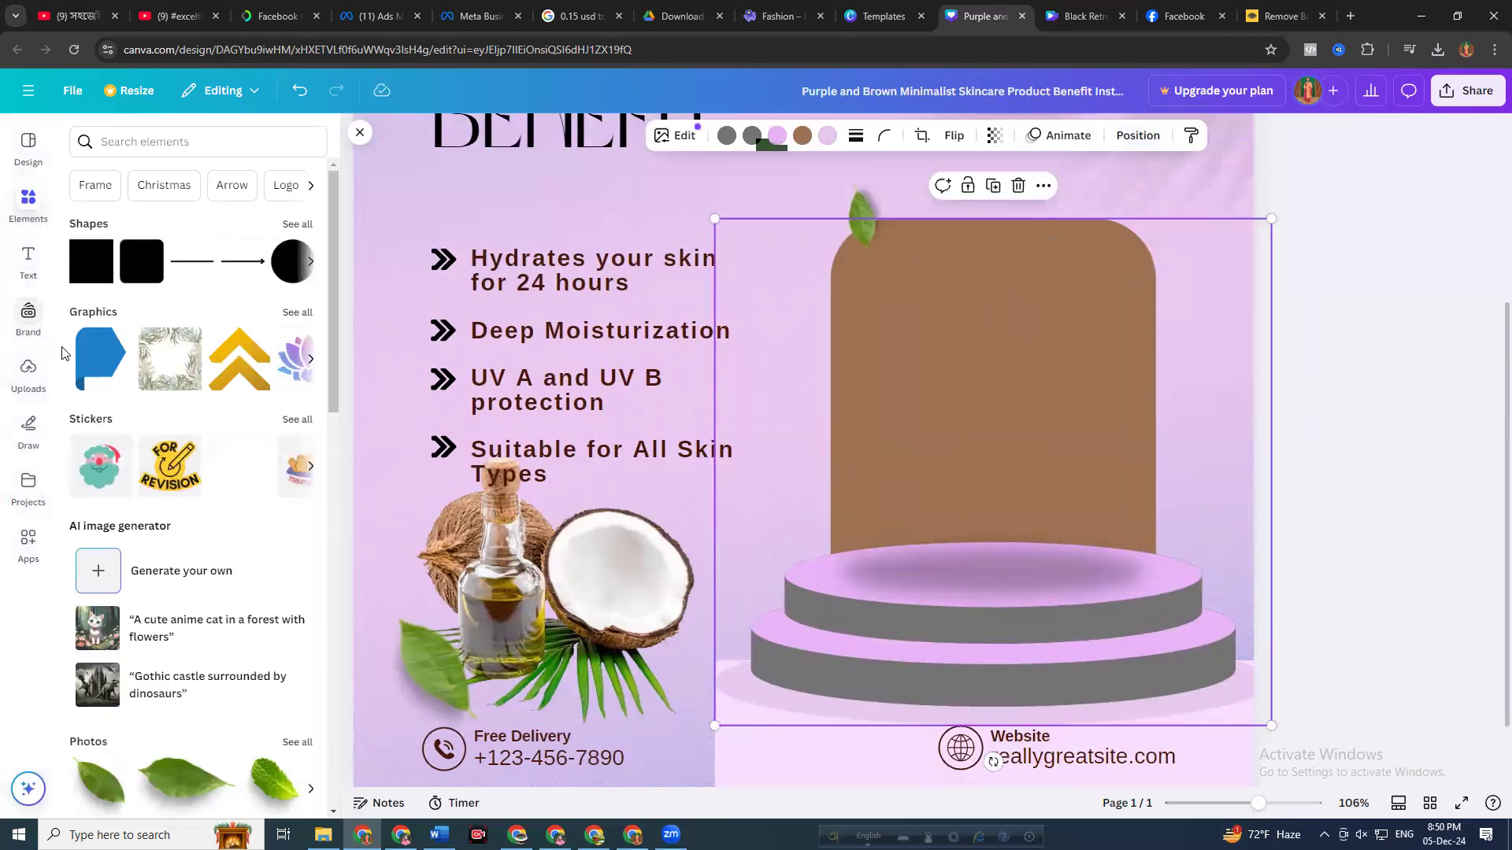
pyautogui.click(93, 142)
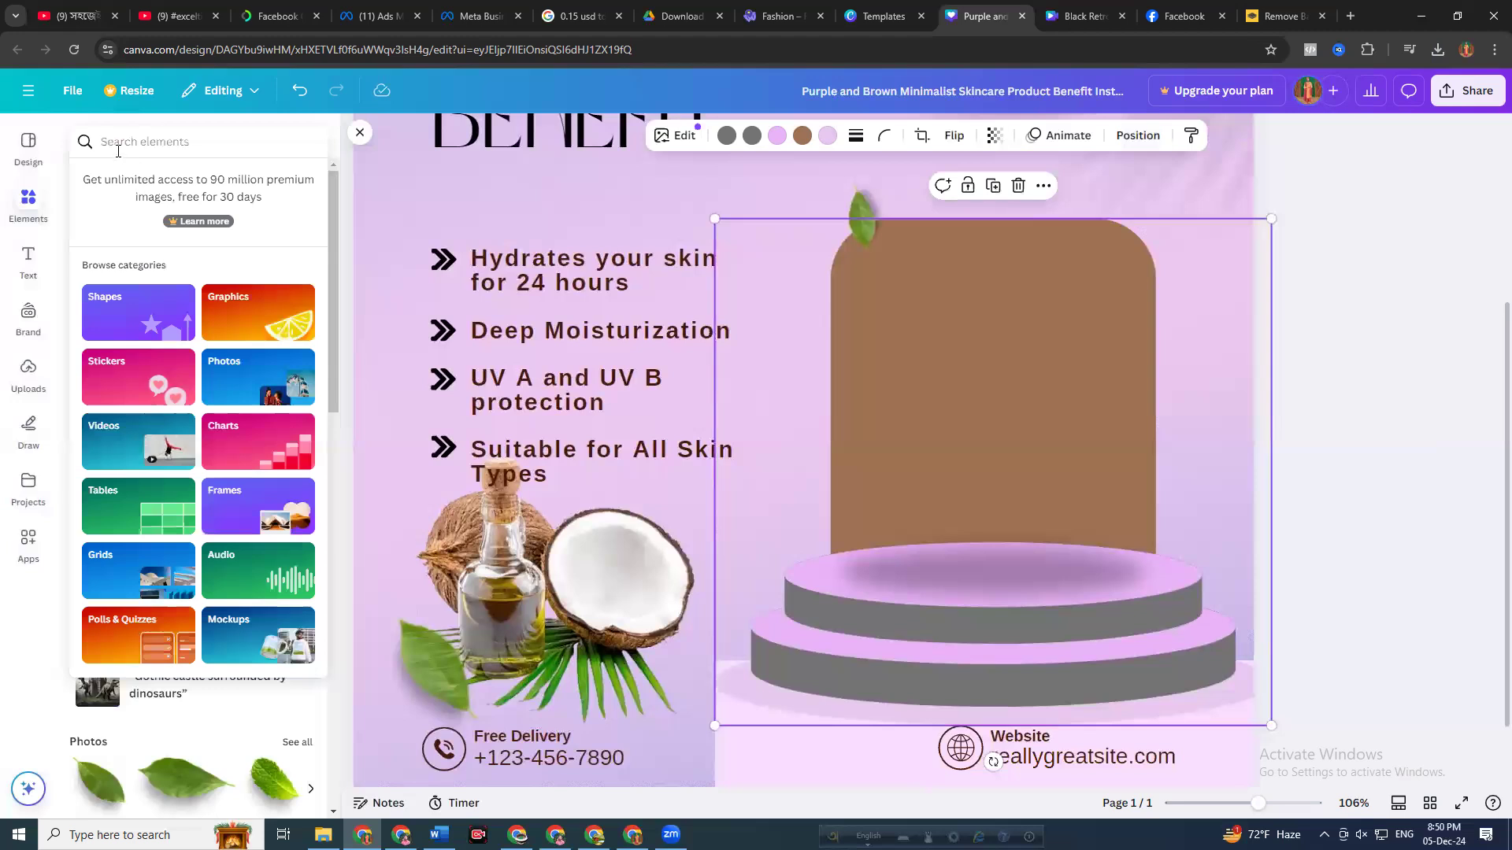
pyautogui.click(88, 189)
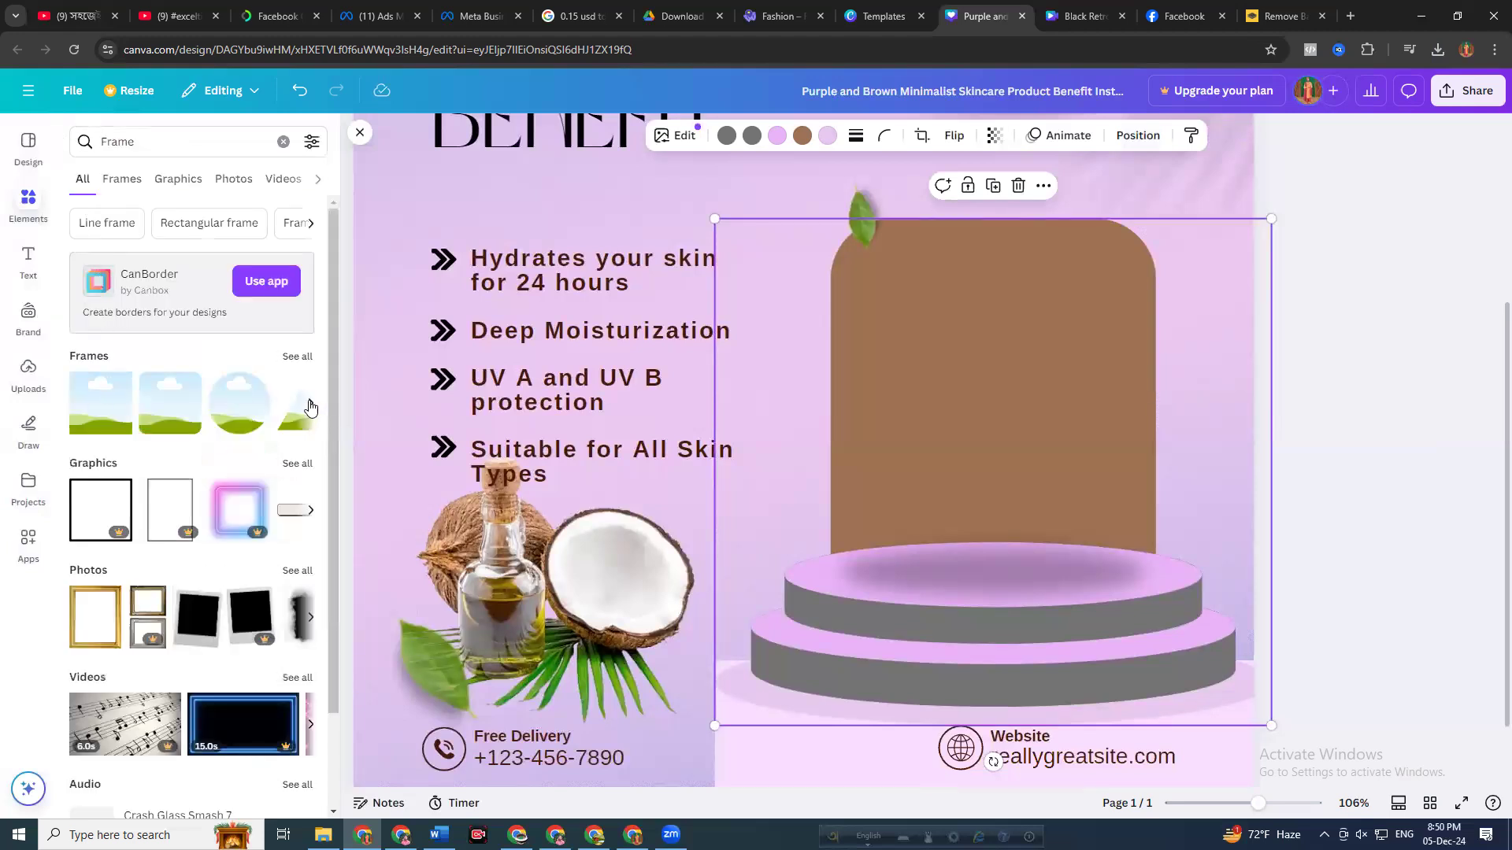
pyautogui.click(296, 359)
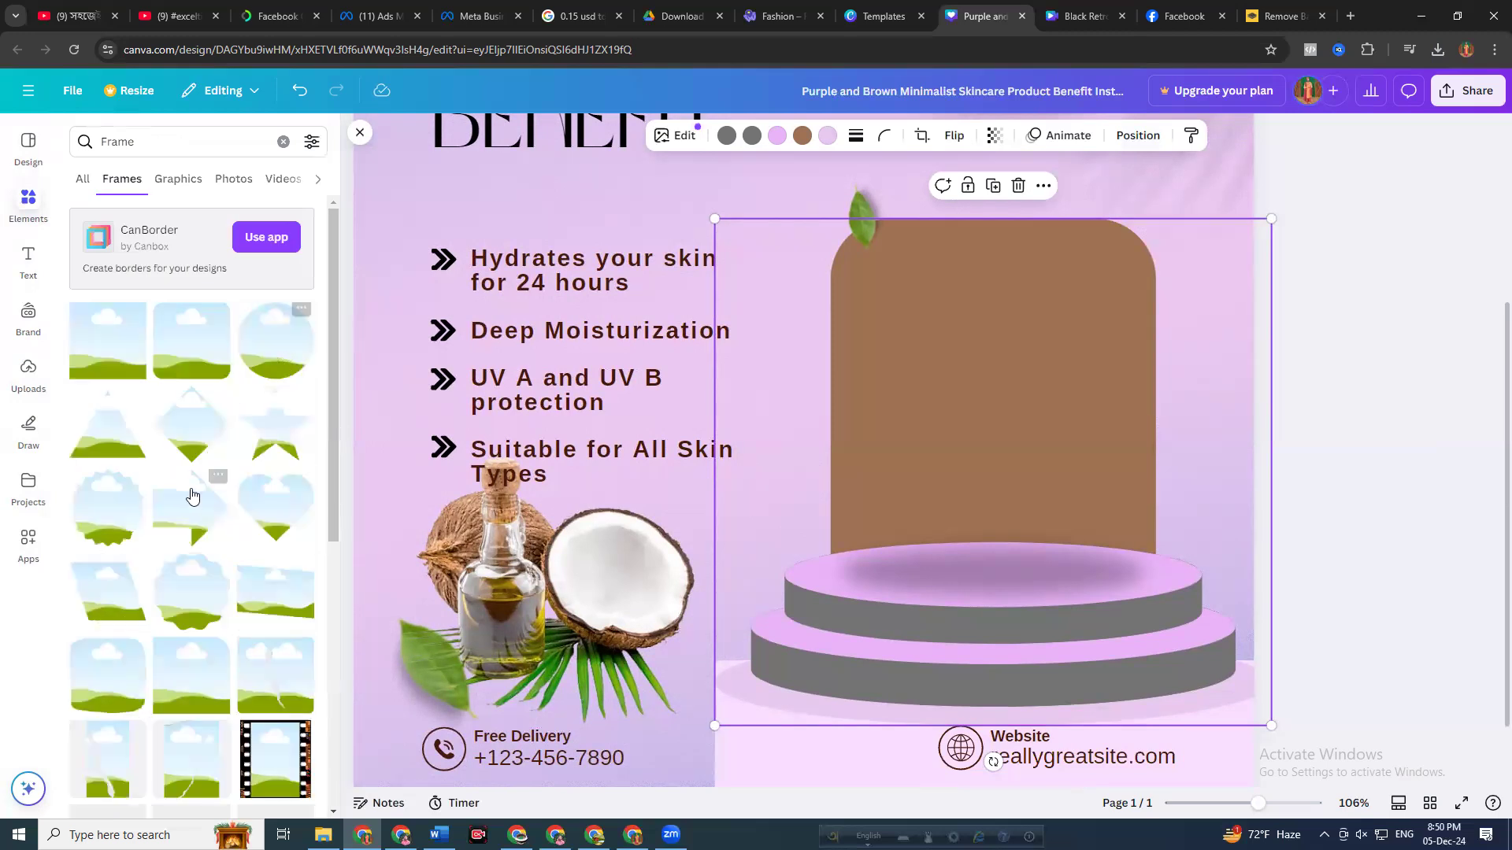
pyautogui.scroll(-2, 202, 490)
pyautogui.scroll(-2, 203, 490)
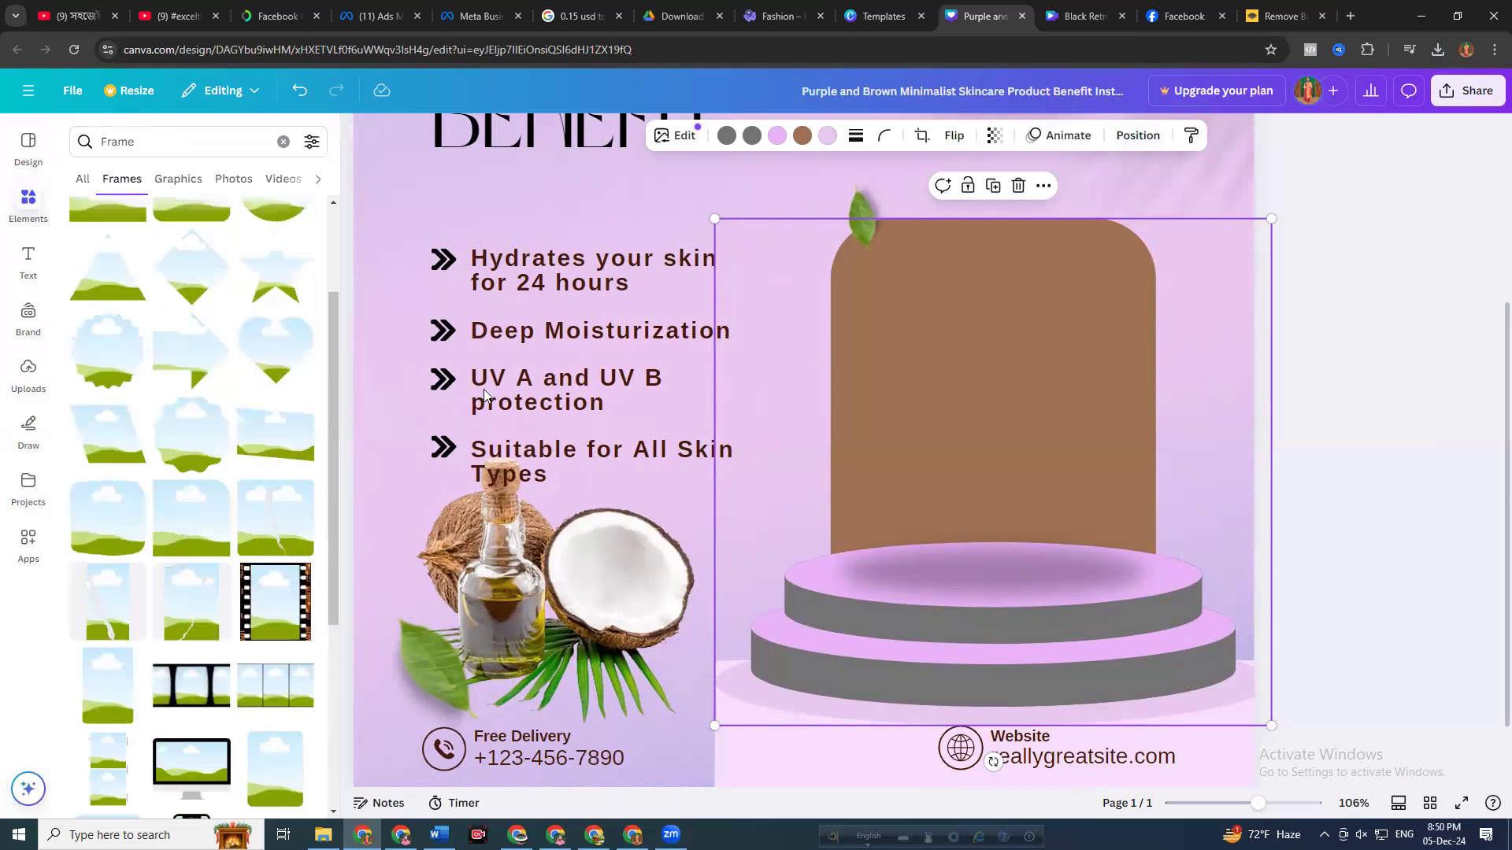
pyautogui.scroll(-4, 213, 574)
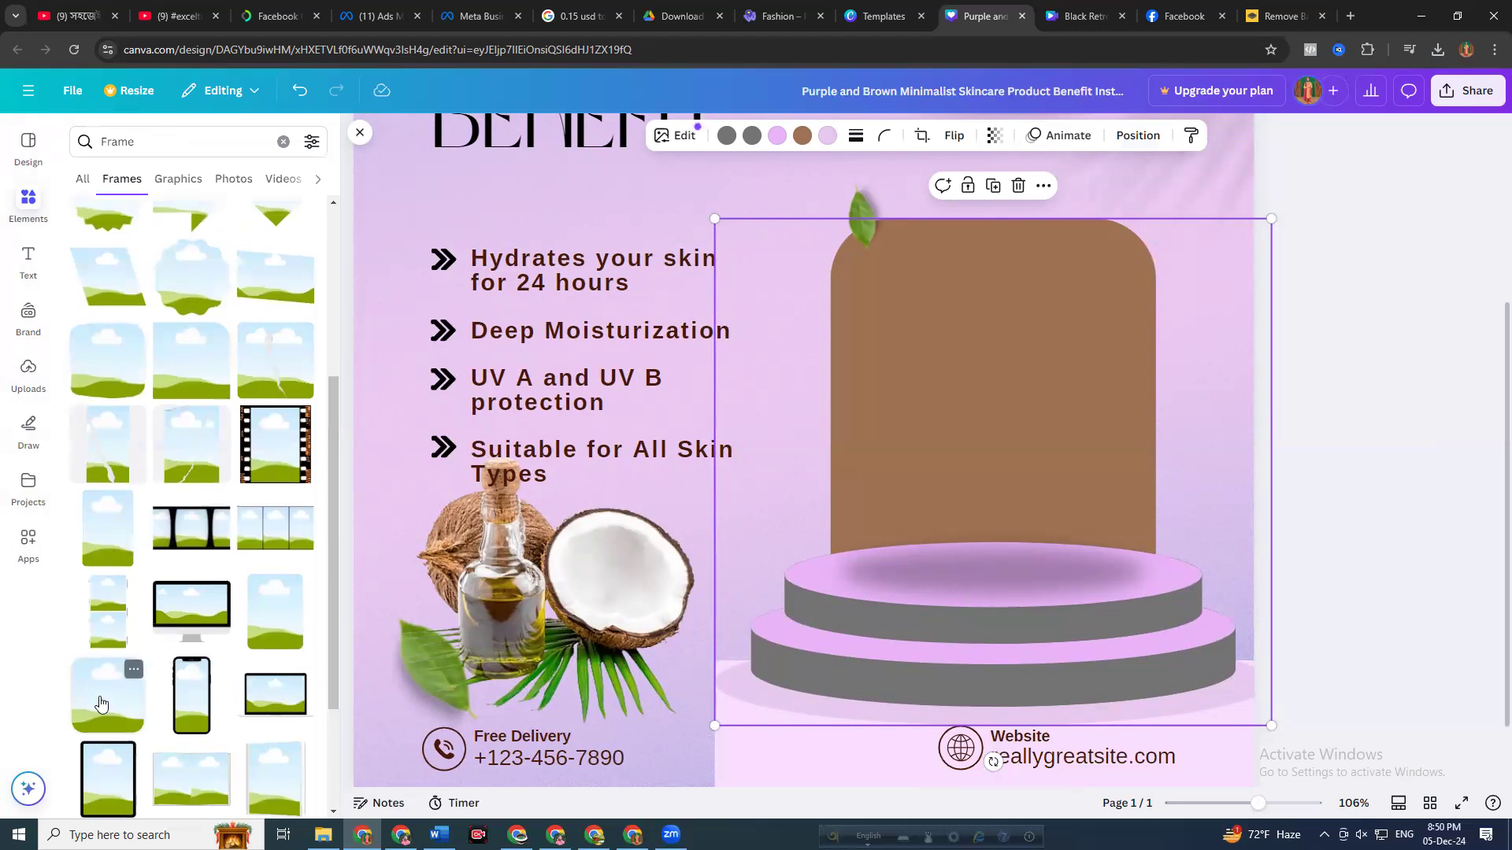
# Place a rounded square frame over the brown arch and resize it to fit just inside the arch's edges
pyautogui.moveTo(723, 641); pyautogui.dragTo(1124, 435)
pyautogui.moveTo(1271, 670); pyautogui.dragTo(1077, 618)
pyautogui.moveTo(1048, 432); pyautogui.dragTo(1048, 434)
pyautogui.moveTo(1147, 548); pyautogui.dragTo(1137, 538)
pyautogui.moveTo(1076, 488); pyautogui.dragTo(1080, 490)
pyautogui.click(1203, 425)
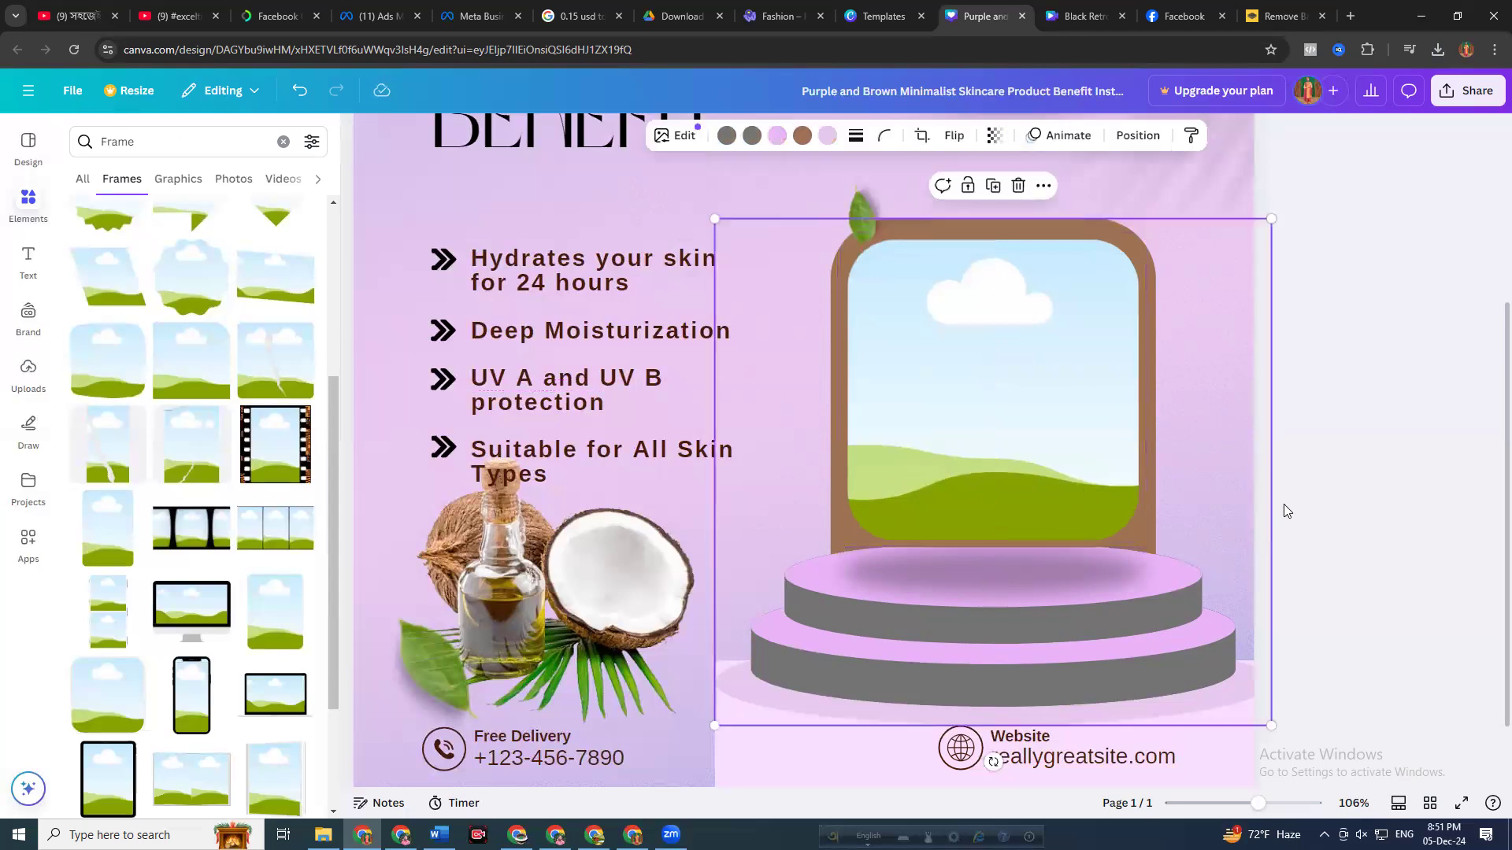
pyautogui.click(1373, 486)
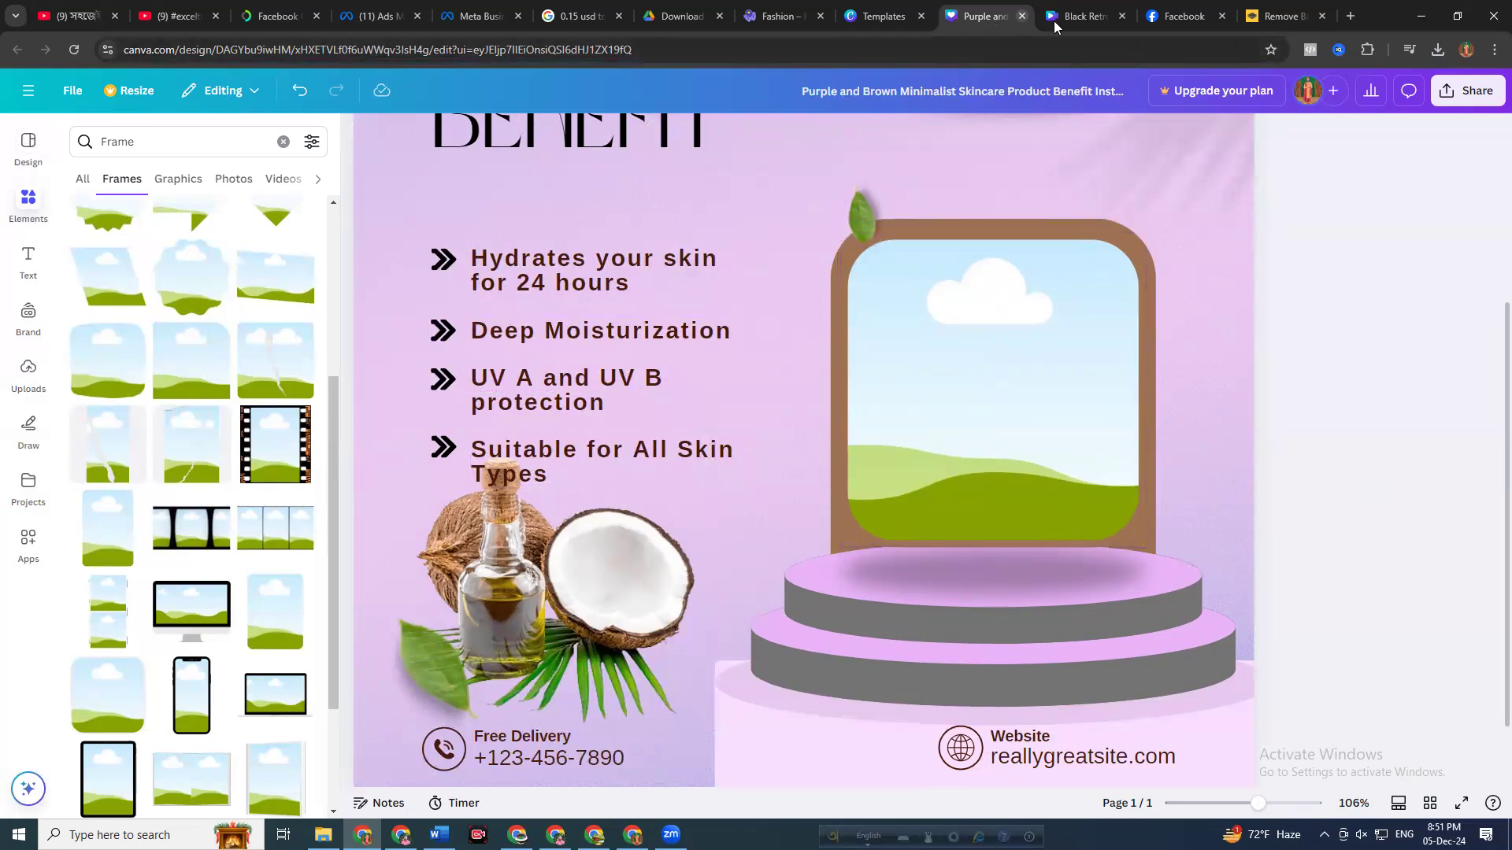
# Look through the Zhen Natural Ltd. Facebook page's posts and photos for reference, and return to the skincare design
pyautogui.click(1162, 17)
pyautogui.scroll(-5, 882, 482)
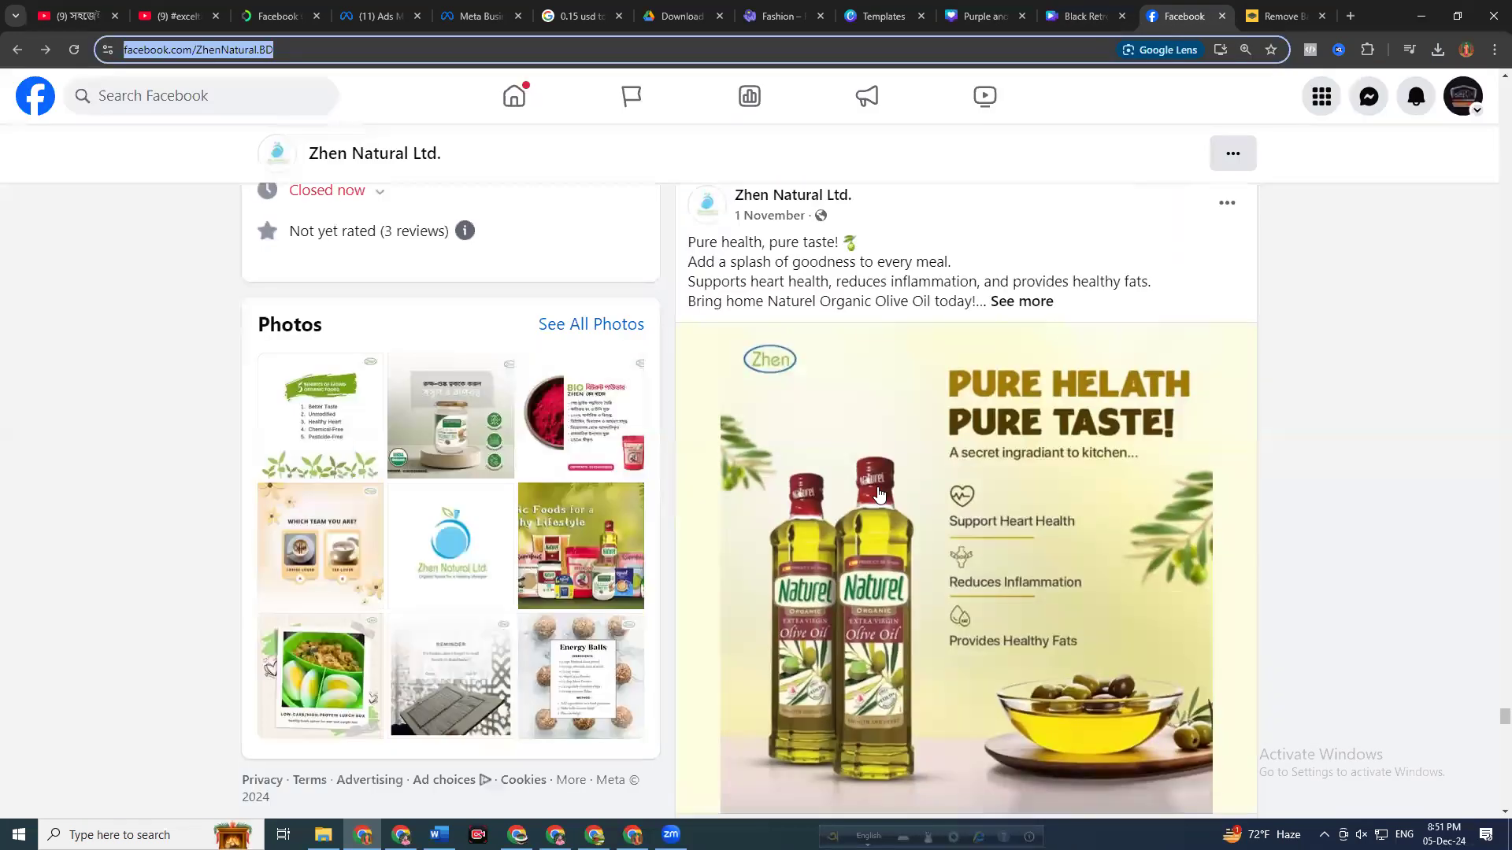
pyautogui.scroll(-2, 934, 371)
pyautogui.scroll(-6, 654, 504)
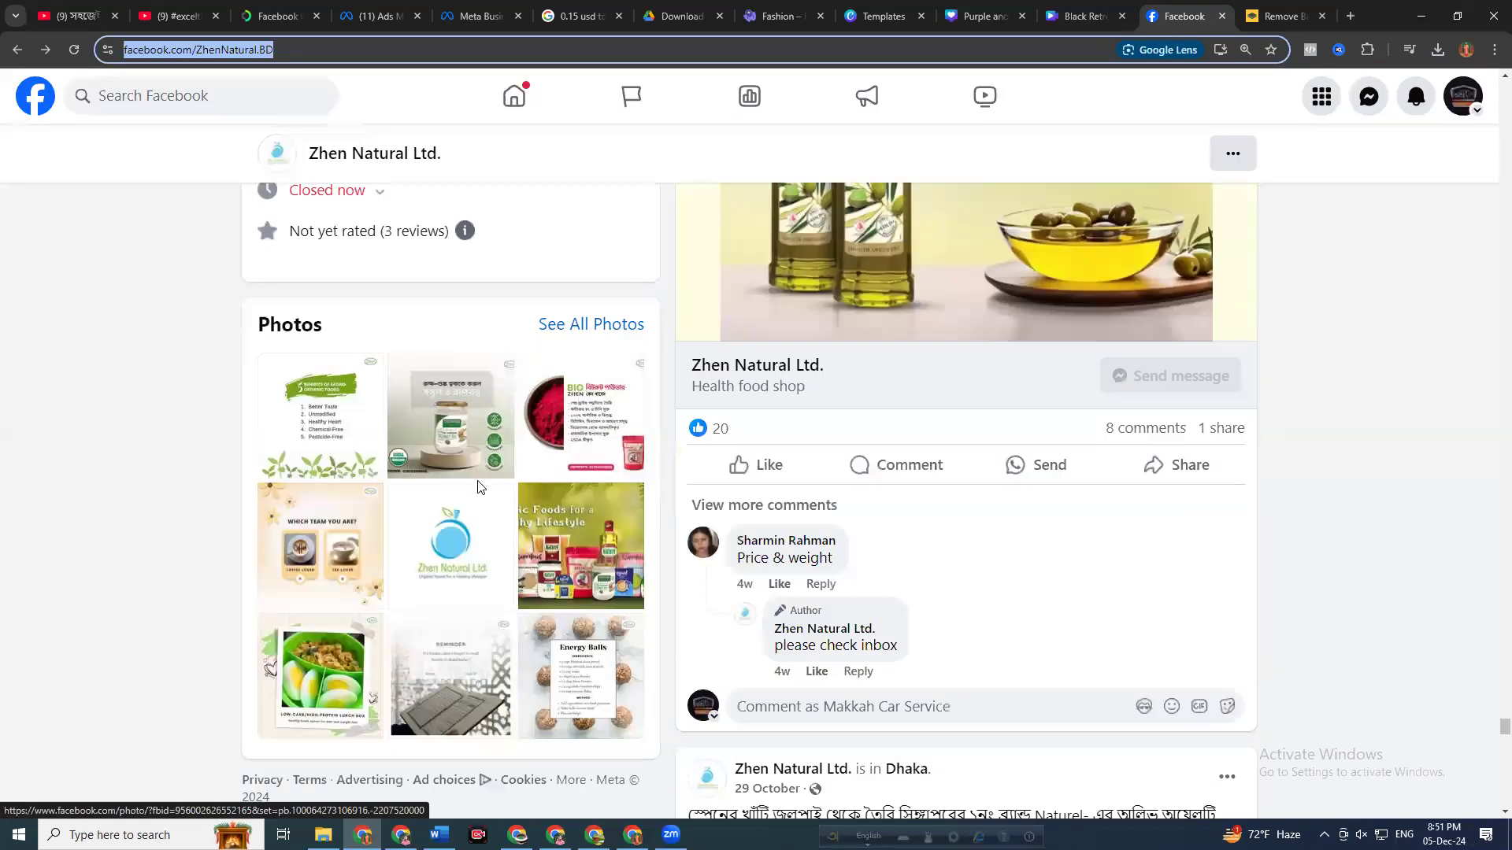
pyautogui.scroll(5, 977, 519)
pyautogui.click(1083, 16)
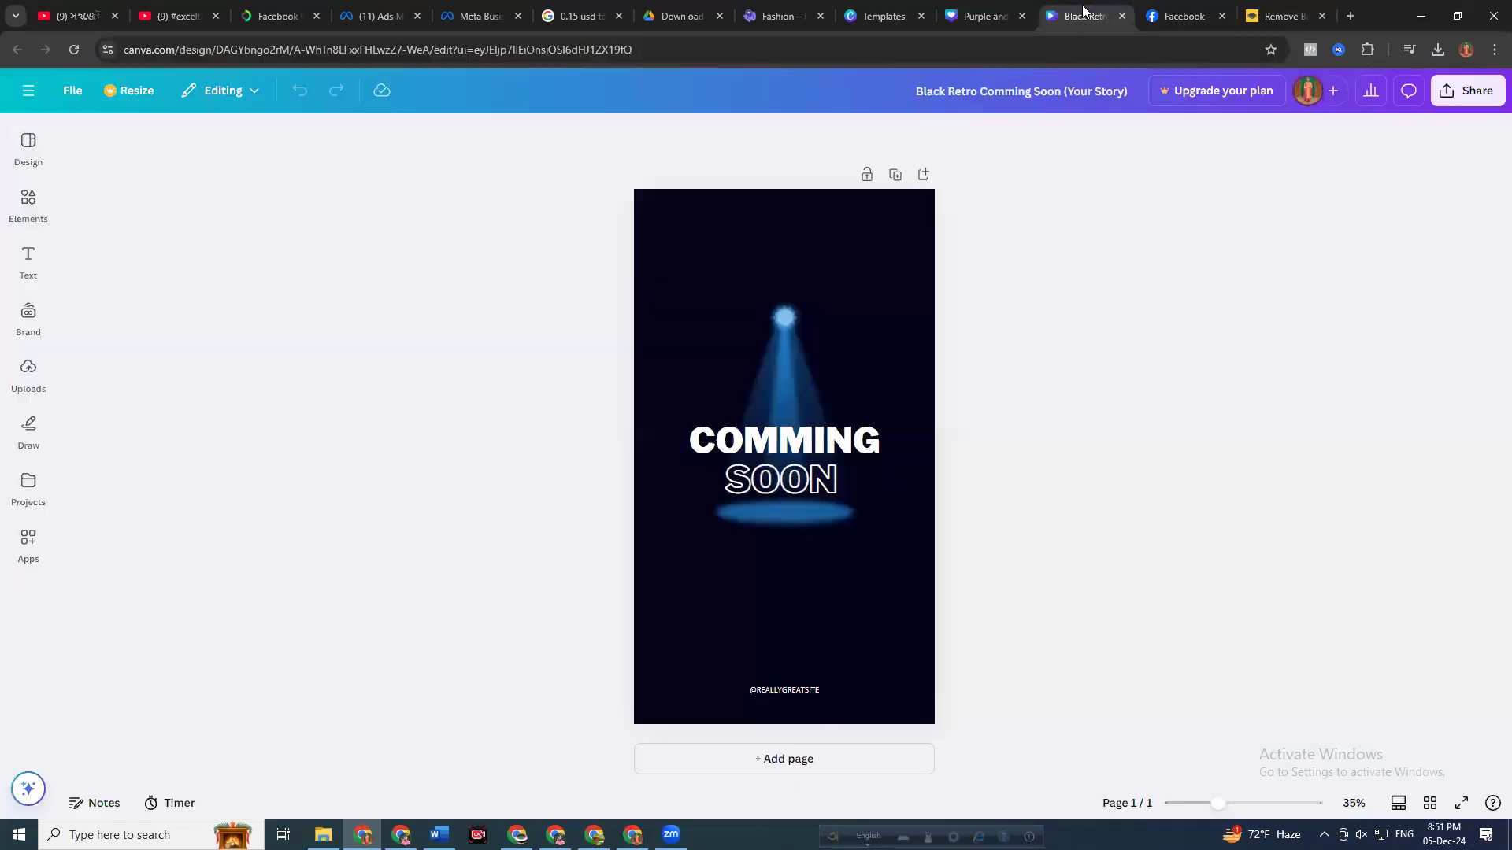
pyautogui.click(980, 16)
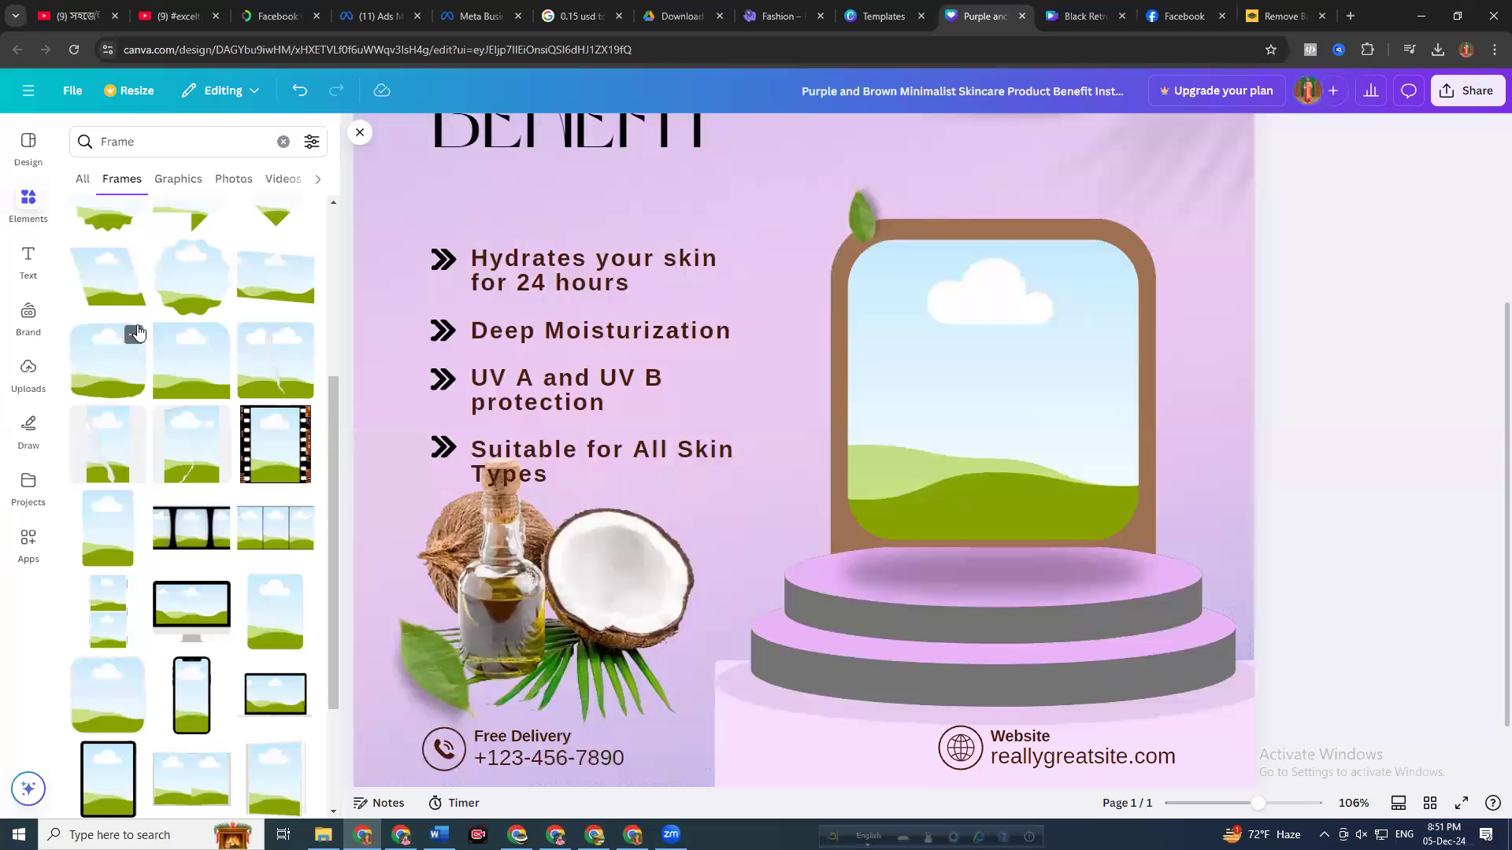
# Search the photos for "coconut tree" and fill the rounded frame with the close-up photo of a palm bearing coconuts
pyautogui.click(149, 147)
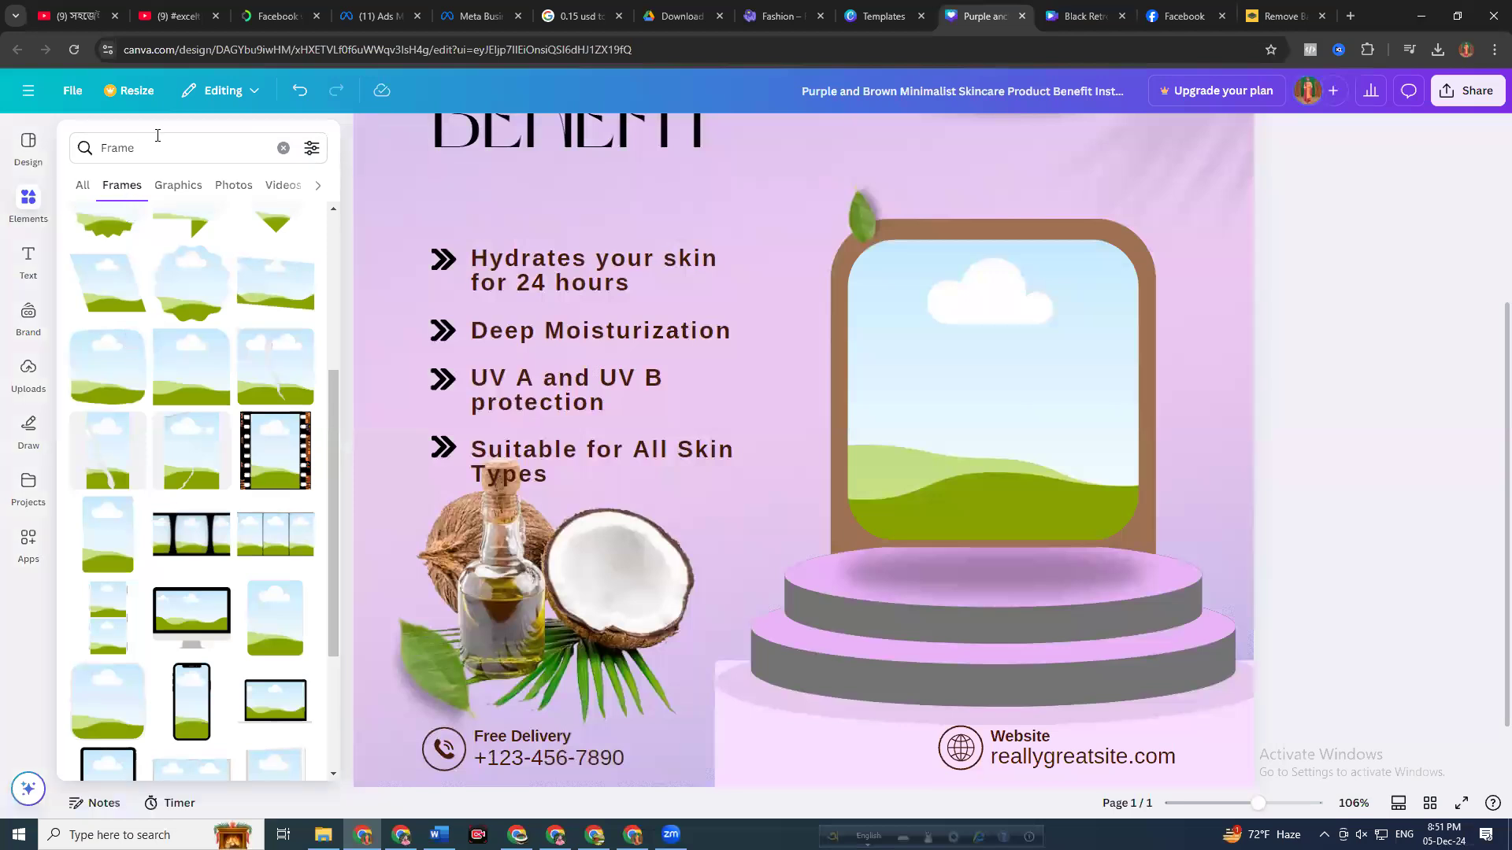
pyautogui.click(364, 172)
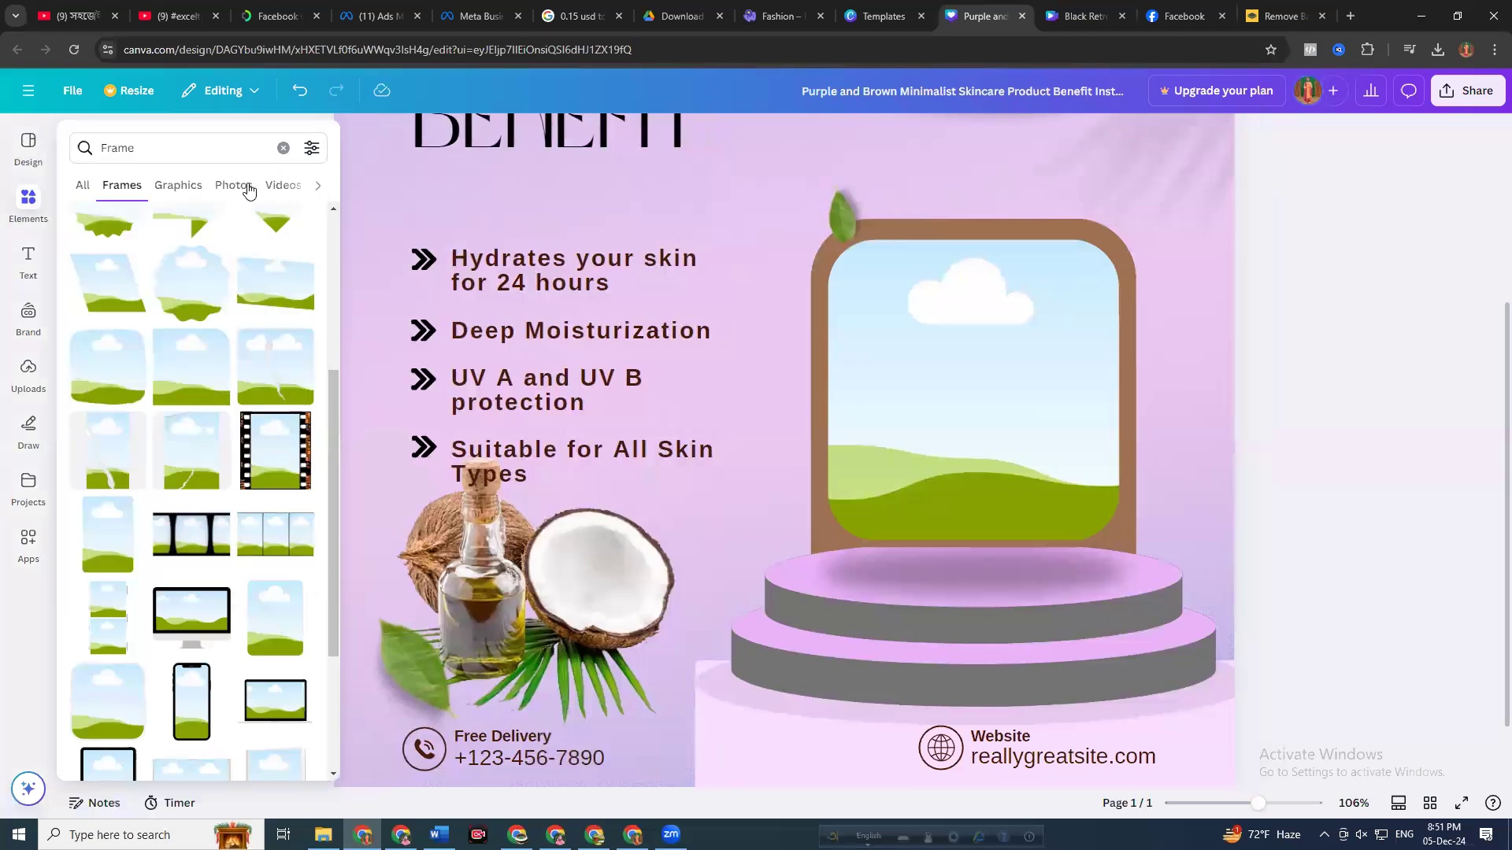
pyautogui.click(238, 185)
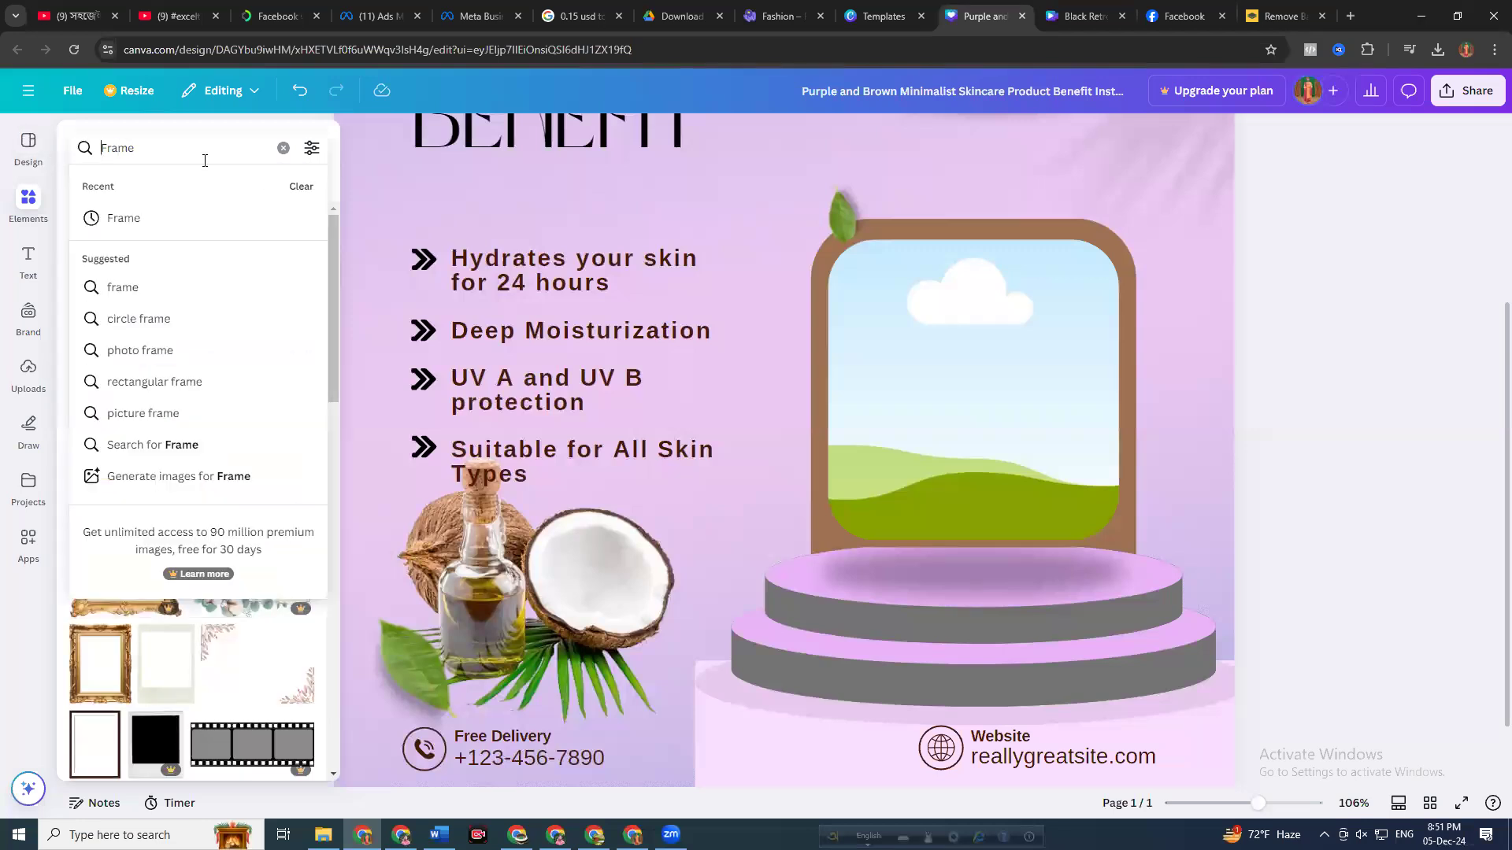
pyautogui.press('Return')
pyautogui.hotkey('ctrl', 'a')
pyautogui.write('c')
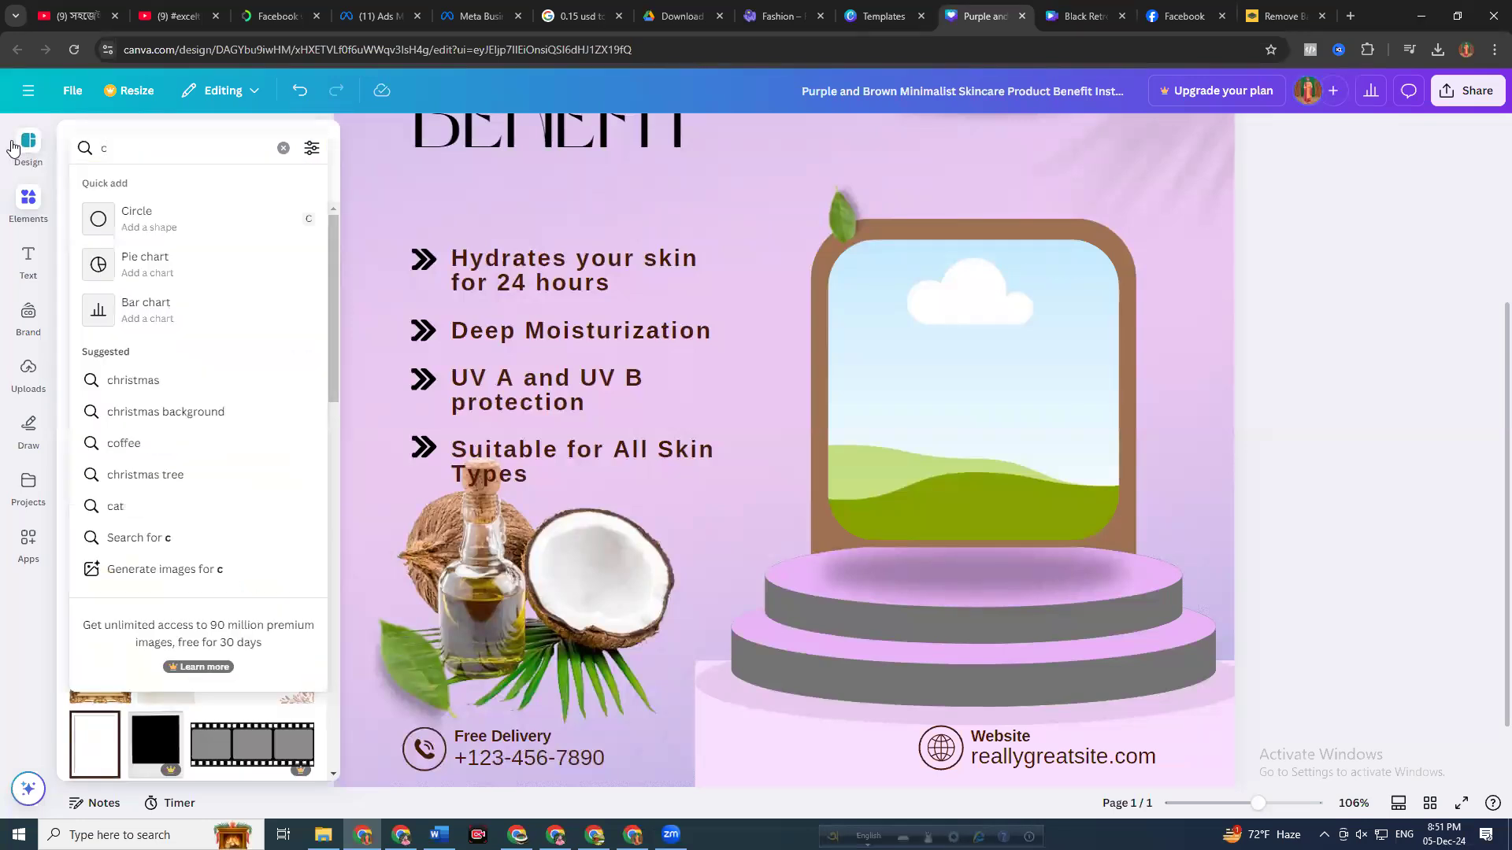
pyautogui.write('ocon')
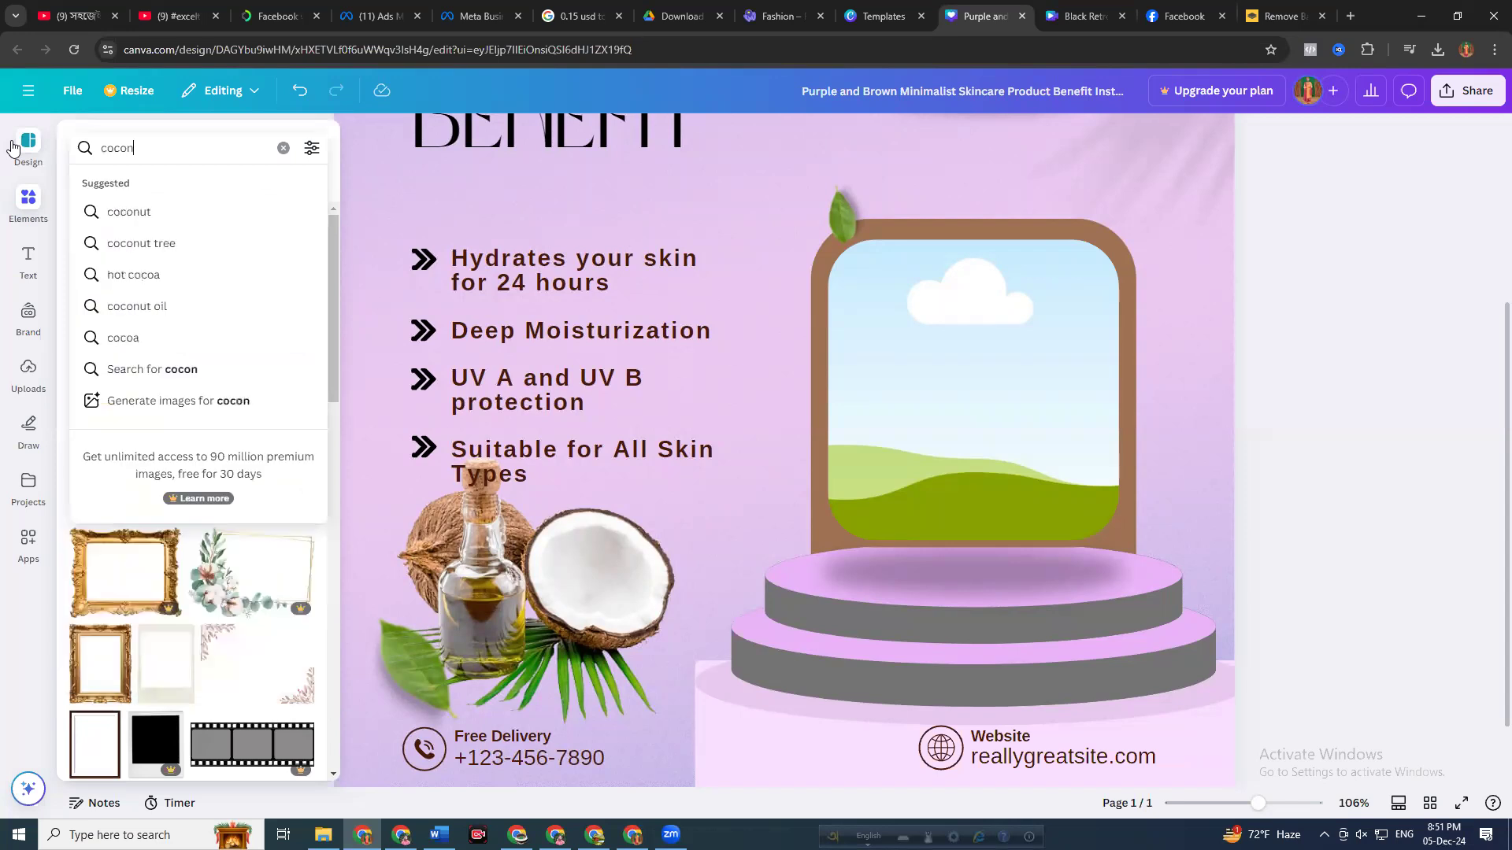
pyautogui.press('Down')
pyautogui.press('Down')
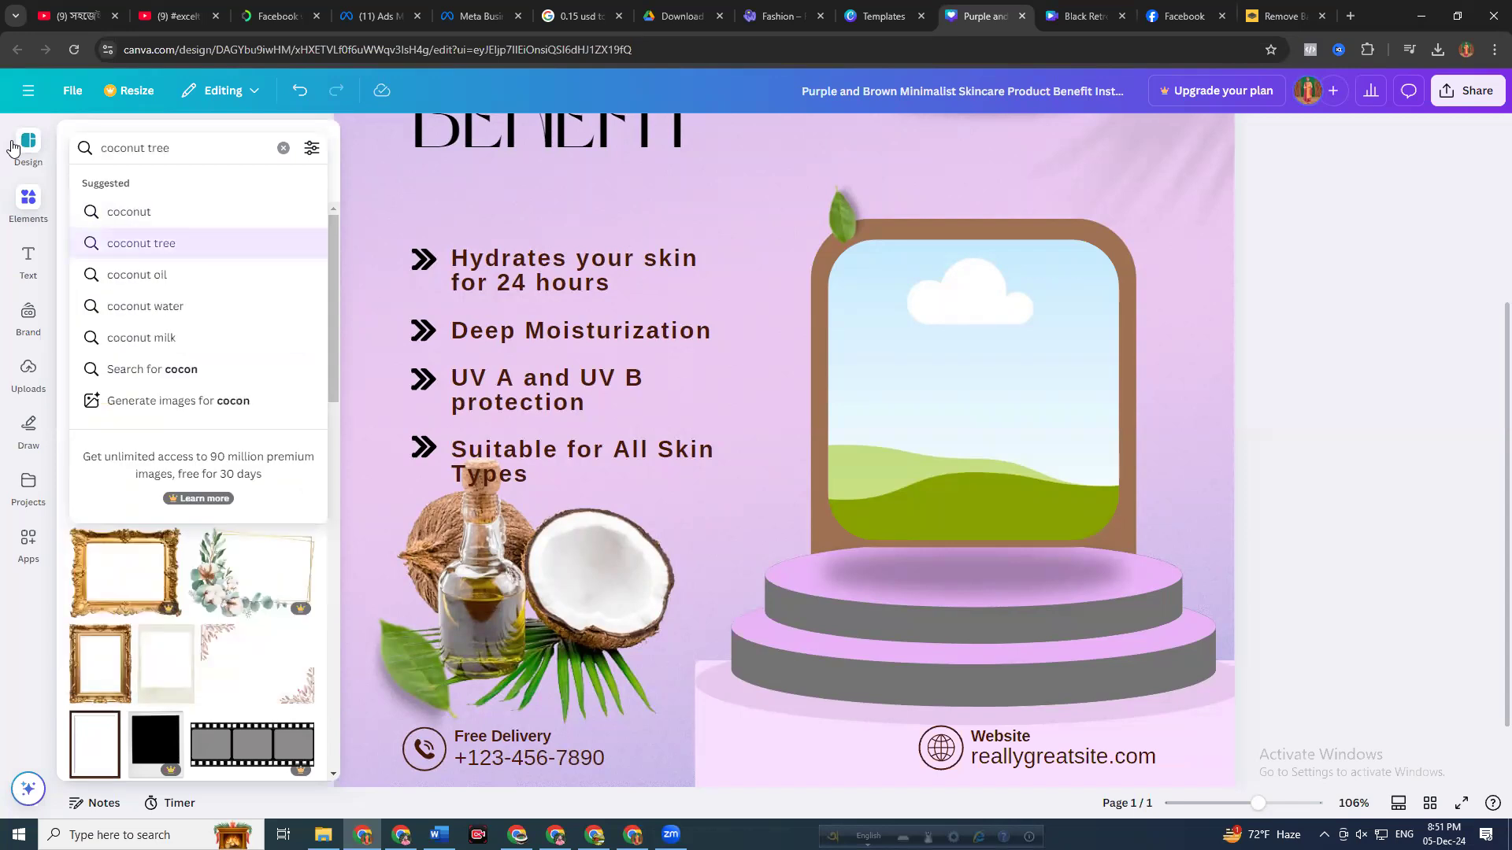
pyautogui.press('Return')
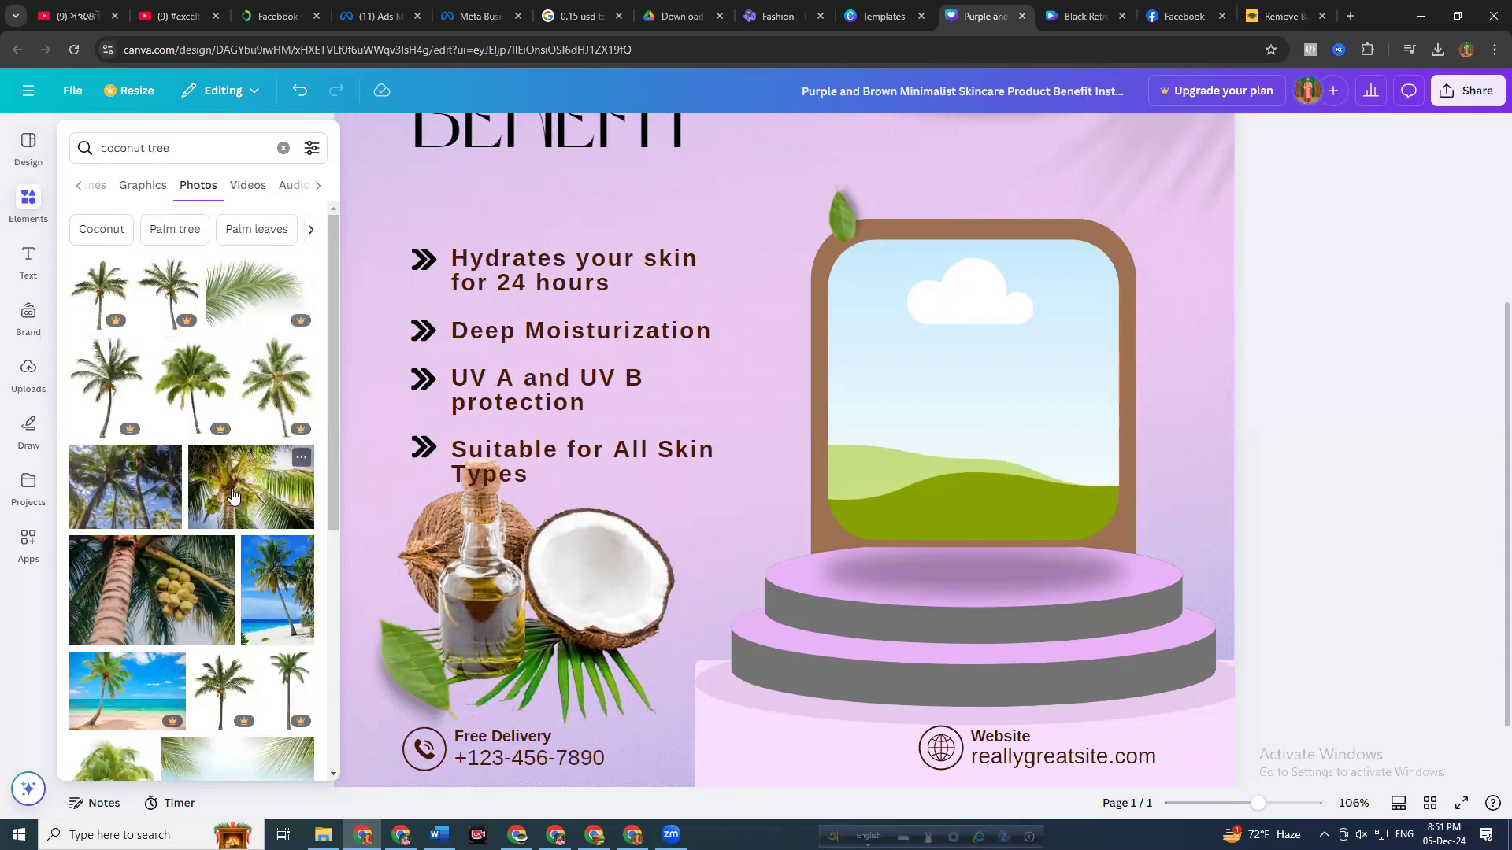
pyautogui.click(265, 498)
pyautogui.moveTo(943, 328); pyautogui.dragTo(1132, 427)
# Move the coconut oil group back onto the podium, layer it in front of the palm photo frame, and nudge it slightly upward
pyautogui.moveTo(480, 591); pyautogui.dragTo(923, 543)
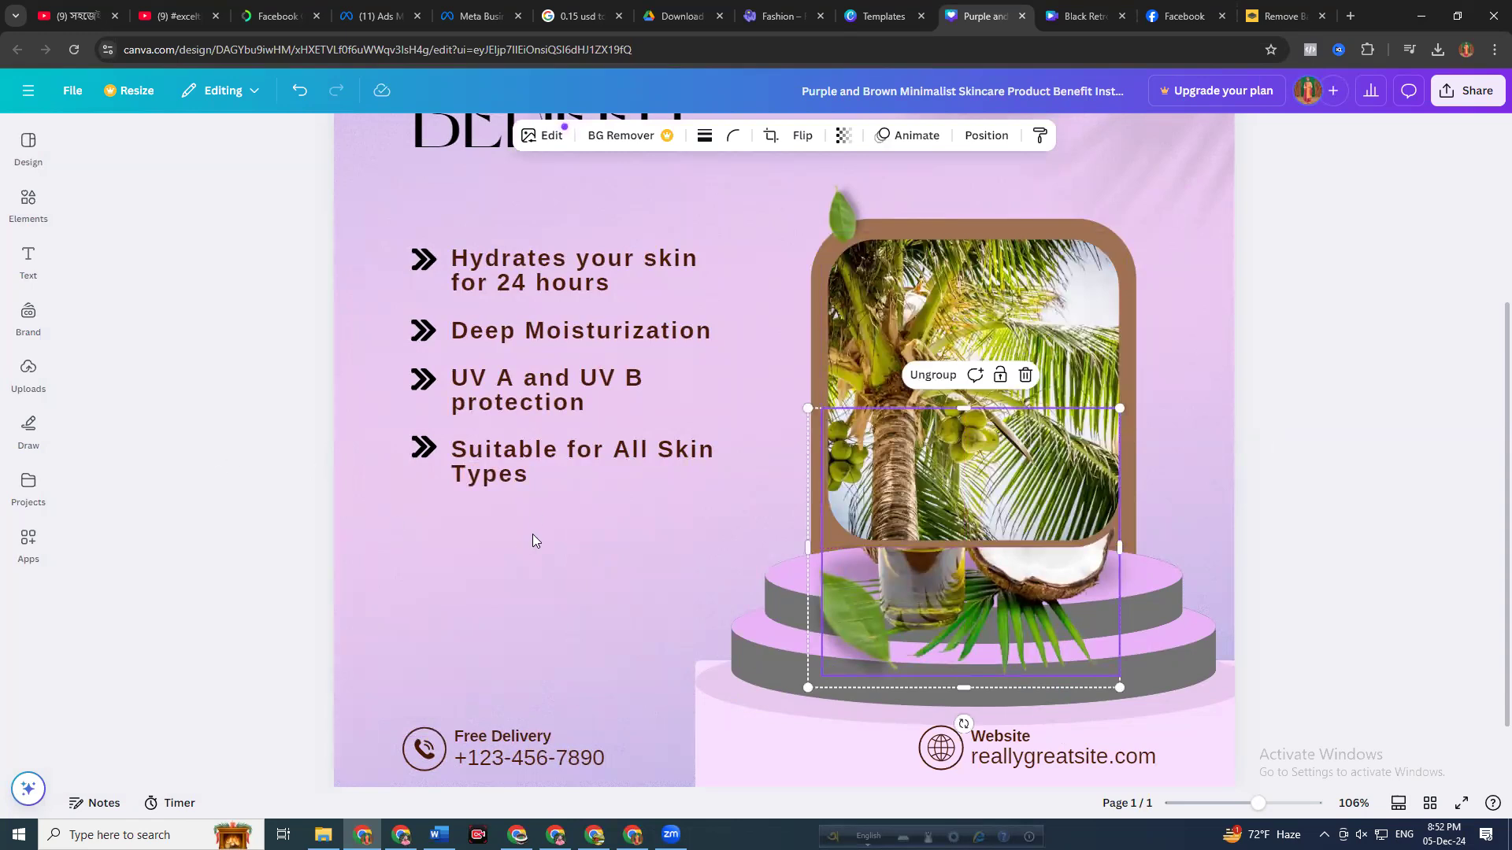
pyautogui.hotkey('alt', '1')
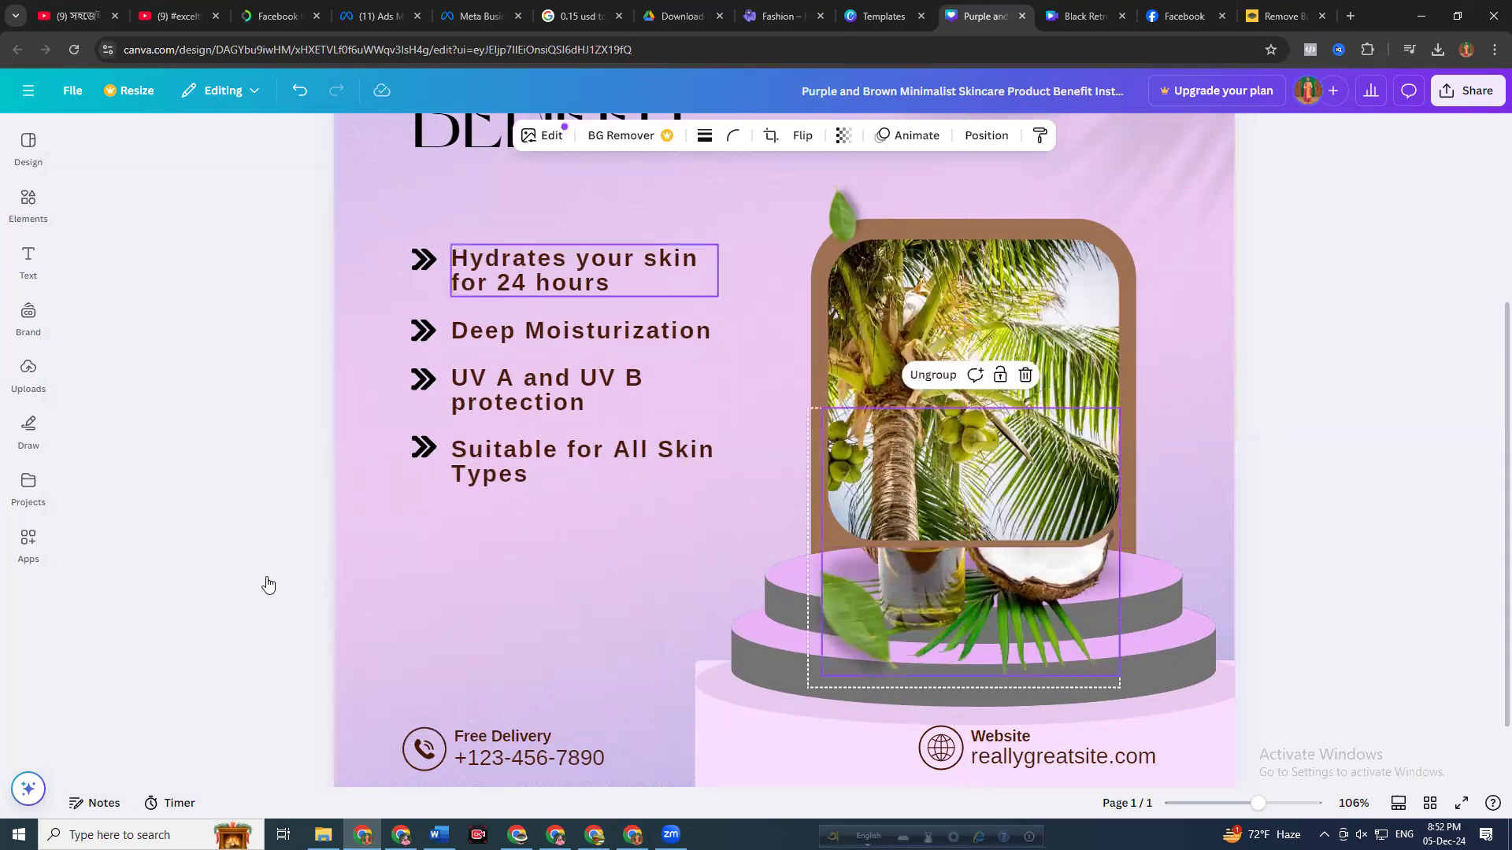
pyautogui.moveTo(206, 781); pyautogui.dragTo(214, 660)
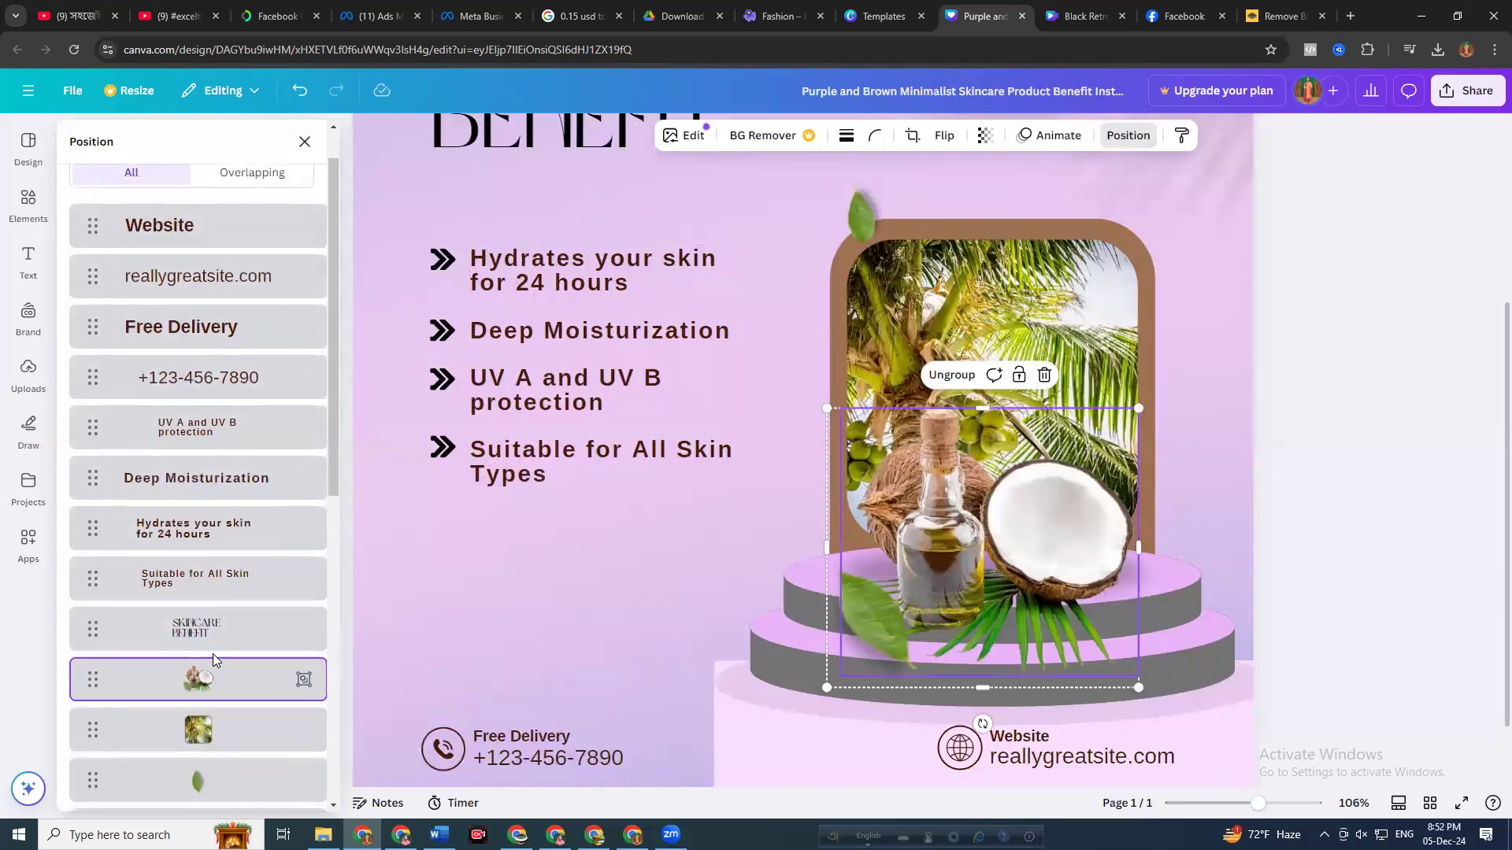
pyautogui.hotkey('alt', '1')
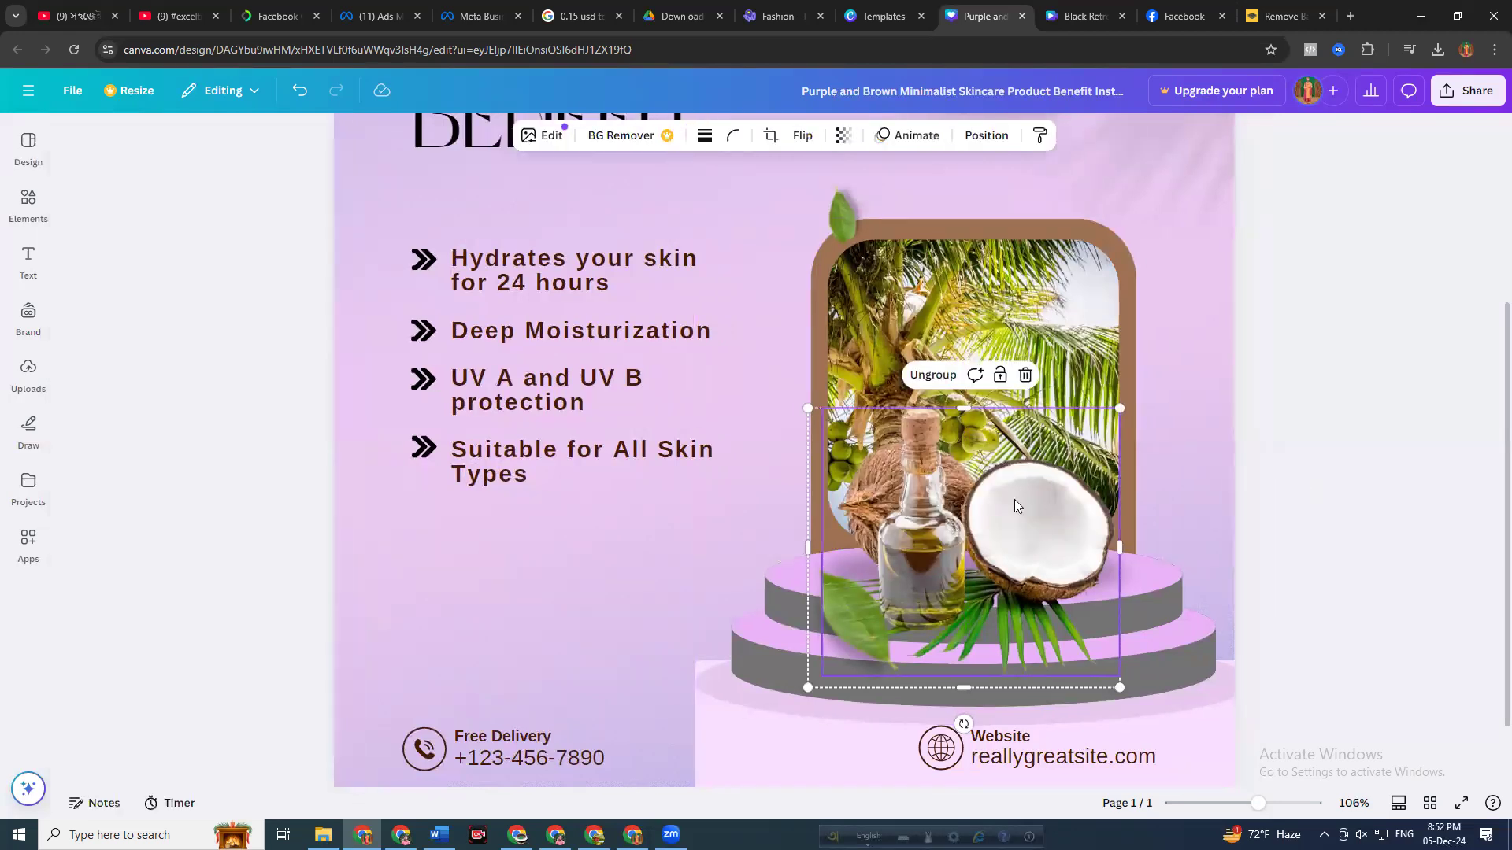
pyautogui.moveTo(942, 528); pyautogui.dragTo(919, 441)
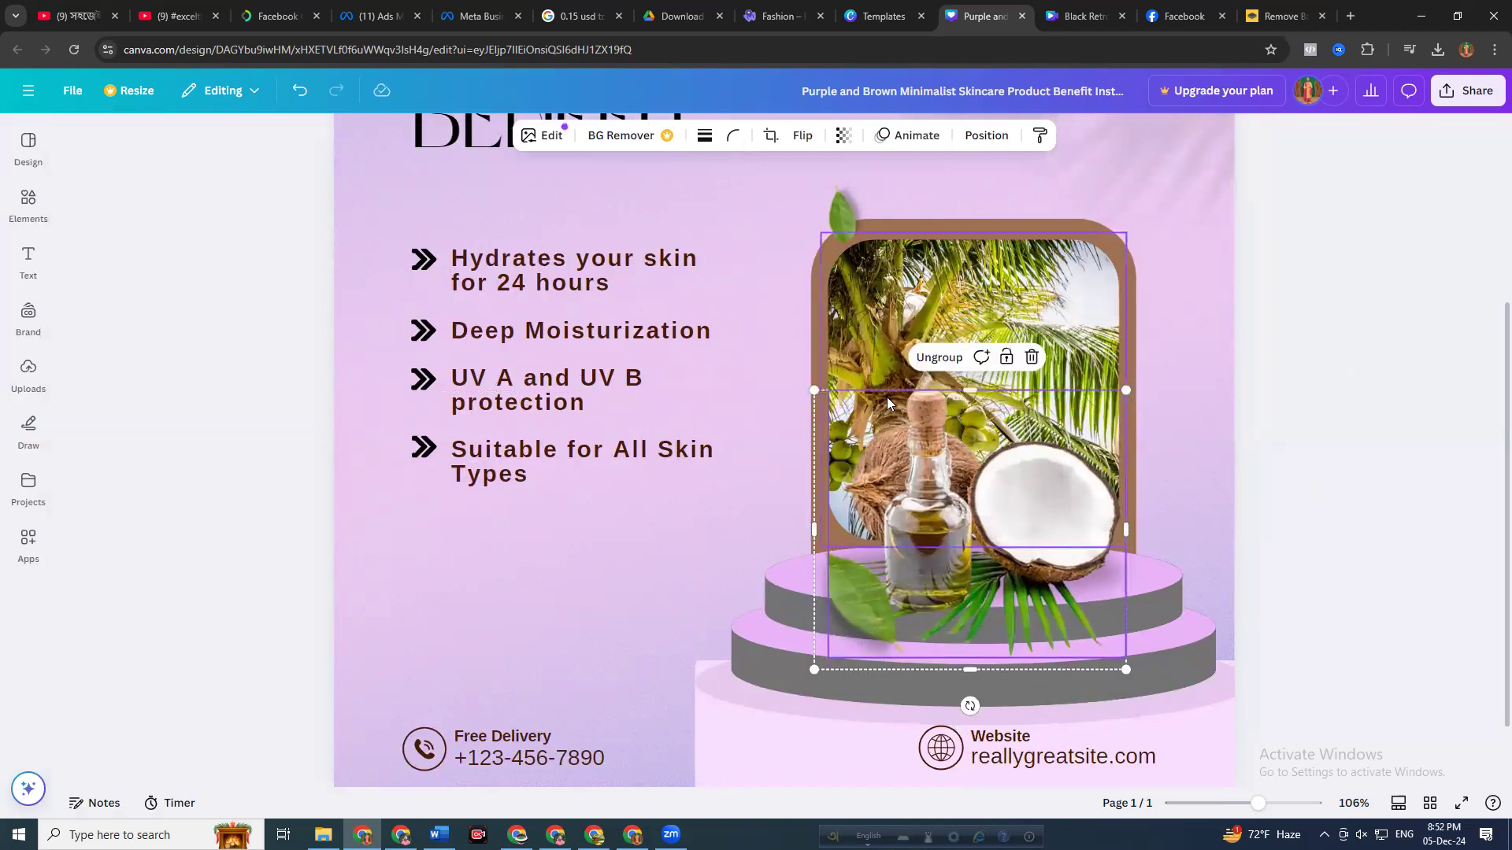
# Shrink the coconut oil group and position it on the podium's upper tier in front of the palm photo
pyautogui.moveTo(816, 391); pyautogui.dragTo(888, 476)
pyautogui.moveTo(938, 551)
pyautogui.mouseDown()
pyautogui.moveTo(914, 556)
pyautogui.moveTo(915, 537)
pyautogui.mouseUp()
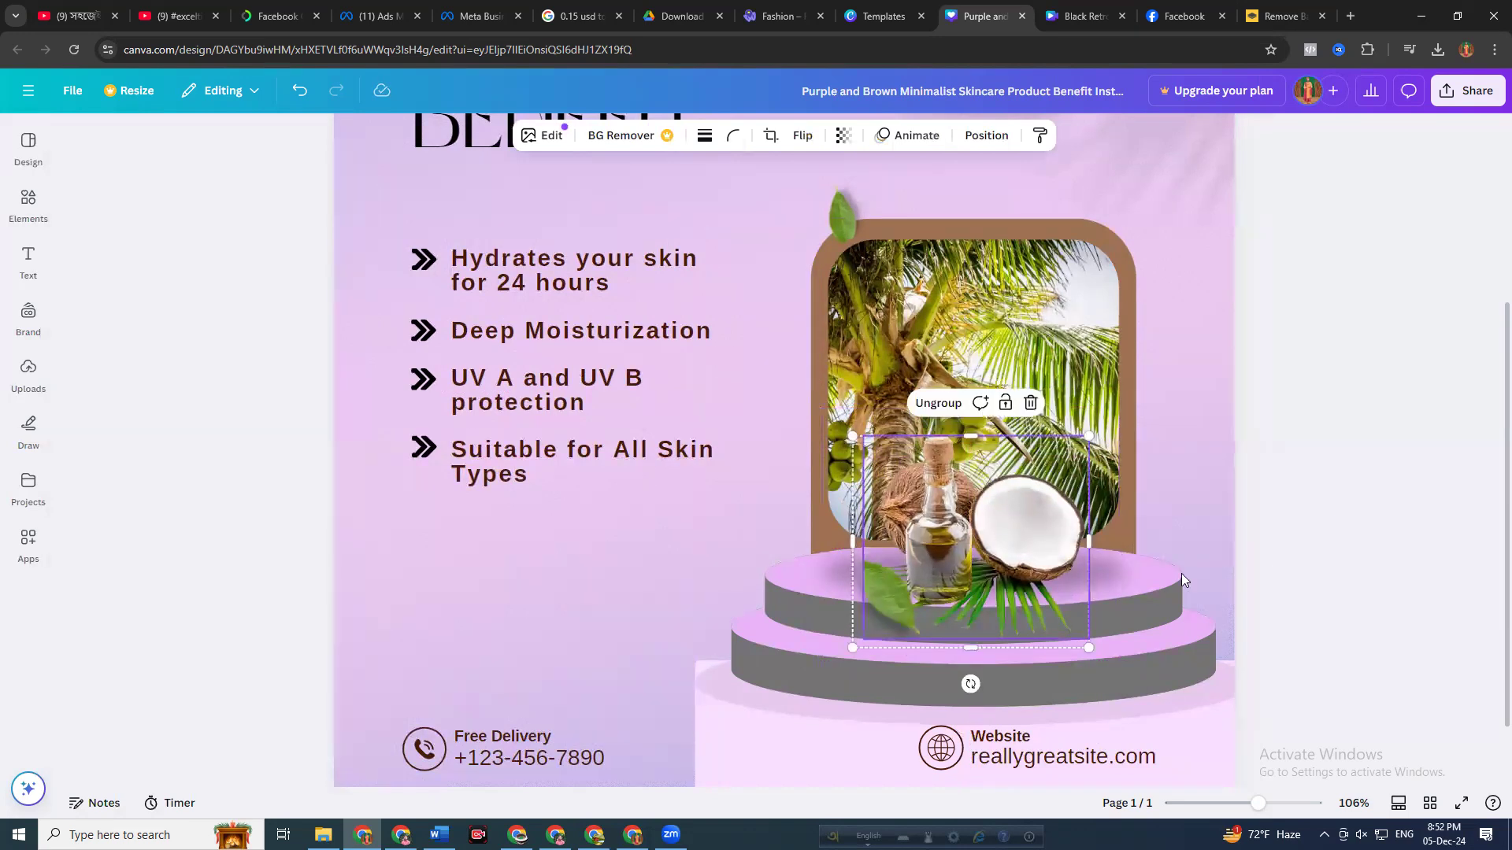
pyautogui.click(1344, 513)
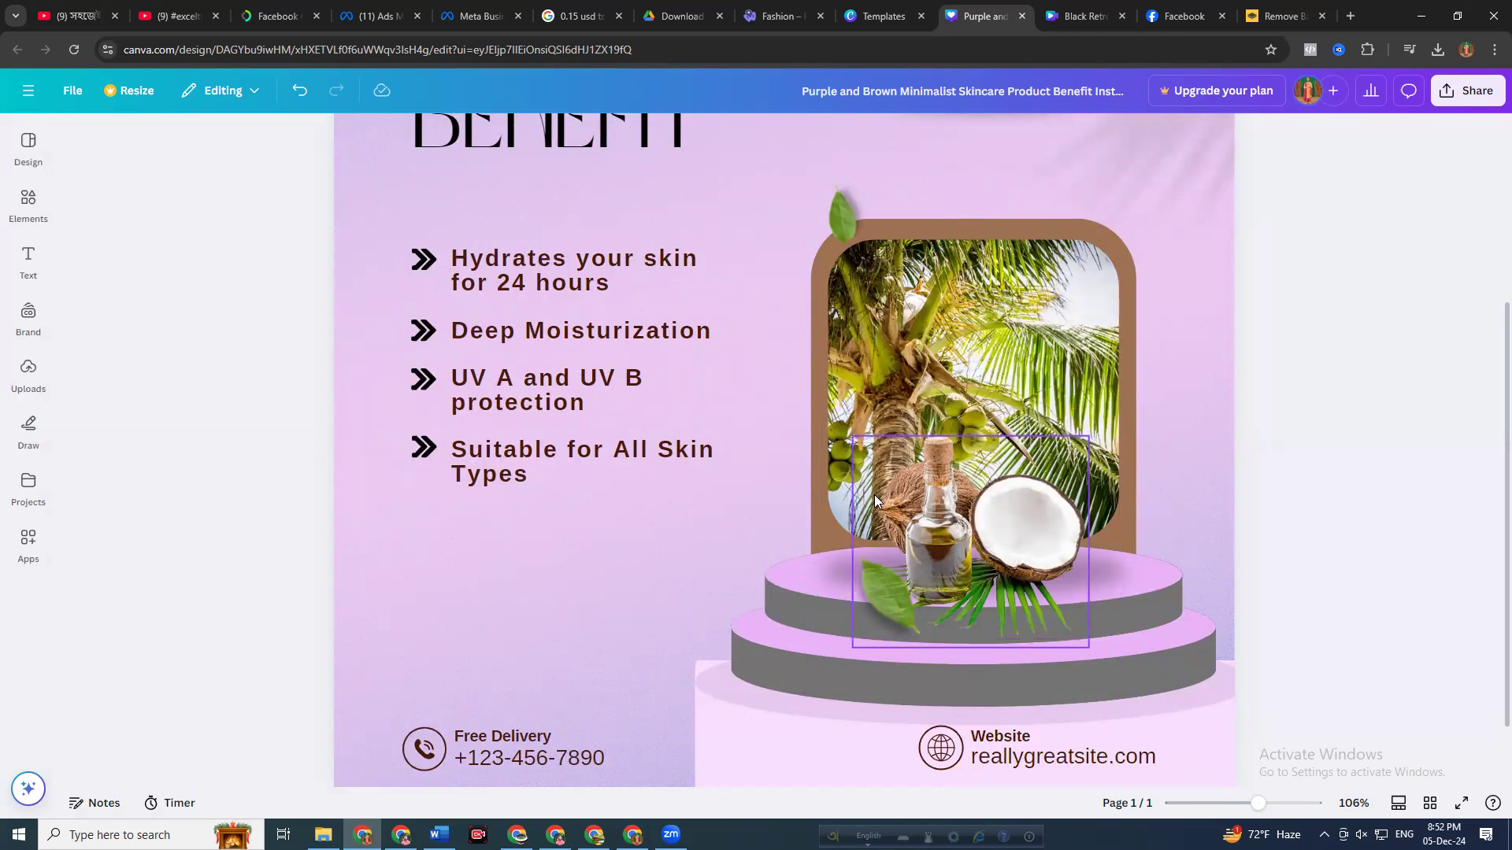
pyautogui.moveTo(959, 578); pyautogui.dragTo(965, 568)
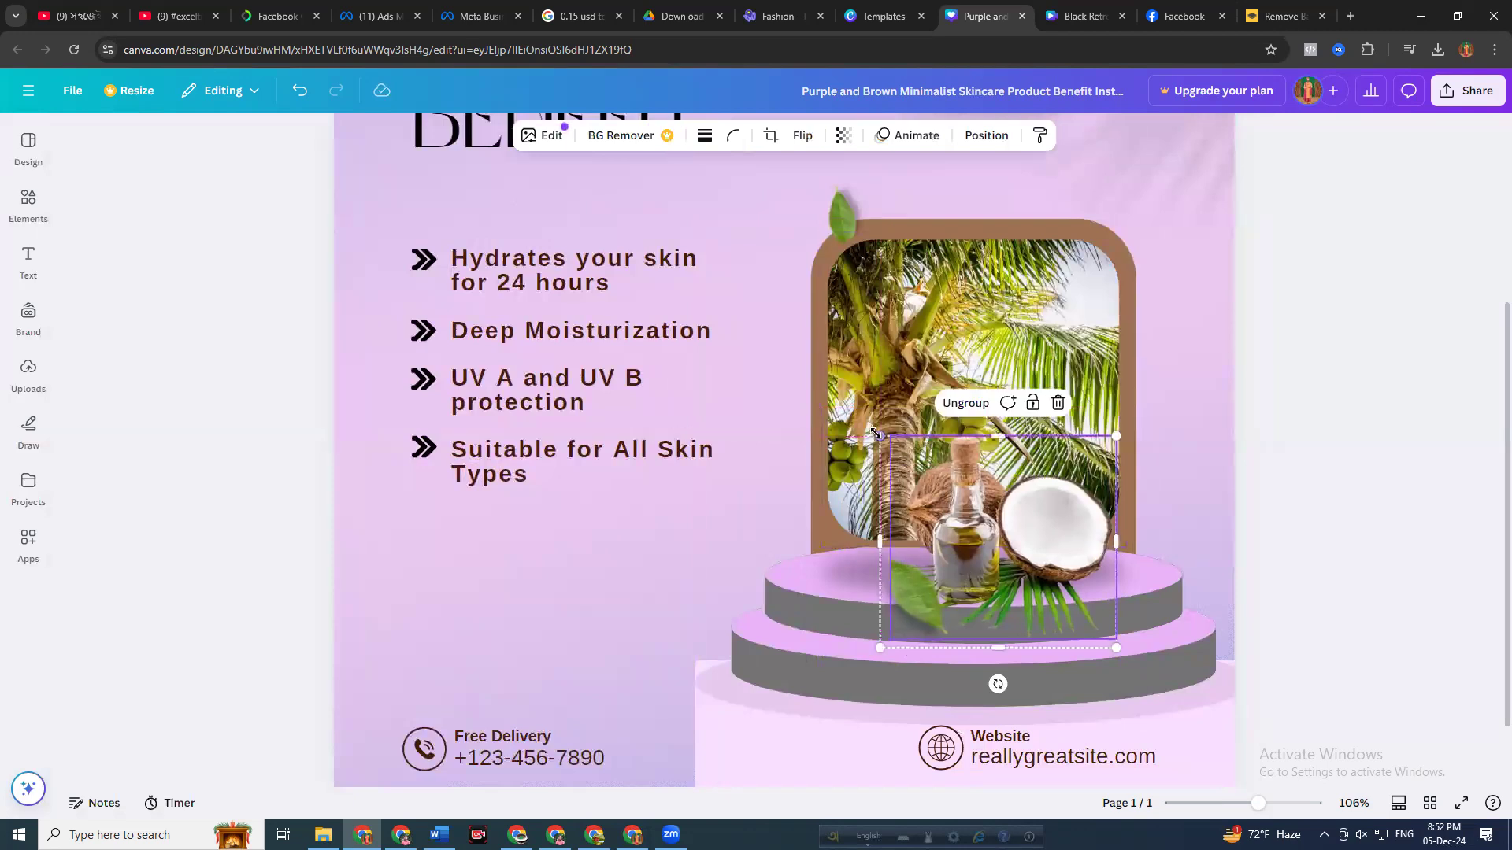
pyautogui.moveTo(872, 427); pyautogui.dragTo(863, 419)
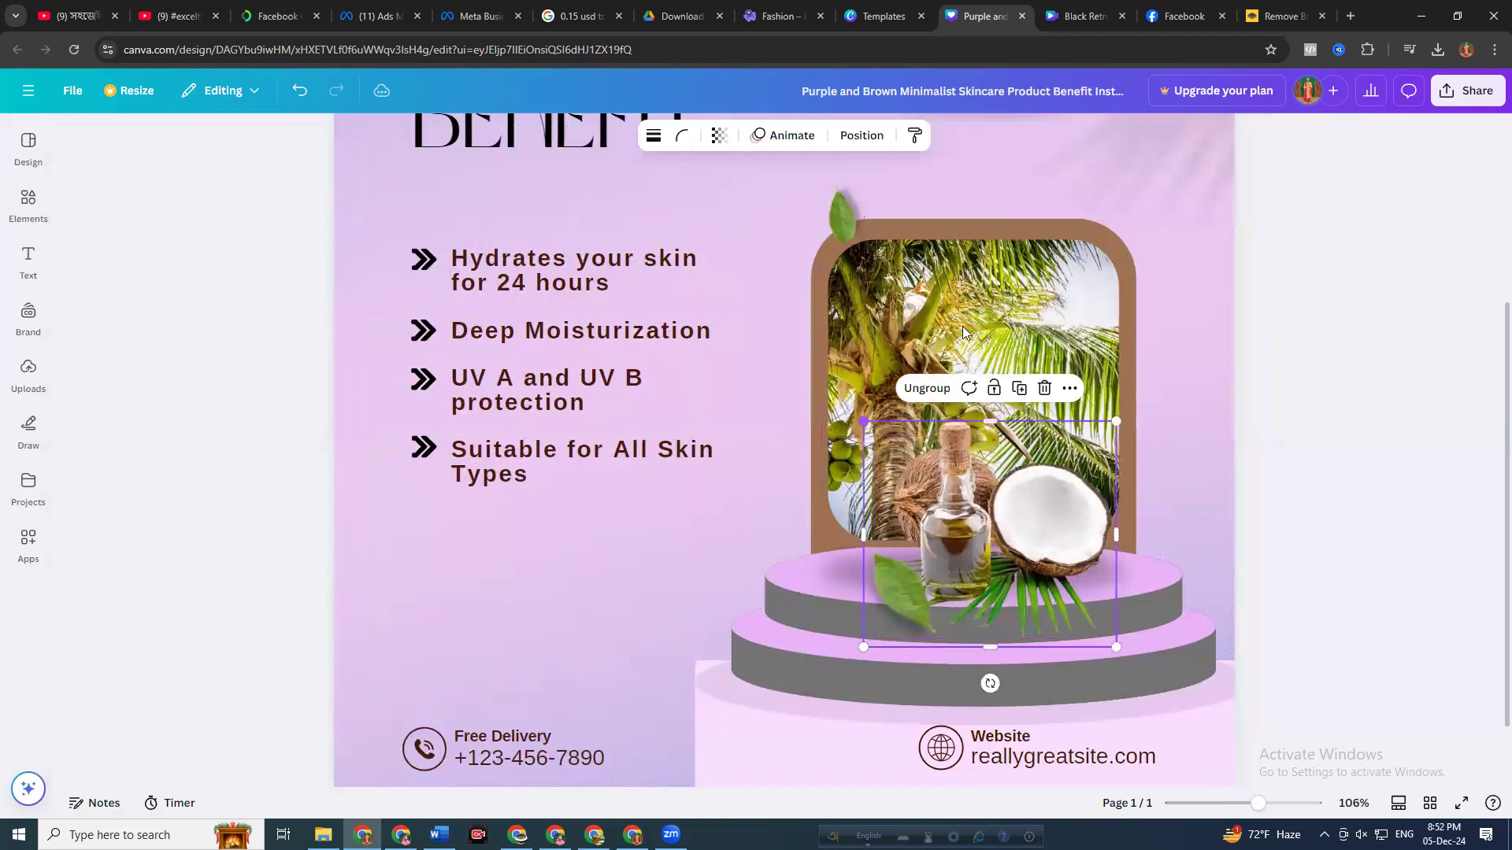
# Try the halved coconut photo with green leaves from the "coconut tree" results in the rounded frame
pyautogui.click(962, 325)
pyautogui.click(29, 145)
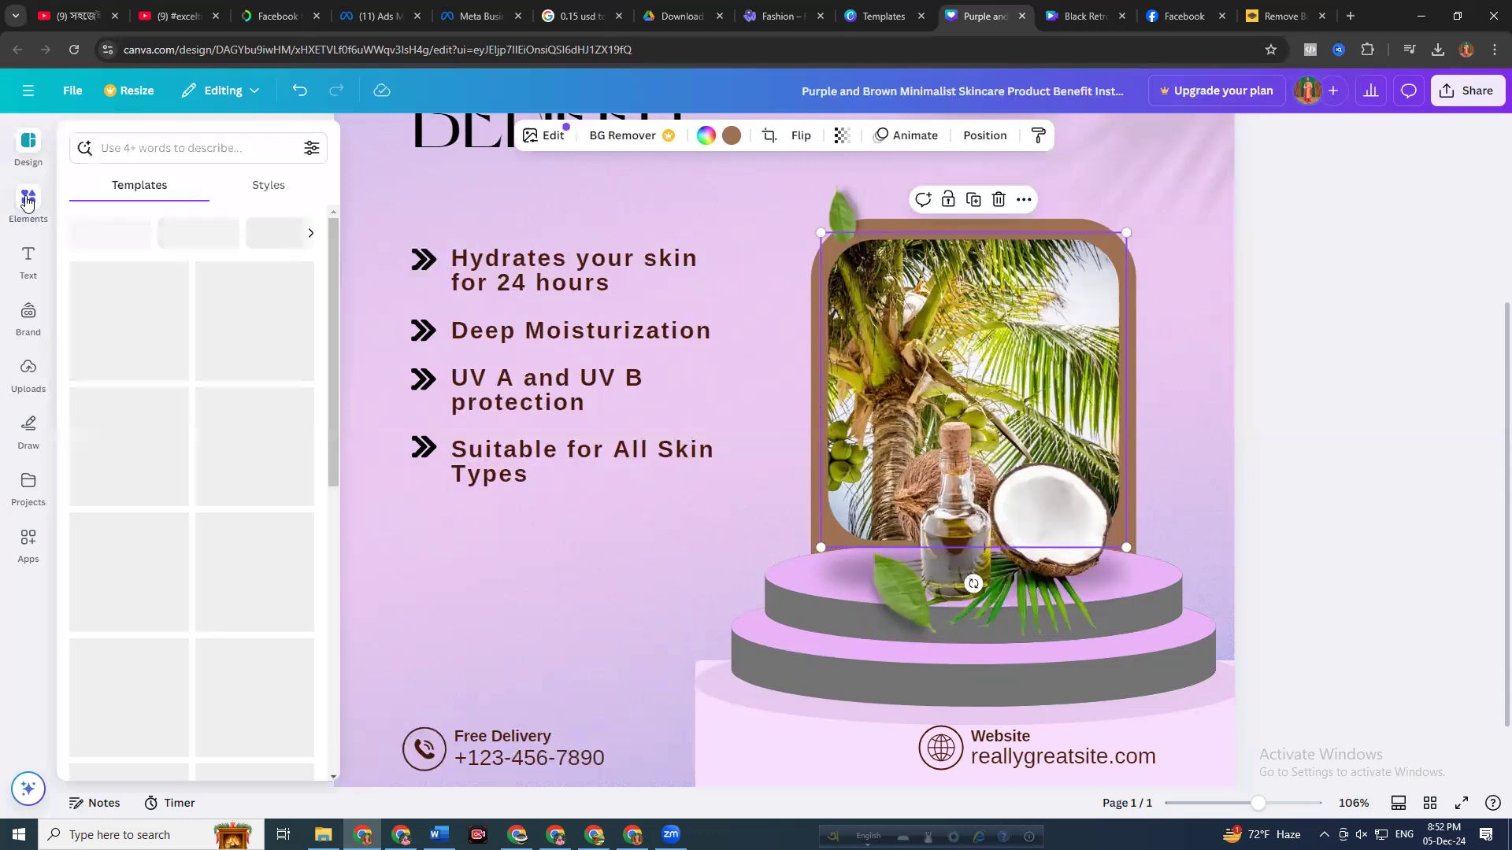
pyautogui.click(28, 203)
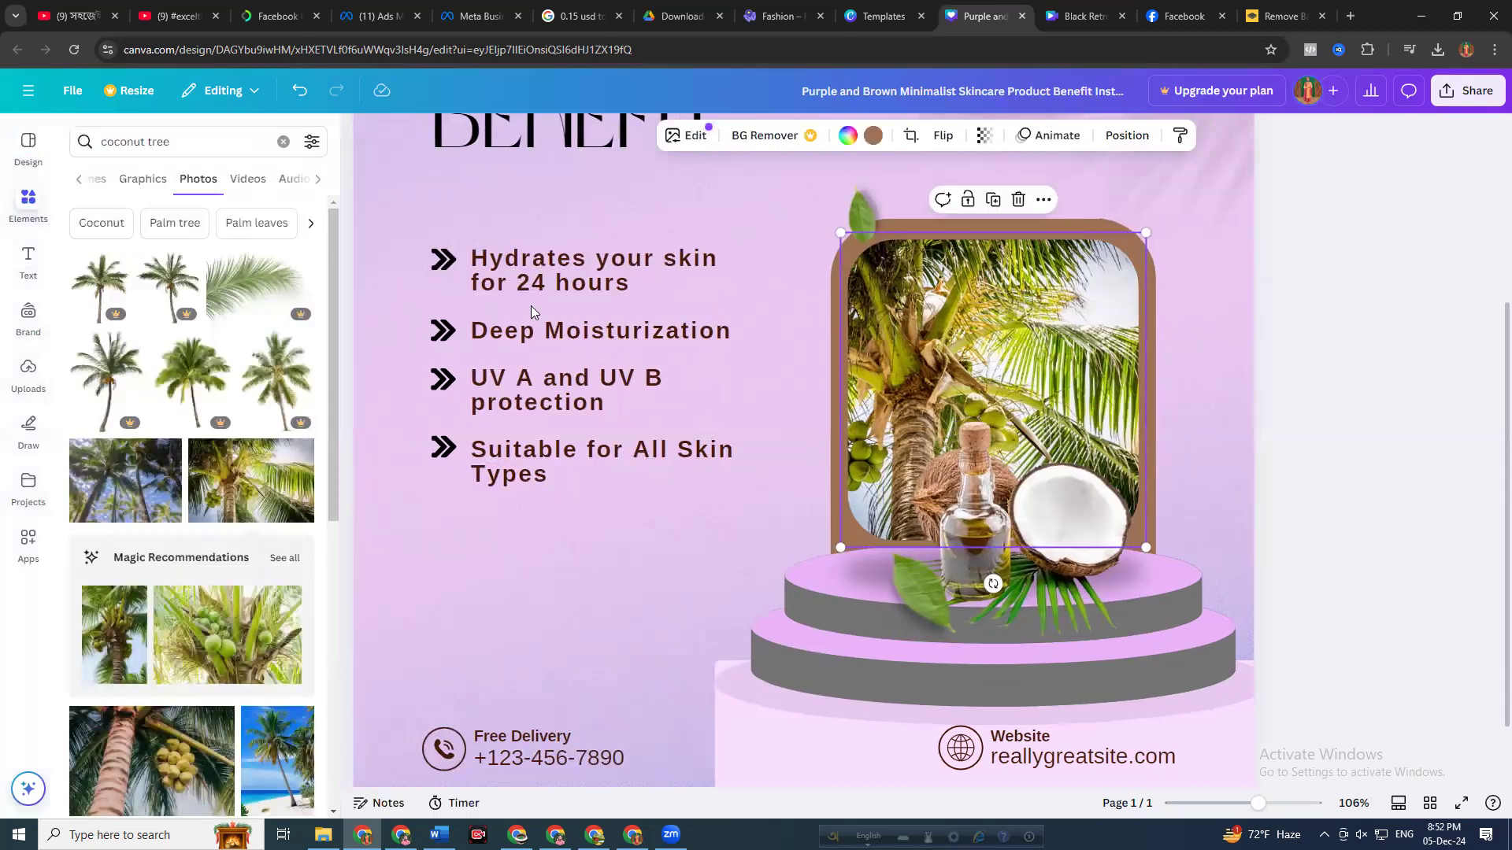
pyautogui.scroll(-10, 228, 567)
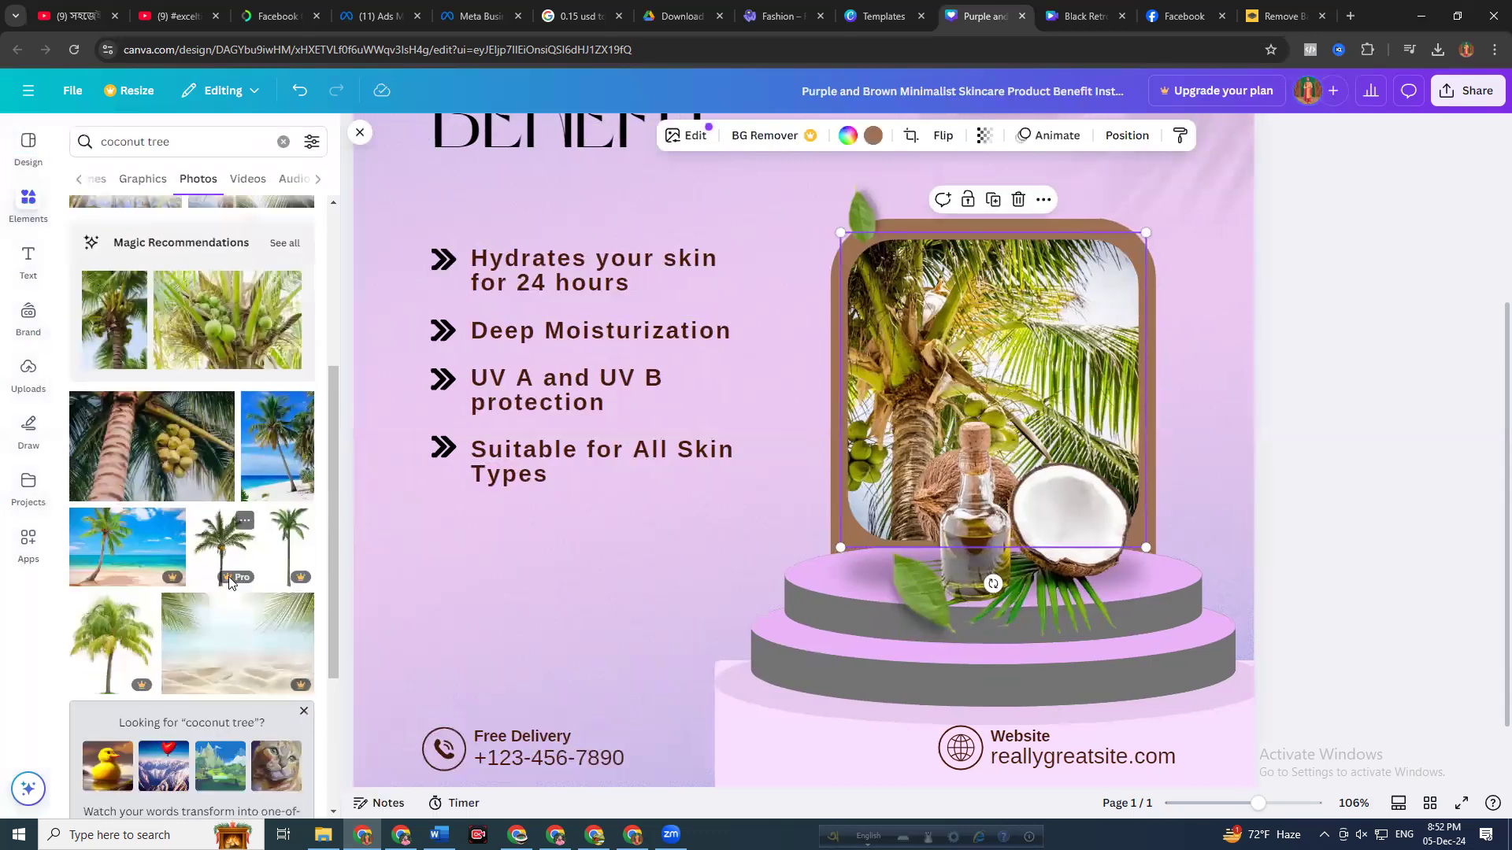
pyautogui.scroll(-1, 236, 589)
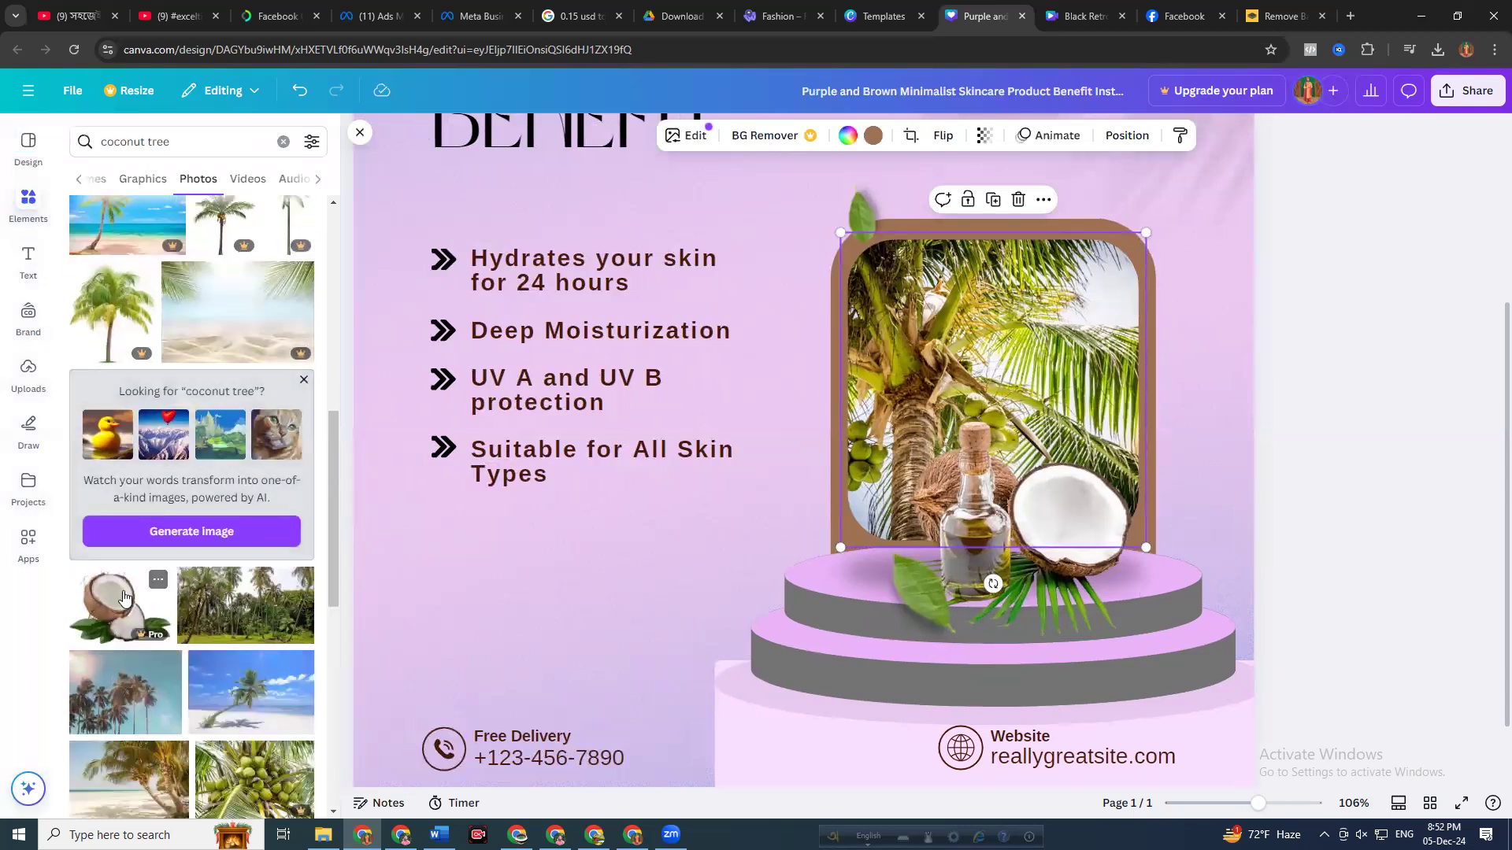
pyautogui.click(124, 598)
pyautogui.moveTo(759, 361); pyautogui.dragTo(918, 381)
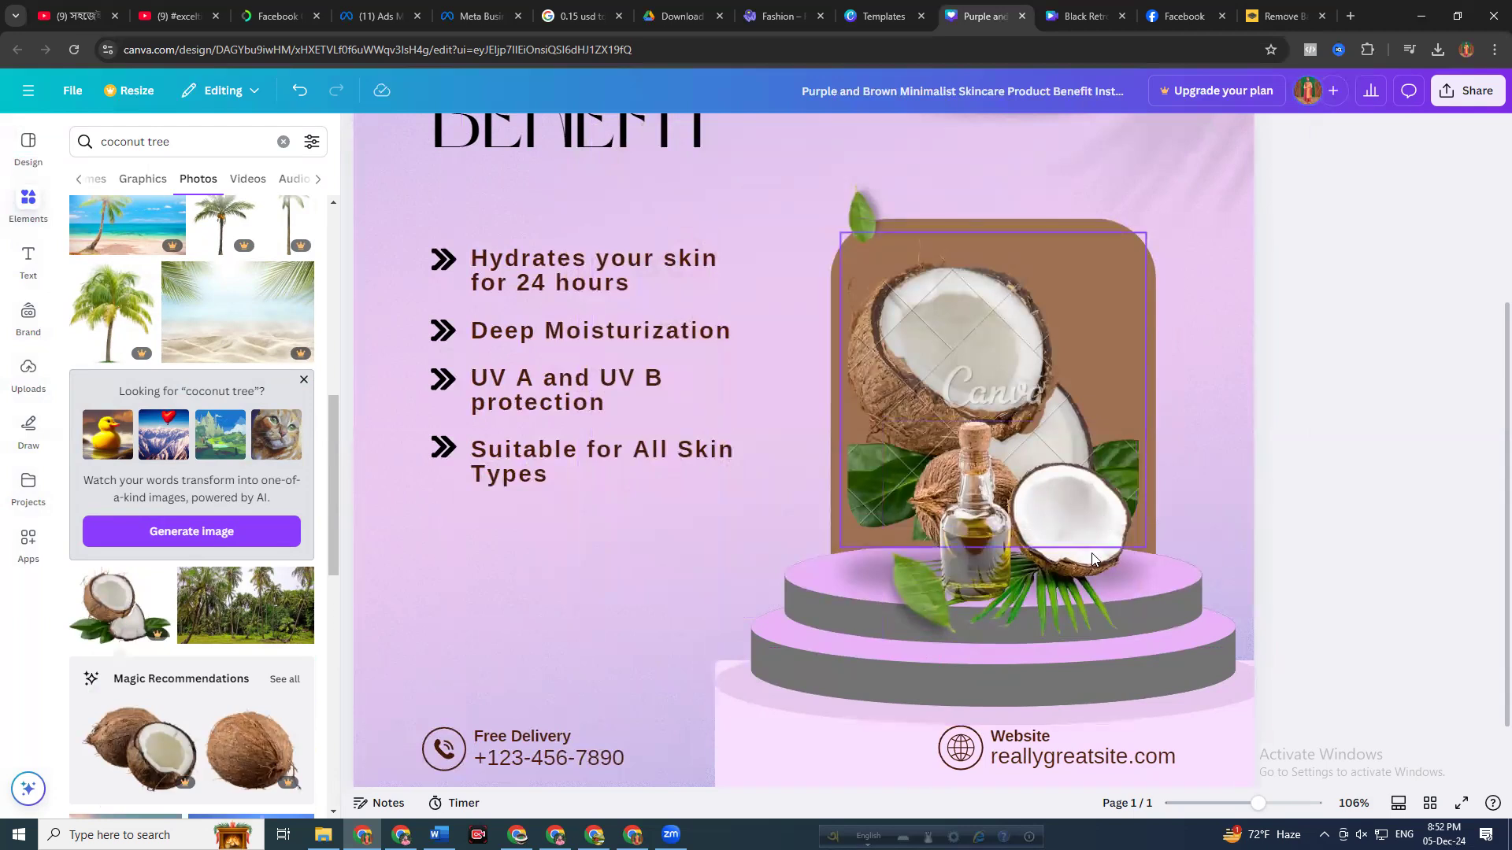
# Try the upward view of a coconut palm's crown as the rounded frame's photo
pyautogui.scroll(-1, 319, 583)
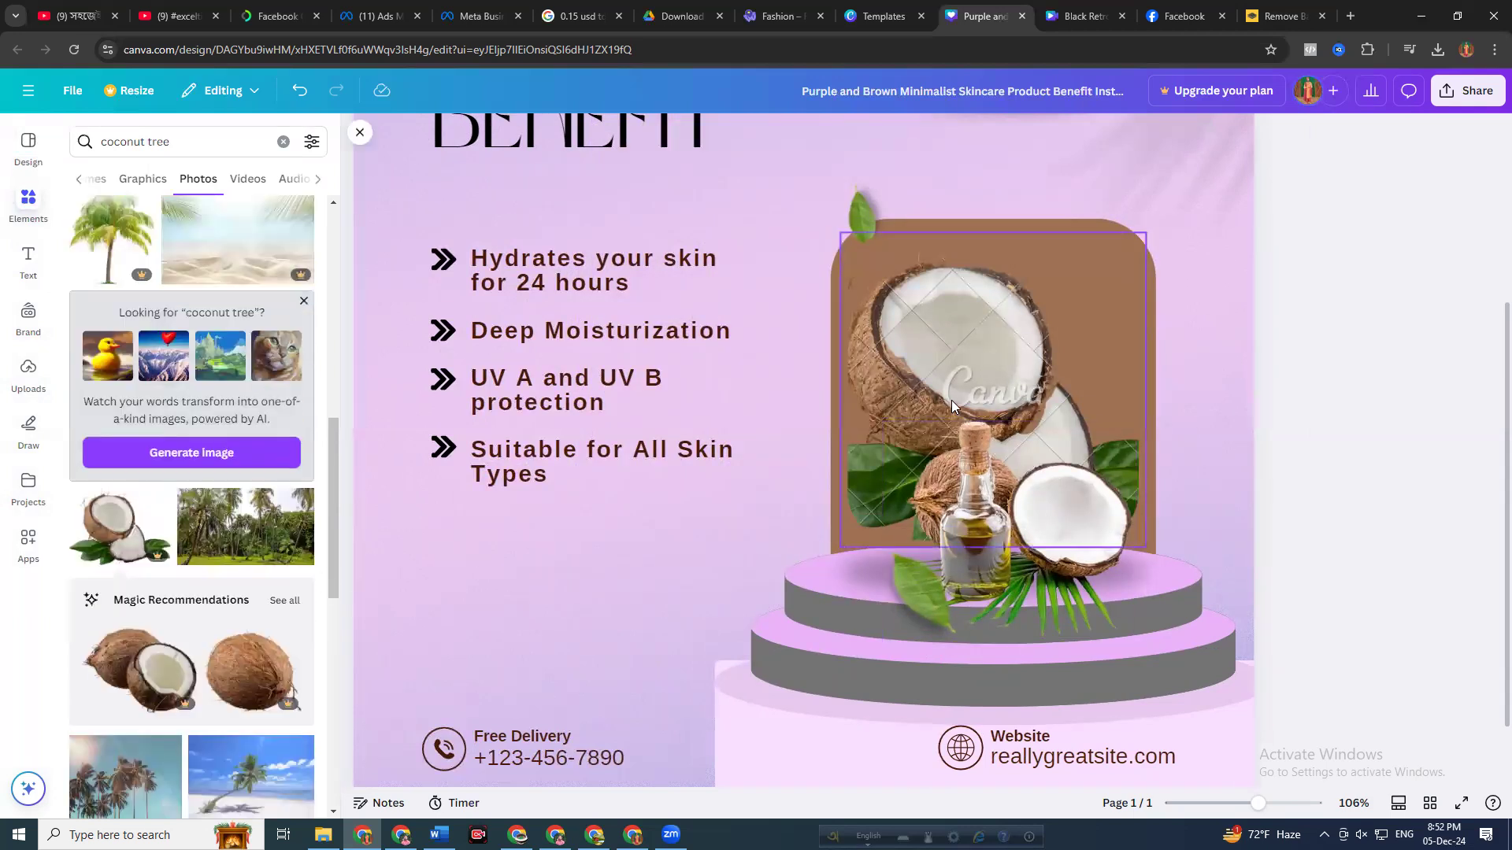
pyautogui.scroll(-5, 218, 594)
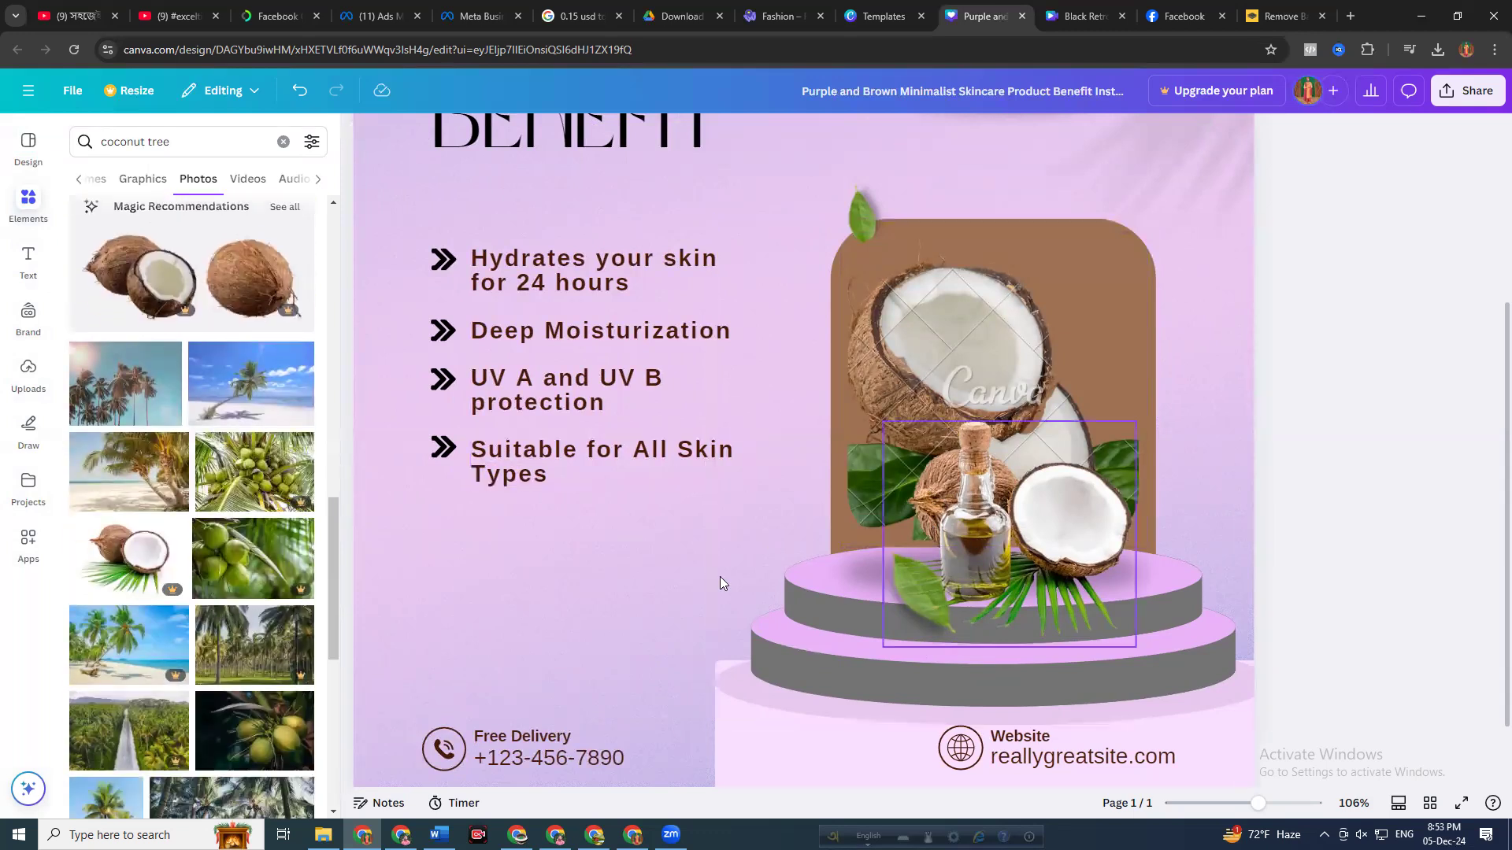
pyautogui.scroll(-5, 144, 615)
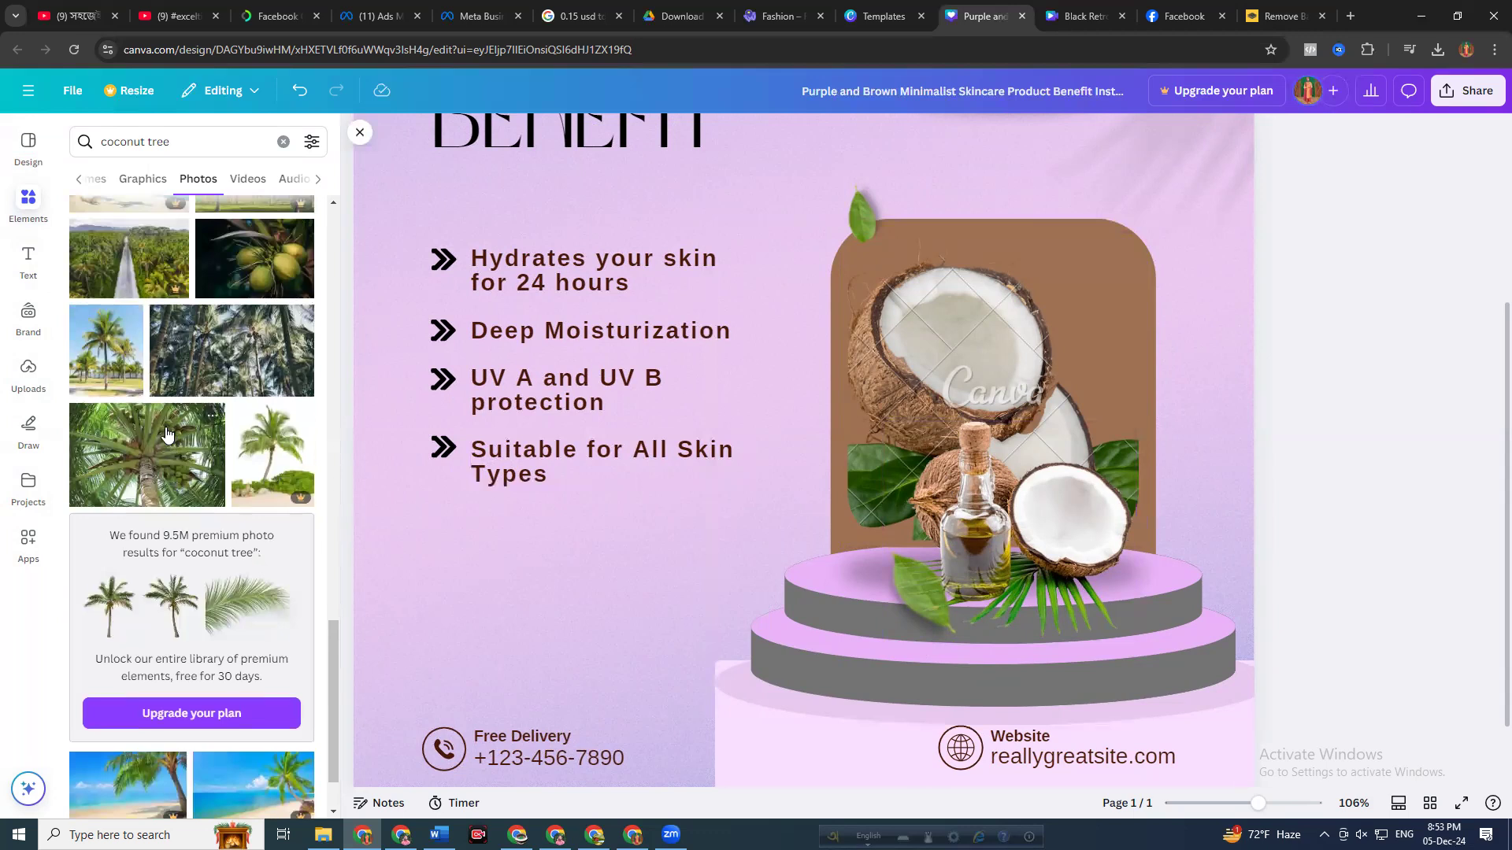
pyautogui.click(147, 455)
pyautogui.moveTo(833, 383); pyautogui.dragTo(978, 573)
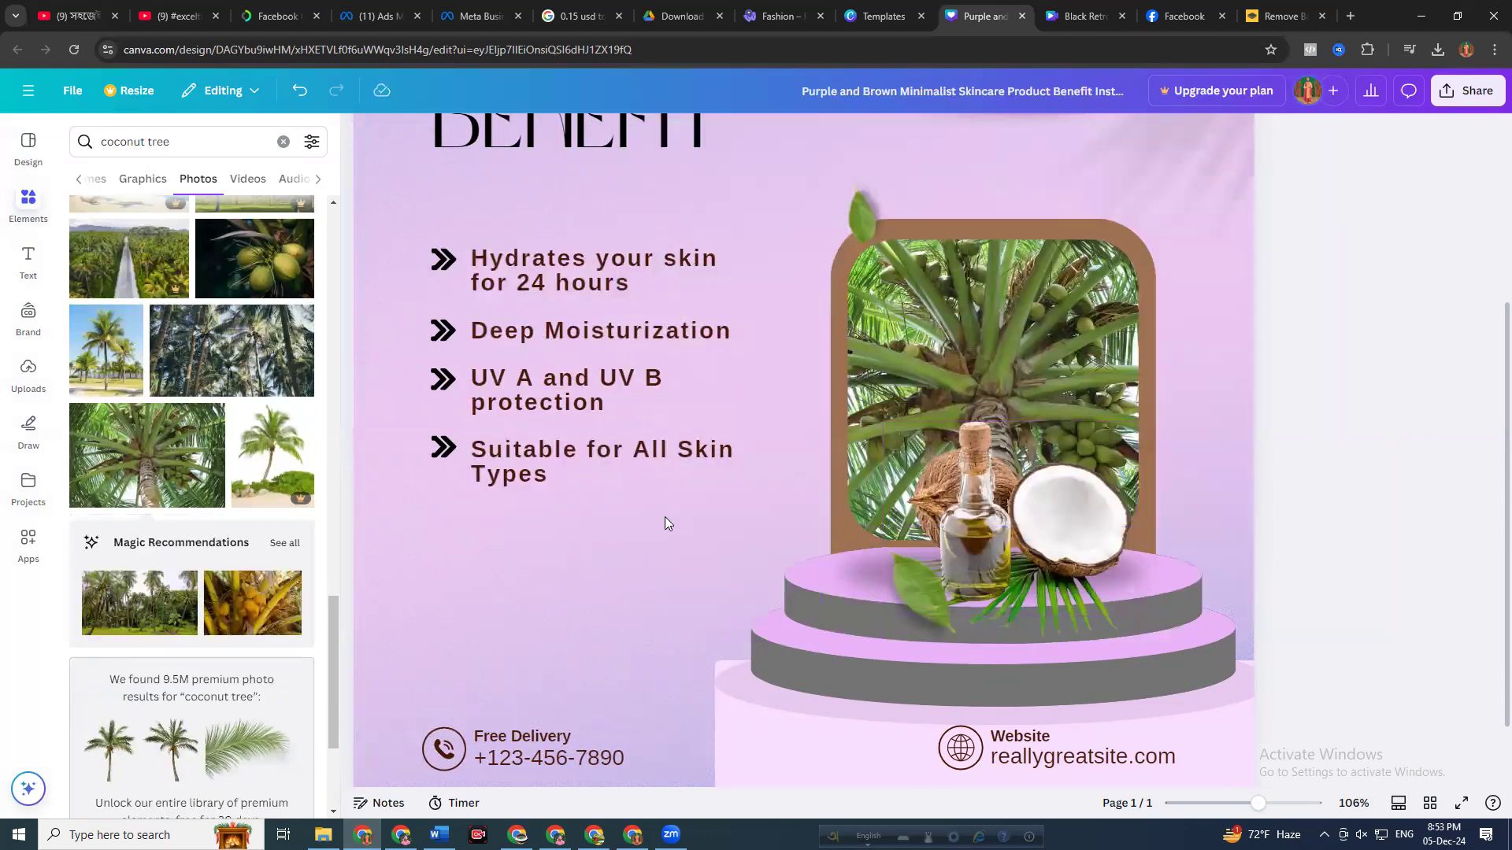
# Try the recommended close-up photo of yellow coconuts in the rounded frame
pyautogui.scroll(-3, 146, 468)
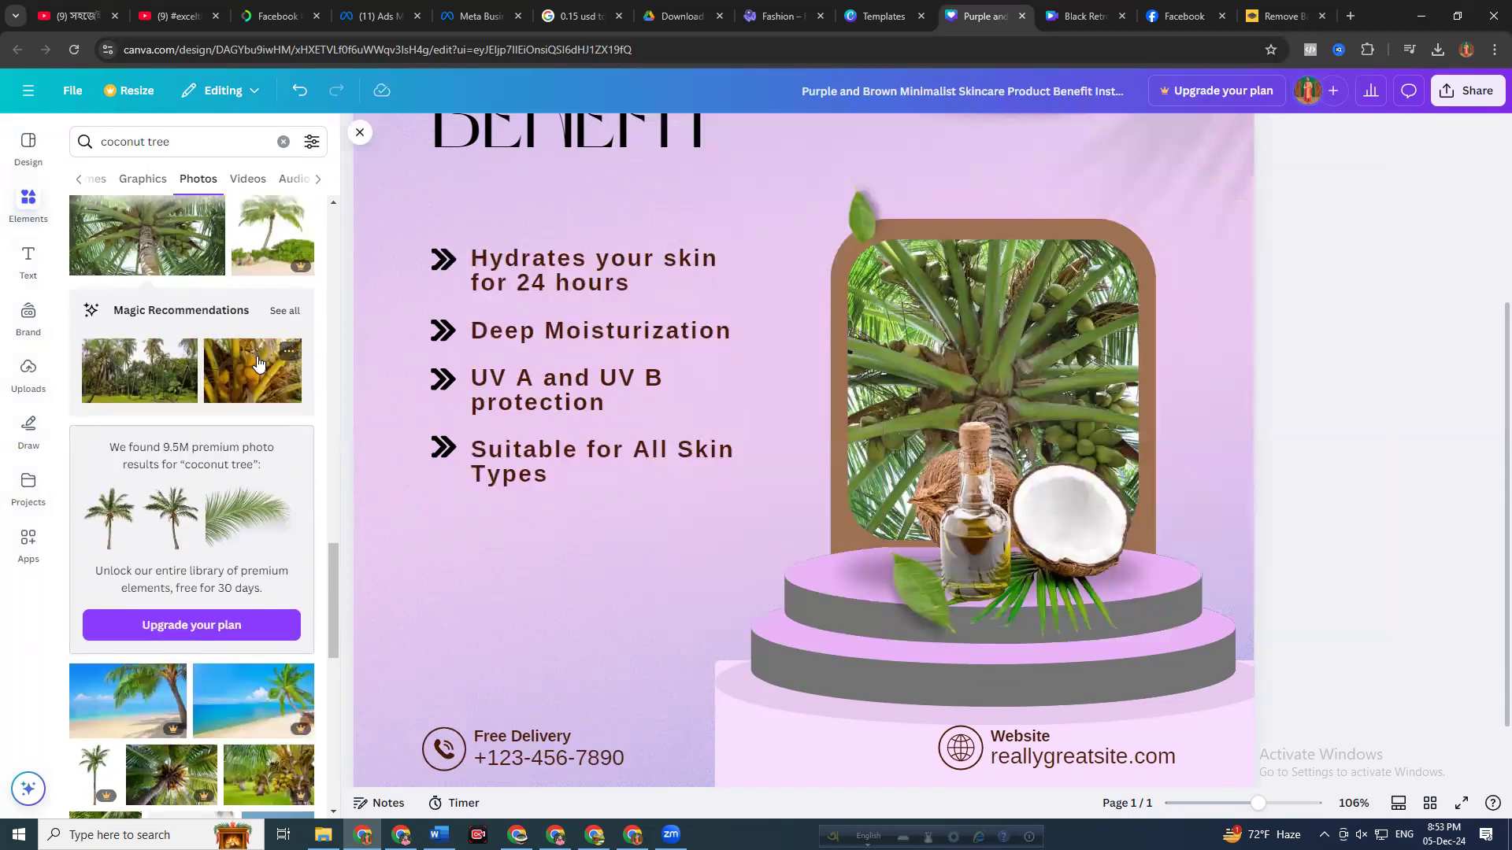
pyautogui.click(263, 367)
pyautogui.moveTo(803, 360); pyautogui.dragTo(1030, 376)
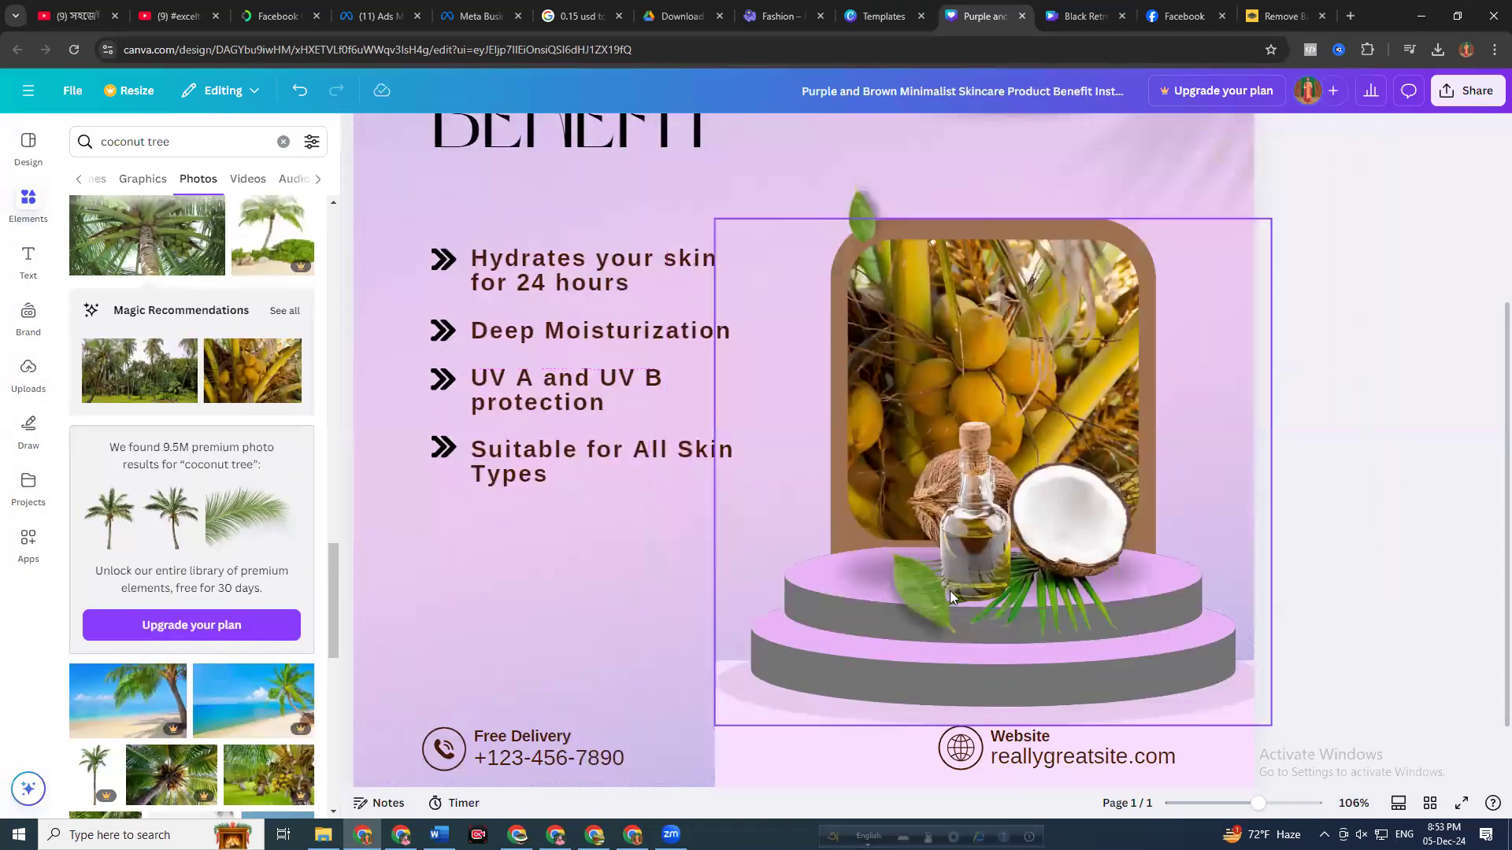
# Fill the rounded frame with the tropical beach photo with palms and turquoise sea, and nudge the coconut oil group slightly downward
pyautogui.scroll(-1, 292, 490)
pyautogui.scroll(-5, 293, 494)
pyautogui.click(150, 496)
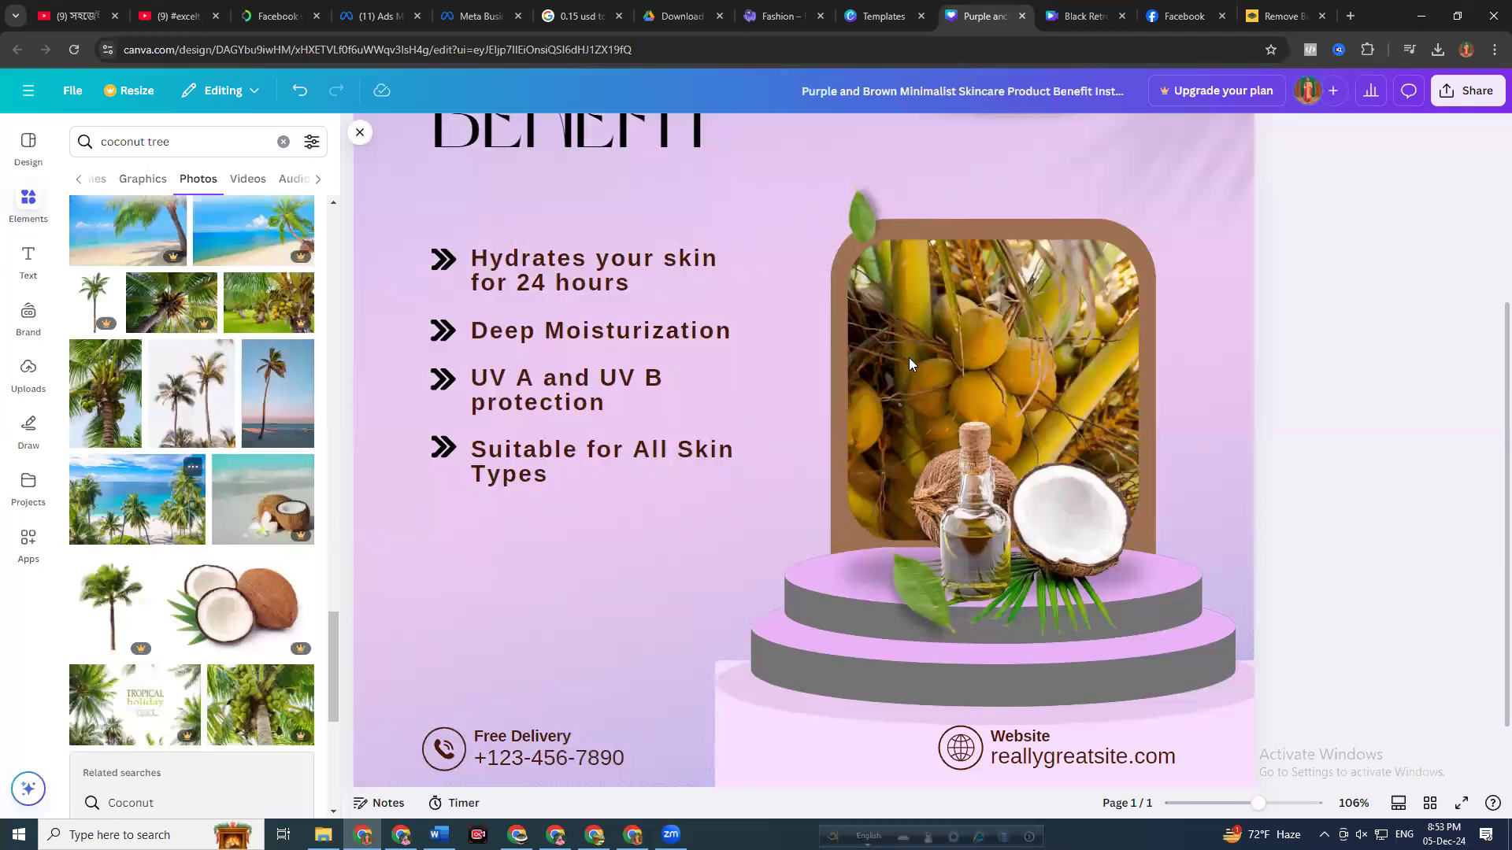
pyautogui.moveTo(824, 373); pyautogui.dragTo(976, 378)
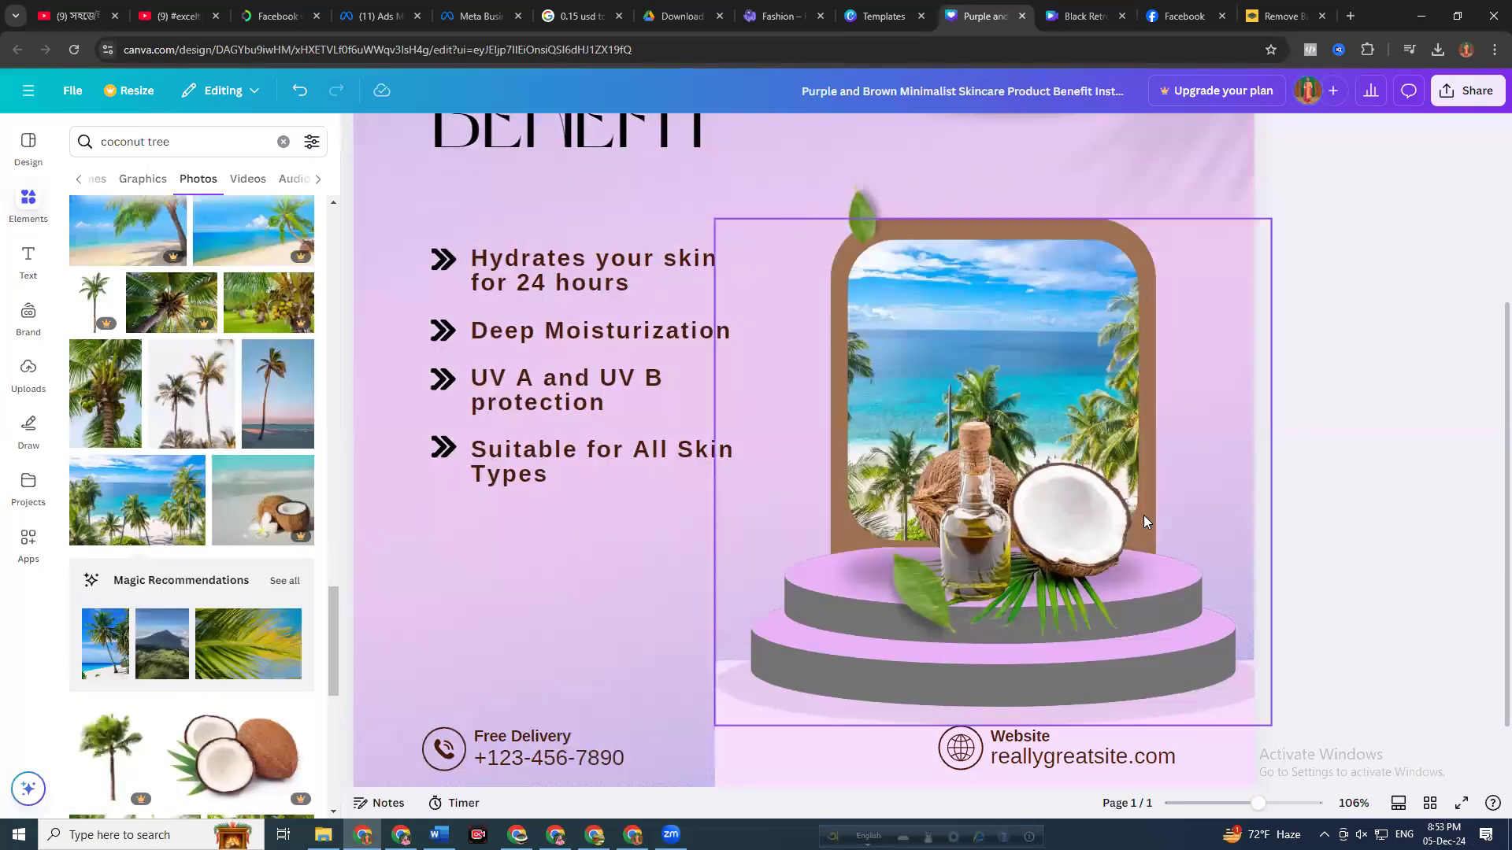
pyautogui.moveTo(992, 505)
pyautogui.mouseDown()
pyautogui.moveTo(1212, 560)
pyautogui.moveTo(1064, 543)
pyautogui.moveTo(1008, 598)
pyautogui.moveTo(1039, 708)
pyautogui.moveTo(986, 521)
pyautogui.mouseUp()
pyautogui.click(1427, 382)
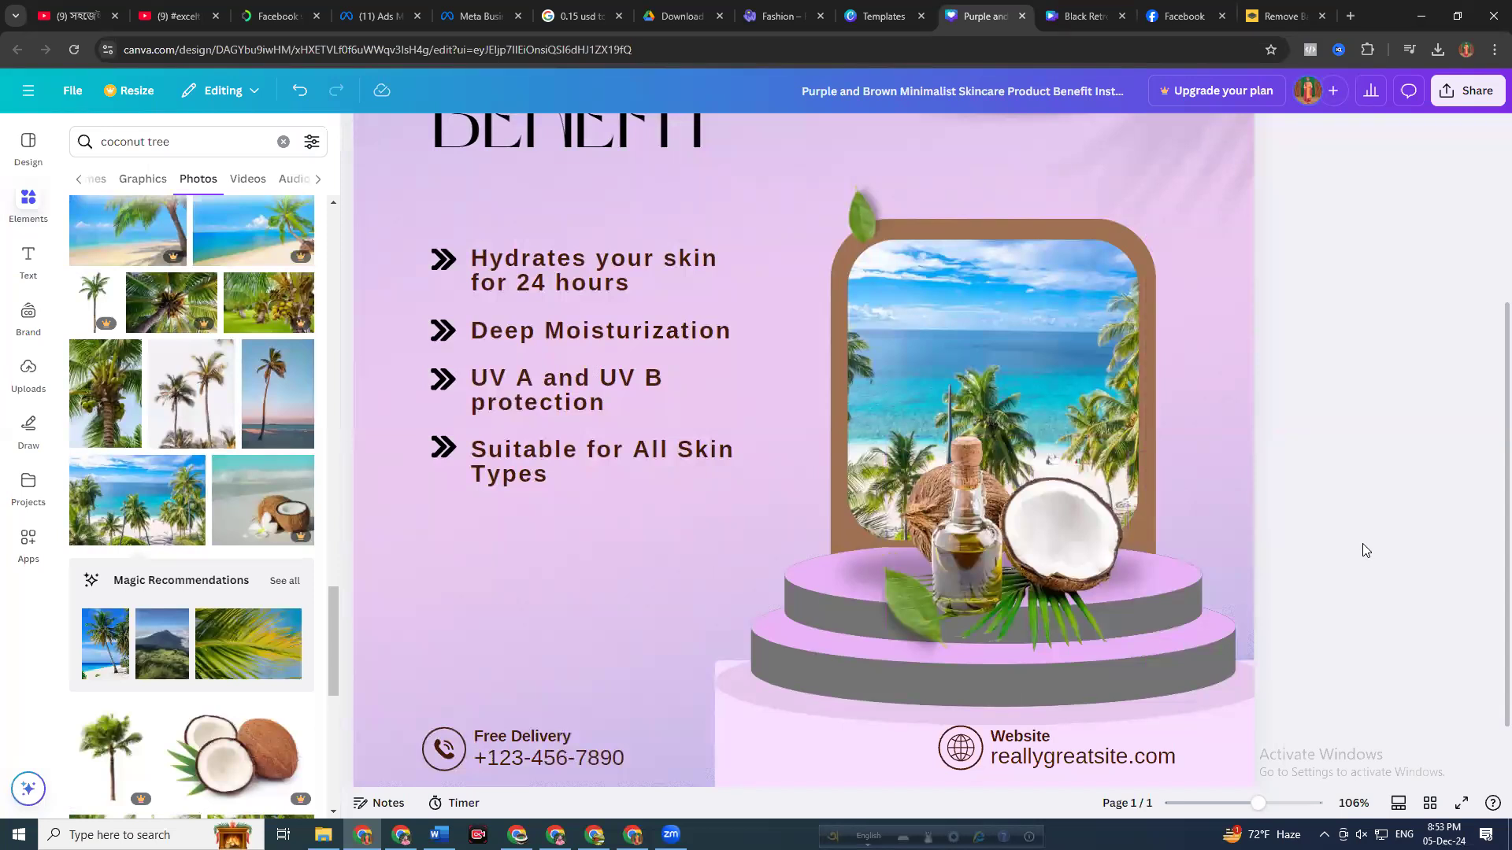
# Try the bright palm leaves and blue sky photo in the rounded frame, and undo the replacement
pyautogui.scroll(-4, 131, 513)
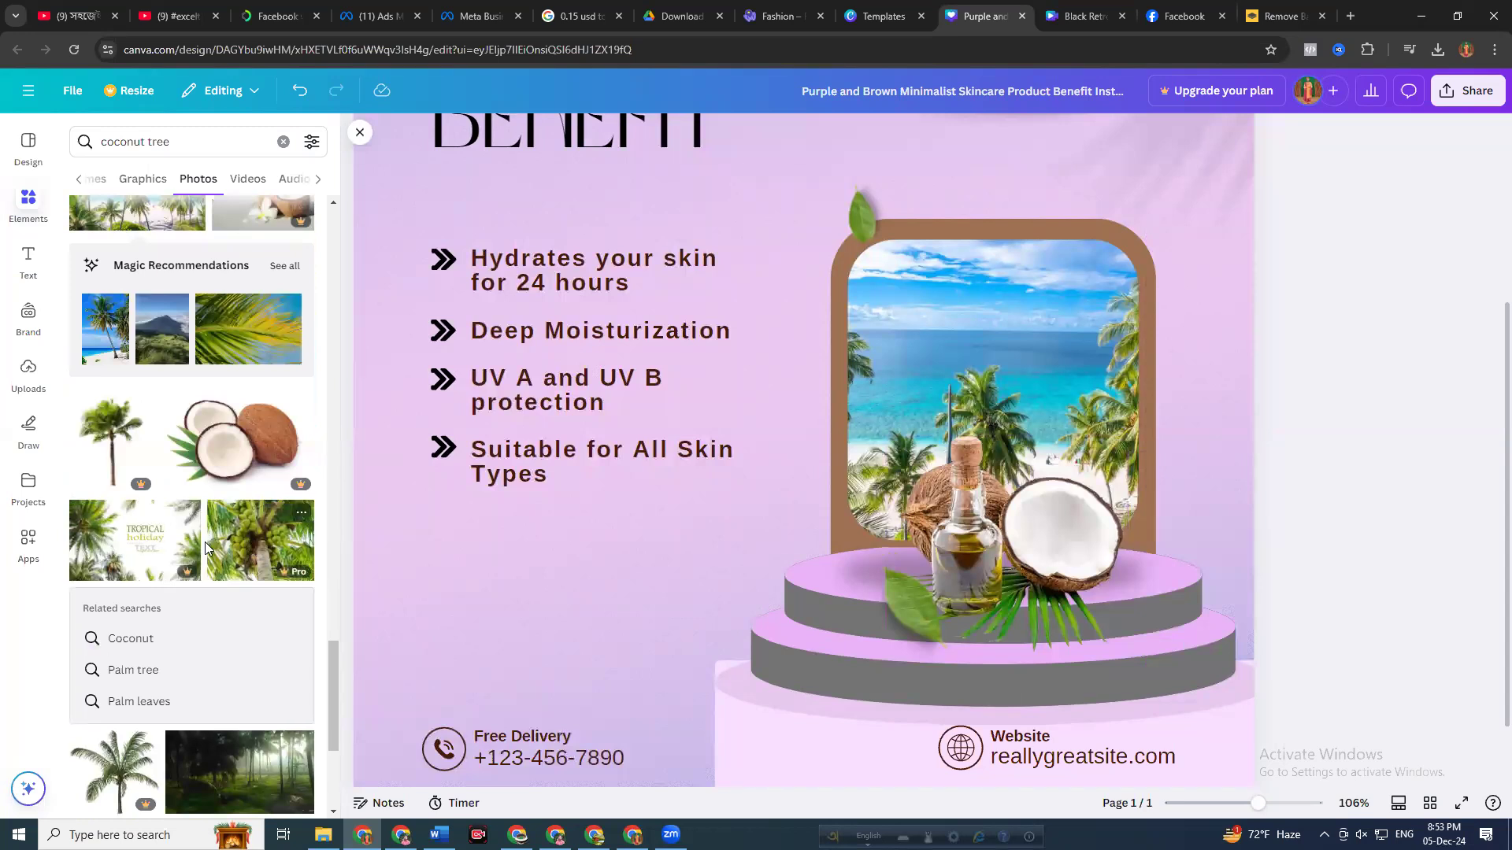
pyautogui.scroll(-3, 205, 542)
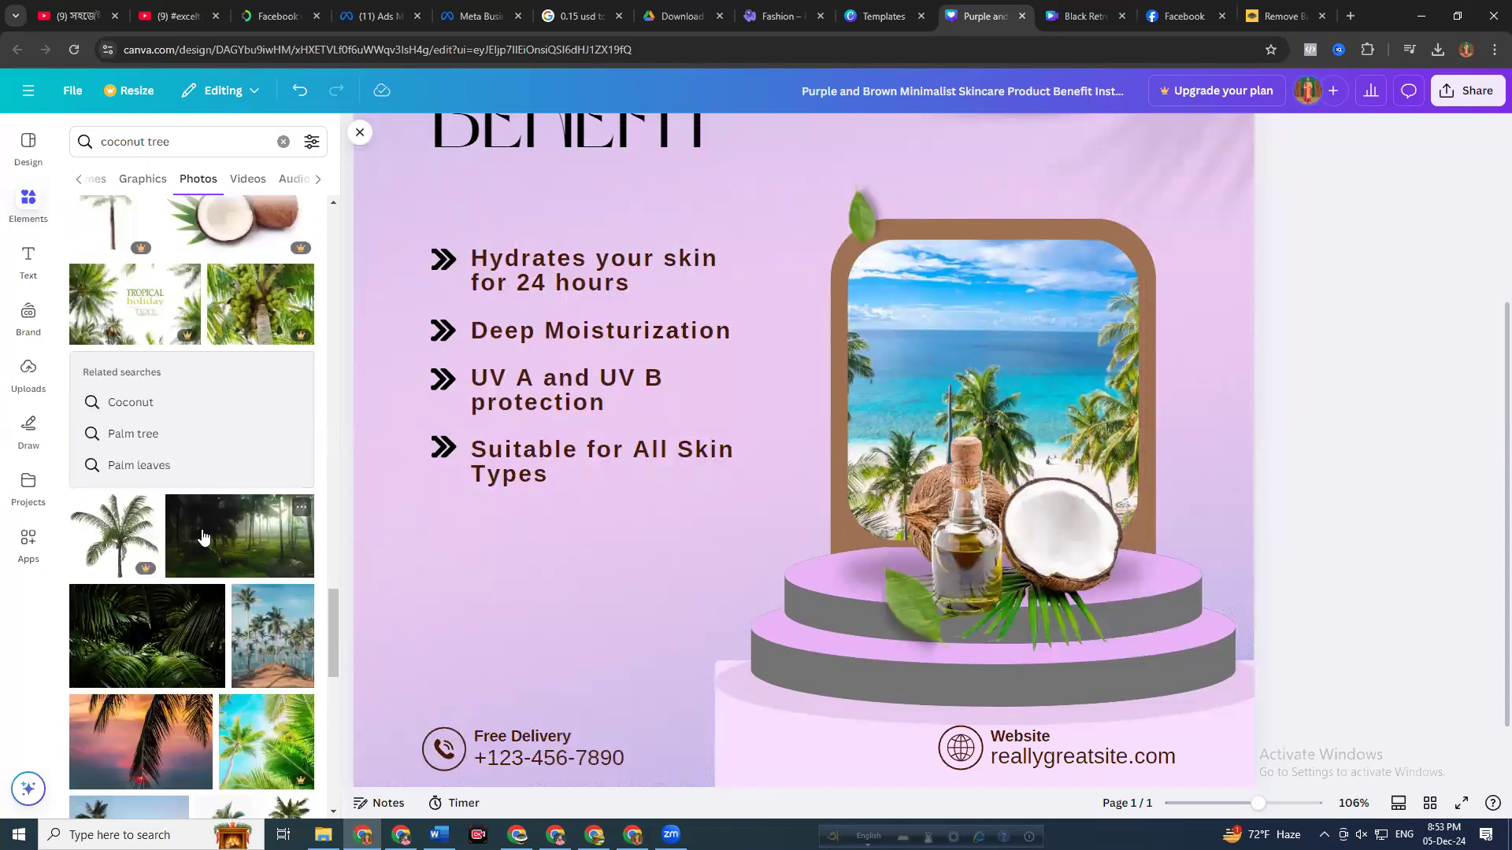
pyautogui.scroll(-3, 221, 531)
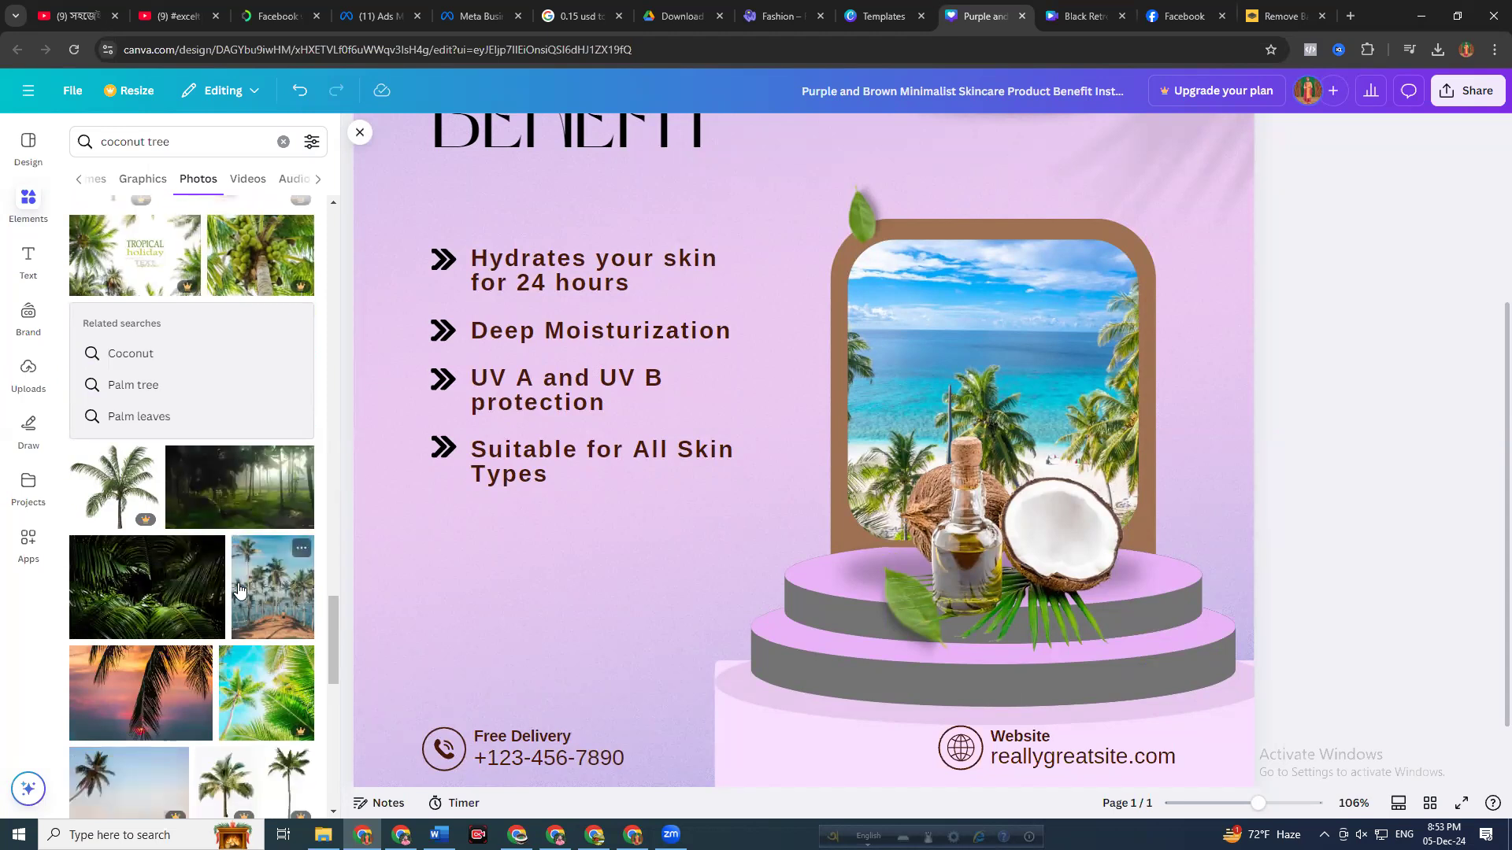
pyautogui.click(240, 523)
pyautogui.moveTo(804, 508); pyautogui.dragTo(953, 351)
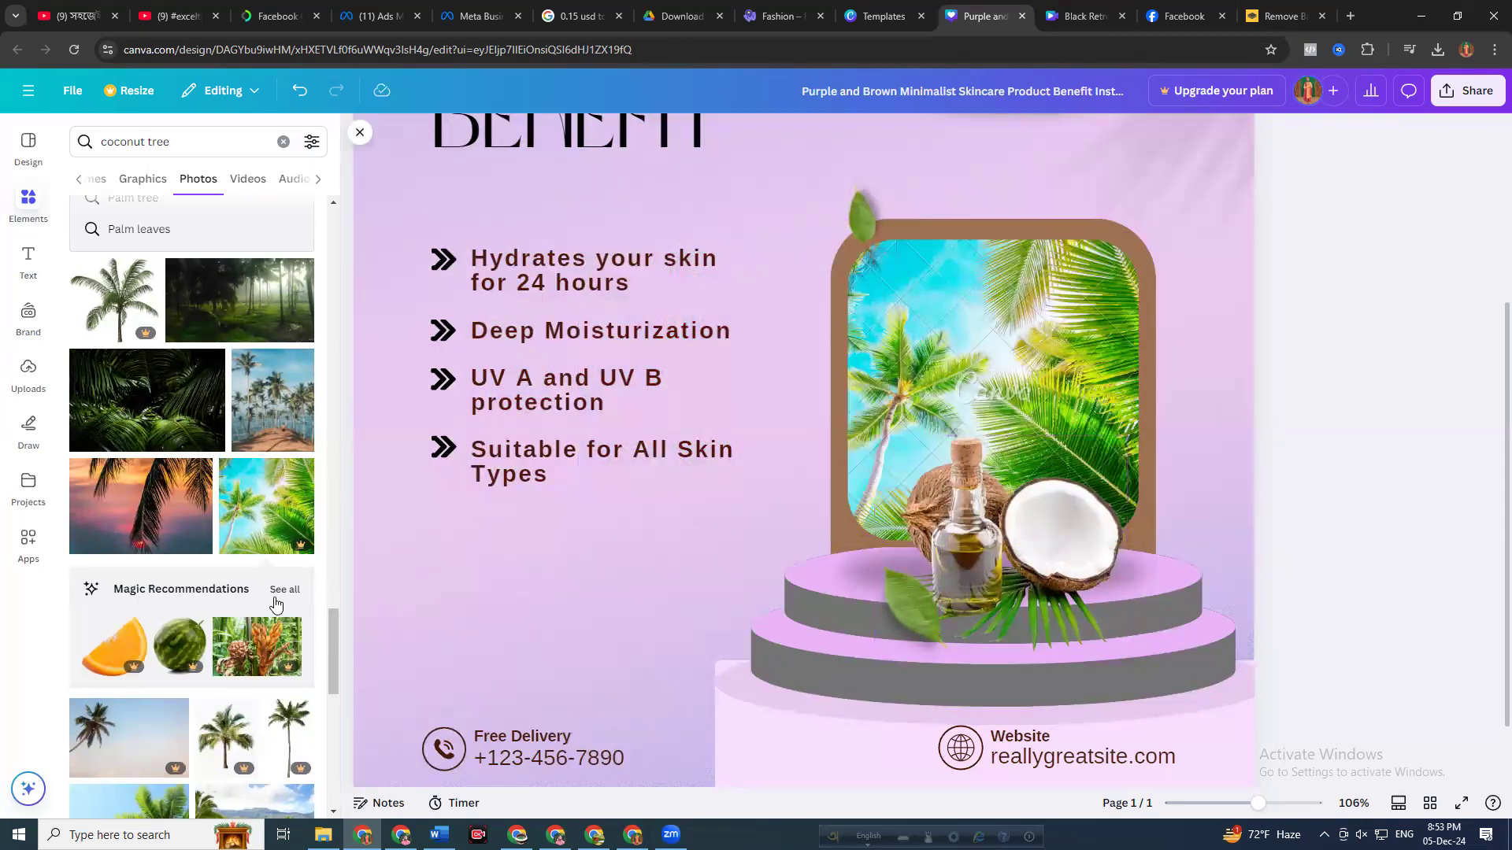
pyautogui.hotkey('ctrl', 'z')
pyautogui.hotkey('ctrl', 'z')
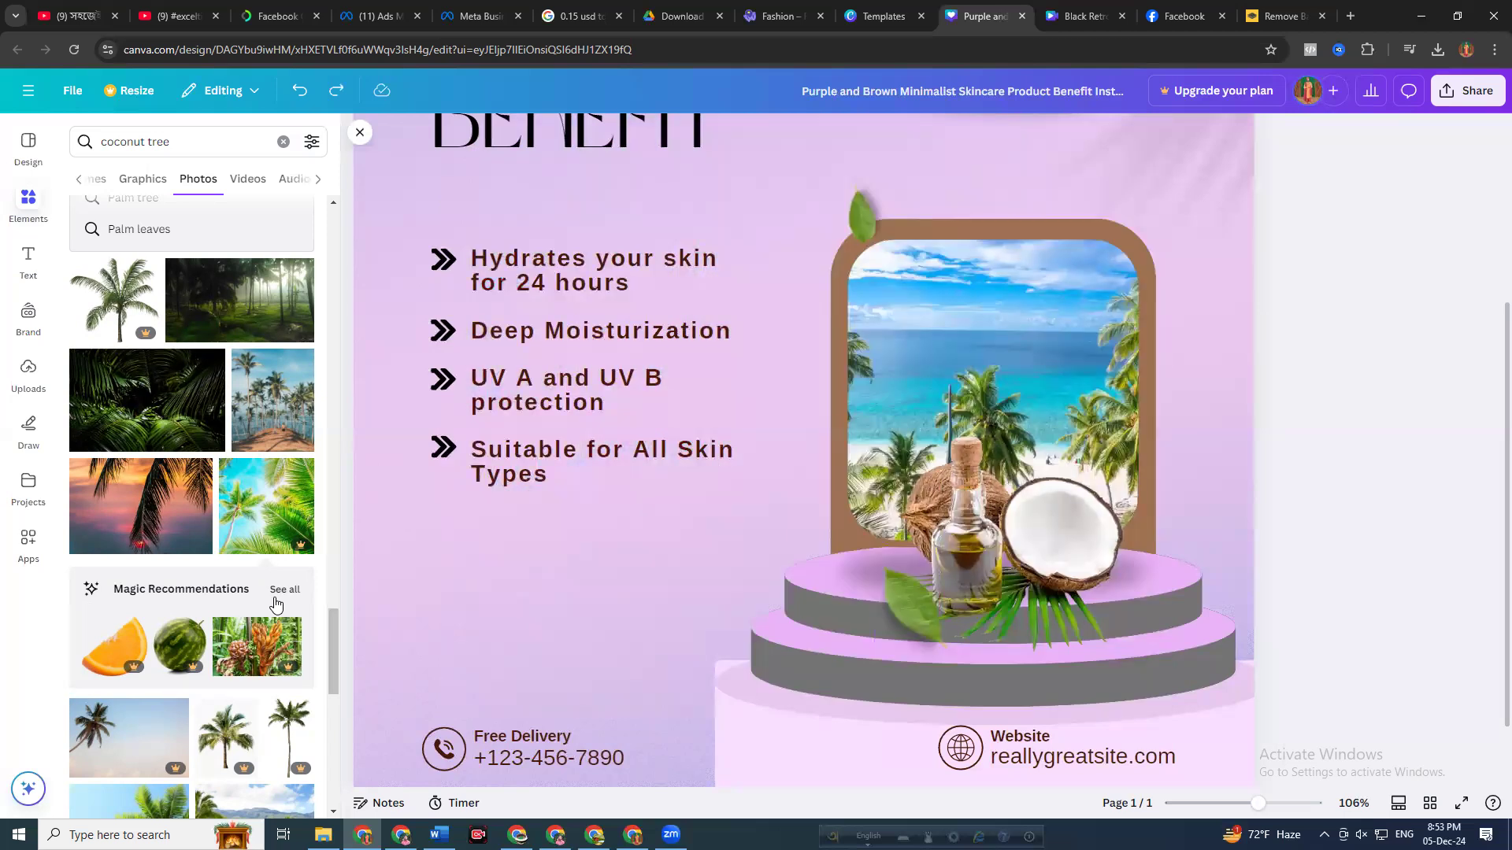
# Look through more coconut tree photos for the frame and review the upper part of the skincare design
pyautogui.scroll(-2, 122, 598)
pyautogui.scroll(-1, 493, 652)
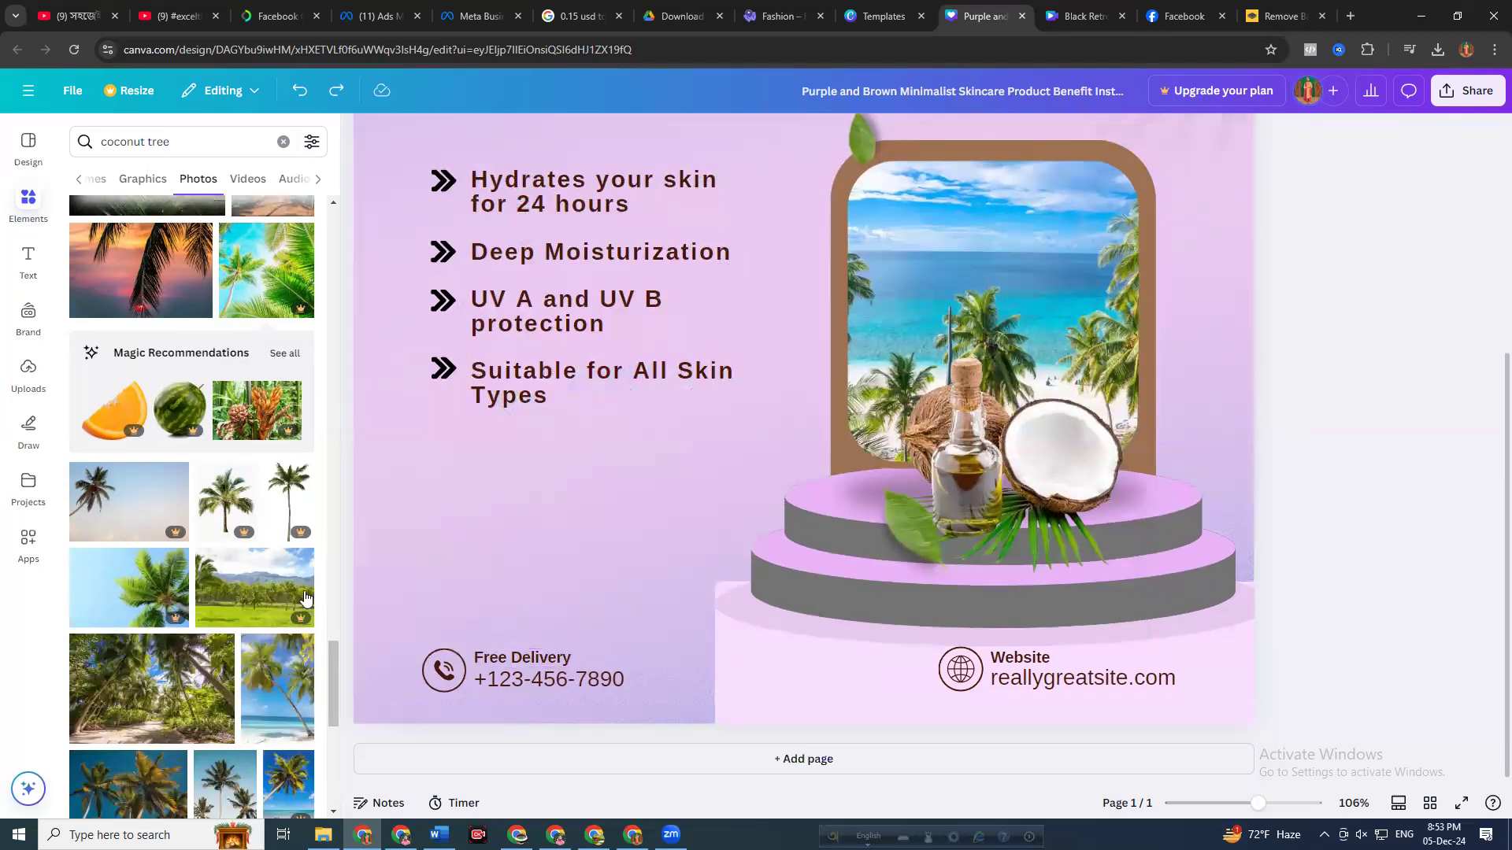
pyautogui.scroll(-3, 329, 623)
pyautogui.scroll(-1, 331, 609)
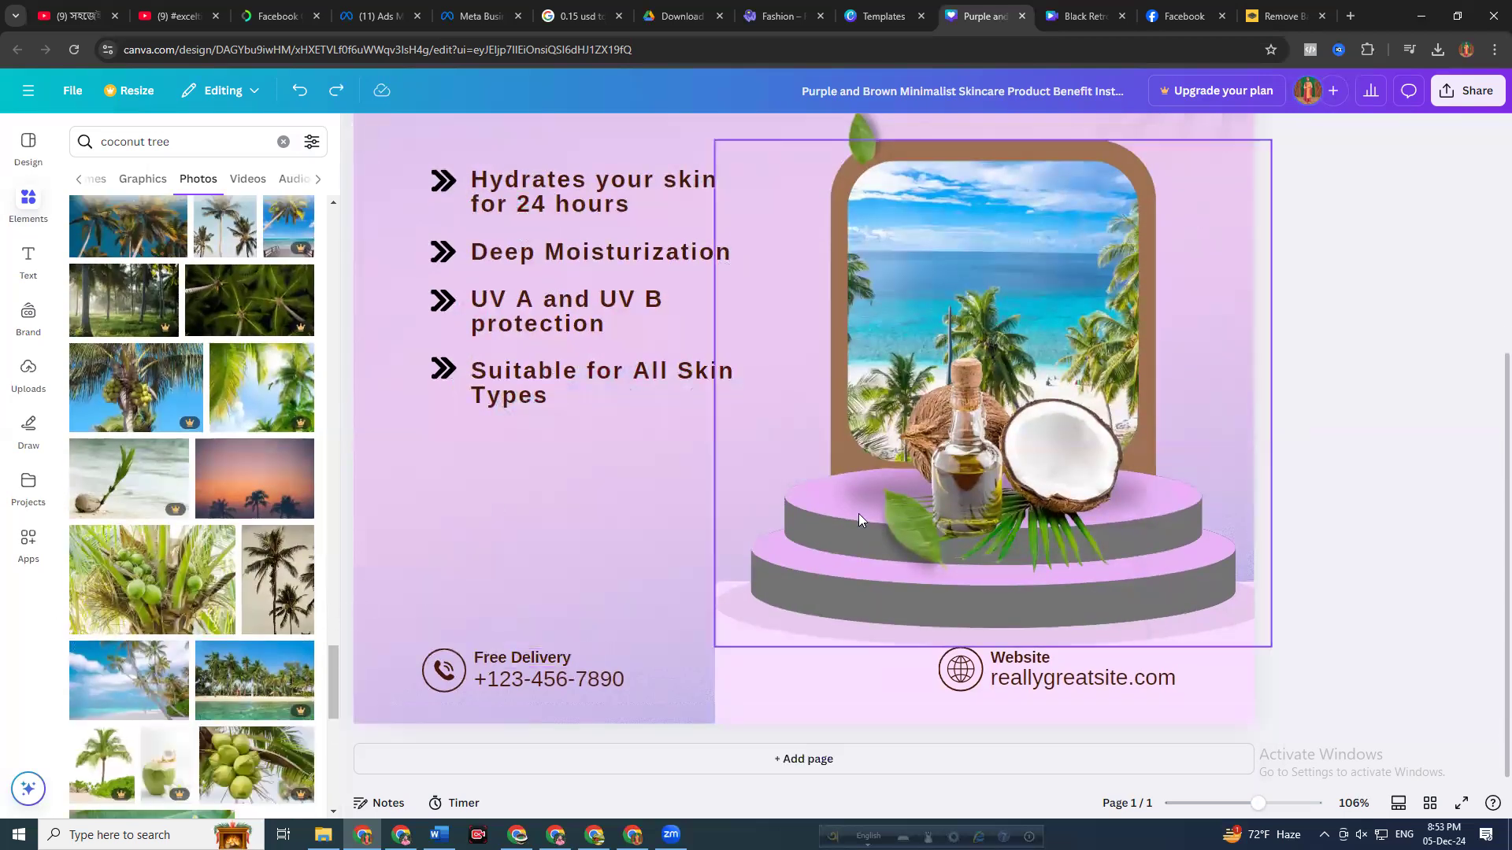
pyautogui.scroll(3, 968, 516)
pyautogui.scroll(1, 867, 504)
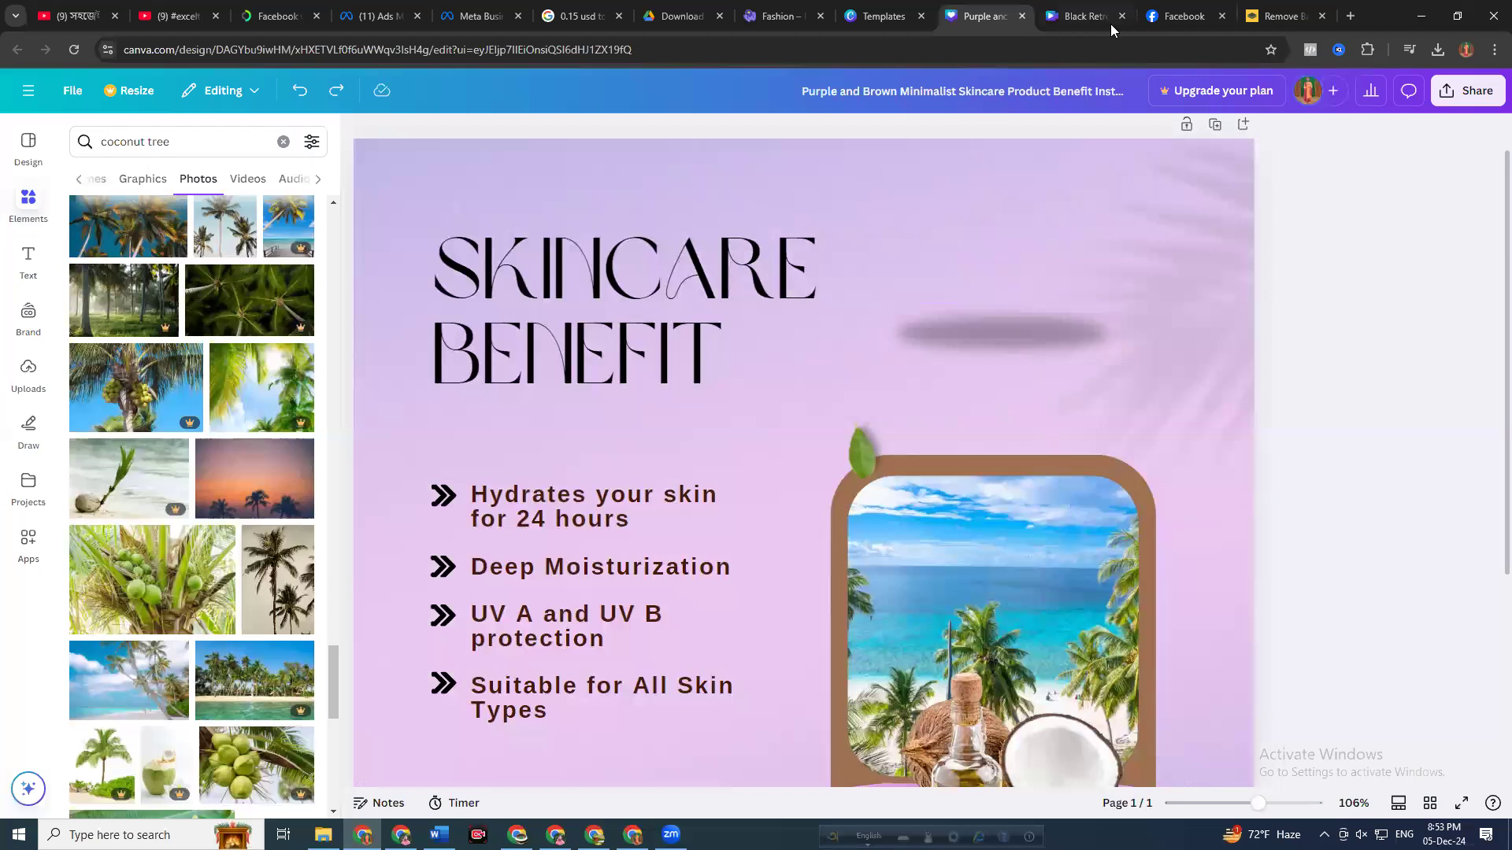
# Switch to the Facebook tab, search the web for "ads library", and open Facebook's Ad Library
pyautogui.moveTo(1073, 18)
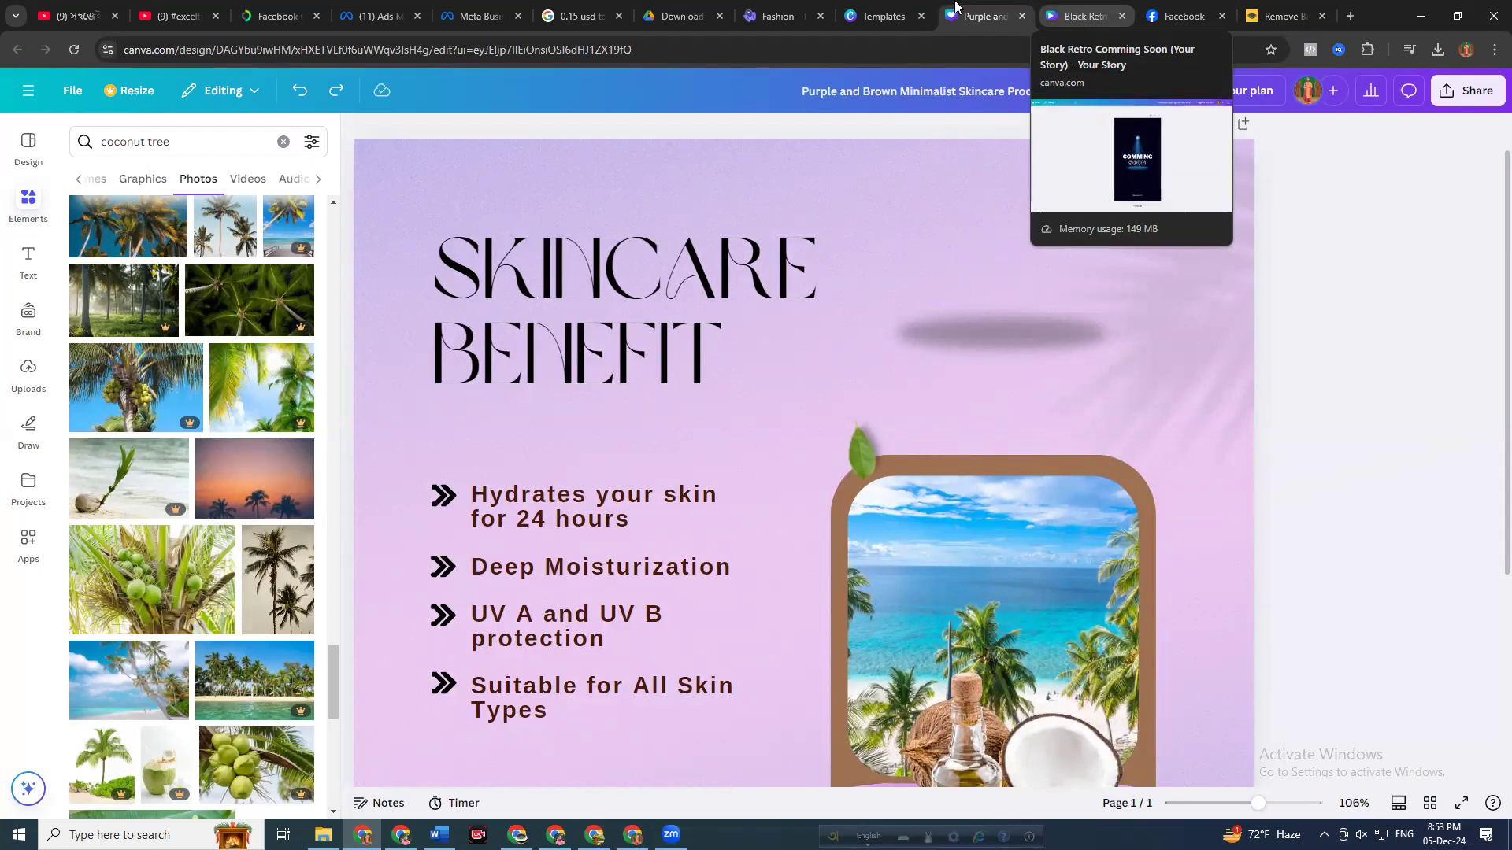
pyautogui.click(1177, 16)
pyautogui.click(689, 45)
pyautogui.moveTo(688, 46); pyautogui.dragTo(1, 61)
pyautogui.write('c')
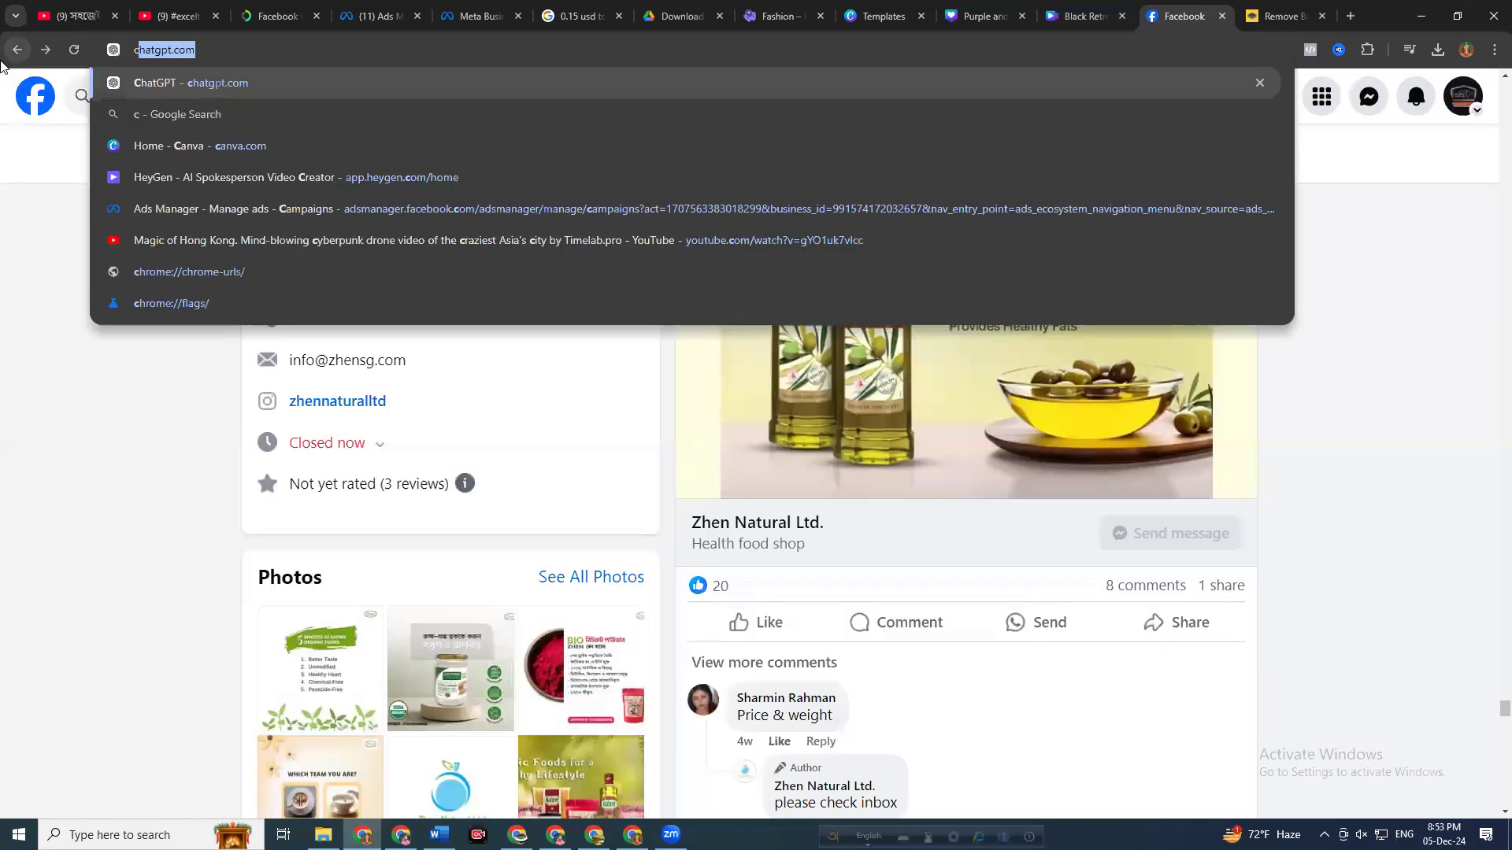
pyautogui.press('BackSpace')
pyautogui.press('BackSpace')
pyautogui.write('ads')
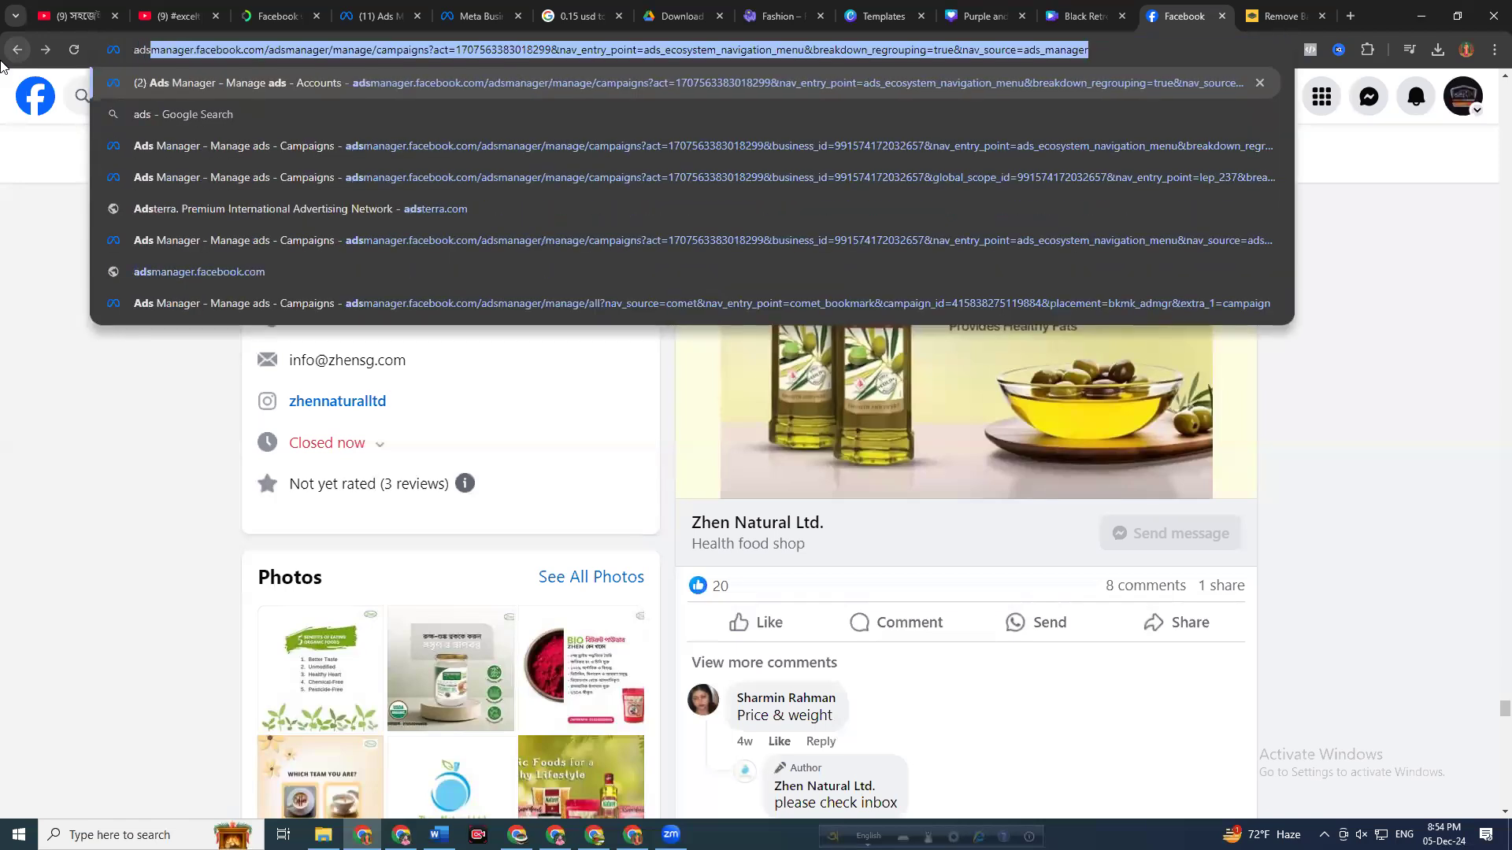
pyautogui.write('banc')
pyautogui.press('BackSpace')
pyautogui.press('BackSpace')
pyautogui.press('BackSpace')
pyautogui.press('BackSpace')
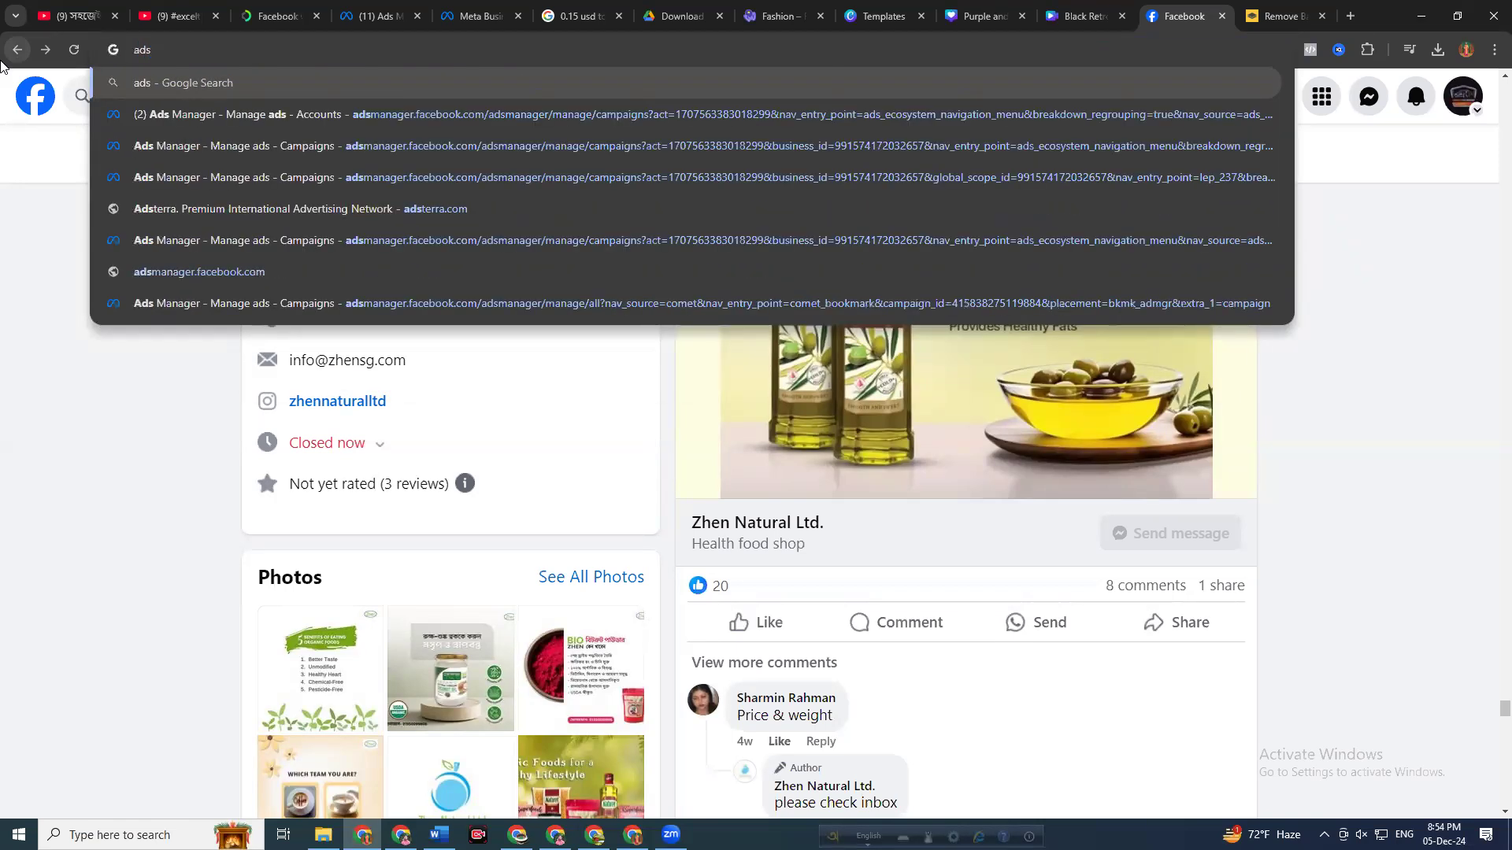
pyautogui.write('manager')
pyautogui.press('BackSpace')
pyautogui.press('BackSpace')
pyautogui.press('BackSpace')
pyautogui.press('BackSpace')
pyautogui.press('BackSpace')
pyautogui.press('BackSpace')
pyautogui.press('BackSpace')
pyautogui.press('BackSpace')
pyautogui.press('BackSpace')
pyautogui.press('BackSpace')
pyautogui.write('ads ')
pyautogui.write('library')
pyautogui.press('Return')
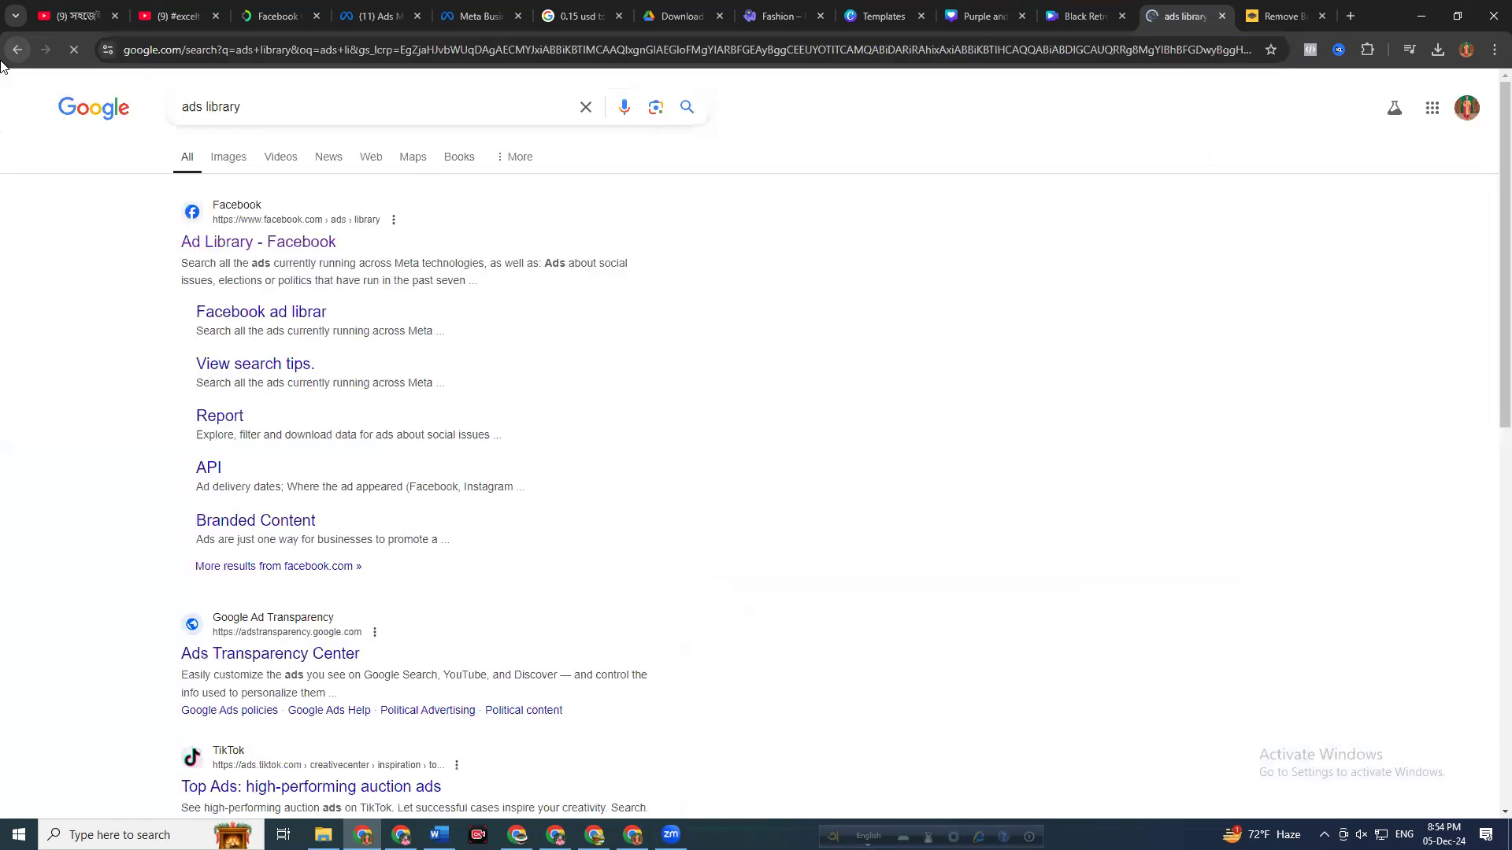
pyautogui.click(260, 240)
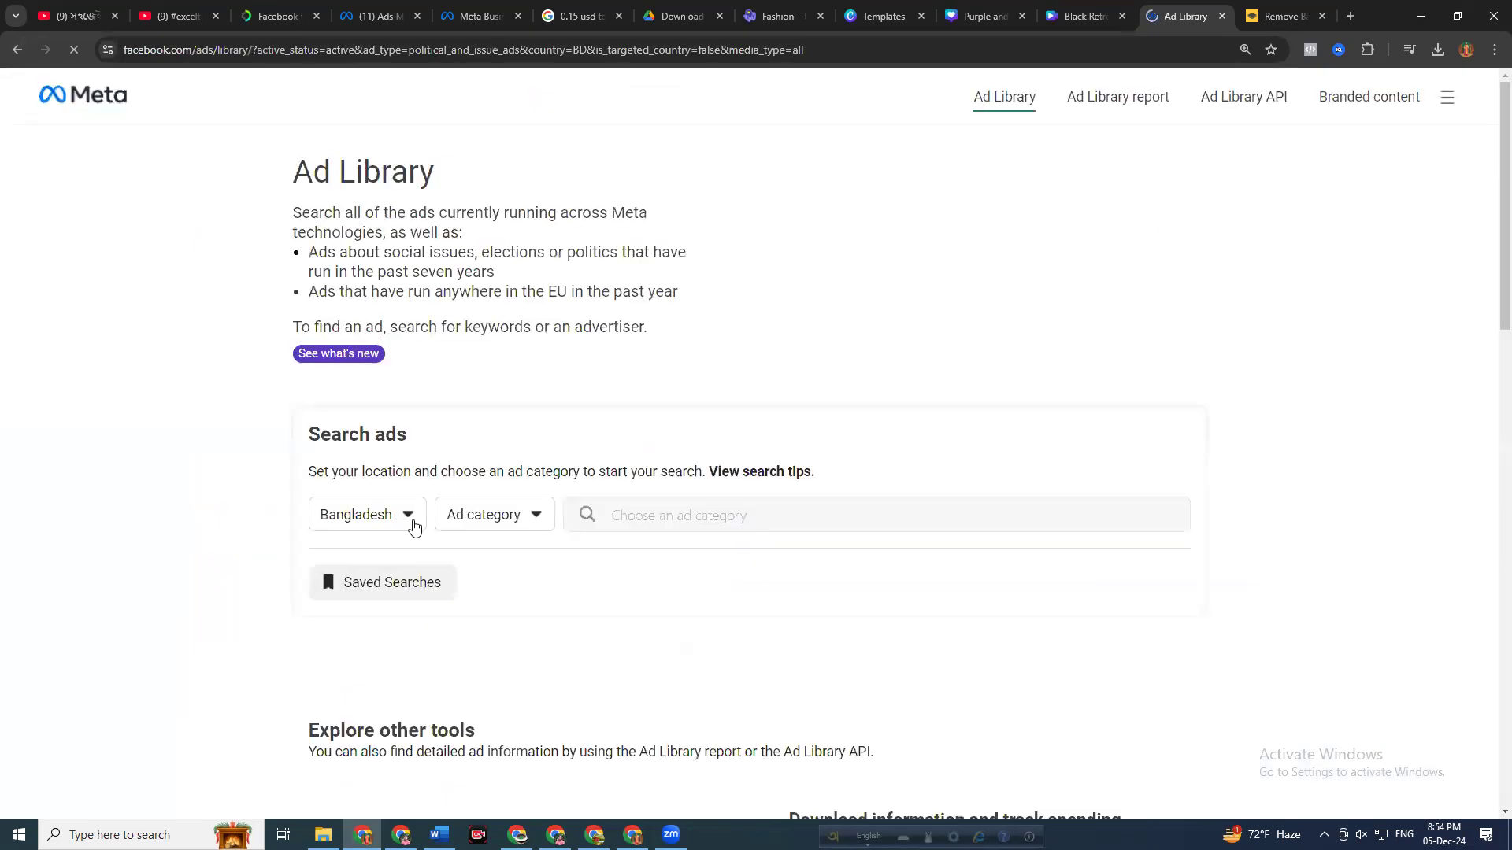
# Set the ad search location to All and the ad category to All ads, and activate the keyword search field
pyautogui.click(413, 525)
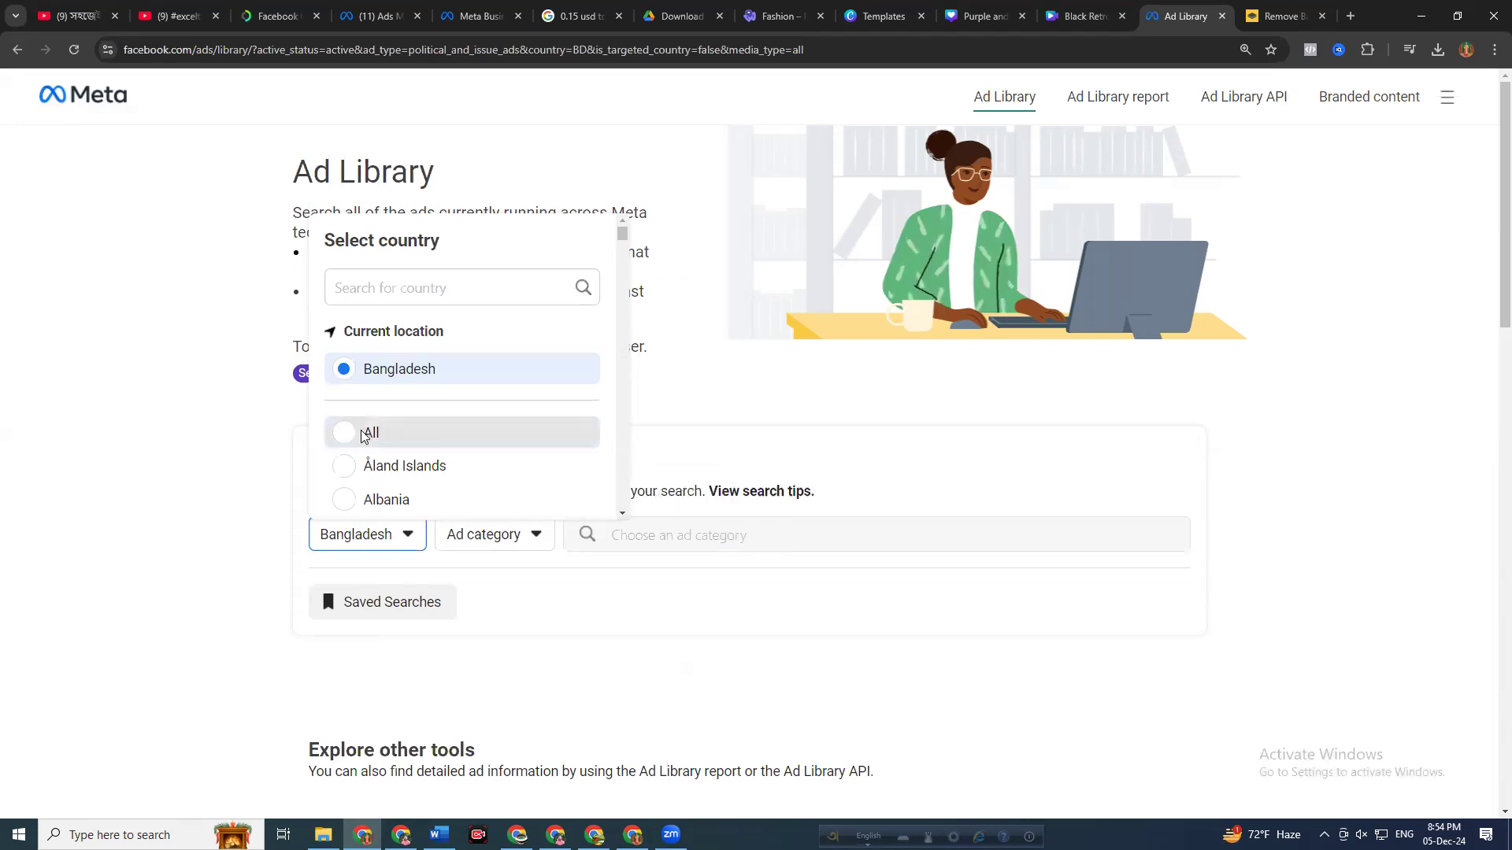
pyautogui.click(448, 532)
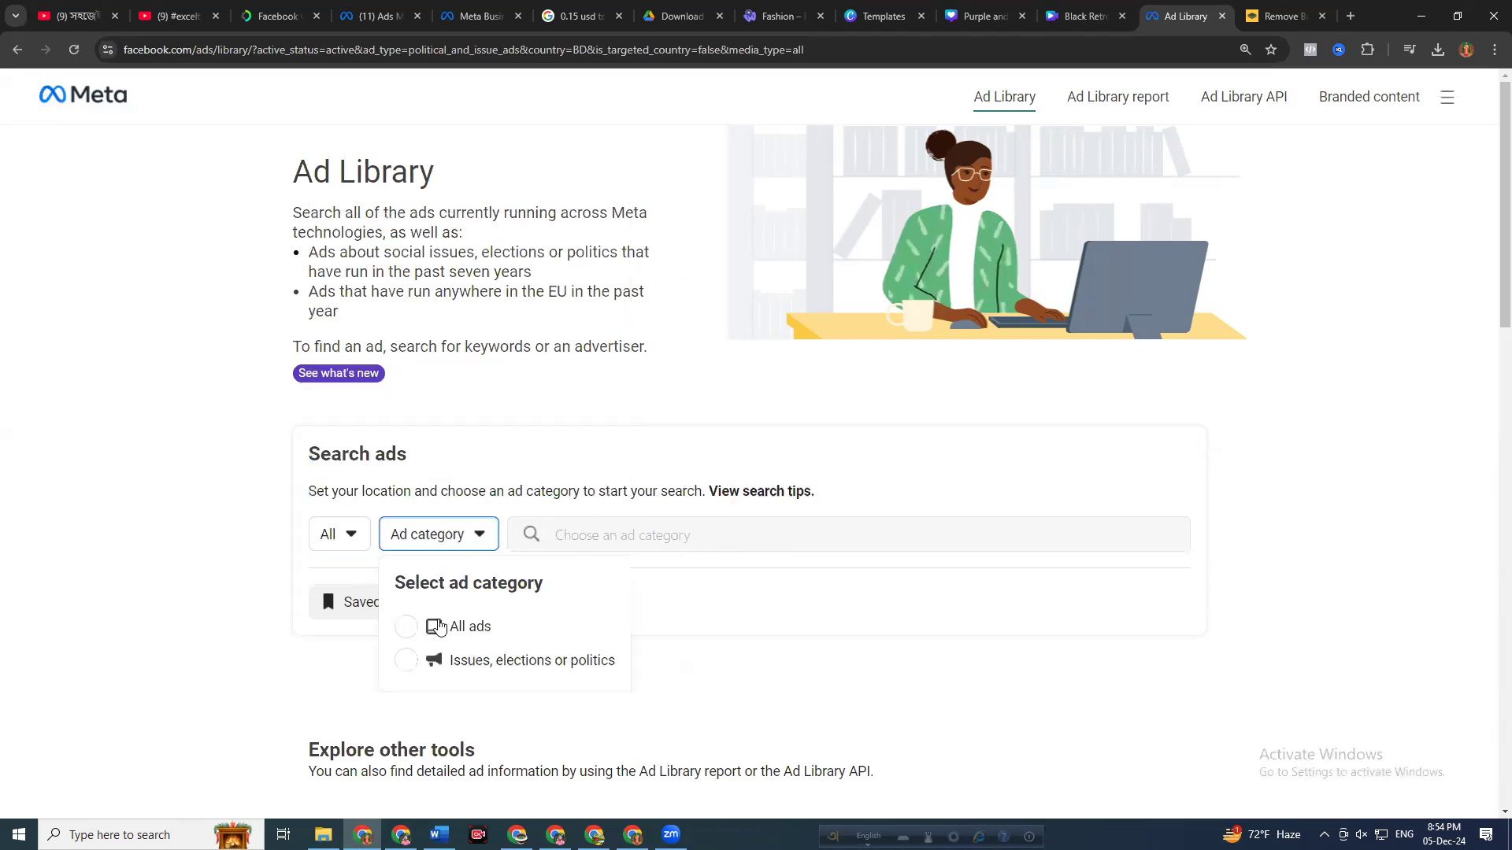
pyautogui.click(584, 537)
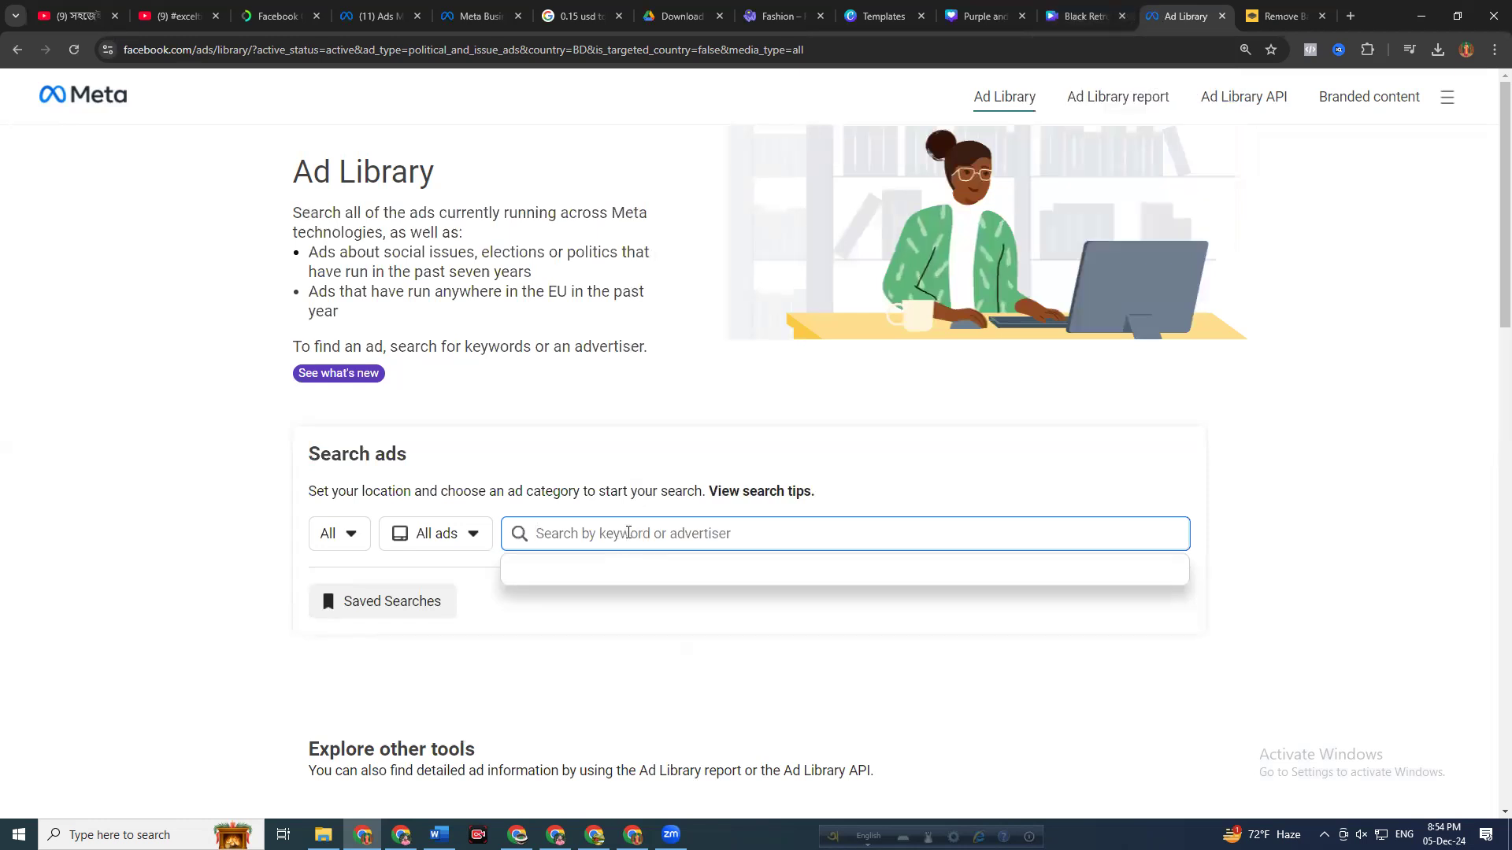
# Search the Ad Library for "coconut oil" and look through the first worldwide ads
pyautogui.write('c')
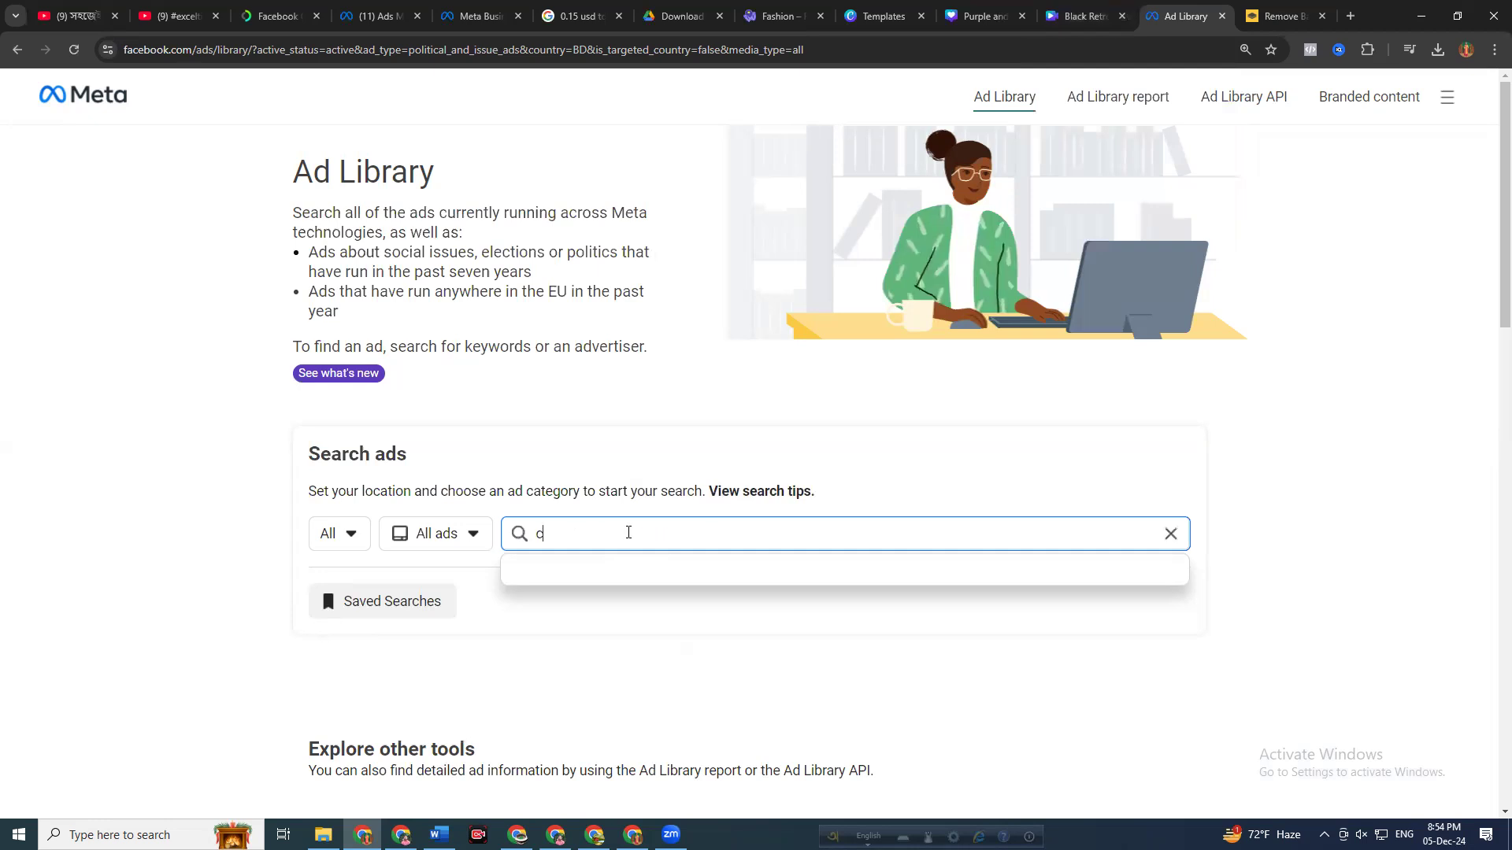
pyautogui.write('oconut oil')
pyautogui.press('Return')
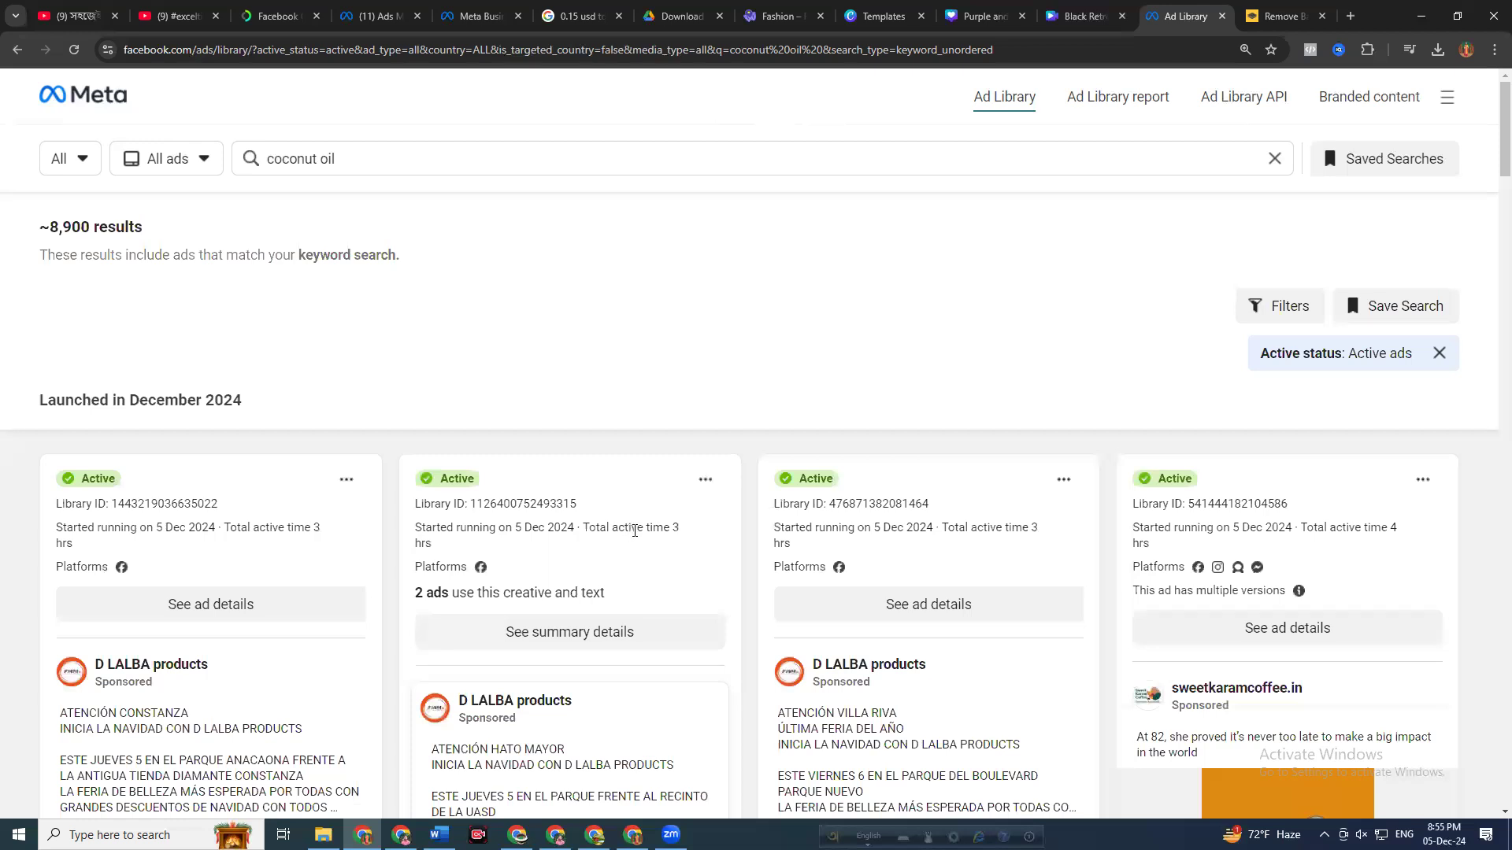
pyautogui.scroll(-5, 635, 532)
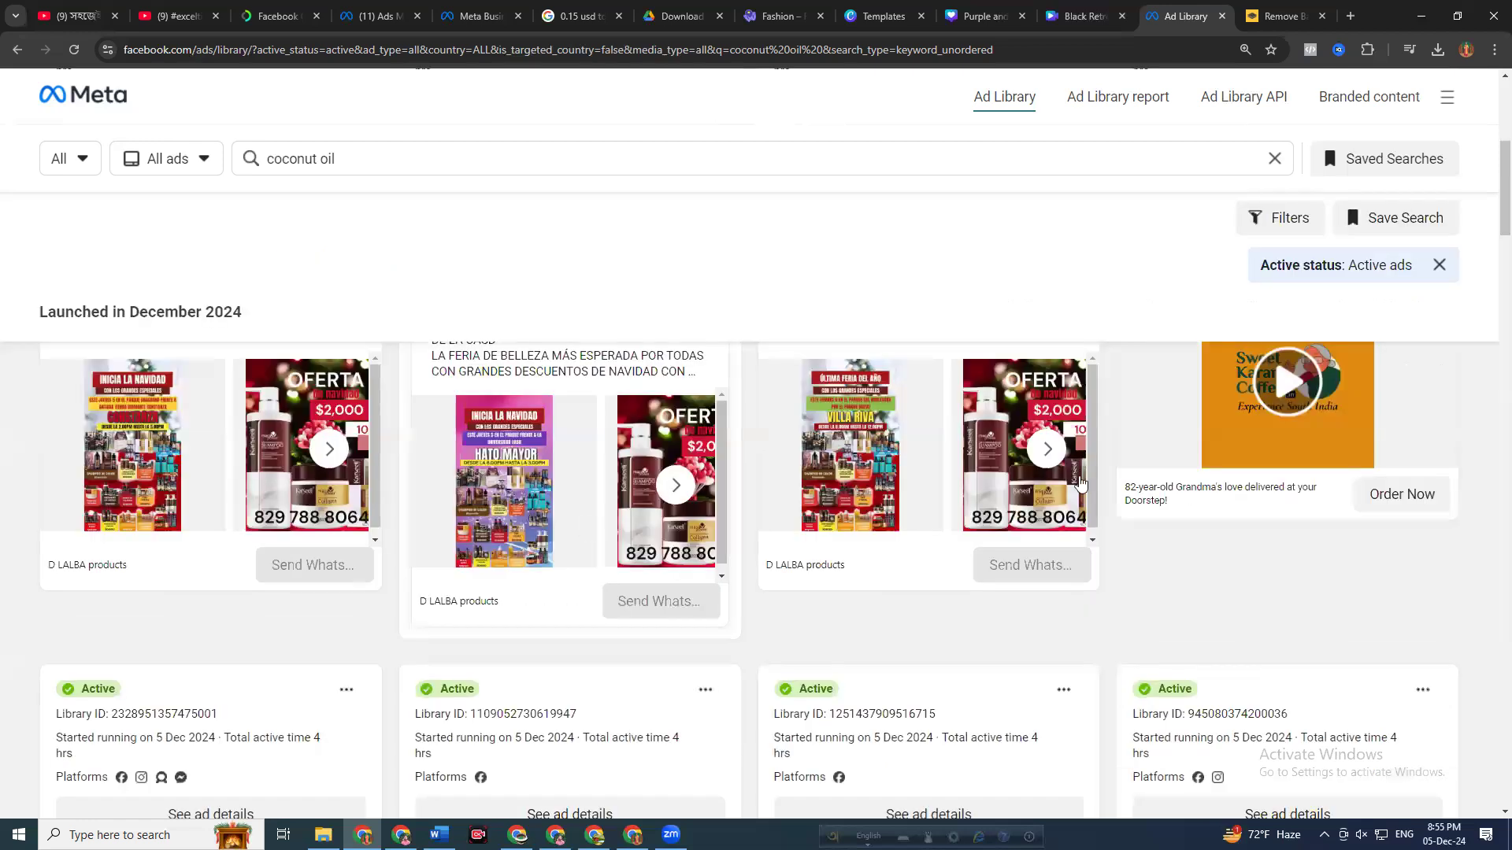
pyautogui.scroll(-3, 911, 591)
pyautogui.scroll(-2, 540, 658)
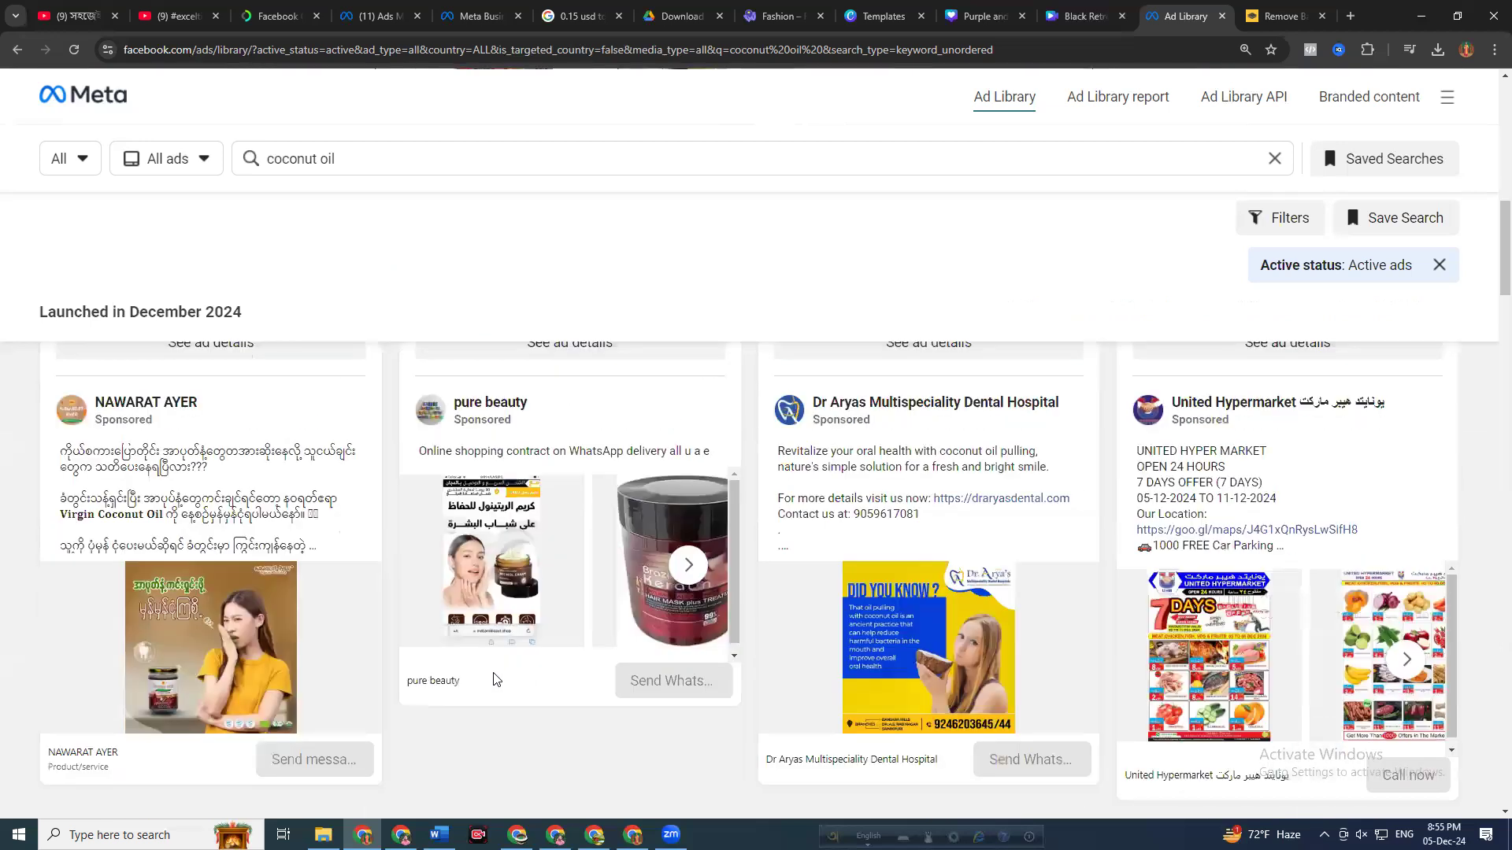
pyautogui.scroll(-2, 464, 716)
pyautogui.scroll(2, 142, 598)
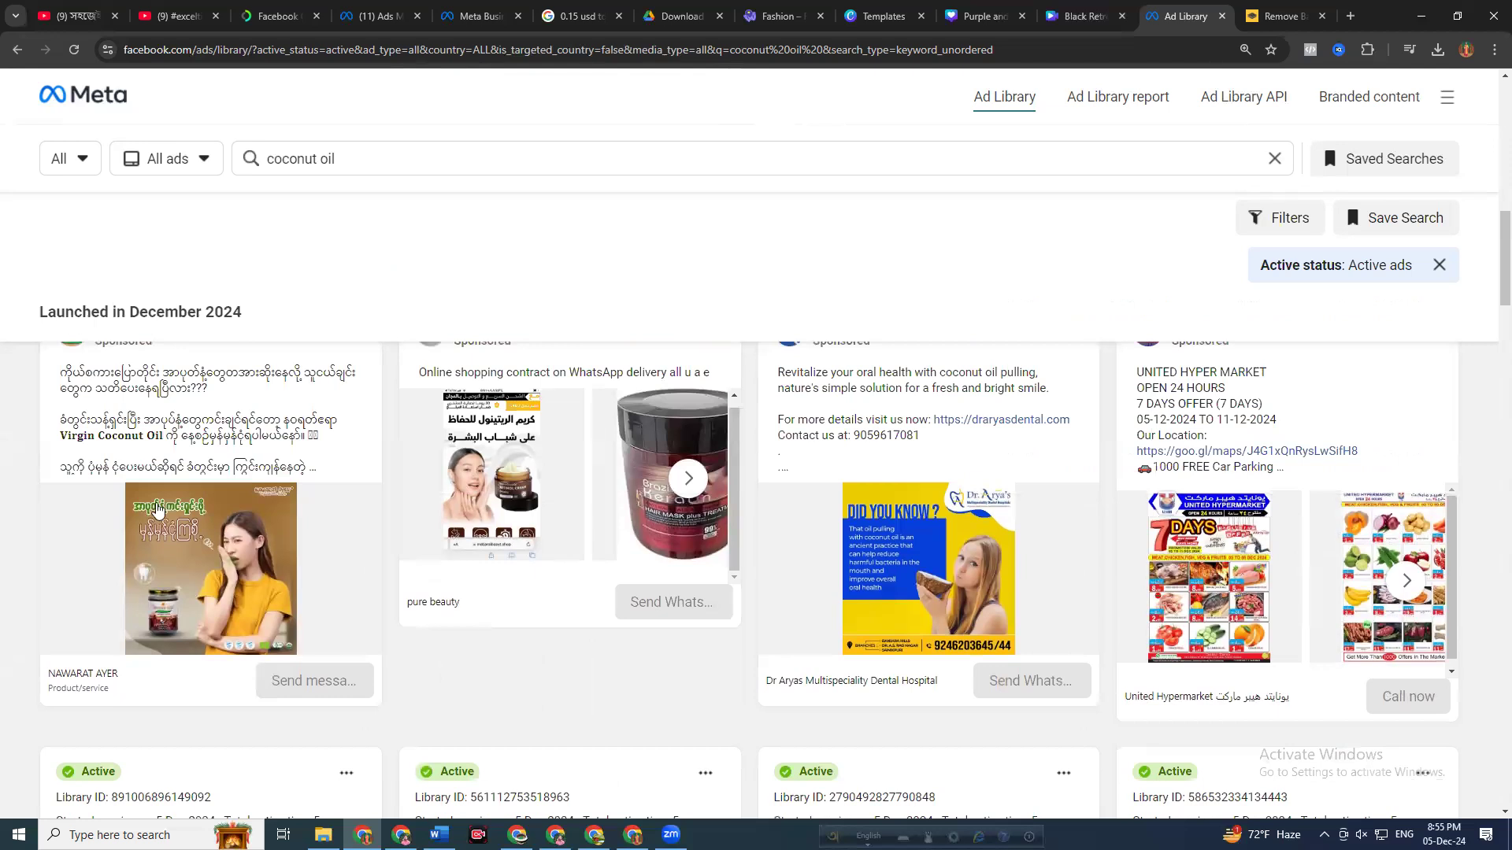
# Open the NAWARAT AYER advertiser's Facebook page, review its posts and product photos, and return to the ad results
pyautogui.scroll(3, 157, 512)
pyautogui.click(135, 563)
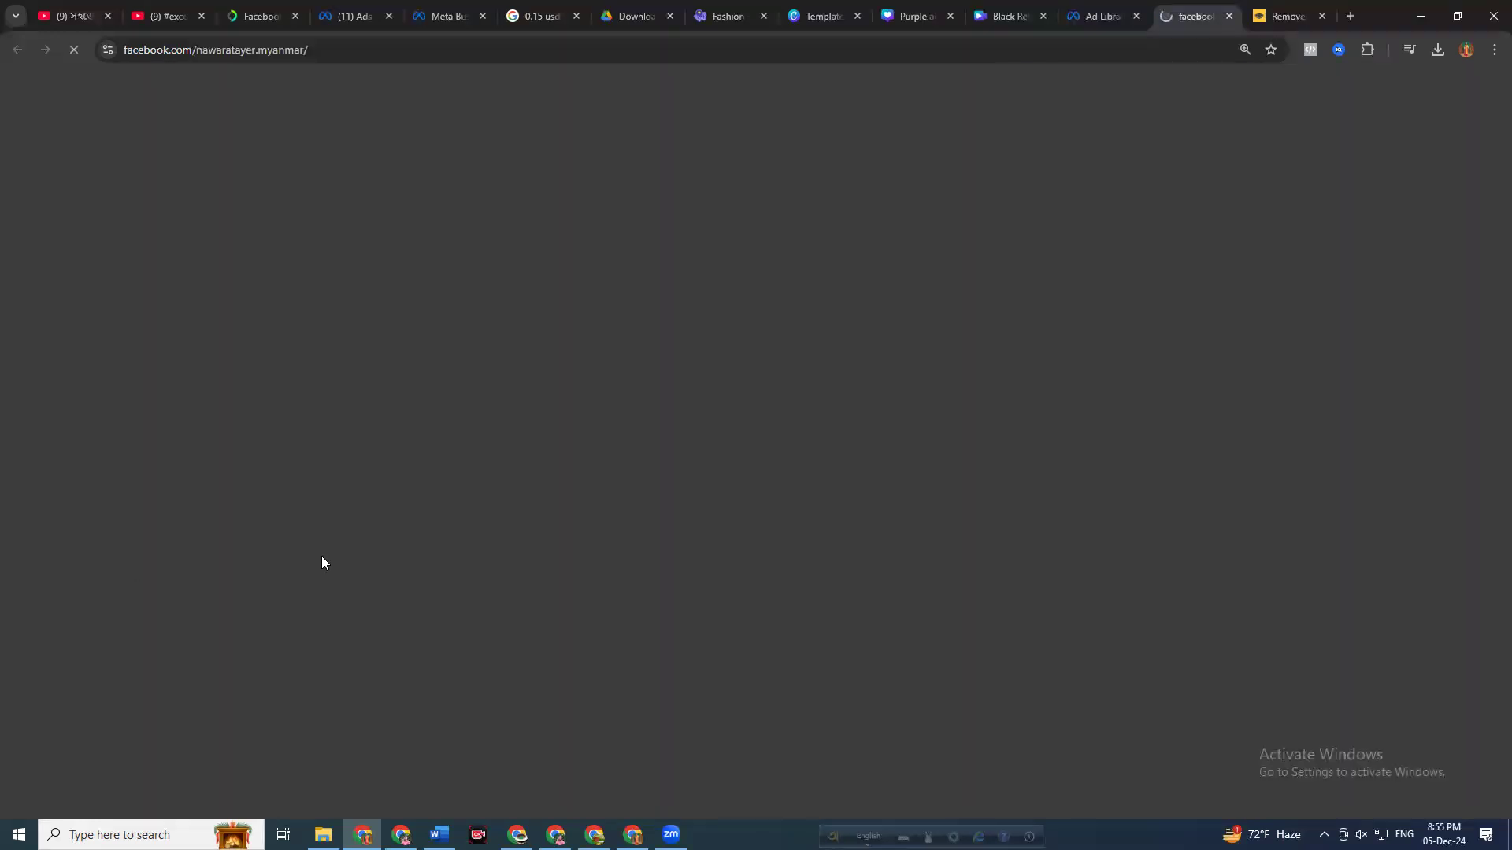
pyautogui.click(1096, 22)
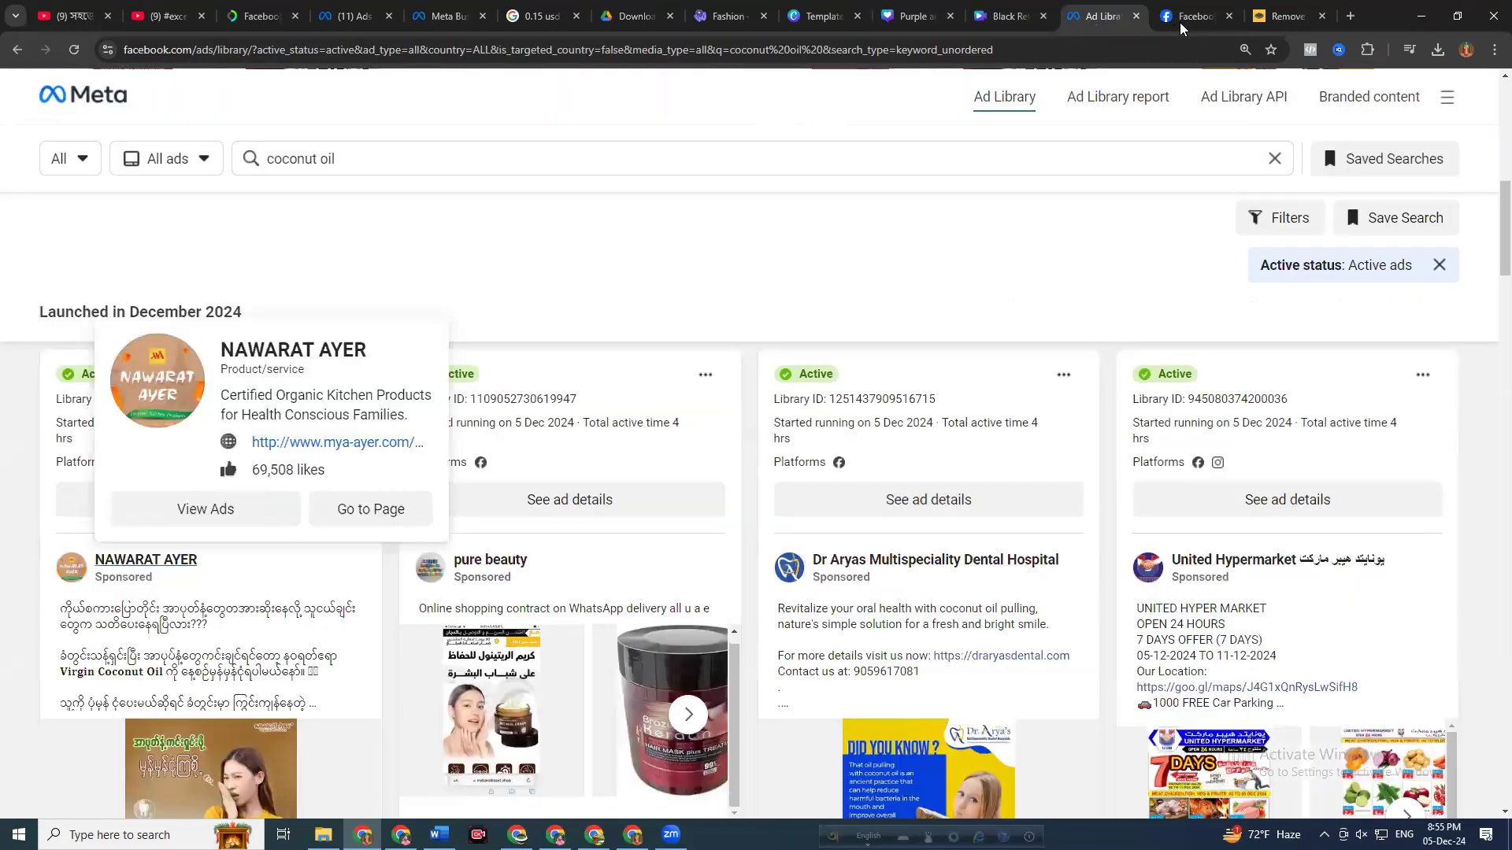
pyautogui.click(1180, 22)
pyautogui.scroll(-3, 473, 473)
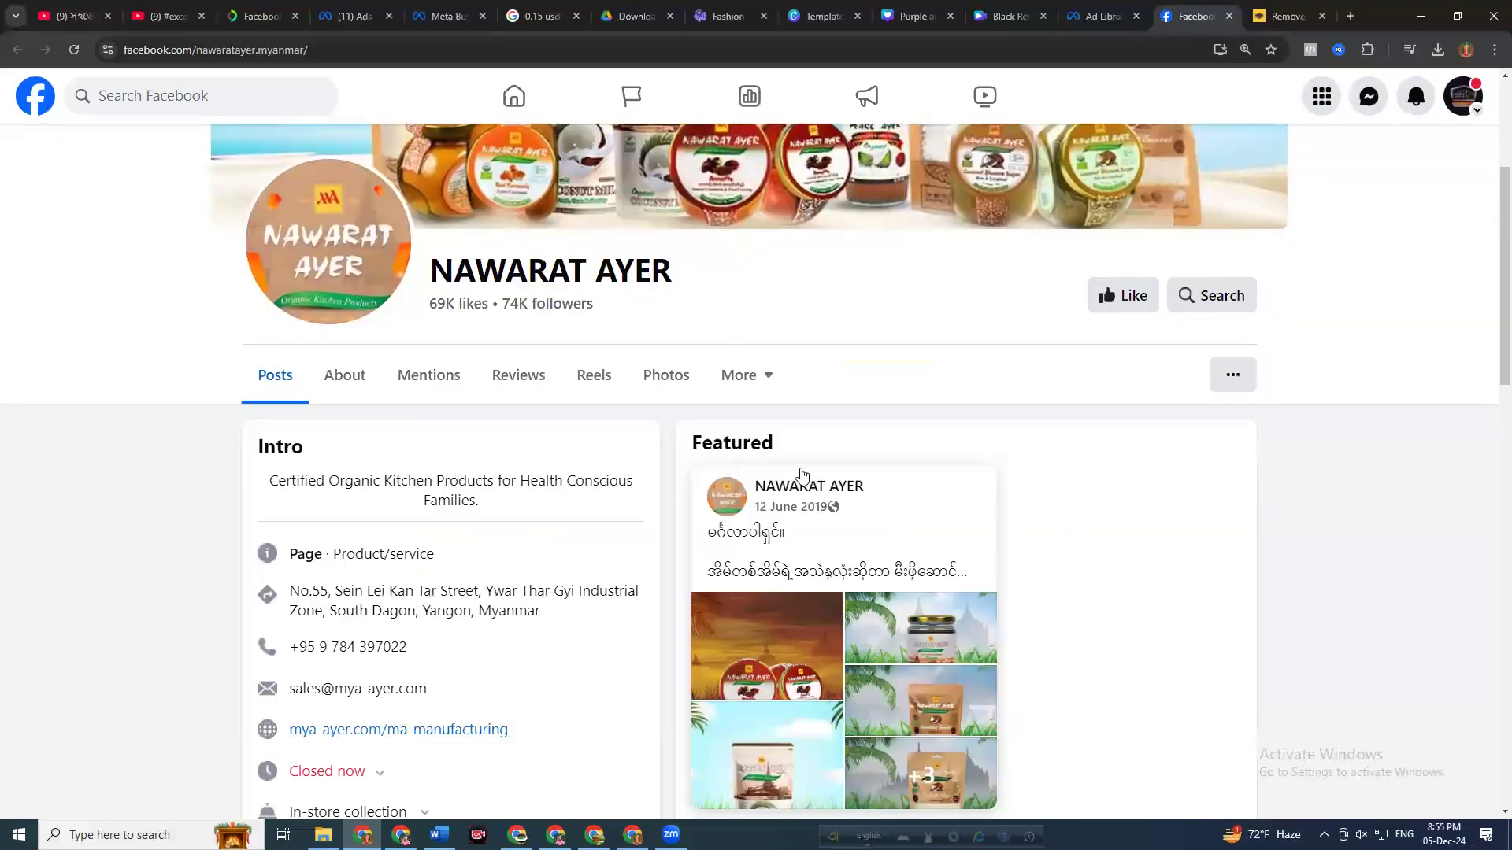
pyautogui.scroll(3, 805, 466)
pyautogui.scroll(-5, 862, 516)
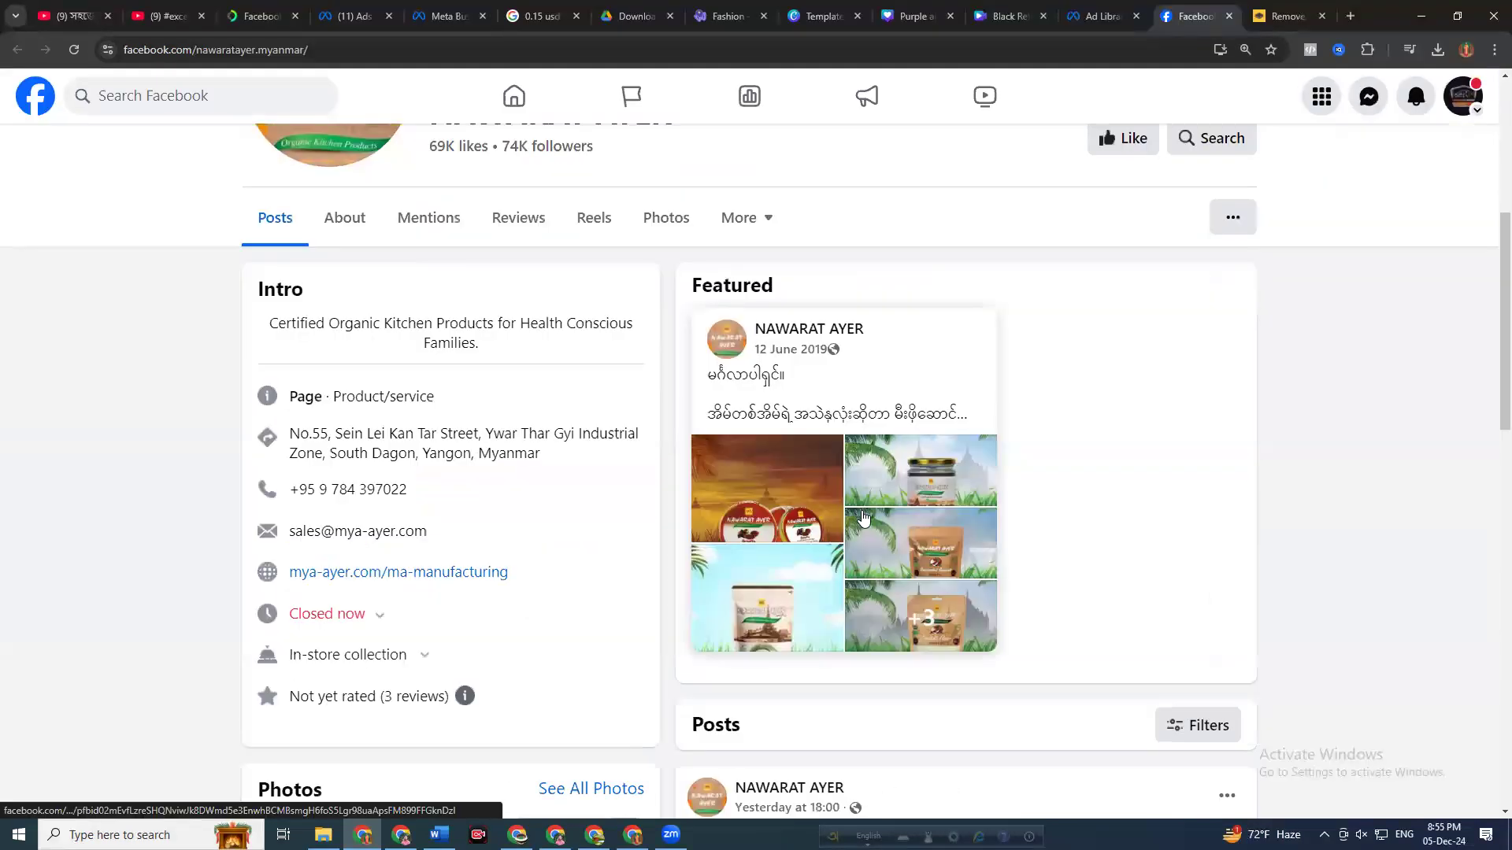
pyautogui.scroll(-8, 863, 517)
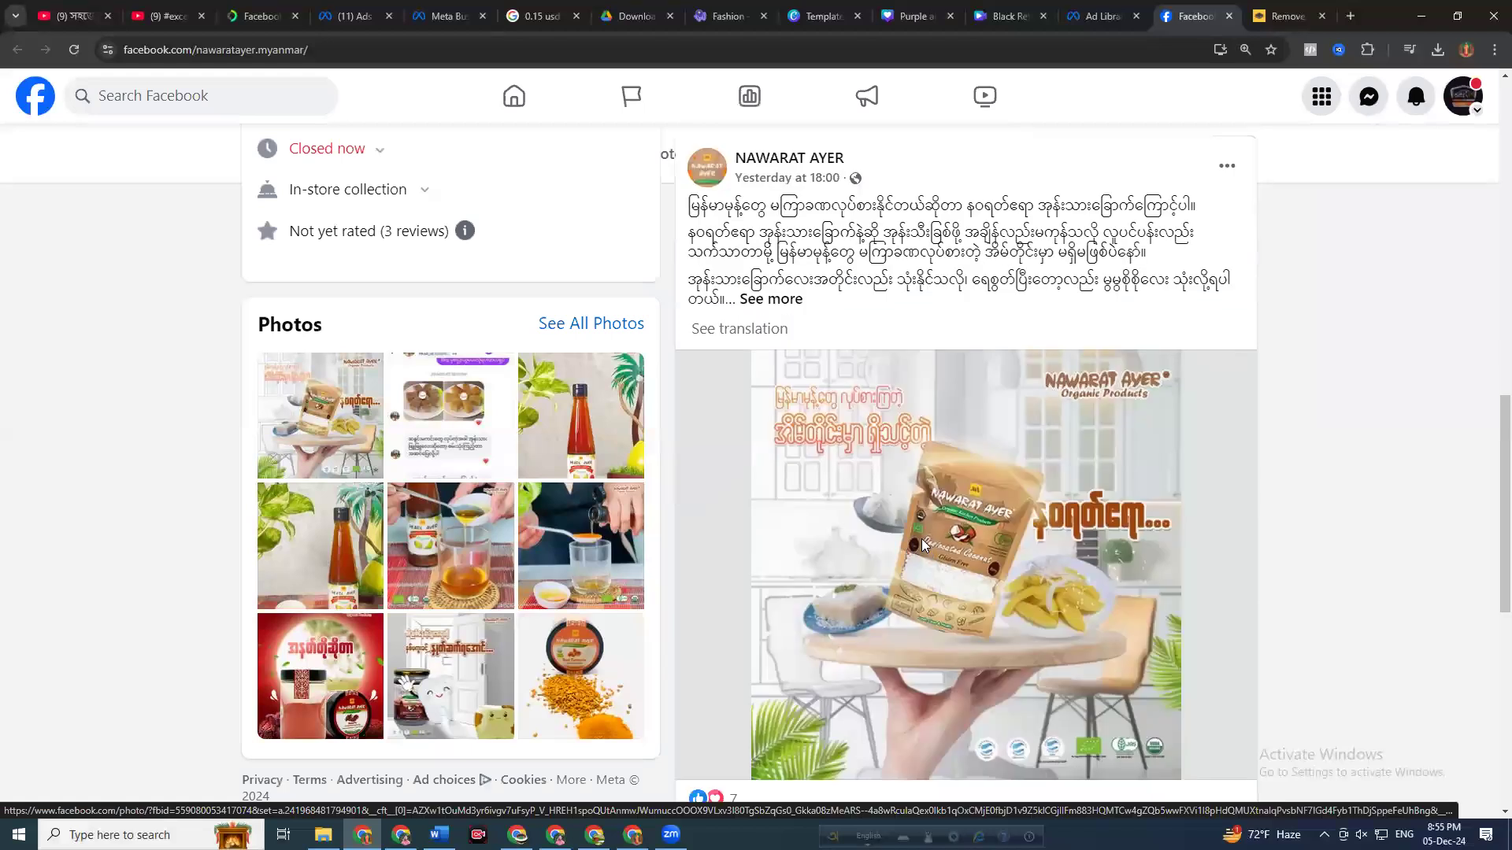
pyautogui.scroll(-5, 923, 545)
pyautogui.hotkey('ctrl', 'shift', 'Tab')
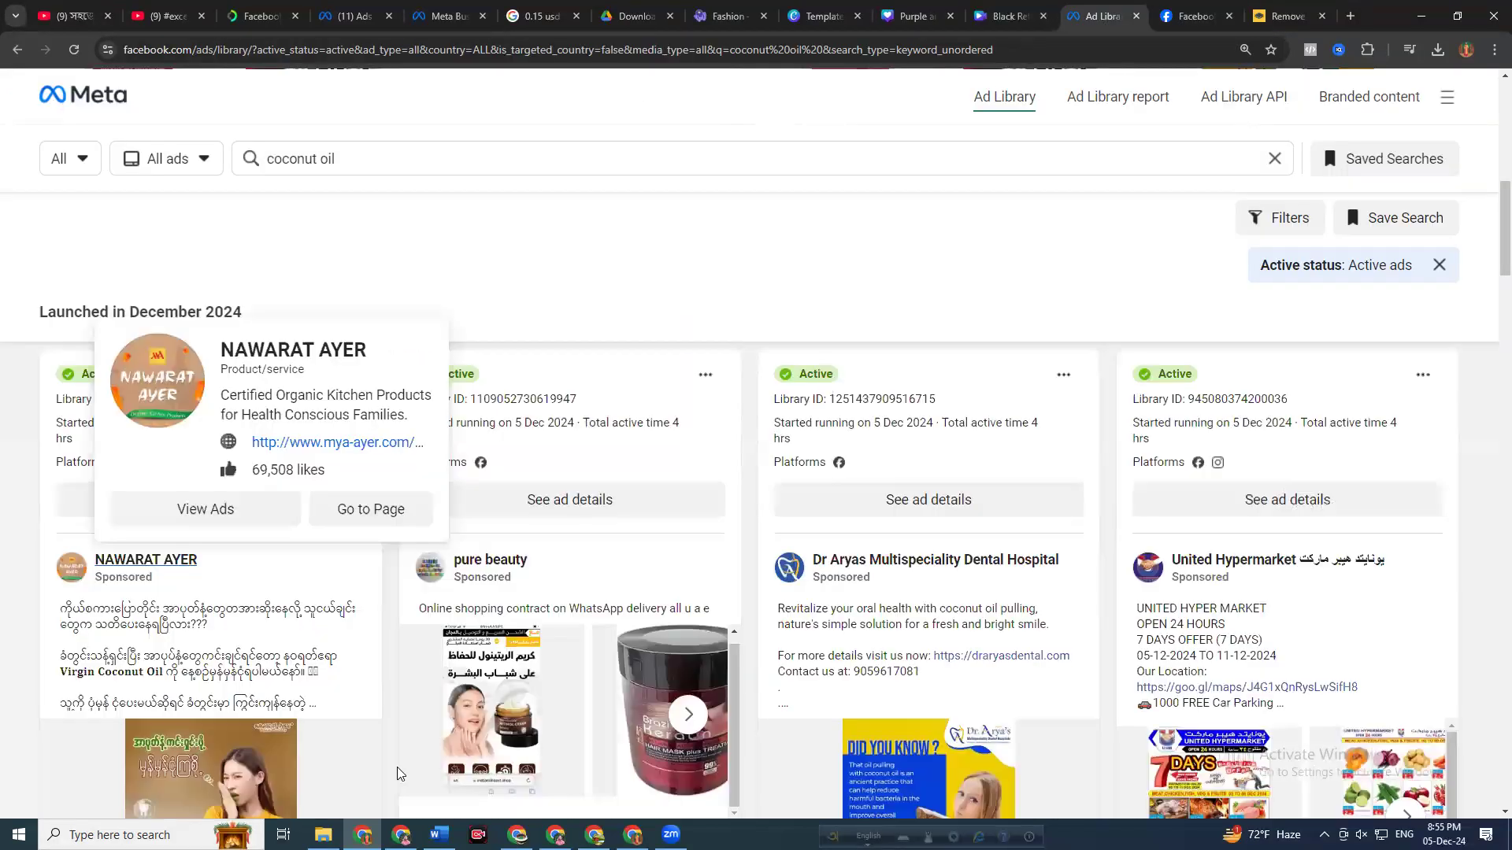
# Limit the "coconut oil" ad search to Bangladesh with the All ads category
pyautogui.scroll(-5, 787, 705)
pyautogui.scroll(-4, 315, 252)
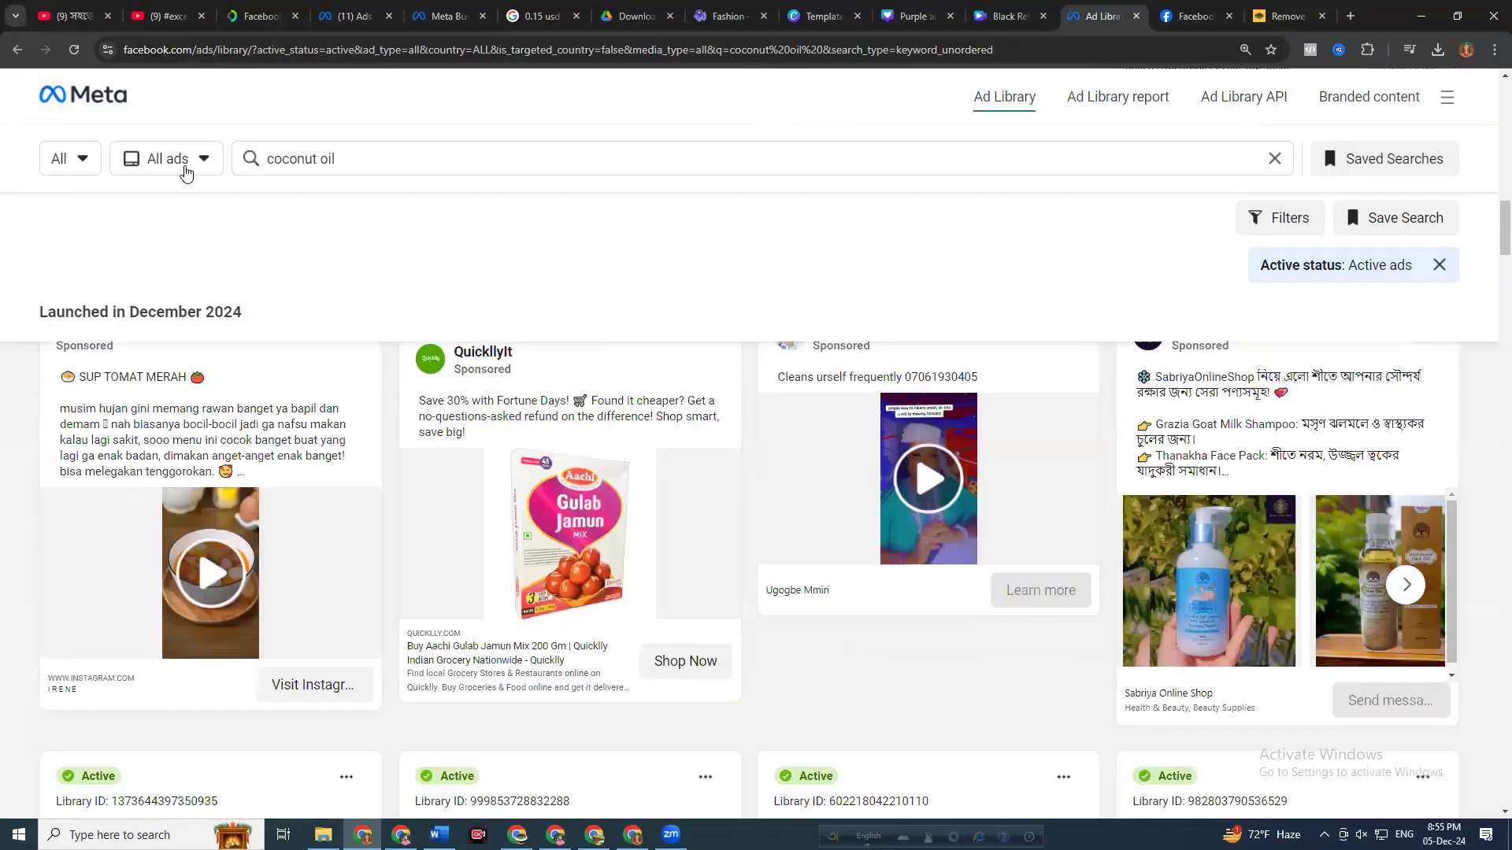
pyautogui.scroll(-2, 185, 170)
pyautogui.click(185, 170)
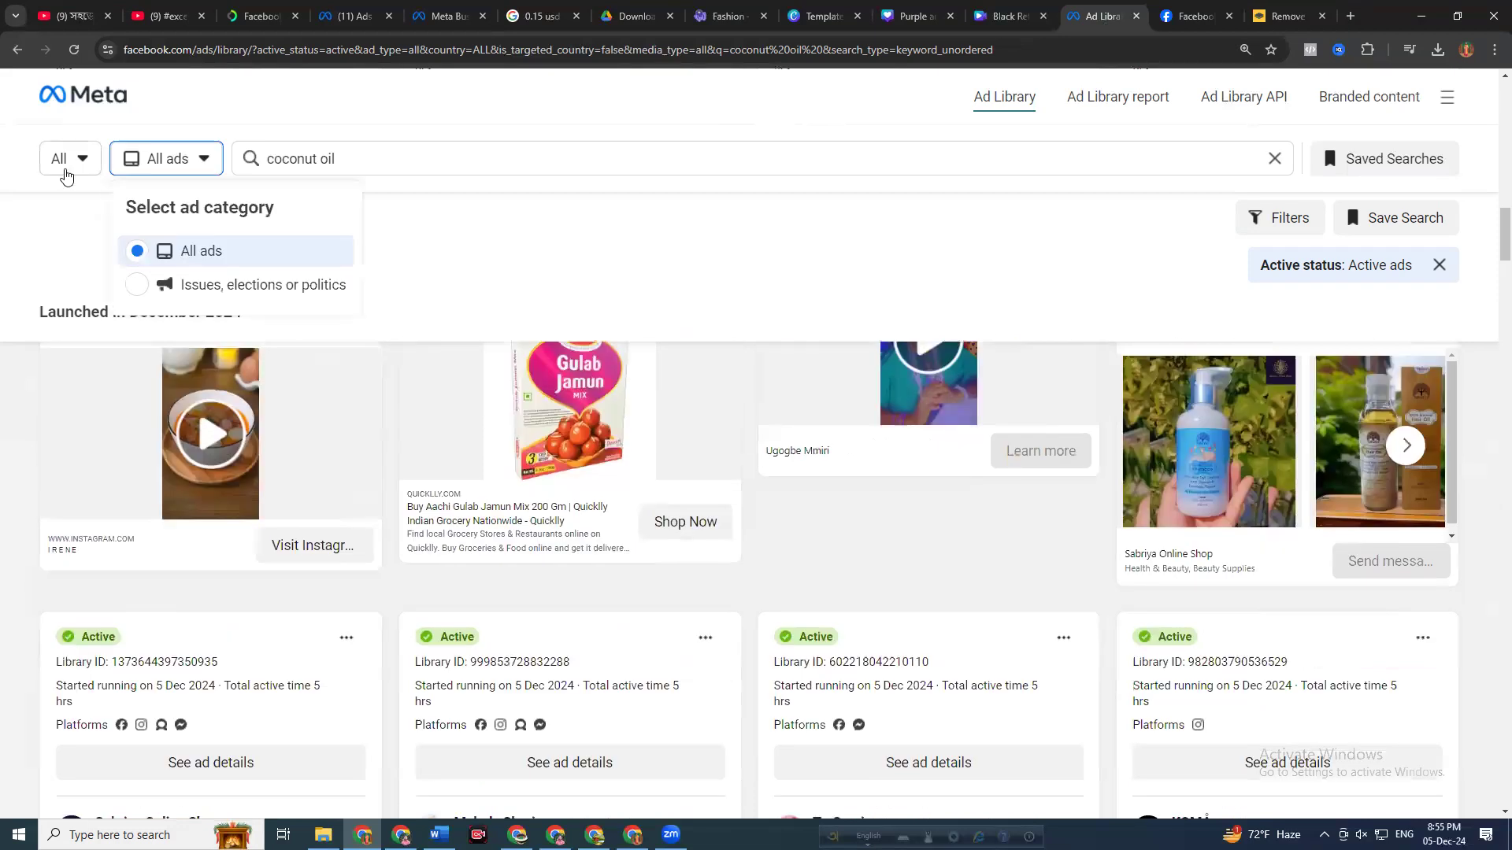
pyautogui.click(65, 176)
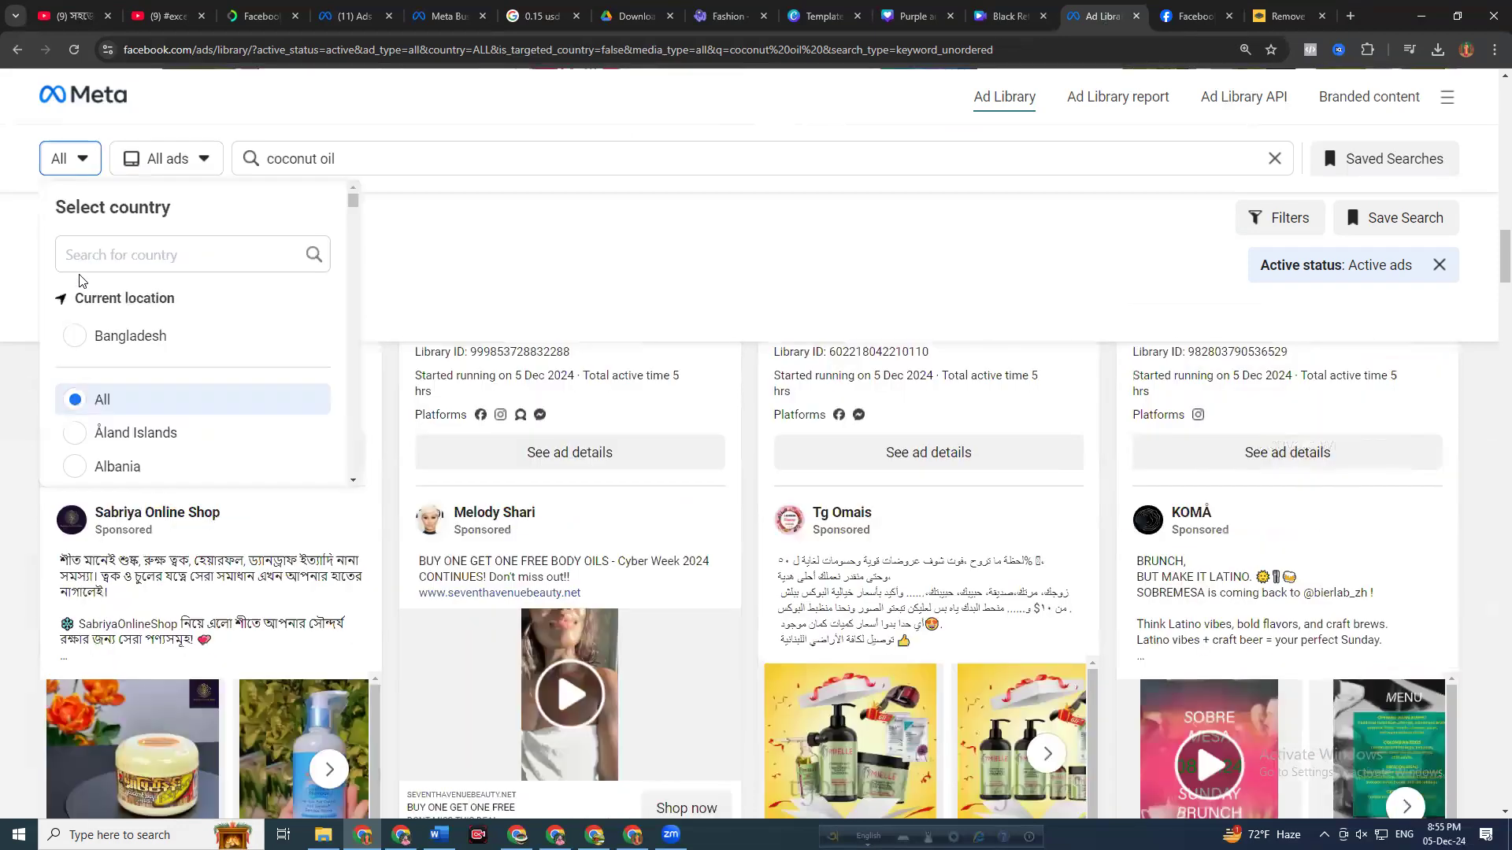
pyautogui.click(79, 338)
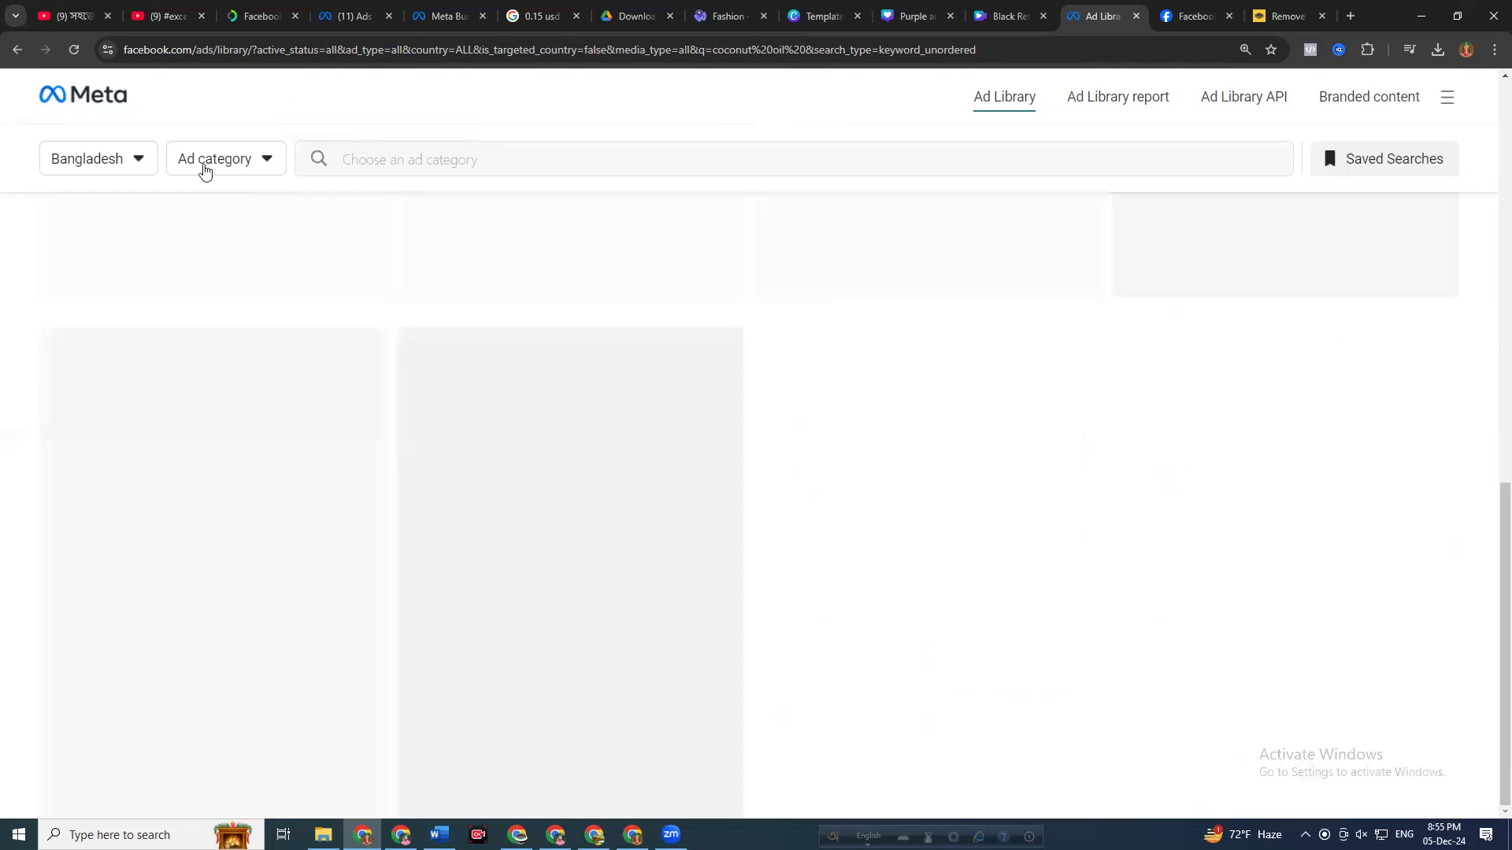
pyautogui.click(202, 175)
pyautogui.click(225, 252)
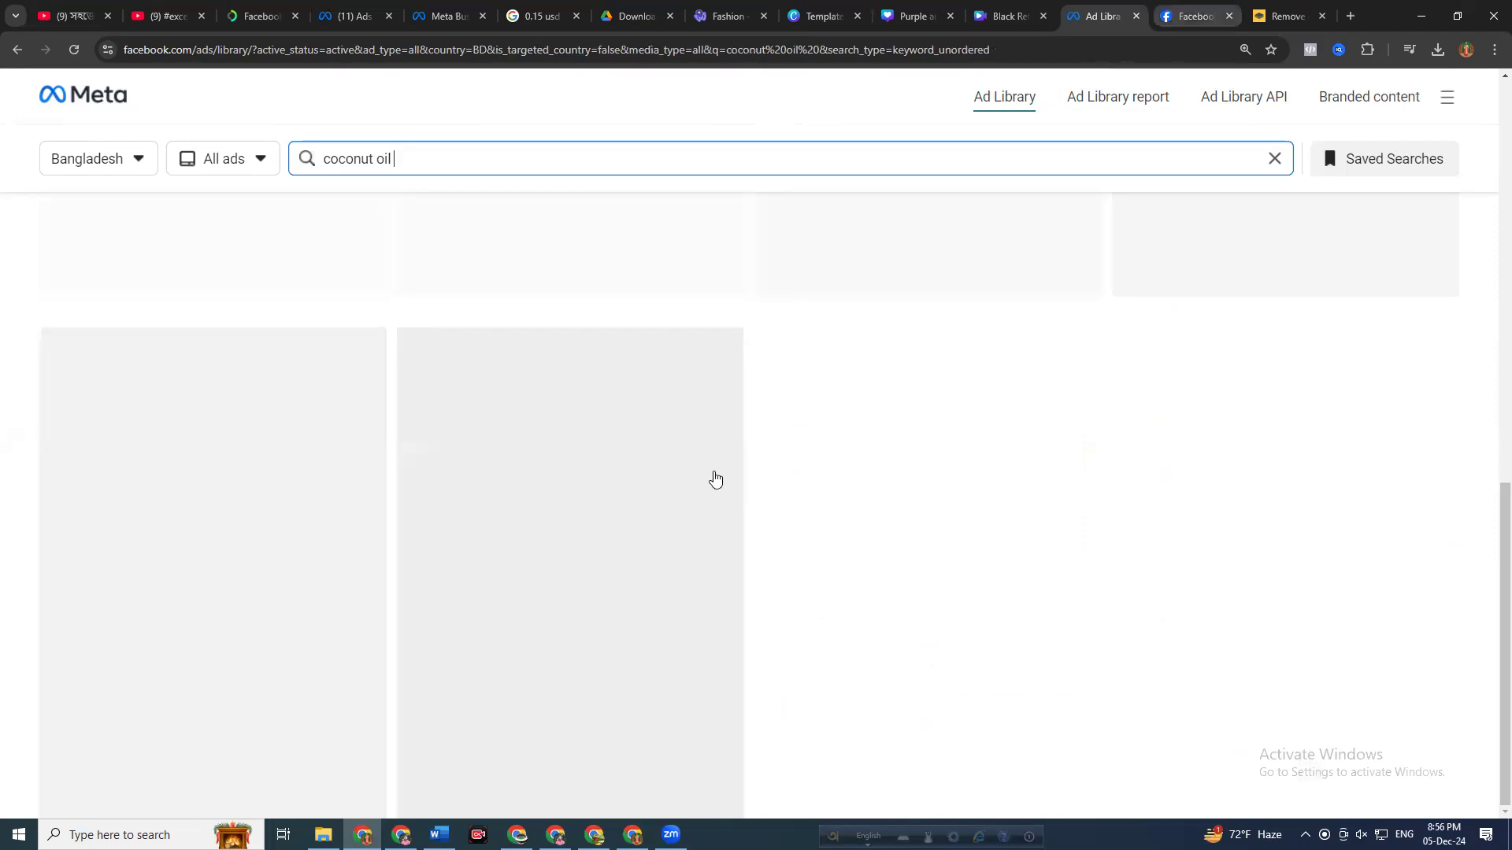
pyautogui.hotkey('ctrl', 'Tab')
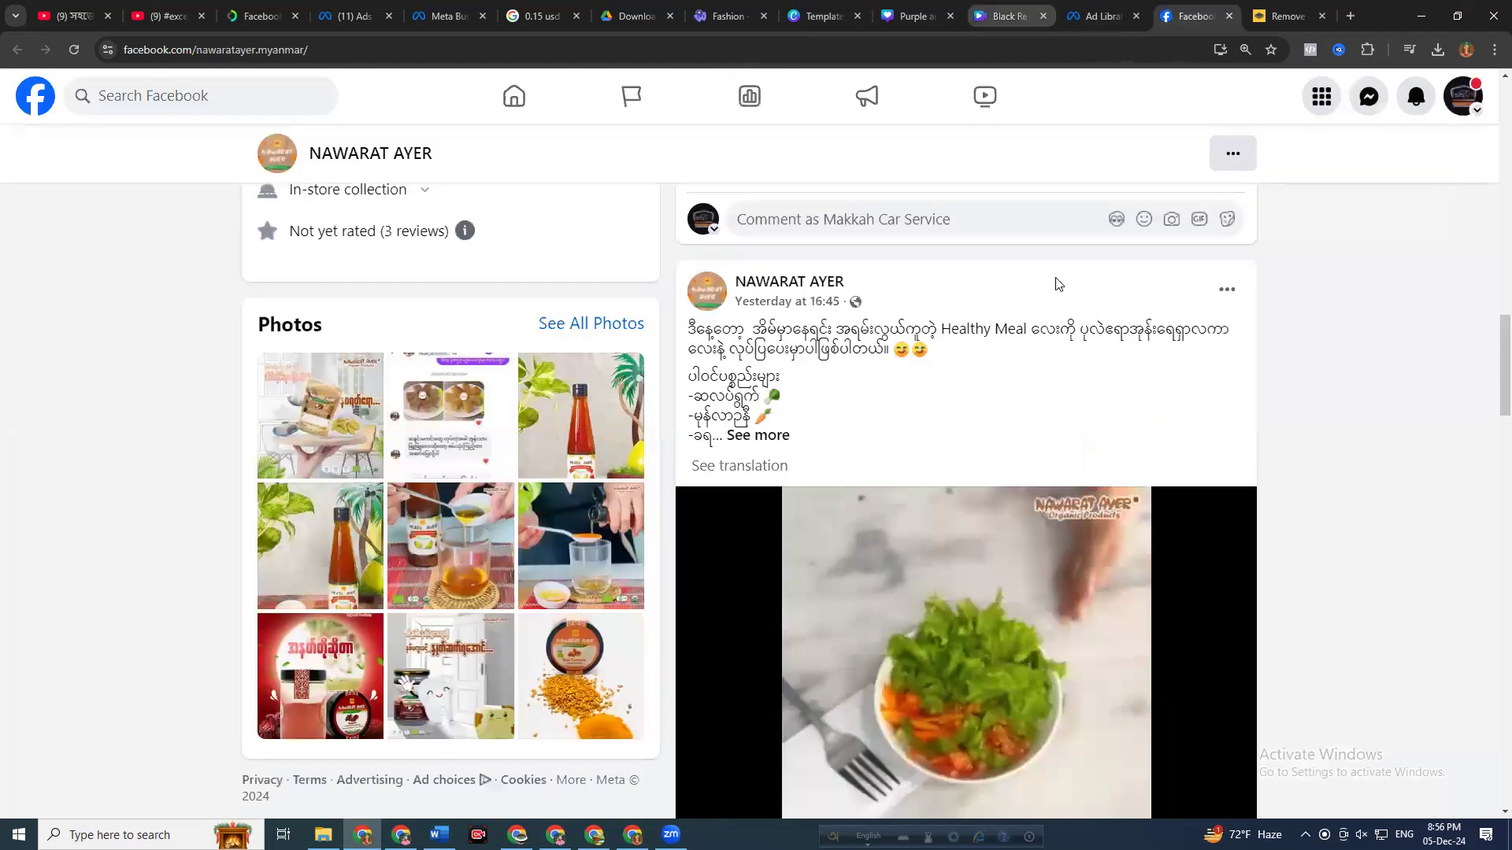
pyautogui.hotkey('ctrl', 'shift', 'Tab')
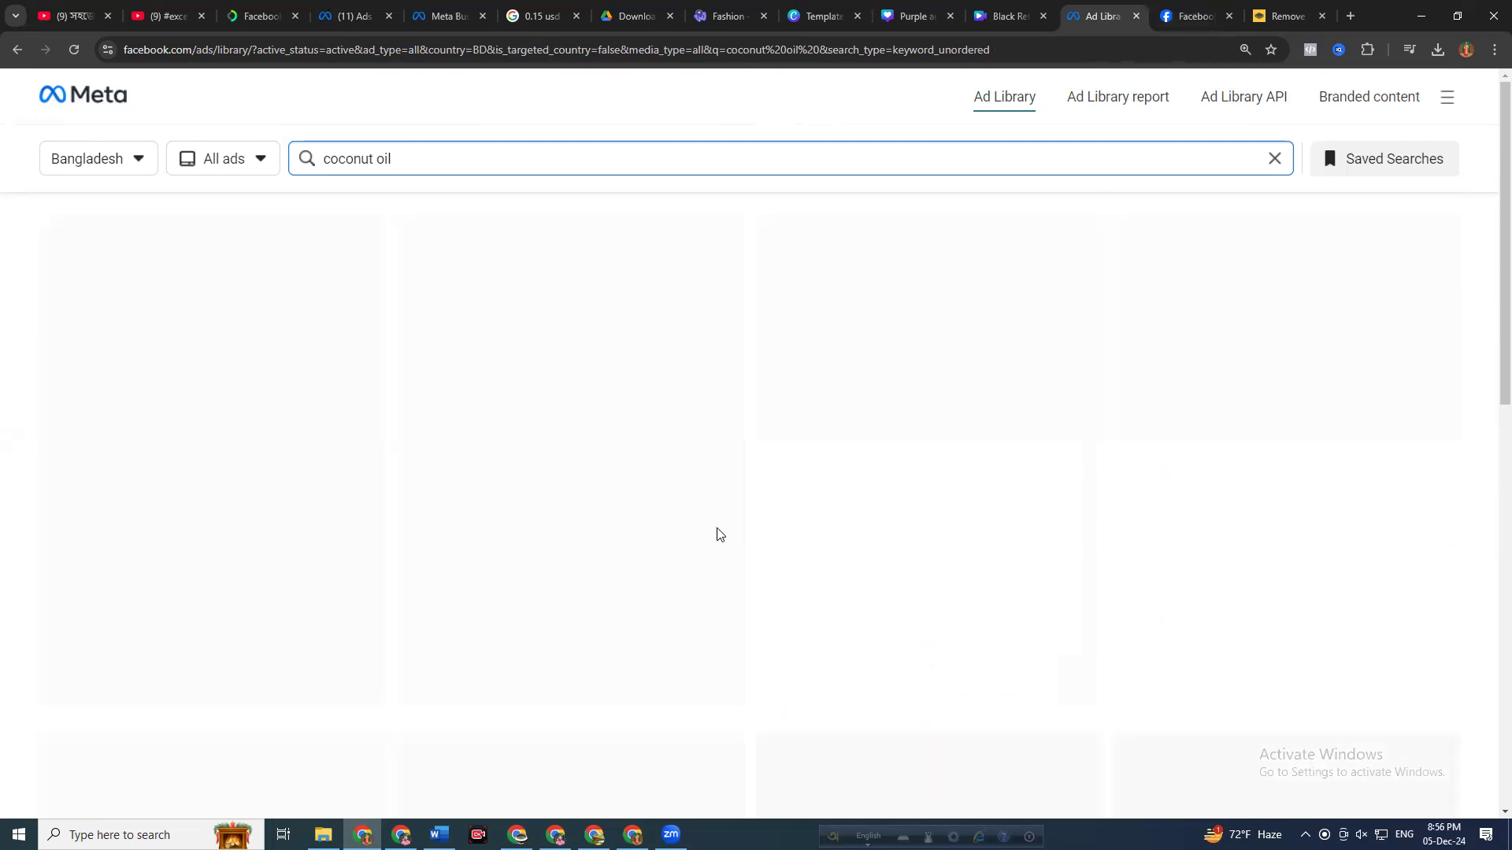
# Look through the Bangladesh coconut oil ads and expand the full text of the Raimo Cosmetics hair growth oil ad
pyautogui.scroll(-5, 850, 664)
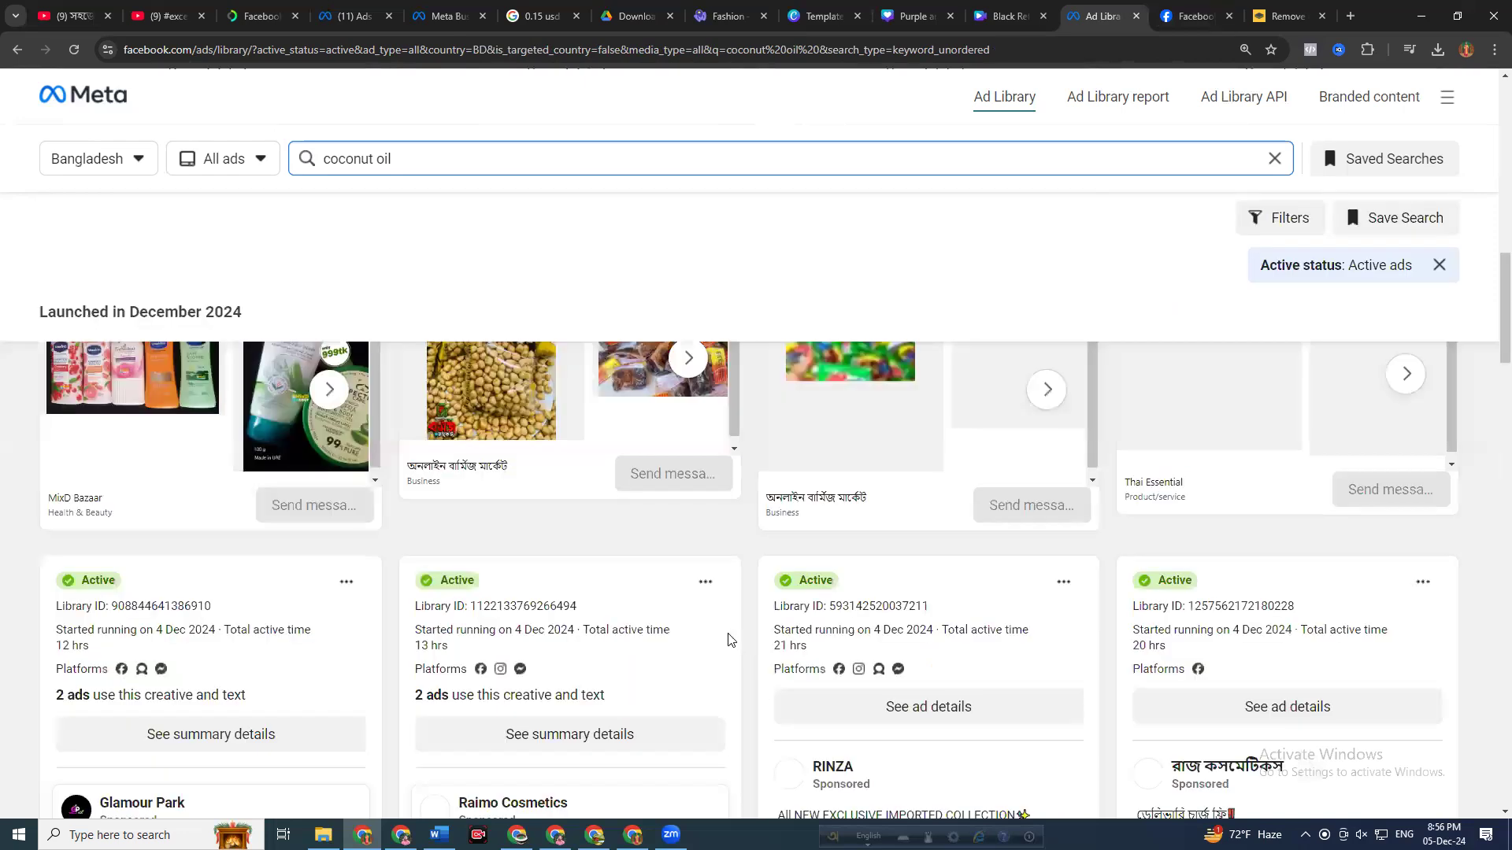
pyautogui.scroll(3, 181, 542)
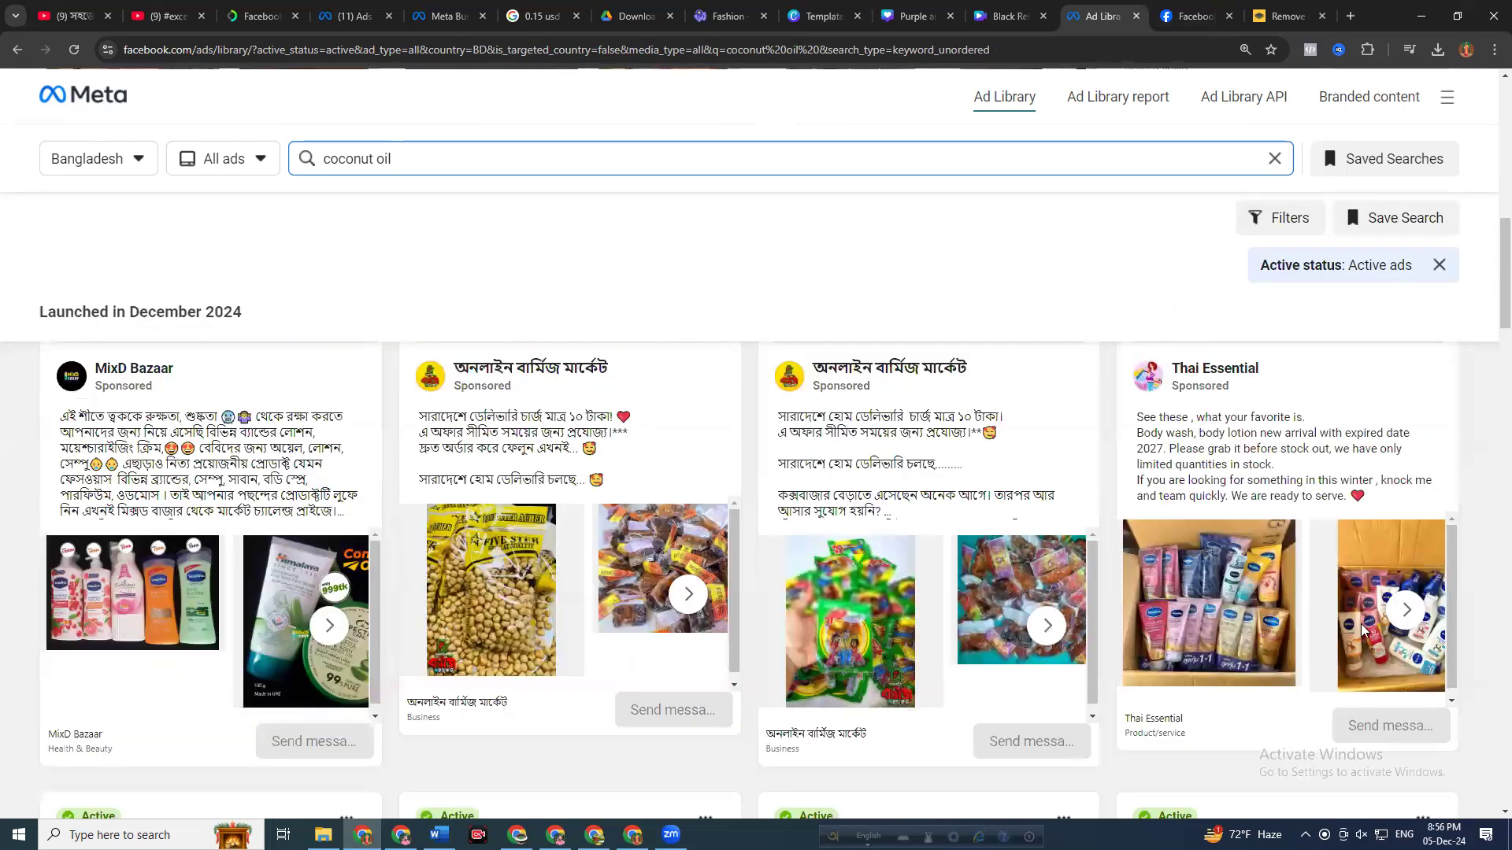
pyautogui.scroll(-7, 1180, 654)
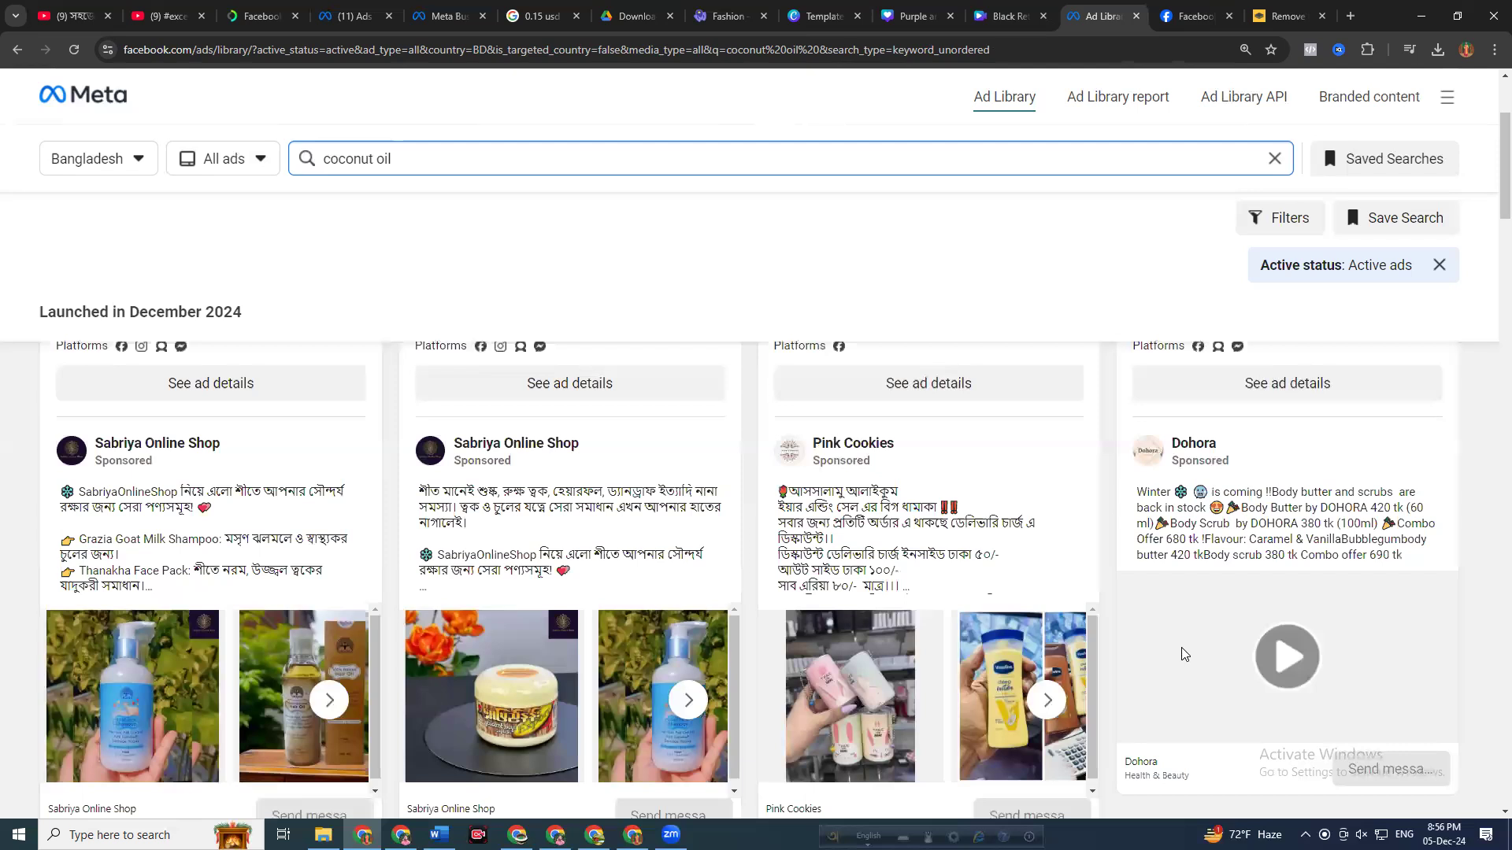
pyautogui.scroll(2, 1177, 657)
pyautogui.scroll(-7, 1150, 646)
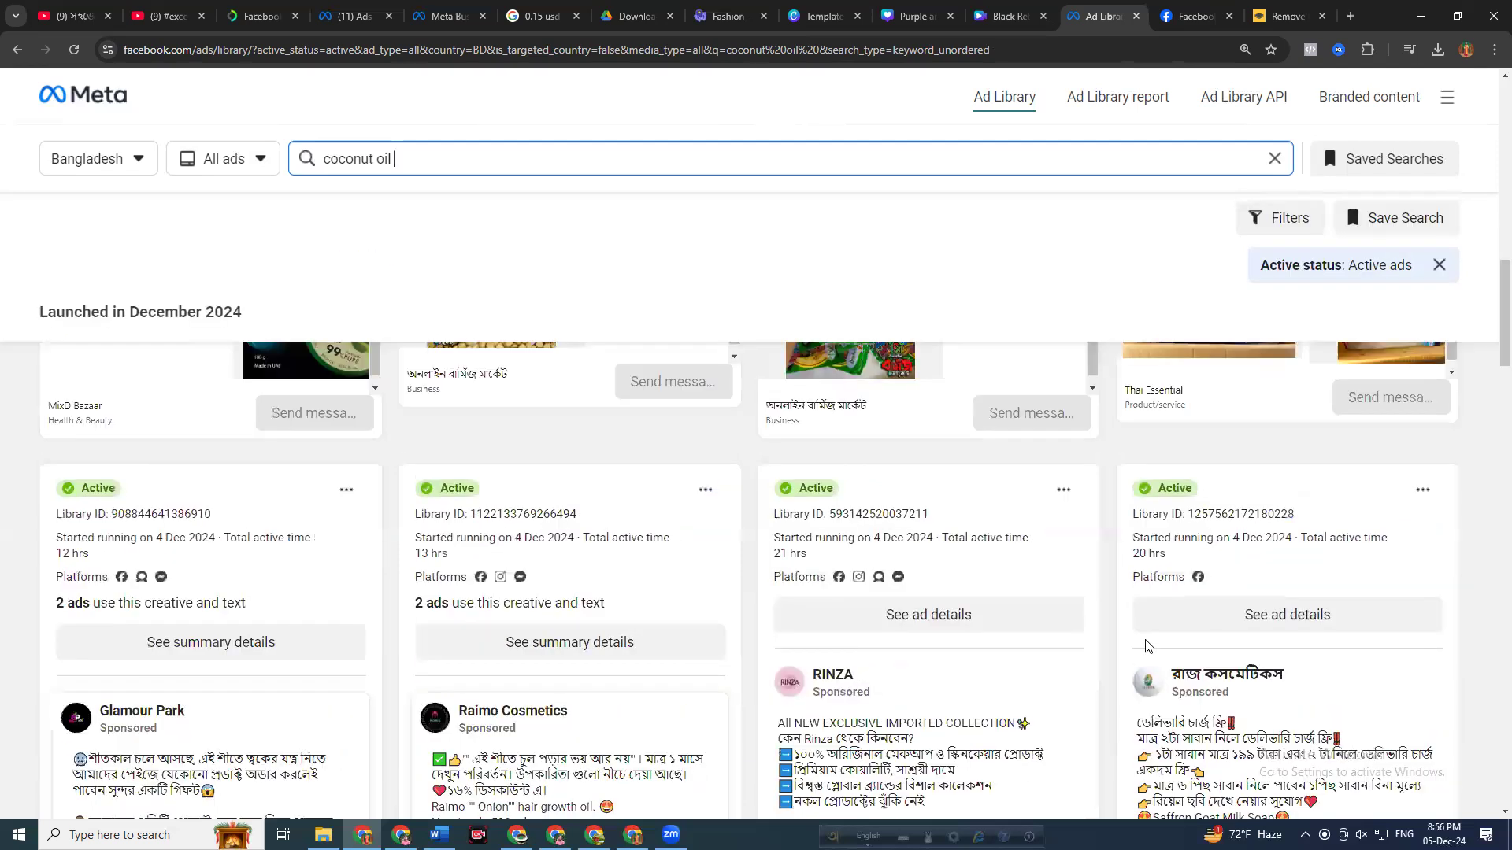
pyautogui.scroll(-4, 864, 574)
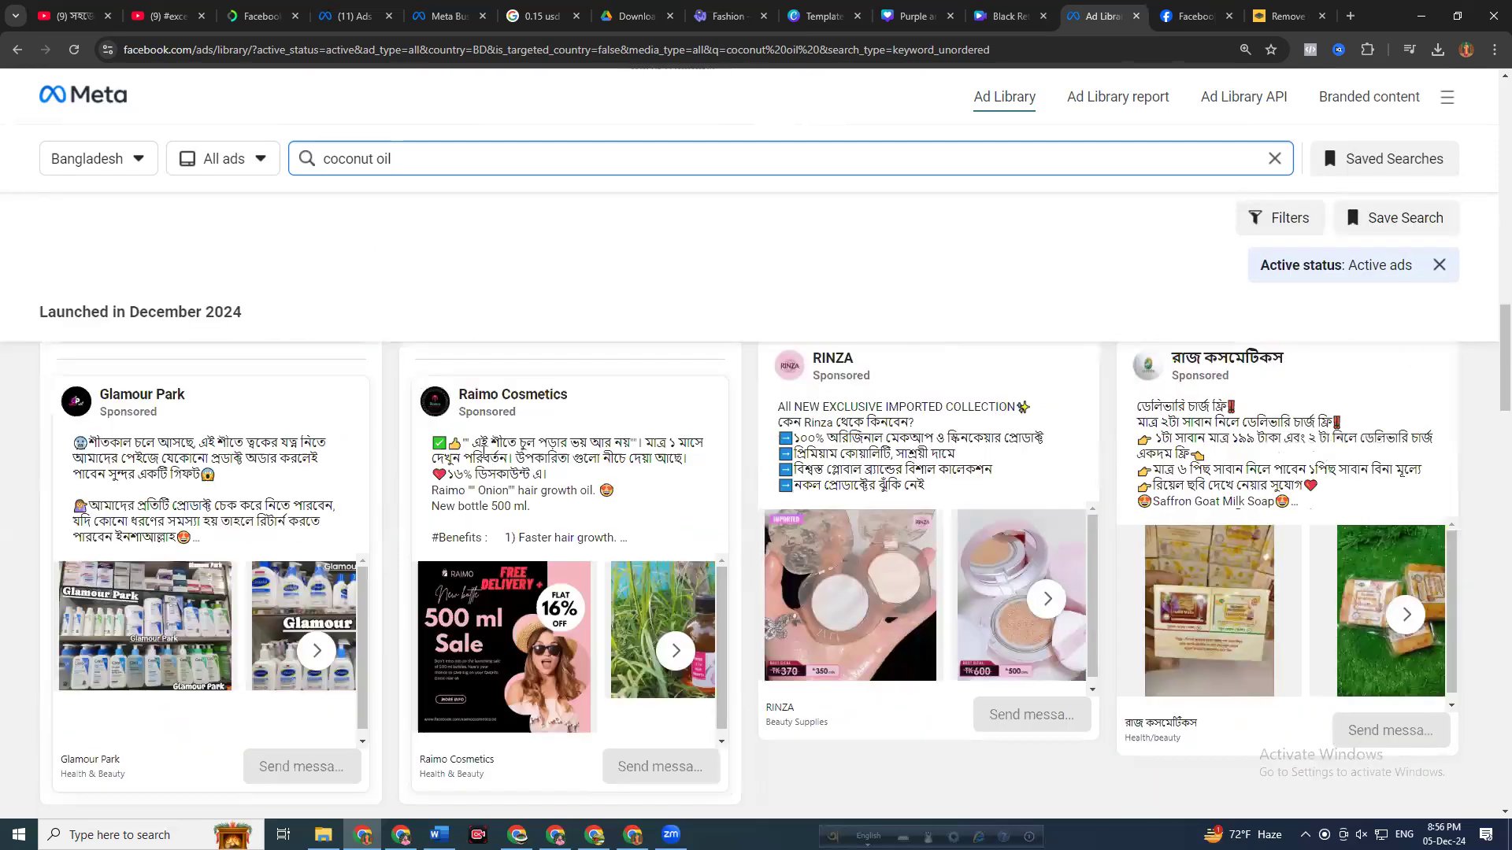
pyautogui.moveTo(471, 445); pyautogui.dragTo(594, 450)
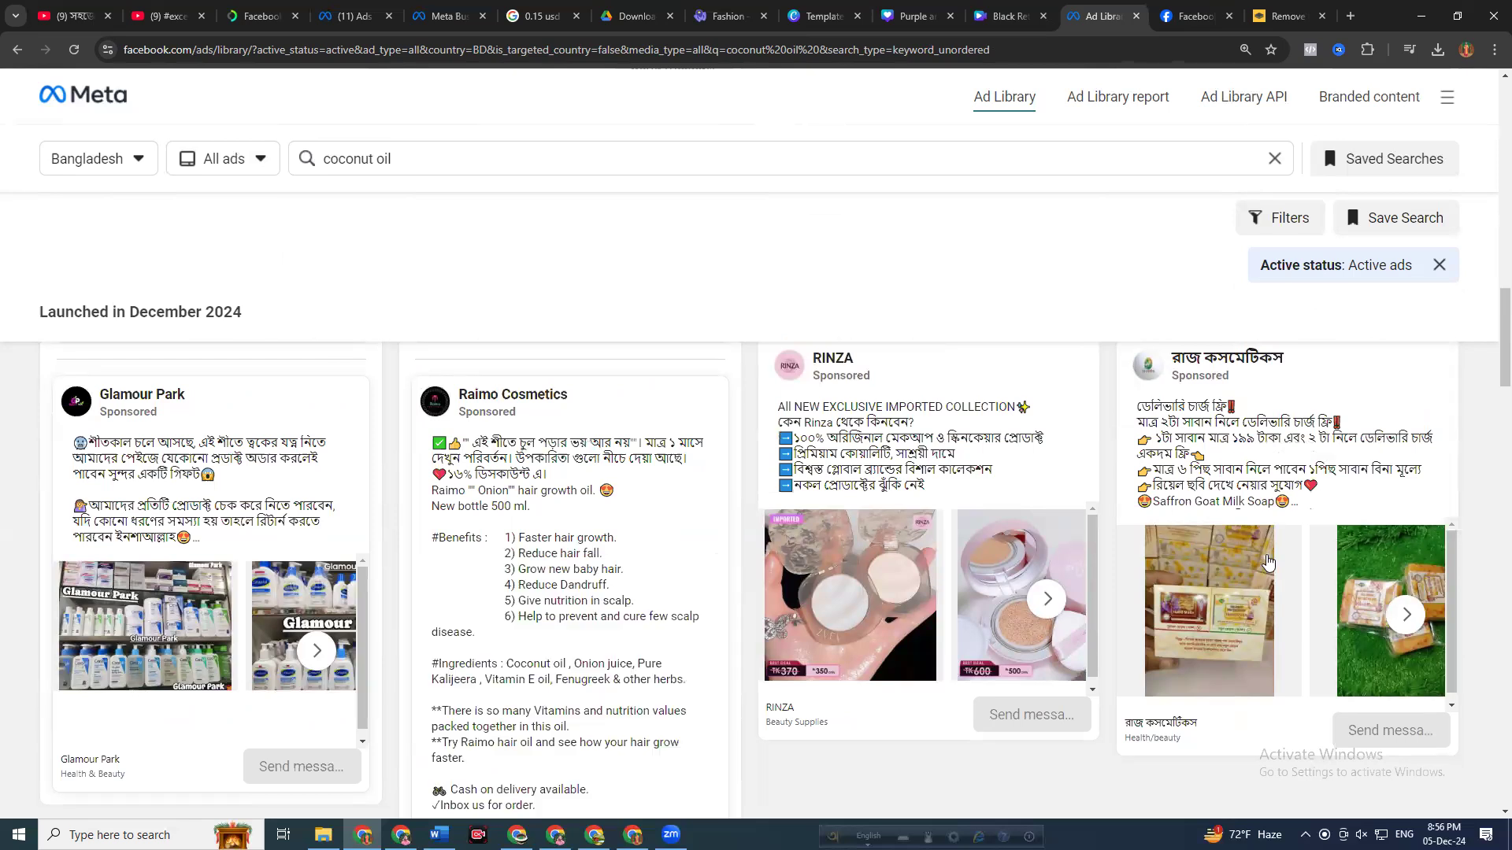
# Examine the remaining December 2024 ads and the first November 2024 ads for reference creatives
pyautogui.scroll(-1, 1267, 561)
pyautogui.scroll(-7, 994, 578)
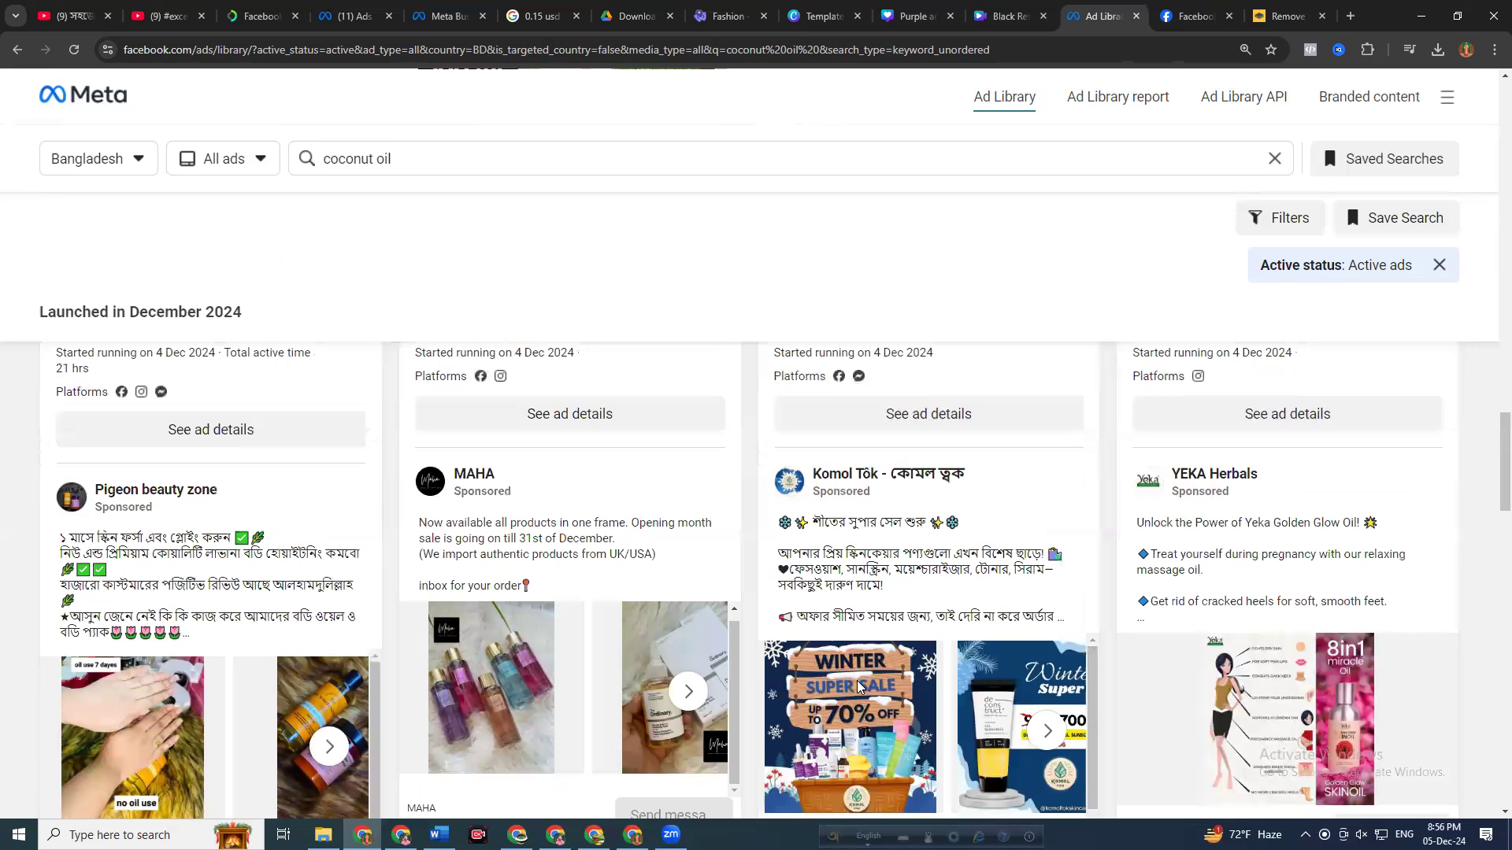
pyautogui.scroll(-5, 1067, 579)
pyautogui.scroll(-9, 1067, 577)
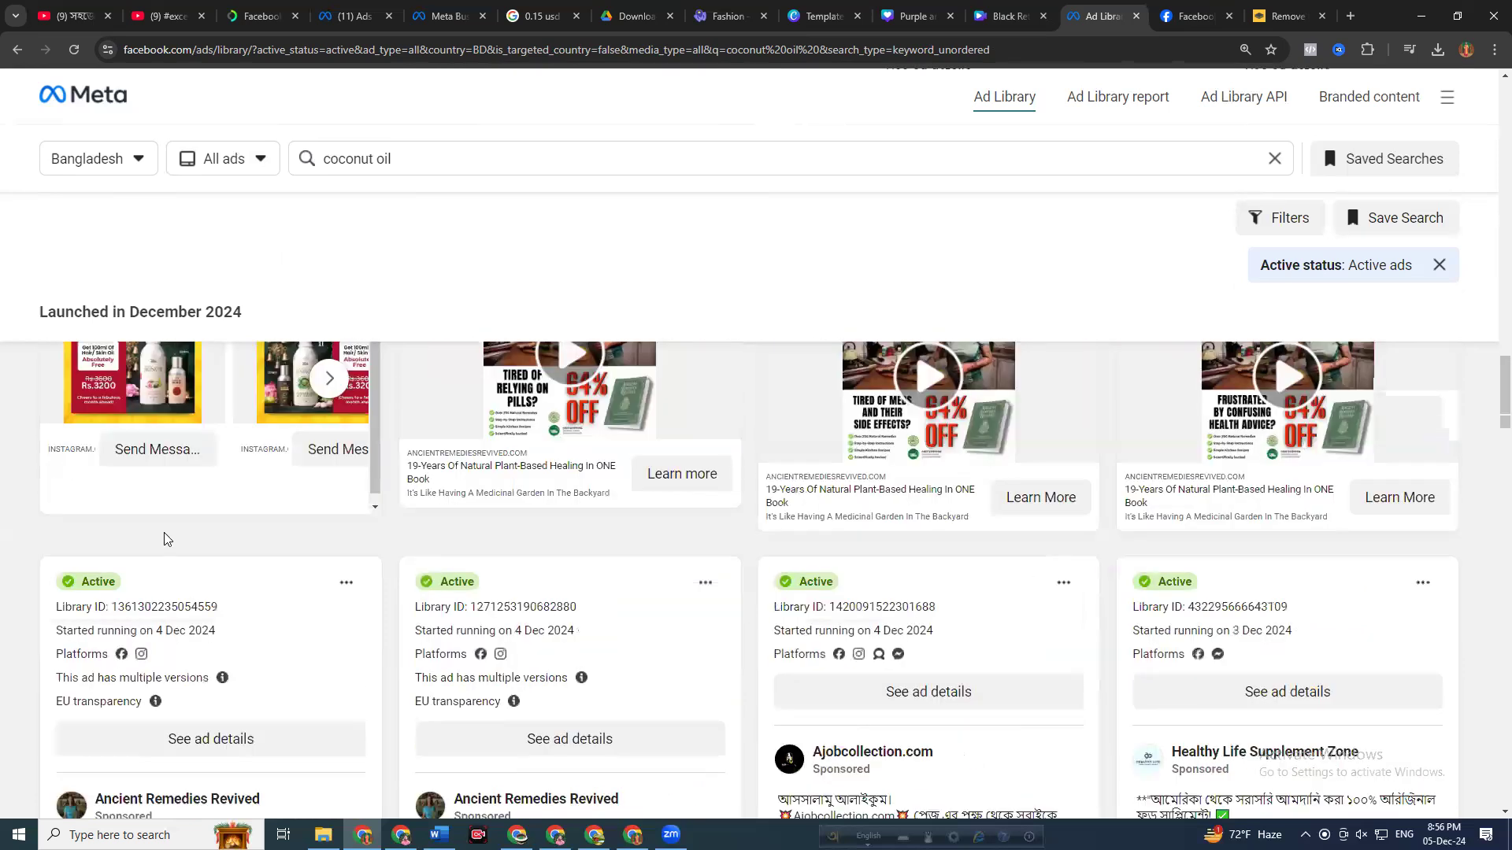
pyautogui.scroll(-3, 788, 575)
pyautogui.scroll(-3, 1225, 626)
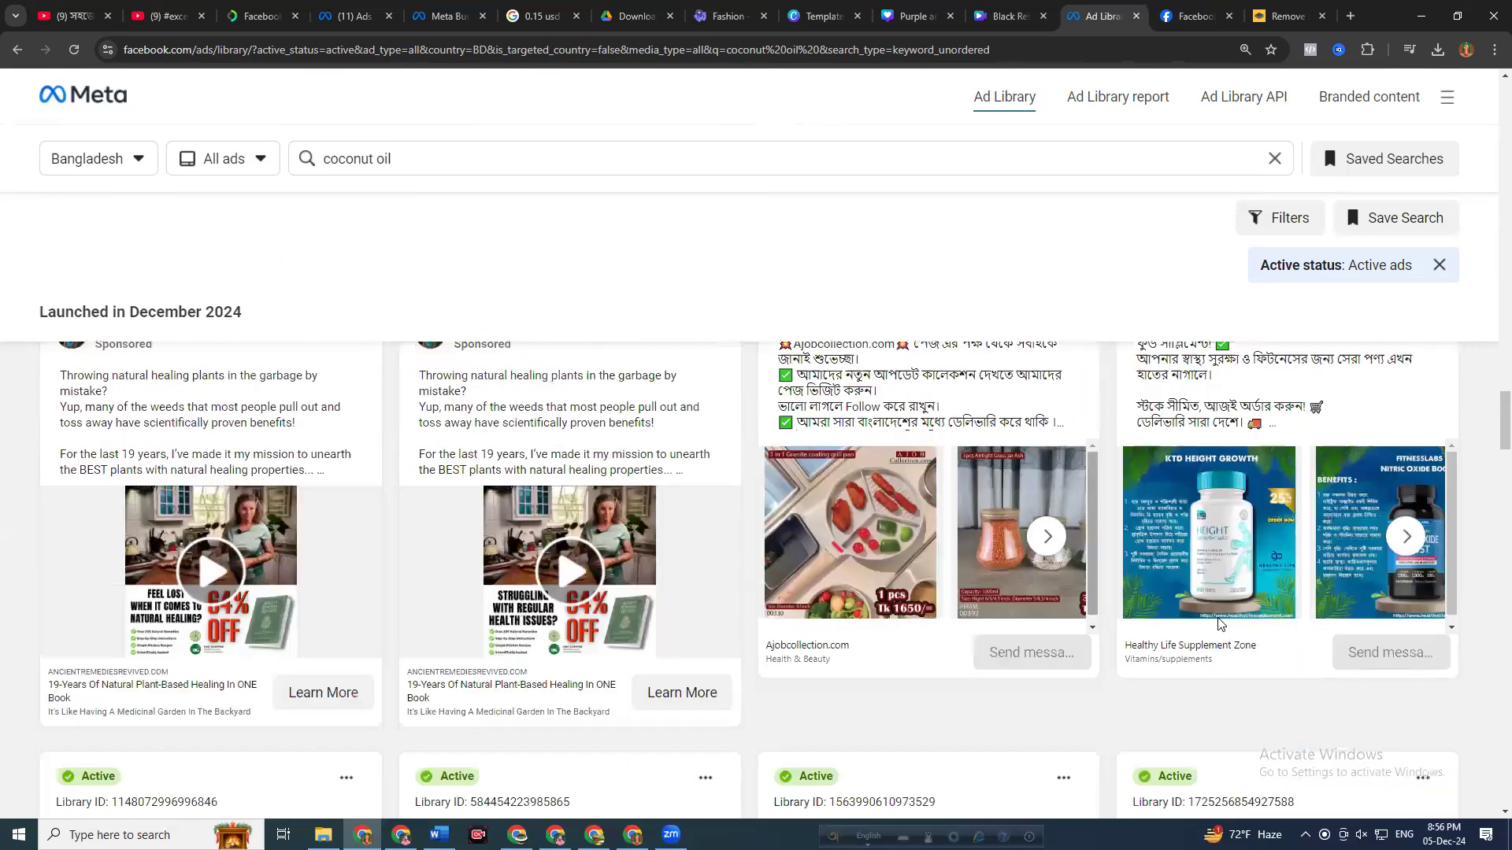
pyautogui.scroll(-6, 1146, 651)
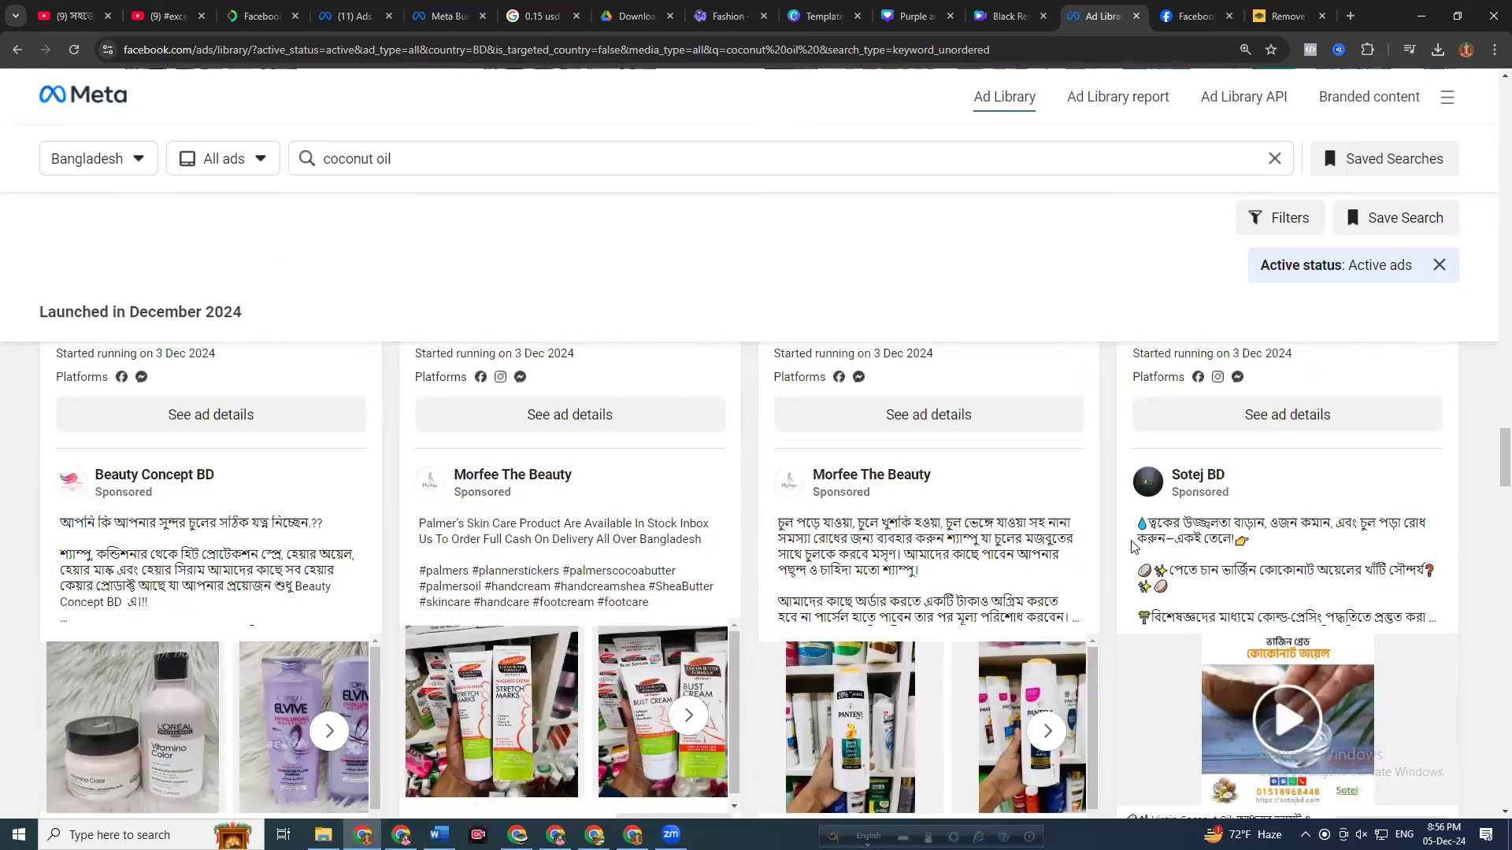
pyautogui.scroll(-5, 1122, 551)
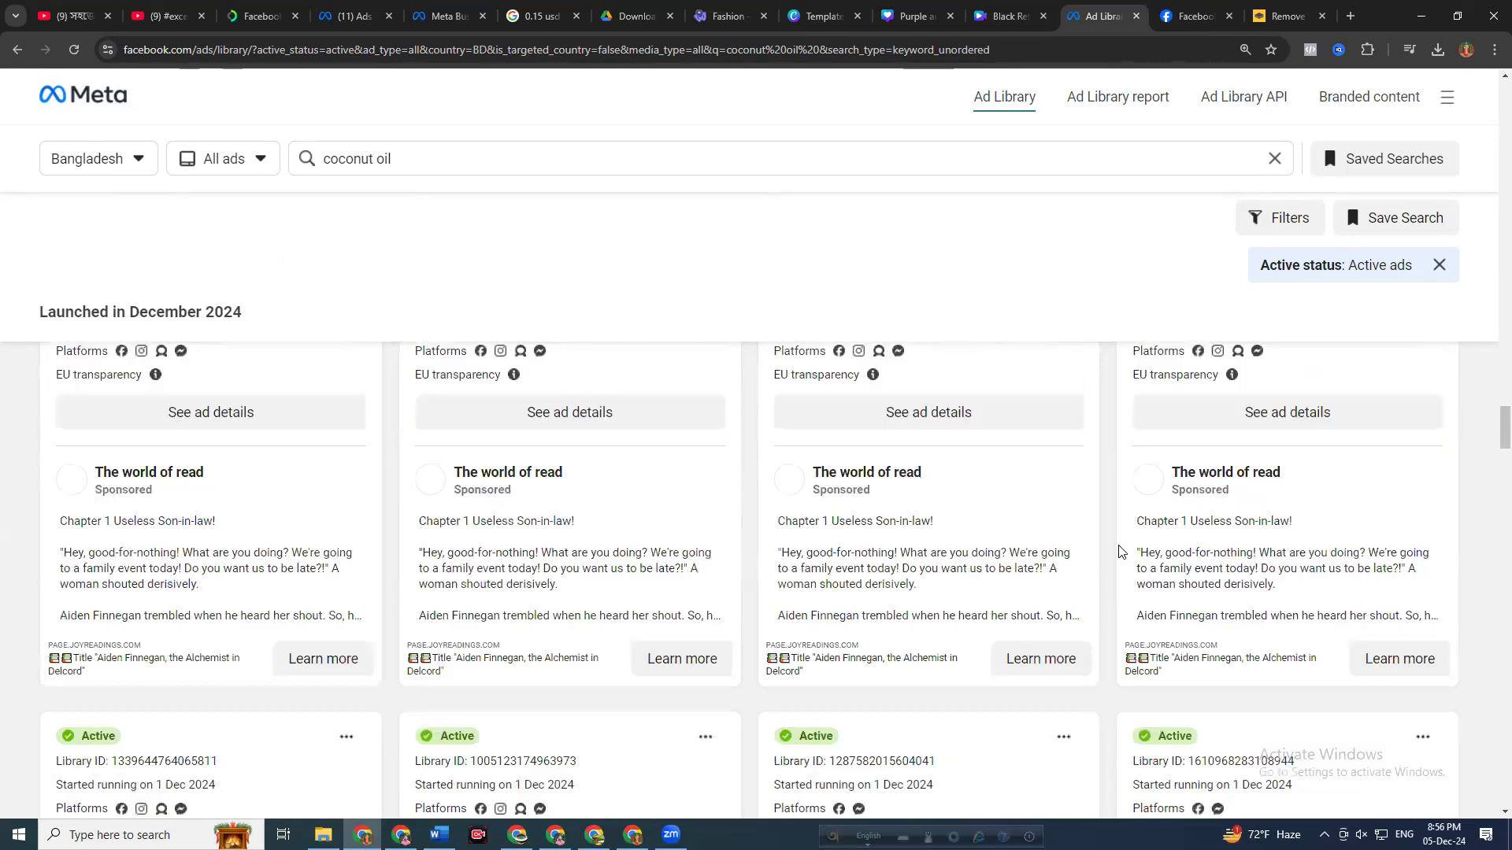
pyautogui.scroll(-4, 1122, 551)
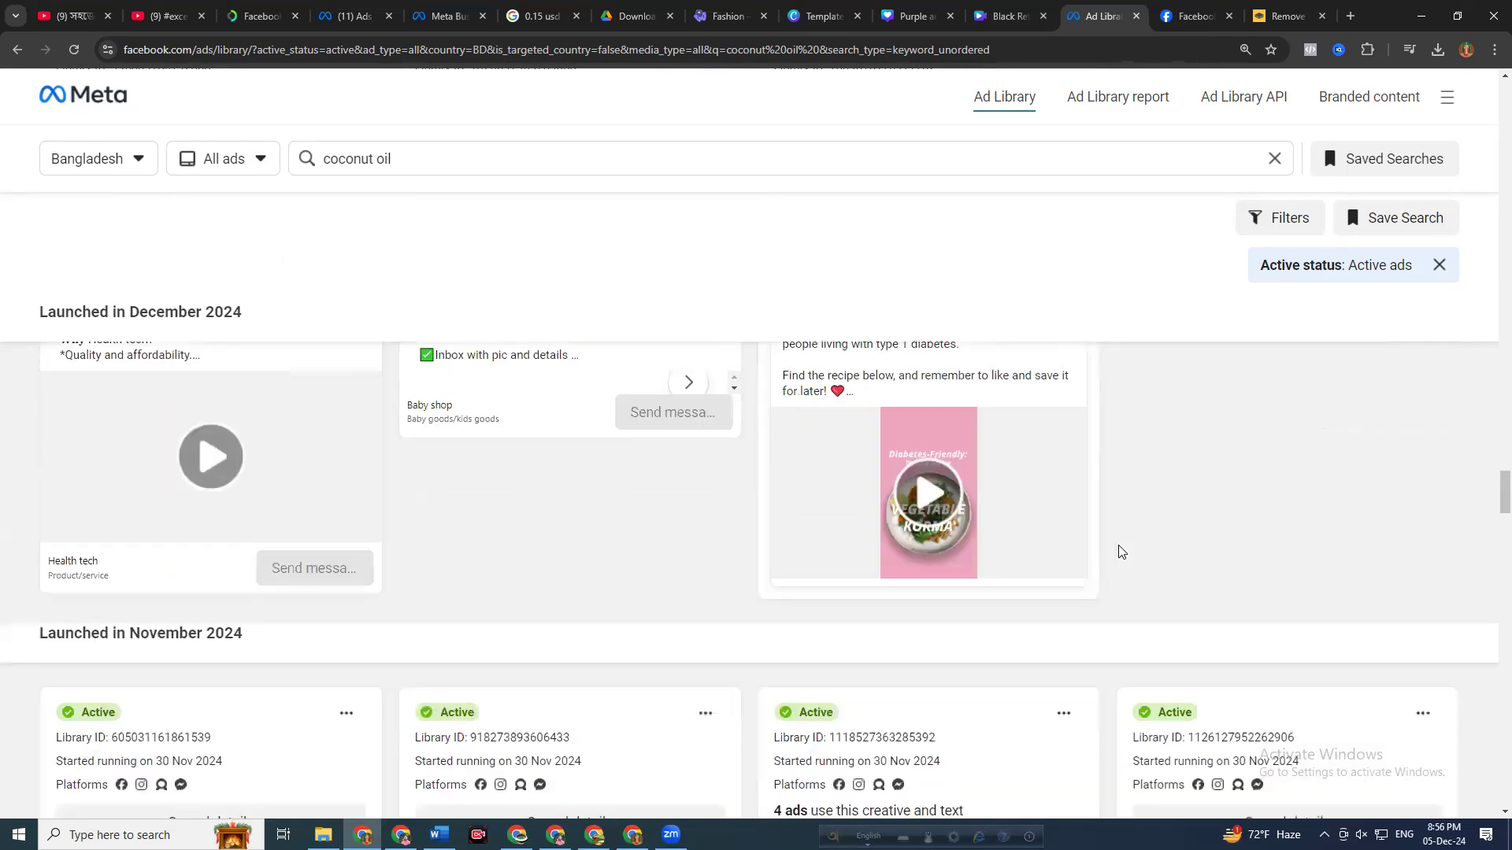
pyautogui.scroll(-4, 1122, 552)
pyautogui.scroll(-5, 1118, 553)
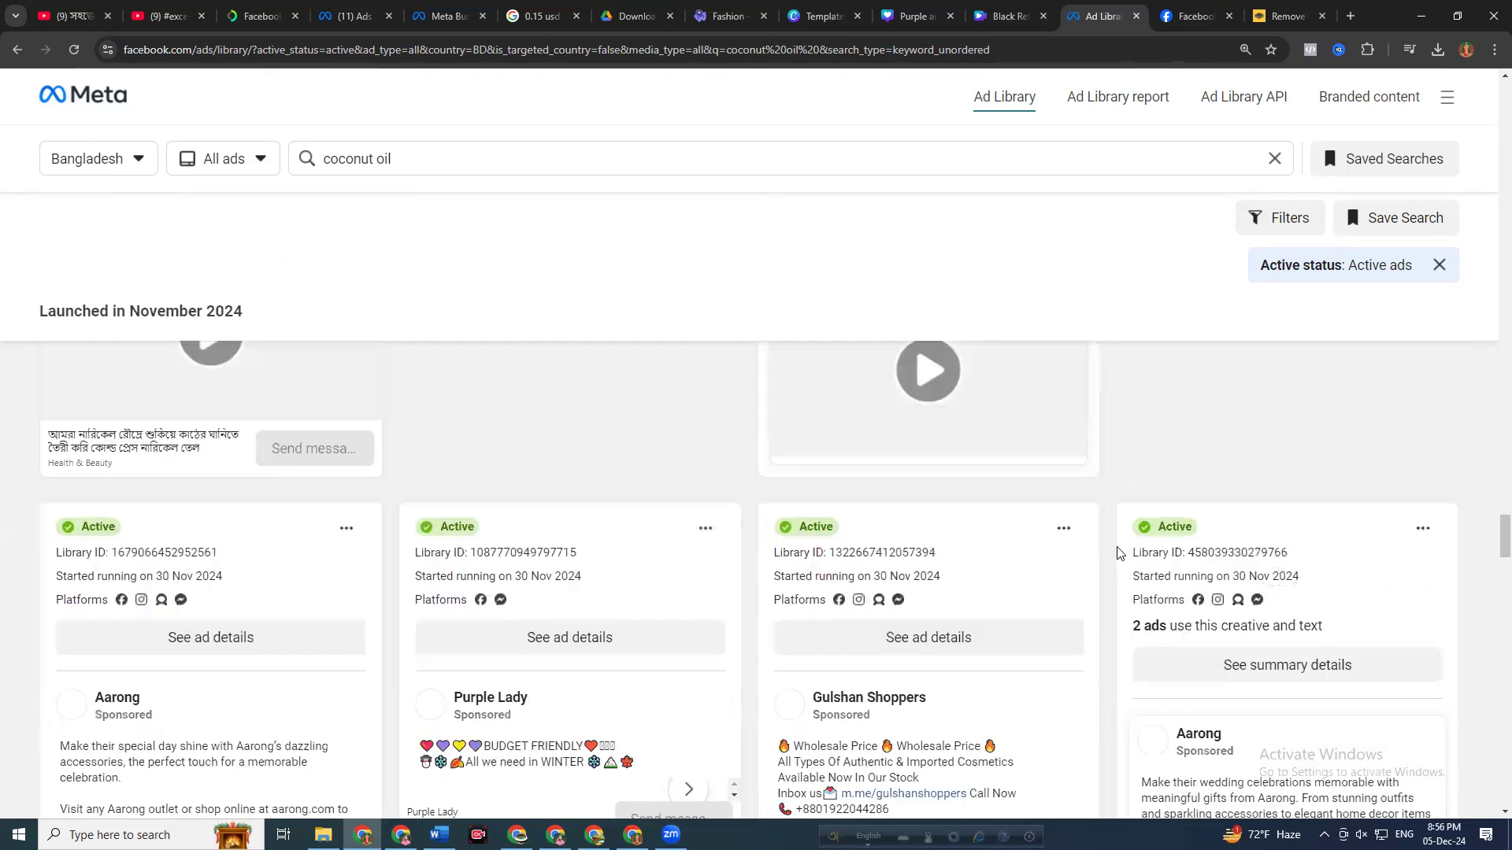
pyautogui.scroll(-5, 1119, 554)
pyautogui.scroll(-3, 651, 419)
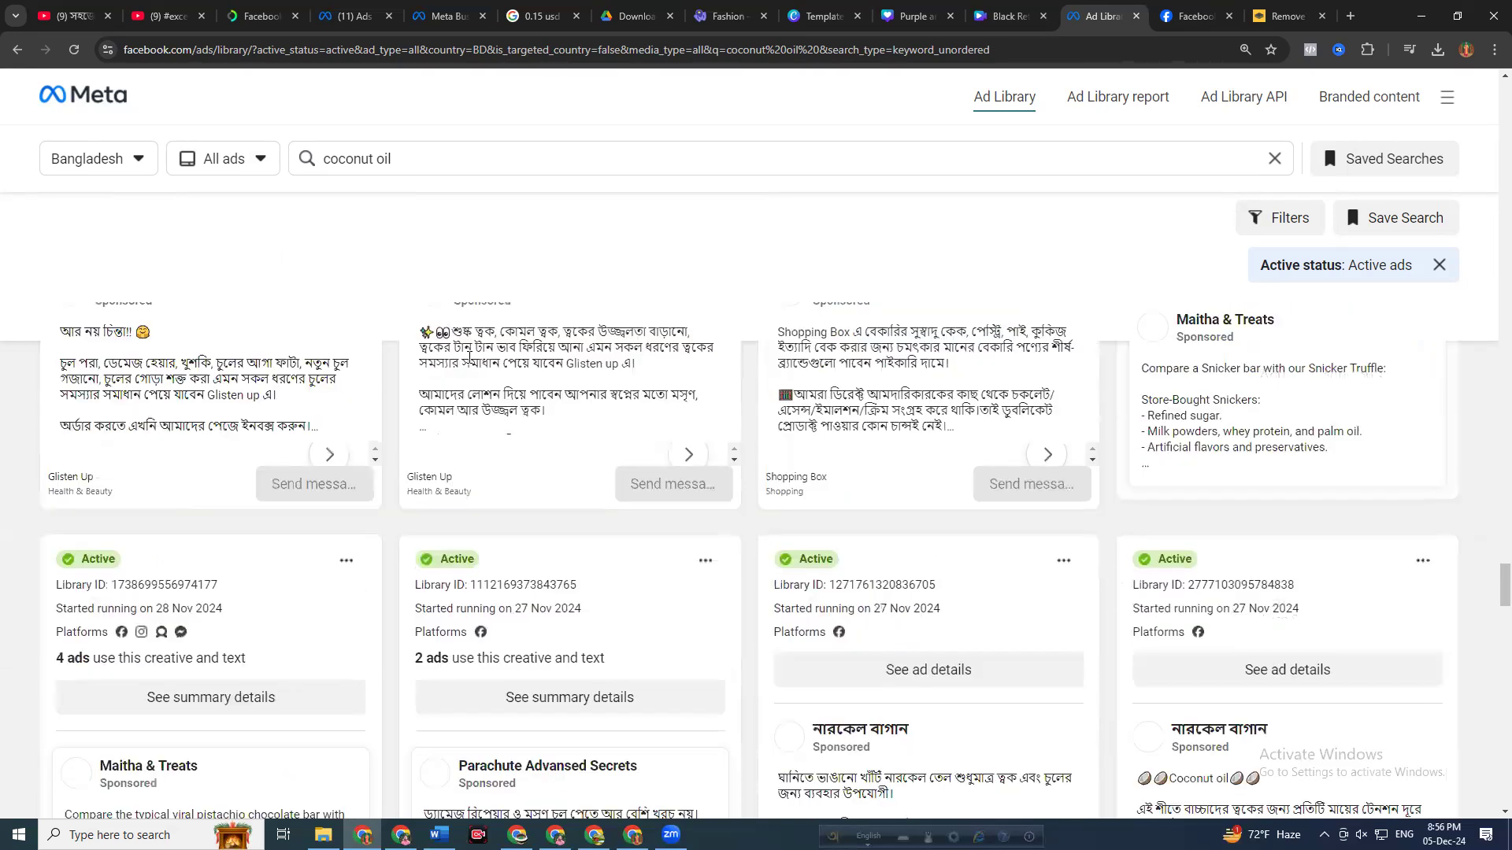
# Expand the full text of the Glisten Up dry-skin lotion ad and look through the ads from late November
pyautogui.click(613, 441)
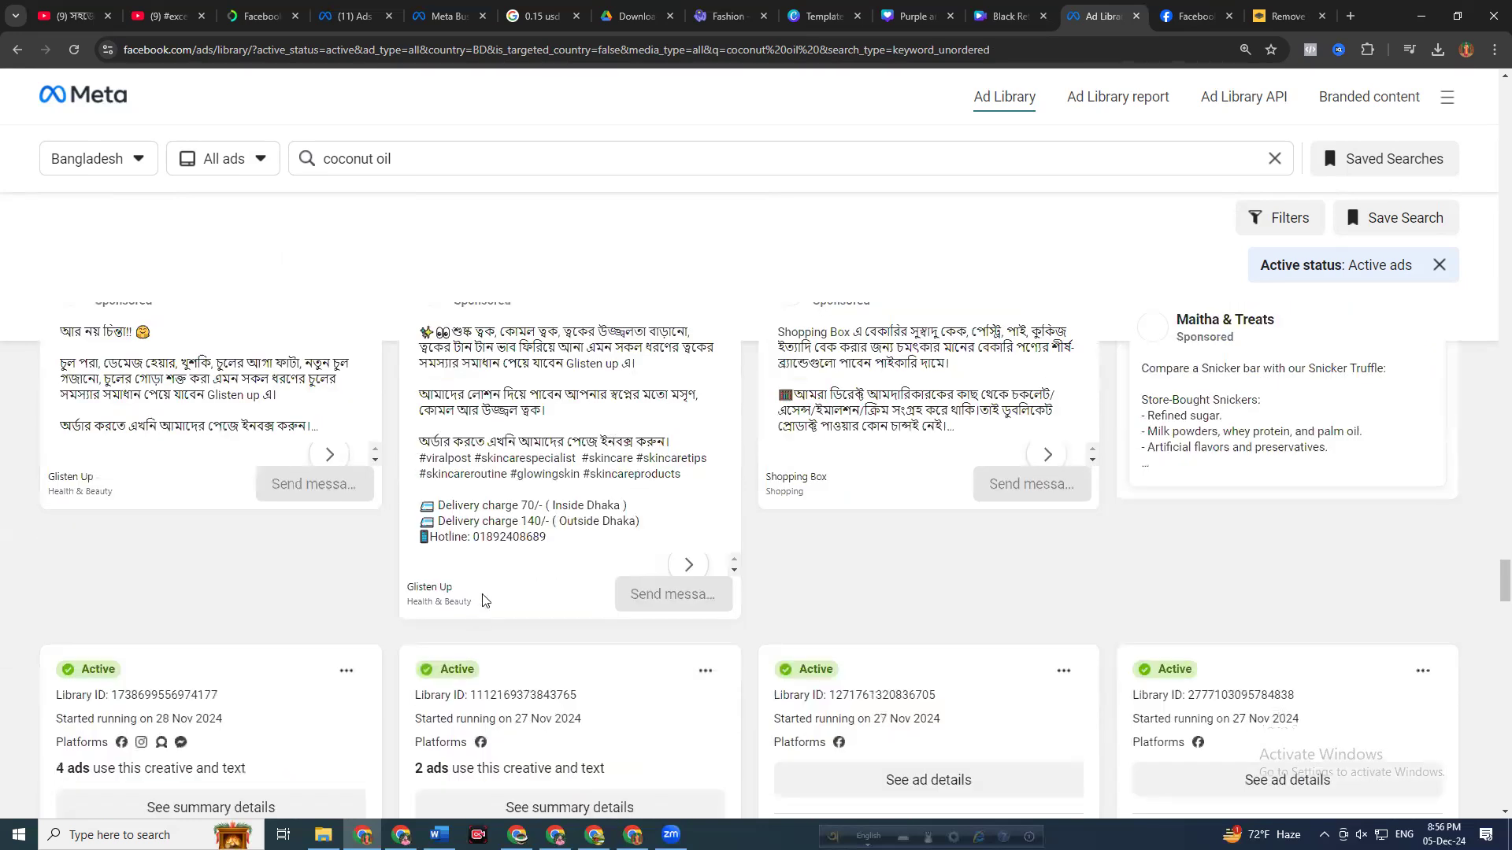
pyautogui.scroll(-5, 551, 602)
pyautogui.scroll(-3, 700, 605)
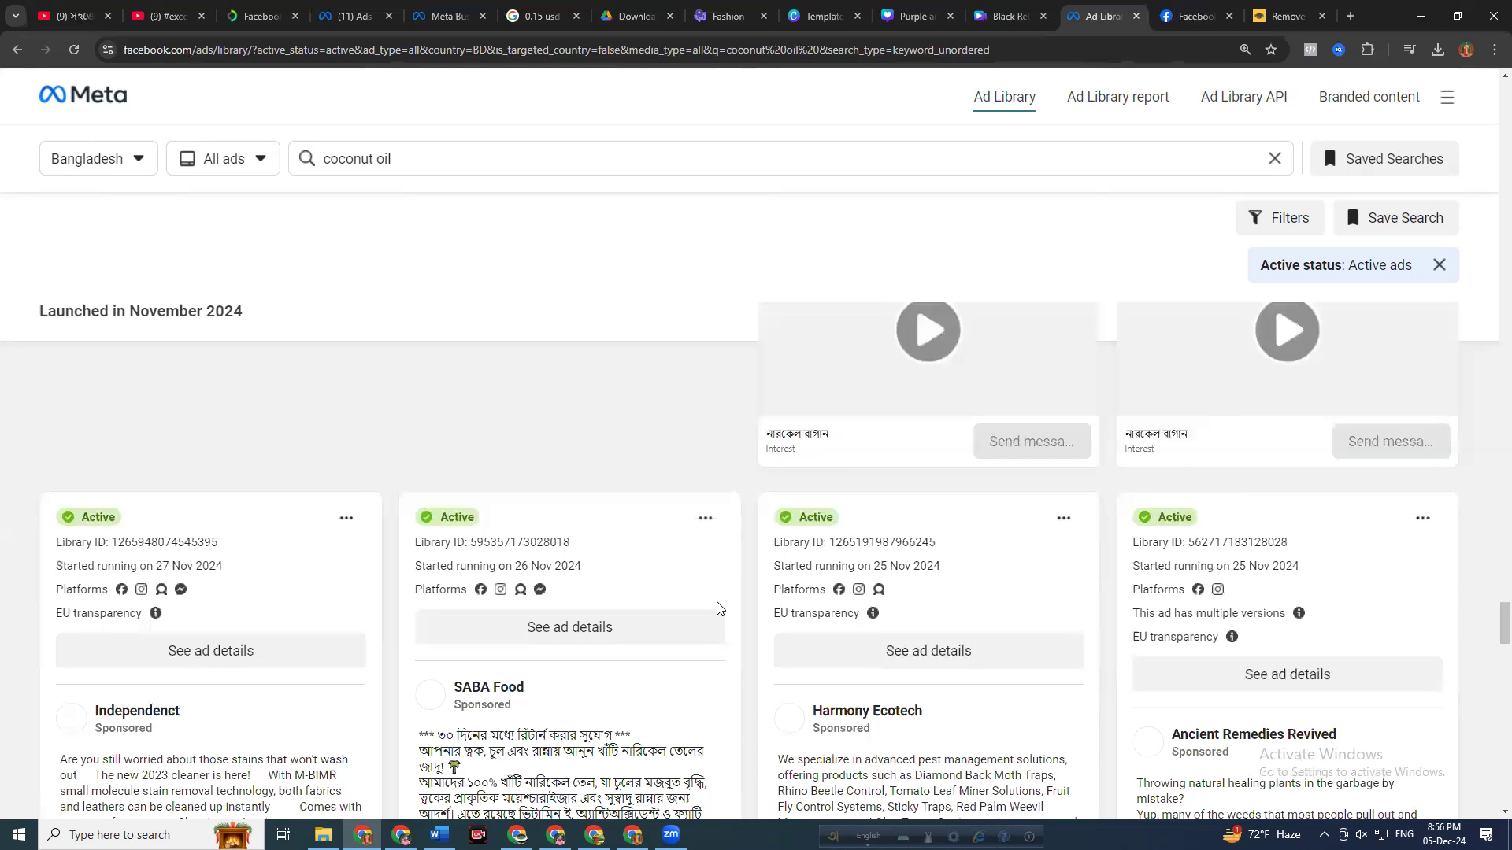
pyautogui.scroll(-5, 726, 608)
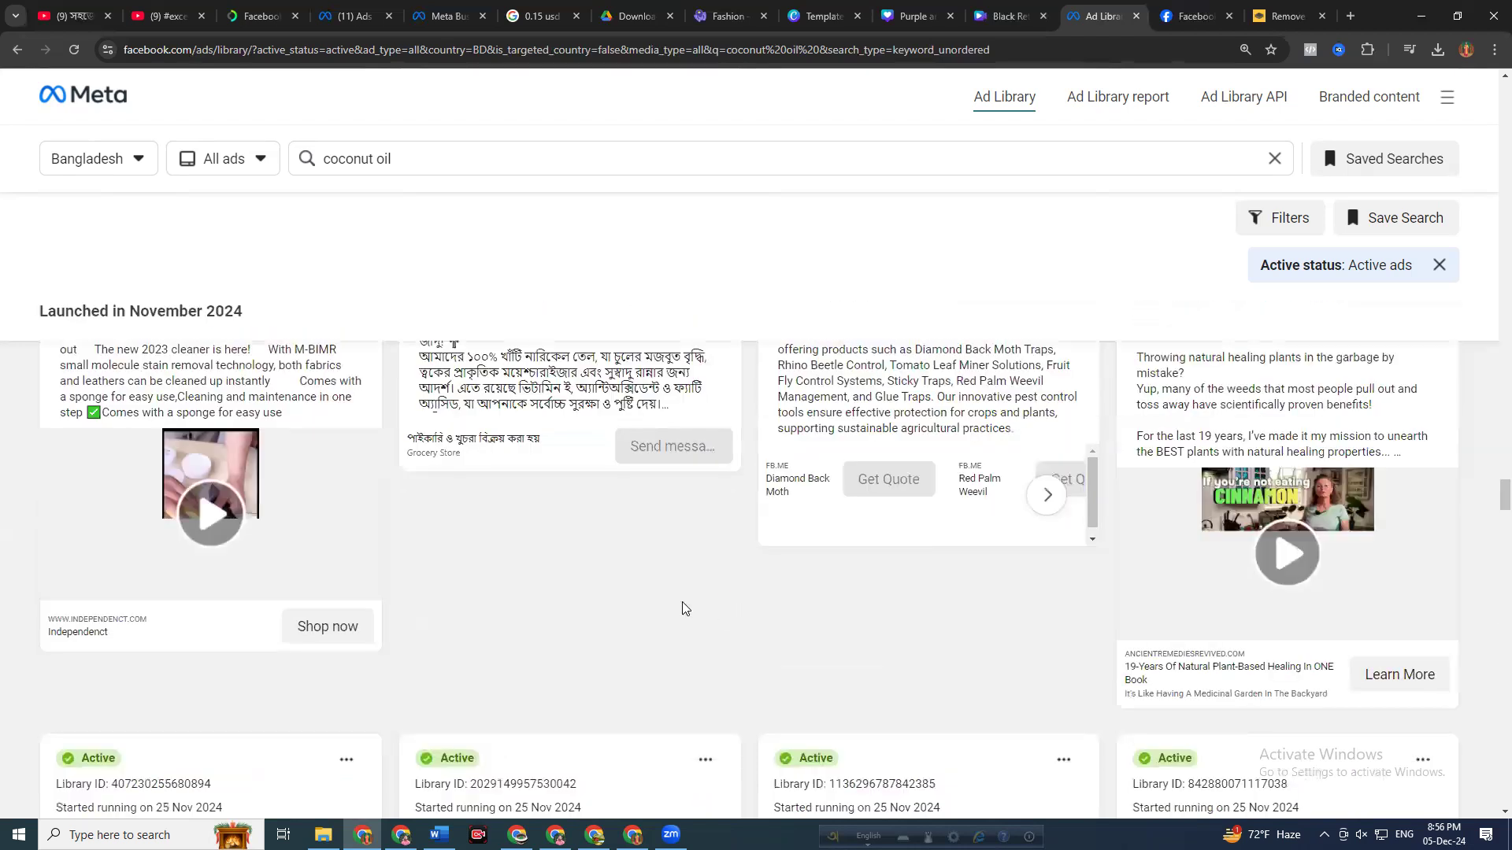
# Look through the Bangladesh coconut oil ads launched from 27 to 22 November 2024 for reference creatives
pyautogui.scroll(3, 685, 609)
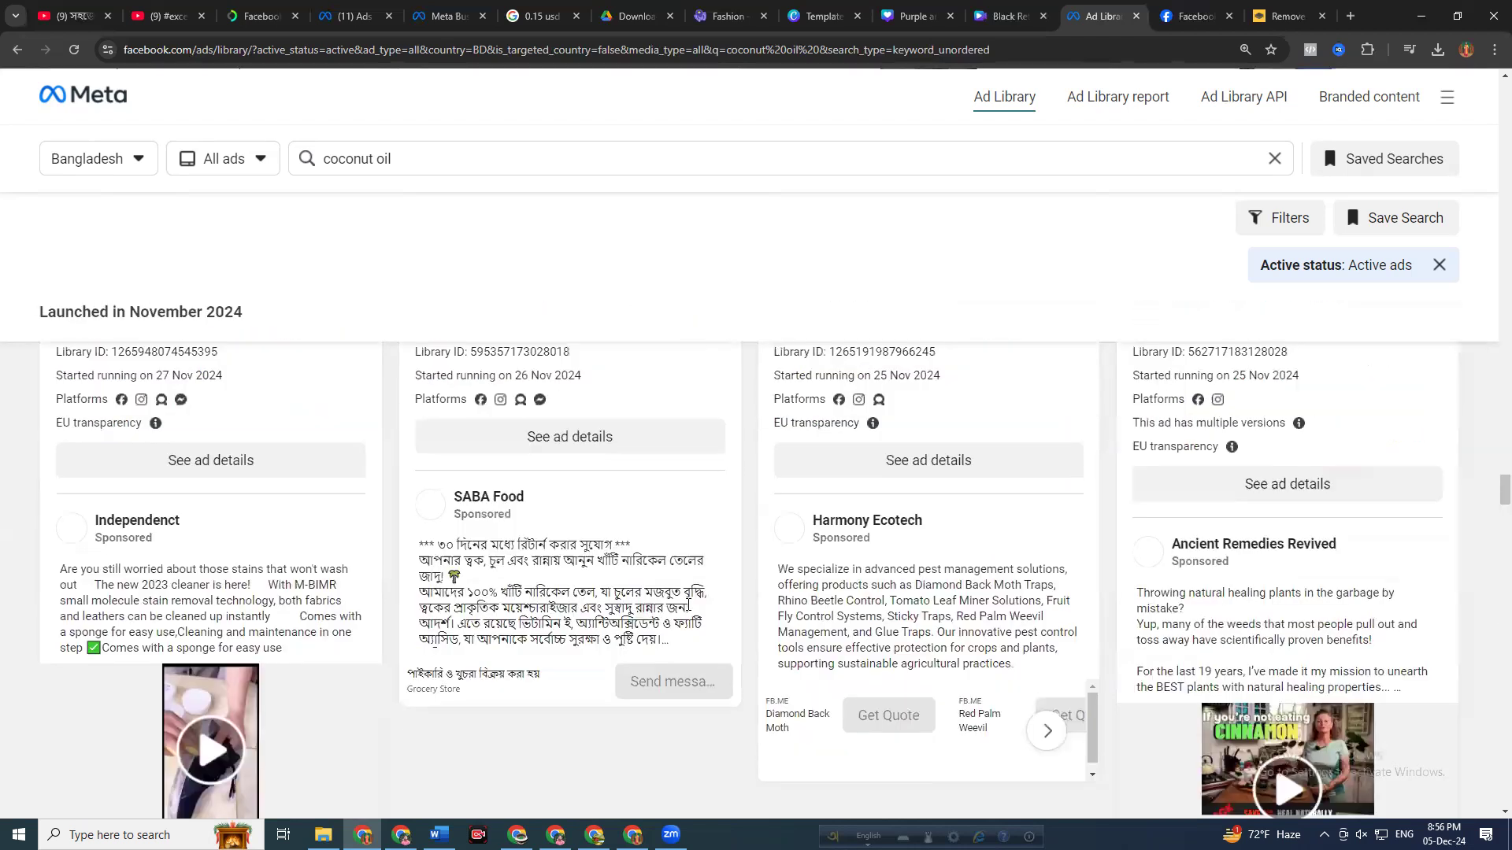
pyautogui.scroll(-2, 689, 605)
pyautogui.scroll(-5, 690, 602)
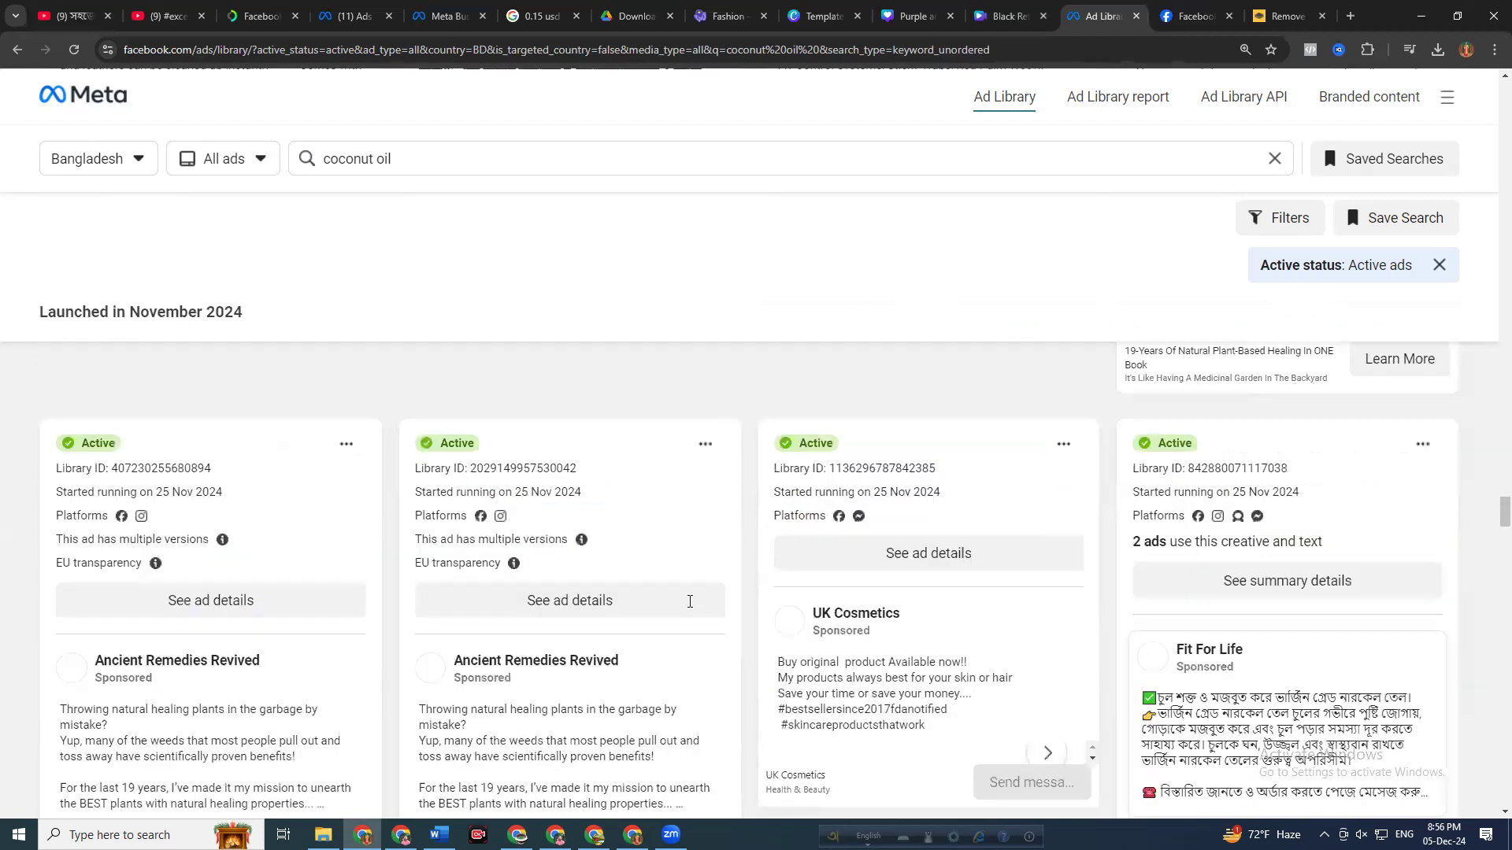
pyautogui.scroll(-8, 690, 601)
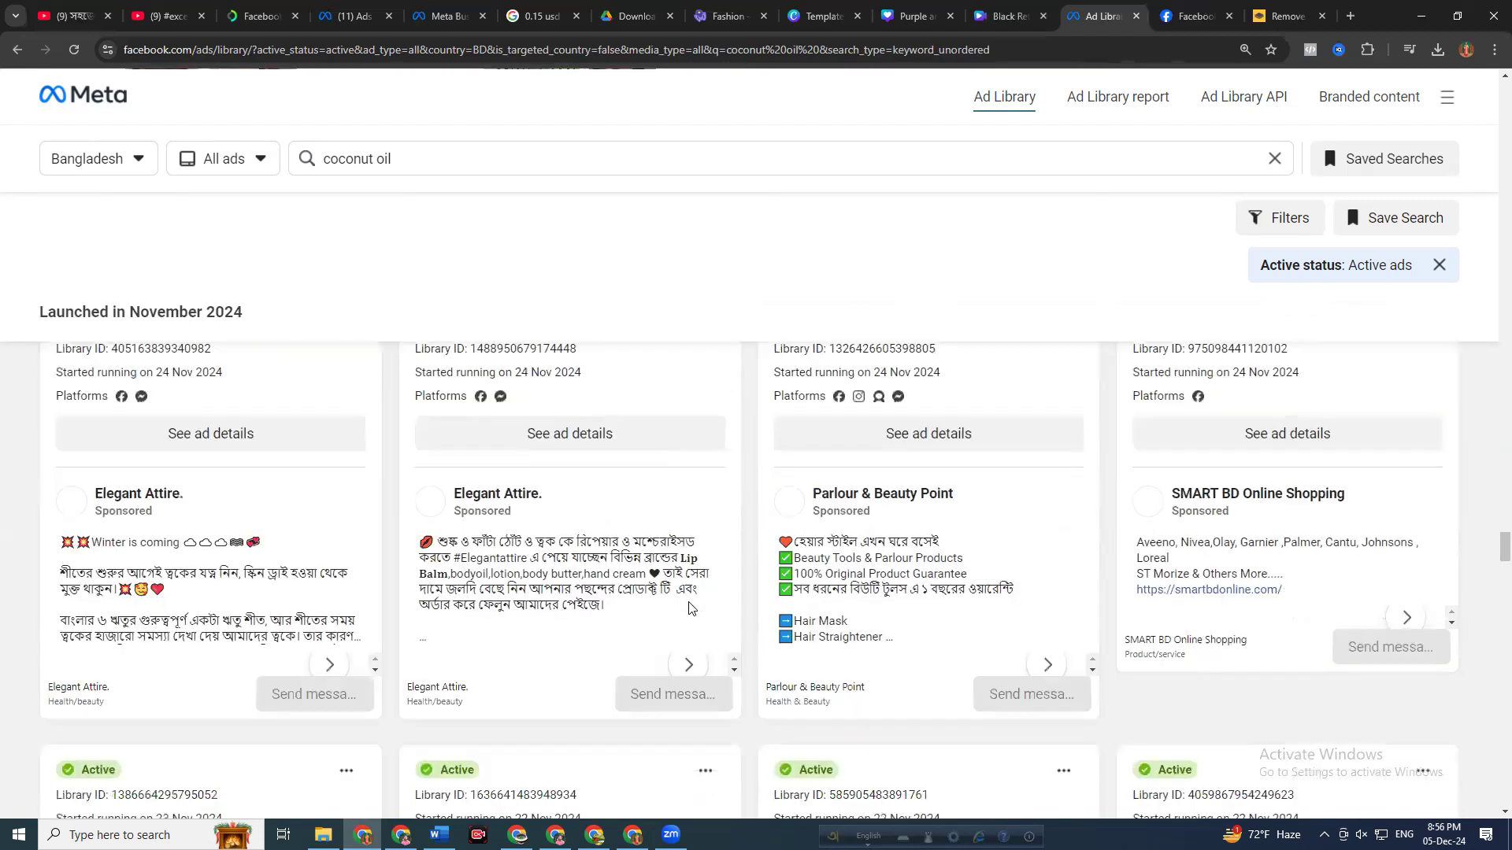
pyautogui.scroll(-5, 689, 607)
pyautogui.scroll(-5, 689, 607)
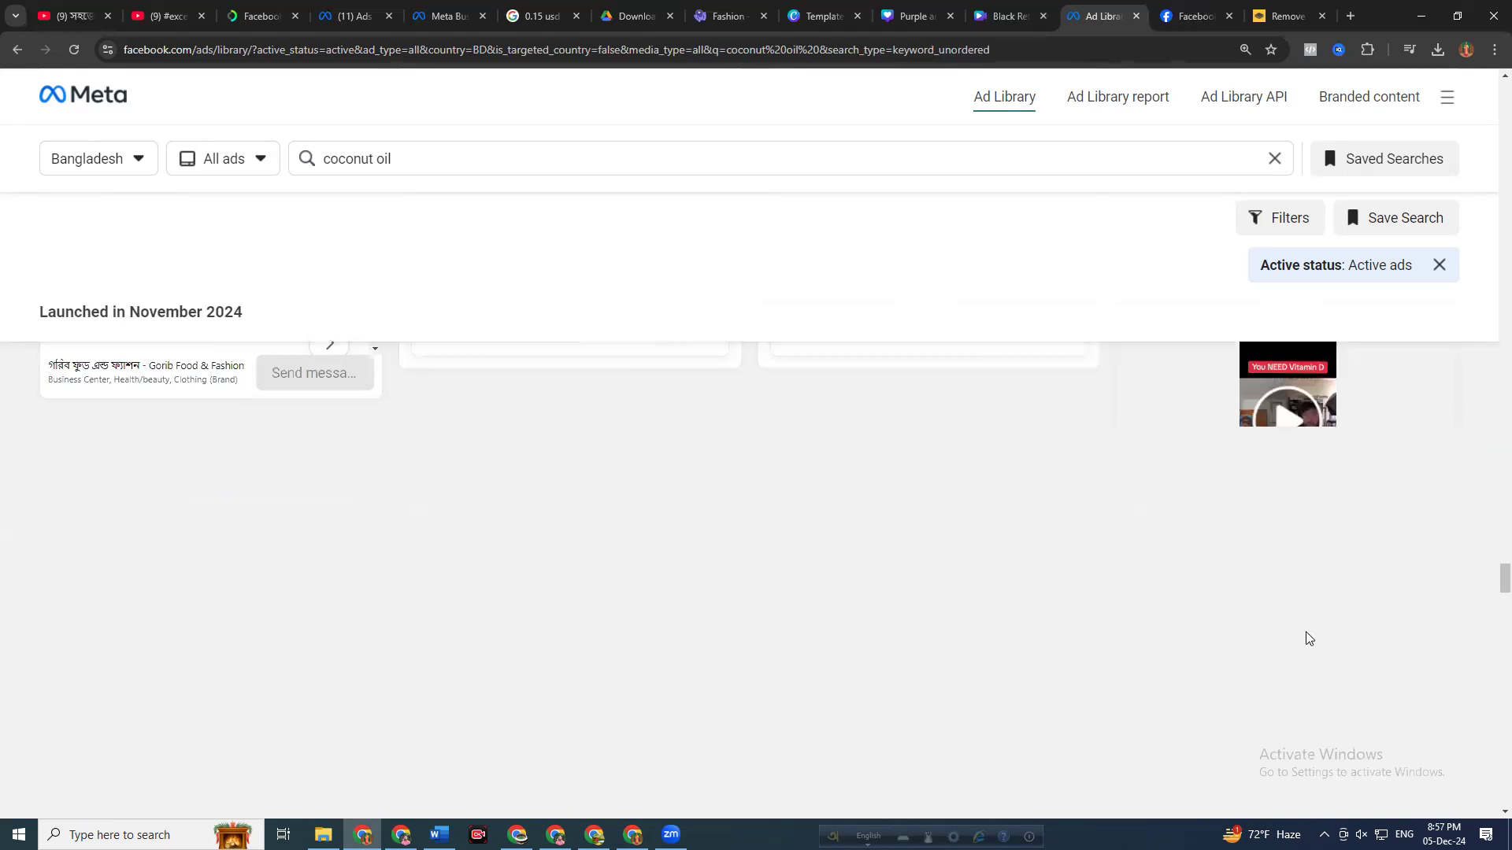
pyautogui.scroll(-4, 774, 624)
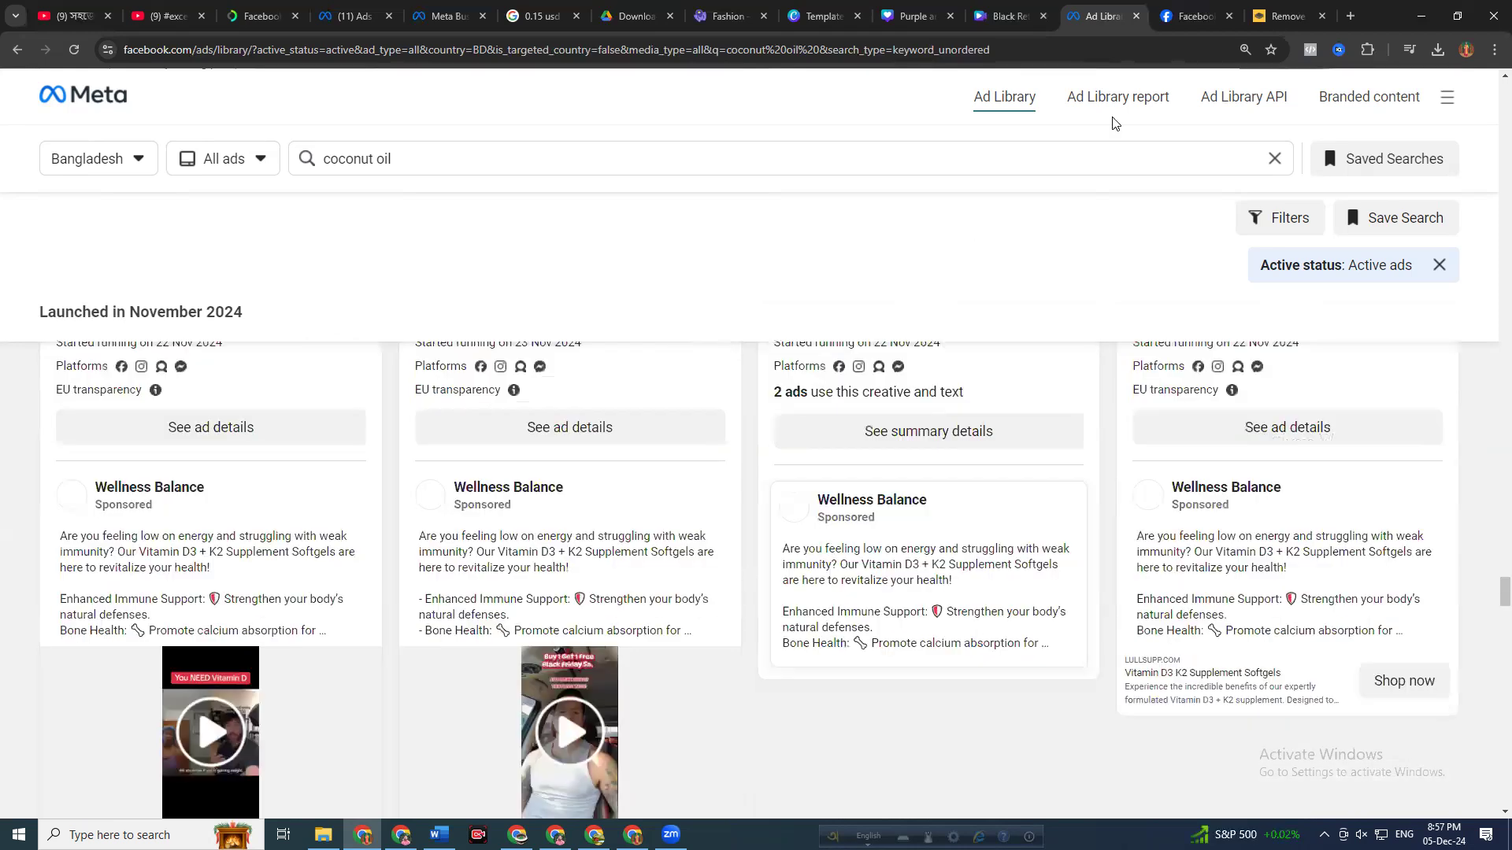
# Check the NAWARAT AYER Facebook page, return to the Ad Library and review the coconut oil ads again
pyautogui.click(1200, 14)
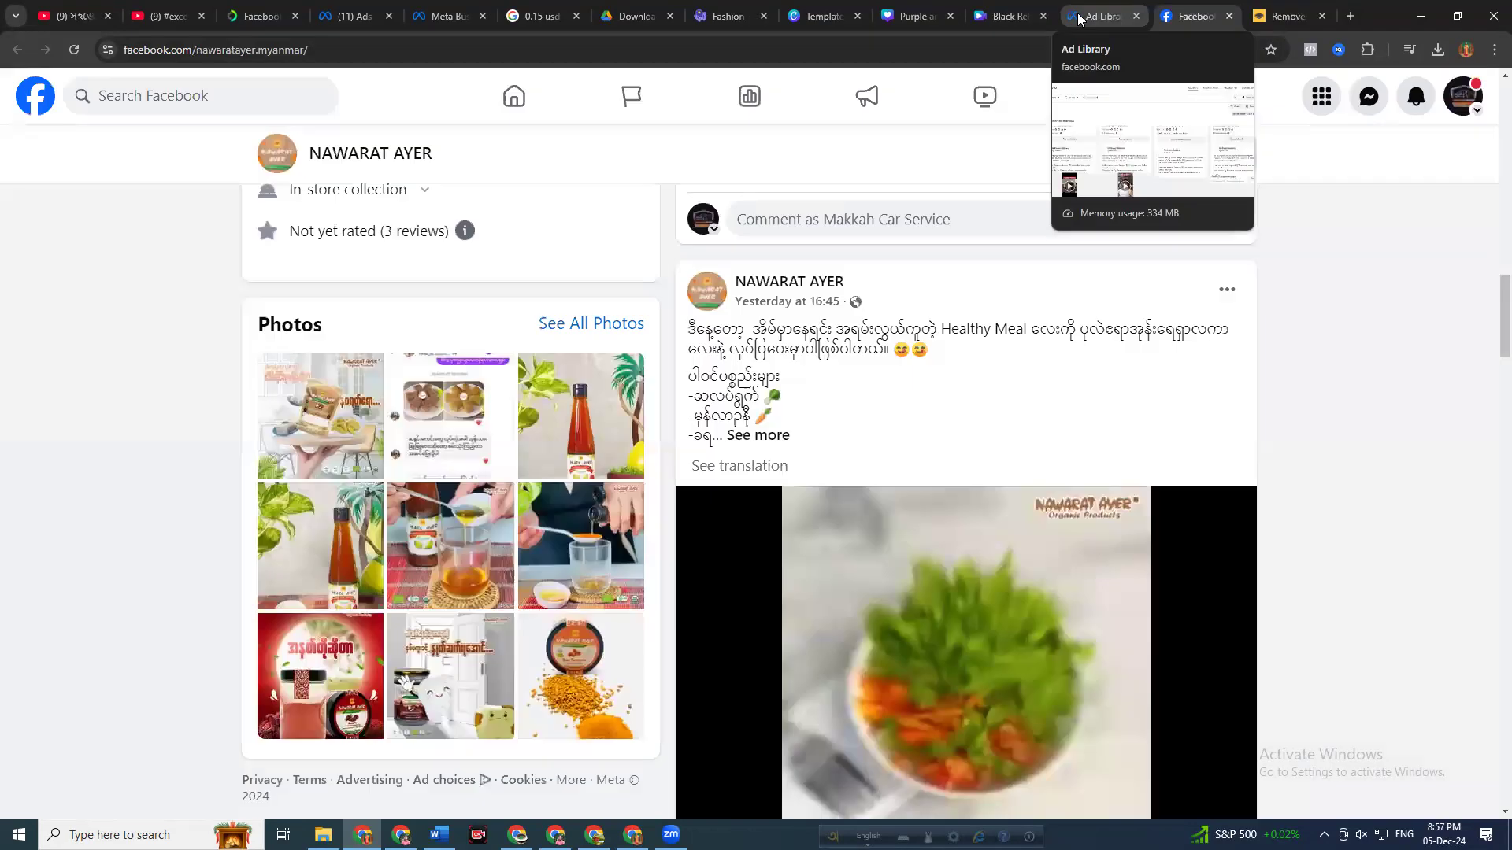
pyautogui.click(1075, 18)
pyautogui.scroll(-5, 577, 514)
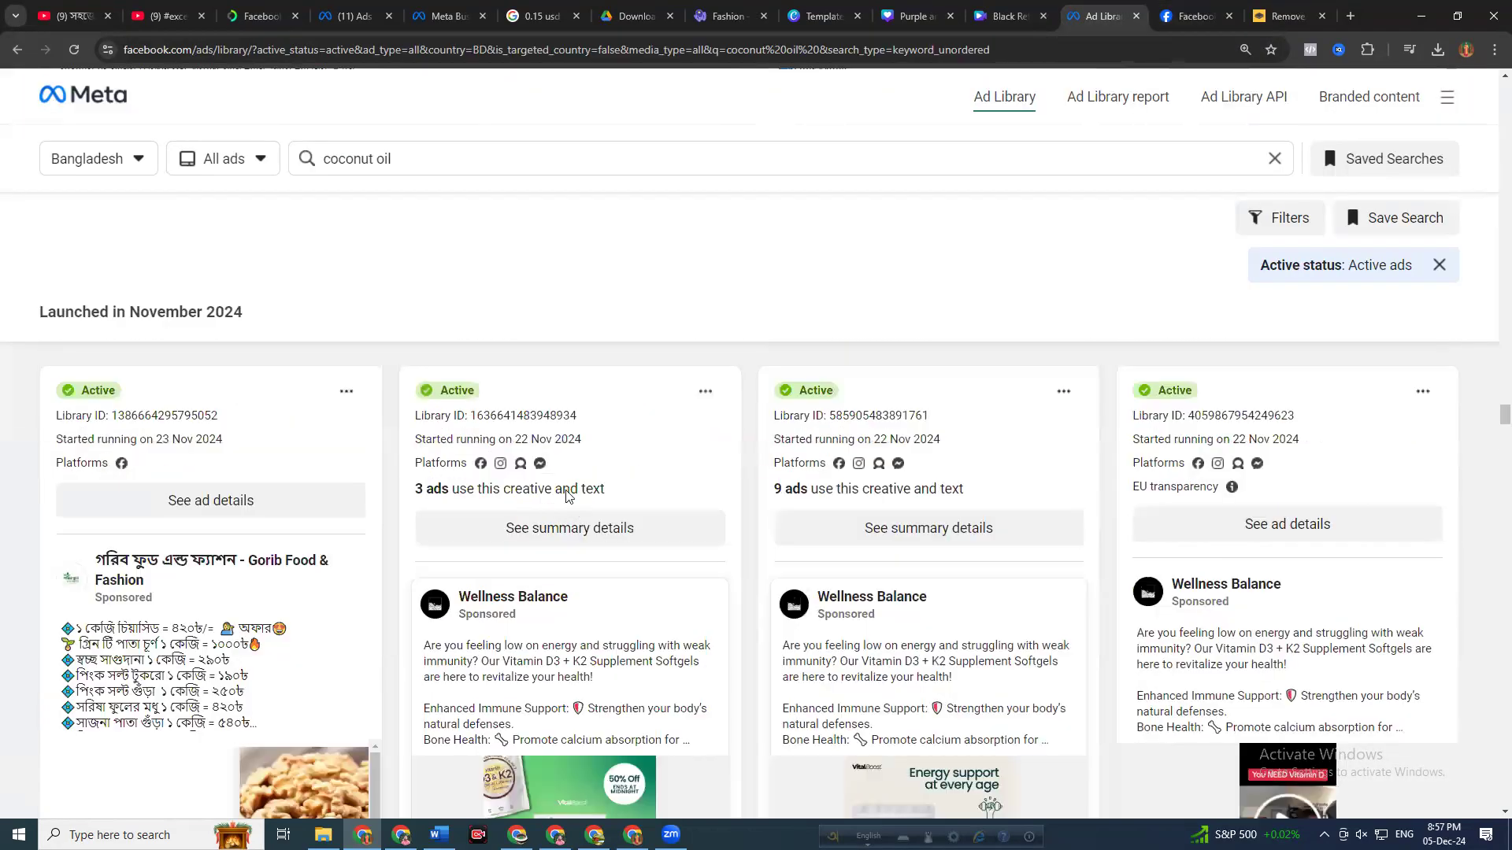
pyautogui.scroll(-5, 564, 490)
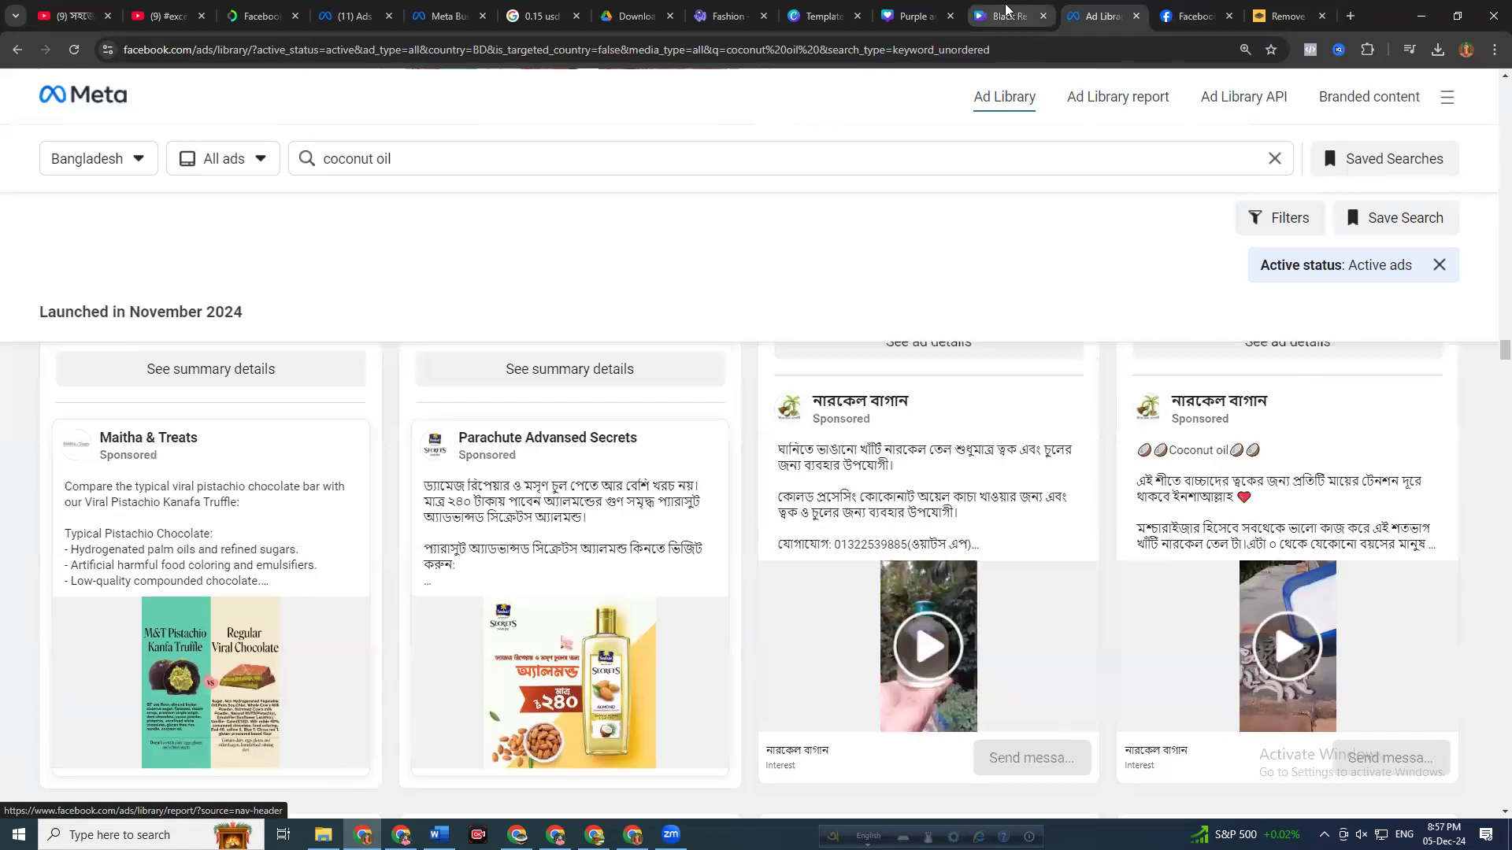
# Switch to Canva, reload the template search page and reopen the purple and brown skincare benefit design
pyautogui.click(923, 10)
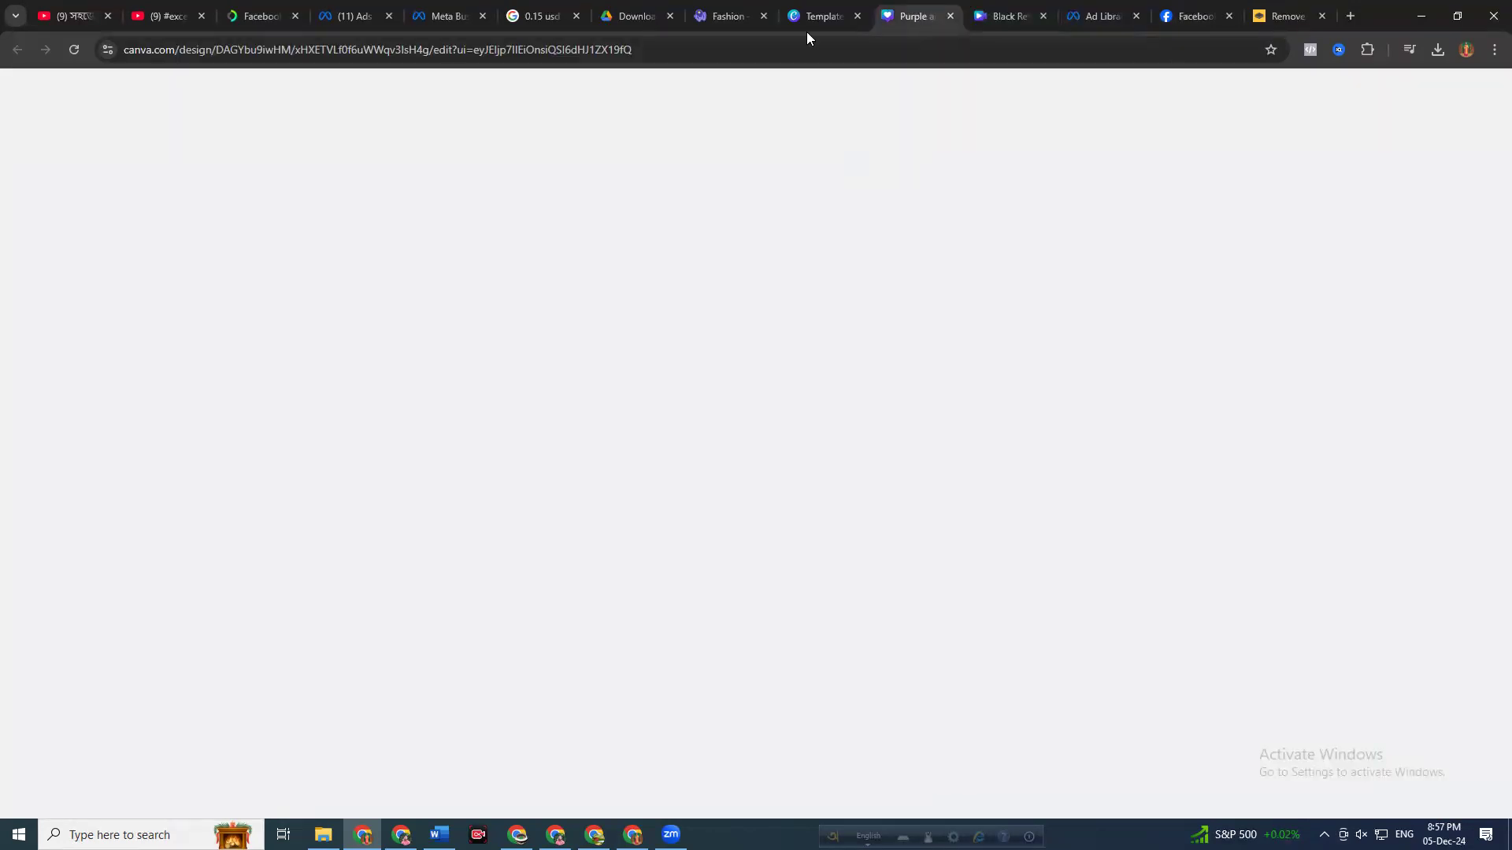
pyautogui.click(821, 17)
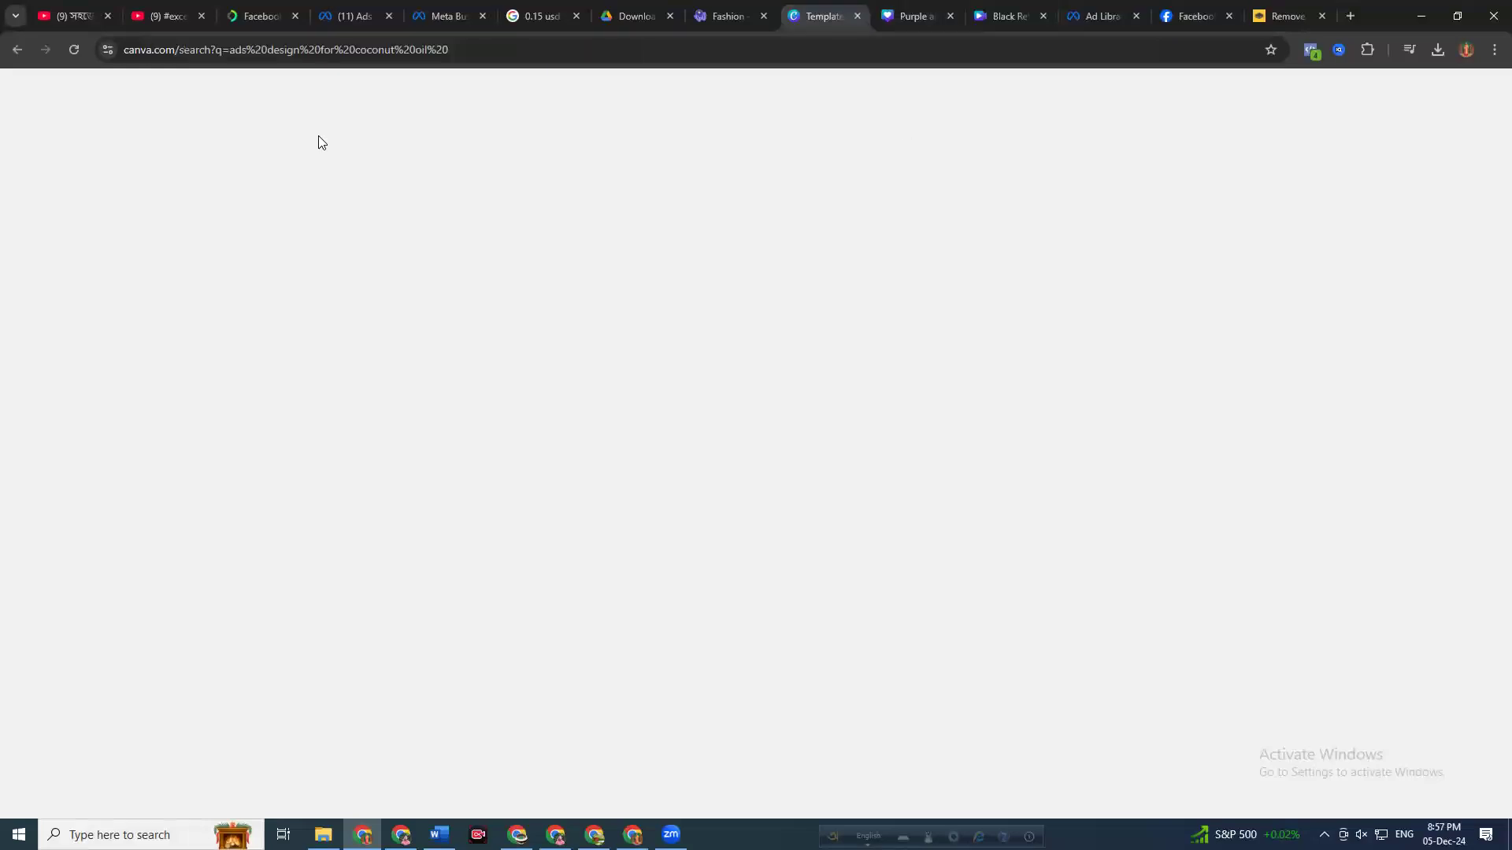
pyautogui.click(74, 49)
pyautogui.click(909, 11)
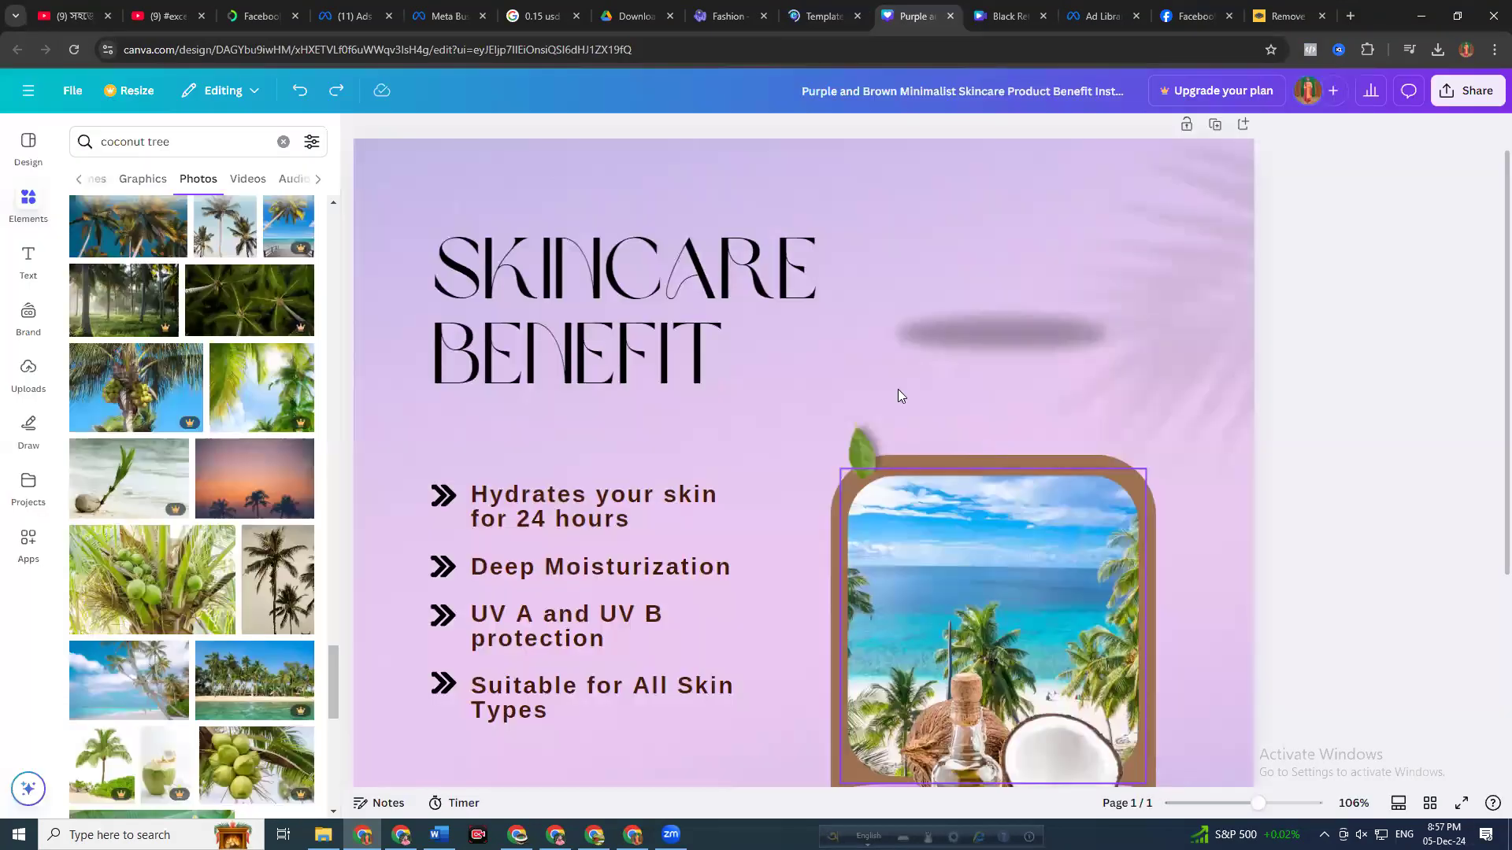
pyautogui.scroll(-3, 594, 413)
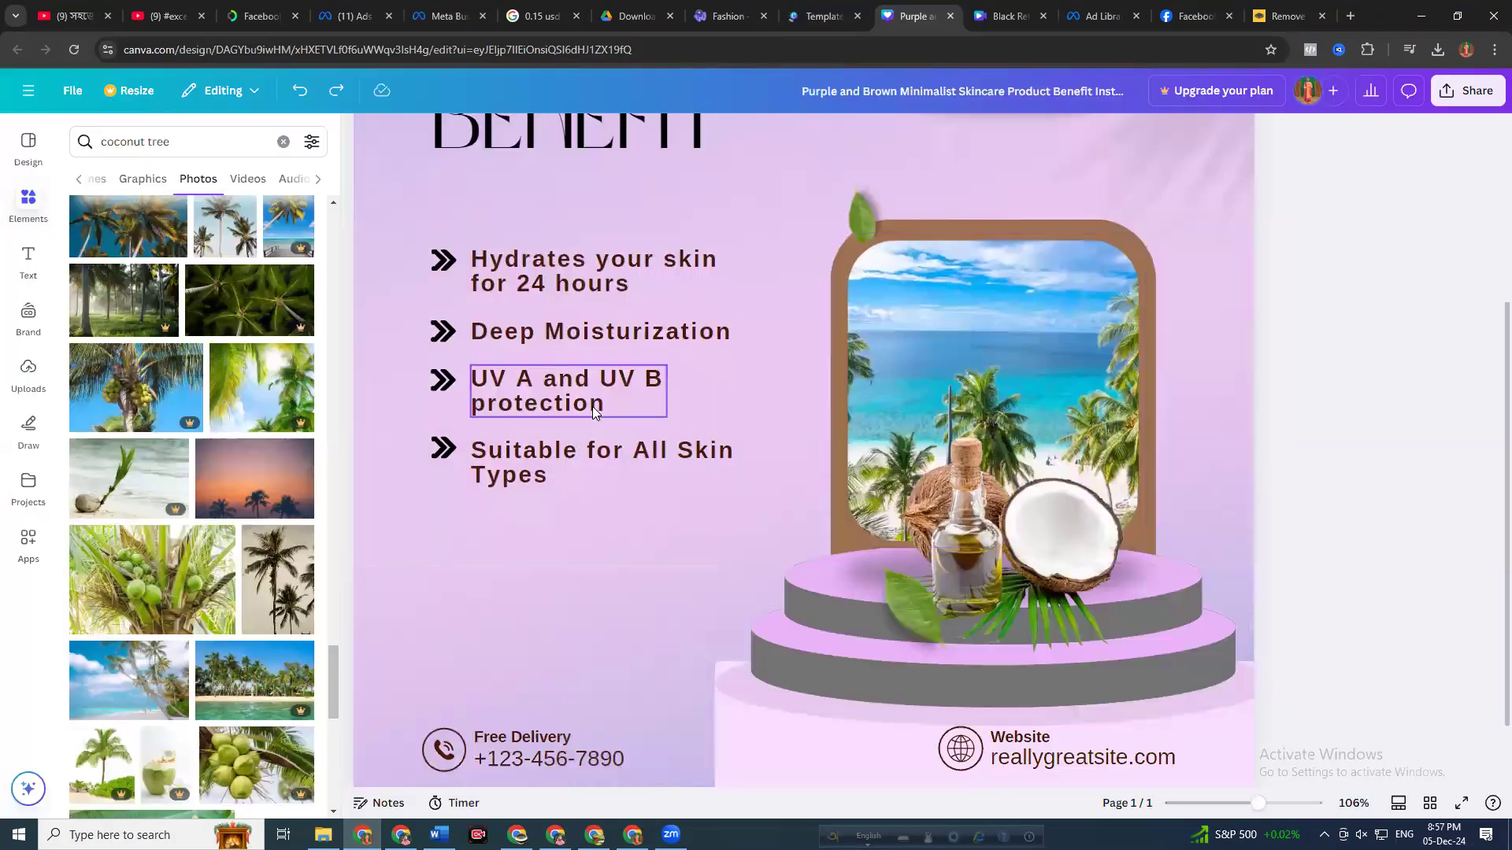
pyautogui.scroll(3, 572, 329)
# Apply the Ascend text animation to the "Skincare Benefit" heading
pyautogui.click(572, 323)
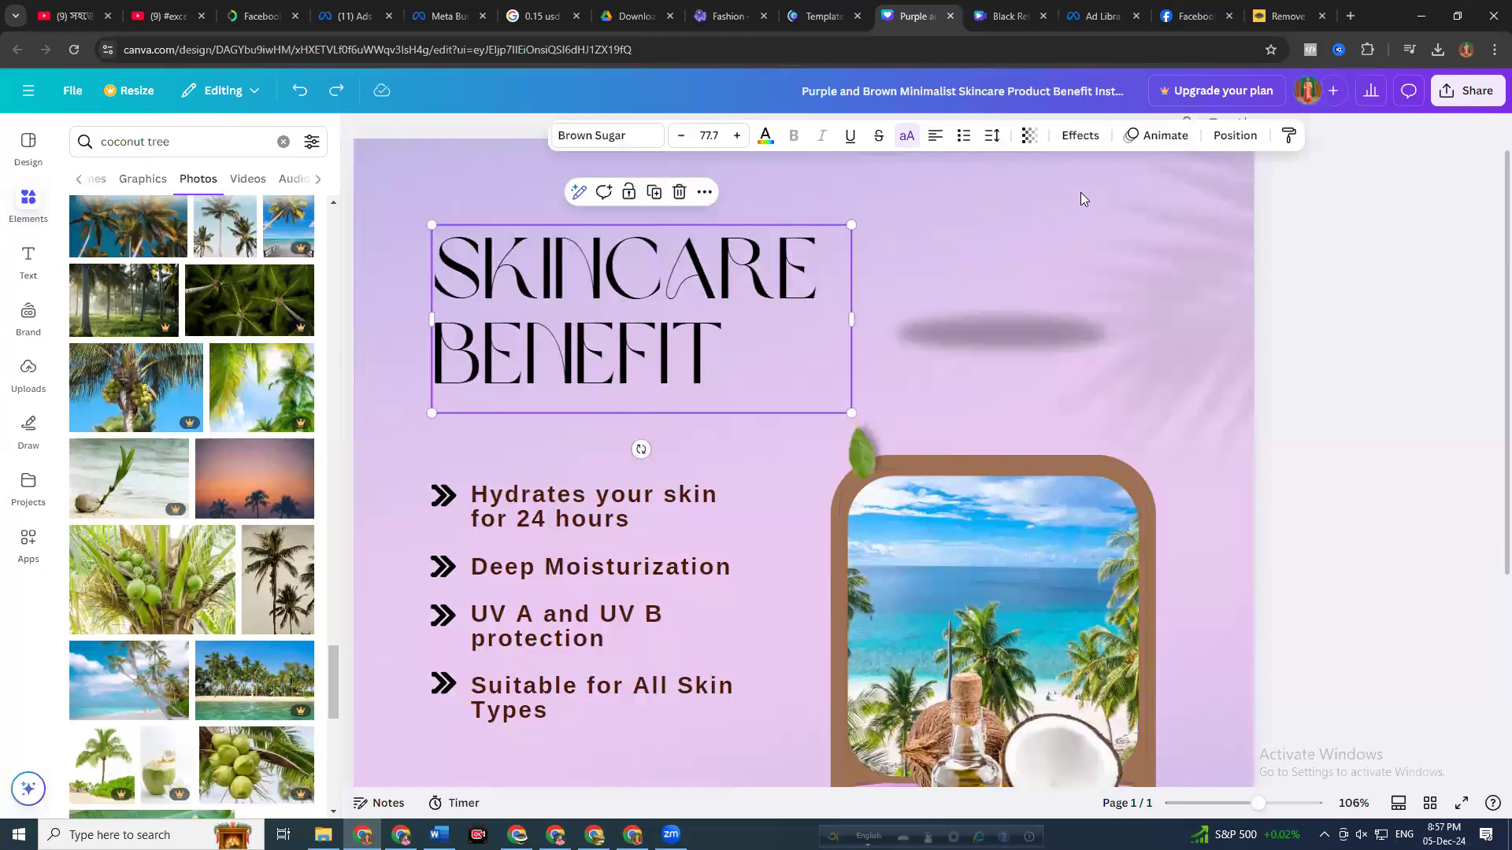
pyautogui.click(1161, 139)
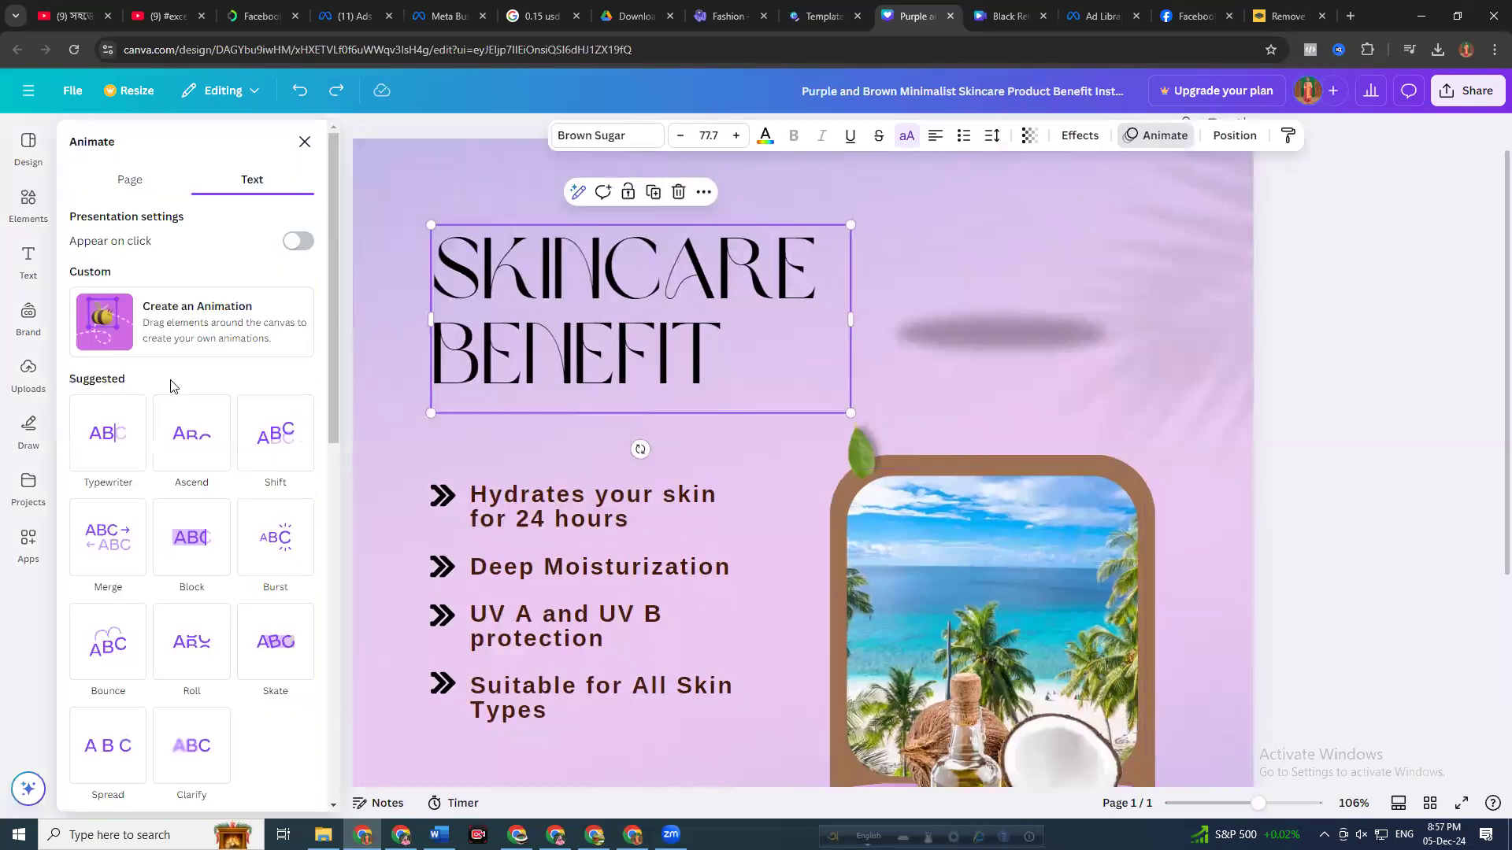
pyautogui.click(180, 445)
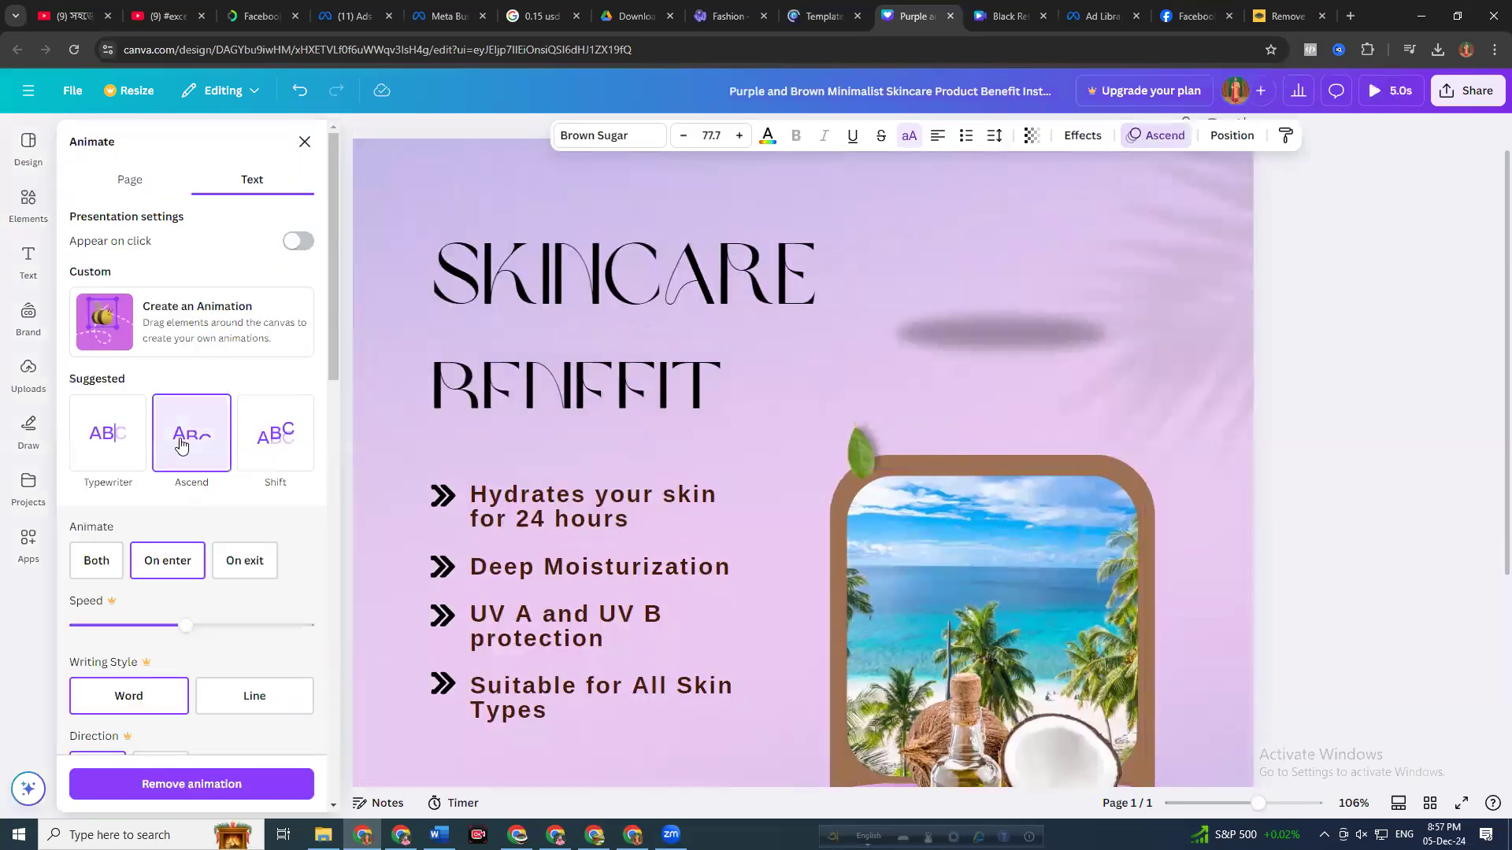
# Select the four benefit lines together with their arrow icons and apply the Baseline animation
pyautogui.click(411, 501)
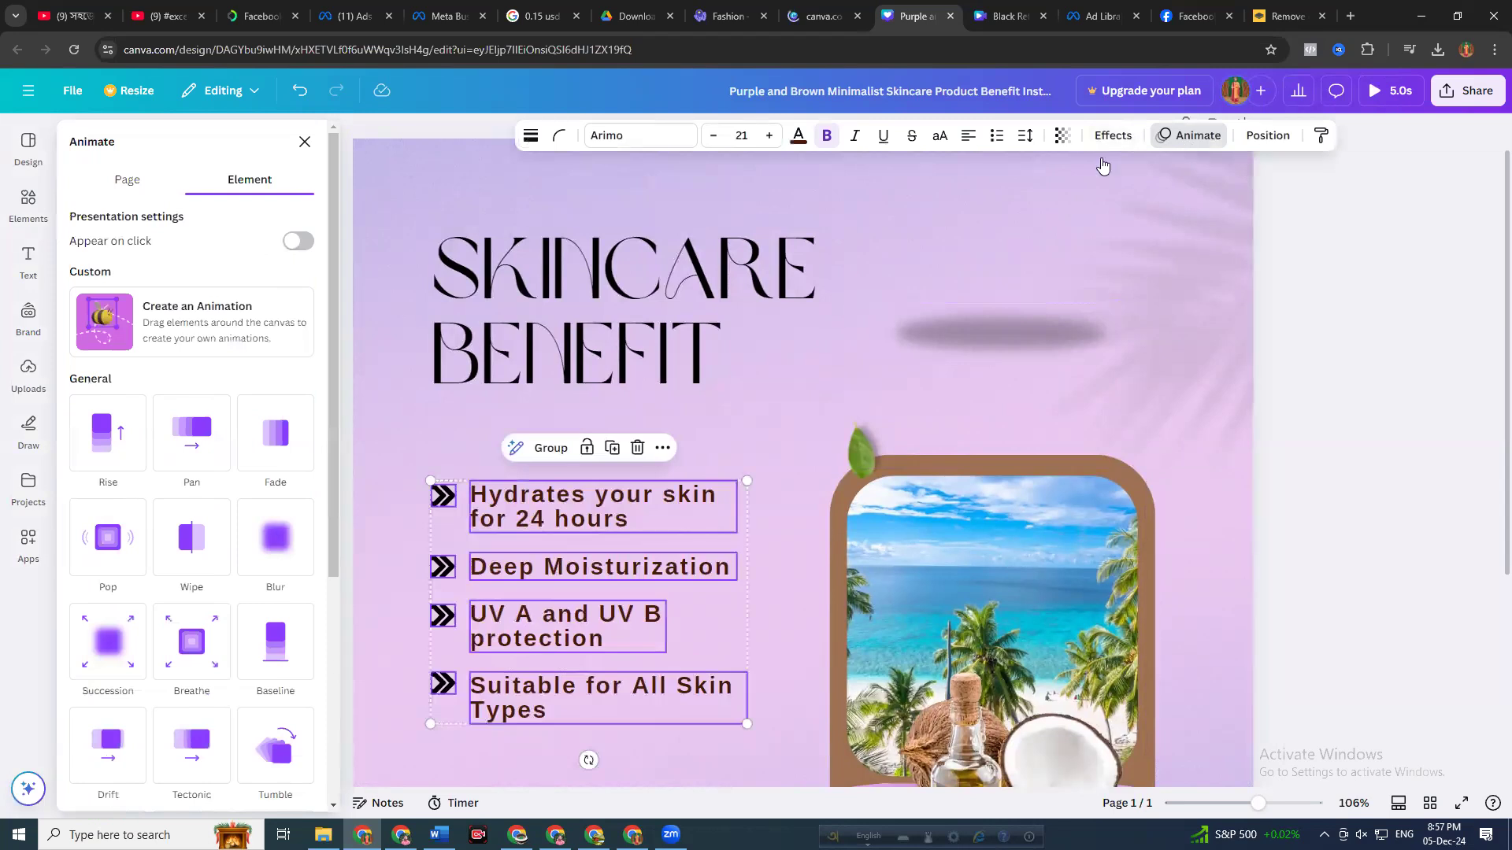
pyautogui.click(1185, 144)
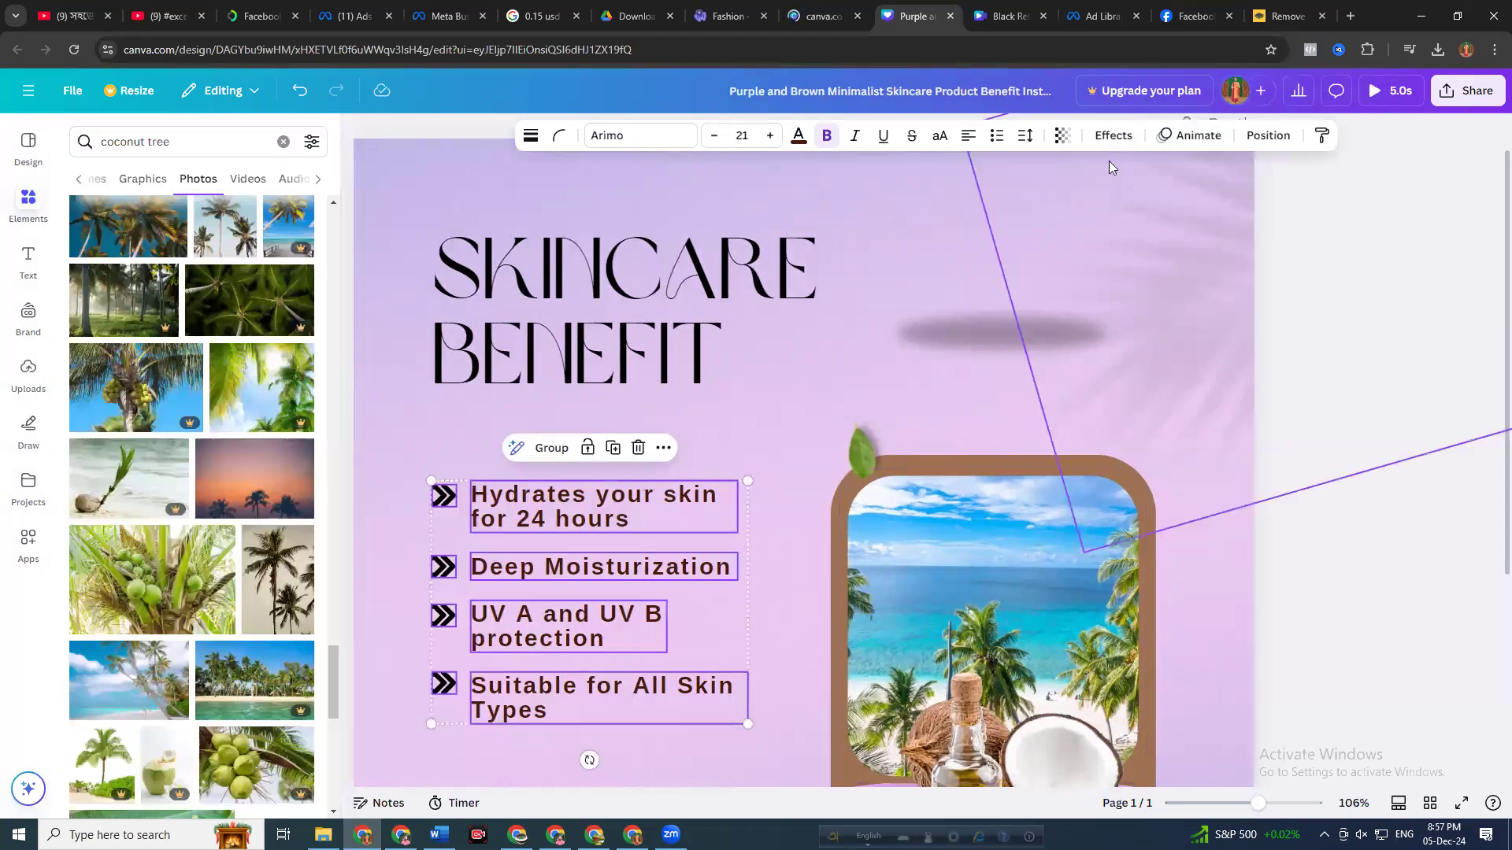
pyautogui.click(1184, 140)
pyautogui.scroll(-2, 154, 508)
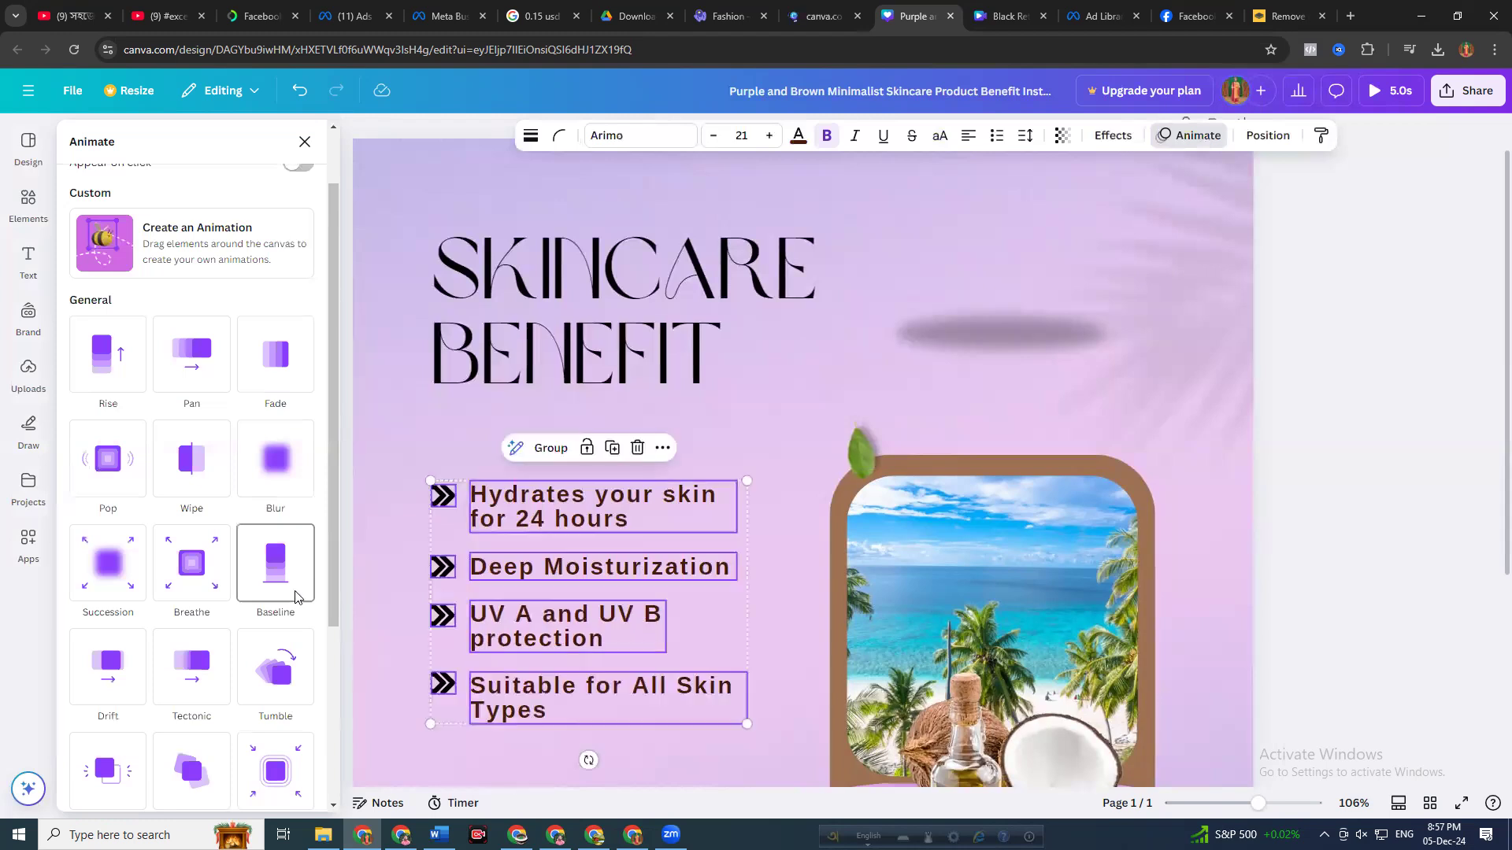
pyautogui.scroll(-2, 838, 322)
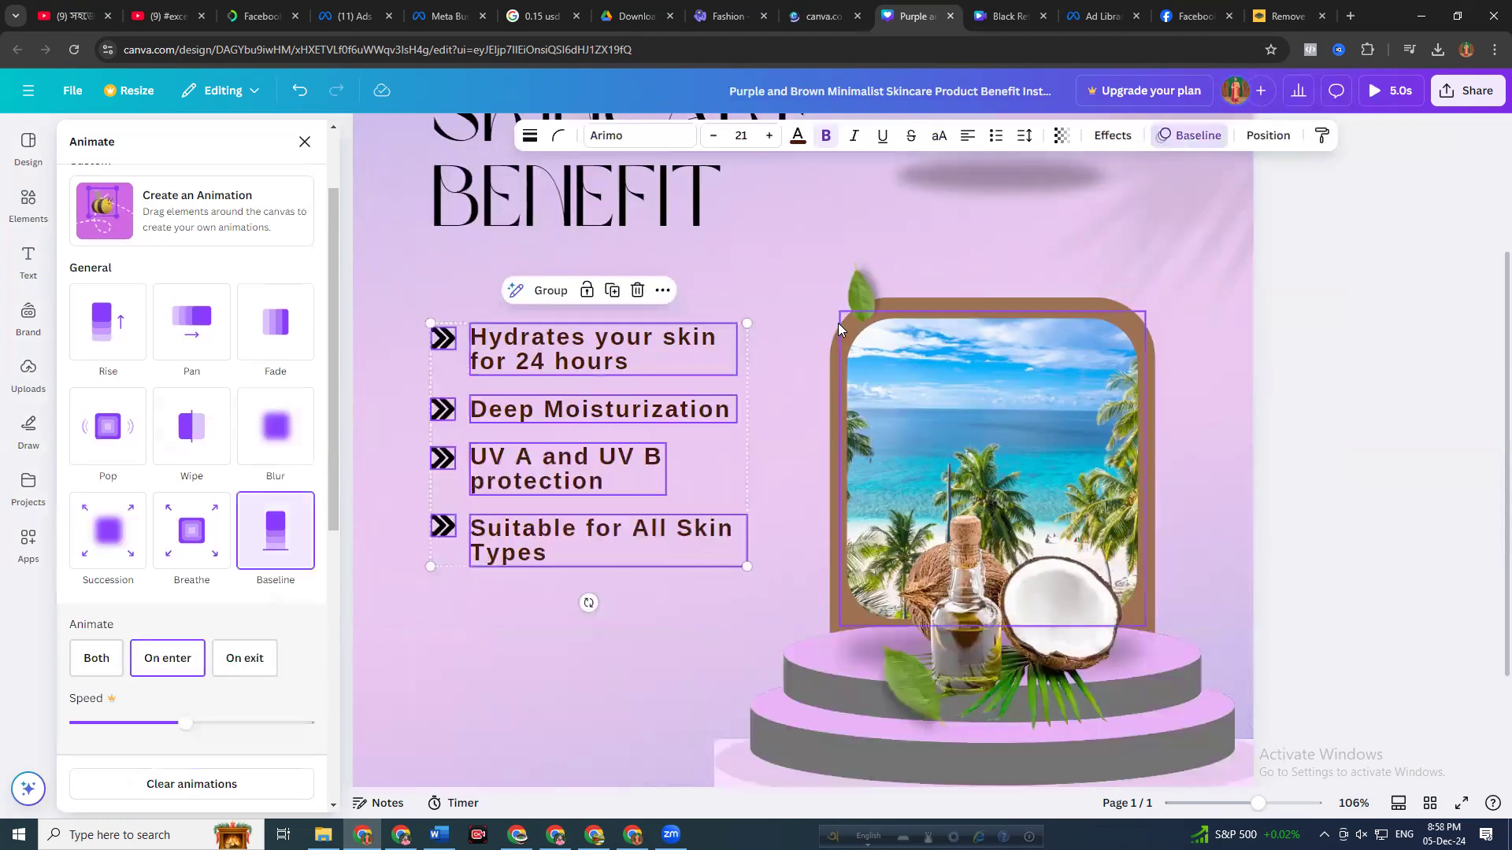
# Apply the Breathe animation to the beach photo in the brown rounded frame
pyautogui.click(838, 323)
pyautogui.click(884, 356)
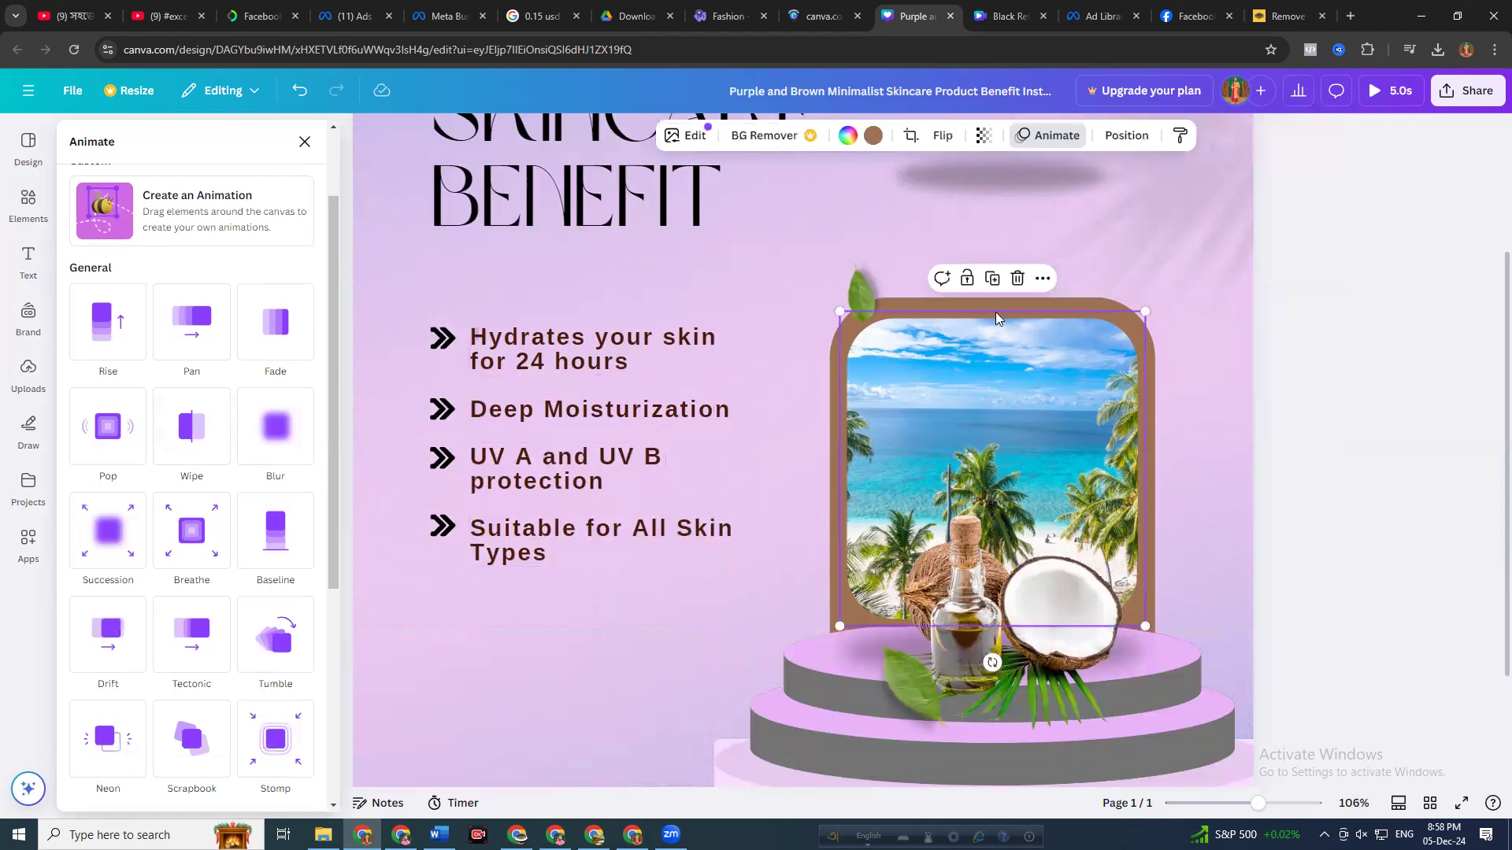
pyautogui.click(1031, 143)
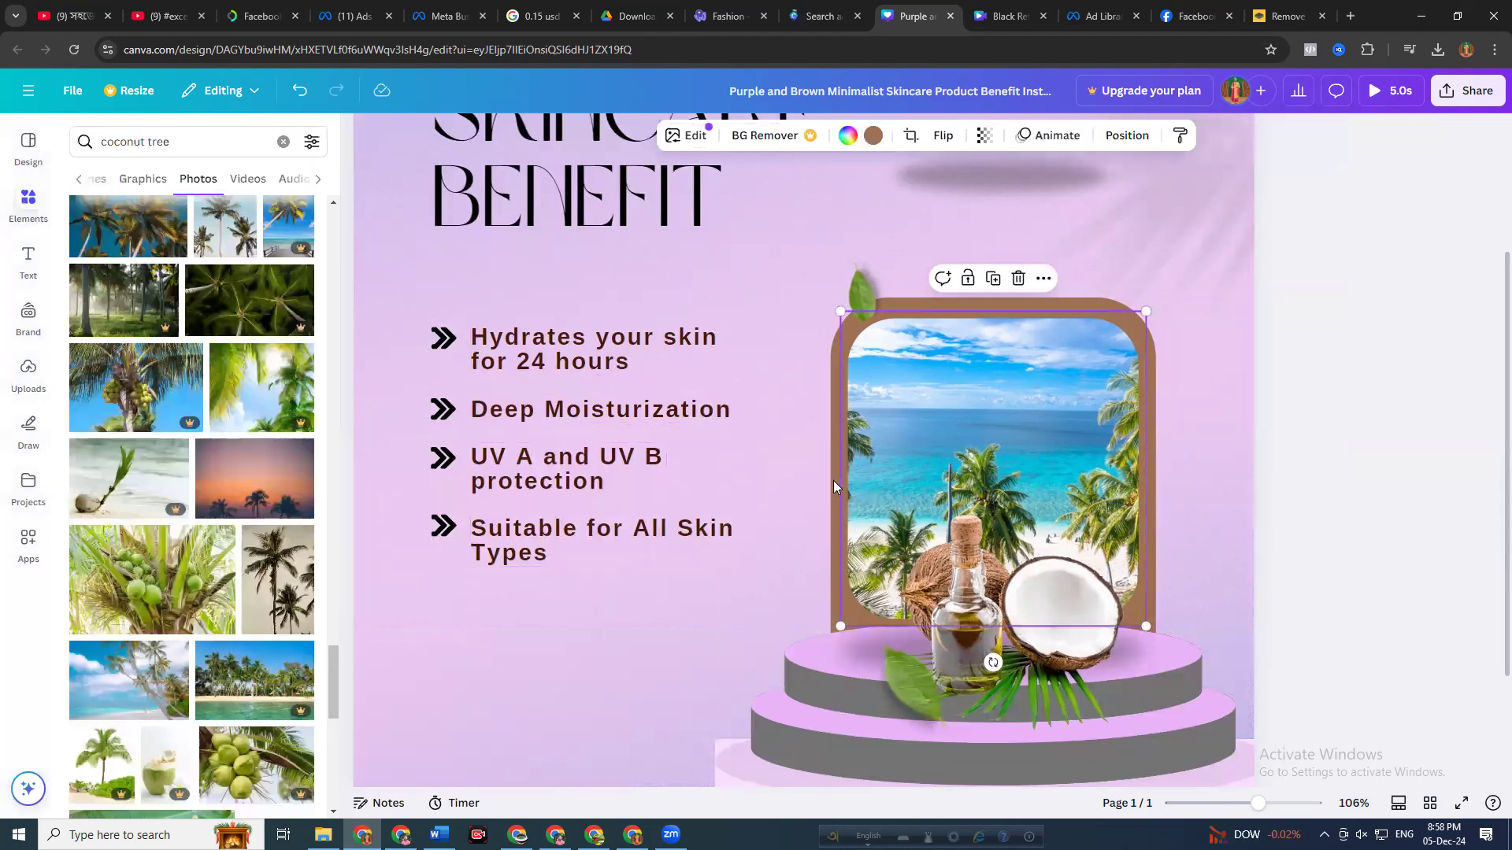
pyautogui.click(833, 481)
pyautogui.click(886, 457)
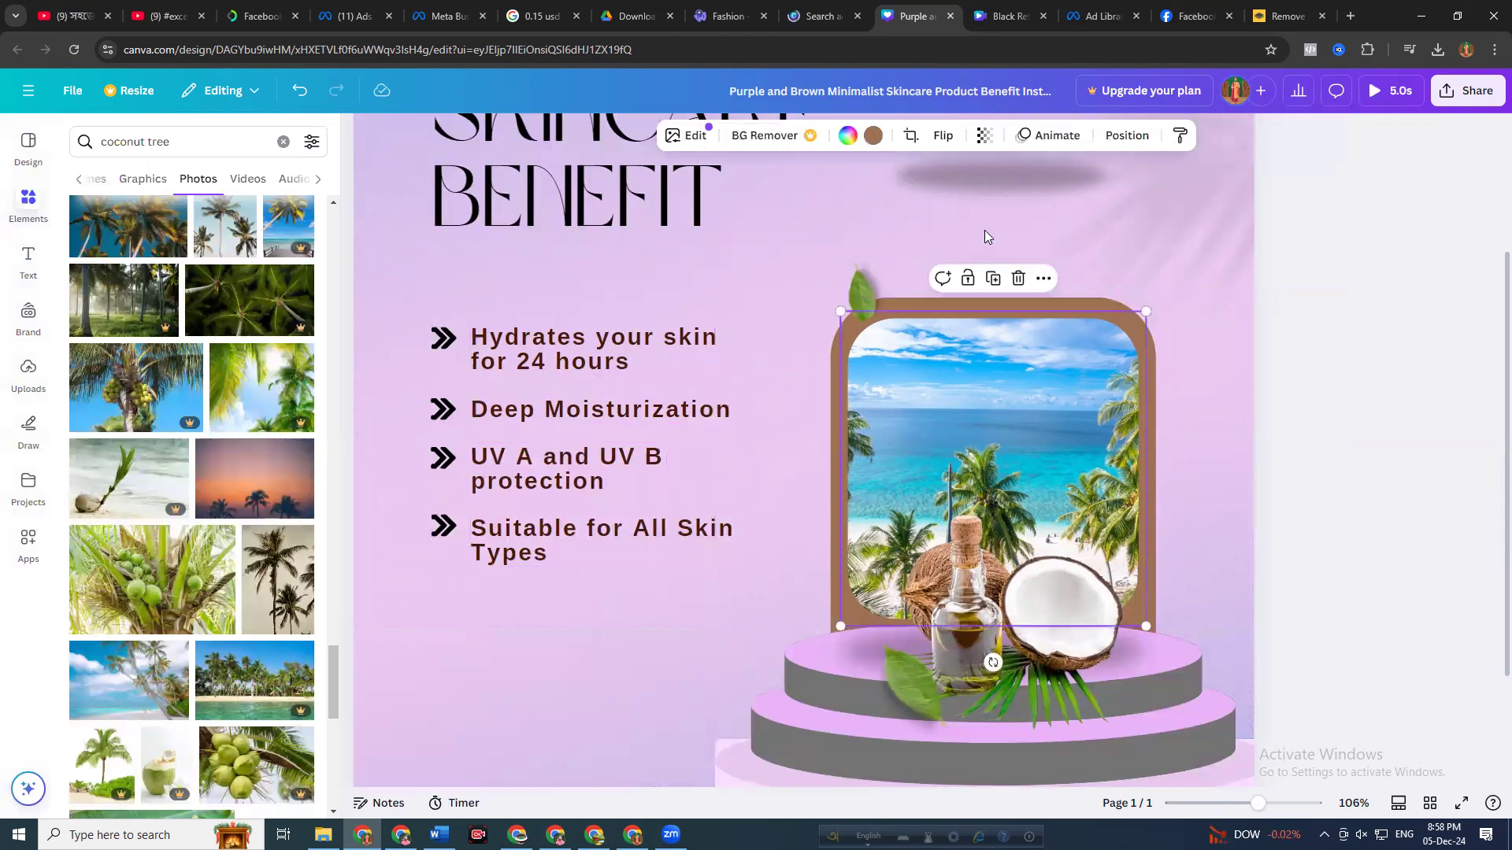
pyautogui.click(1033, 142)
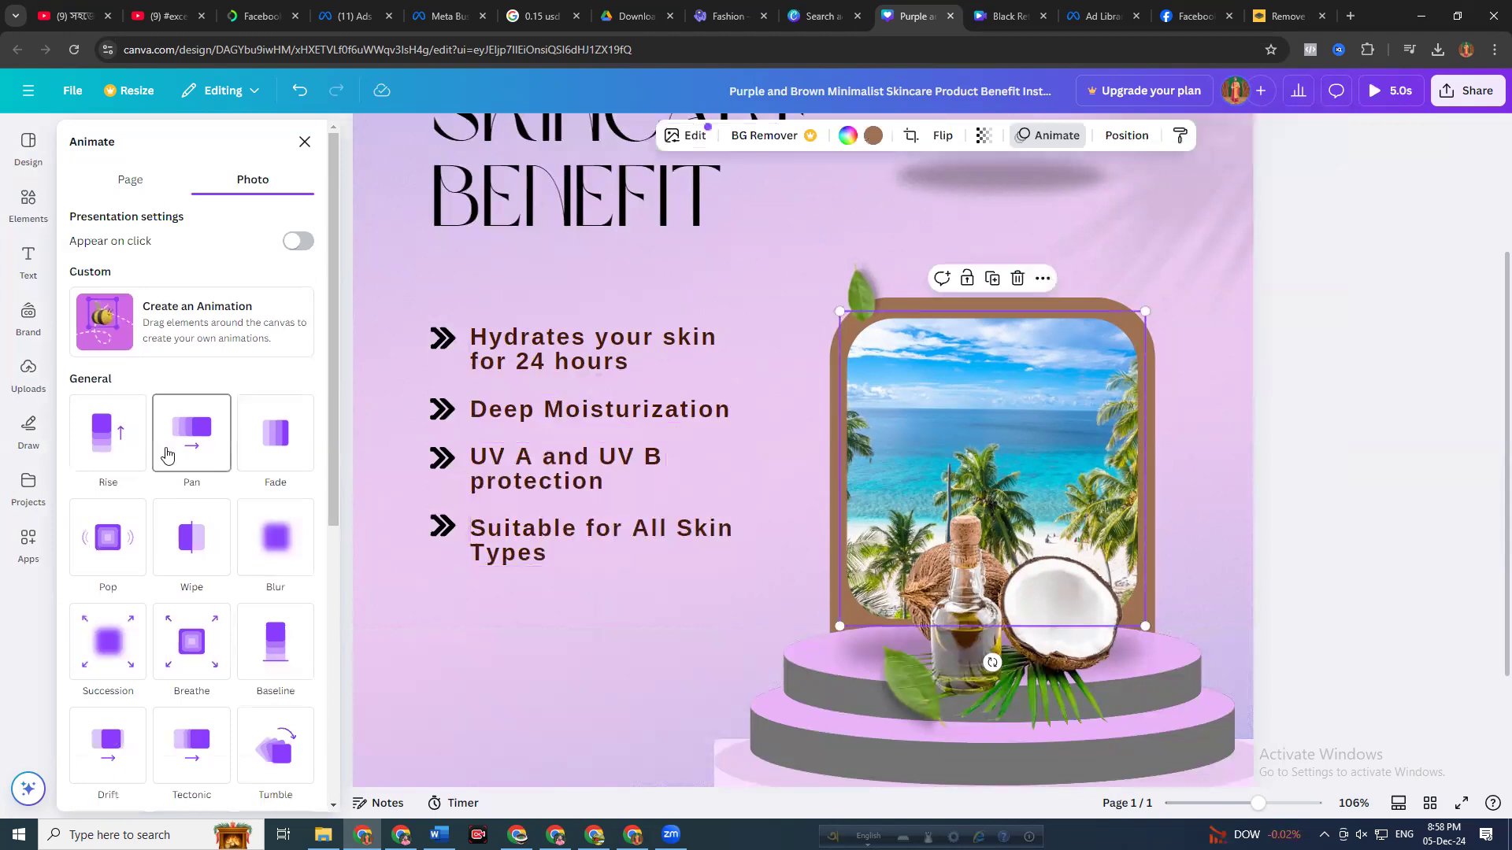
pyautogui.click(200, 642)
# Try the Breathe and Succession animations on the grouped coconut and oil bottle above the podium
pyautogui.scroll(-2, 443, 604)
pyautogui.scroll(-1, 964, 445)
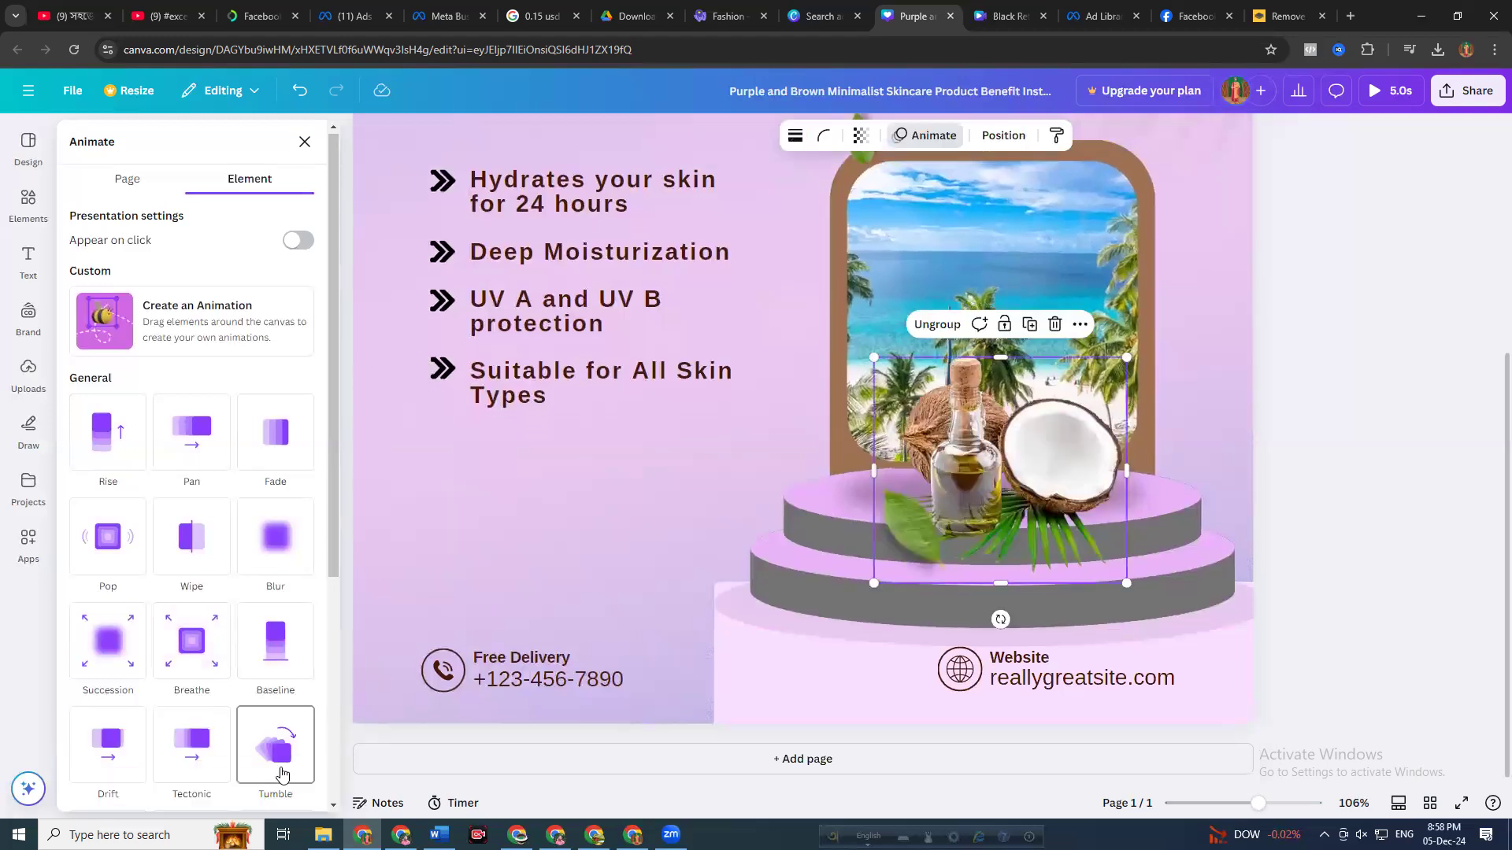
pyautogui.click(201, 656)
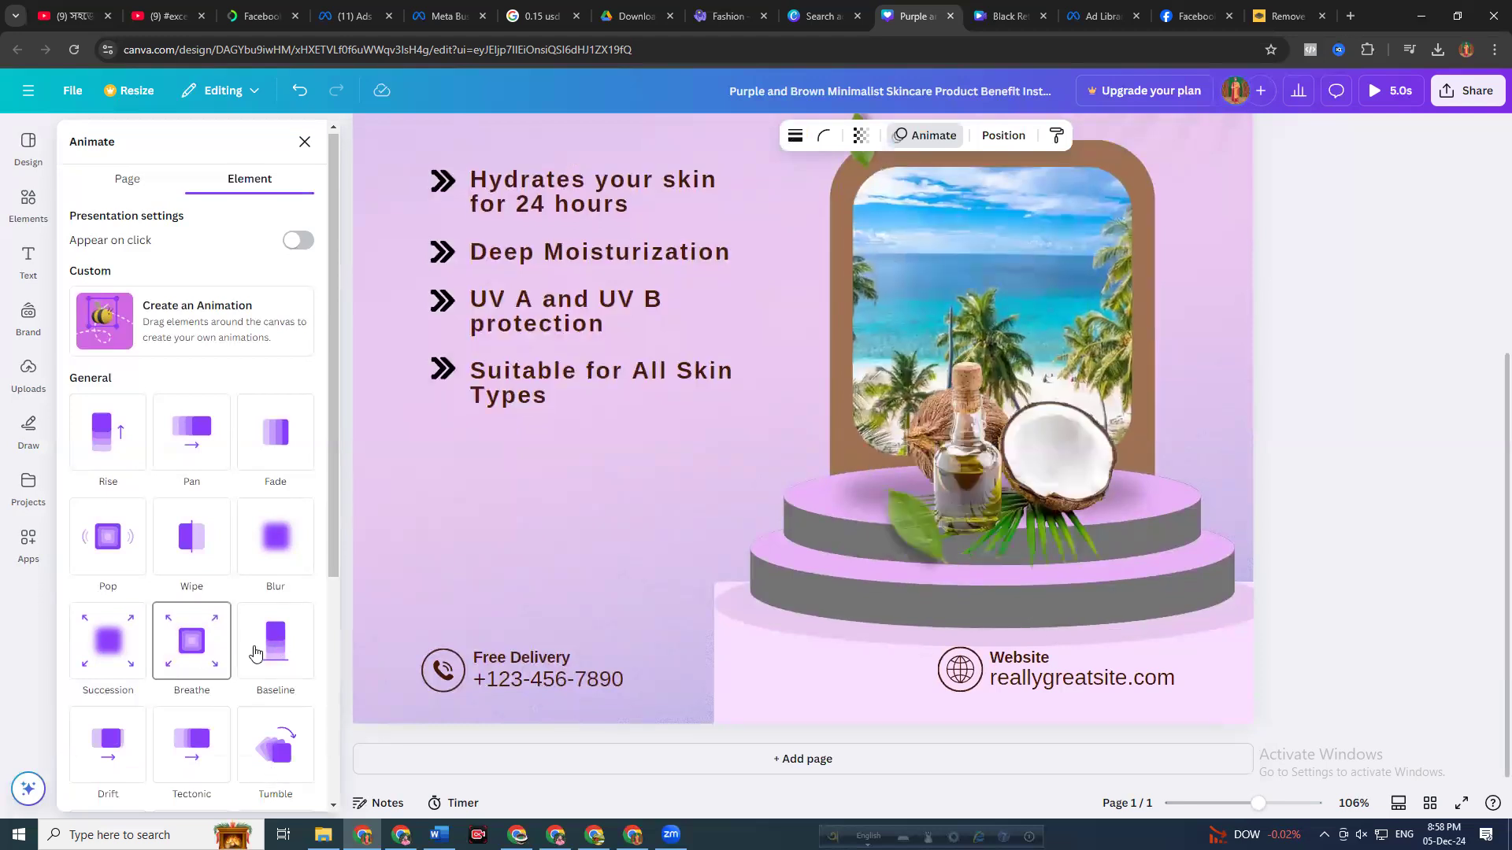
pyautogui.click(116, 663)
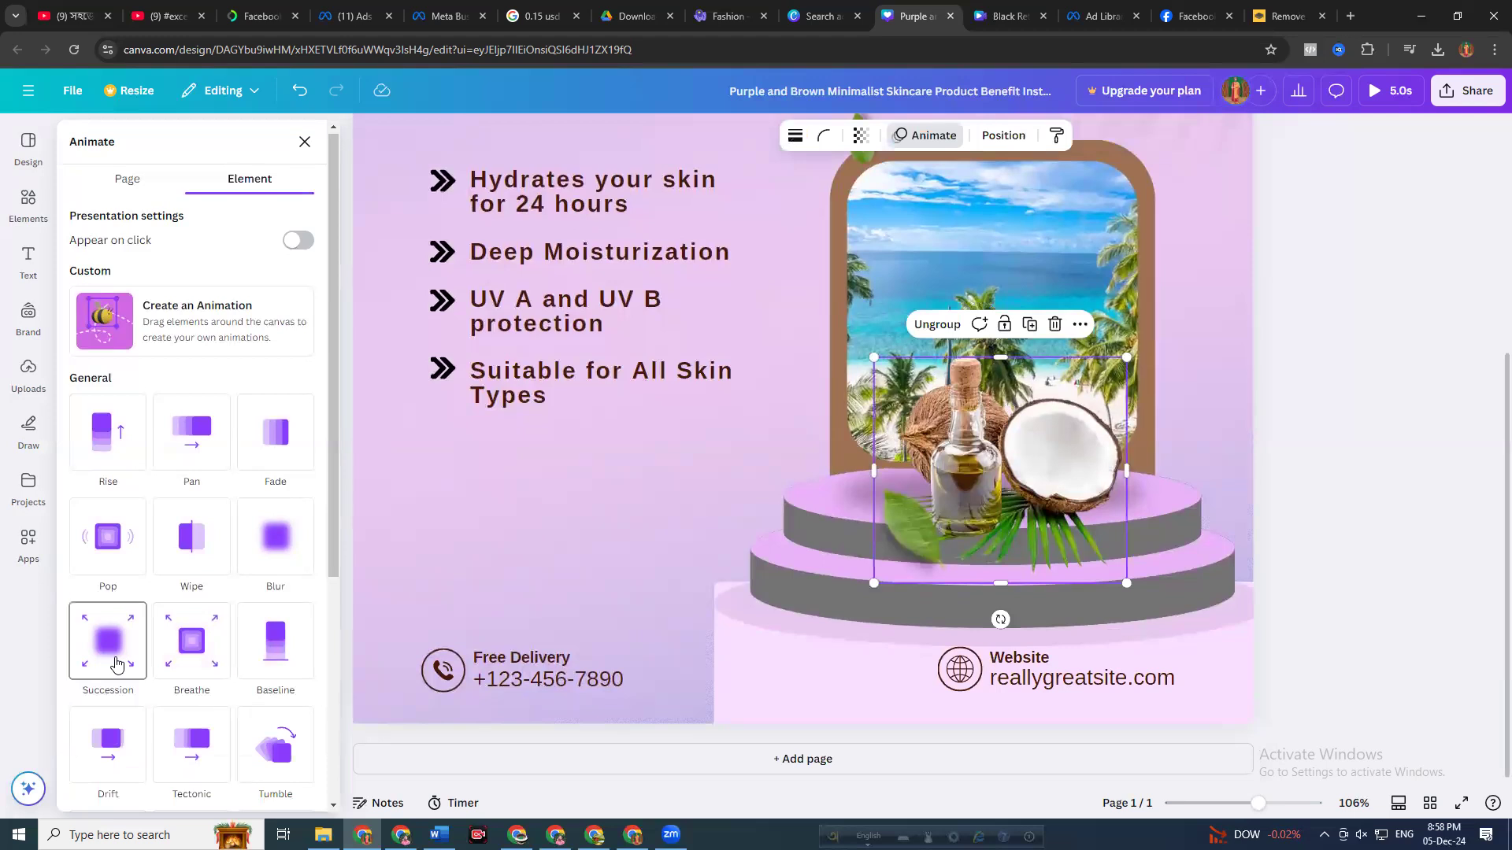
pyautogui.click(116, 664)
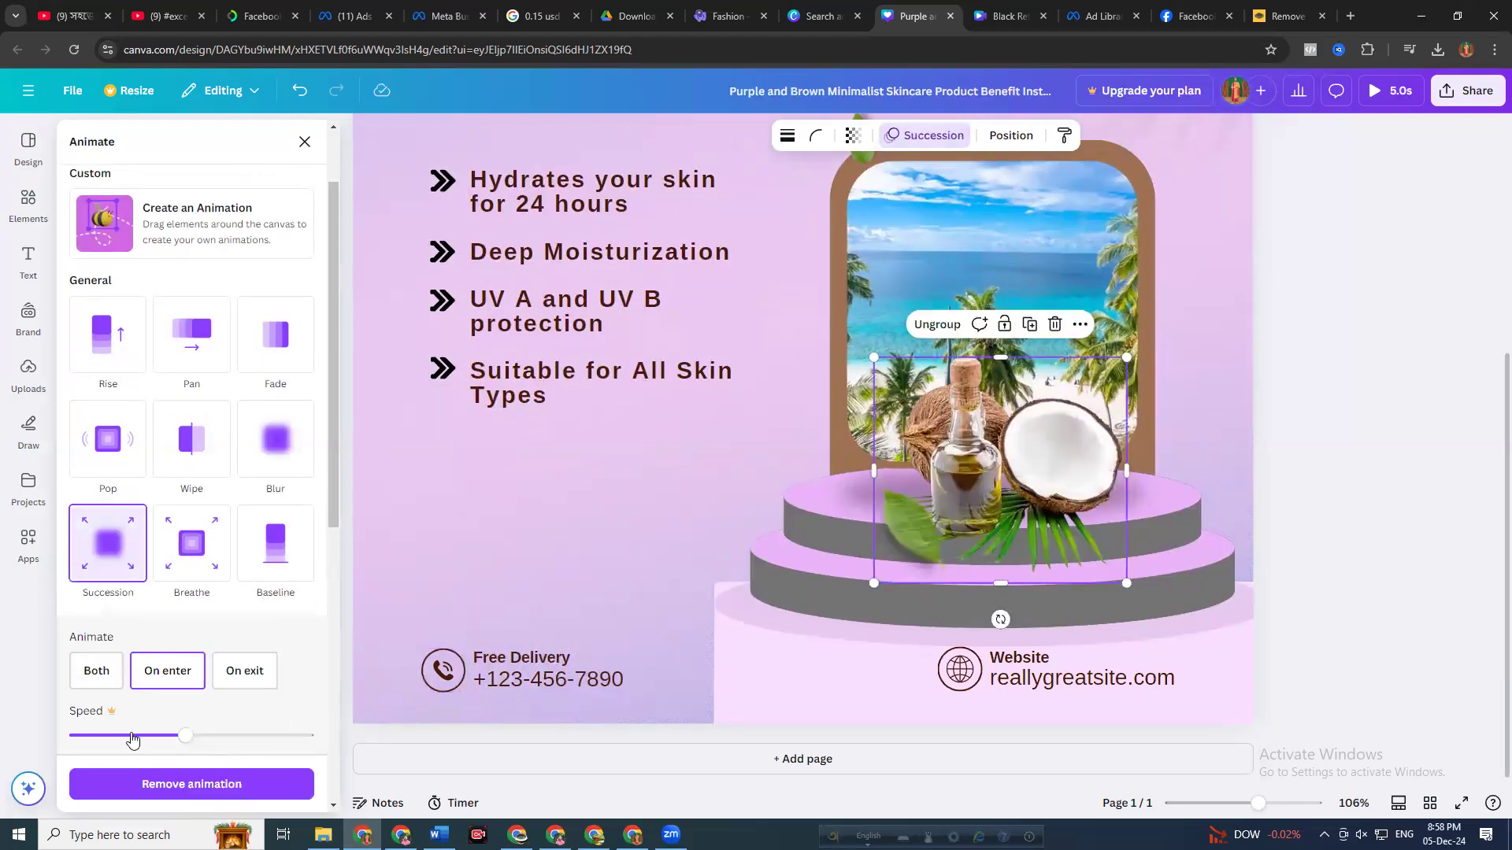
# Preview the remaining animations and add-on effects for the coconut and oil bottle group, and apply Stomp on enter
pyautogui.scroll(-2, 189, 721)
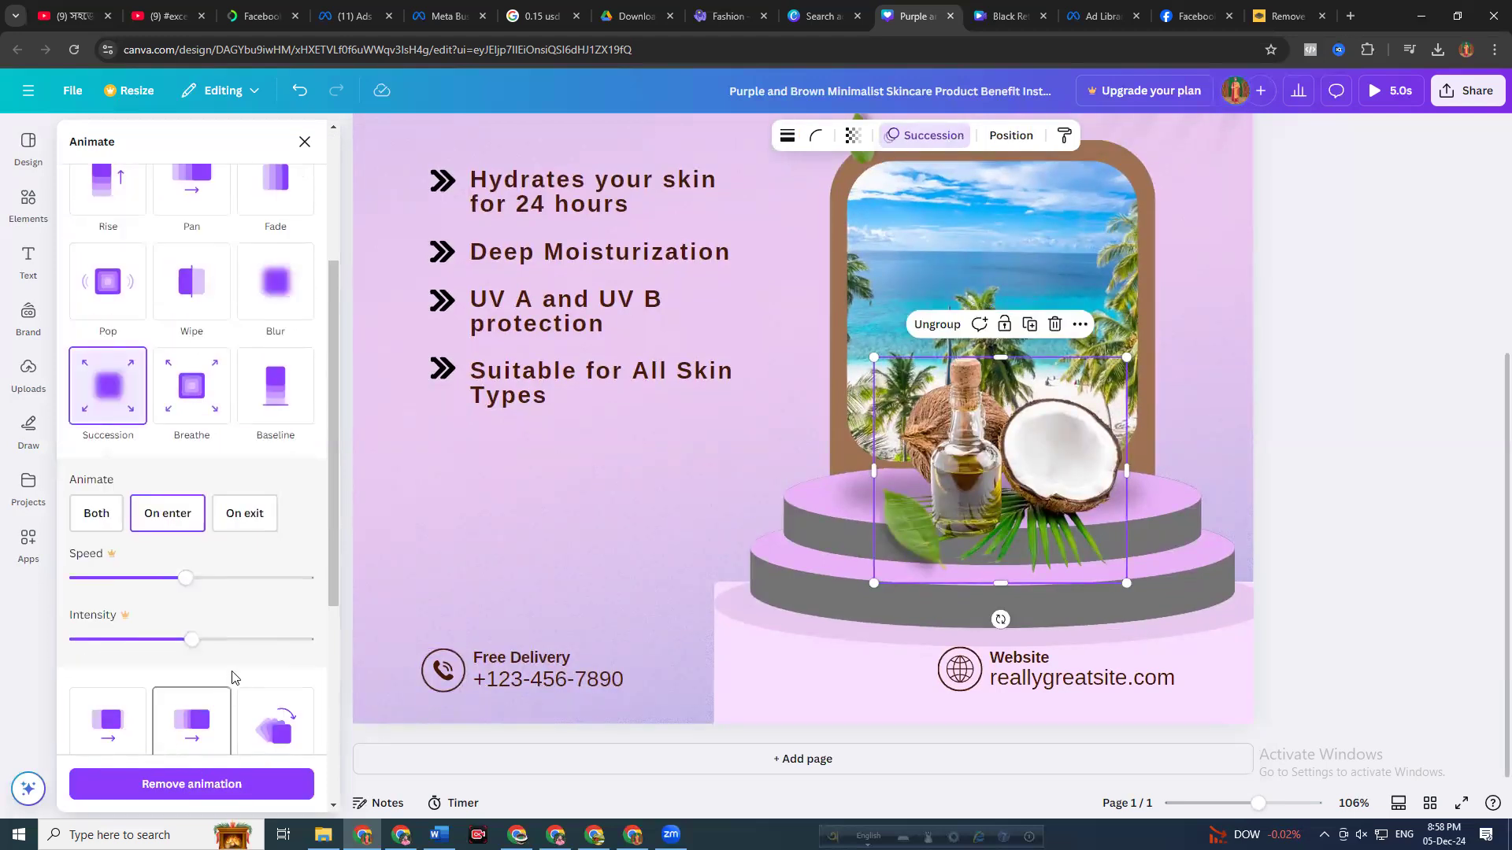
pyautogui.scroll(-2, 232, 677)
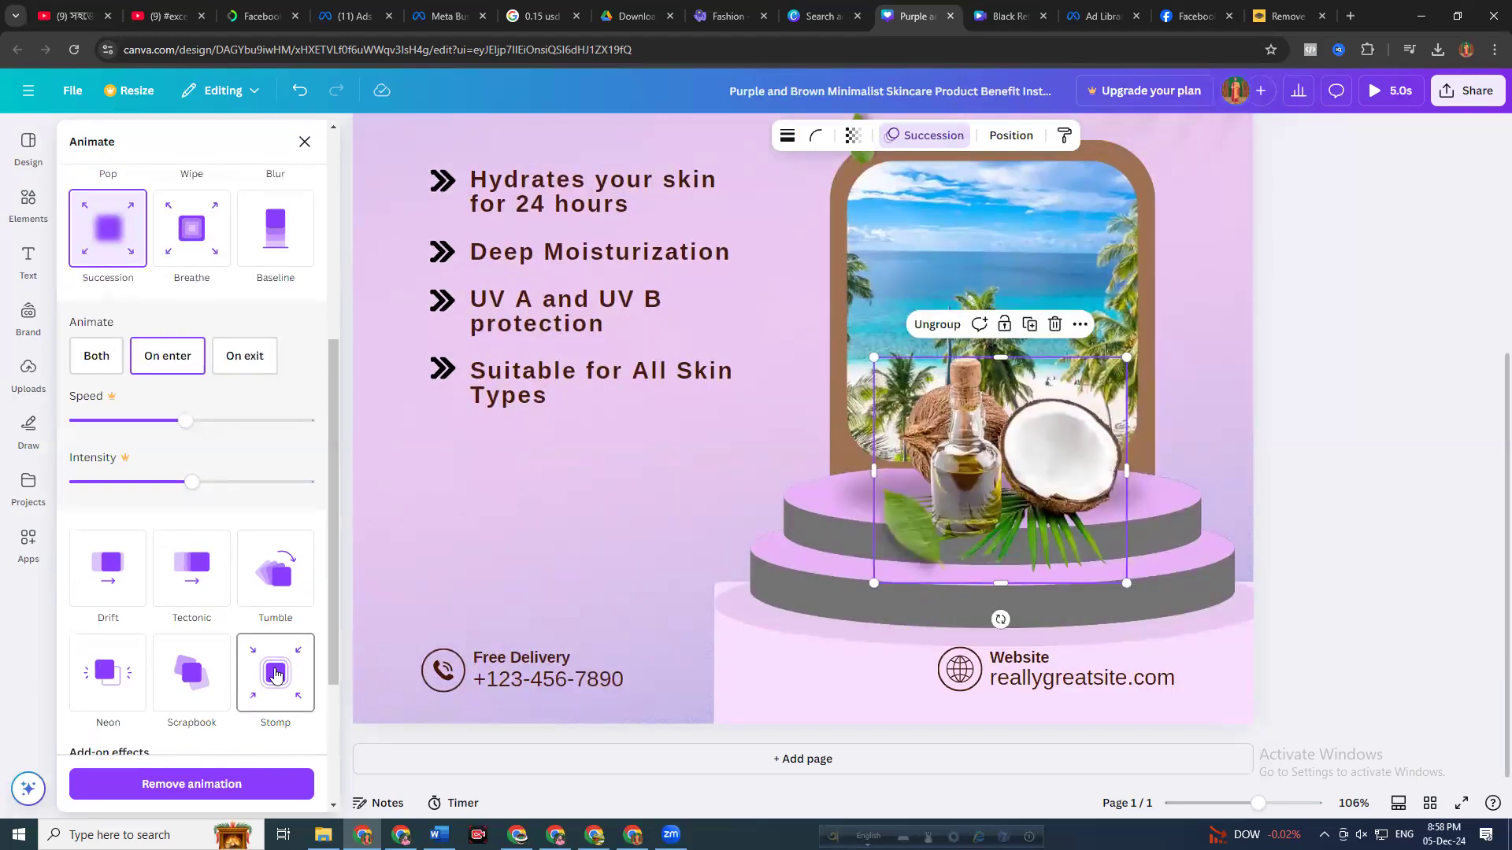
pyautogui.scroll(-1, 275, 675)
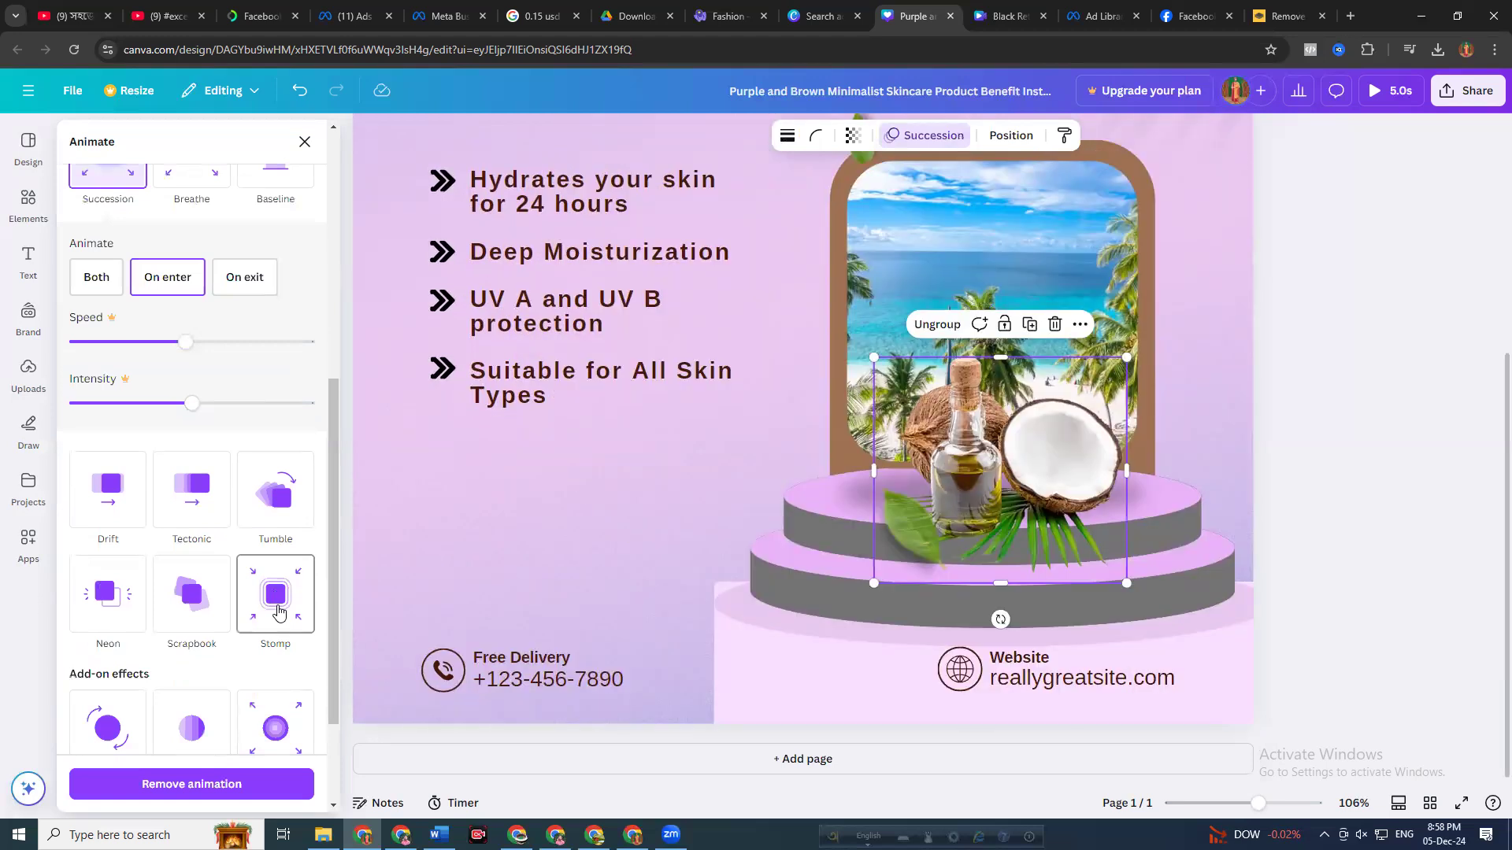
pyautogui.scroll(-2, 275, 606)
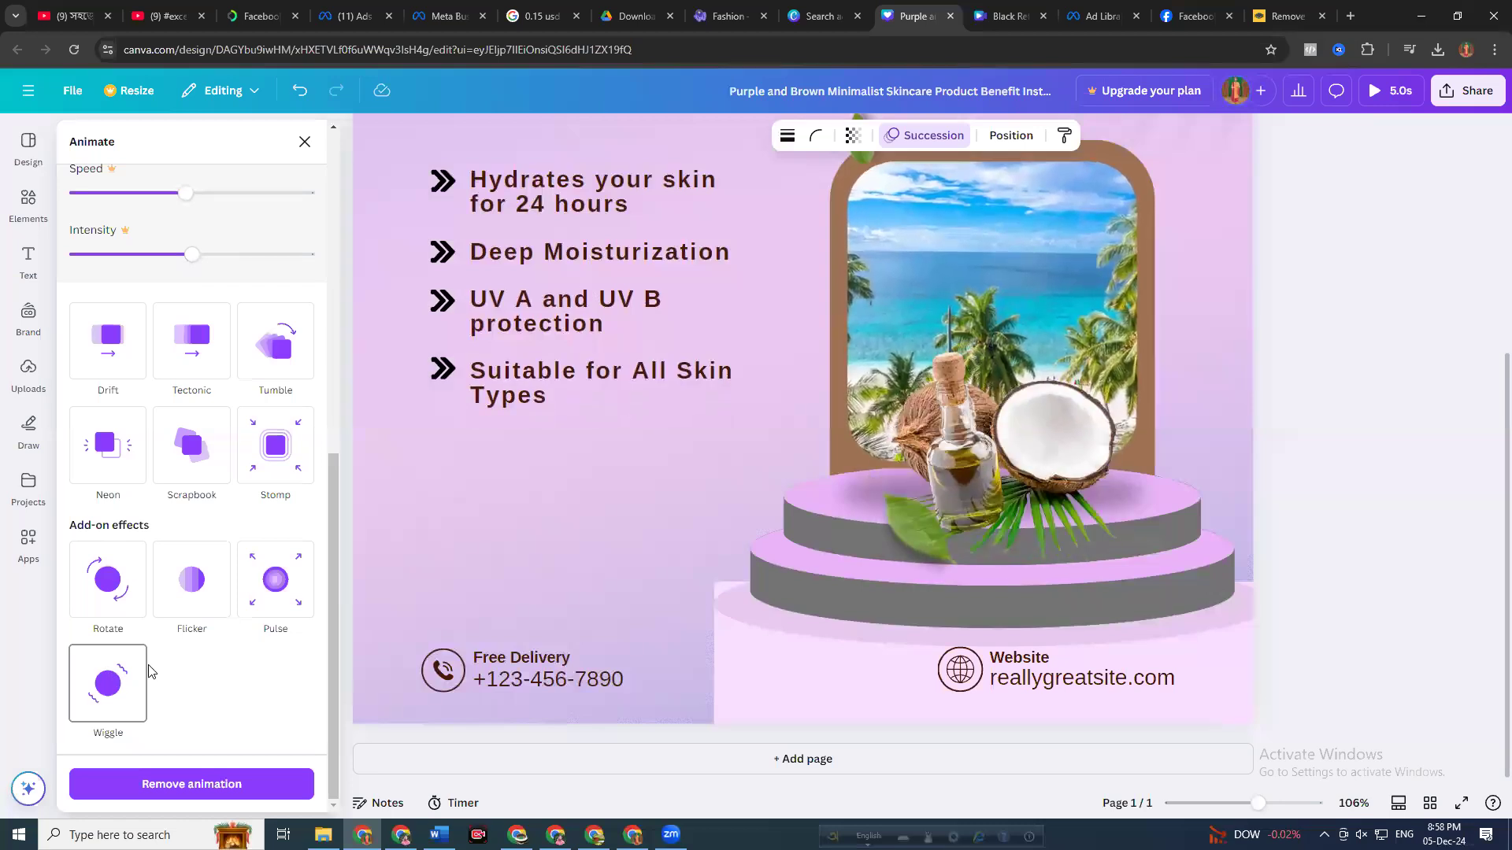
pyautogui.scroll(2, 214, 665)
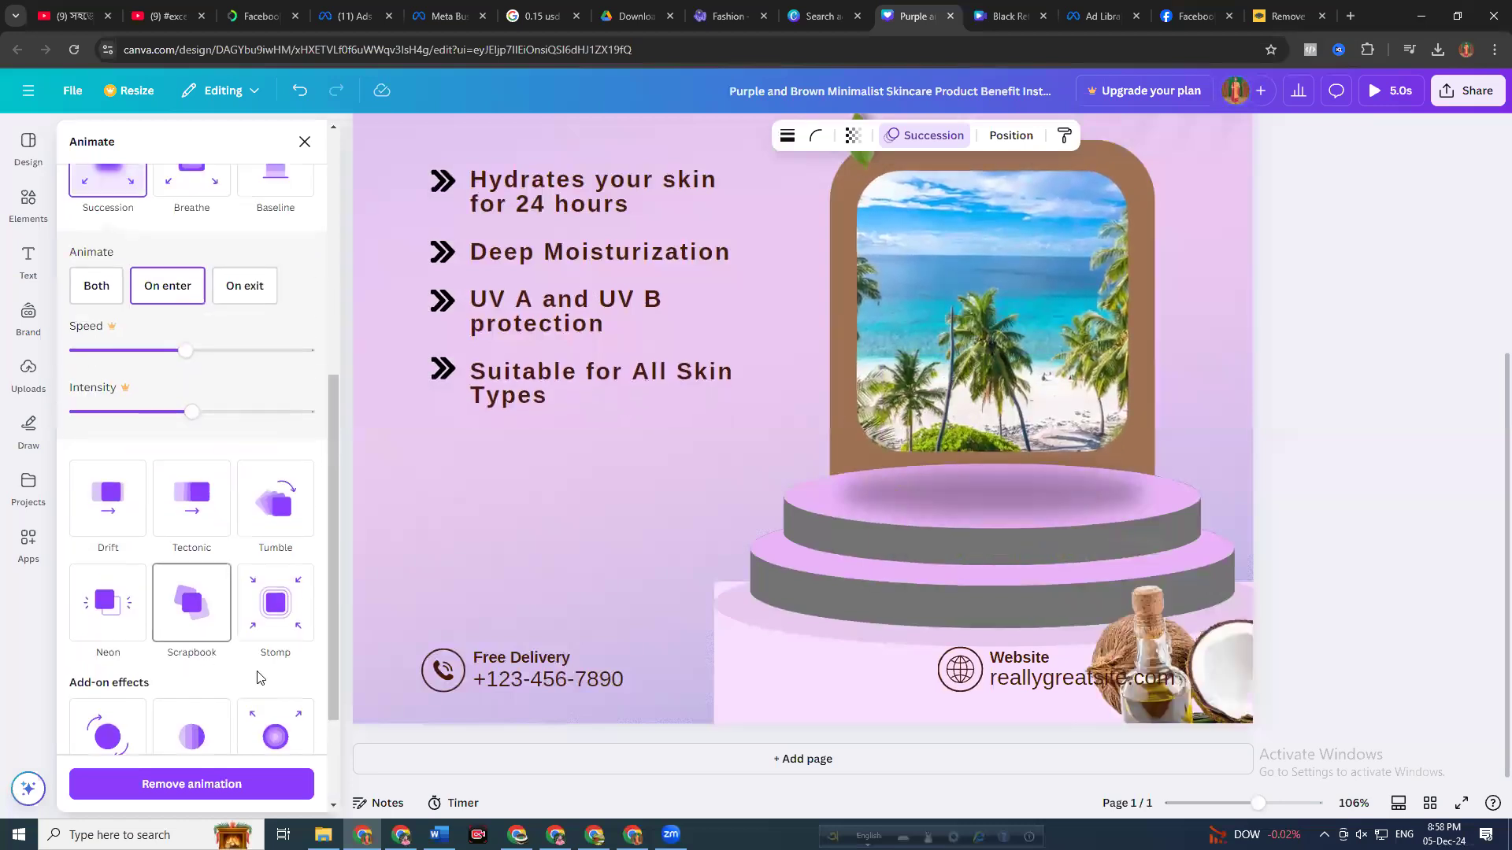
pyautogui.scroll(-1, 292, 646)
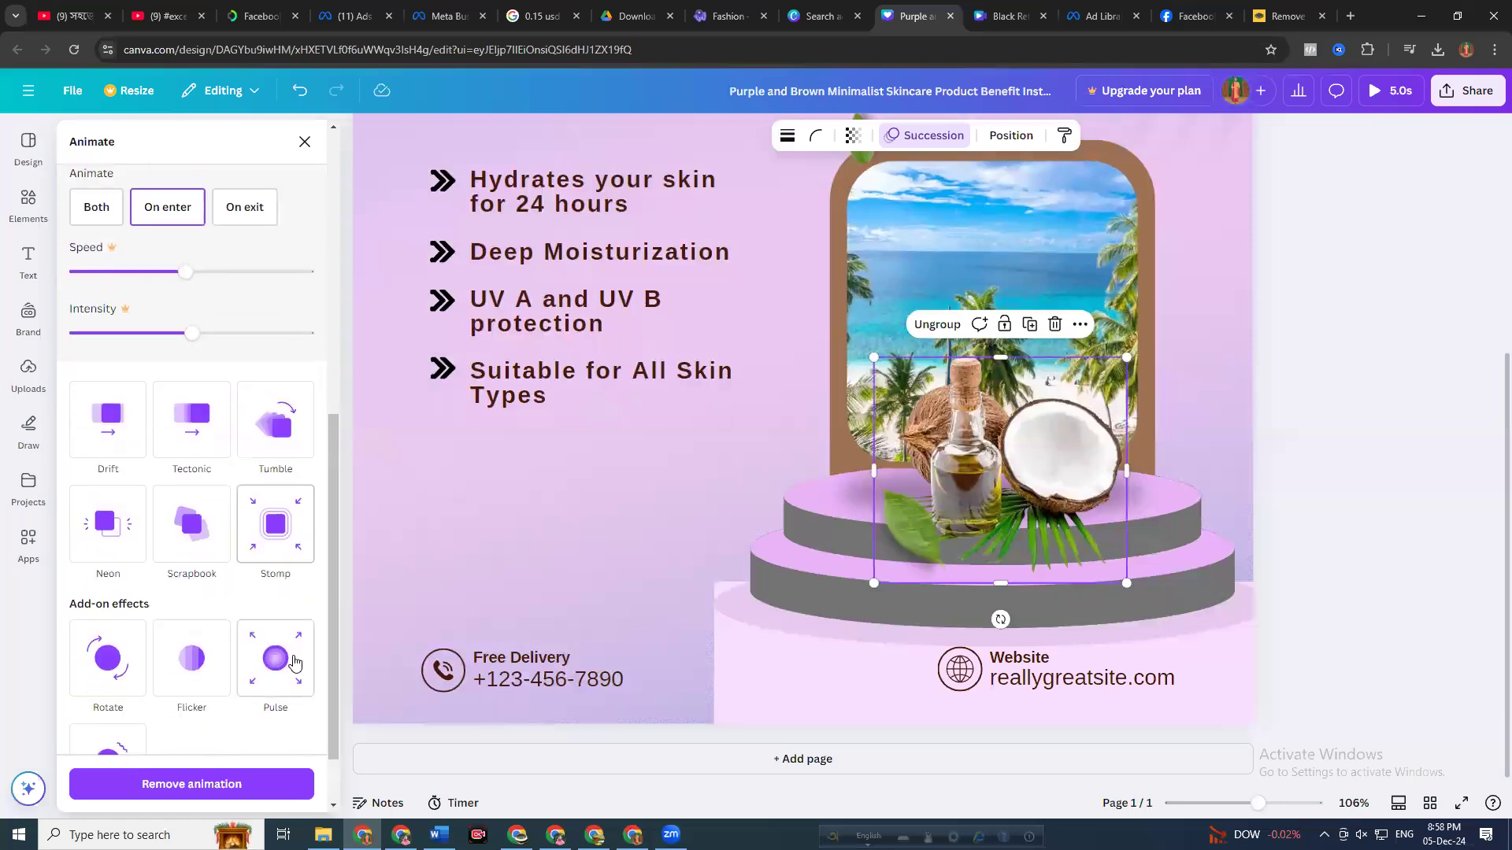
pyautogui.click(192, 659)
pyautogui.click(283, 563)
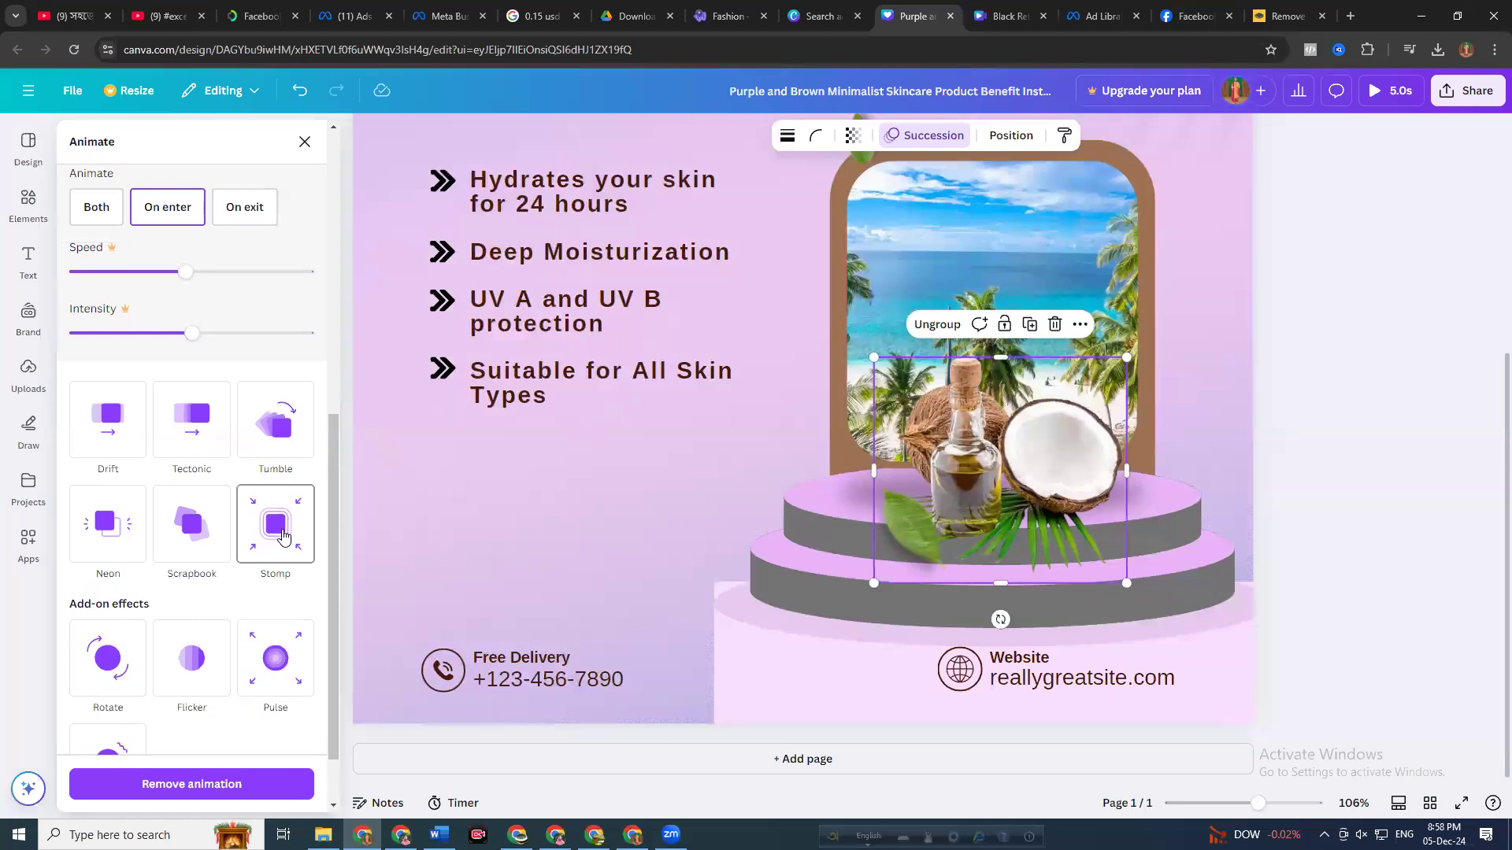
pyautogui.click(283, 536)
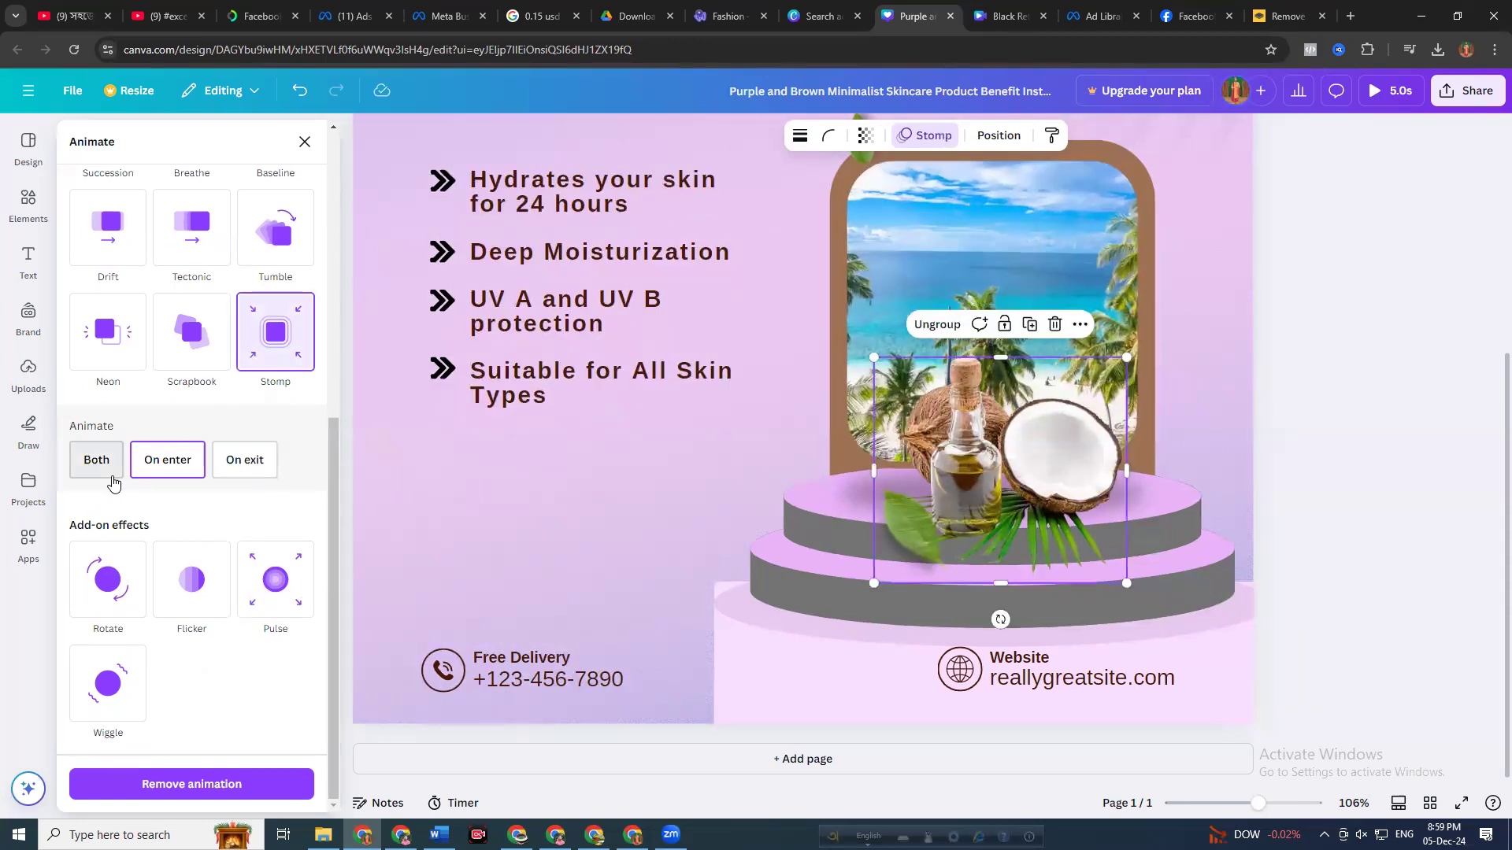
# Try Stomp on exit for the coconut and oil bottle group and look through the page and element animation options
pyautogui.click(238, 470)
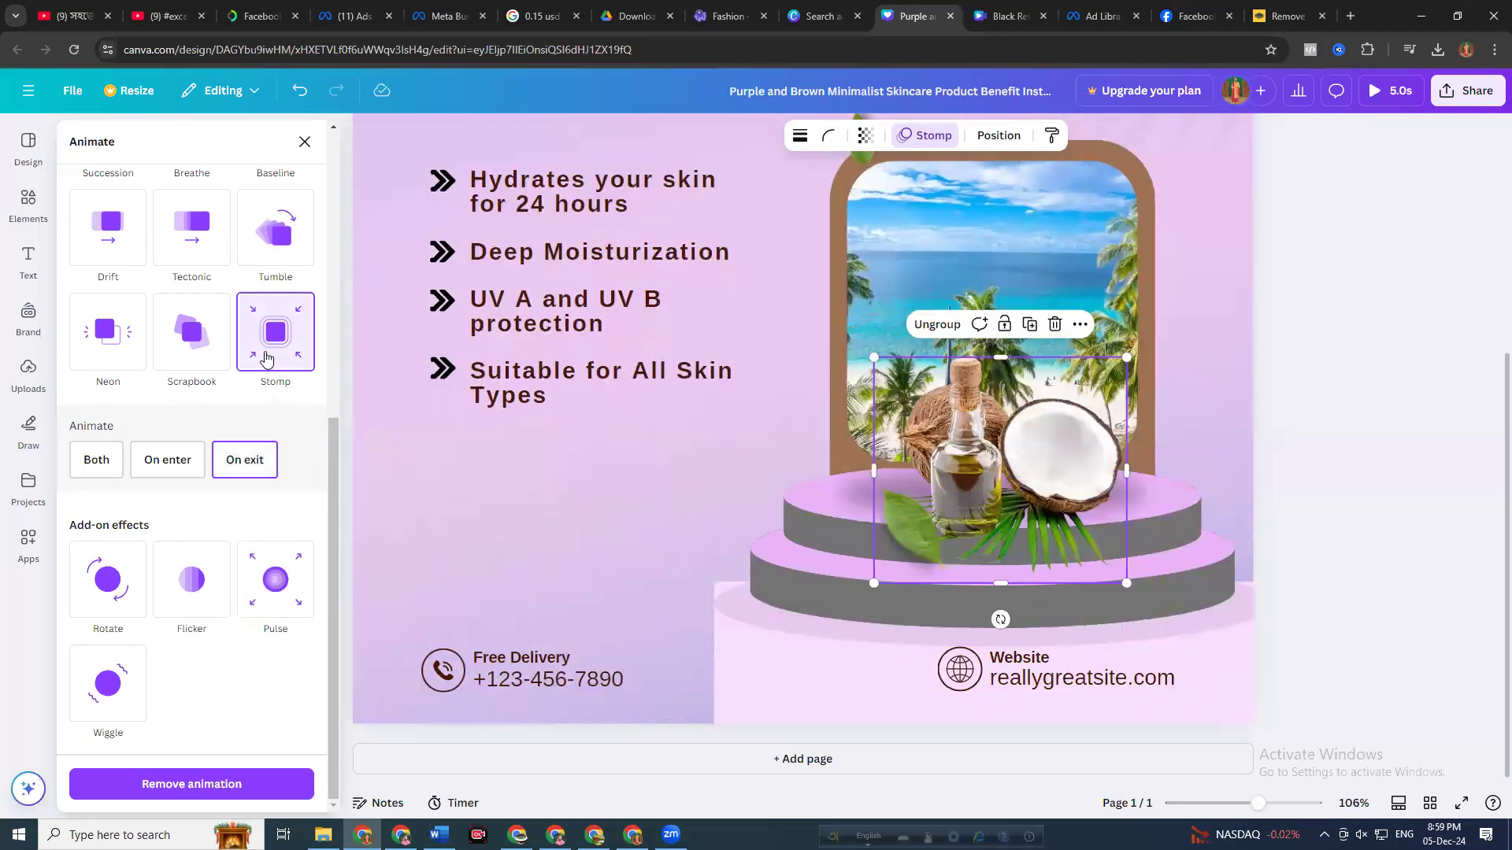
pyautogui.scroll(5, 181, 394)
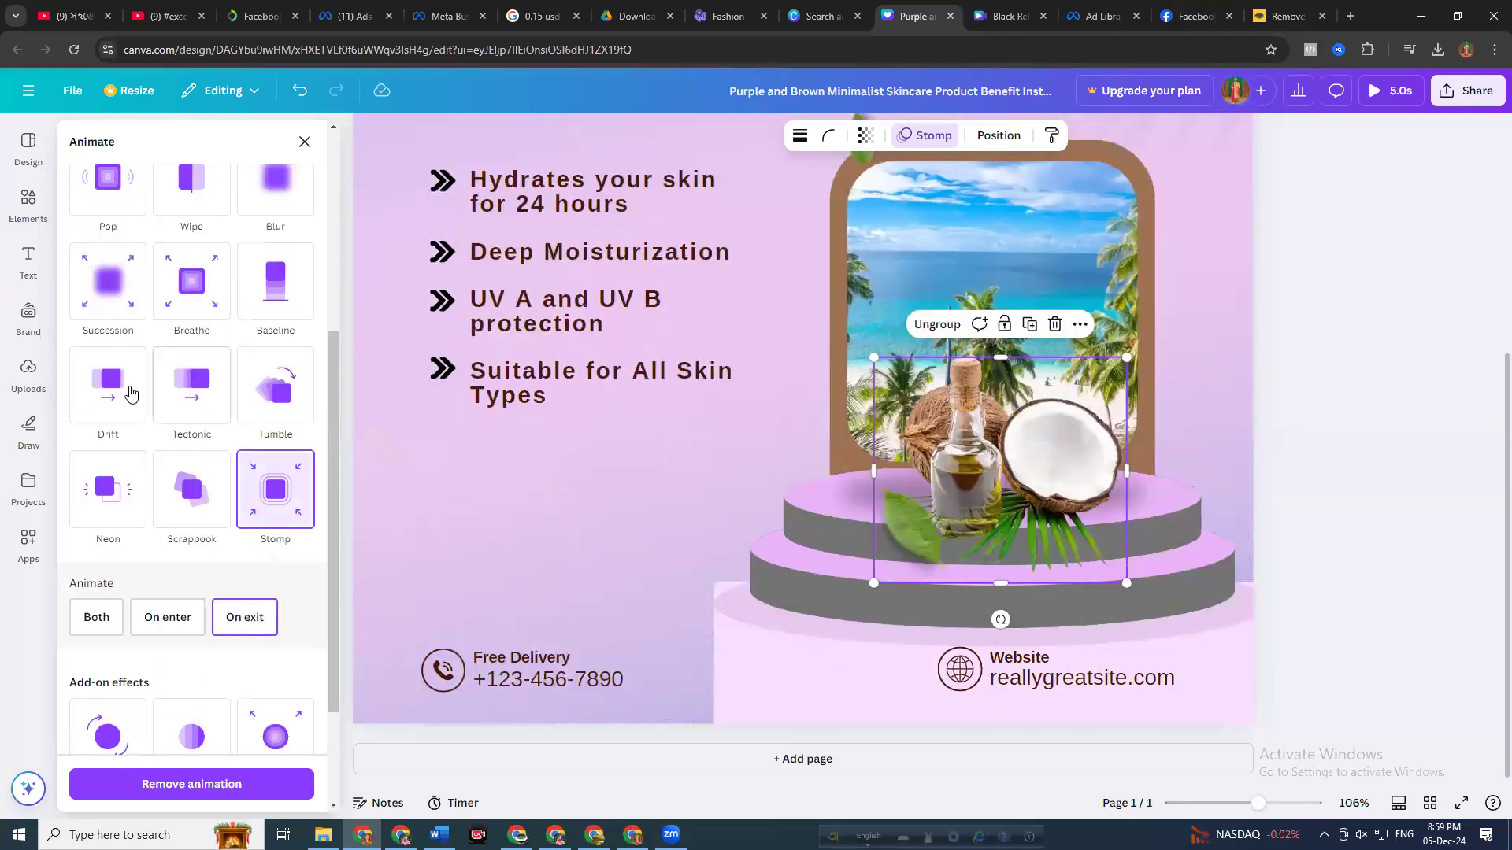
pyautogui.scroll(3, 130, 392)
pyautogui.scroll(-3, 130, 392)
pyautogui.scroll(3, 150, 410)
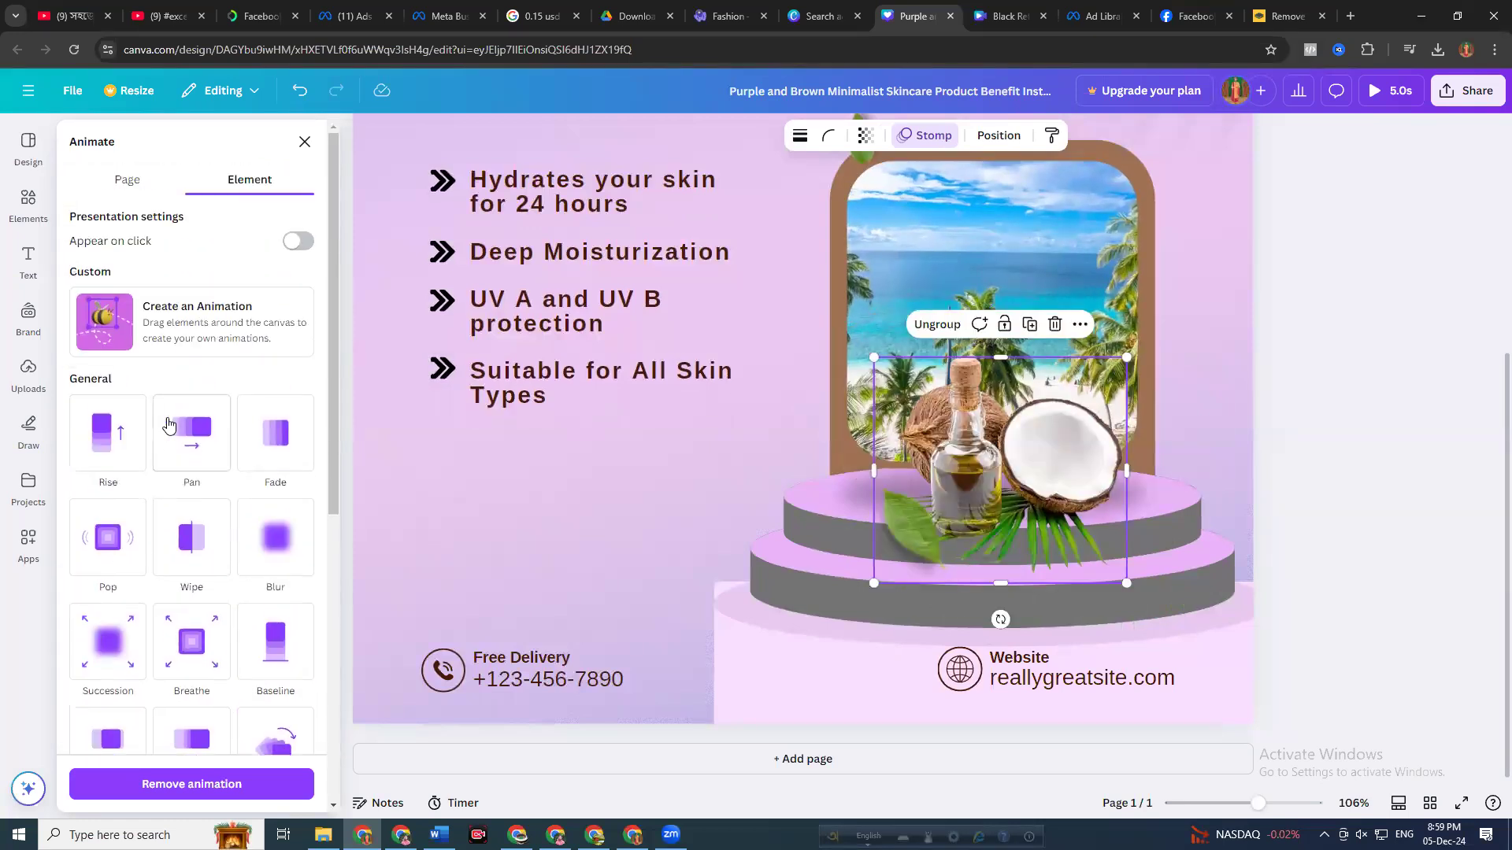
pyautogui.scroll(-8, 167, 425)
pyautogui.scroll(6, 157, 421)
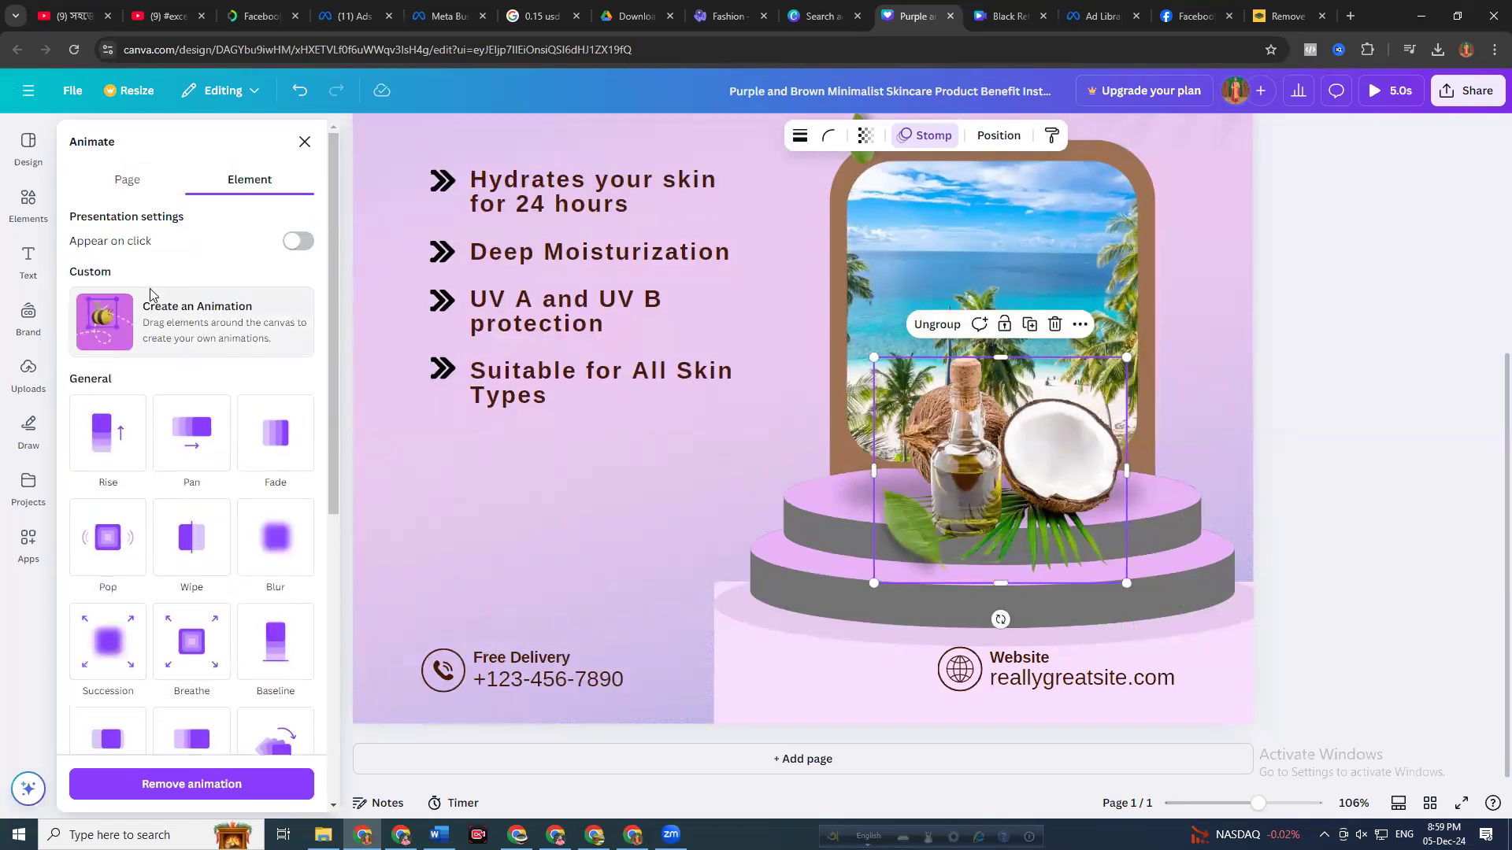
pyautogui.click(127, 192)
pyautogui.click(248, 182)
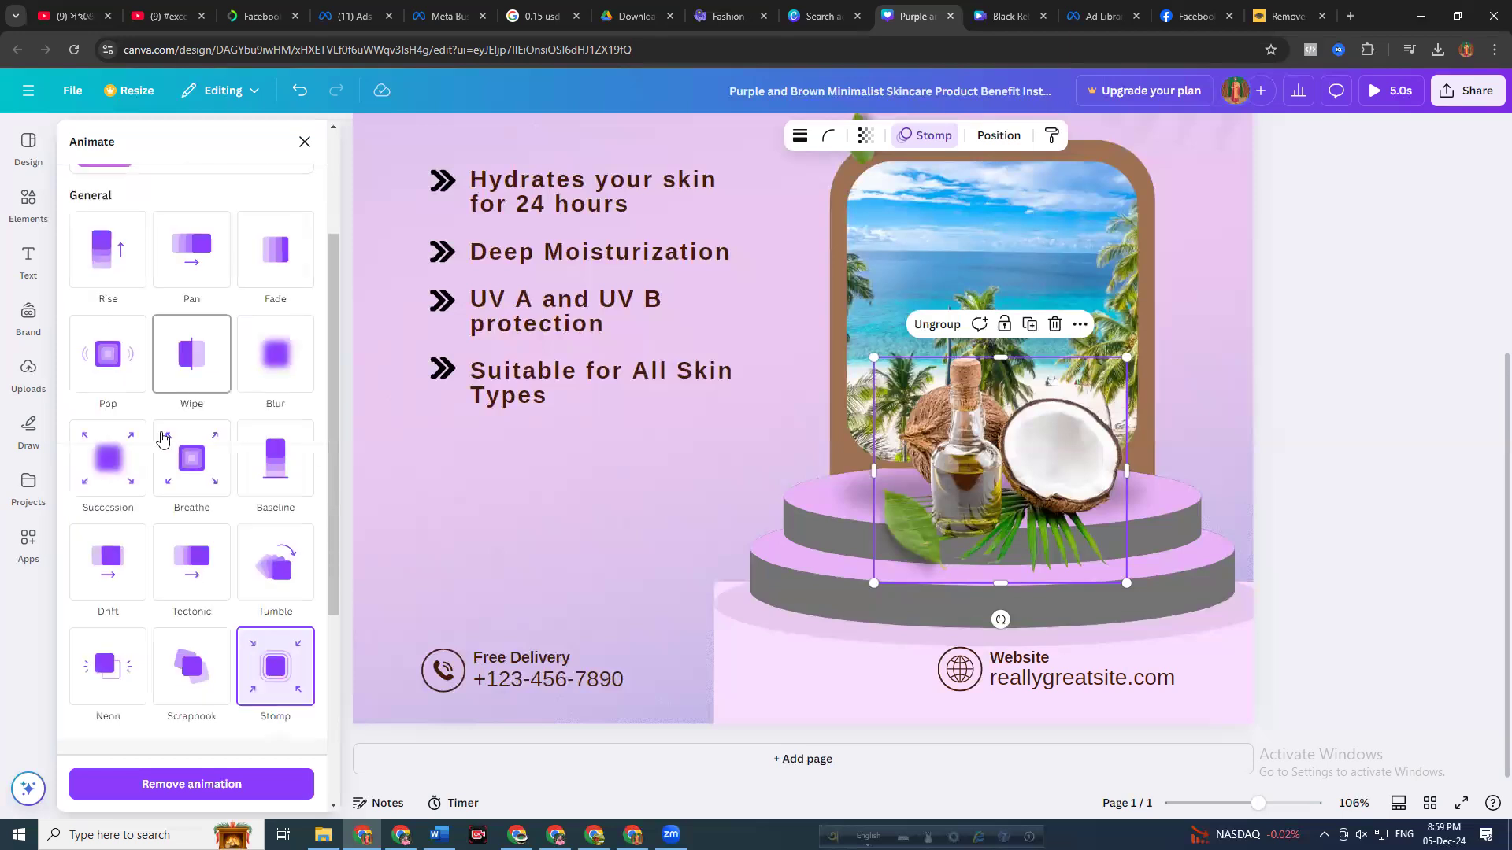
pyautogui.scroll(5, 237, 237)
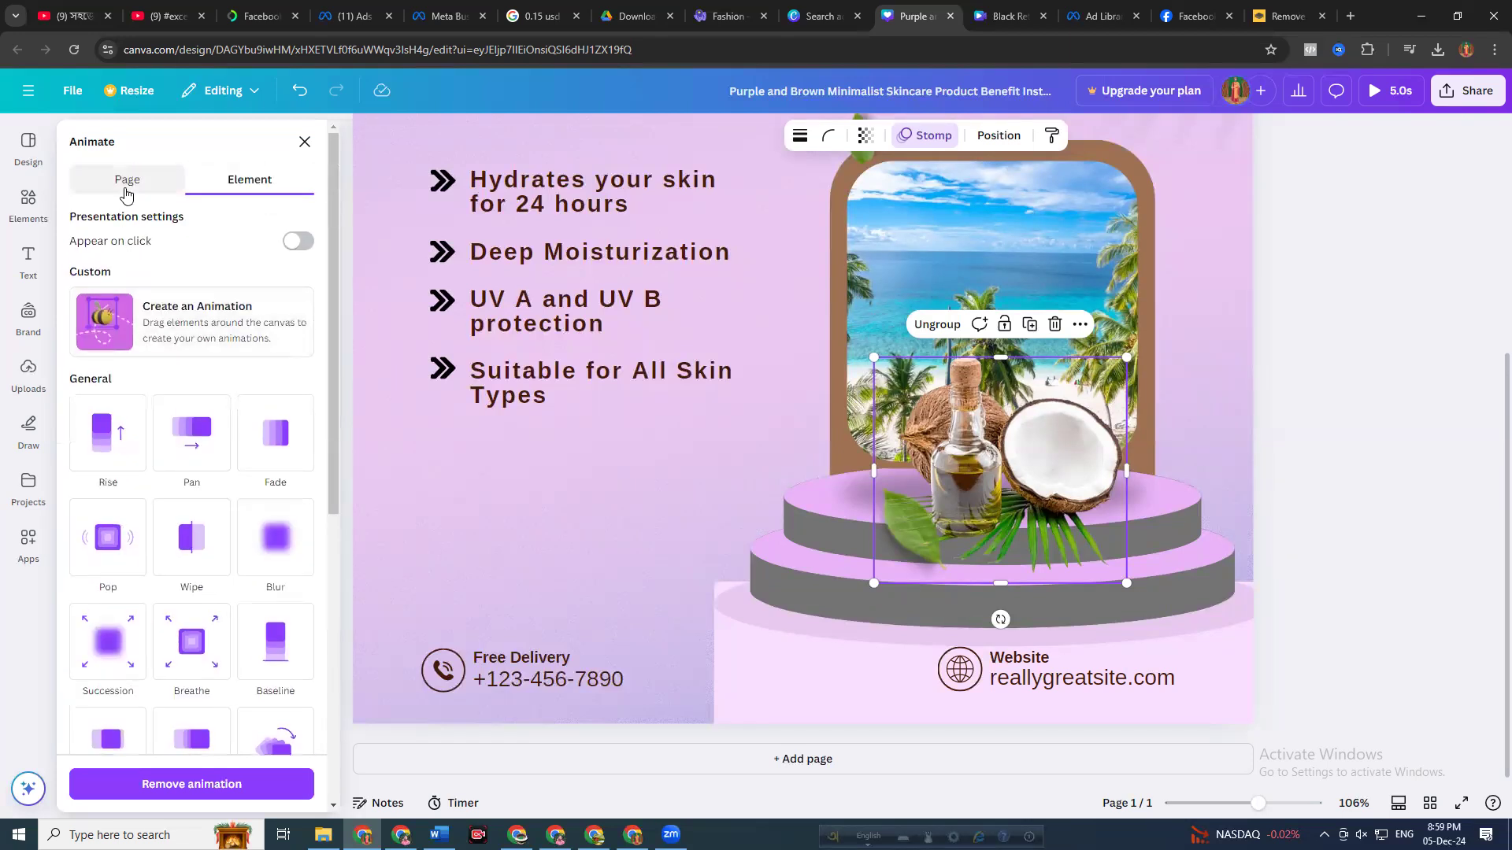
pyautogui.click(126, 180)
pyautogui.click(249, 181)
# Try the Breathe animation on the coconut and oil bottle group, and apply Pop on enter instead
pyautogui.scroll(-2, 189, 488)
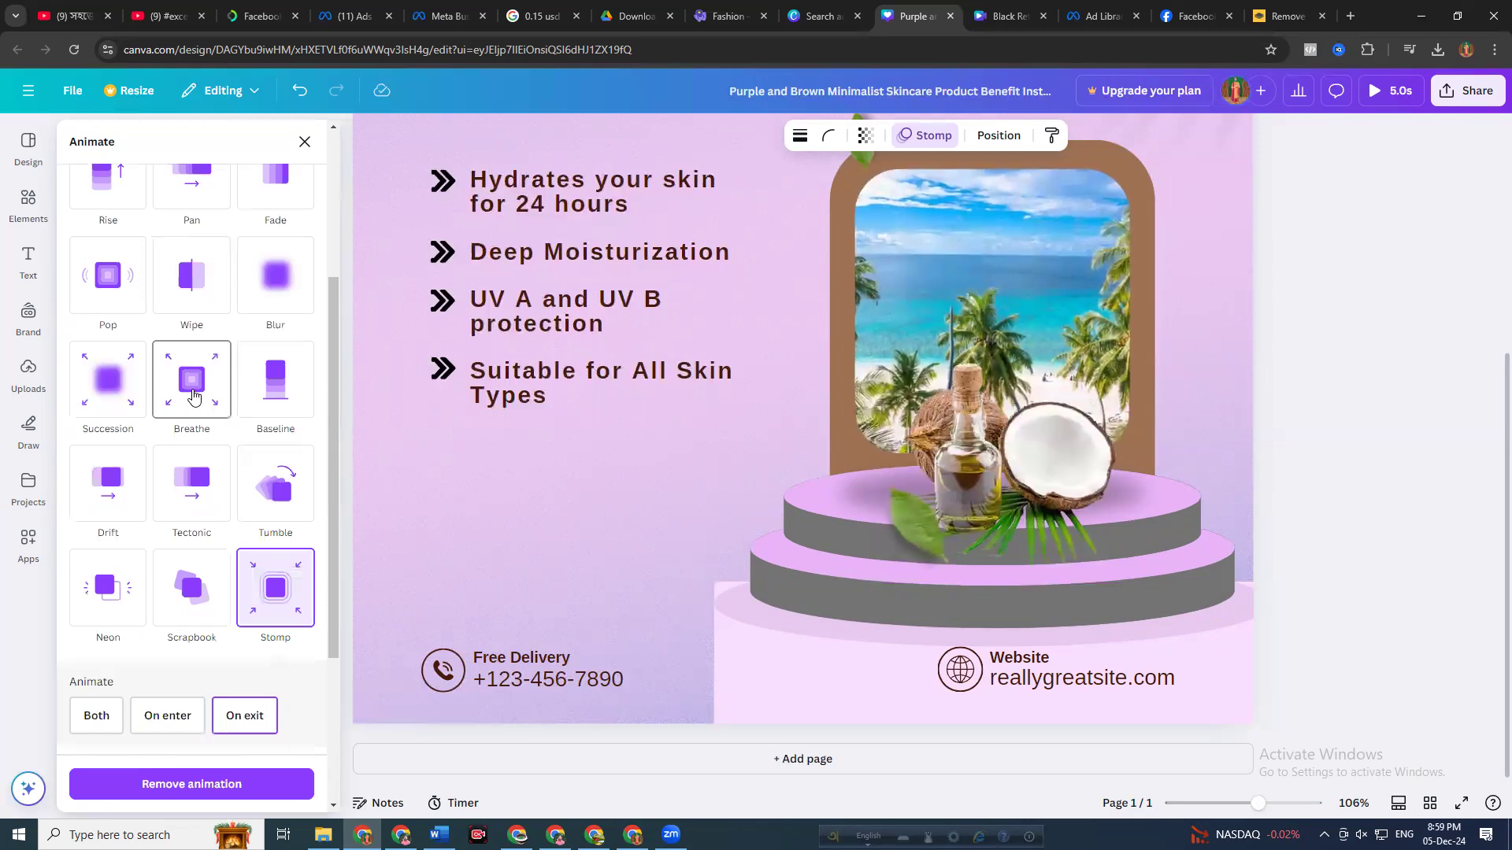
pyautogui.click(194, 394)
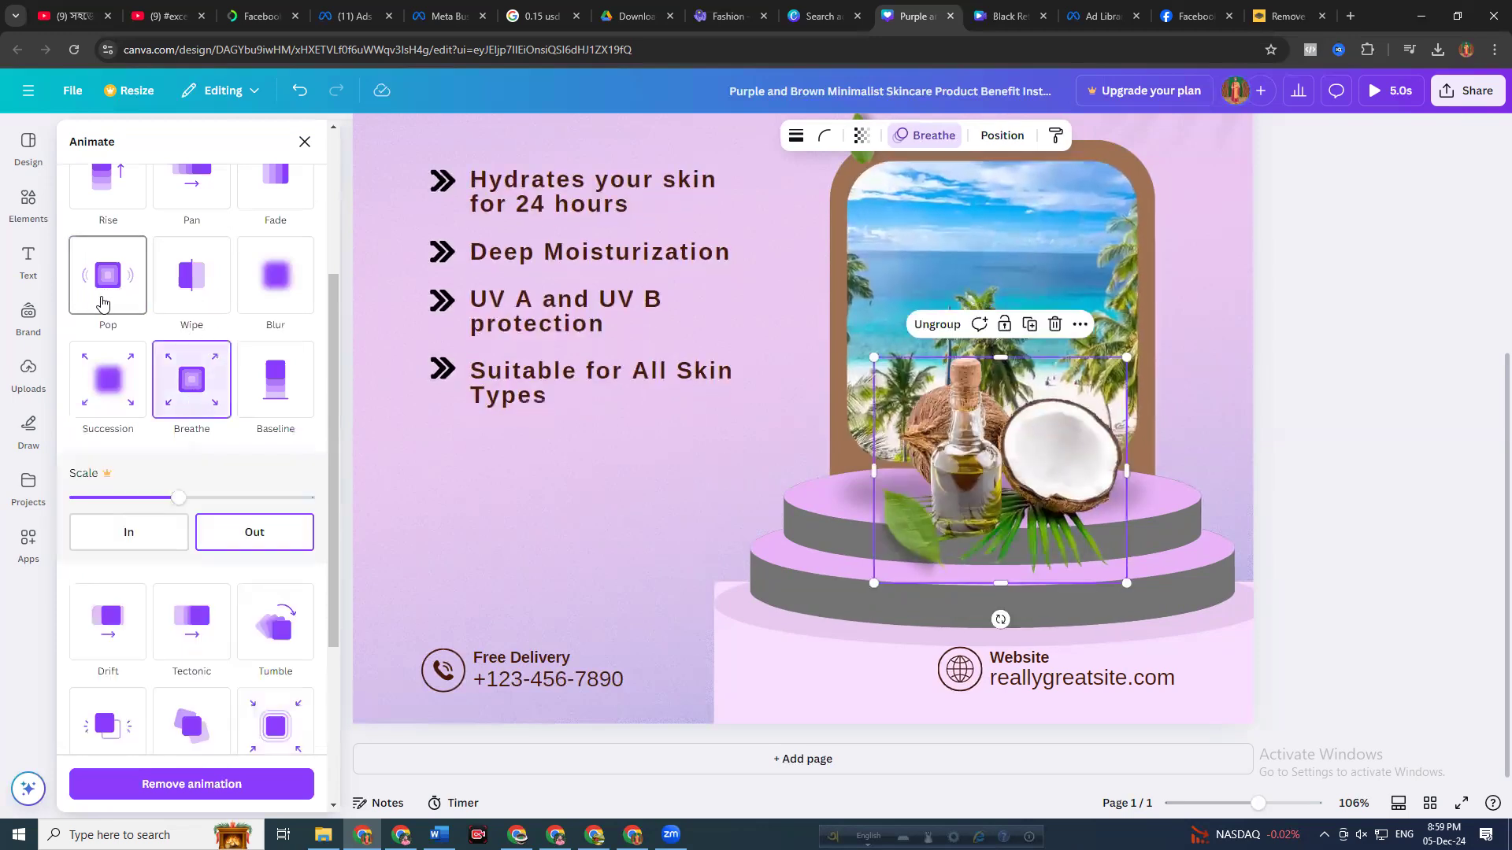
pyautogui.scroll(1, 110, 346)
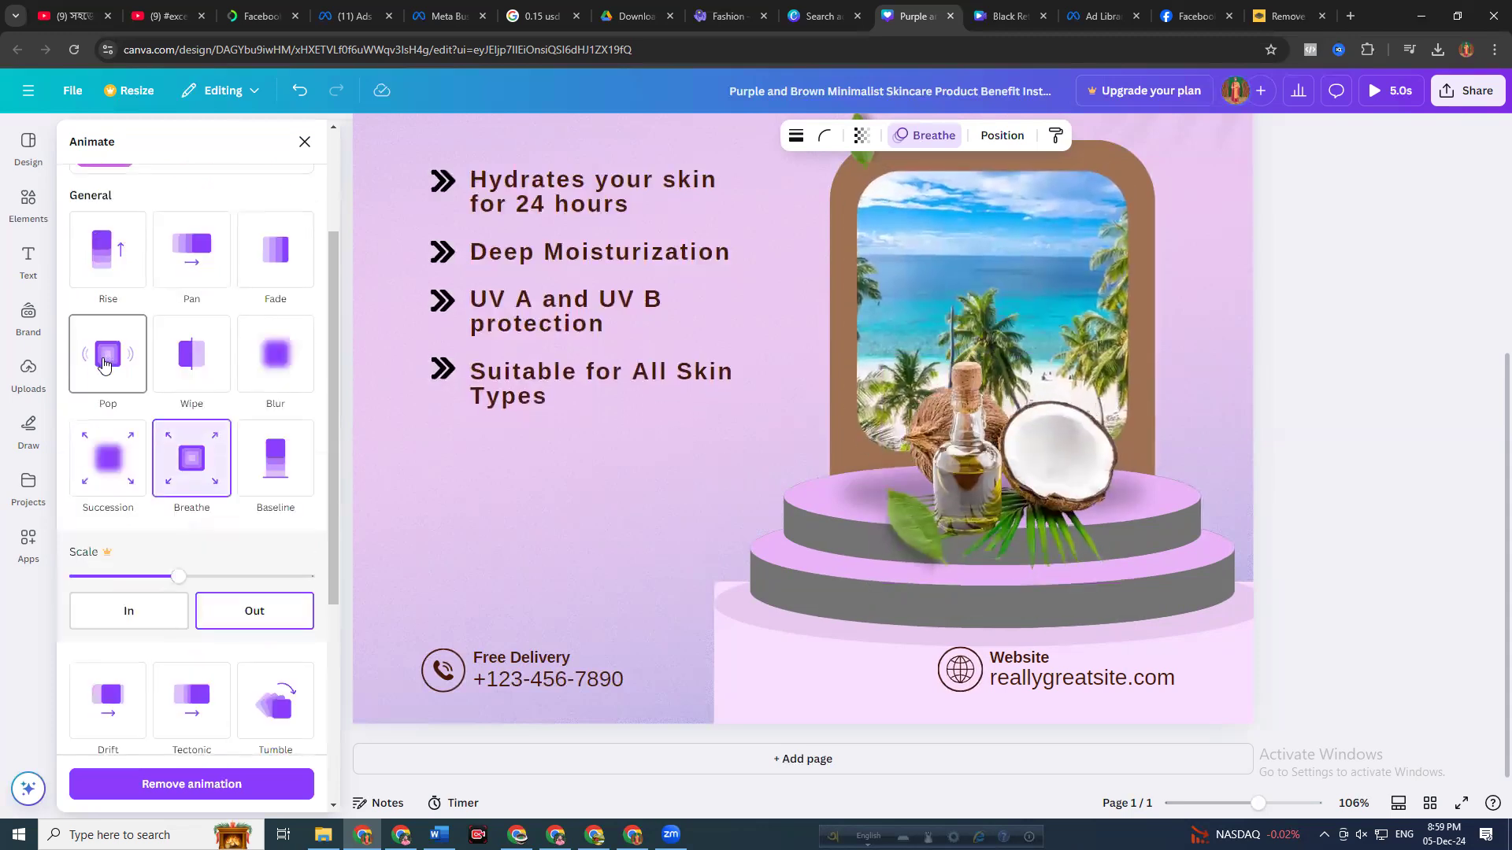
pyautogui.click(103, 365)
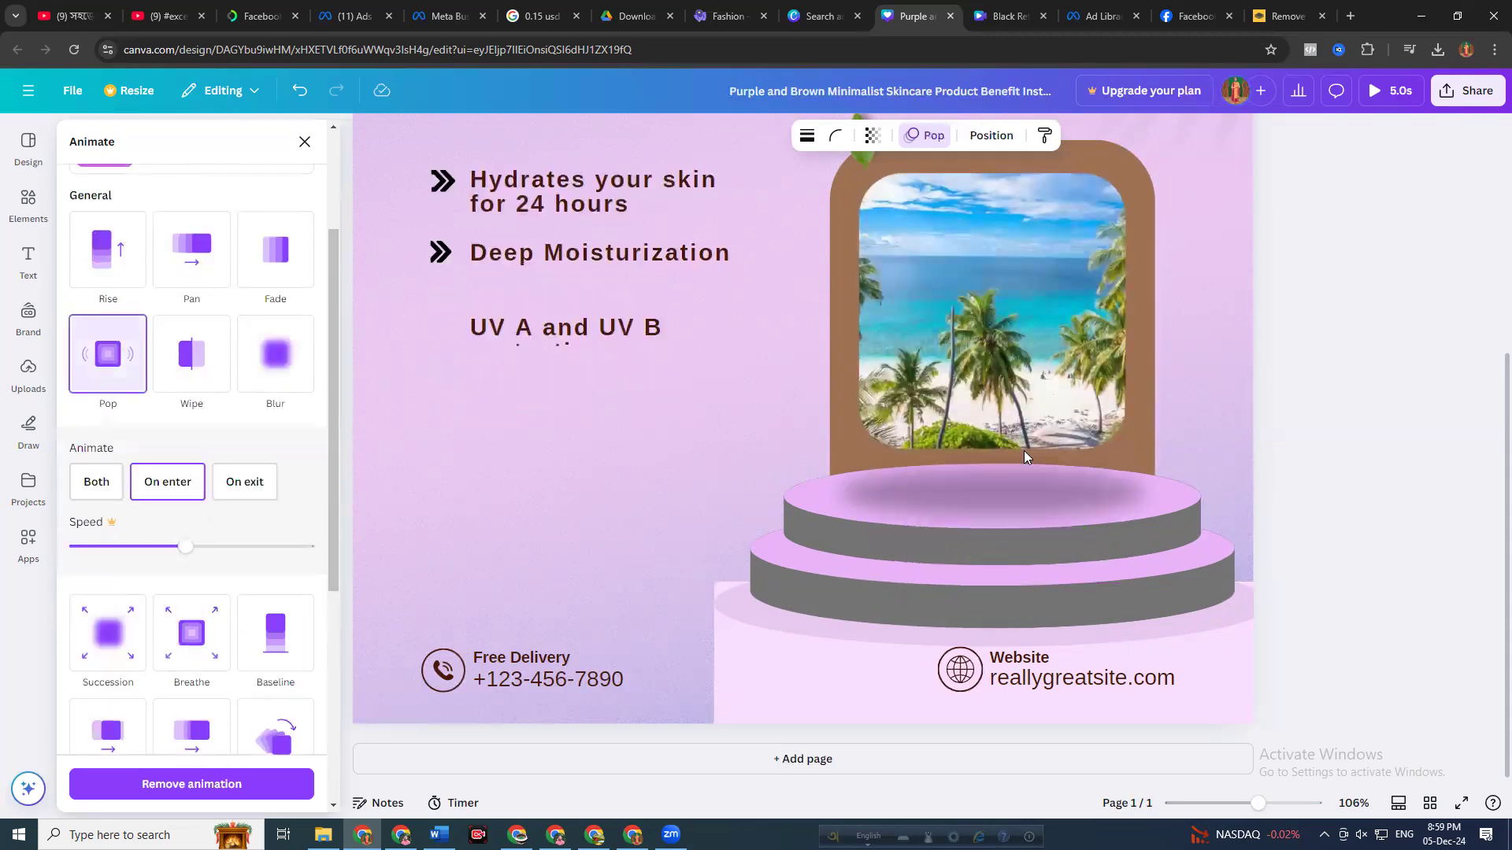
# Select the phone icon, Free Delivery label and phone number together and apply the Tumble animation on enter
pyautogui.click(503, 670)
pyautogui.click(489, 665)
pyautogui.moveTo(385, 660); pyautogui.dragTo(581, 693)
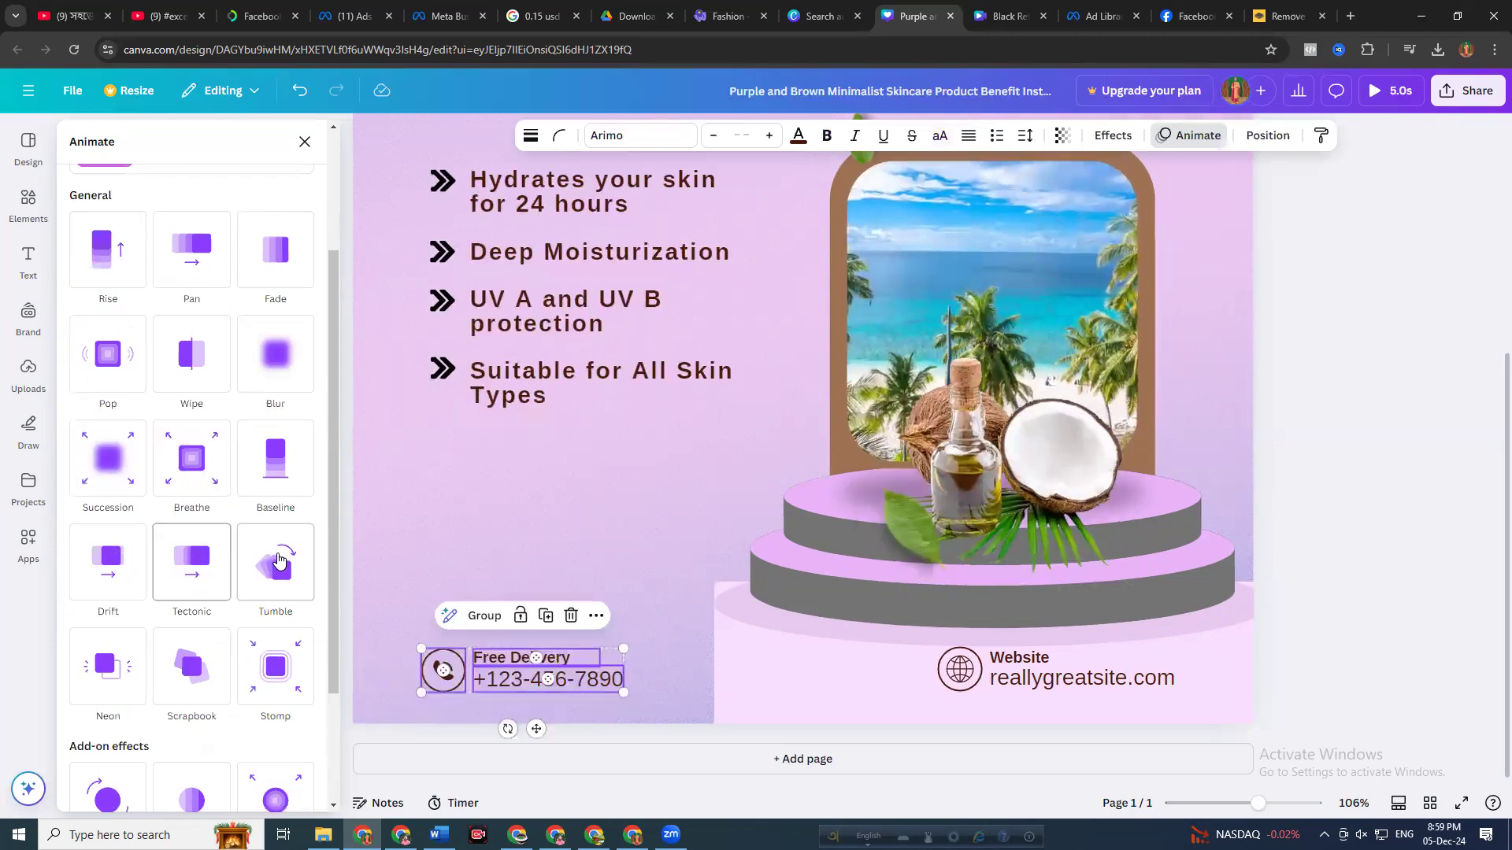
pyautogui.click(278, 560)
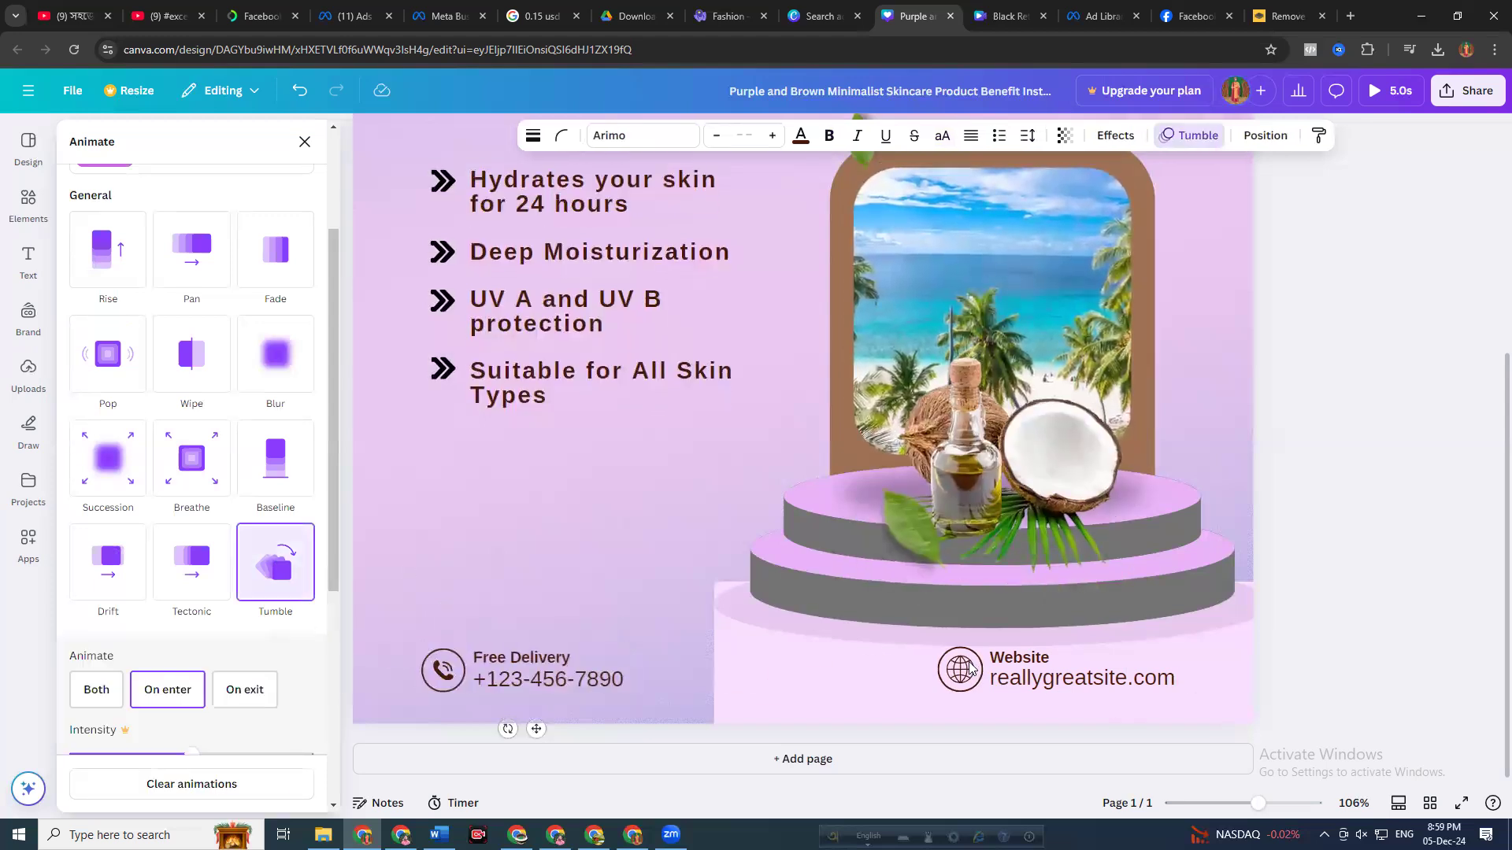
# Select the globe icon, Website label and web address together and apply the Blur animation on enter
pyautogui.click(1015, 675)
pyautogui.keyDown('shift'); pyautogui.click(1015, 673); pyautogui.keyUp('shift')
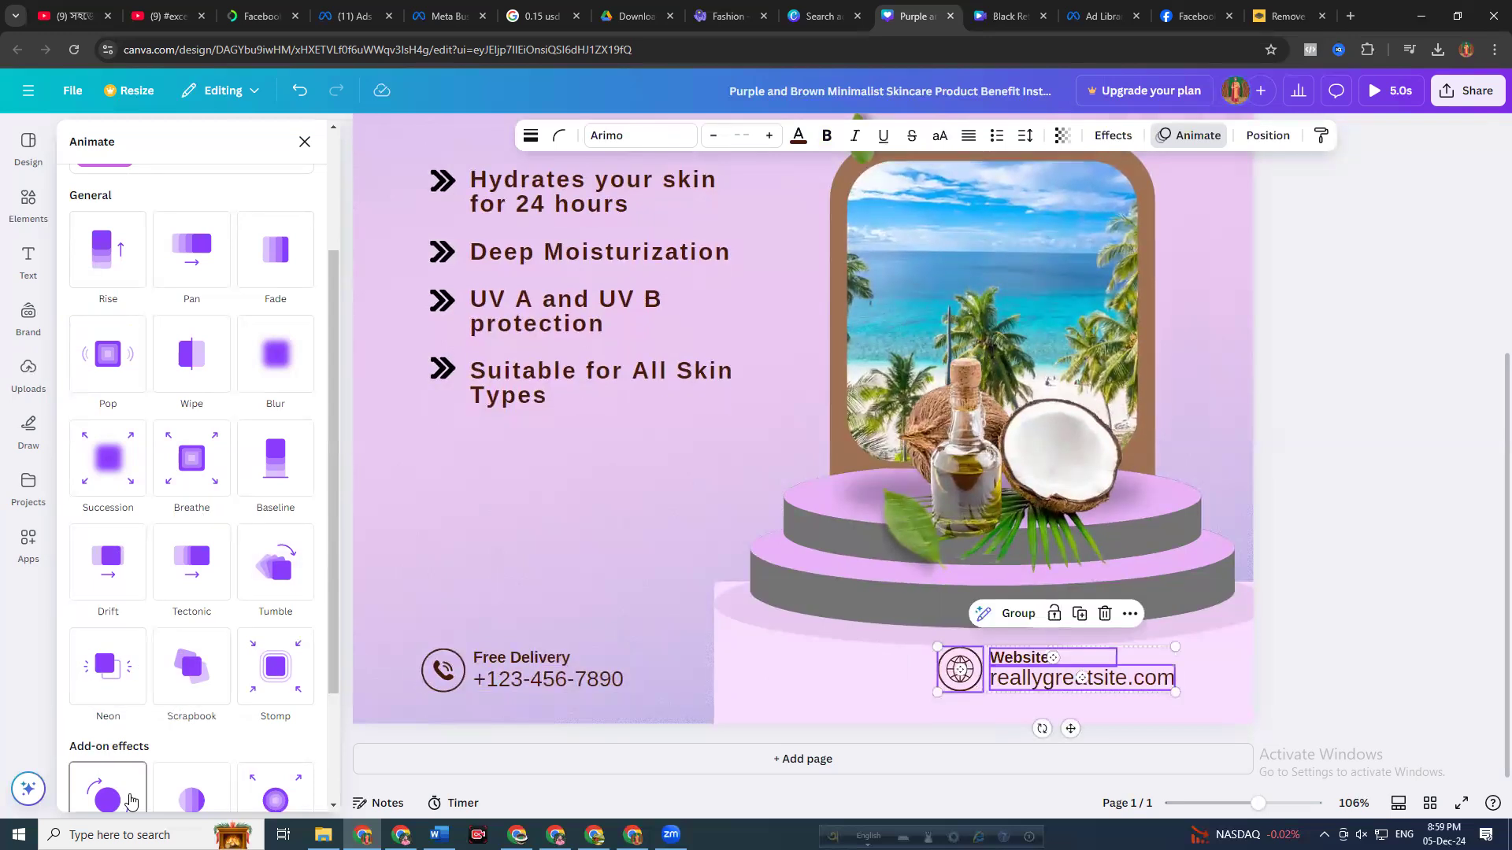
pyautogui.scroll(-1, 134, 787)
pyautogui.scroll(-1, 134, 788)
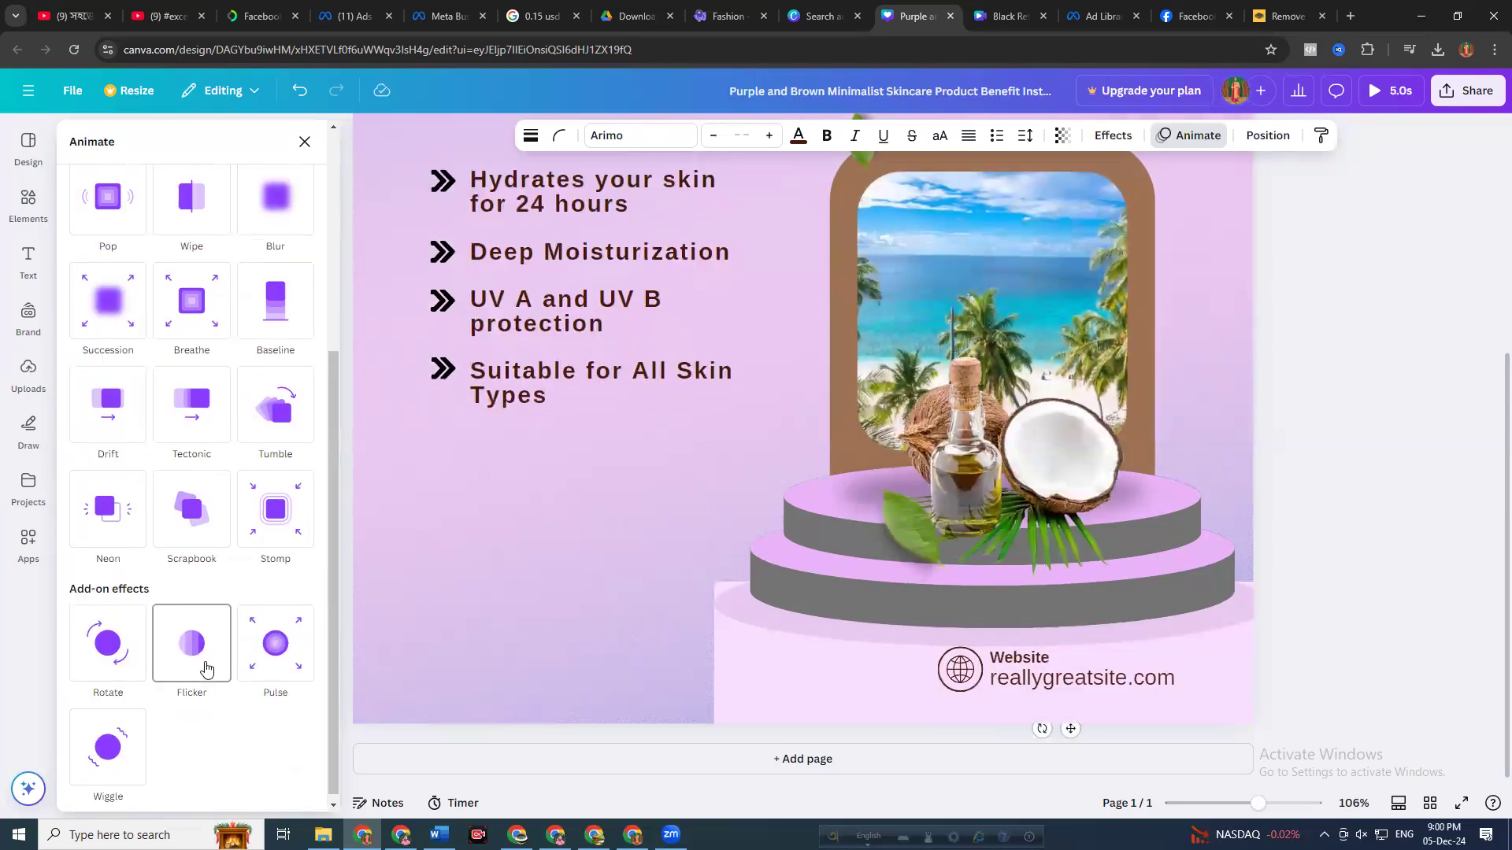
pyautogui.click(276, 642)
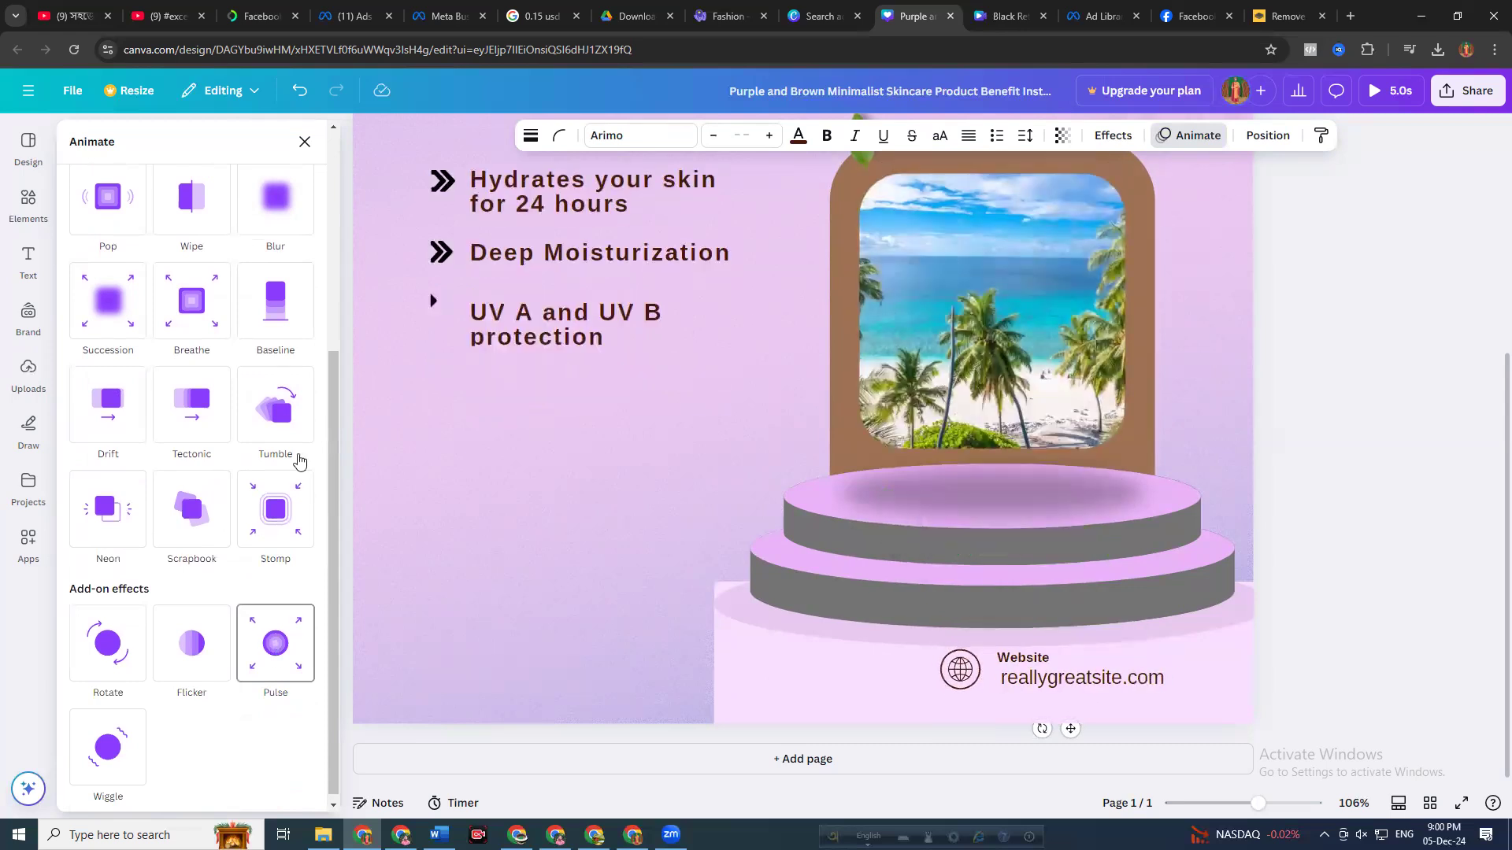
pyautogui.scroll(4, 291, 441)
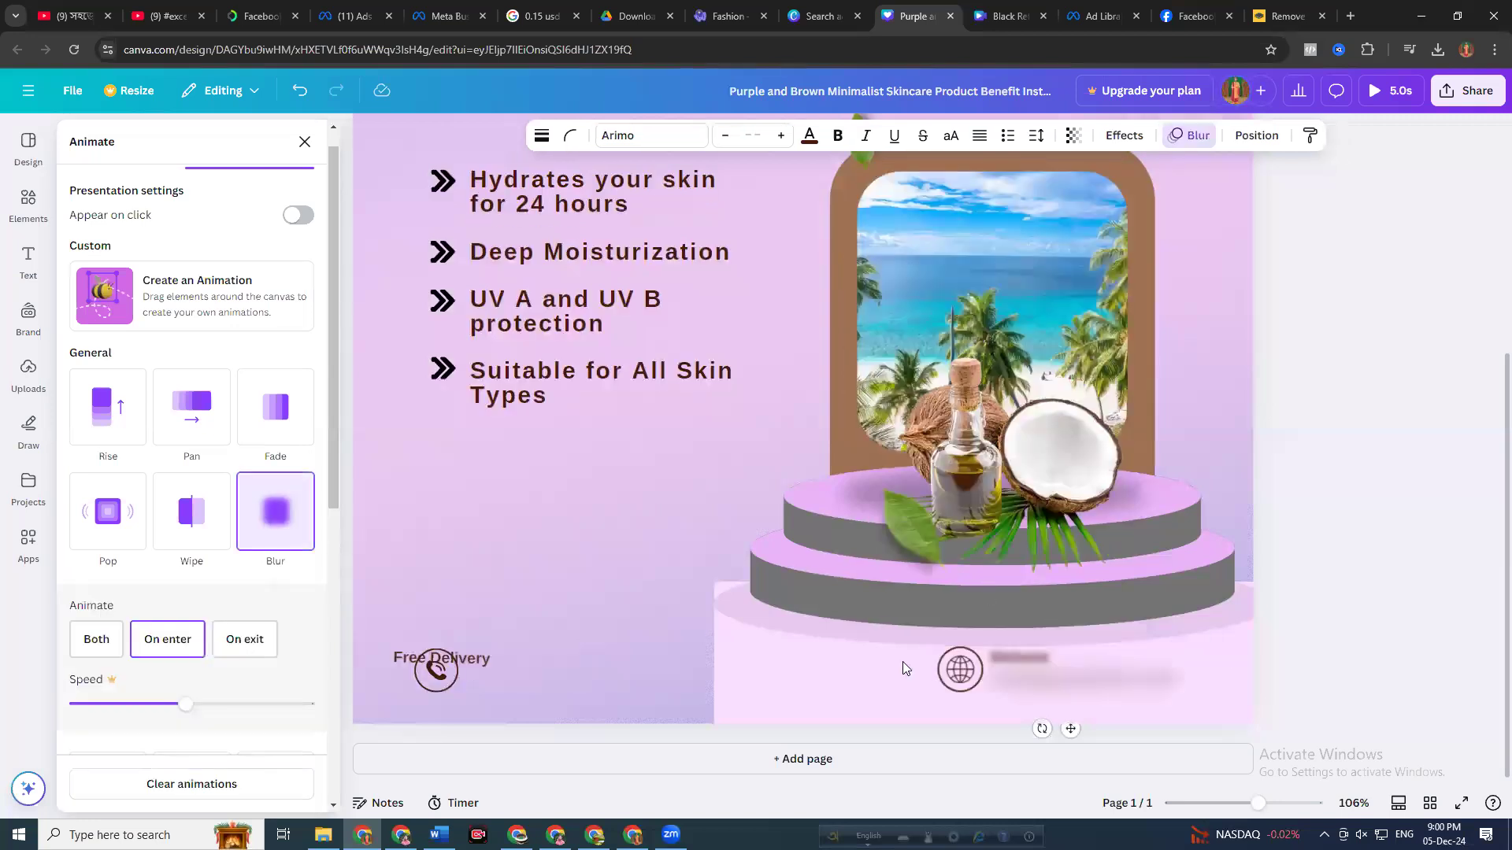
# Reselect the globe icon, Website label and web address together and move the block slightly down
pyautogui.click(959, 668)
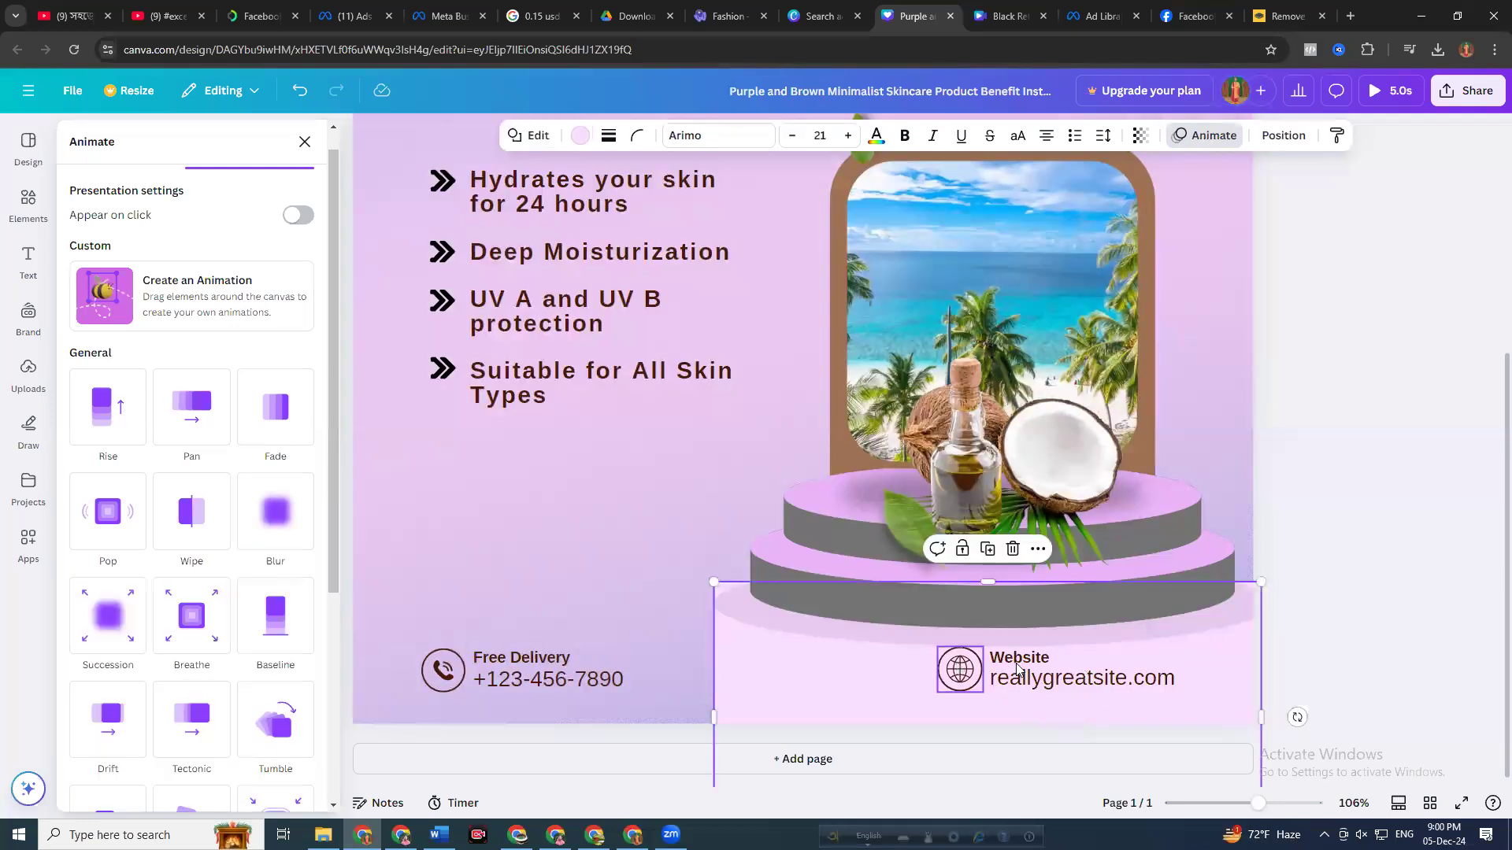
pyautogui.click(1016, 668)
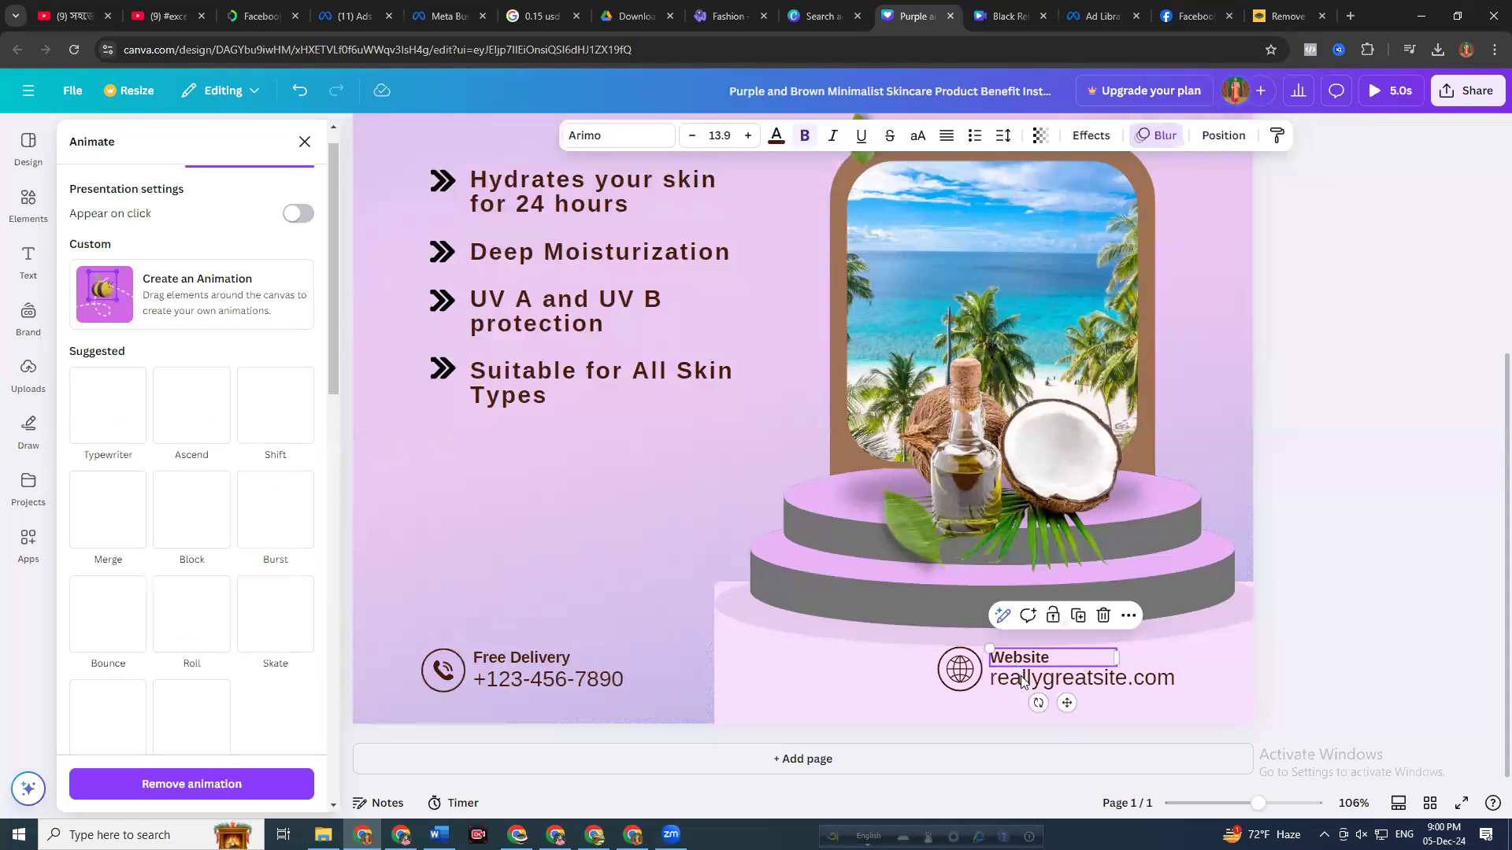
pyautogui.keyDown('shift'); pyautogui.click(962, 678); pyautogui.keyUp('shift')
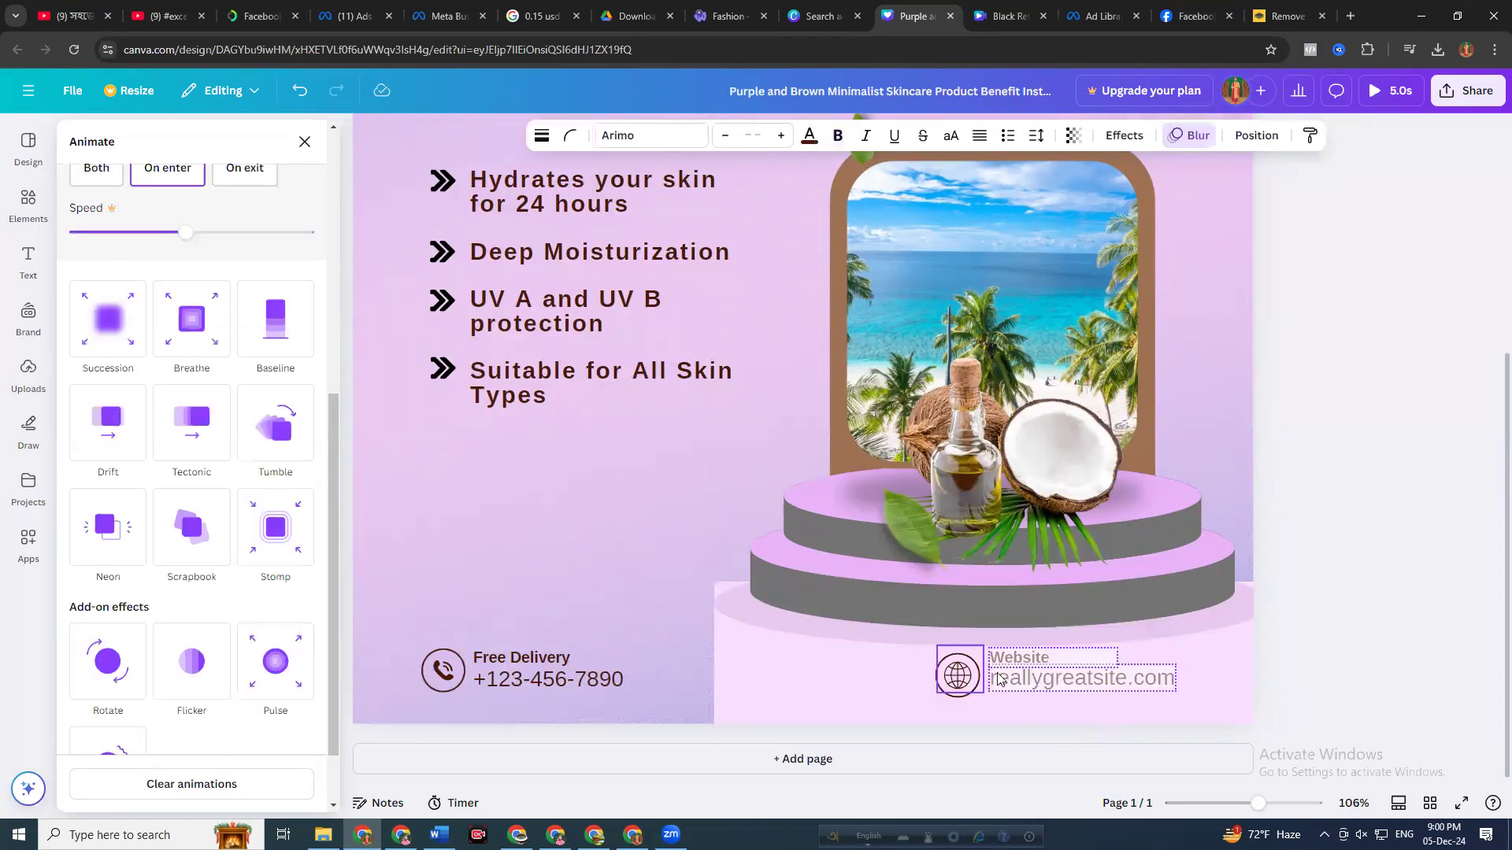
pyautogui.moveTo(1000, 679); pyautogui.dragTo(1000, 677)
pyautogui.click(1327, 279)
# Shift the podium and brown frame graphic slightly up and to the left
pyautogui.scroll(1, 1326, 280)
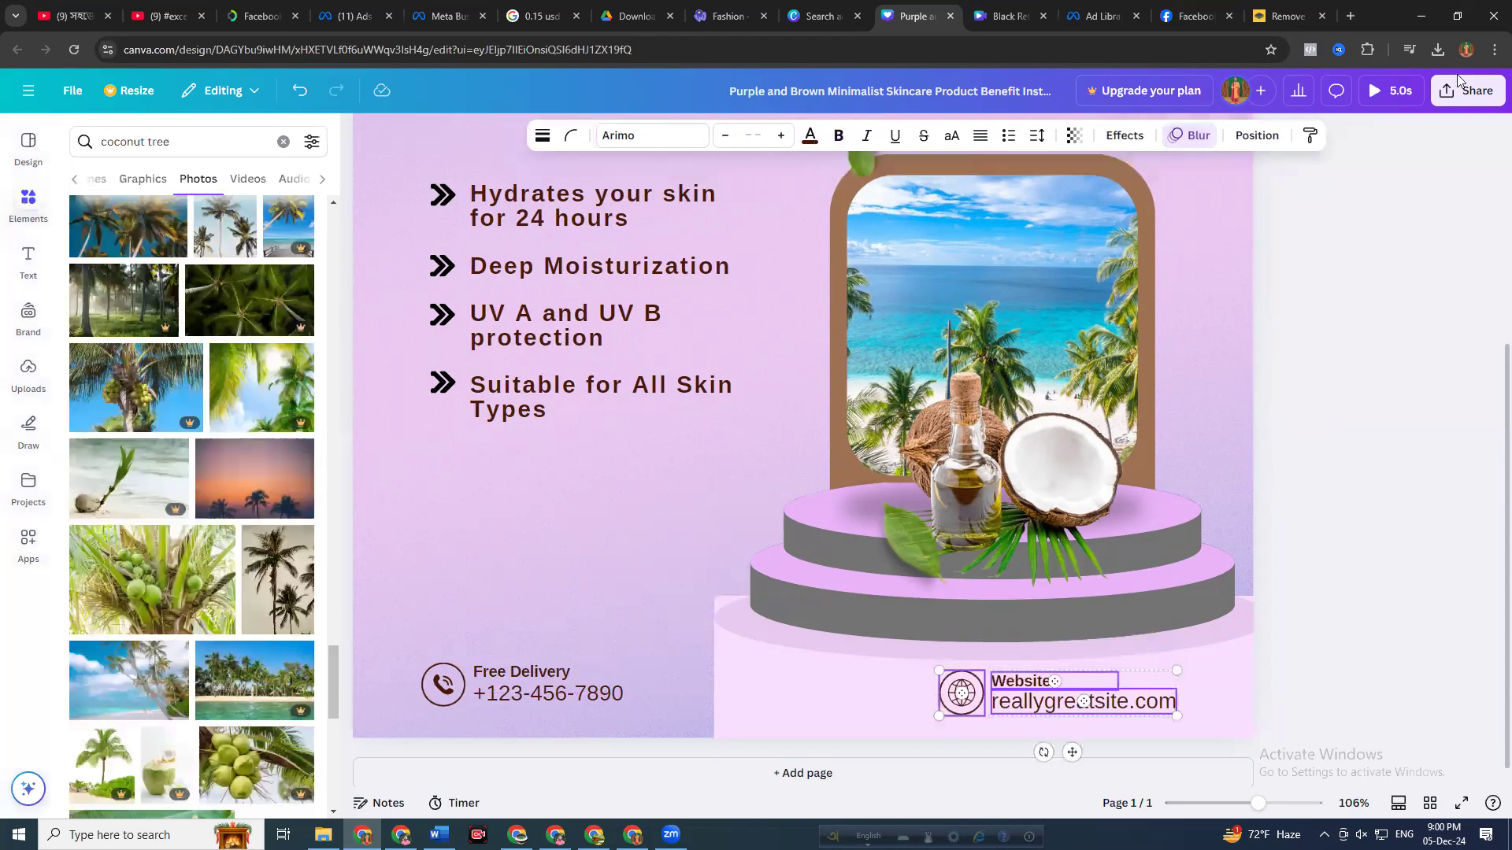
pyautogui.scroll(5, 1419, 186)
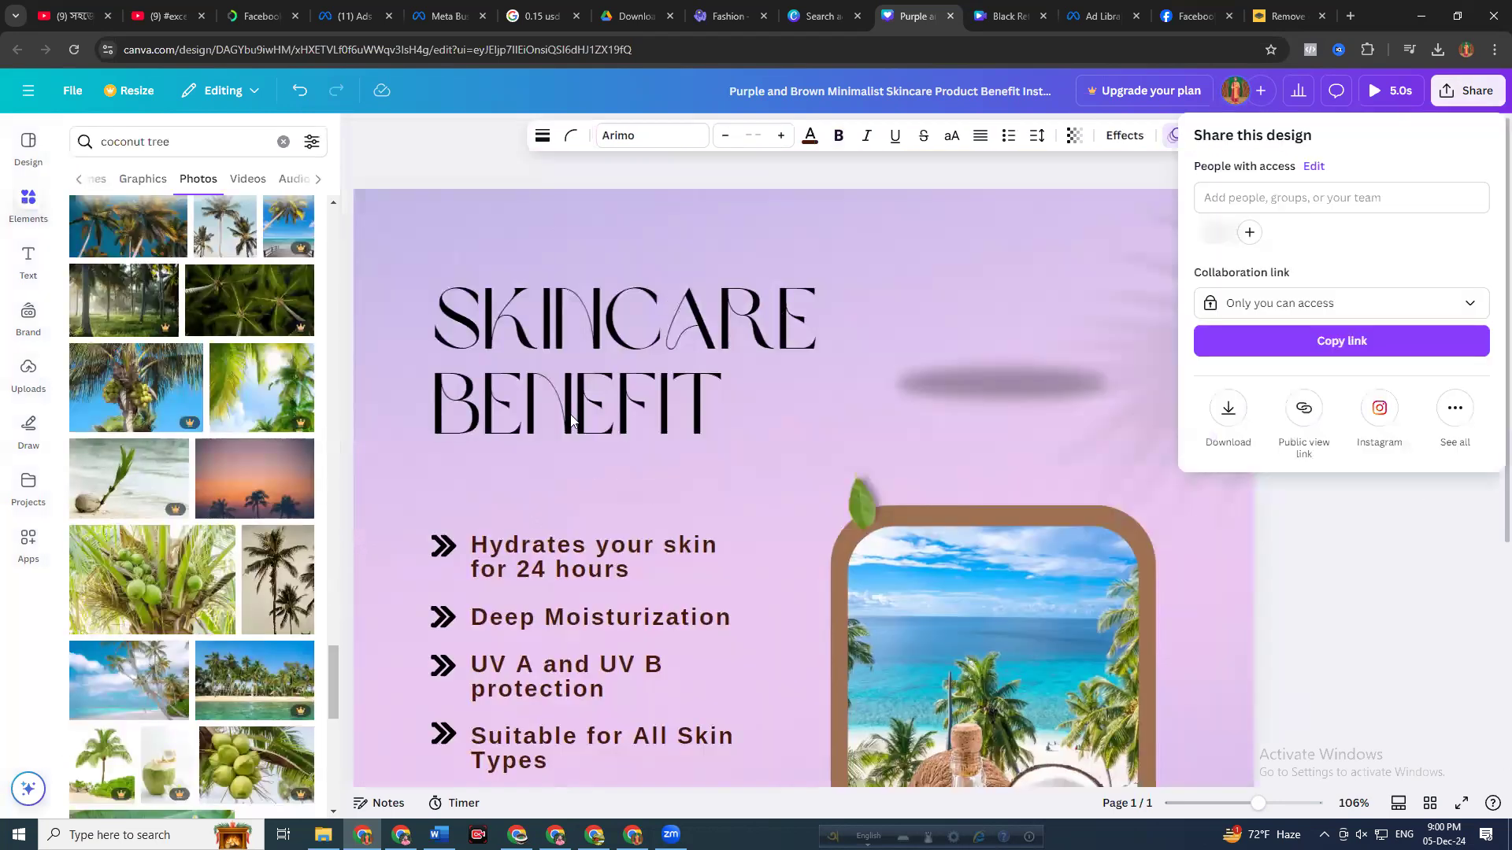
pyautogui.click(571, 421)
pyautogui.scroll(-1, 614, 502)
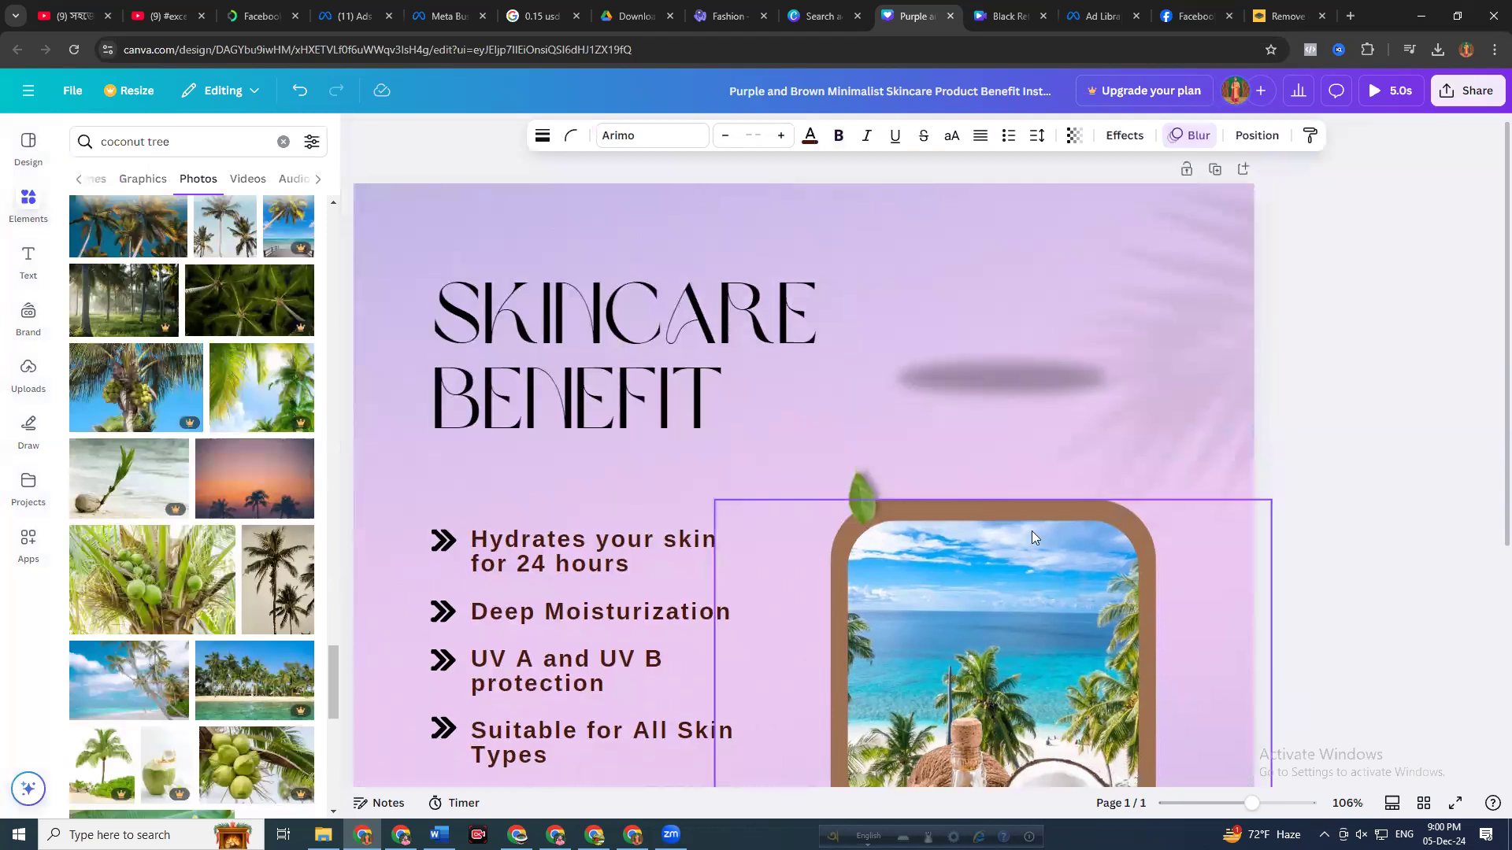
pyautogui.scroll(-2, 890, 493)
pyautogui.scroll(-3, 905, 490)
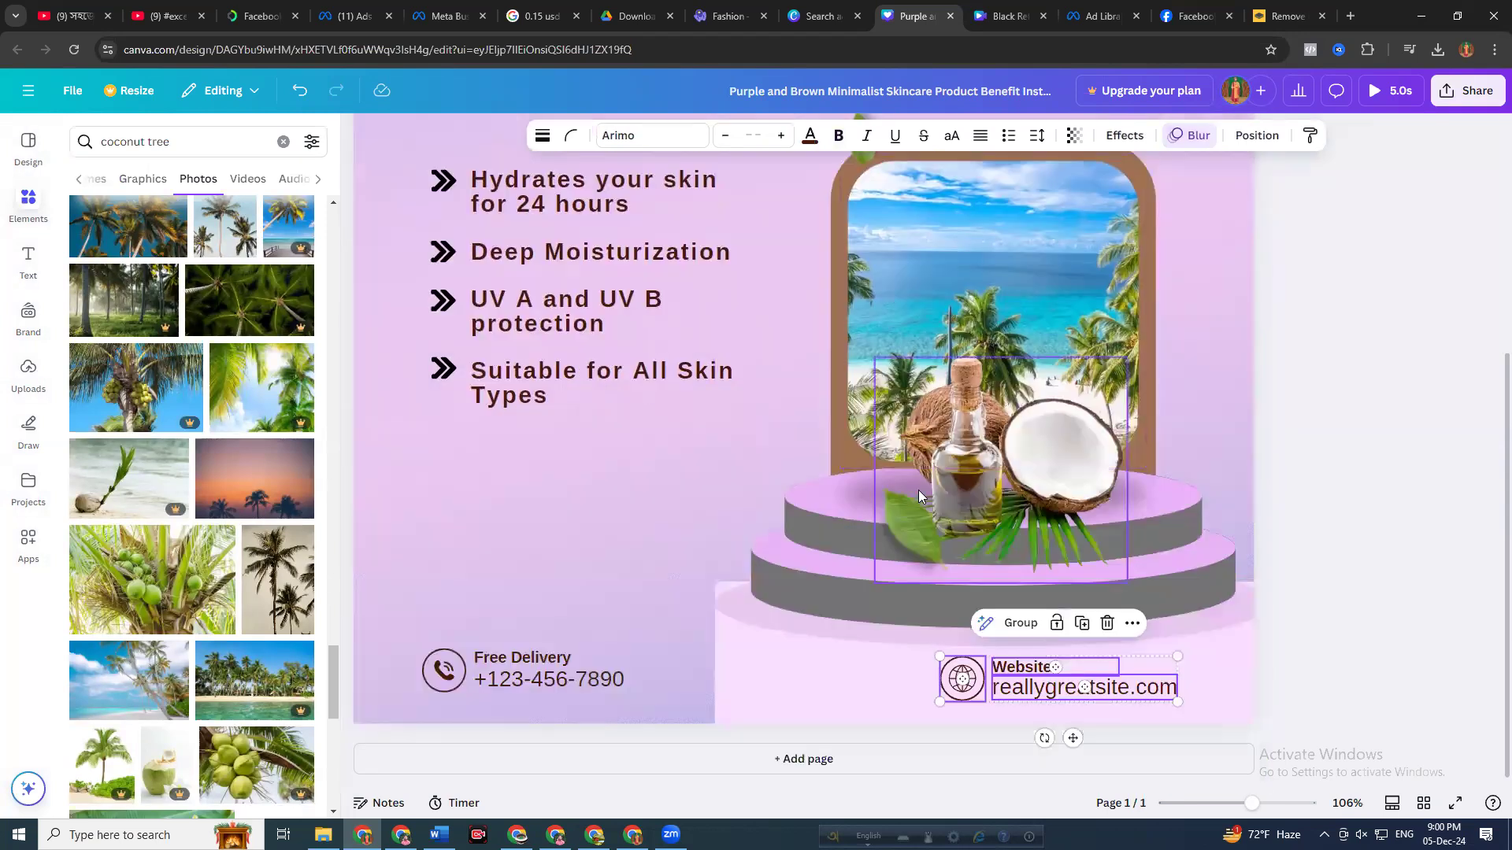
pyautogui.click(727, 616)
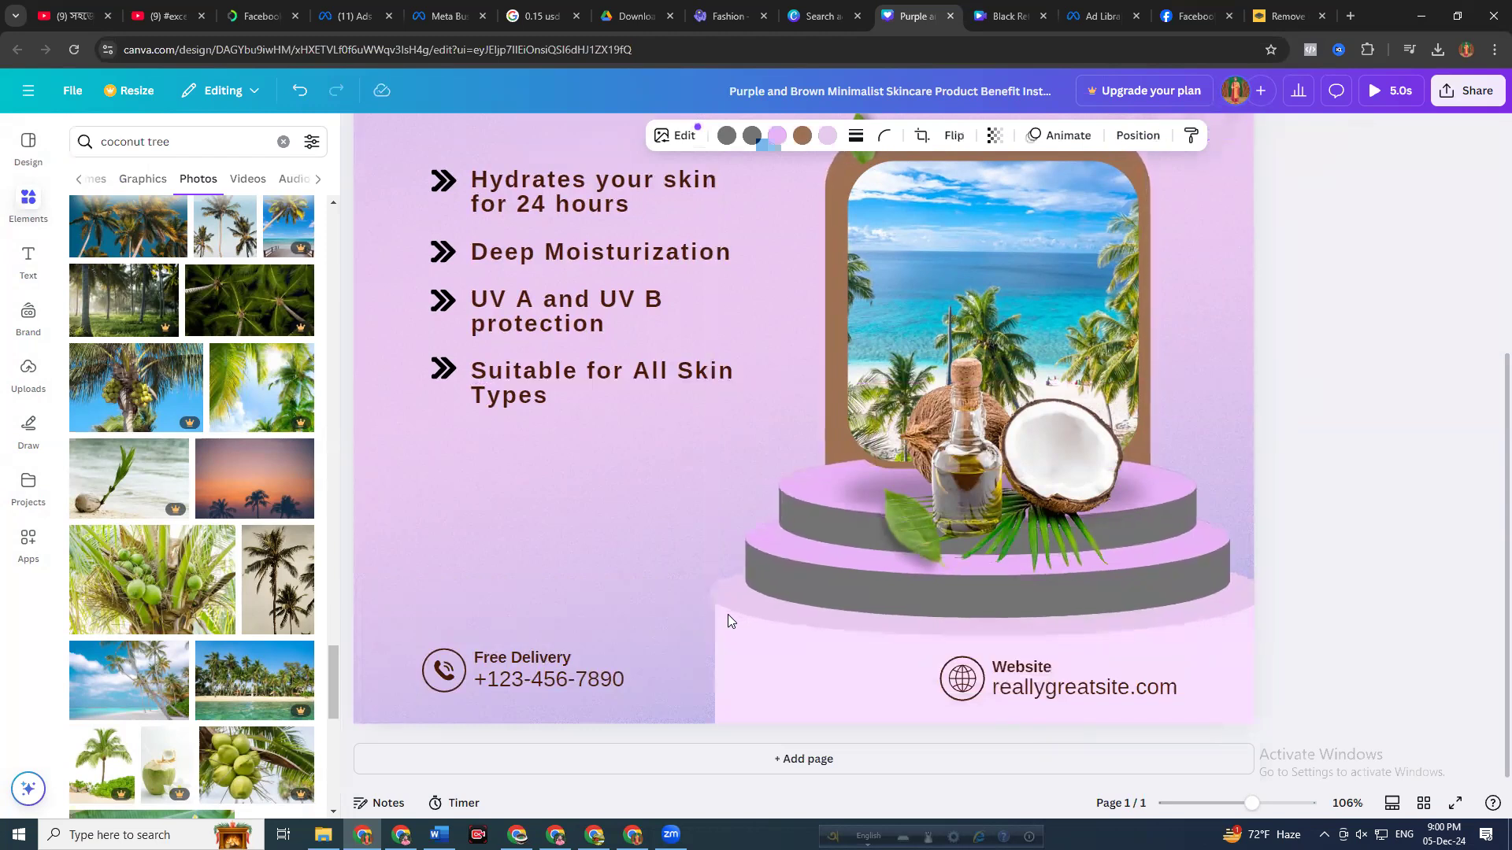
# Download the design as an MP4 video at the original 1,080 × 1,080 px size
pyautogui.scroll(2, 1381, 352)
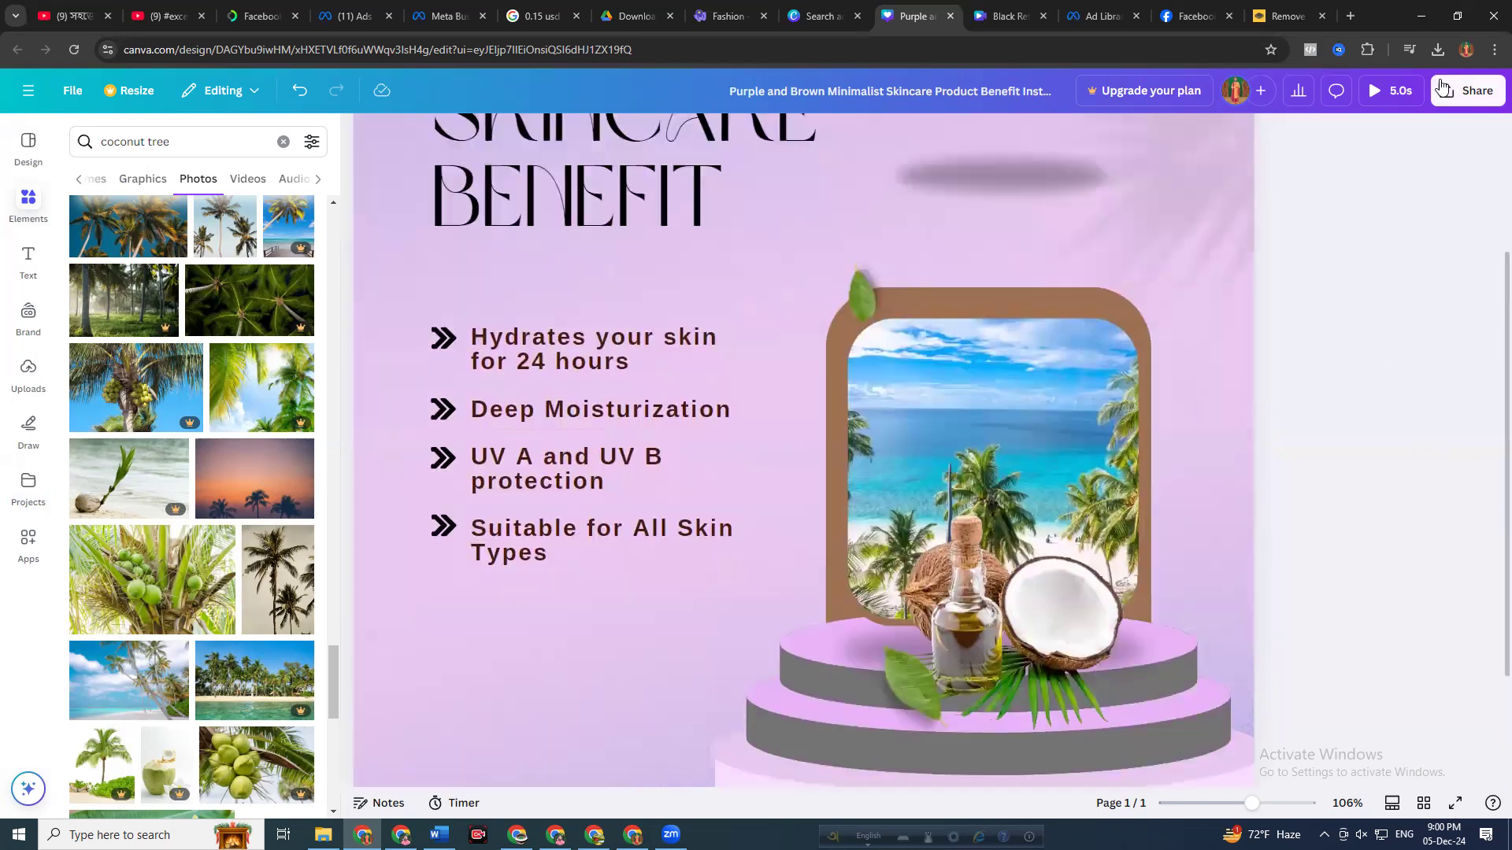
pyautogui.click(1473, 96)
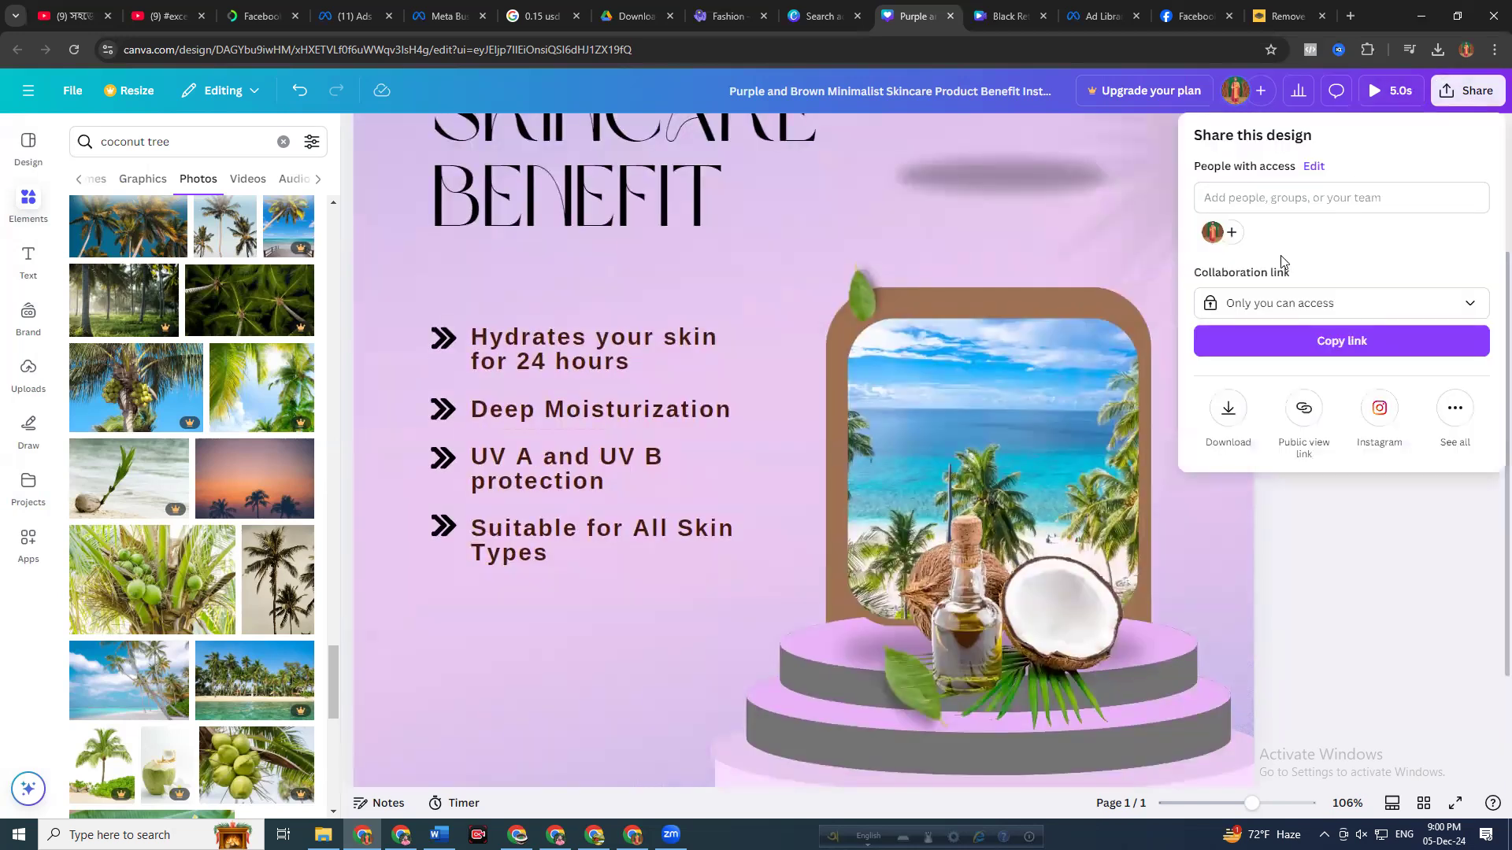
pyautogui.click(1228, 407)
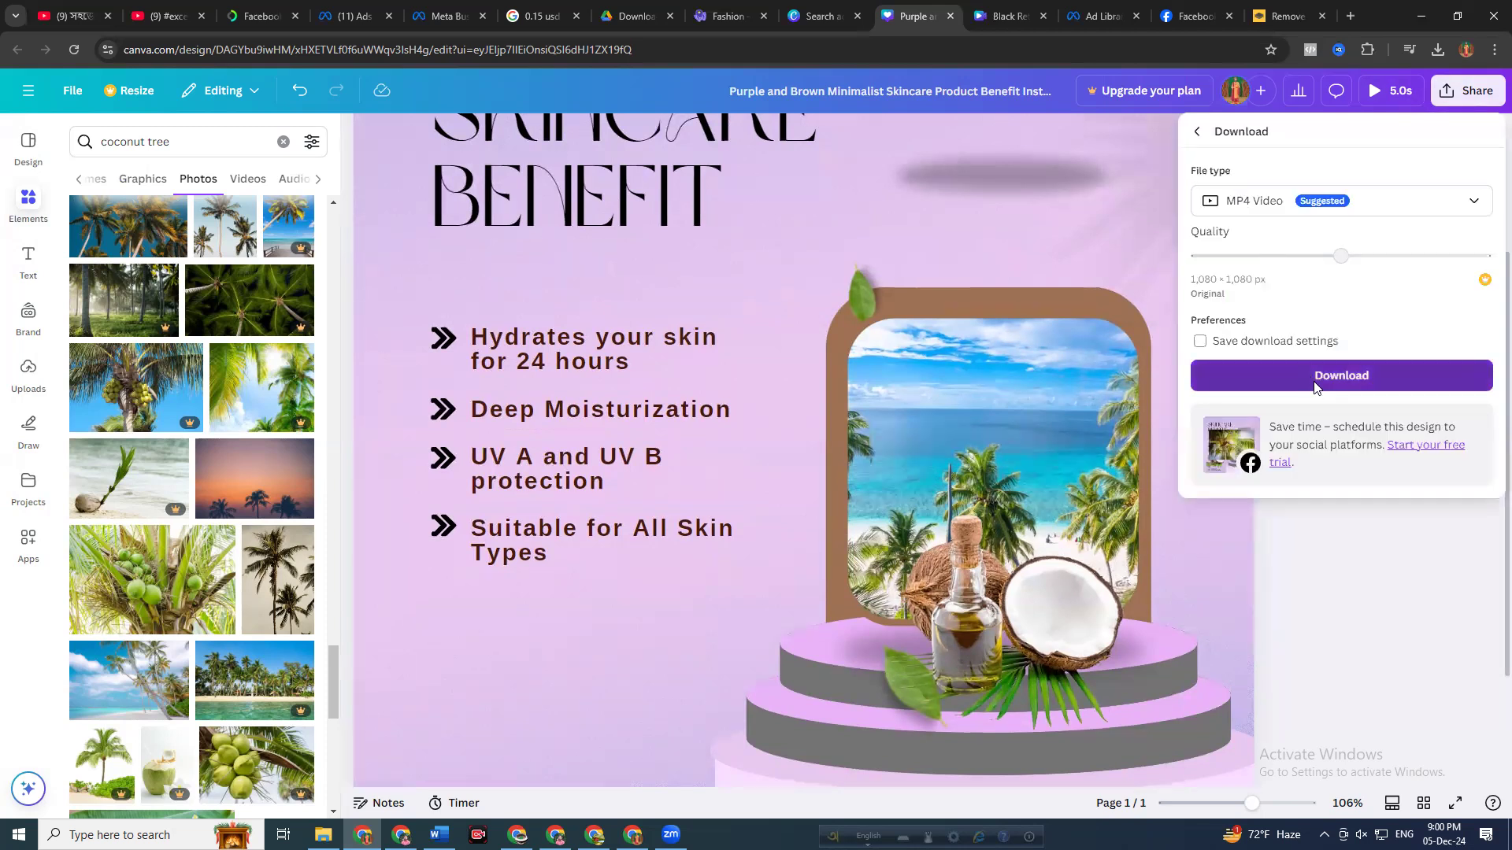
pyautogui.click(1313, 384)
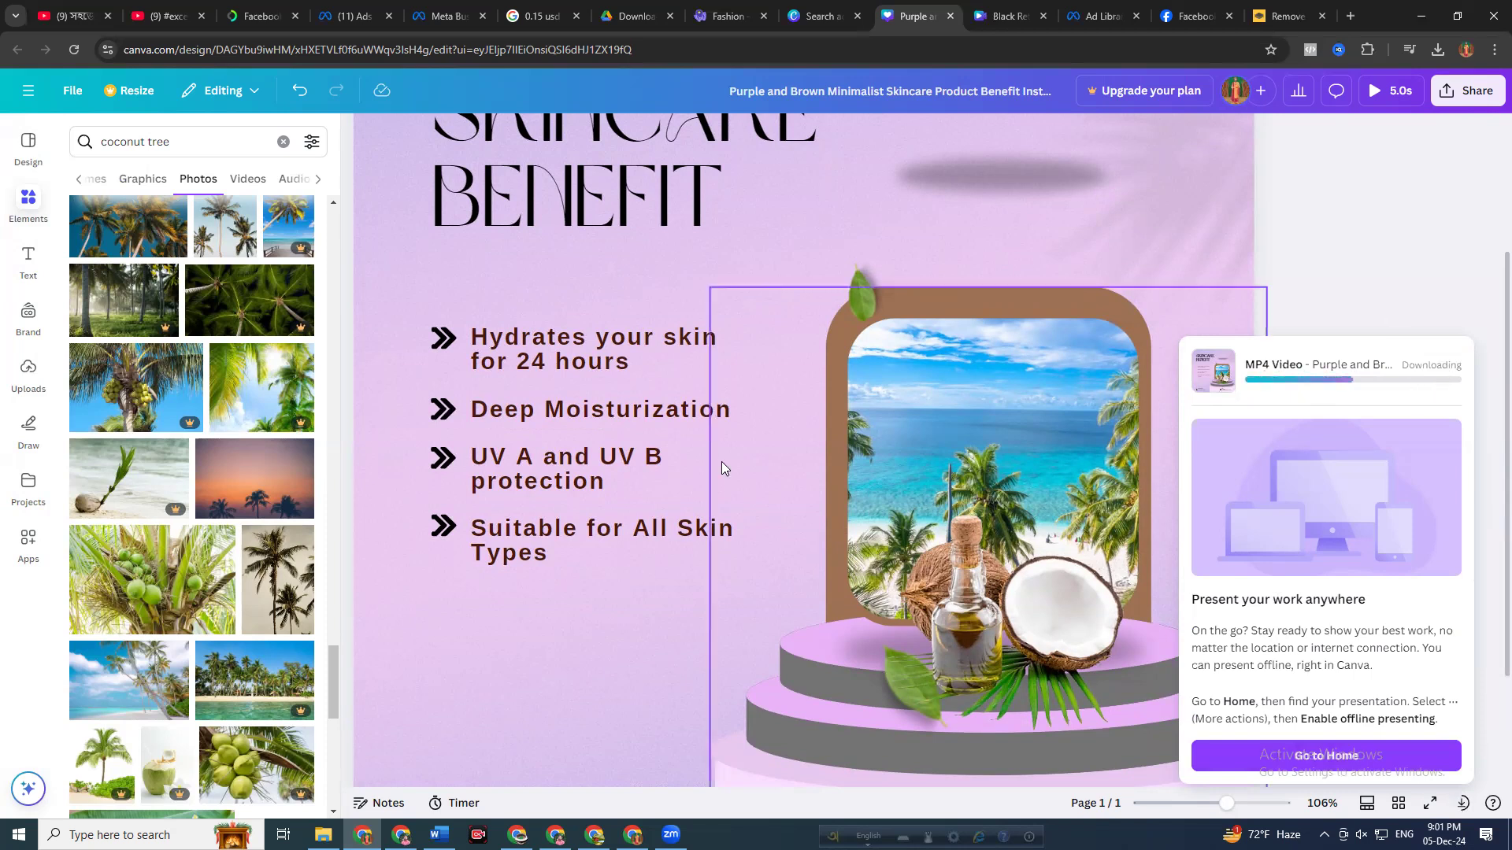
# Delete the stray oval shadow floating above the brown frame
pyautogui.scroll(3, 720, 394)
pyautogui.scroll(-2, 919, 228)
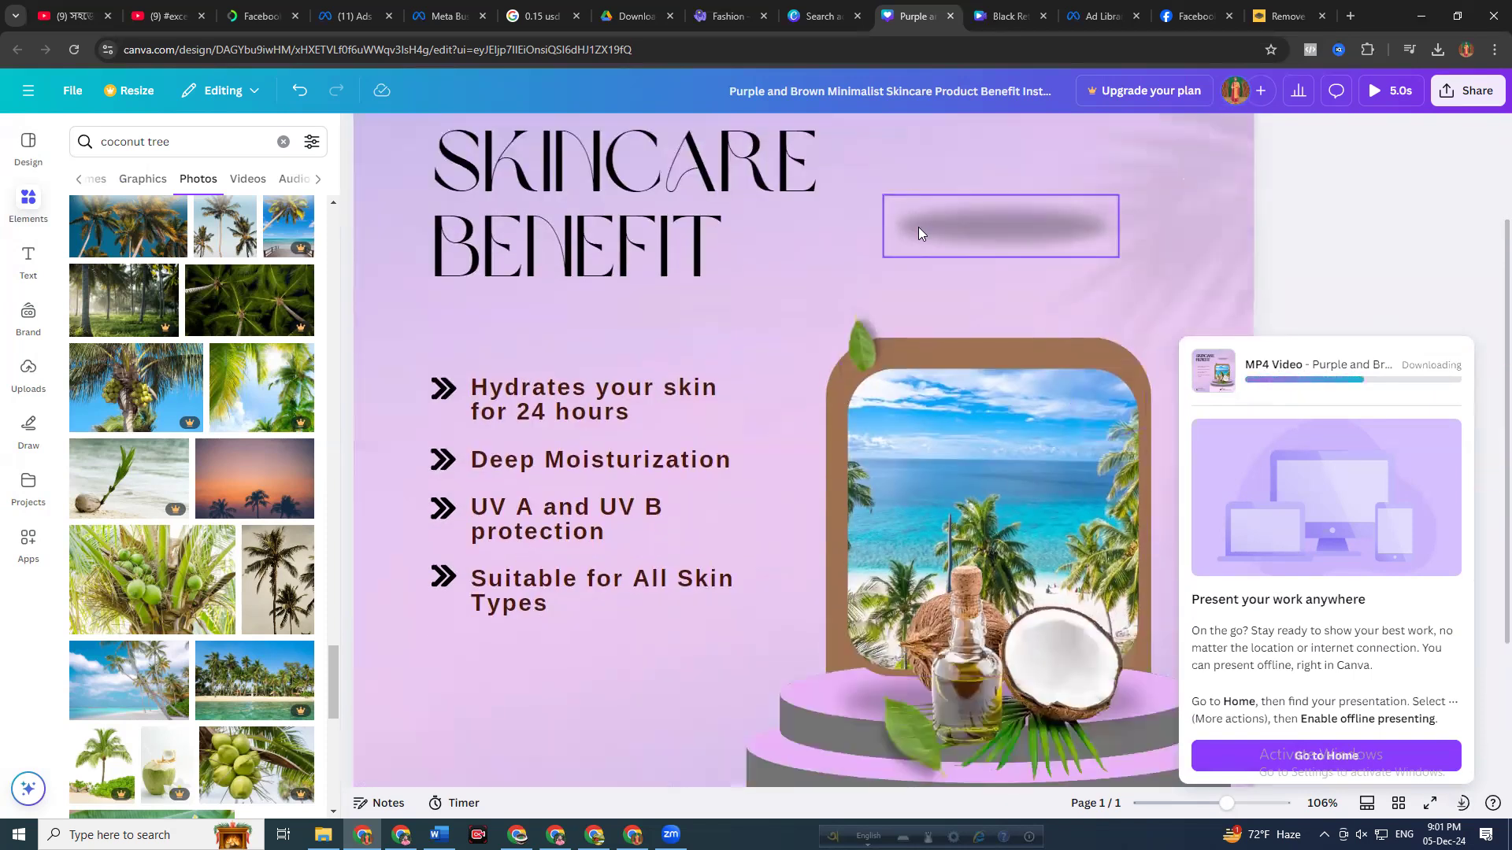
pyautogui.click(937, 223)
pyautogui.press('Delete')
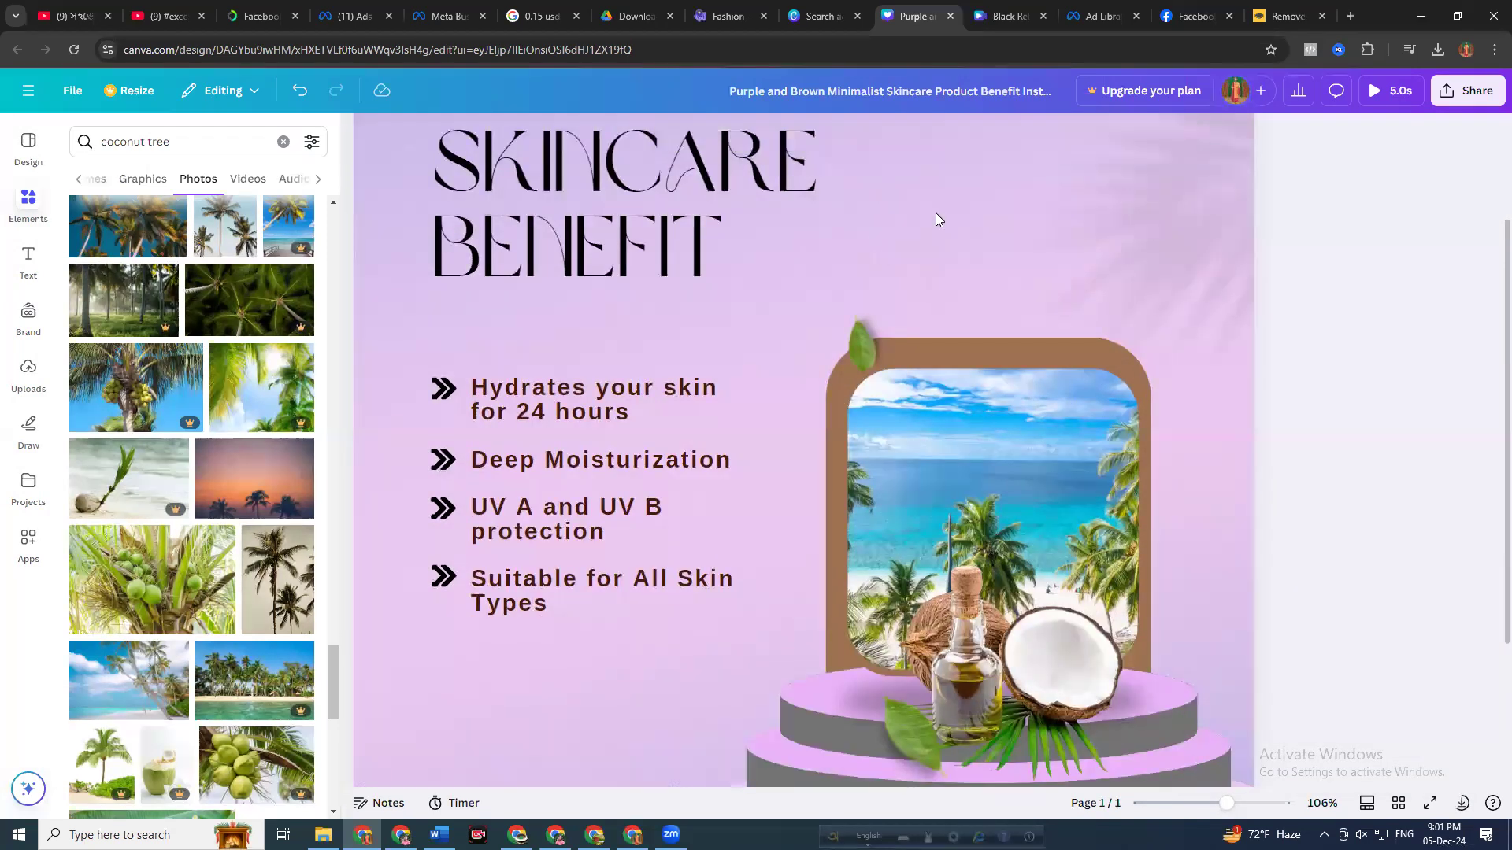
# Open the downloaded skincare video from the Downloads folder in Media Player and watch it in a maximized window
pyautogui.click(1467, 90)
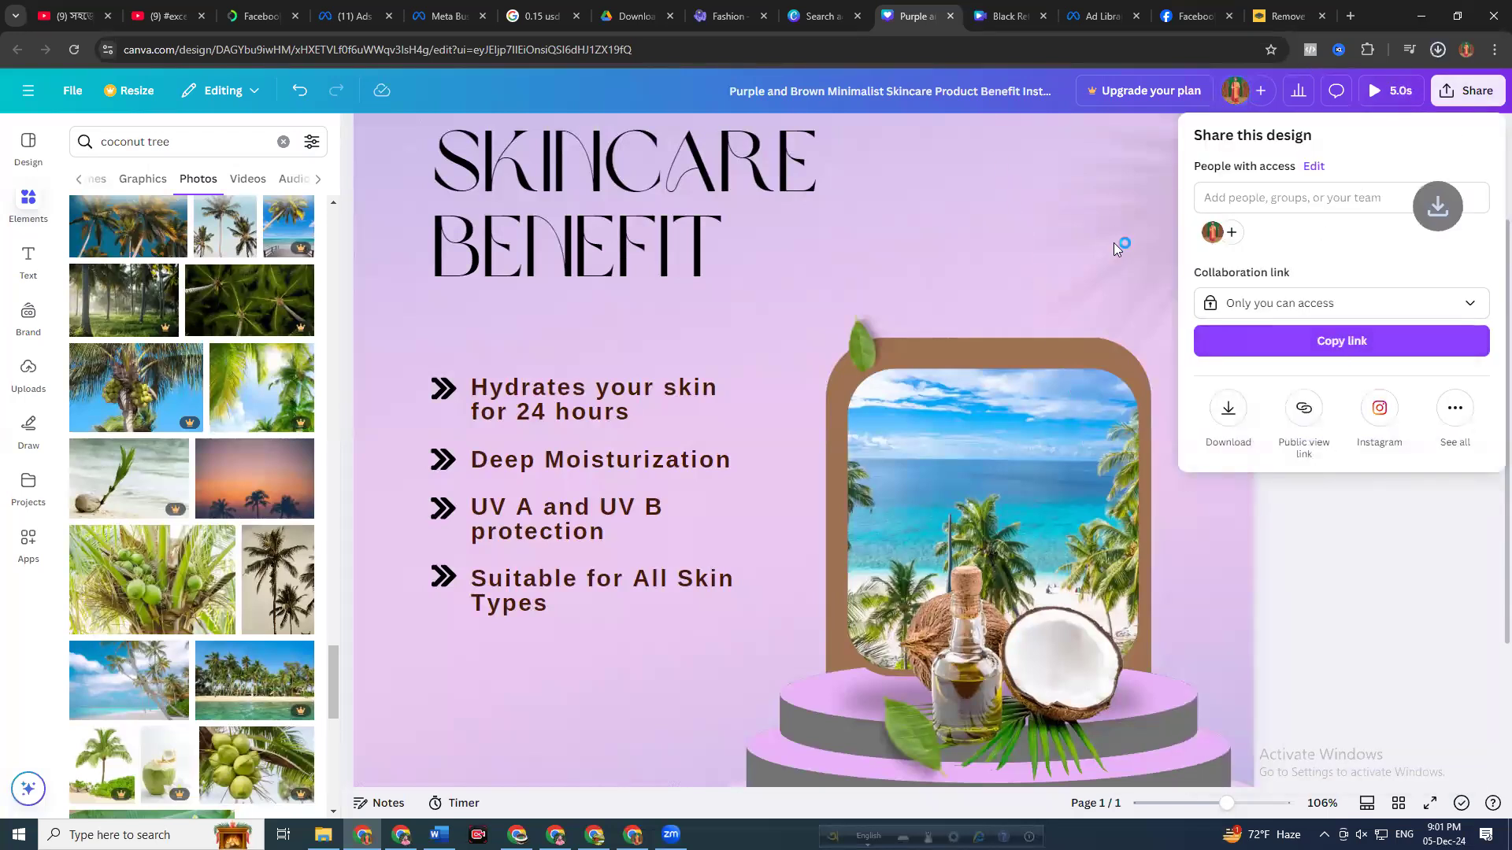
pyautogui.click(1113, 243)
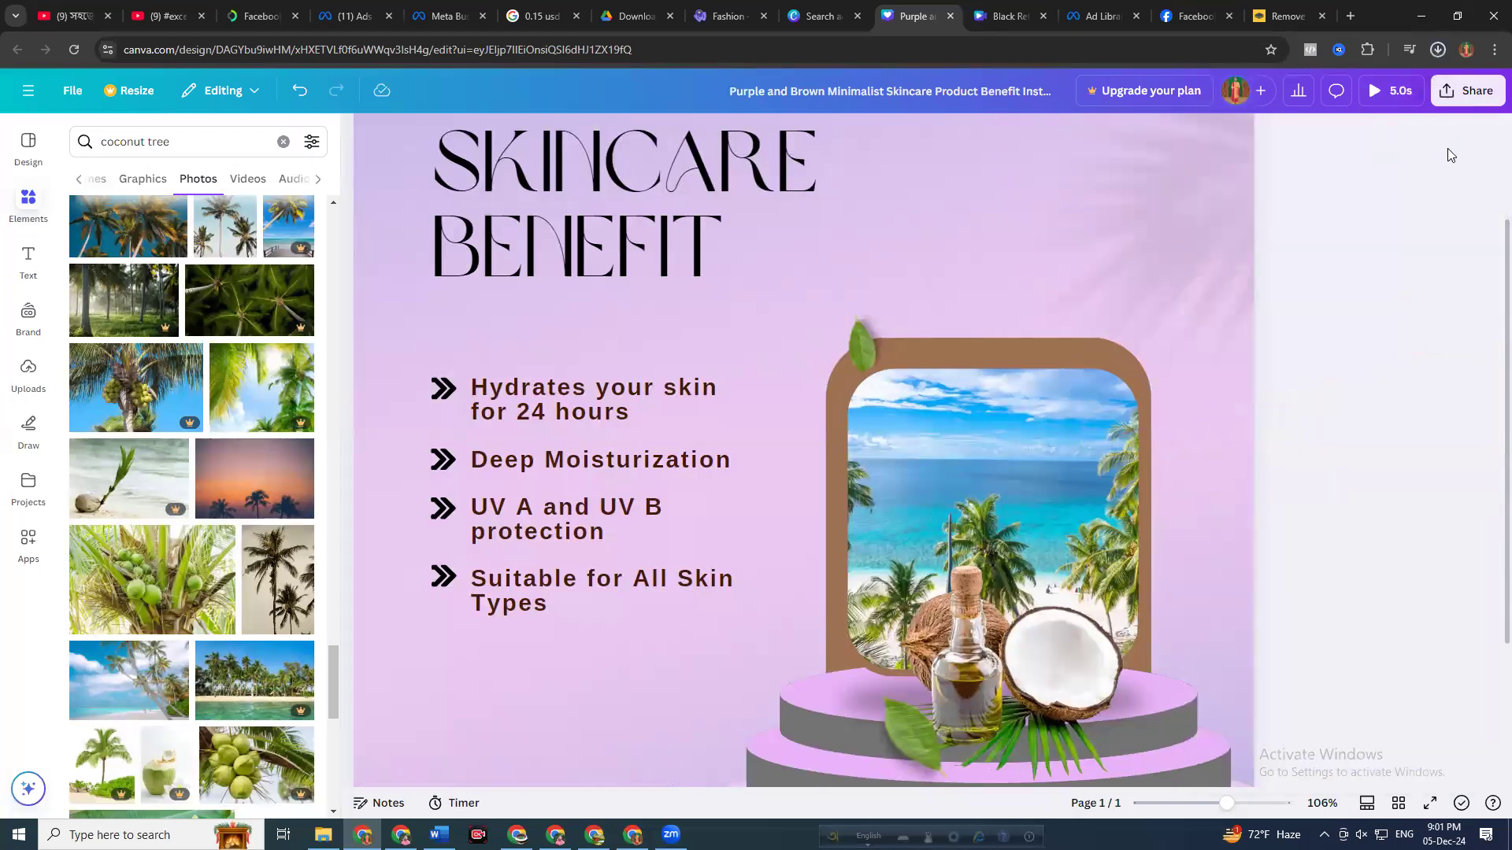
pyautogui.click(1436, 50)
pyautogui.click(1389, 120)
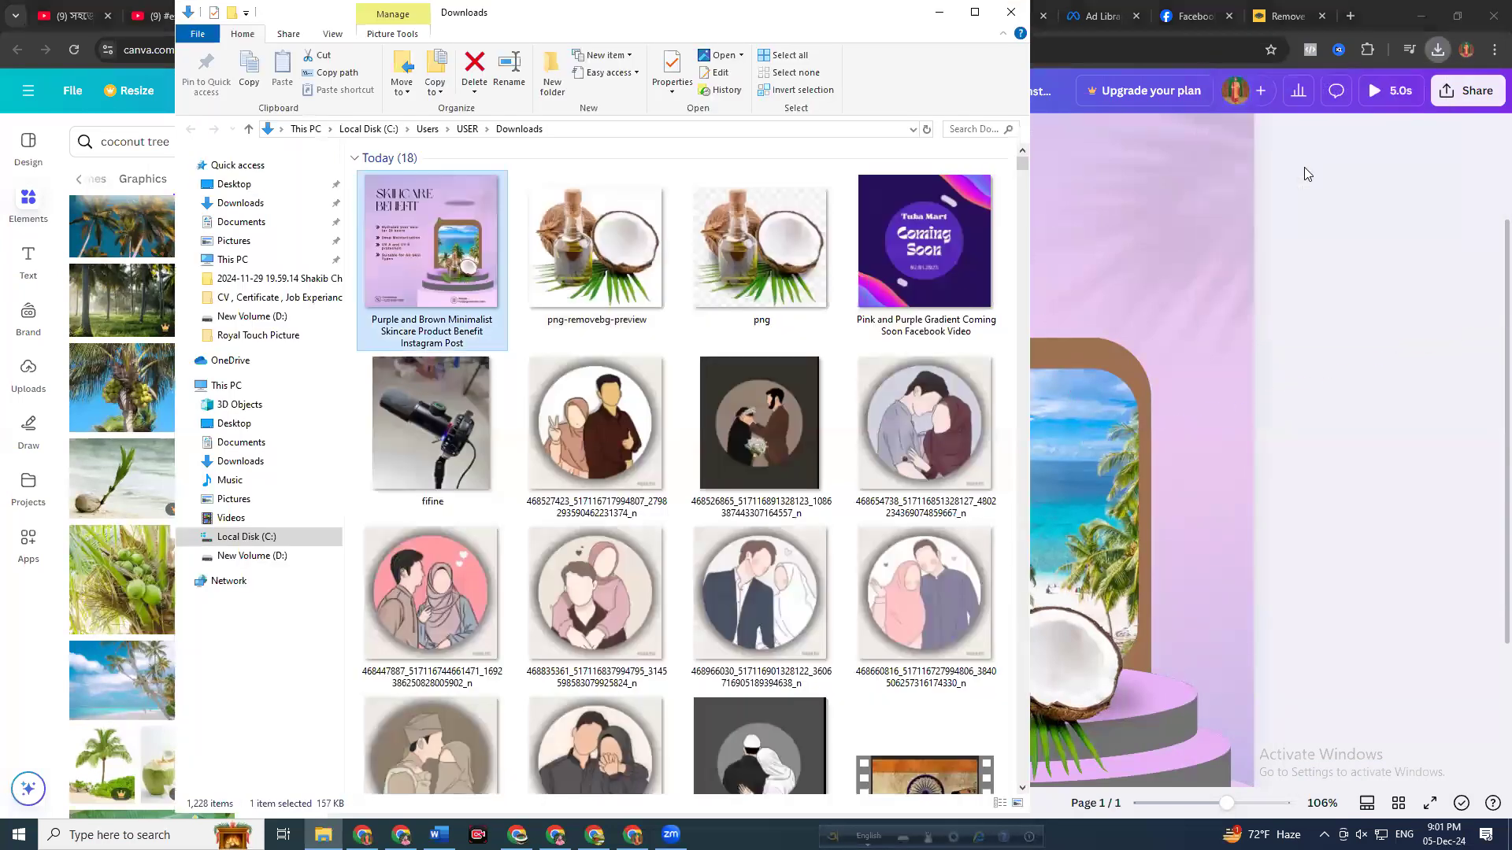
pyautogui.doubleClick(432, 272)
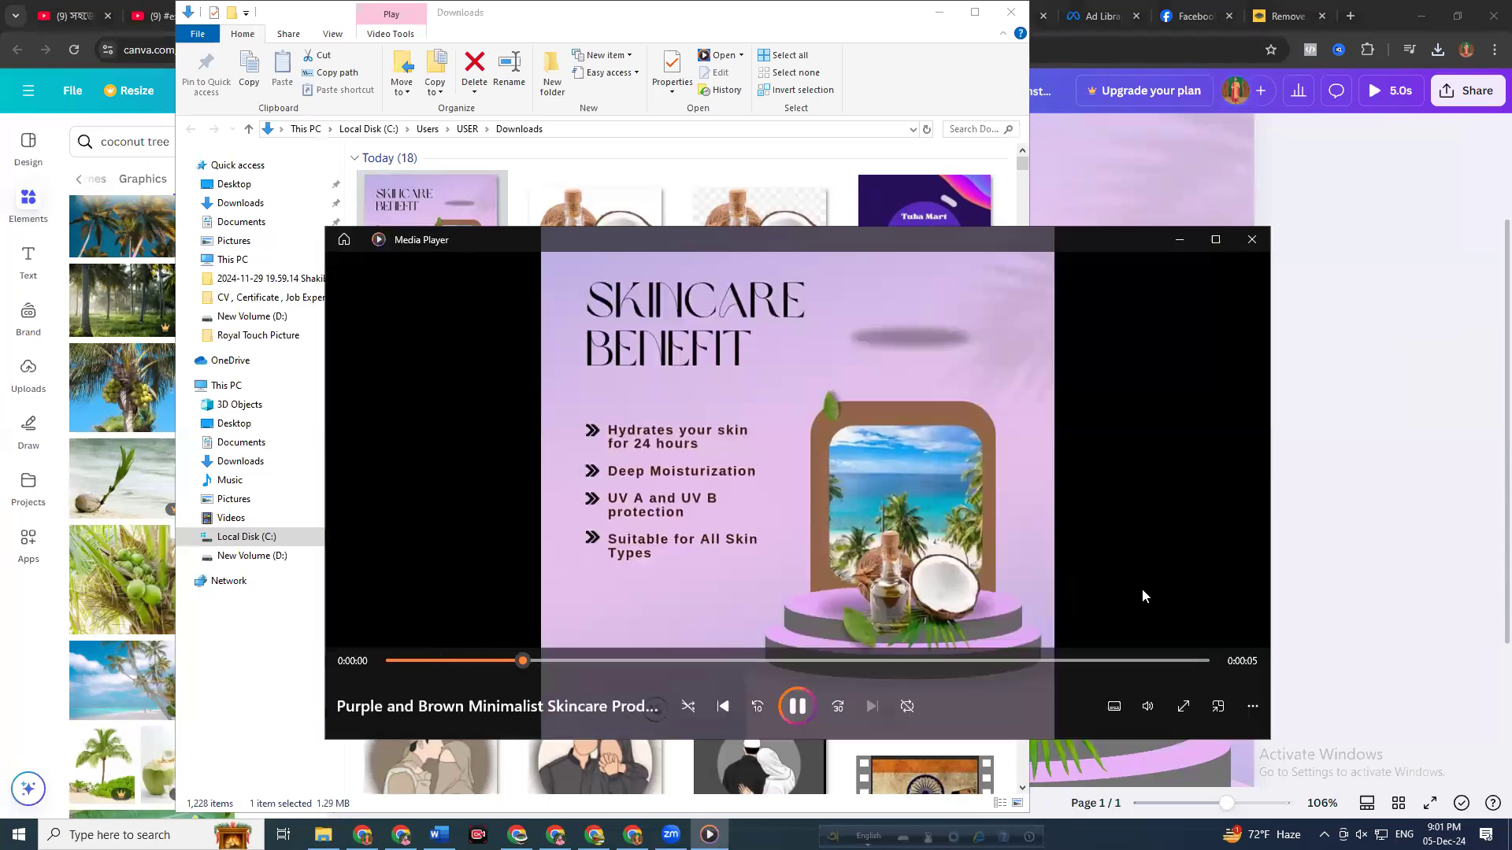
pyautogui.click(1214, 241)
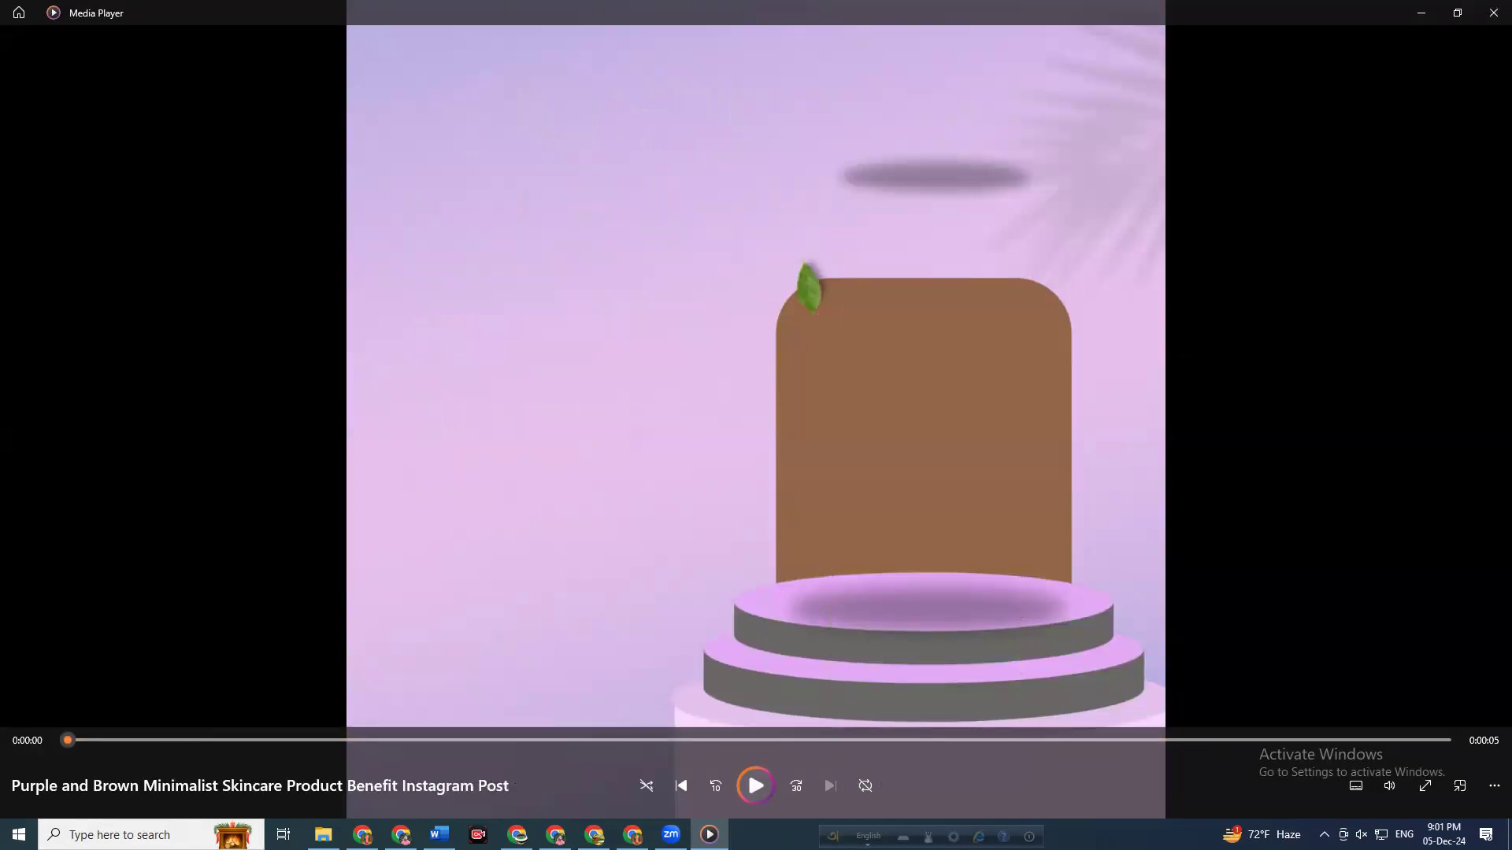
# Replay the downloaded skincare video and close Media Player
pyautogui.click(767, 793)
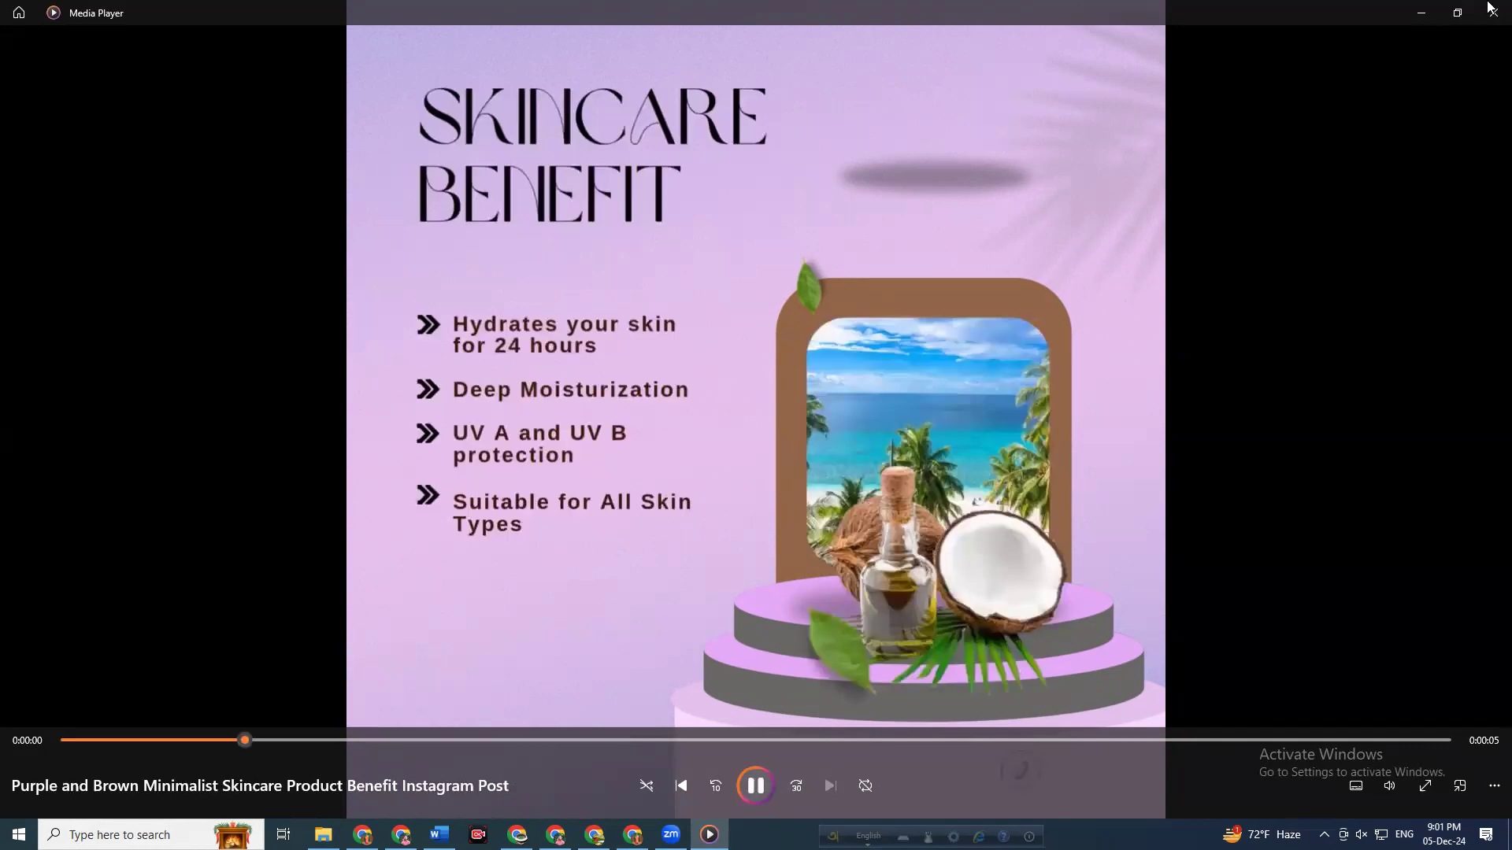
pyautogui.hotkey('alt', 'F4')
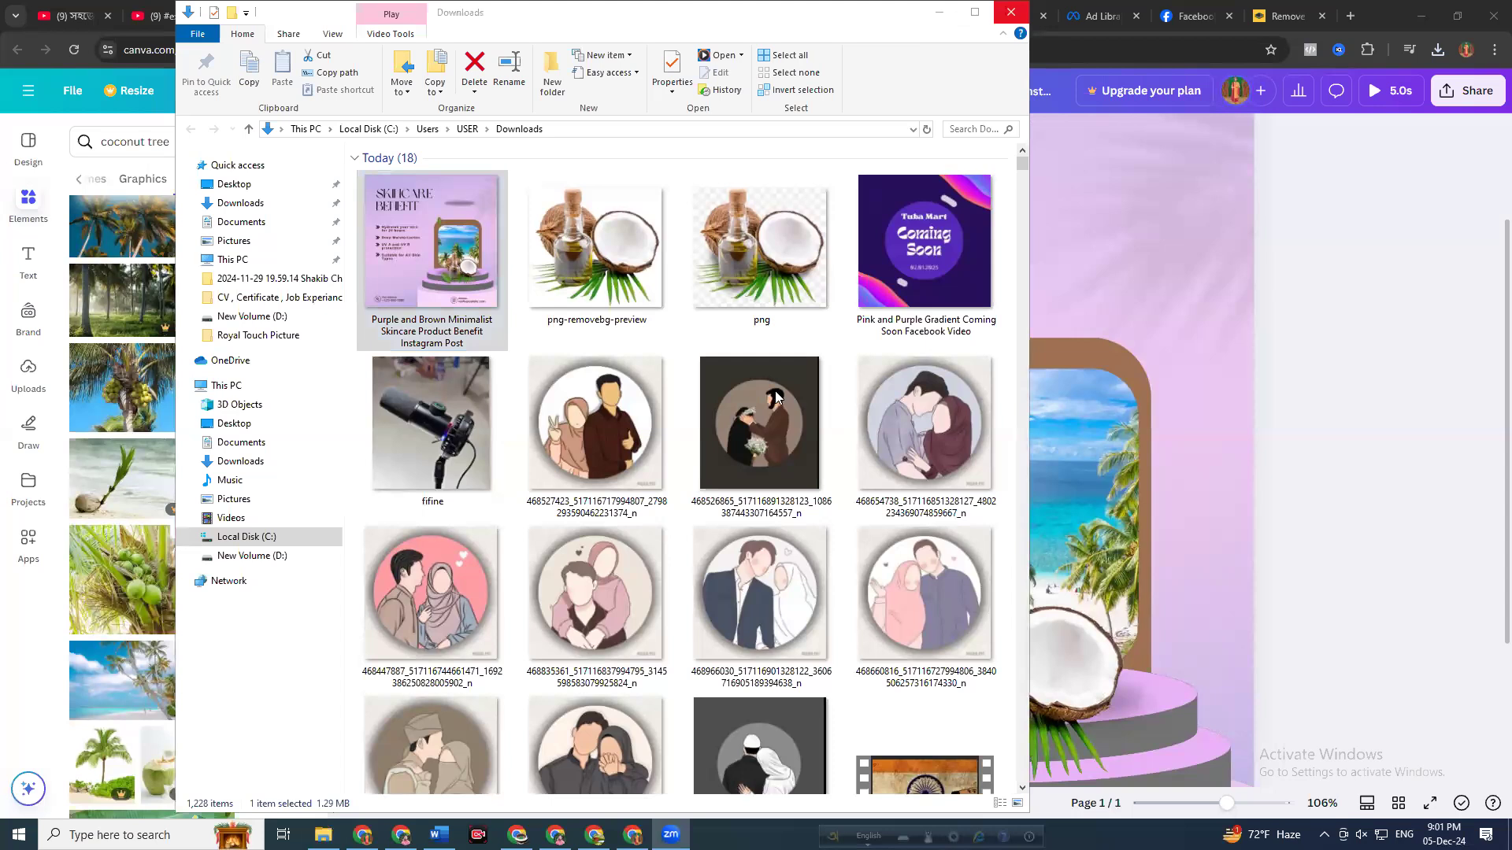
# Back in the Canva design, shift the beach photo slightly up and to the left inside the brown frame
pyautogui.scroll(-3, 687, 524)
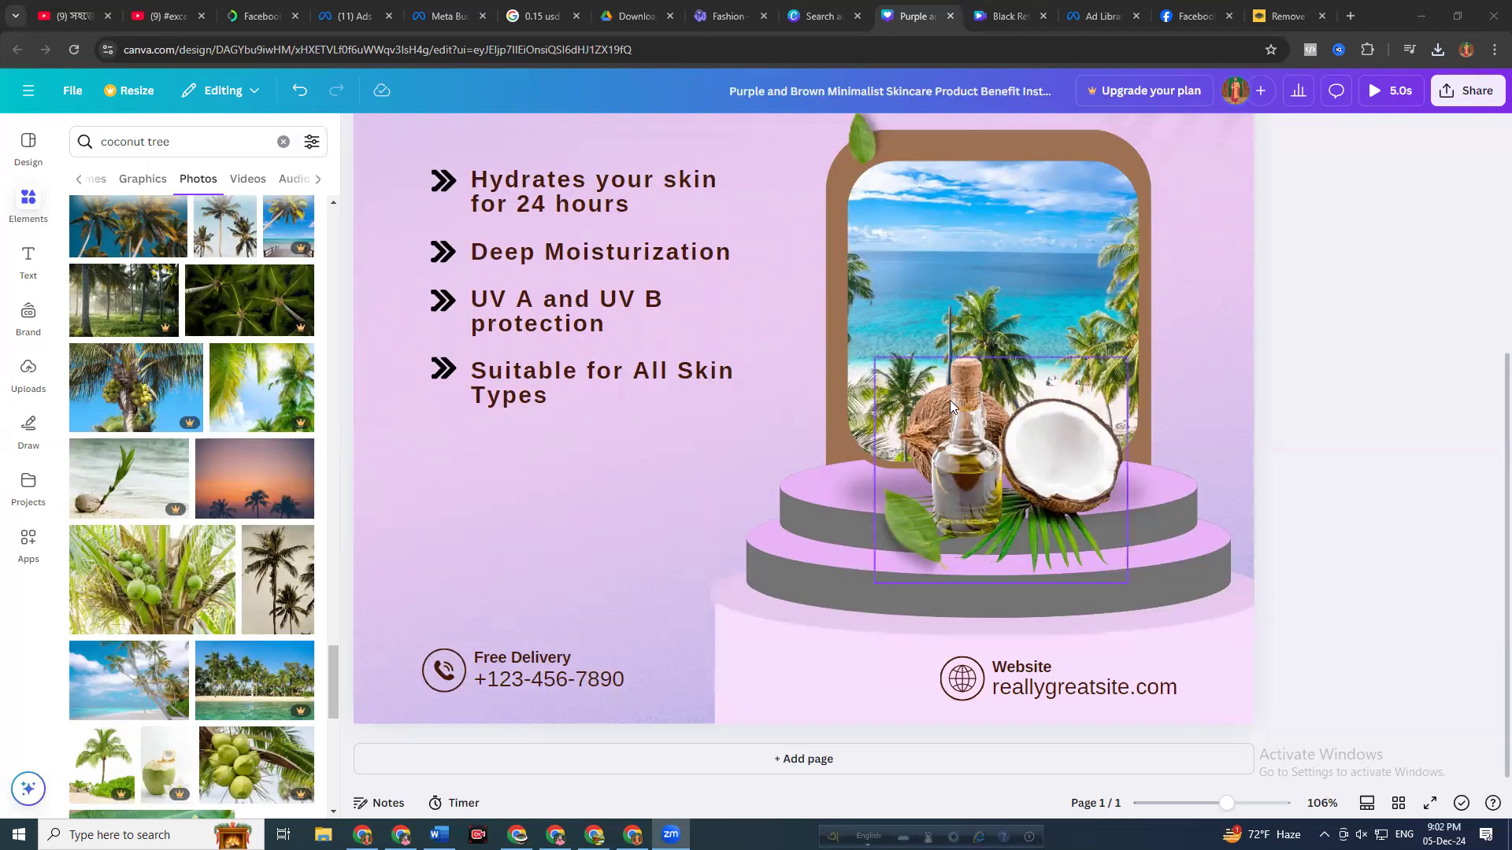
pyautogui.click(1046, 239)
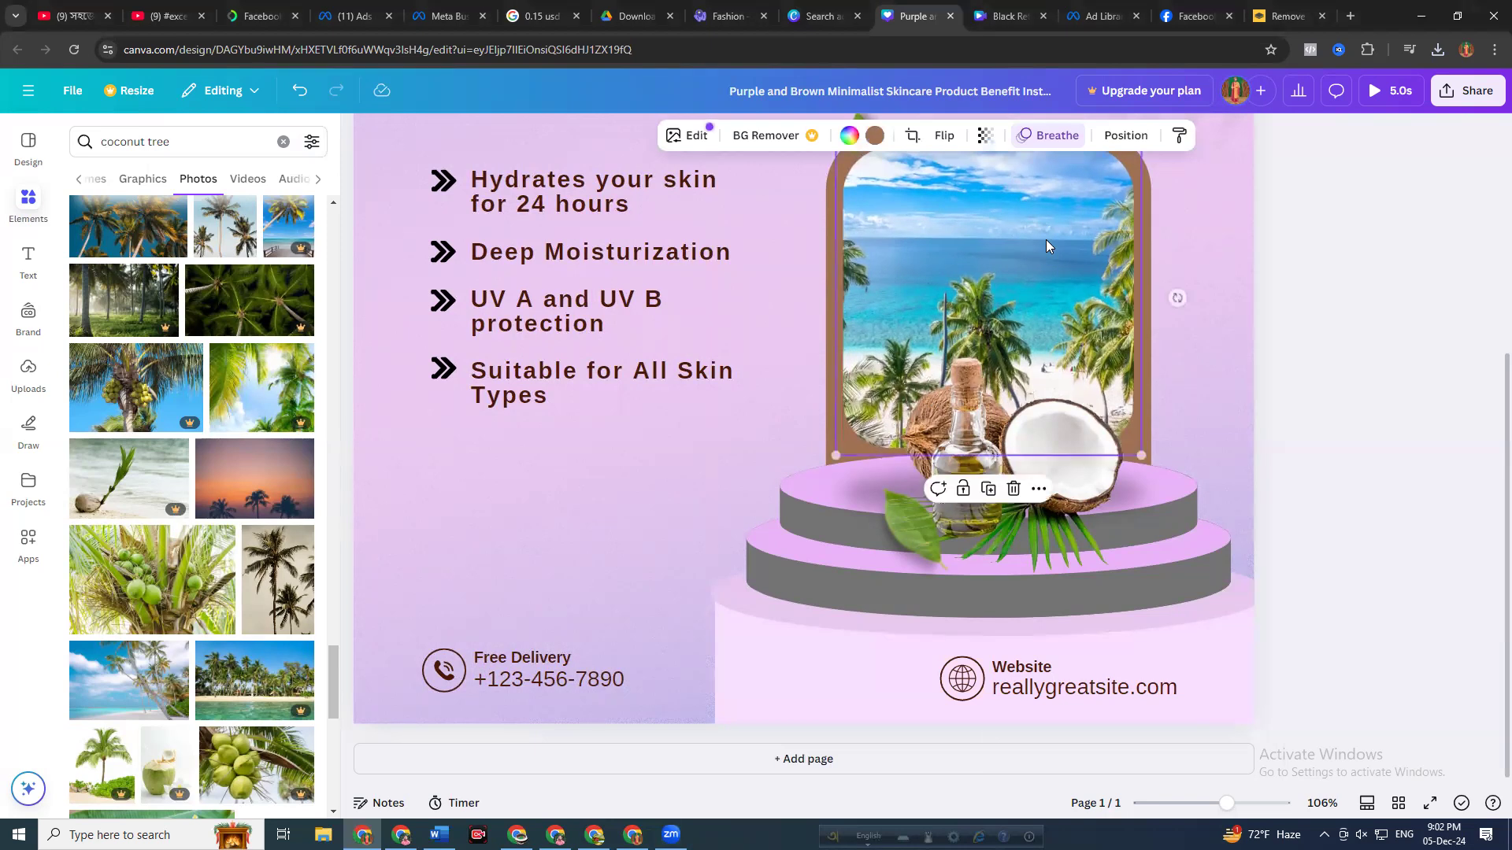
pyautogui.click(1399, 299)
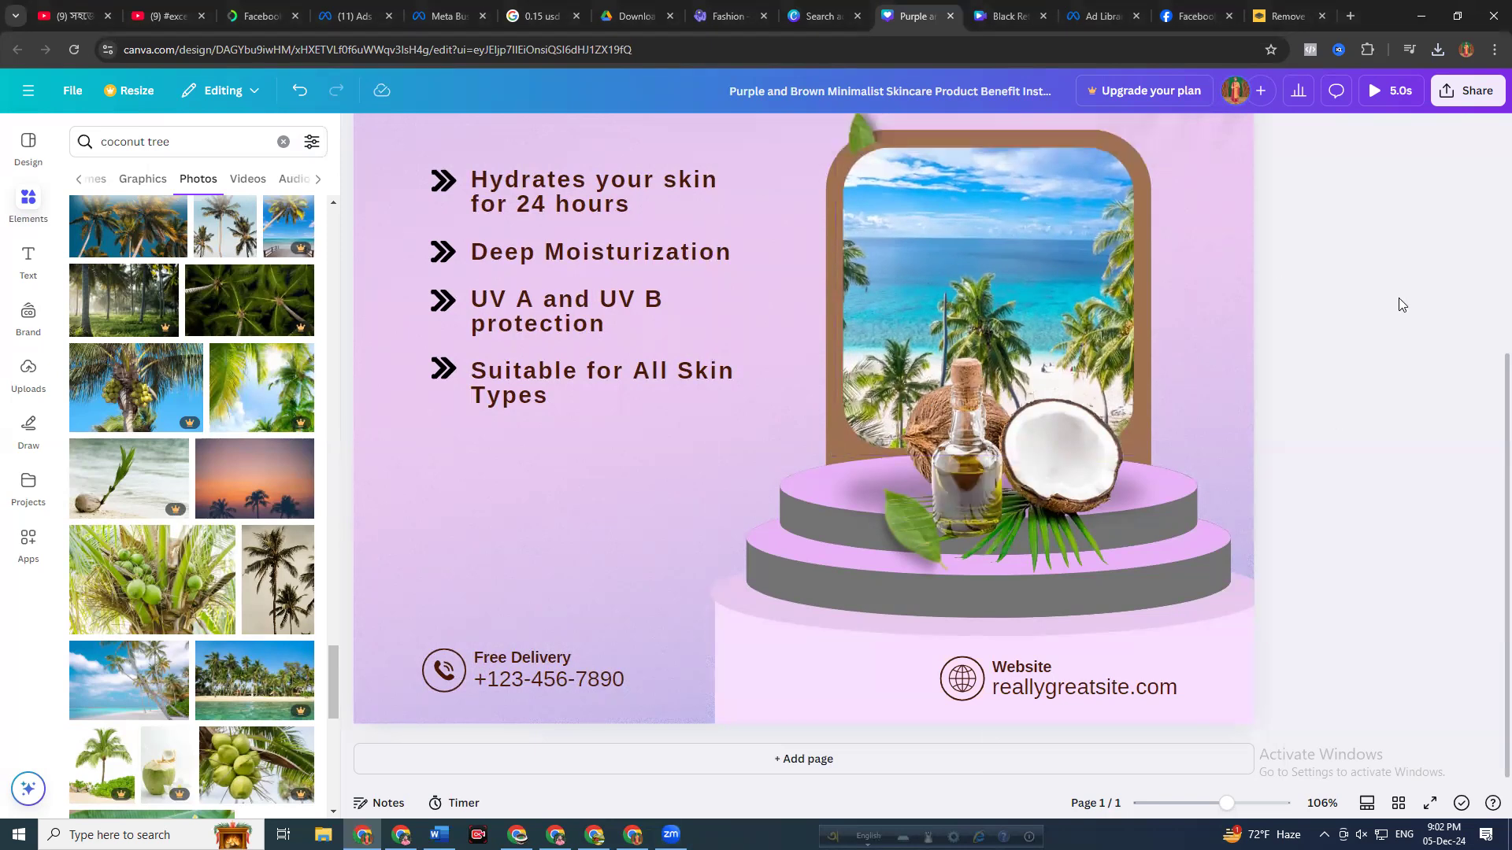
# Select the benefit list, leaves, palm shadow, framed photo and podium elements together and nudge them slightly up and to the left
pyautogui.moveTo(1350, 141); pyautogui.dragTo(301, 724)
pyautogui.scroll(4, 1087, 438)
pyautogui.scroll(1, 1039, 370)
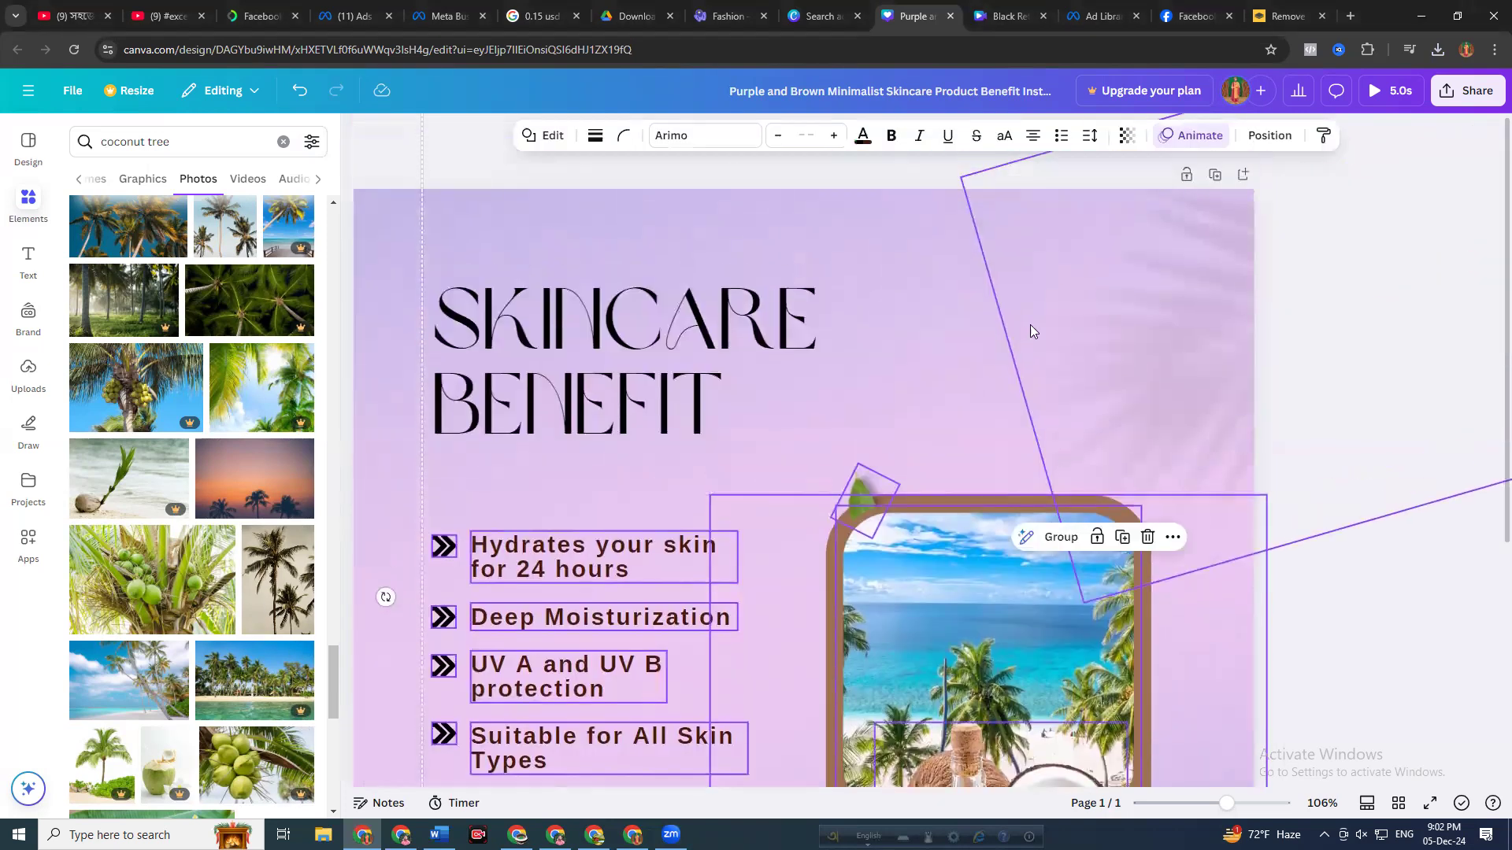
pyautogui.moveTo(1139, 342); pyautogui.dragTo(1136, 339)
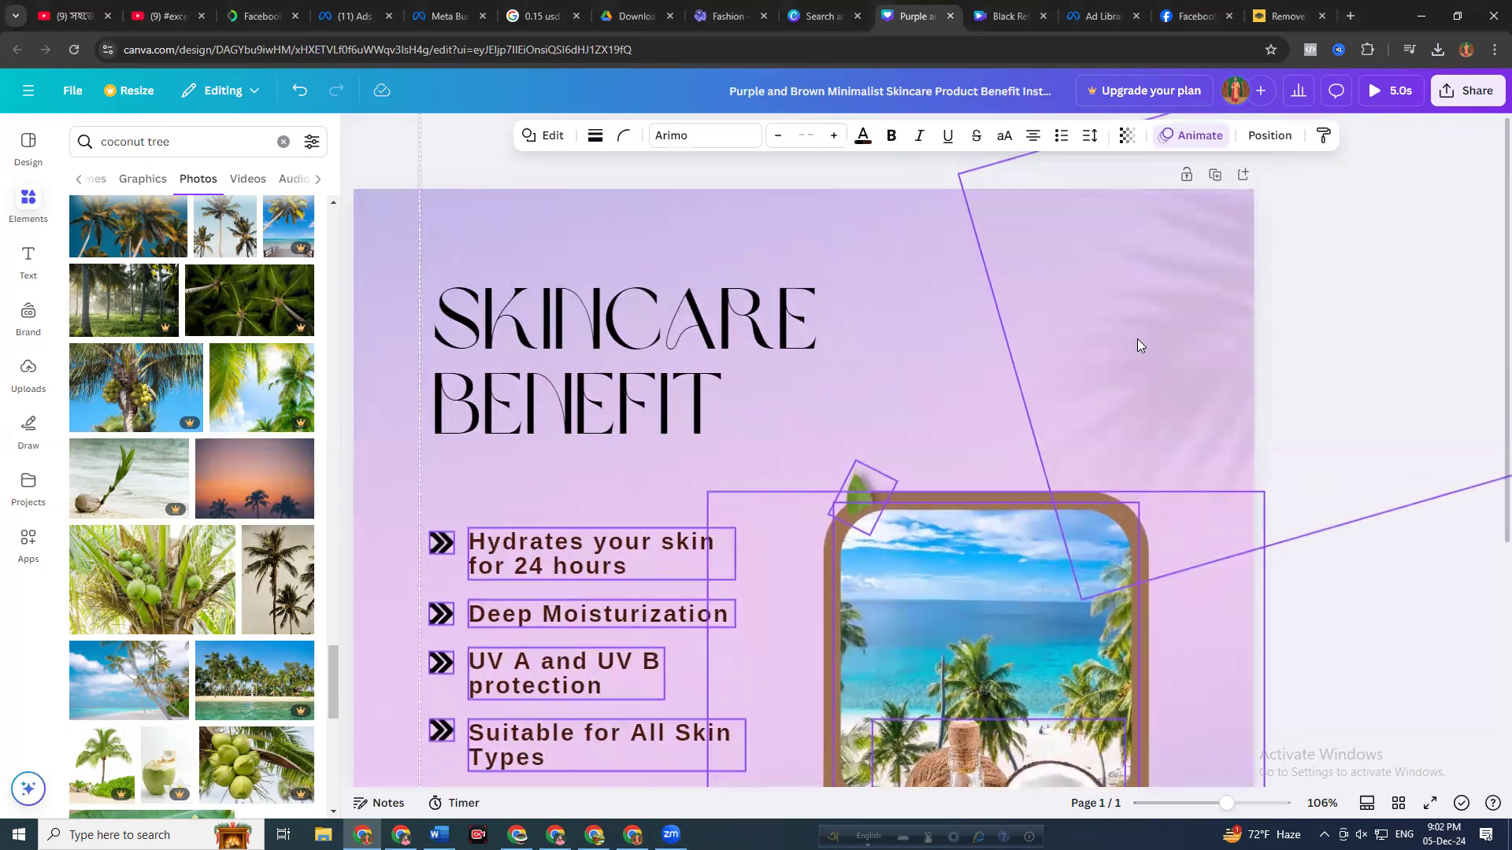
pyautogui.click(1354, 612)
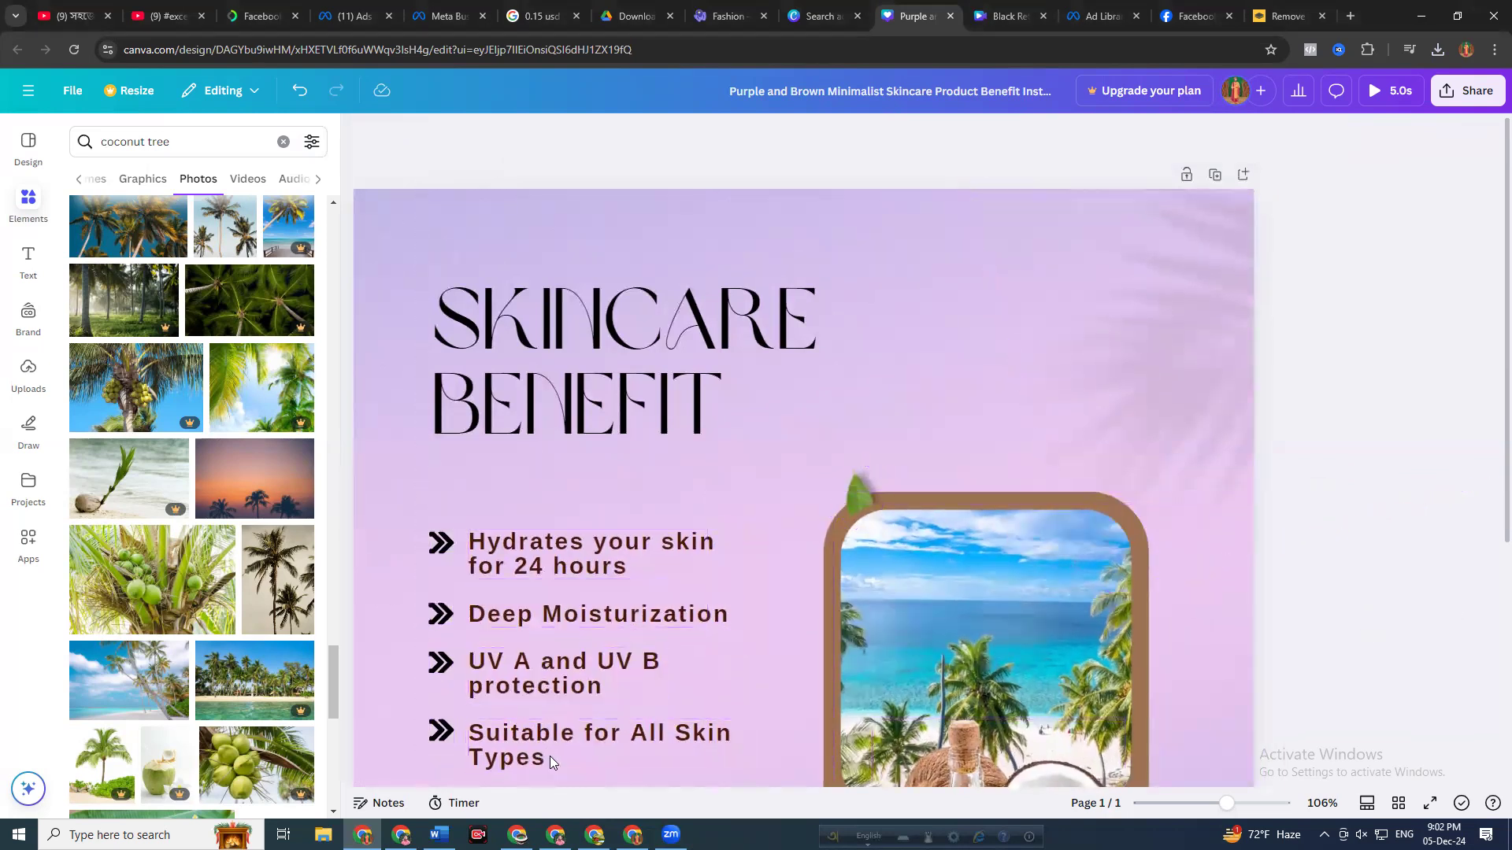